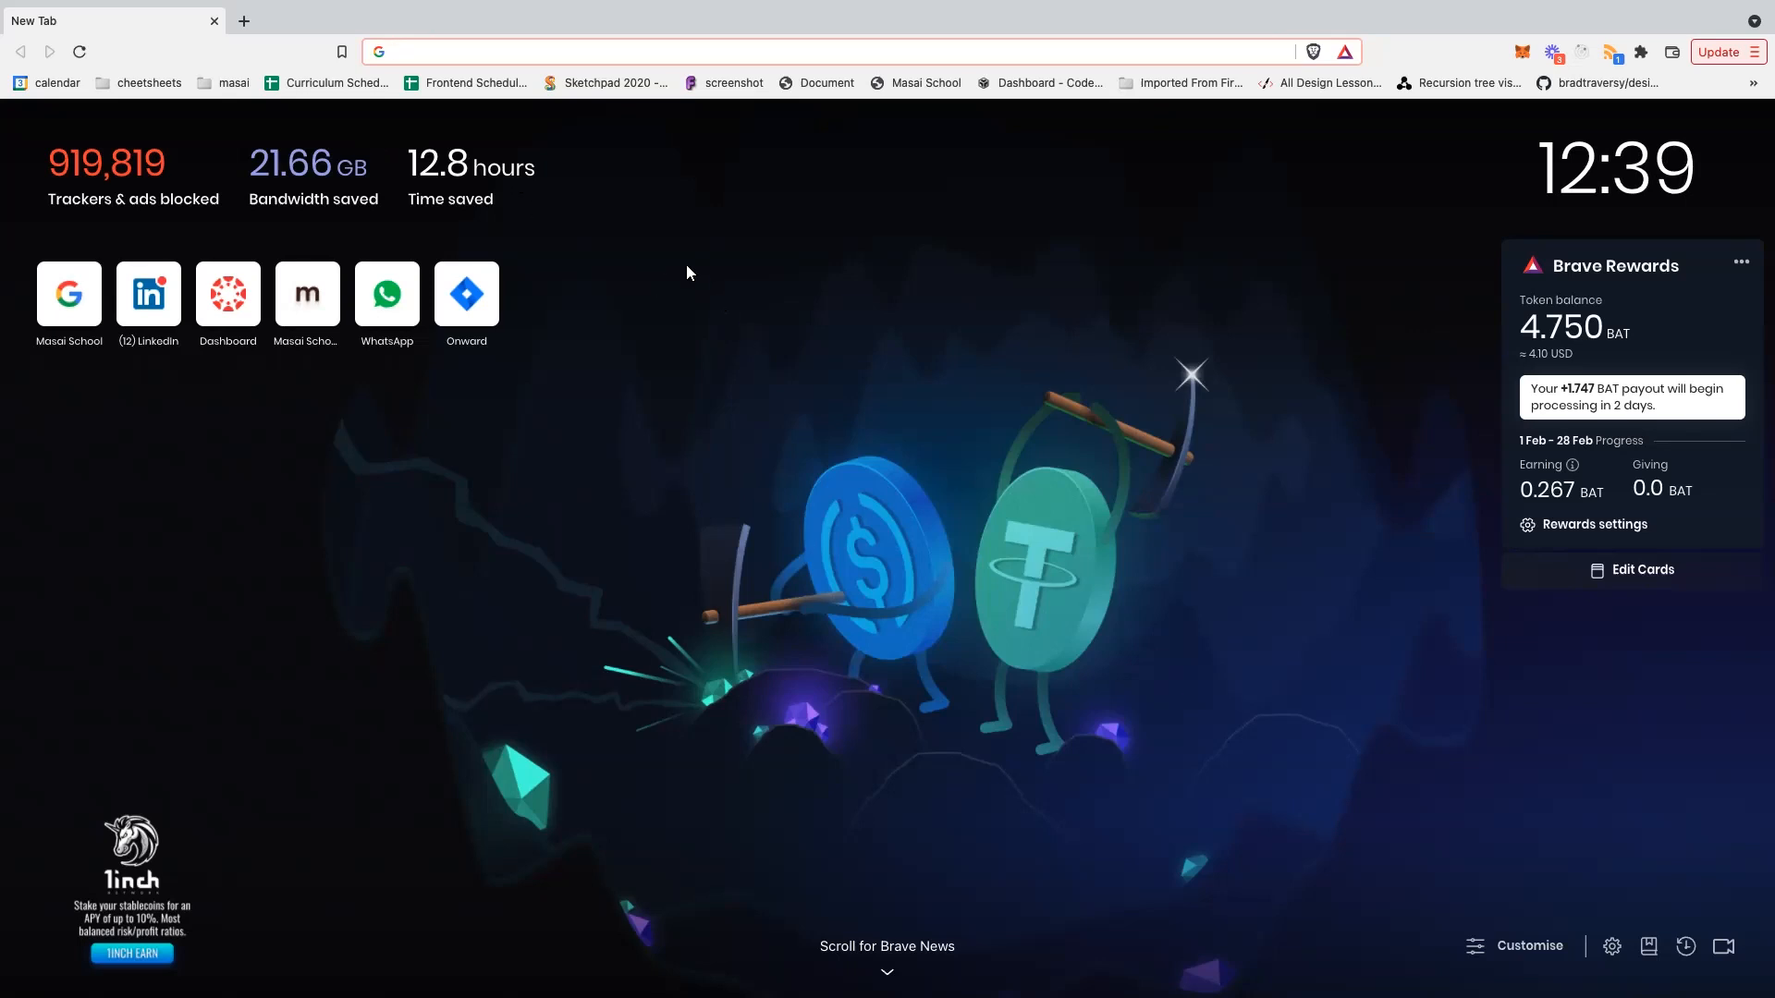
- Draw a red laptop with screen and keyboard, a right-pointing arrow, and a rounded frame
mouse_move(680, 268)
left_mouse_down()
mouse_move(720, 343)
mouse_move(680, 246)
mouse_move(753, 193)
mouse_move(863, 164)
mouse_move(877, 268)
mouse_move(717, 334)
left_mouse_up()
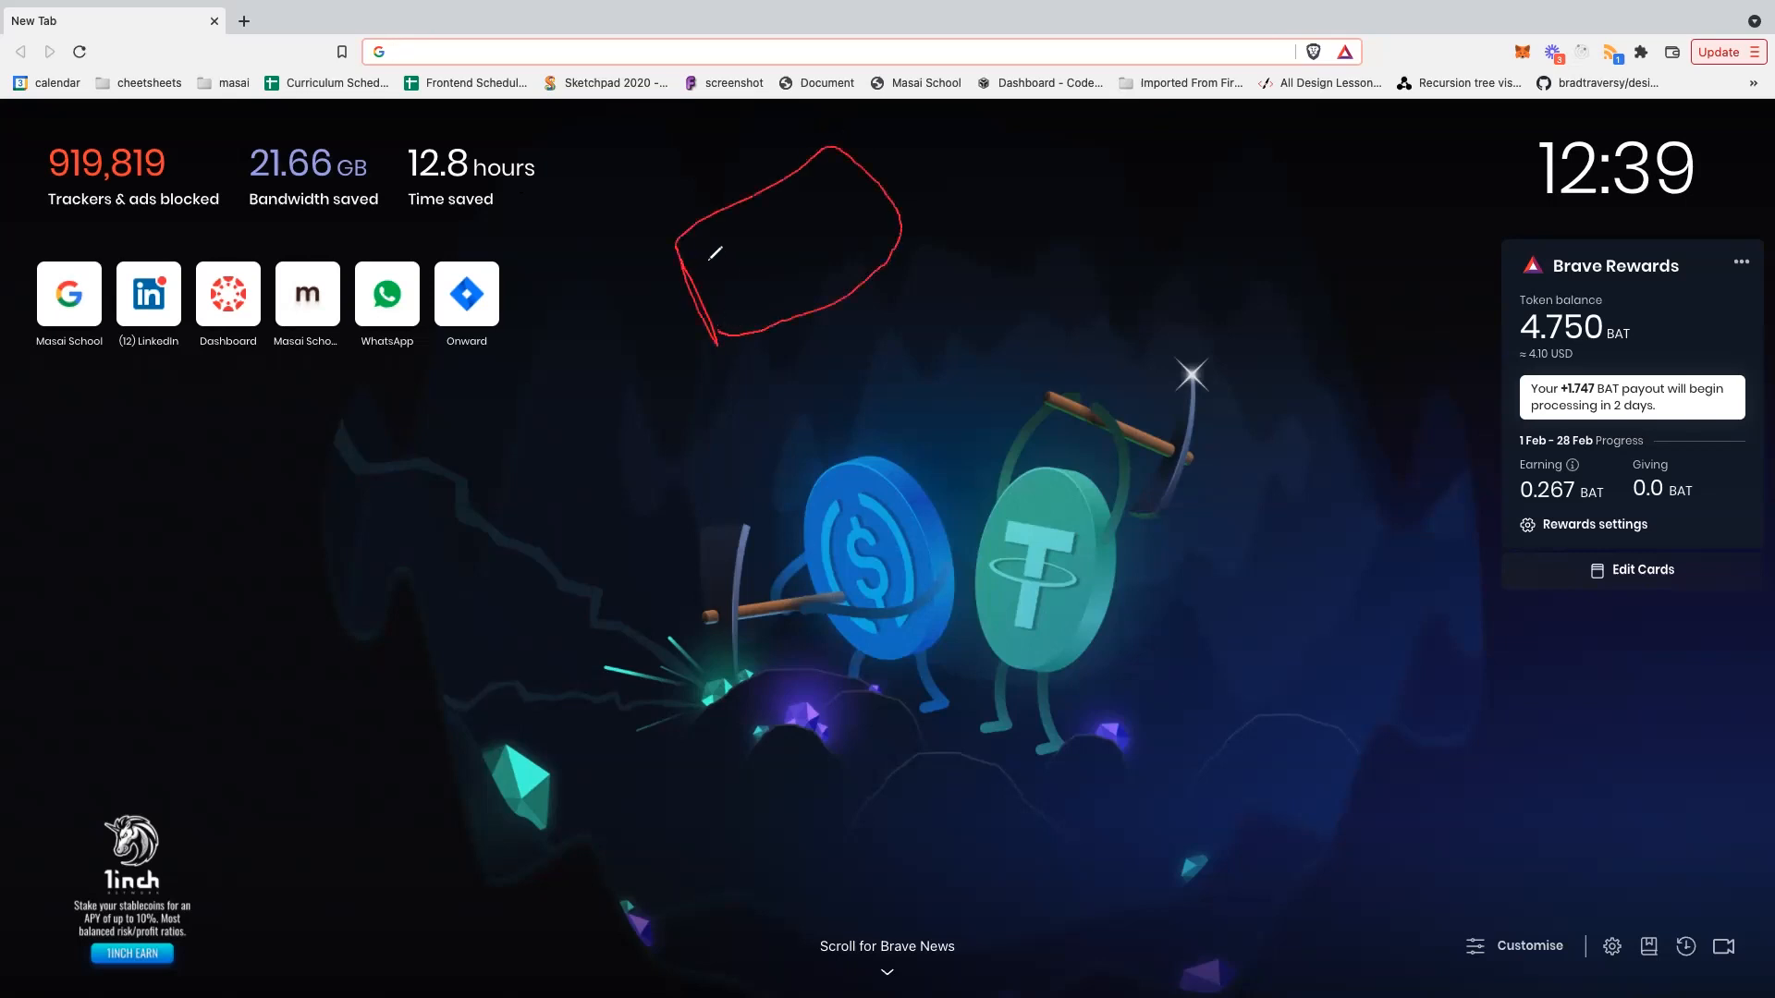
mouse_move(717, 280)
left_mouse_down()
mouse_move(723, 234)
mouse_move(794, 237)
mouse_move(725, 271)
left_mouse_up()
mouse_move(806, 201)
left_mouse_down()
mouse_move(782, 164)
mouse_move(830, 229)
mouse_move(802, 188)
mouse_move(856, 180)
mouse_move(832, 231)
left_mouse_up()
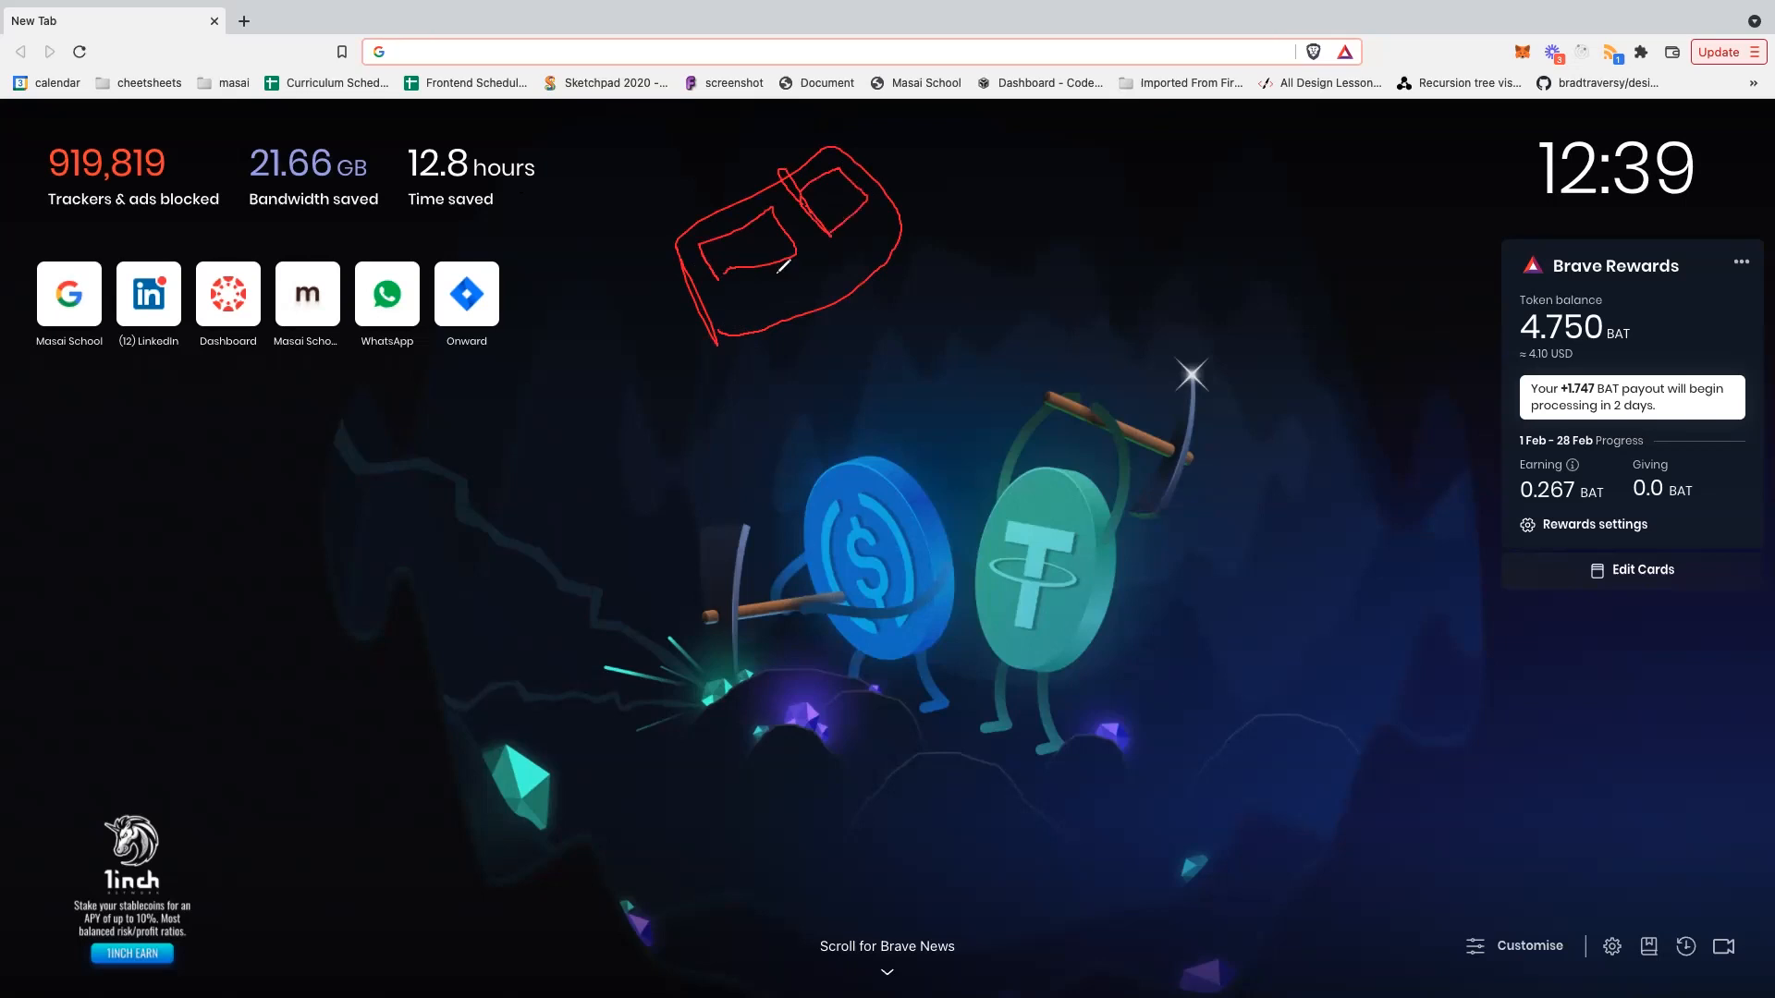
mouse_move(737, 286)
left_mouse_down()
mouse_move(796, 270)
mouse_move(809, 290)
mouse_move(740, 300)
left_mouse_up()
left_click_drag(914, 260, 940, 265)
mouse_move(1007, 196)
left_mouse_down()
mouse_move(1031, 157)
mouse_move(1180, 196)
mouse_move(1173, 247)
mouse_move(1041, 277)
mouse_move(1015, 243)
mouse_move(1056, 169)
mouse_move(1021, 177)
mouse_move(1023, 207)
mouse_move(1069, 174)
left_mouse_up()
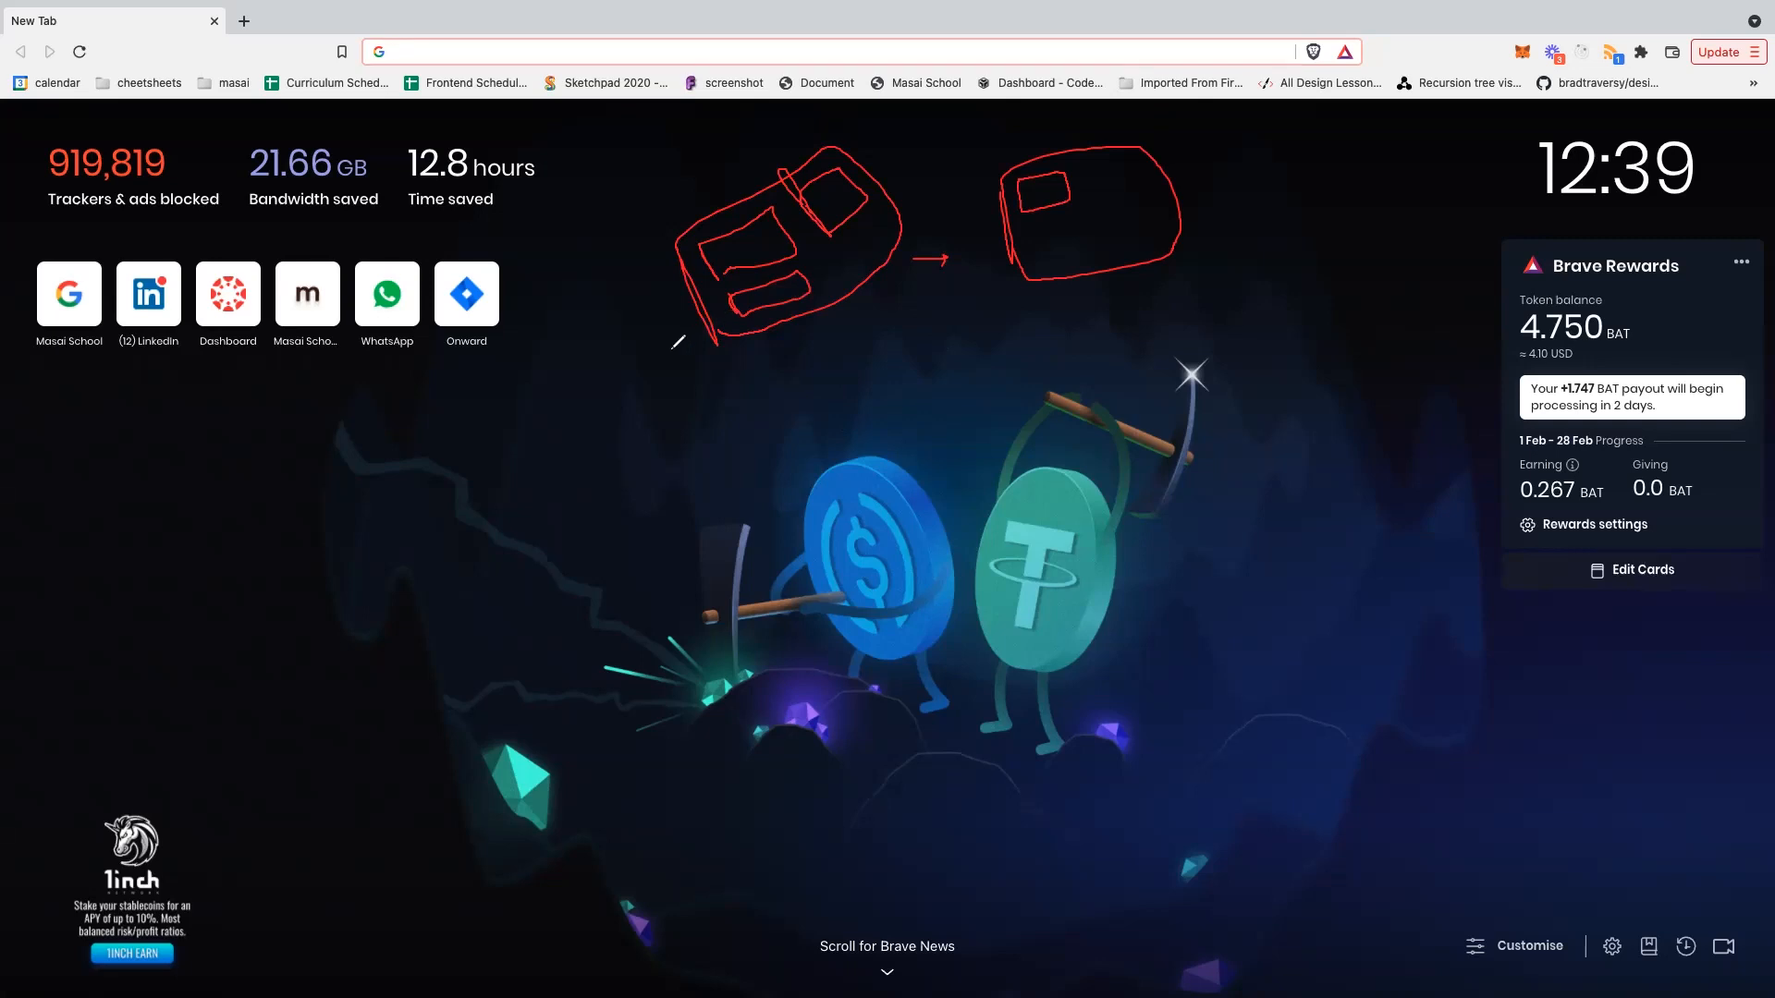
- Add red handwritten notes, a circle and arrows under the sketch, then erase everything with Escape
mouse_move(647, 364)
left_mouse_down()
mouse_move(642, 427)
mouse_move(666, 410)
mouse_move(683, 425)
mouse_move(692, 390)
left_mouse_up()
left_click_drag(705, 411, 716, 422)
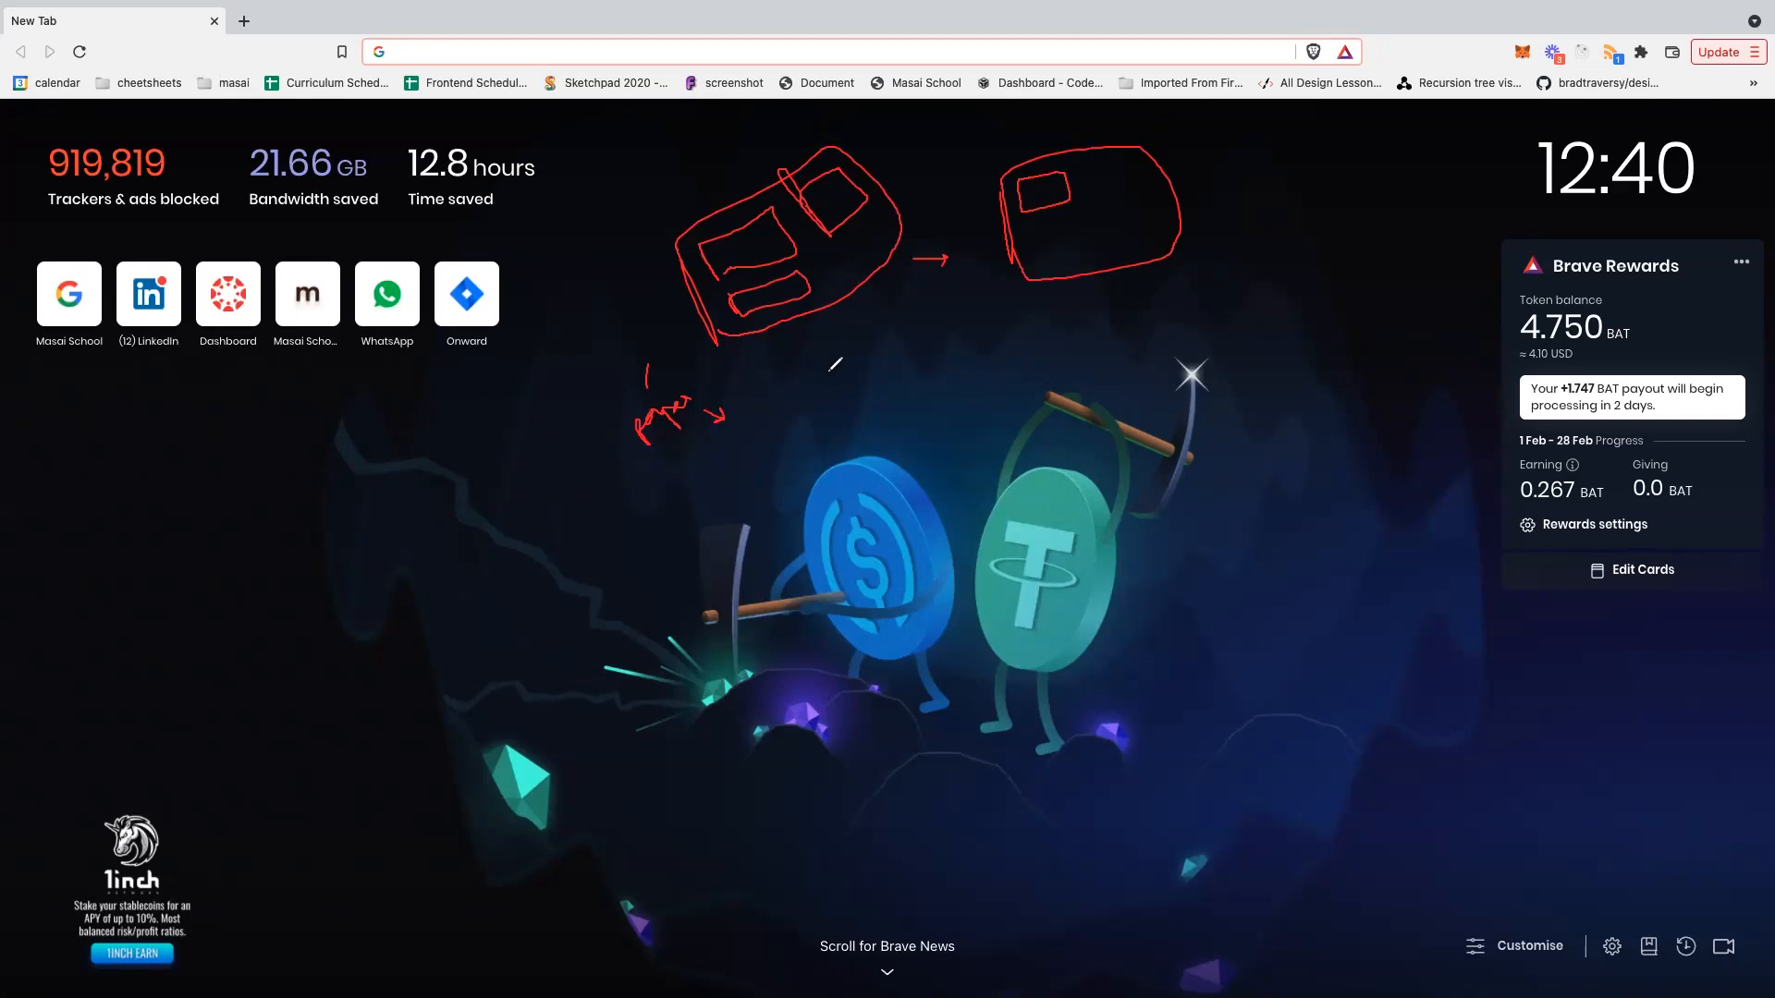
mouse_move(782, 375)
left_mouse_down()
mouse_move(764, 397)
mouse_move(823, 366)
left_mouse_up()
left_click_drag(784, 437, 862, 379)
mouse_move(783, 449)
left_mouse_down()
mouse_move(874, 406)
mouse_move(792, 394)
mouse_move(771, 420)
mouse_move(788, 437)
left_mouse_up()
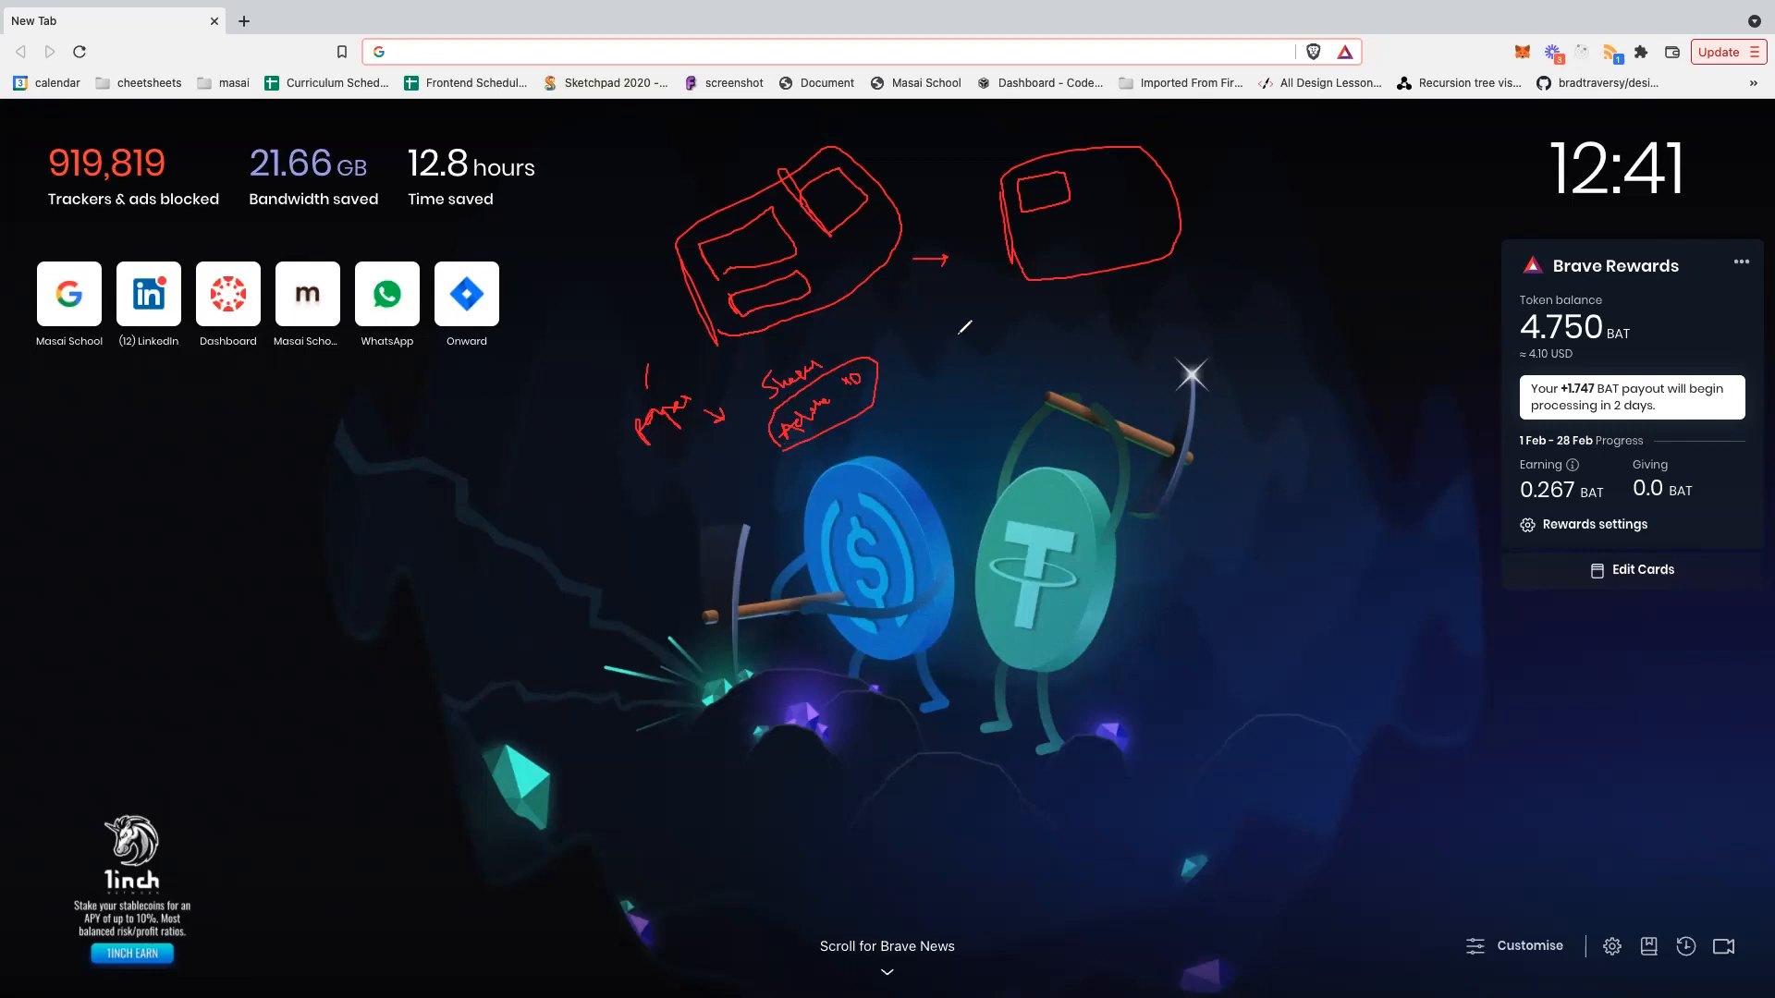
mouse_move(934, 340)
left_mouse_down()
mouse_move(997, 312)
mouse_move(1002, 327)
left_mouse_up()
left_click_drag(985, 398, 985, 365)
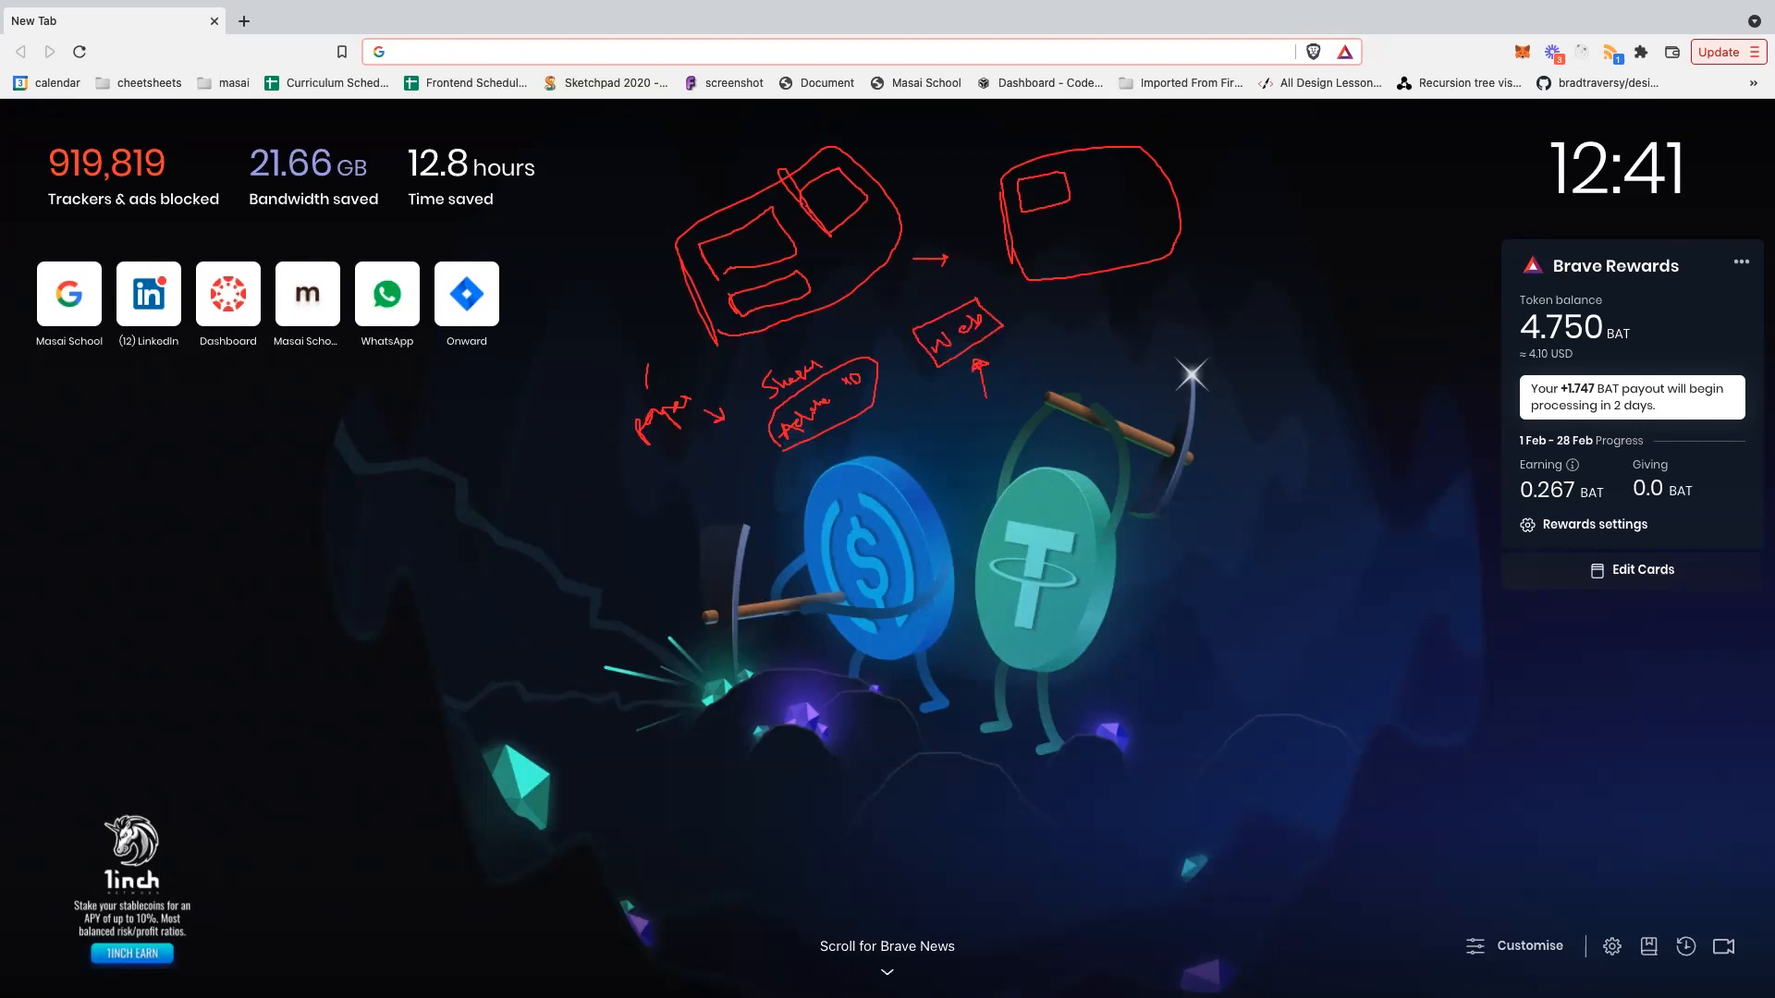
key("Escape")
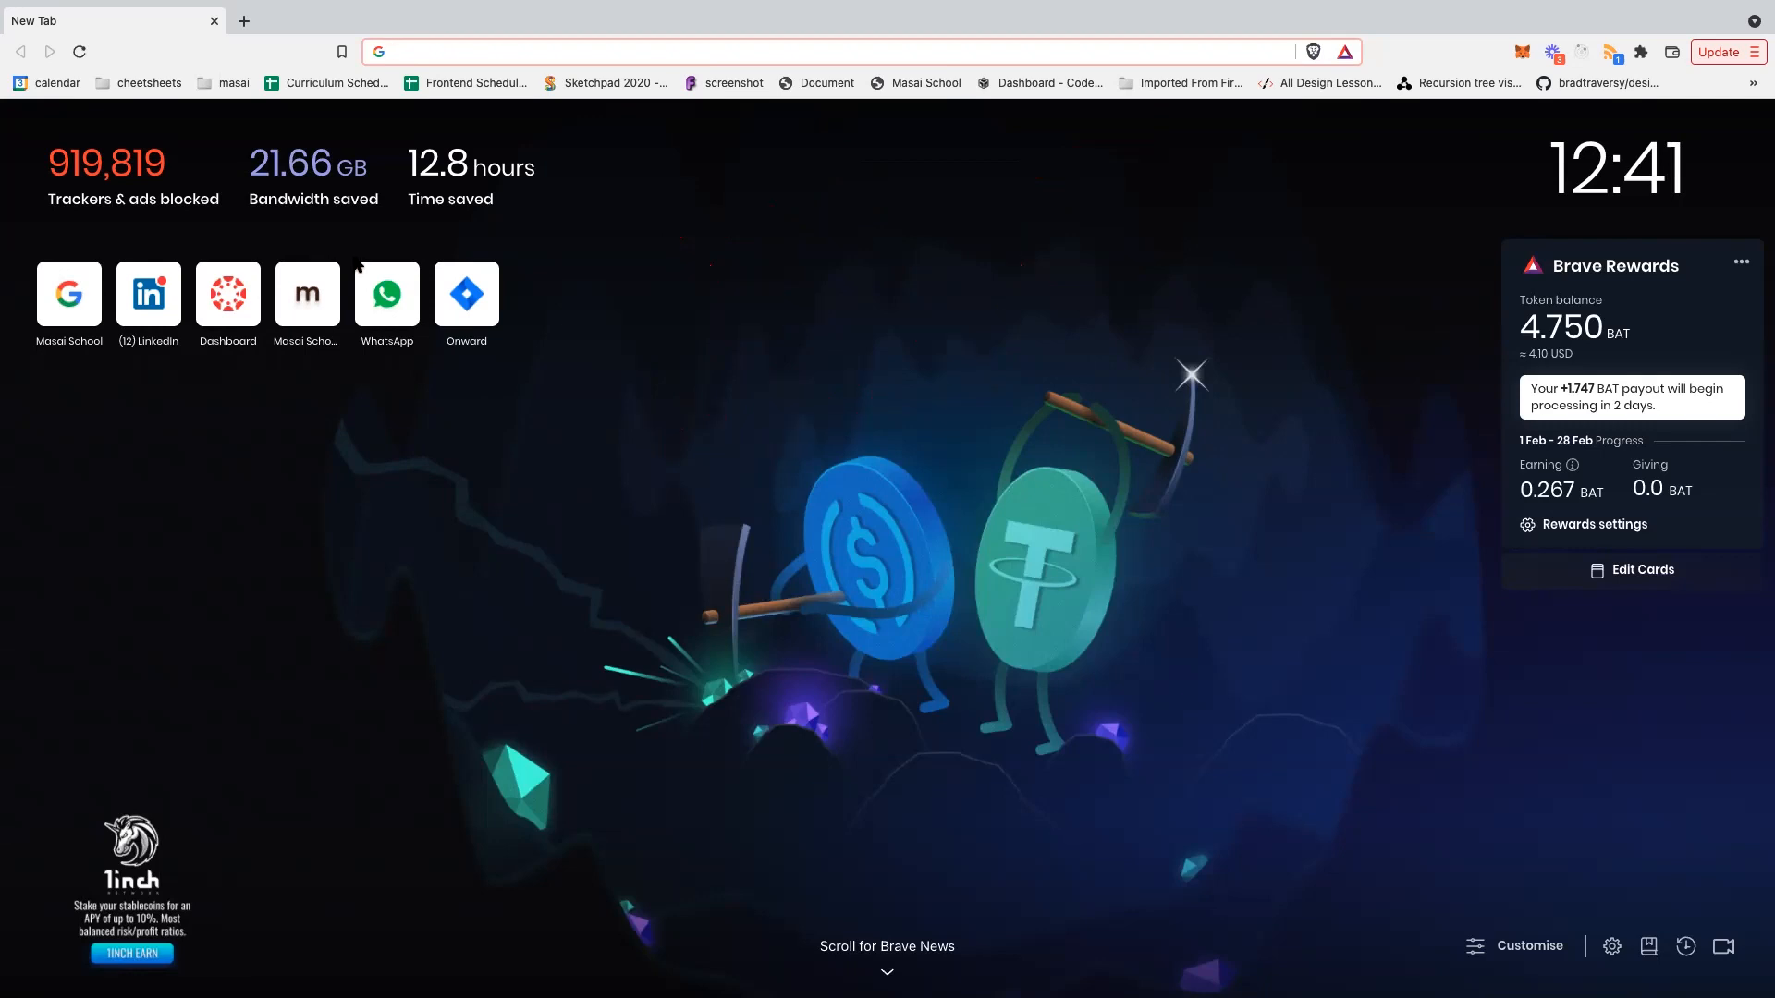
- Load figma.com from the address bar, discarding the autocompleted Figma file suggestion
left_click(482, 61)
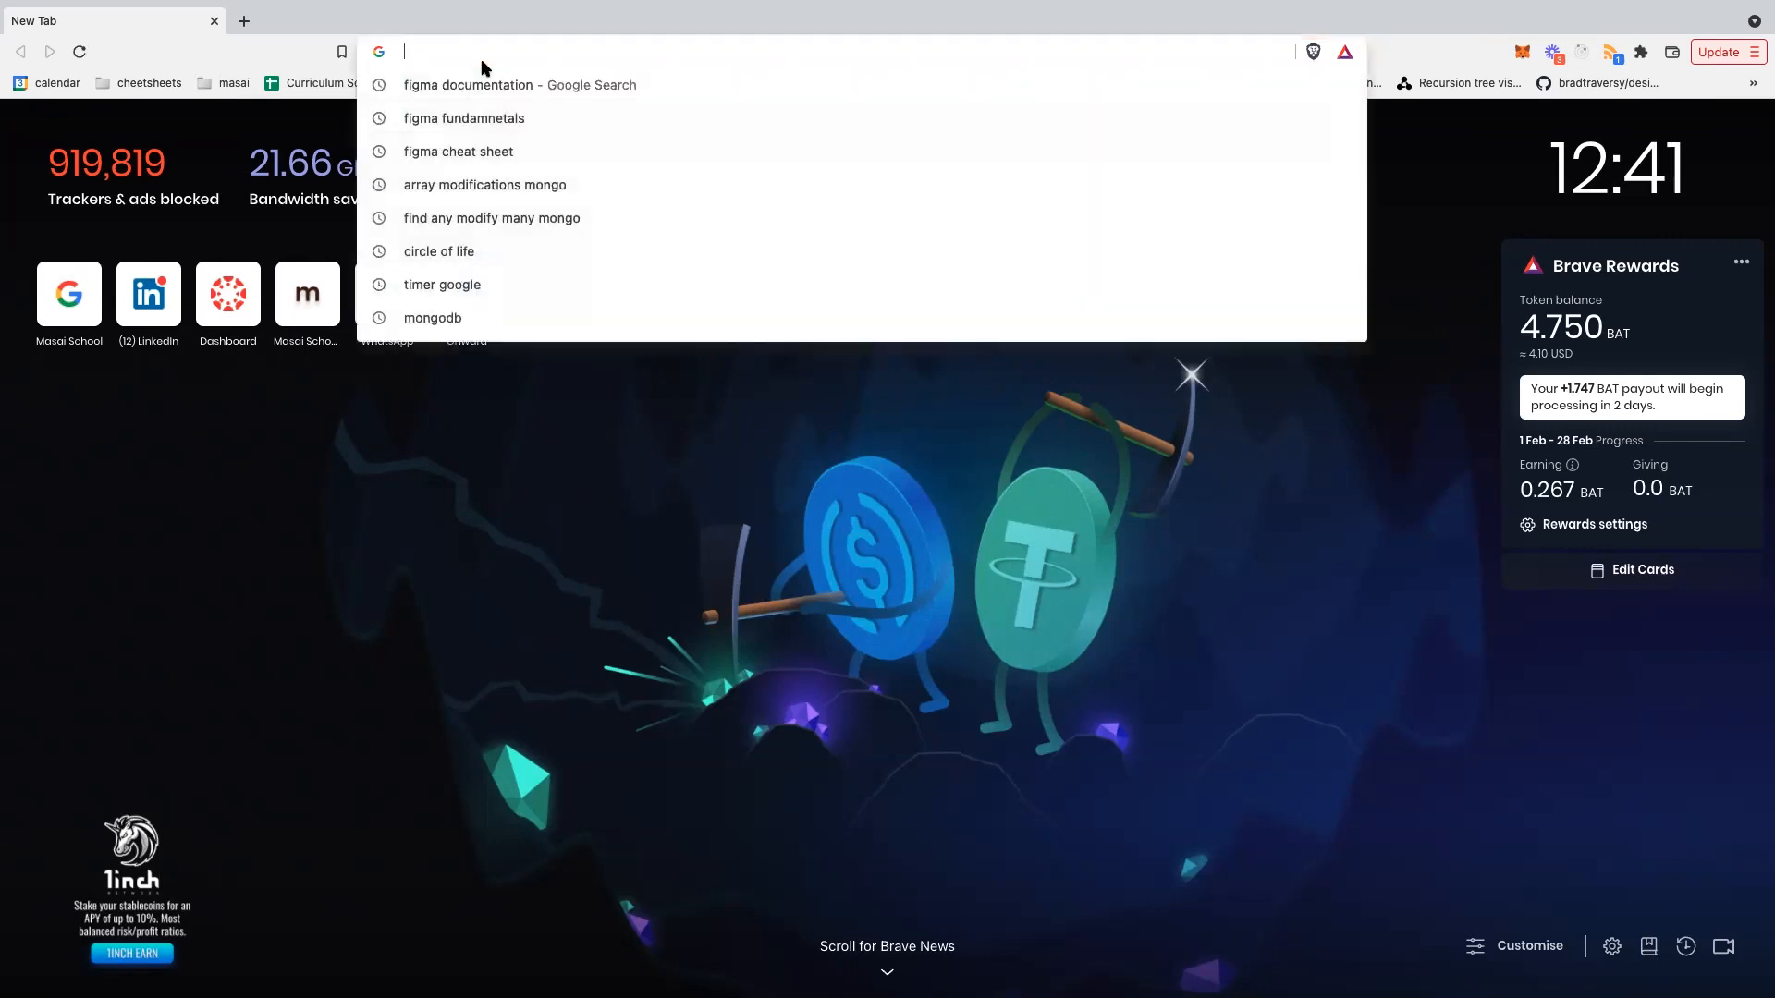
type("figma")
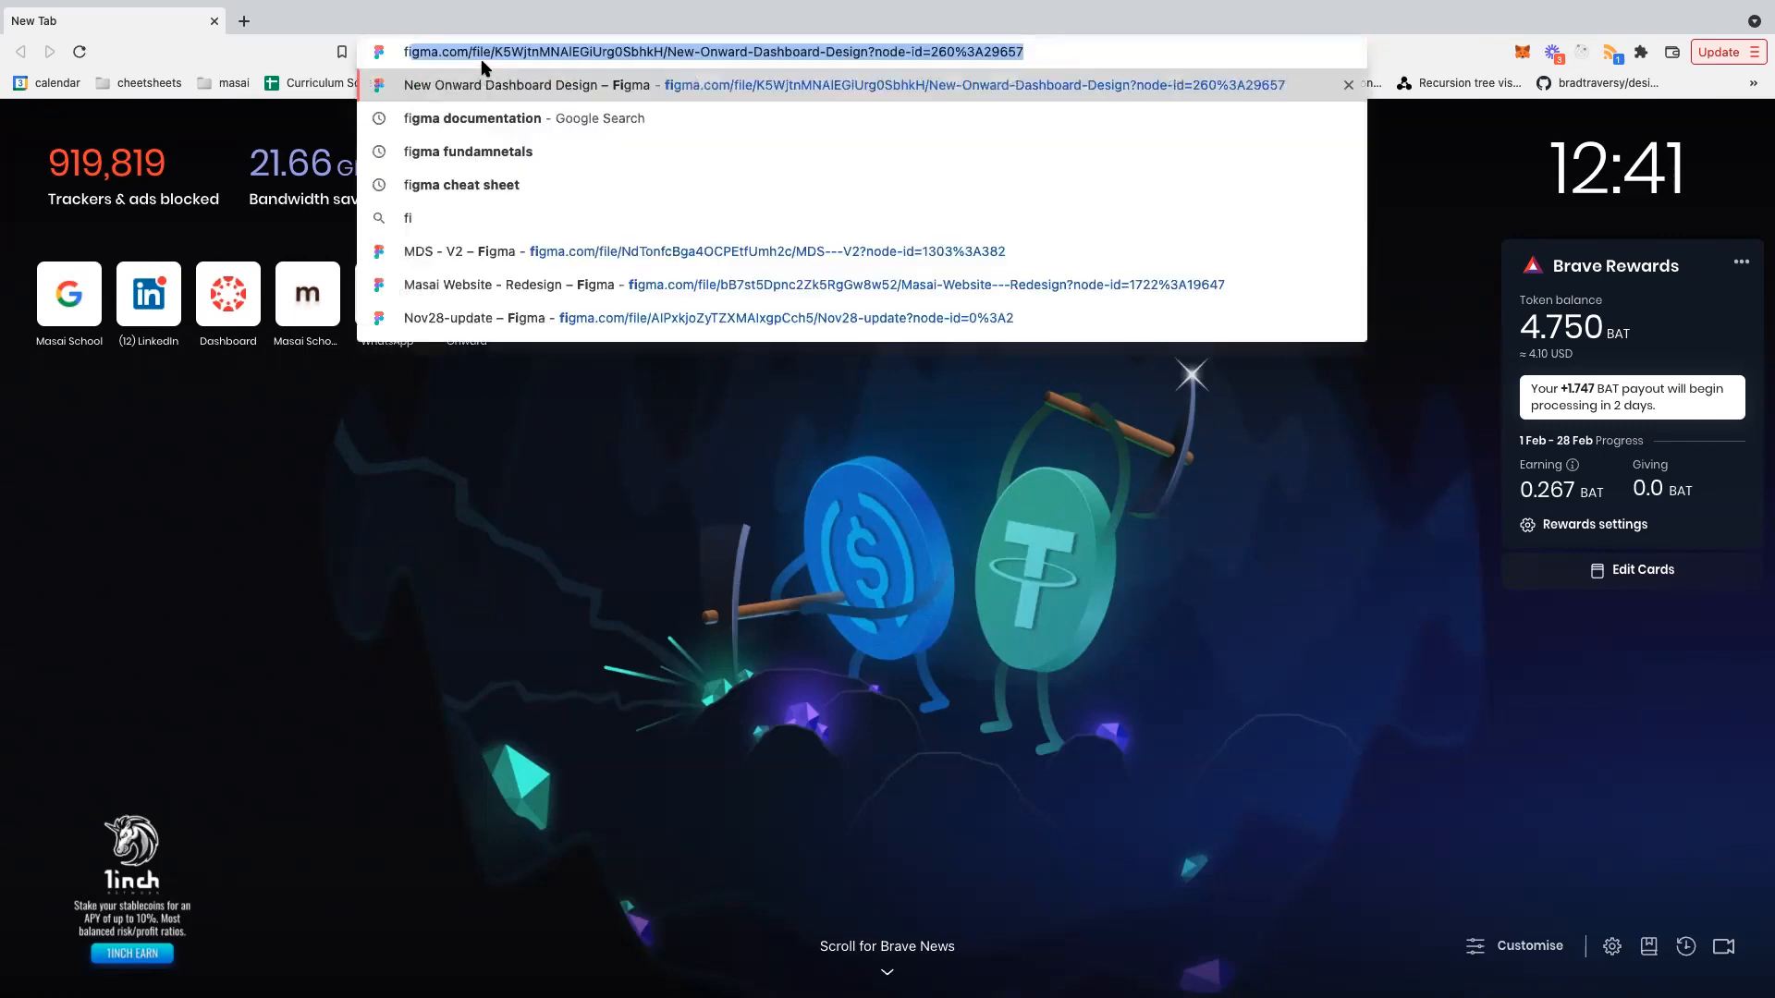
type(".com")
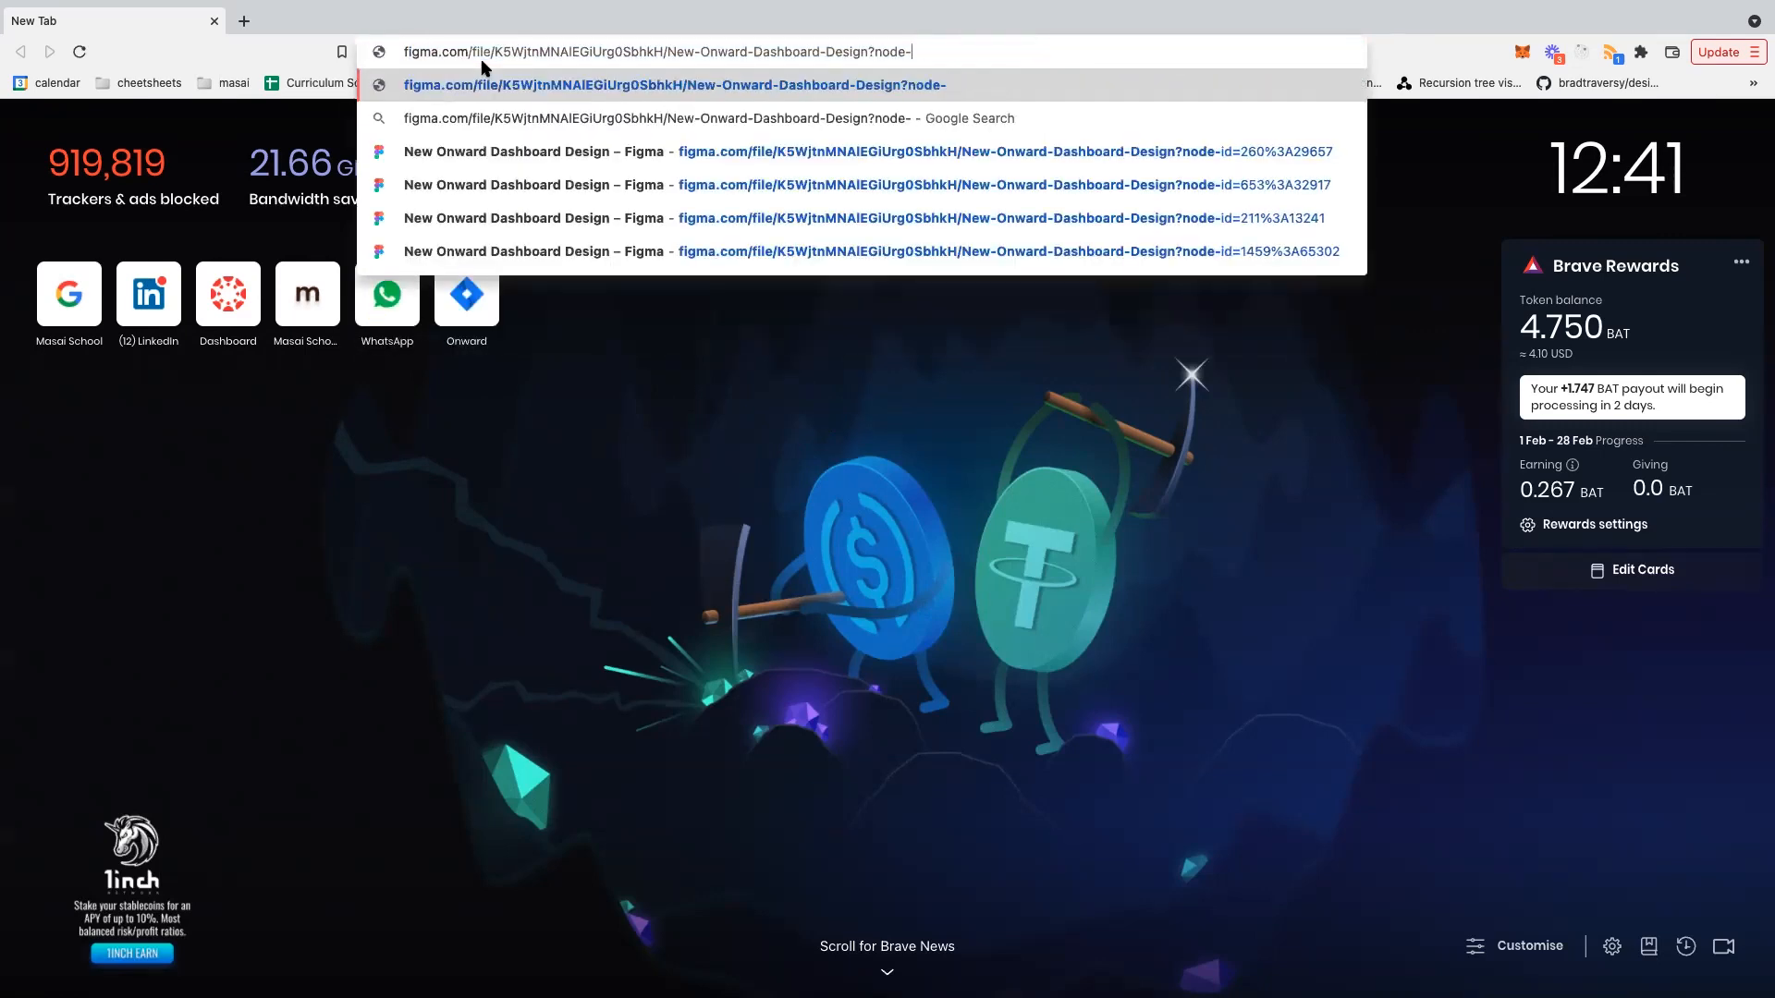
key("Delete")
key("Return")
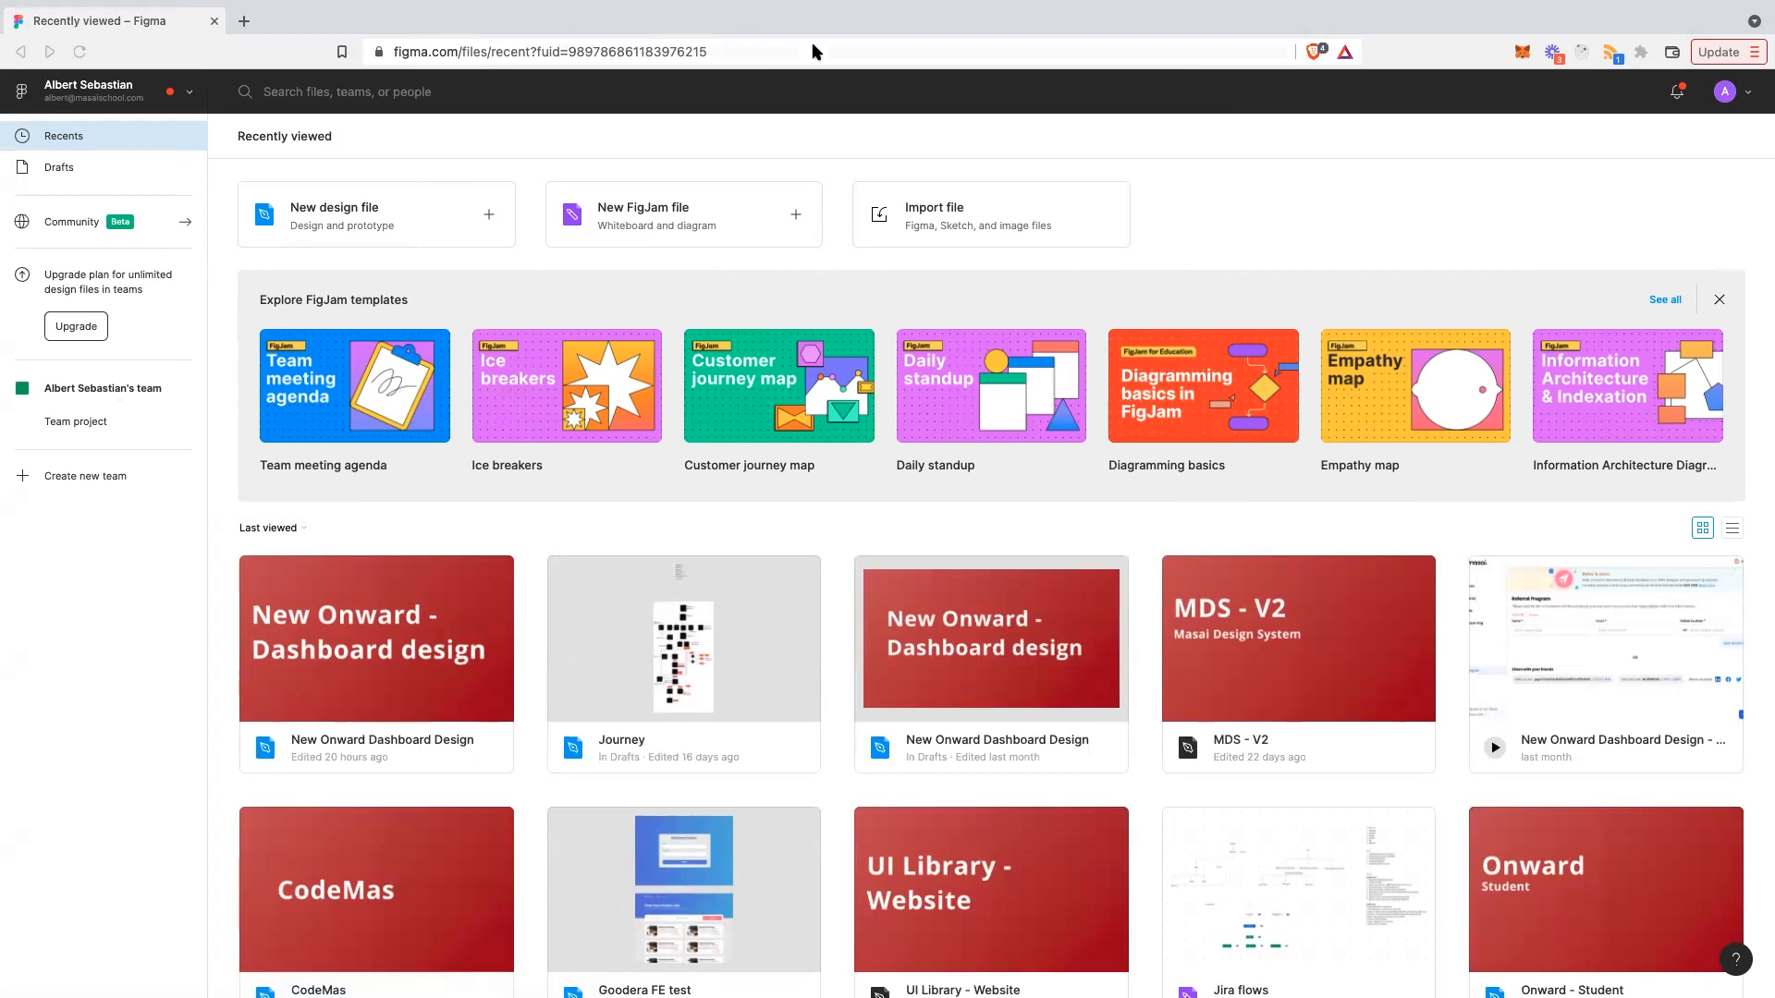
- Open figma.com in a duplicate tab, then close that tab again
key("ctrl+t")
type("https://www.figma.com/")
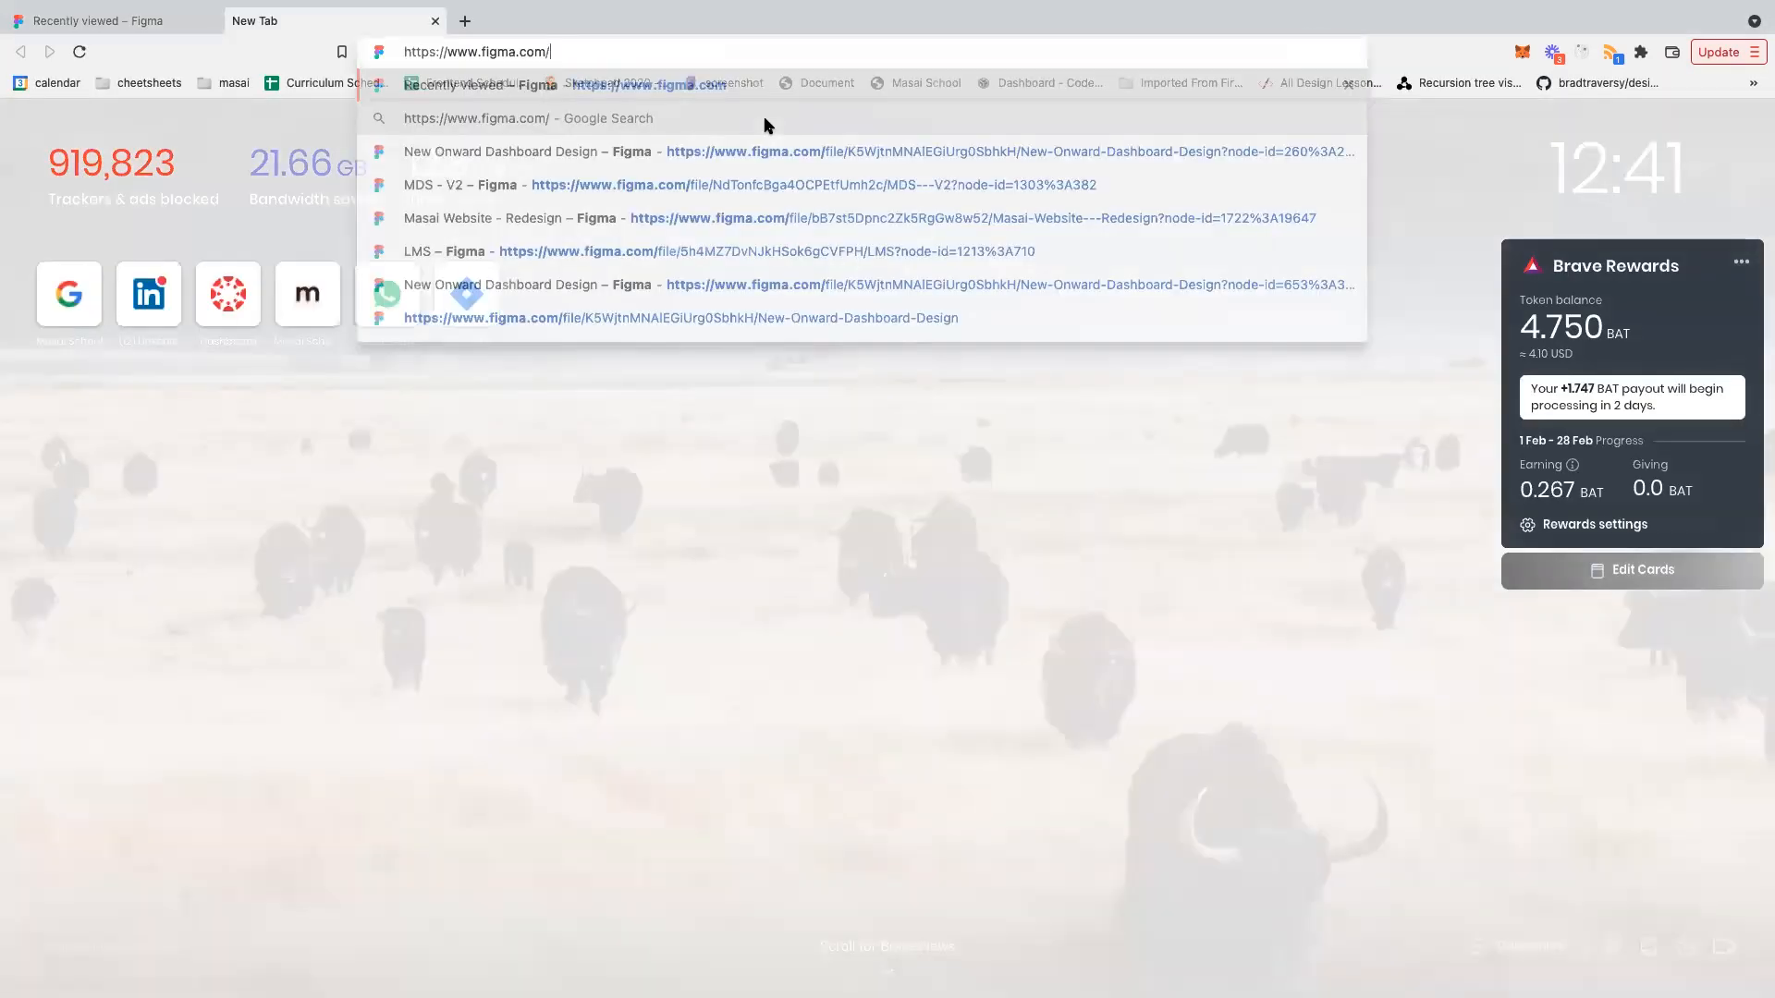
key("Return")
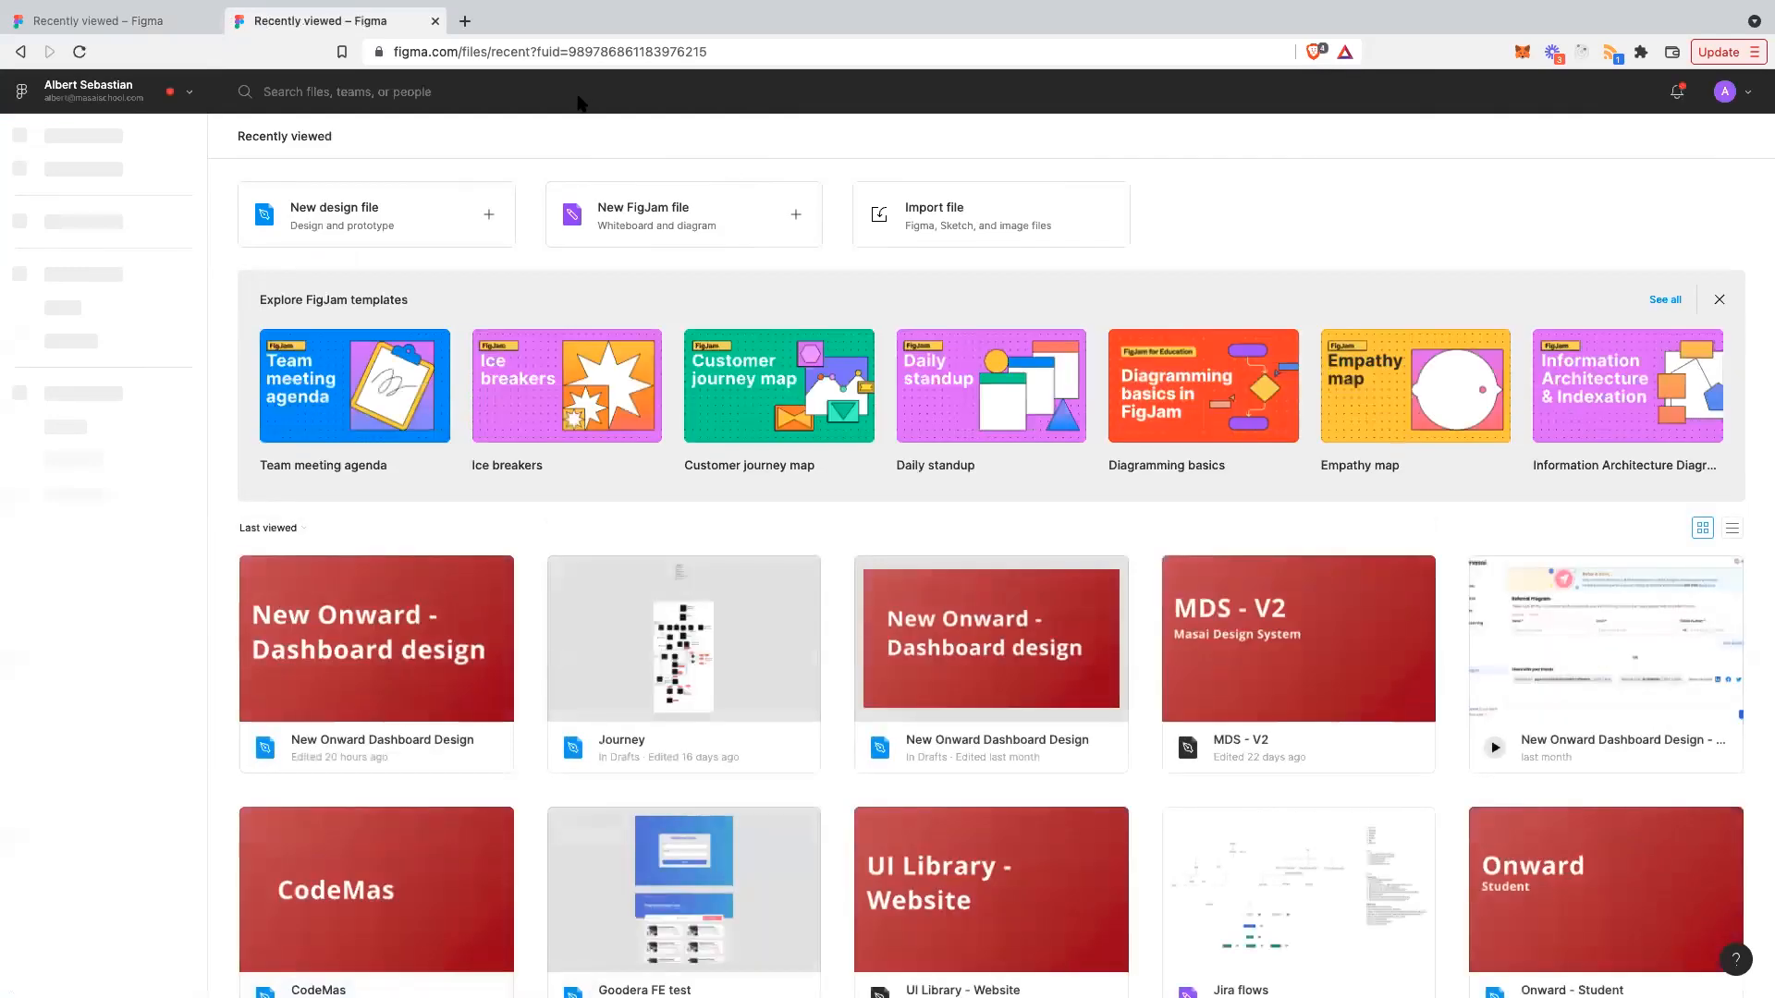
key("ctrl+w")
- Switch to the desktop with the private Brave window and load figma there
key("super+Tab")
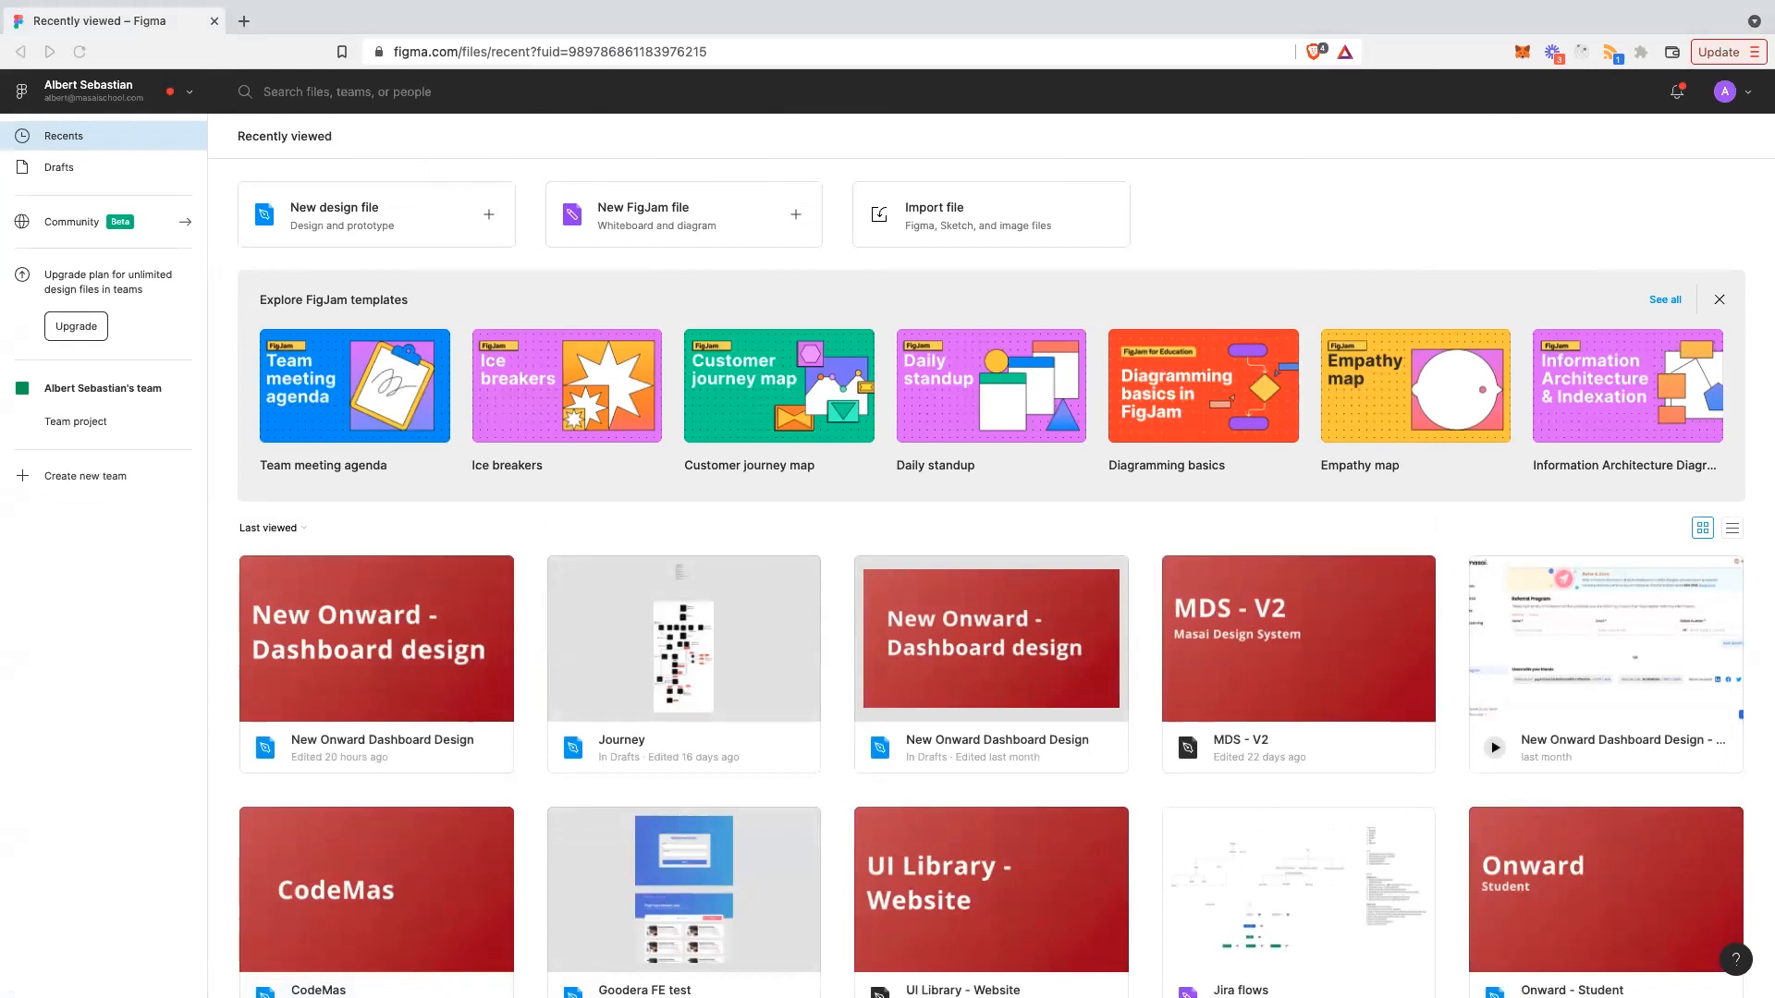
key("ctrl+Up")
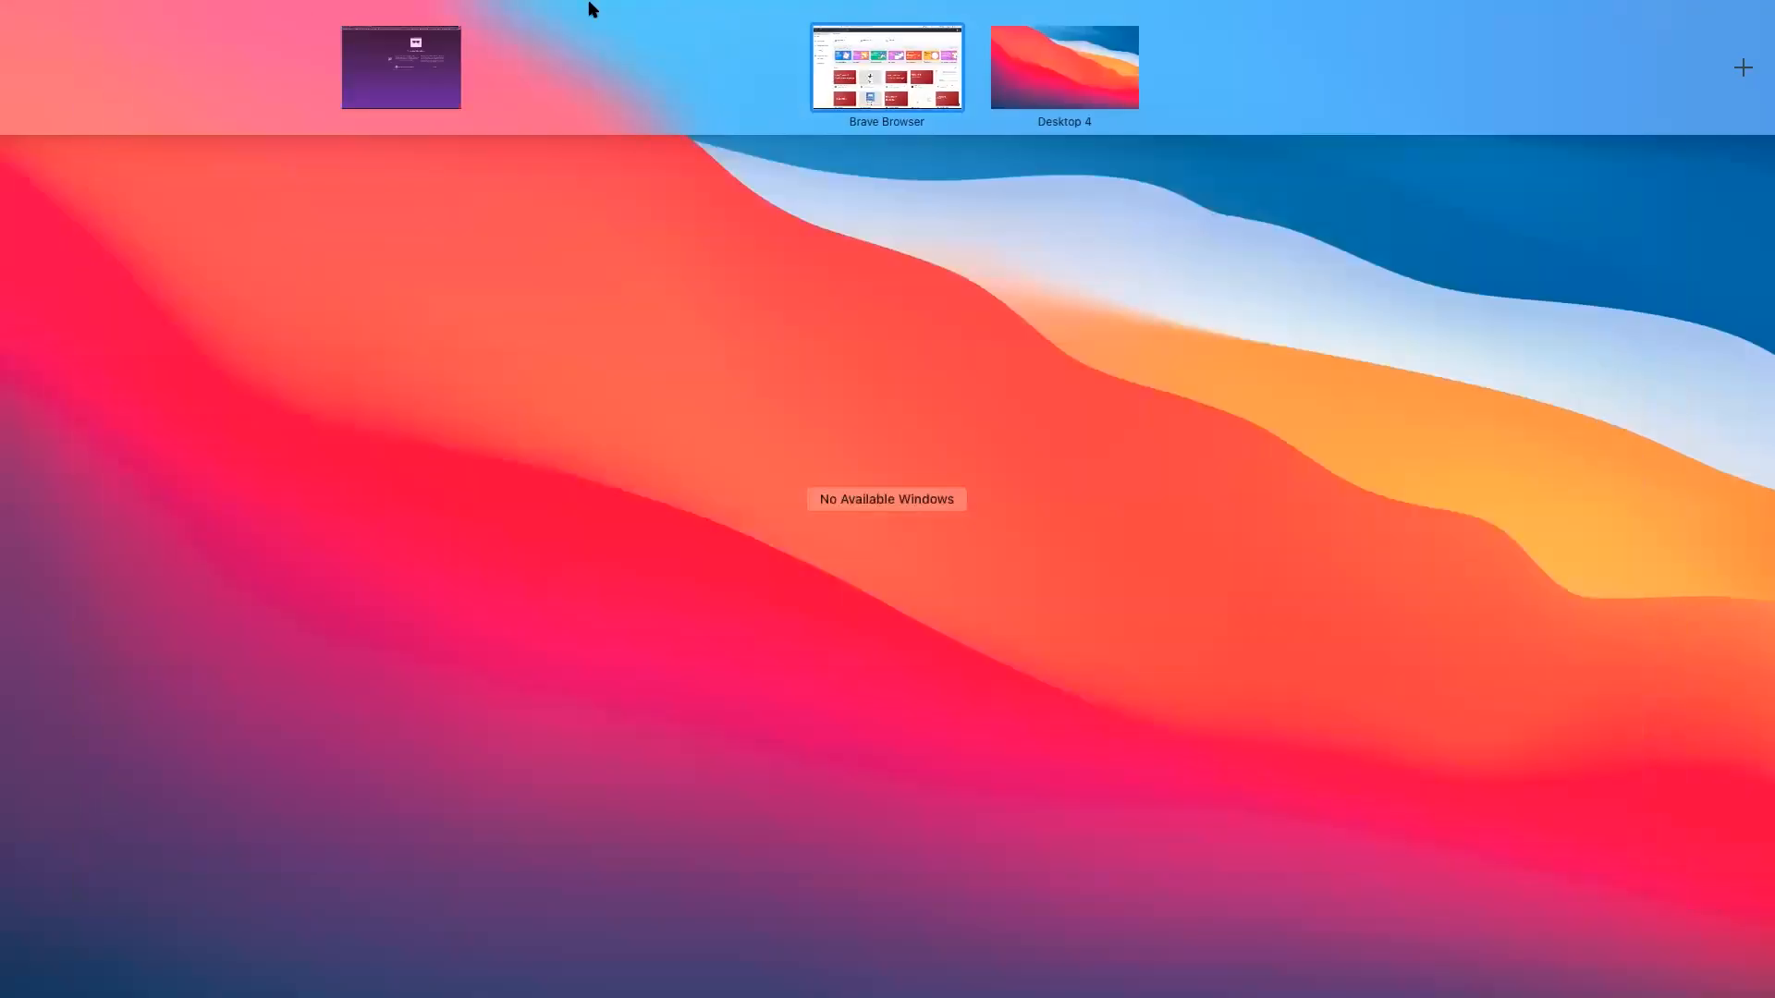
left_click(855, 72)
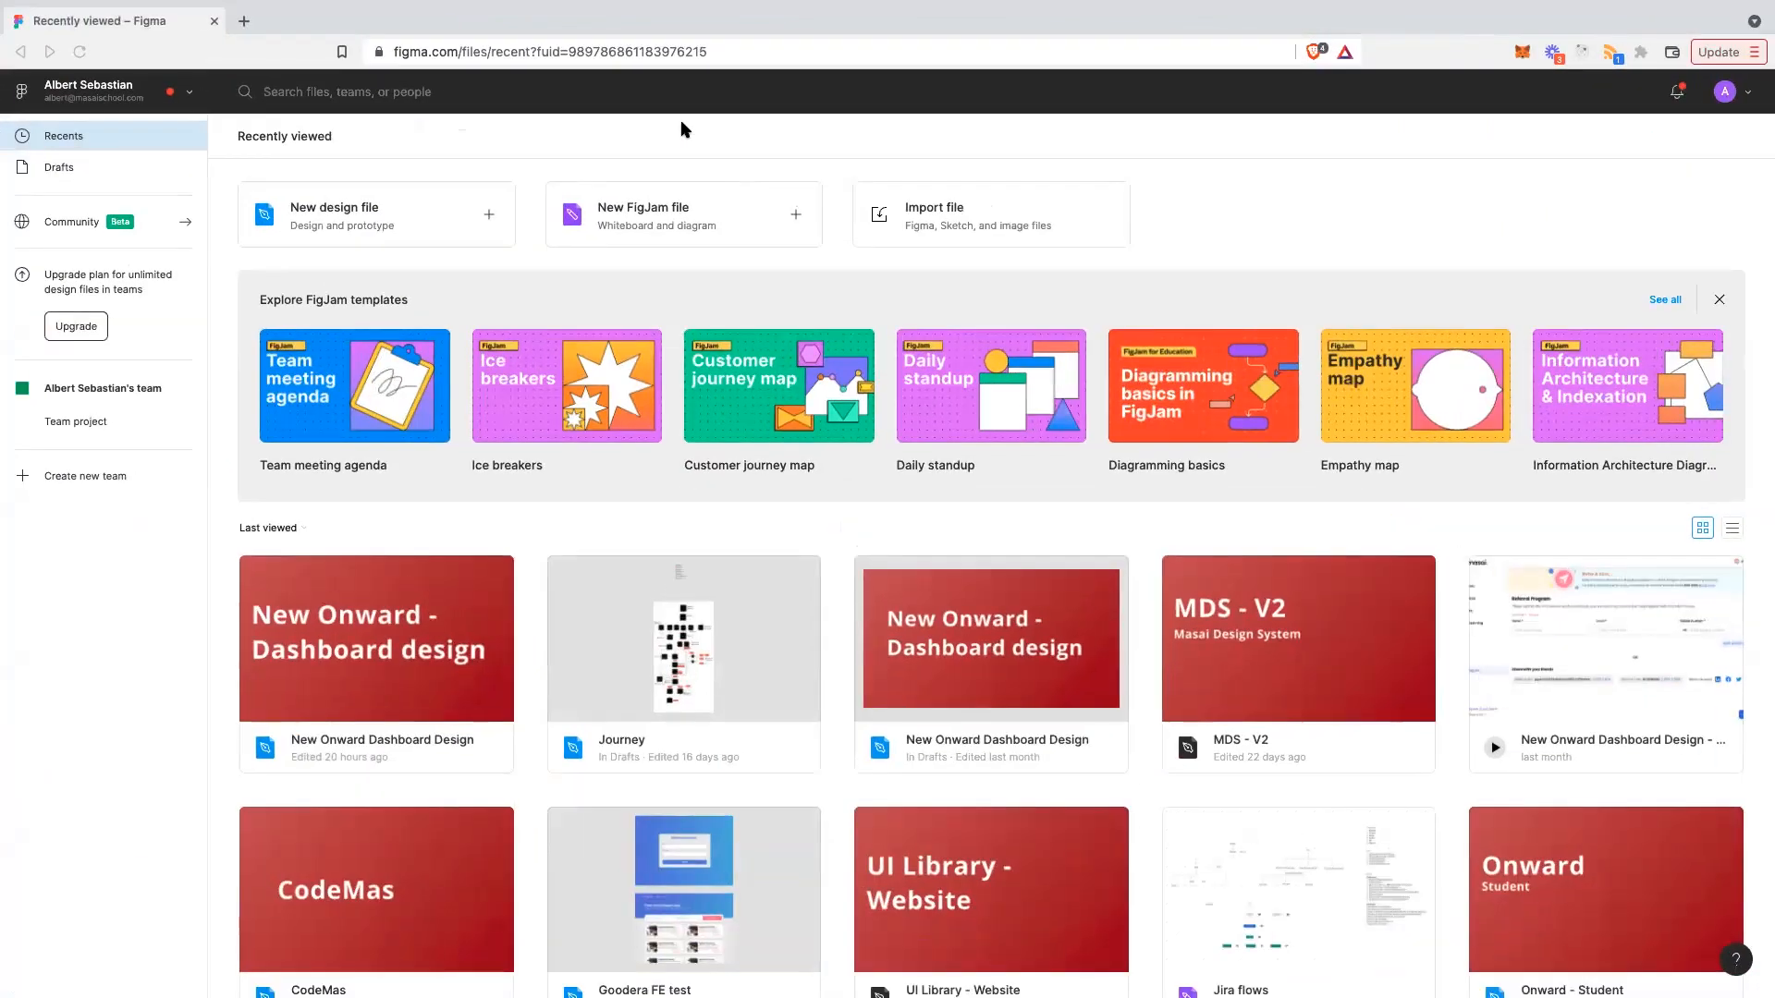
key("ctrl+Left")
type("figma")
key("Return")
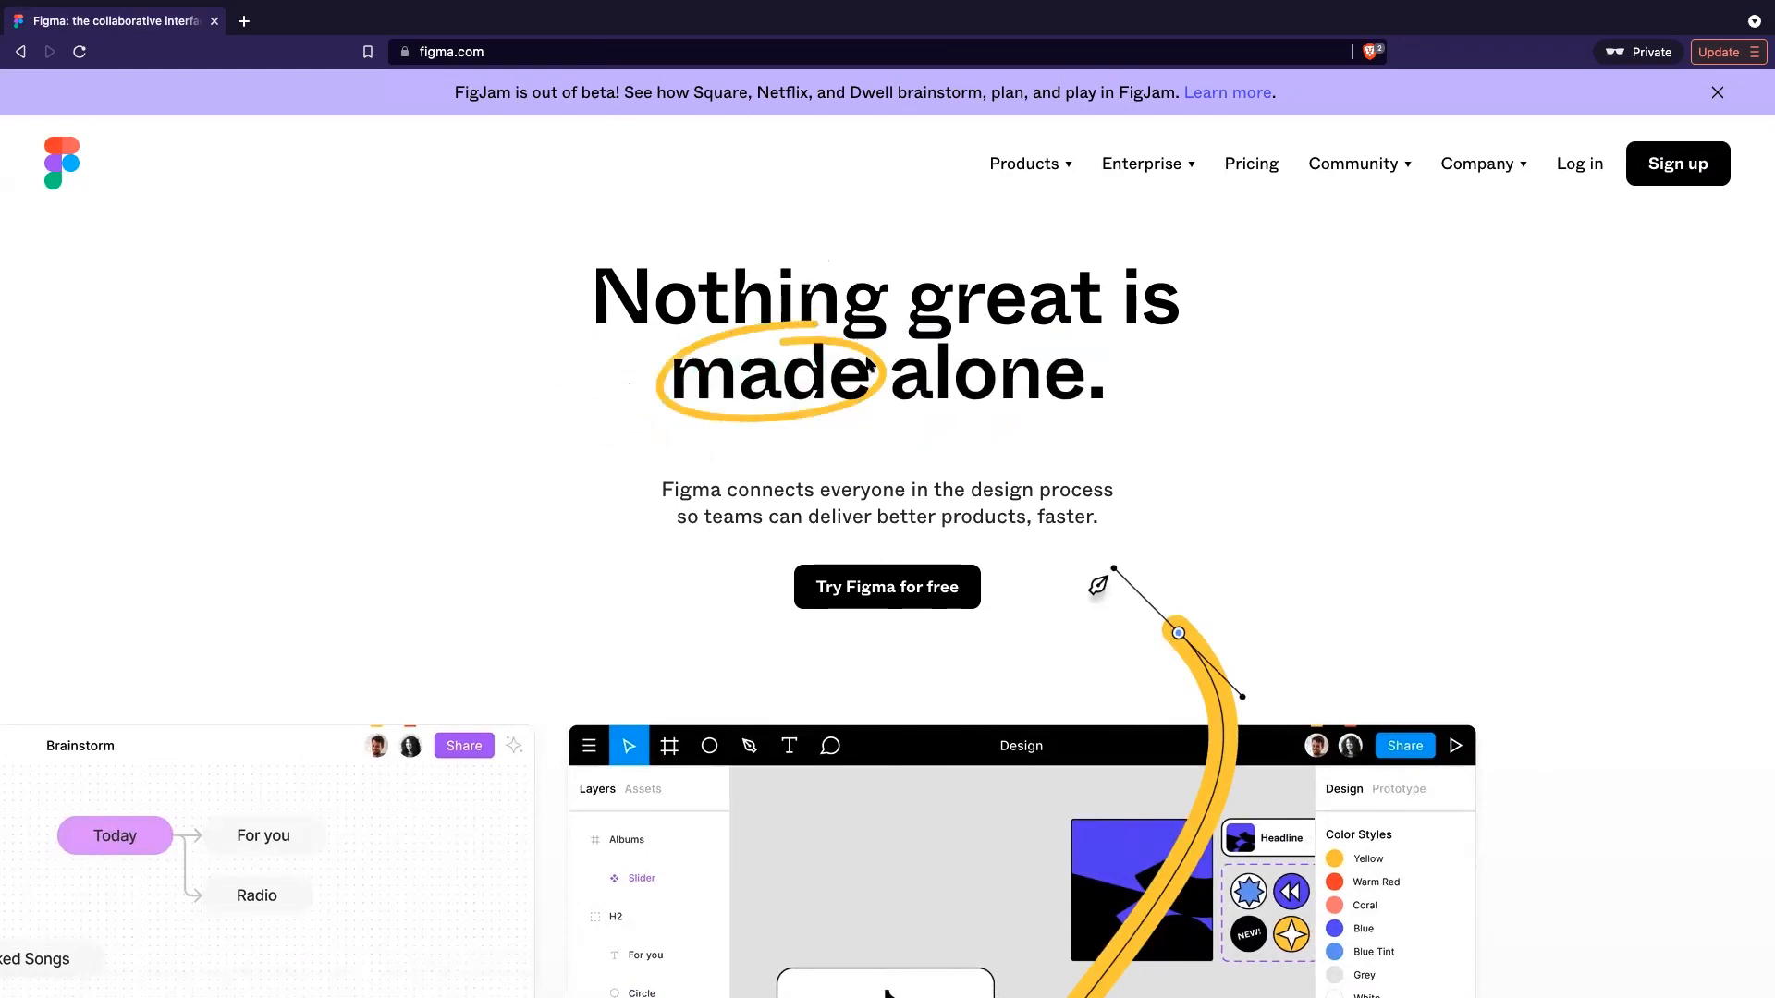
left_click_drag(874, 551, 869, 476)
left_click(895, 507)
scroll(857, 522, "down", 2)
scroll(857, 523, "up", 2)
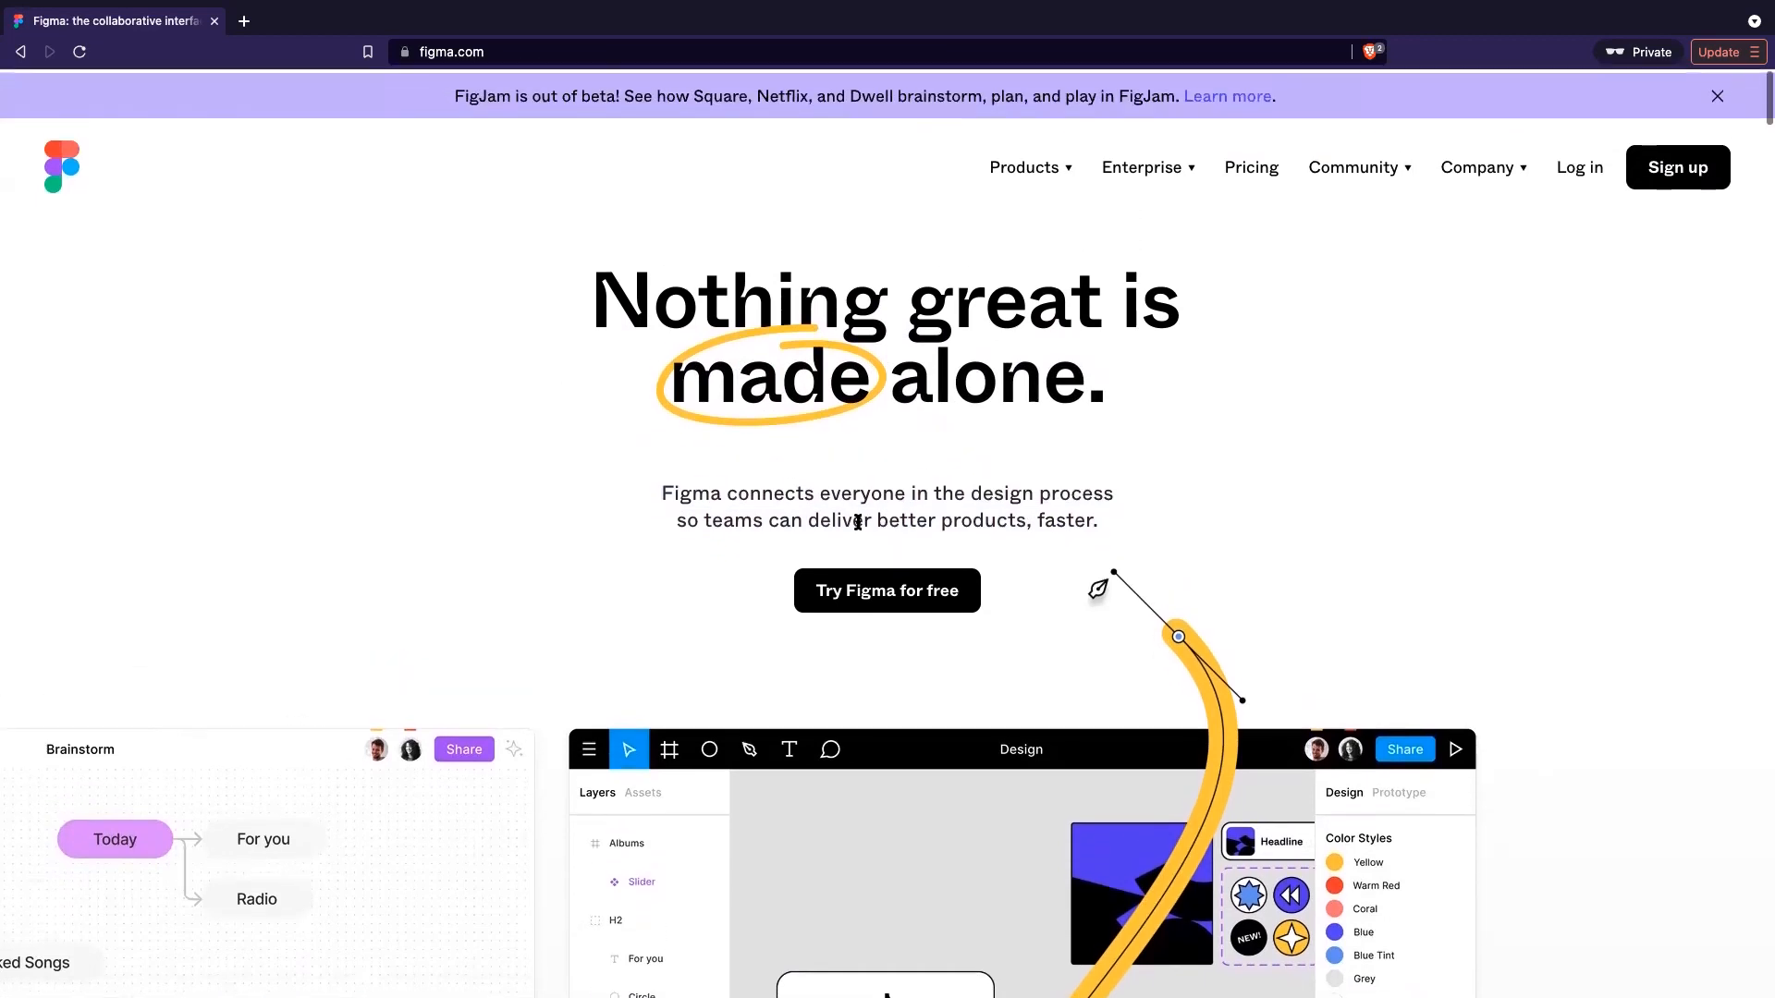
left_click_drag(857, 545, 852, 472)
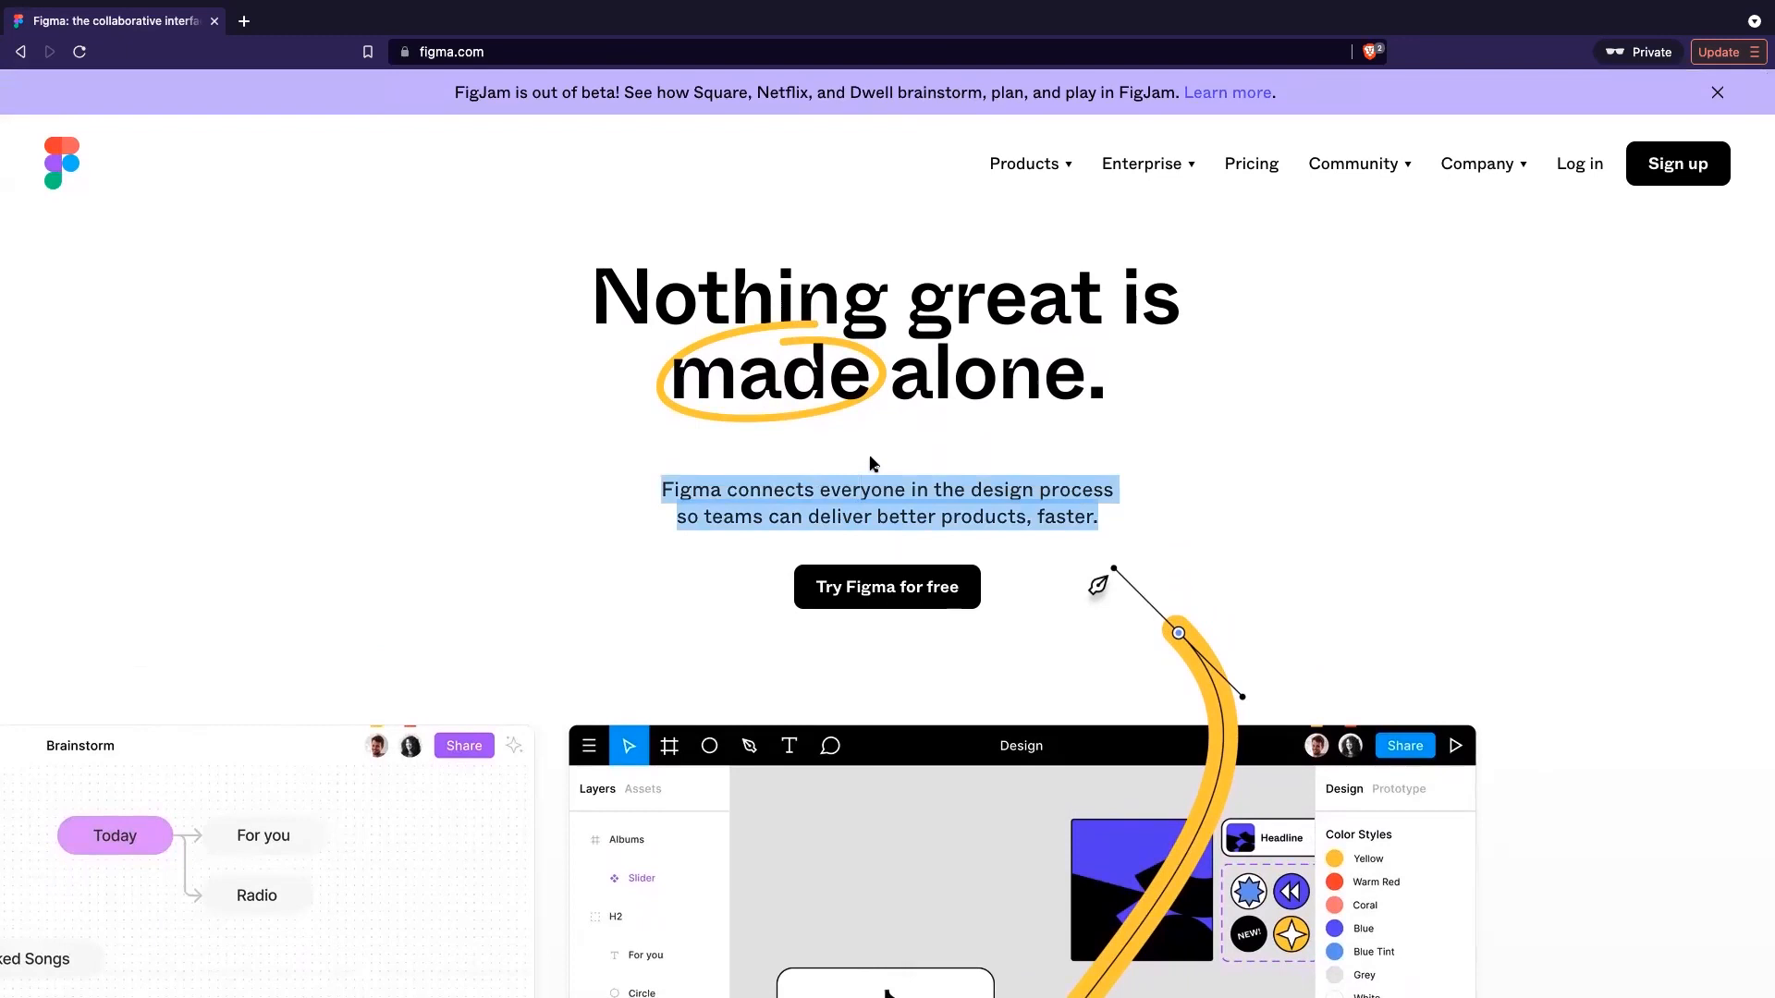
left_click_drag(910, 539, 906, 466)
left_click(912, 524)
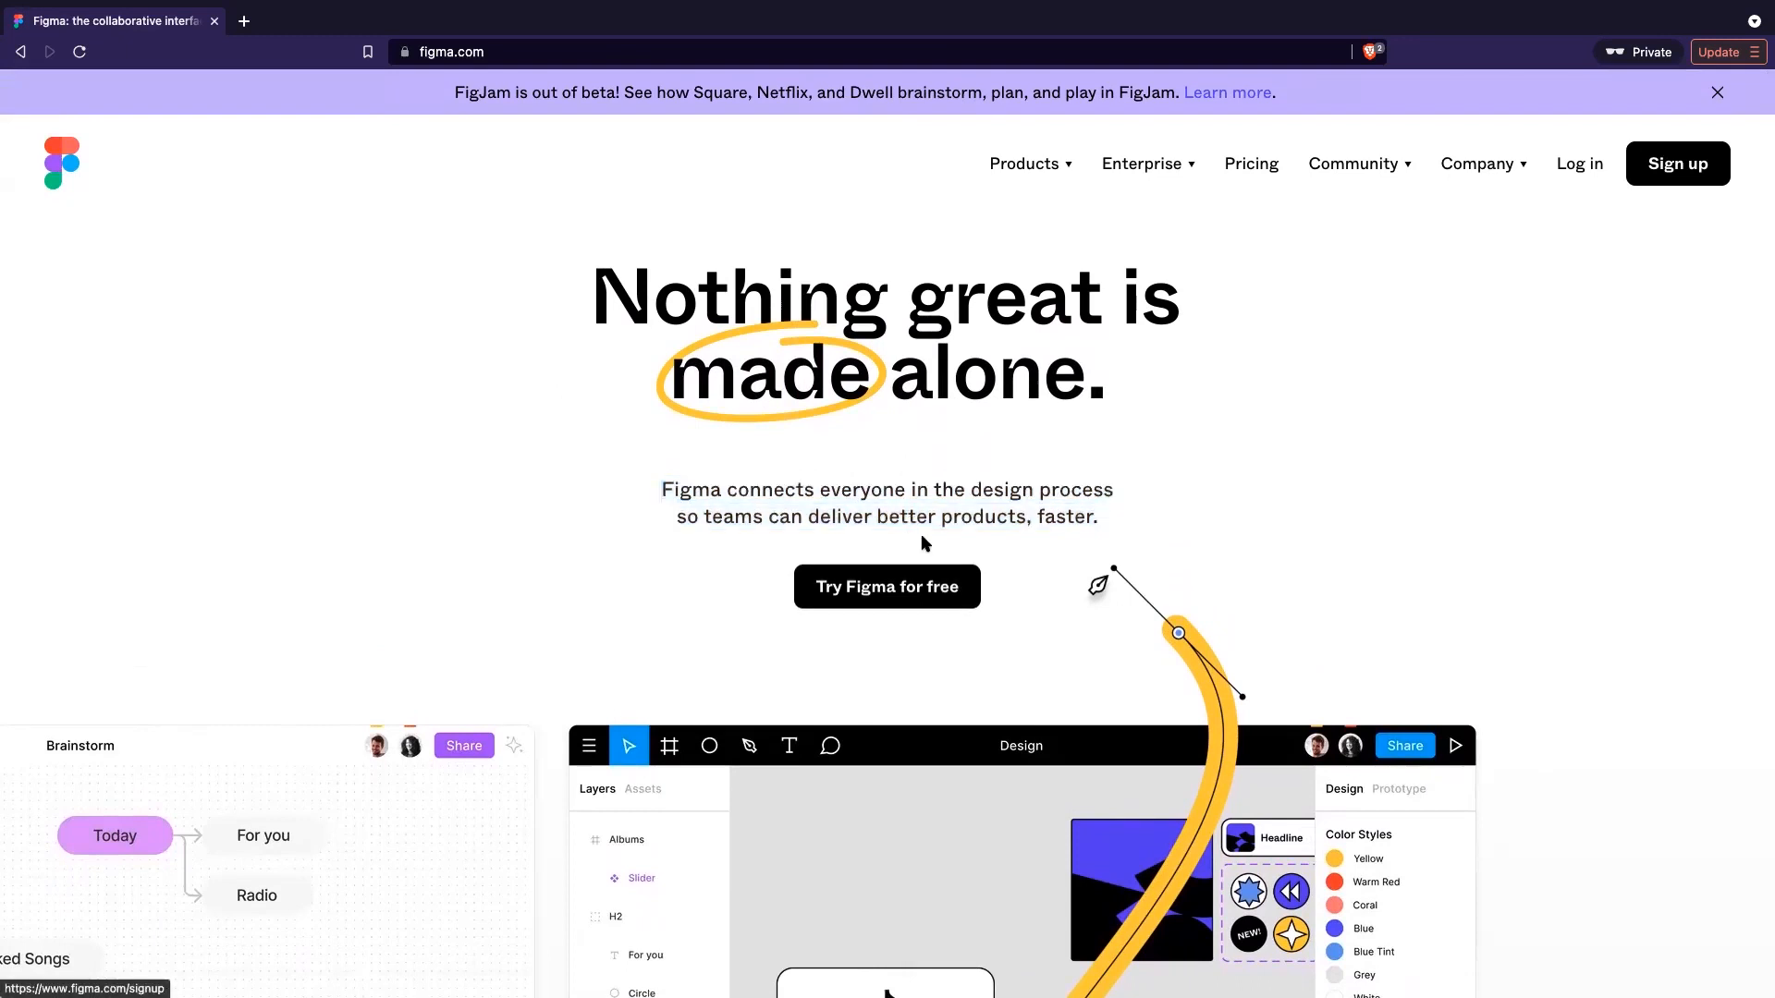
left_click_drag(921, 534, 919, 476)
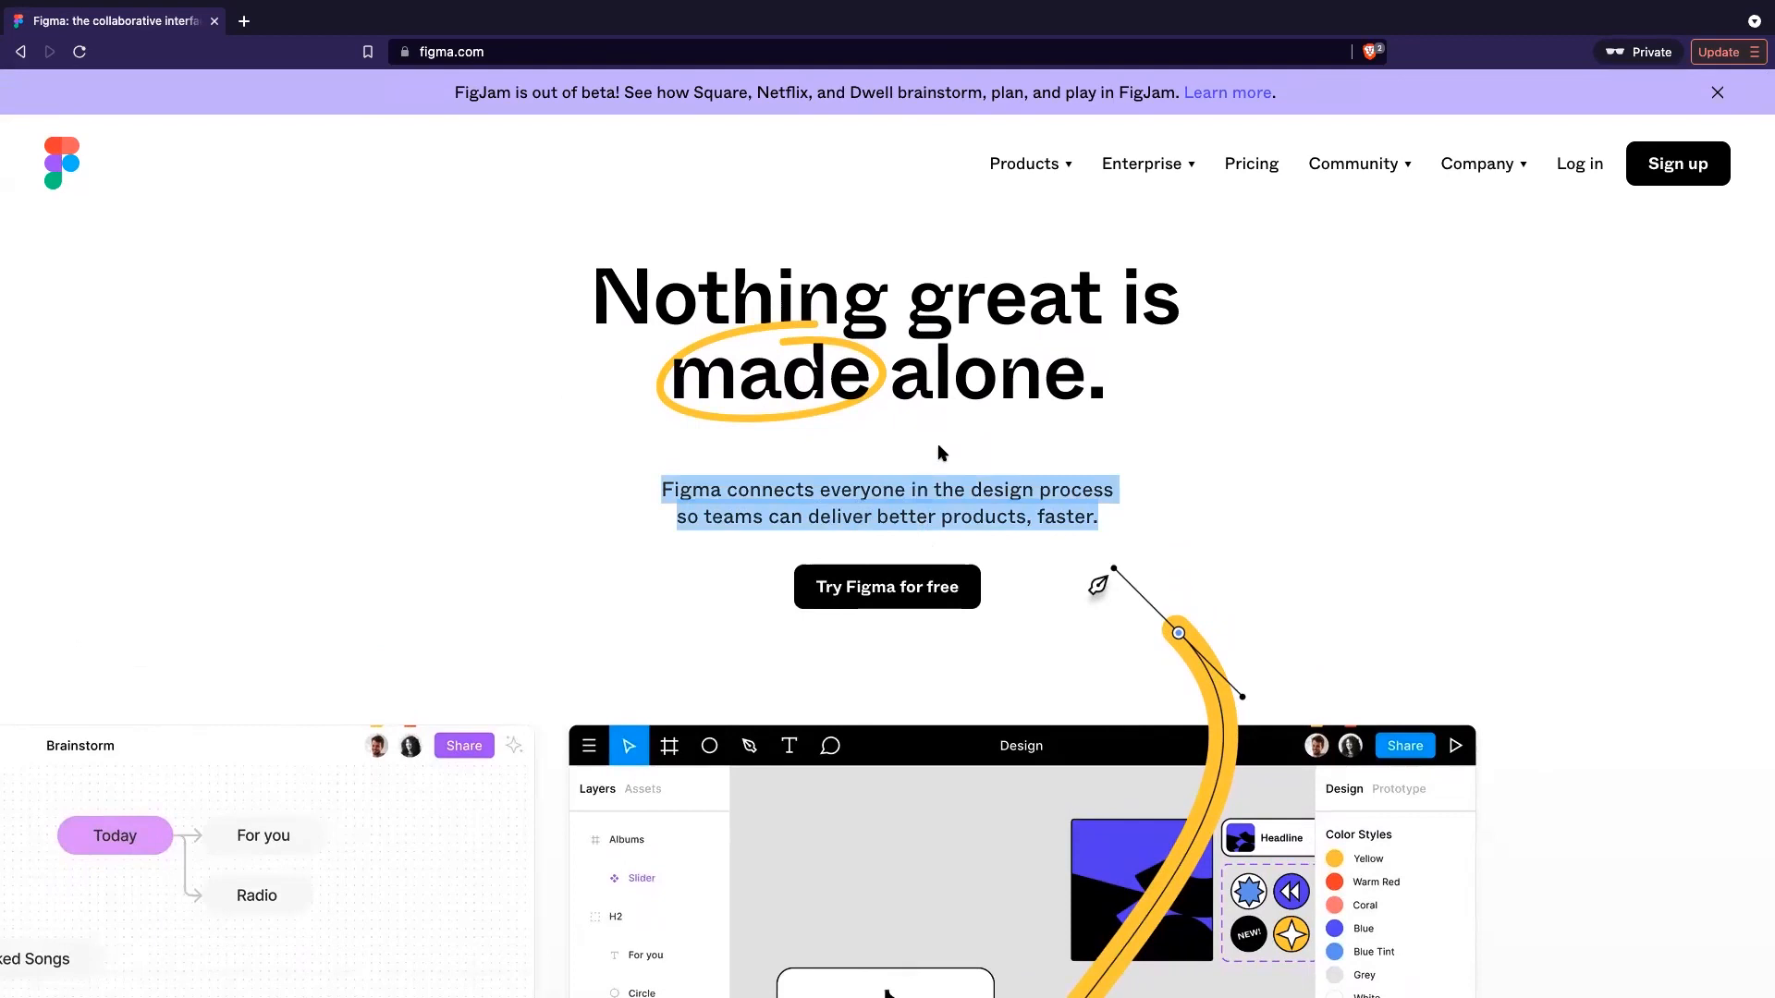
mouse_move(925, 493)
left_mouse_down()
mouse_move(919, 511)
mouse_move(943, 511)
left_mouse_up()
left_click(942, 511)
left_click_drag(1106, 515, 1076, 465)
left_click(1112, 499)
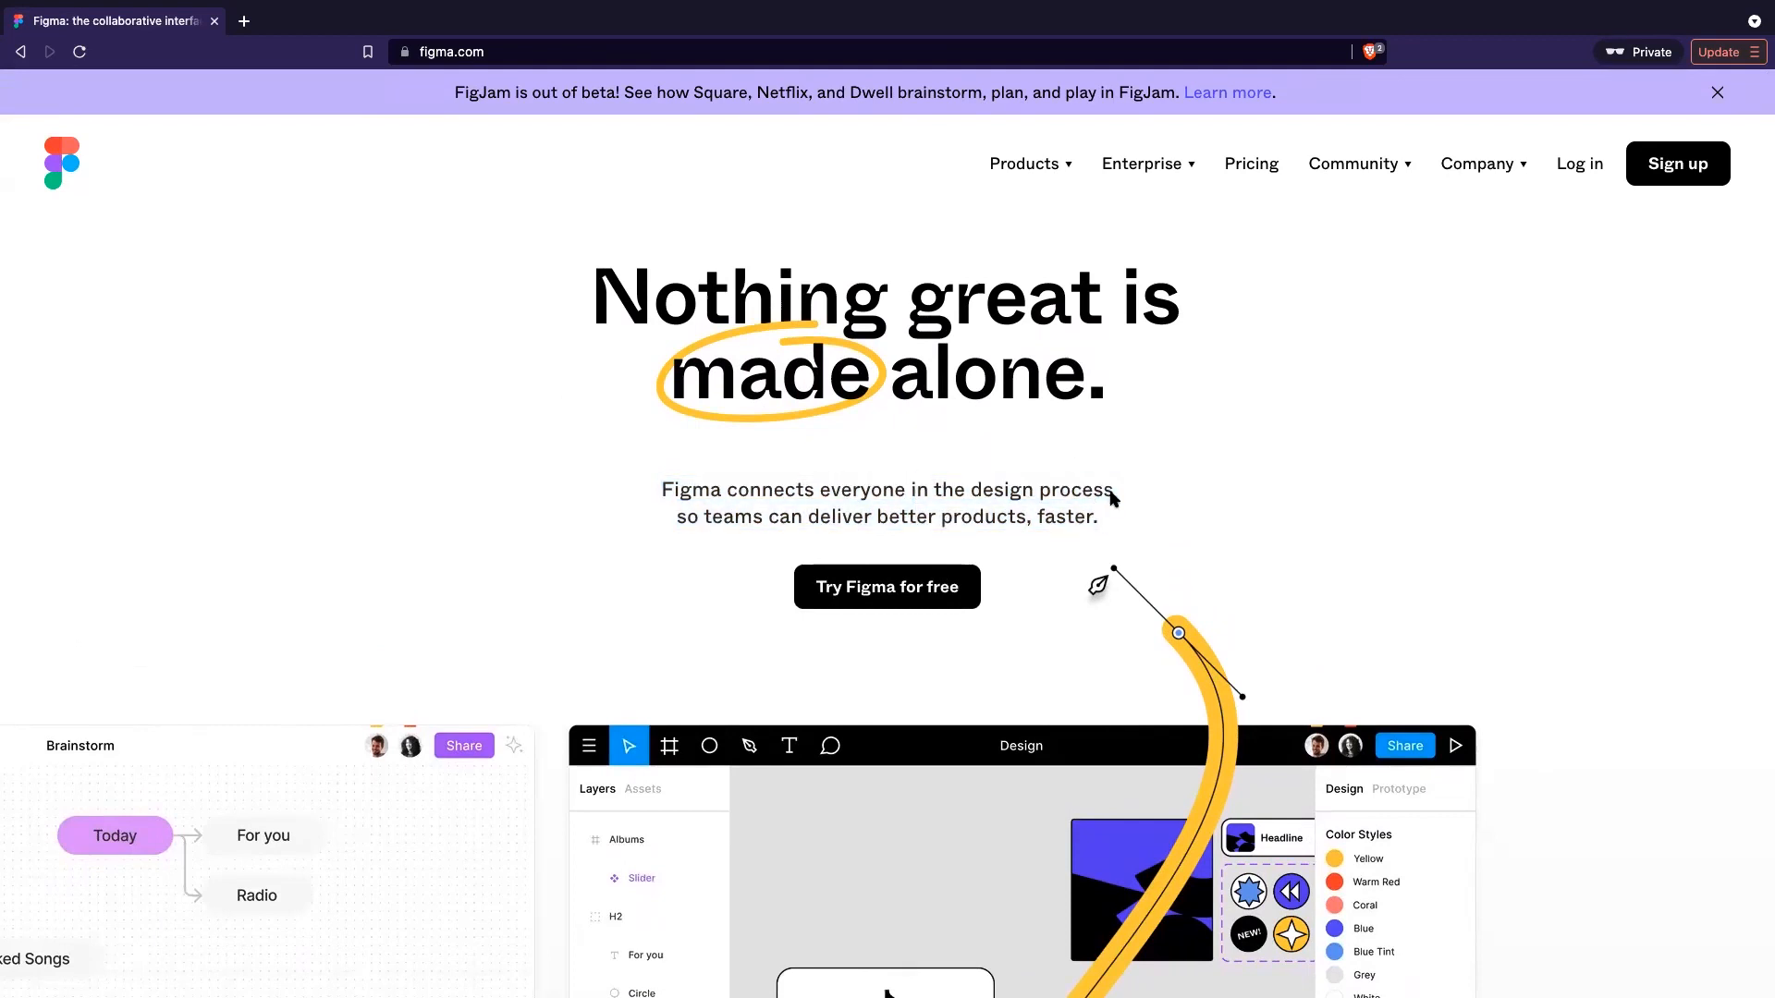
scroll(1112, 499, "down", 1)
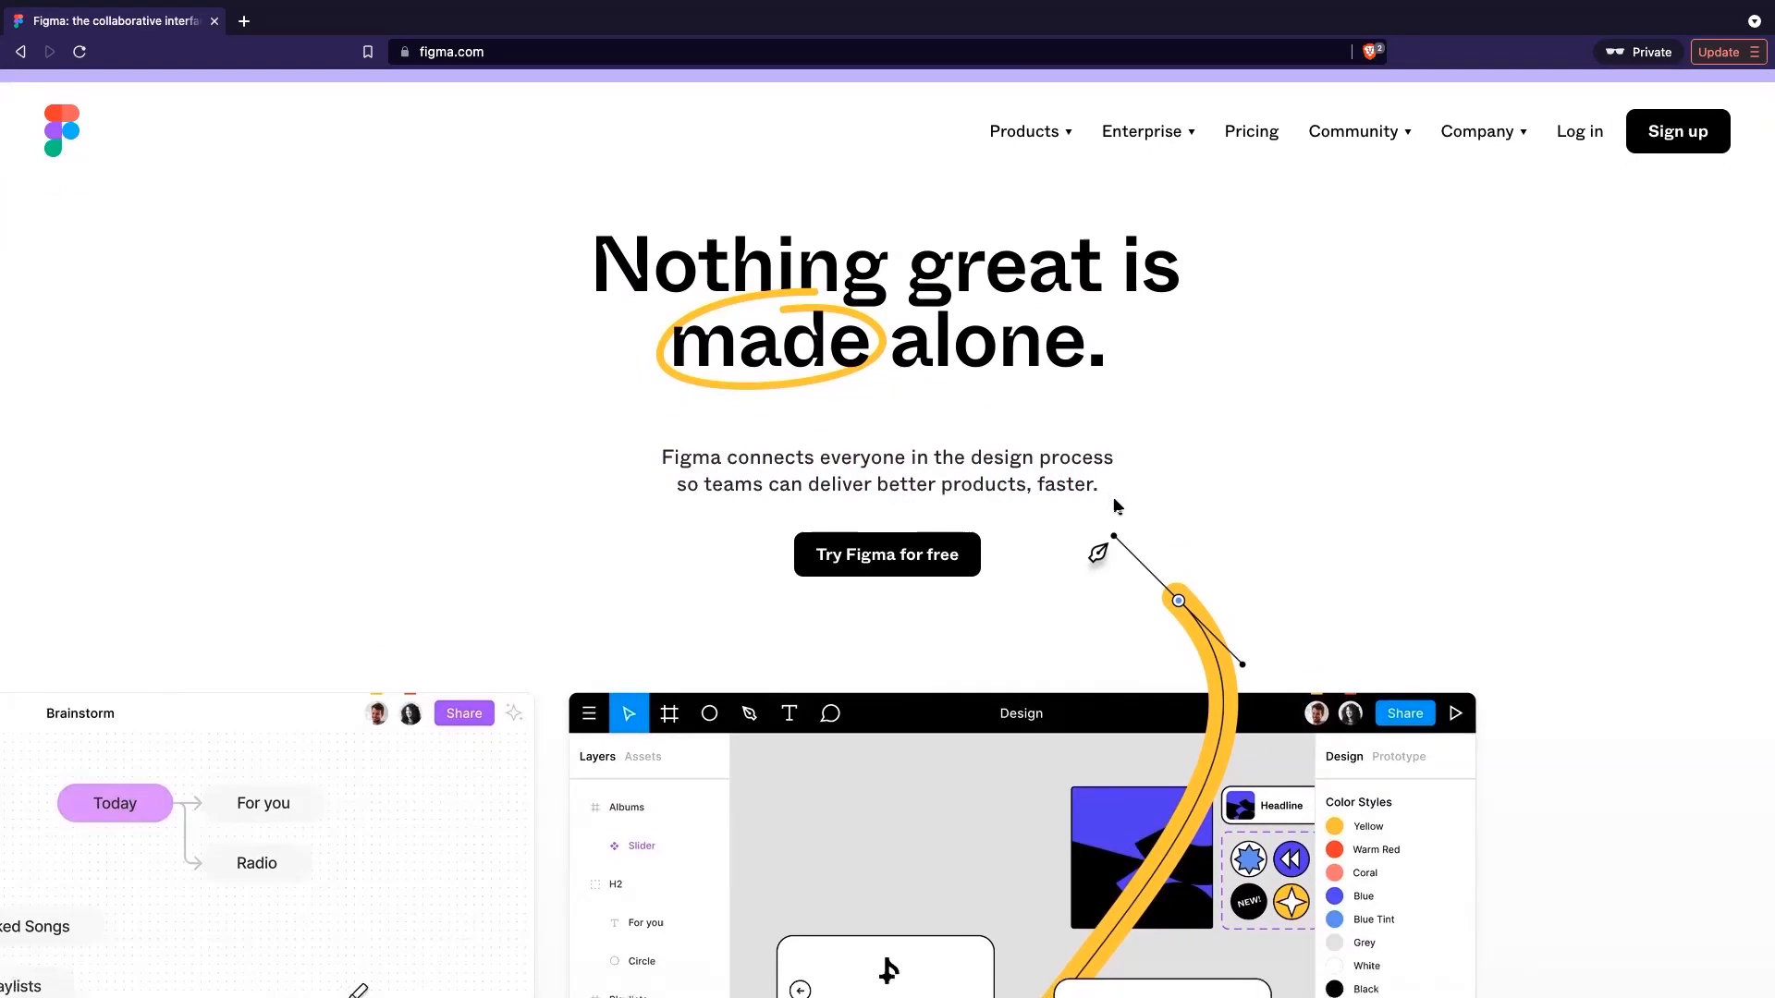
scroll(1114, 505, "down", 2)
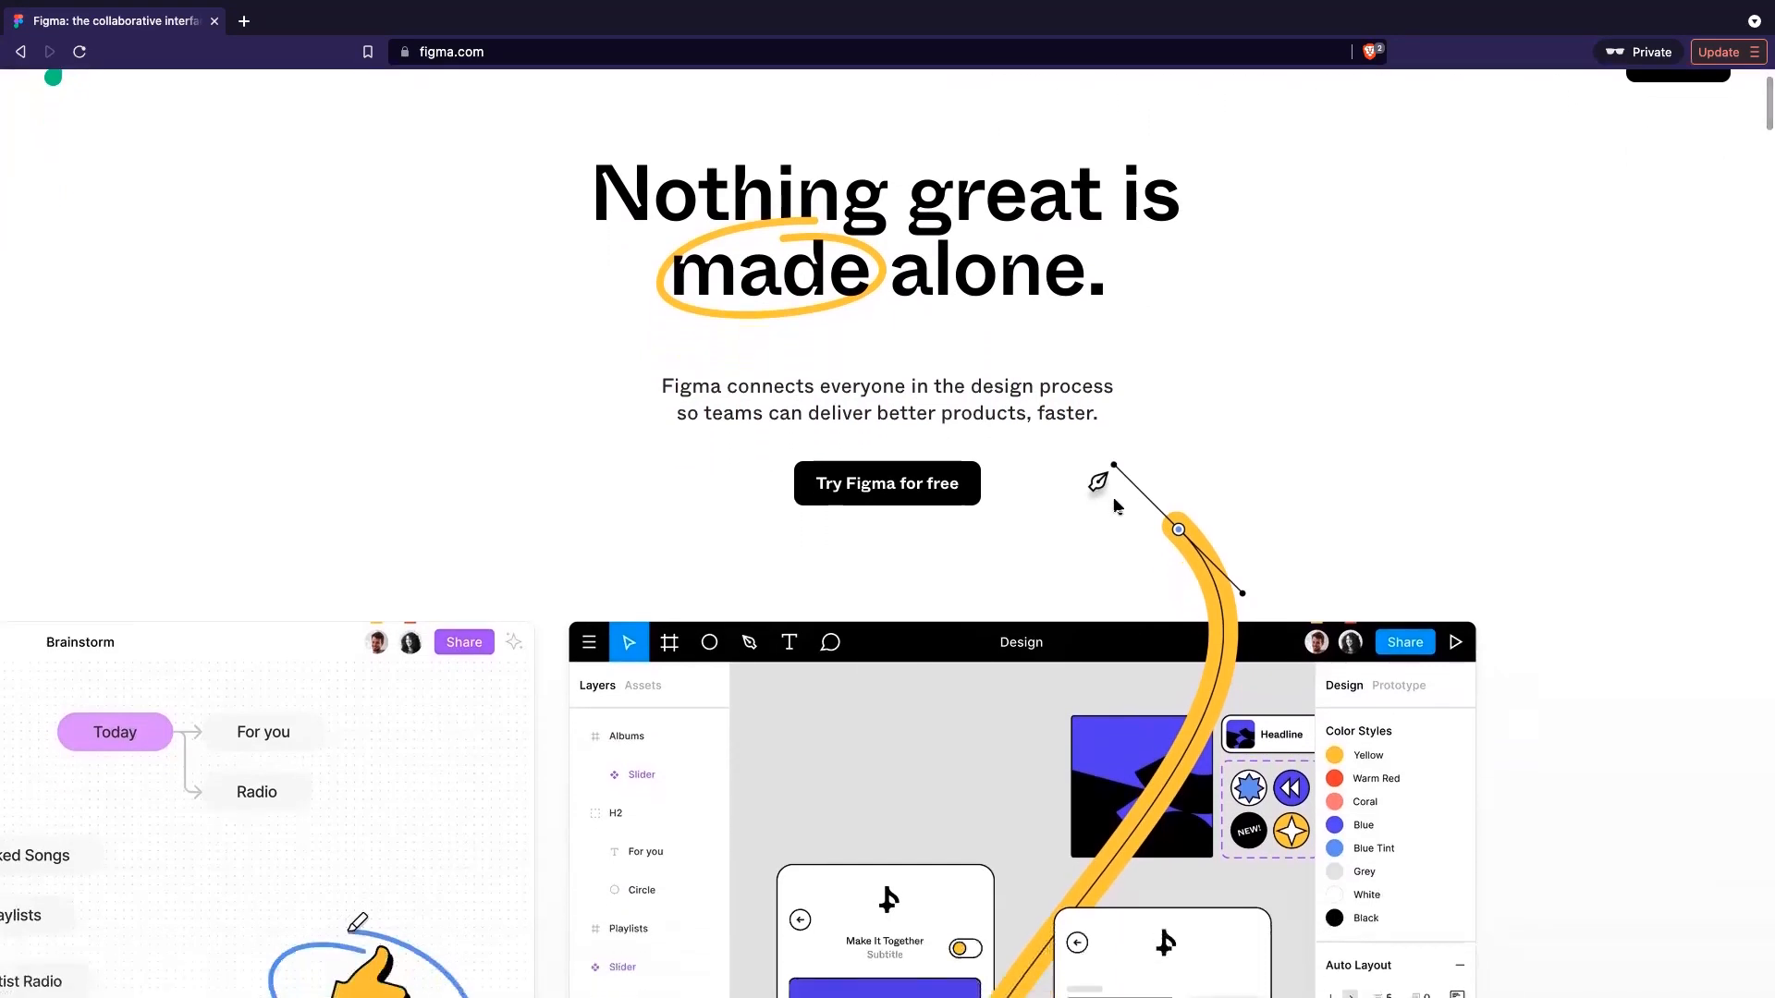
scroll(1114, 505, "up", 3)
triple_click(1113, 496)
left_click(1123, 507)
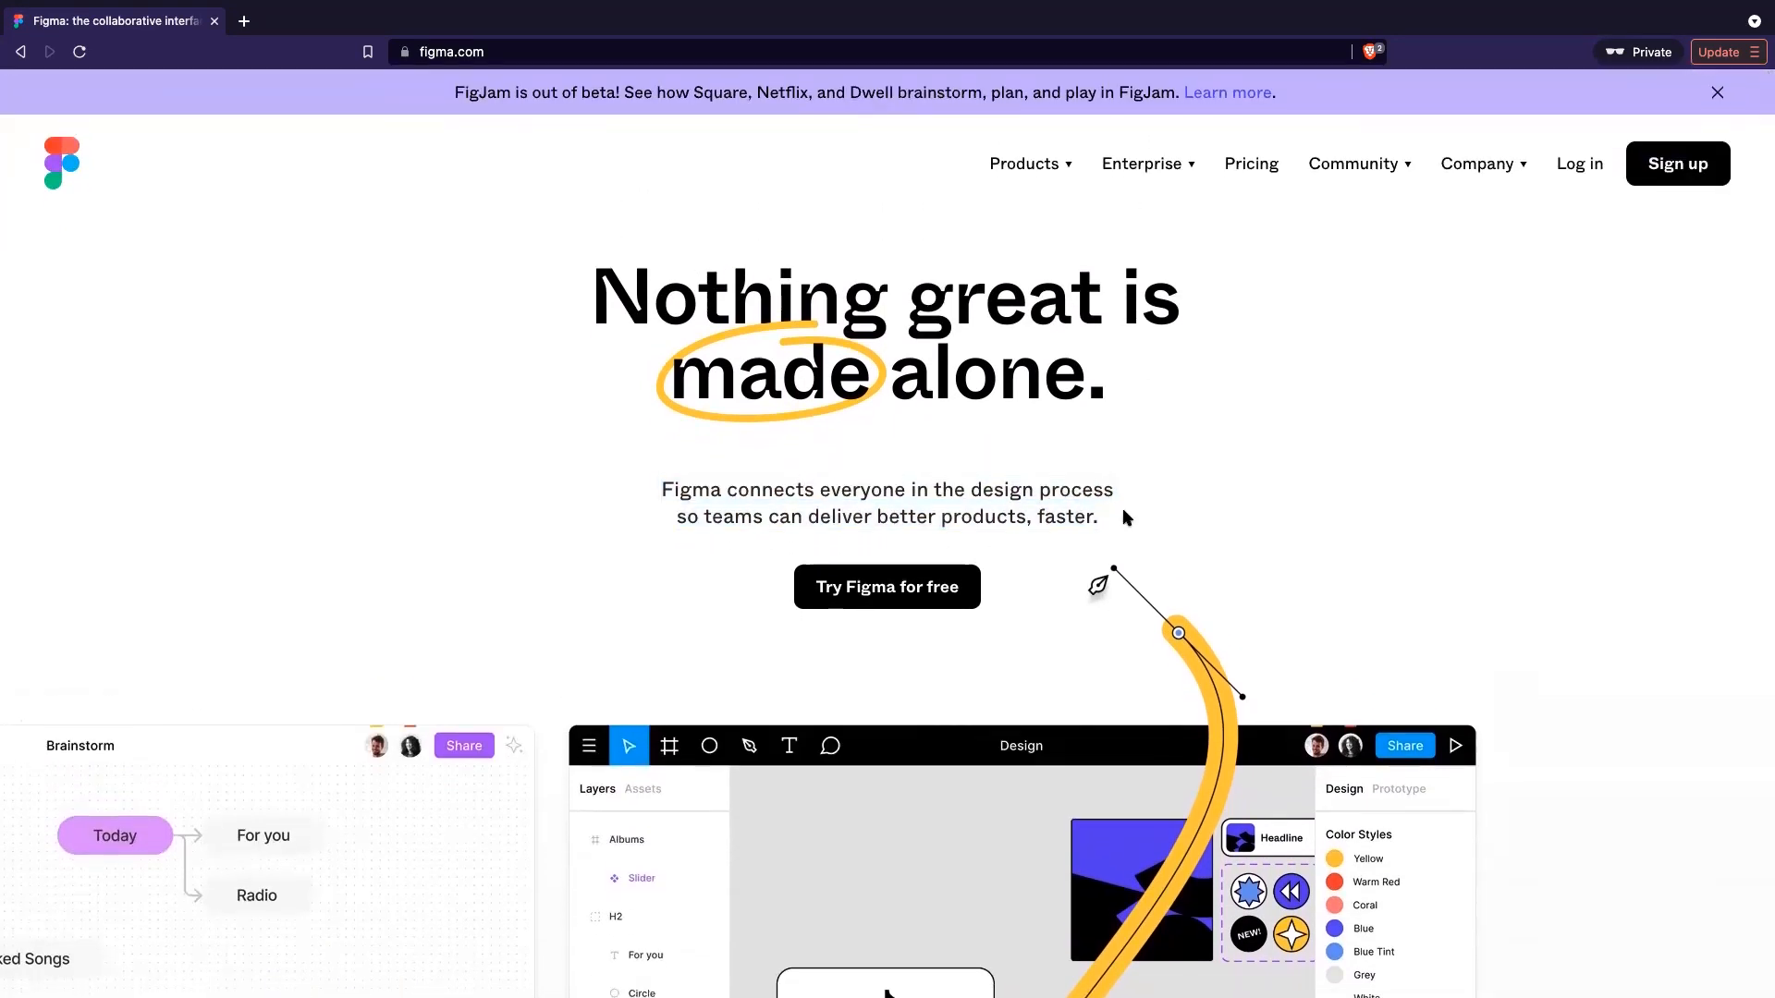
triple_click(1108, 478)
- Scroll through the Design, Build and Community sections, then back up to 'Nothing great is made alone.'
left_click(1128, 478)
scroll(1127, 481, "down", 1)
scroll(1128, 481, "down", 5)
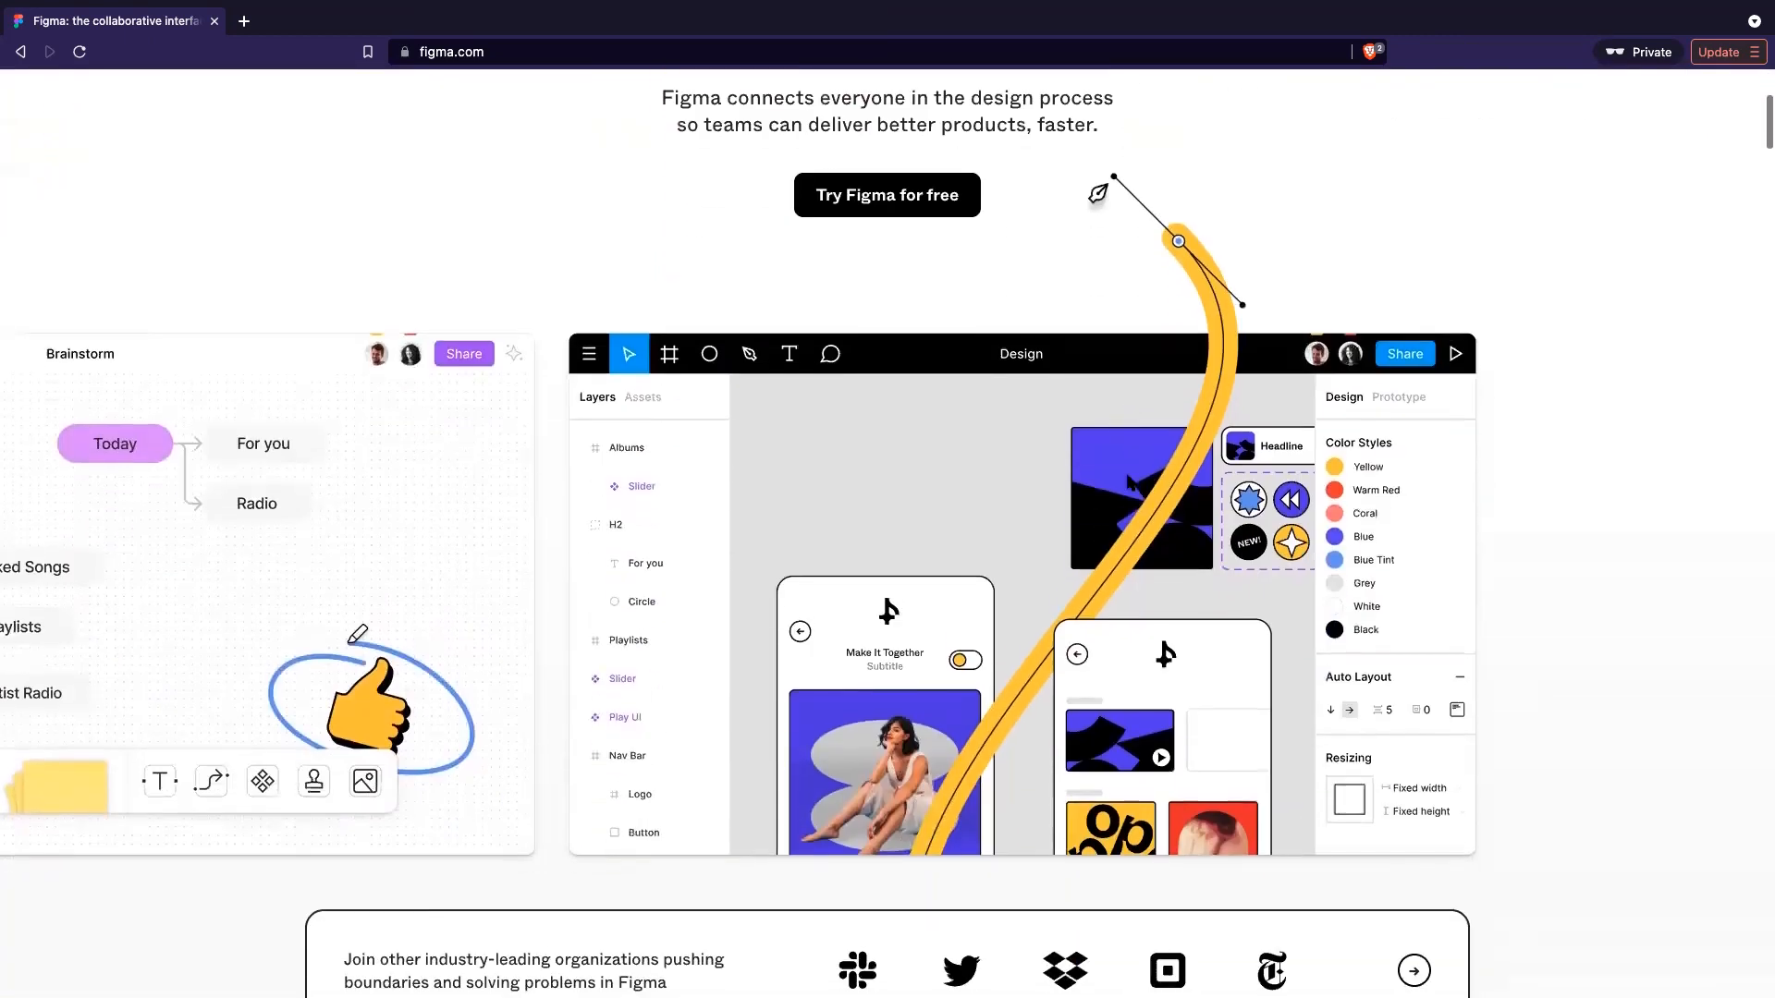
scroll(1129, 480, "down", 1)
scroll(1129, 480, "down", 2)
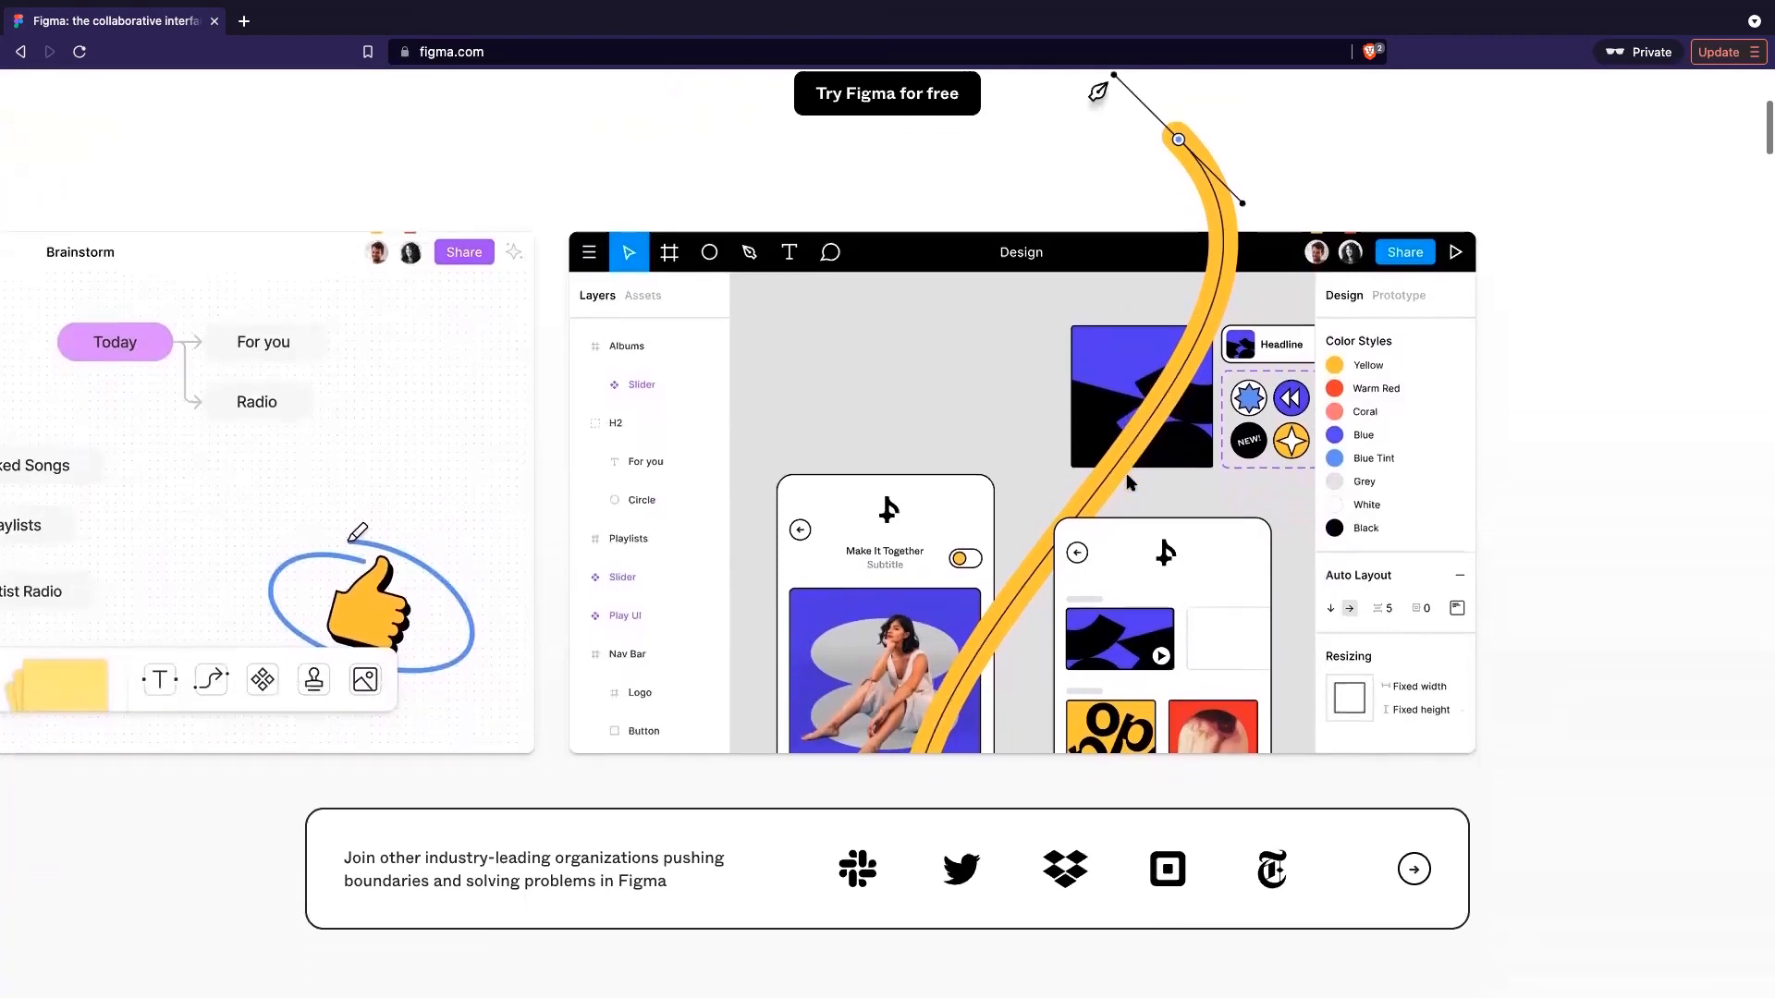
scroll(1129, 481, "down", 3)
scroll(1119, 404, "up", 2)
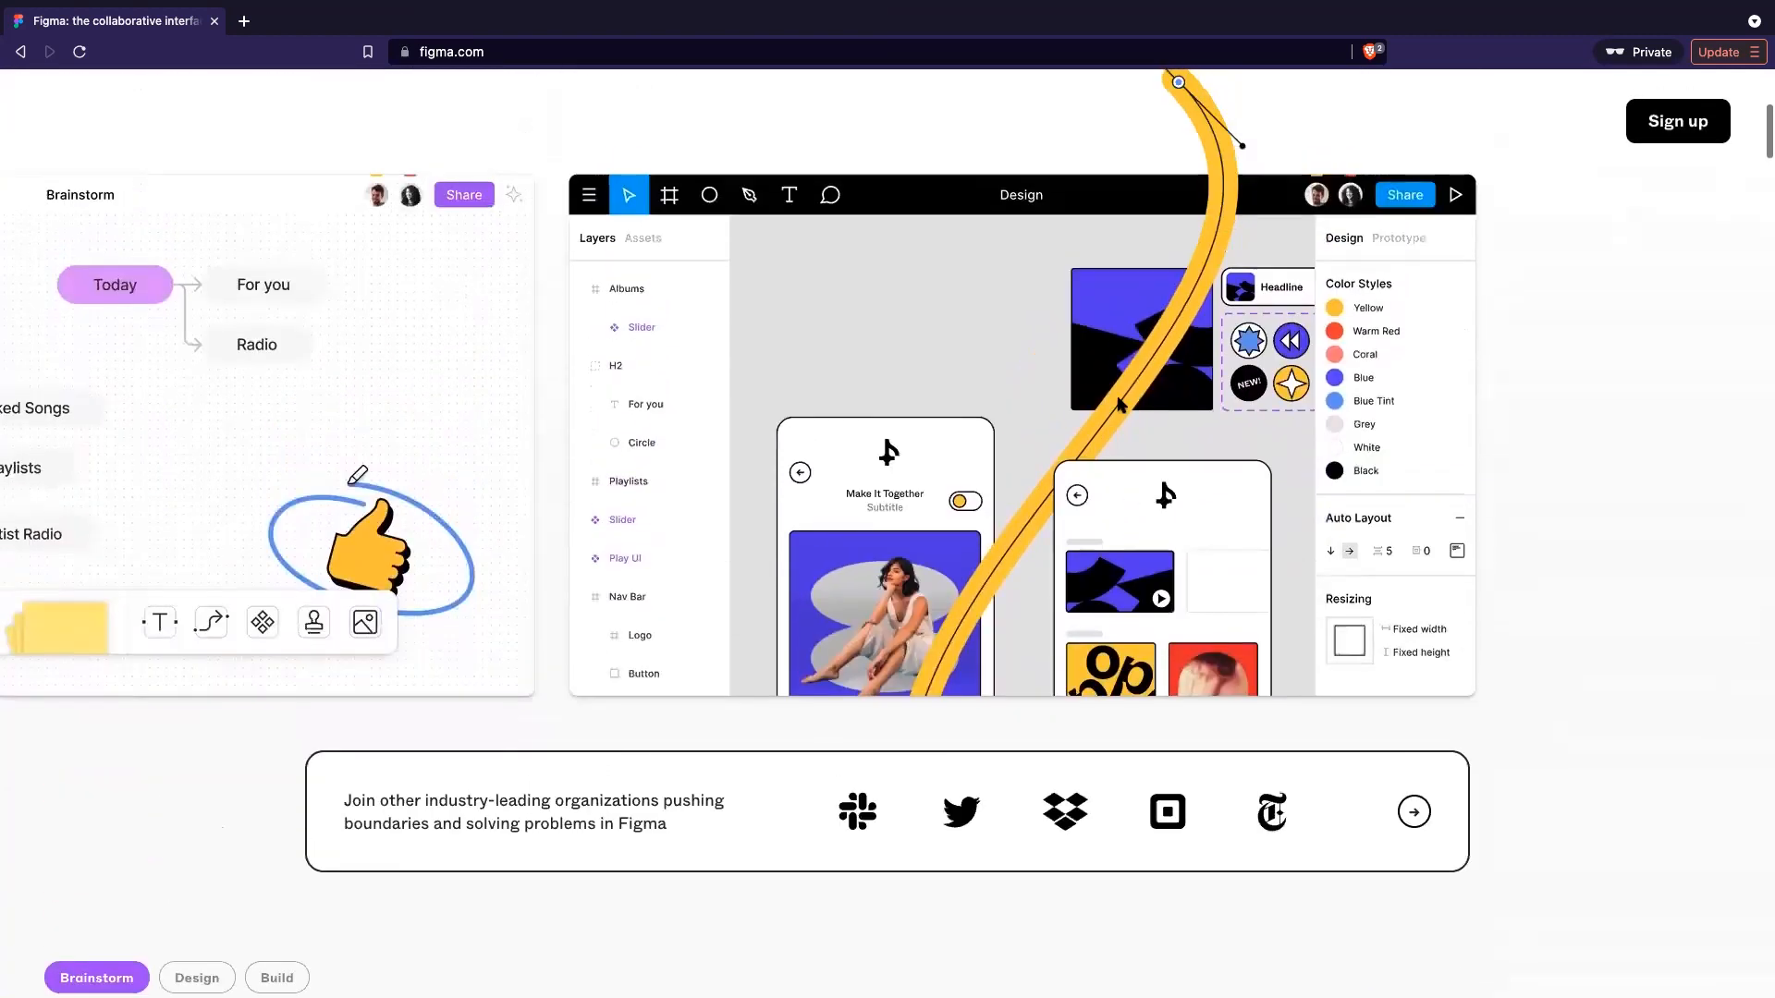
scroll(975, 555, "down", 9)
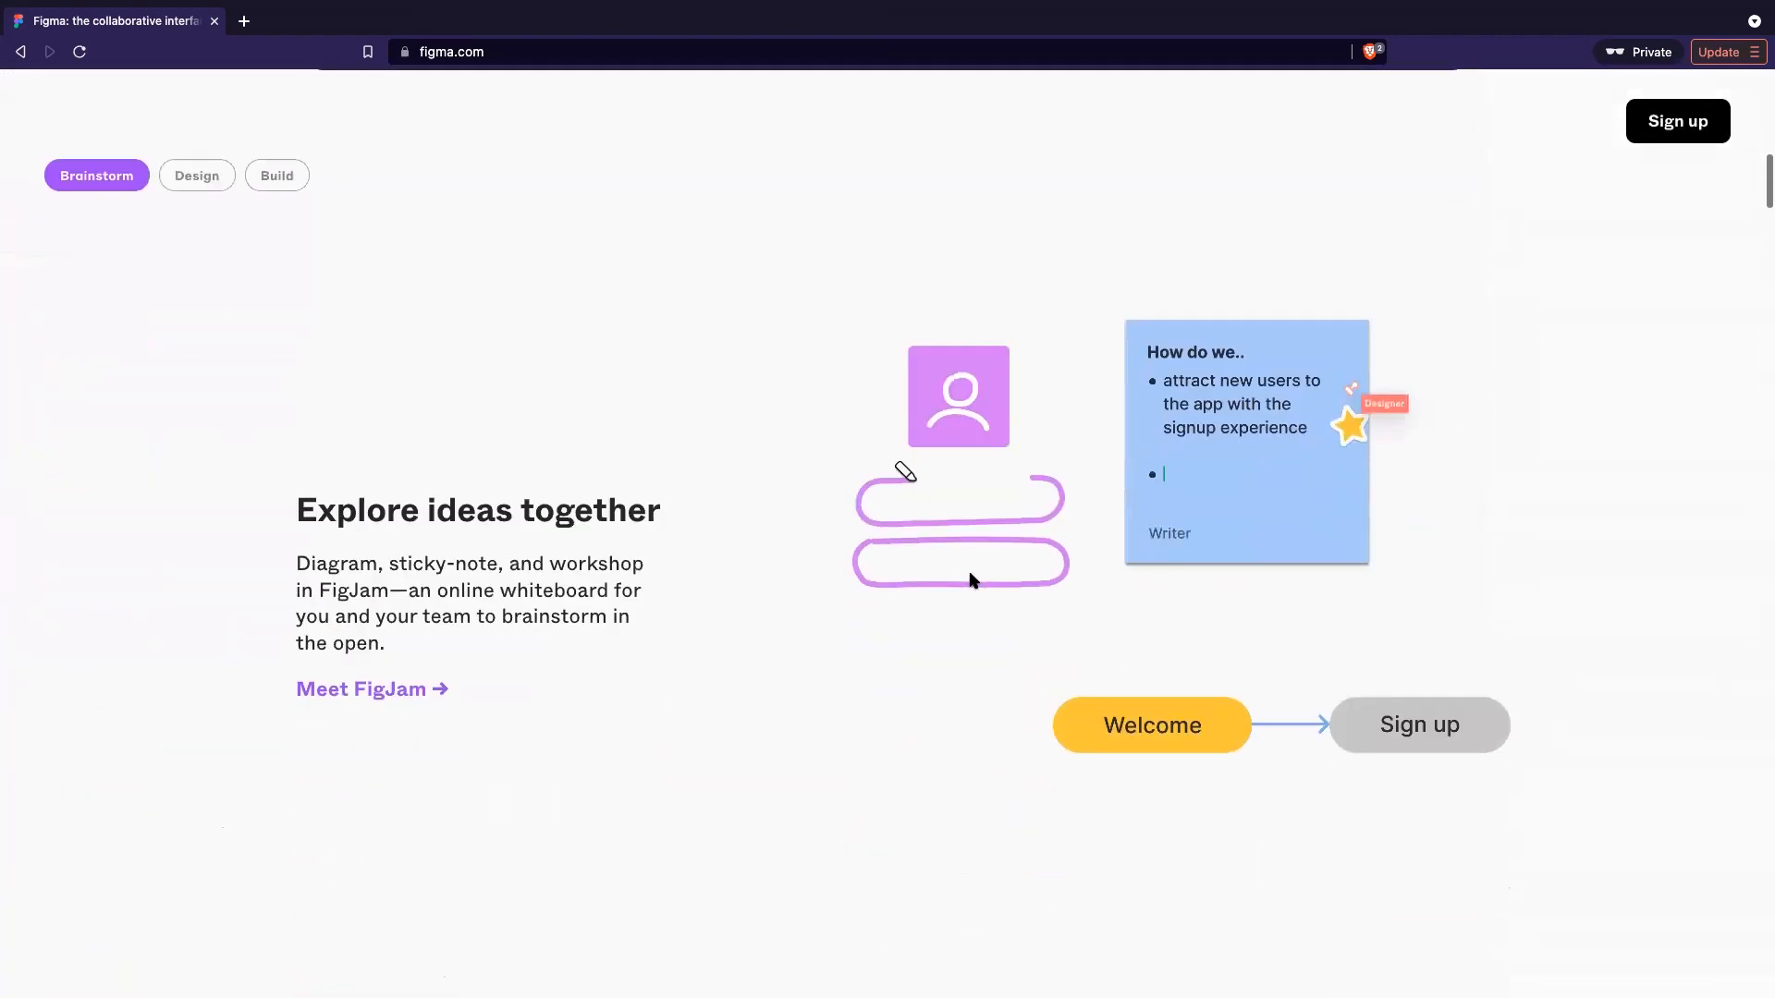
scroll(970, 580, "down", 8)
scroll(969, 575, "down", 6)
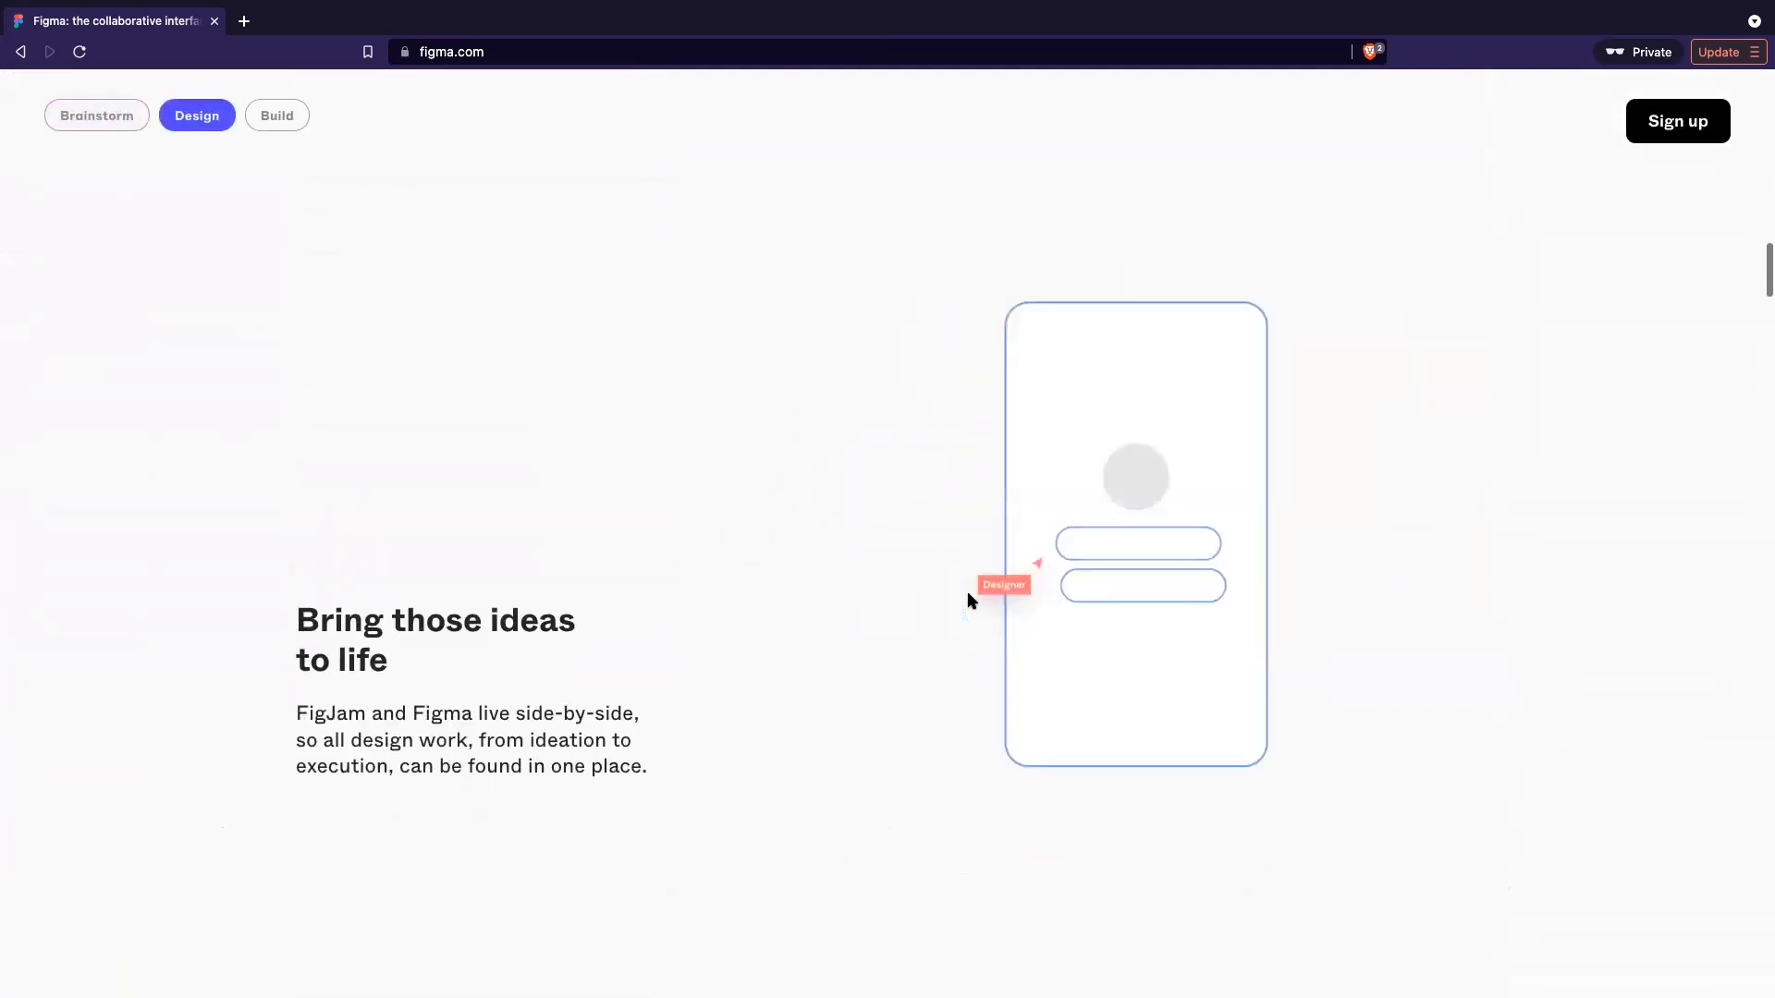
scroll(967, 596, "down", 3)
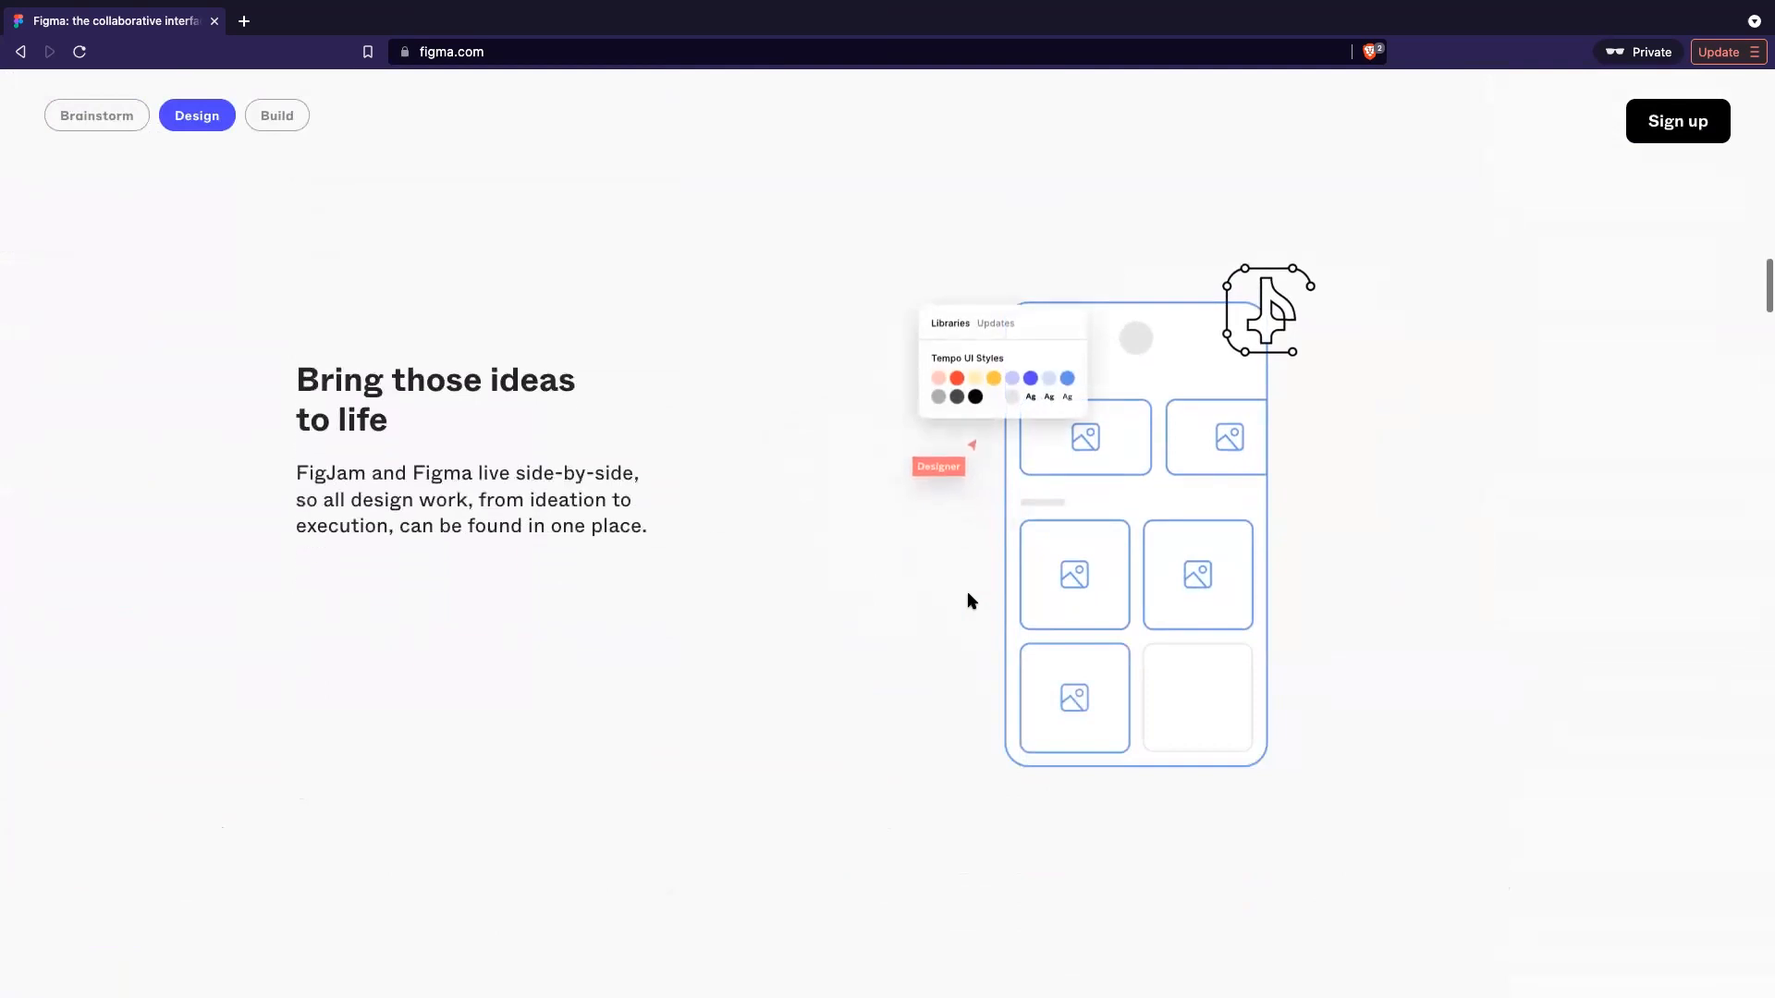
scroll(968, 601, "down", 1)
scroll(968, 600, "down", 2)
scroll(970, 601, "down", 10)
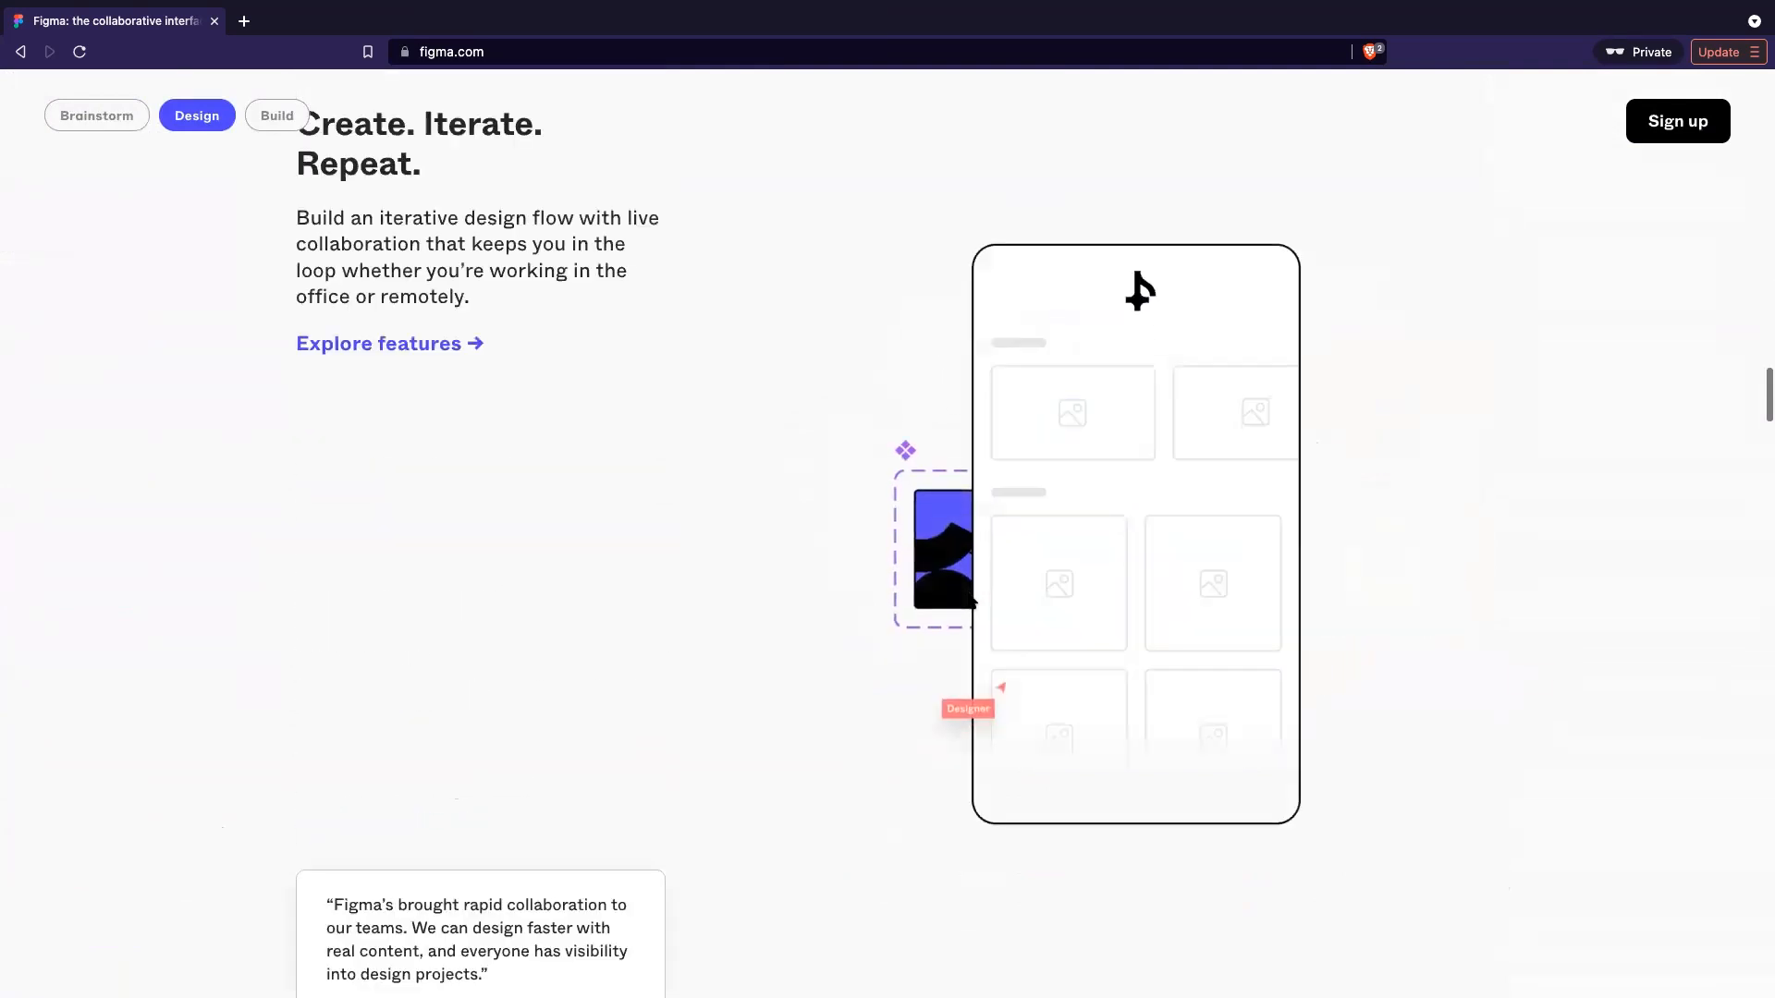
scroll(972, 601, "down", 5)
scroll(970, 601, "down", 5)
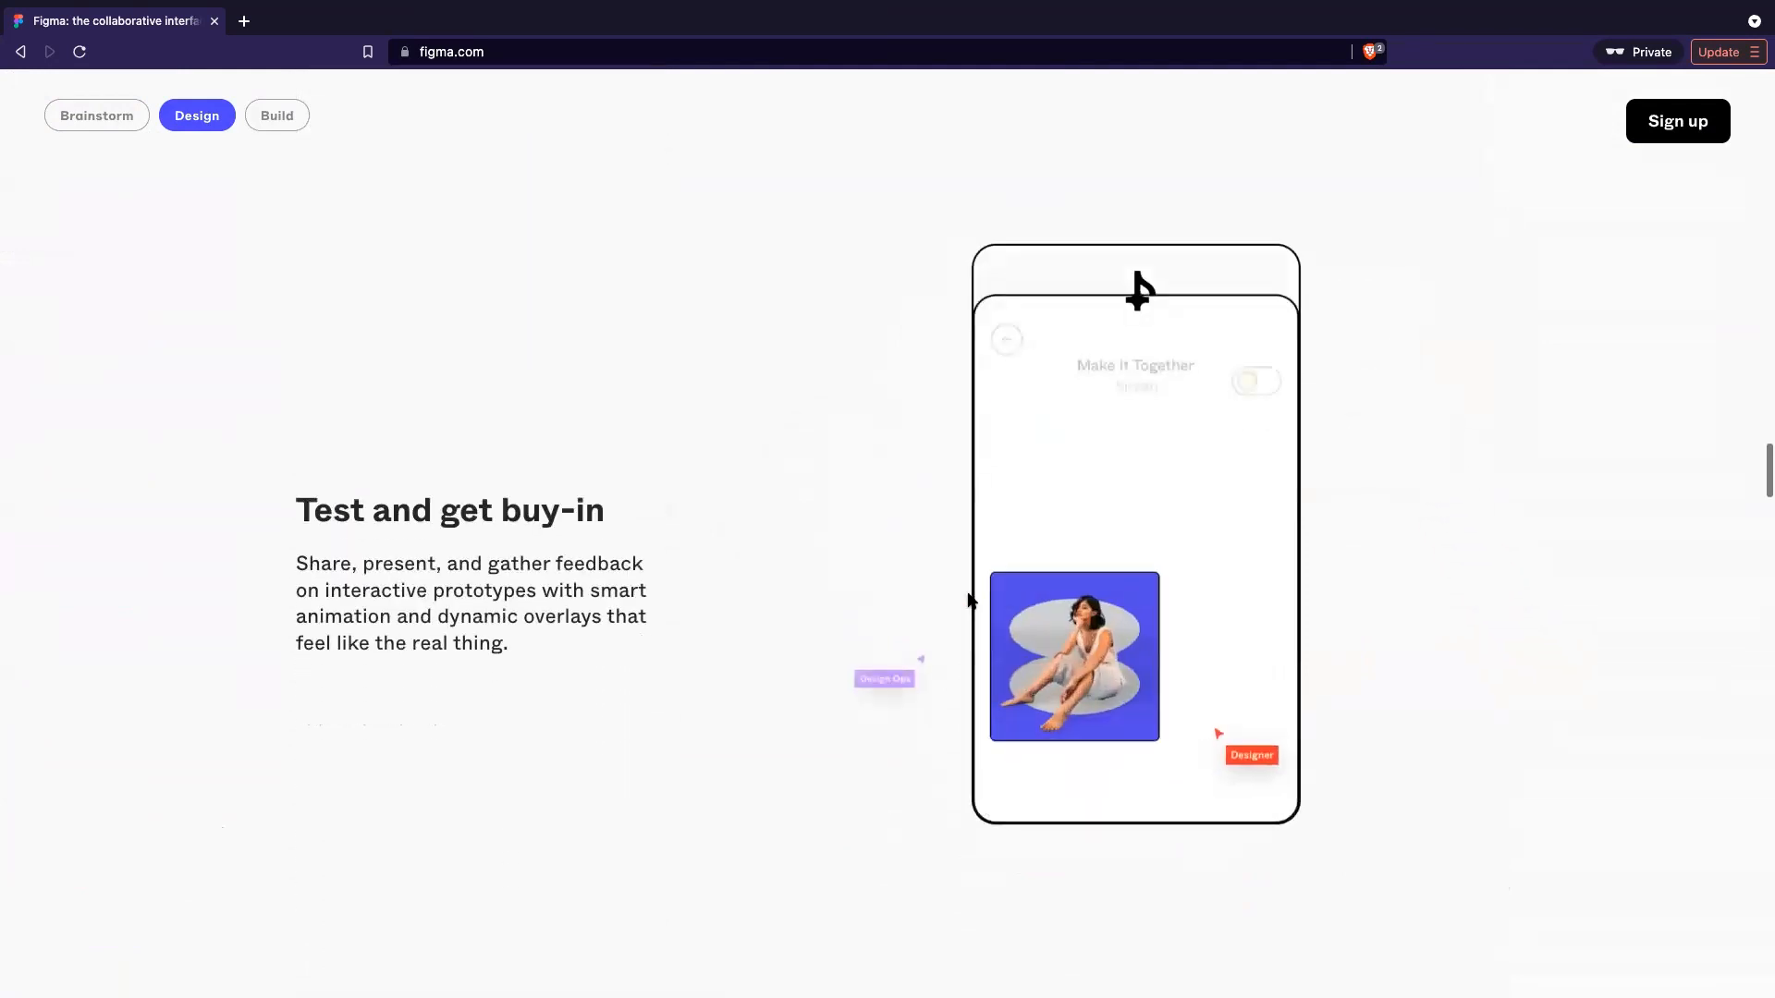
scroll(970, 601, "down", 6)
scroll(970, 601, "down", 4)
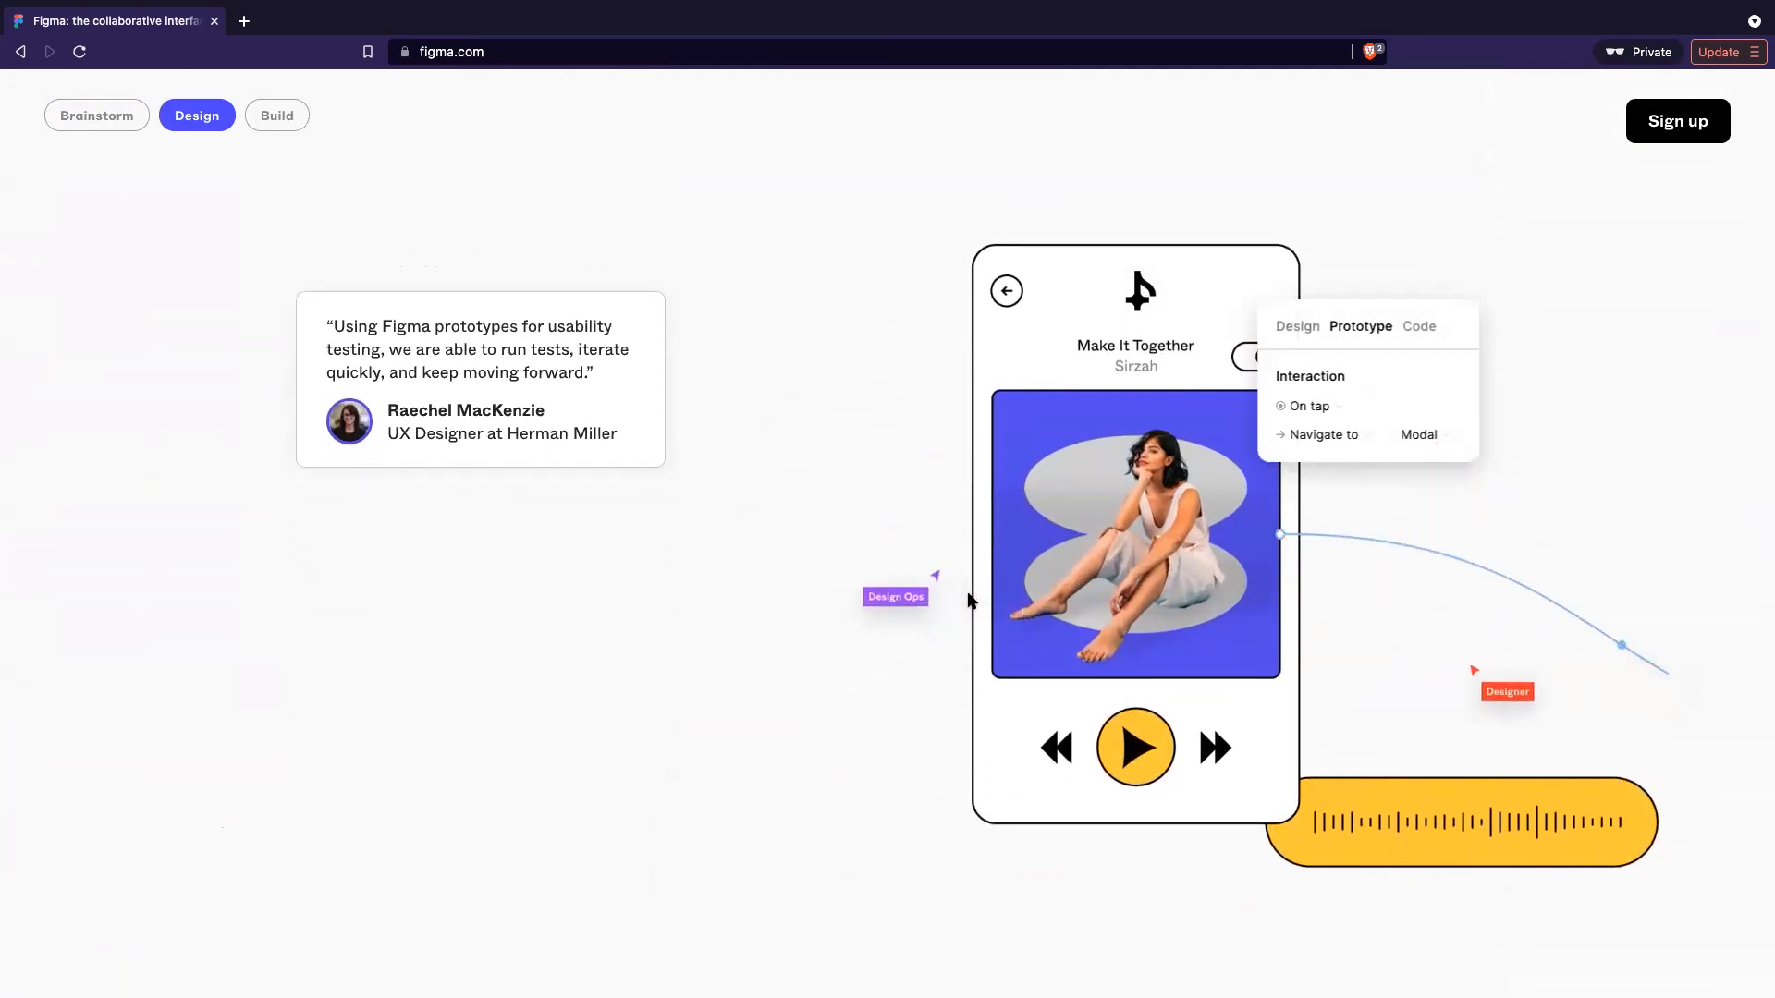
scroll(971, 600, "down", 3)
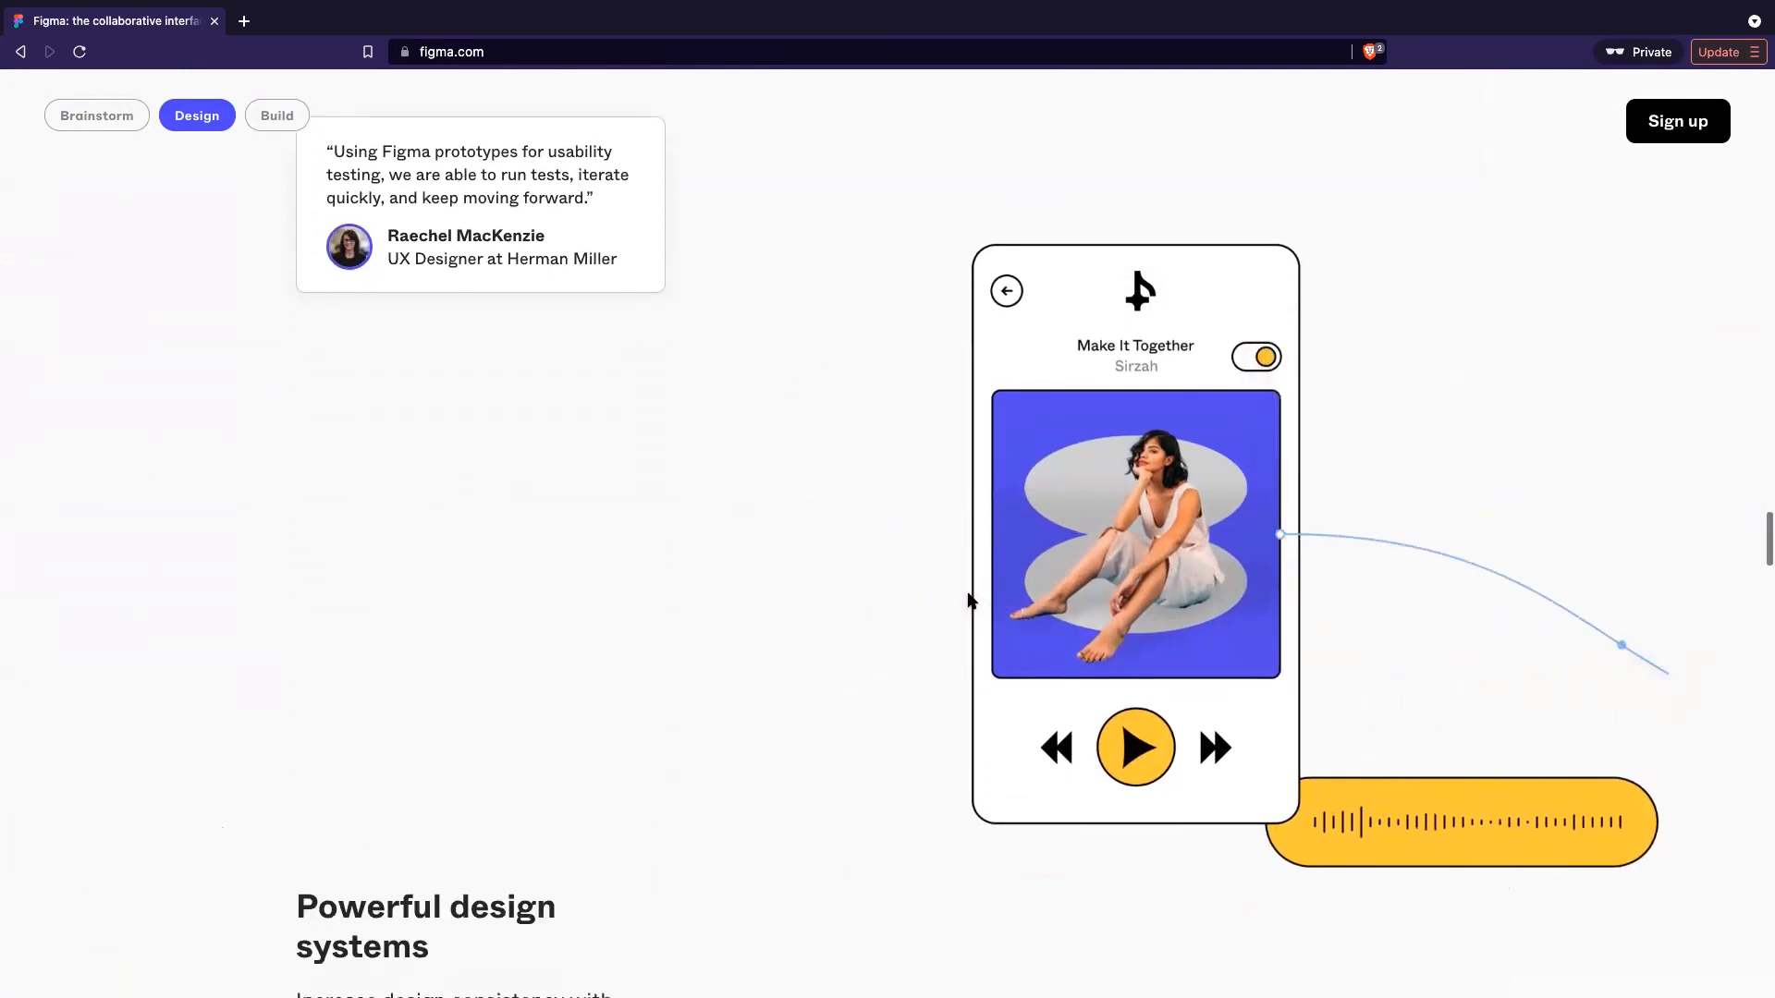
scroll(970, 601, "down", 6)
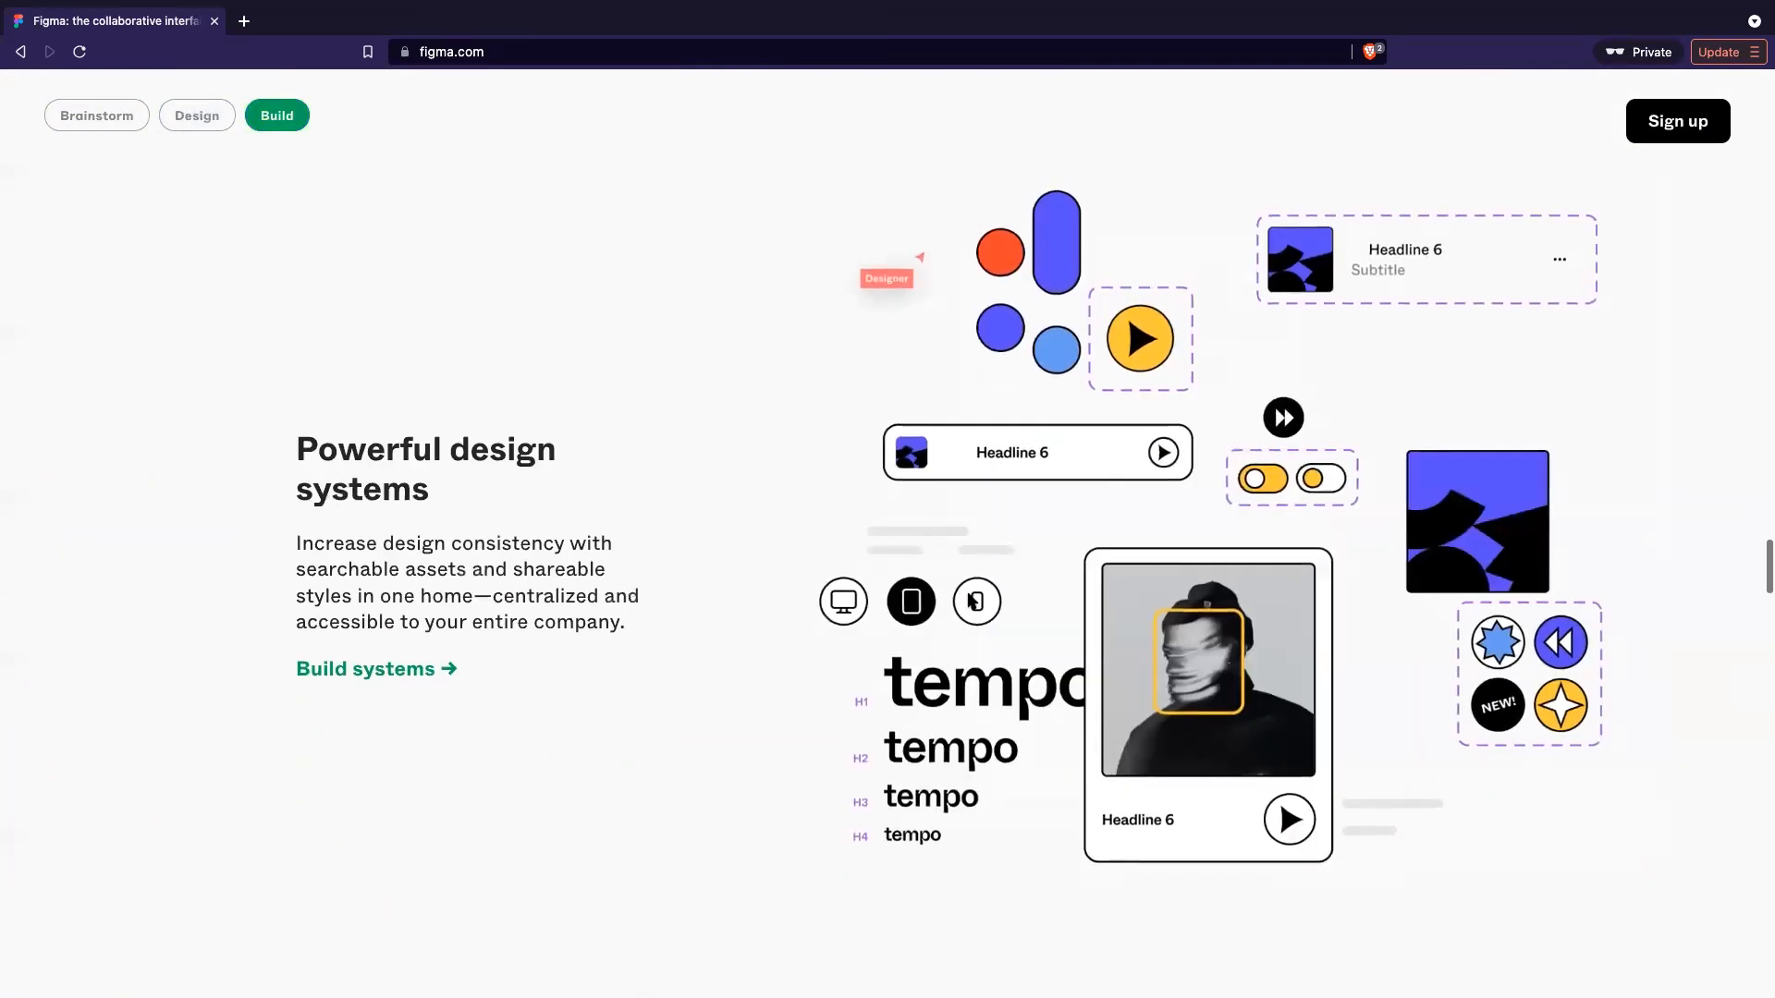
scroll(970, 601, "down", 1)
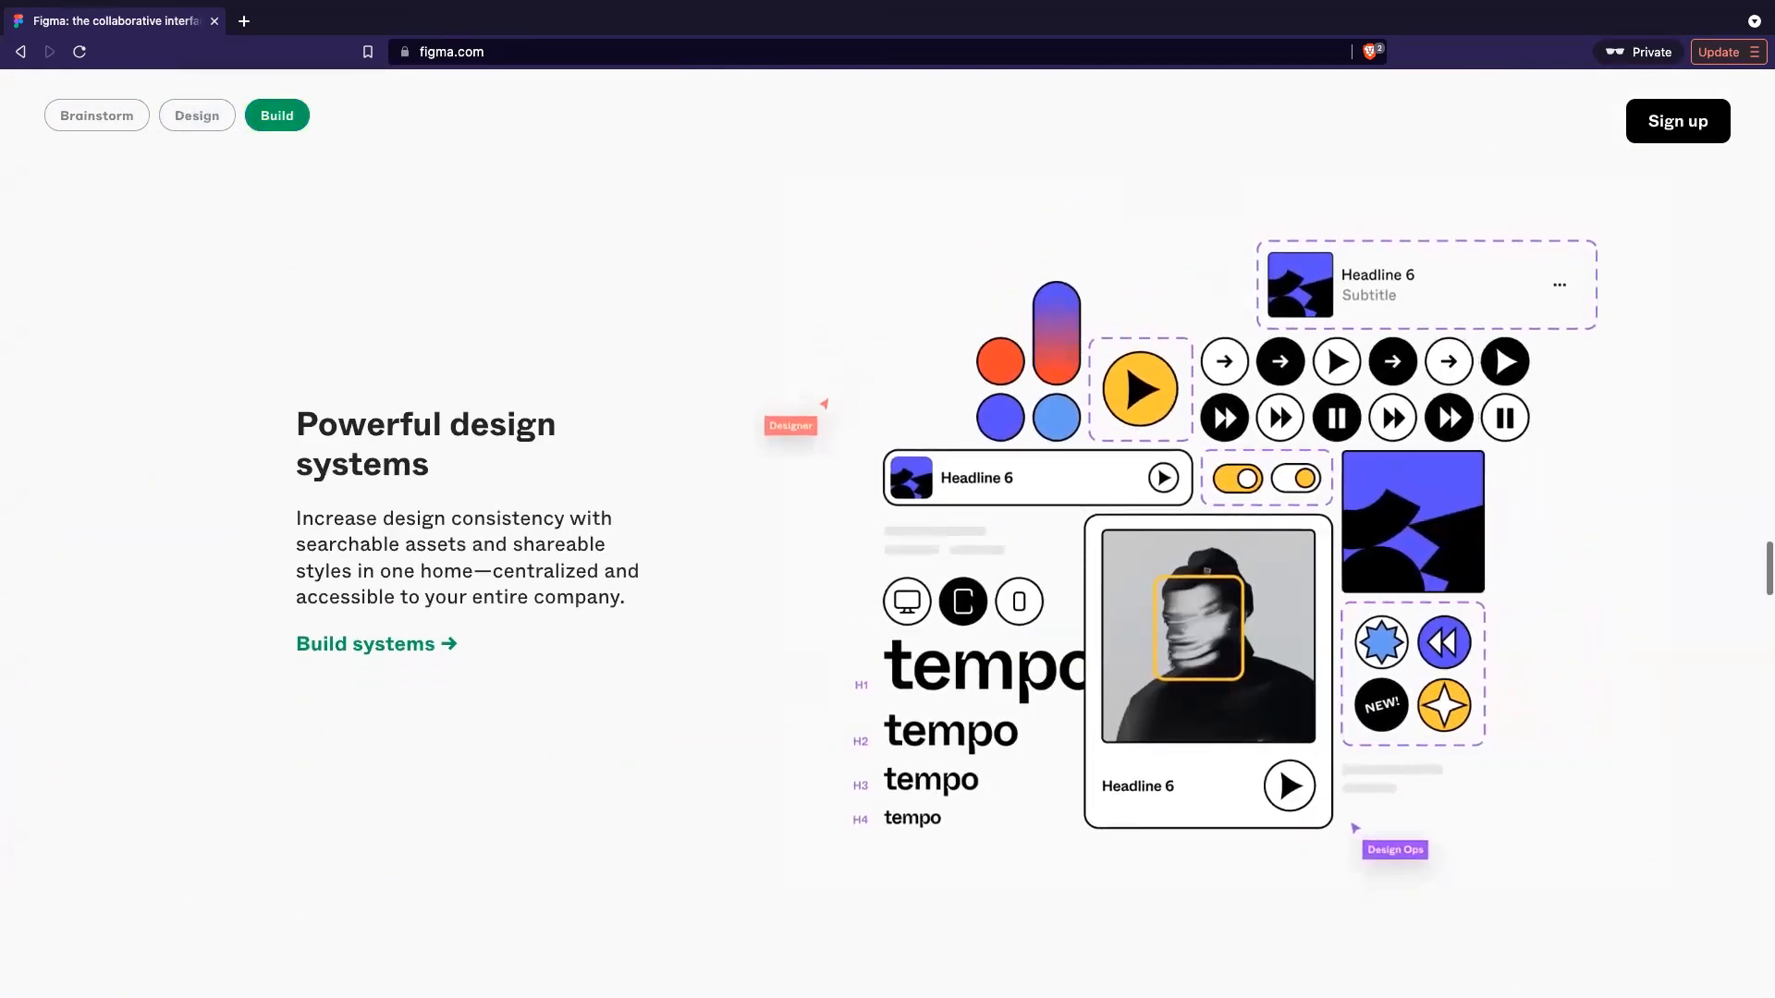
scroll(974, 630, "down", 15)
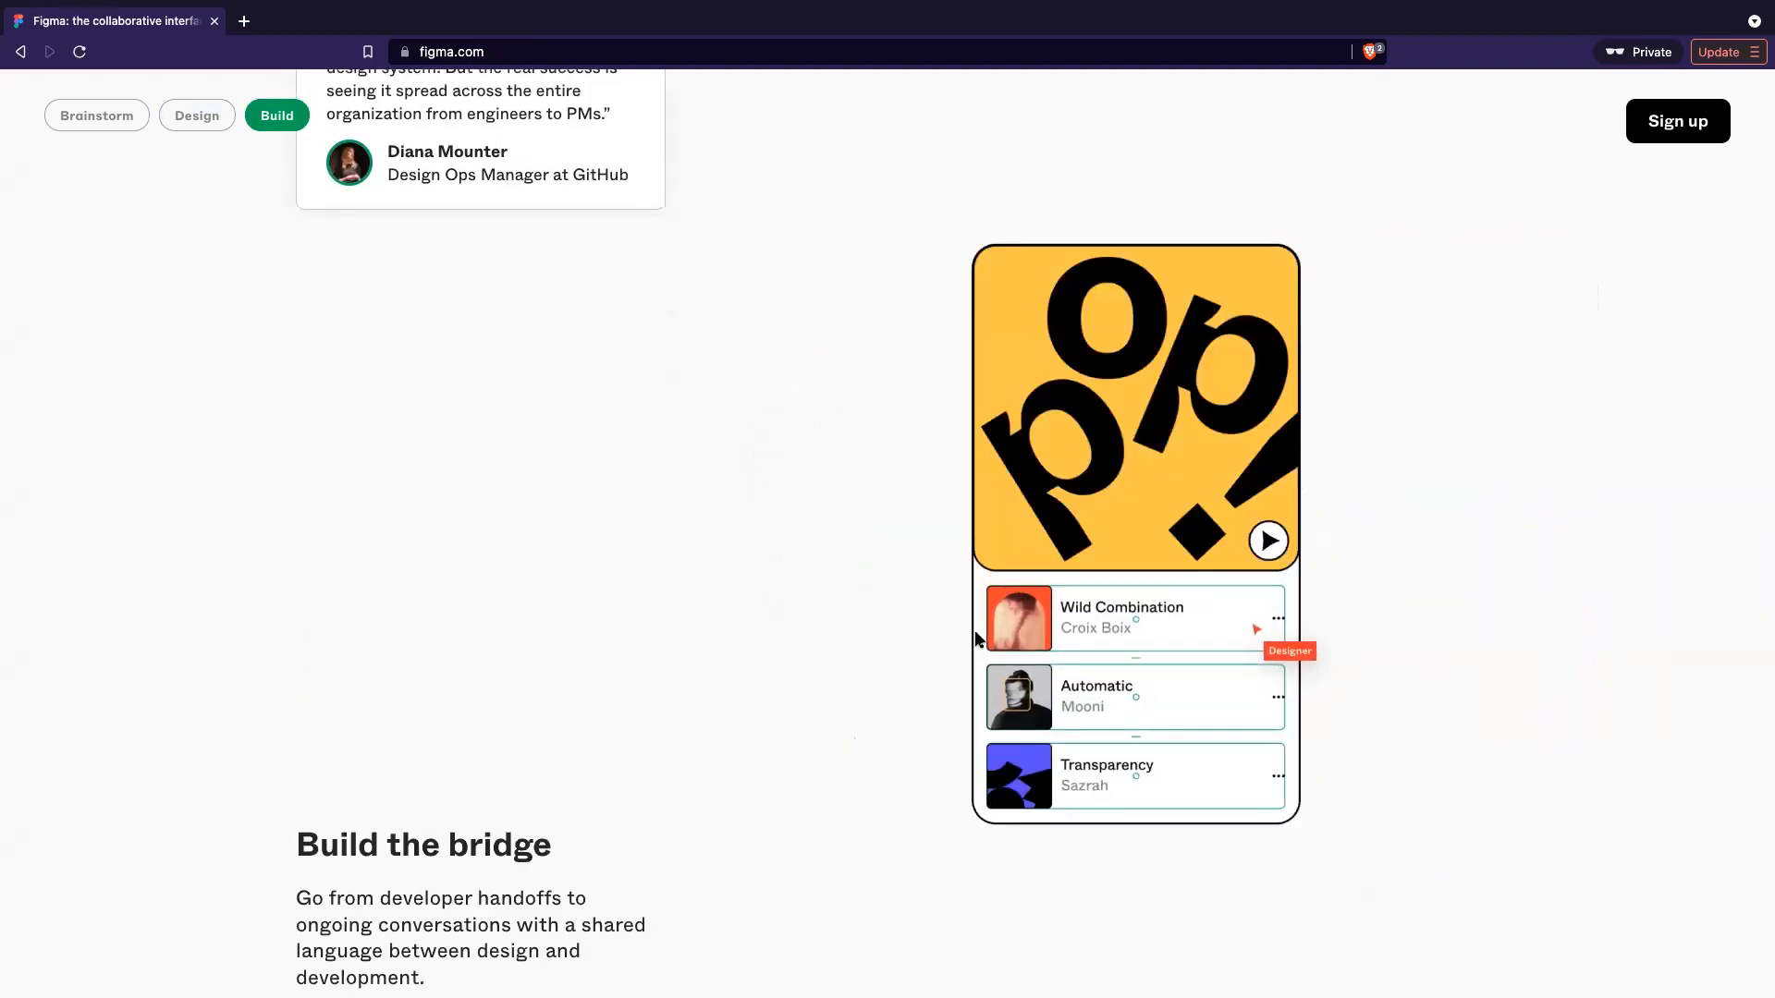
scroll(976, 640, "down", 5)
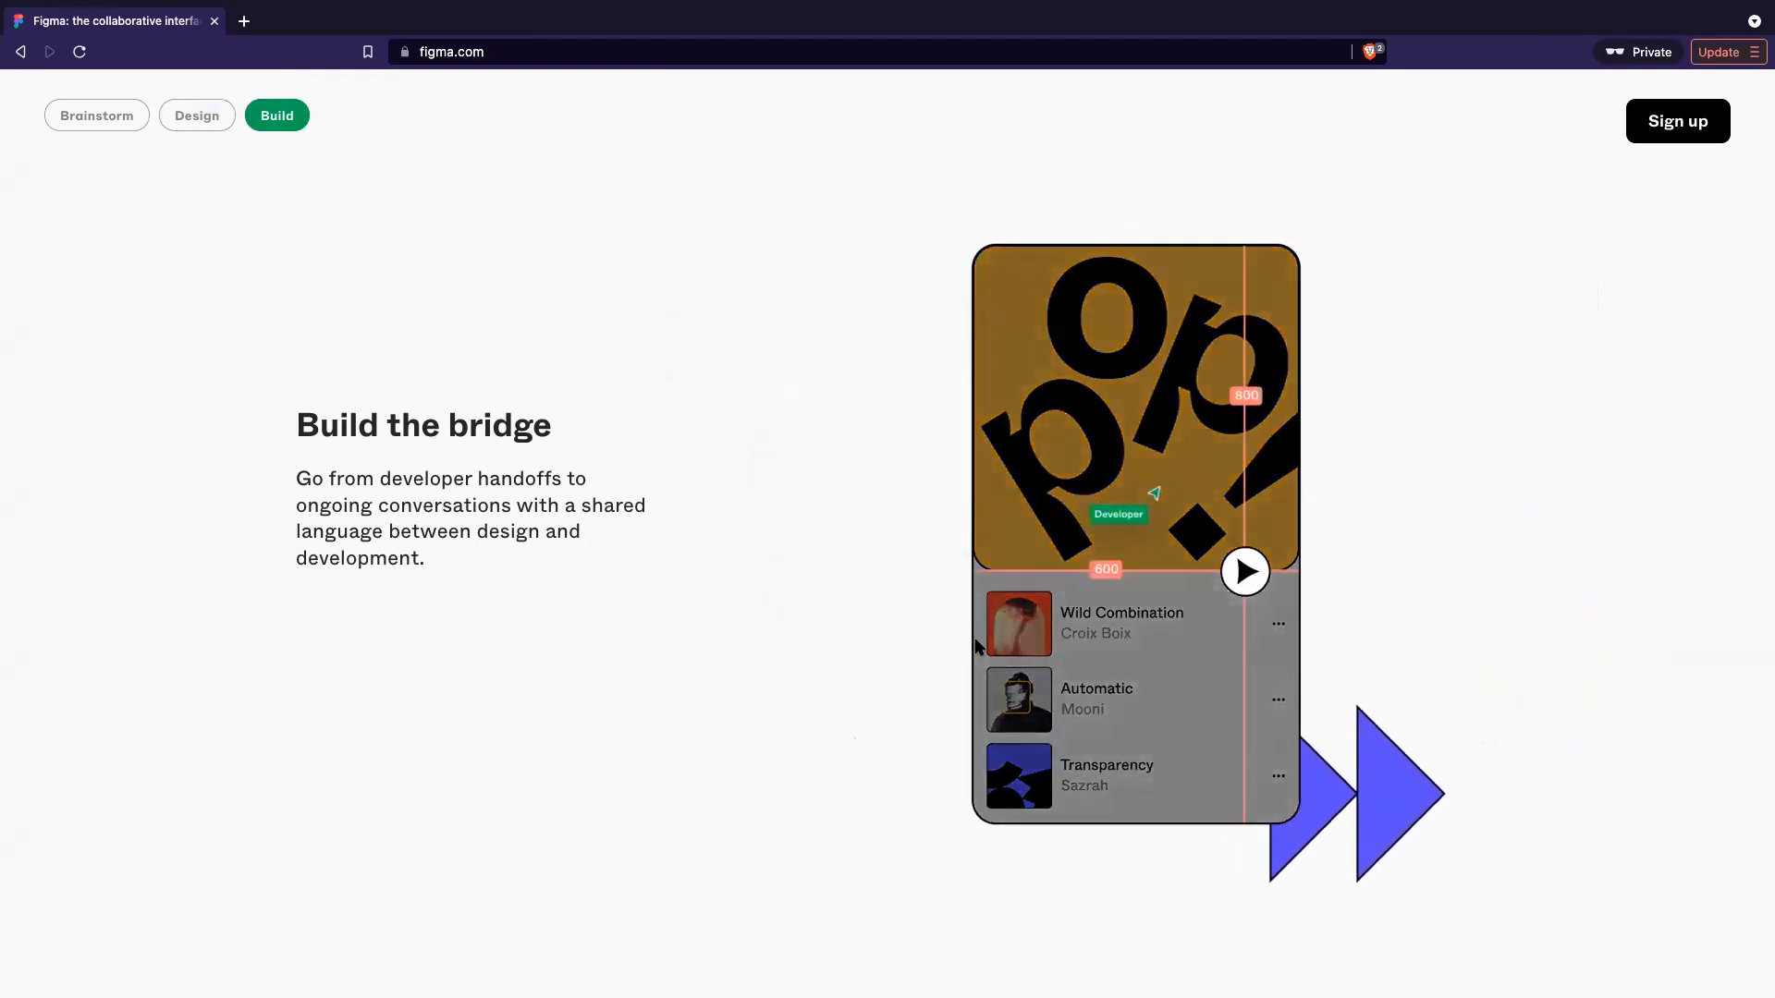
scroll(978, 646, "down", 1)
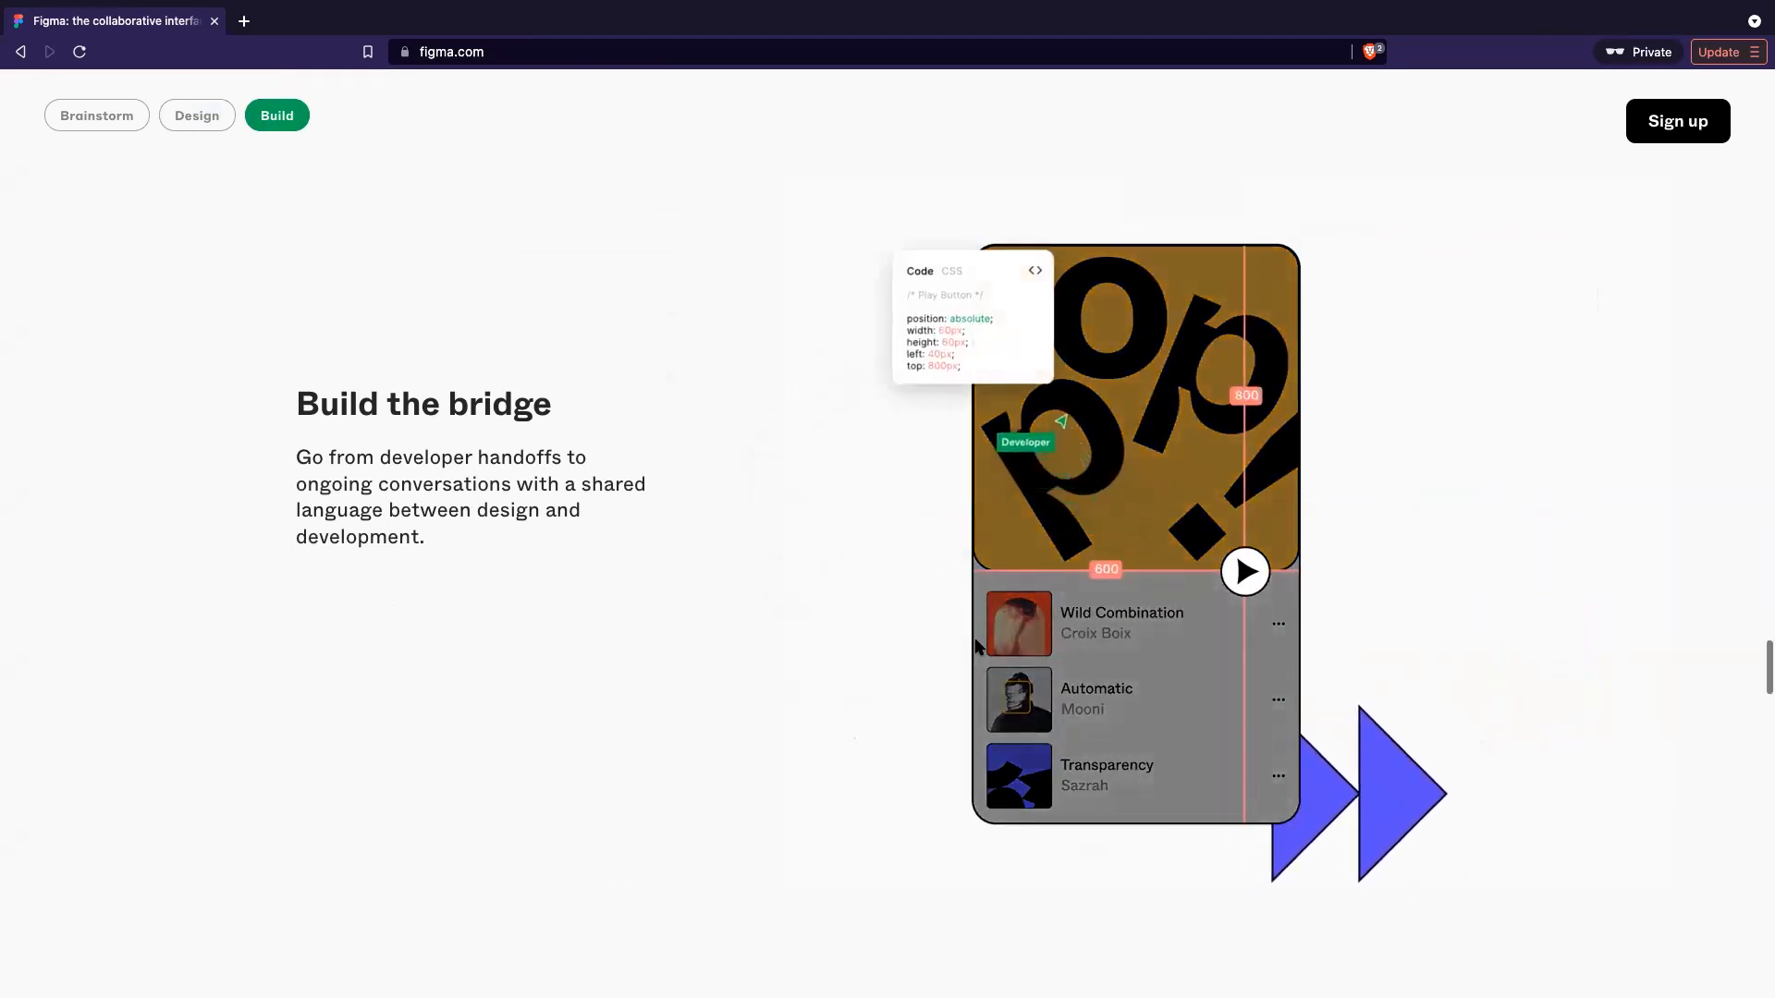
scroll(976, 645, "down", 2)
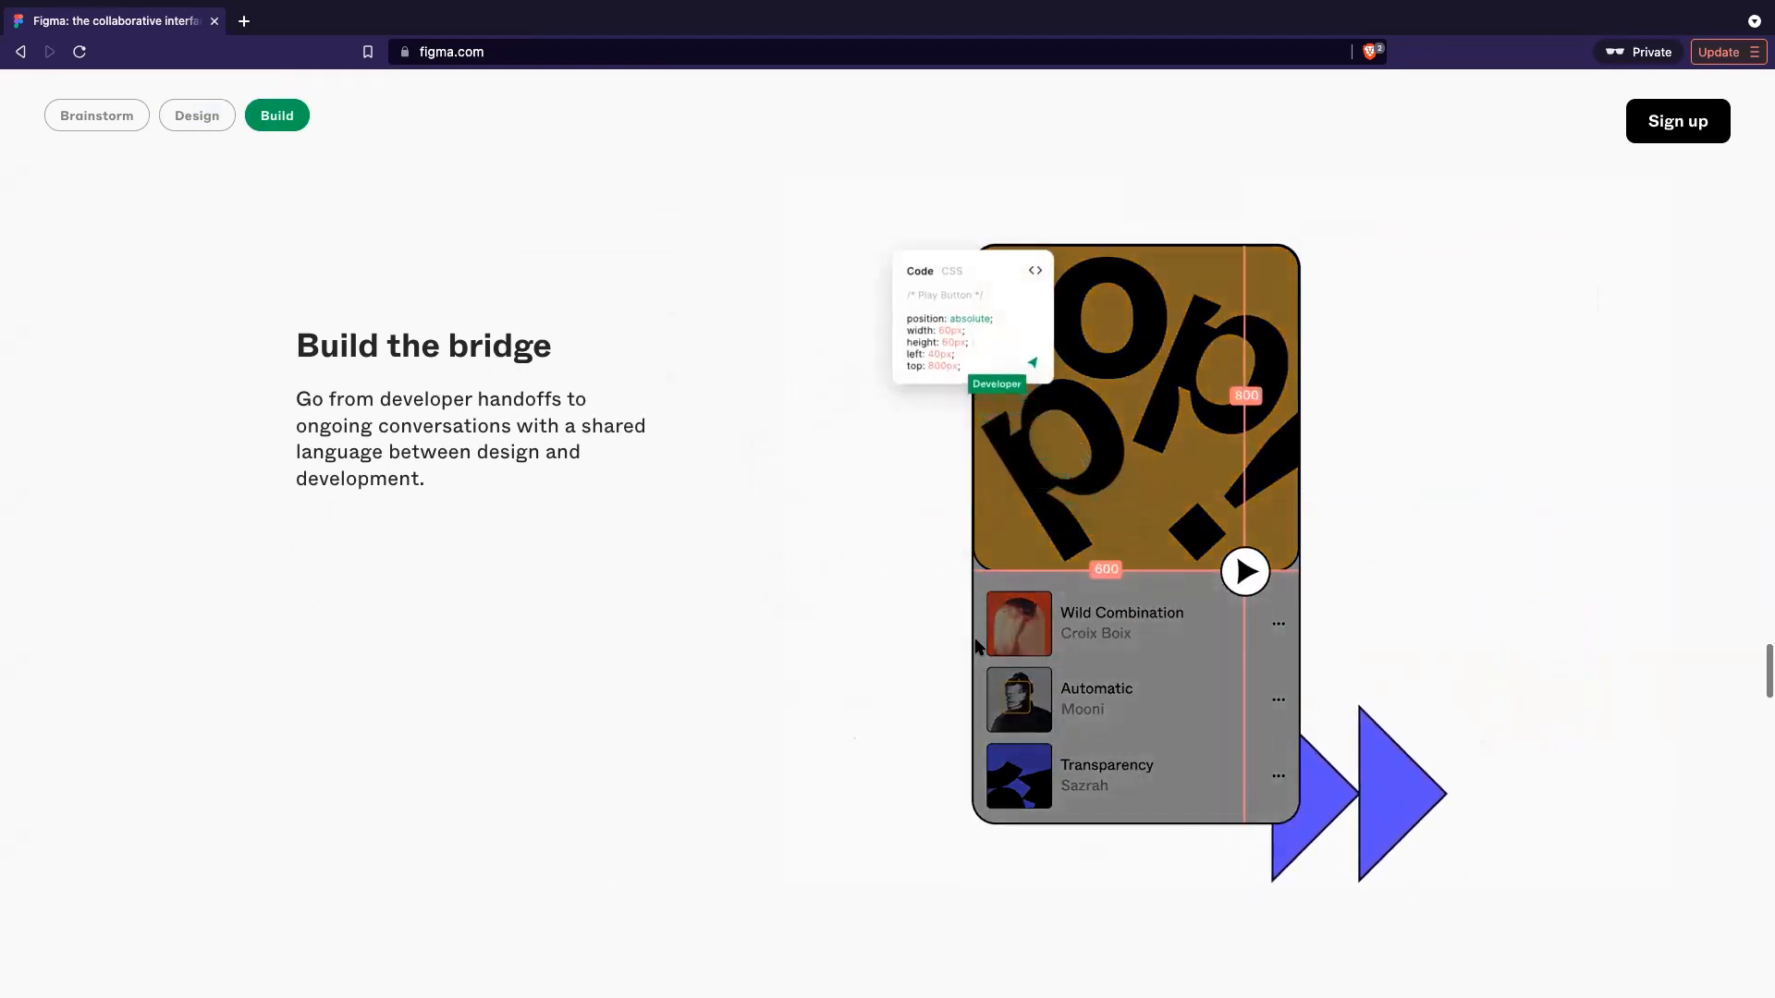
scroll(978, 645, "down", 5)
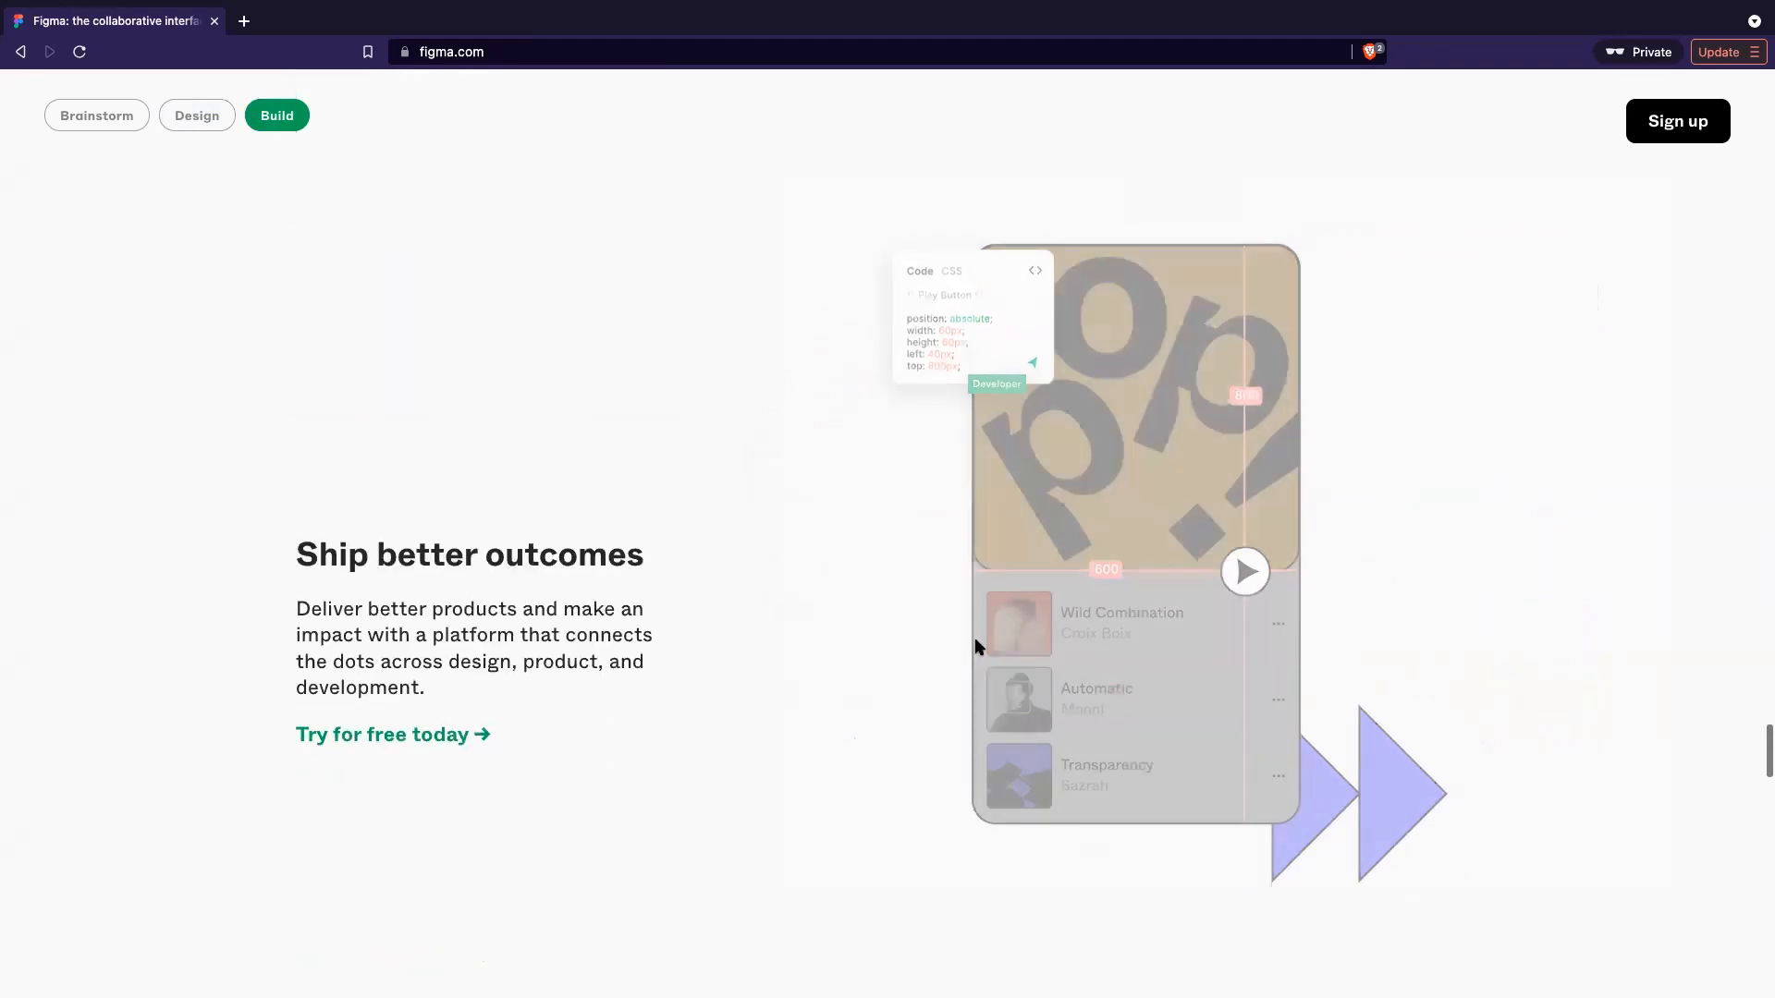
scroll(978, 645, "down", 8)
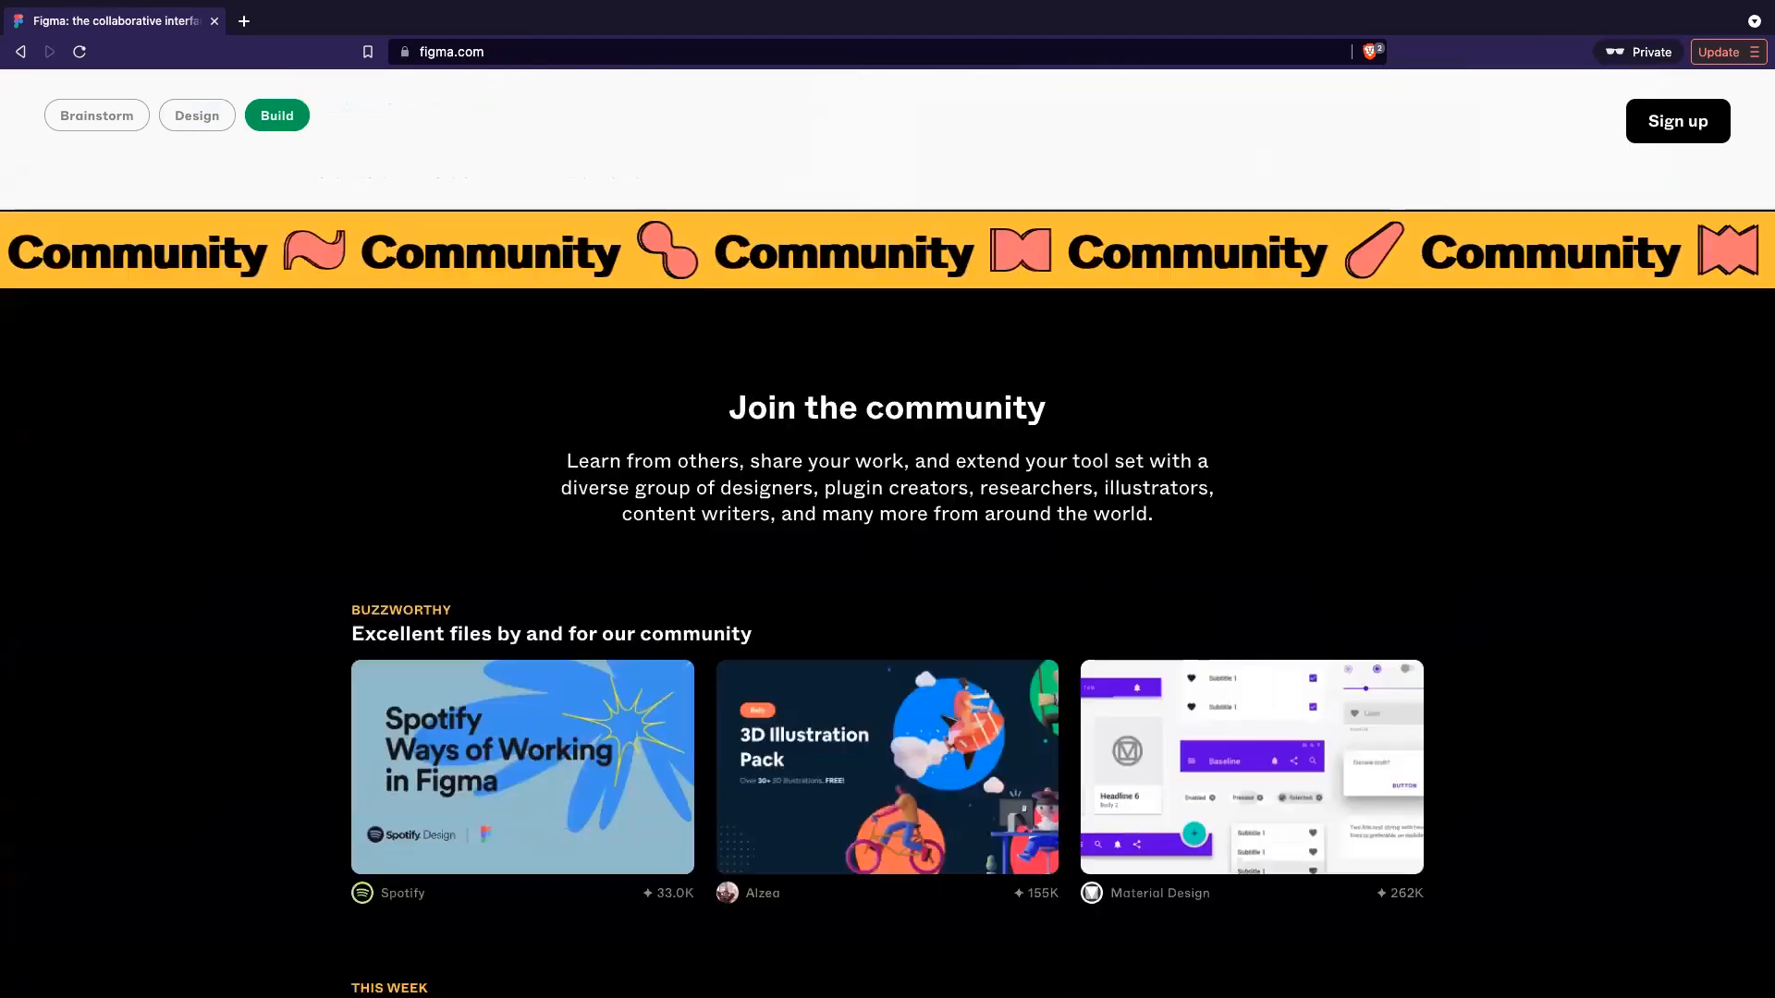
scroll(975, 630, "down", 4)
scroll(973, 627, "up", 9)
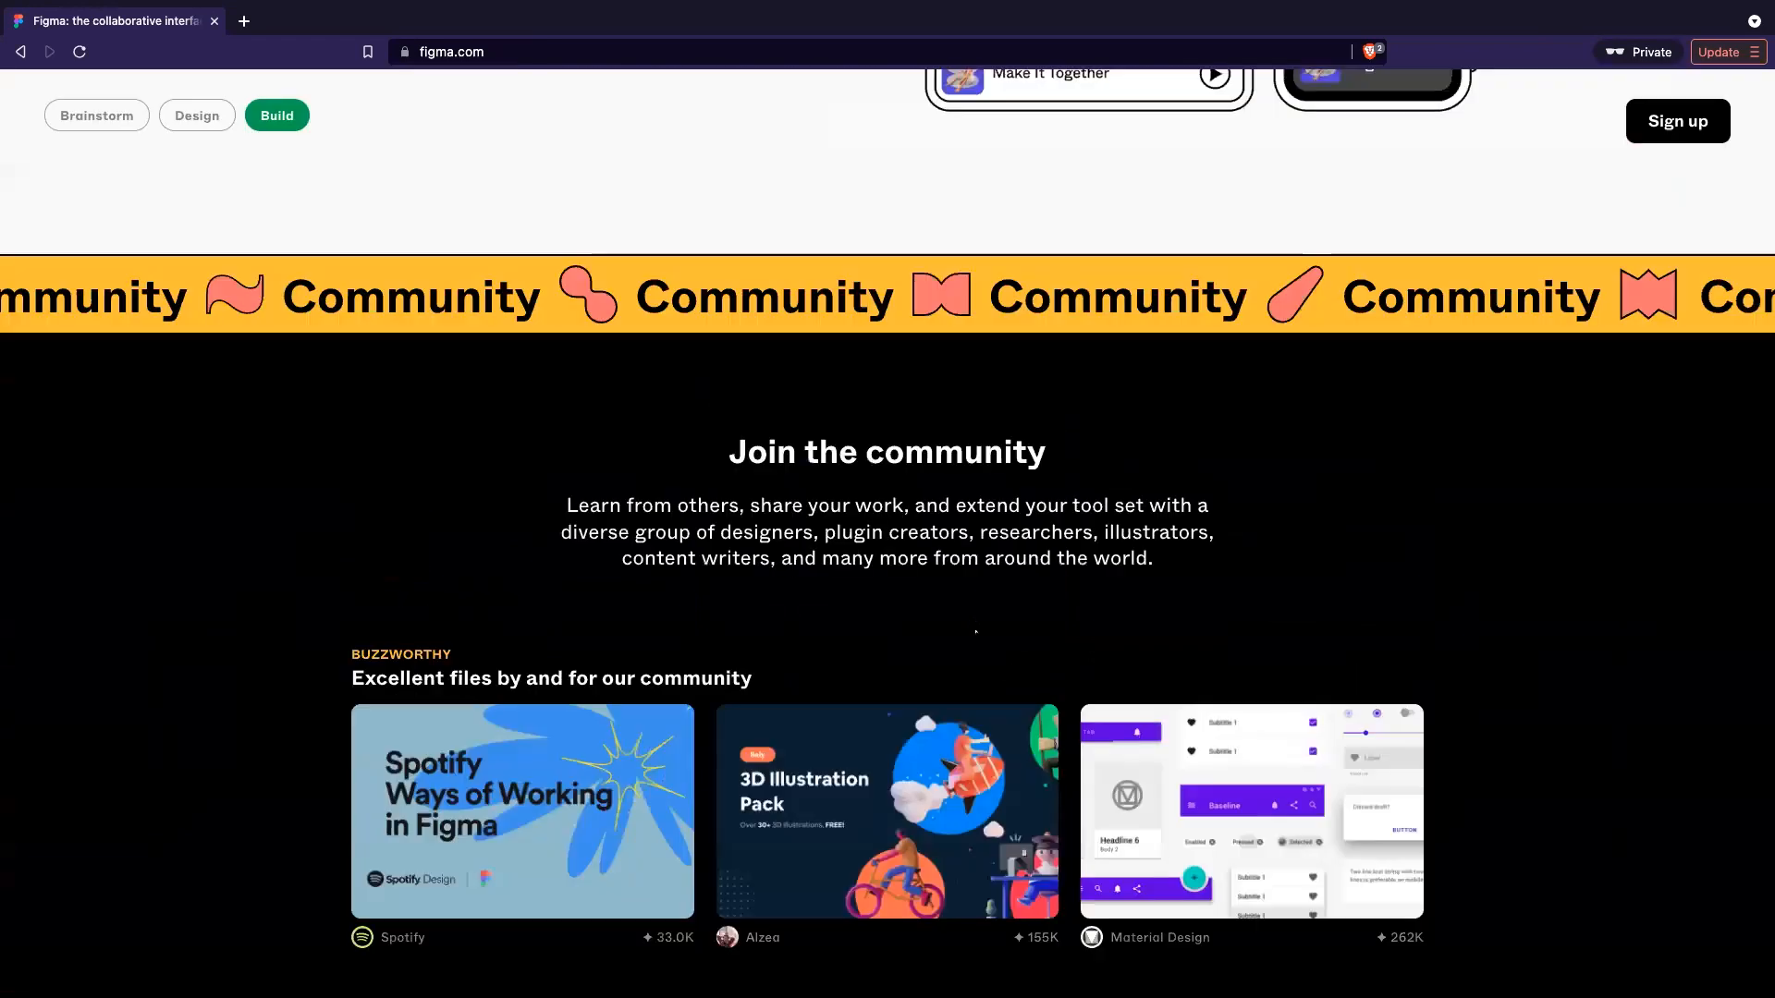
scroll(973, 625, "up", 10)
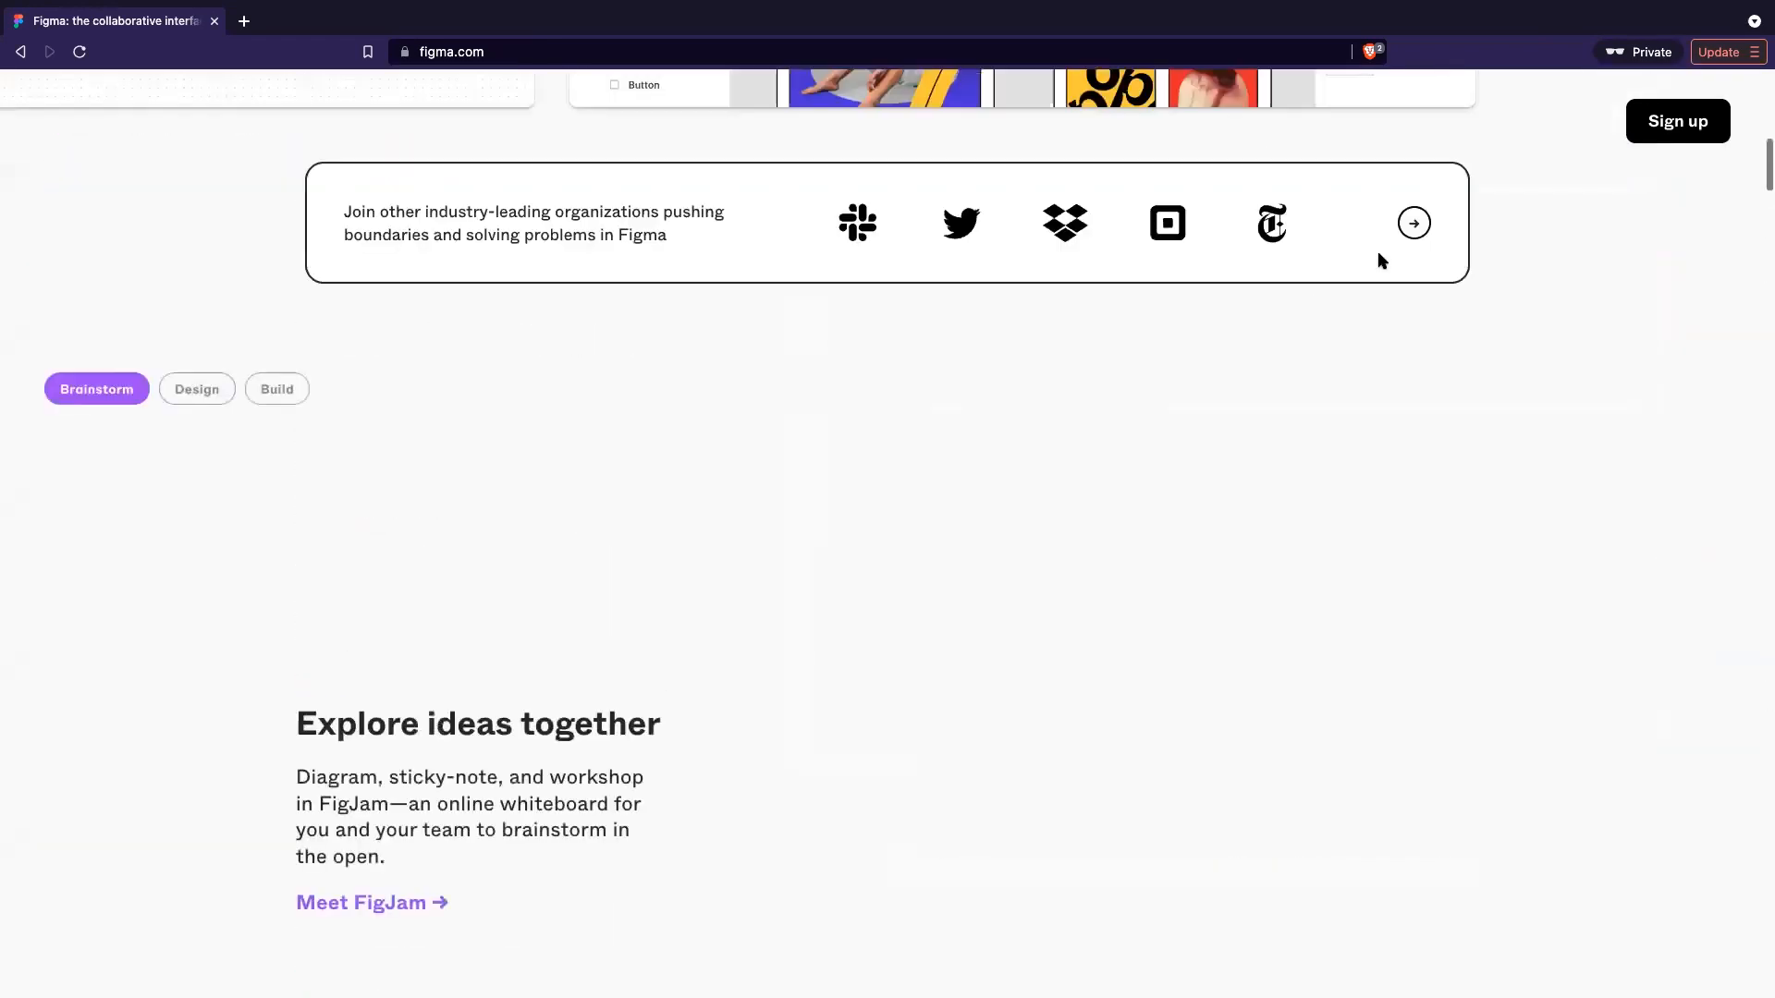
scroll(1378, 188, "up", 5)
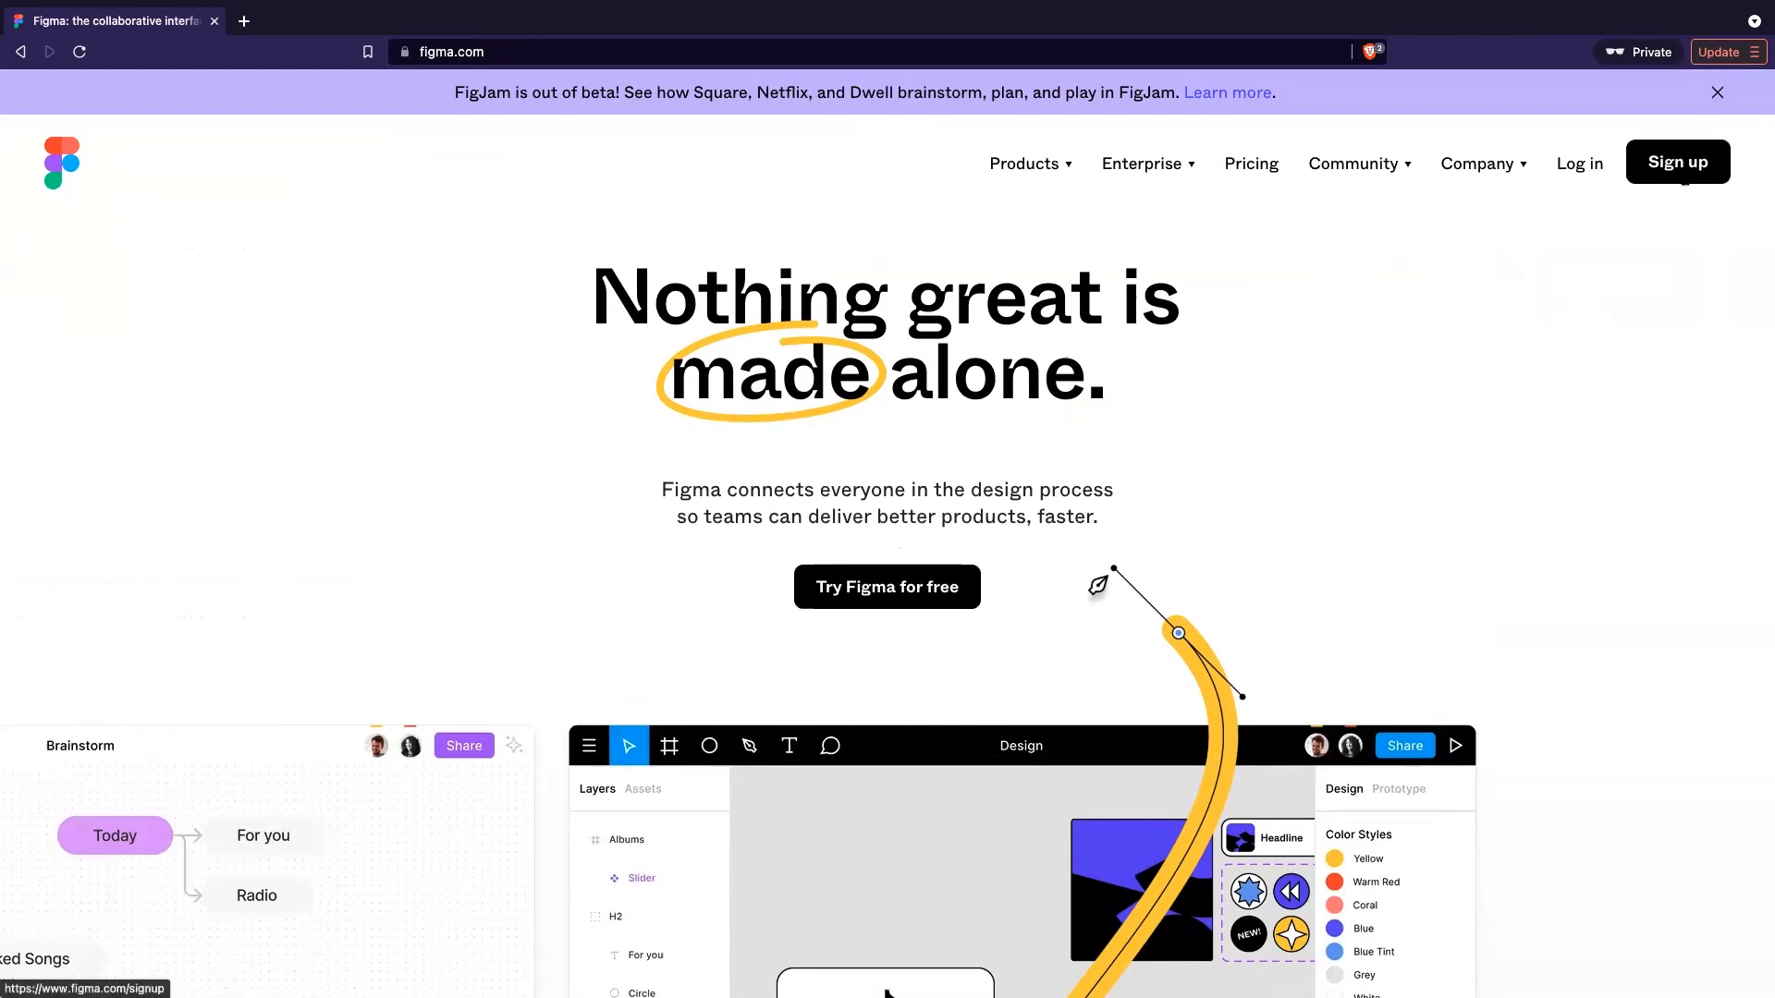
- Open and dismiss the sign-up form from both Sign up and Try Figma for free
left_click(1677, 171)
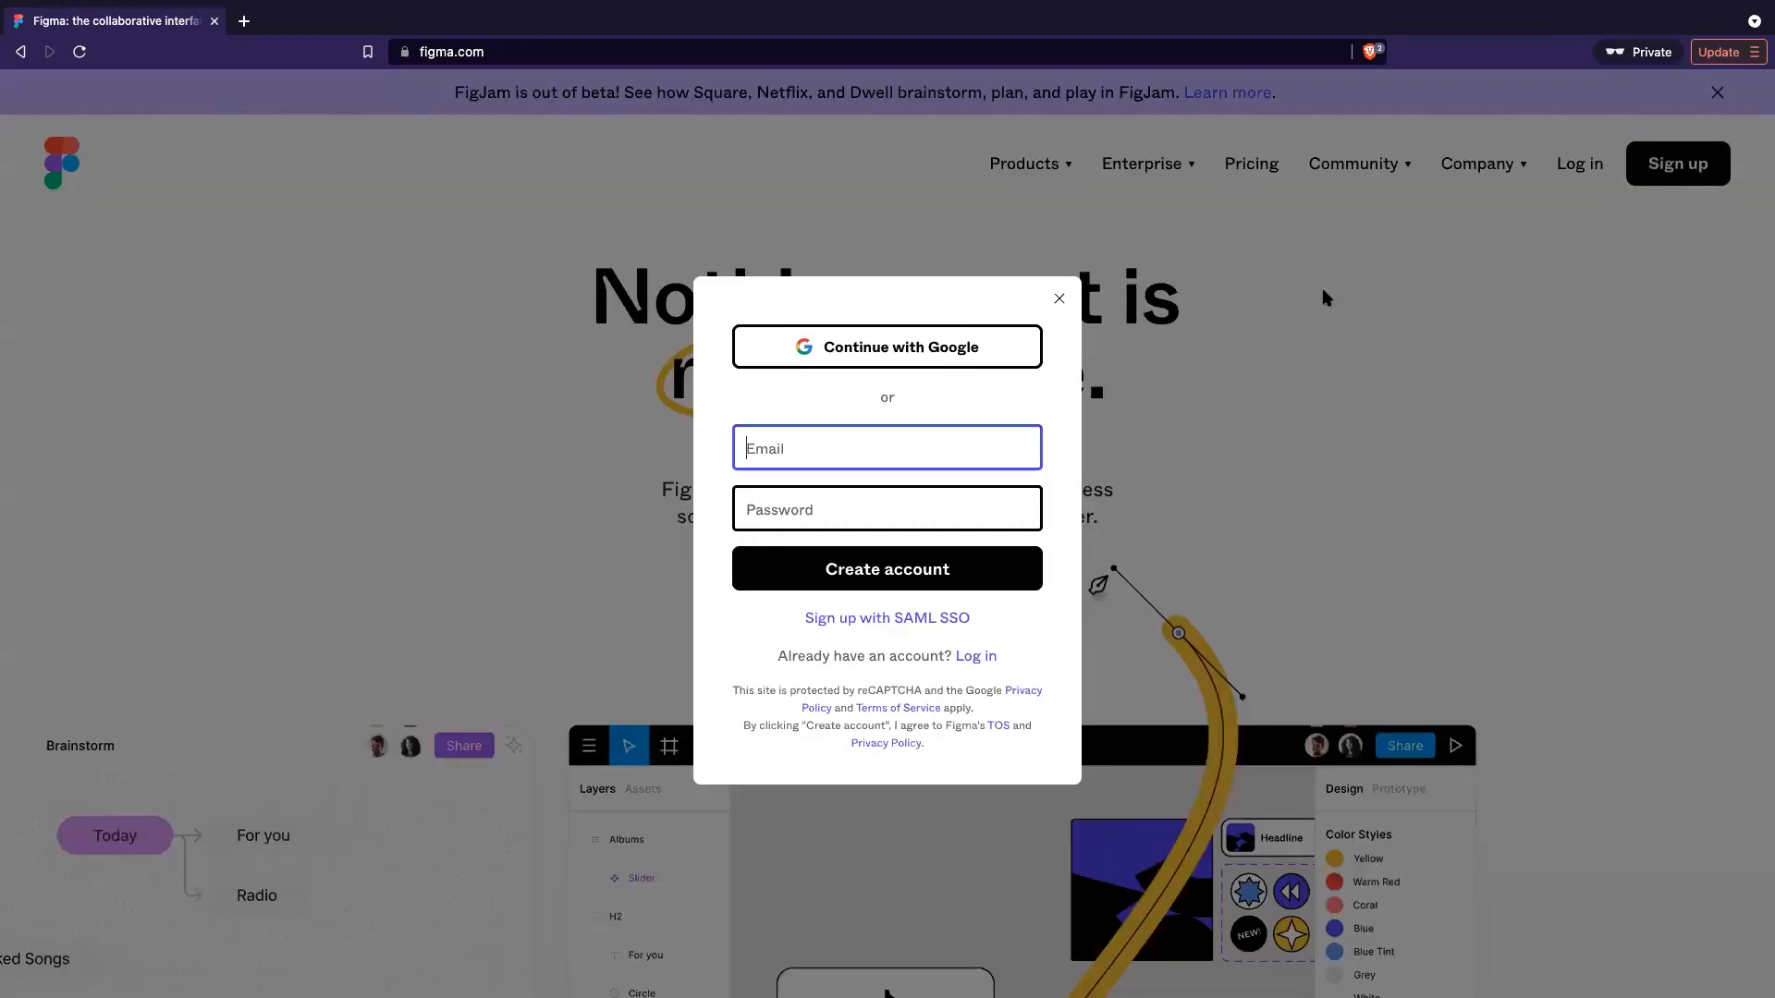
left_click(1220, 385)
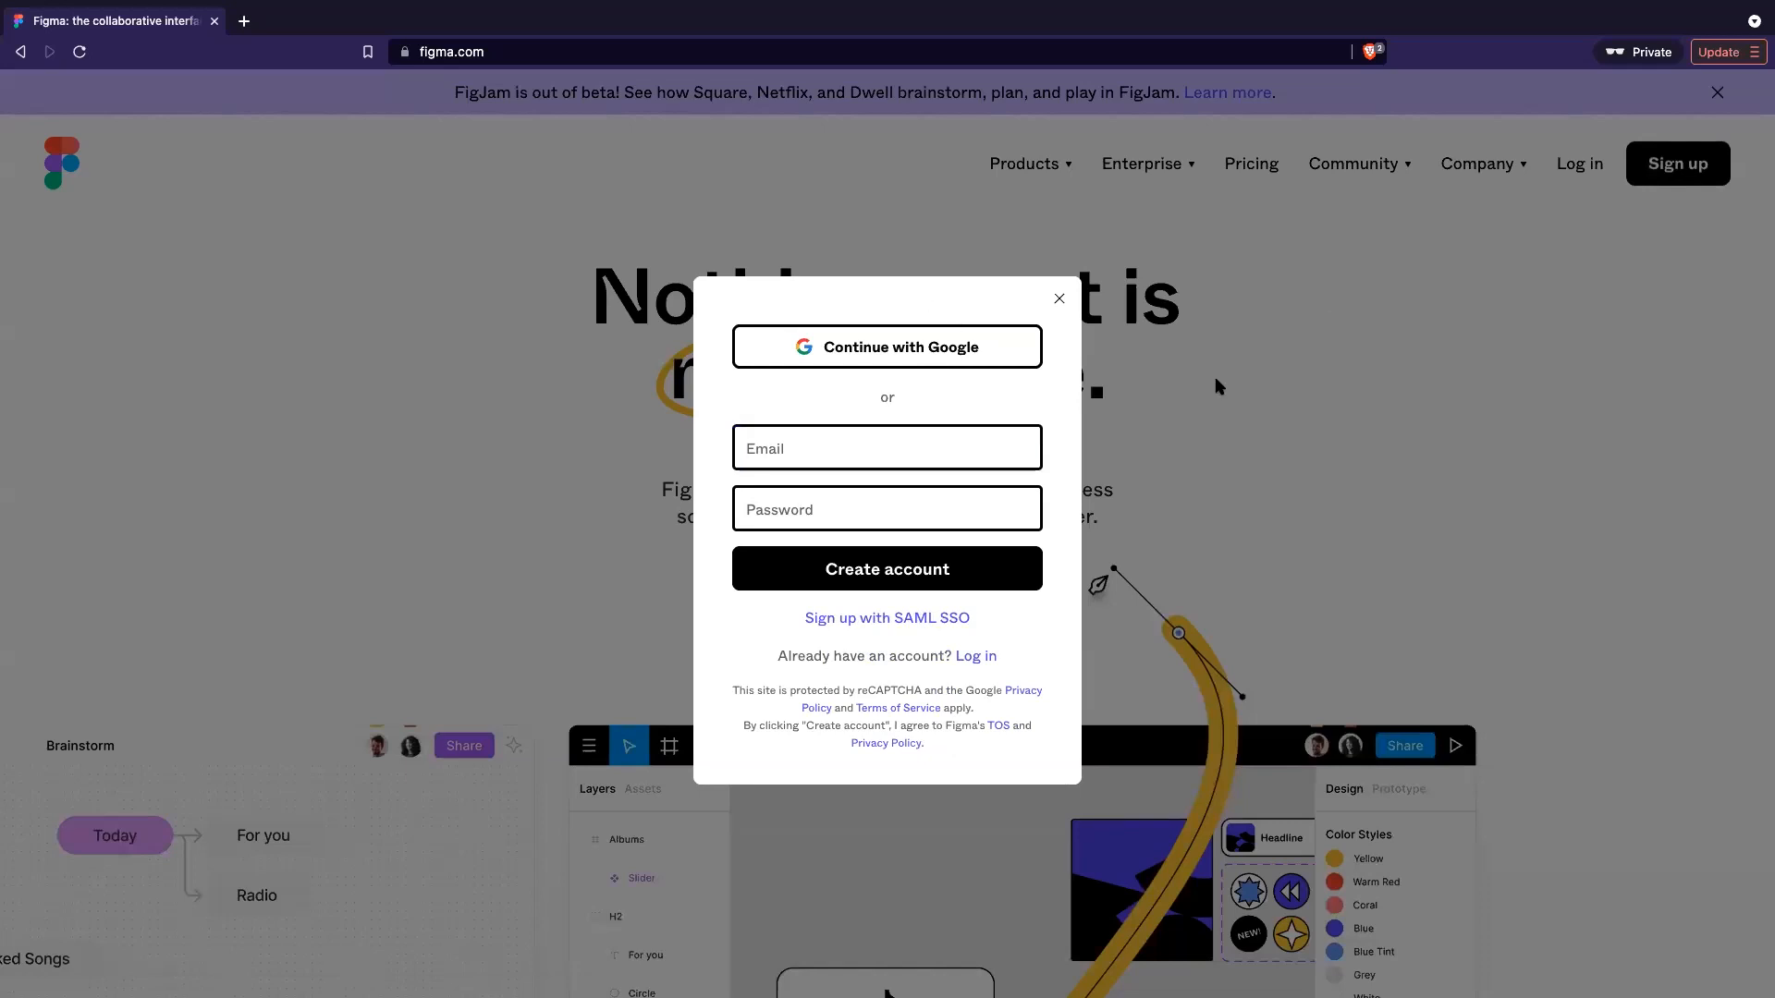
left_click(915, 591)
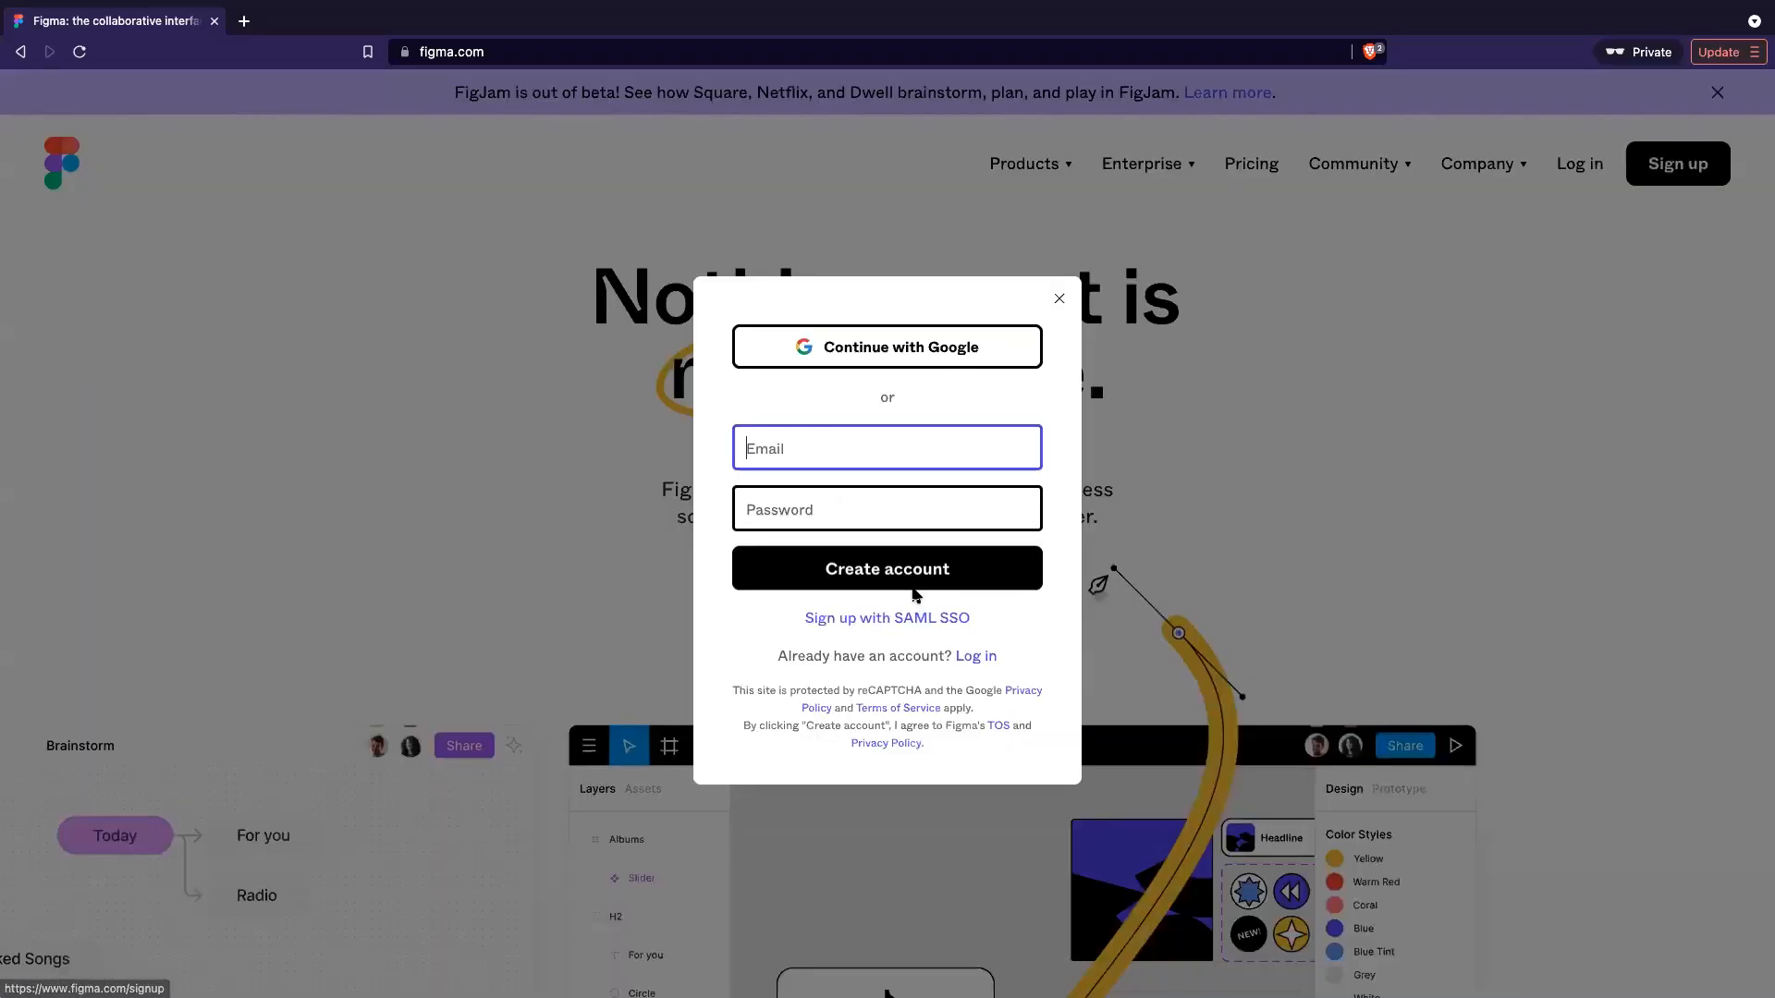
left_click(1169, 543)
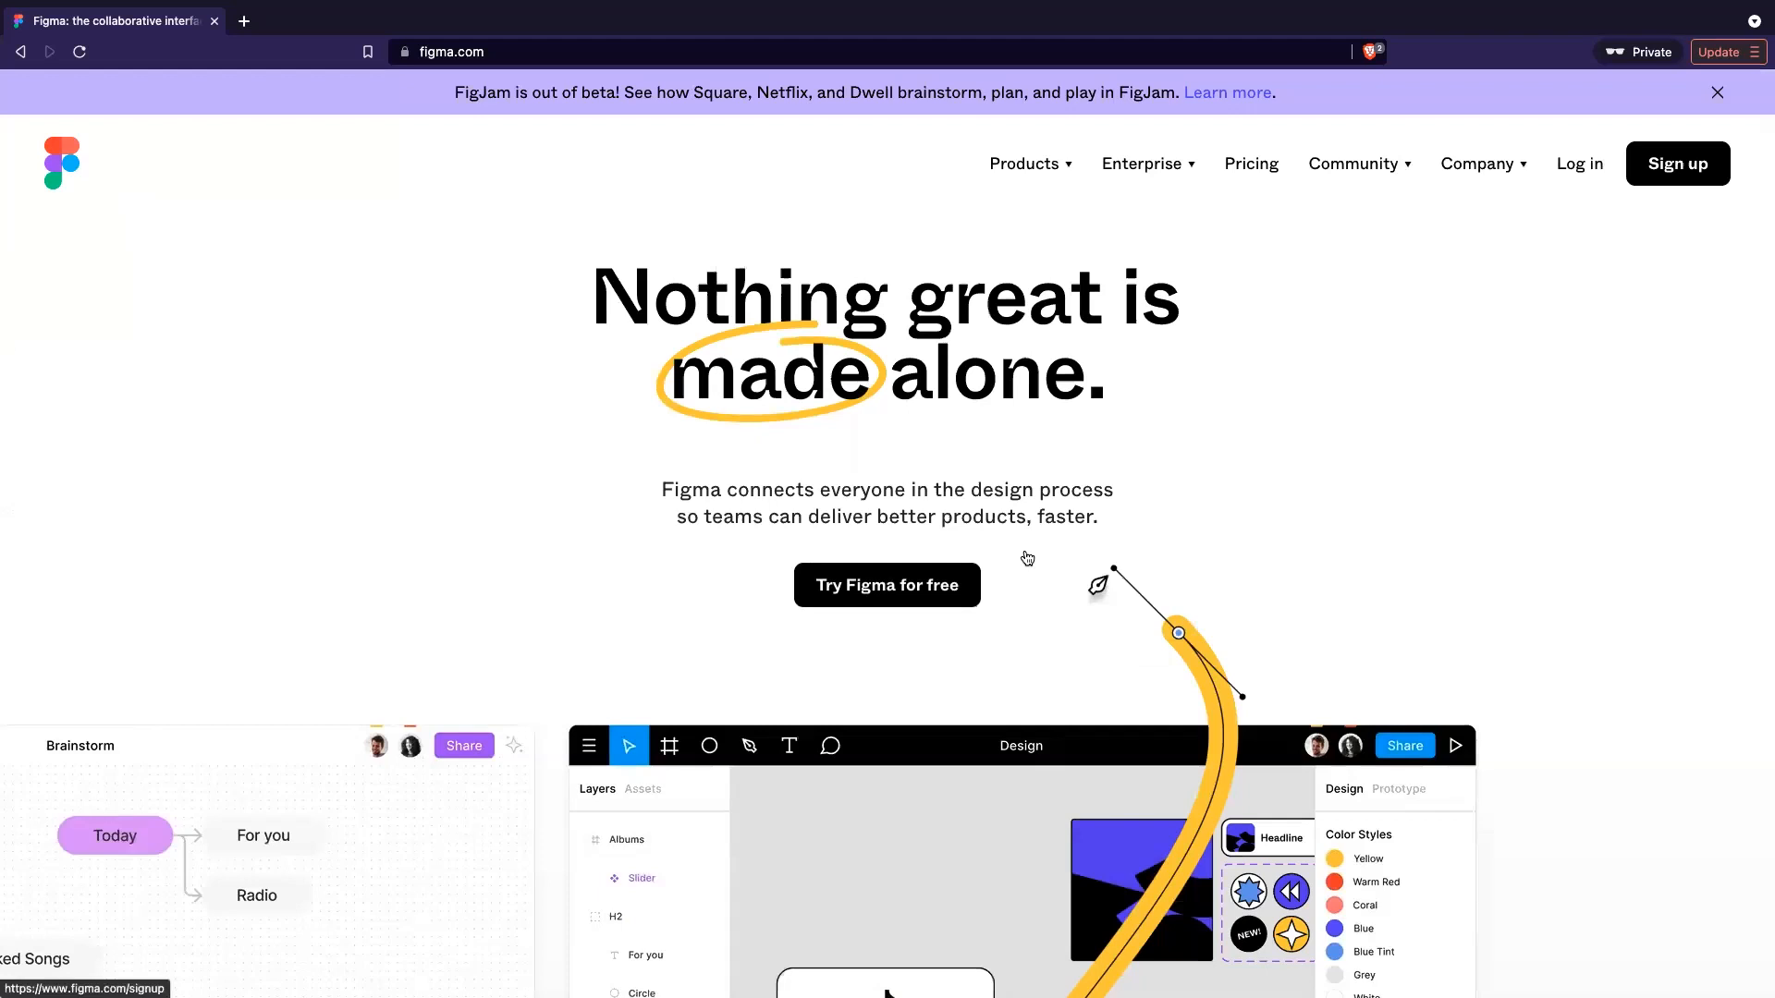
- Switch to the desktop showing the signed-in Recently viewed file browser
scroll(1026, 558, "down", 3)
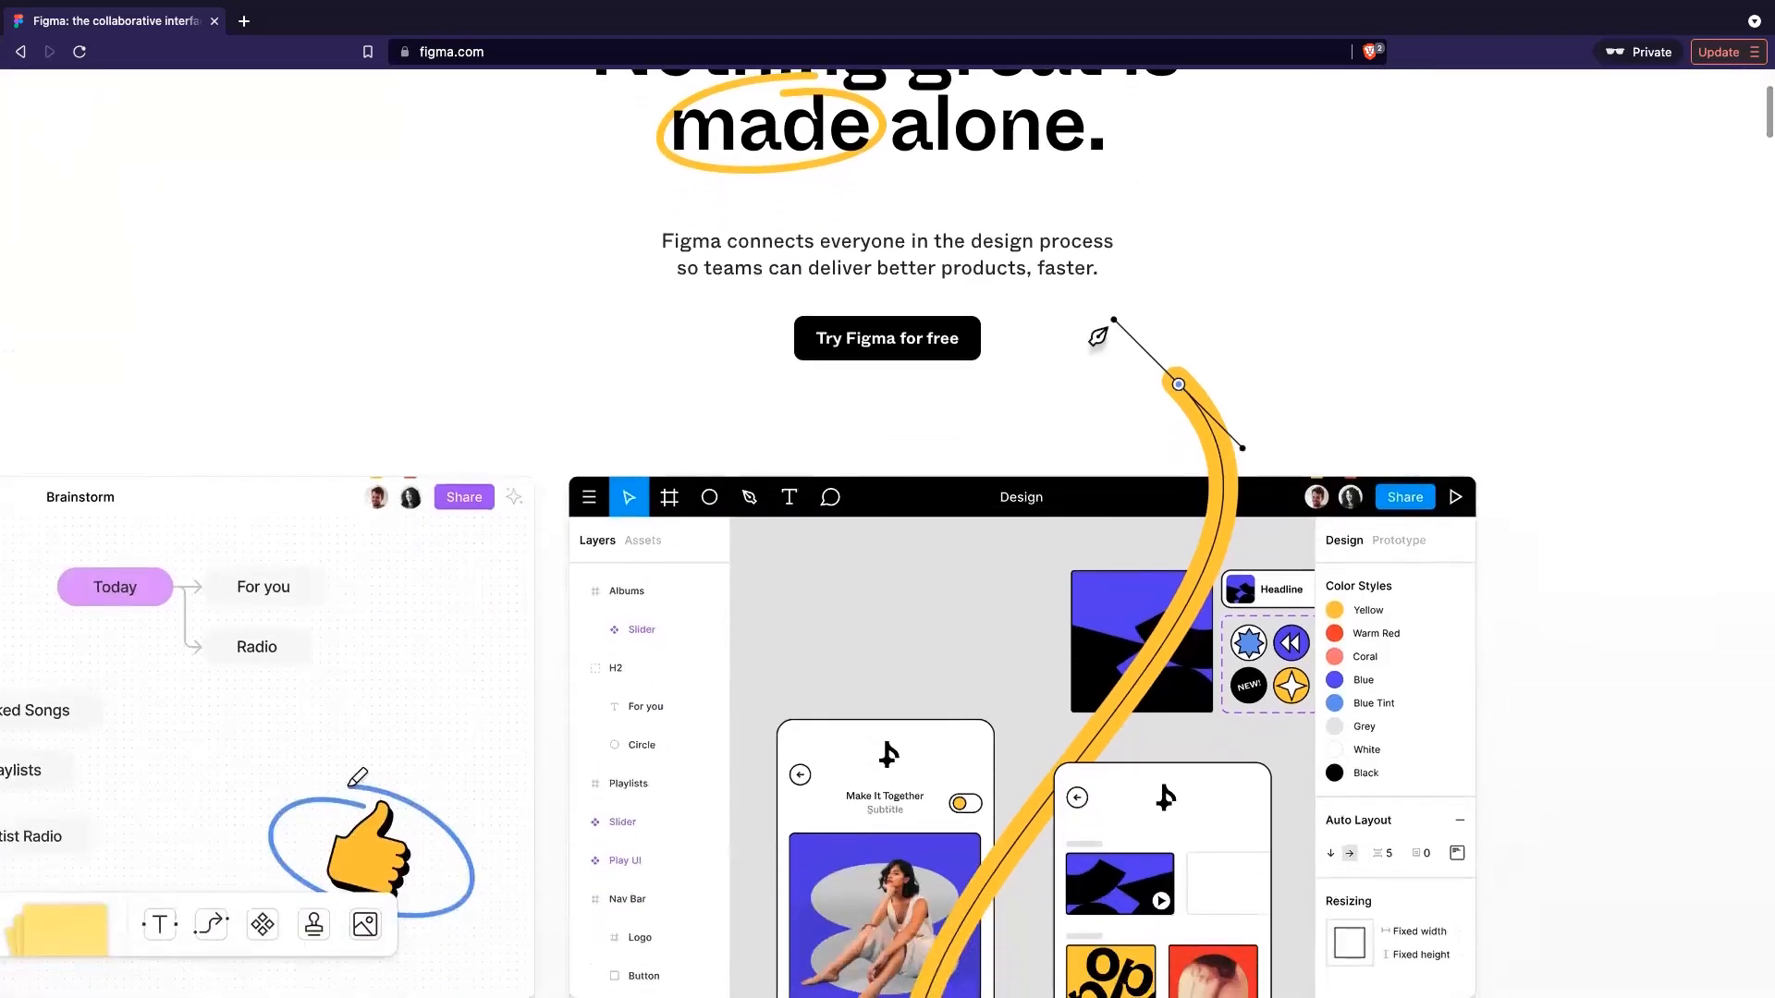
scroll(861, 498, "up", 3)
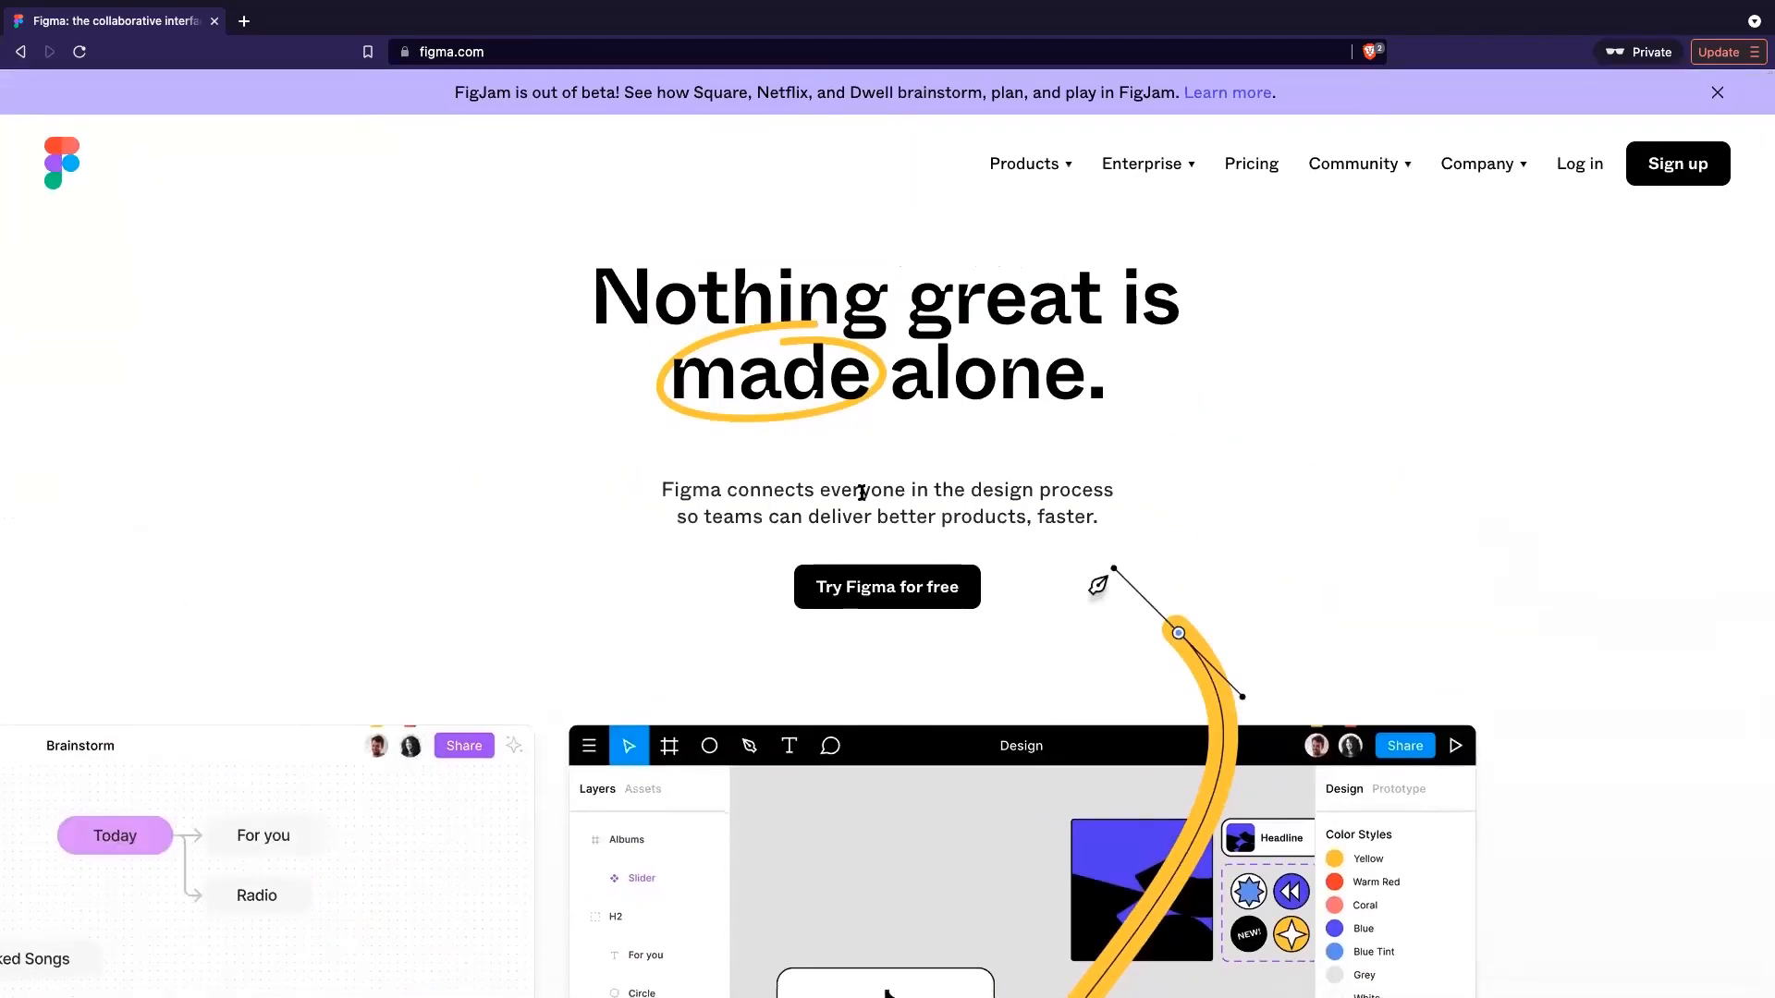
key("ctrl+Right")
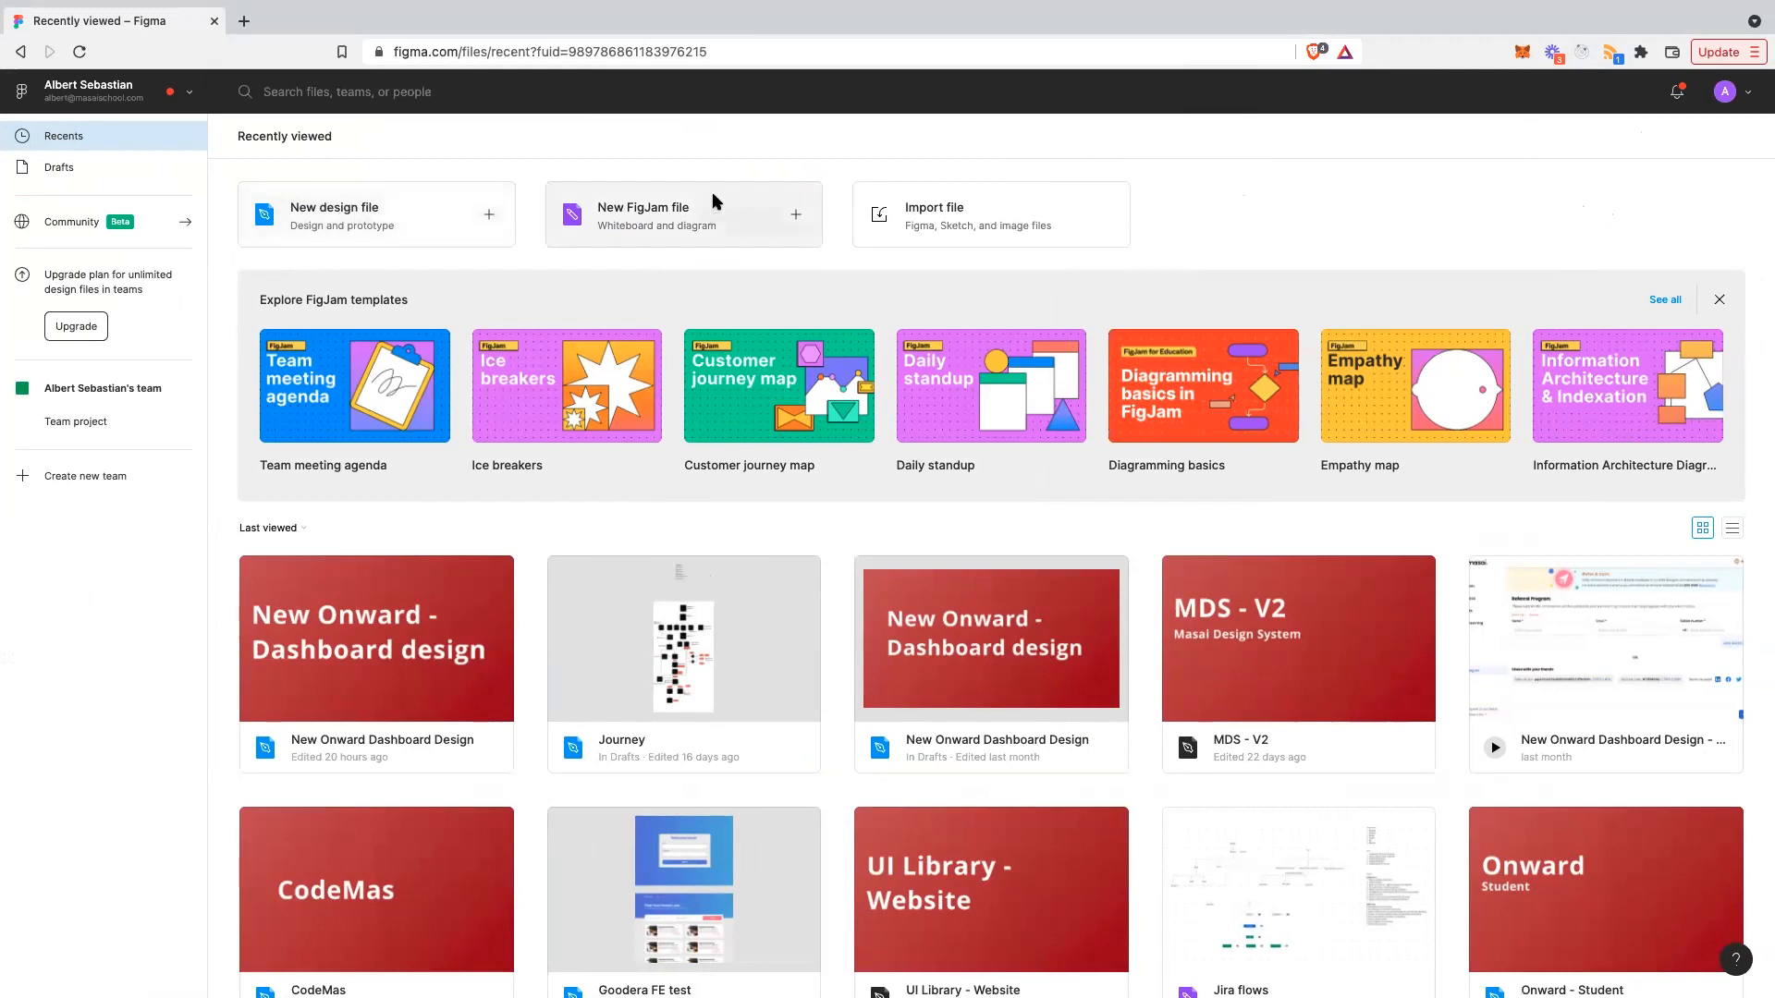
- Start a blank Untitled design file from the New design file card on Recents
left_click(460, 227)
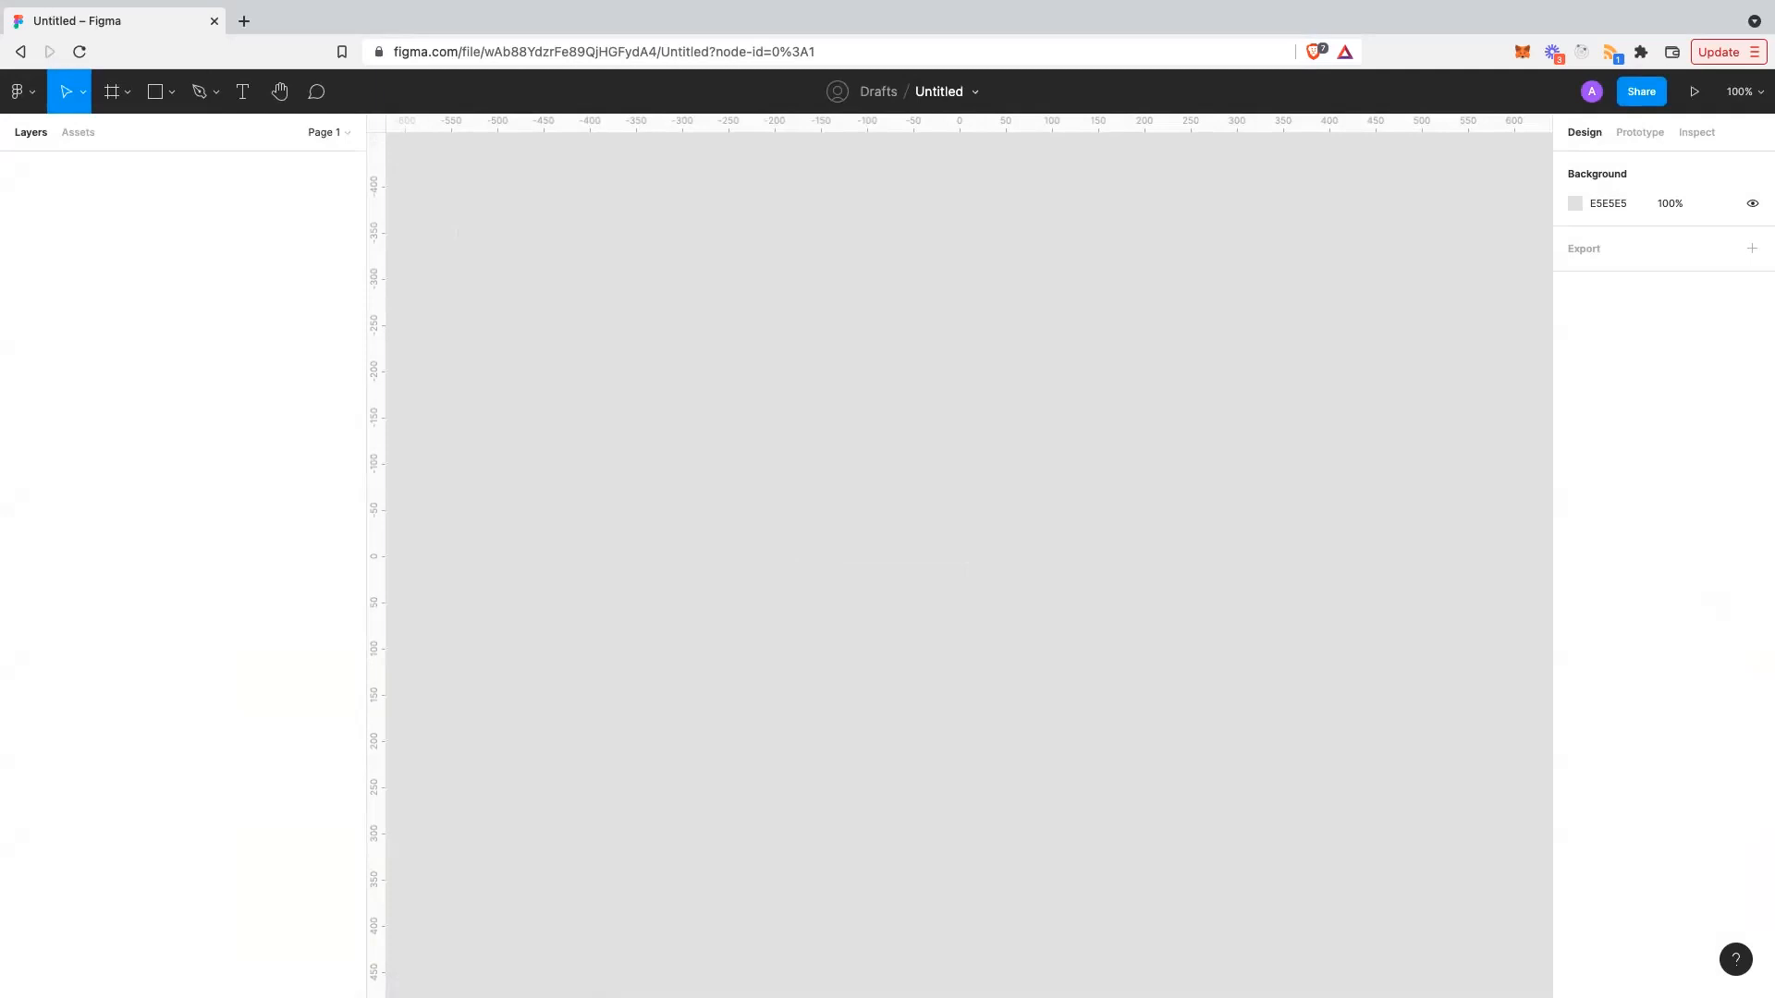
- Show and hide the Move and Scale tool choices a few times
left_click(84, 93)
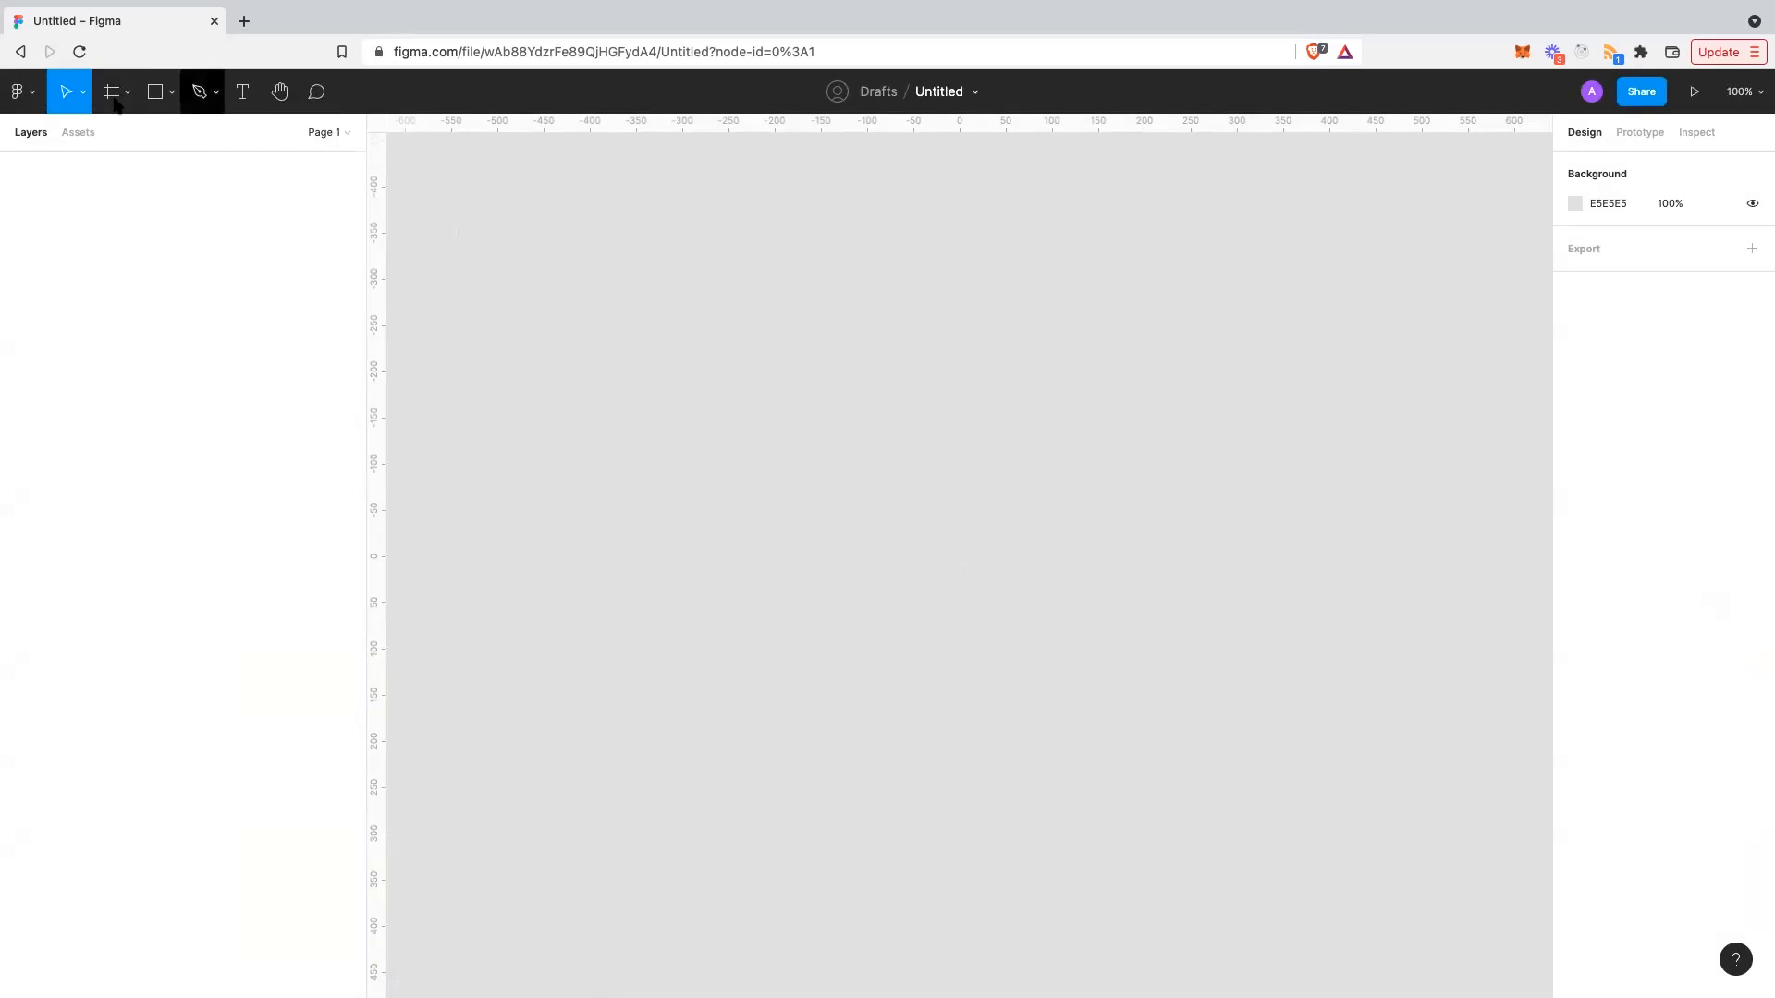
left_click(84, 92)
left_click(84, 93)
left_click(84, 93)
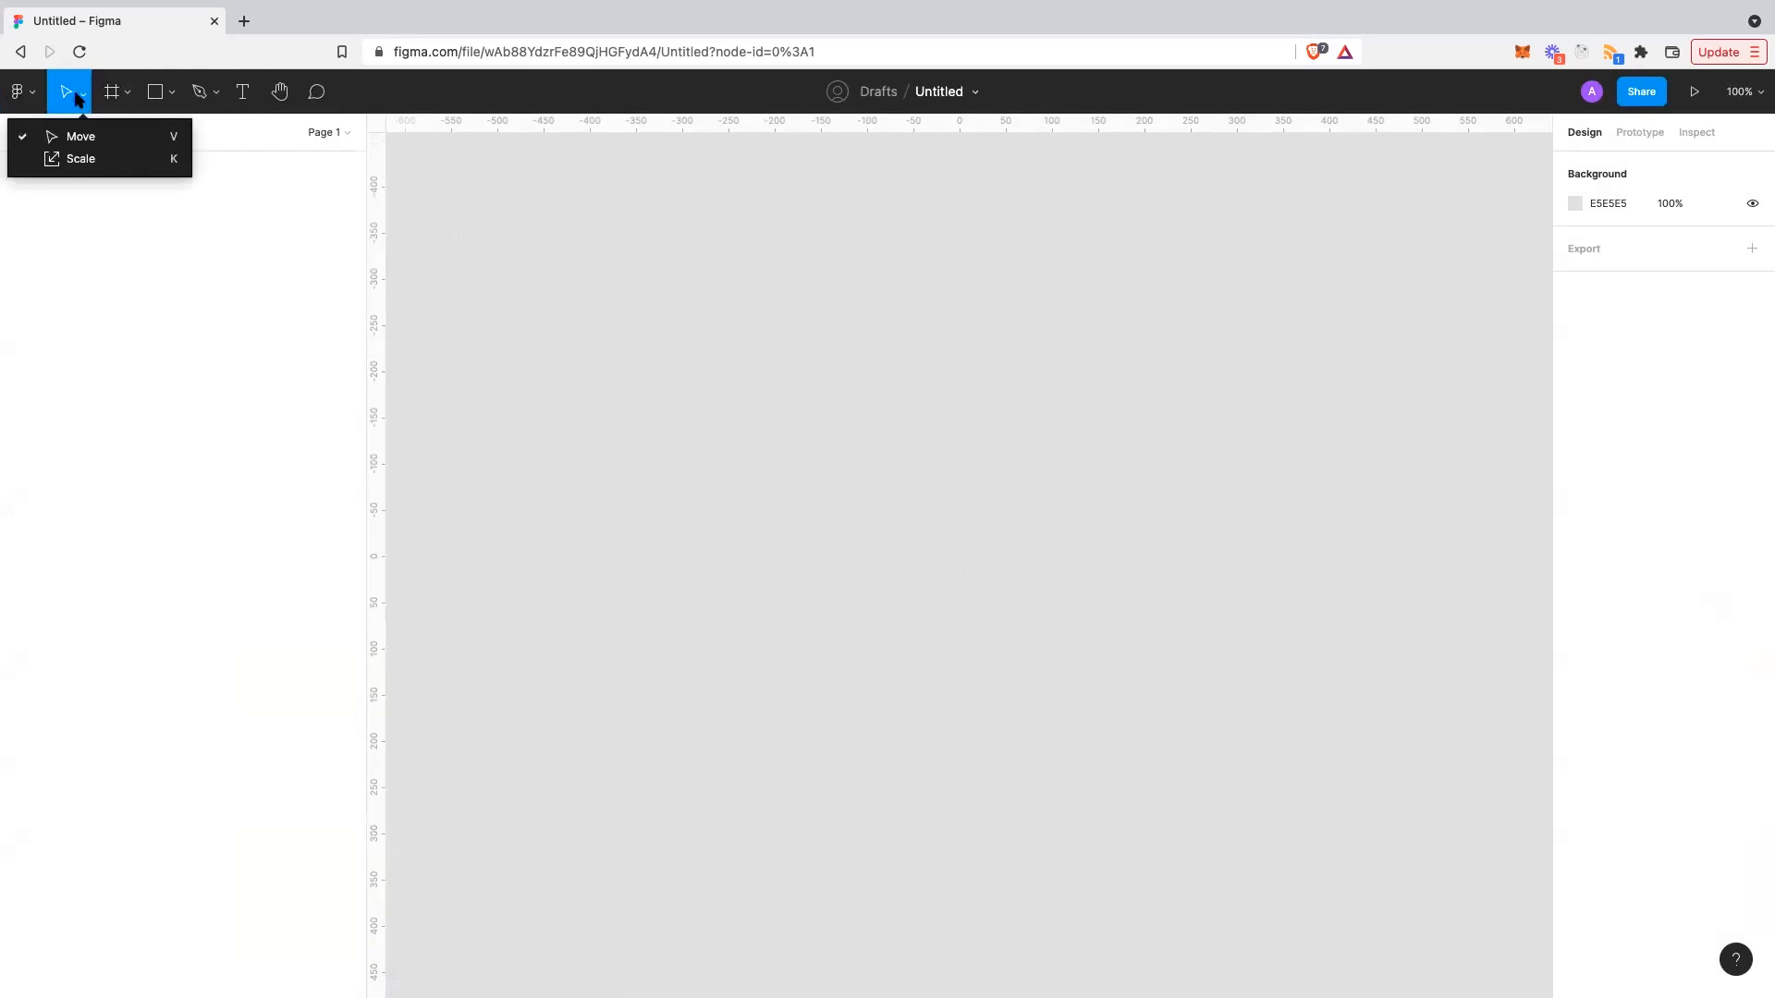
left_click(78, 99)
- Open the main menu and browse its File, Edit, Object, Text and Preferences submenus
left_click(36, 95)
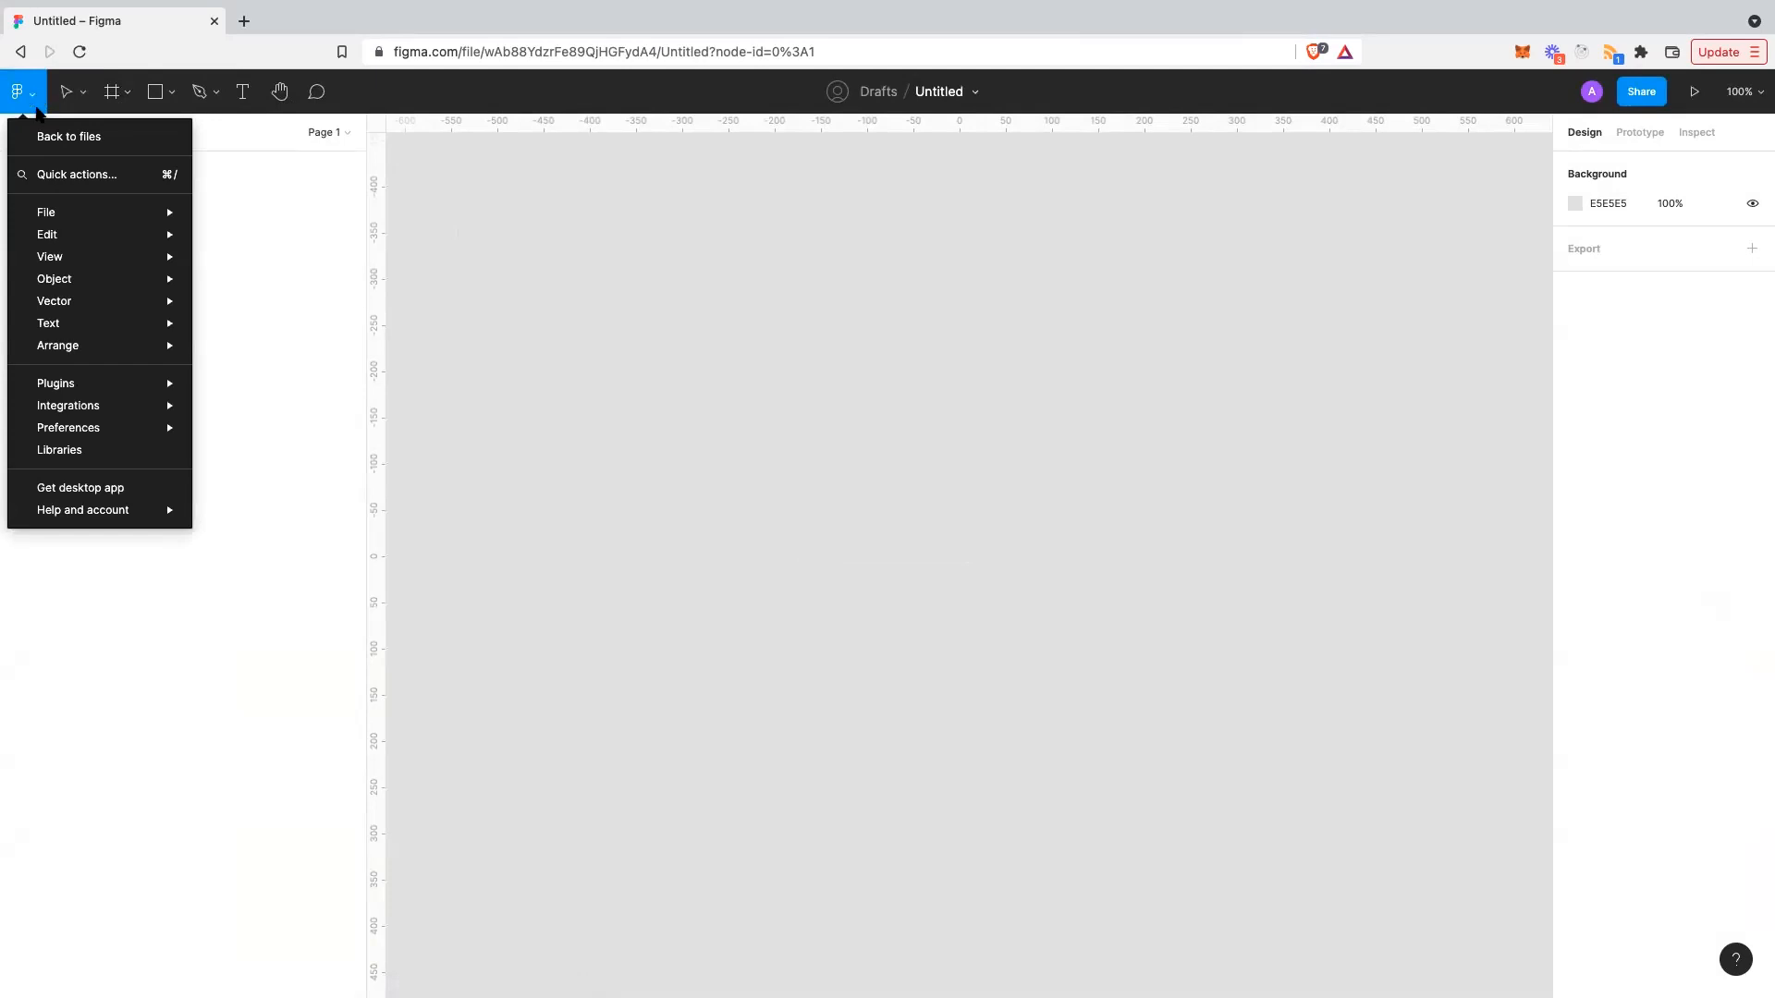
mouse_move(63, 233)
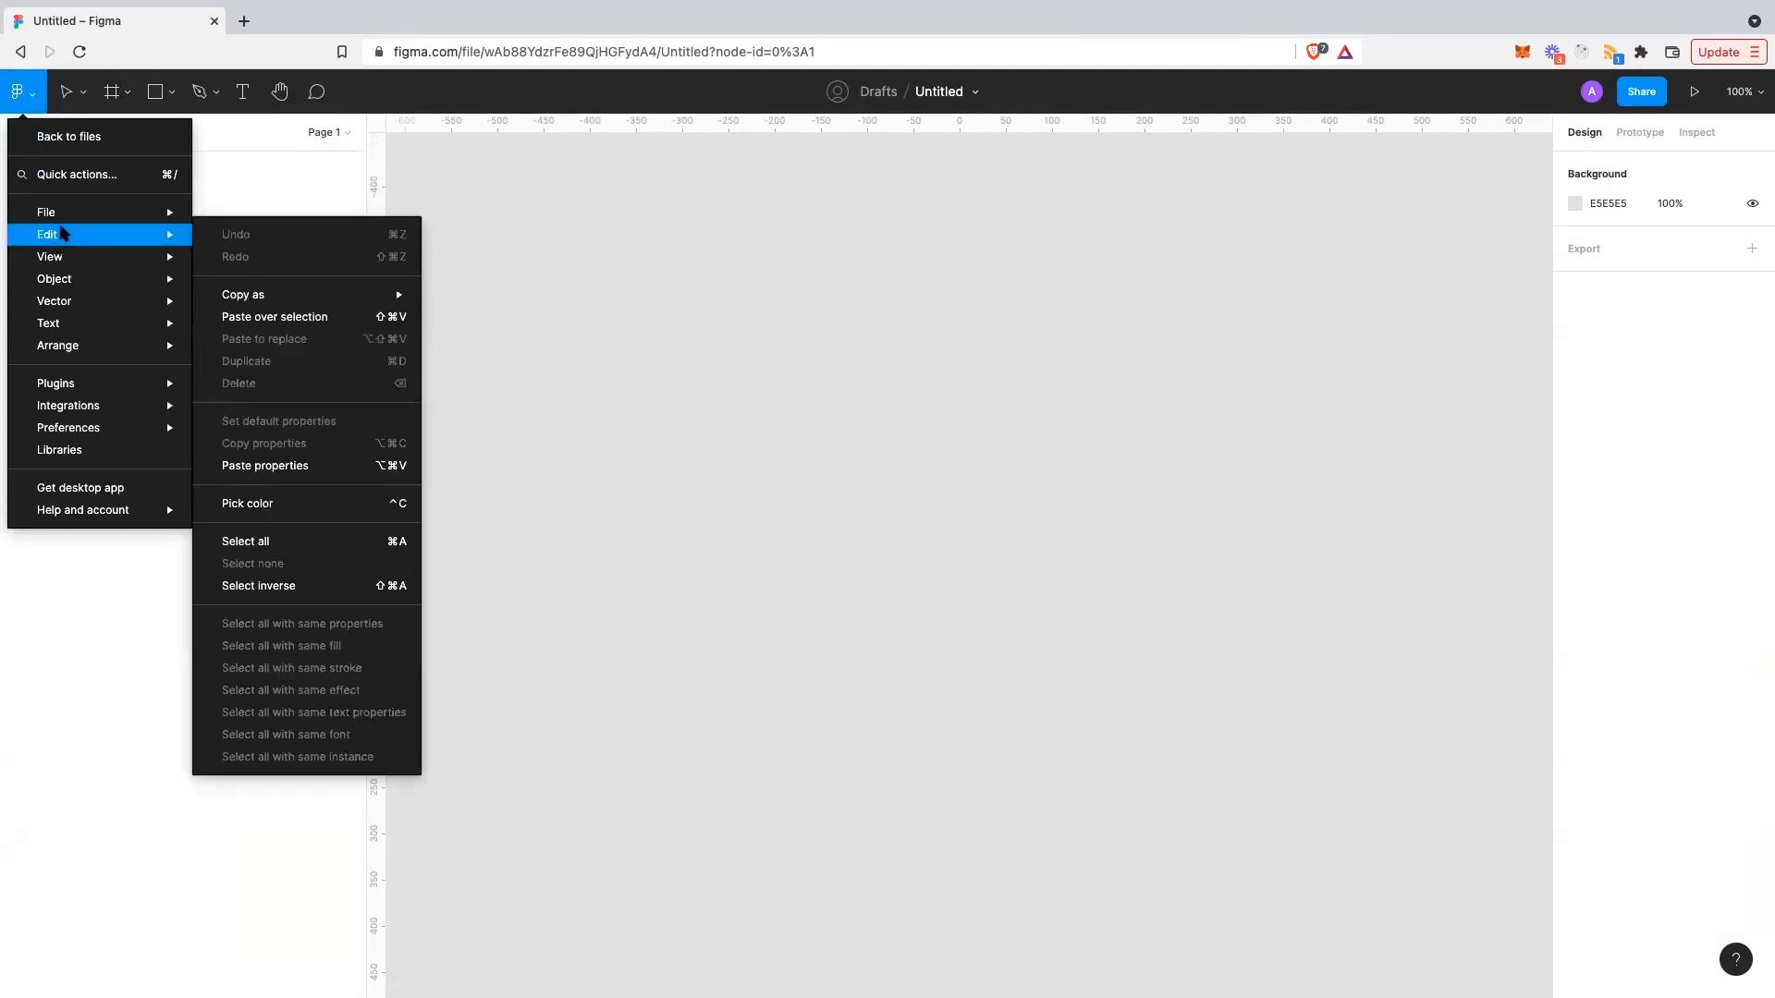
mouse_move(111, 213)
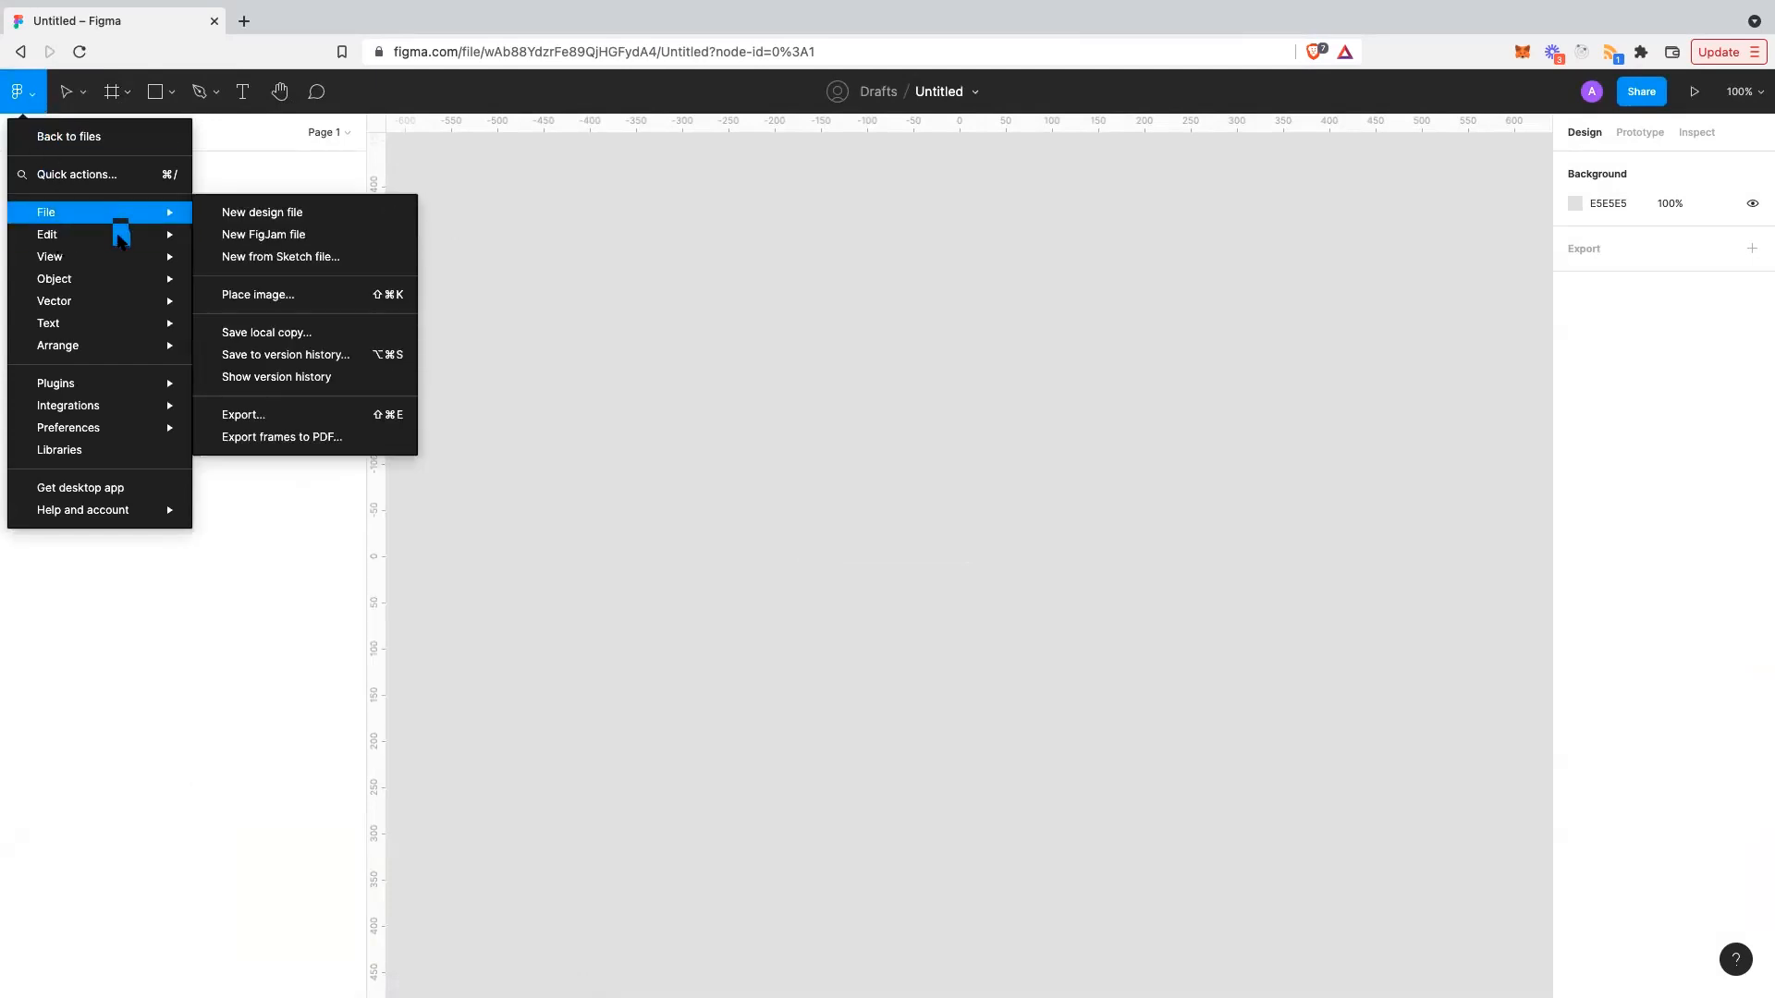
mouse_move(126, 242)
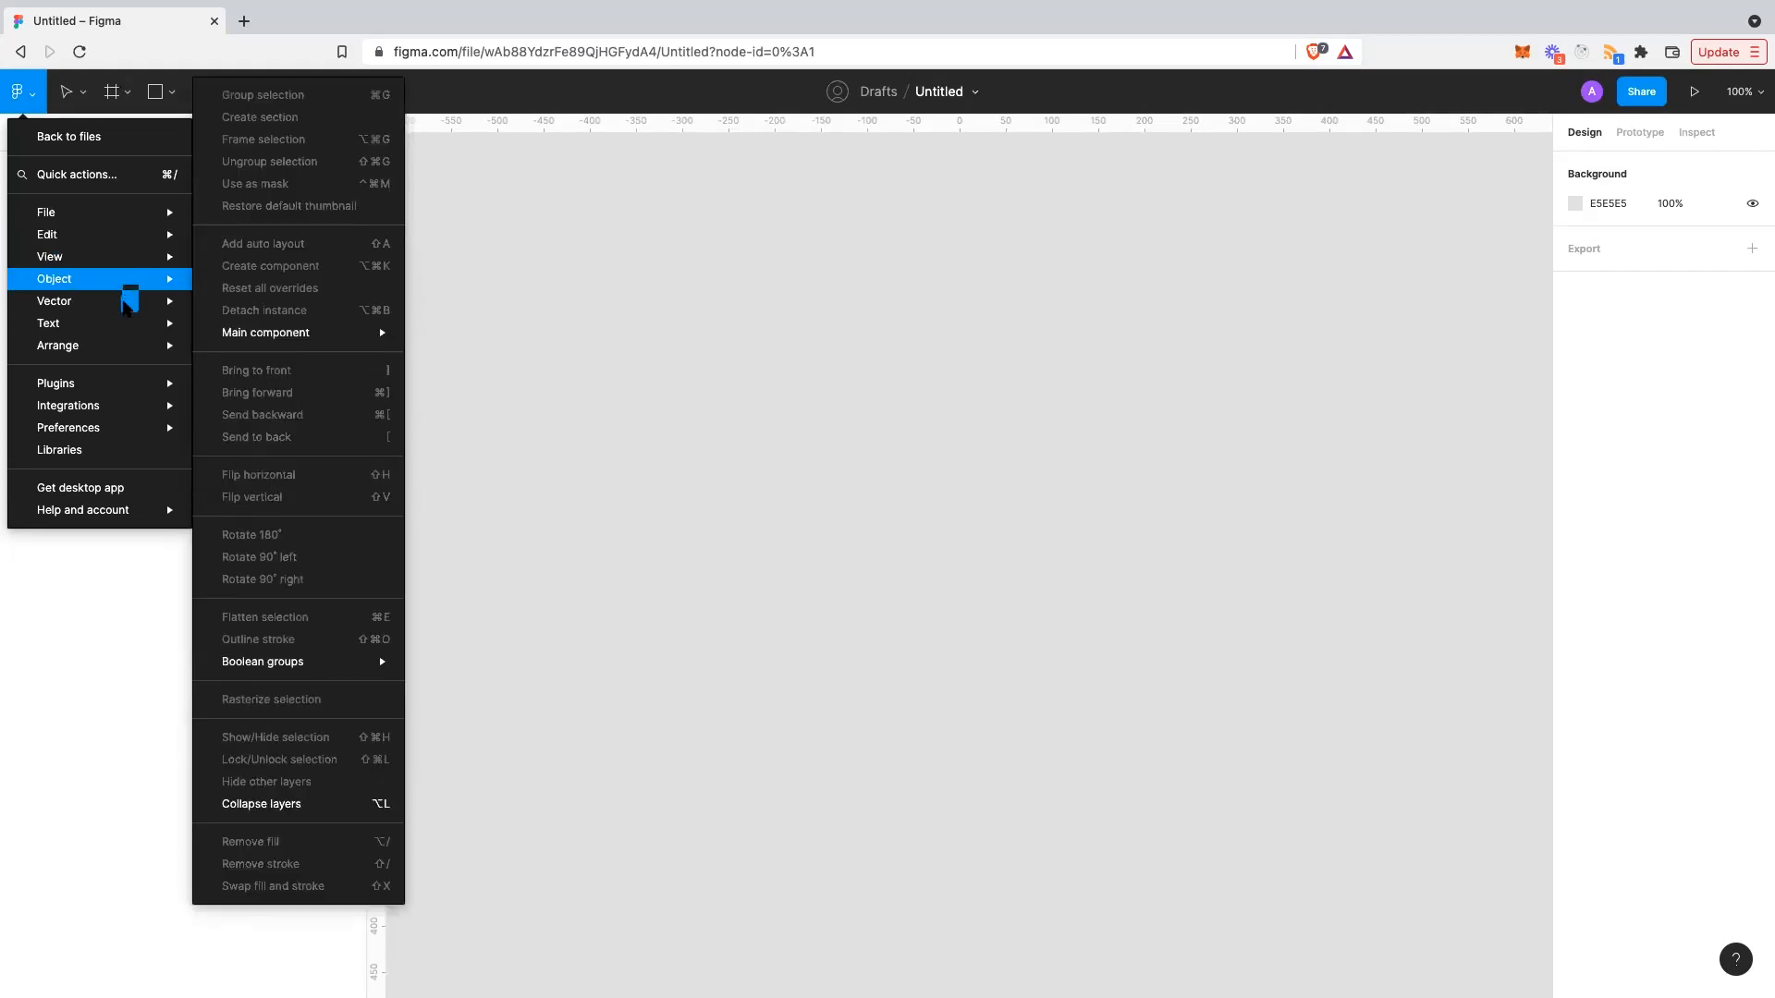
mouse_move(127, 313)
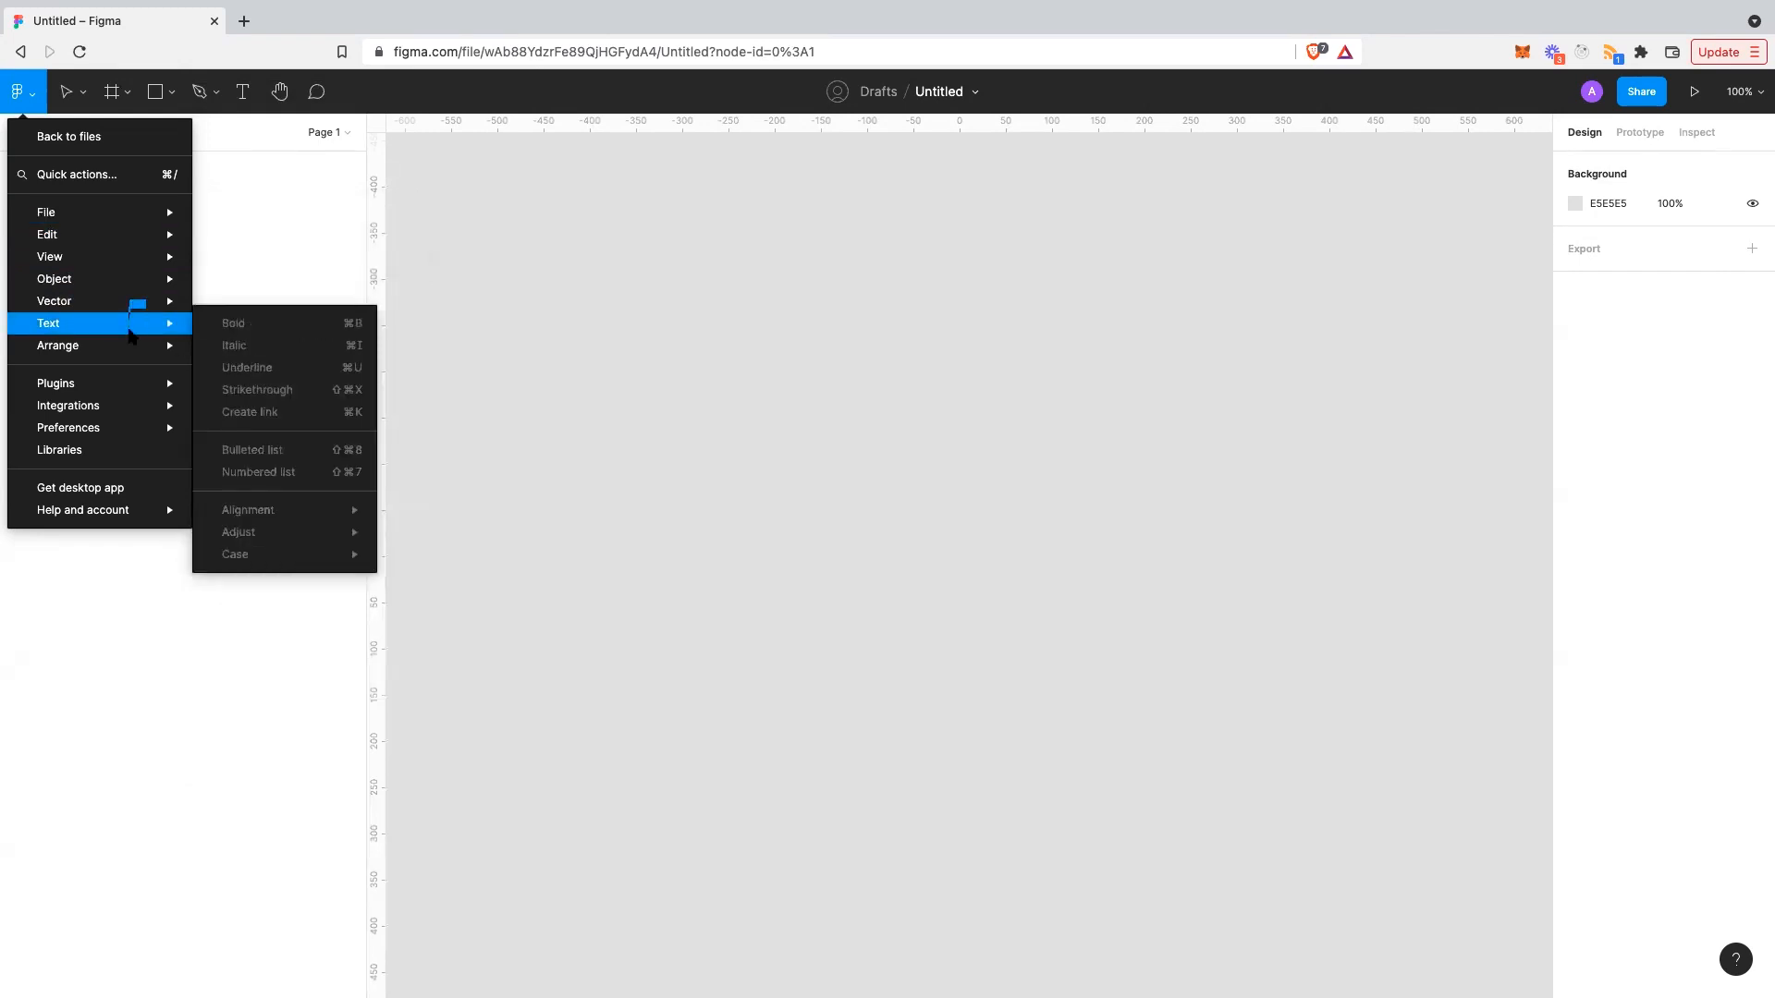
mouse_move(123, 387)
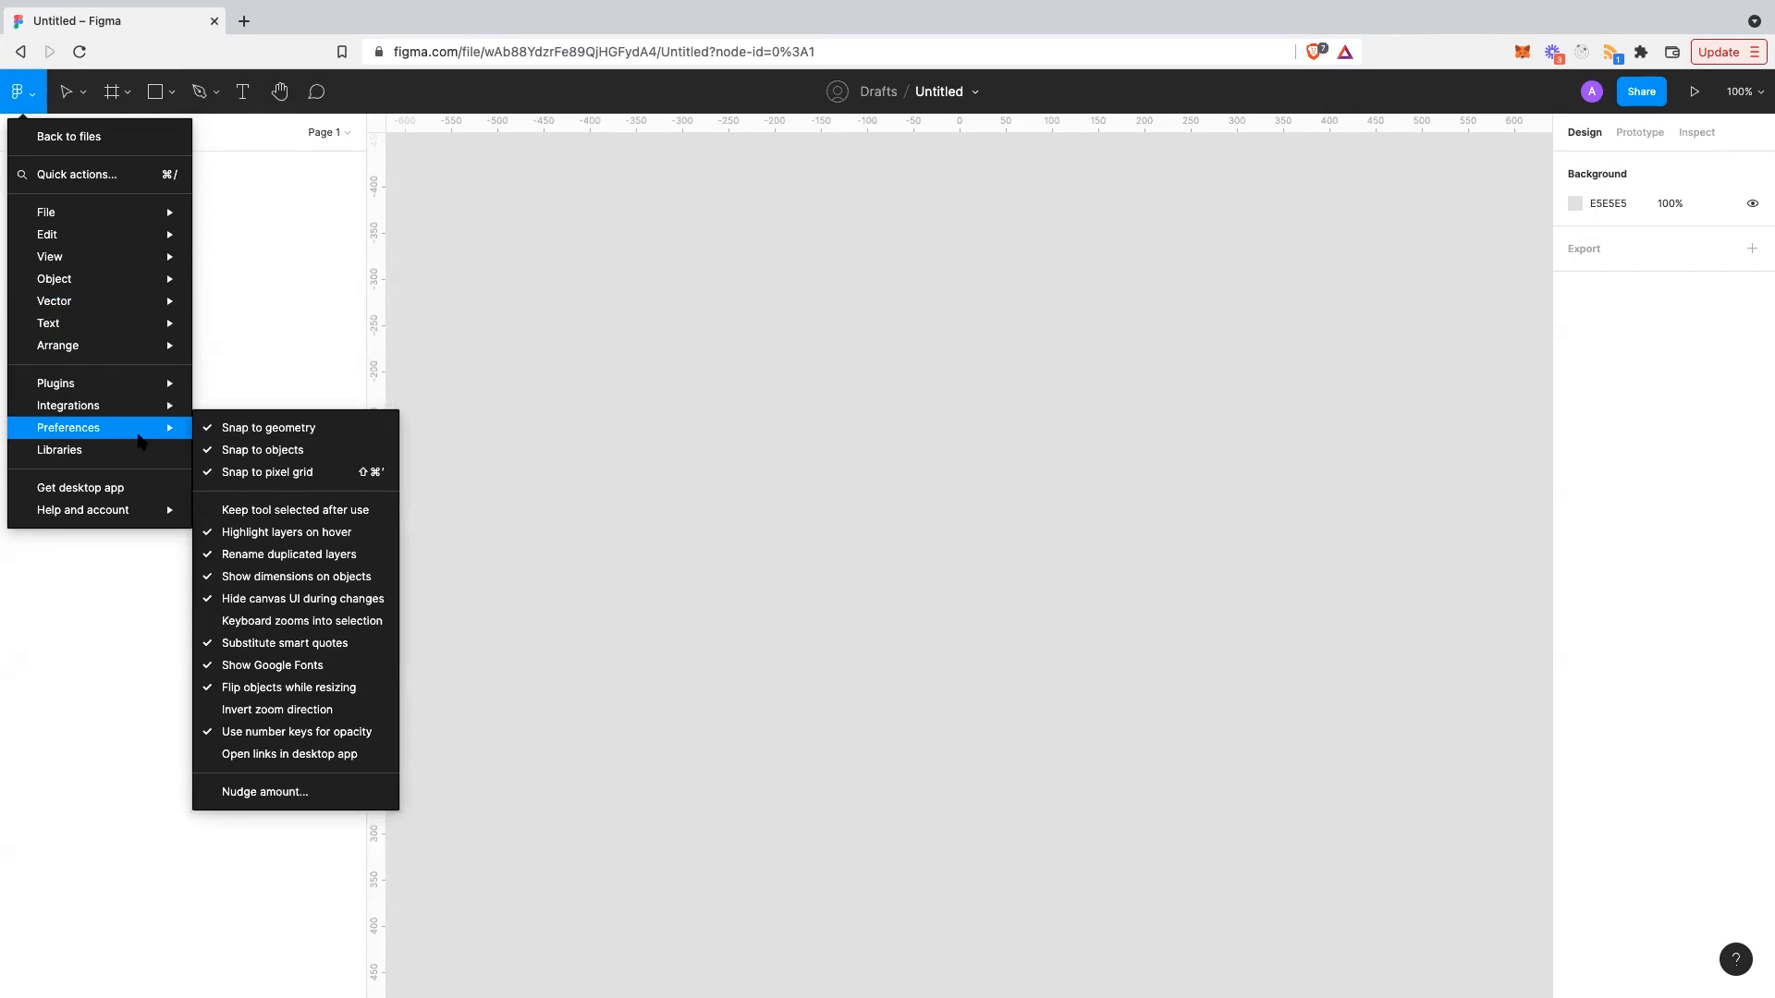
mouse_move(139, 428)
mouse_move(130, 514)
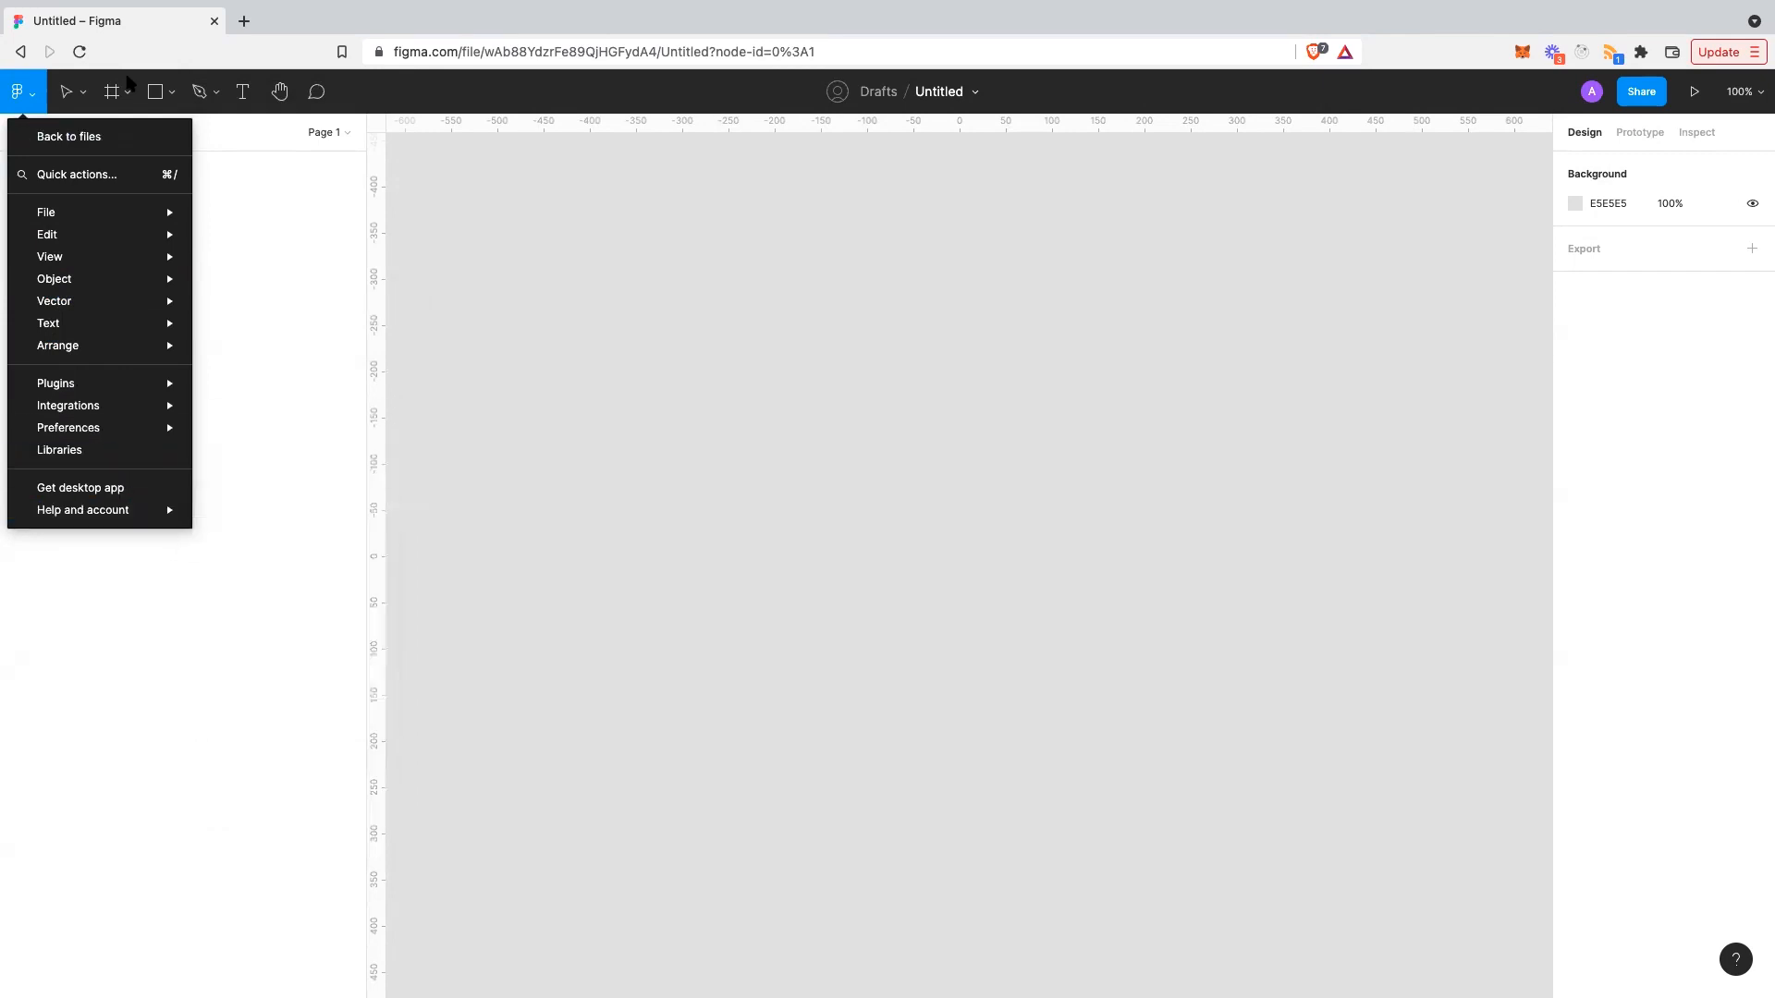
- Open and close the Move tool selection options twice
left_click(80, 93)
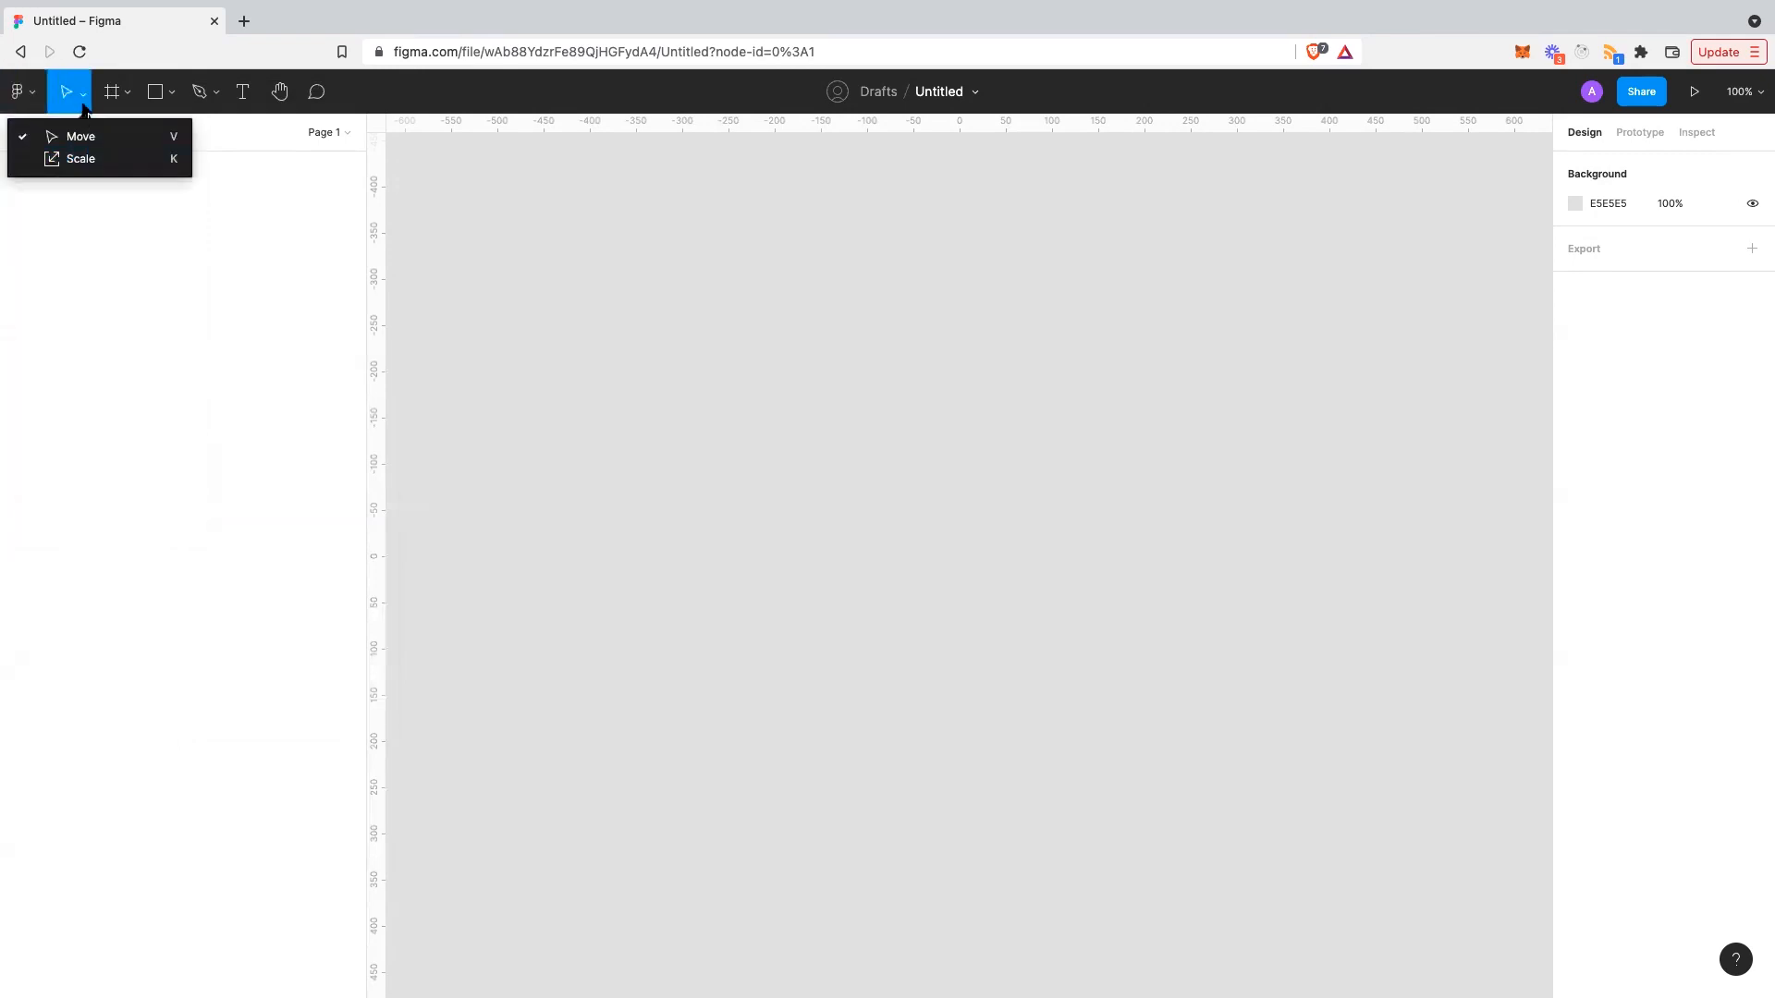
left_click(83, 109)
left_click(83, 94)
left_click(84, 96)
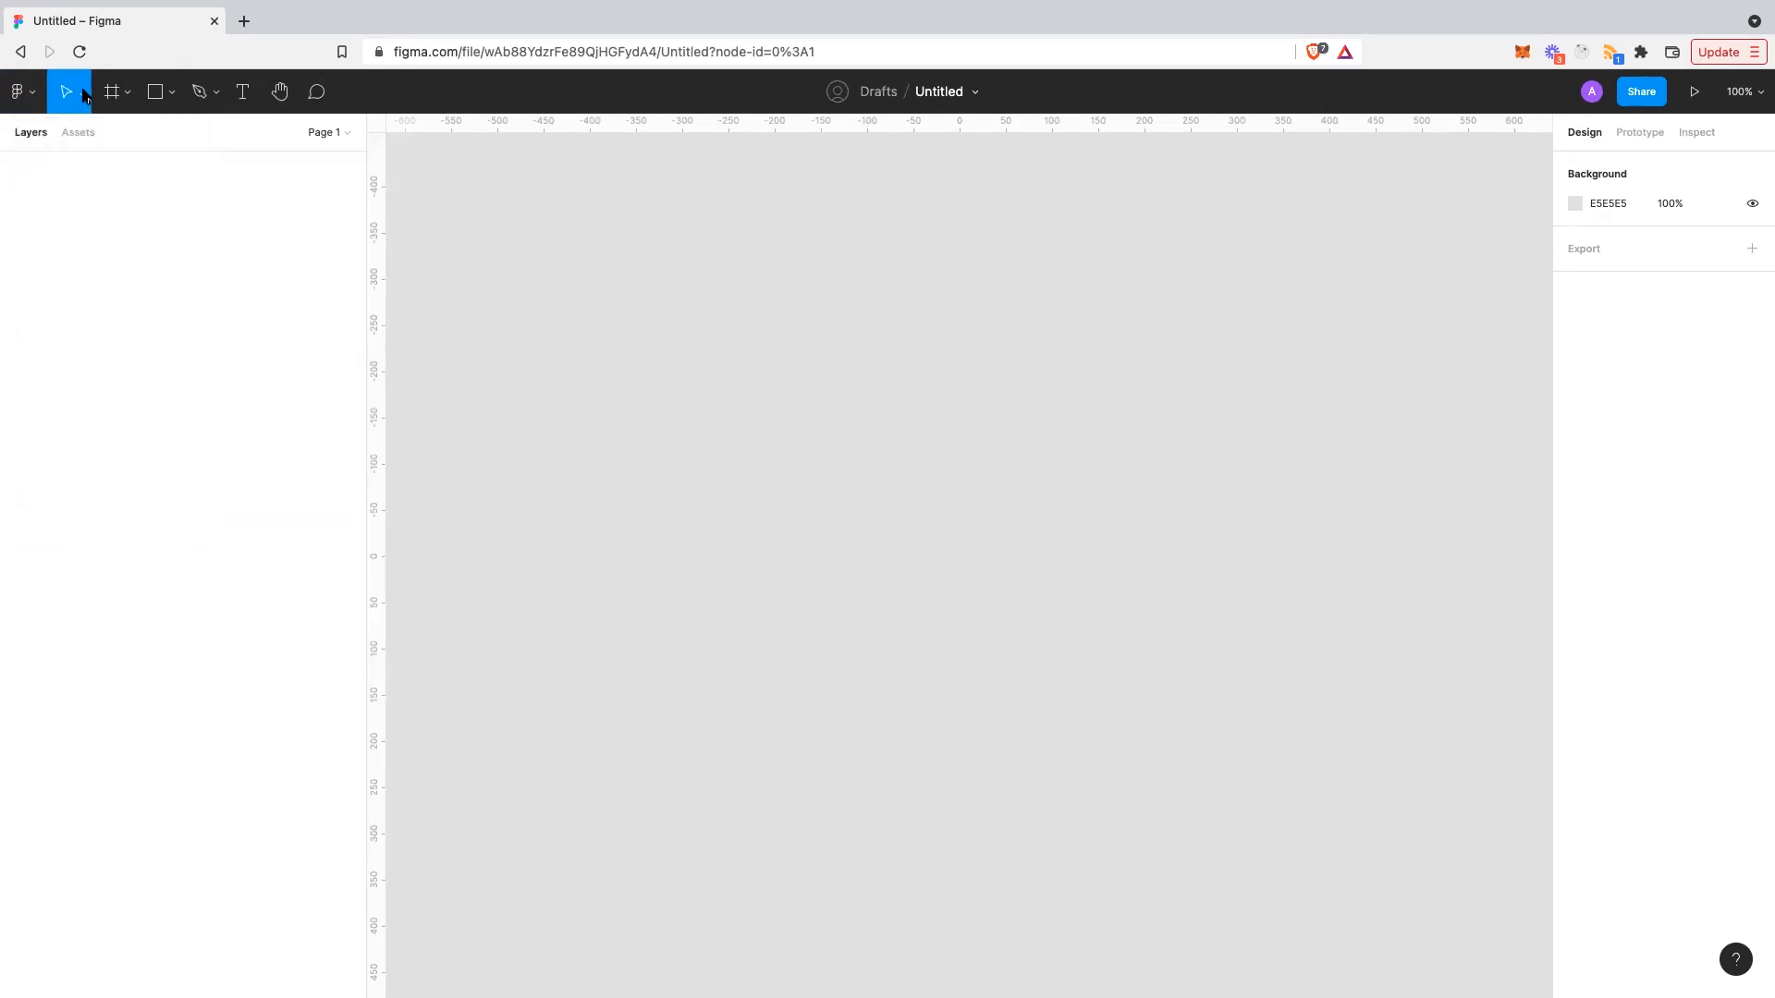
- Browse the Frame, Shape and Pen tool dropdowns in turn, ending on pen and pencil
left_click(128, 96)
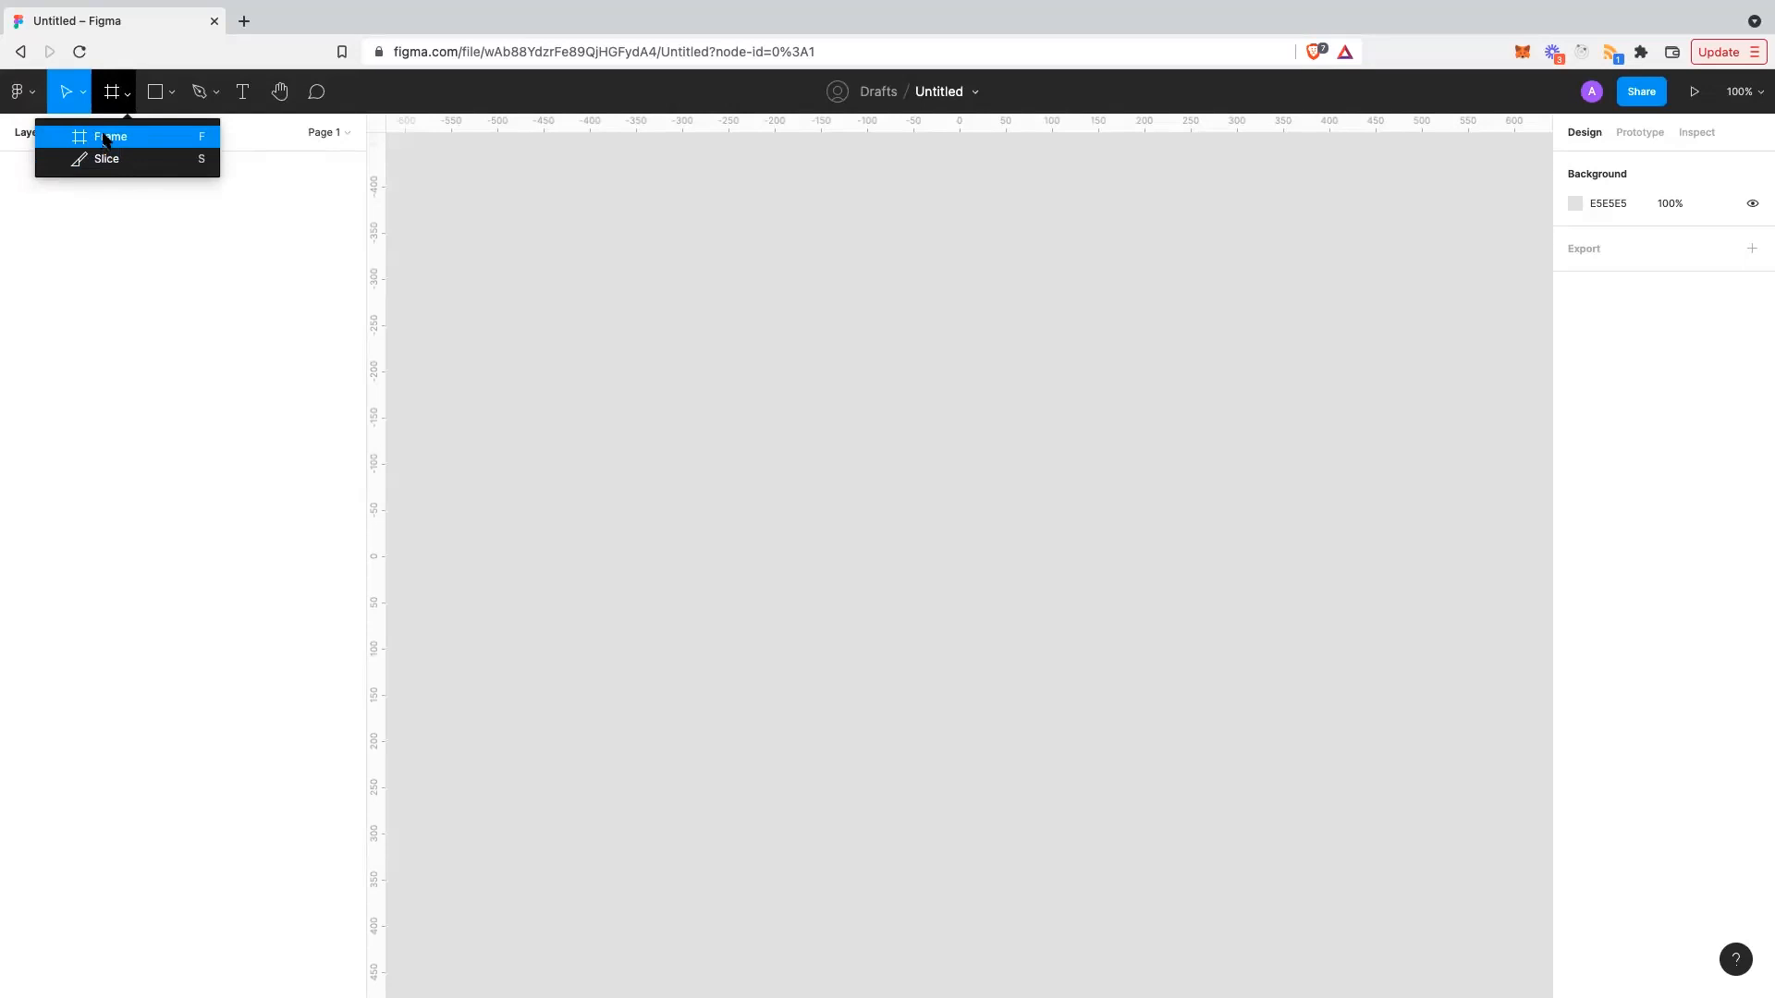
left_click(171, 93)
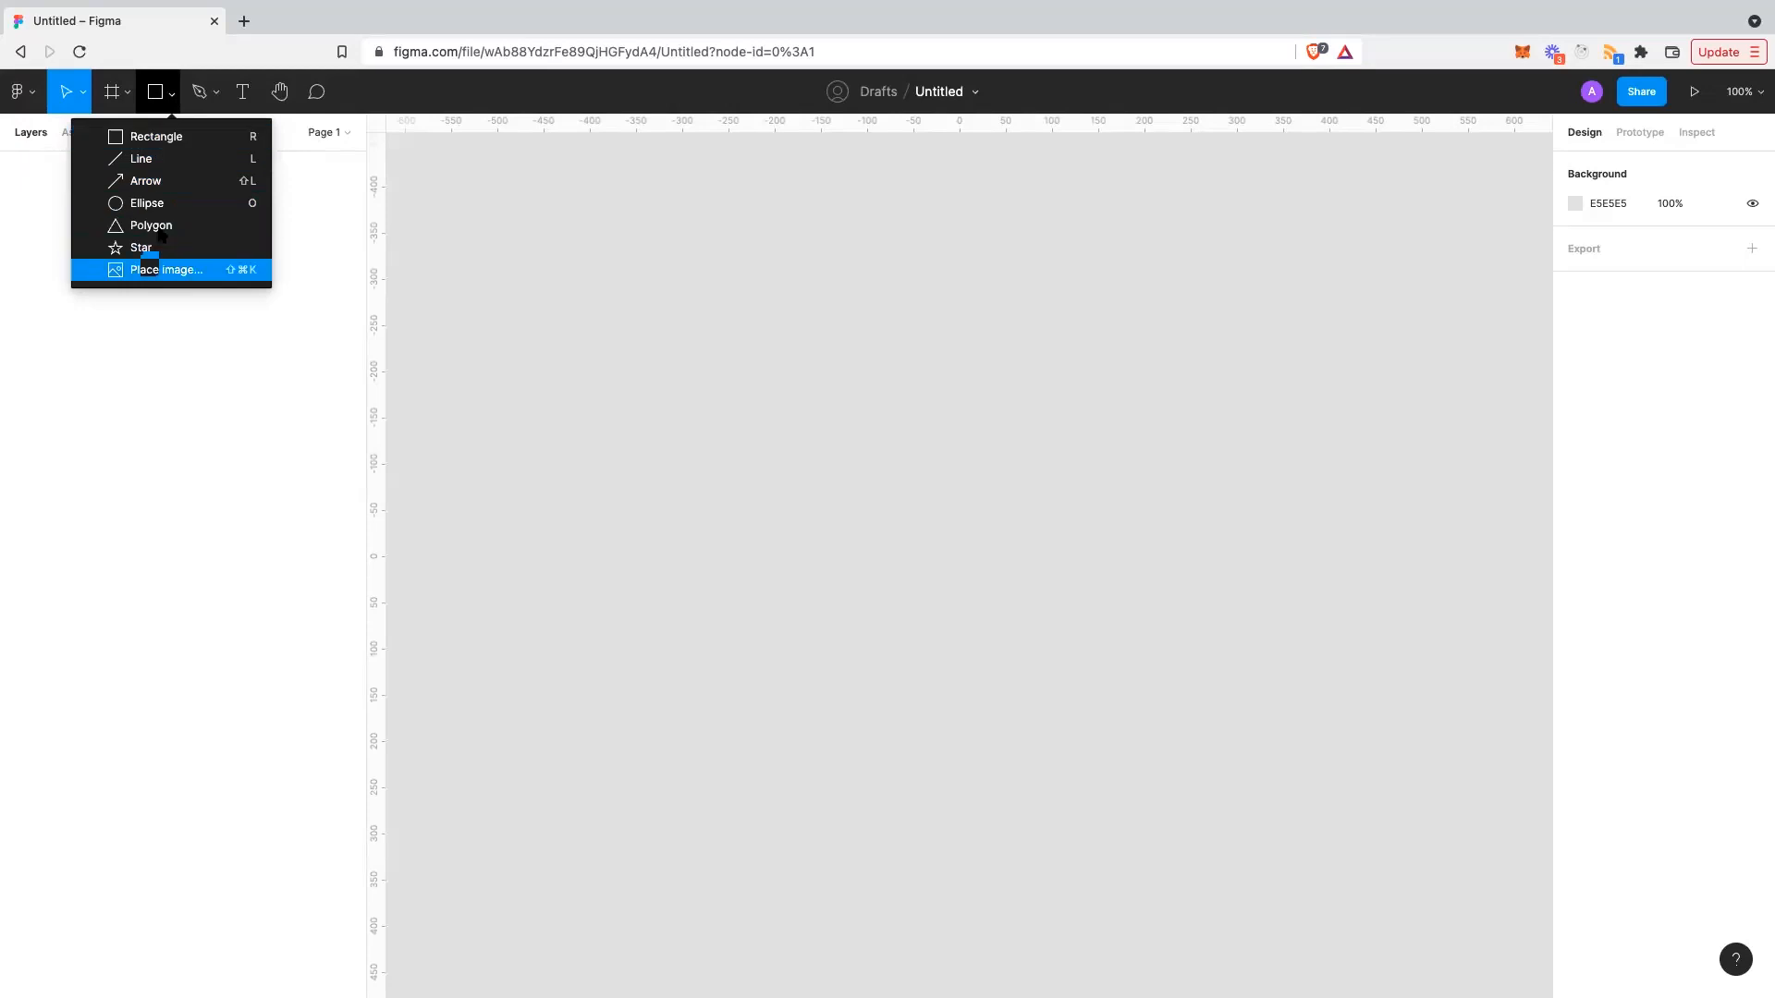
left_click(218, 95)
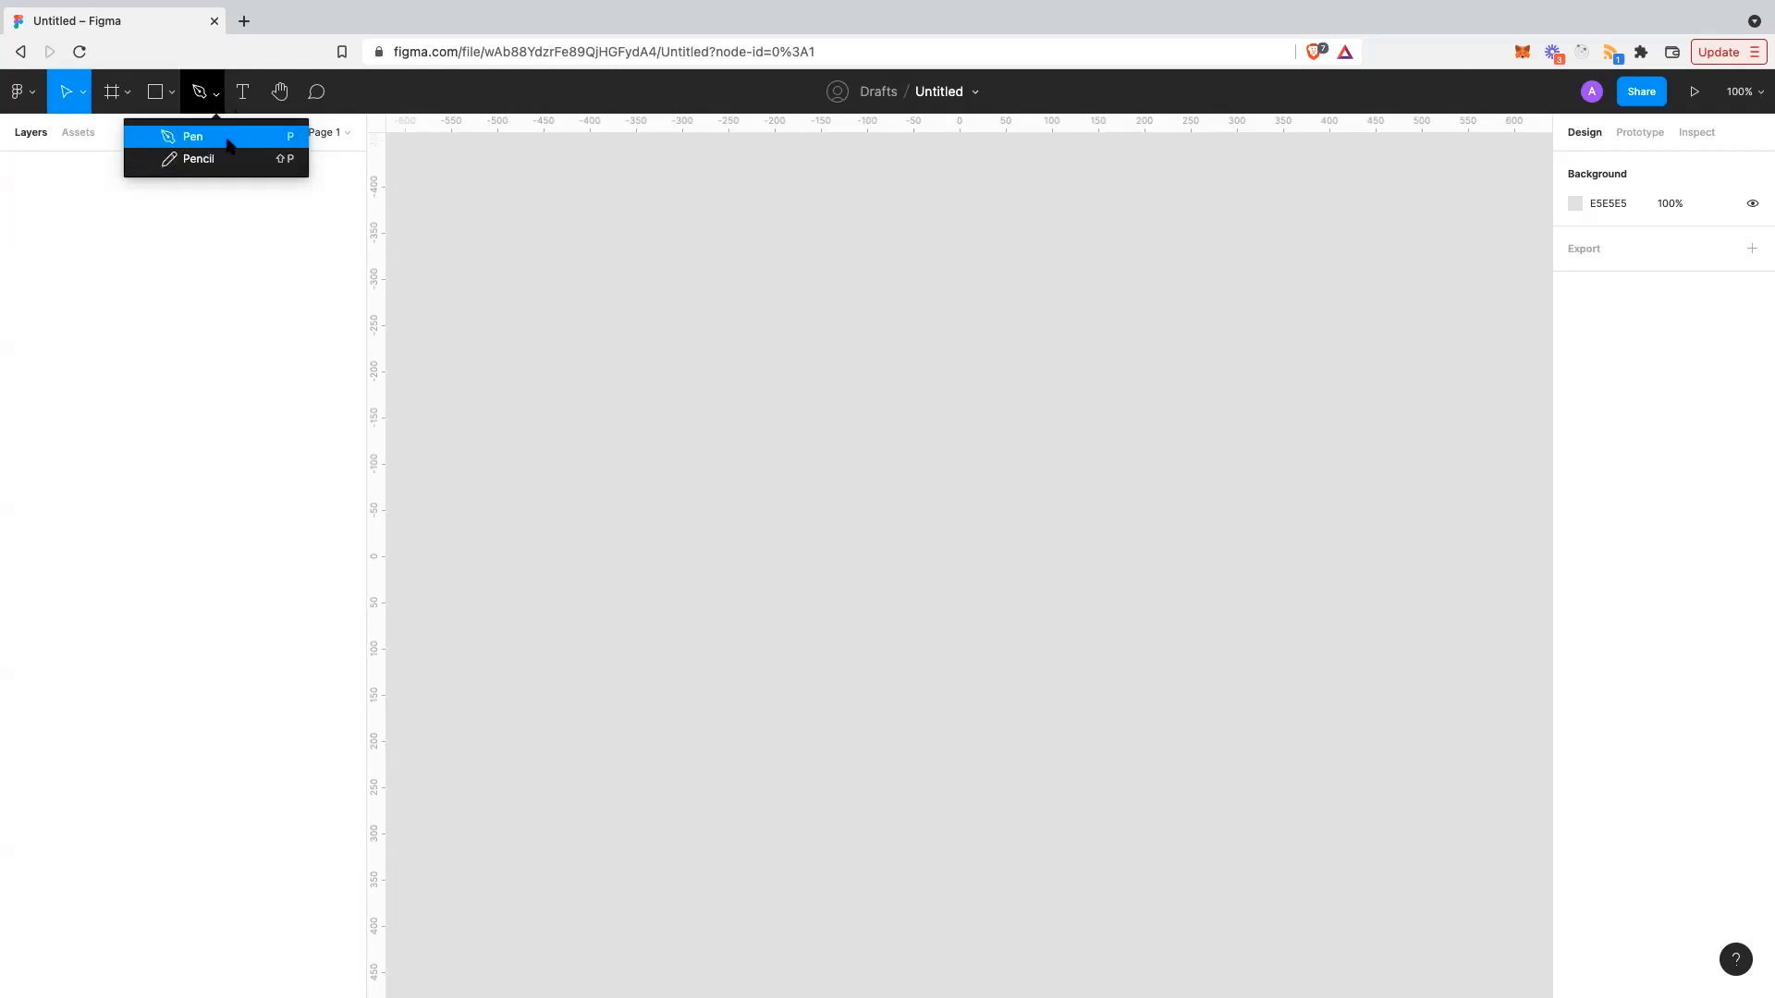
- Pick the Text tool, pan the empty canvas with the Hand tool, then select Comment
left_click(241, 102)
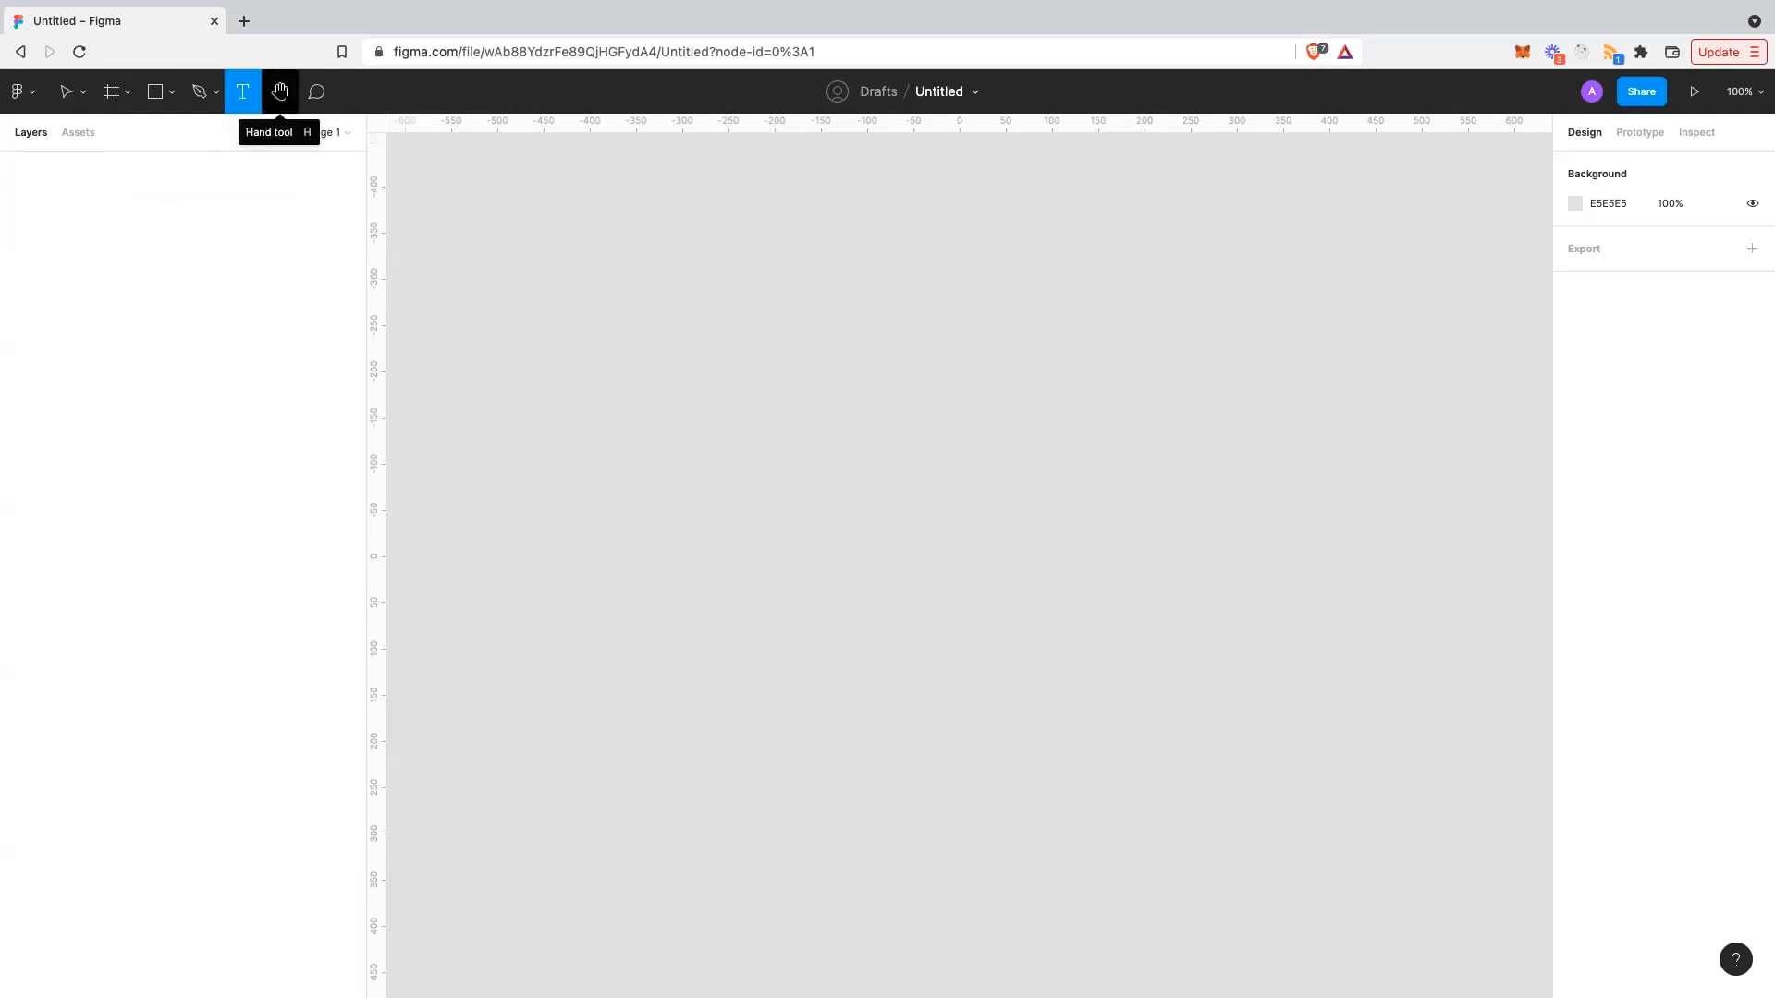
left_click(280, 91)
mouse_move(650, 376)
left_mouse_down()
mouse_move(586, 384)
mouse_move(697, 384)
mouse_move(635, 380)
left_mouse_up()
left_click_drag(790, 458, 797, 455)
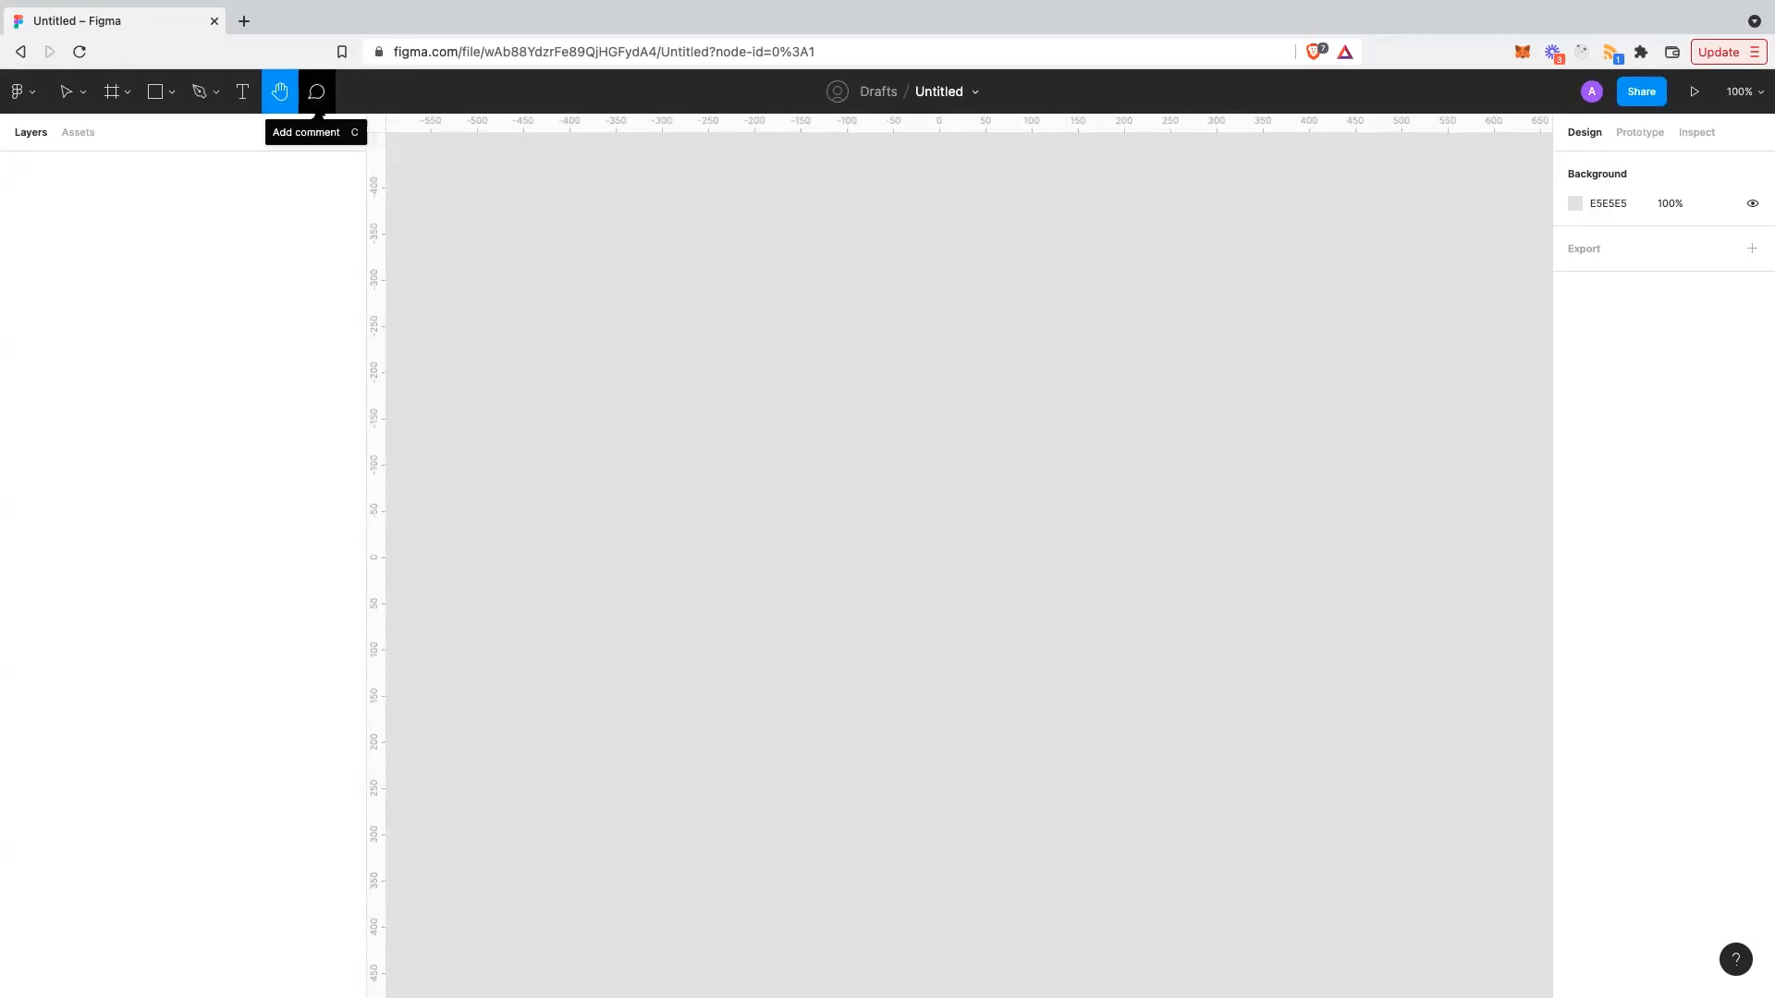
left_click(317, 109)
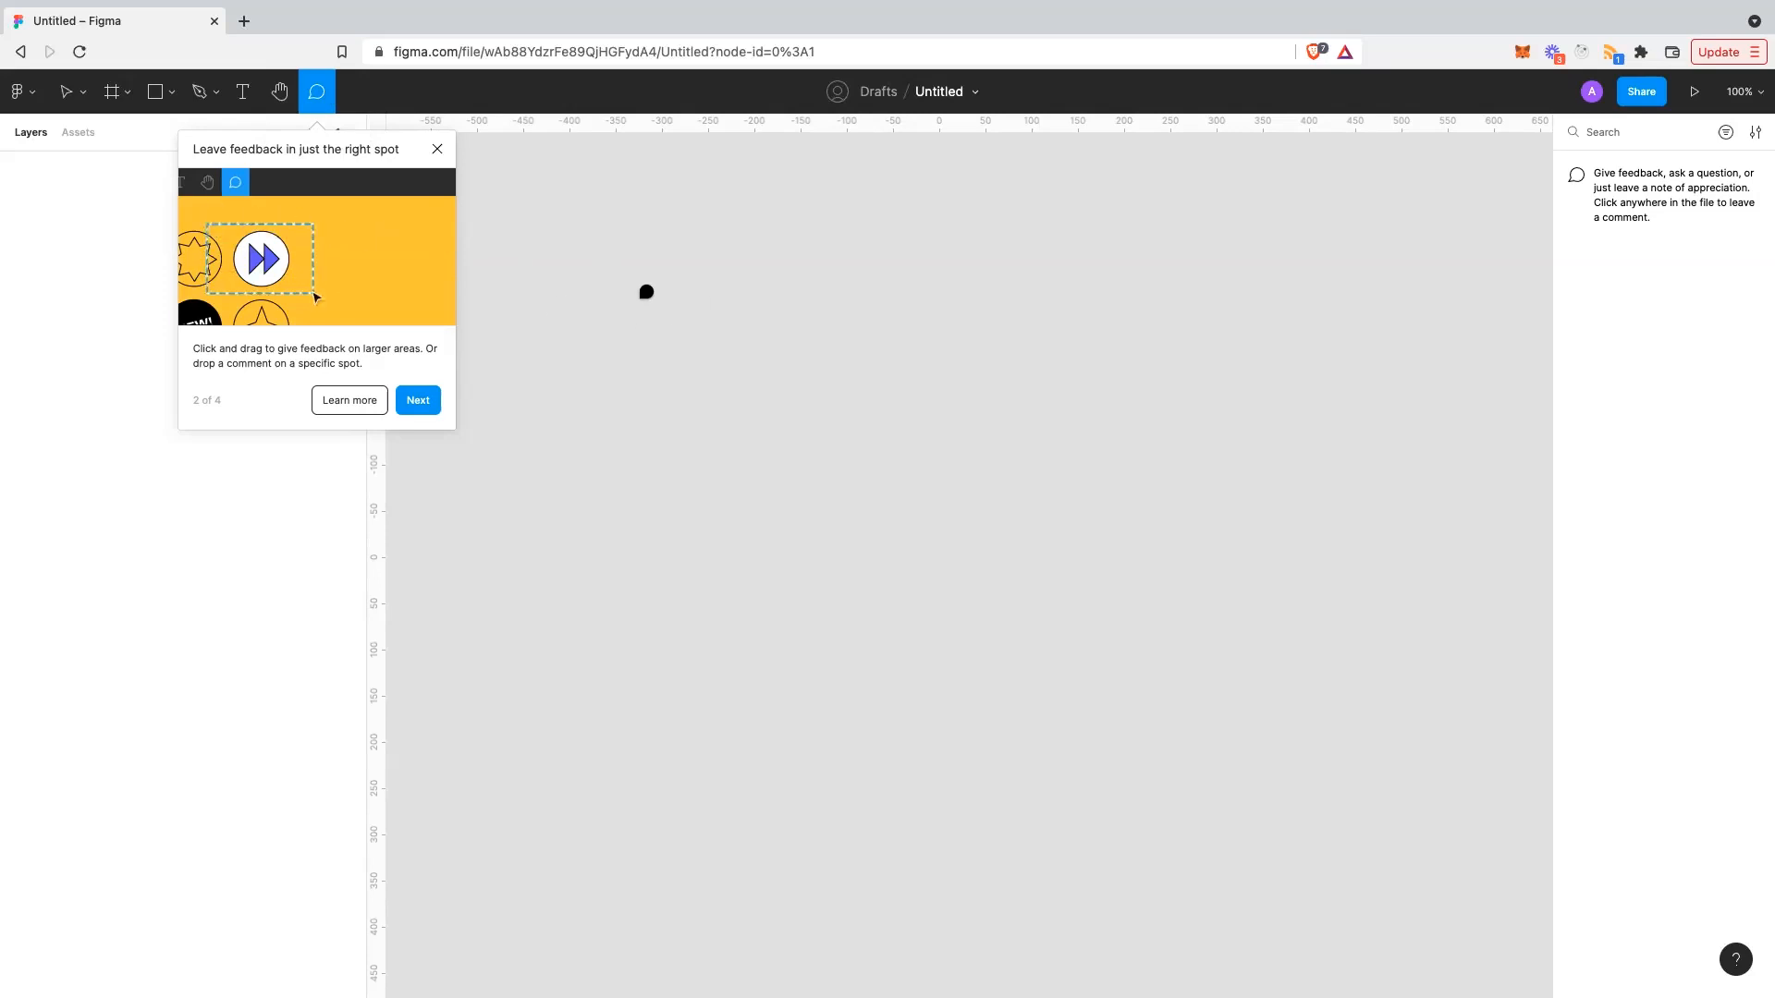
- Cancel a trial comment area on the canvas and dismiss the commenting tips popup
left_click_drag(641, 292, 715, 350)
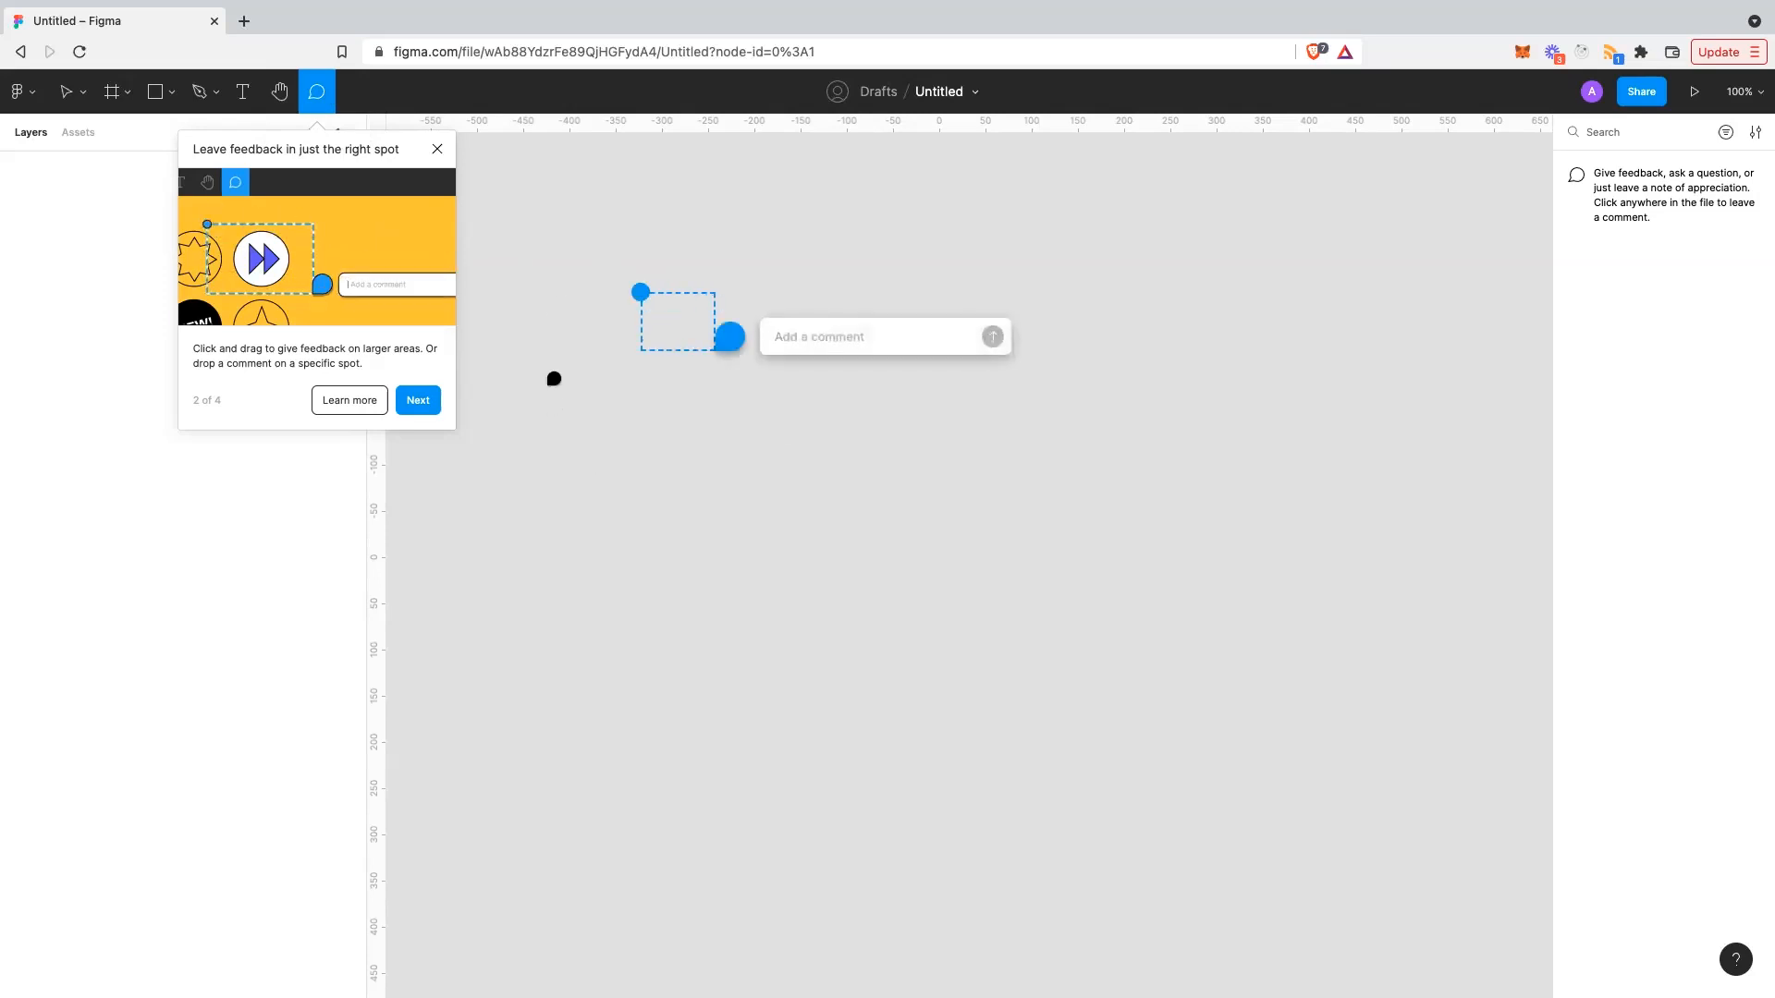
key("Escape")
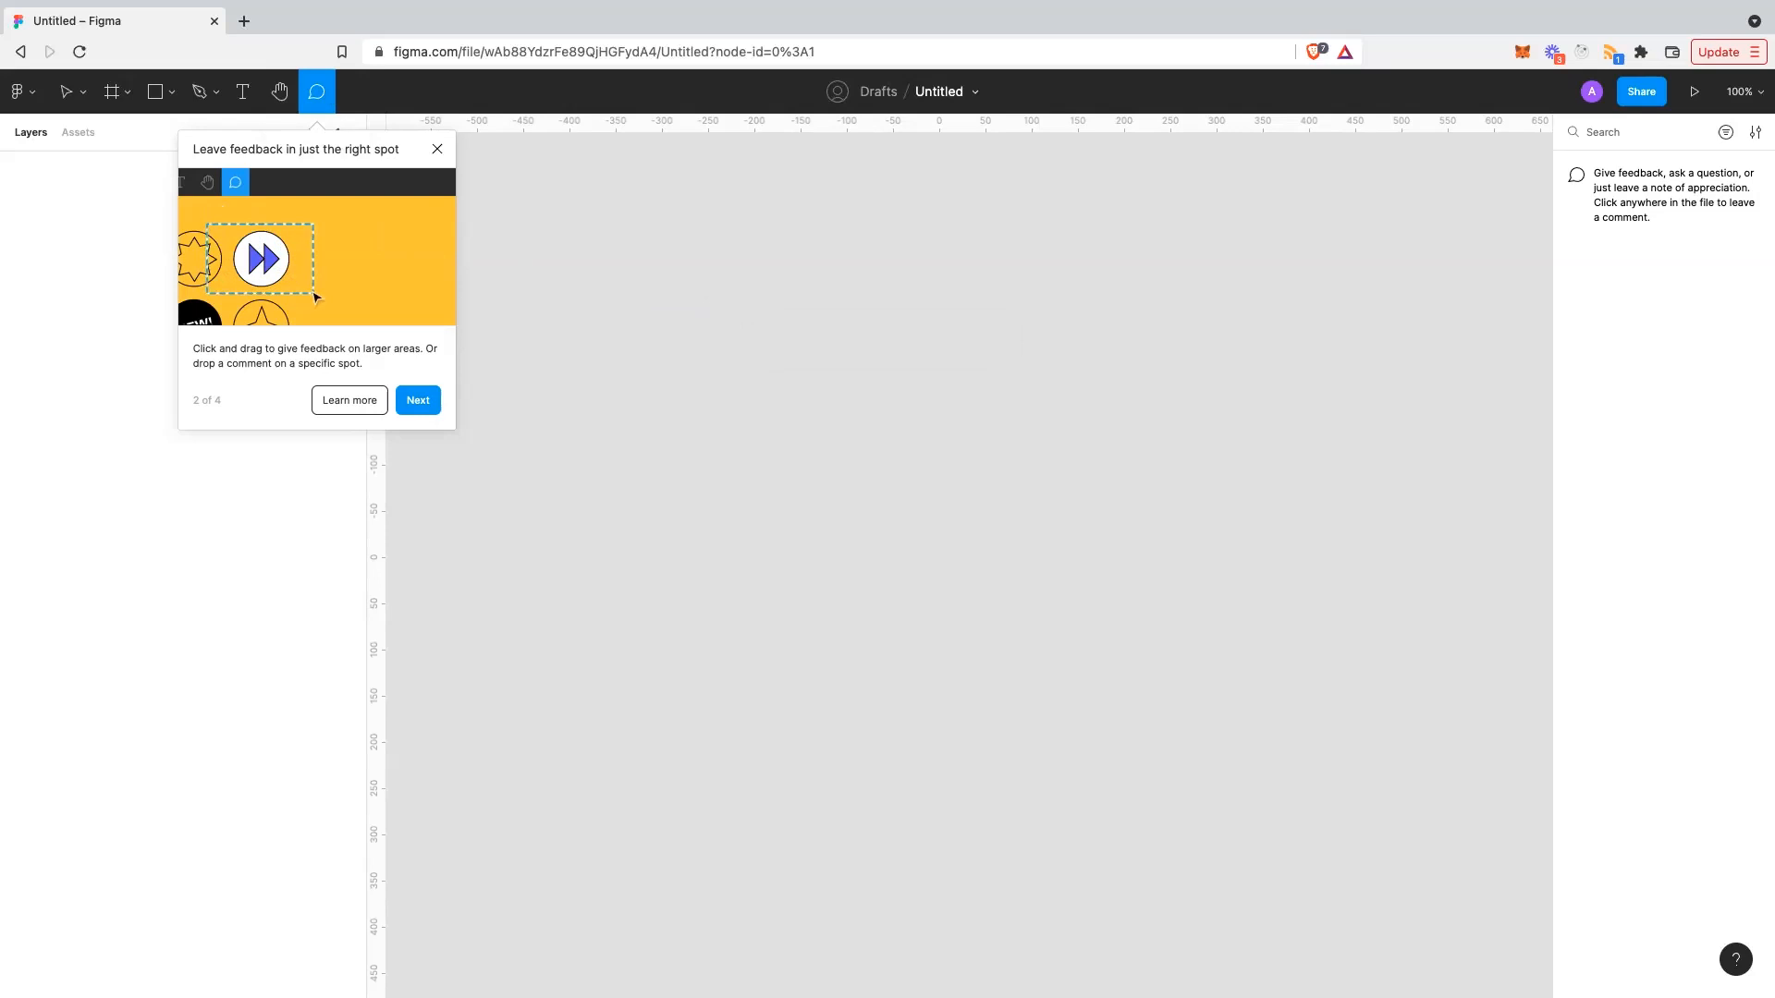
left_click(437, 150)
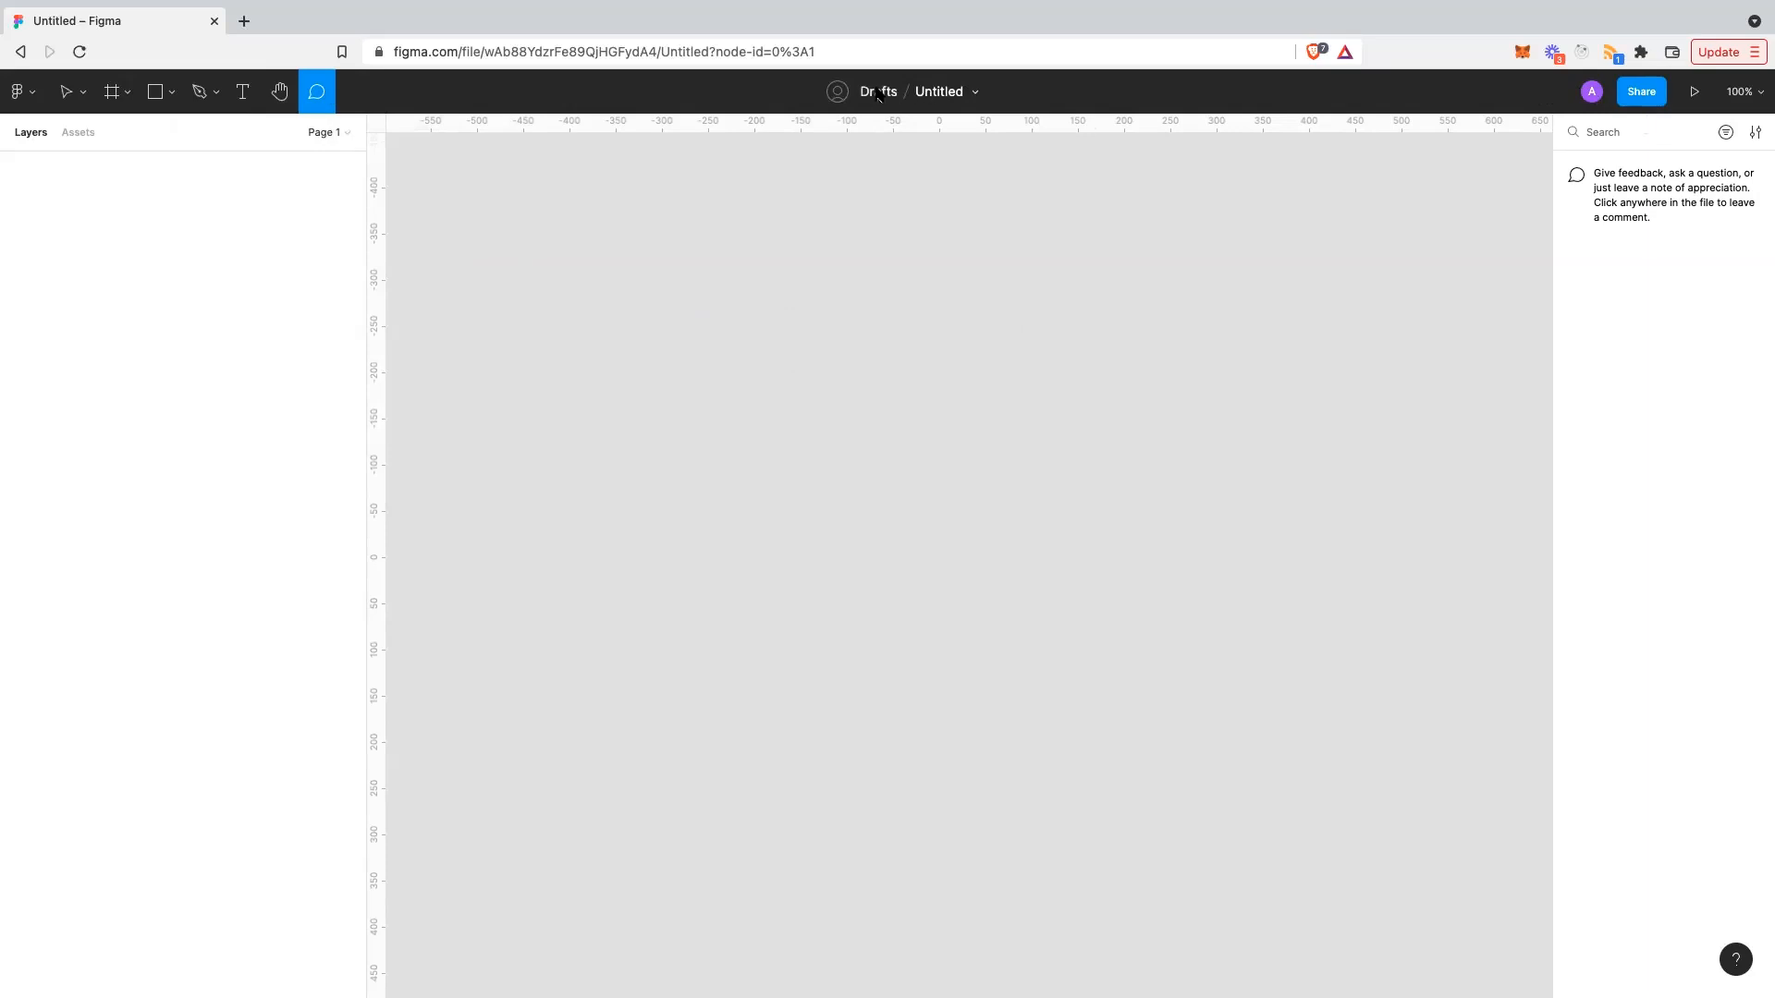
- Rename the file to 'Figma_Basics', then glance at the Share dialog and close it
left_click(935, 94)
type("My First")
key("Return")
type("Figma_Basics")
key("Return")
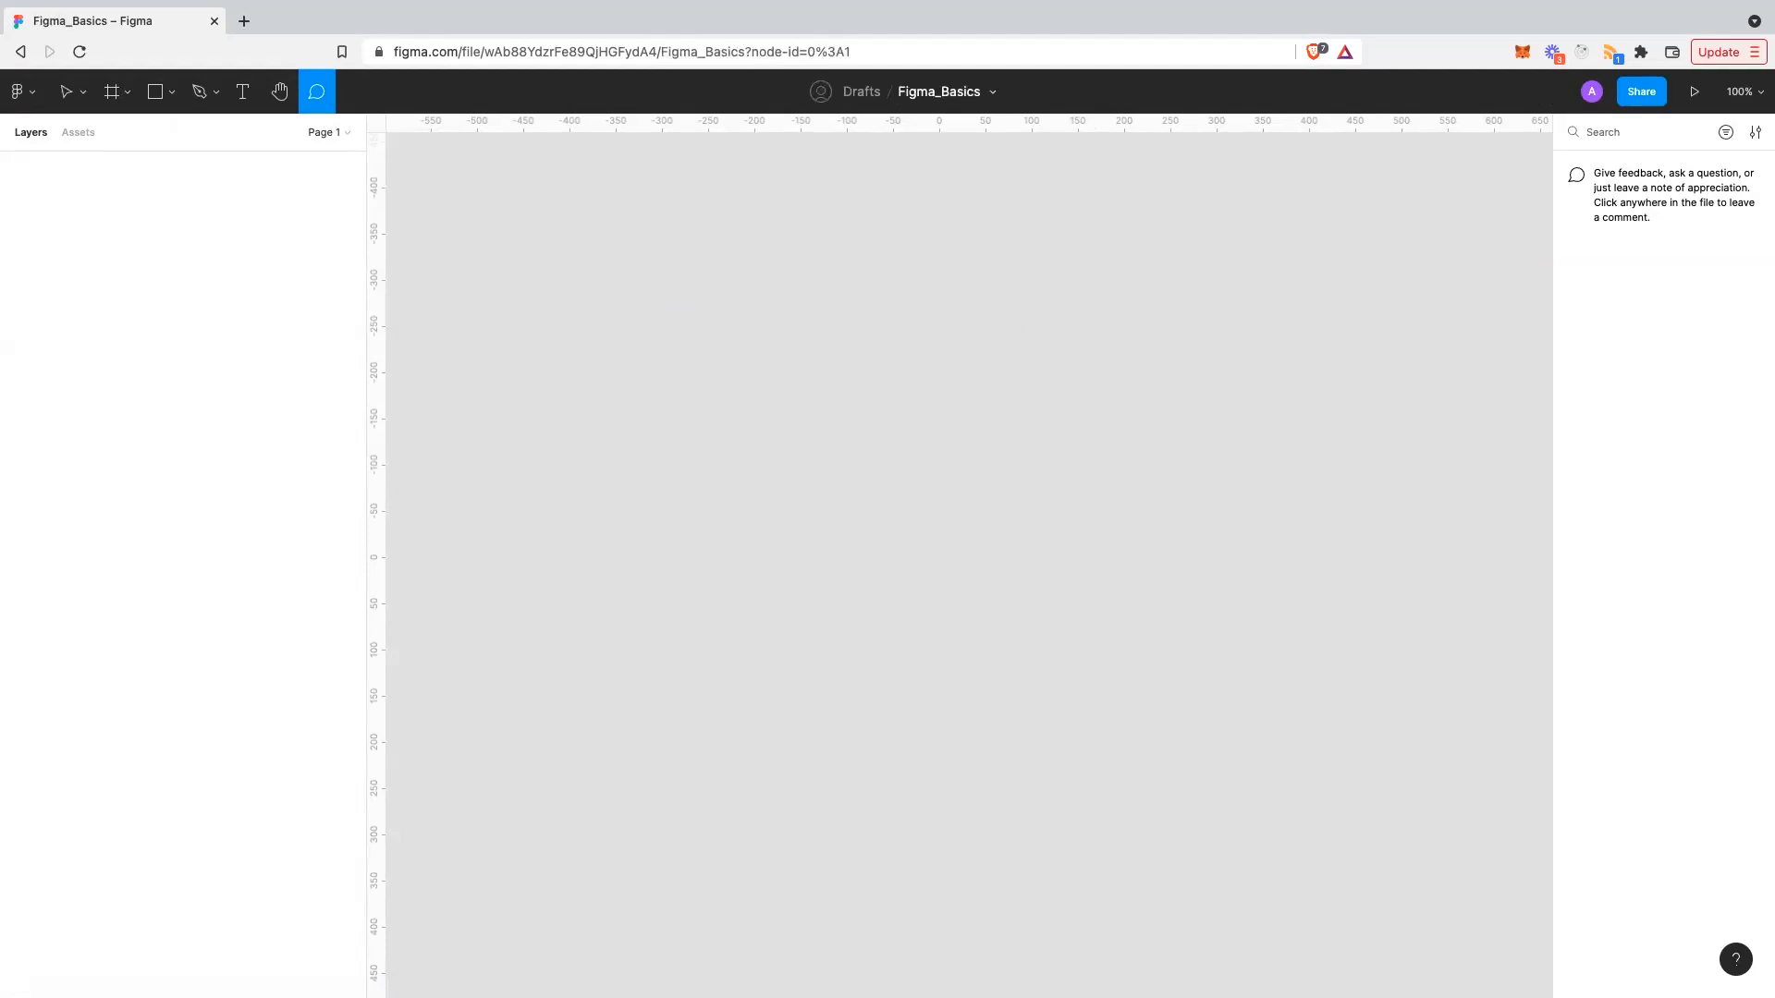
left_click(1642, 92)
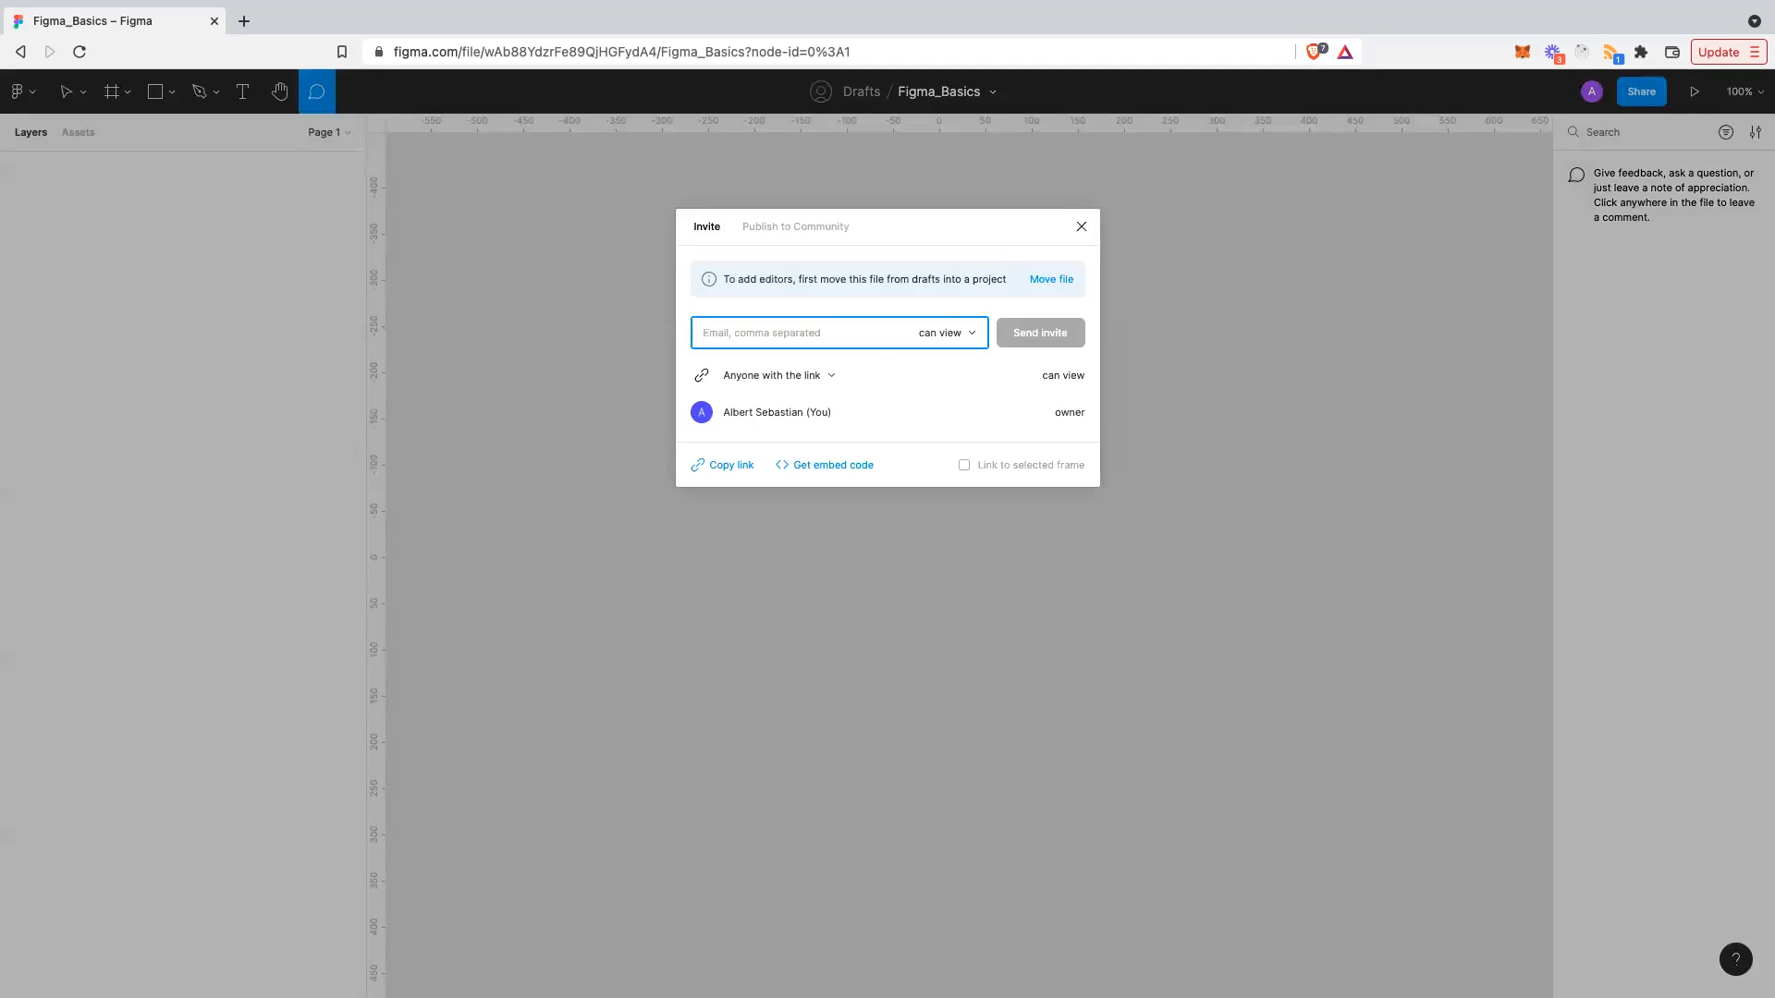
key("Escape")
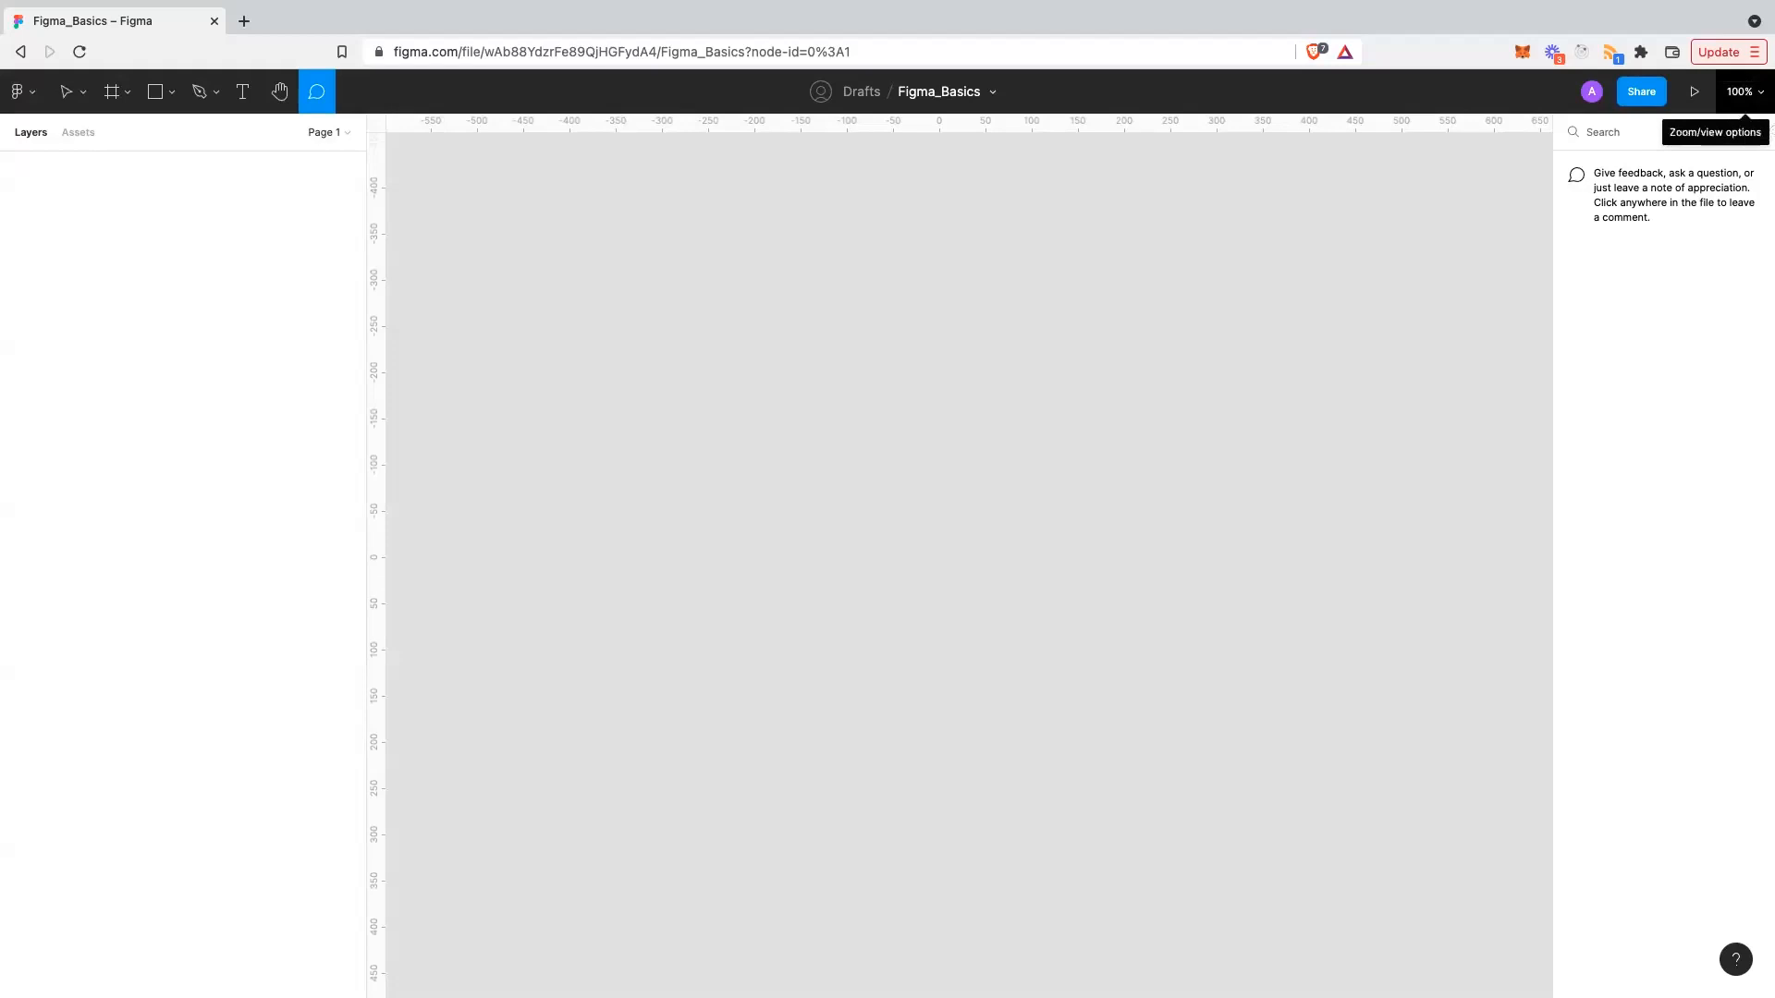
- Toggle the rulers off and back on from the zoom/view menu
left_click(1742, 92)
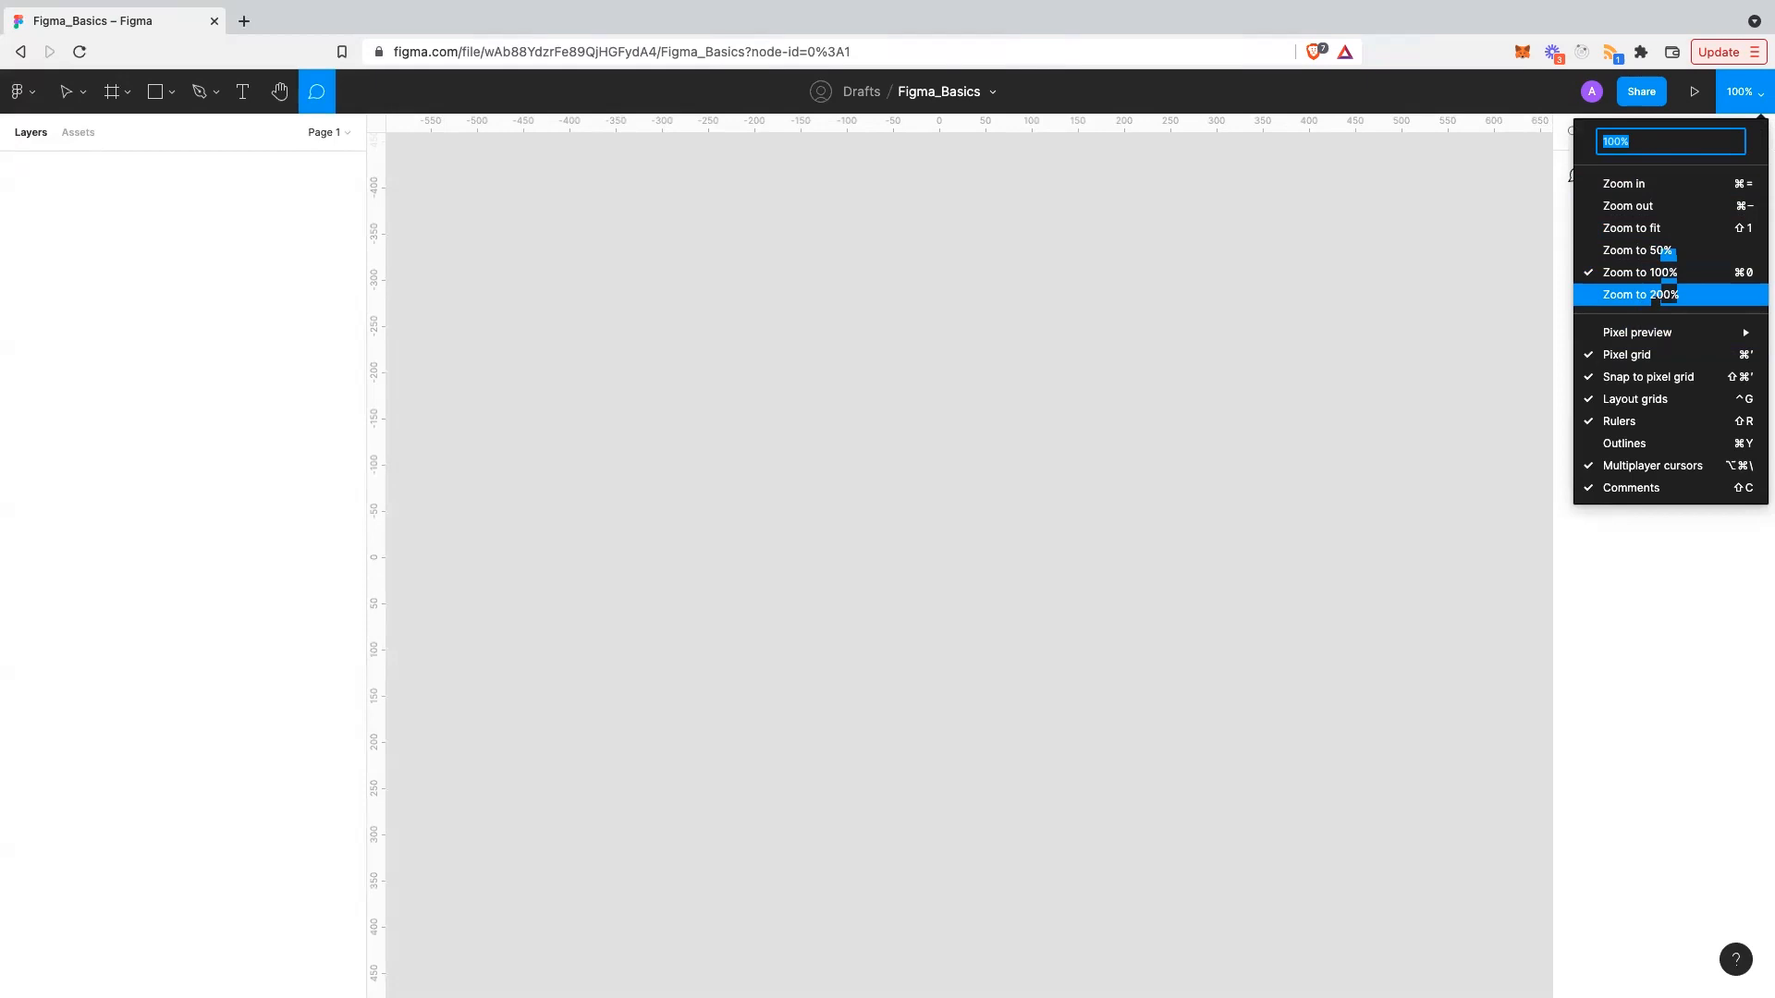
mouse_move(1655, 331)
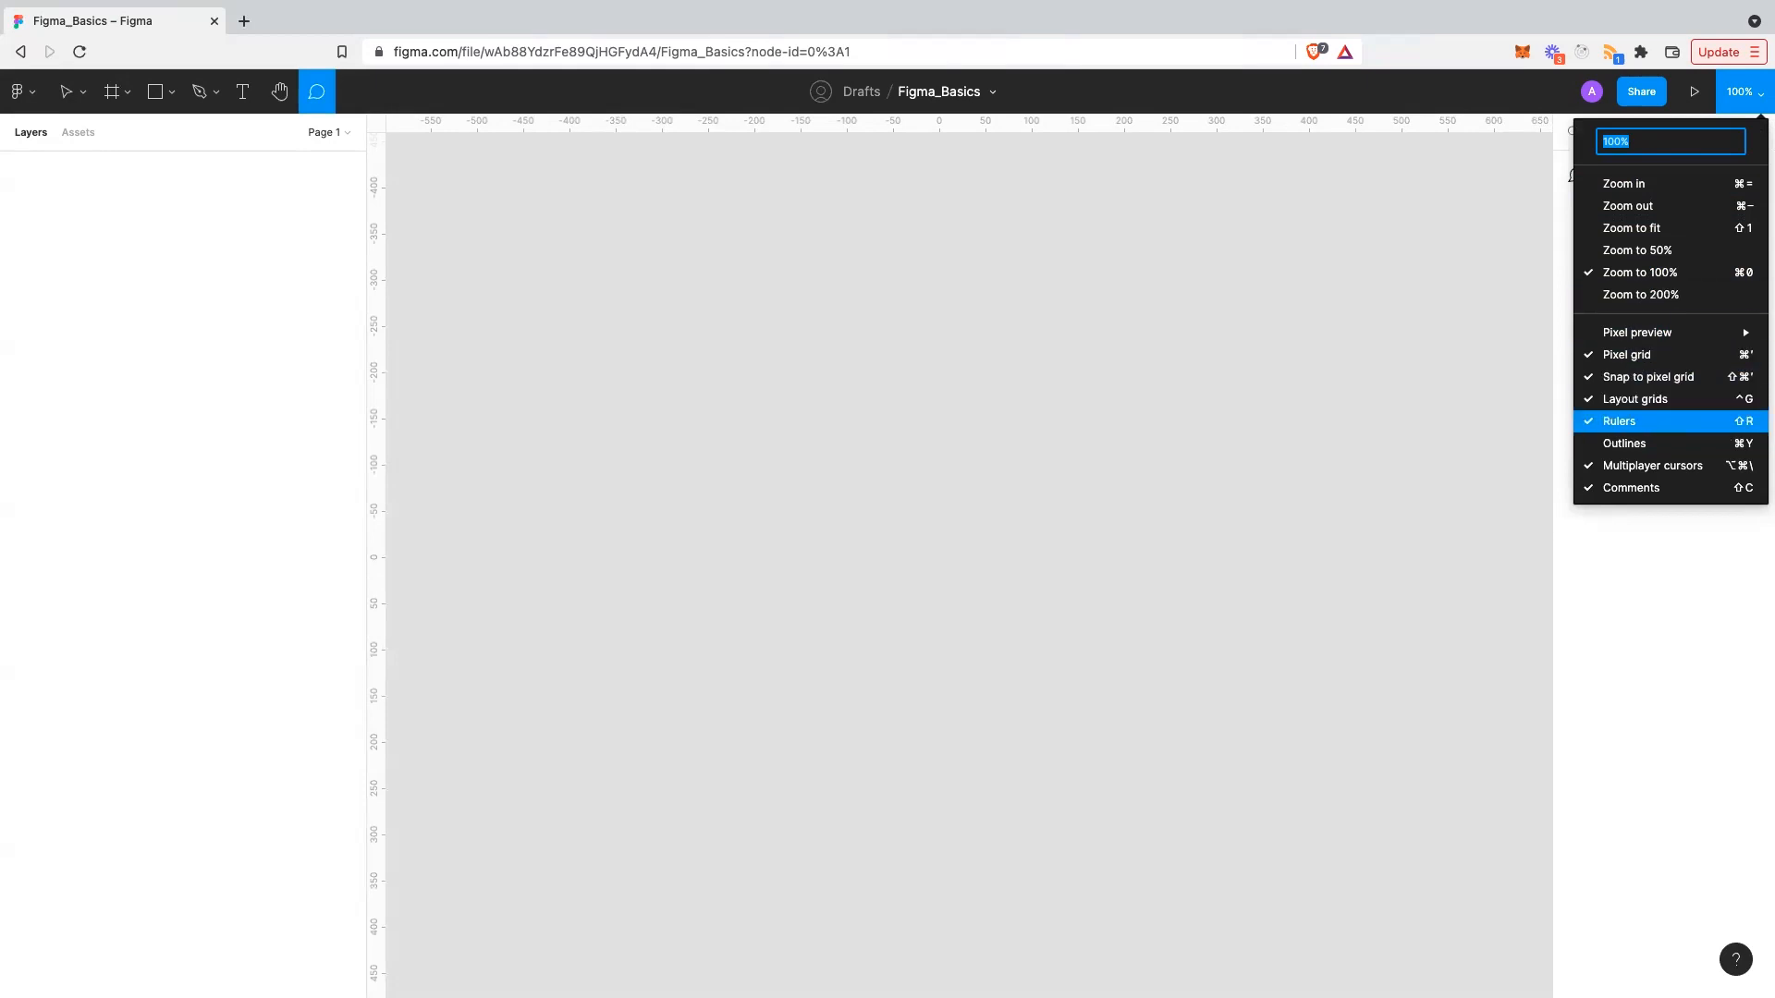
left_click(1636, 420)
left_click(1742, 92)
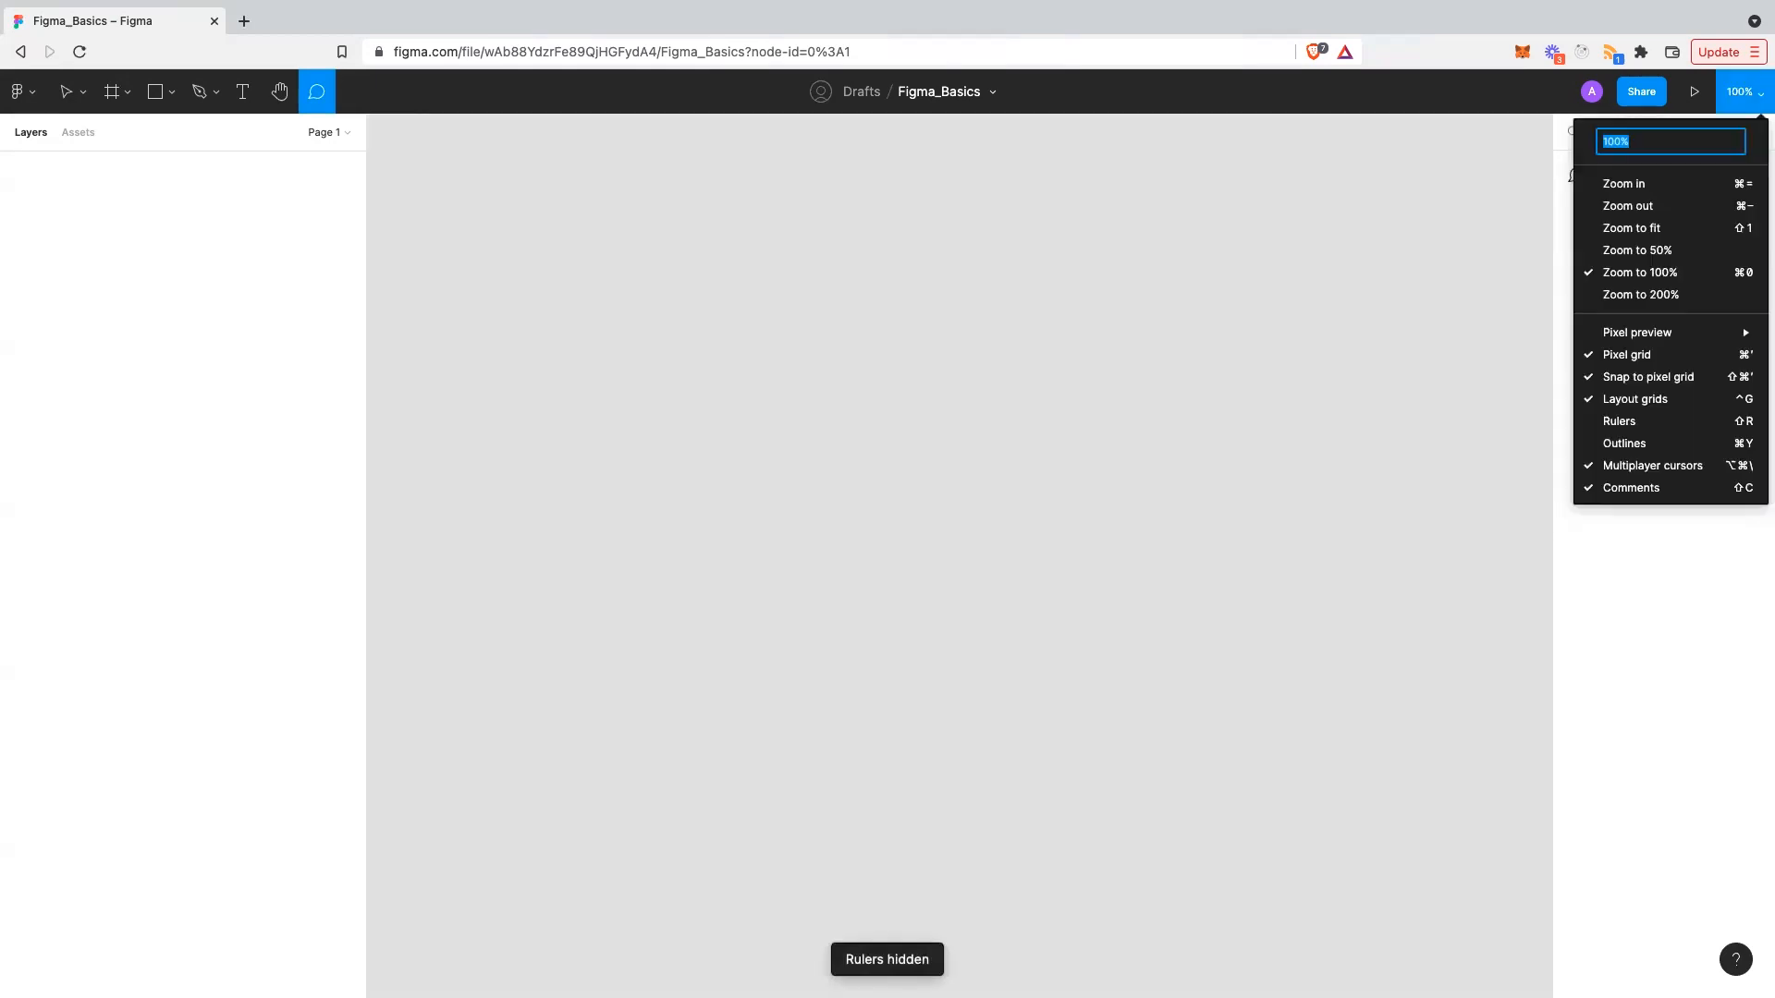
left_click(1636, 421)
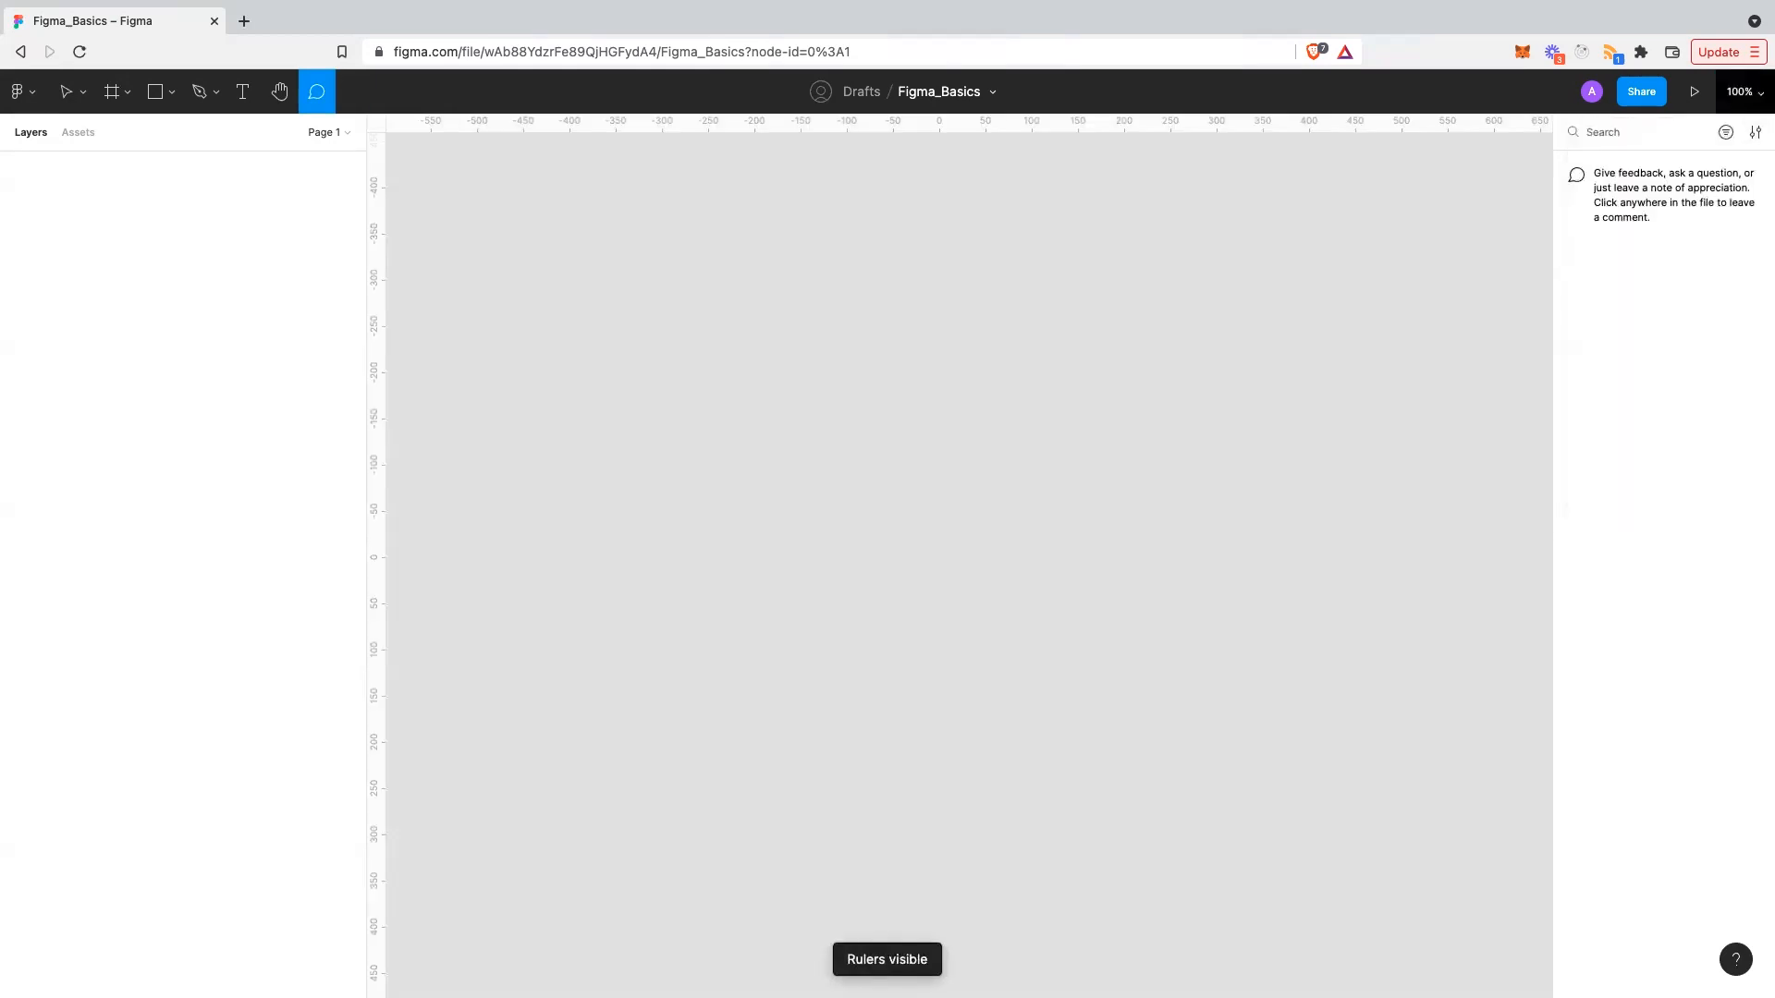
- Enable Outlines view, discard a stray comment and return to the Move tool (V)
left_click(1742, 91)
left_click(1636, 442)
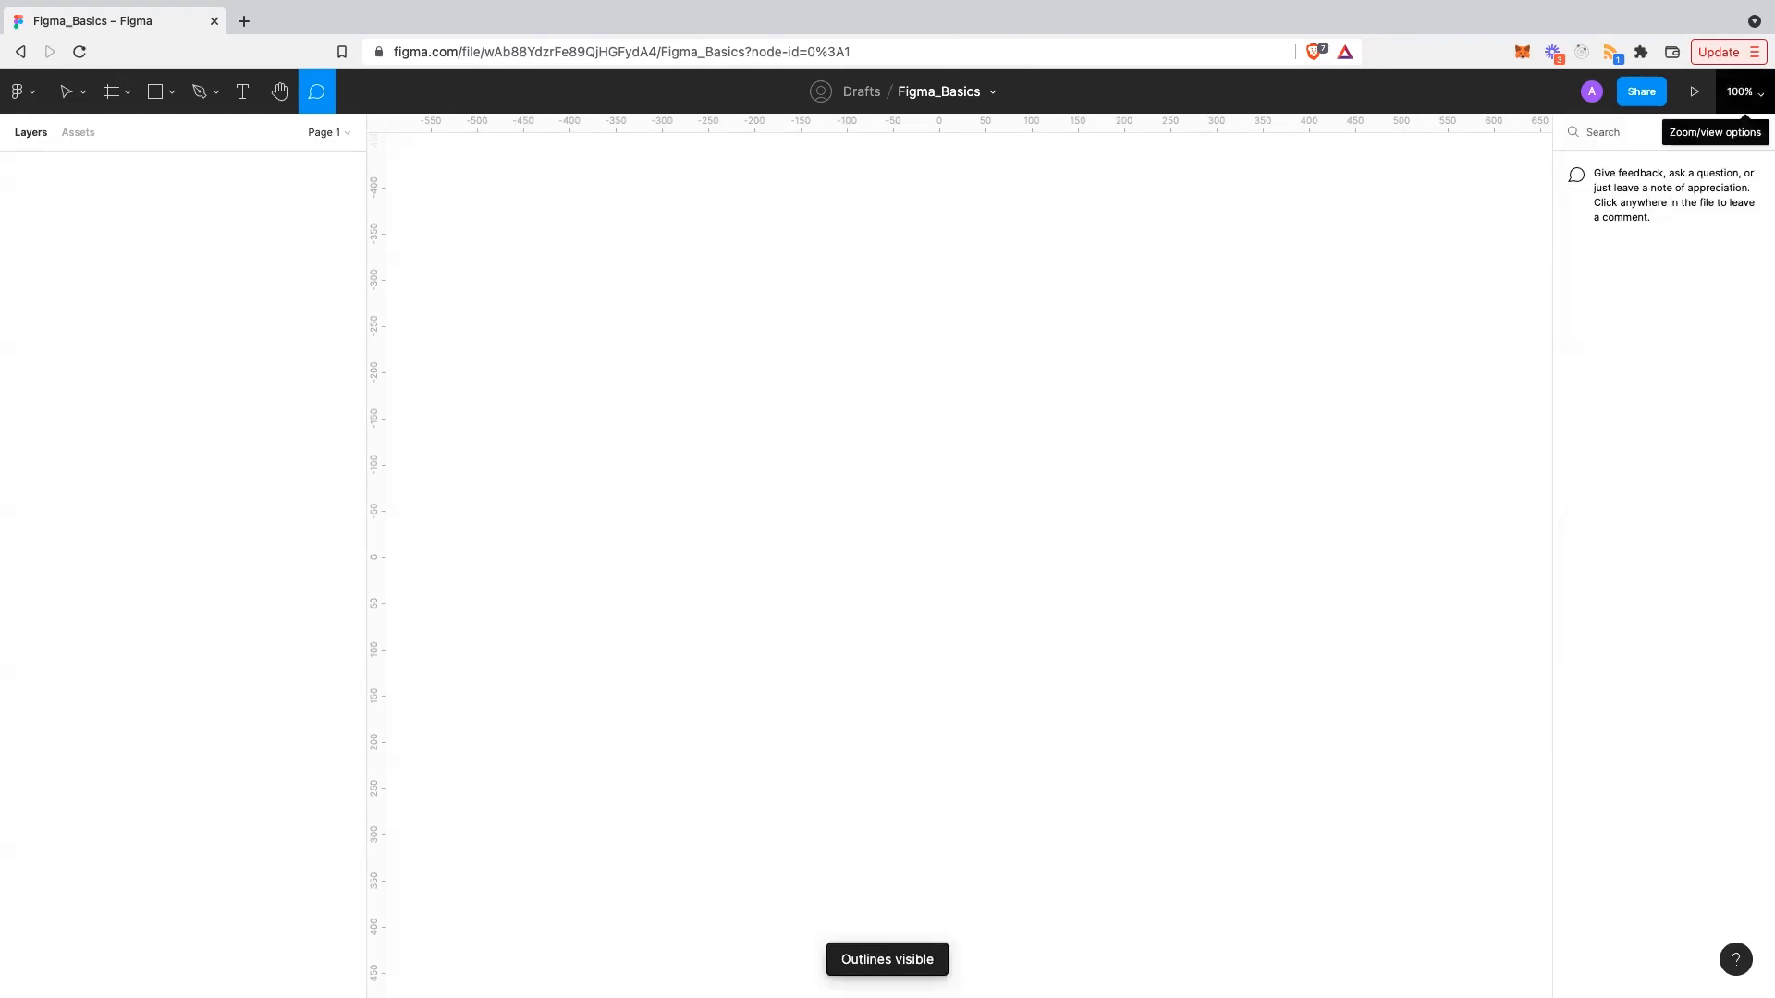
left_click(1741, 91)
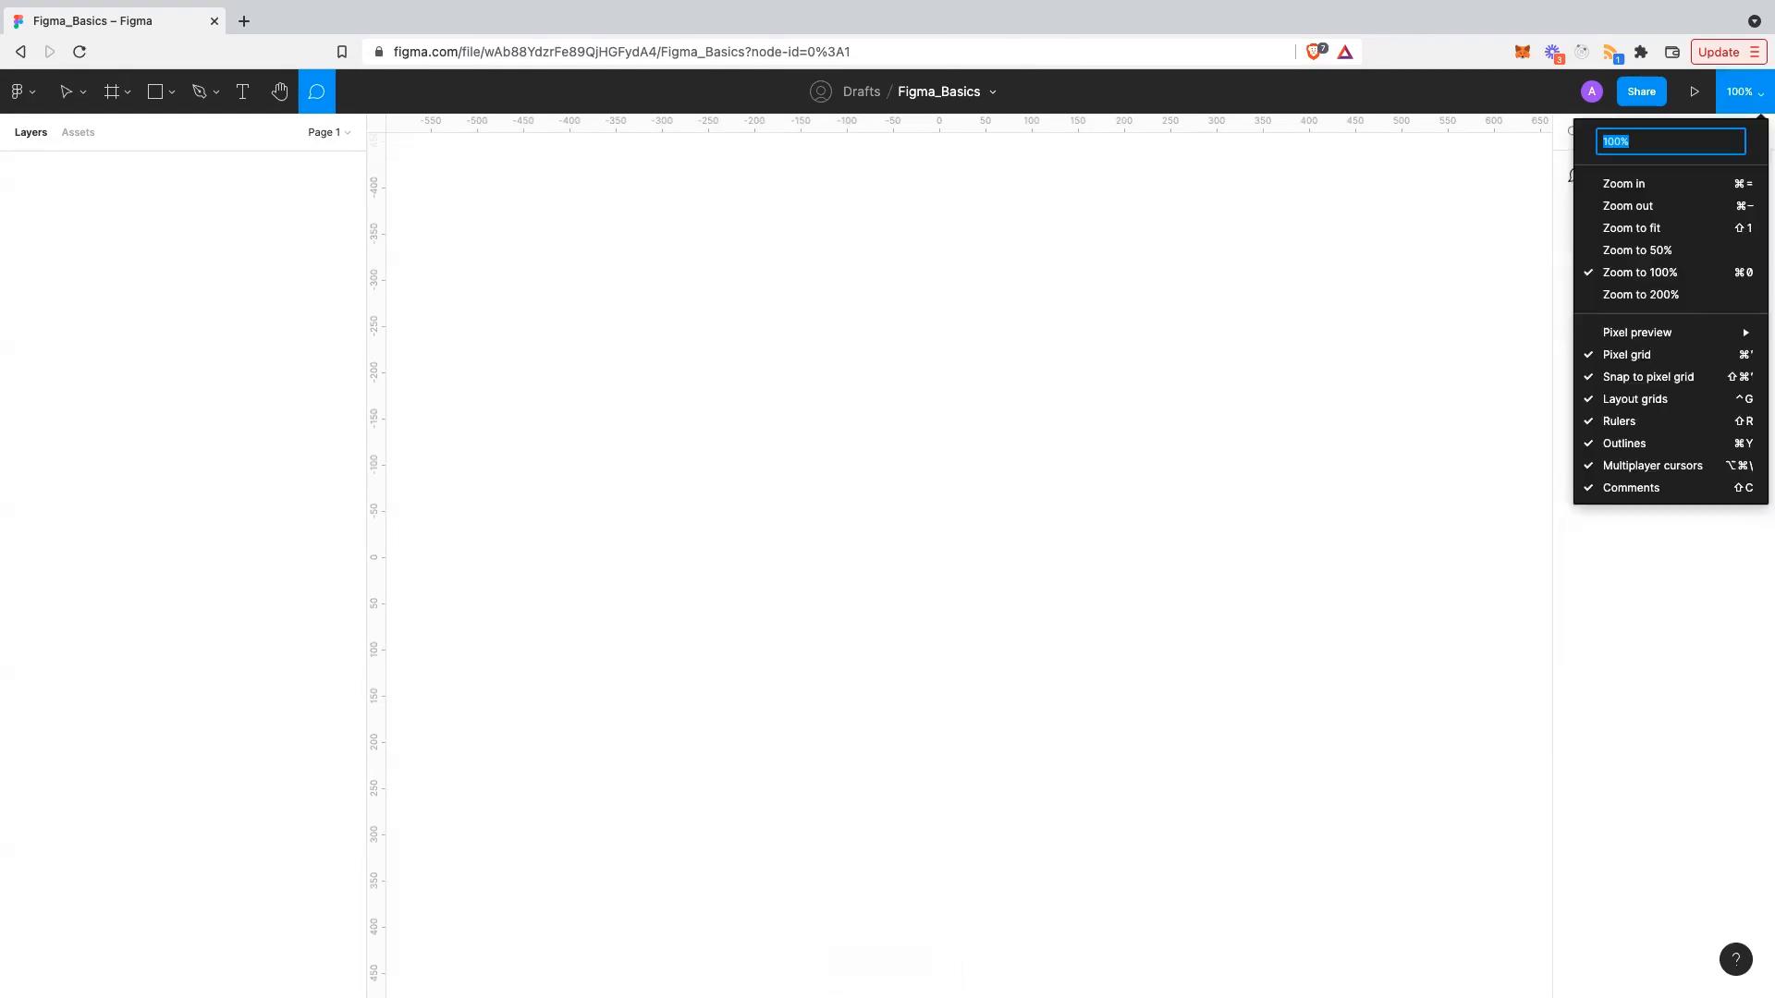
left_click(1741, 91)
left_click(372, 354)
key("Escape")
key("v")
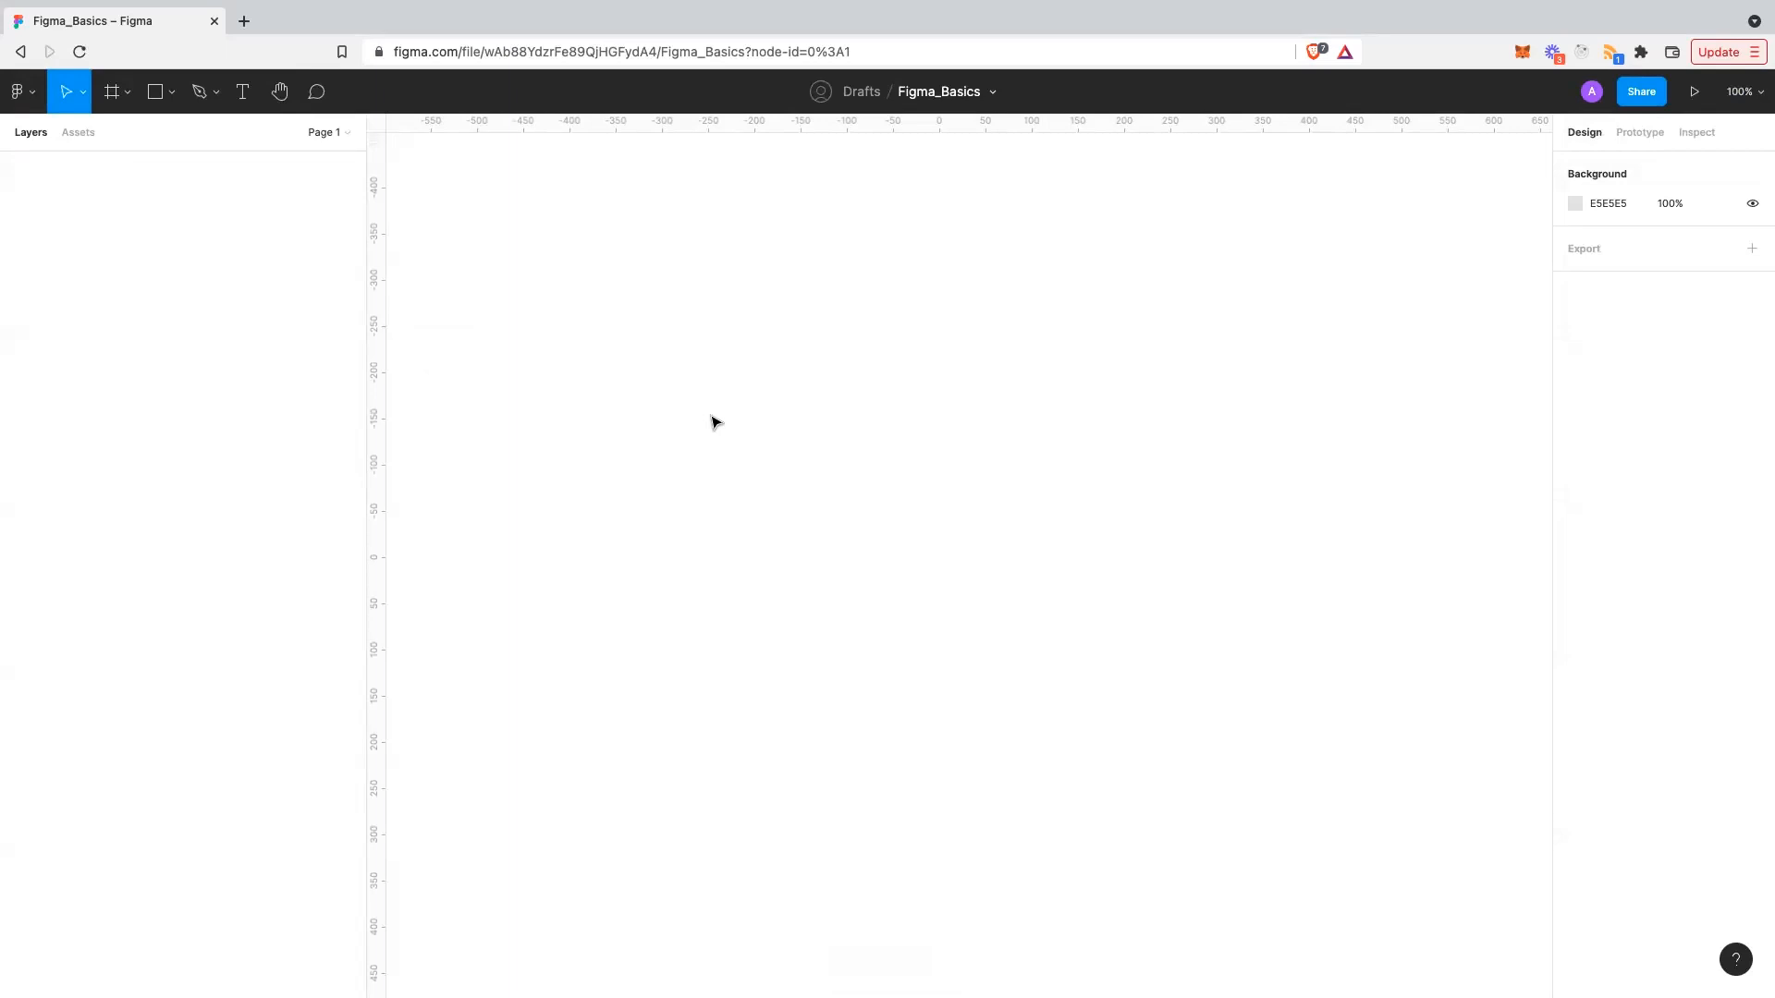
- Check the E5E5E5 background colour without changing it, and toggle the Pages and Assets panels
scroll(591, 389, "left", 1)
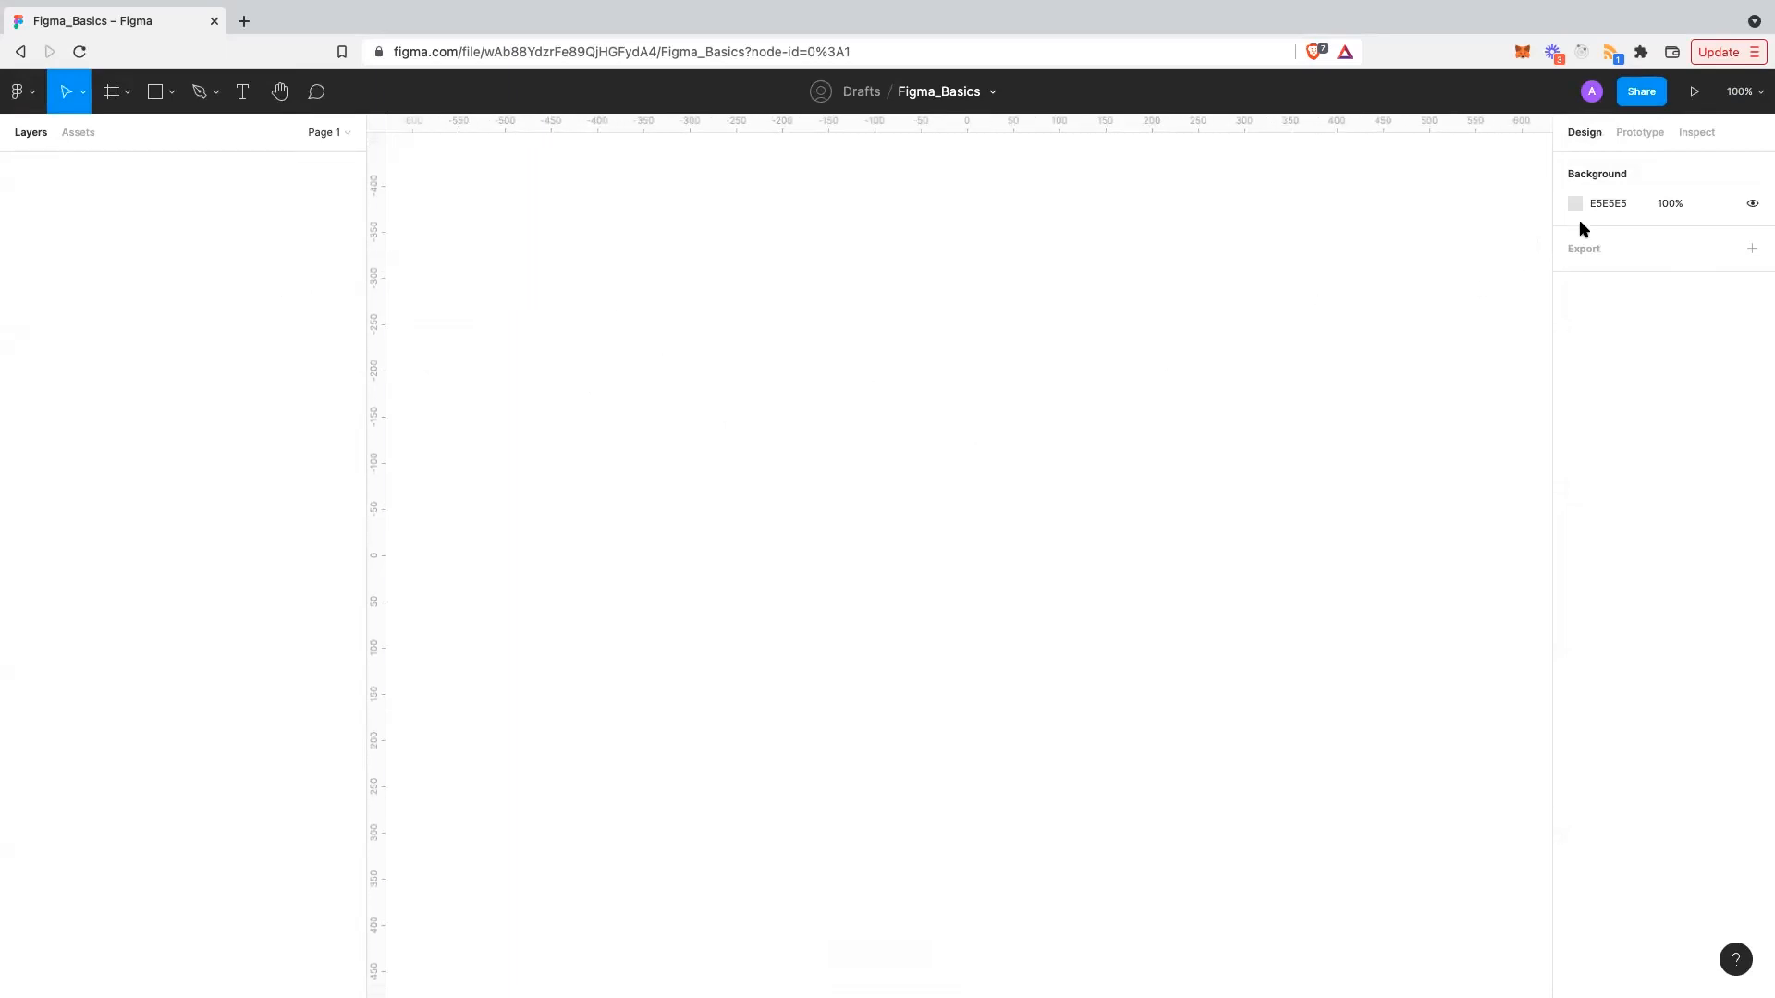
left_click(1605, 203)
key("Escape")
left_click(341, 132)
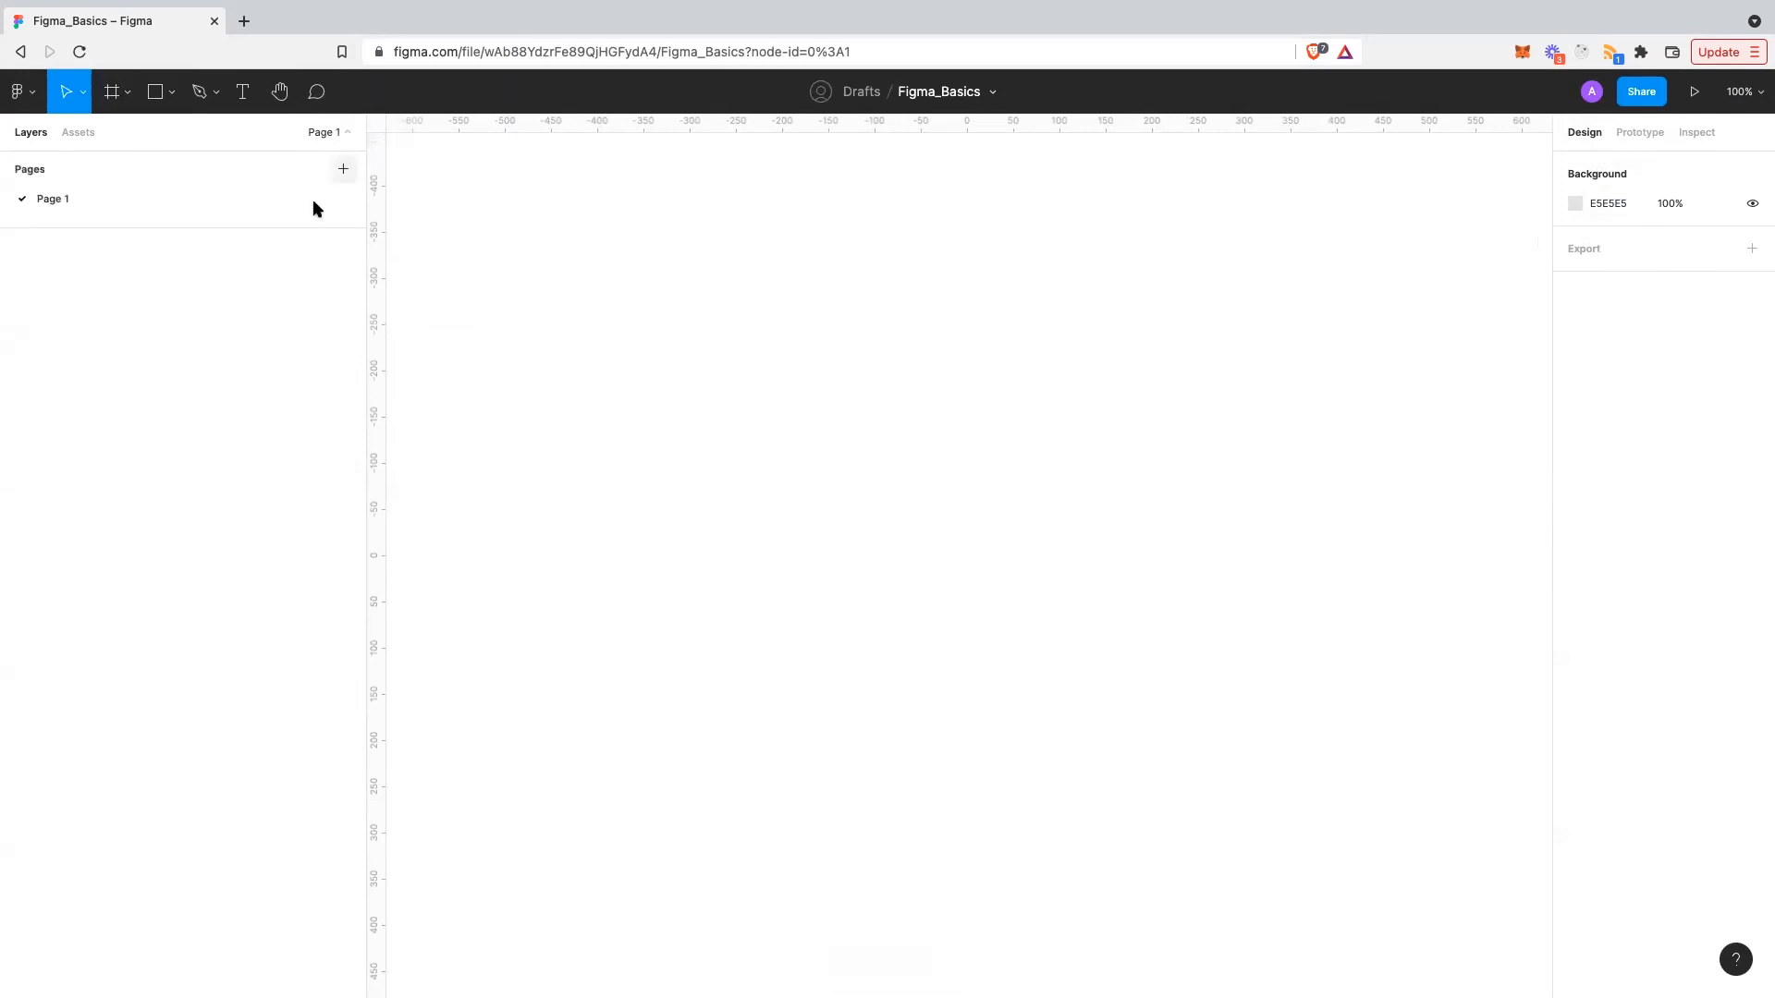
left_click(330, 134)
left_click(330, 135)
left_click(77, 131)
left_click(34, 134)
- Choose the Frame tool from the frame/slice toolbar dropdown
scroll(729, 329, "down", 2)
scroll(737, 331, "right", 3)
scroll(737, 331, "up", 2)
scroll(646, 357, "left", 2)
scroll(646, 357, "up", 1)
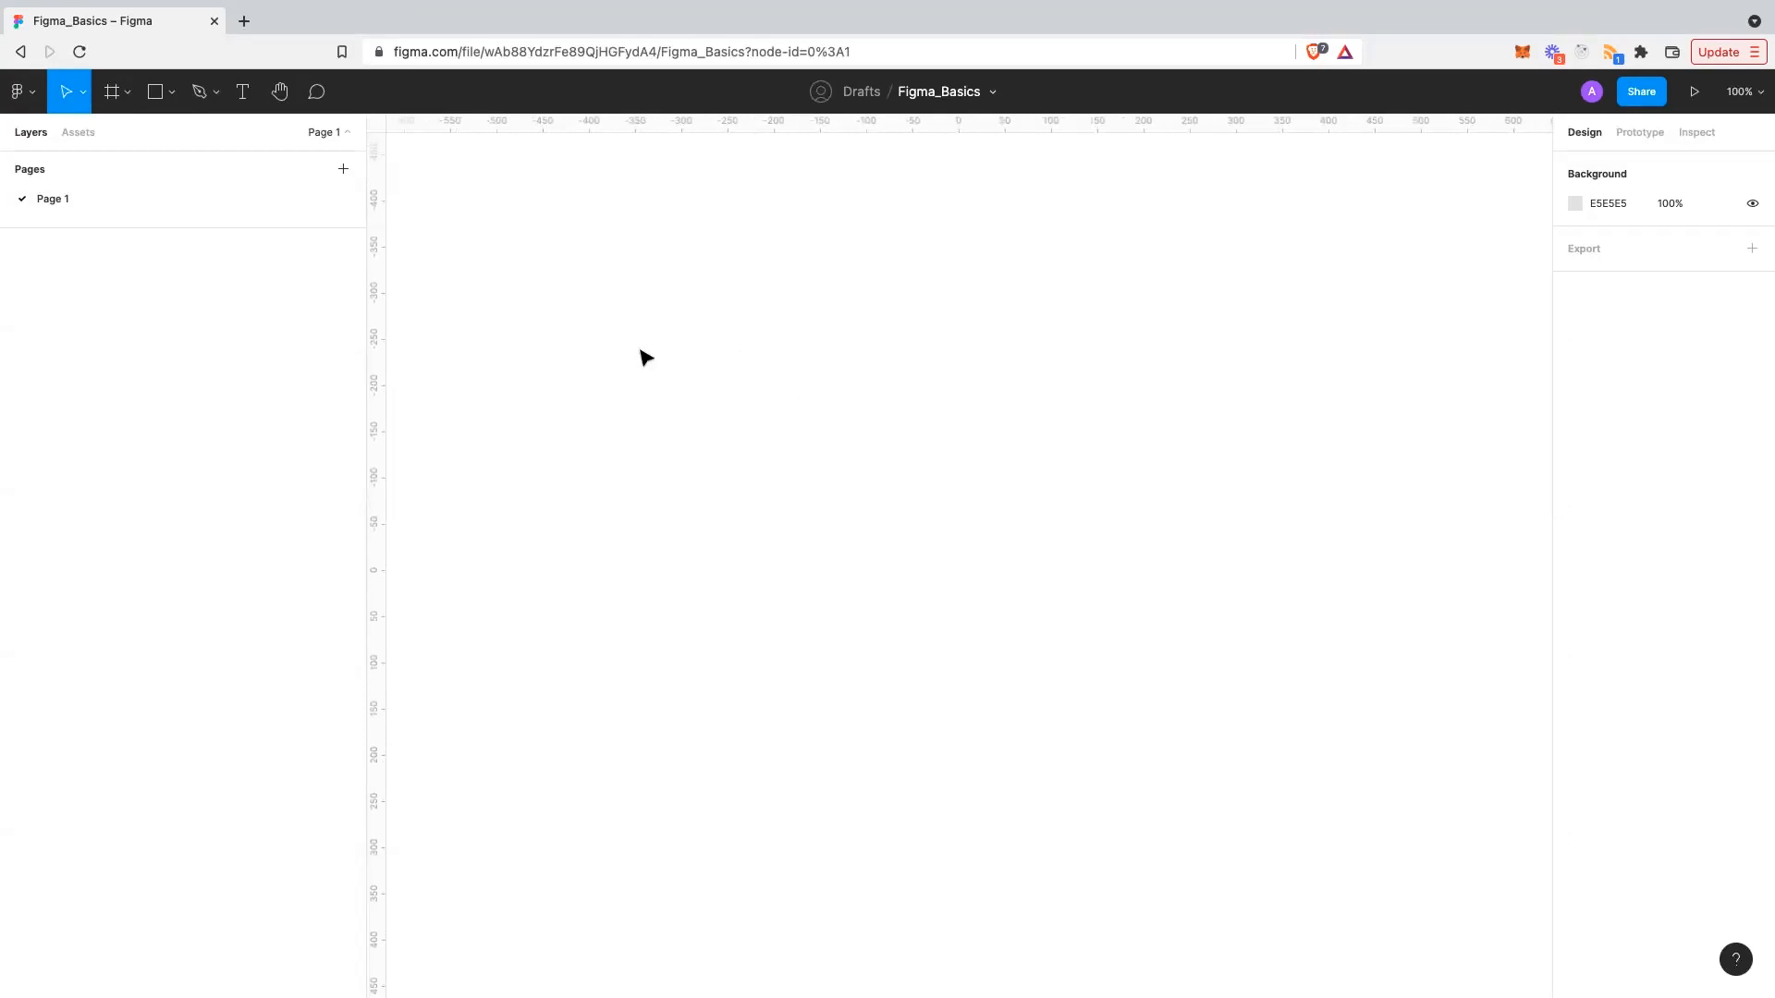
scroll(646, 358, "left", 1)
scroll(646, 358, "down", 1)
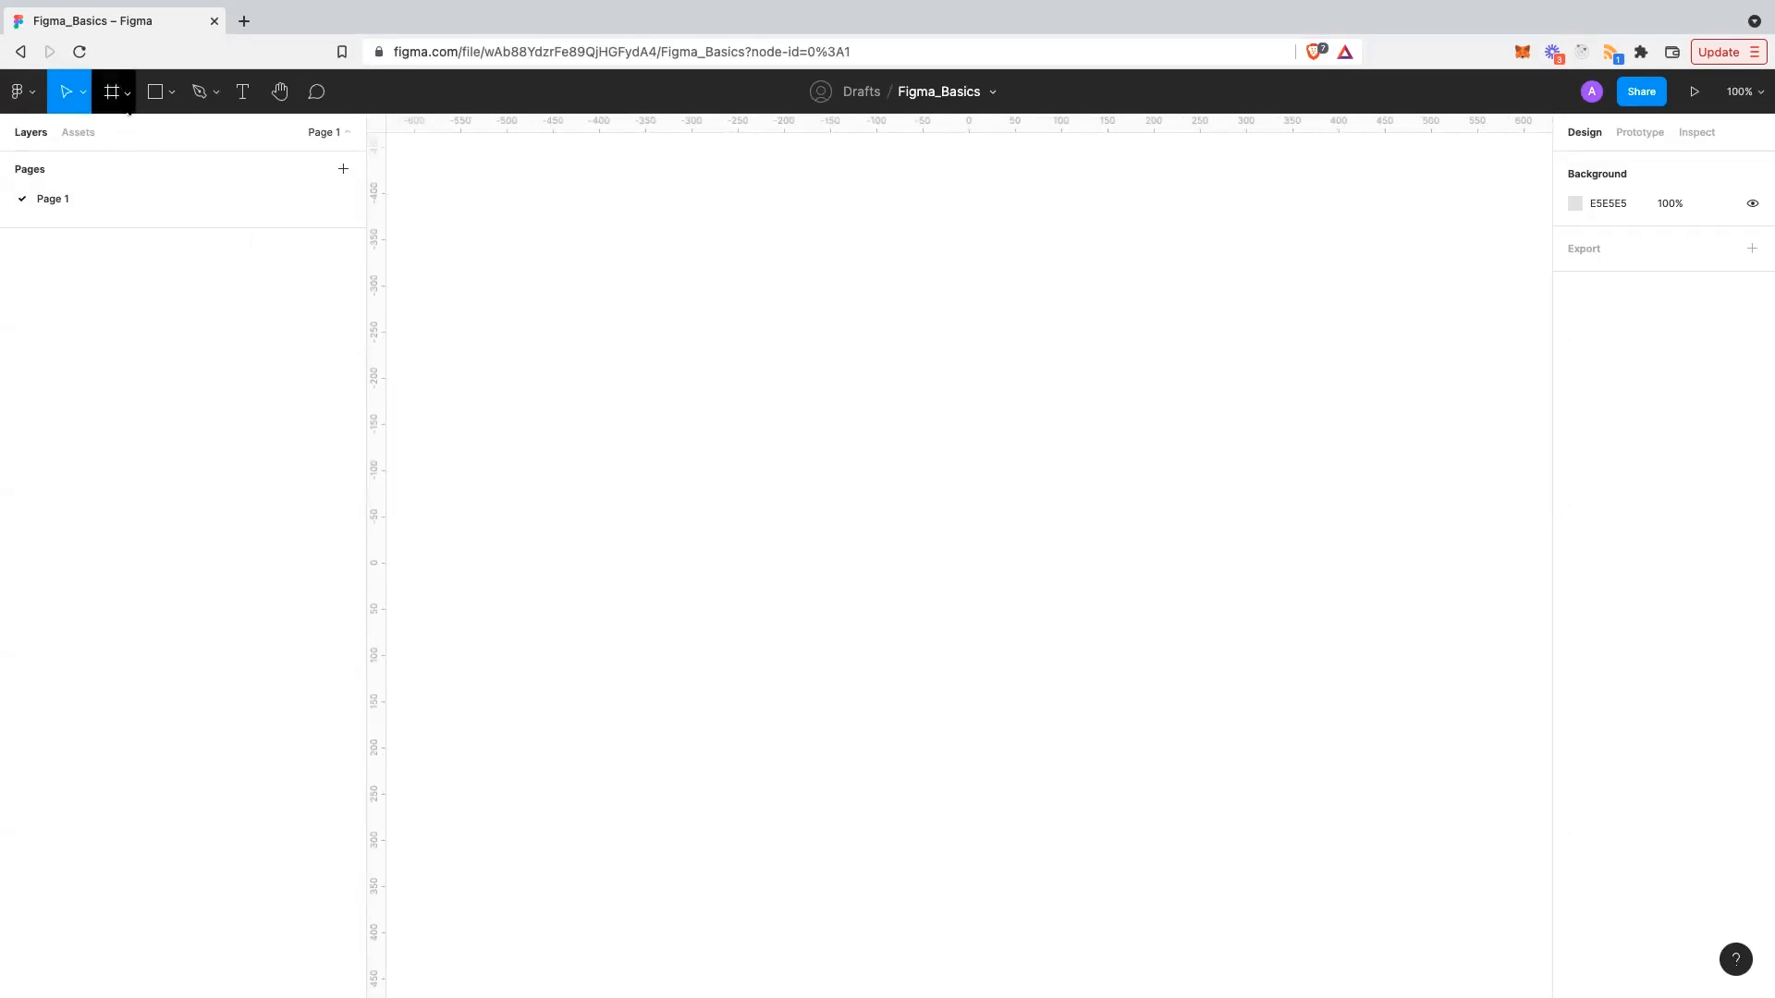
left_click(128, 91)
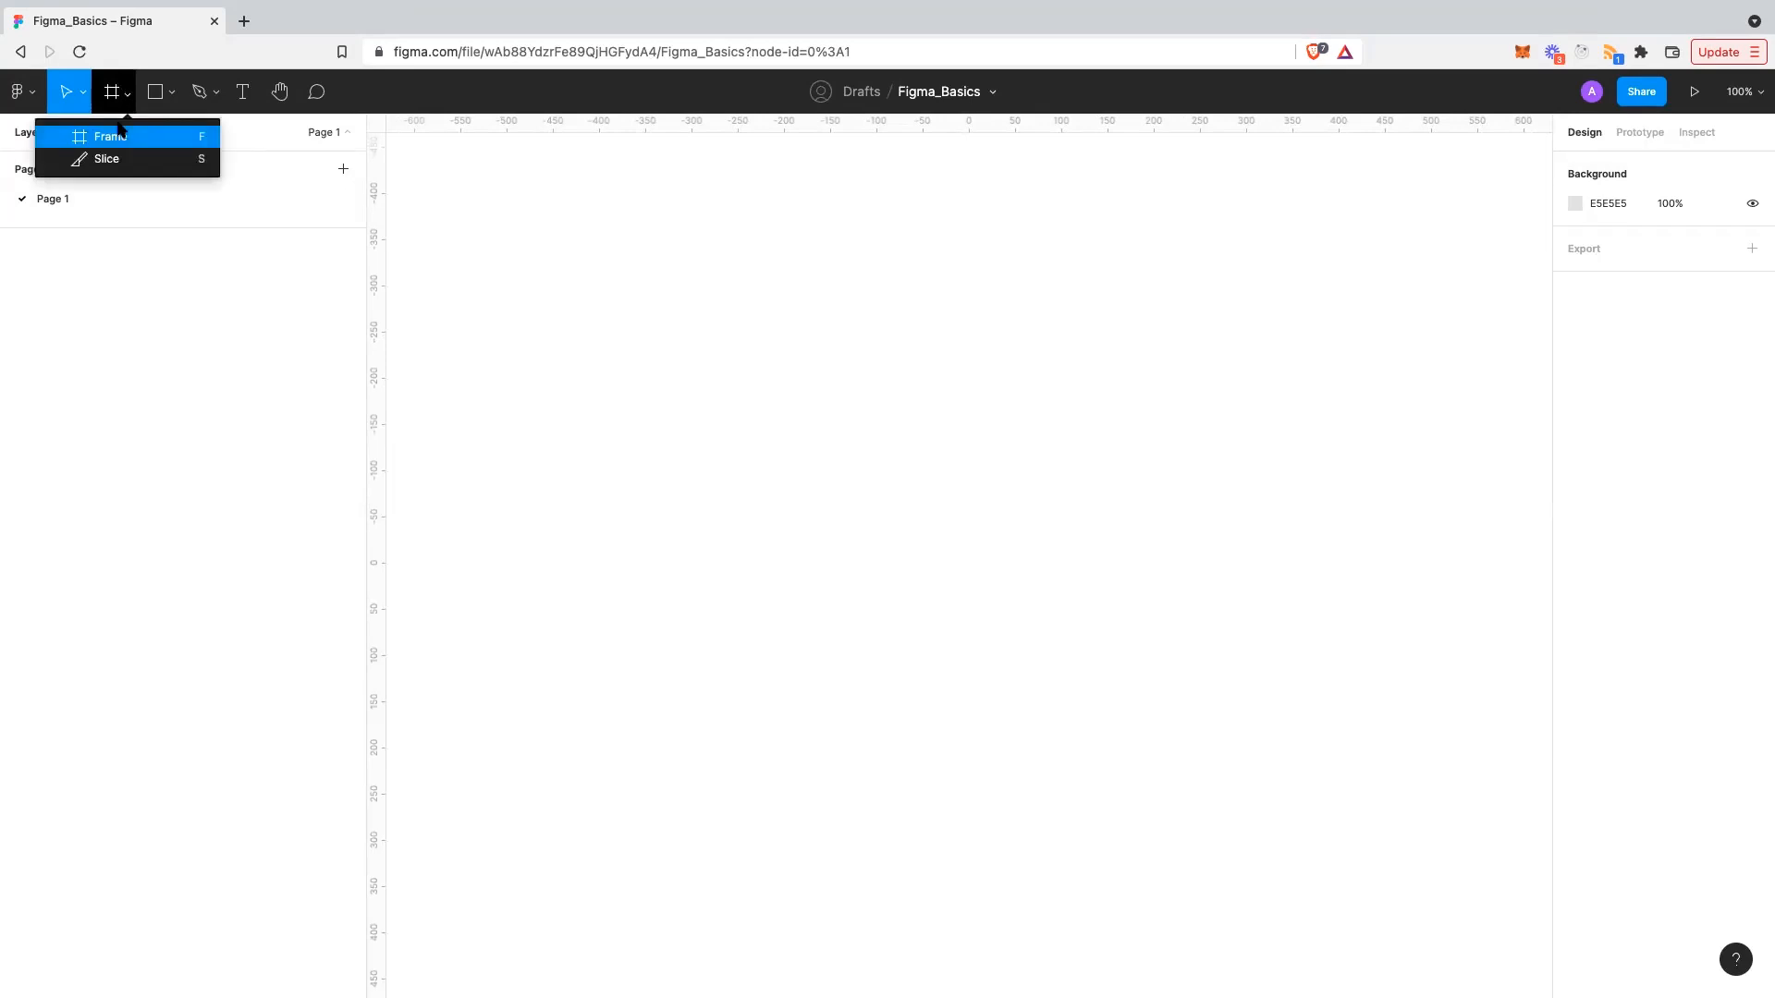
left_click(119, 134)
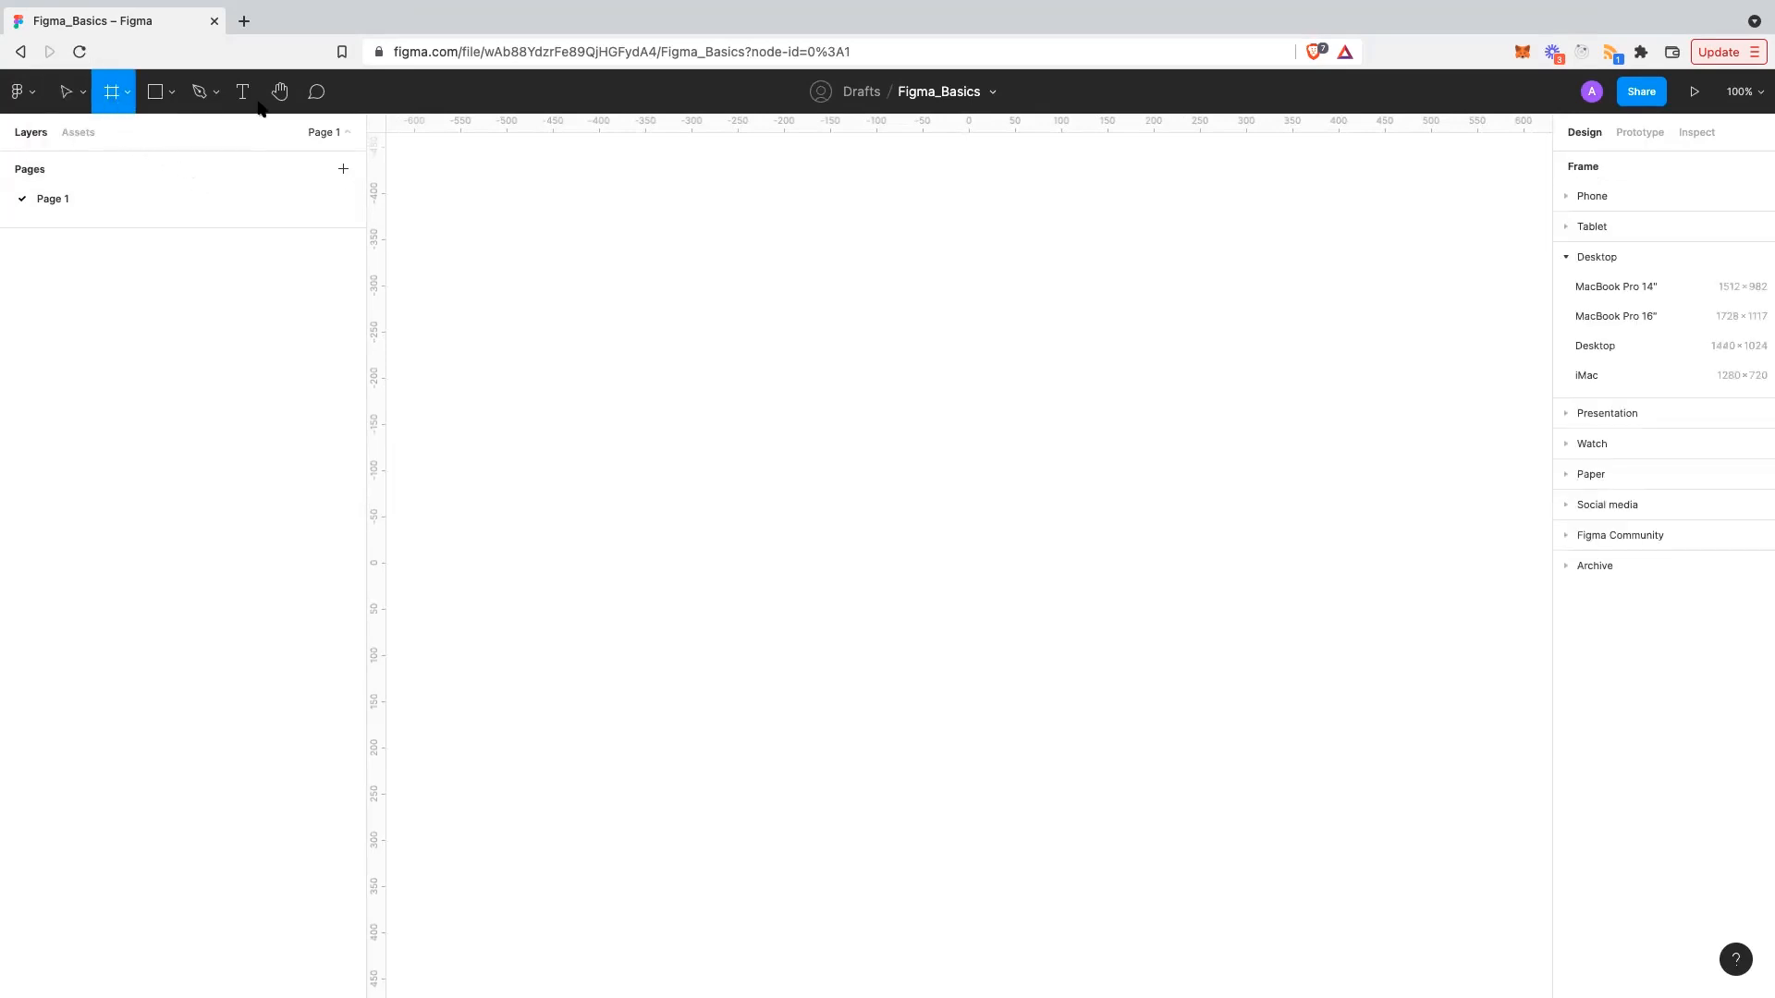
- Expand and collapse the Phone and Tablet frame presets to browse their sizes
left_click(1596, 197)
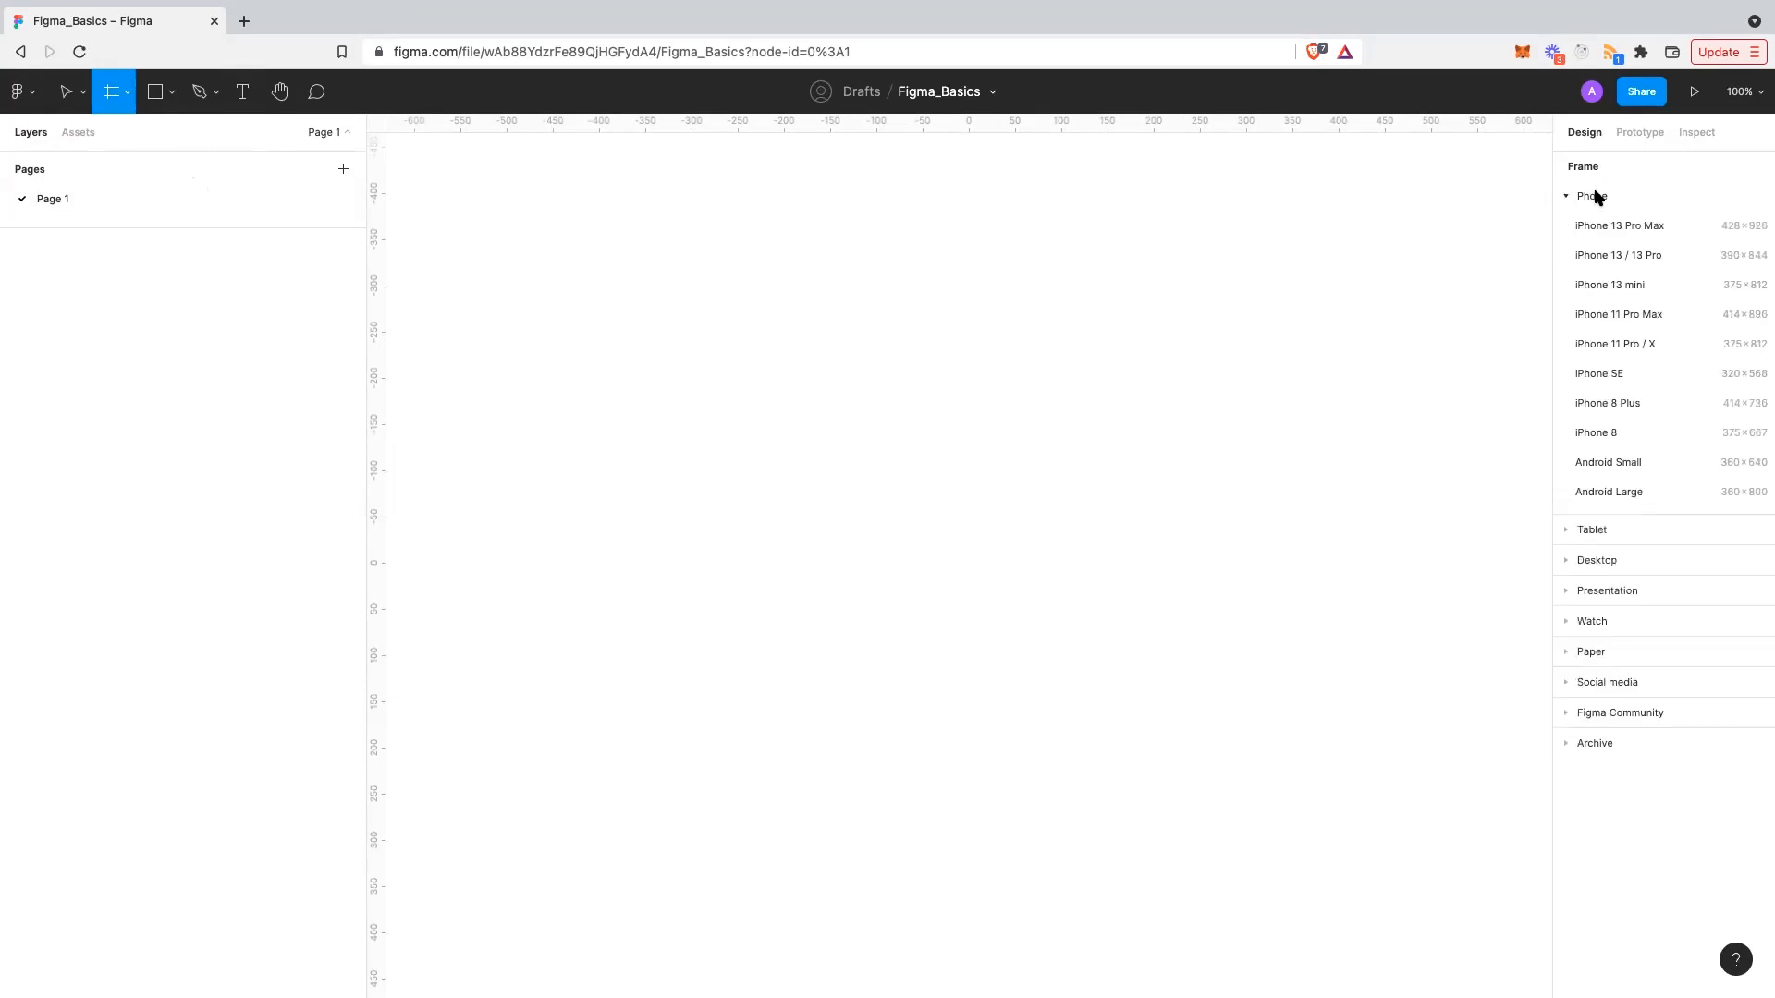
left_click(1596, 197)
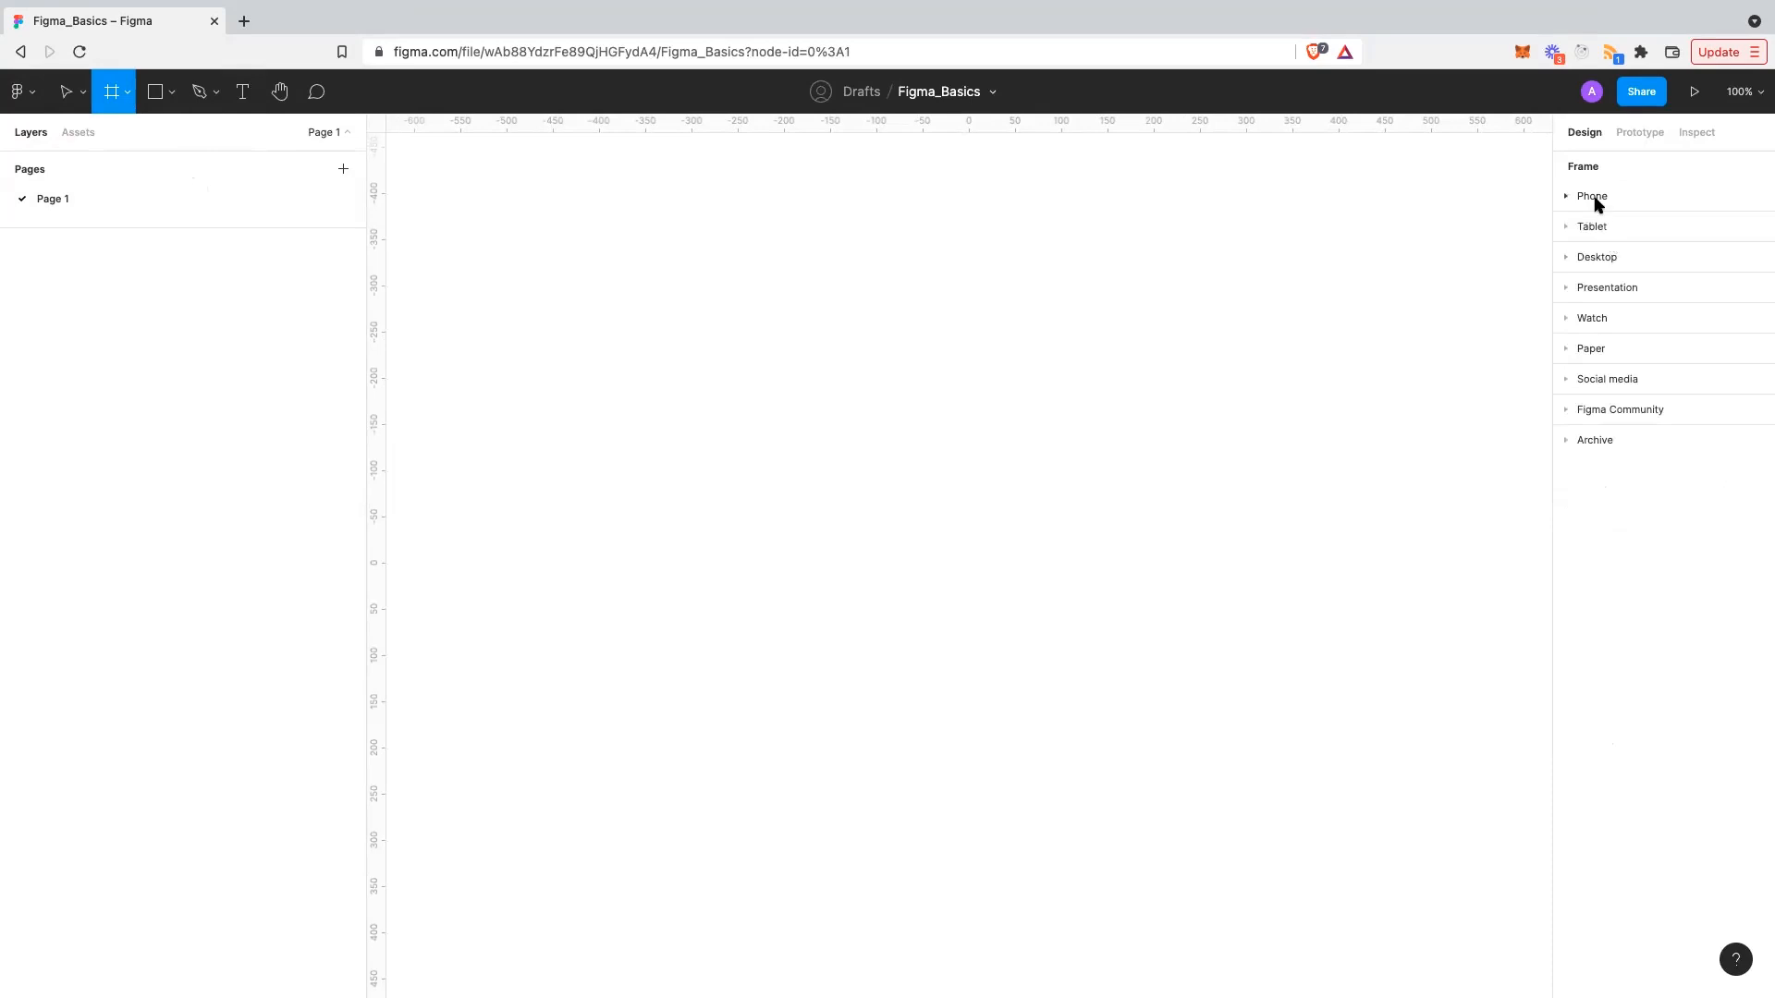
left_click(1596, 197)
left_click(1597, 197)
left_click(1597, 227)
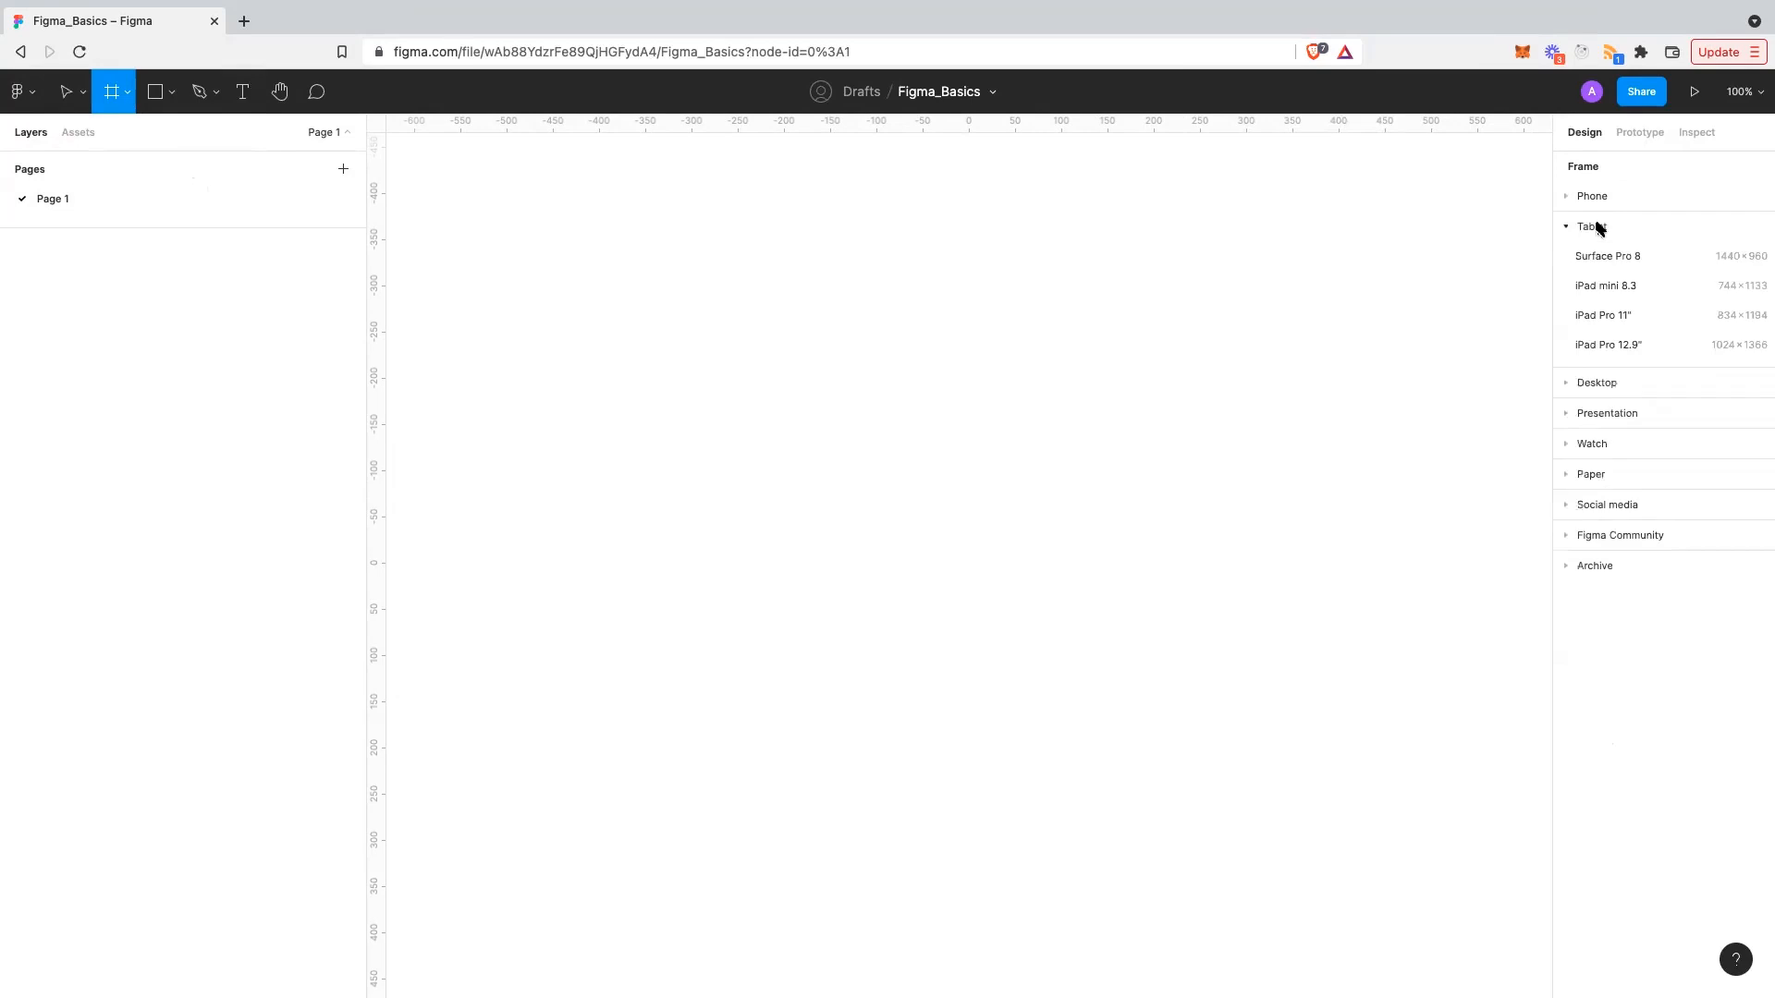
left_click(1598, 228)
- Browse the remaining preset groups, then add a 1728×1117 MacBook Pro 16" frame from Desktop
left_click(1604, 254)
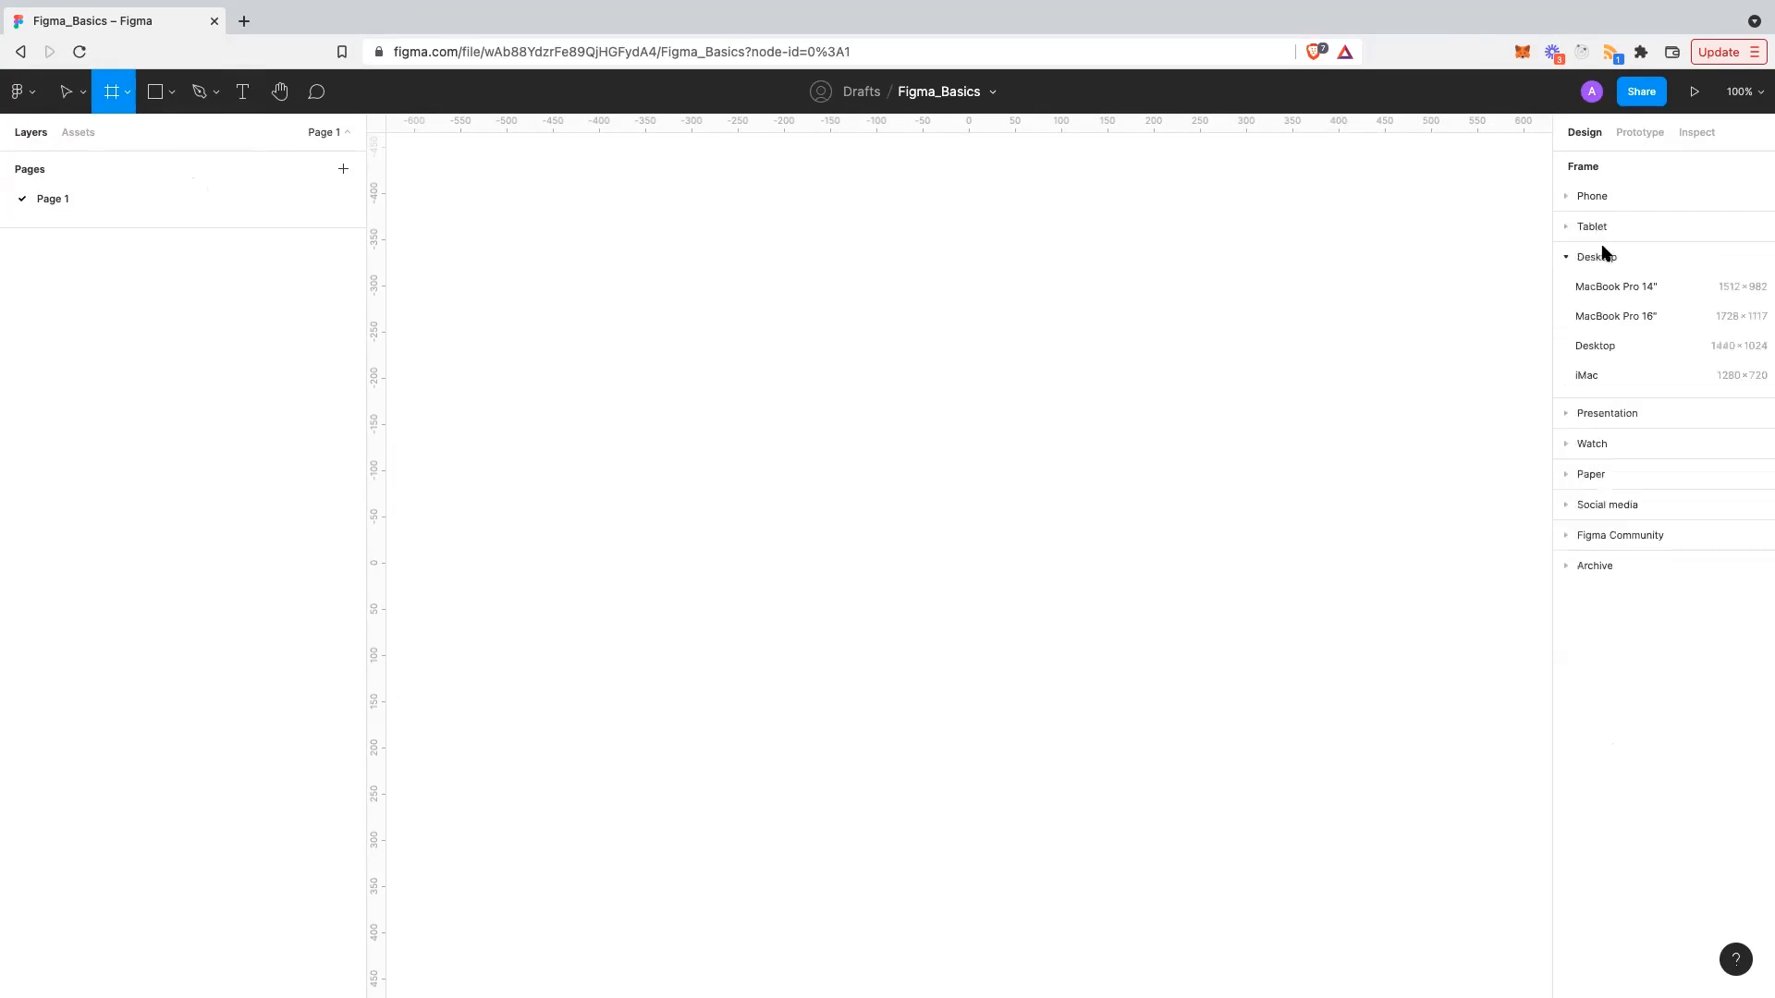
left_click(1597, 415)
left_click(1605, 386)
left_click(1610, 474)
left_click(1612, 538)
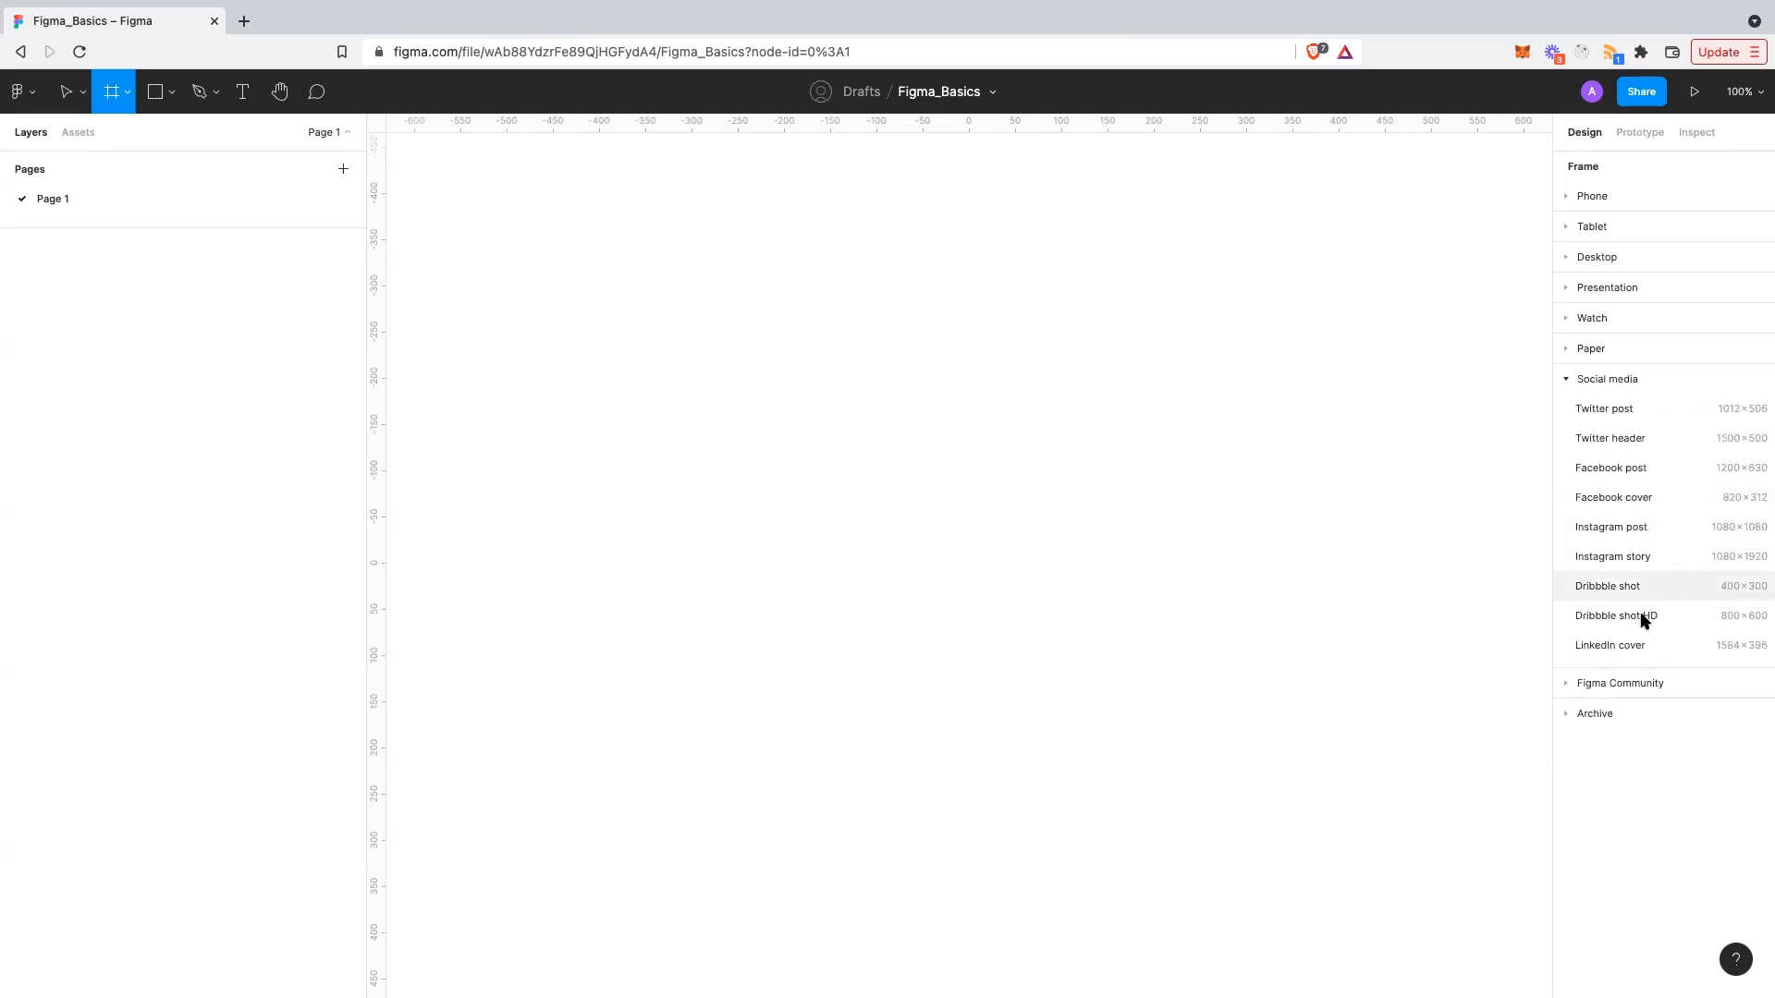
left_click(1624, 684)
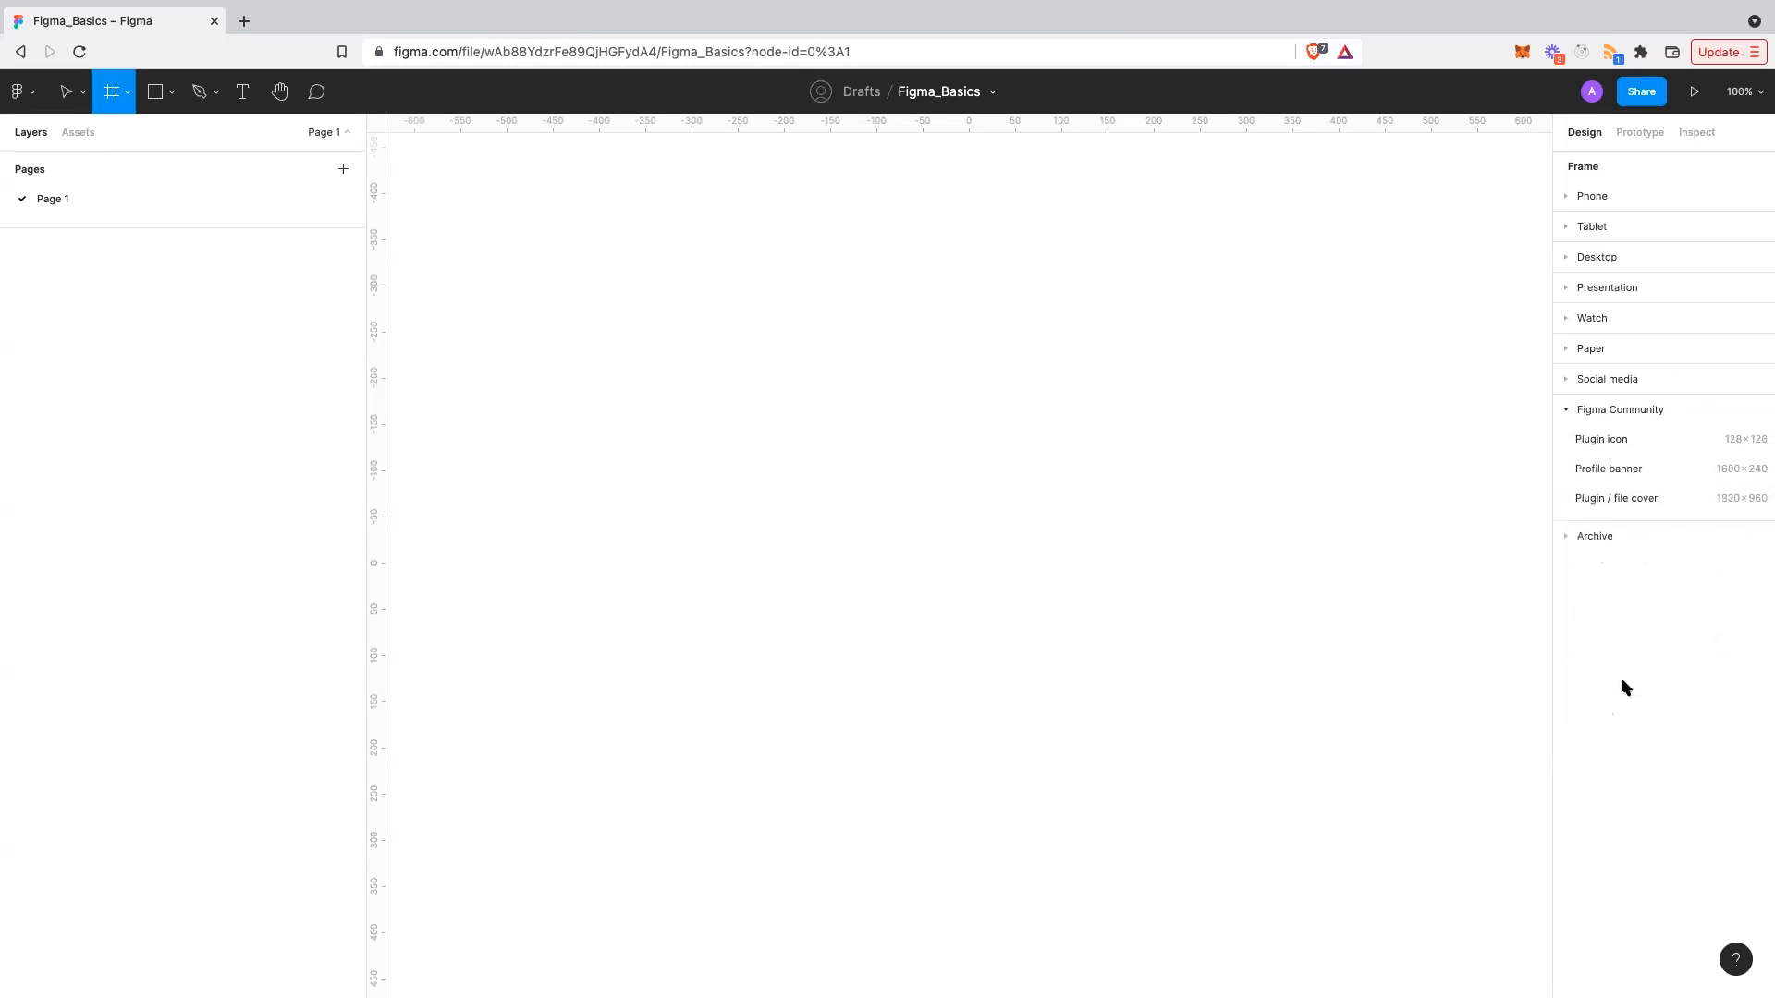
left_click(1613, 257)
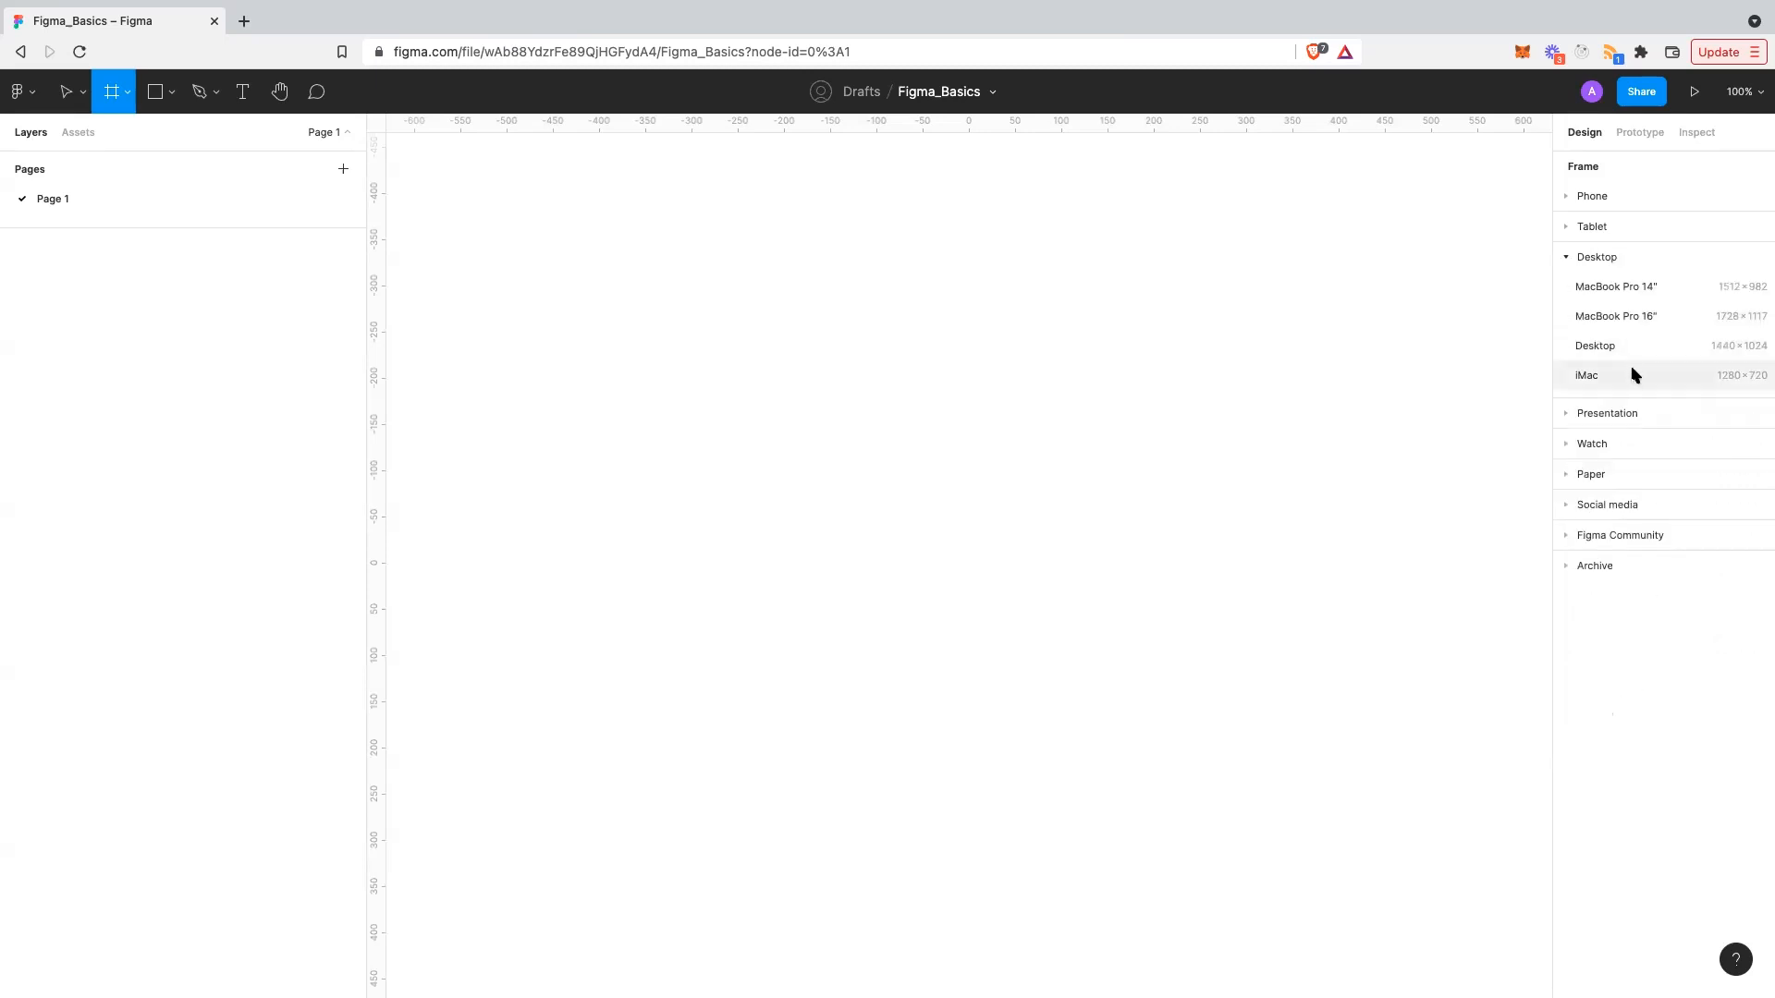
left_click(1629, 329)
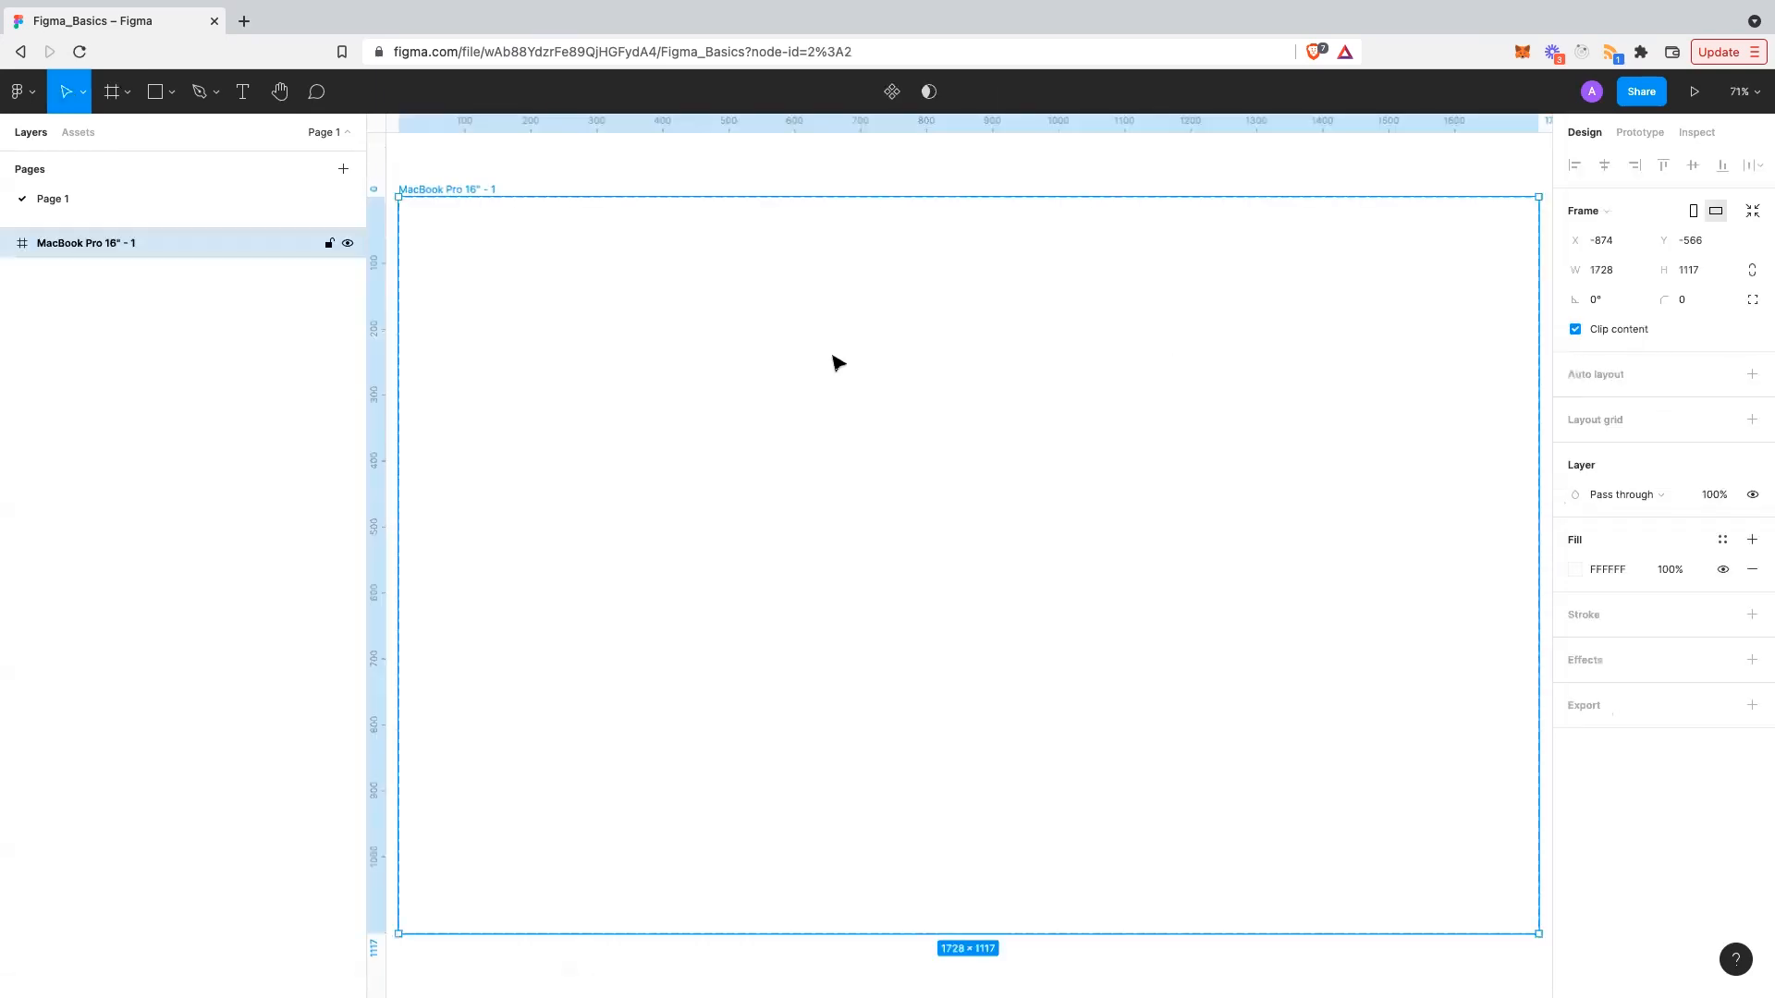
scroll(838, 362, "down", 5)
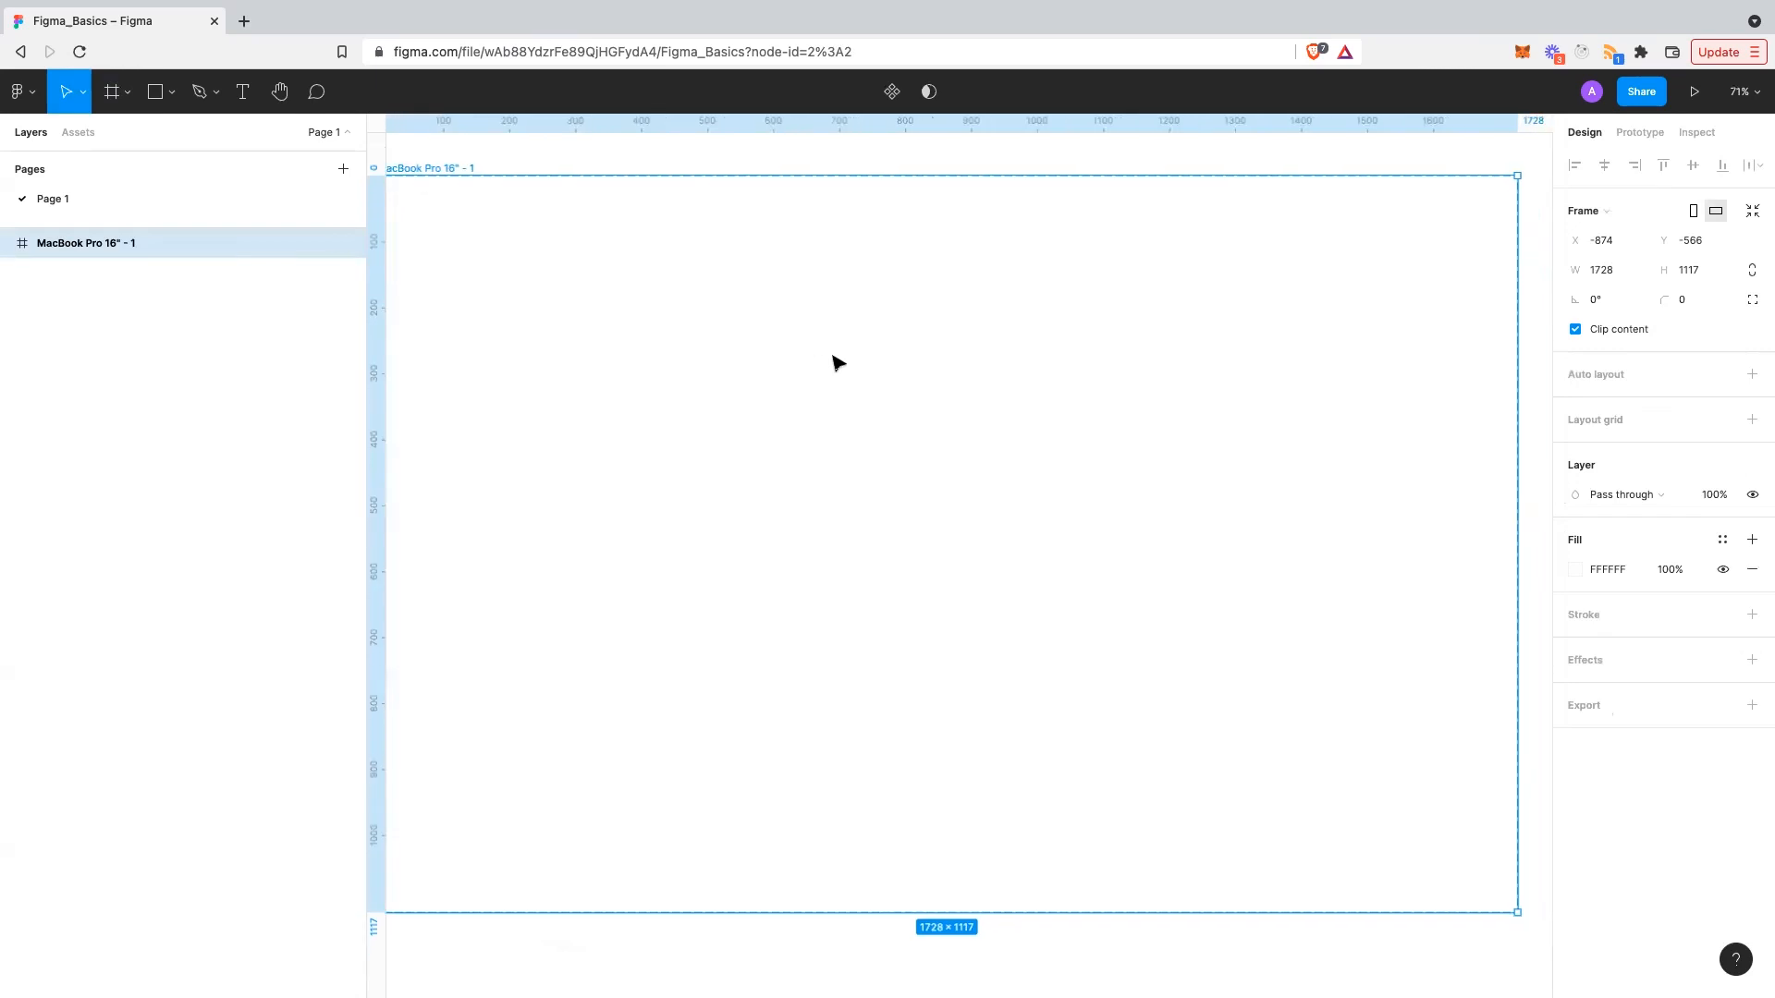
left_click(1741, 92)
left_click(1674, 450)
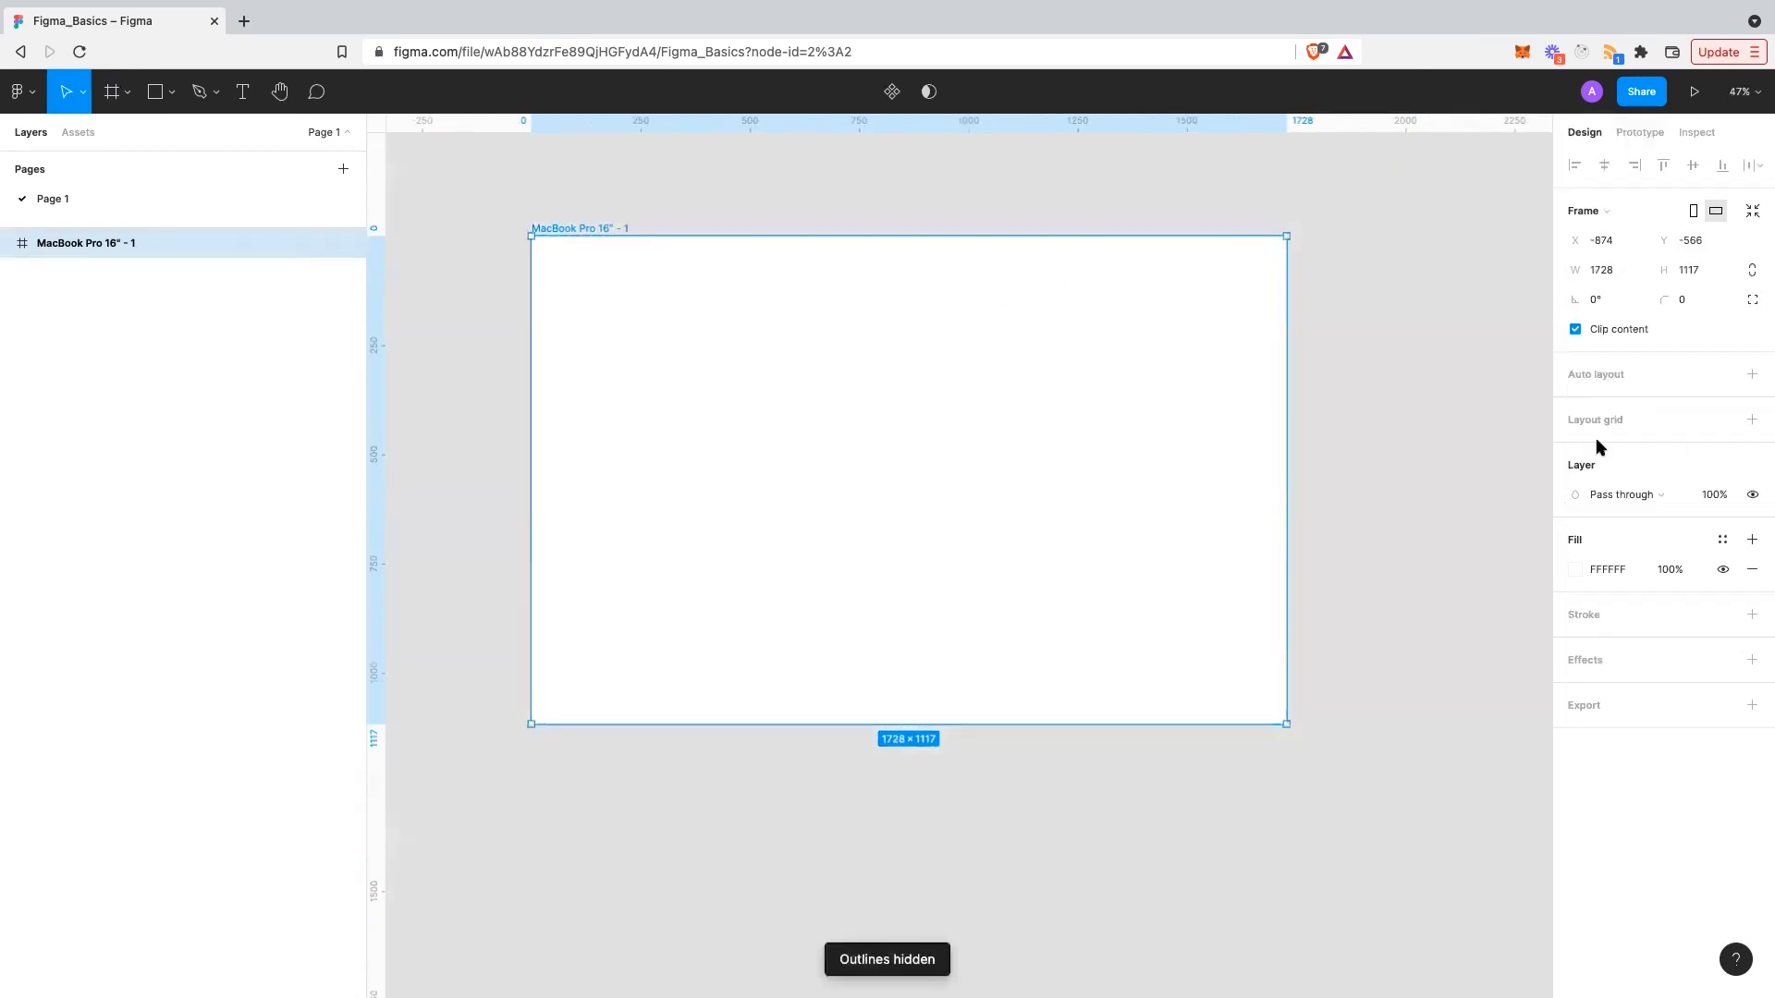
scroll(1375, 452, "up", 2)
left_click(1405, 432)
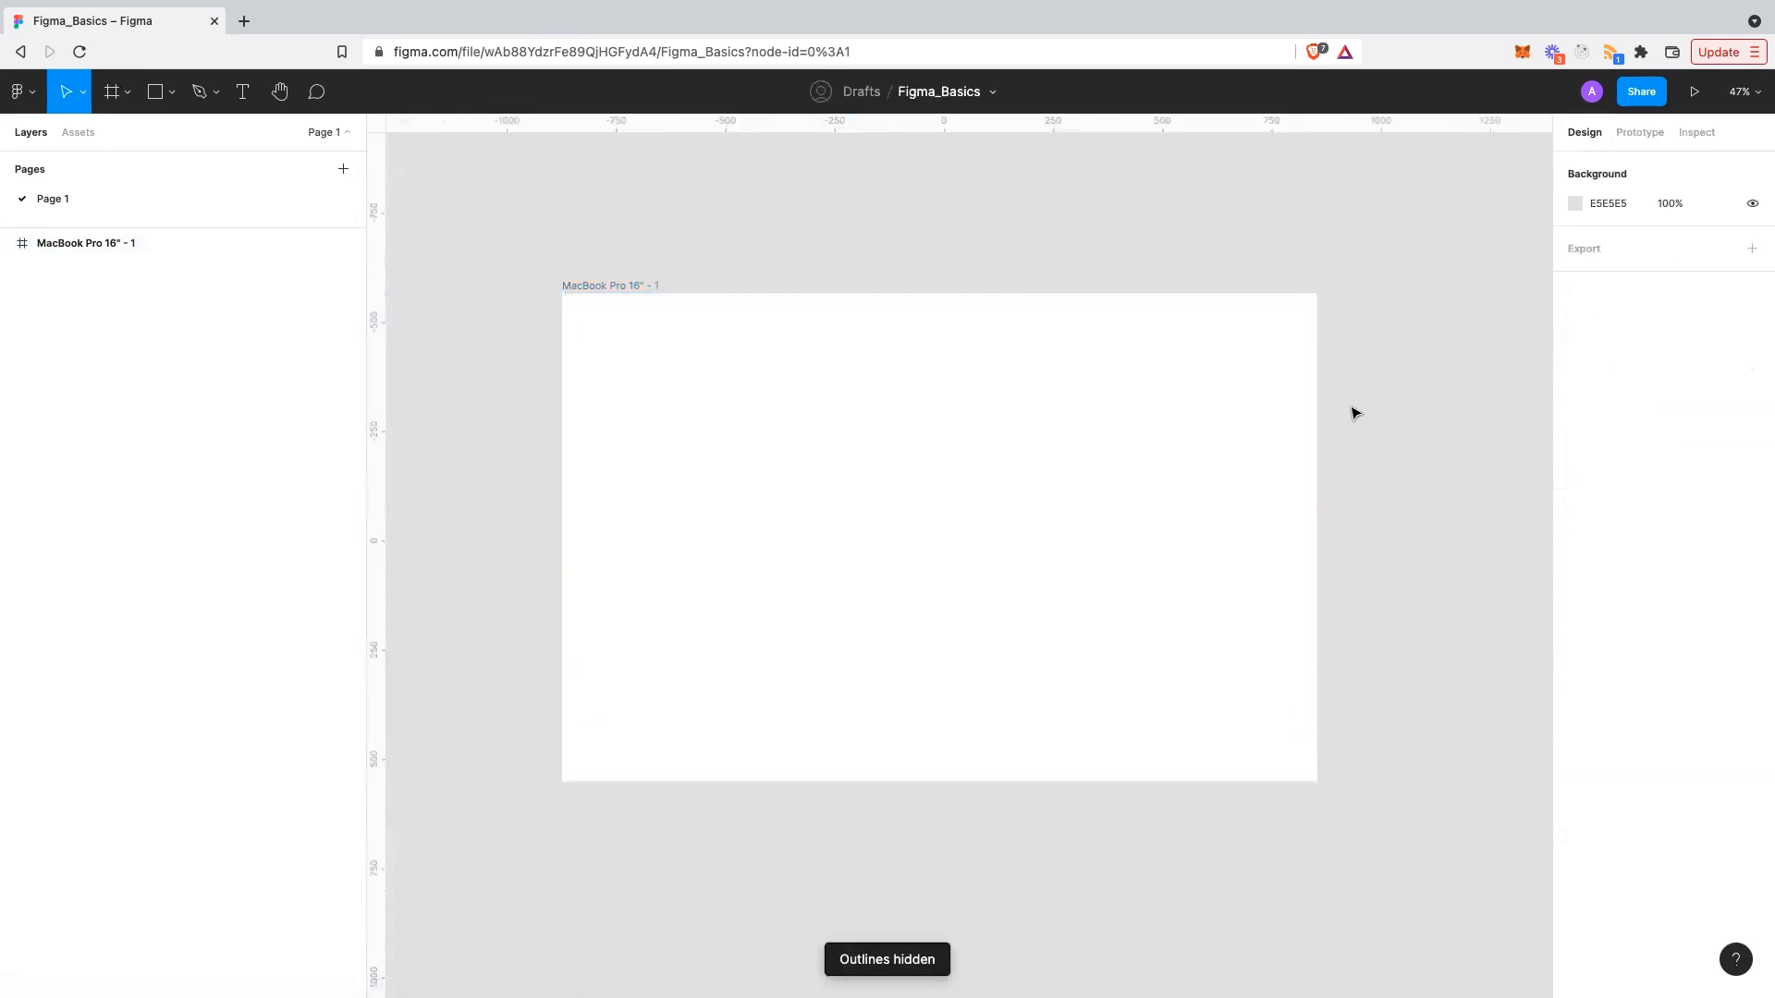
left_click(924, 338)
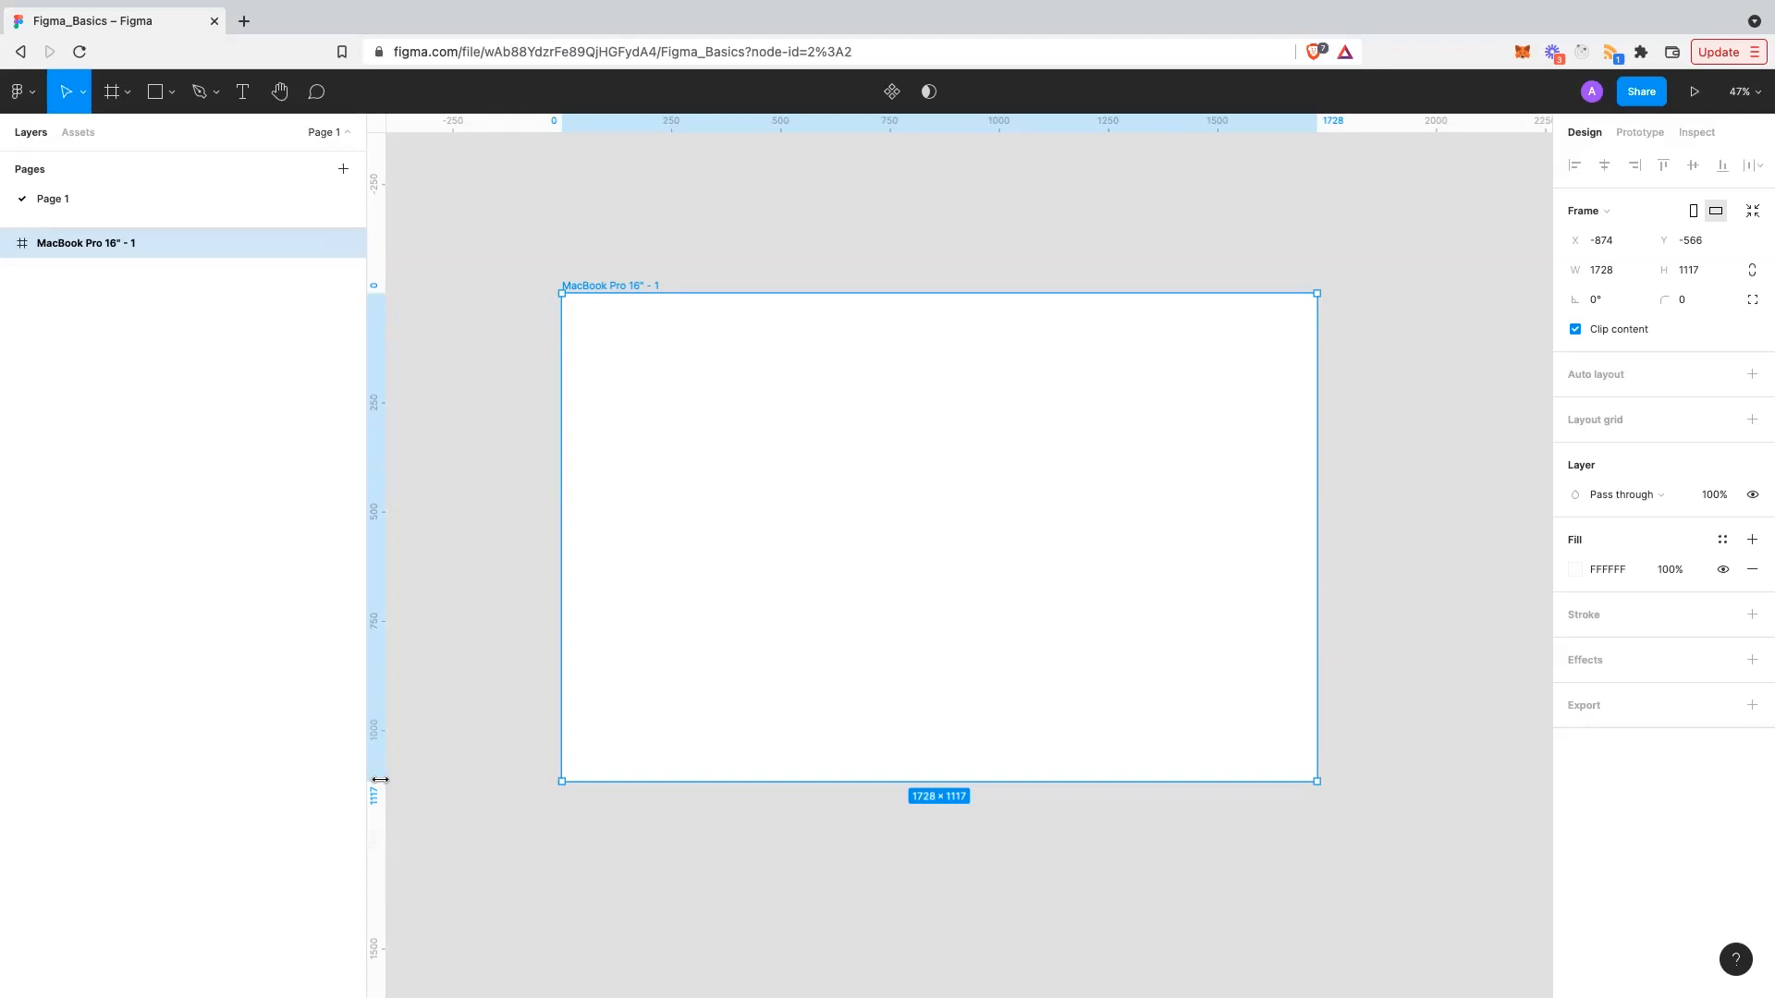
left_click(684, 832)
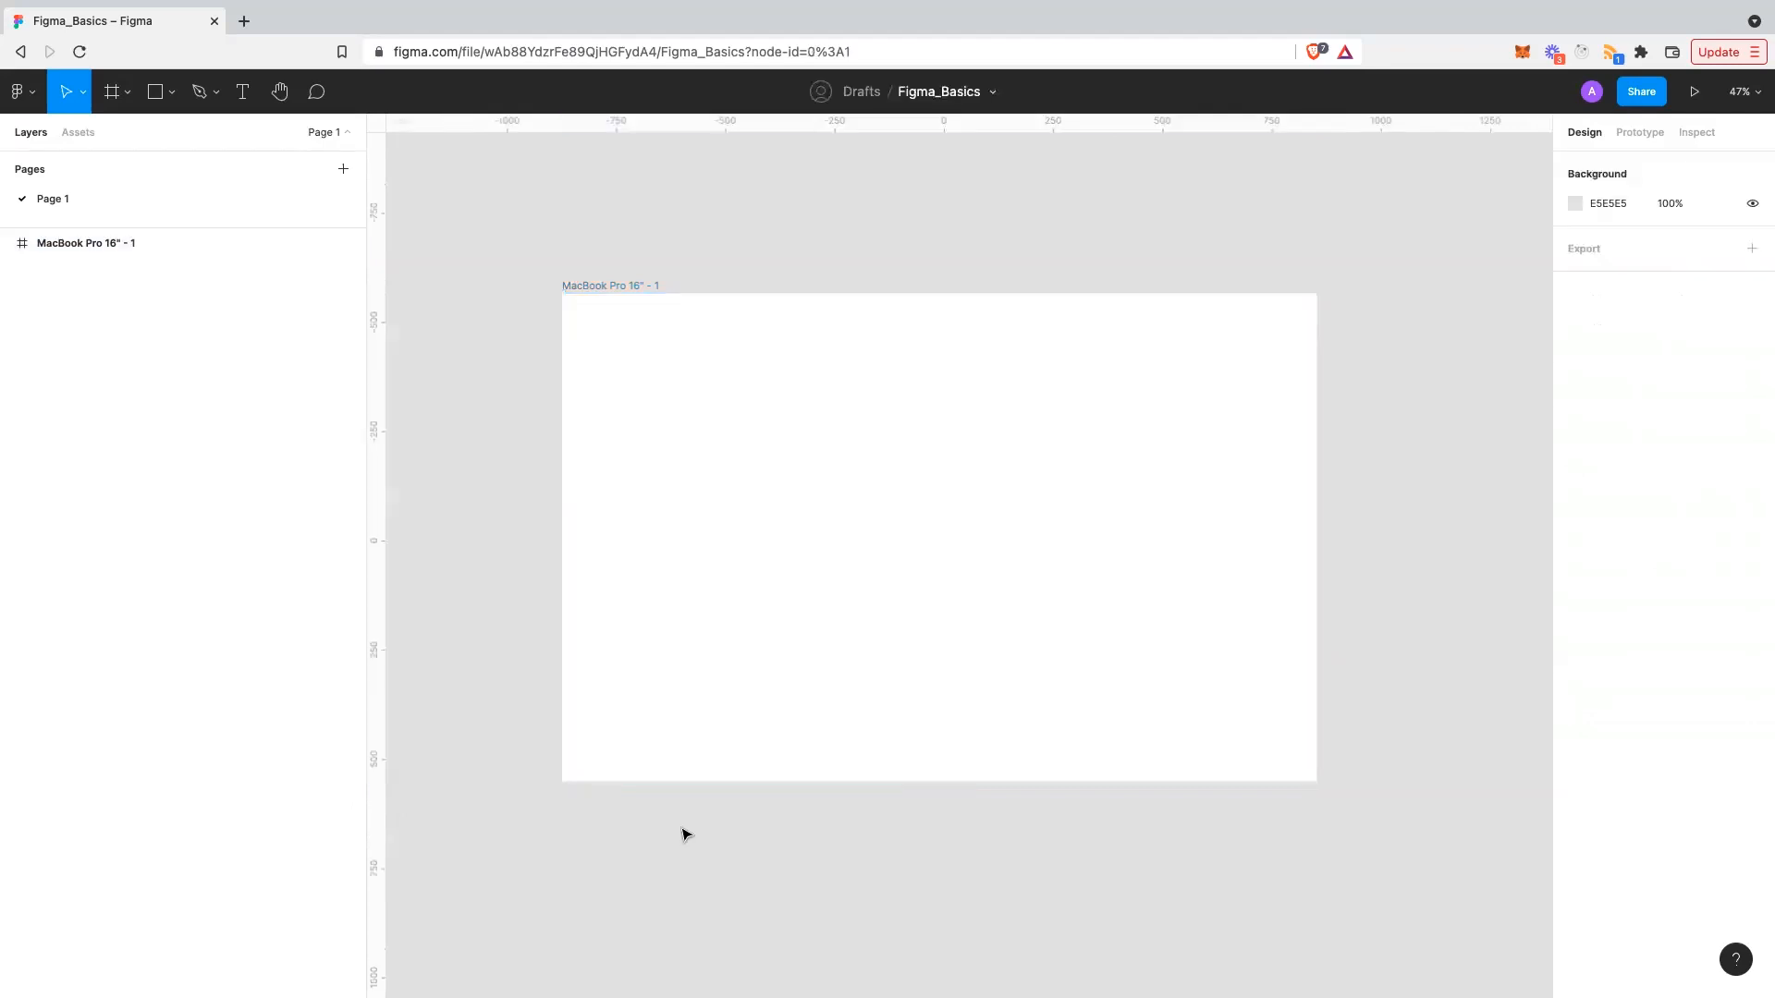
left_click(703, 615)
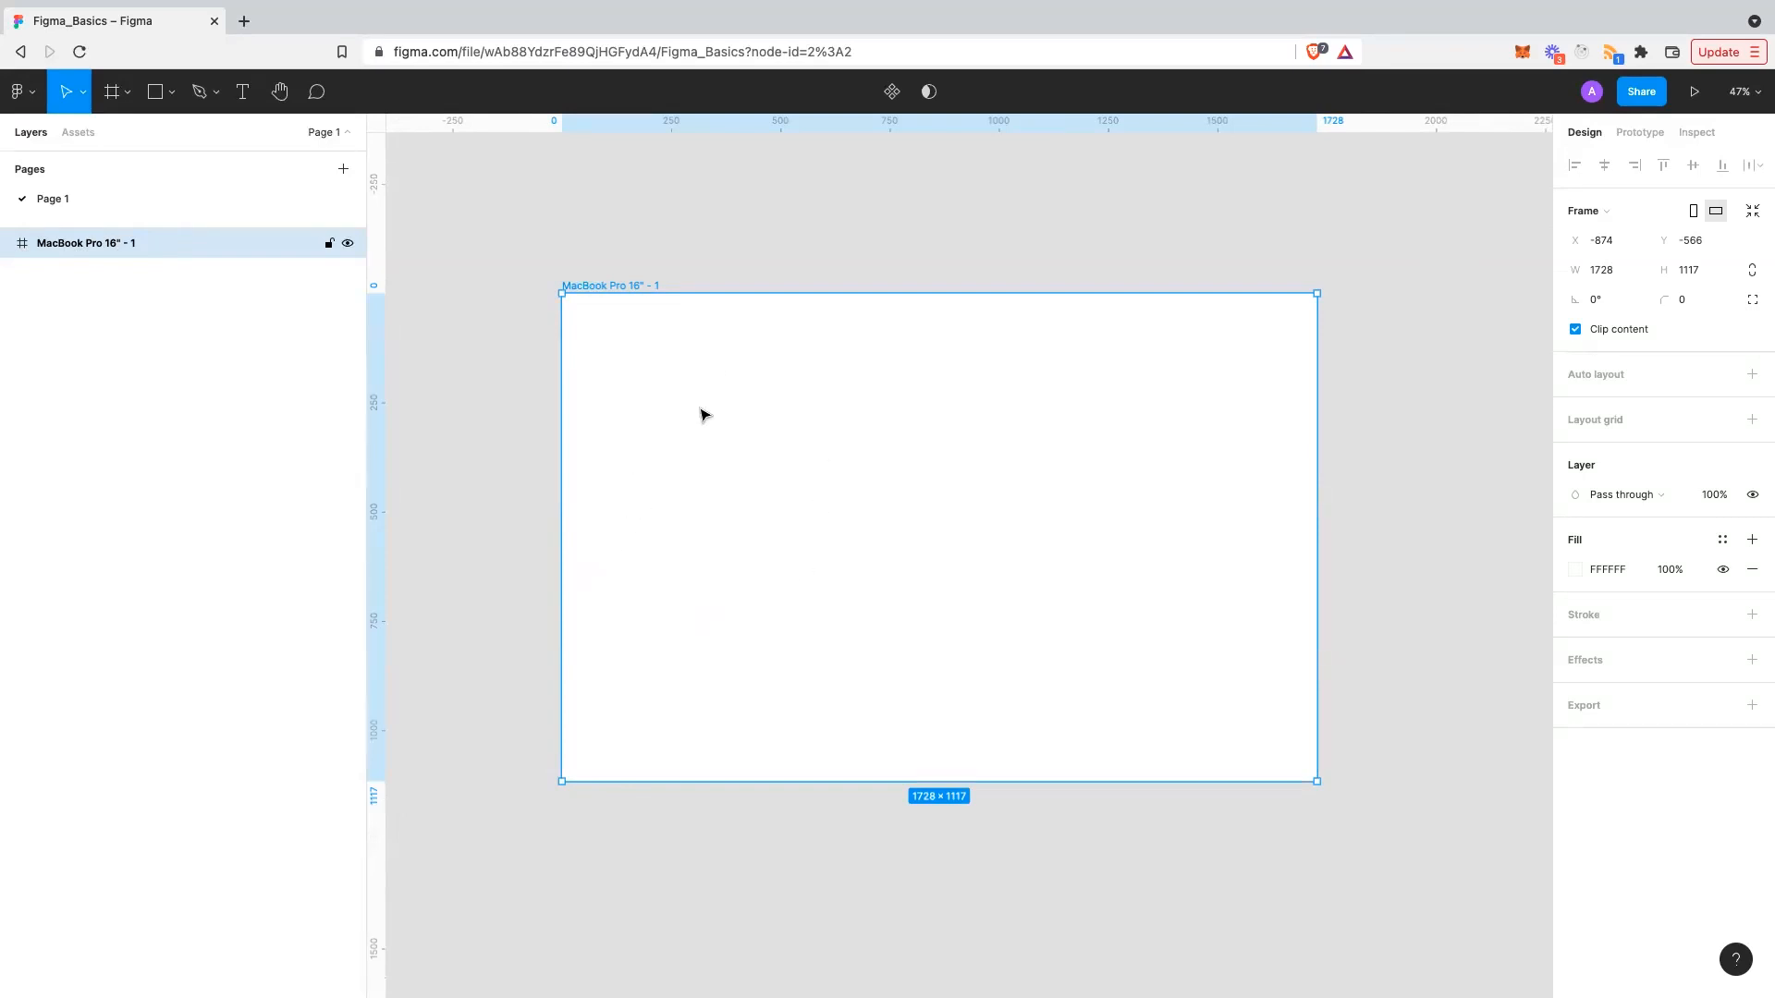
left_click(432, 245)
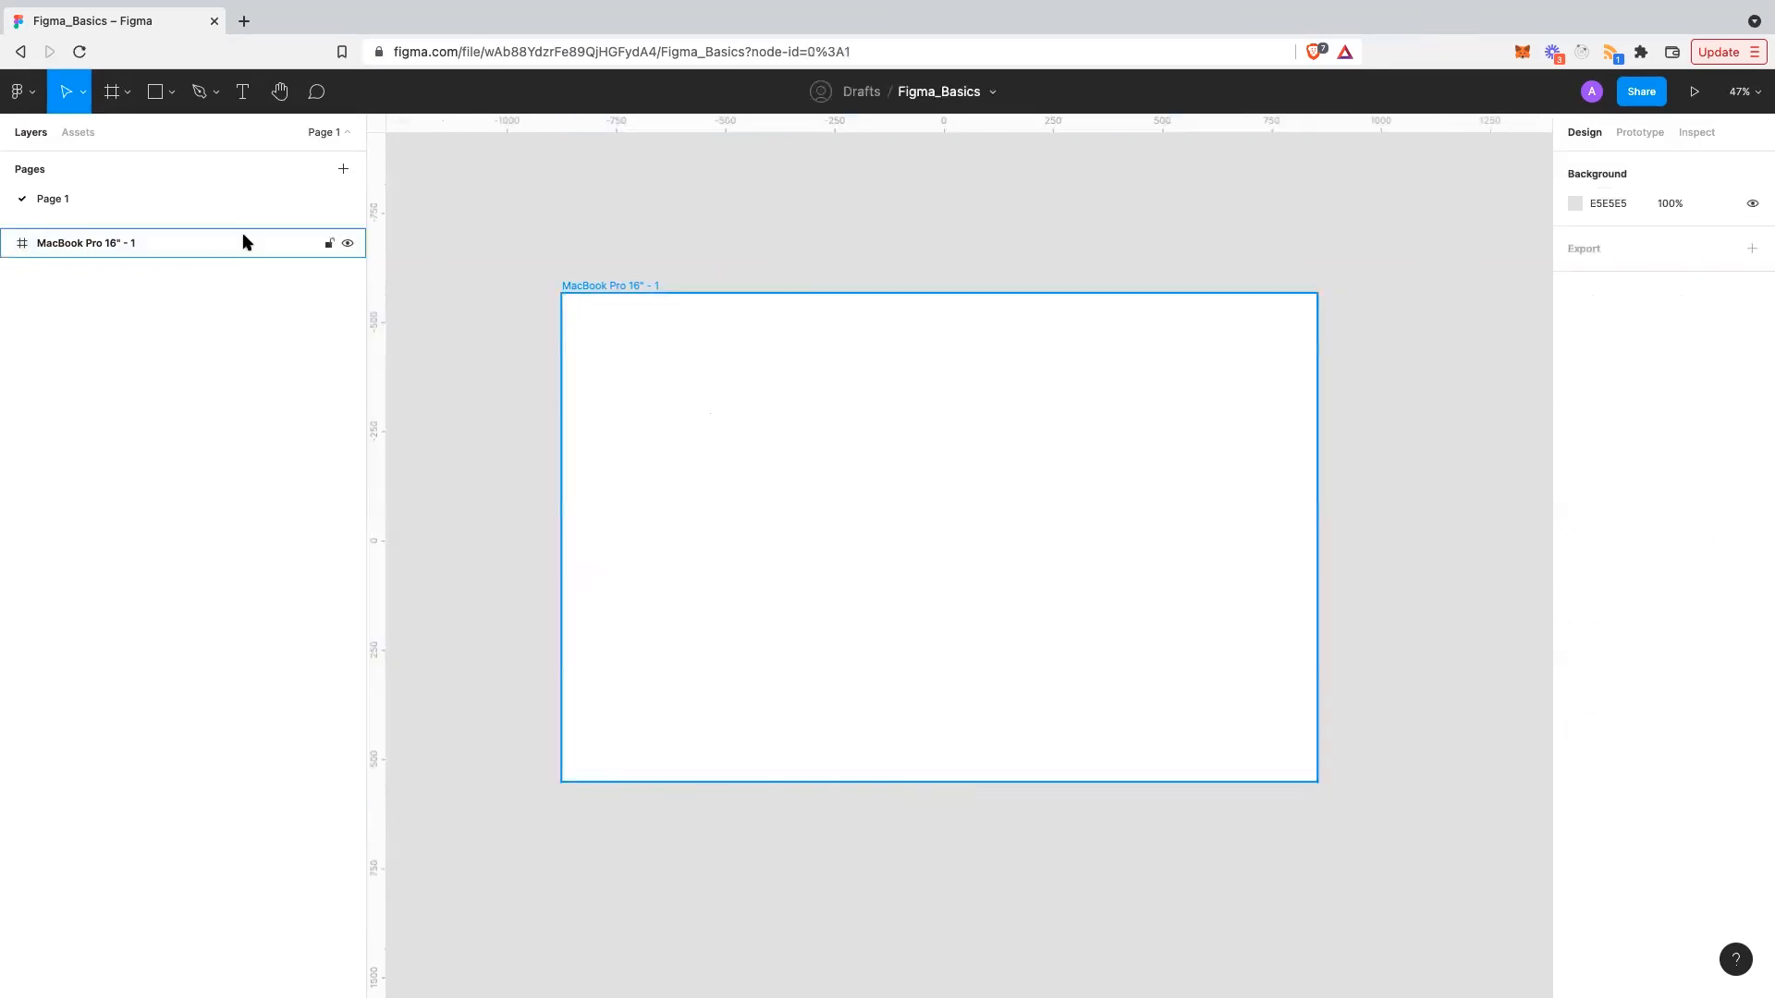
left_click(173, 231)
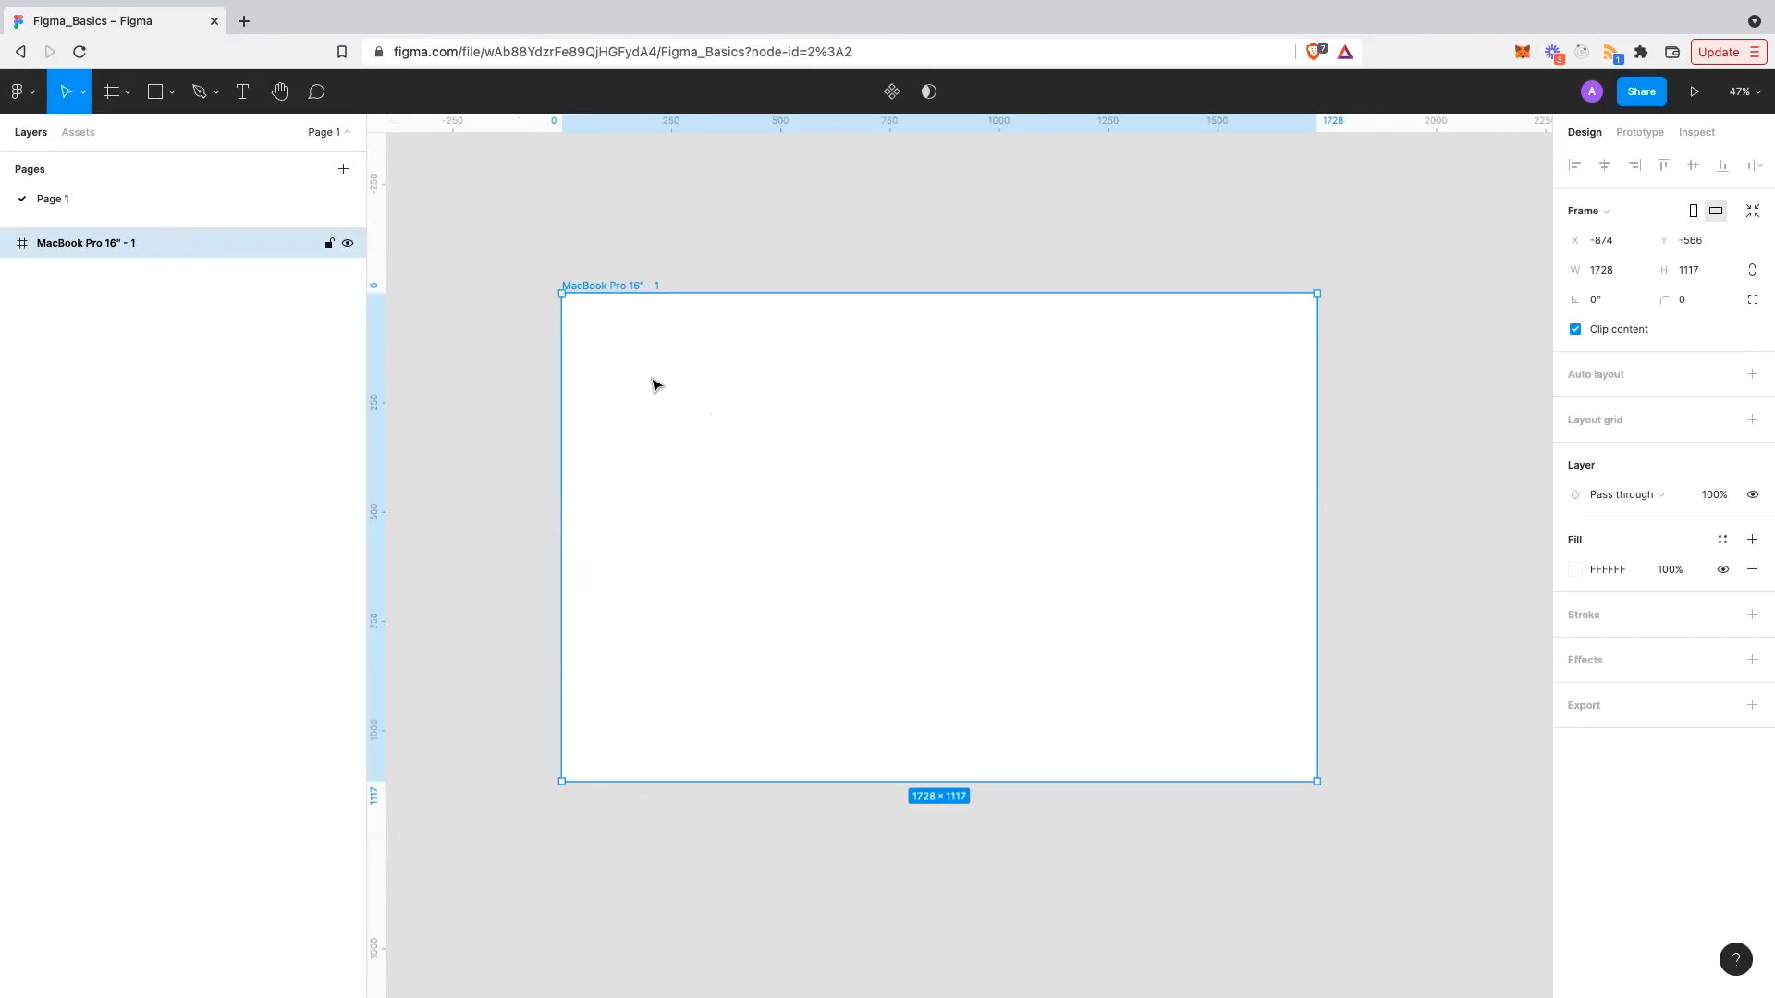
scroll(522, 278, "right", 1)
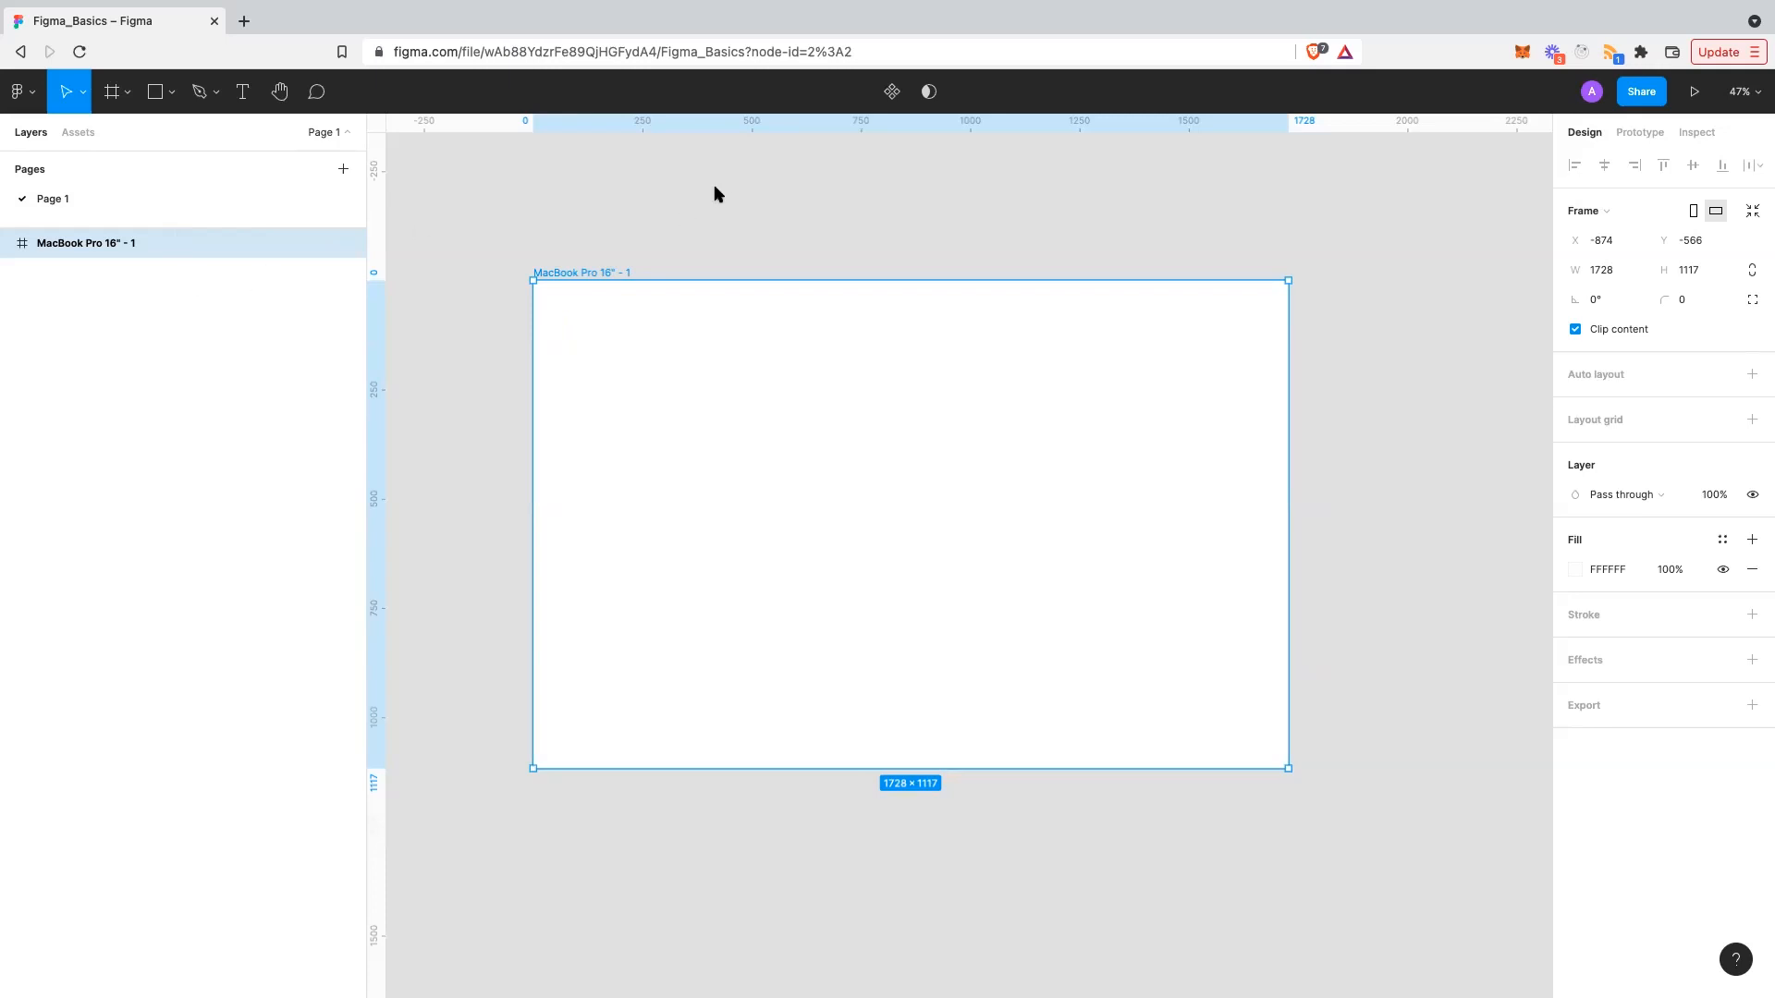
key("ctrl+alt+a")
mouse_move(703, 178)
left_mouse_down()
mouse_move(725, 235)
mouse_move(709, 184)
mouse_move(814, 244)
mouse_move(791, 204)
mouse_move(890, 154)
mouse_move(788, 262)
left_mouse_up()
- Clear the red sketch marks and pick Rectangle from the shape tool dropdown
mouse_move(916, 266)
left_mouse_down()
mouse_move(924, 293)
mouse_move(918, 257)
mouse_move(949, 281)
mouse_move(935, 293)
left_mouse_up()
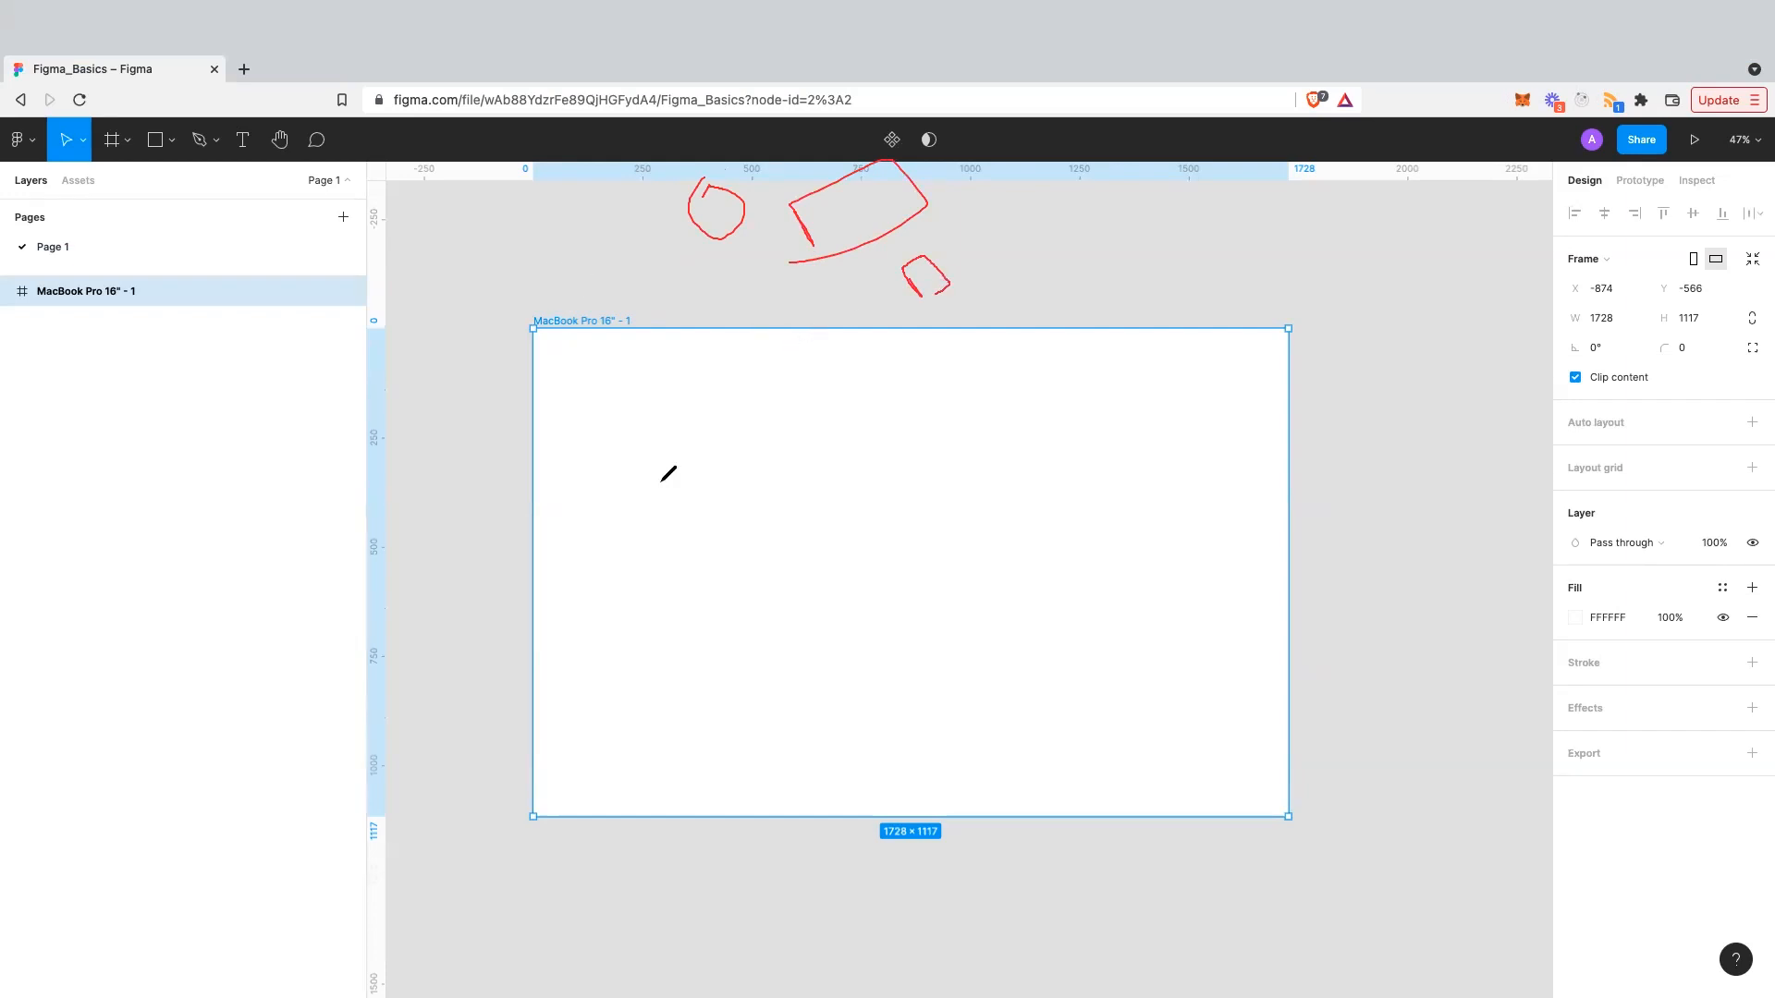
left_click_drag(644, 282, 674, 279)
left_click(171, 92)
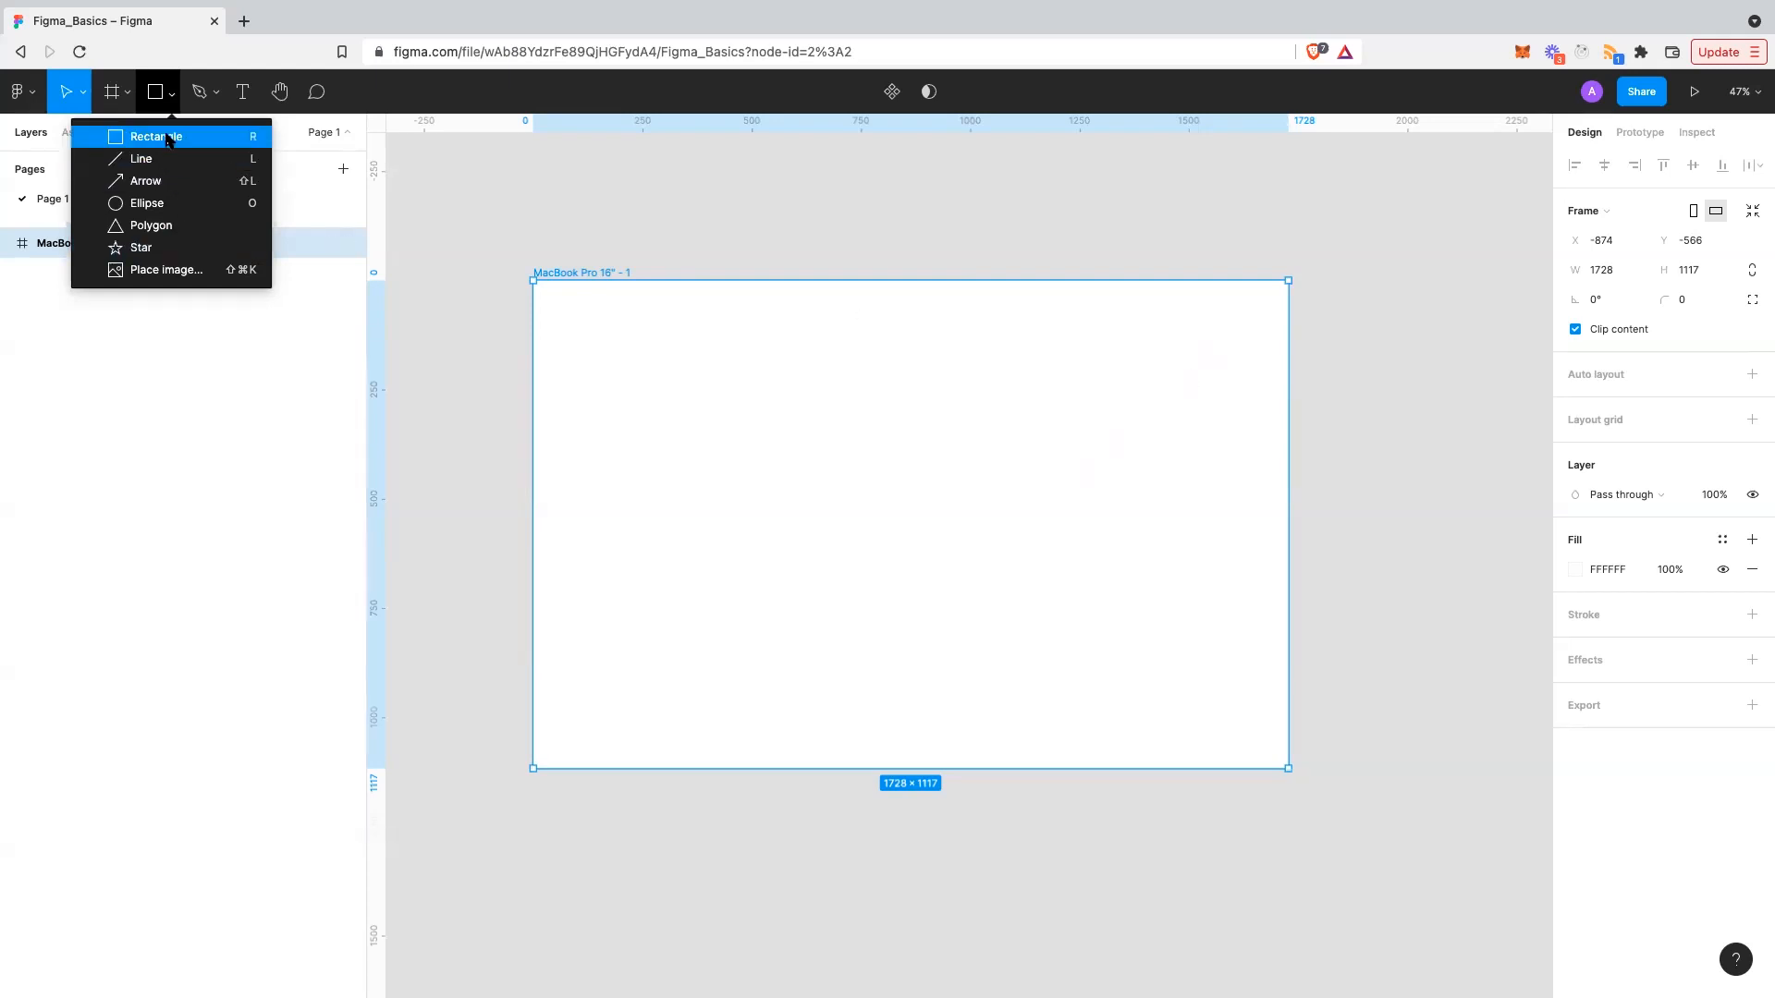
left_click(213, 135)
- Draw a 273×173 grey rectangle in the frame's upper left and zoom to 72%
left_click_drag(613, 333, 731, 407)
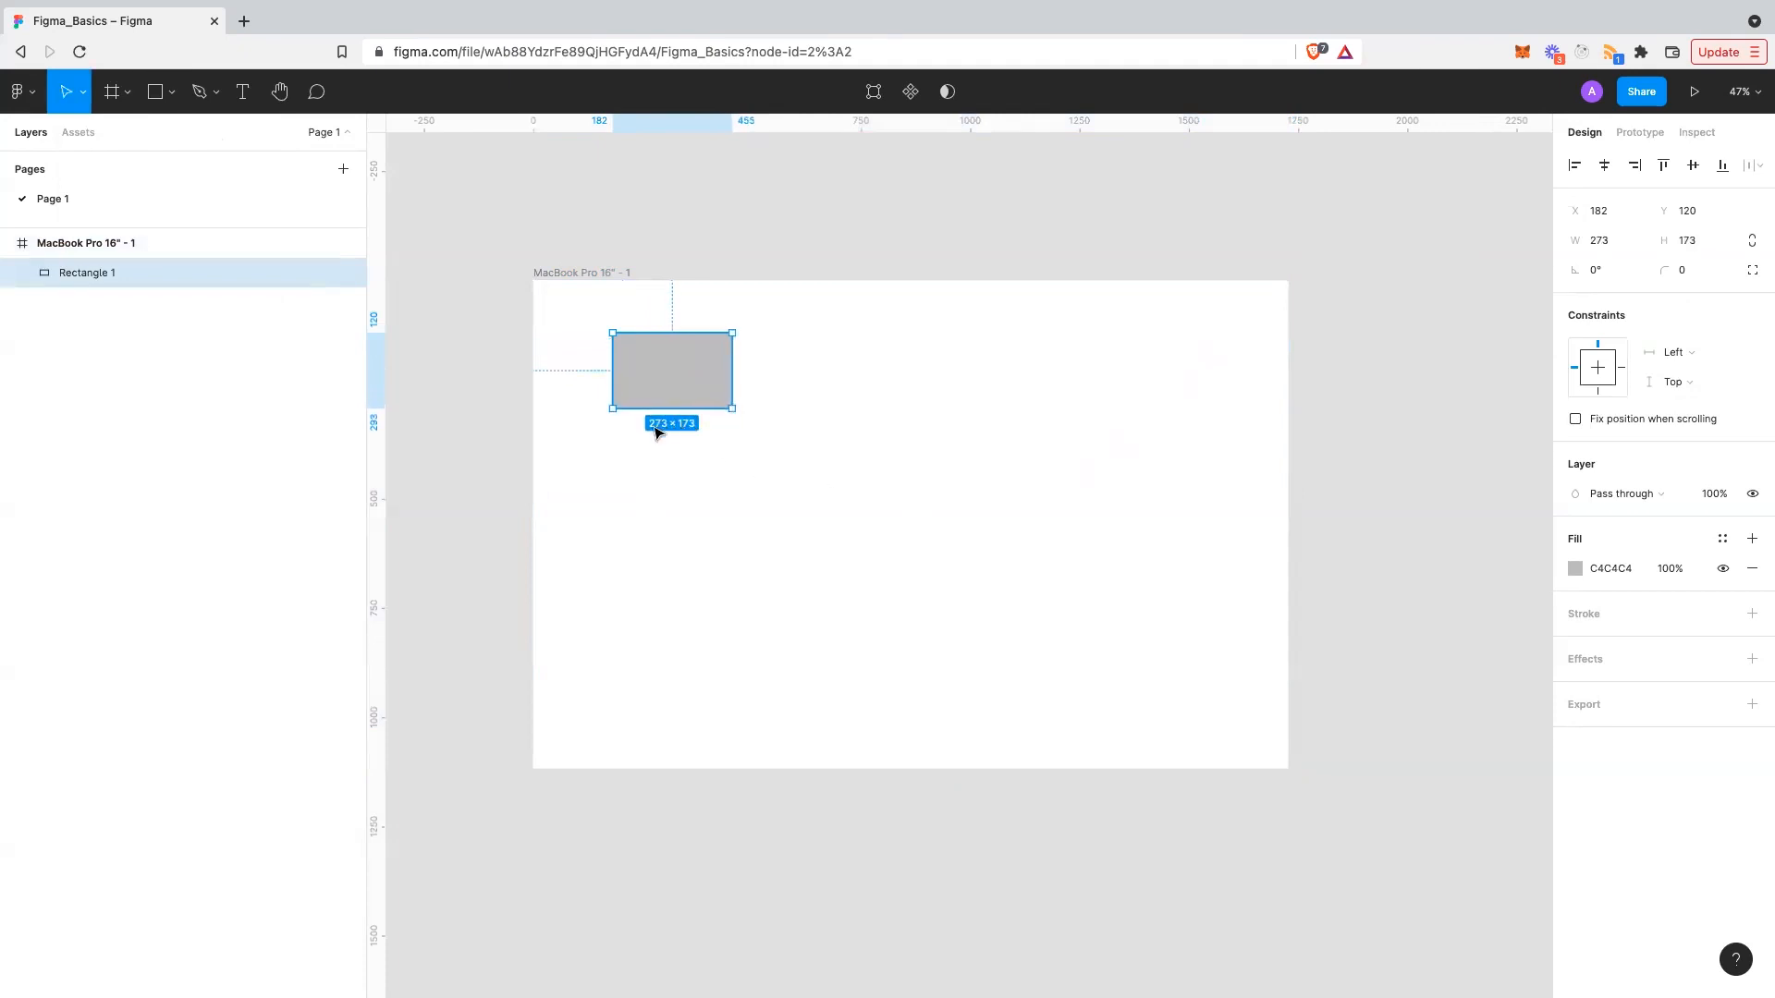
scroll(655, 432, "up", 3)
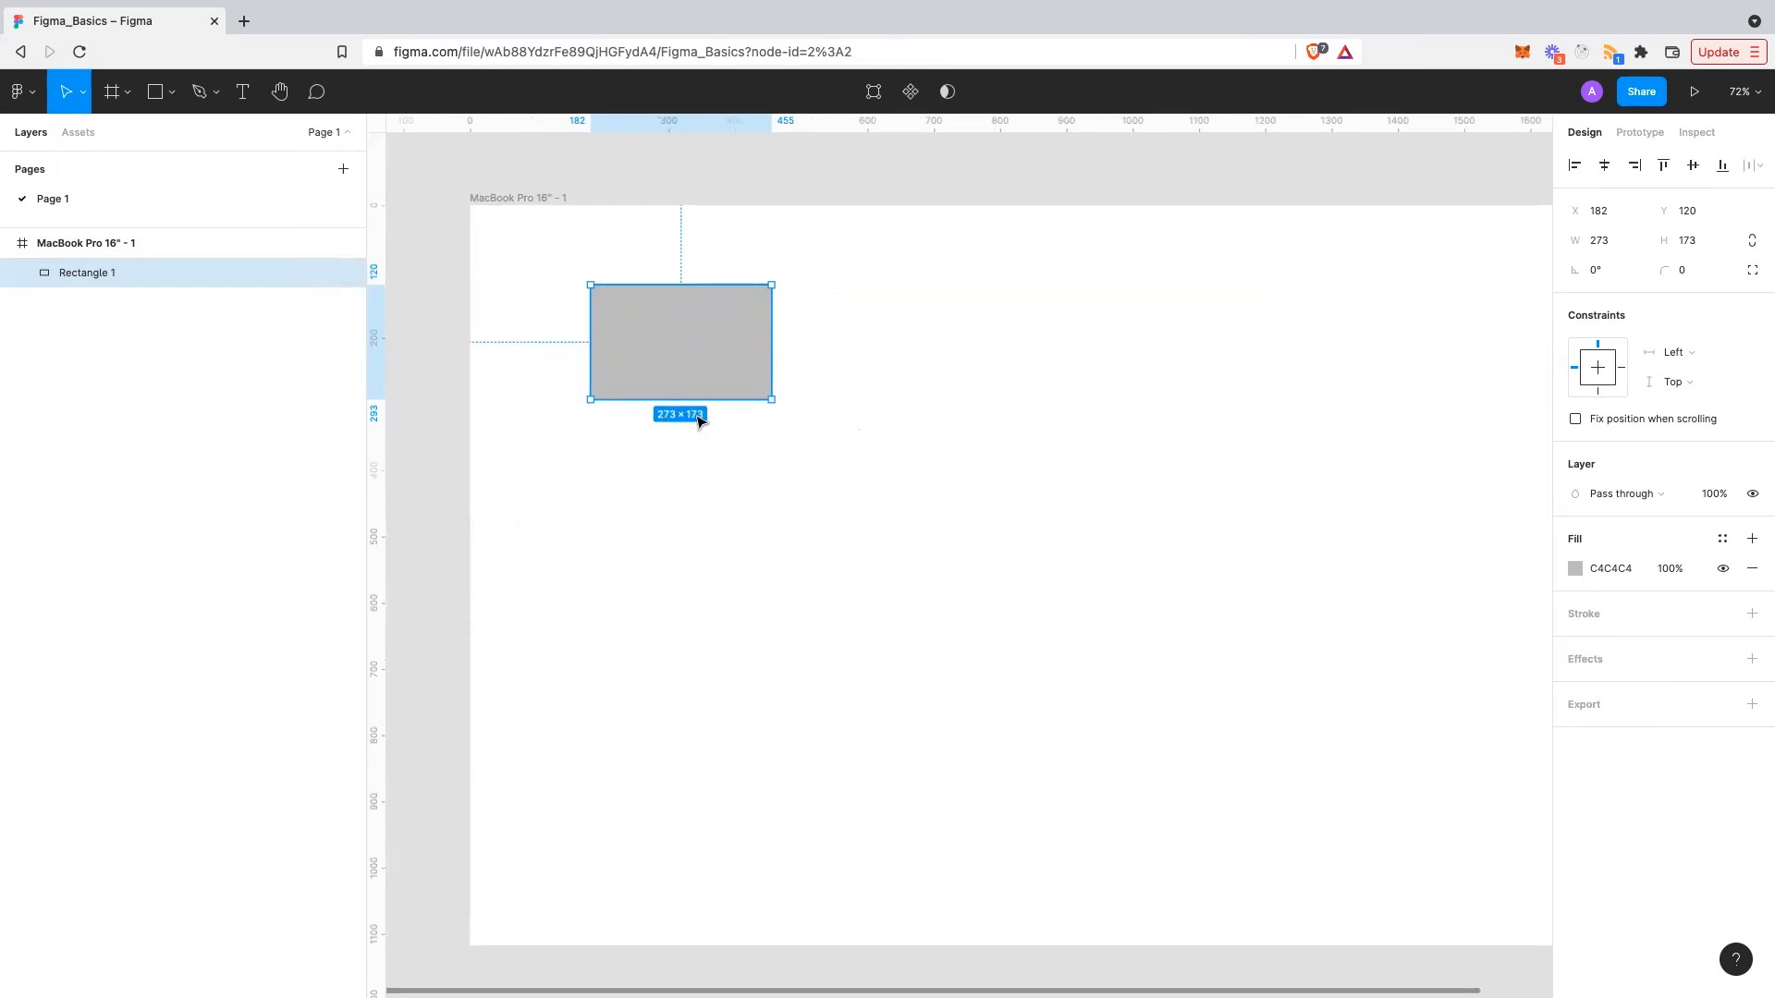
- Position the rectangle at X 120, Y 120 in the Design panel
left_click(1617, 219)
type("0")
key("Return")
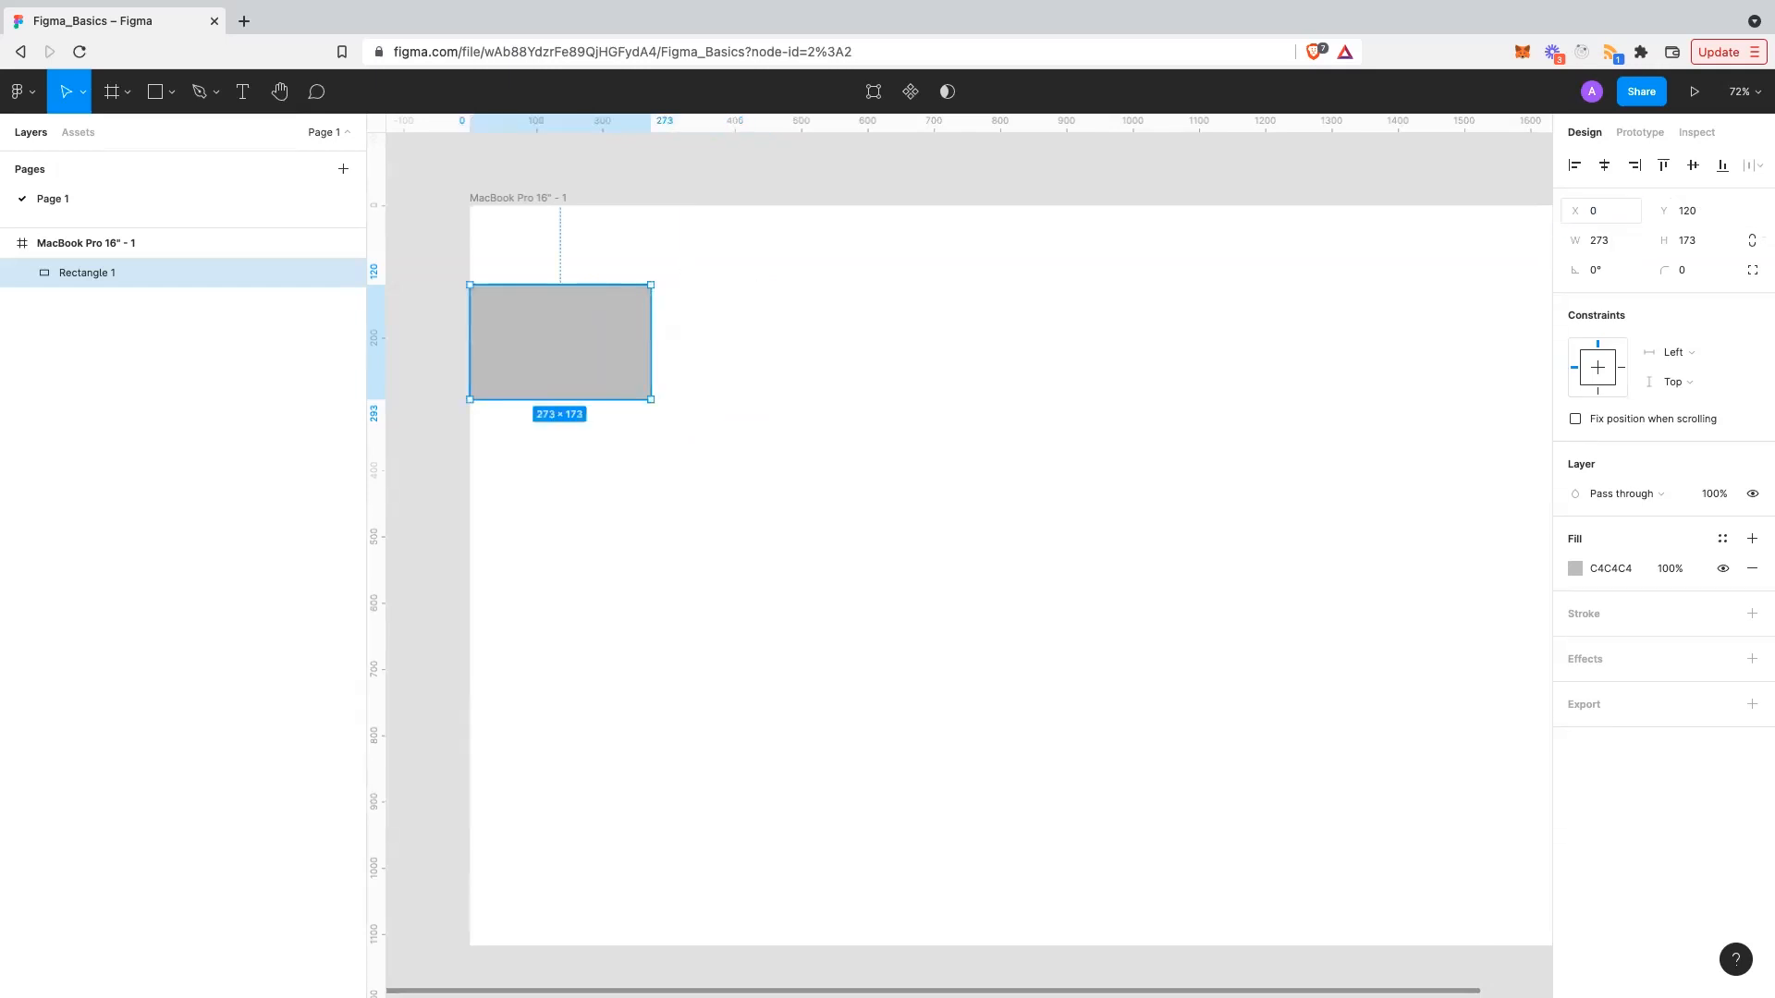
left_click(1689, 213)
type("0")
key("Return")
left_click(1694, 214)
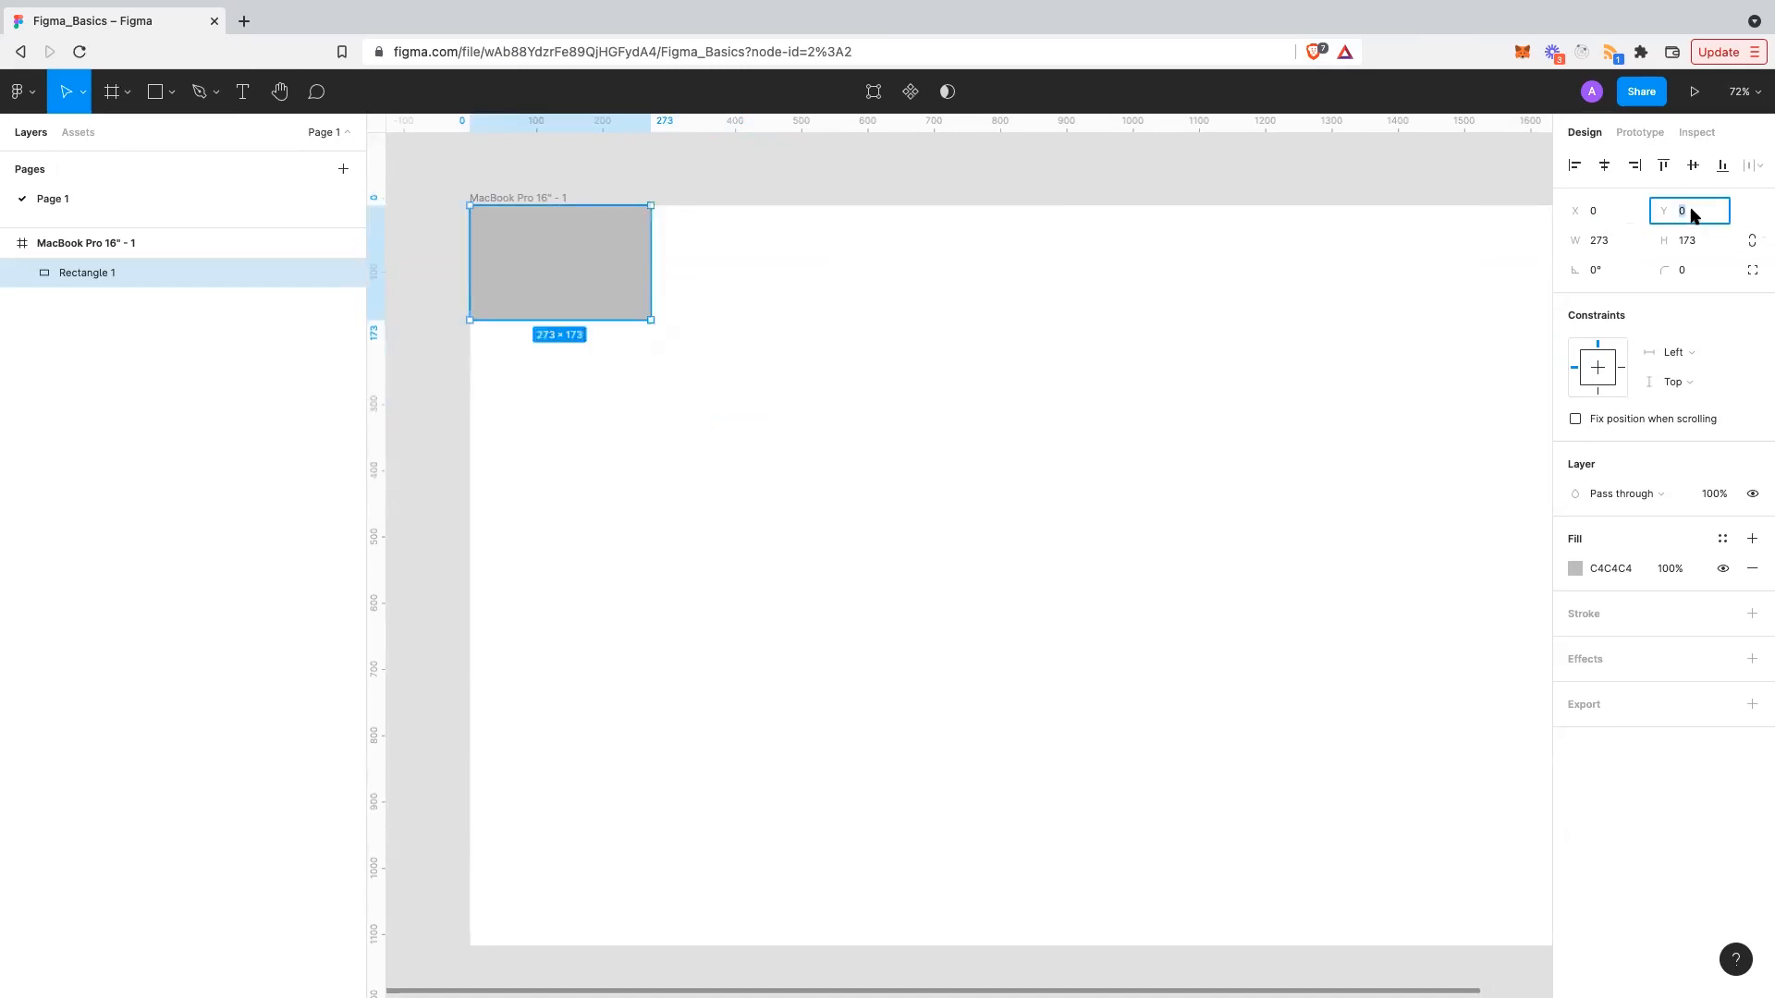
type("120")
key("shift+Tab")
type("120")
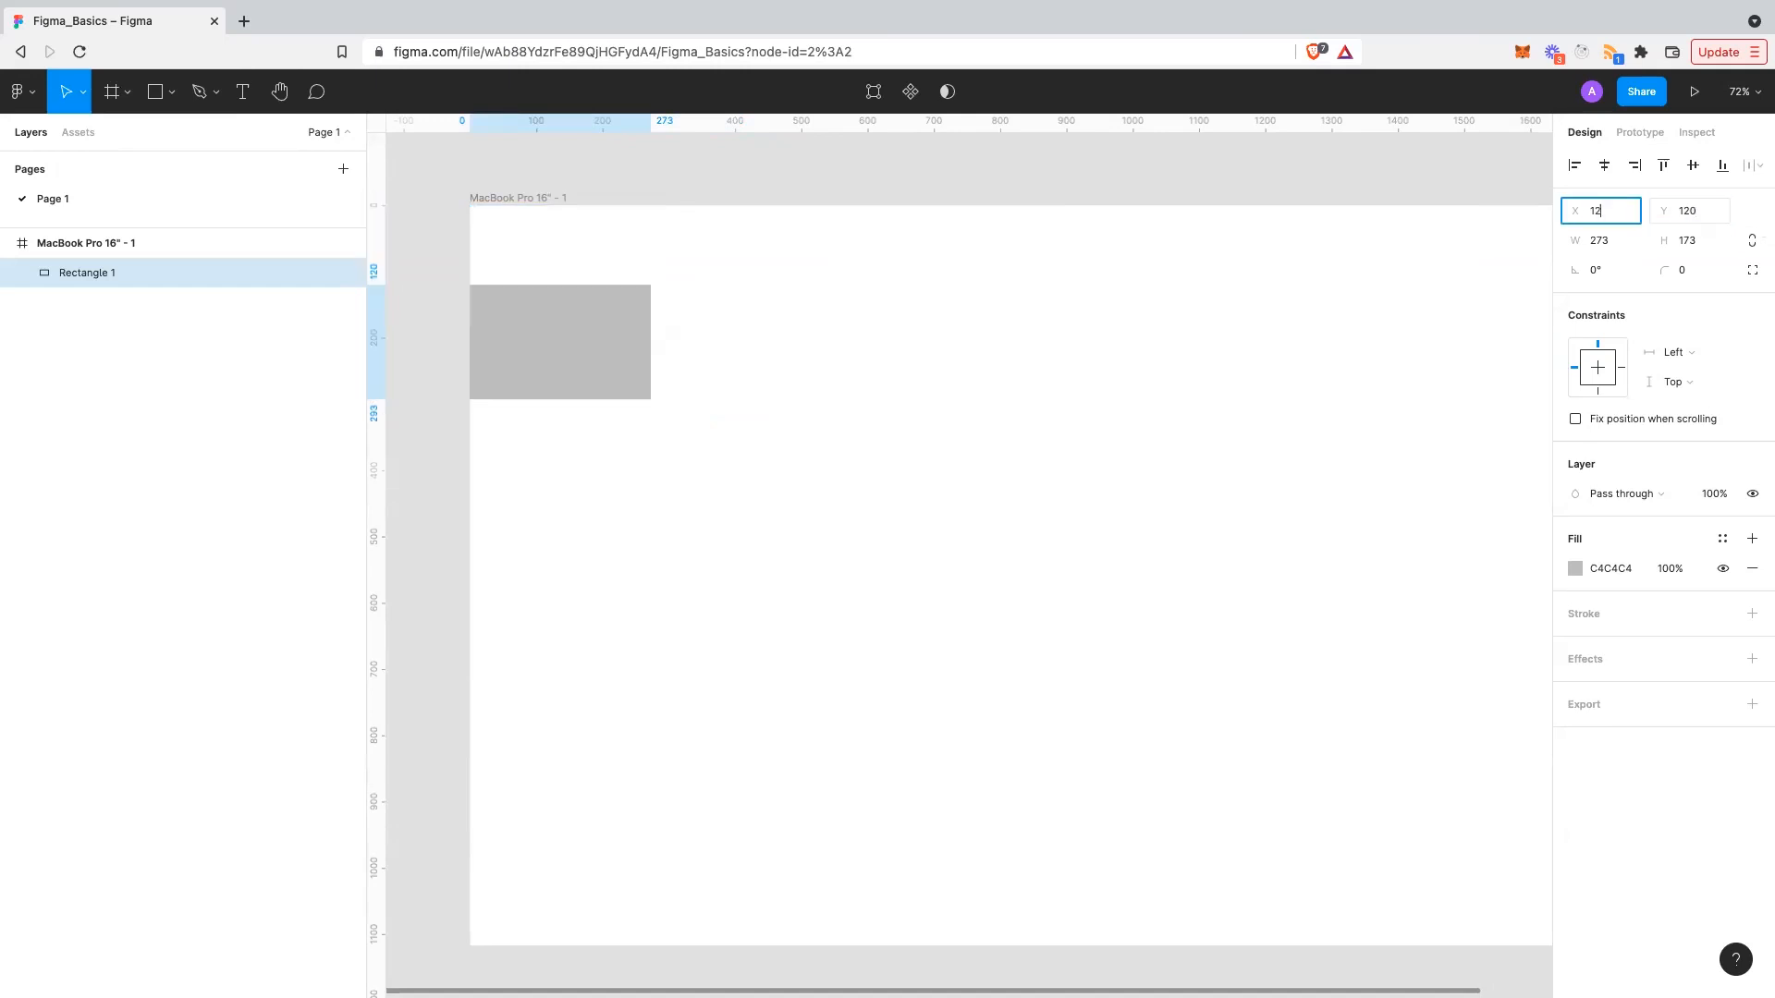
key("Tab")
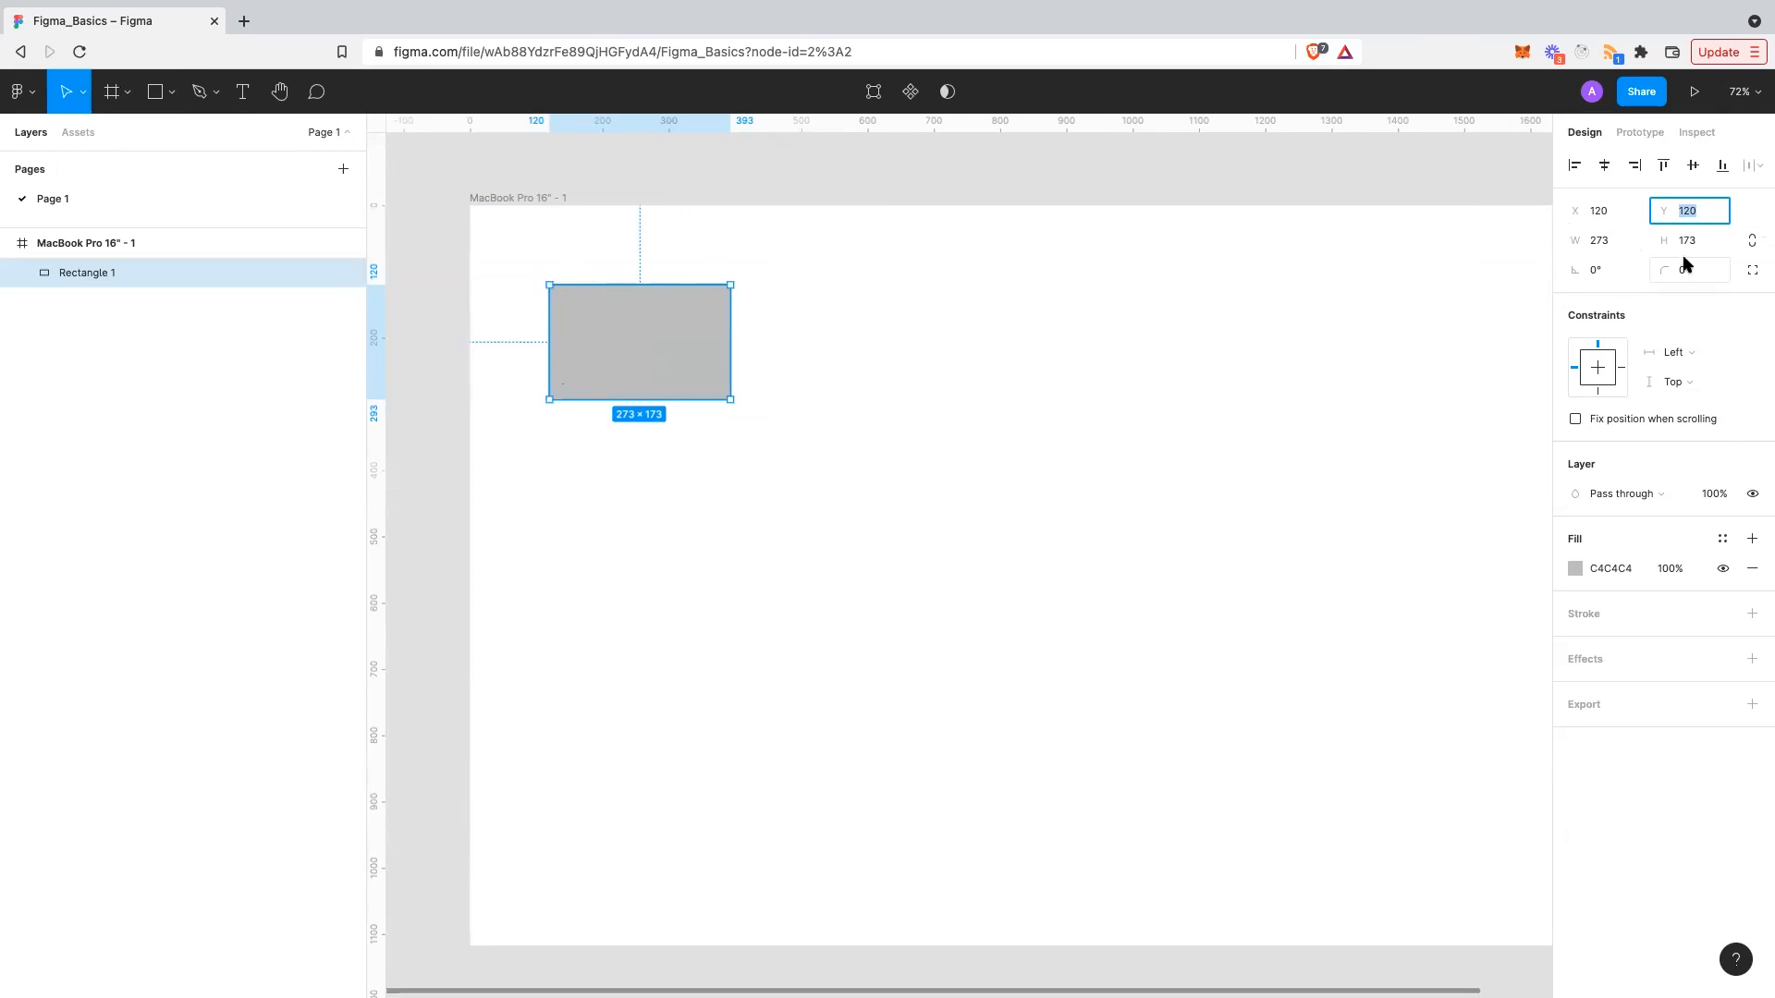
- Resize the rectangle to 300×200 and lock its proportions
left_click(1629, 246)
type("300")
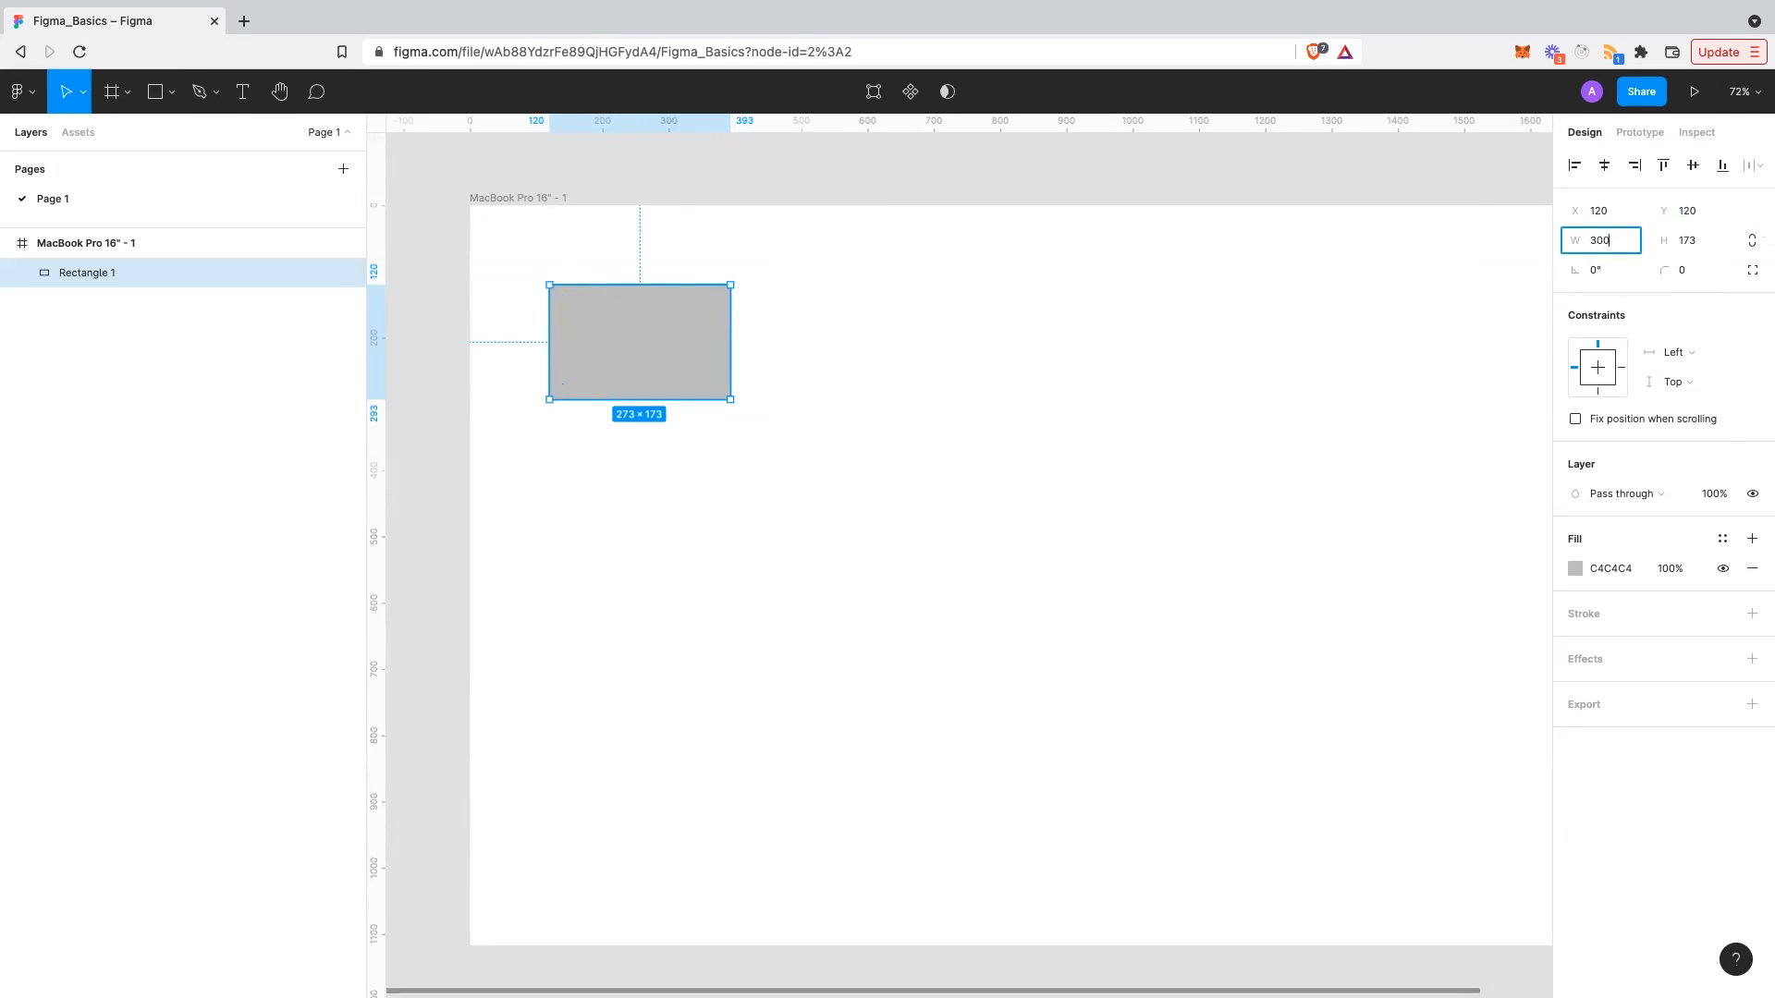
key("Tab")
type("200")
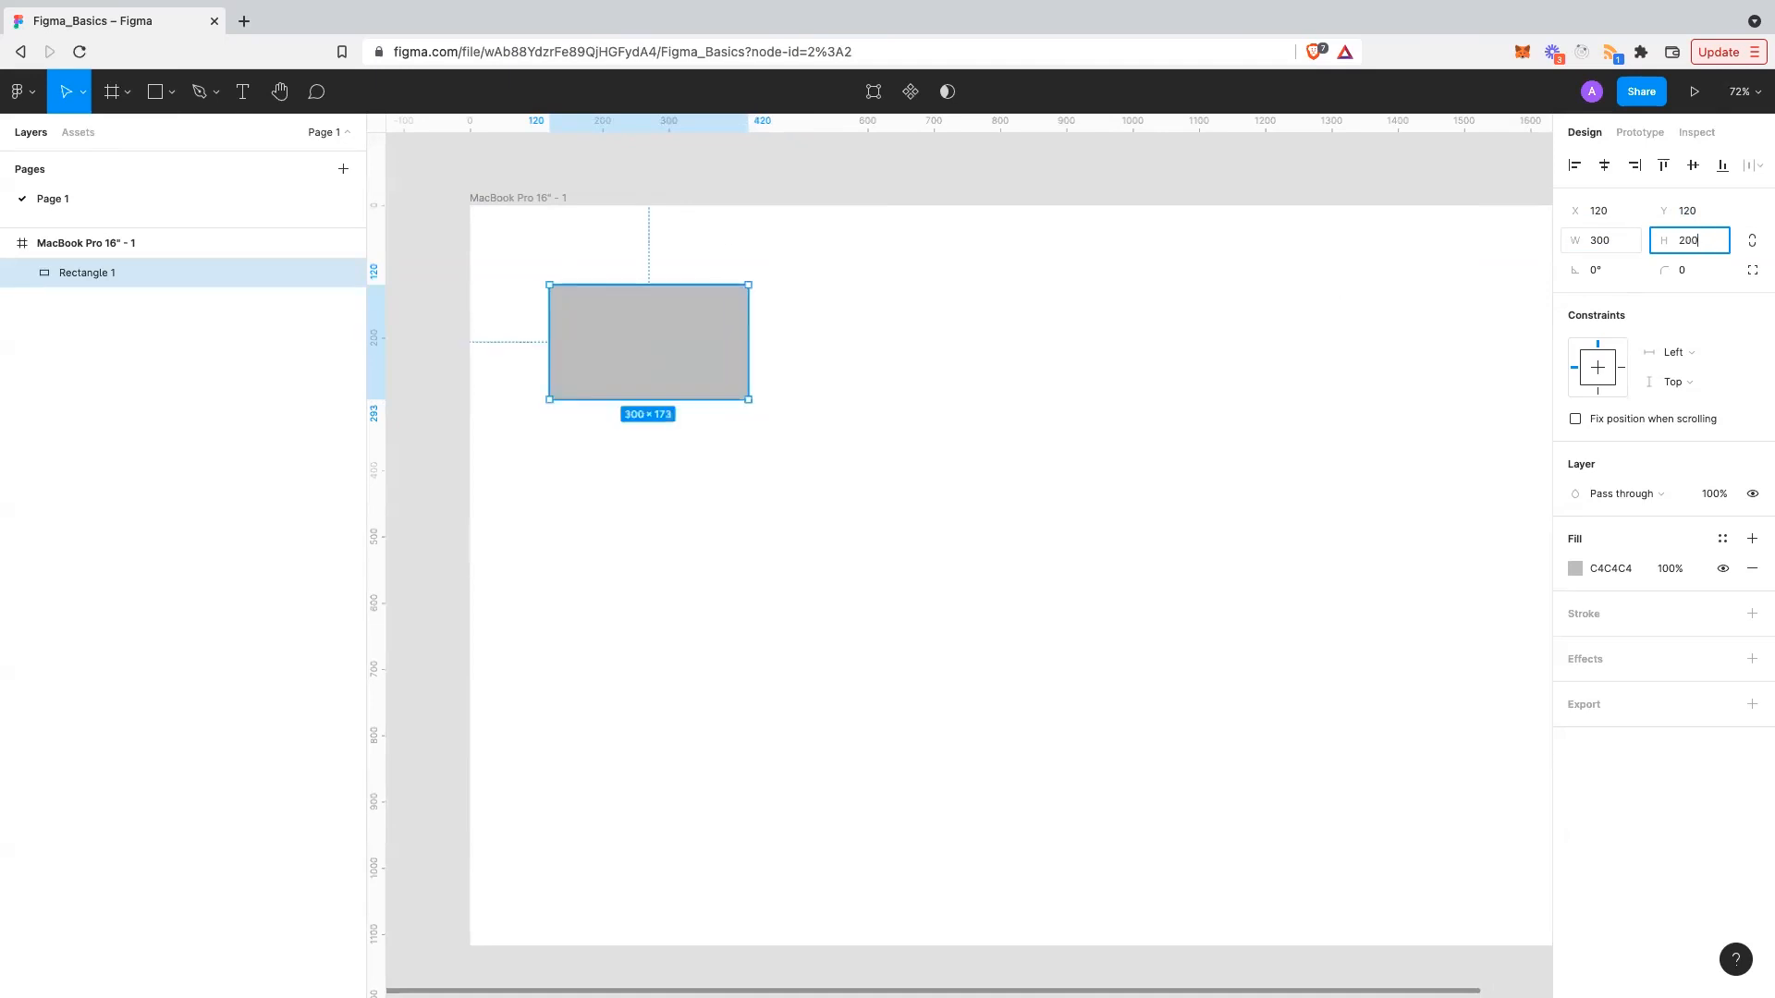
key("Return")
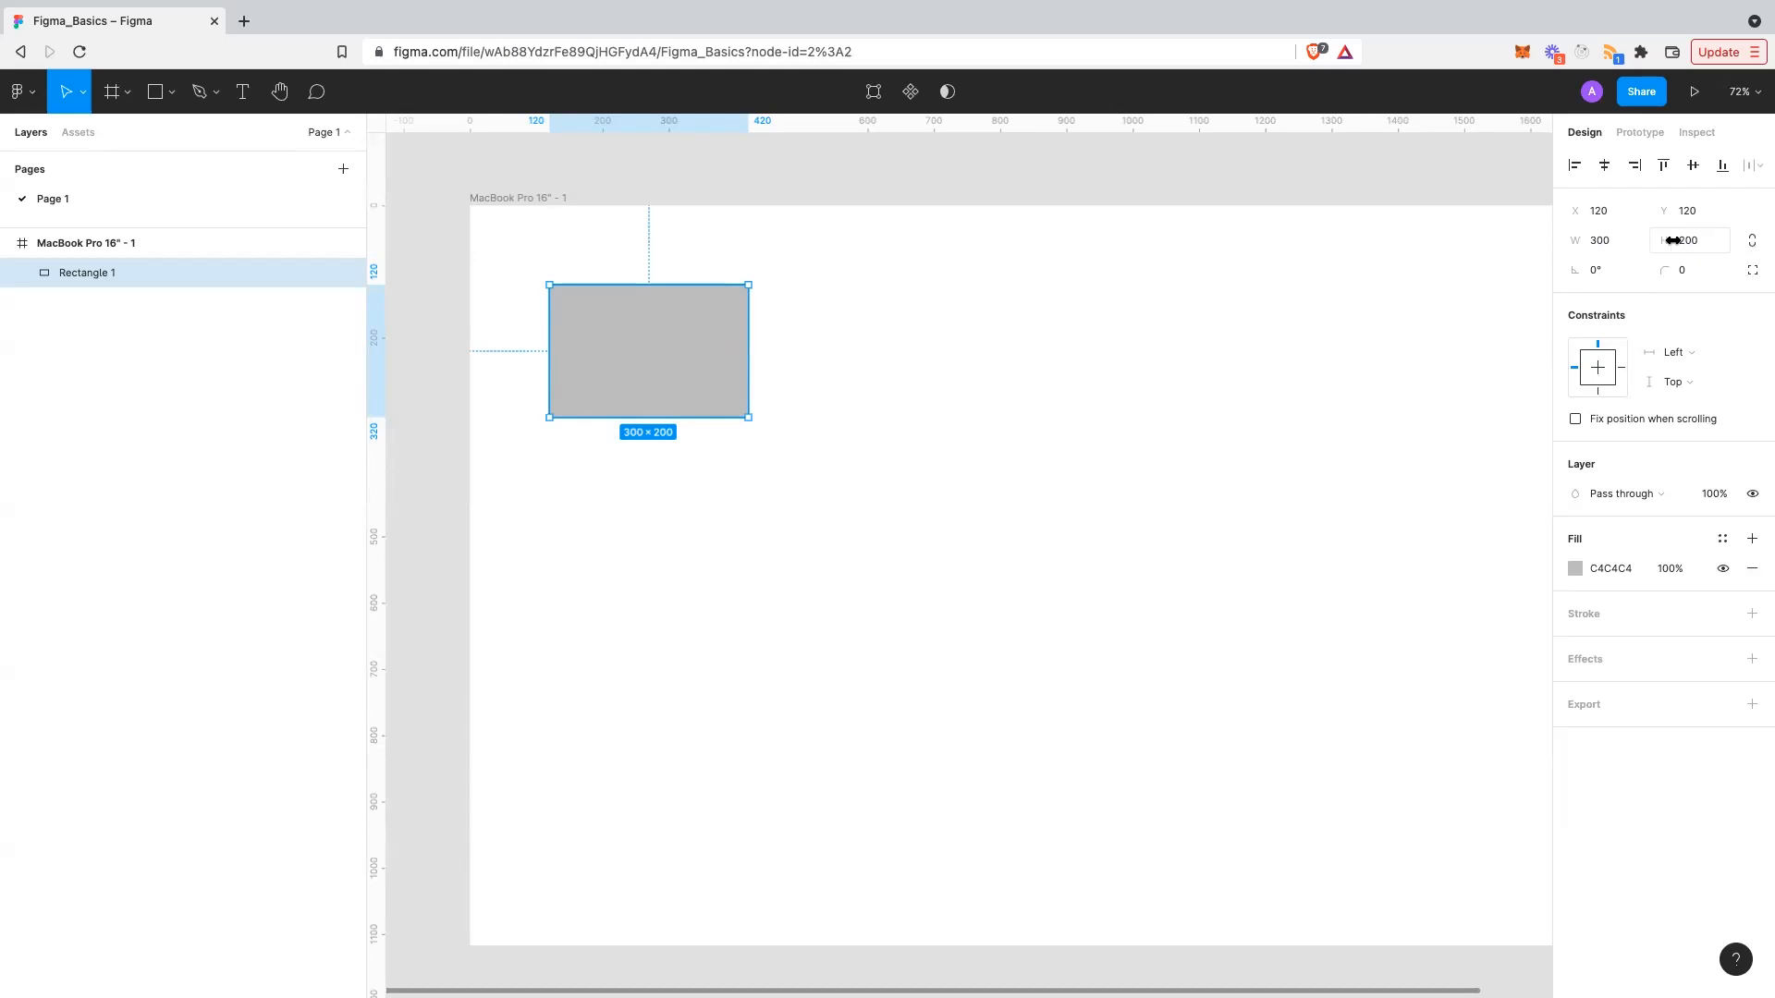
left_click(1751, 242)
left_click_drag(741, 420, 777, 418)
key("ctrl+z")
left_click(1751, 240)
left_click_drag(748, 417, 845, 394)
key("ctrl+z")
left_click(1753, 239)
left_click_drag(748, 415, 861, 482)
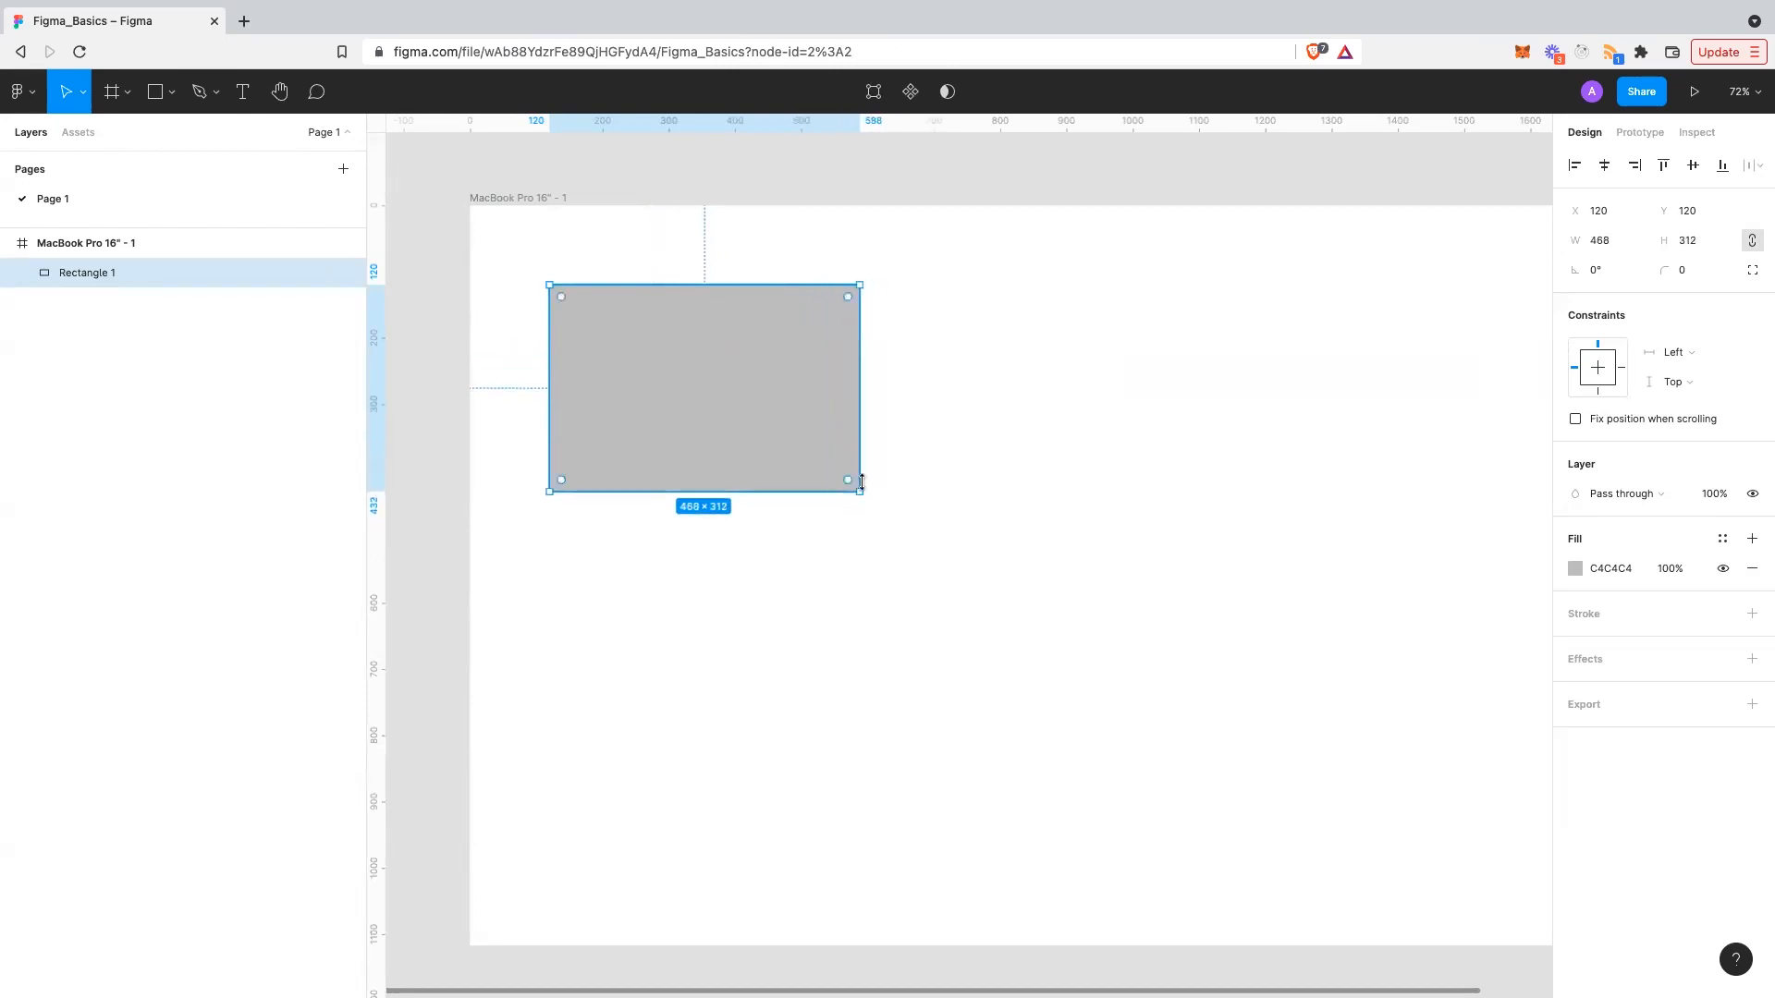
key("super+z")
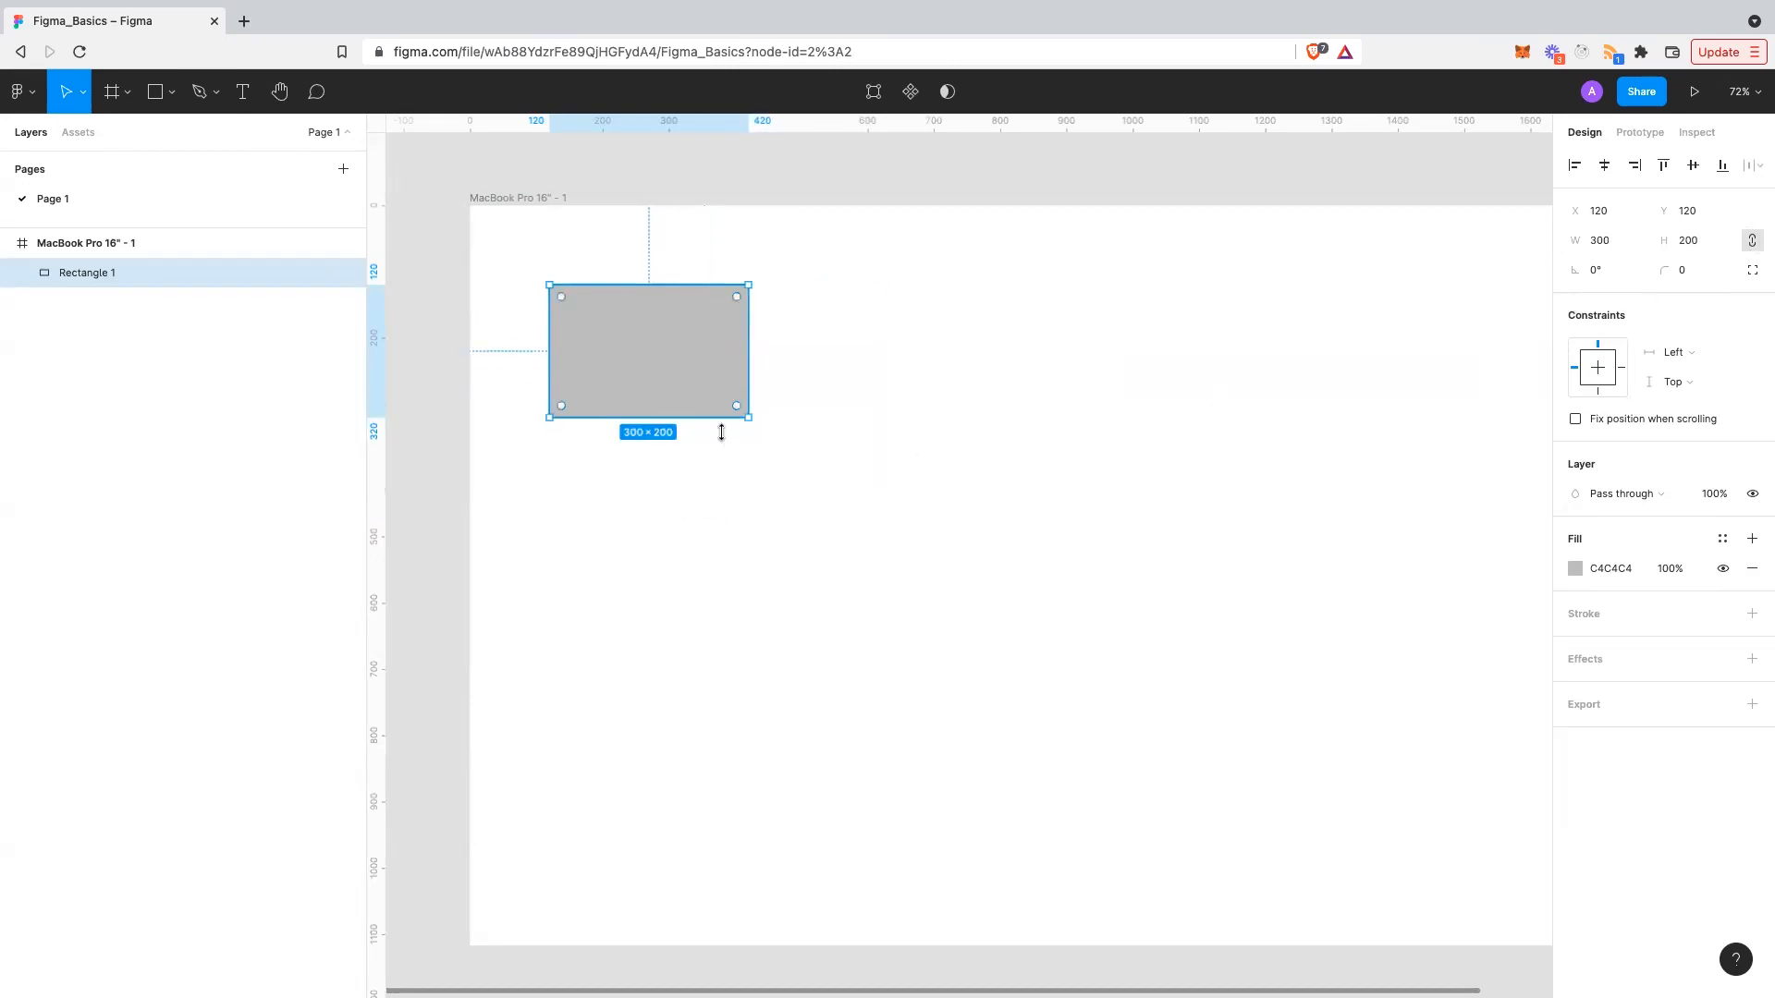
left_click_drag(749, 417, 804, 495)
left_click(1016, 513)
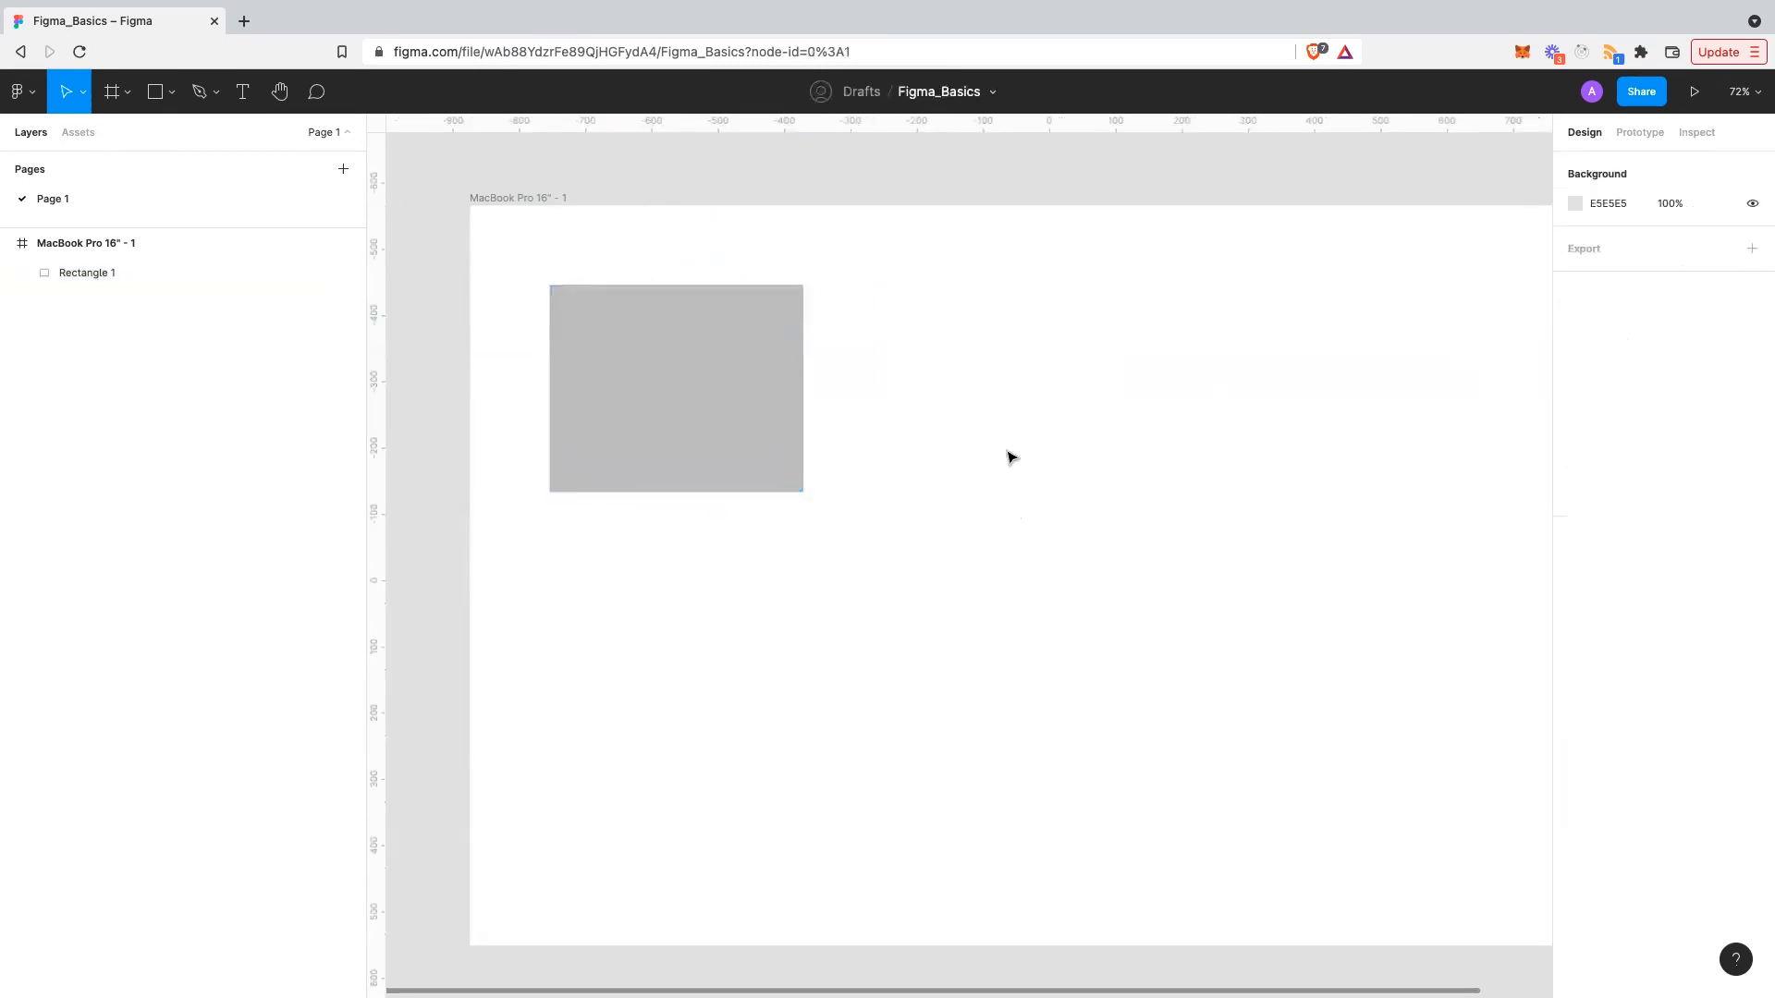
key("super+z")
key("super+z")
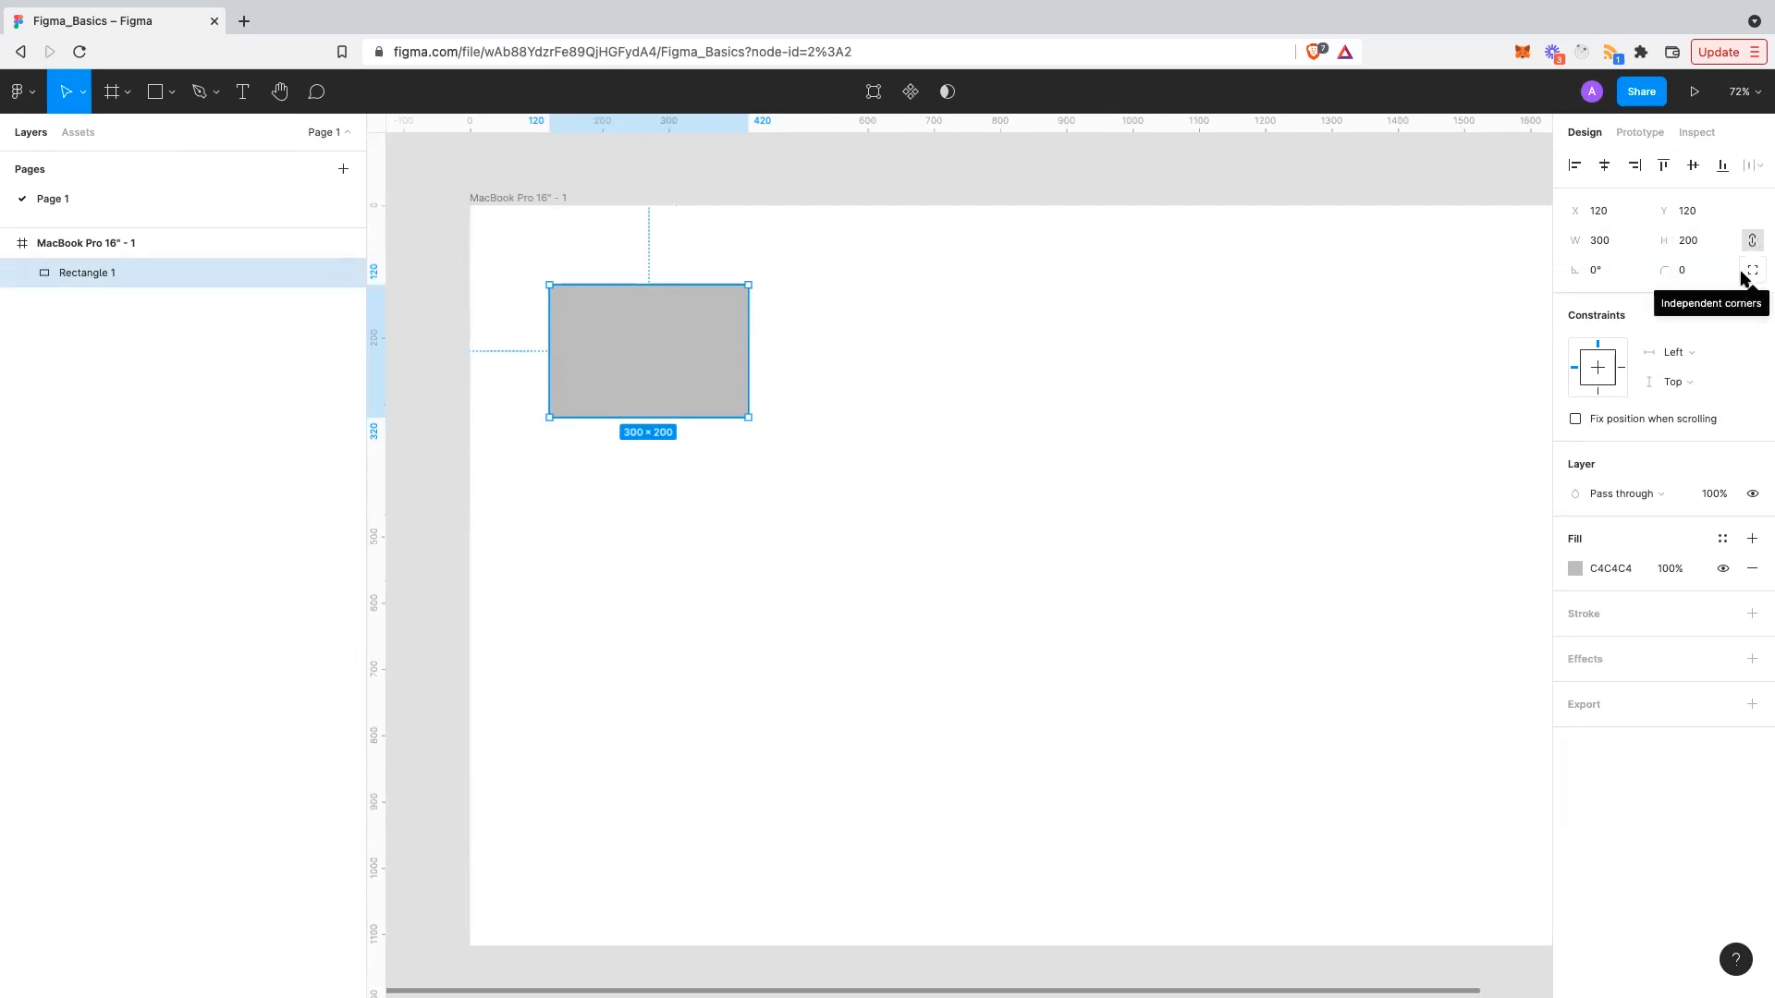
left_click(1761, 241)
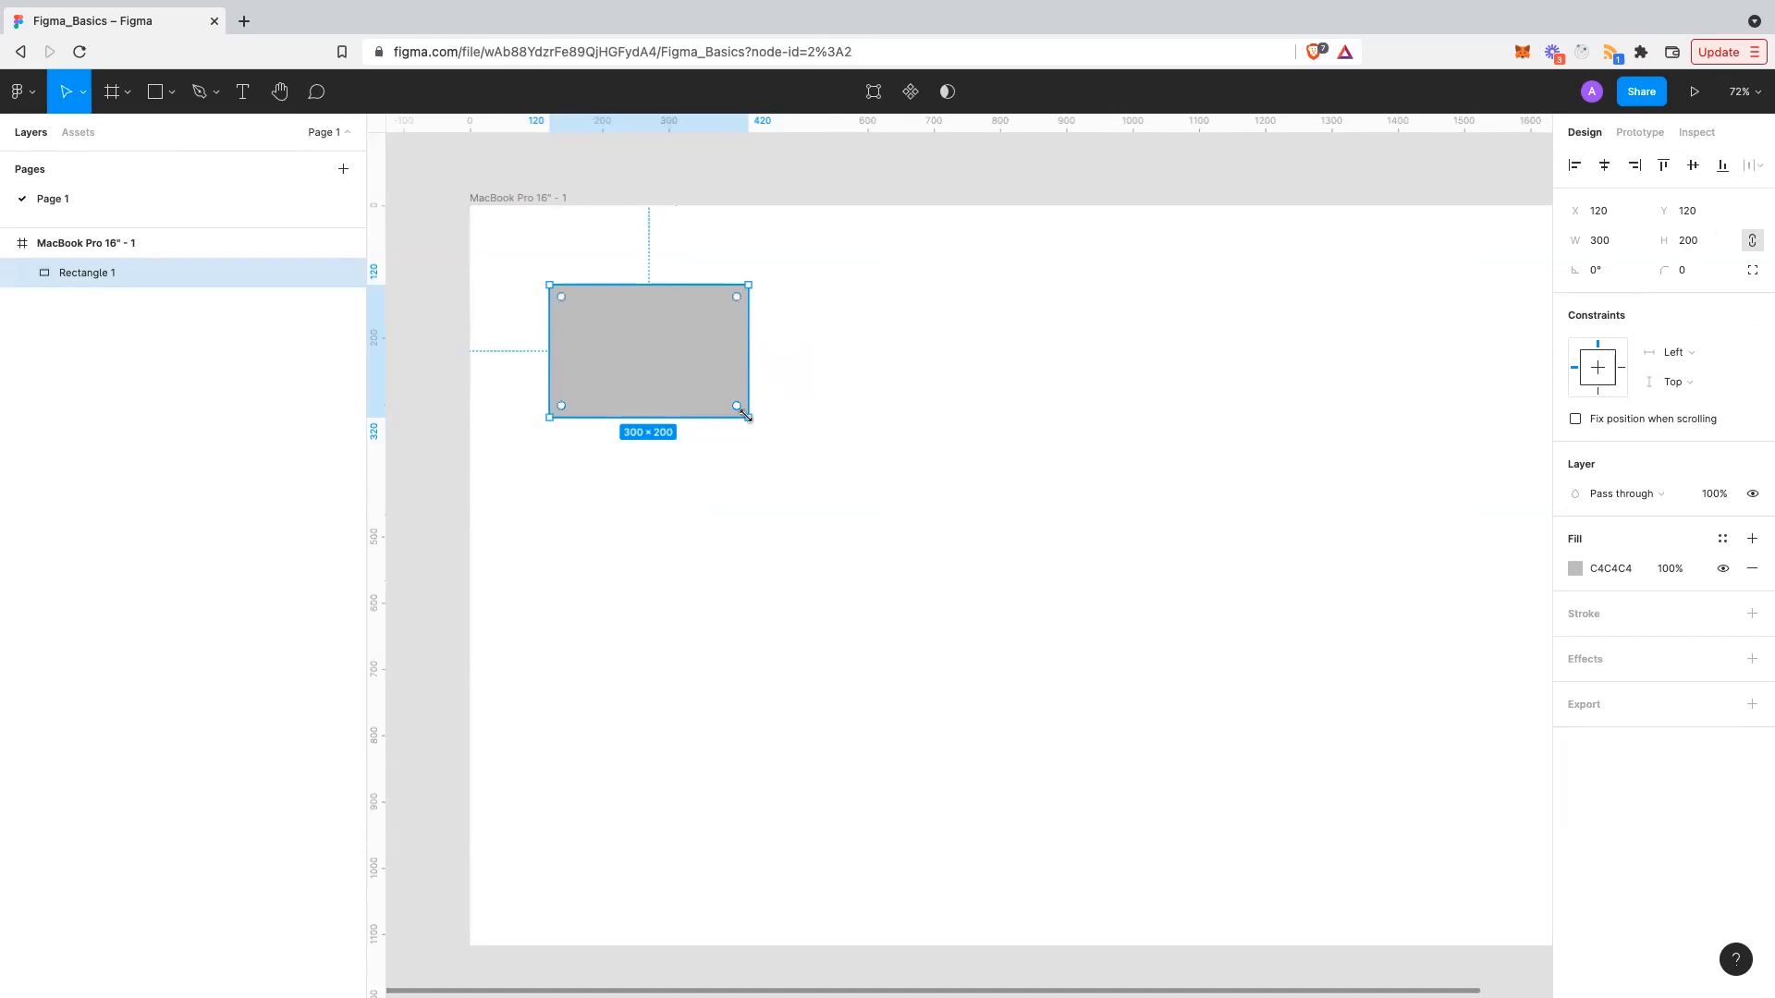
left_click_drag(746, 416, 884, 355)
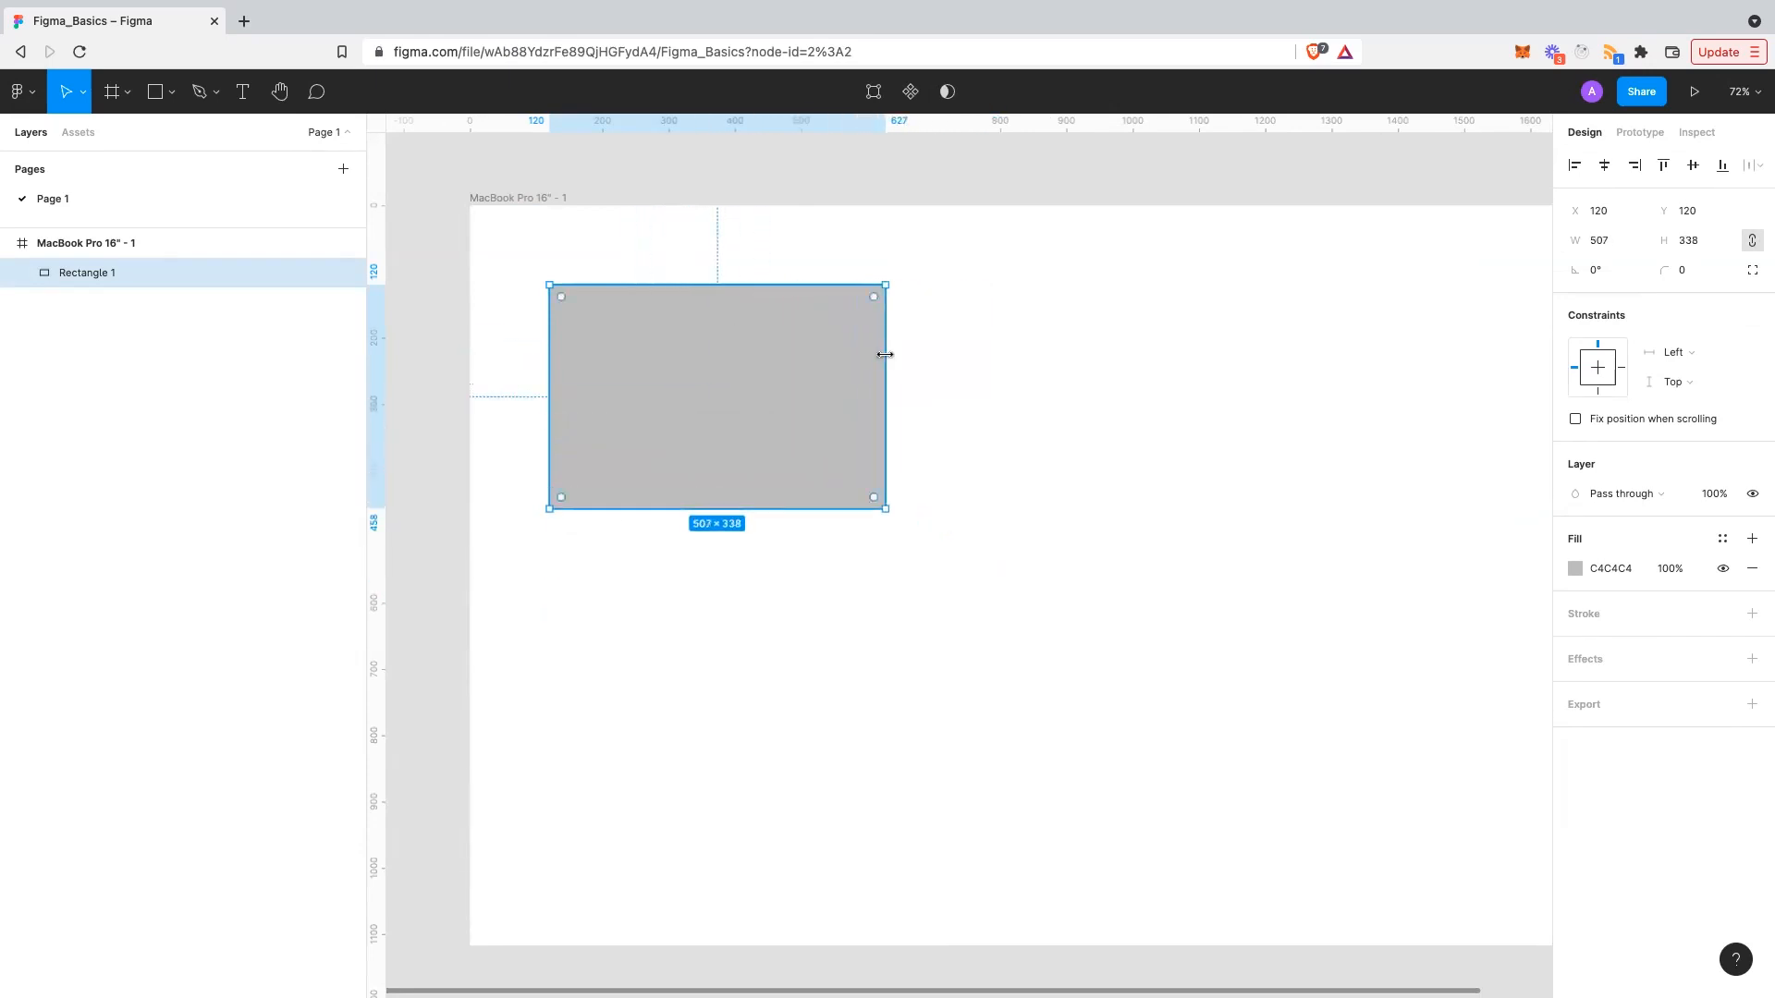
key("ctrl+z")
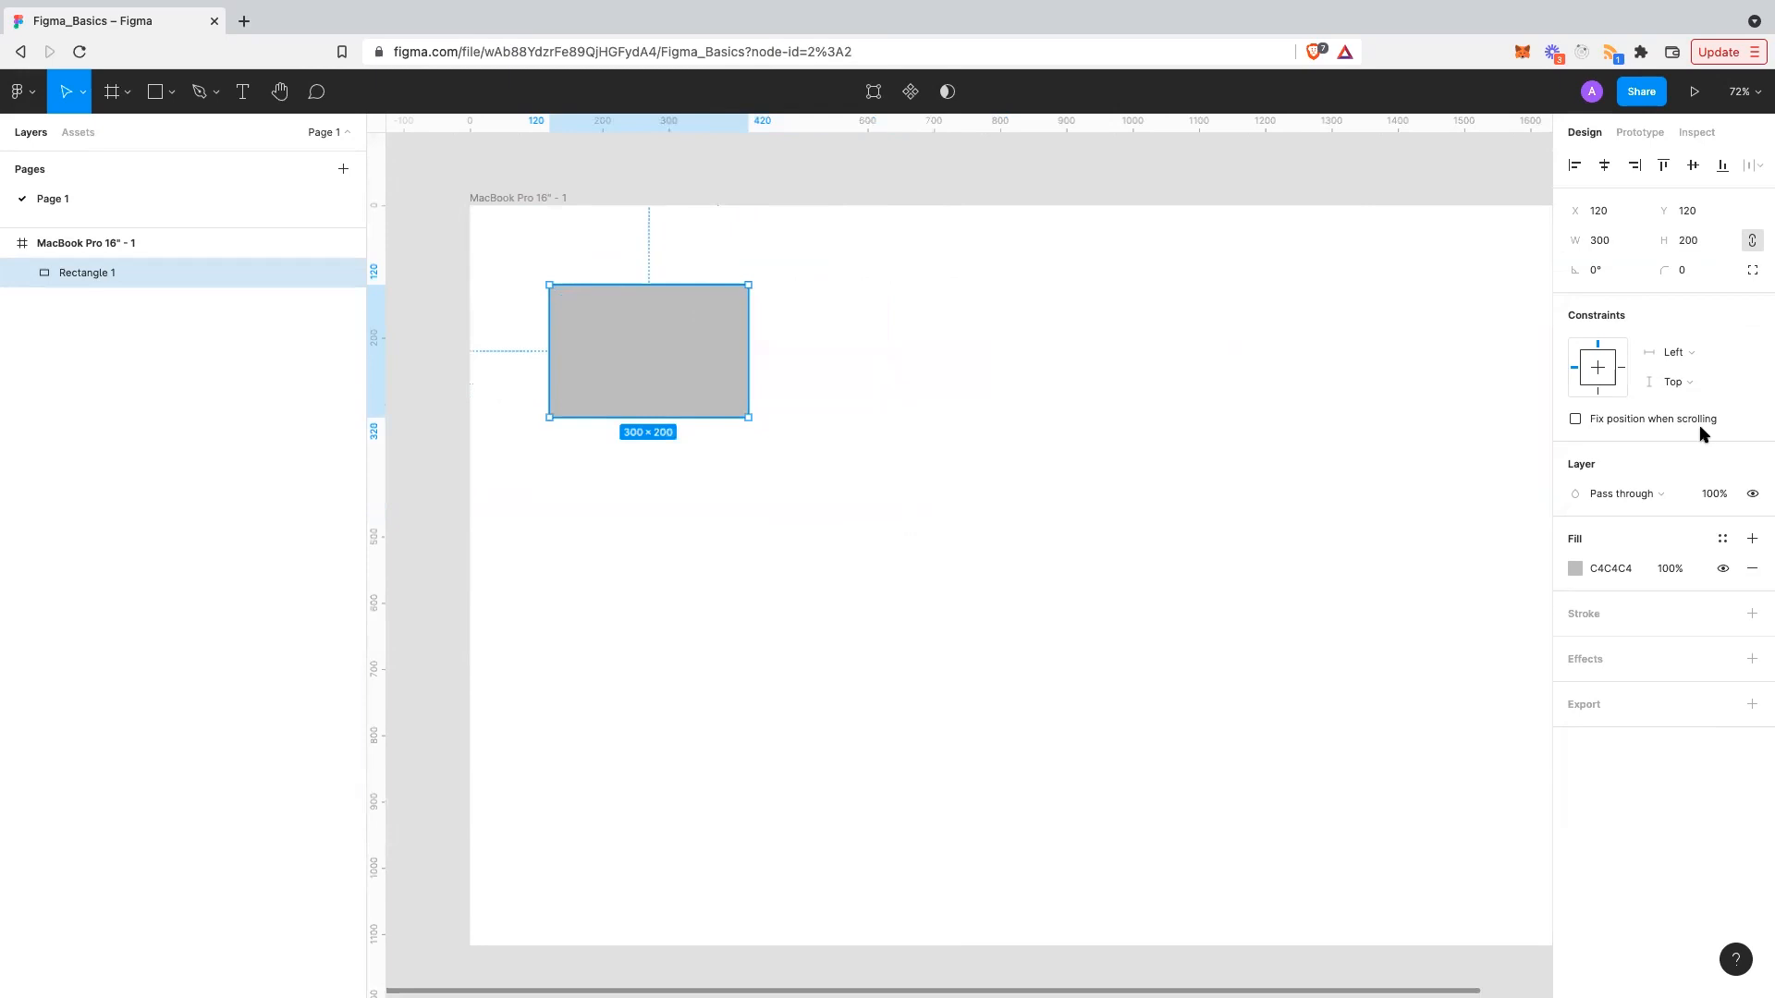
- Try rotating the rectangle 30° and 130°, then reset its rotation to 0°
left_click(1605, 272)
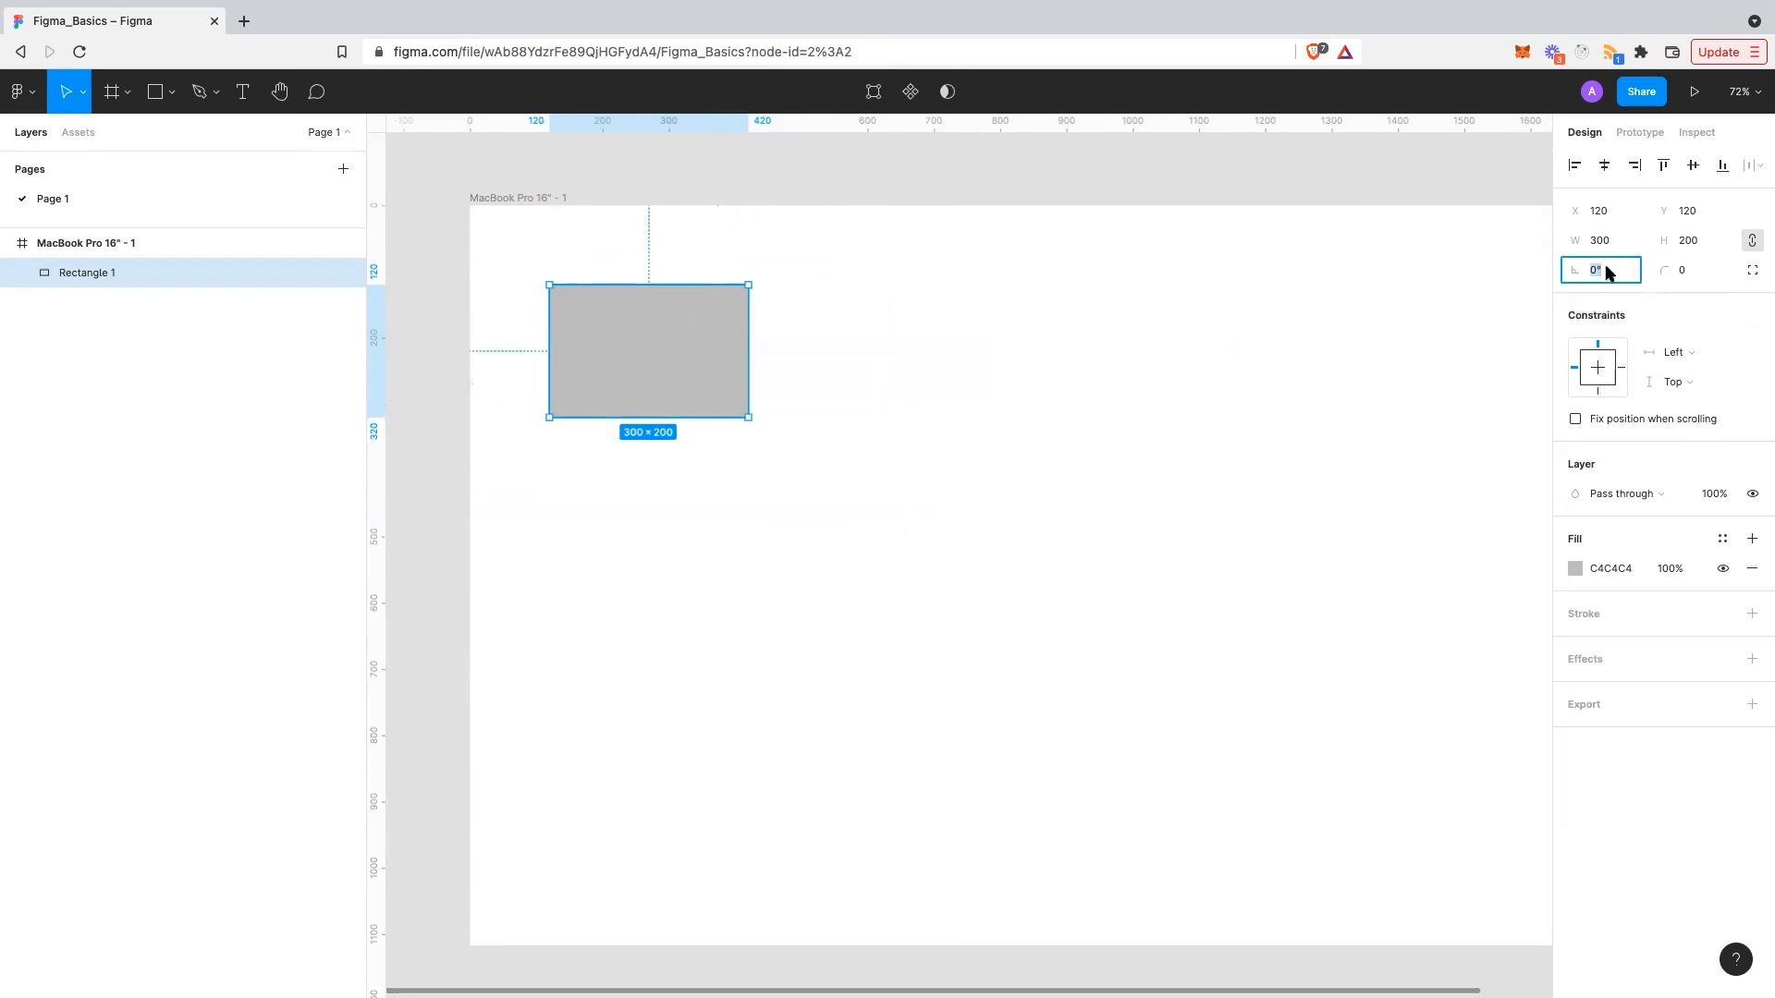
type("30")
key("Return")
left_click(1609, 272)
type("33")
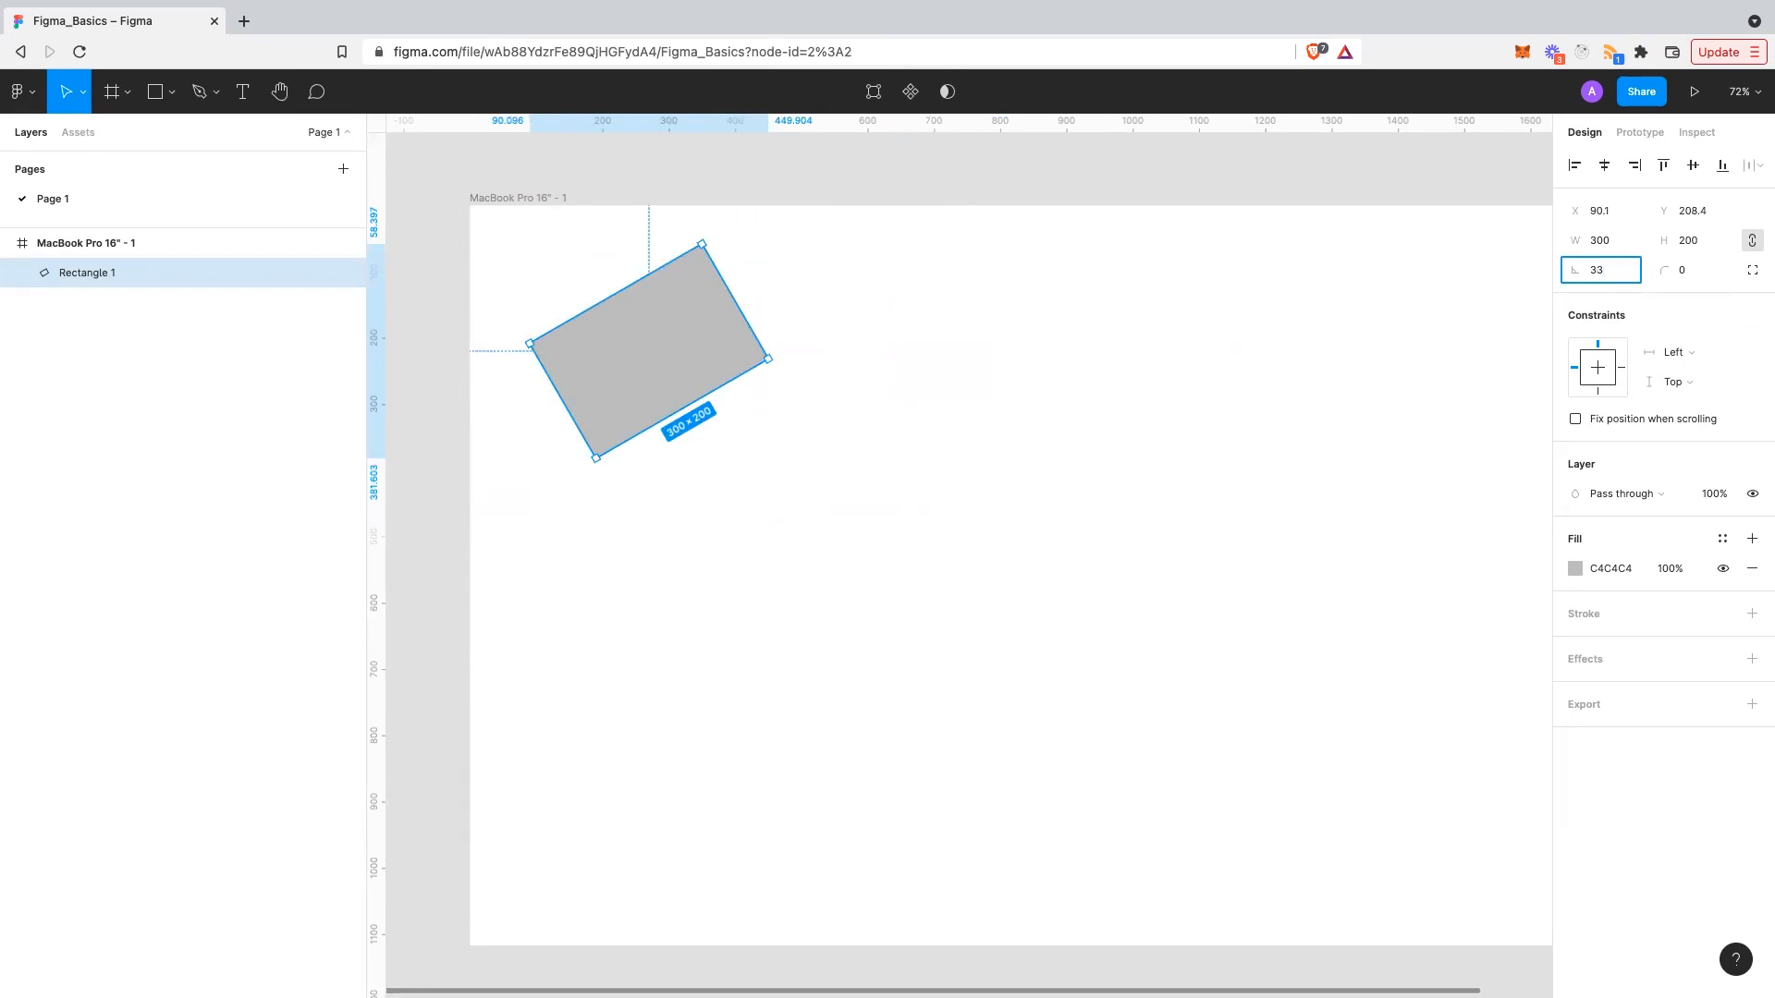
type("70")
key("Return")
left_click(1609, 272)
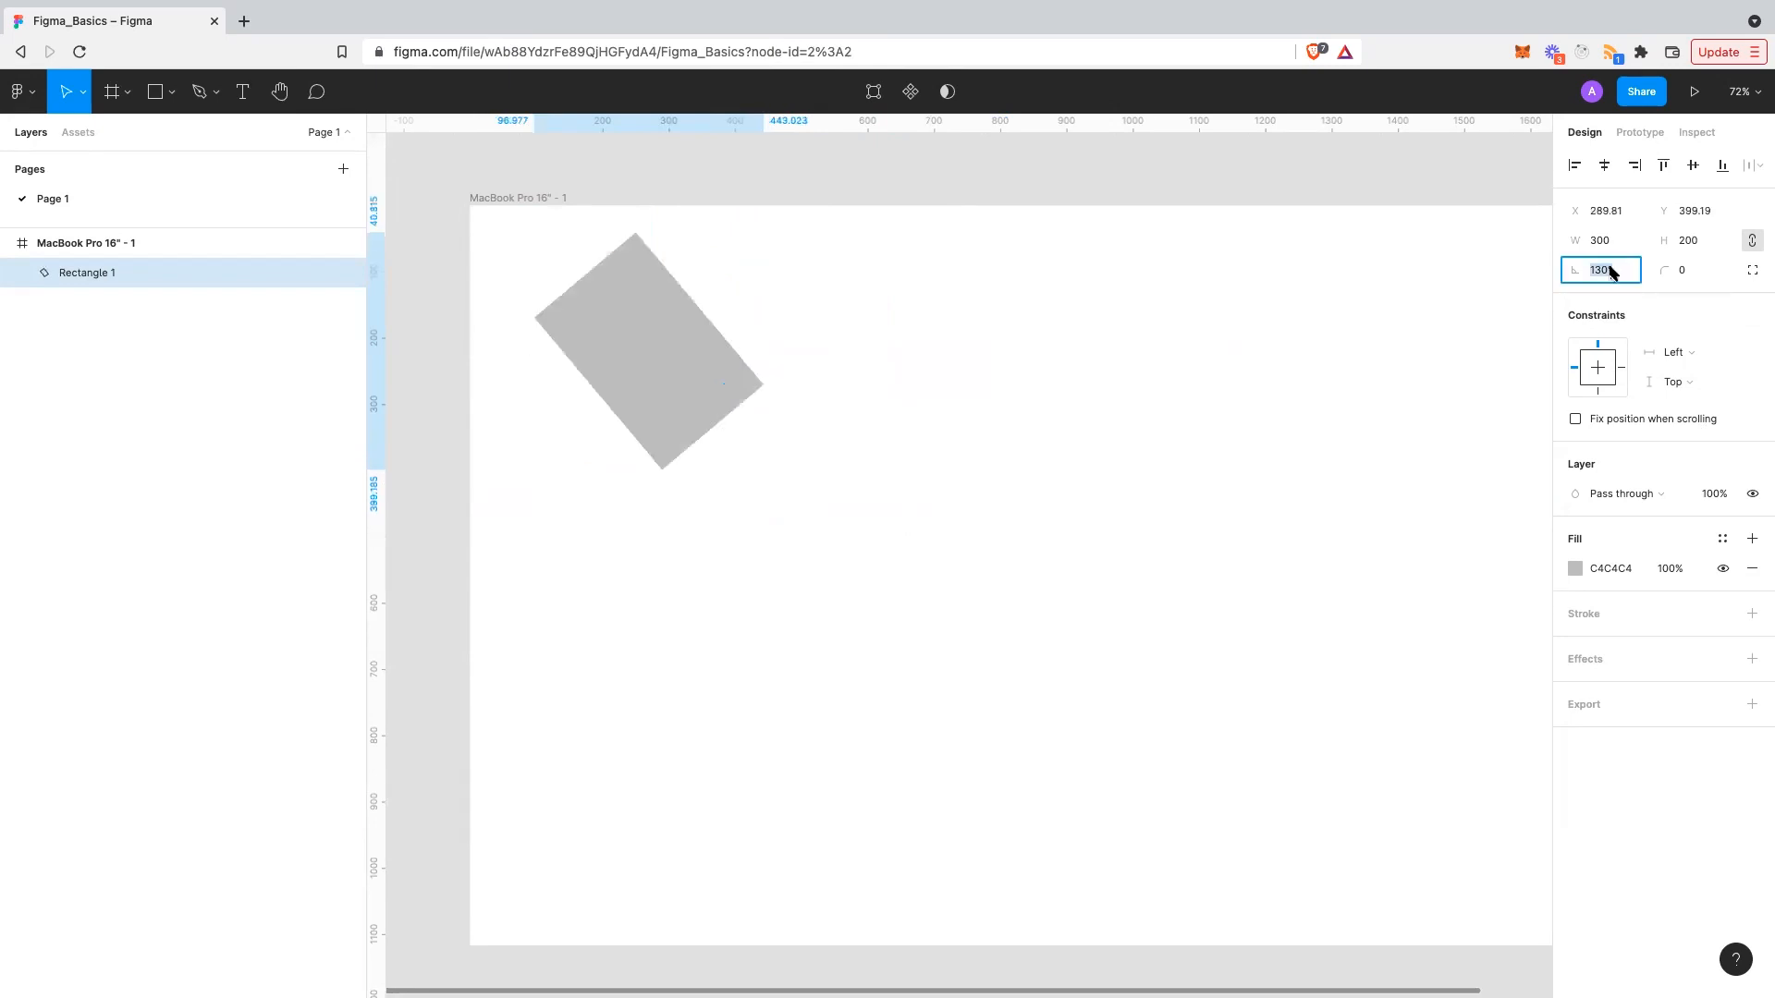
type("0")
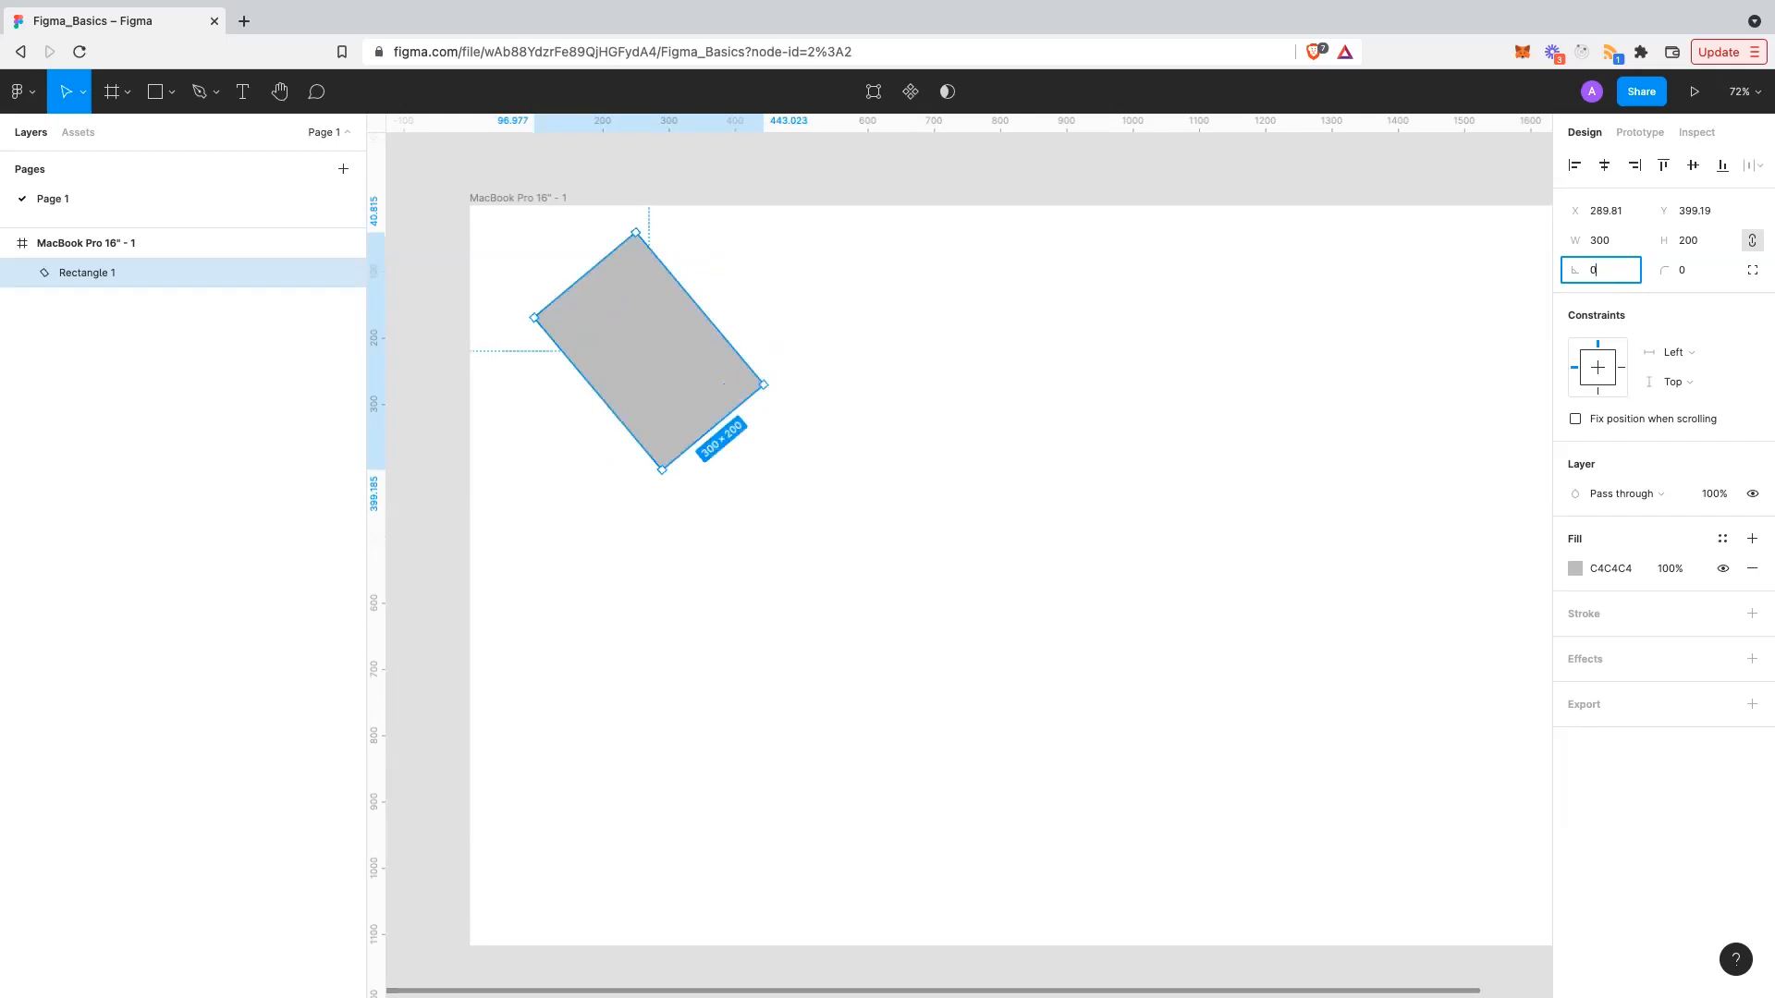
key("Return")
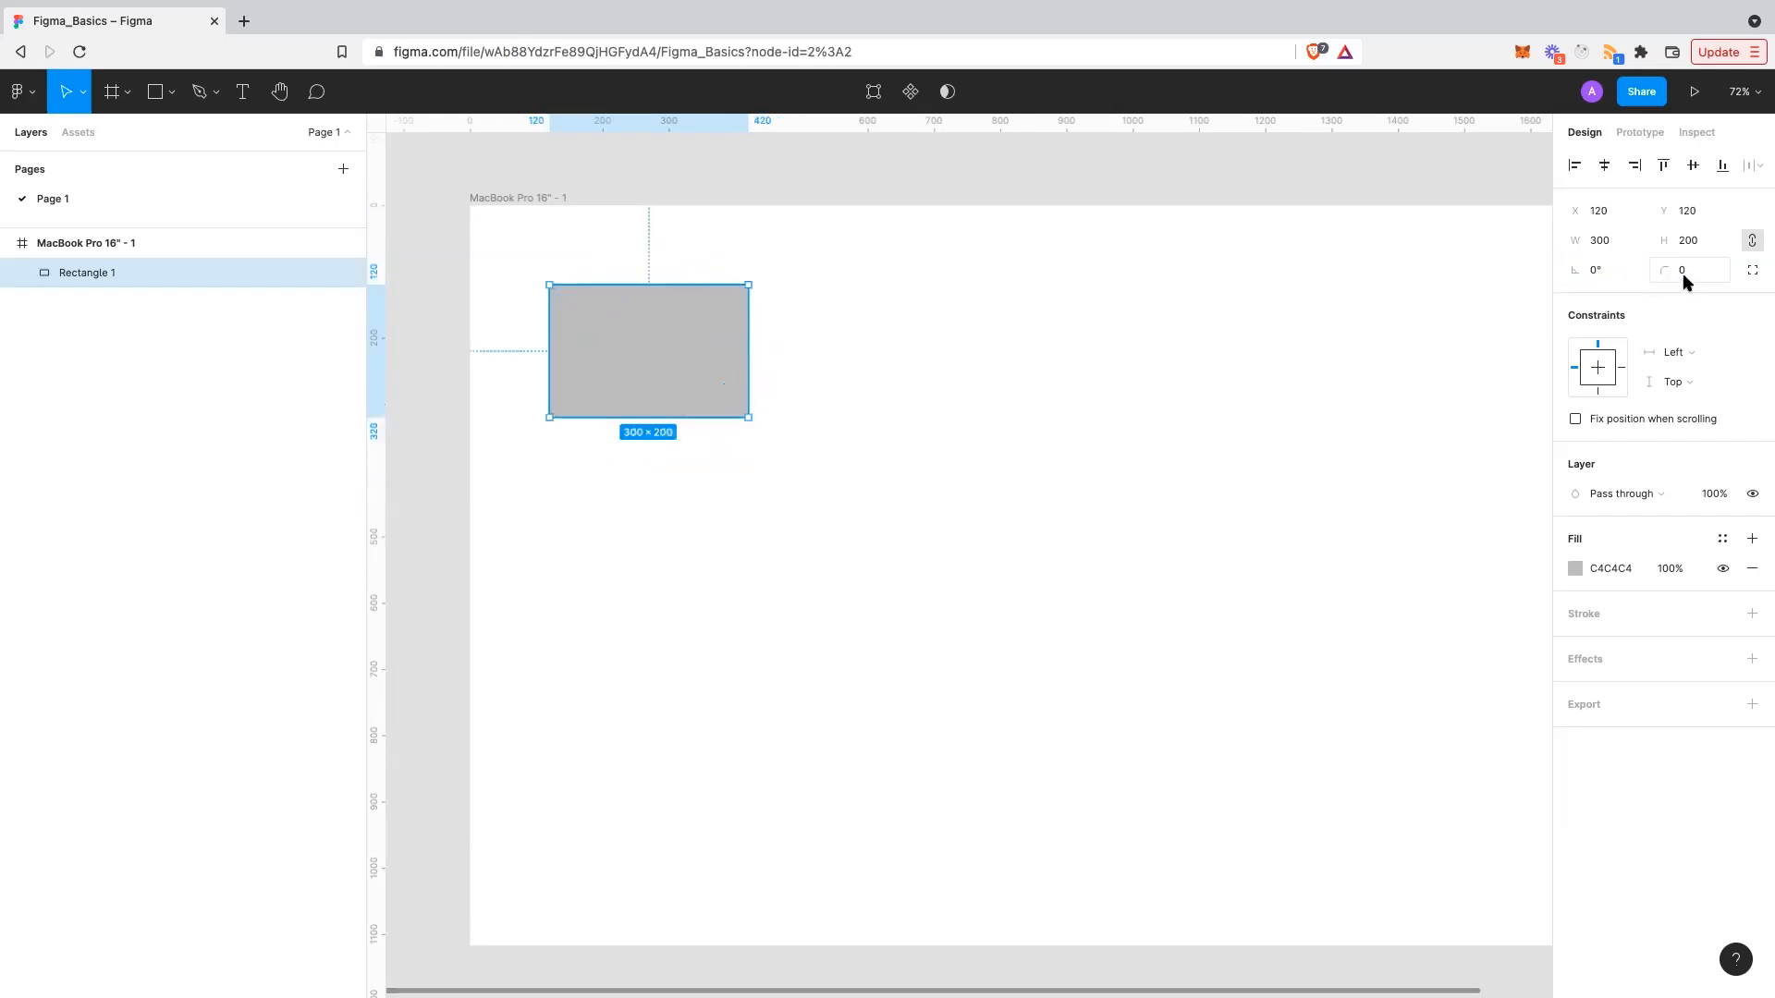
- Set the rectangle's corner radius to 20, after first trying 10
left_click(1684, 273)
type("10")
key("Return")
scroll(582, 308, "up", 5)
left_click(588, 220)
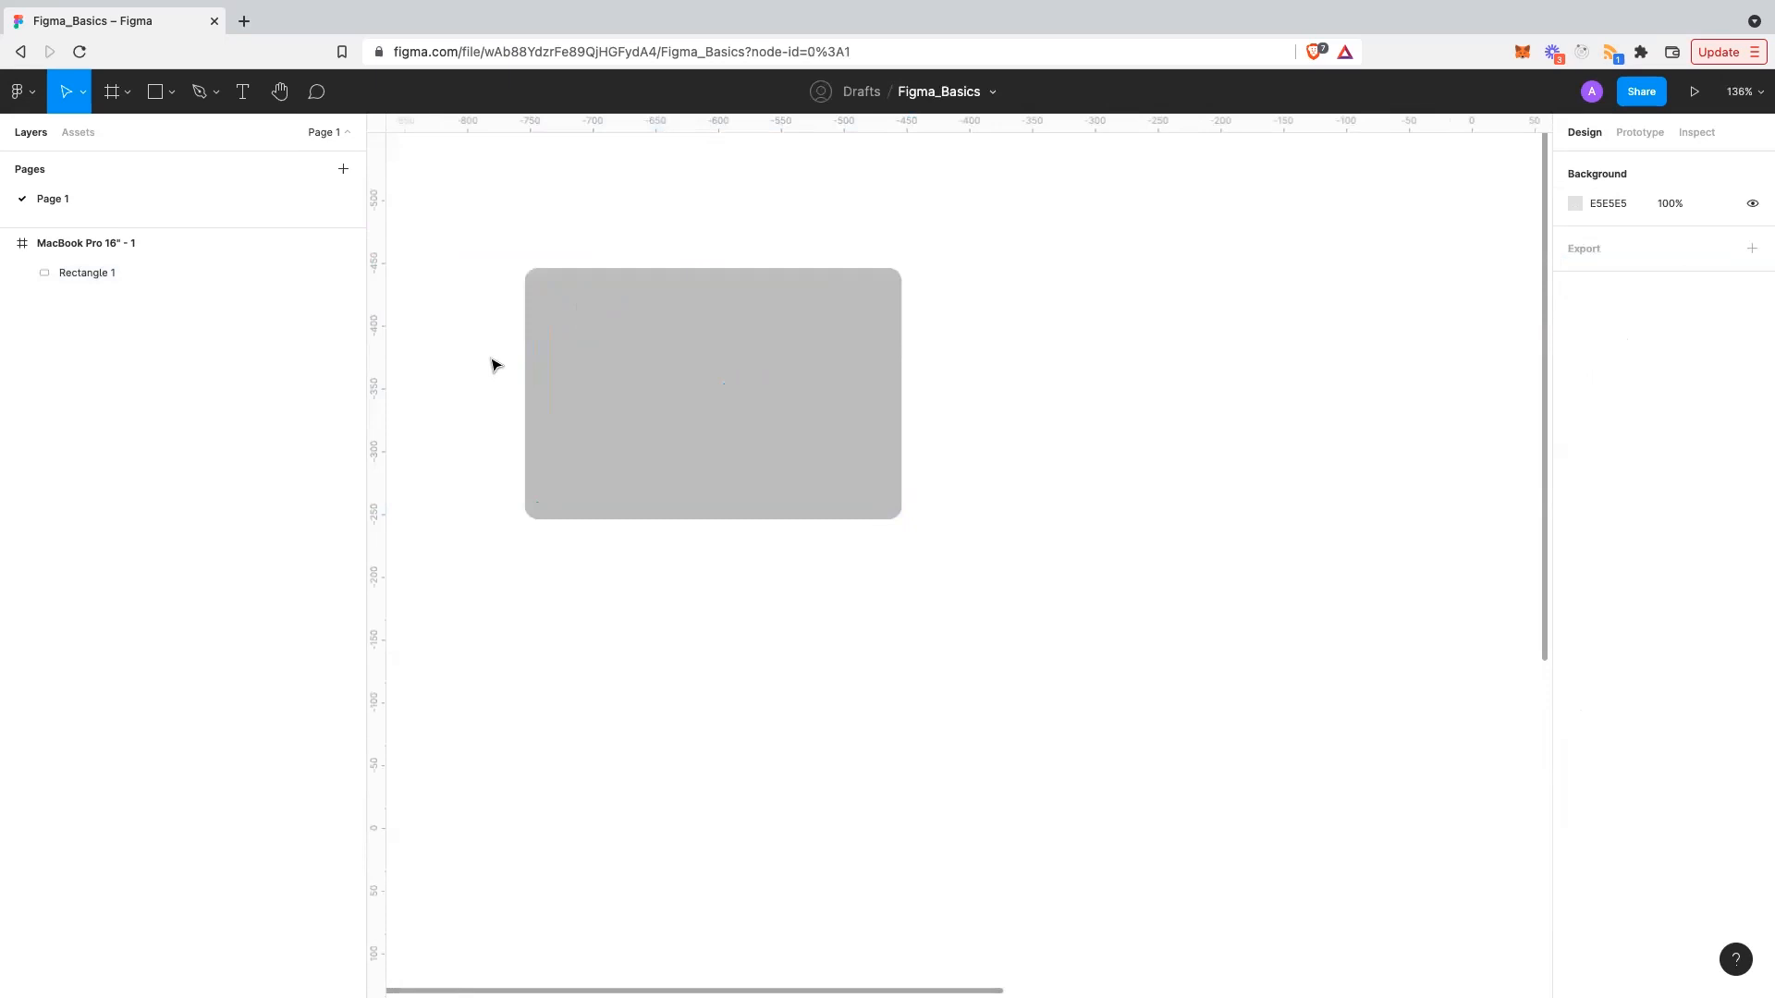
left_click(586, 357)
scroll(544, 356, "up", 1)
left_click(1711, 279)
type("20")
key("Return")
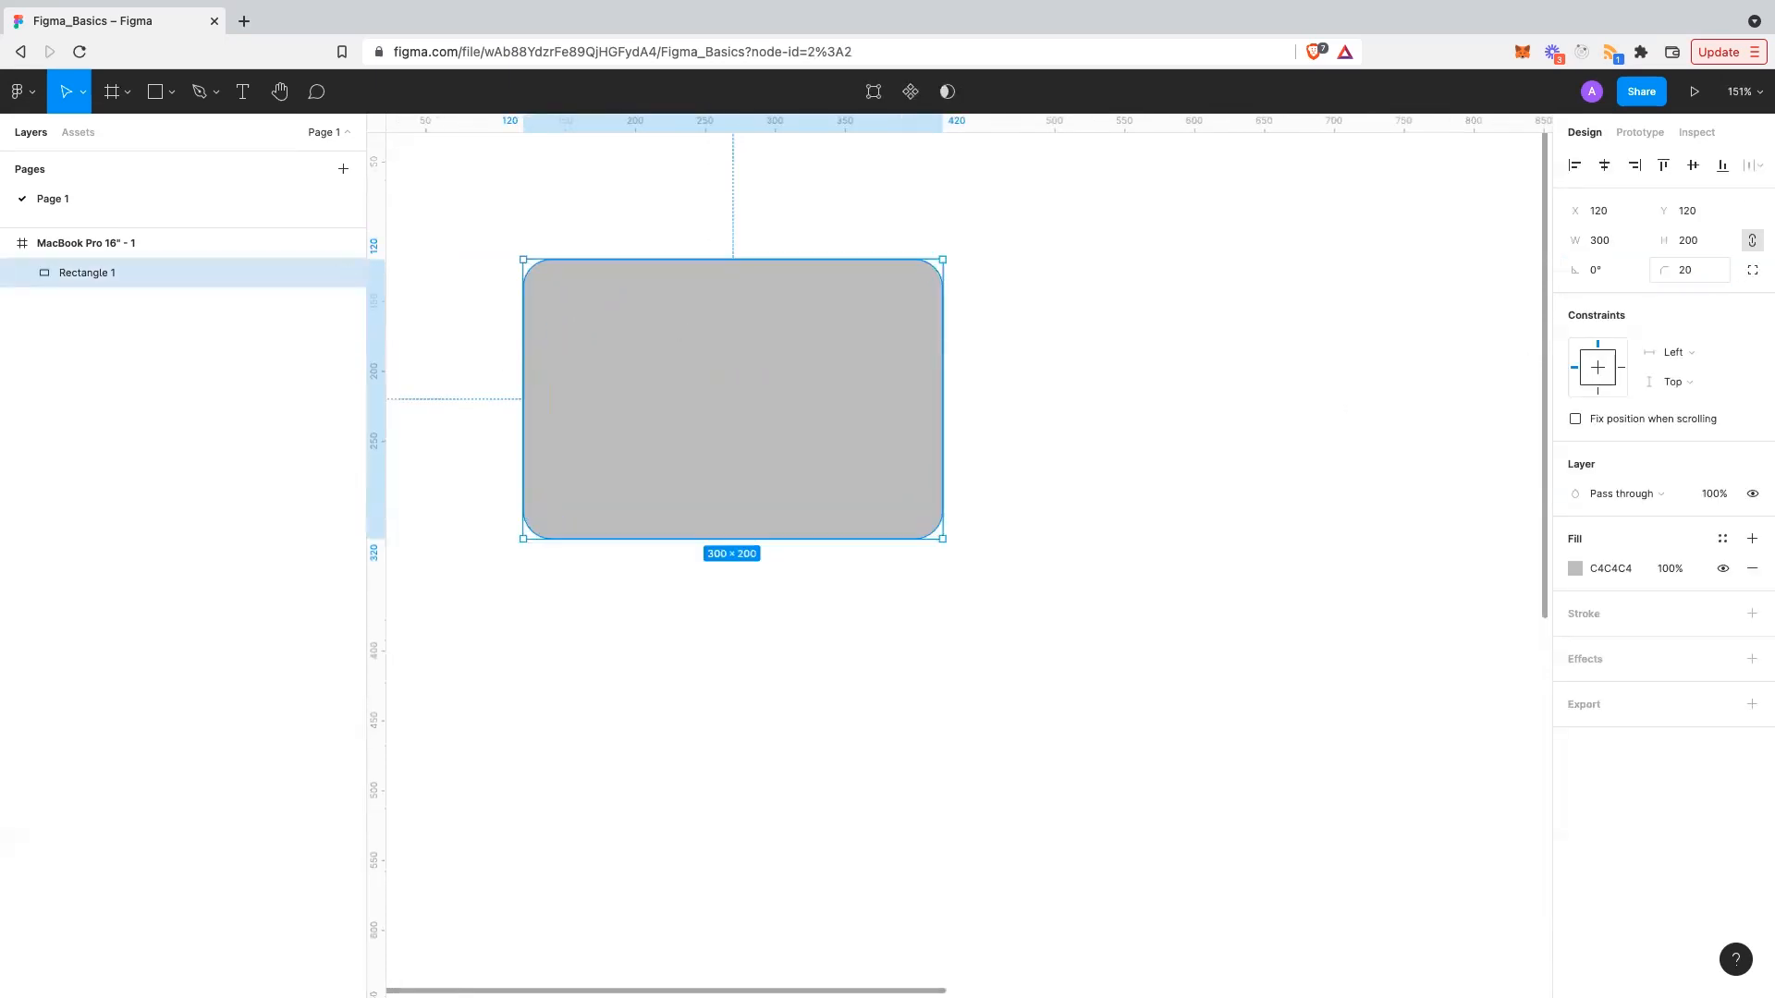
- Switch to independent corners with radii 20, 10, 20, 10 and check the result
left_click(1755, 275)
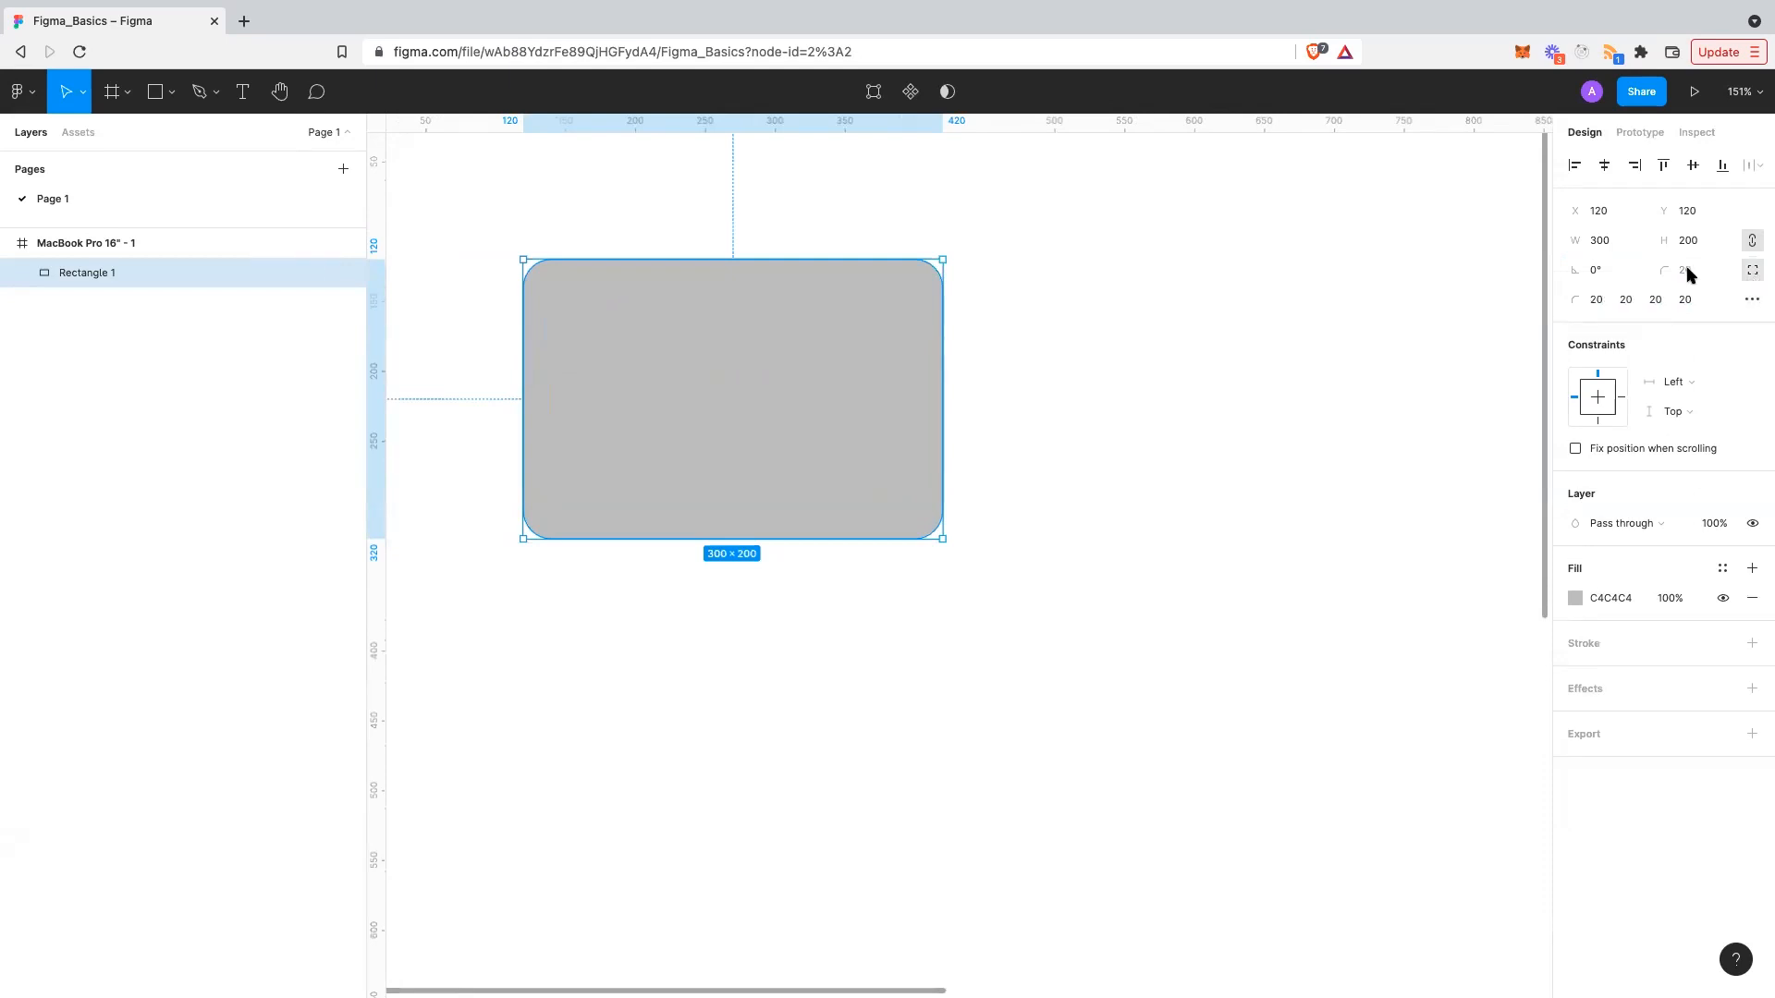
left_click(1604, 302)
key("Tab")
type("10")
key("Tab")
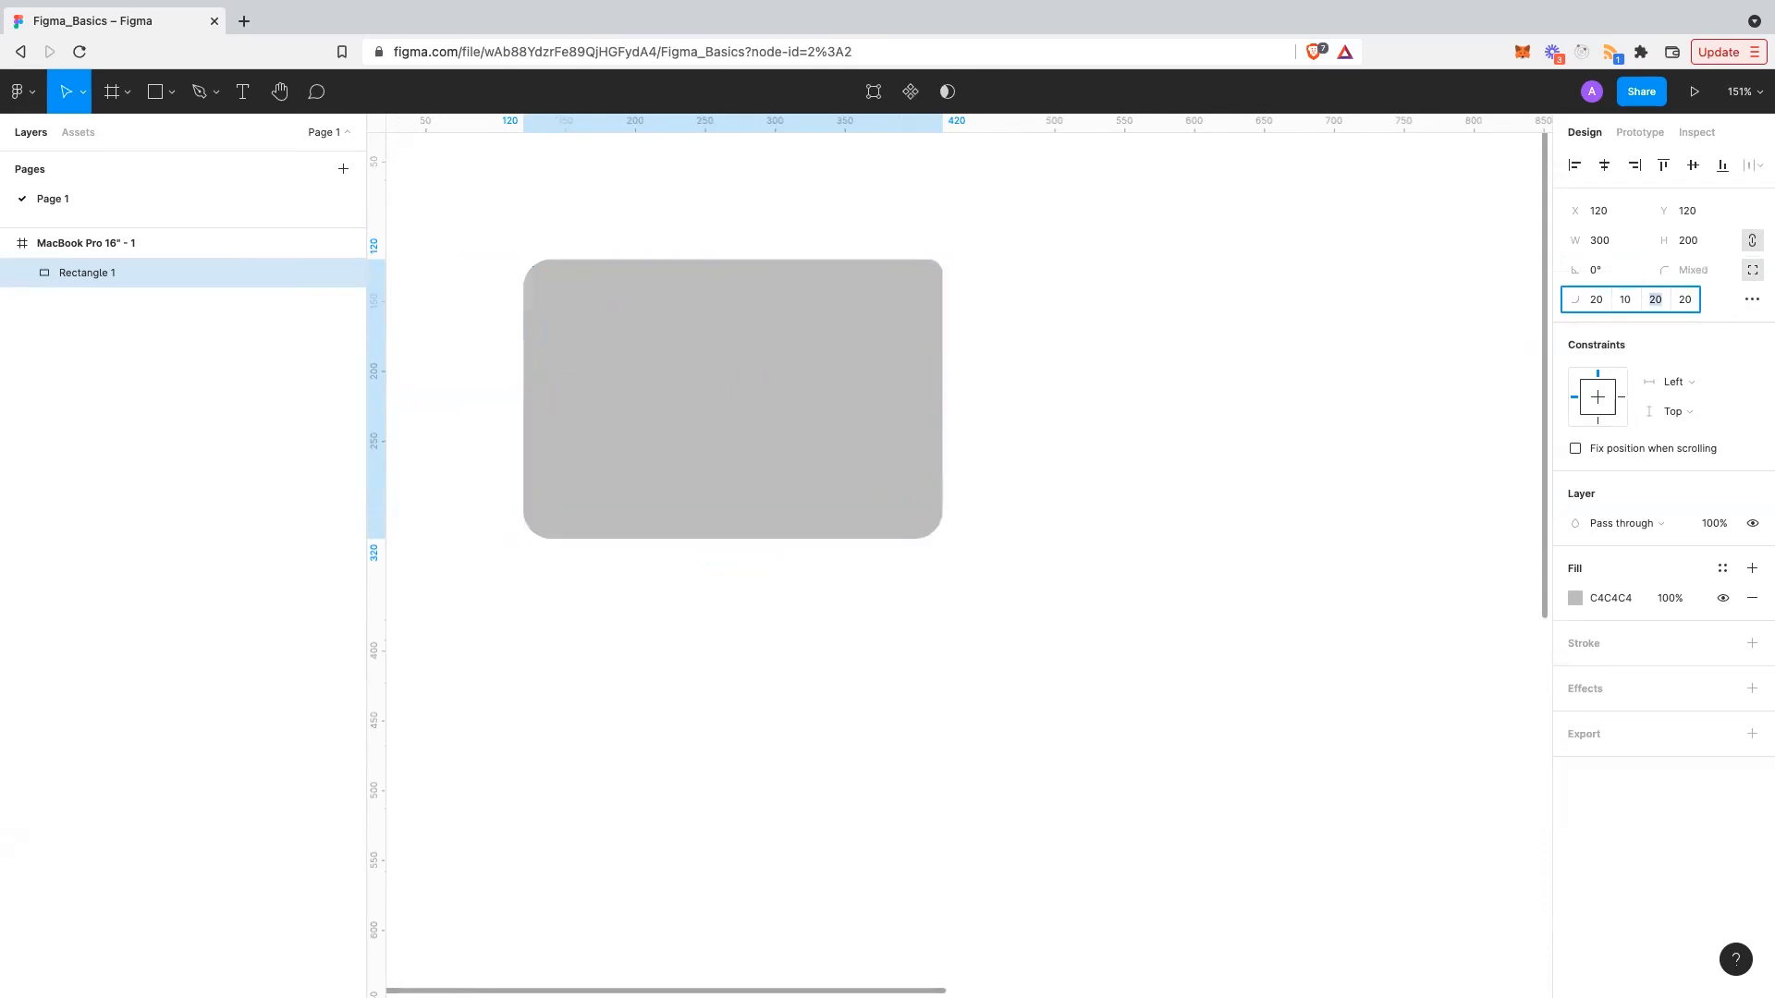
key("Tab")
left_click(1042, 553)
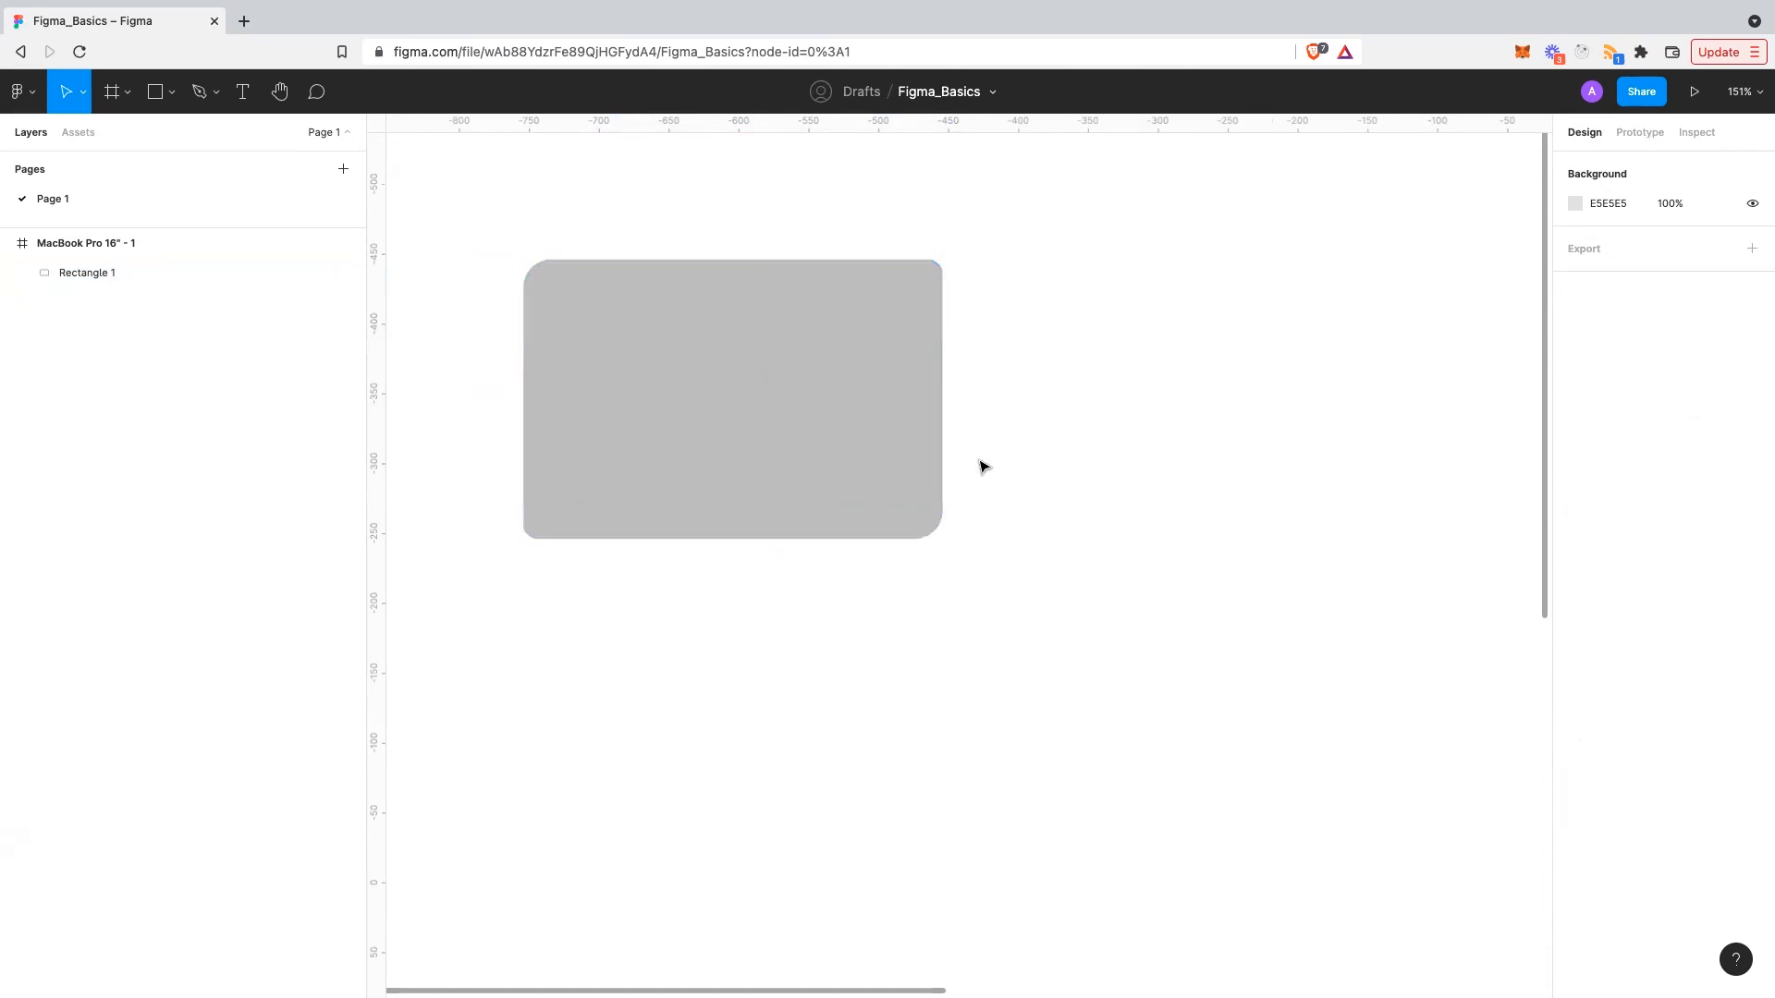
left_click(934, 301)
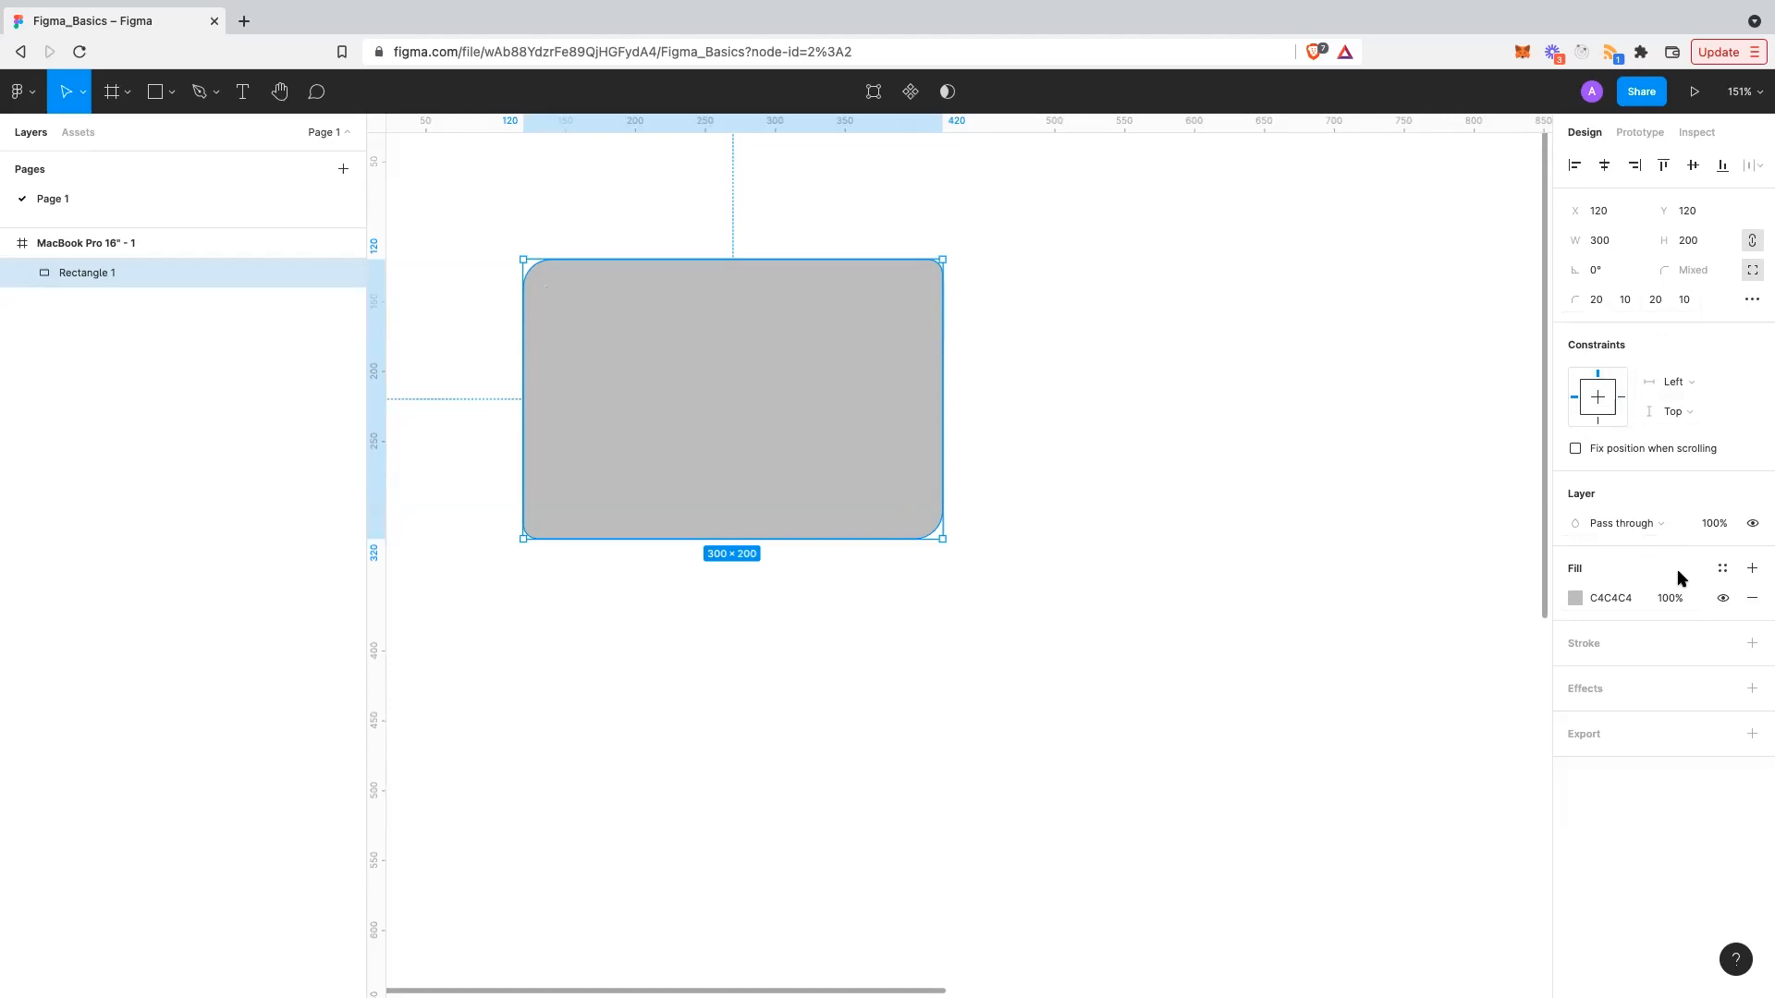
- Change the rectangle's fill to light pink FF9F9F in the colour picker, after browsing swatch libraries
left_click(1617, 599)
left_click(1575, 598)
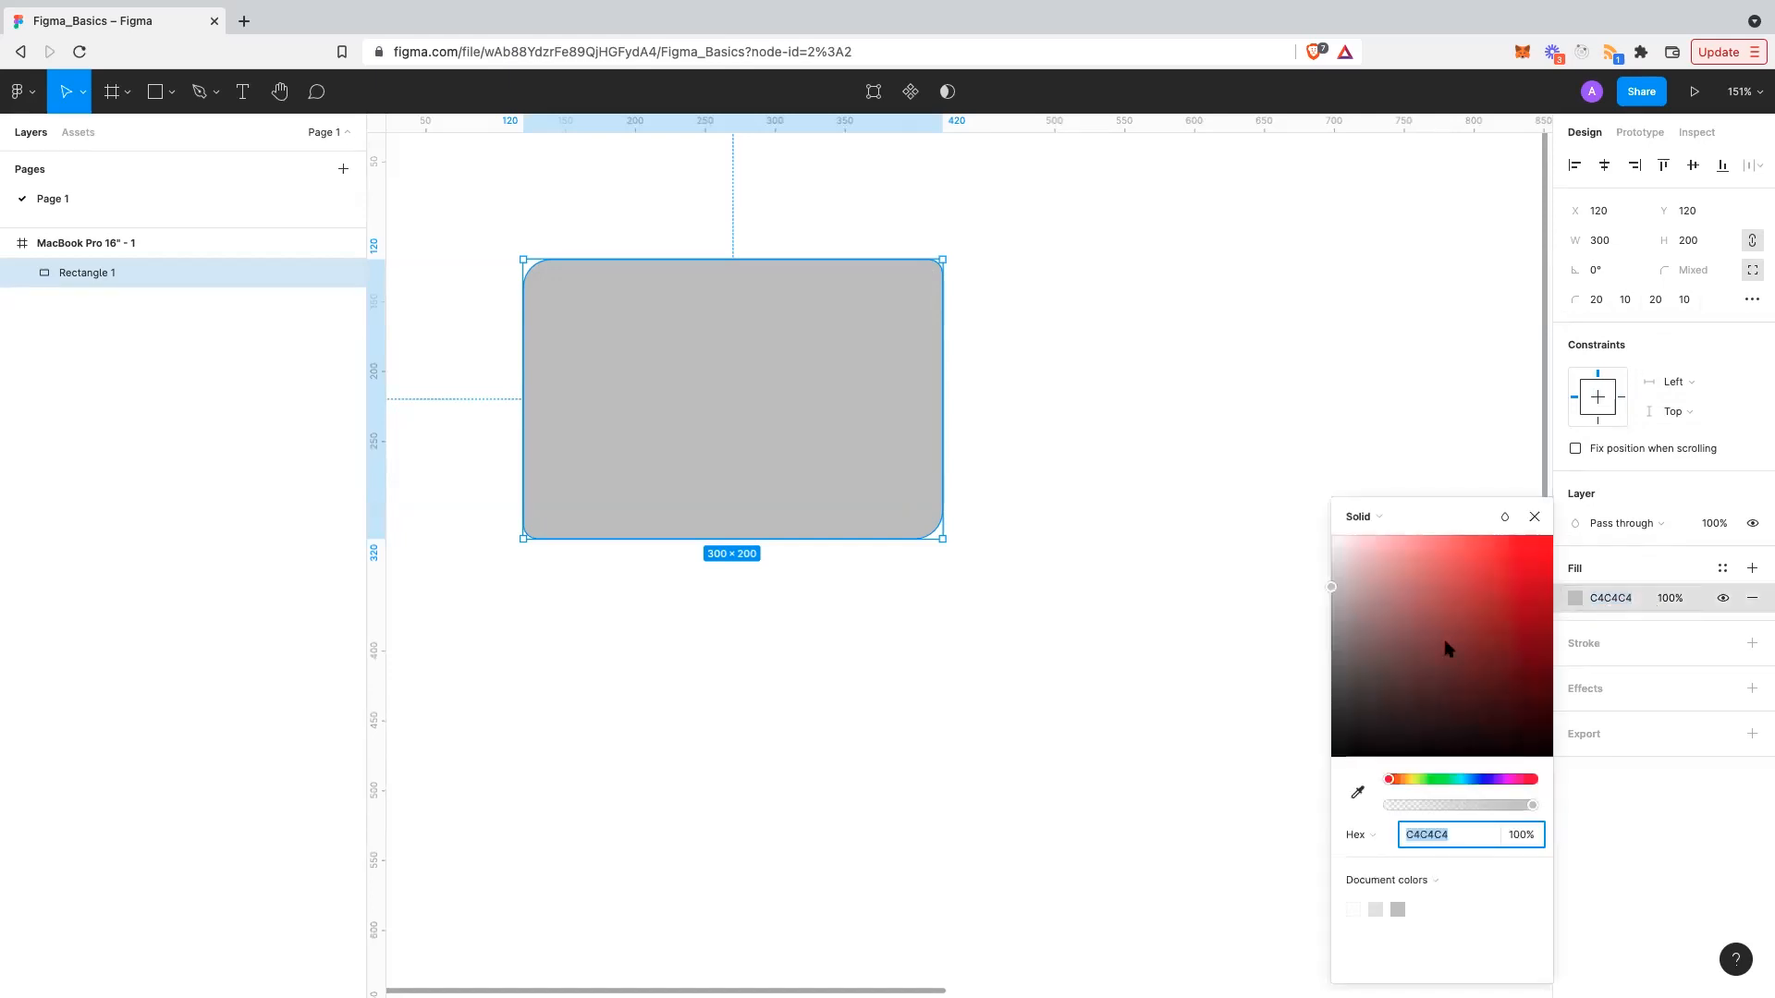
left_click(1404, 881)
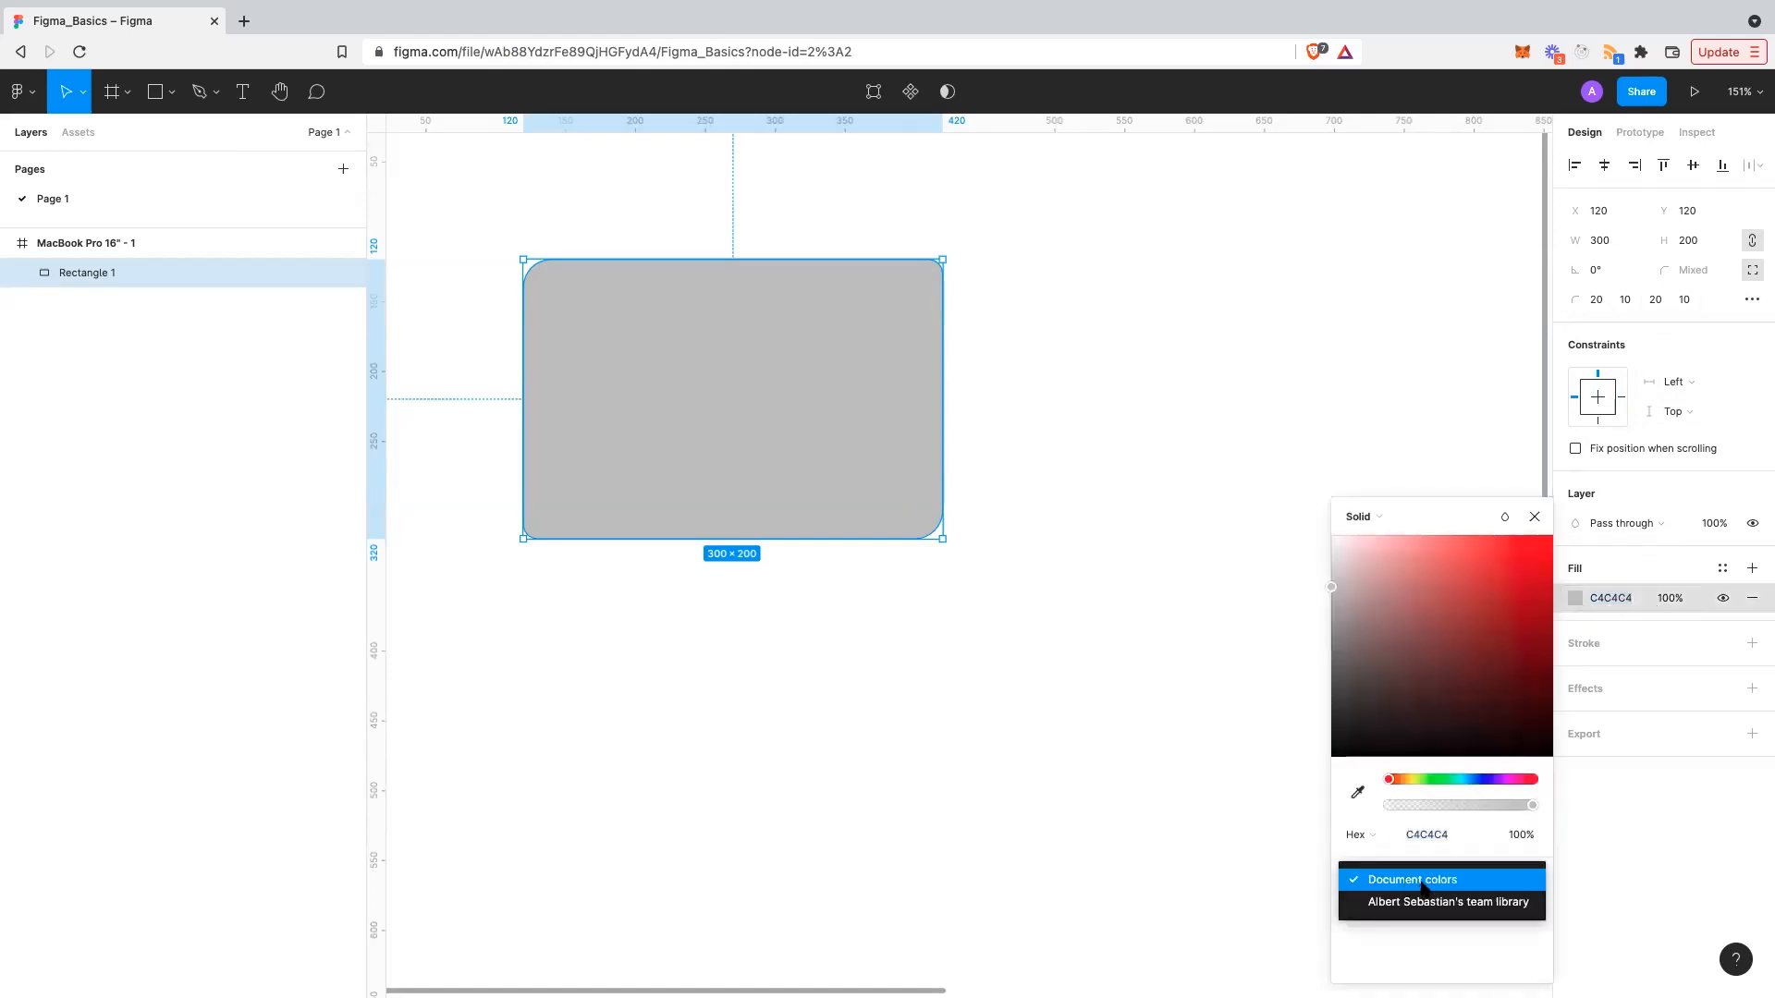
left_click(1430, 903)
left_click(1423, 880)
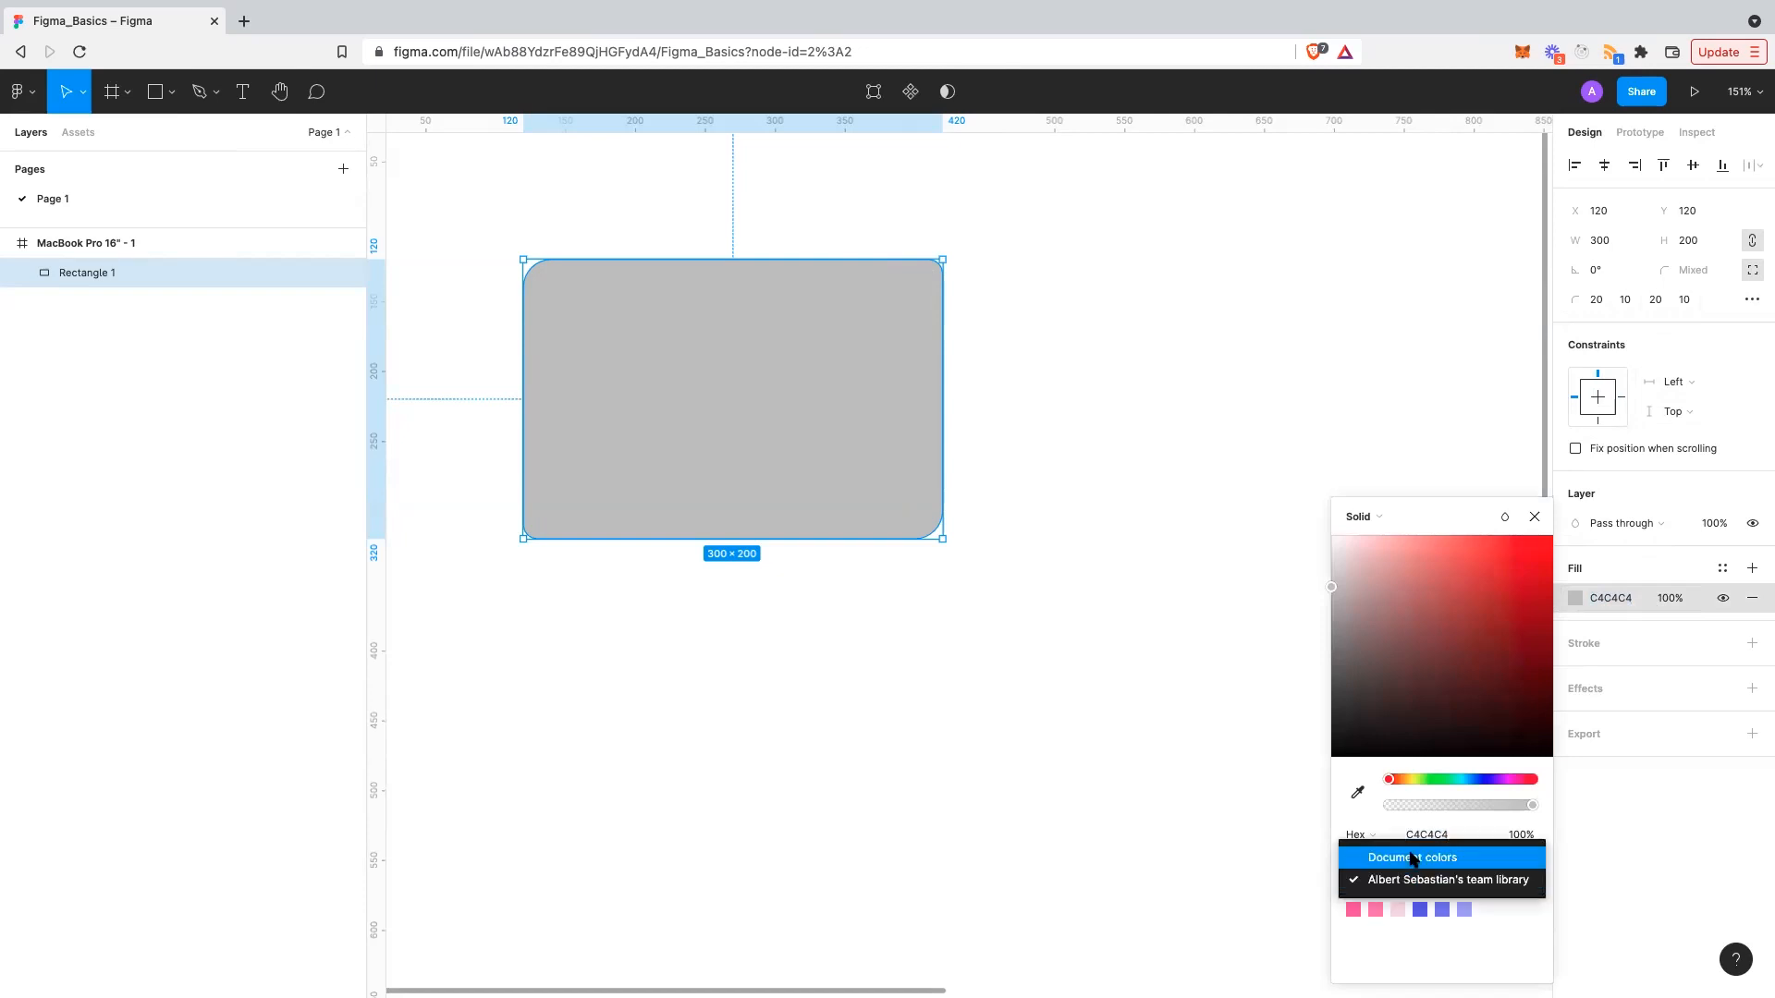
left_click(1411, 858)
left_click_drag(1389, 684, 1414, 520)
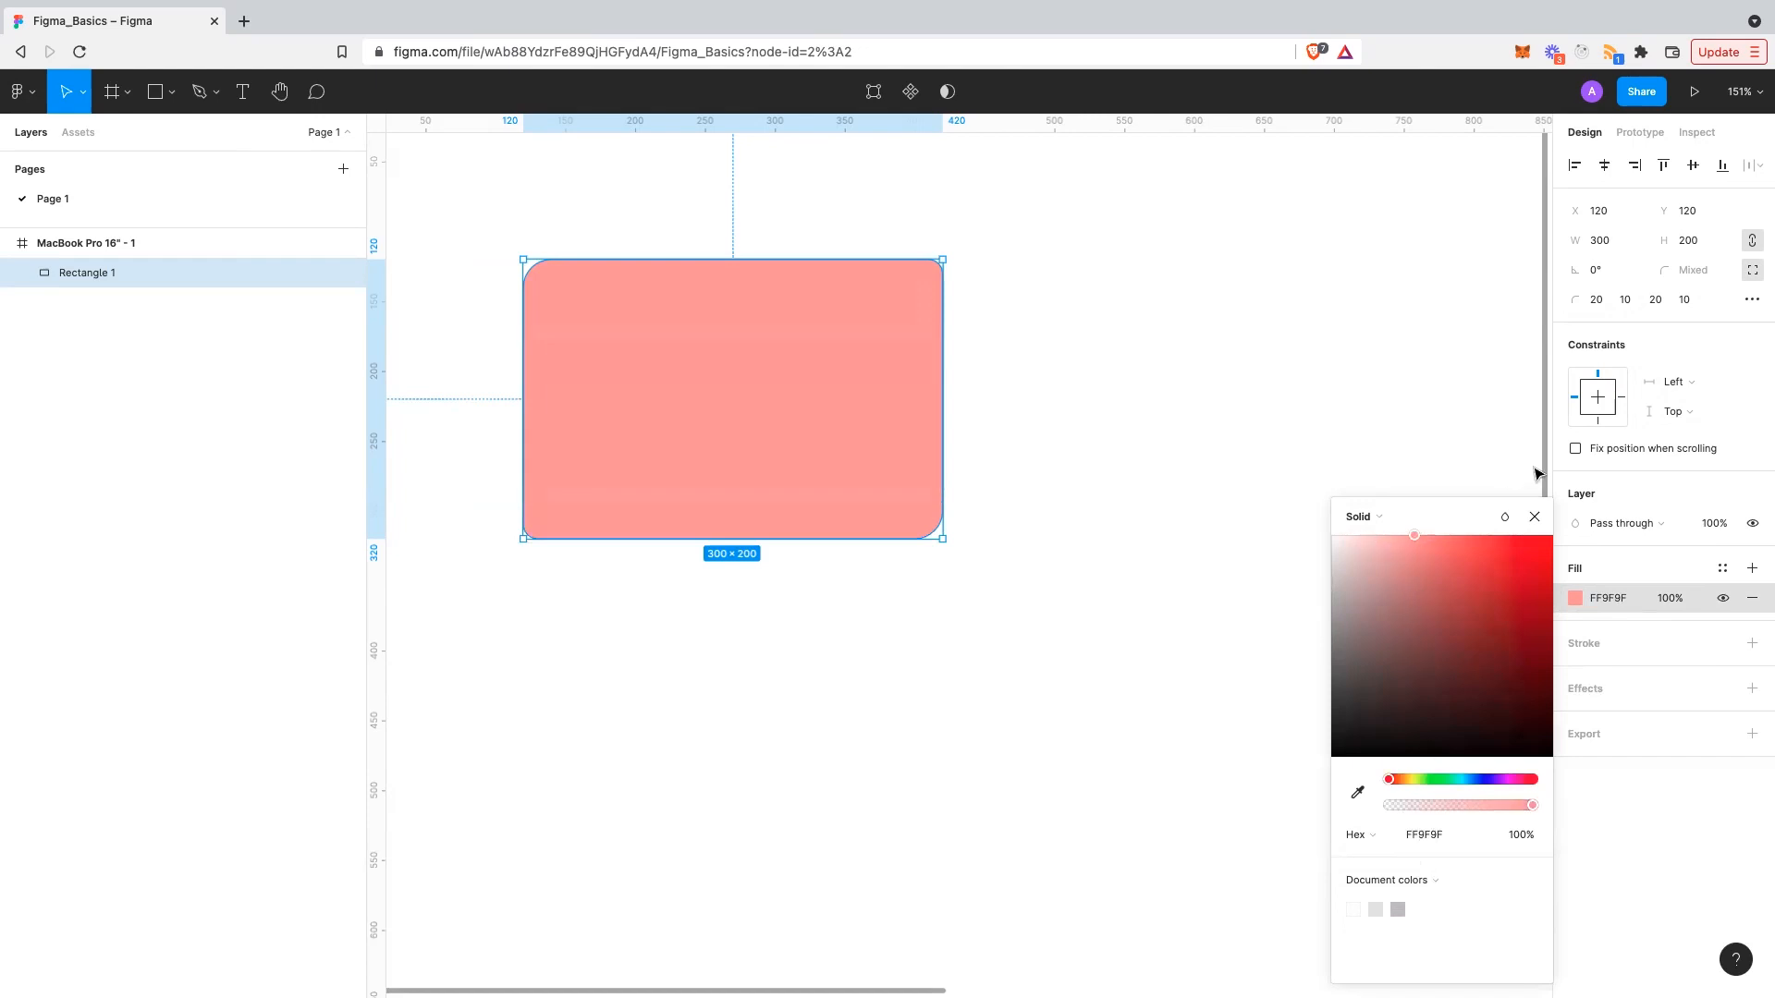
left_click(1171, 383)
scroll(1170, 382, "down", 3)
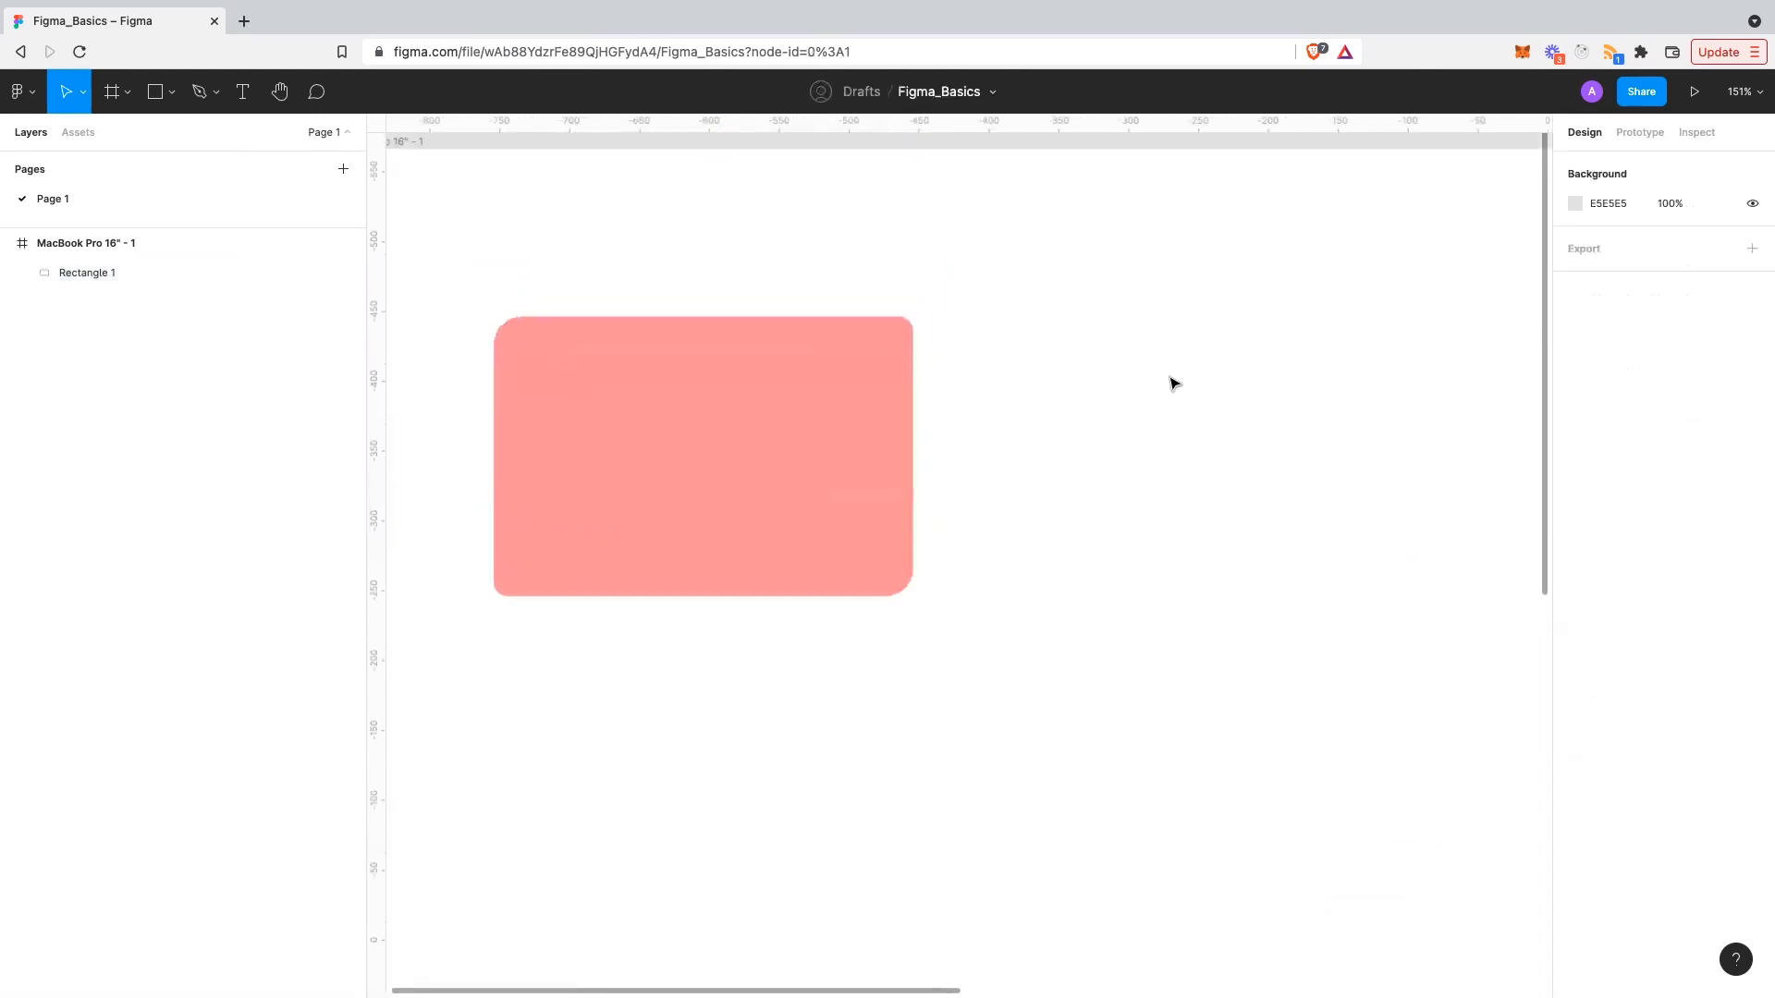
left_click(911, 430)
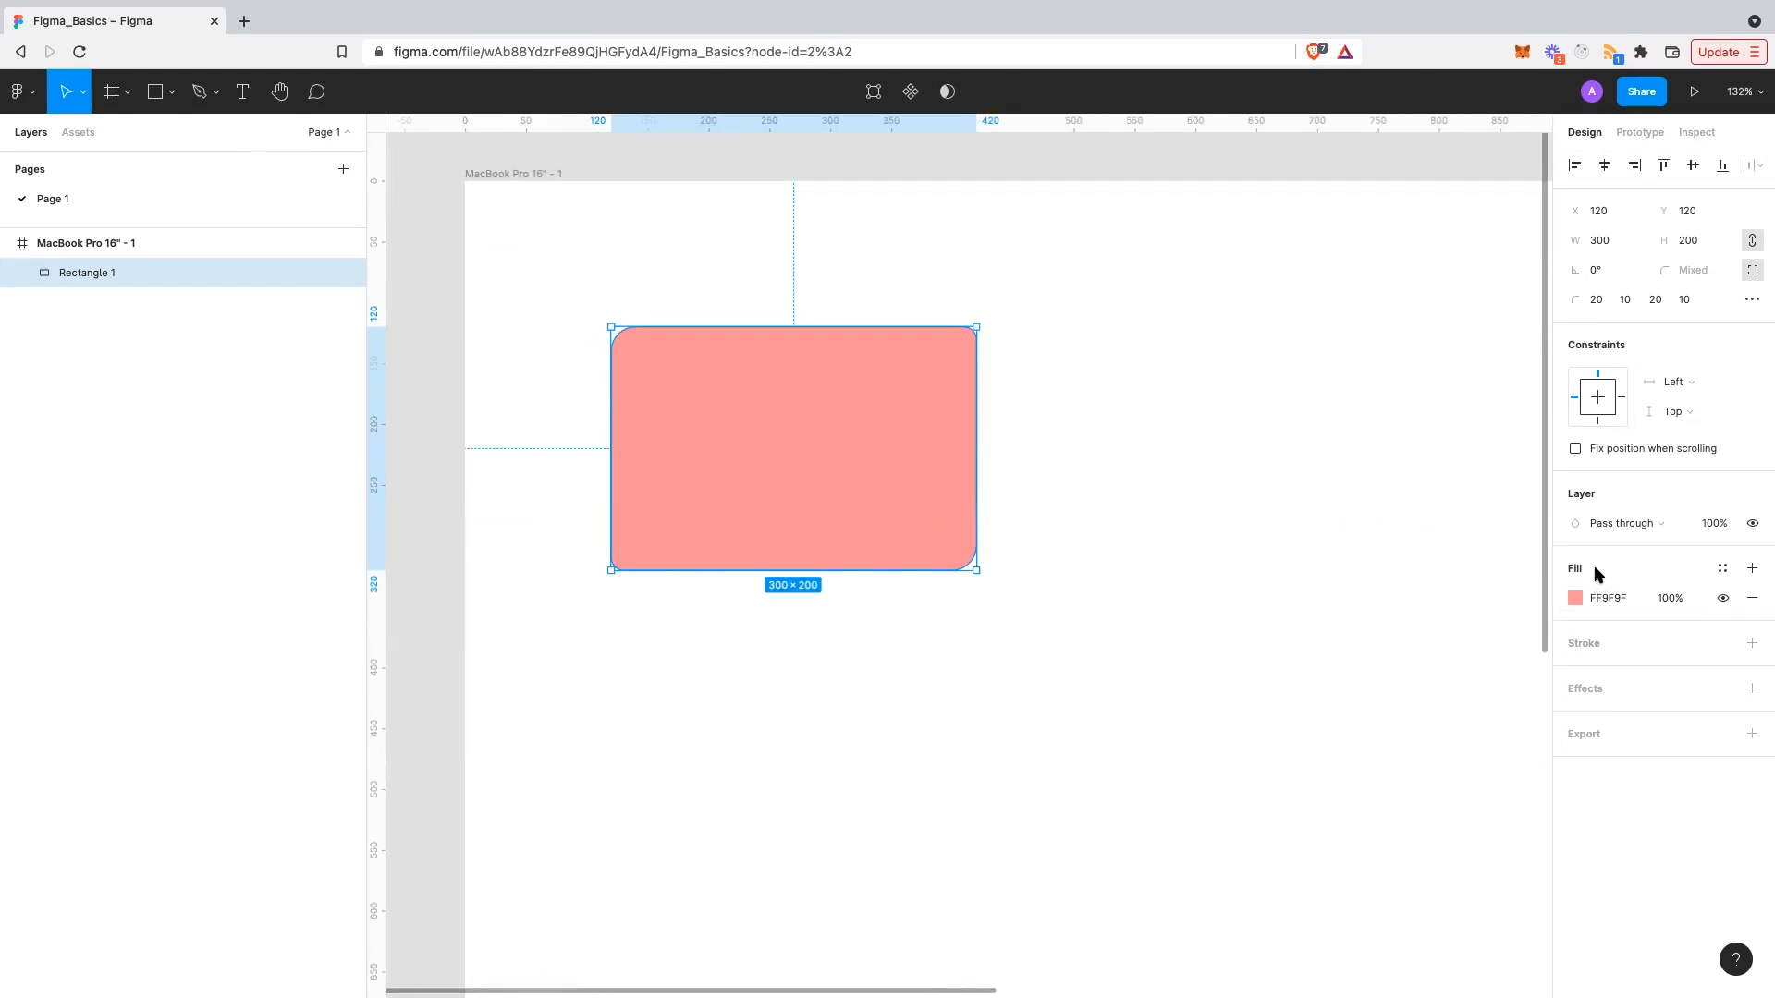
- Add a second black 000000 fill layer above the pink FF9F9F fill on Rectangle 1
left_click(1724, 600)
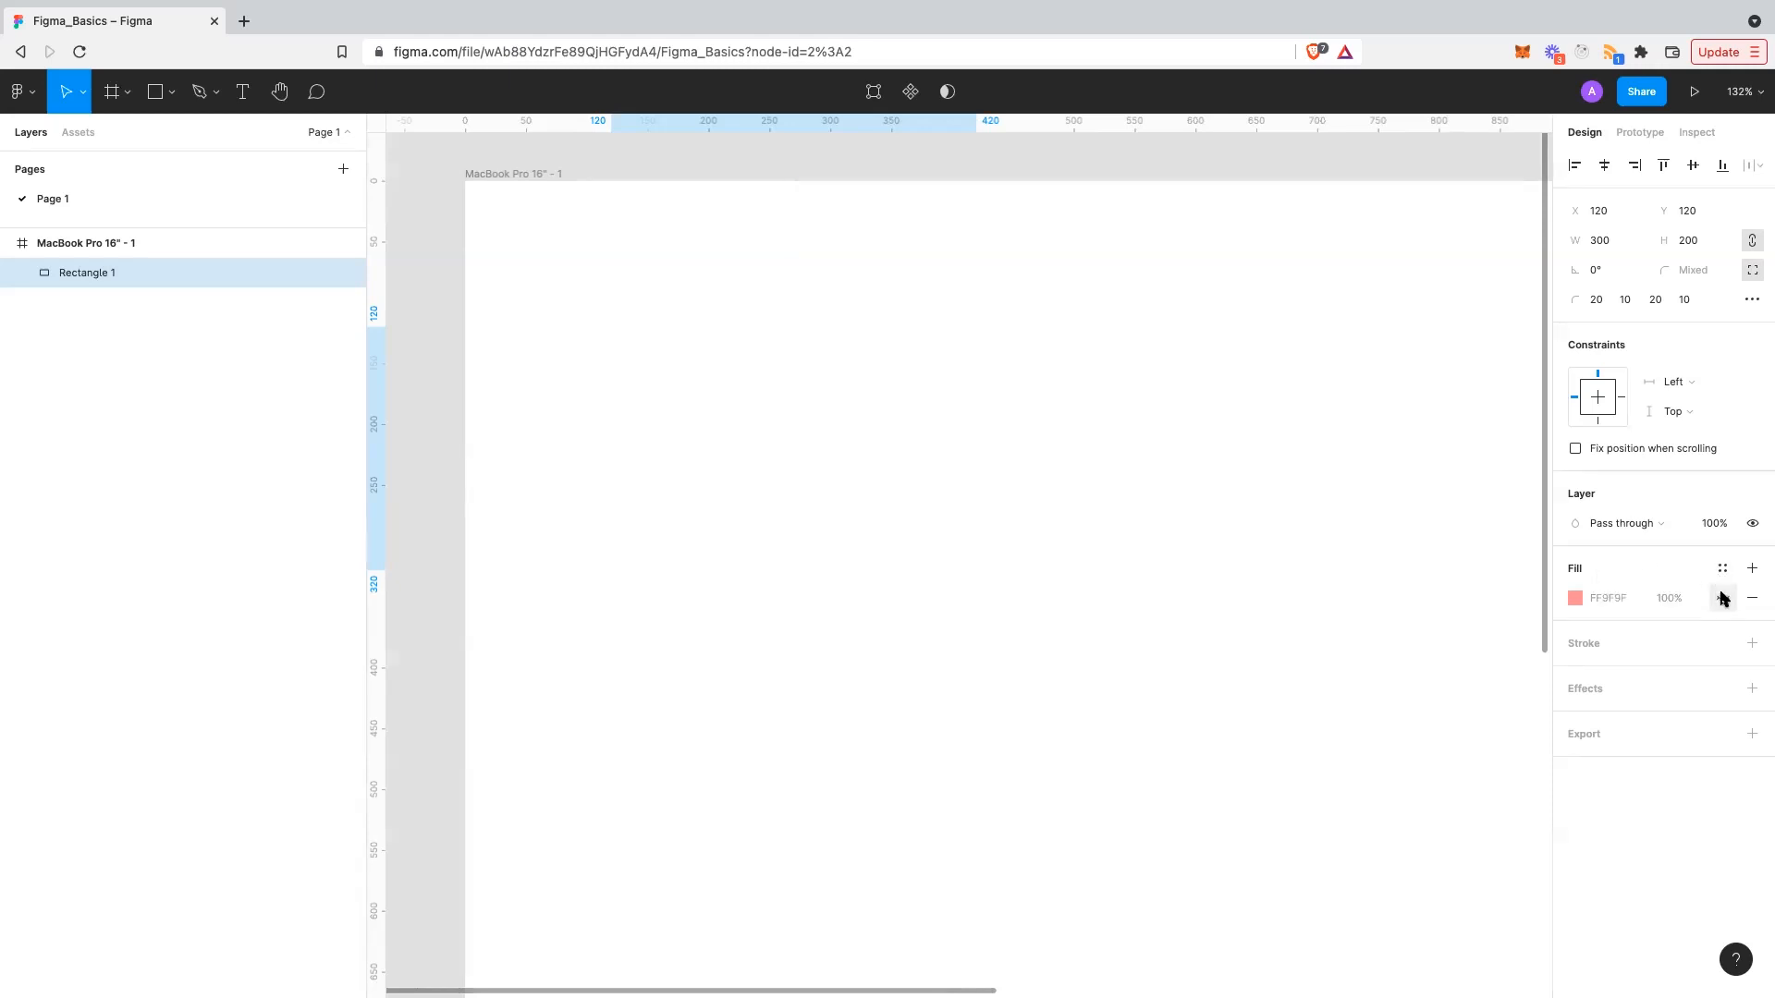
left_click(1723, 600)
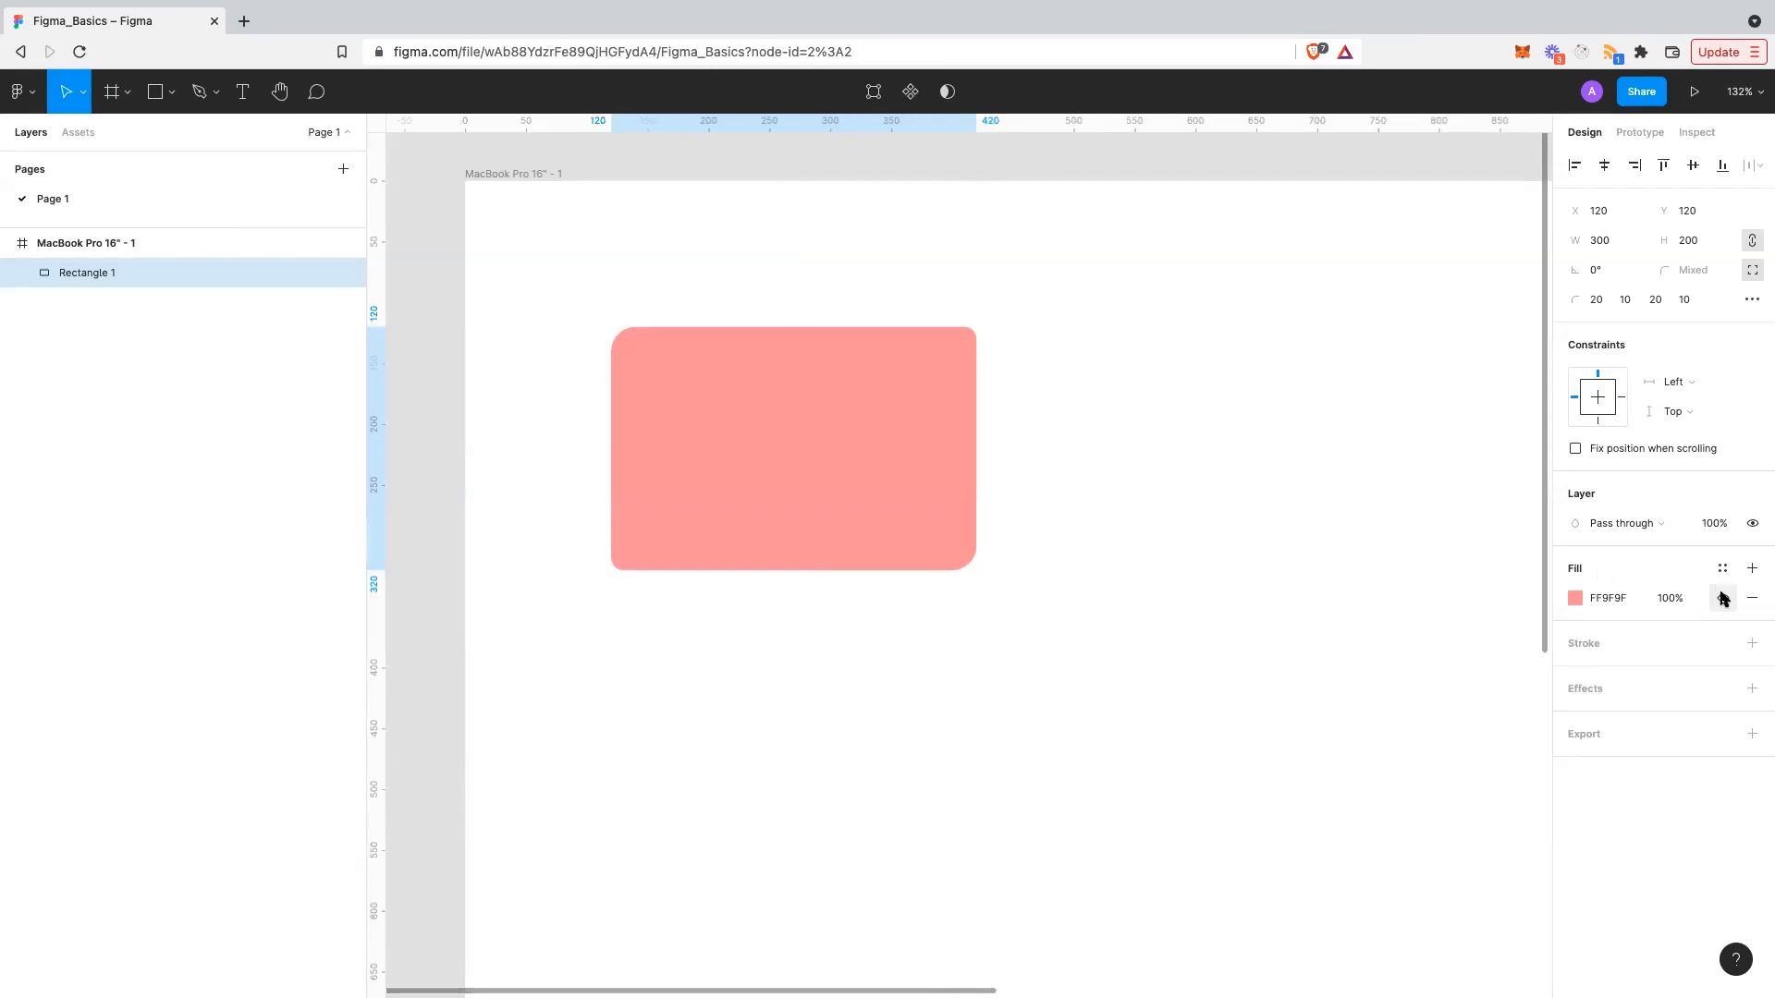
left_click(1752, 569)
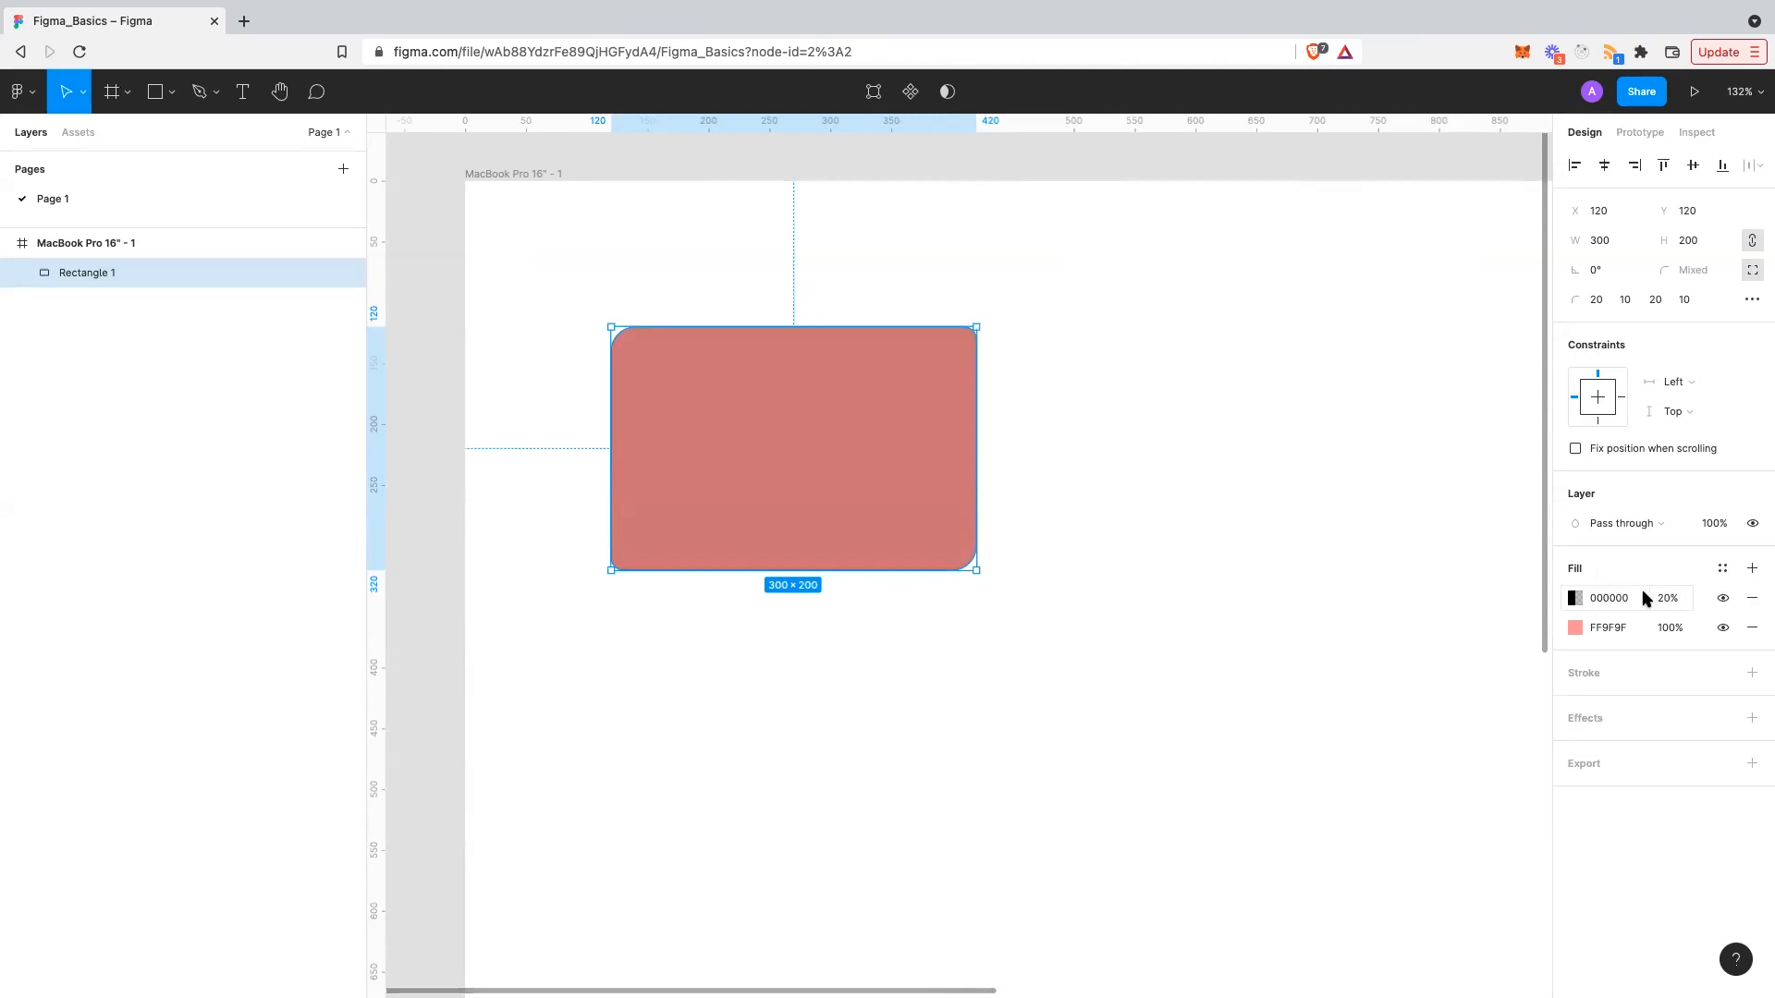
left_click(1574, 599)
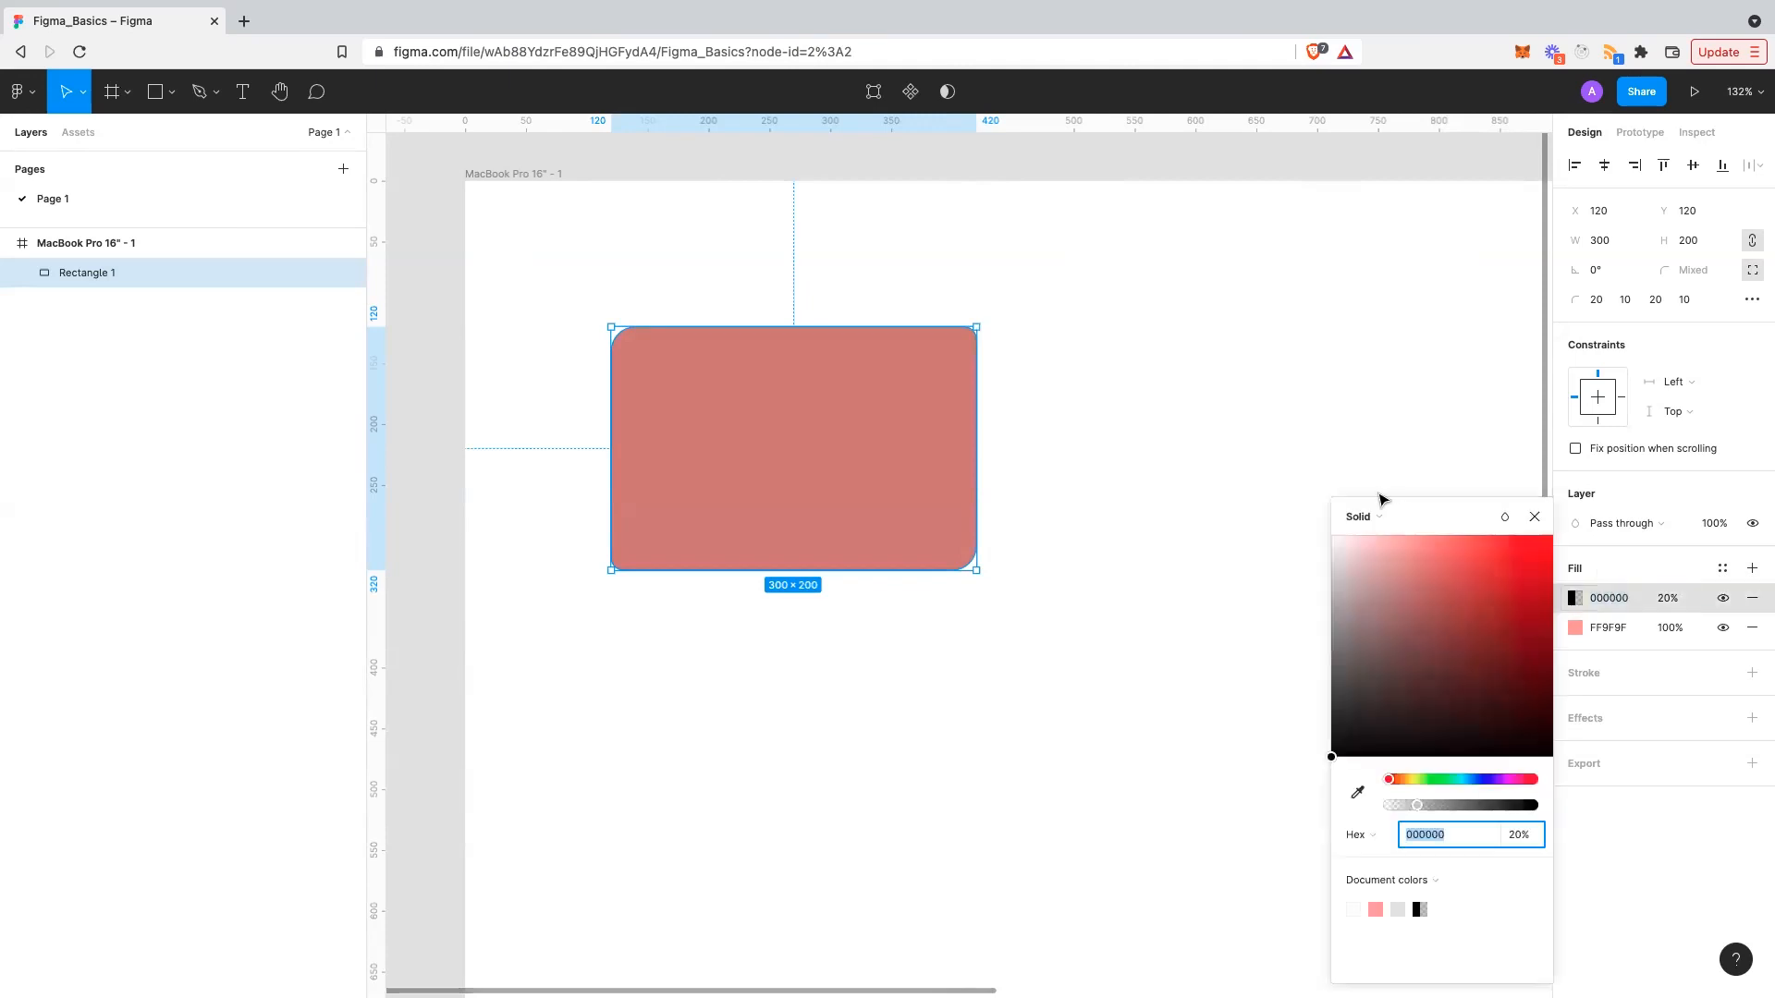
left_click(1363, 516)
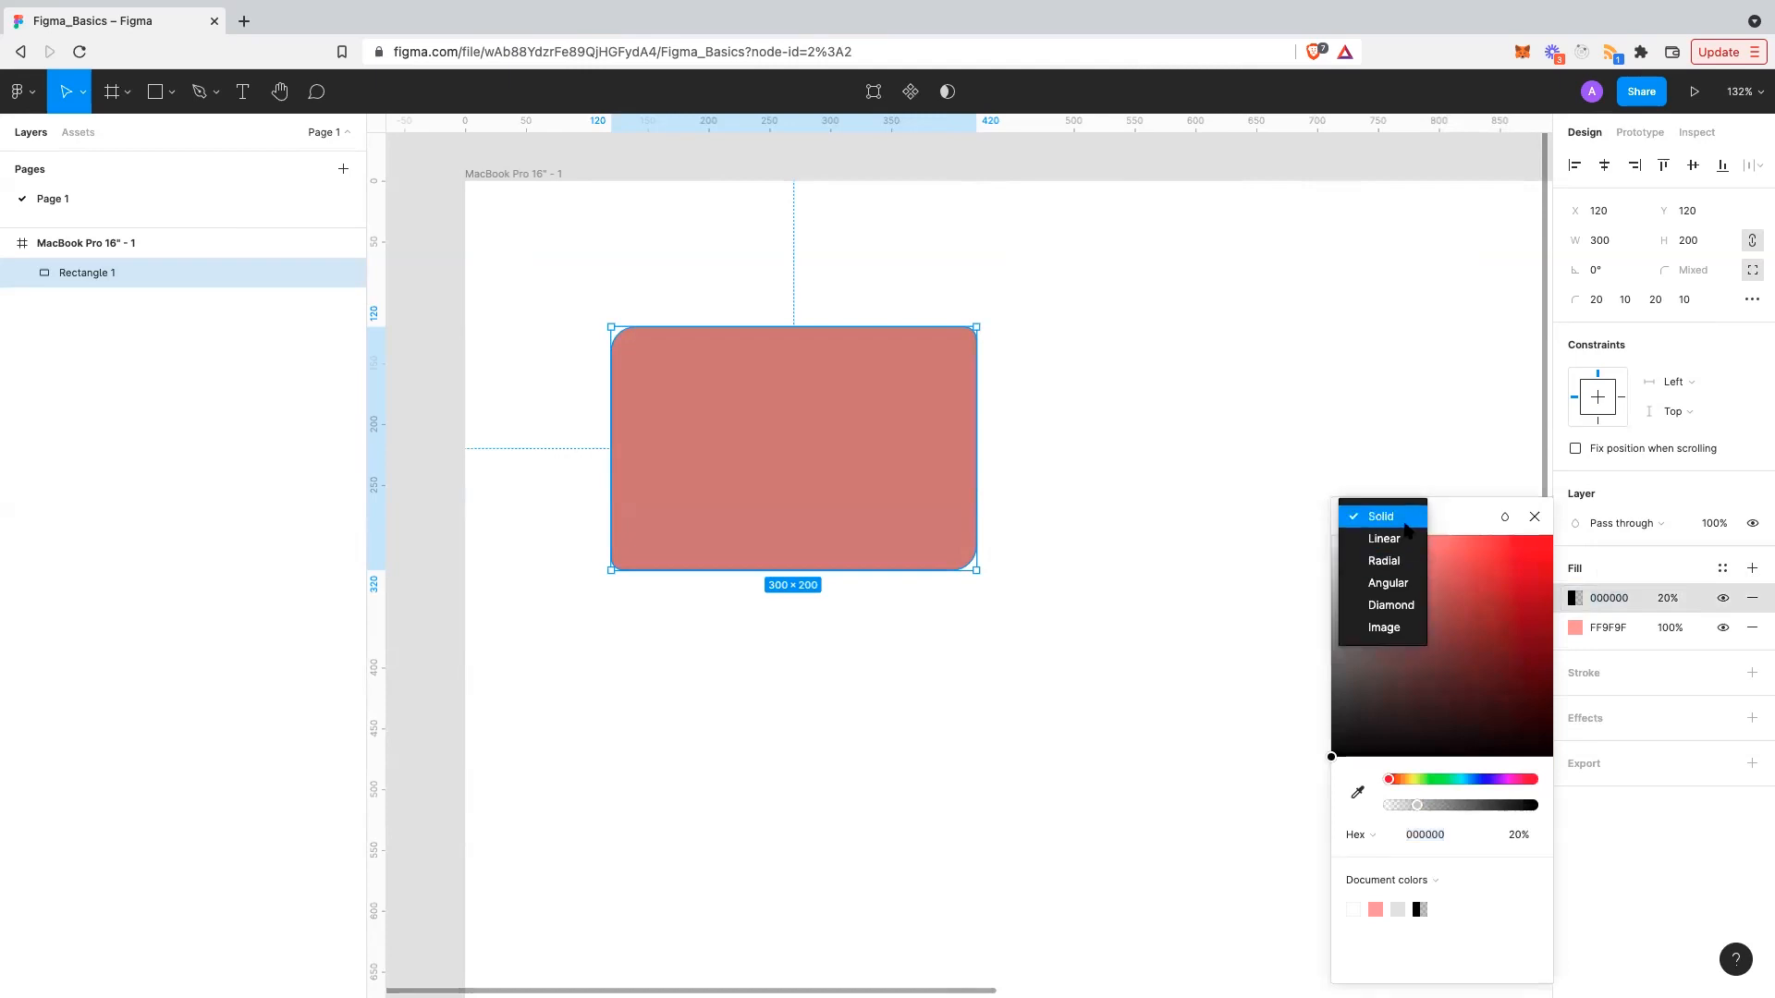
left_click(1674, 609)
- Set the black fill's opacity to 20% after briefly trying 100%
left_click(1673, 601)
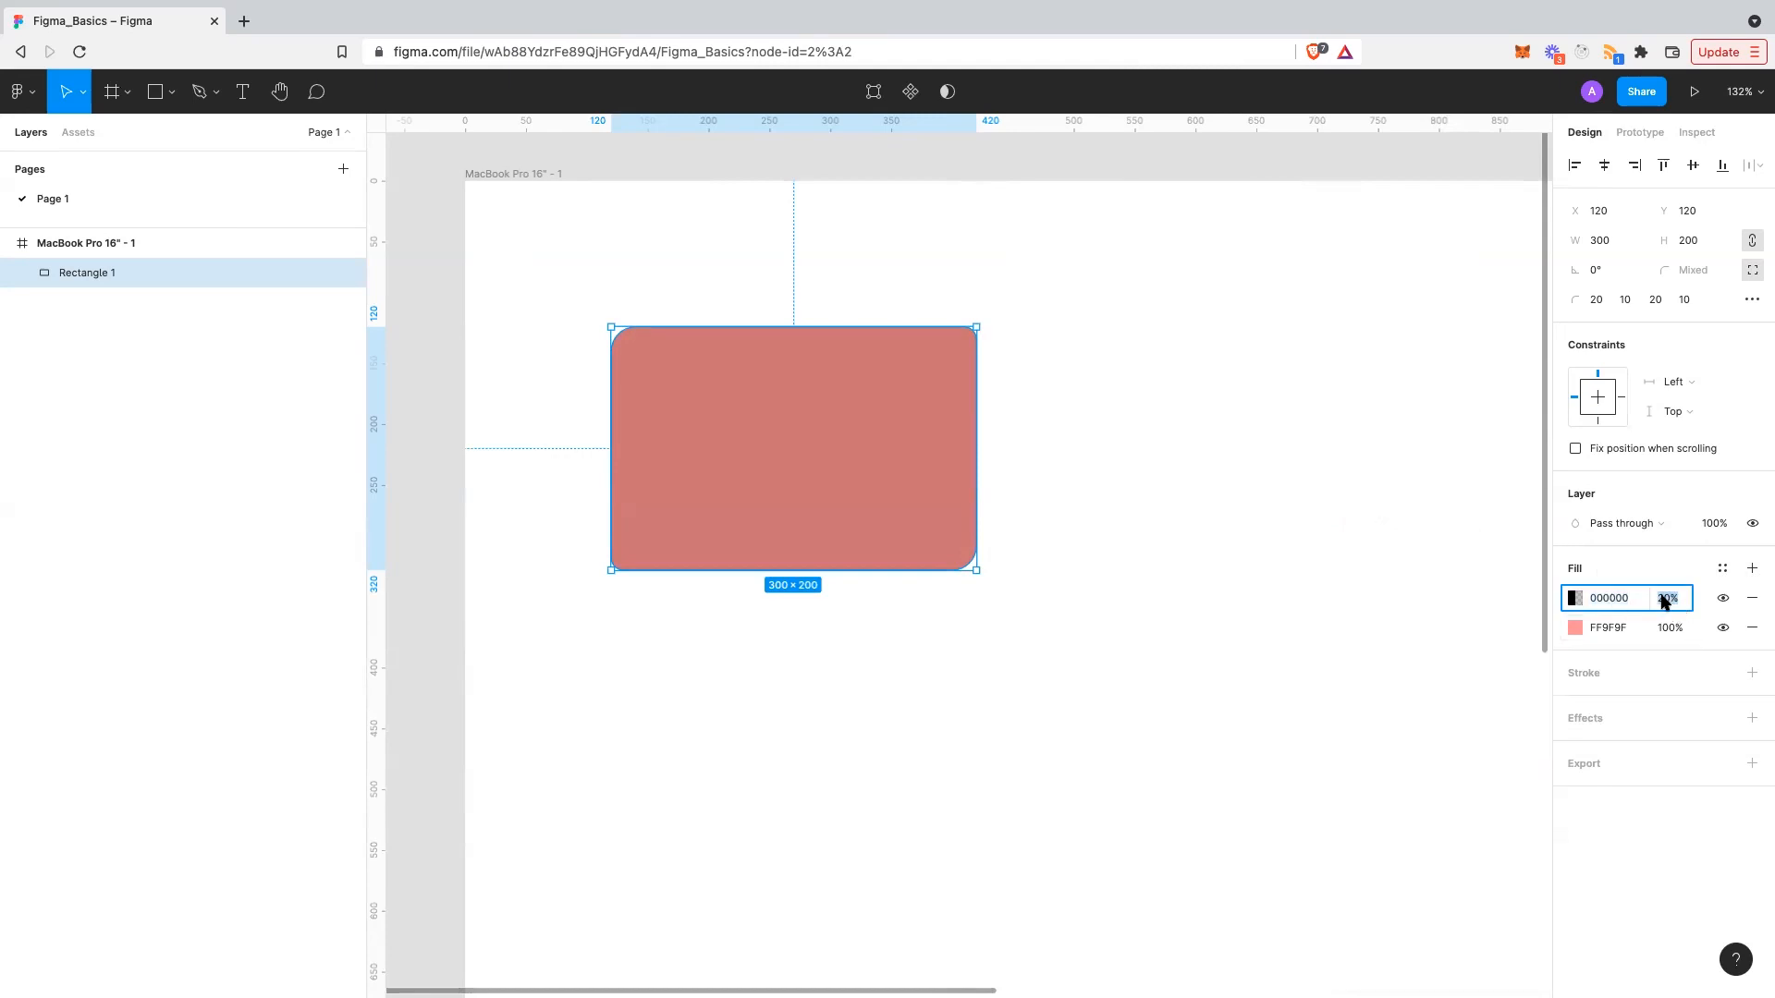
type("100")
key("Return")
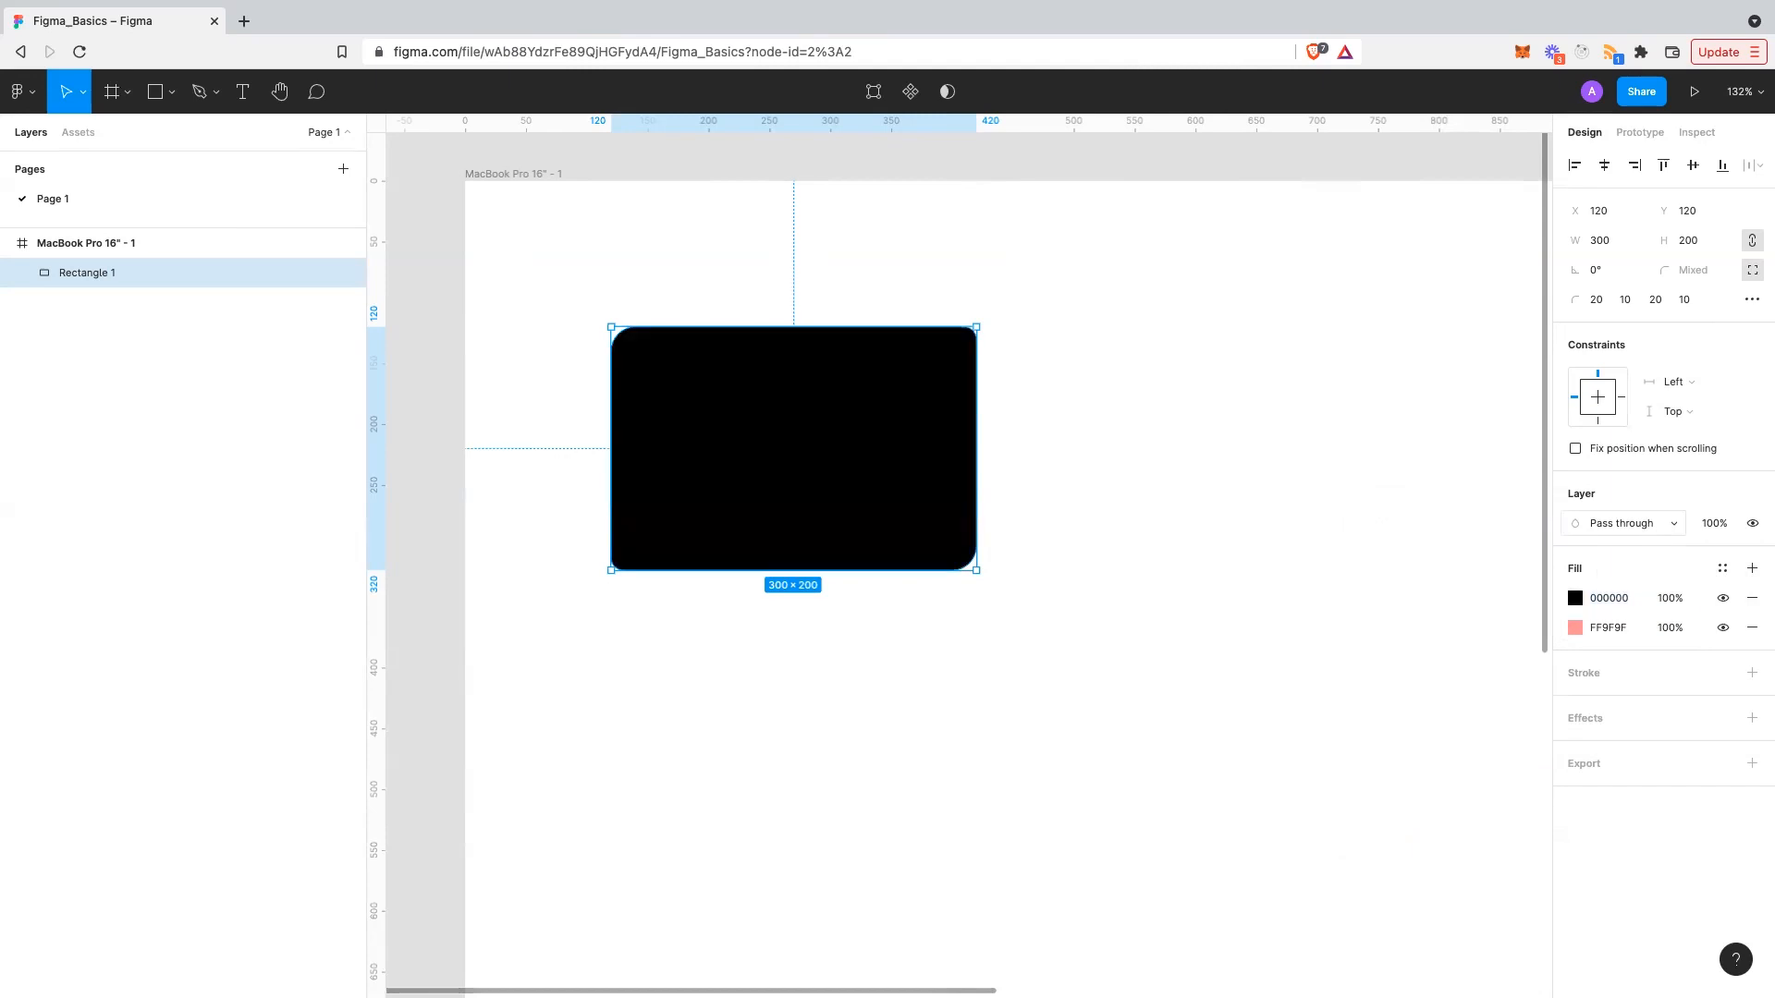
left_click(1669, 598)
type("20")
key("Return")
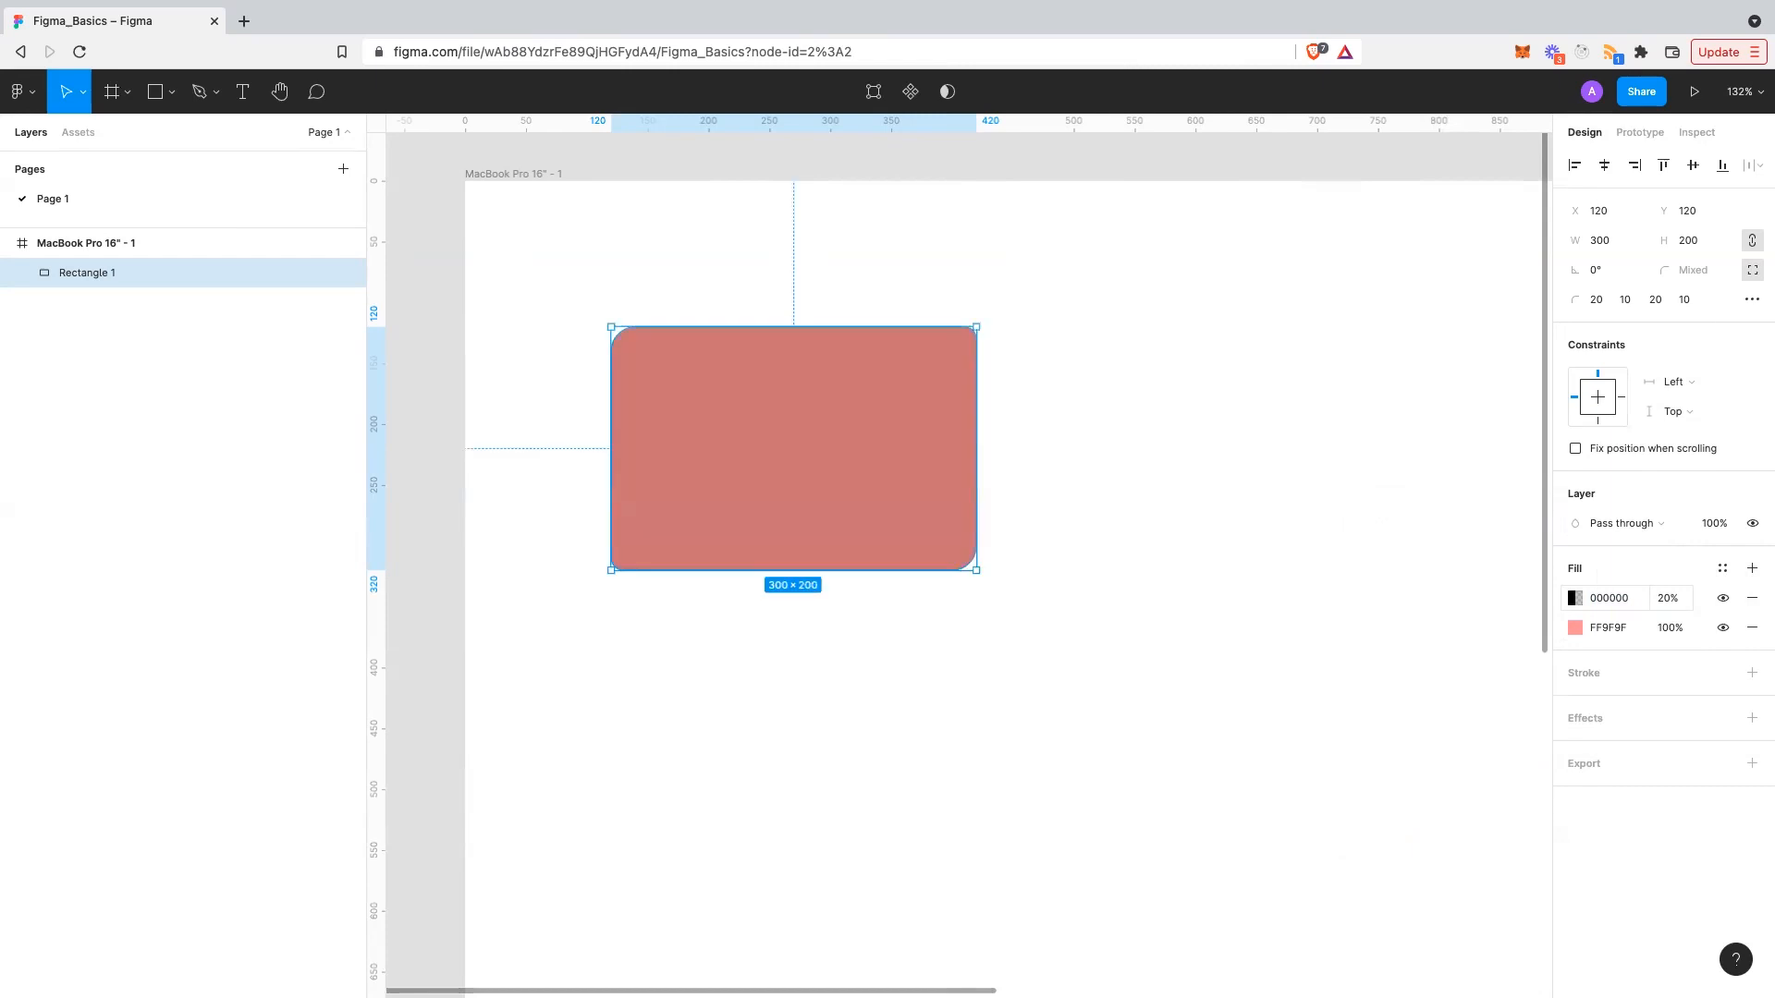
left_click(1575, 598)
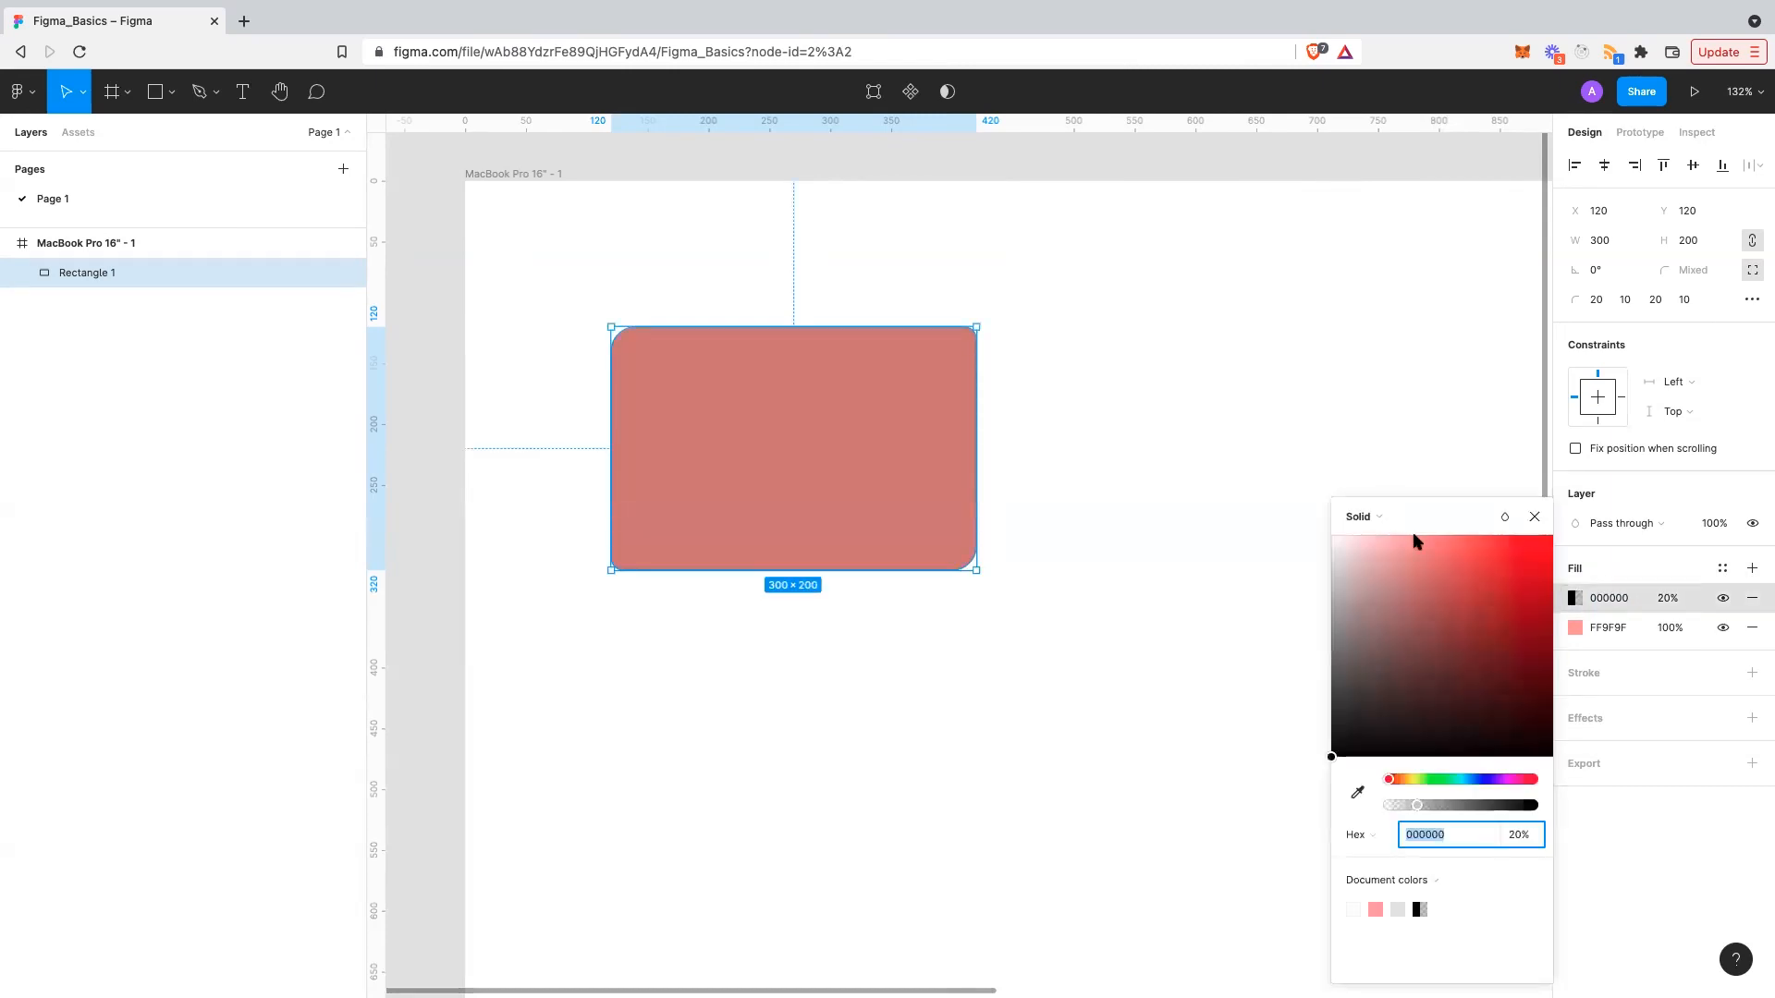
- Turn the black 20% fill into a linear gradient with a black top stop
left_click(1366, 517)
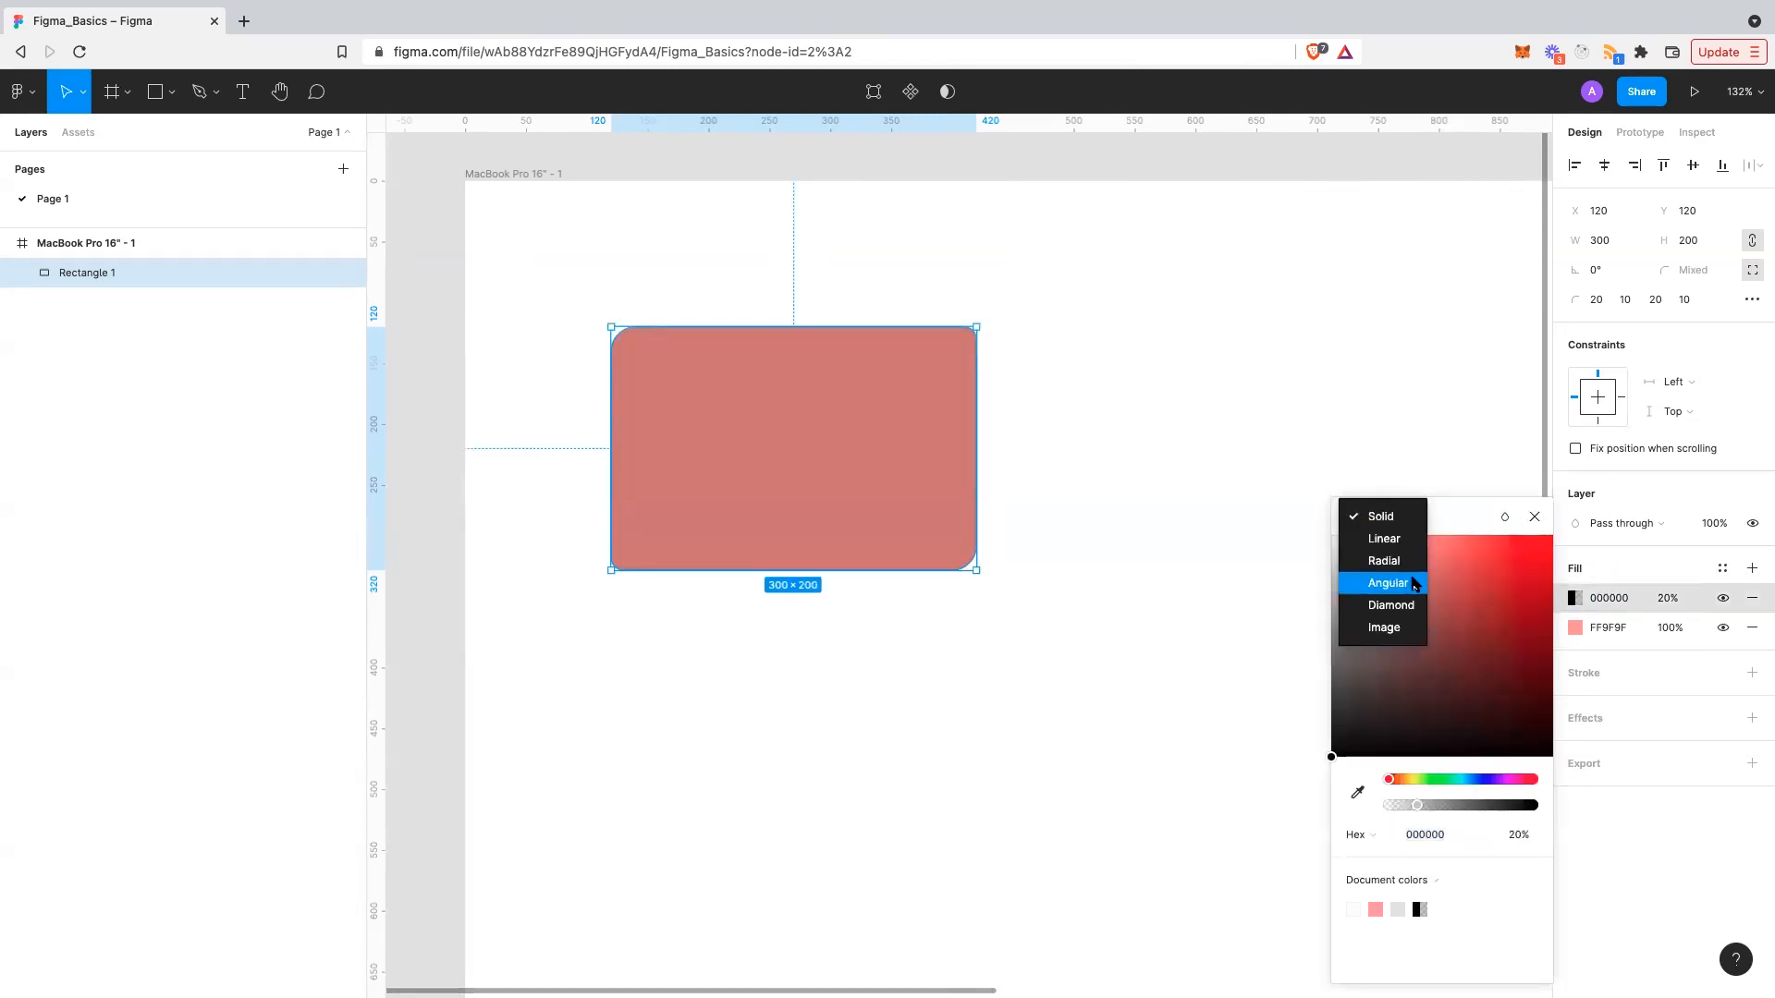
left_click(1386, 538)
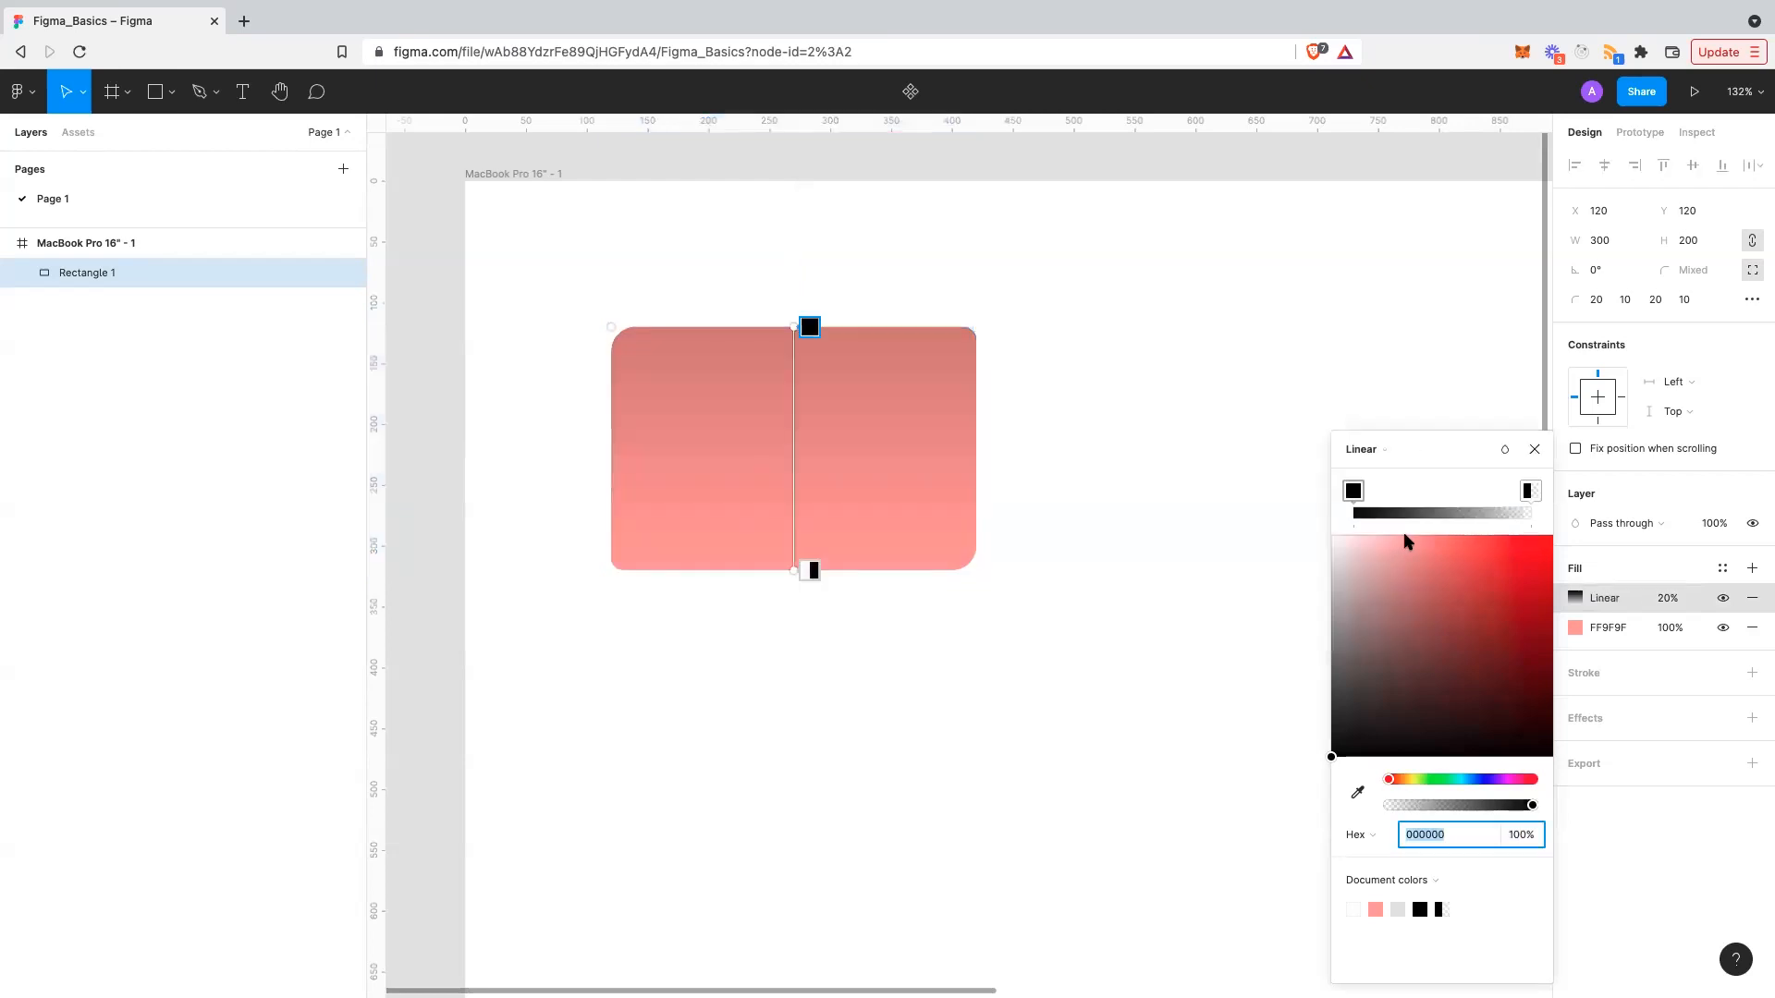
left_click(998, 530)
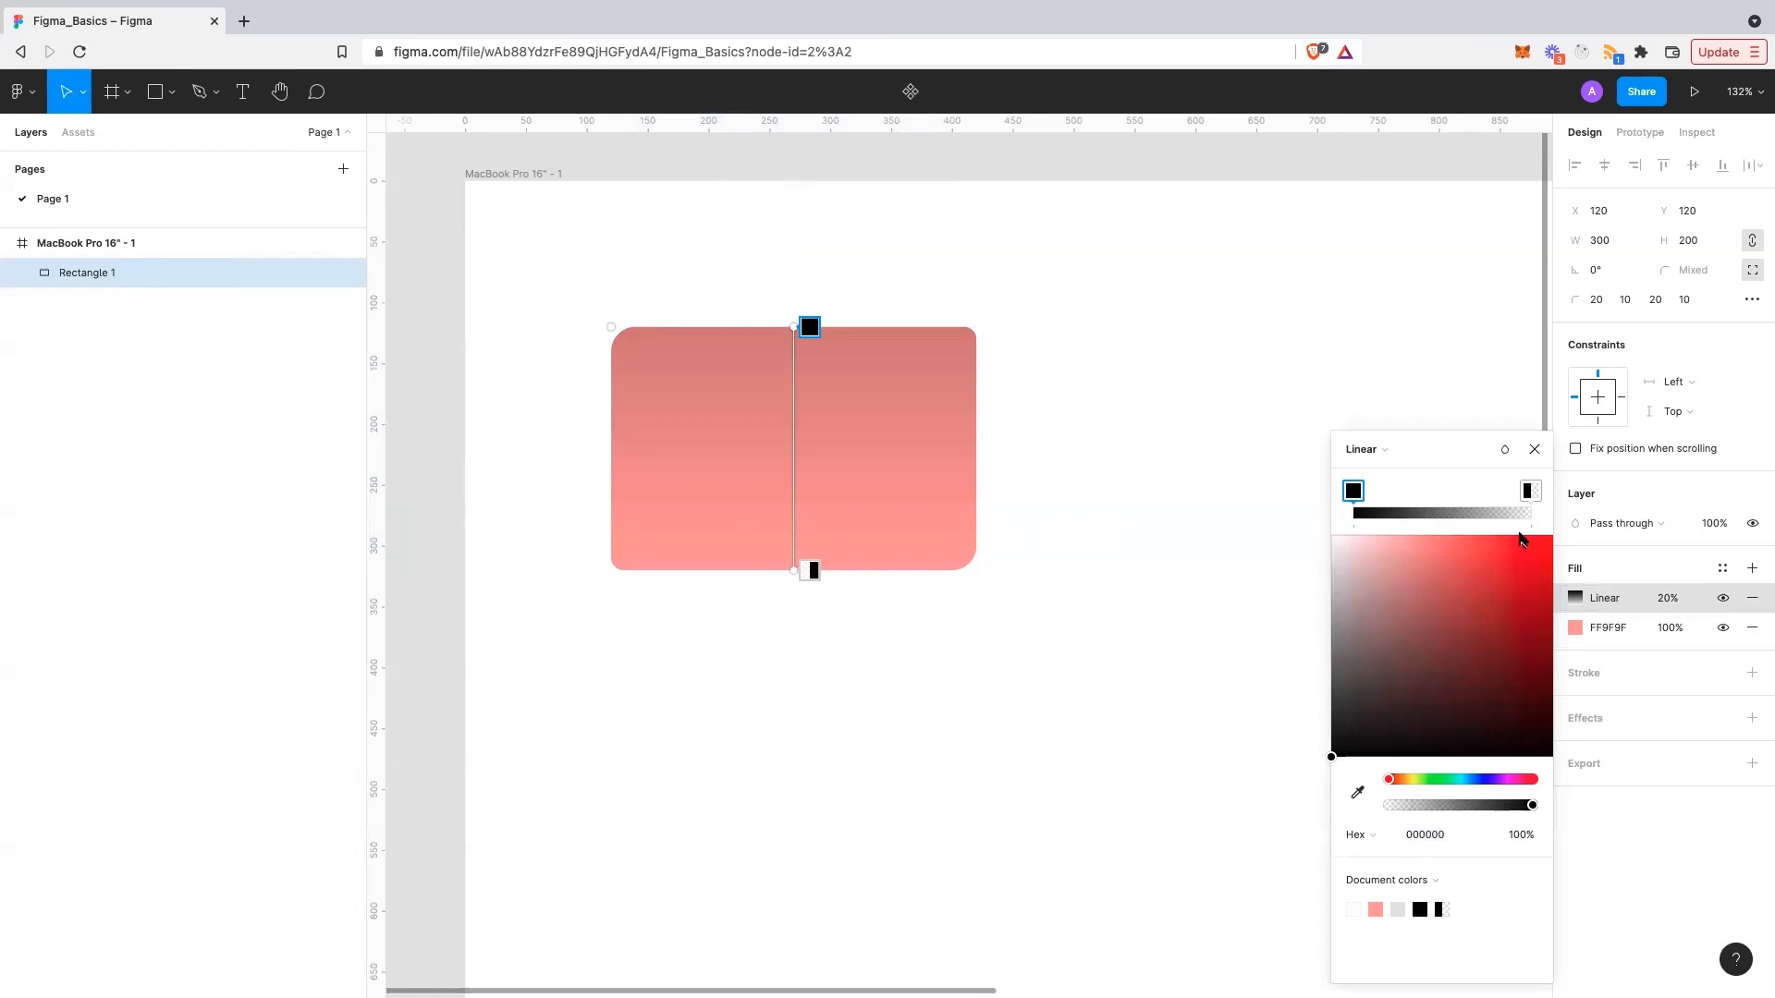
left_click_drag(1538, 545, 1552, 526)
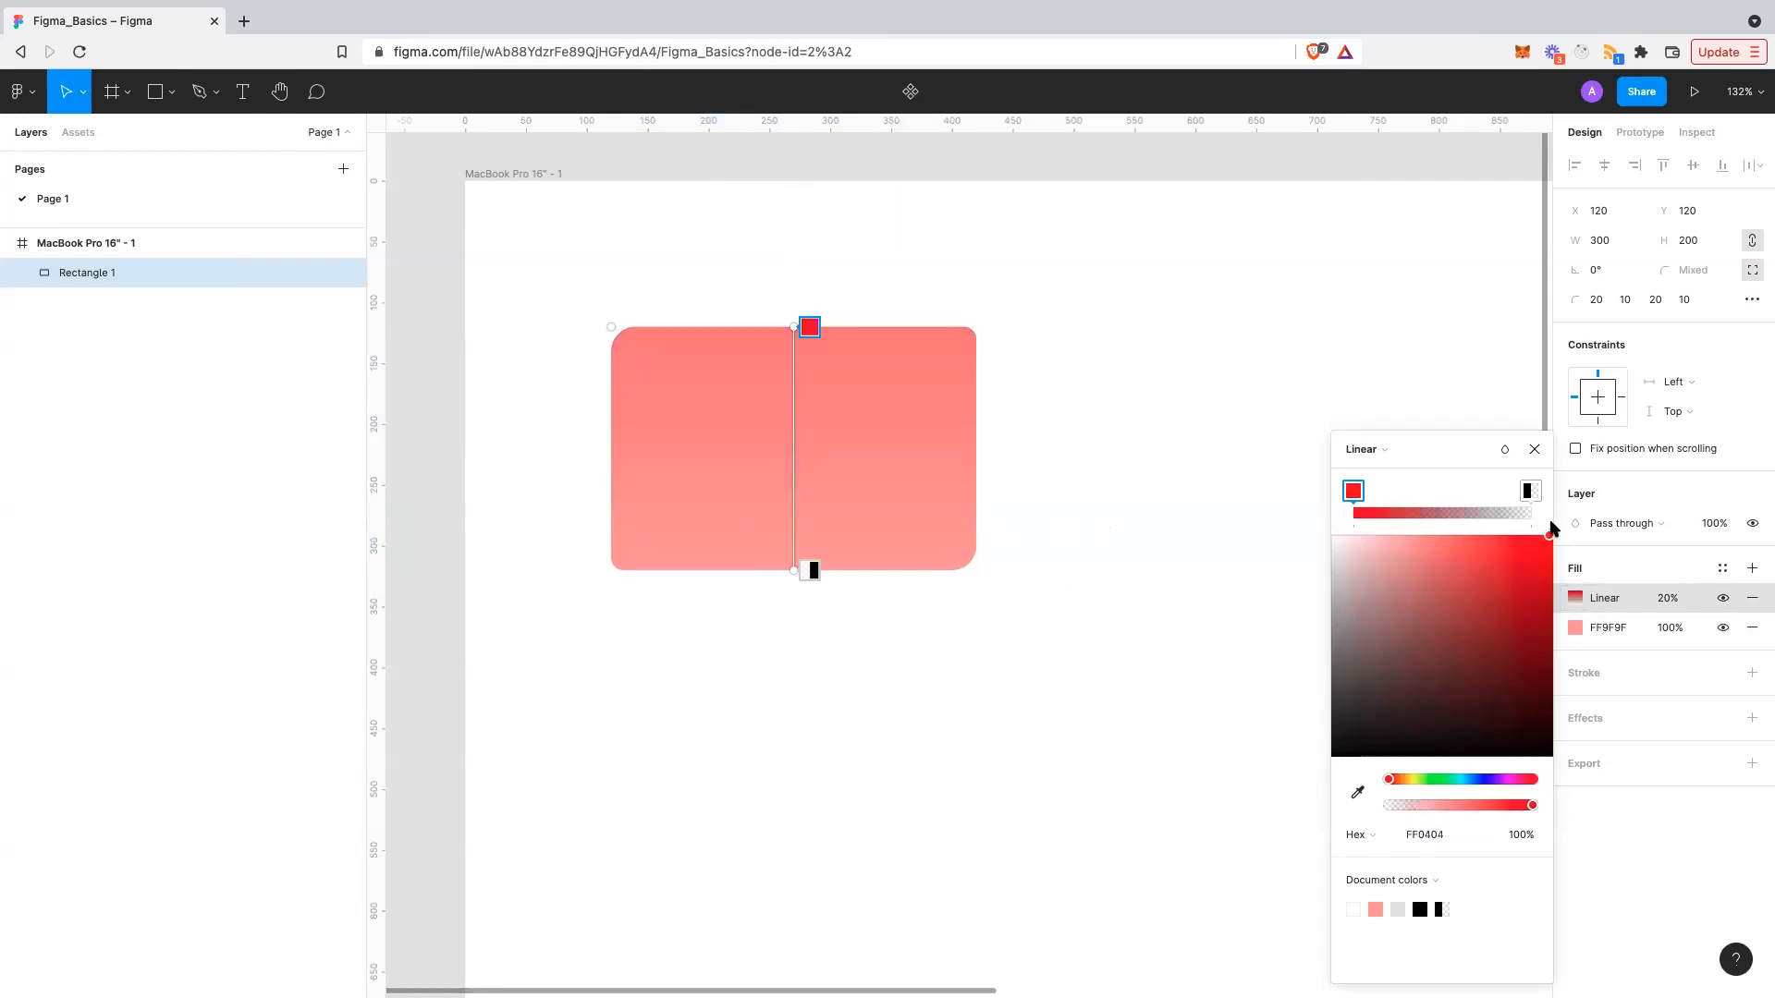
left_click_drag(1499, 656, 1497, 767)
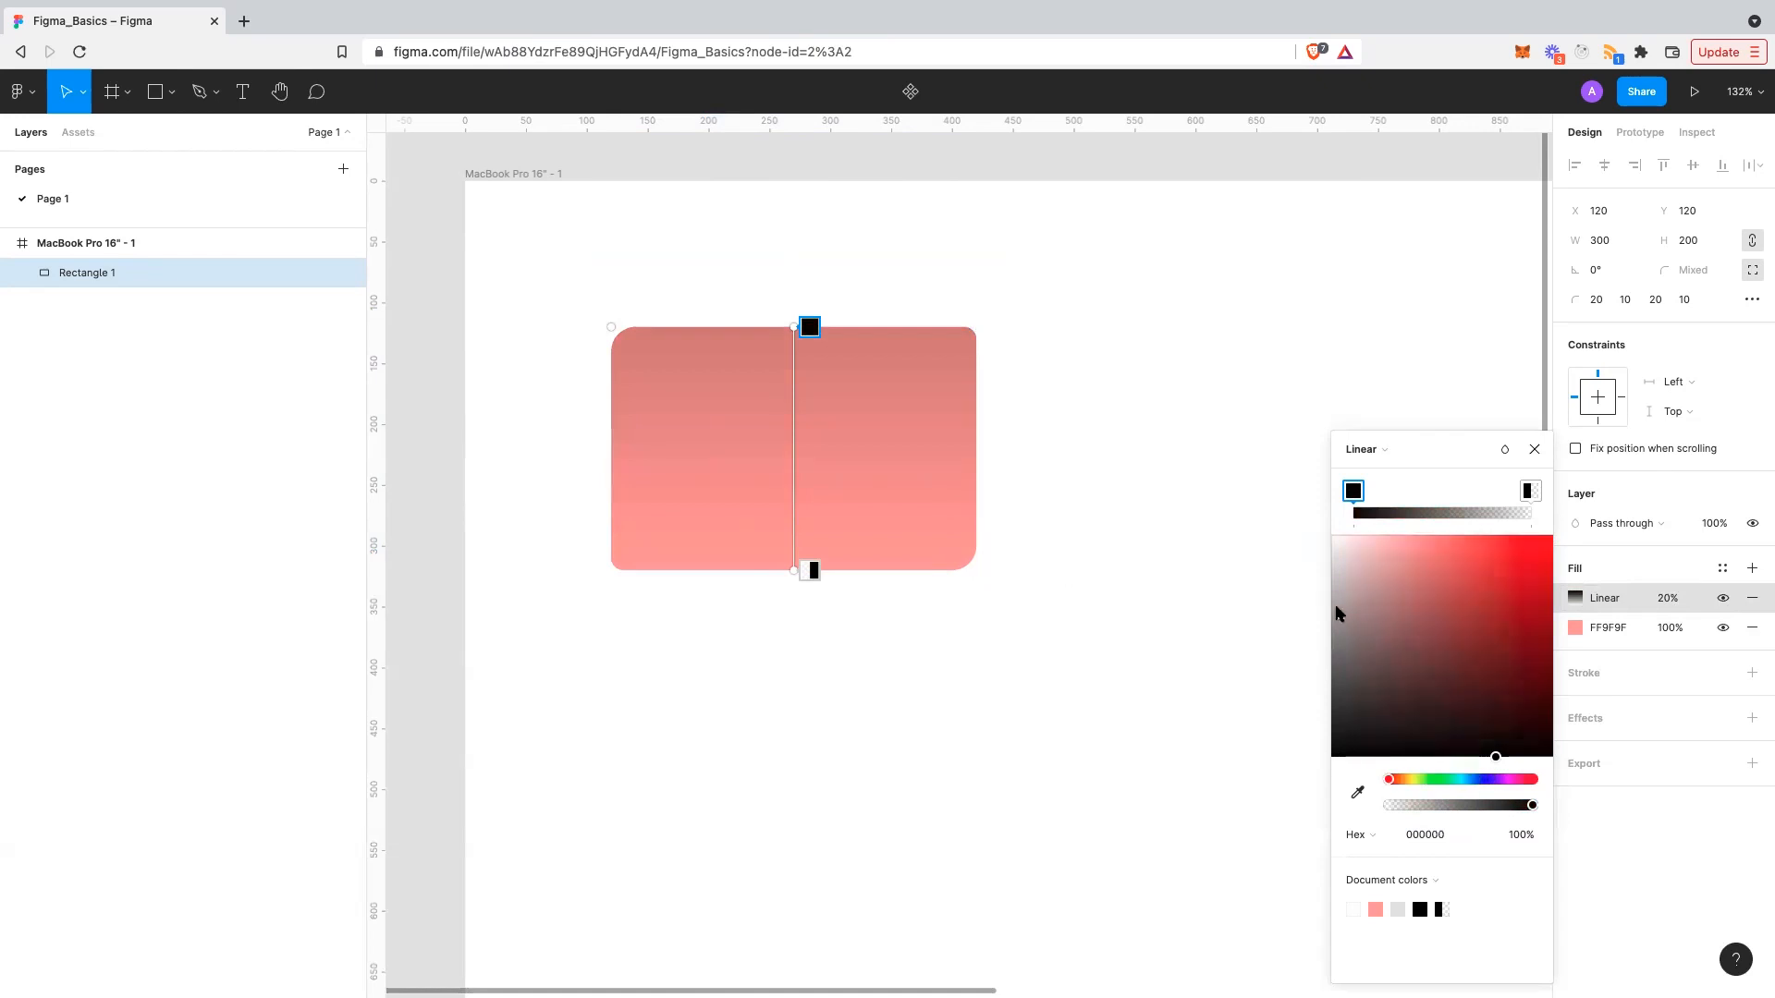
mouse_move(1371, 617)
left_mouse_down()
mouse_move(1335, 594)
mouse_move(1294, 678)
left_mouse_up()
left_click_drag(1267, 727, 1211, 801)
- Keep the Linear type, close the gradient editor, and reselect the rectangle
left_click(1365, 451)
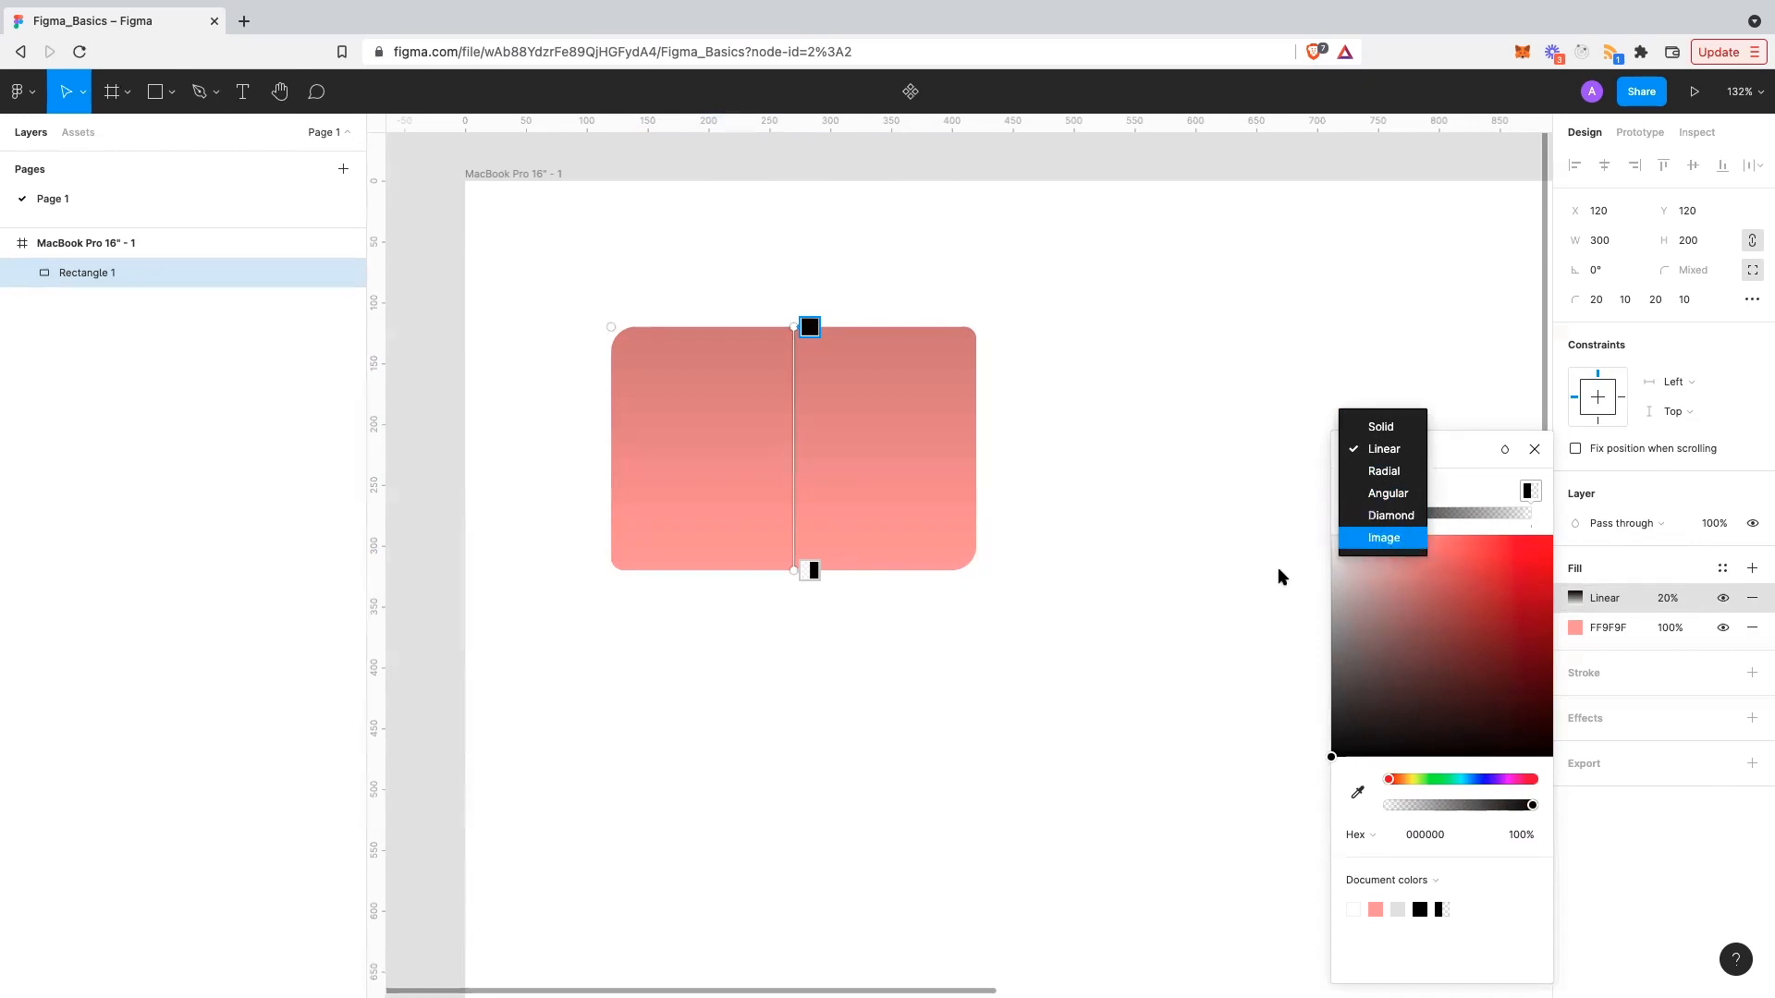
key("Escape")
key("Escape")
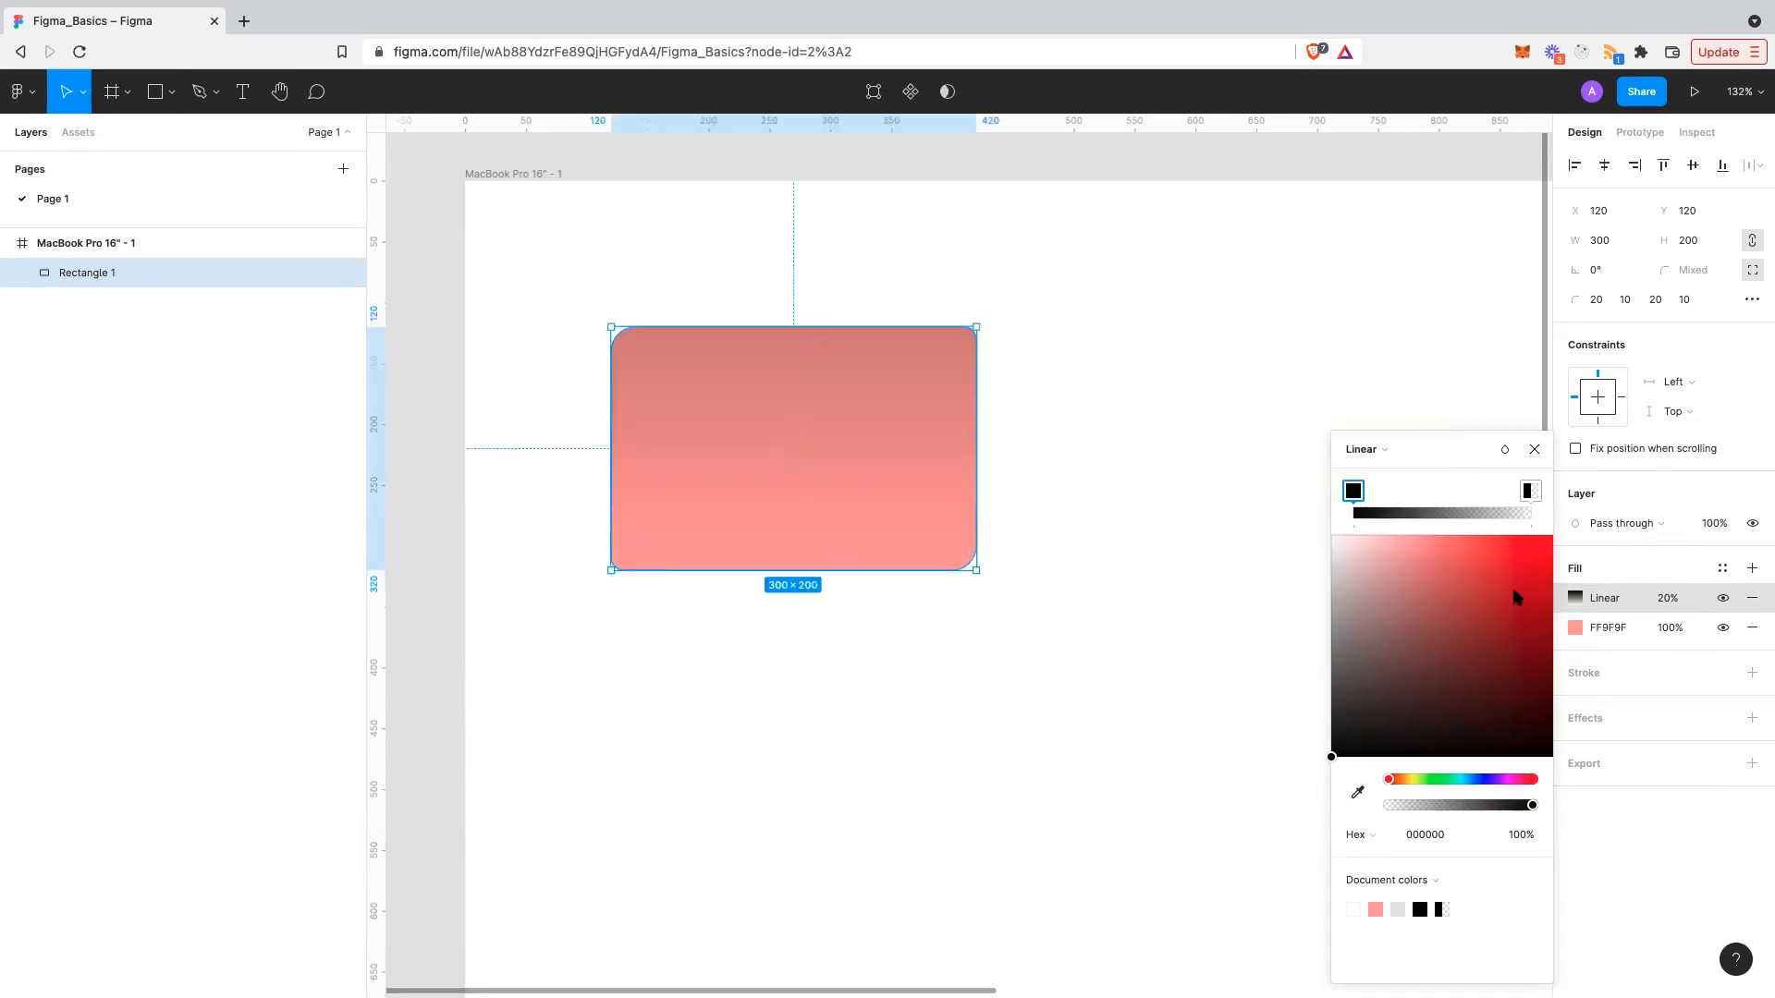
left_click(1534, 449)
left_click(1325, 591)
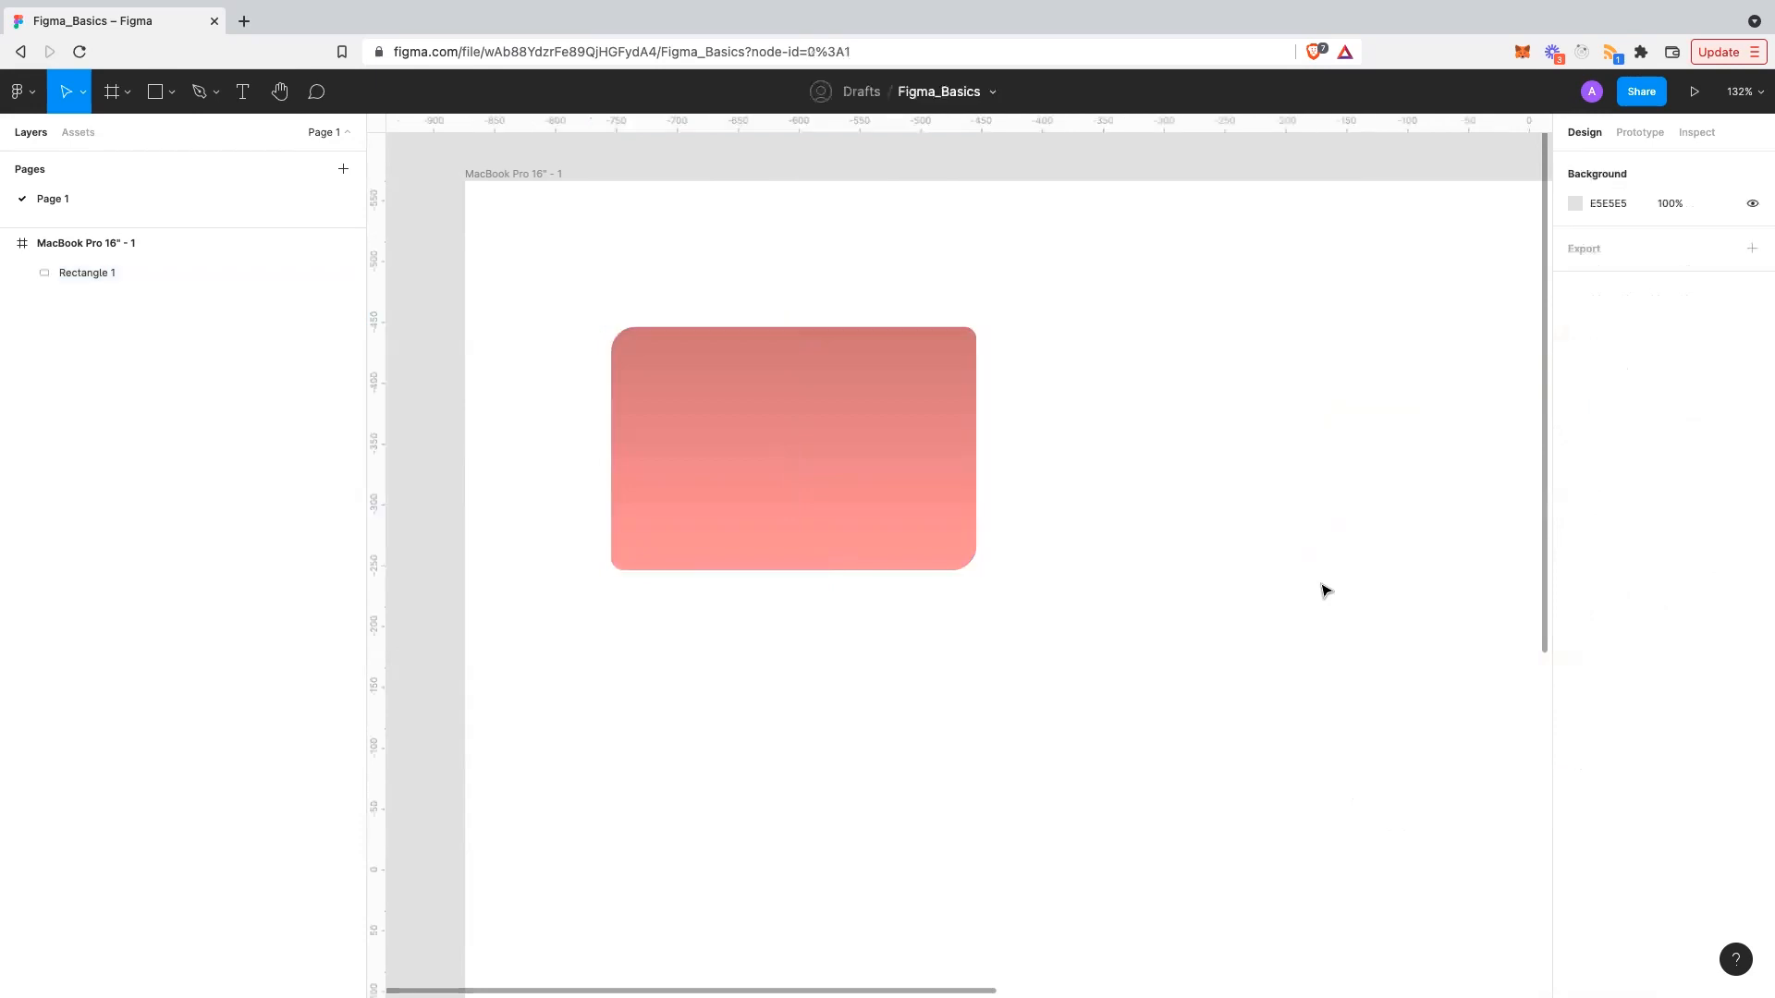
scroll(1202, 573, "up", 2)
left_click(959, 551)
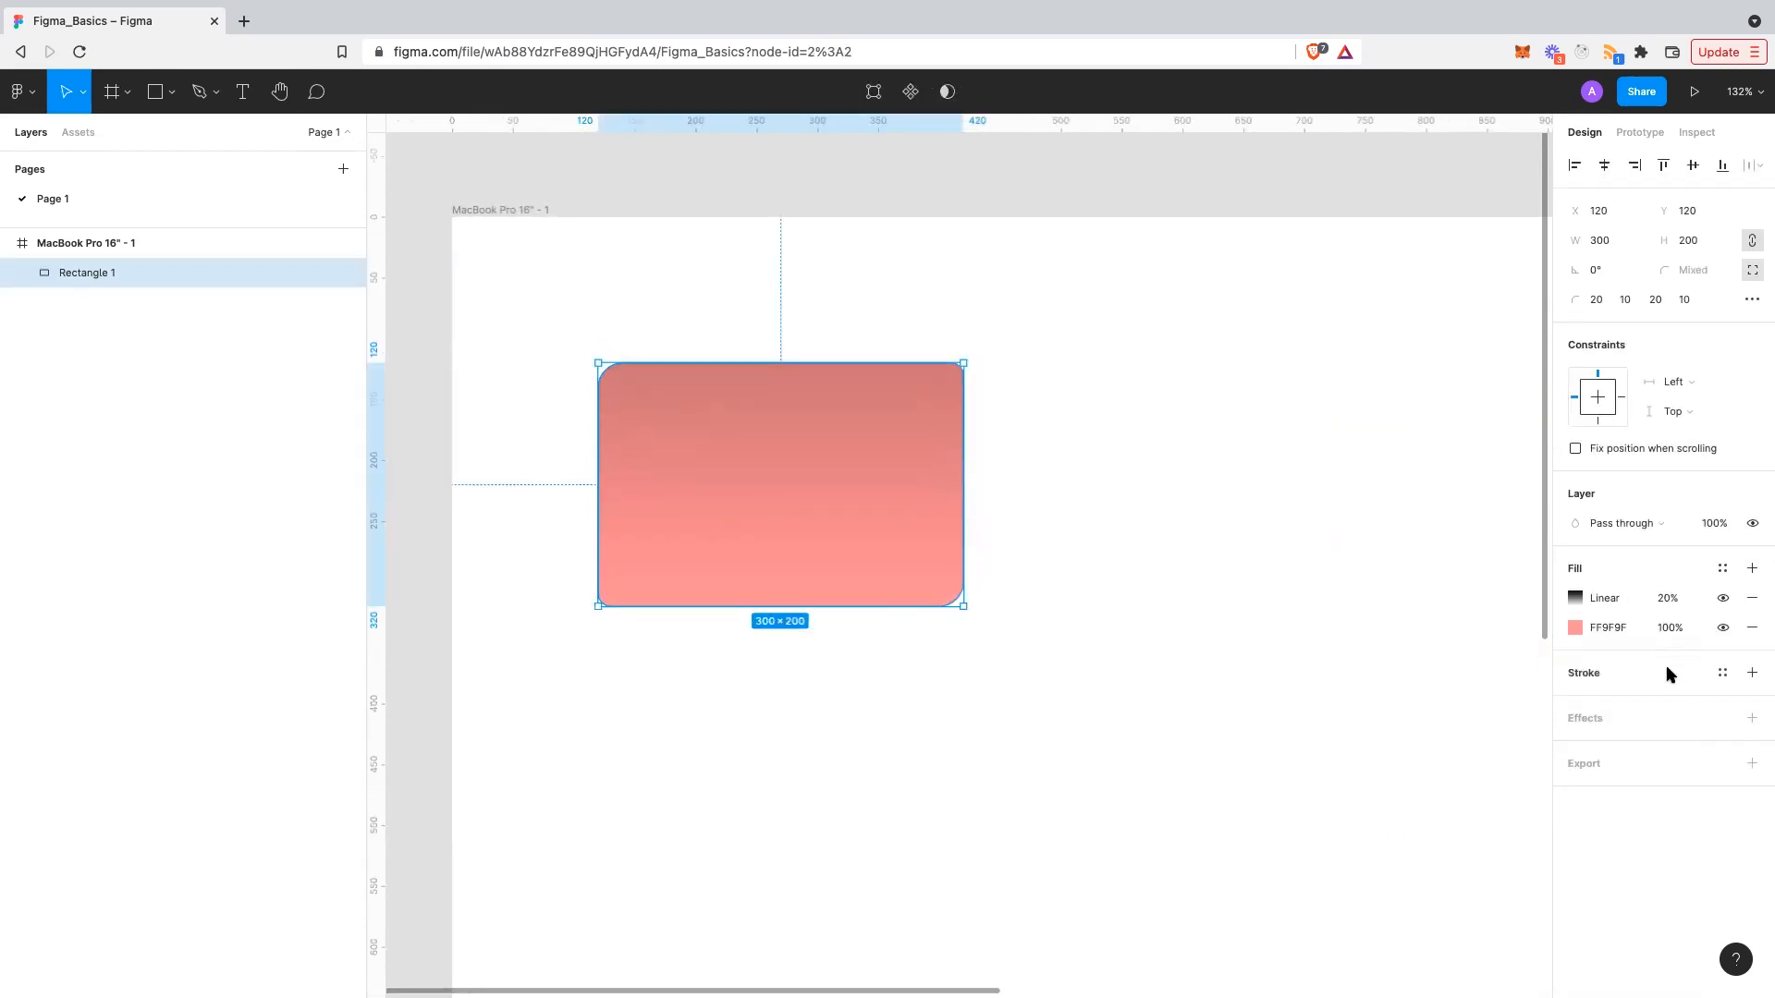
- Add a black 000000 stroke at 100% to Rectangle 1
left_click(1202, 718)
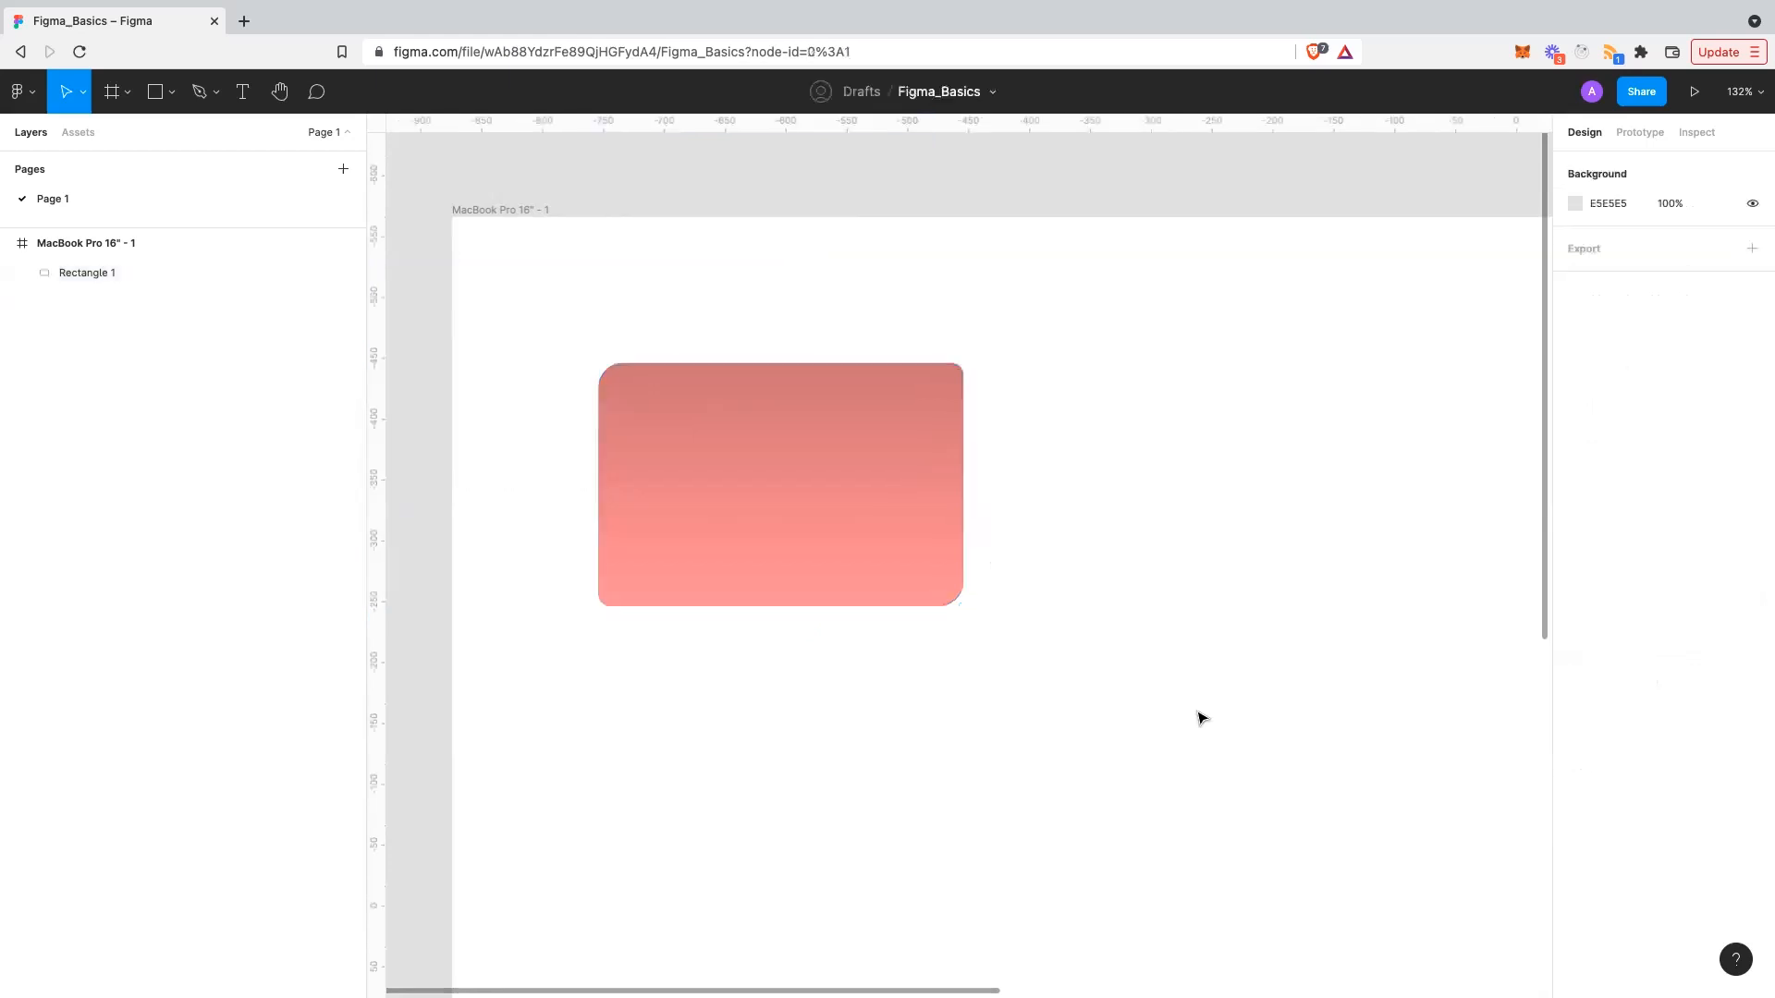
left_click(943, 571)
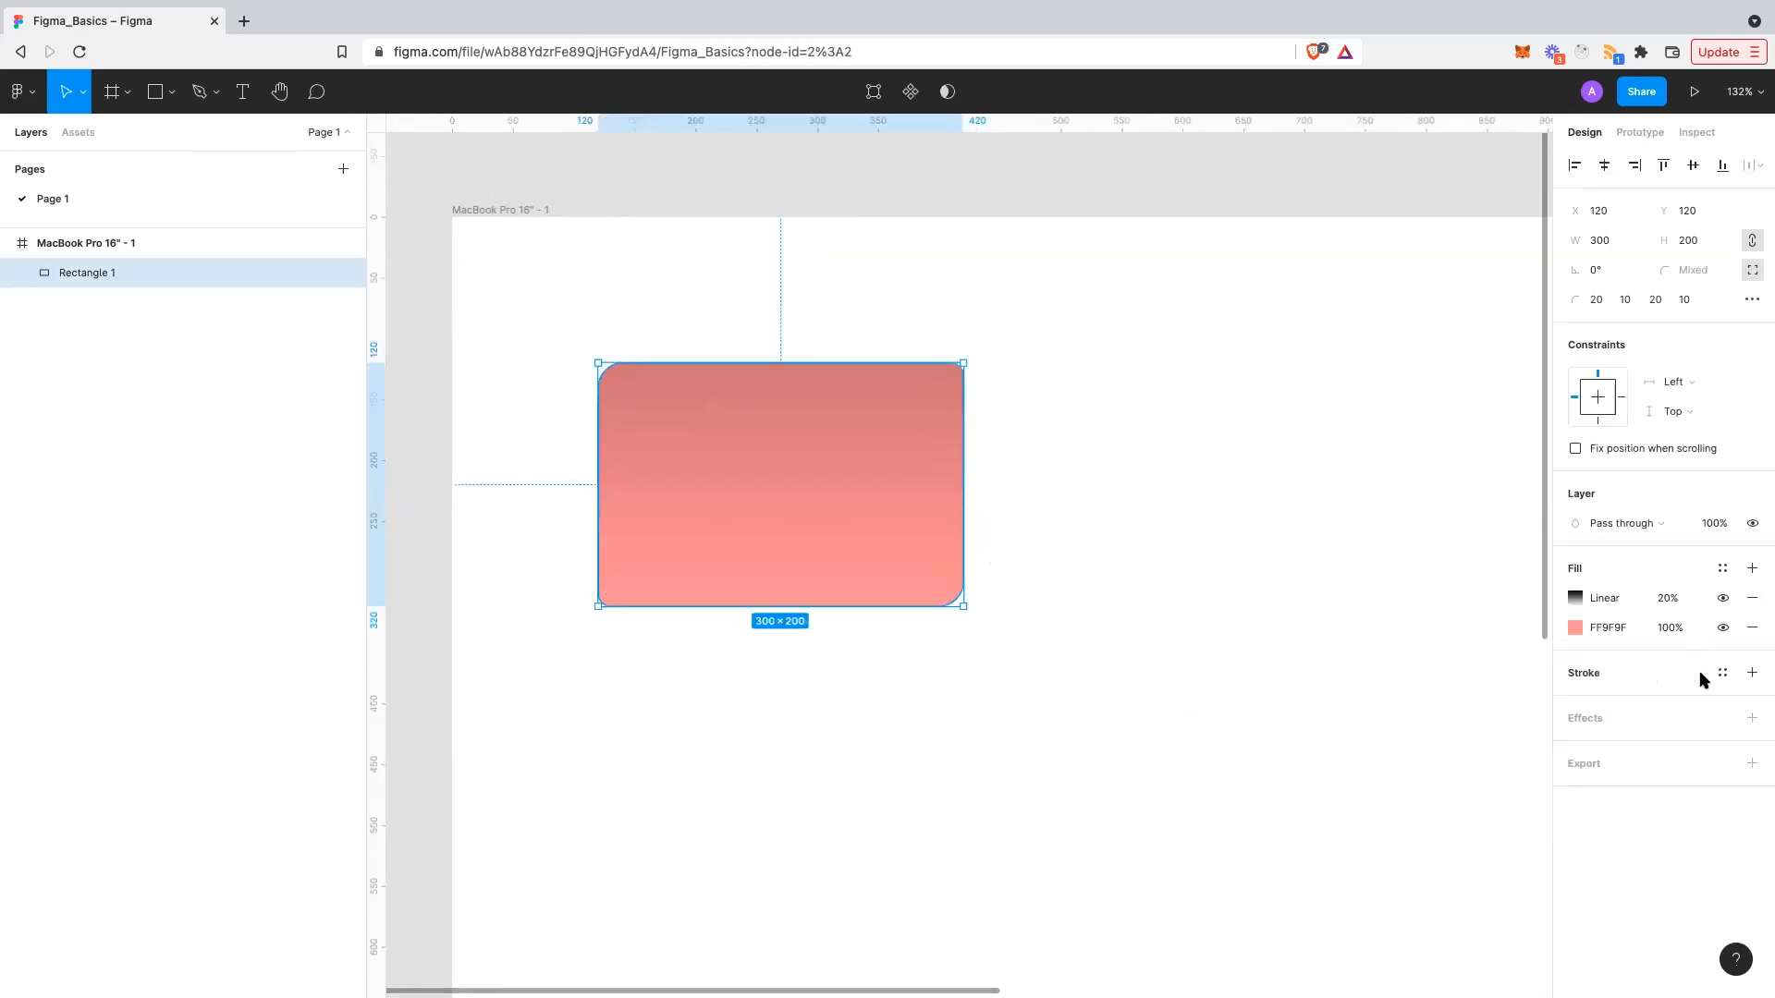
left_click(1752, 675)
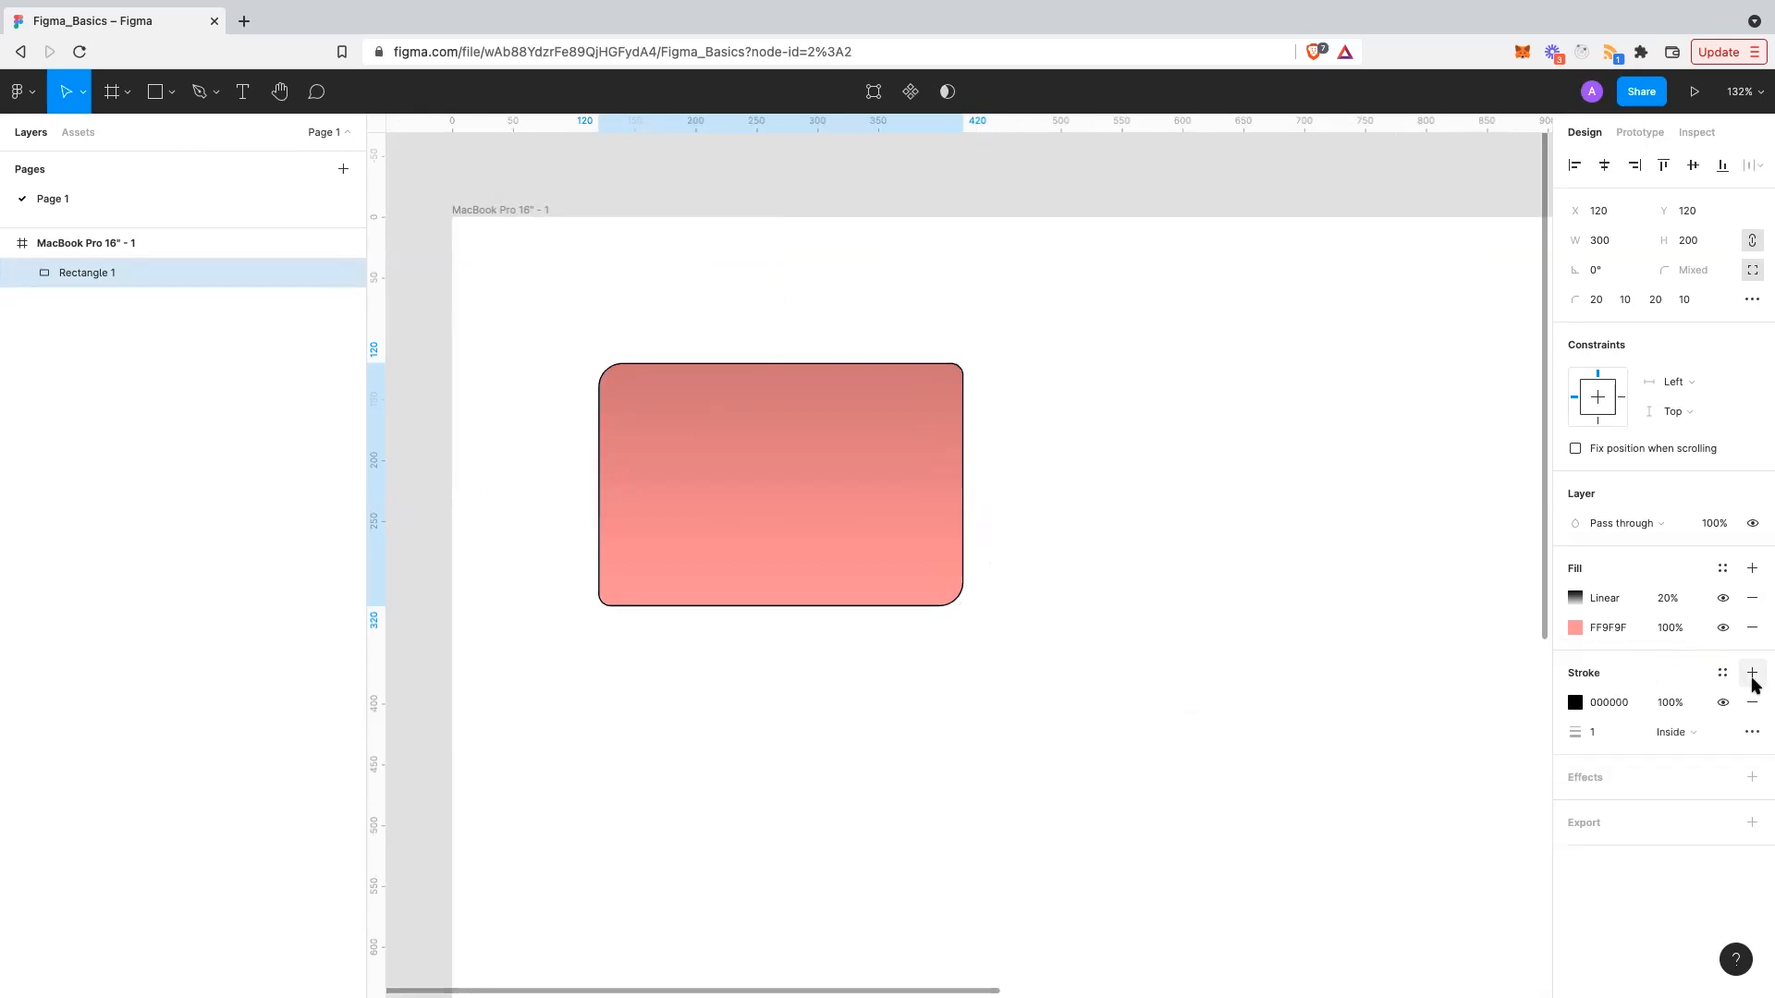
scroll(982, 602, "up", 5)
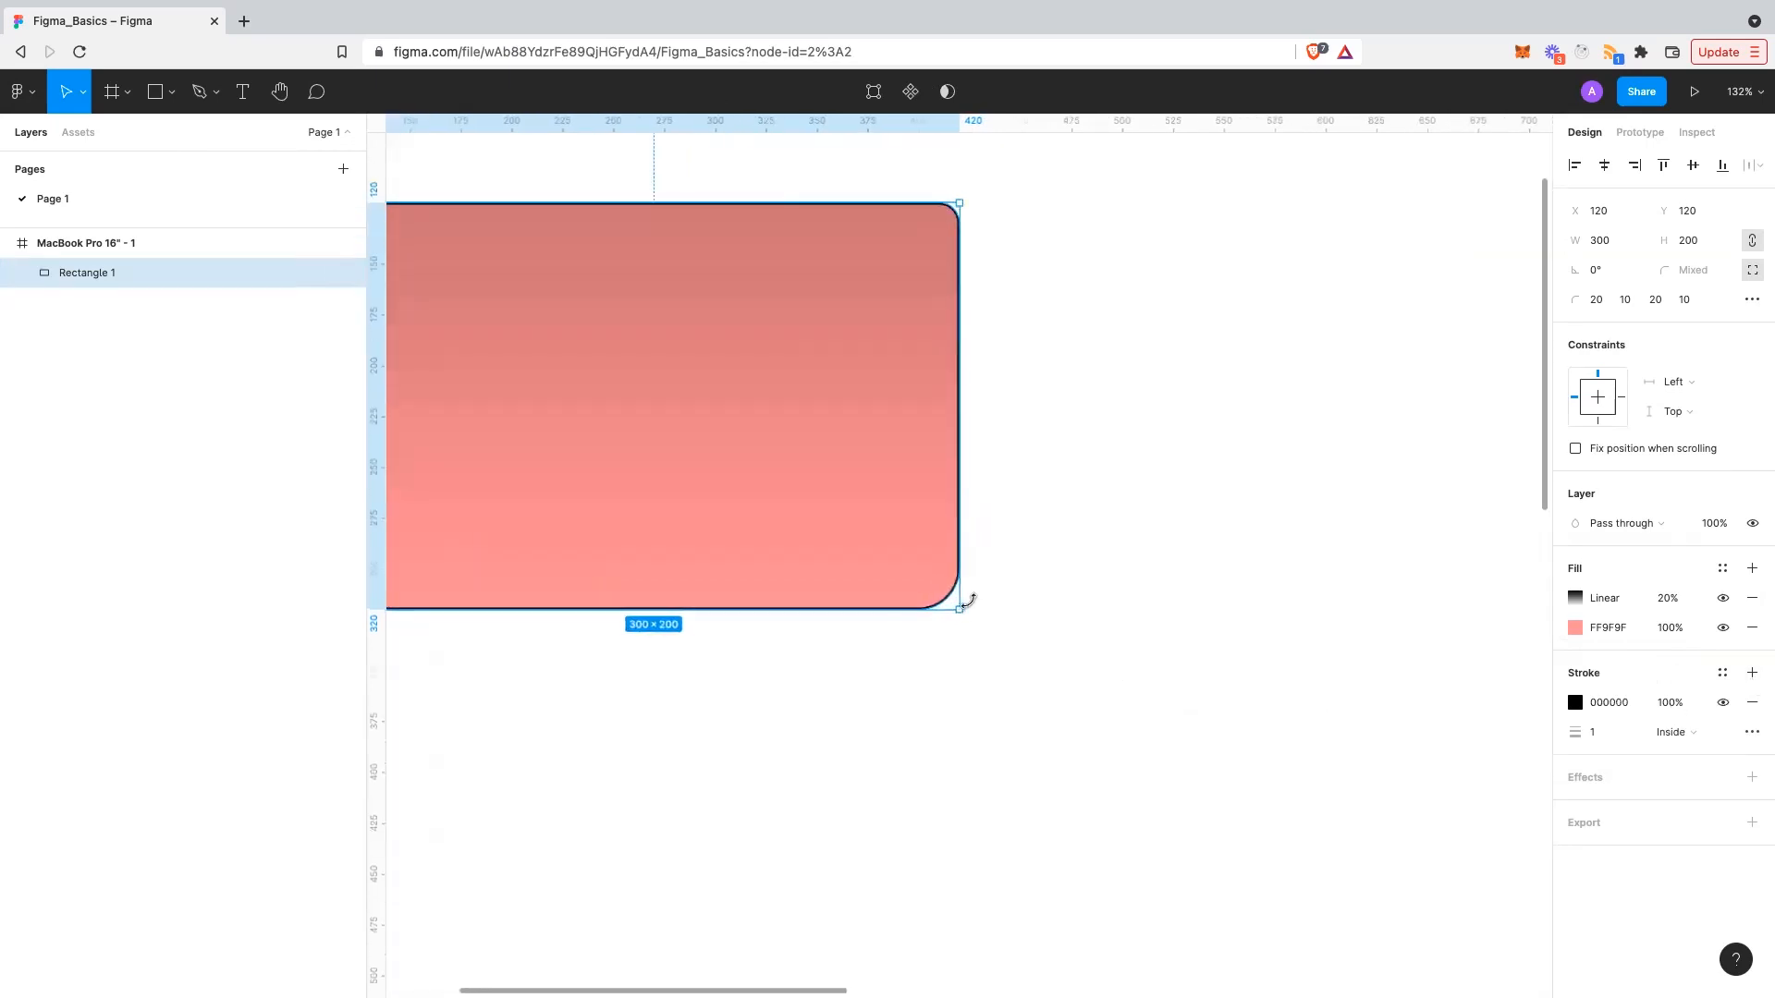
scroll(971, 606, "down", 2)
scroll(972, 607, "left", 1)
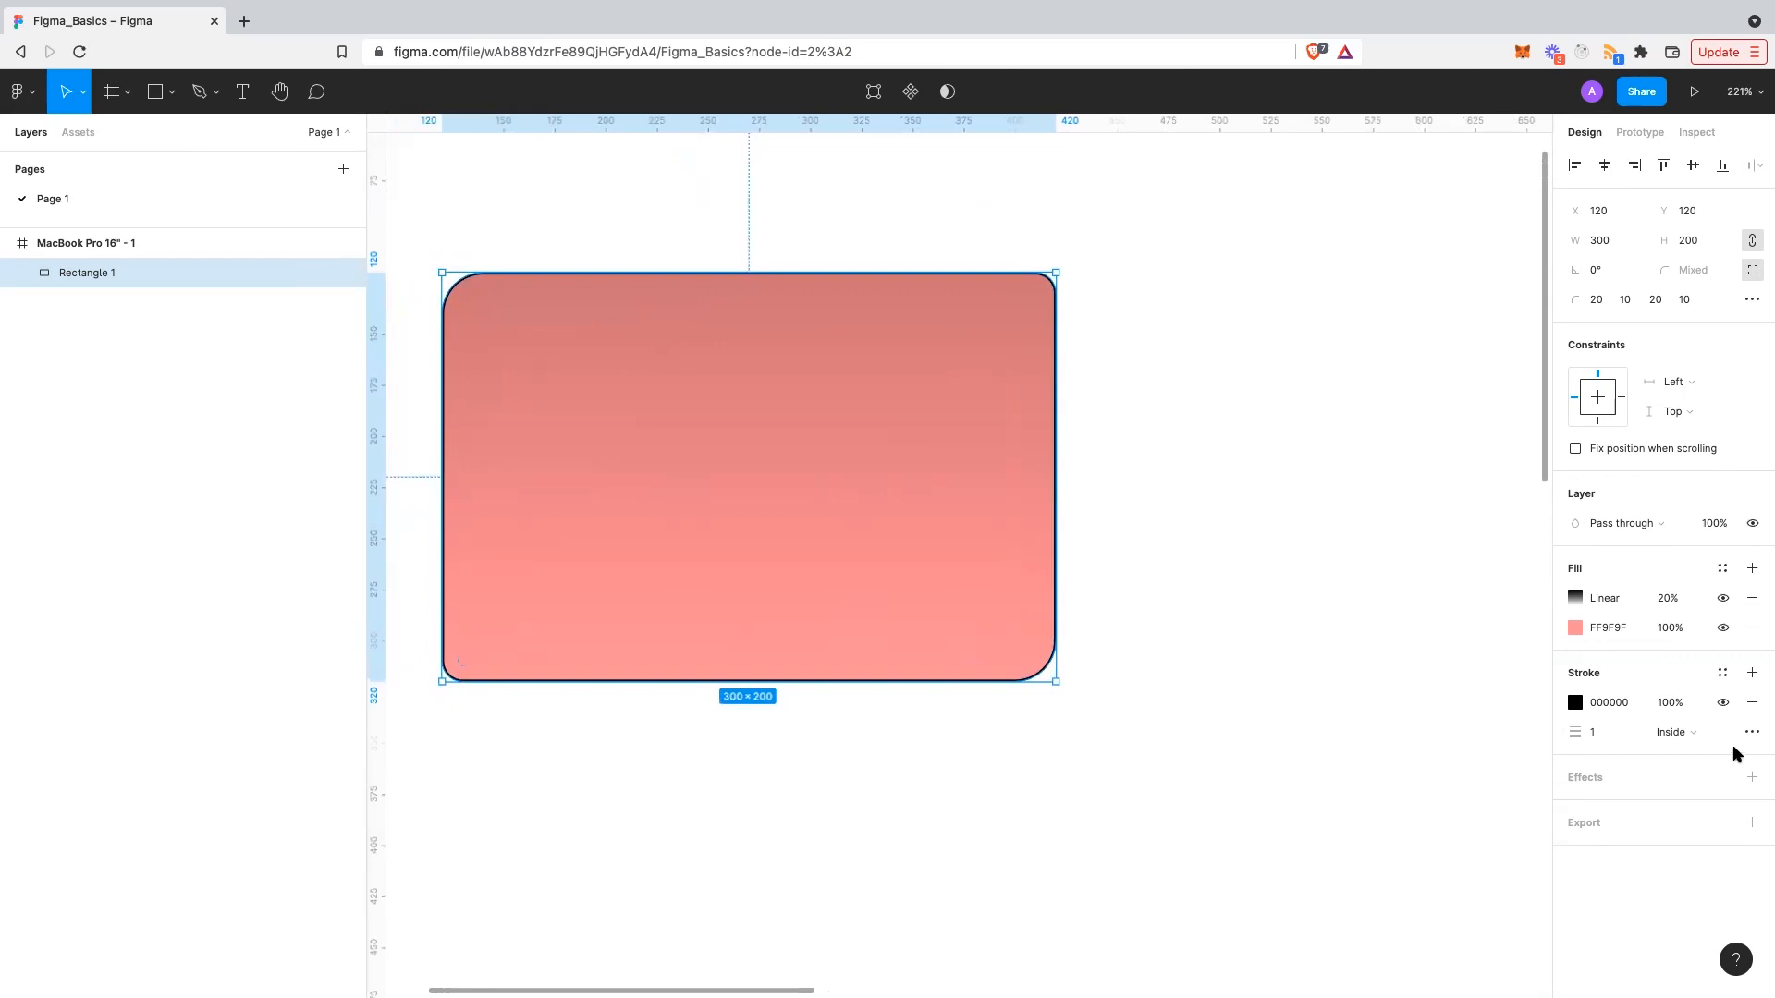
left_click(1634, 733)
scroll(1075, 340, "up", 1)
scroll(1075, 339, "up", 5)
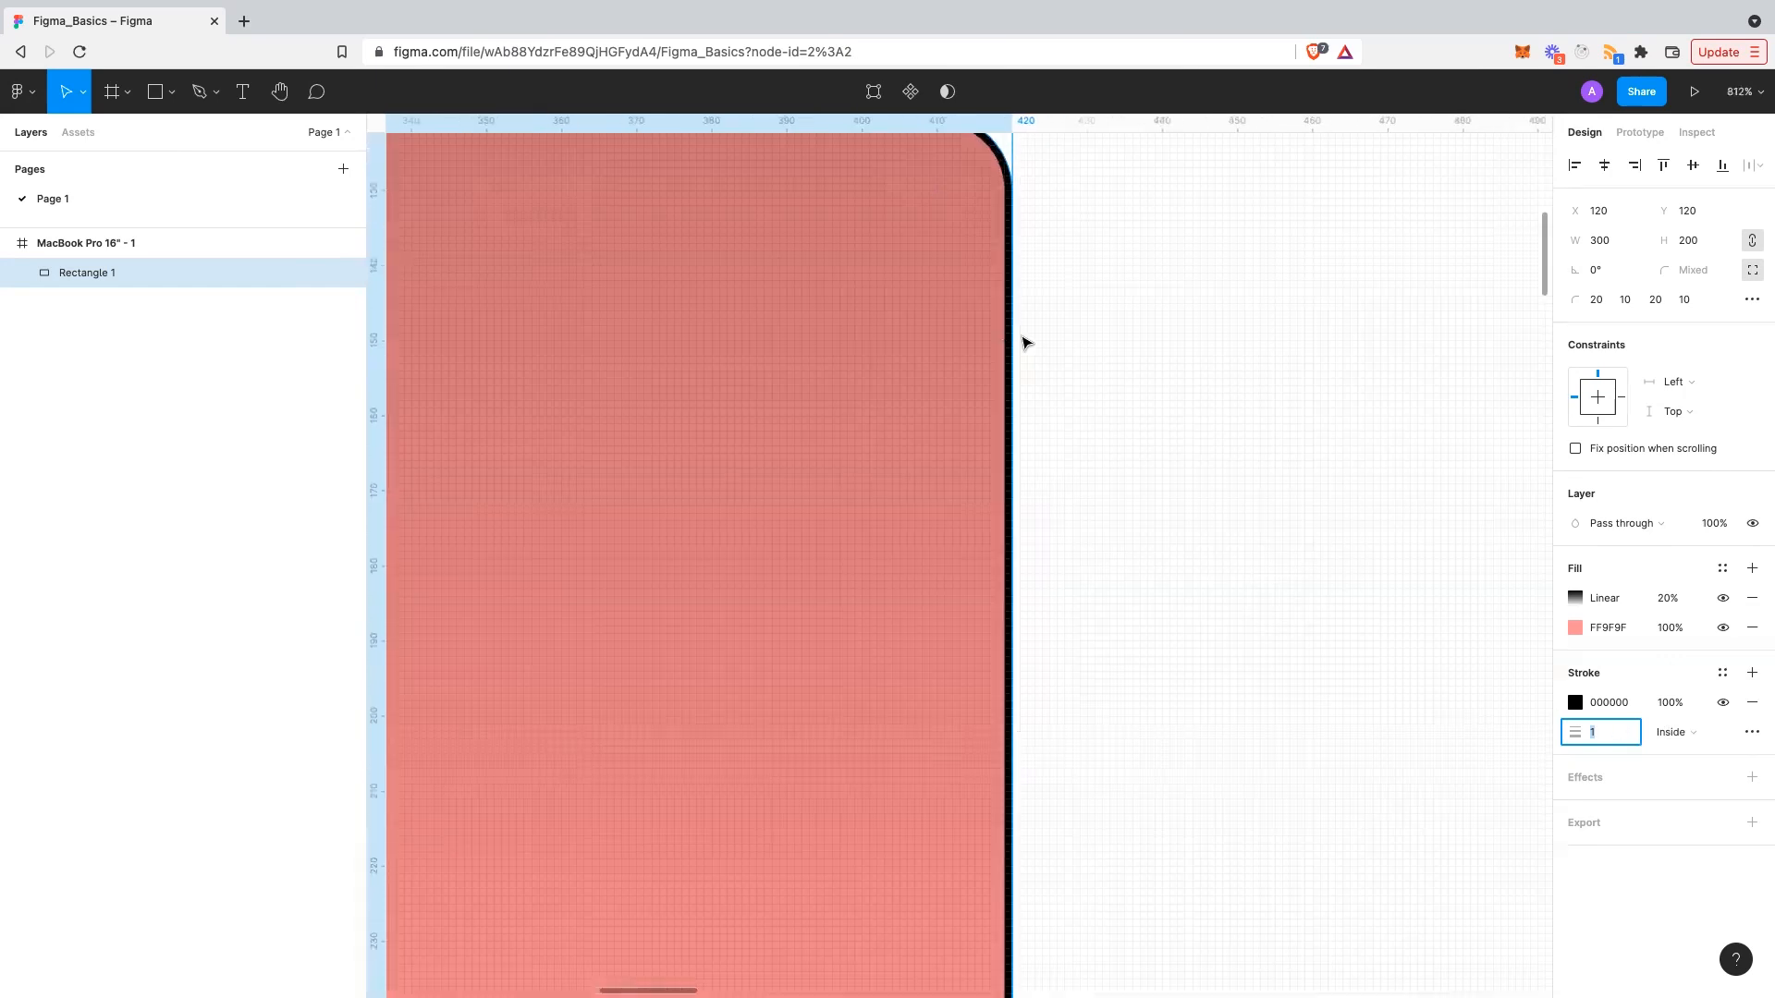
scroll(1001, 337, "down", 5)
scroll(1002, 338, "left", 1)
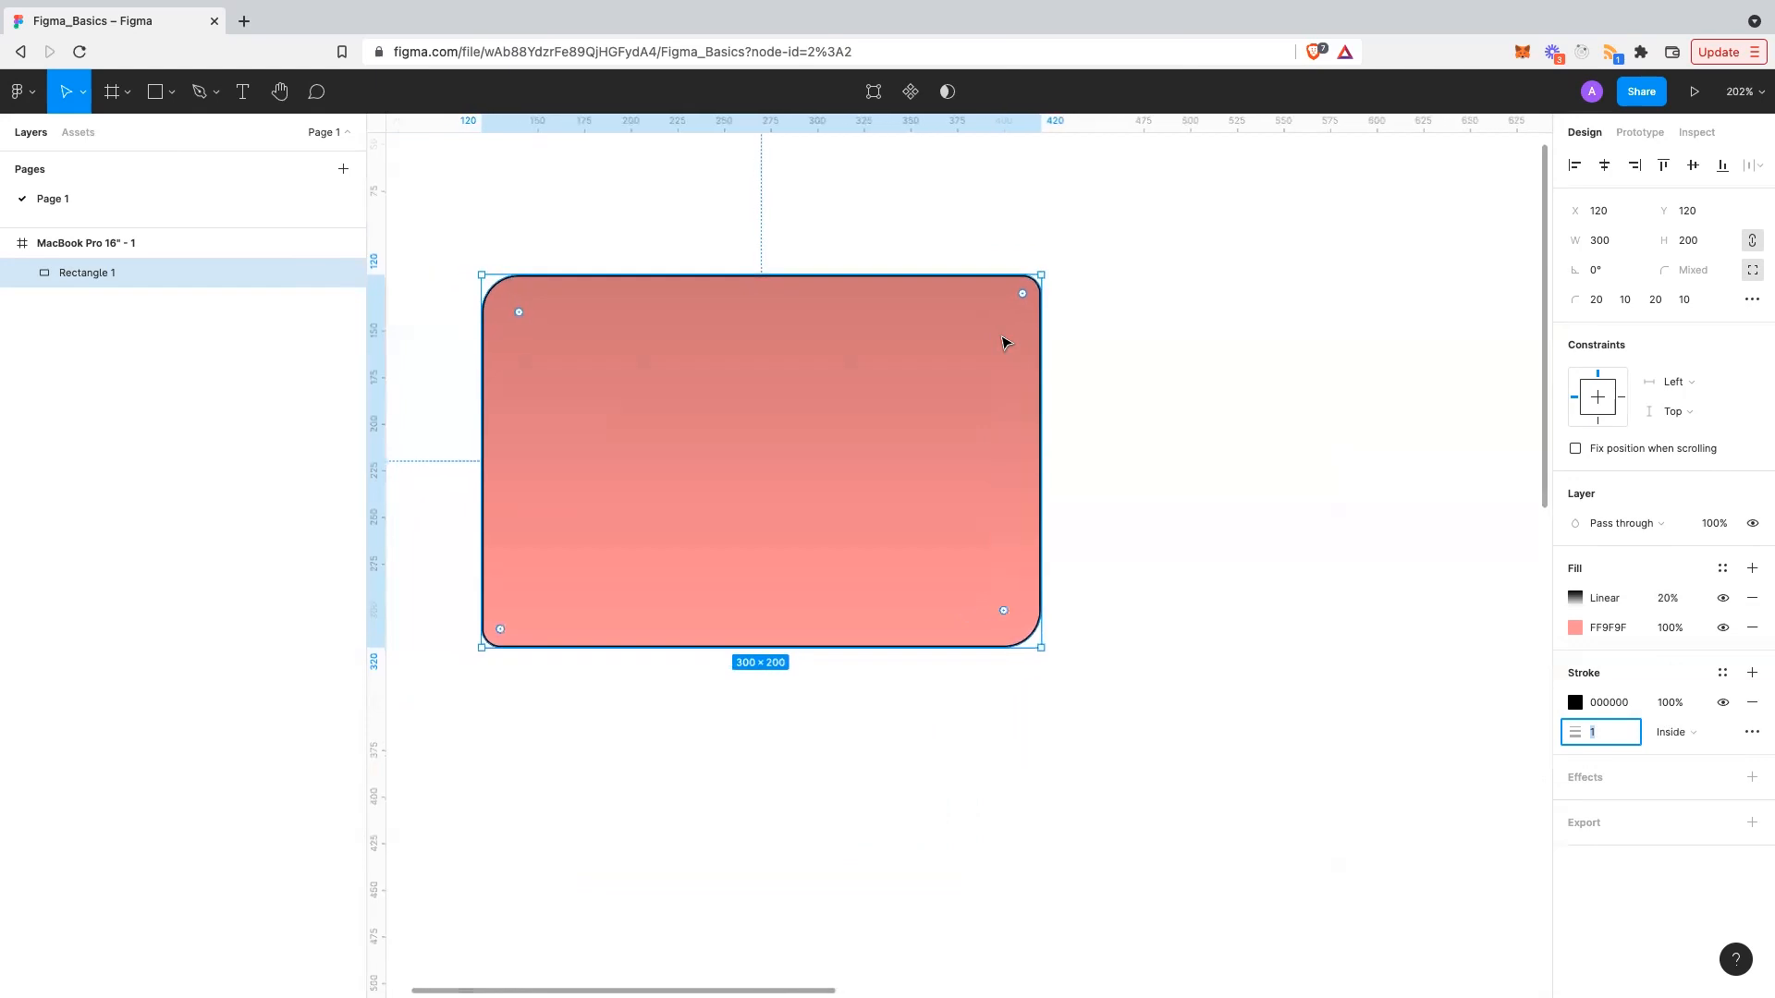
- Try Center and Outside, then align the stroke Inside with a weight of 2
left_click(1675, 732)
left_click(1689, 711)
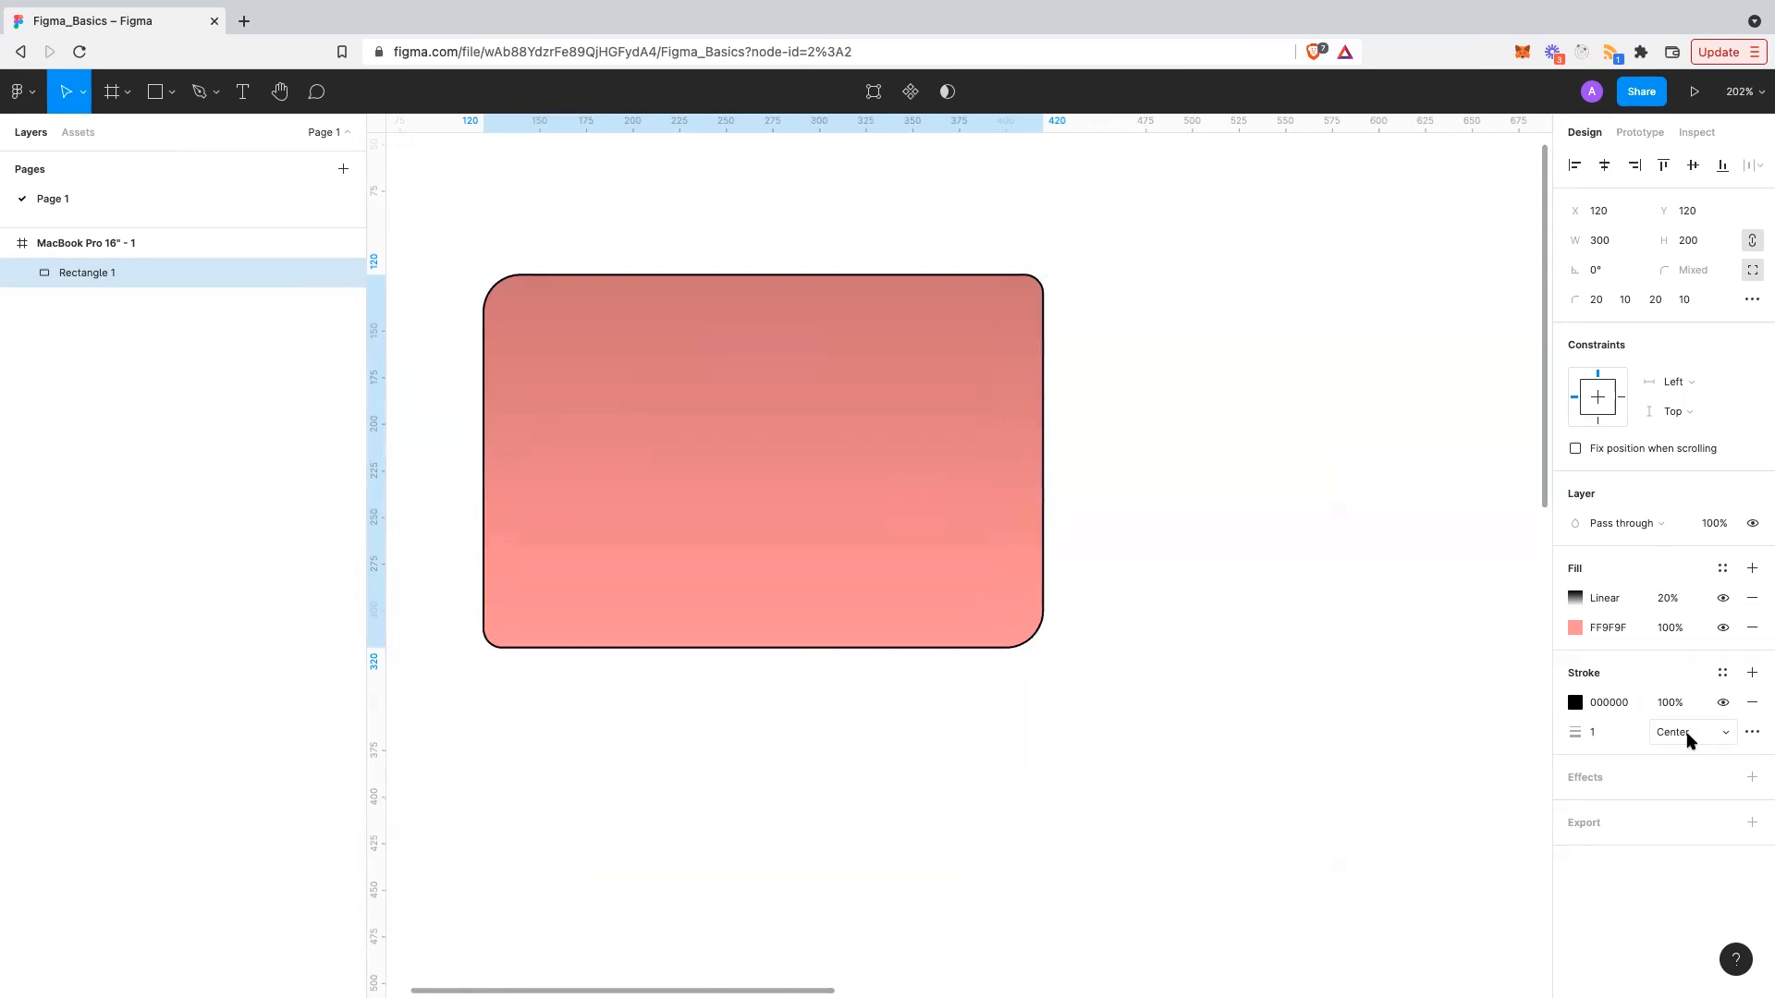
left_click(1688, 732)
left_click(1704, 775)
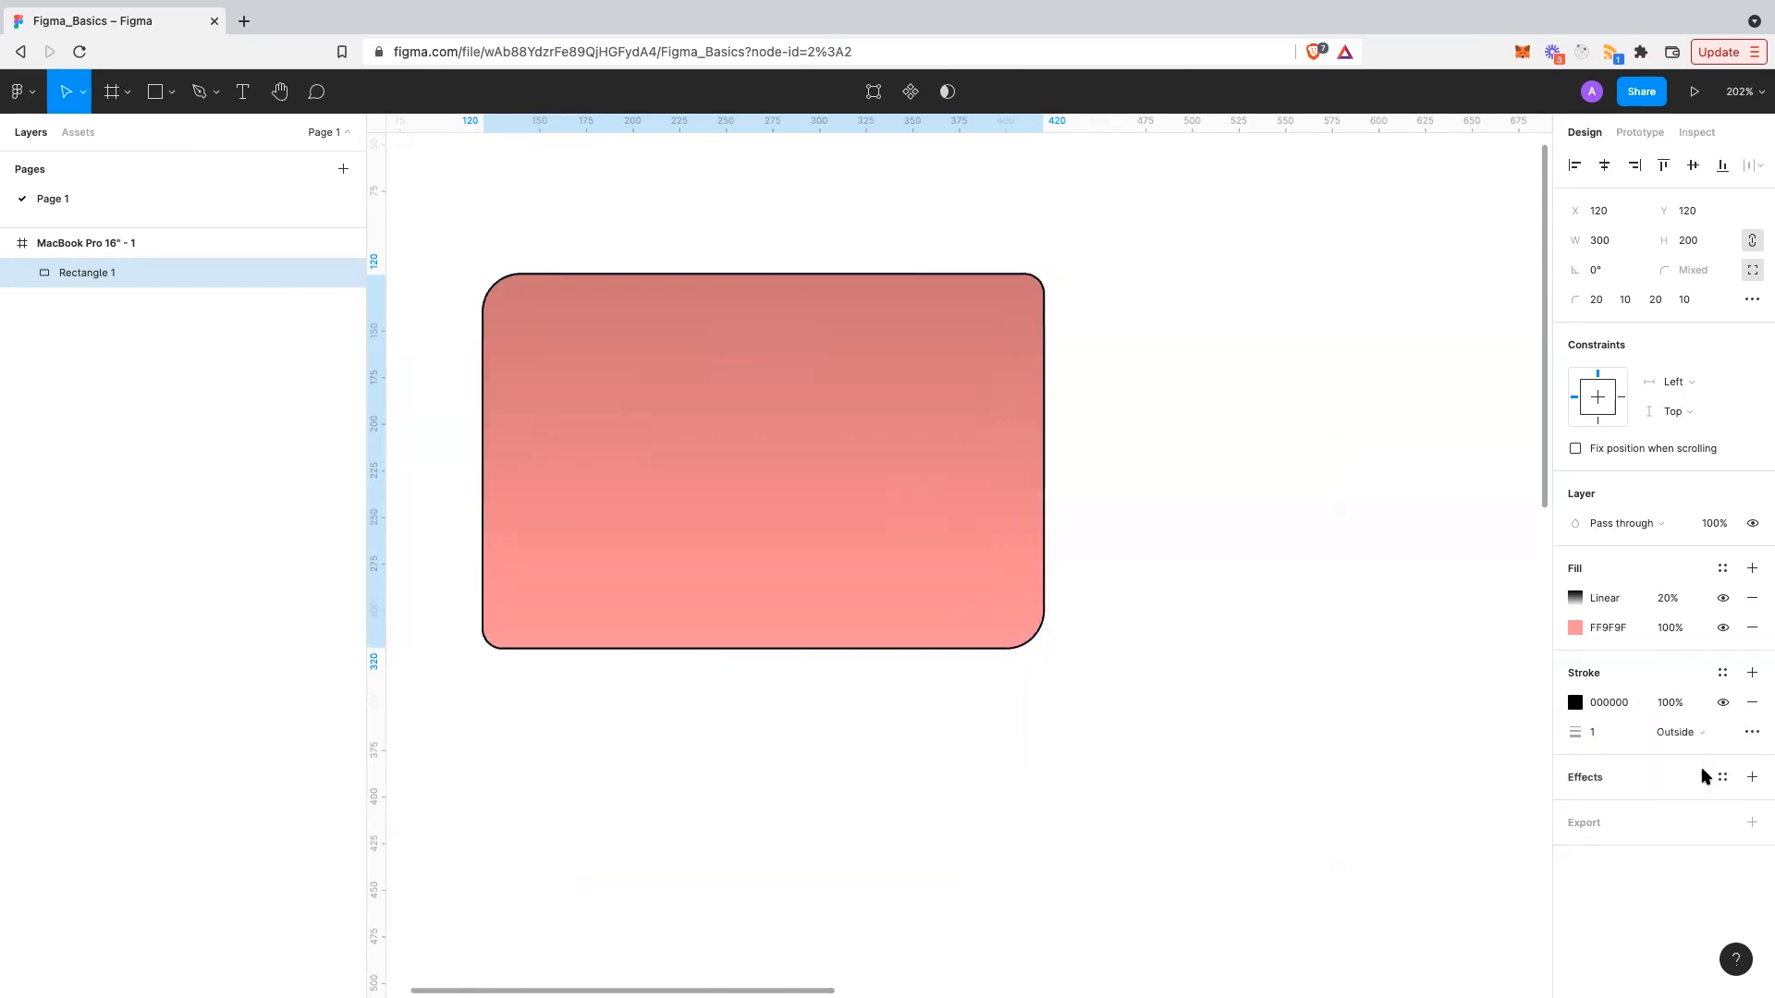
left_click(1699, 731)
left_click(1697, 709)
left_click(1615, 731)
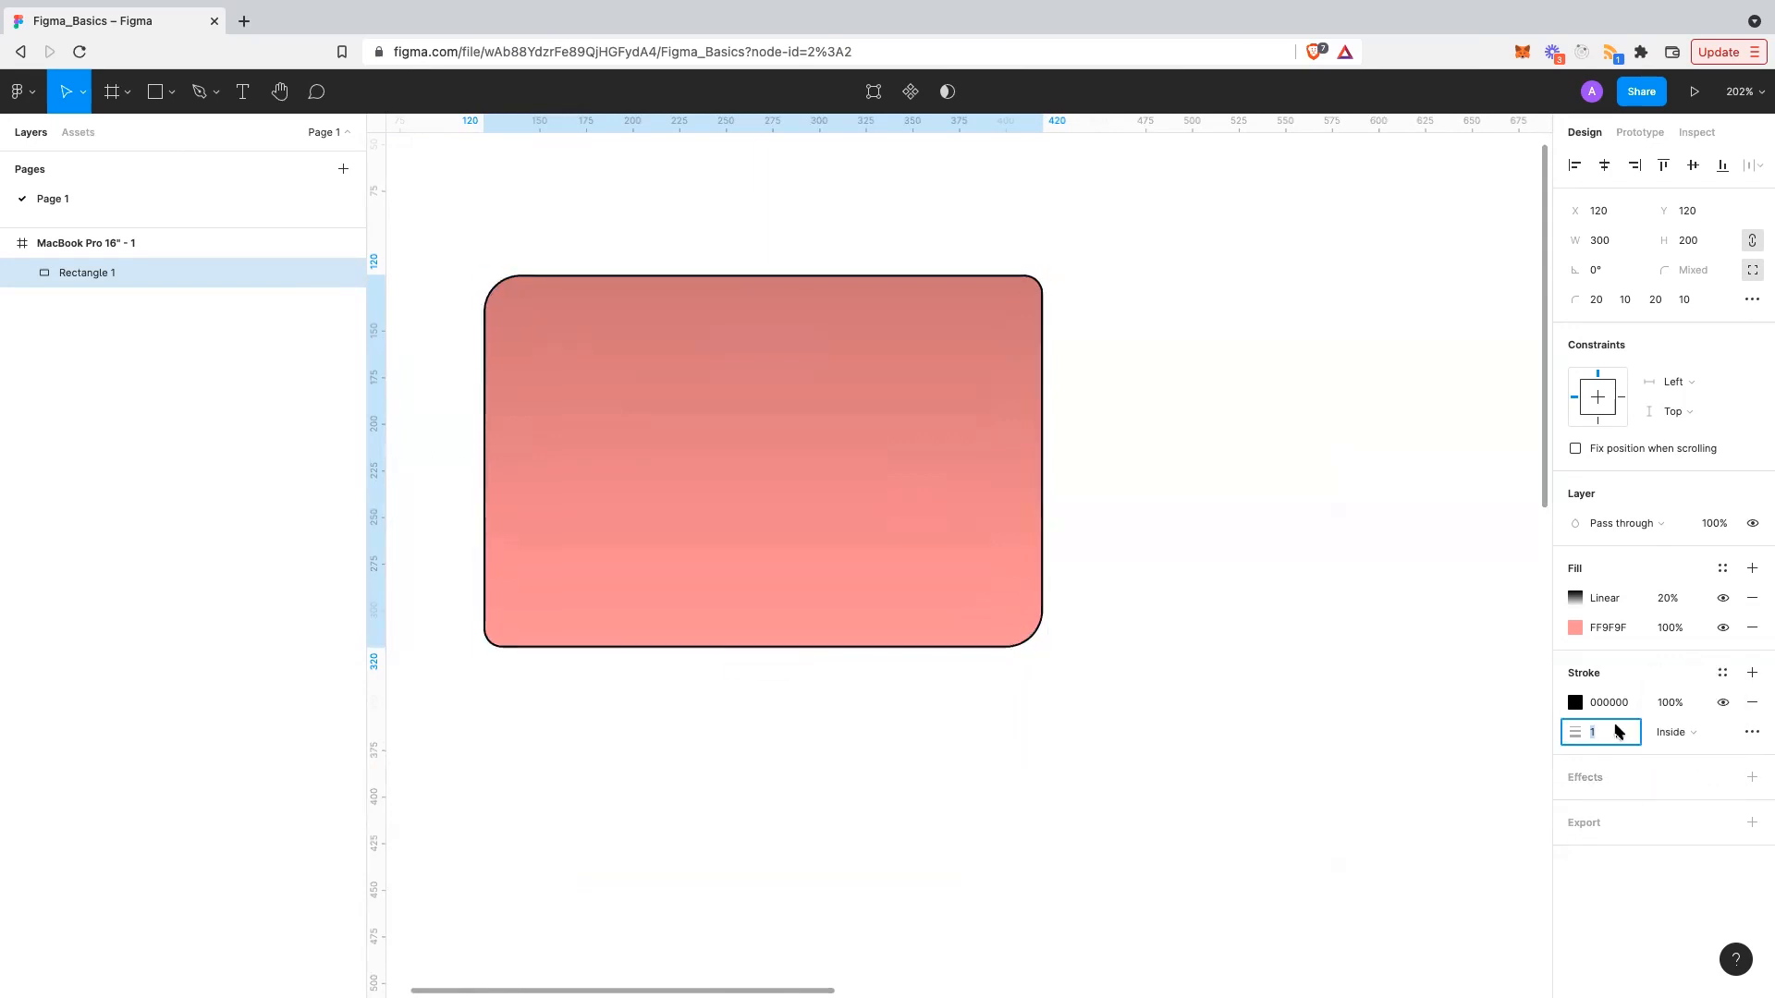
type("2")
key("Return")
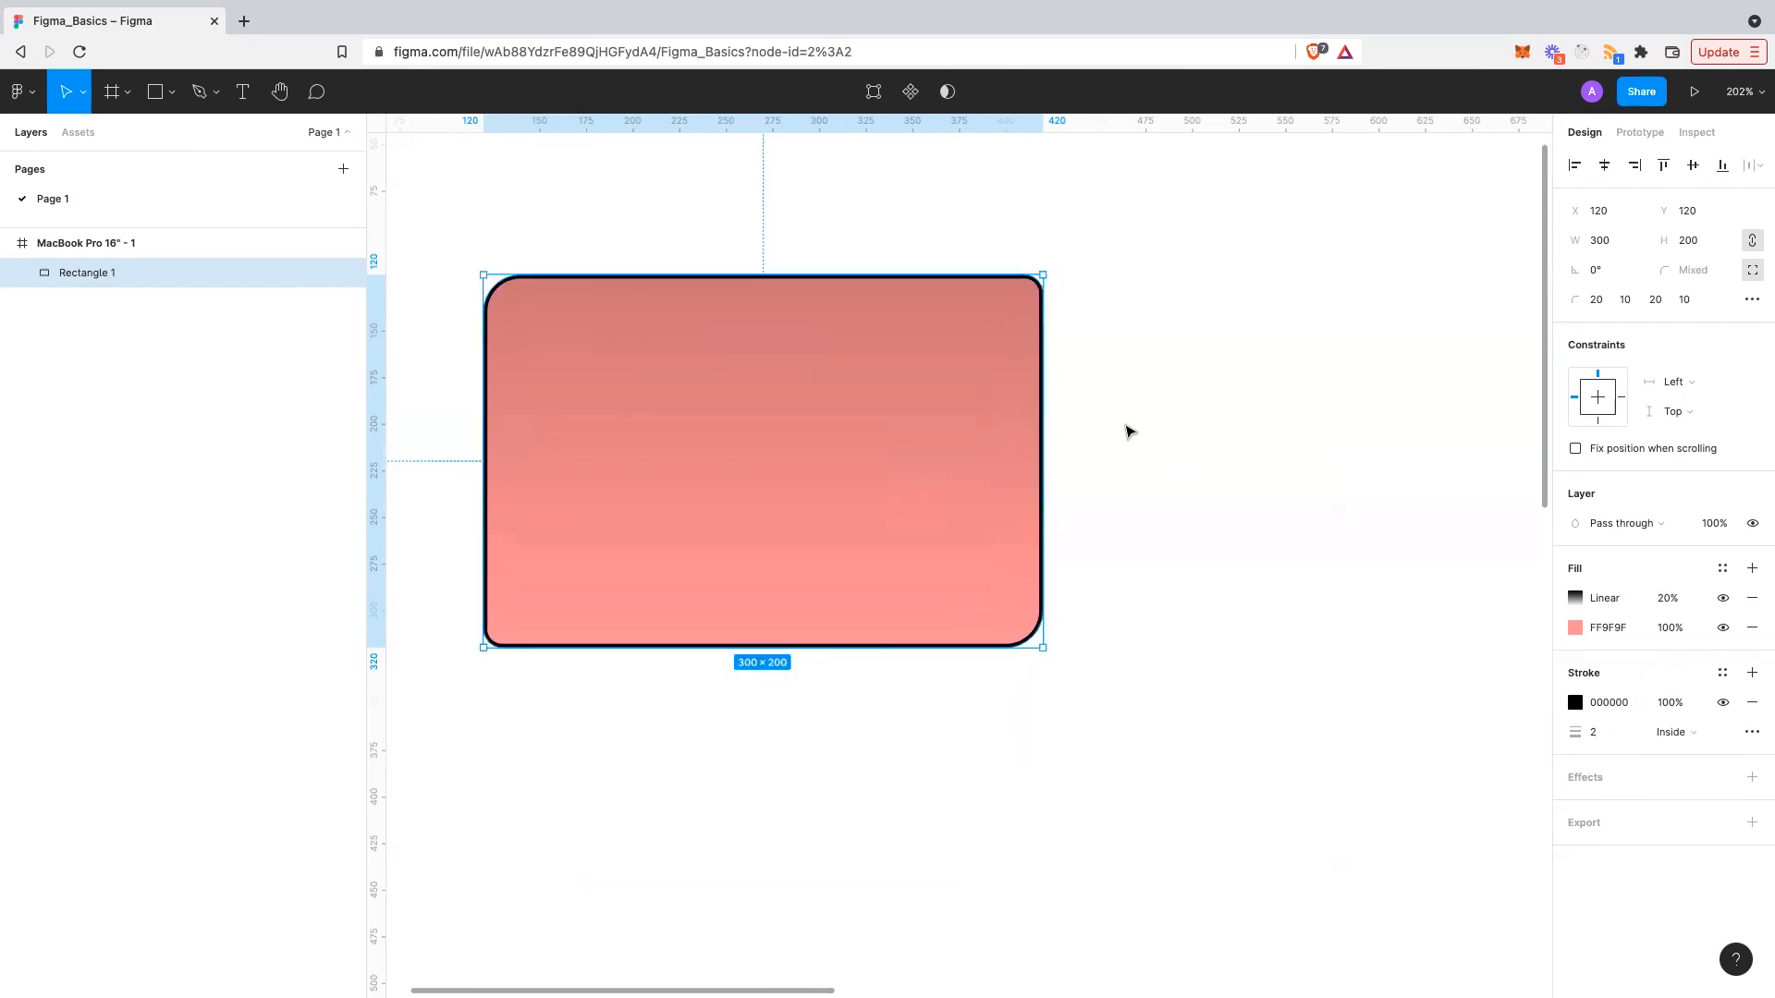
key("shift+2")
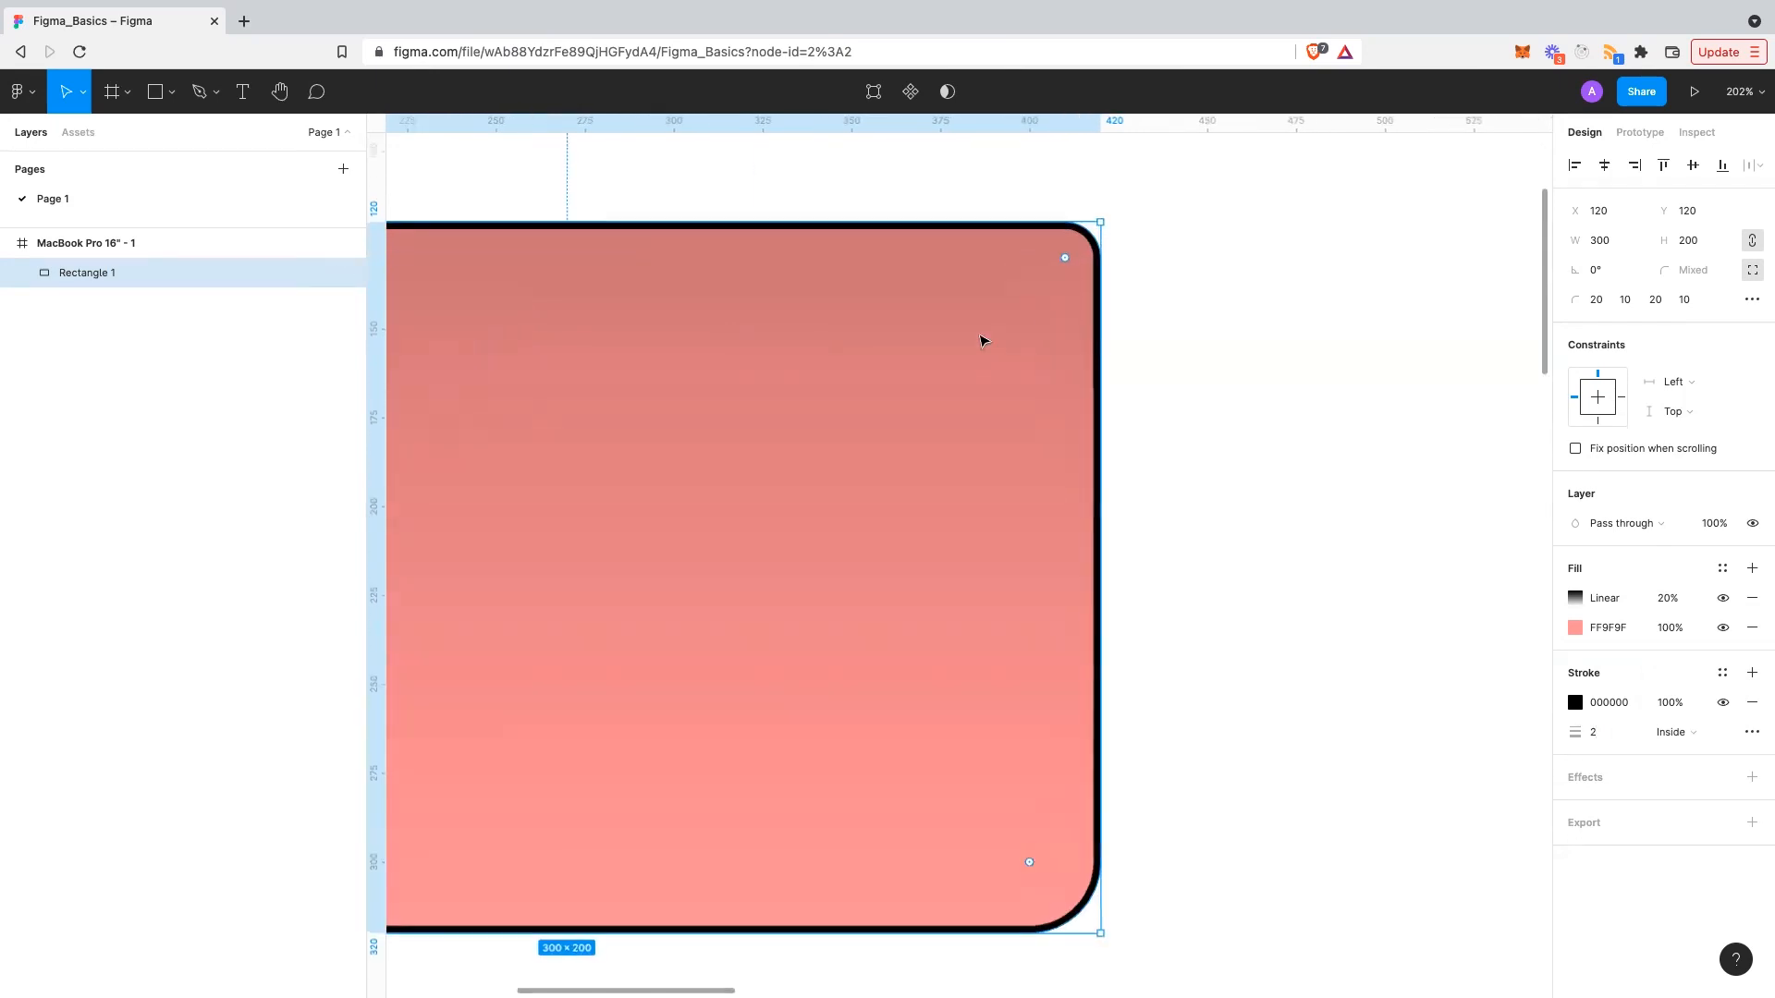
scroll(983, 341, "left", 1)
scroll(984, 342, "down", 2)
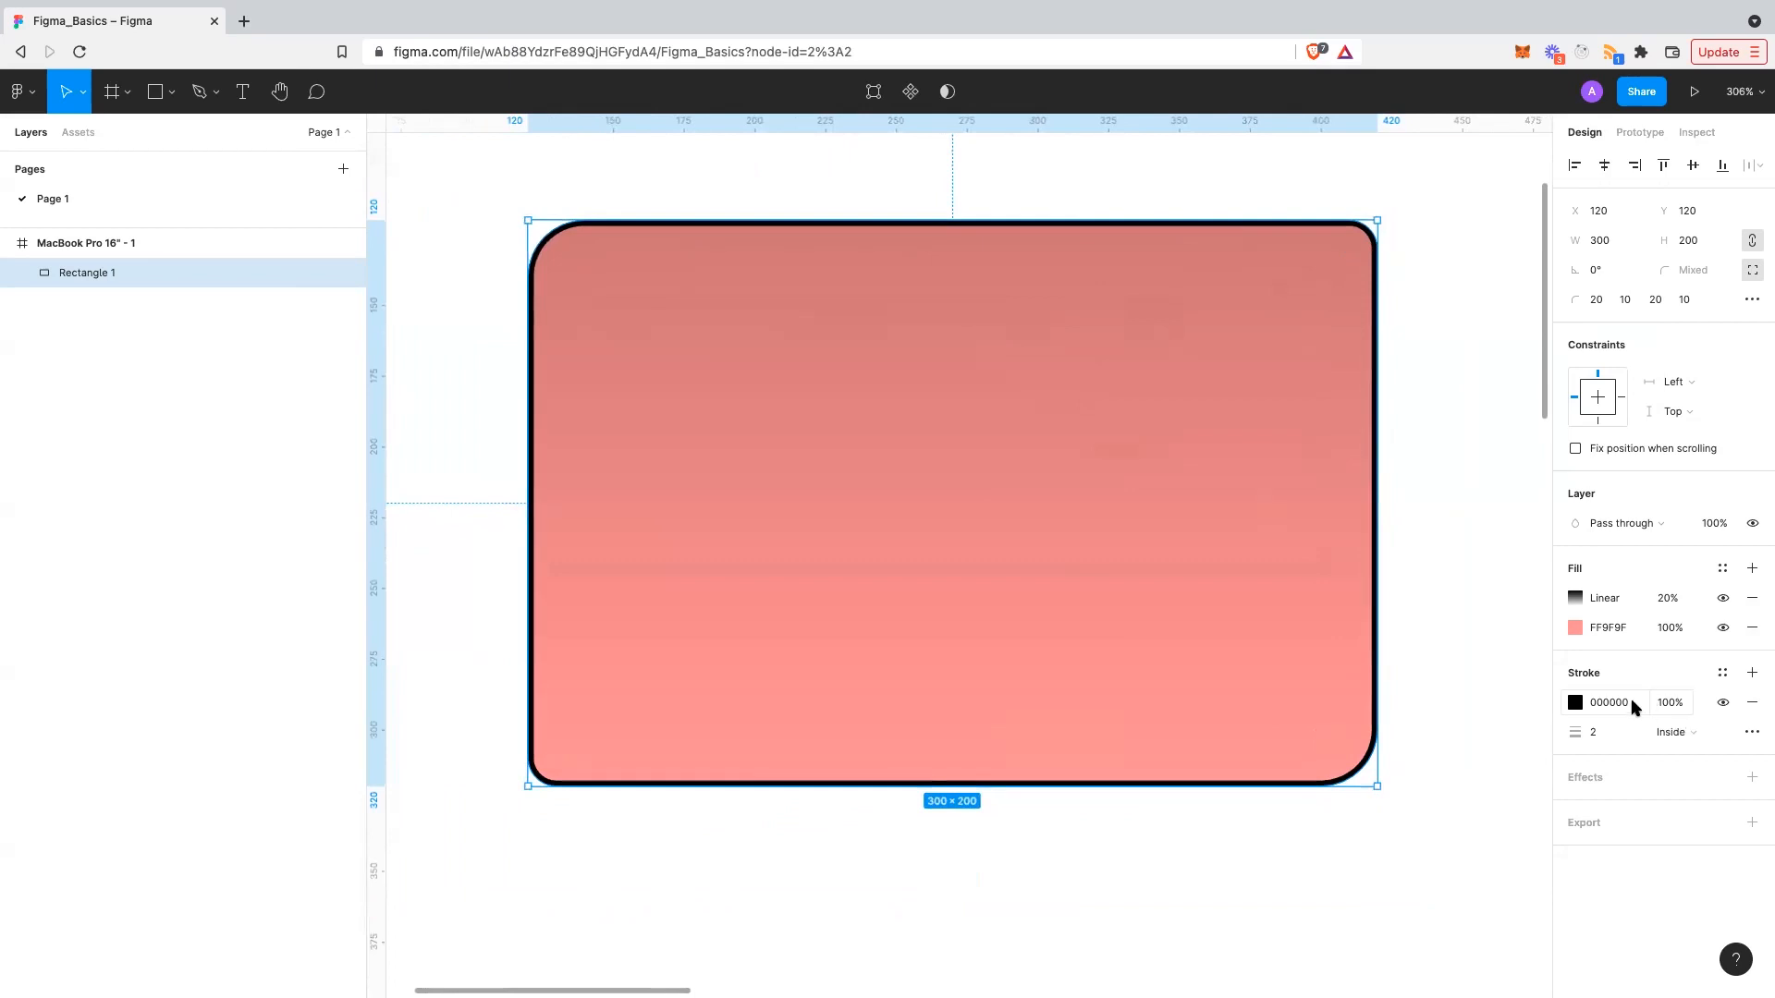
left_click(1575, 702)
mouse_move(1469, 708)
left_mouse_down()
mouse_move(1442, 578)
mouse_move(1506, 563)
mouse_move(1466, 590)
mouse_move(1357, 766)
mouse_move(1330, 772)
left_mouse_up()
key("Escape")
left_click(1684, 730)
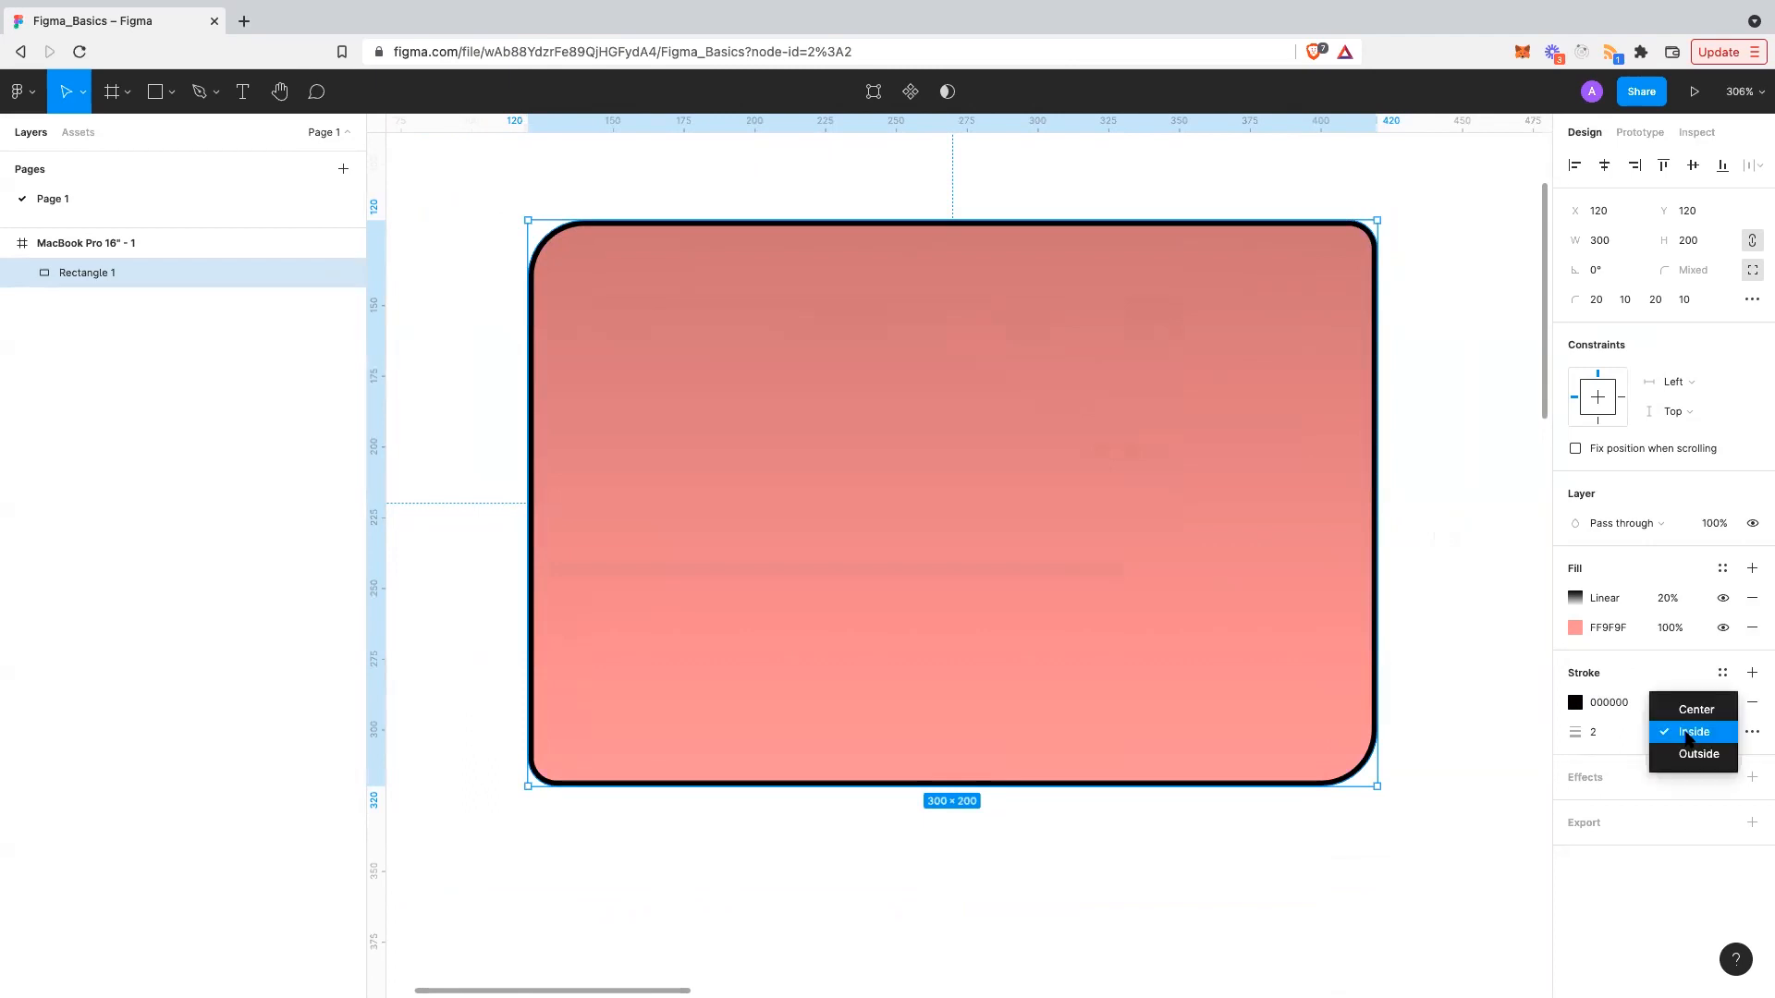
left_click(1699, 754)
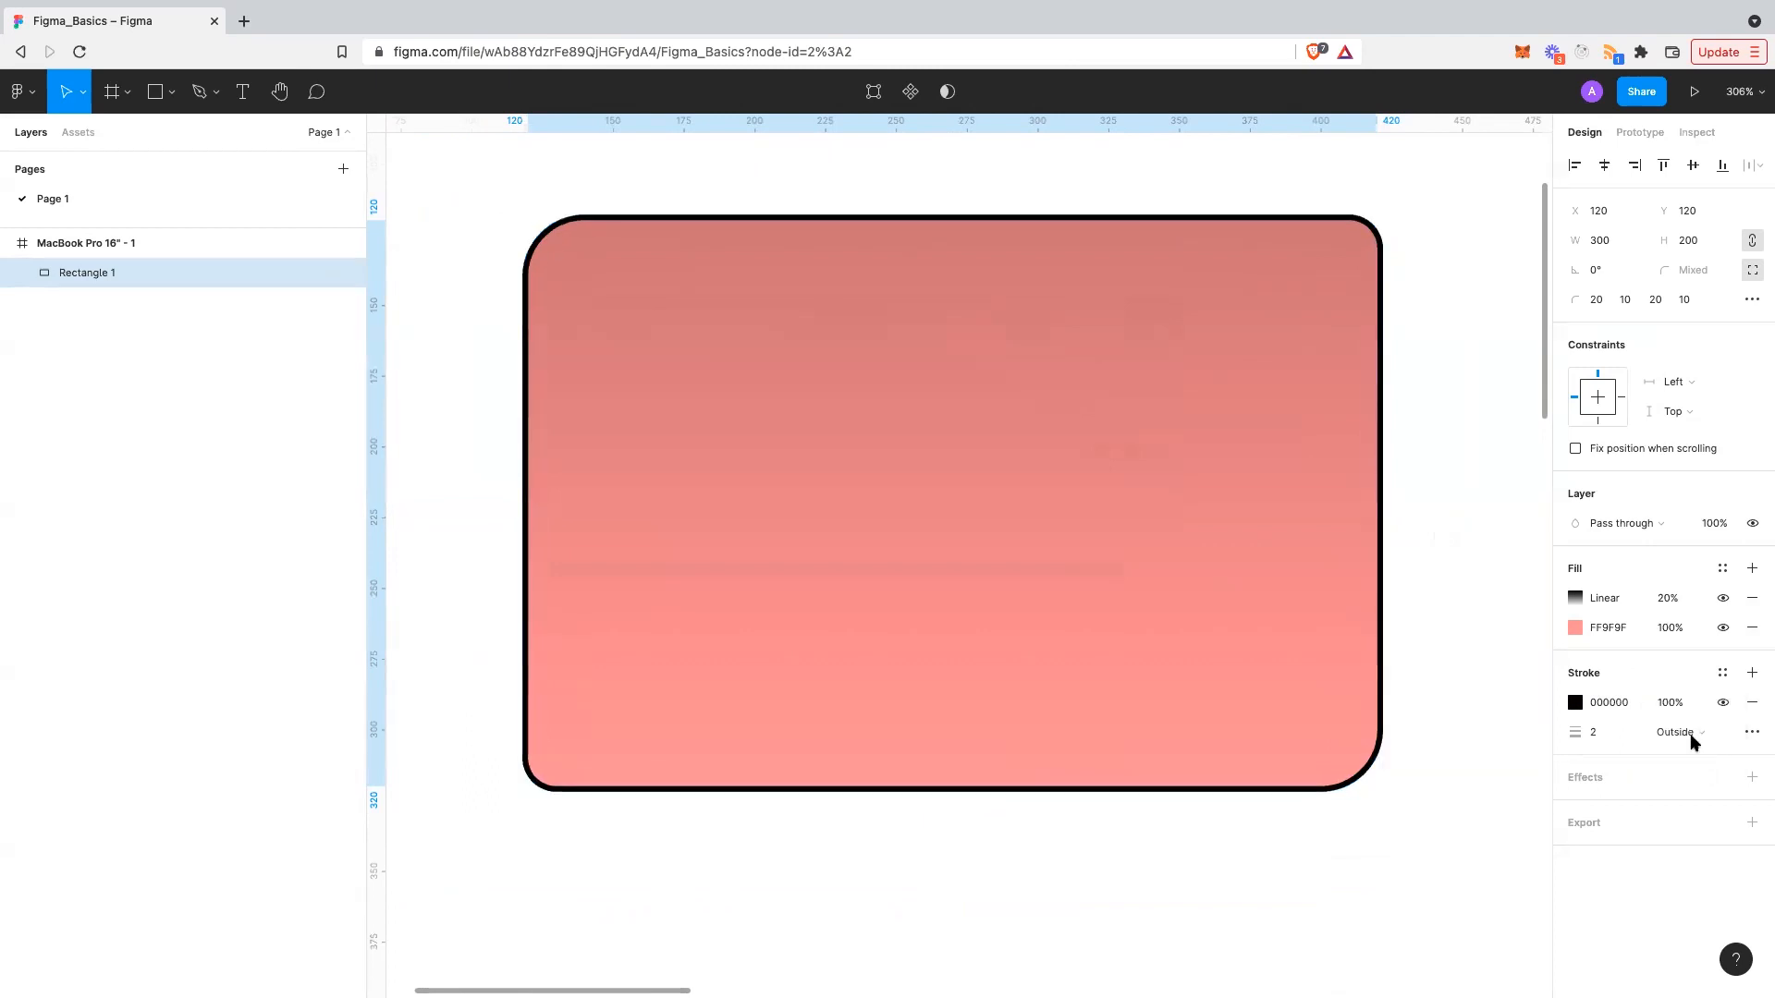
left_click(1690, 732)
left_click(1692, 710)
left_click(1676, 729)
left_click(1676, 707)
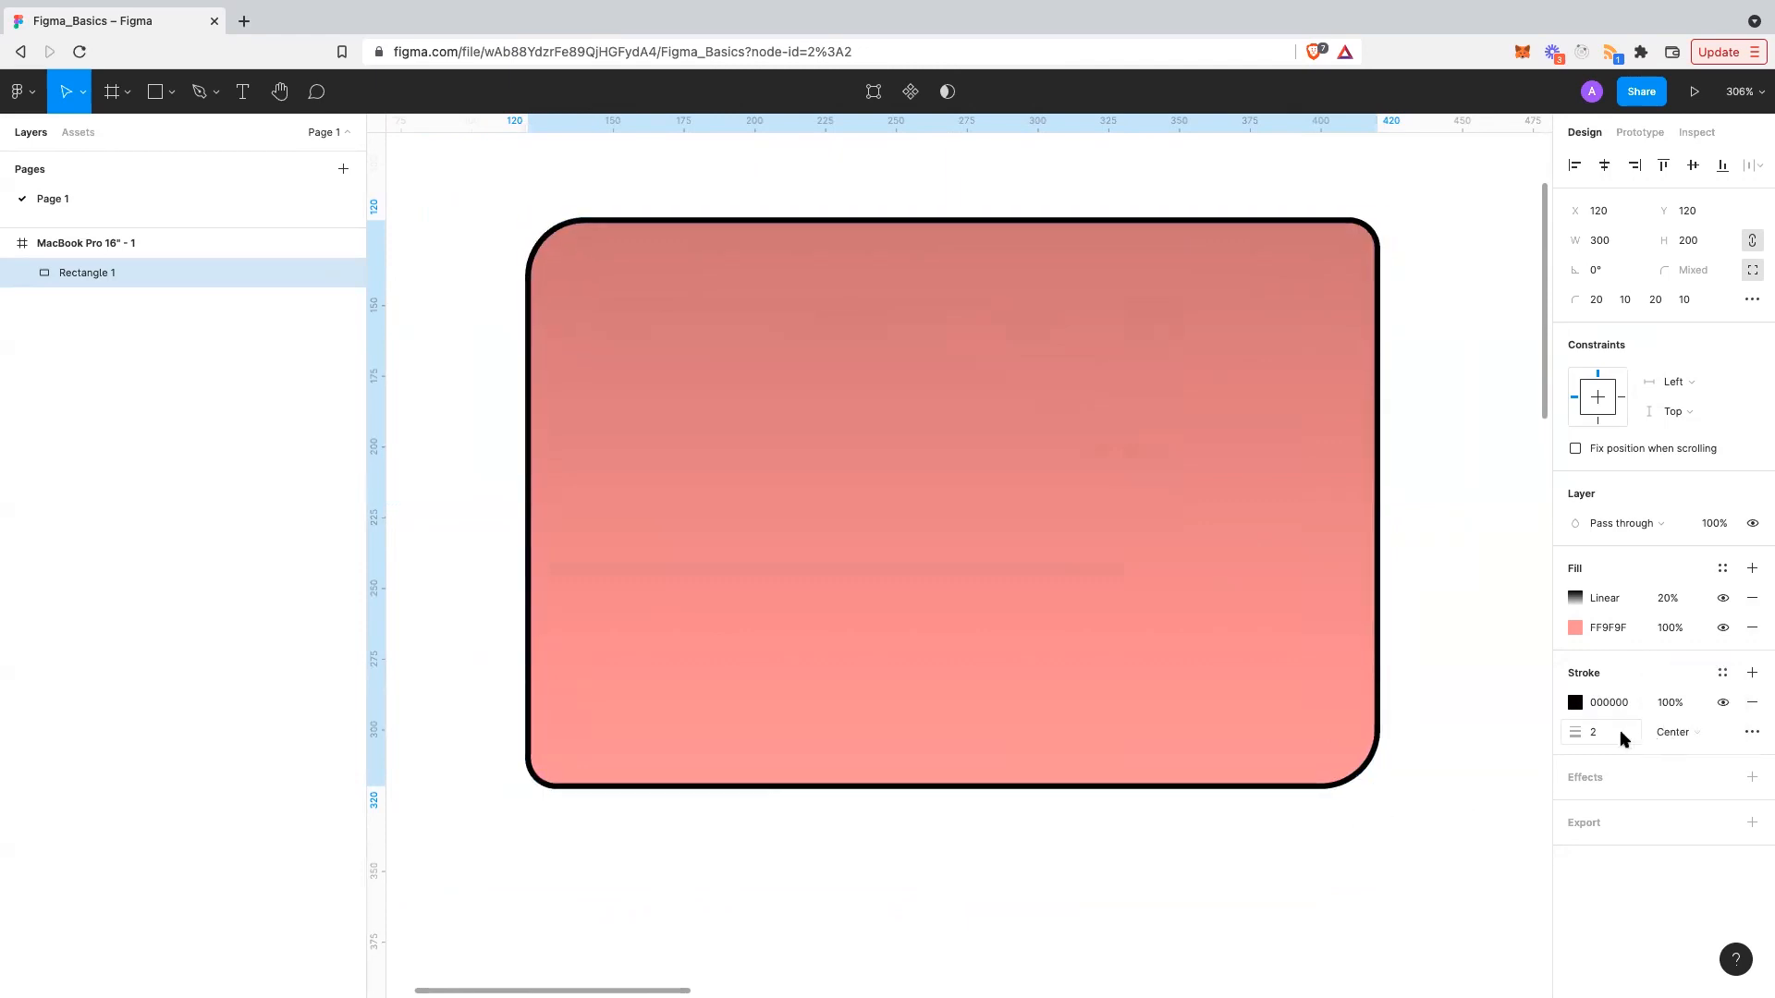
scroll(1447, 759, "right", 3)
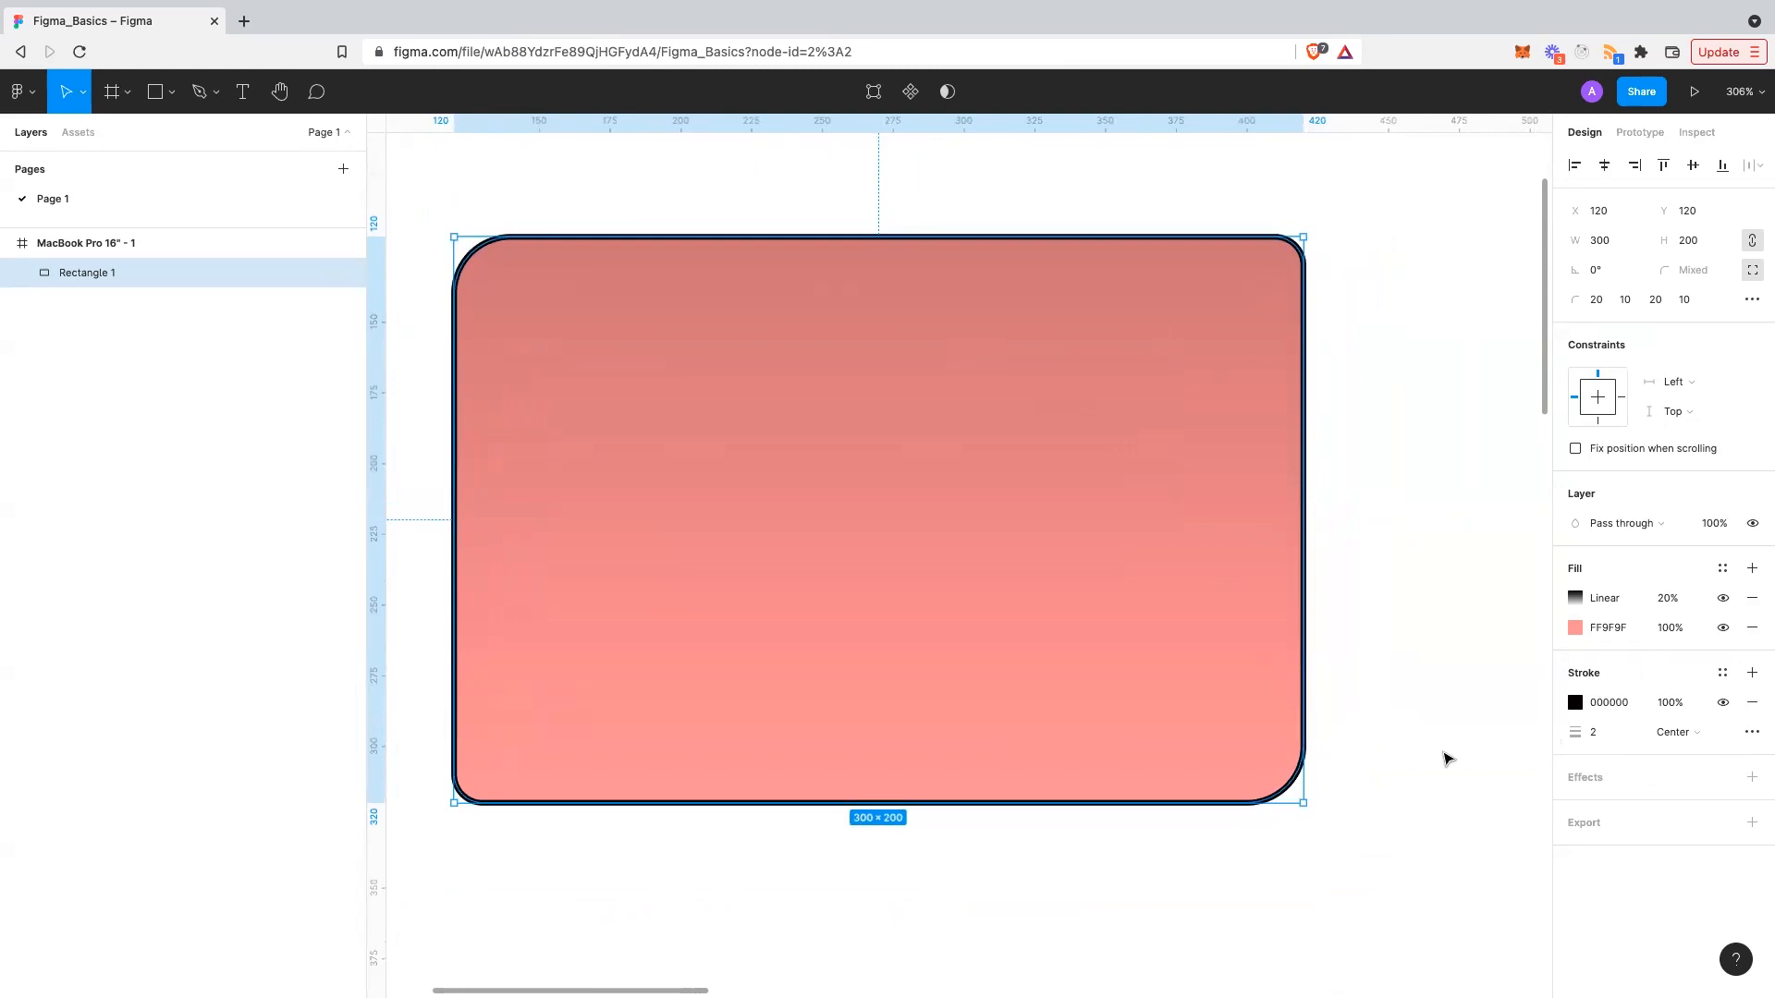
left_click(1656, 731)
left_click(1676, 754)
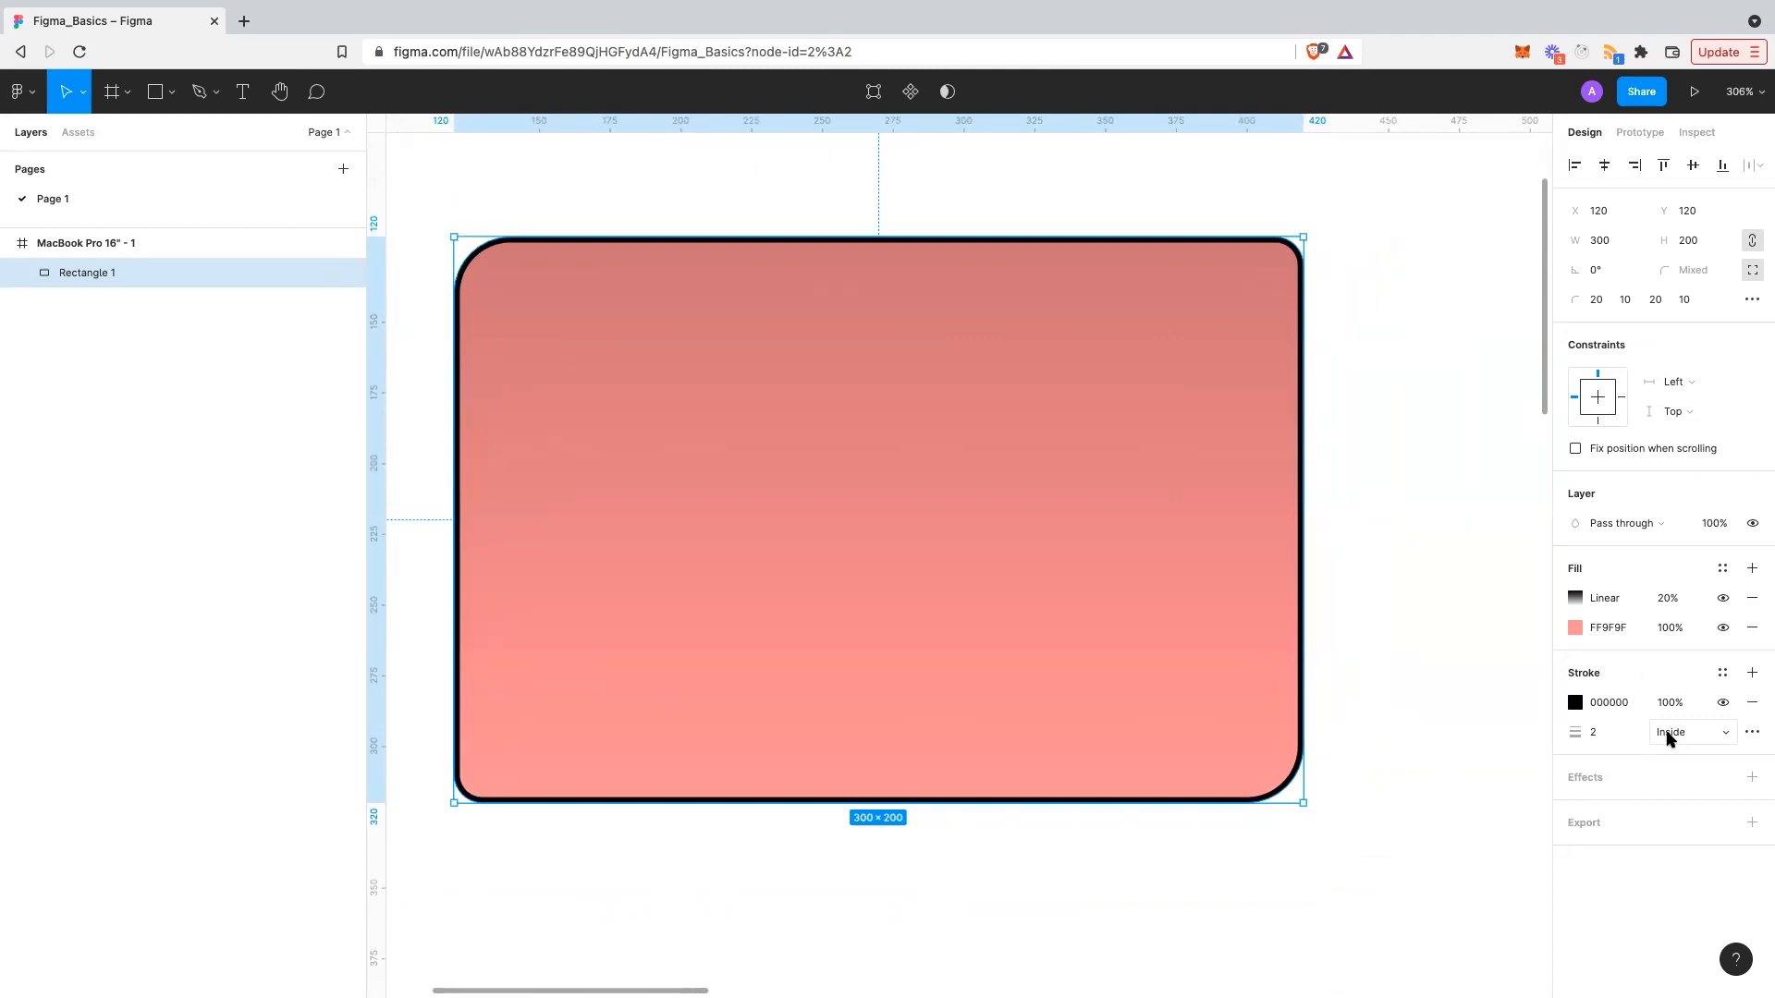
- Add a drop shadow effect to Rectangle 1 and deselect it to preview the shadow
left_click(1601, 783)
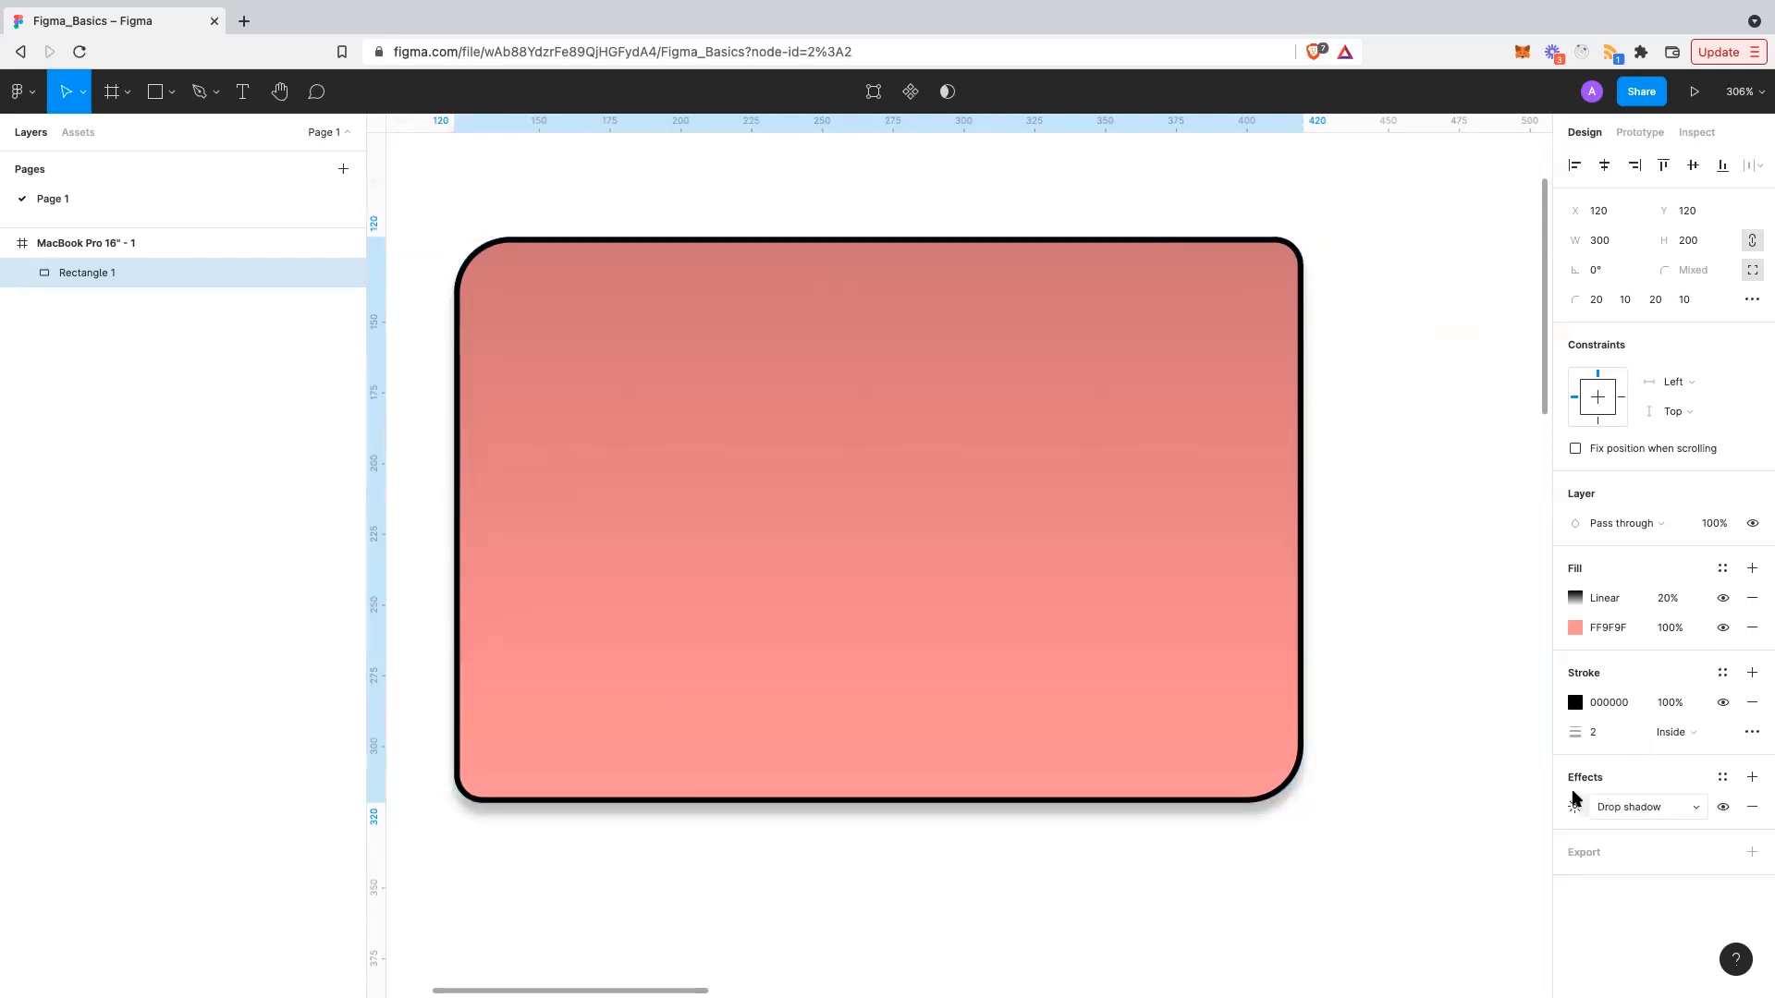
scroll(1357, 817, "down", 1)
scroll(1356, 817, "left", 1)
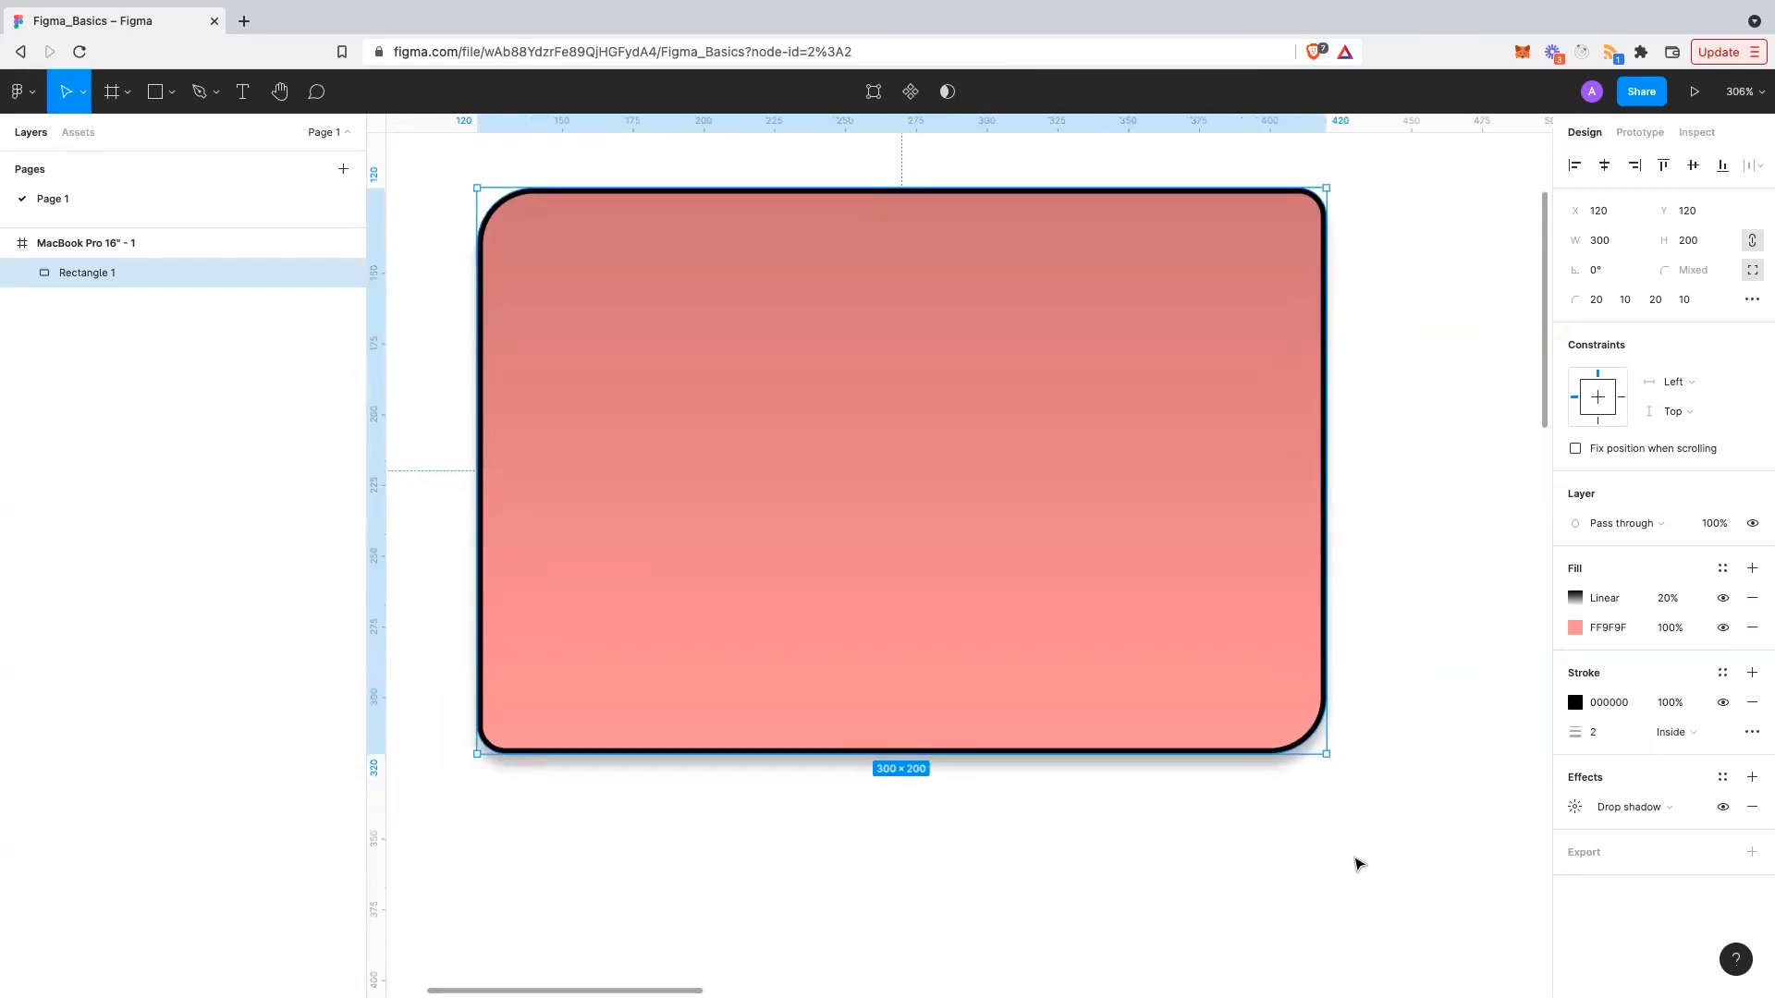
left_click(1350, 856)
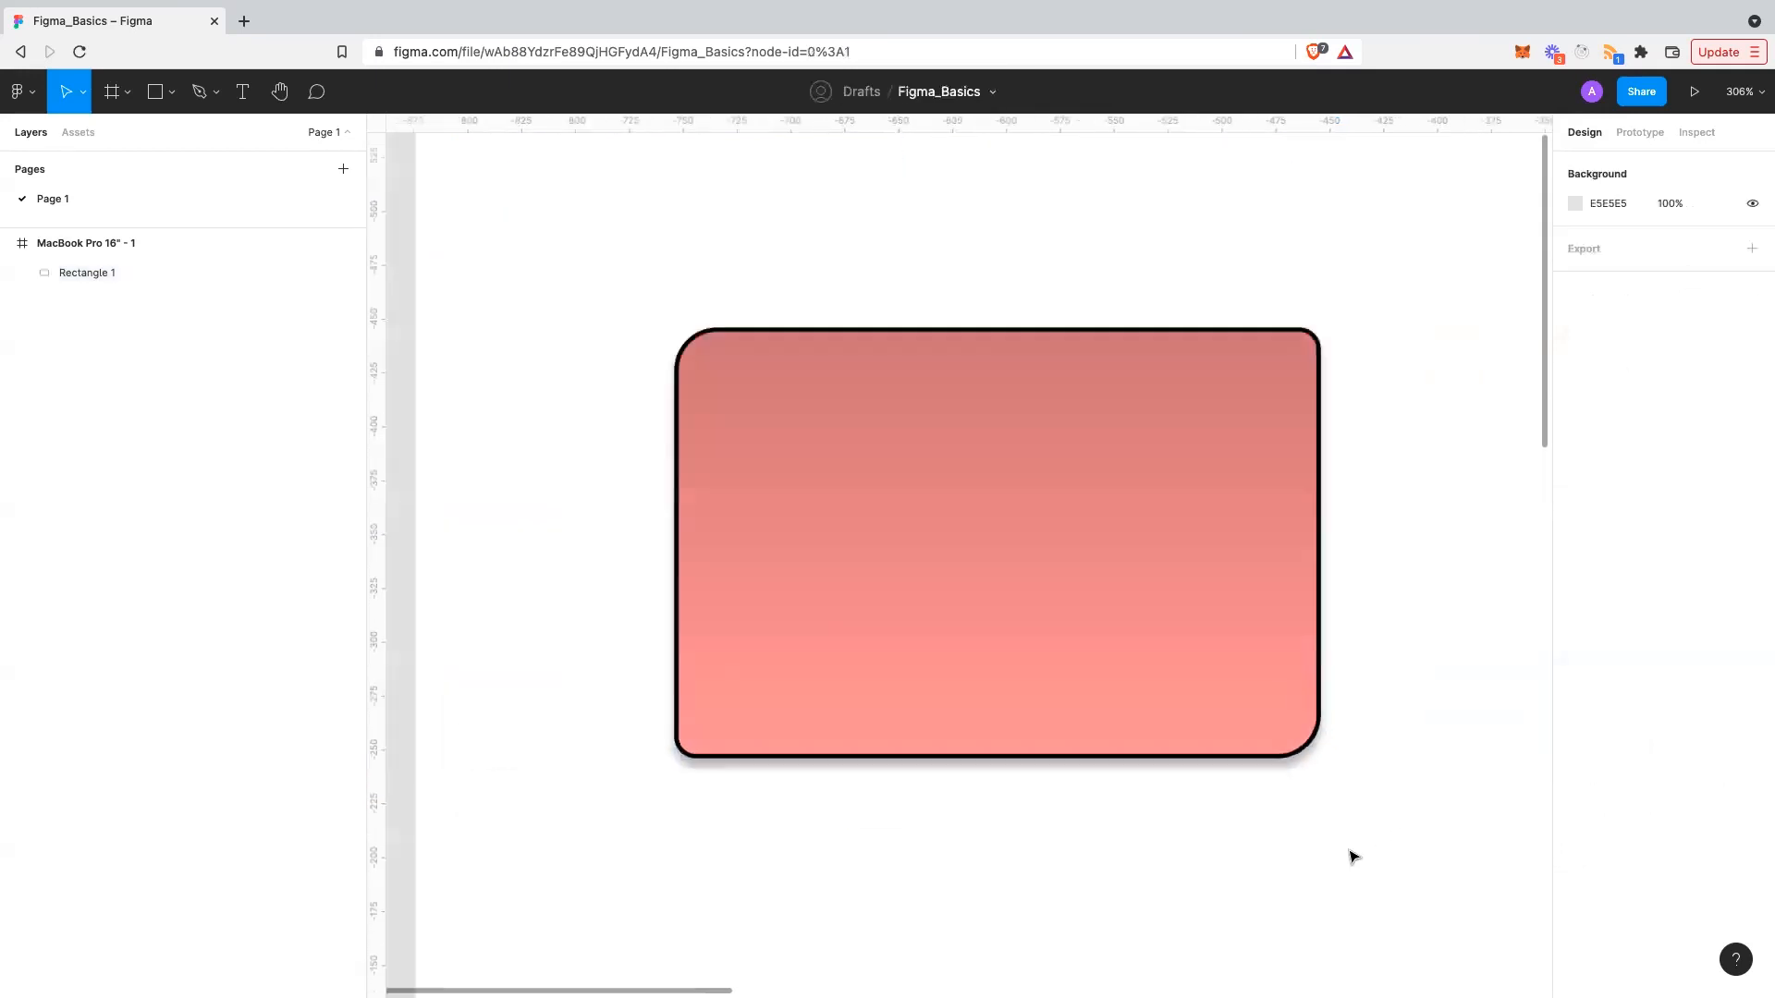
scroll(1353, 857, "down", 3)
scroll(1363, 867, "down", 1)
scroll(1363, 867, "right", 1)
- Reselect the rectangle and inspect the soft shadow beneath the pink card
left_click(1214, 682)
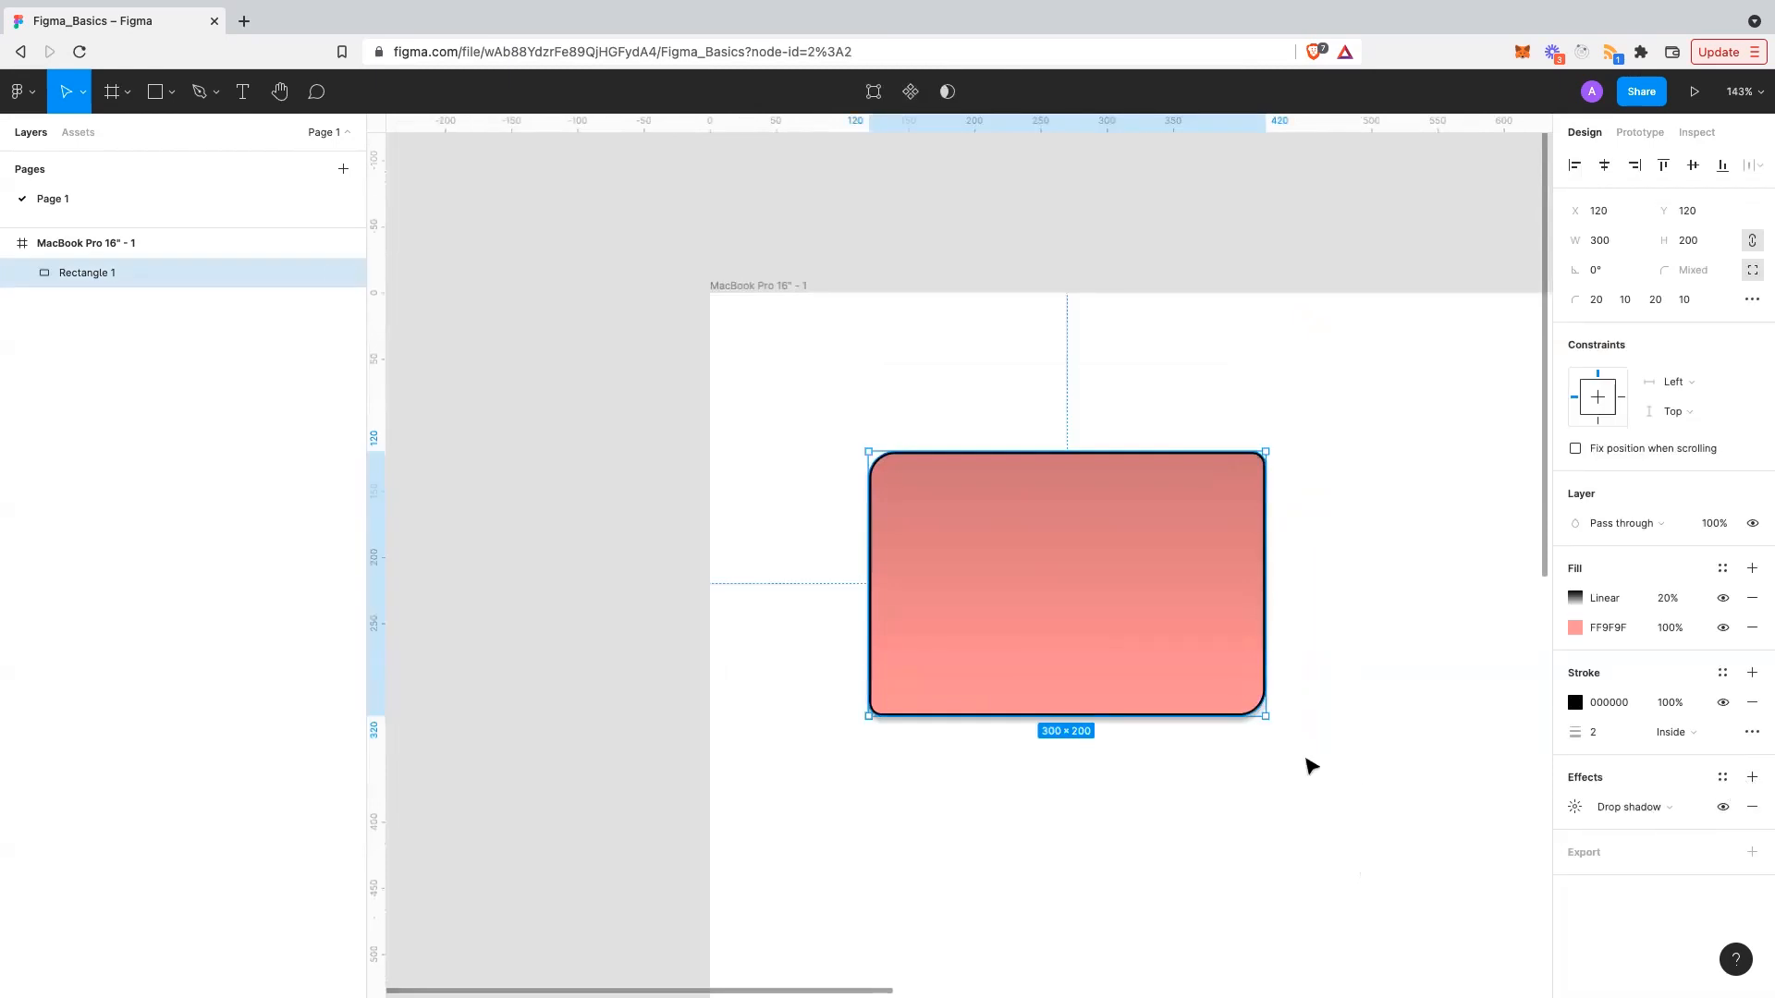
scroll(1208, 728, "up", 5)
left_click(1299, 823)
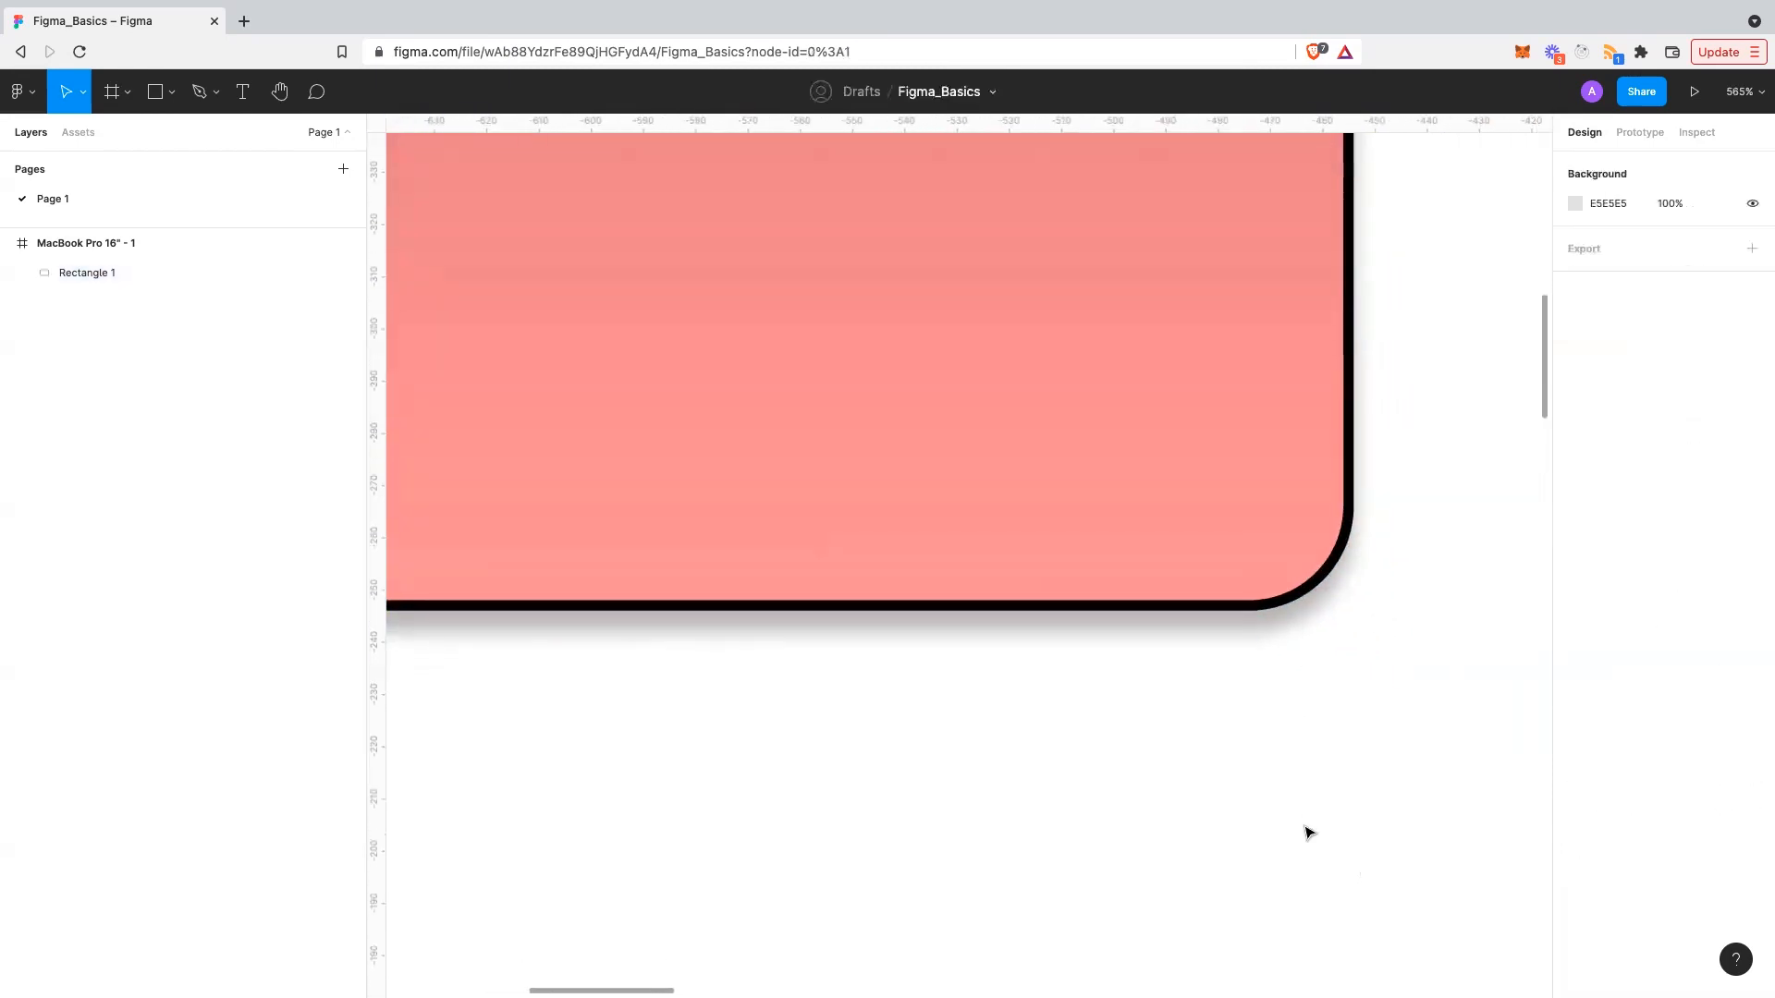
scroll(1302, 656, "left", 10)
scroll(1302, 656, "up", 1)
scroll(1302, 656, "down", 4)
scroll(1303, 657, "right", 5)
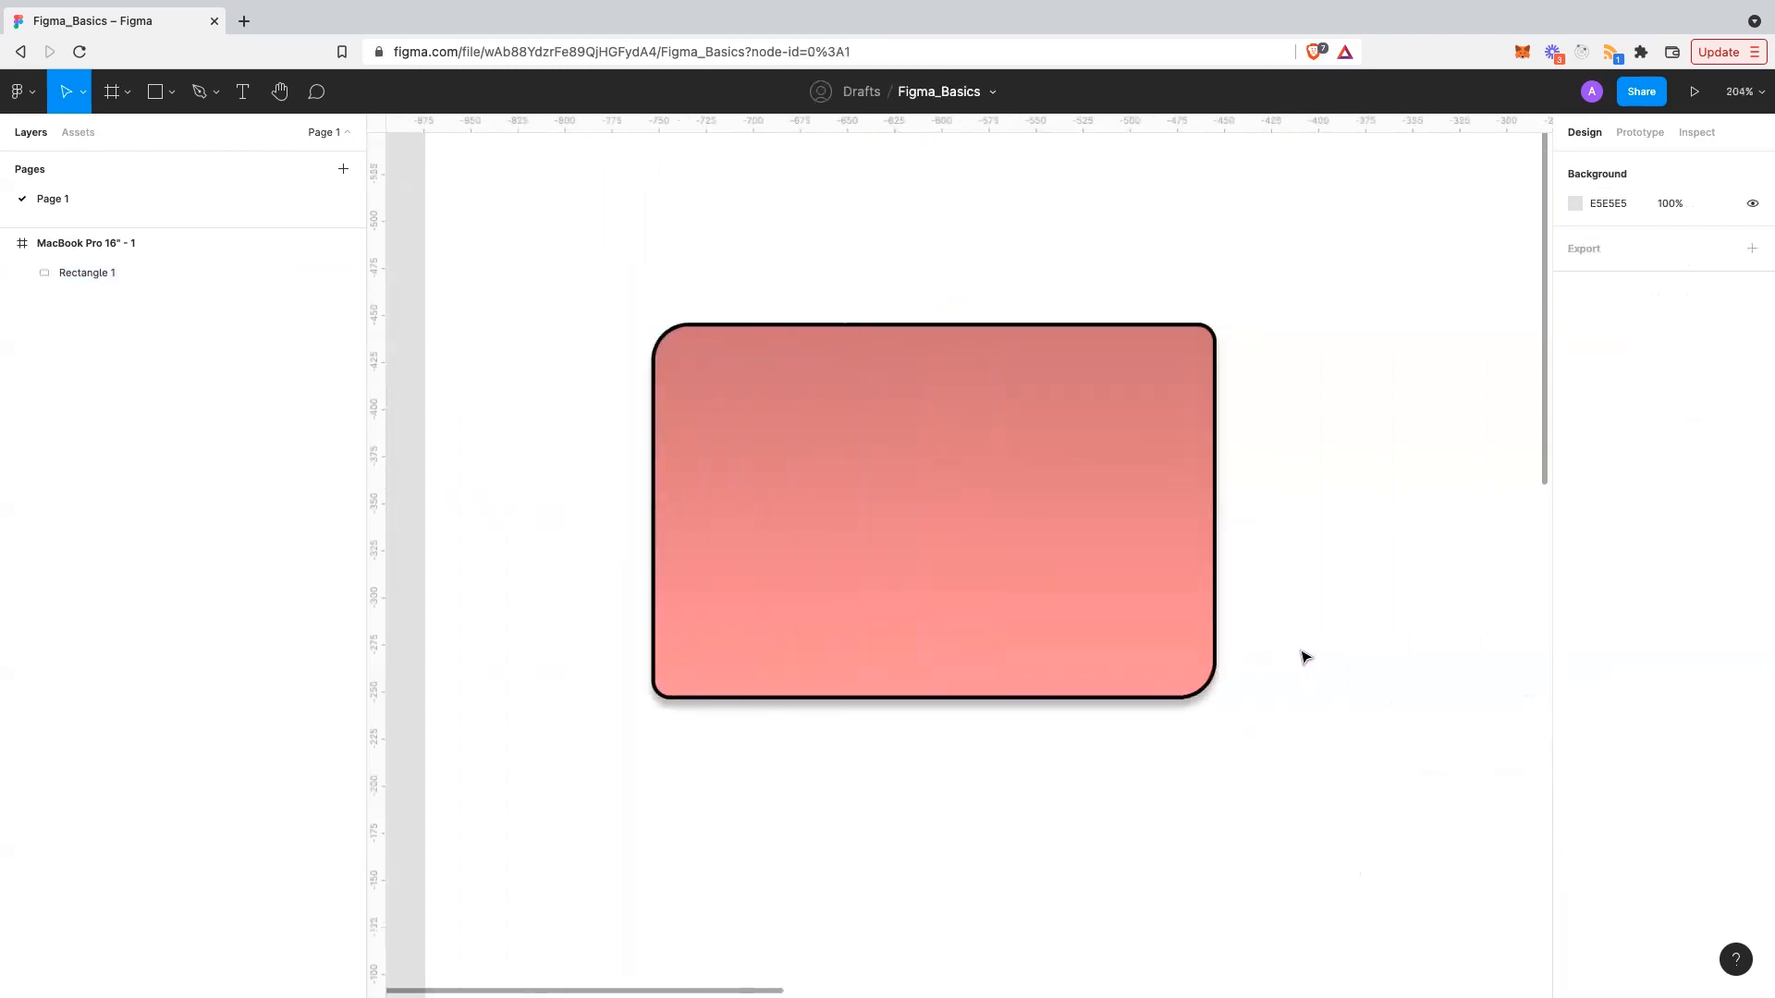
left_click(1170, 637)
scroll(1168, 634, "right", 1)
scroll(1168, 634, "down", 1)
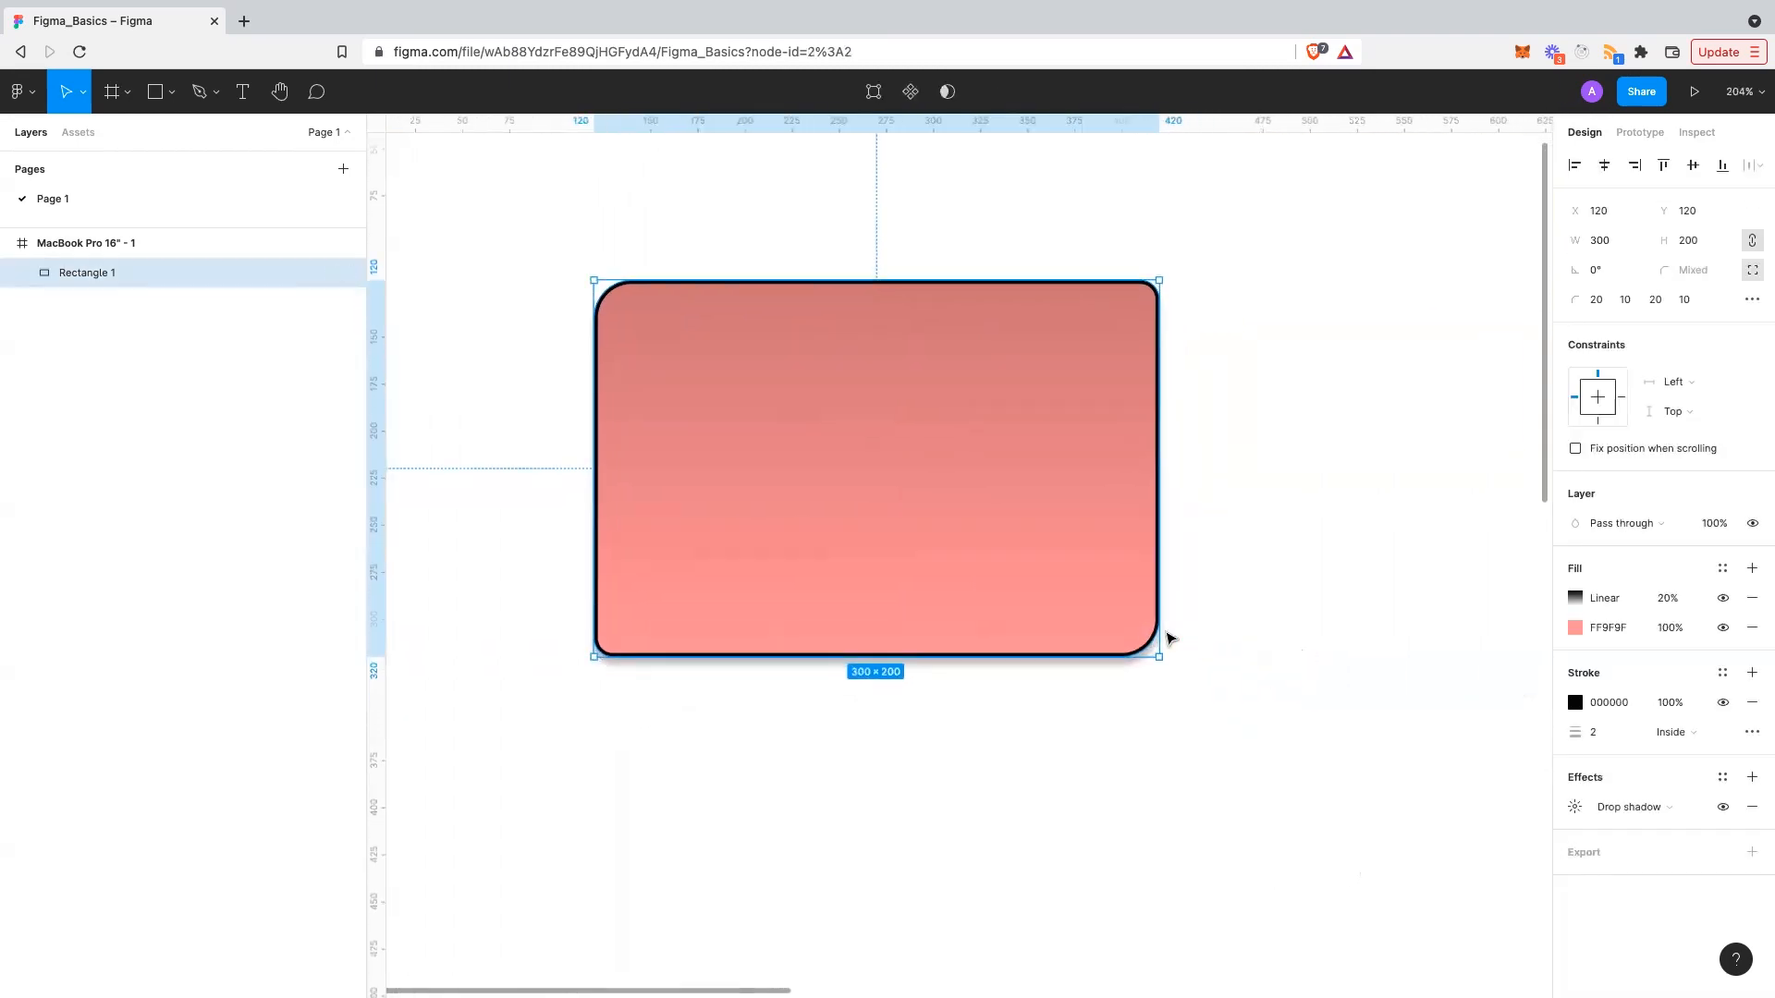
- Switch the effect type from Layer blur to Drop shadow and open its settings
left_click(1693, 809)
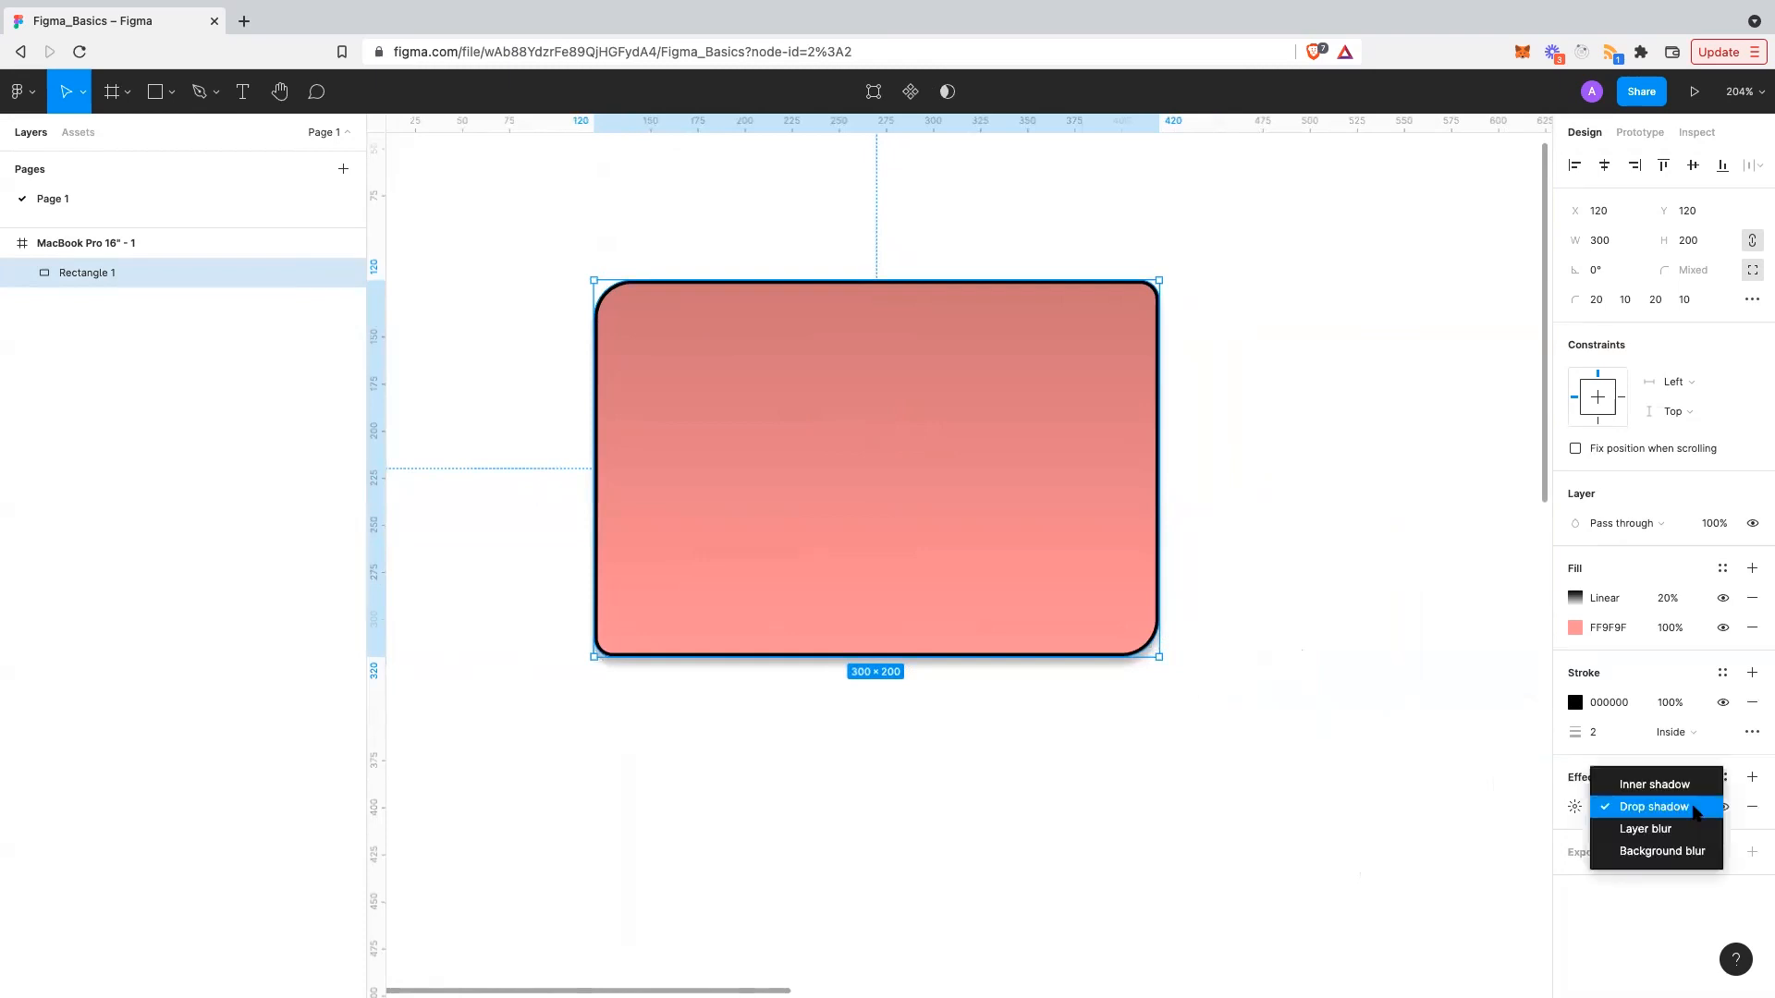
left_click(1687, 784)
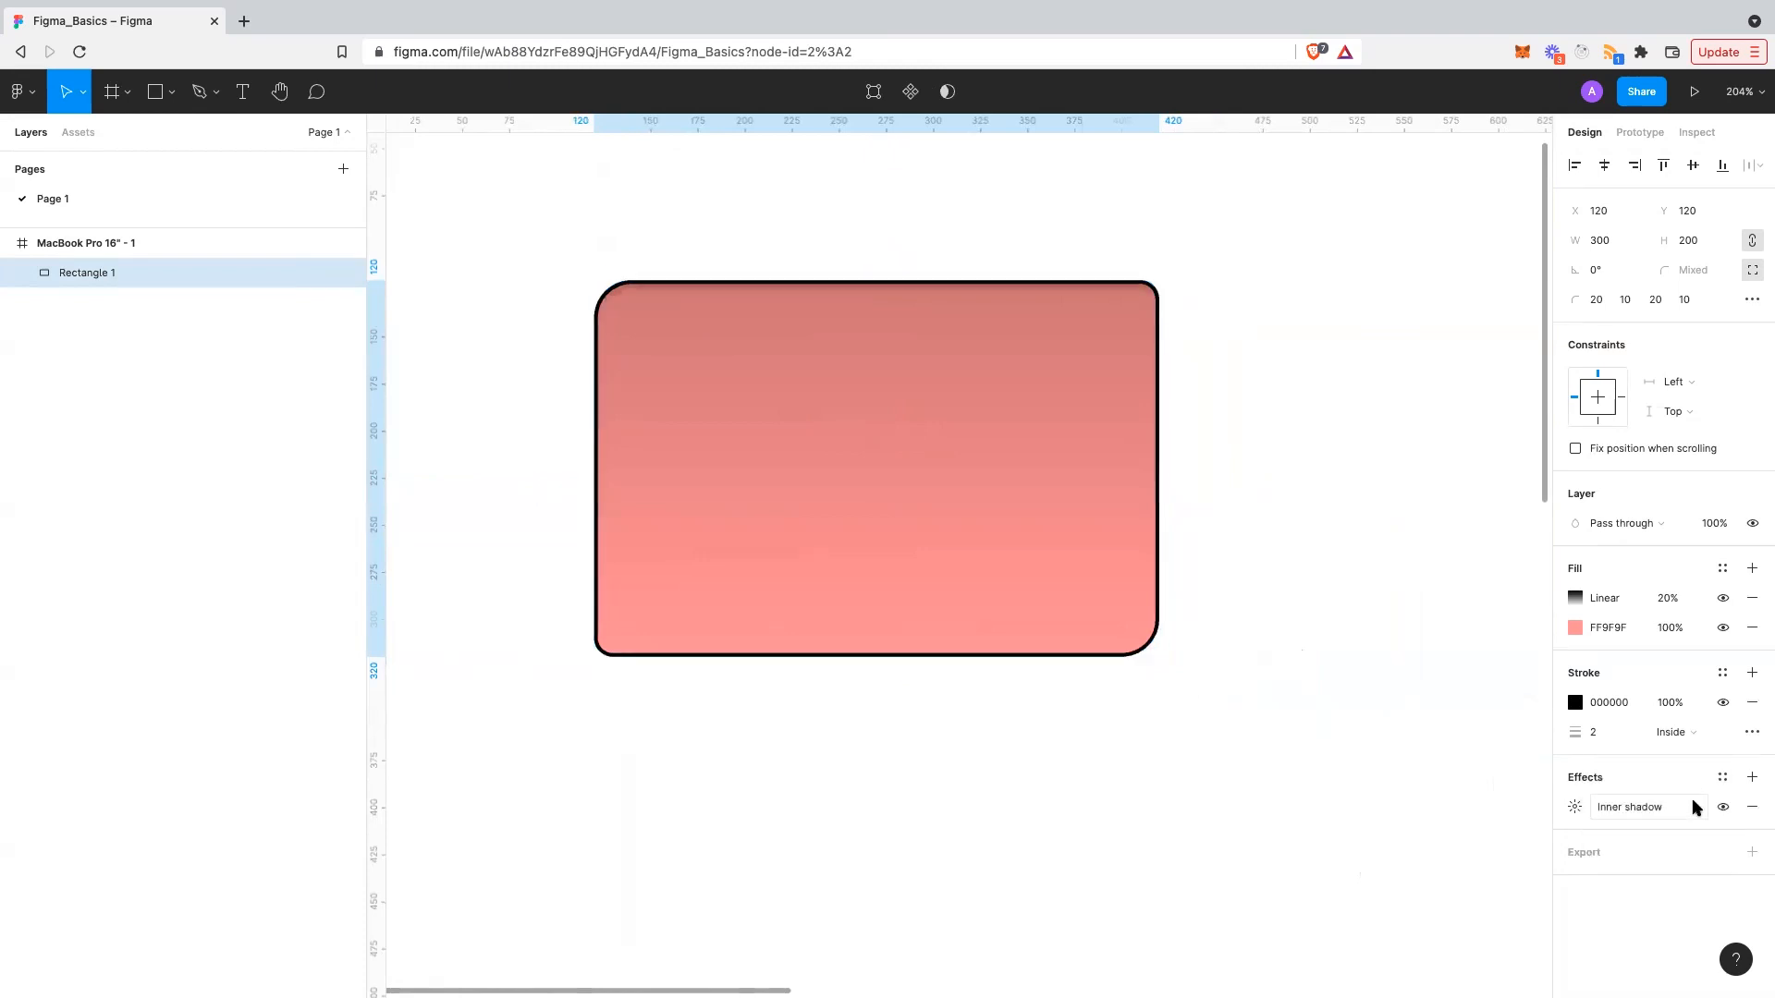
left_click(1696, 807)
left_click(1688, 826)
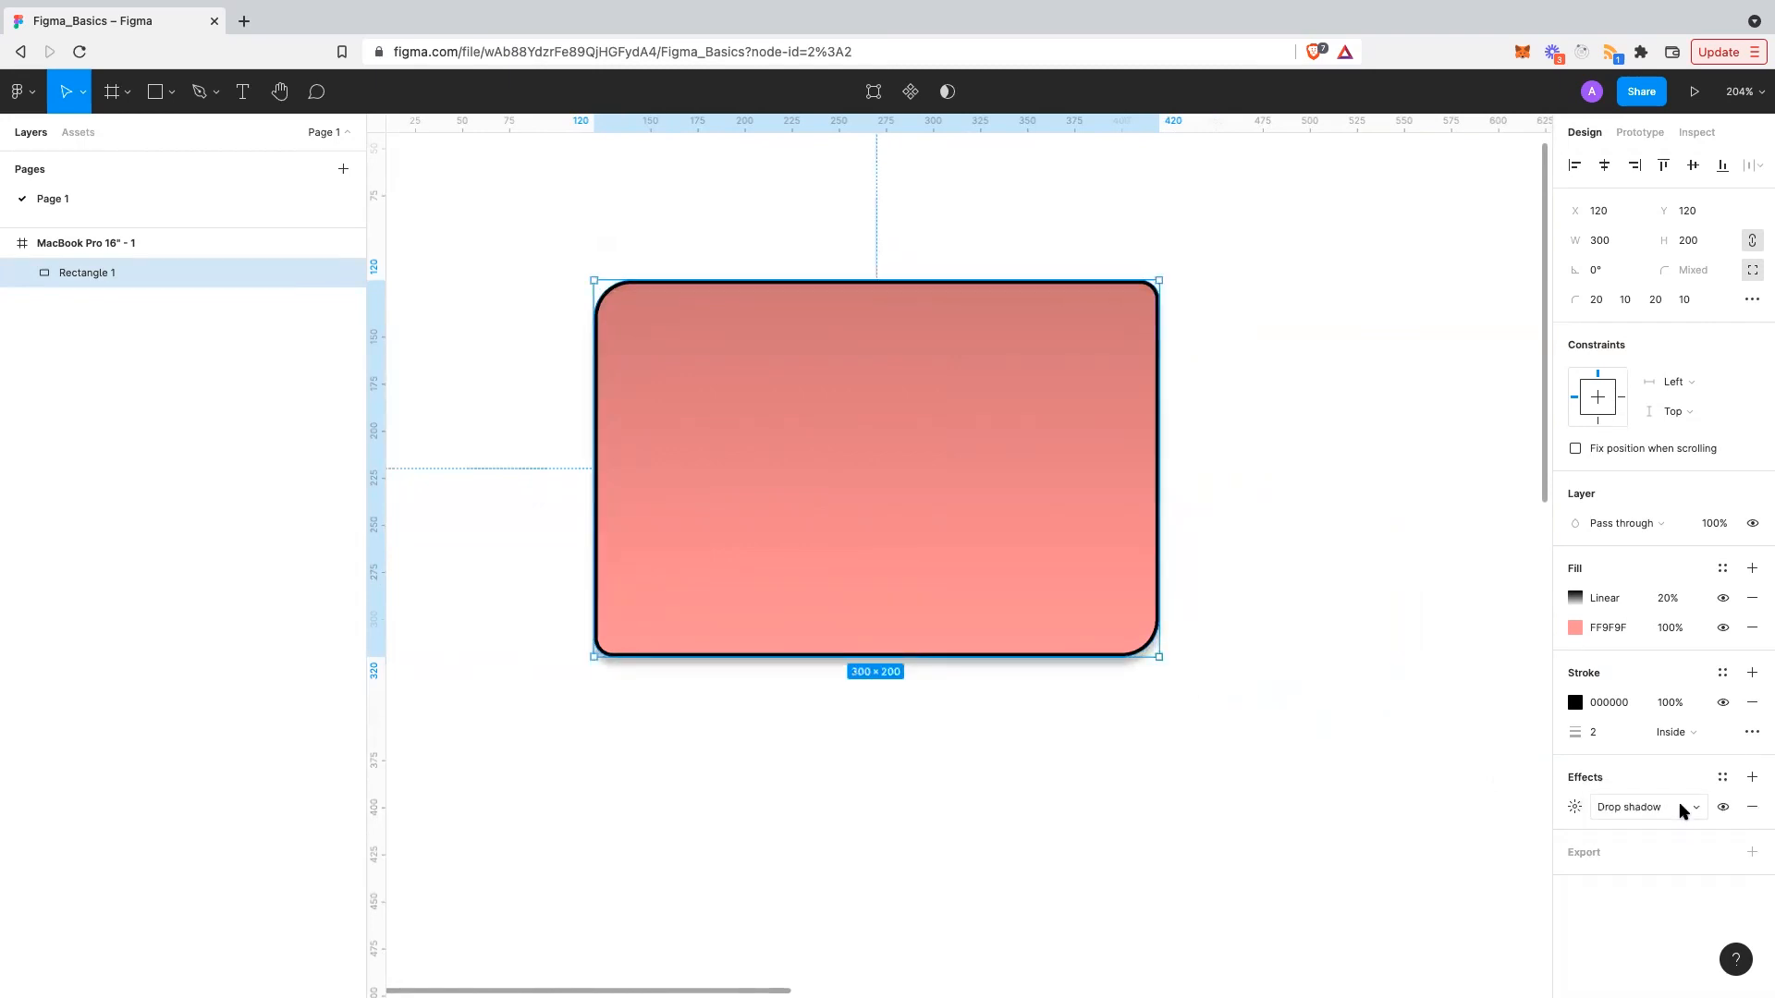
left_click(1681, 811)
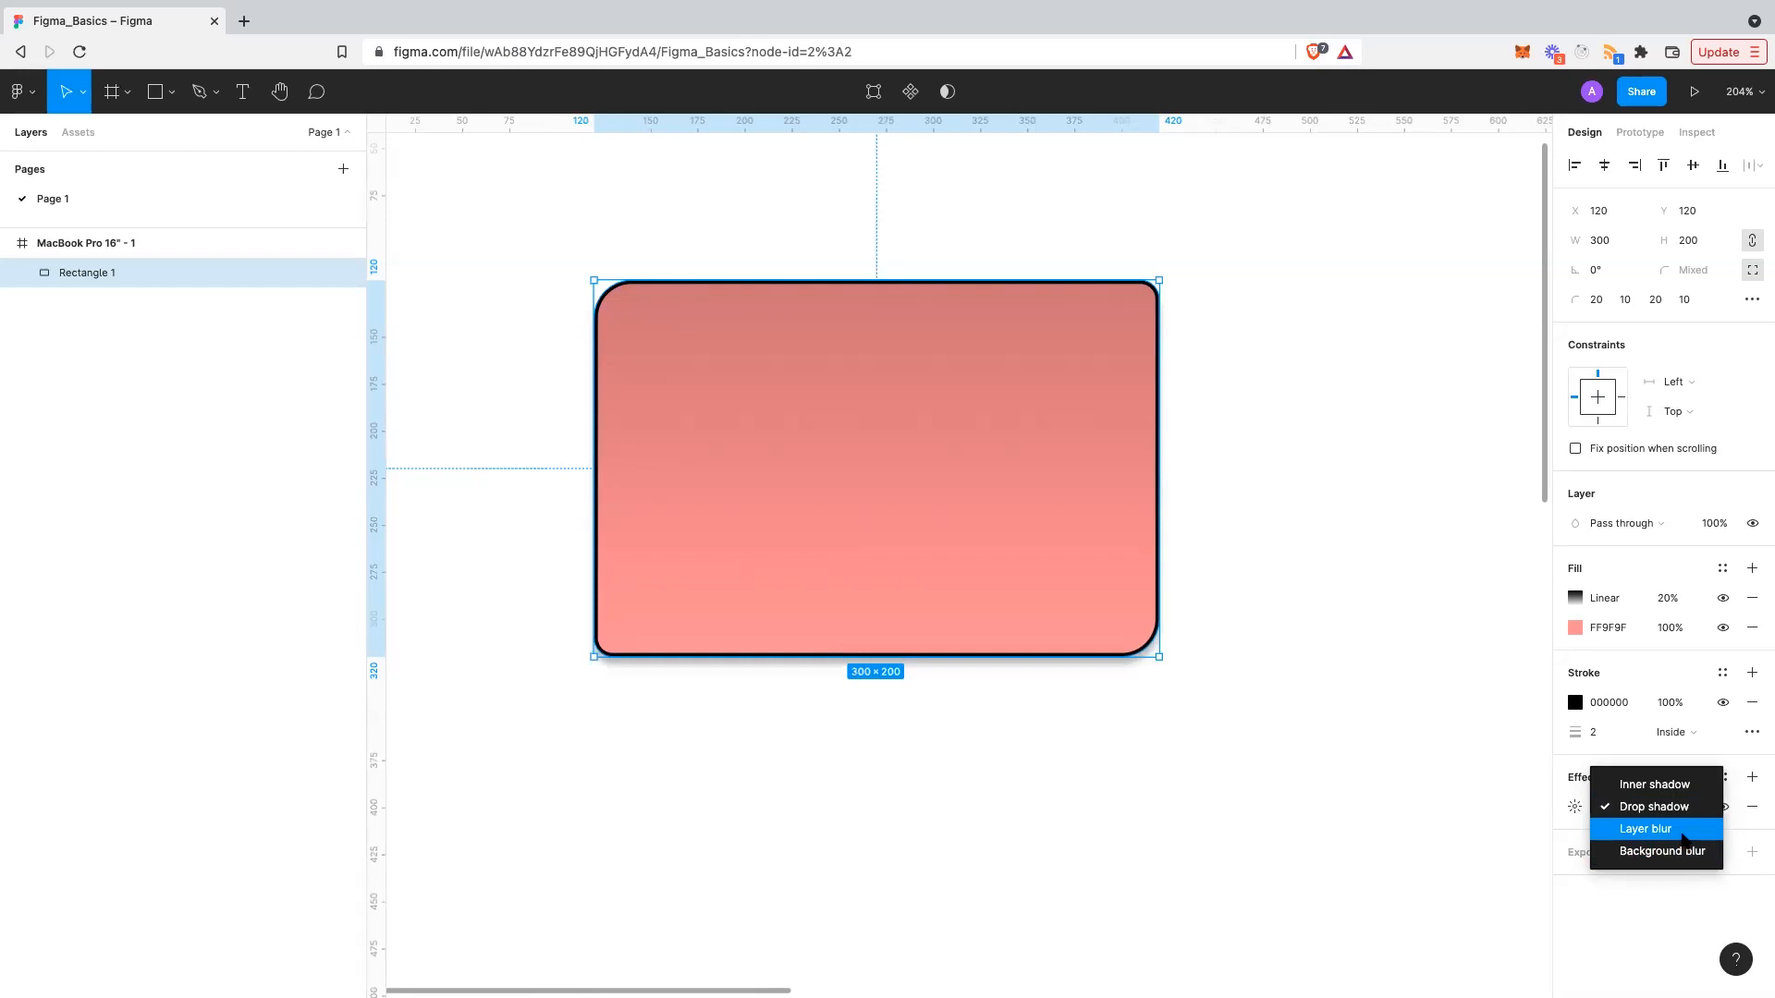
left_click(1681, 829)
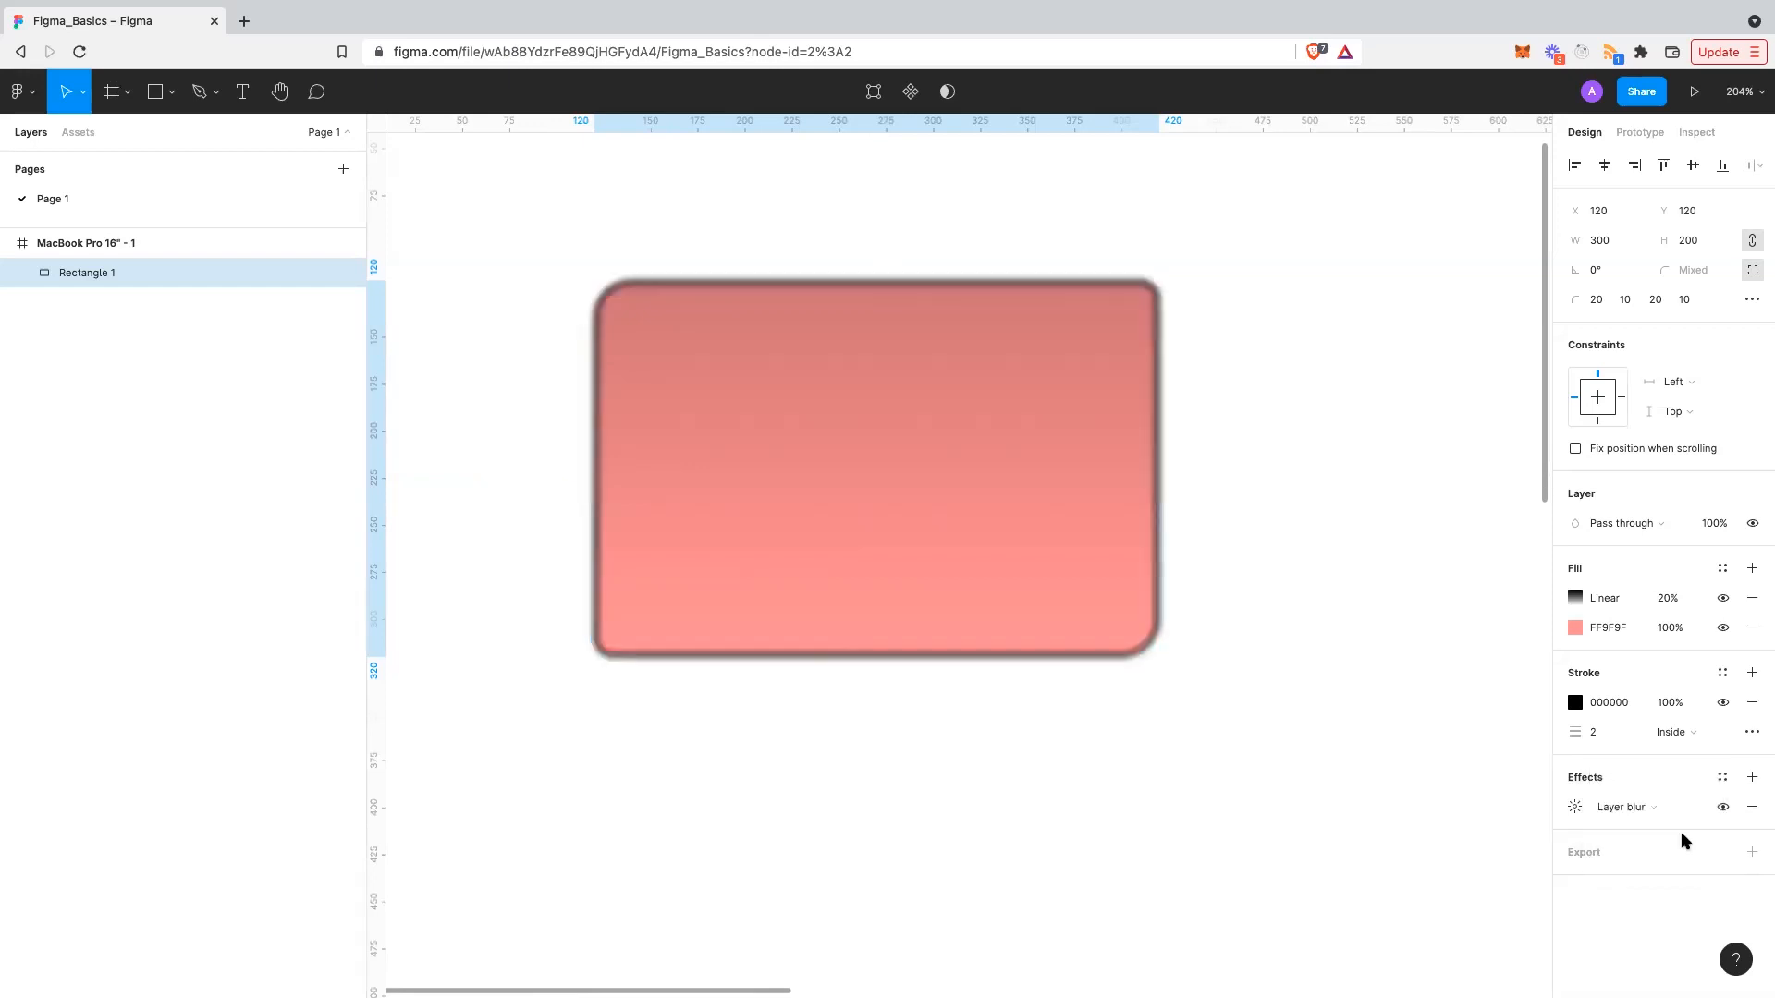
left_click(1669, 809)
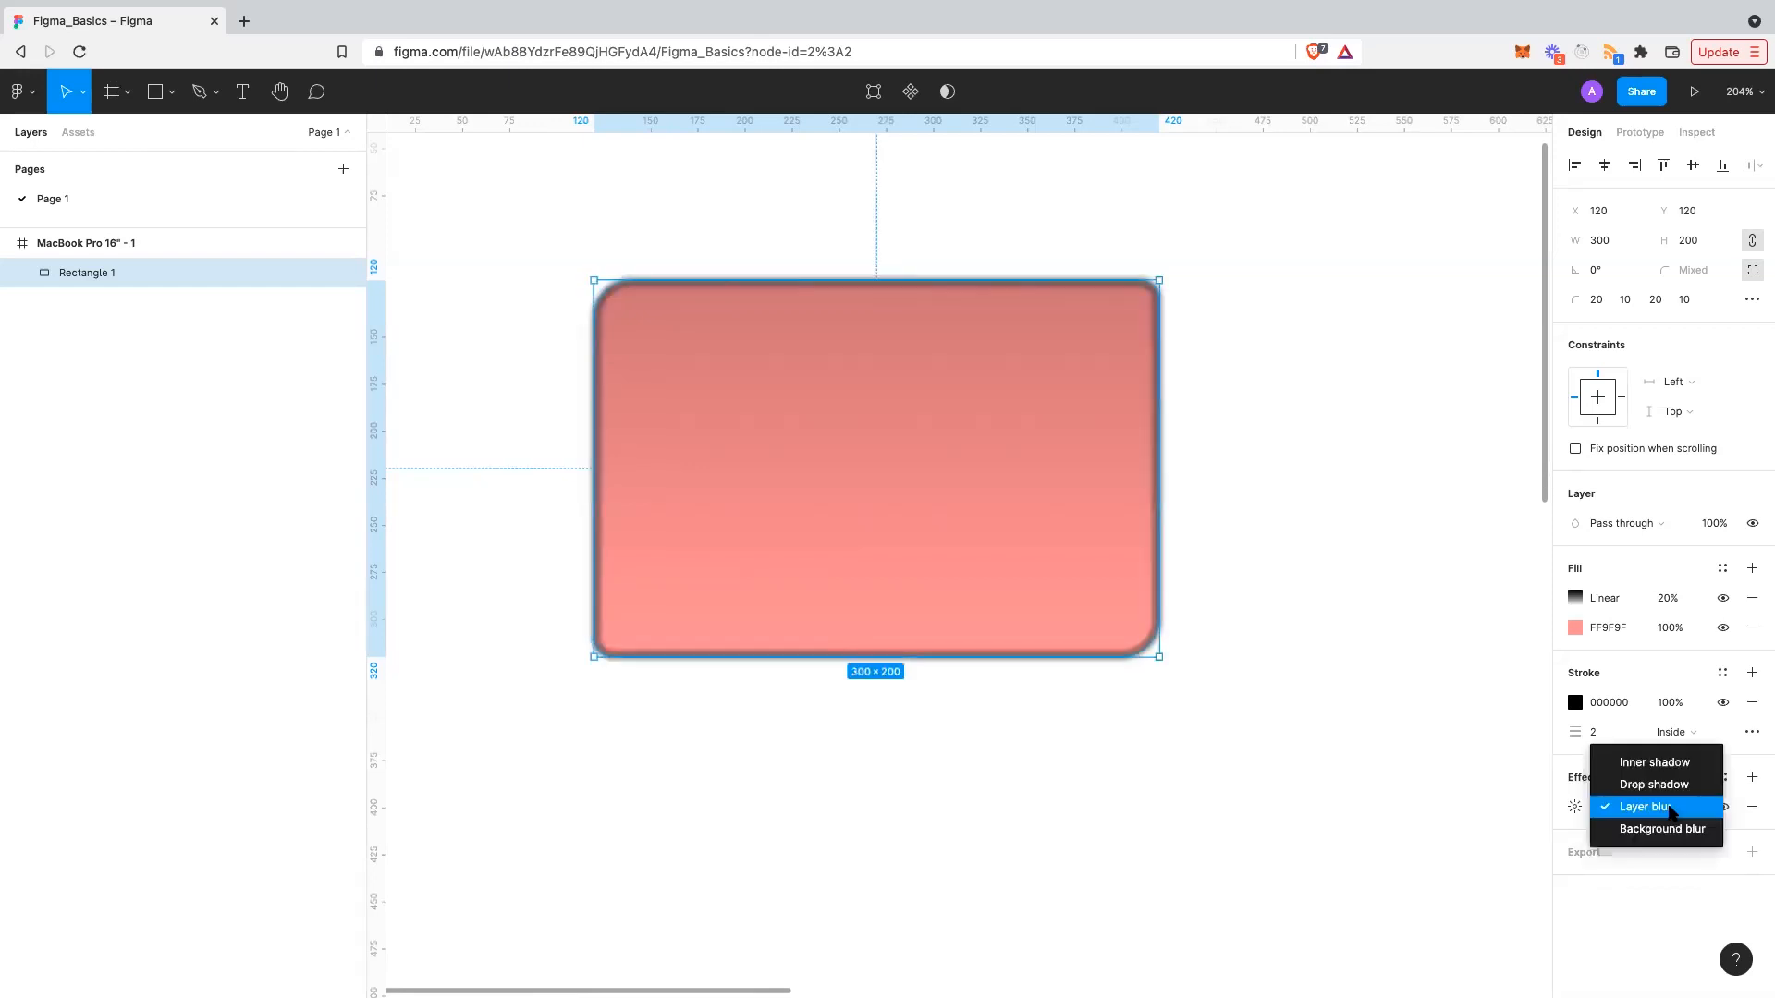
left_click(1667, 826)
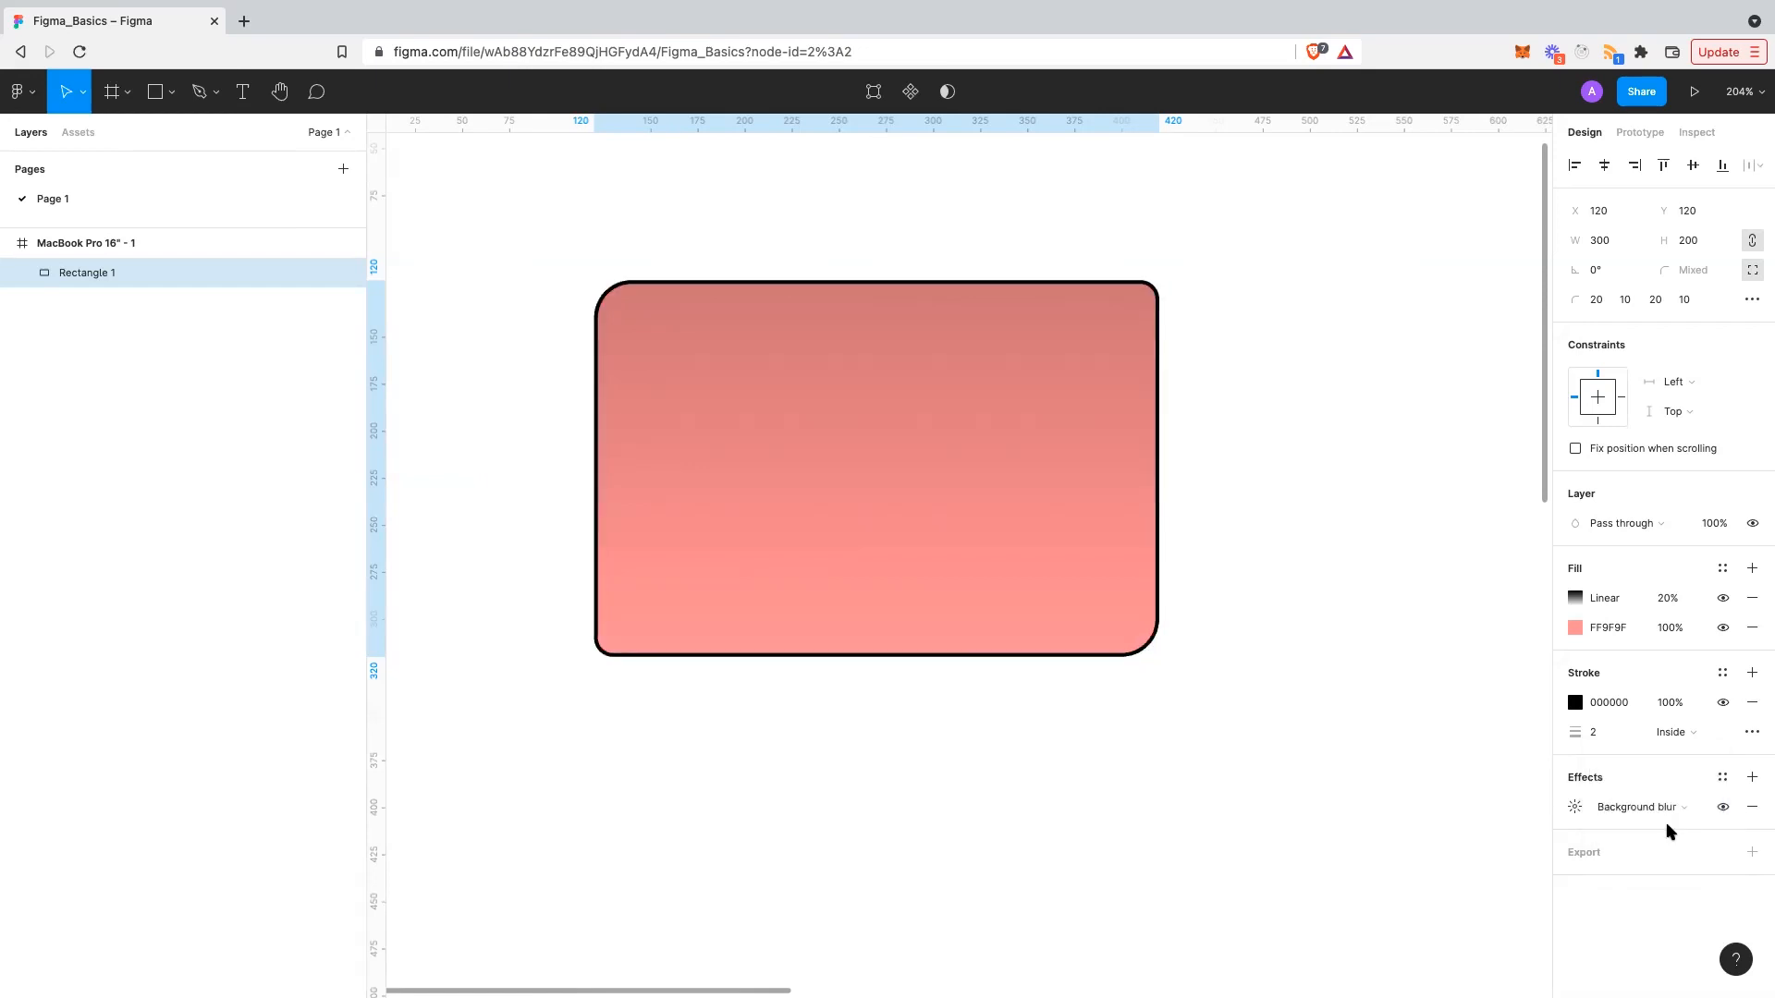
left_click(1668, 808)
left_click(1664, 763)
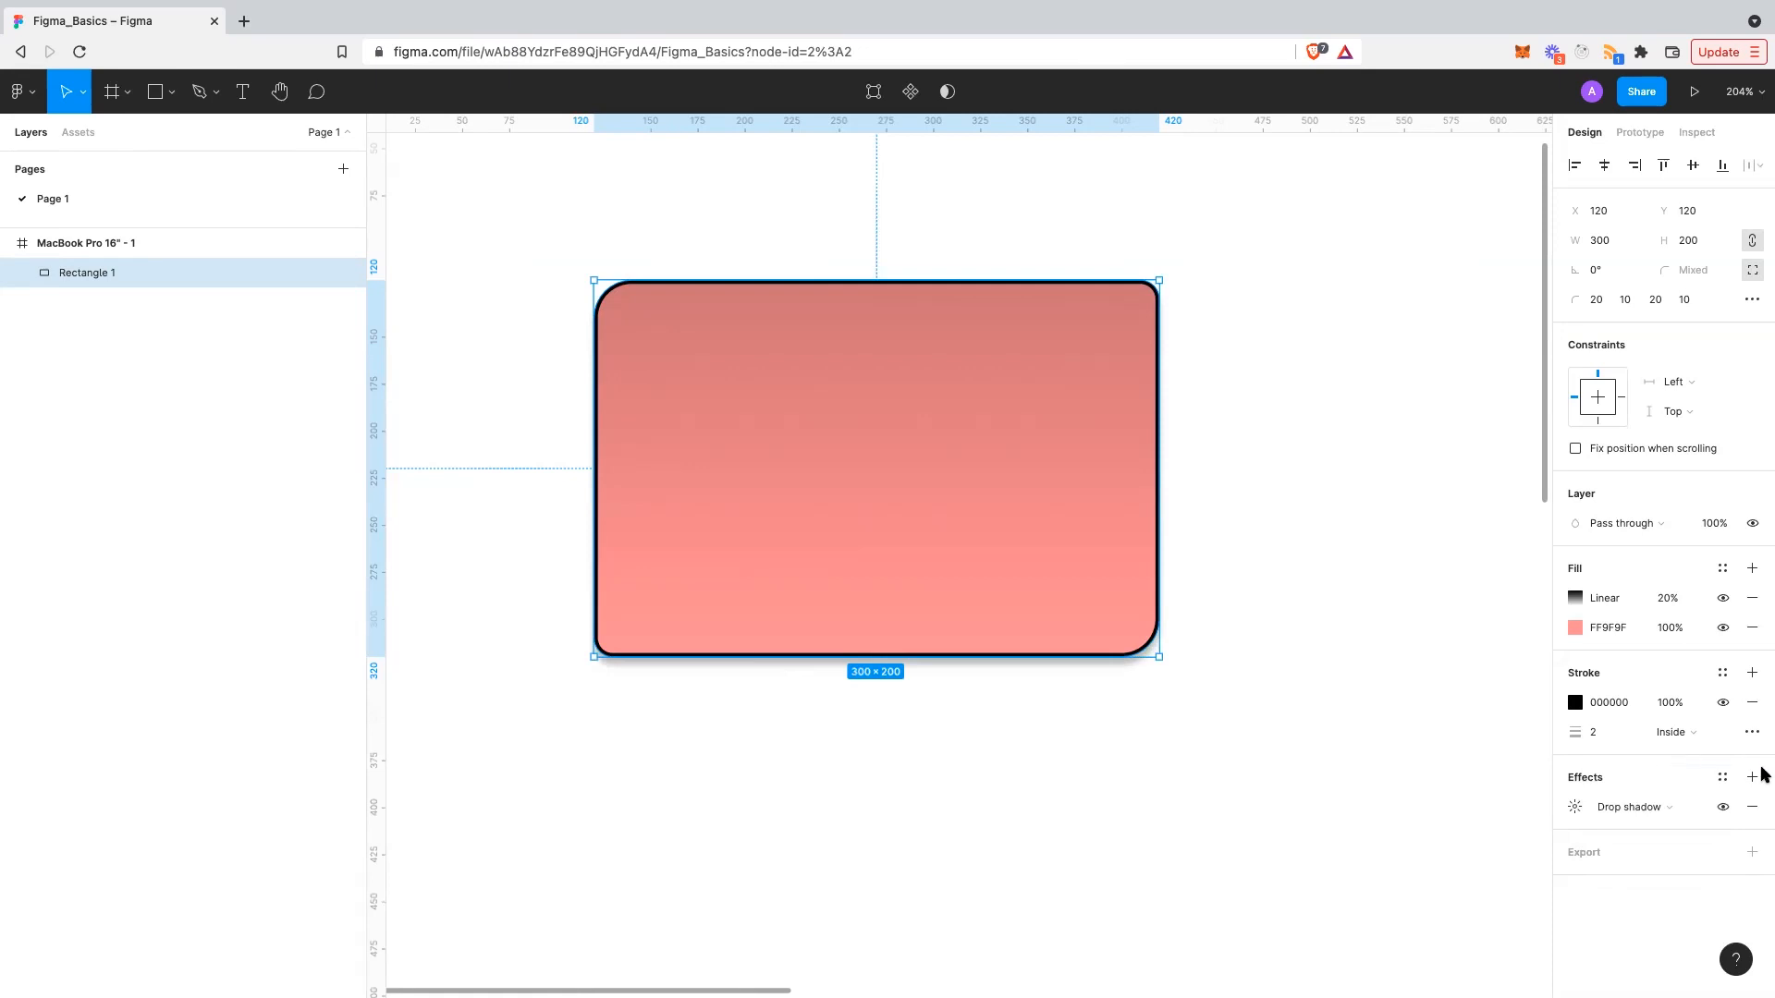
left_click(1575, 807)
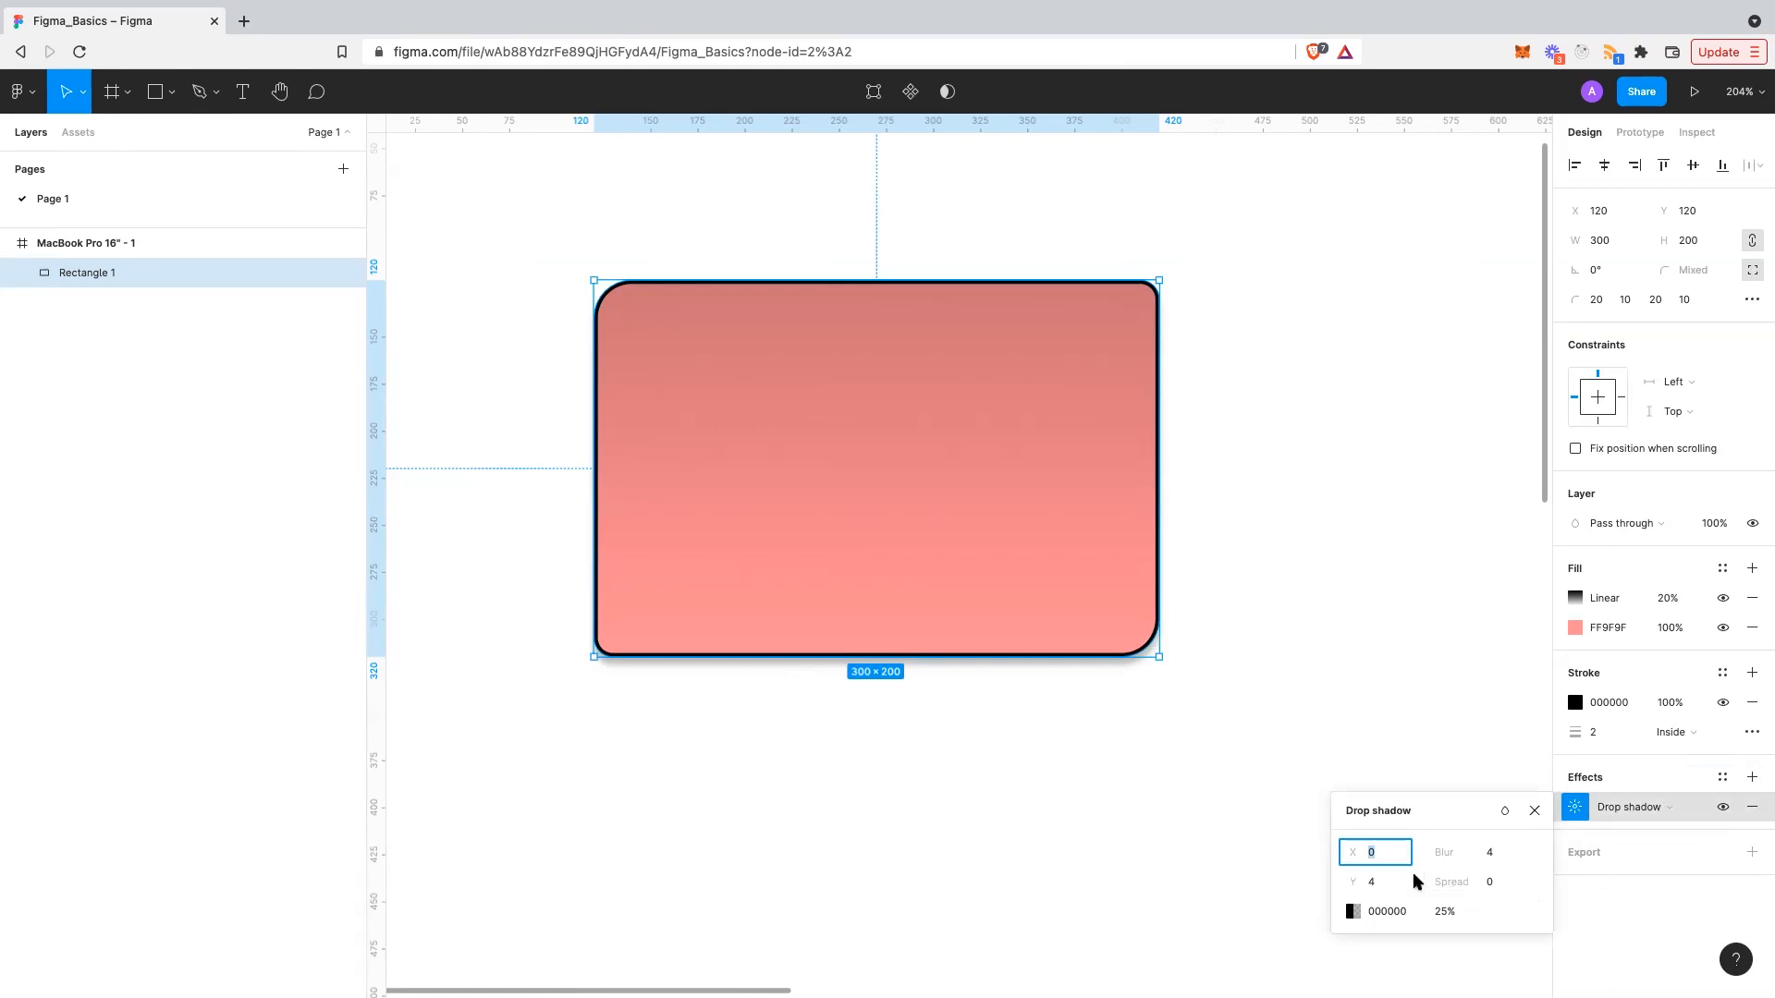
- Try drop shadow offsets of X 10 and Y 30
type("4")
key("Tab")
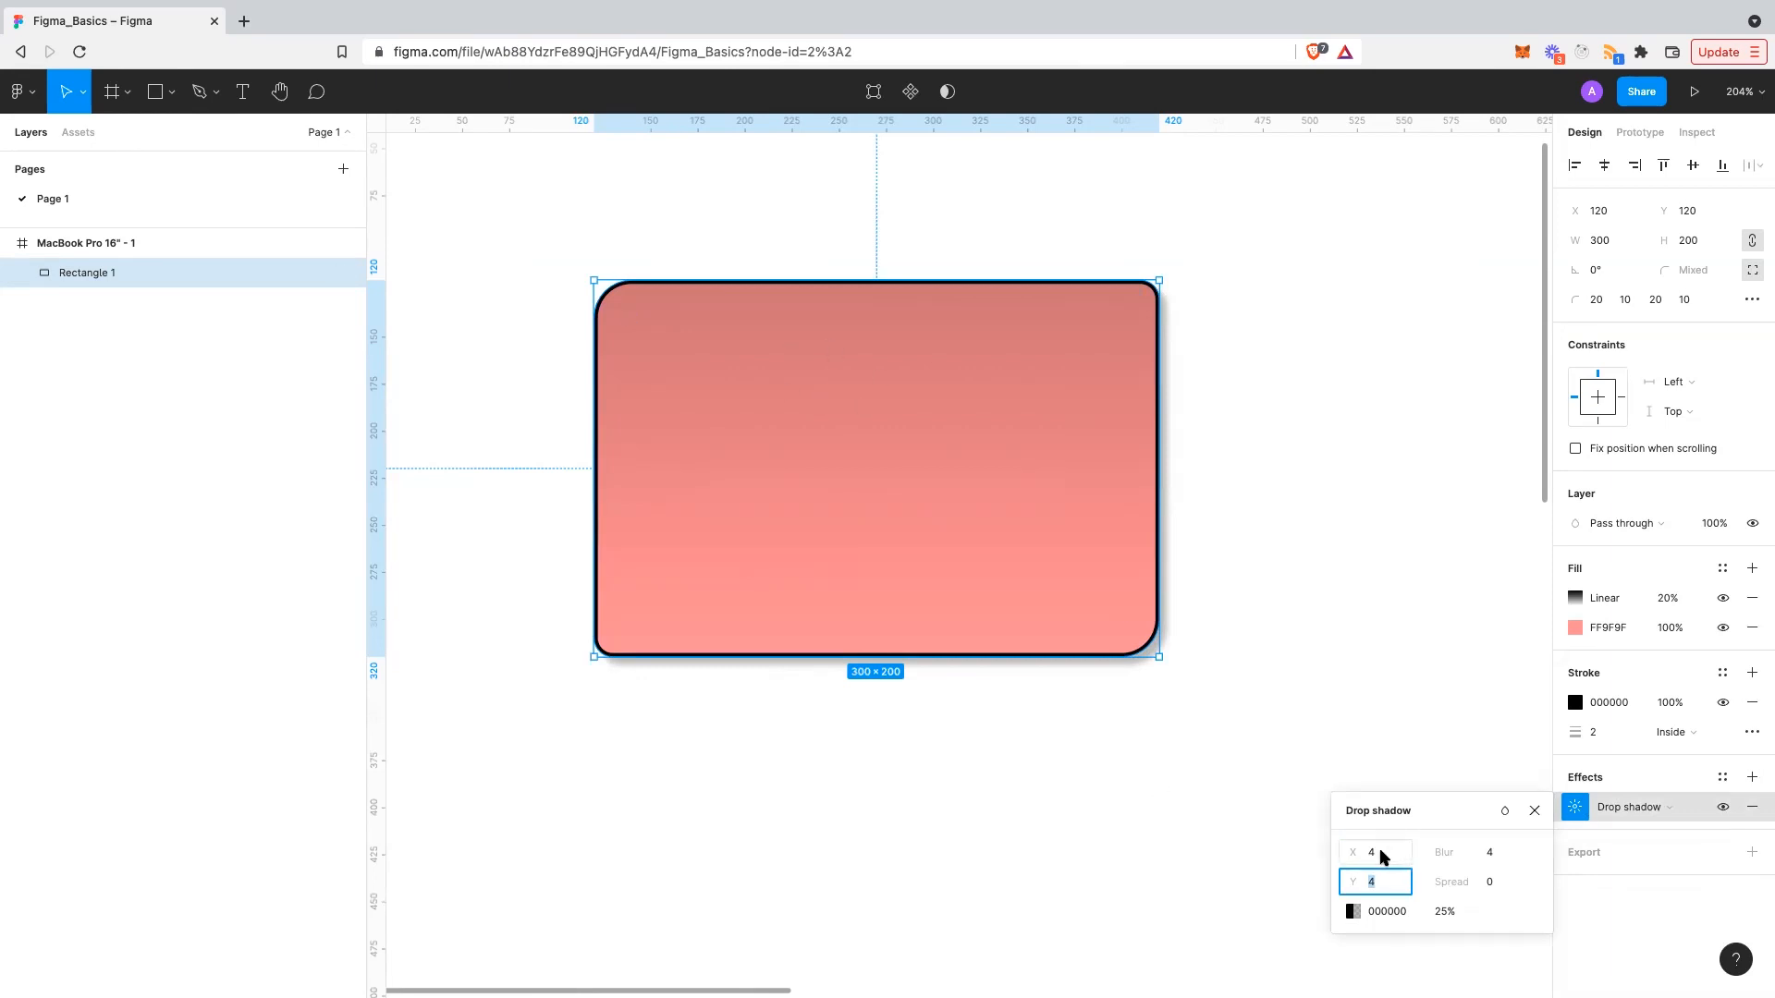
type("10")
key("Tab")
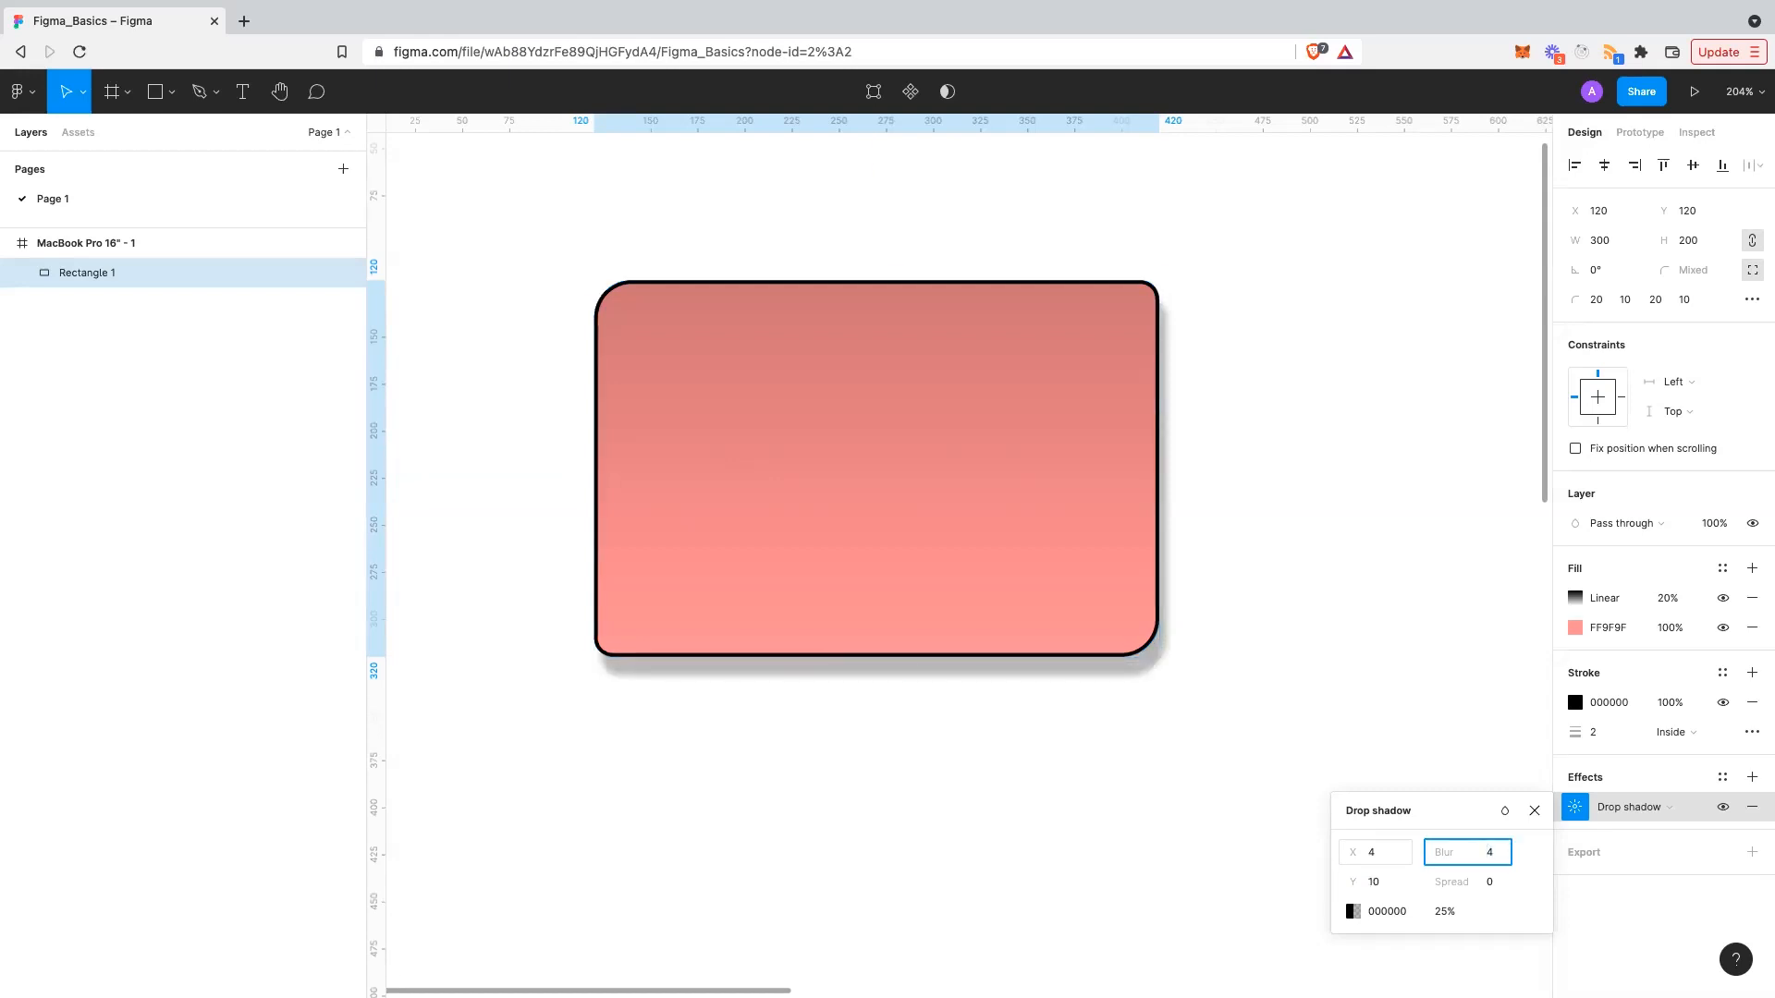
key("Tab")
key("Tab")
key("Tab")
type("10")
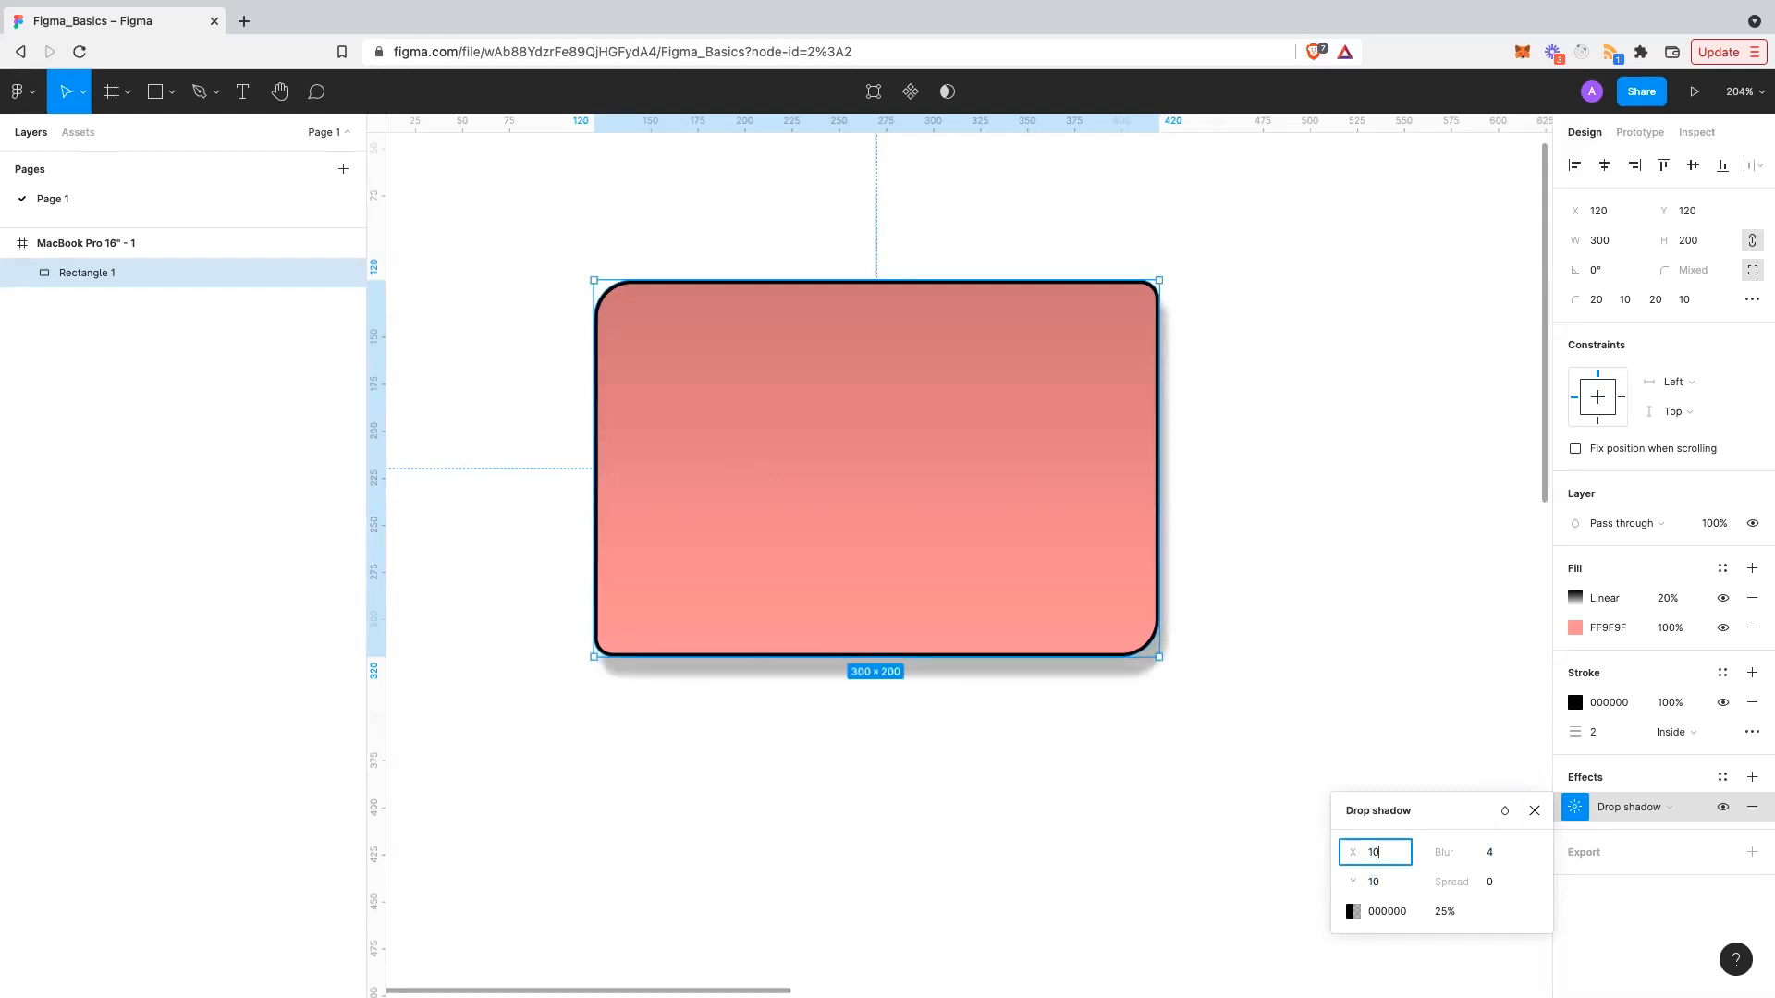
key("Tab")
key("Down")
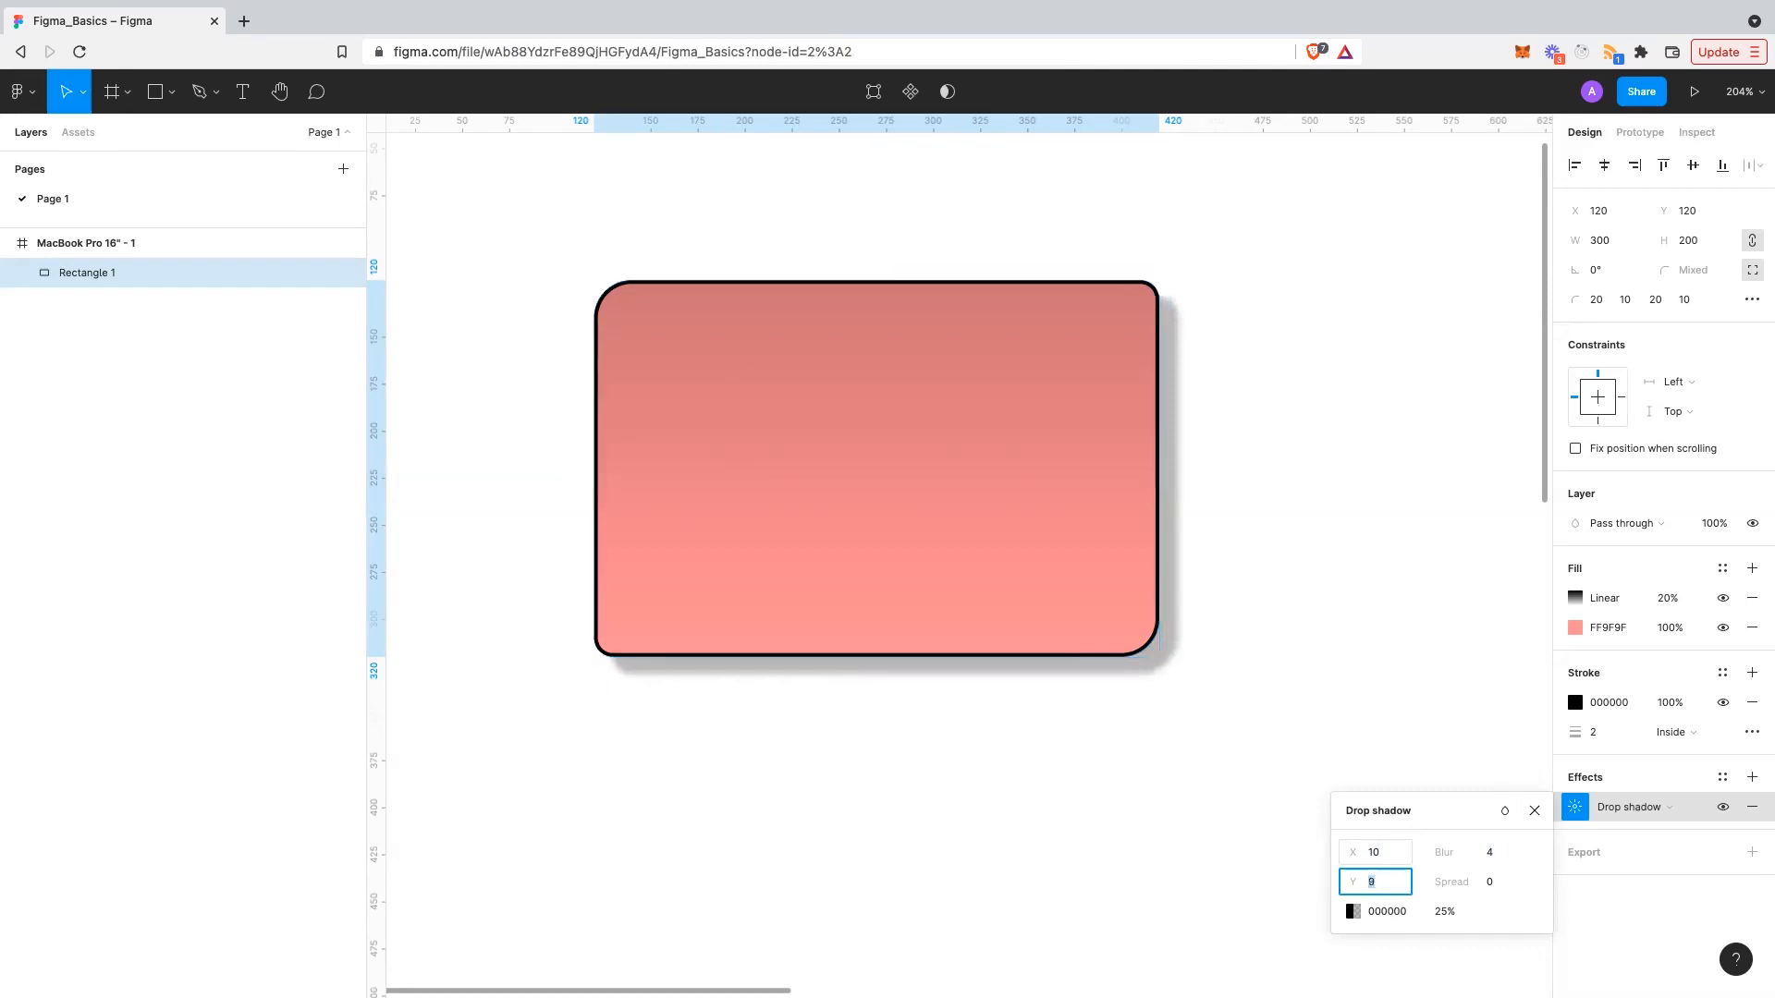
type("30")
key("Return")
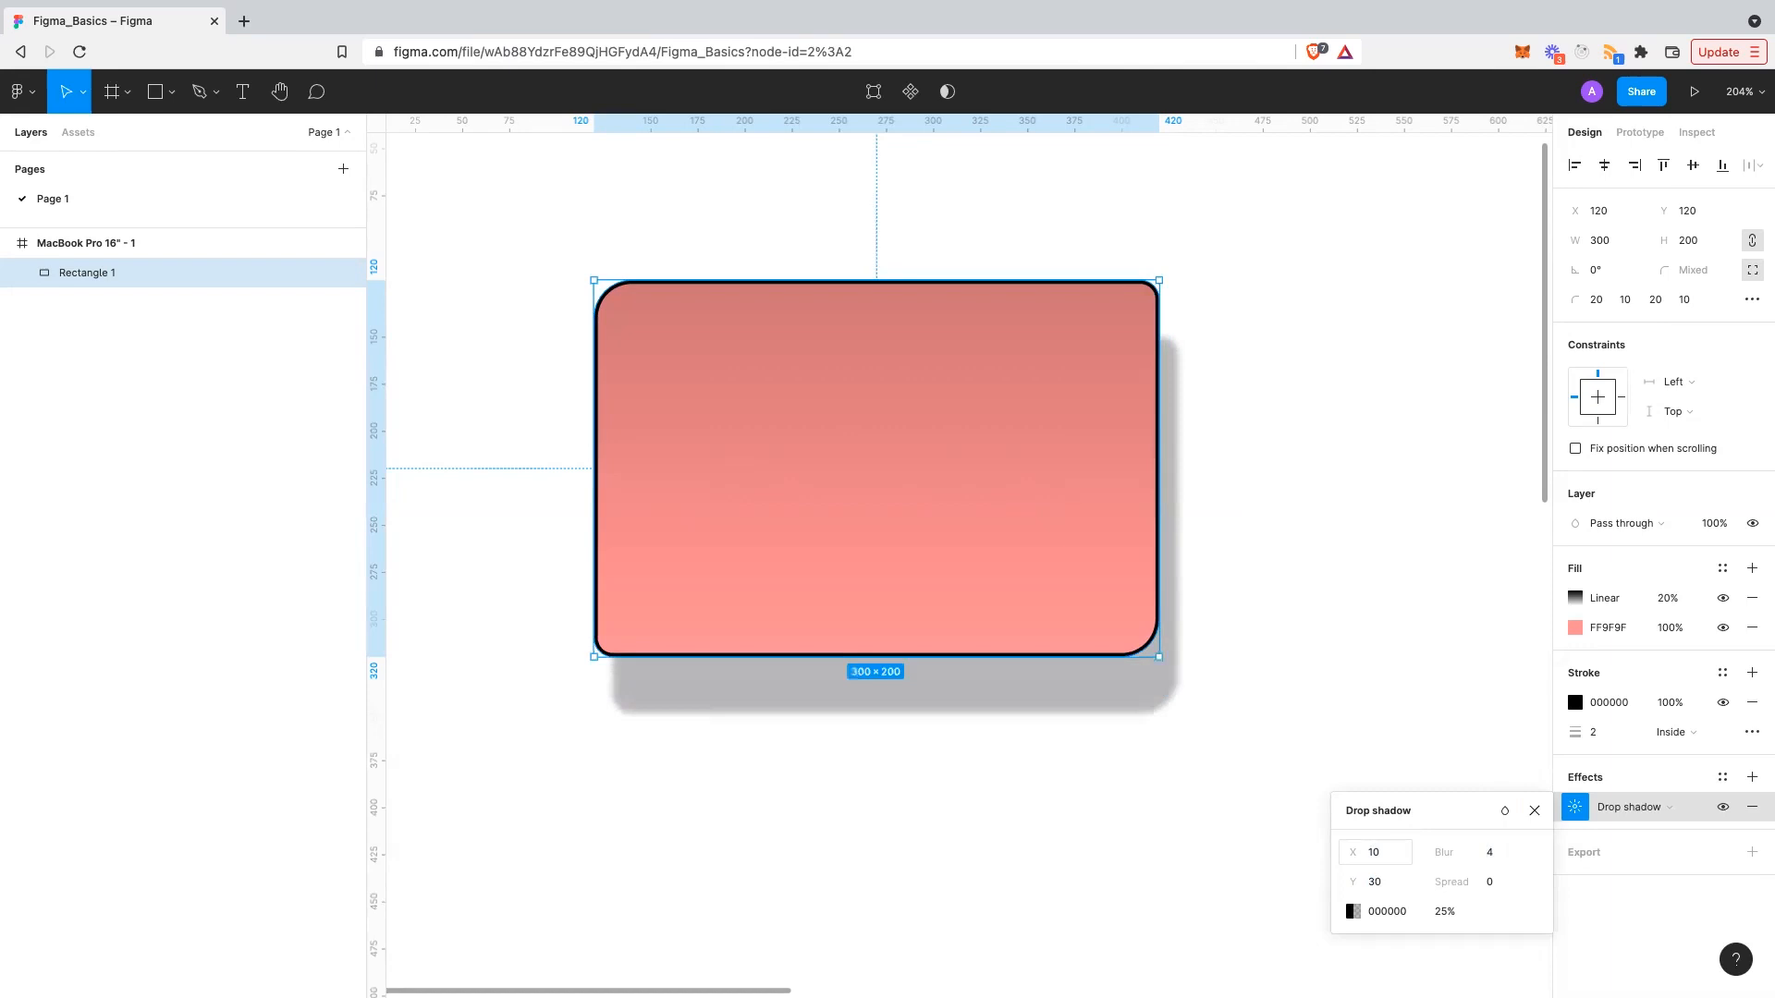
- Try shadow blur values of 10, 0 and 10
left_click(1492, 854)
type("10")
key("Return")
left_click(1508, 851)
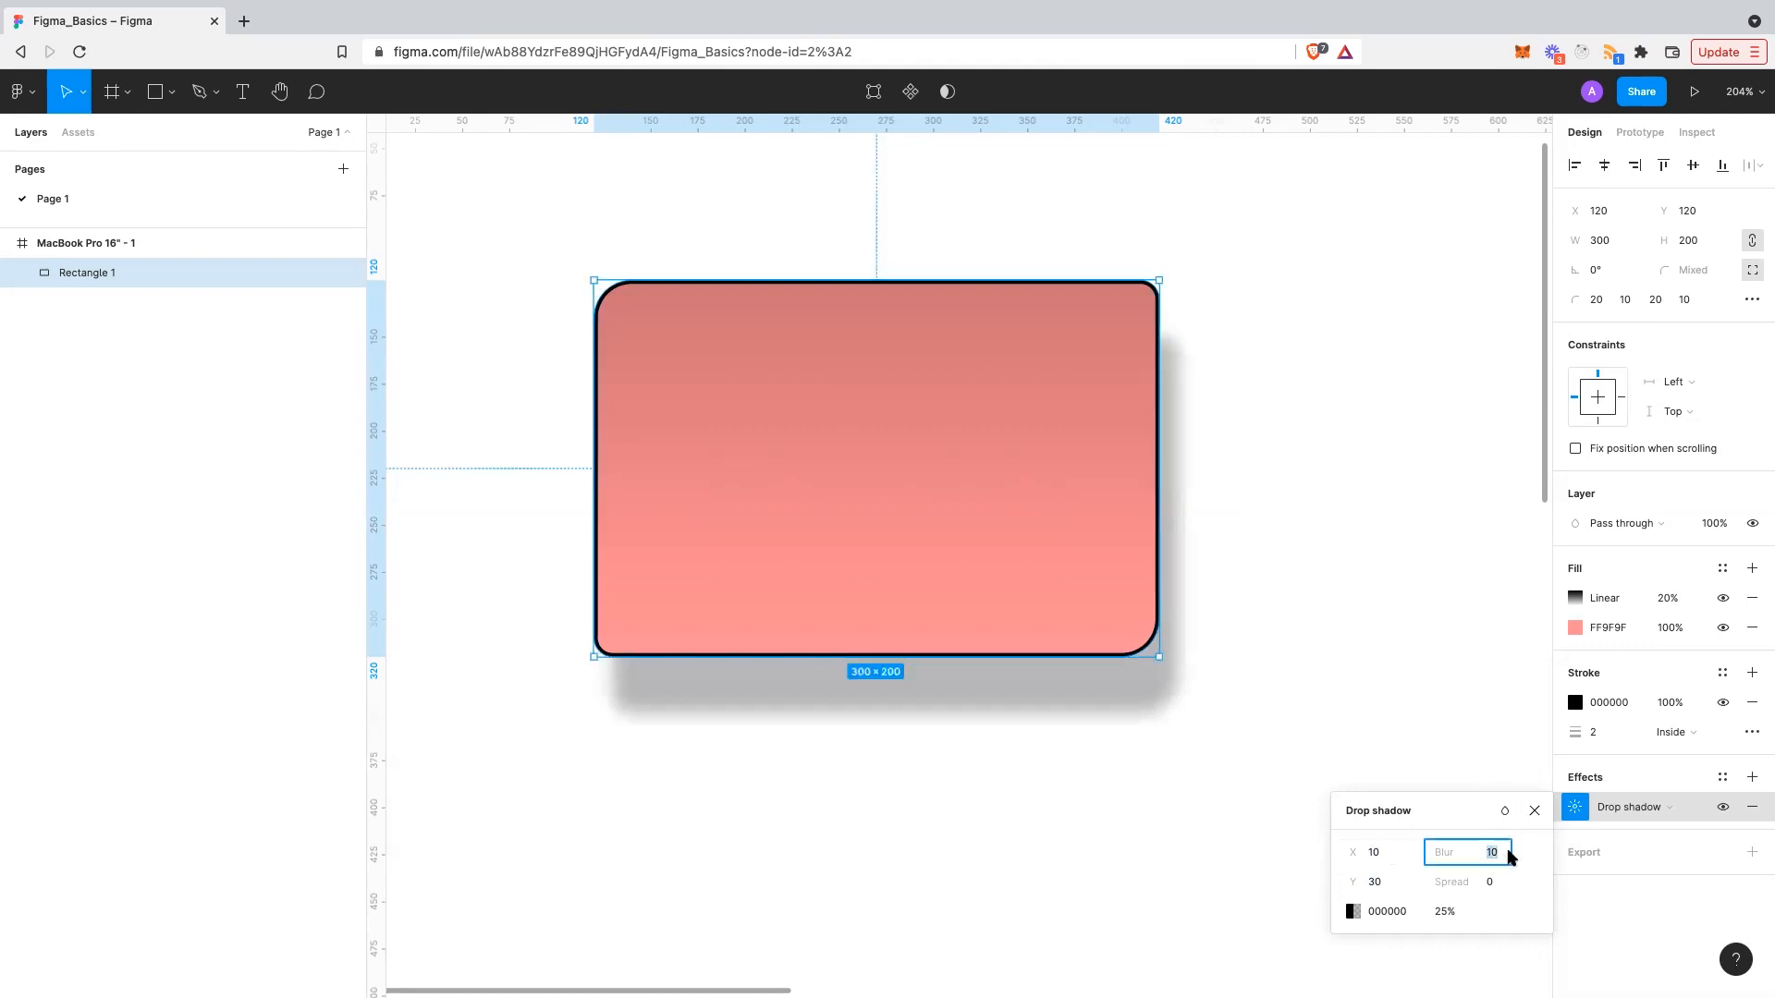
type("0")
key("Return")
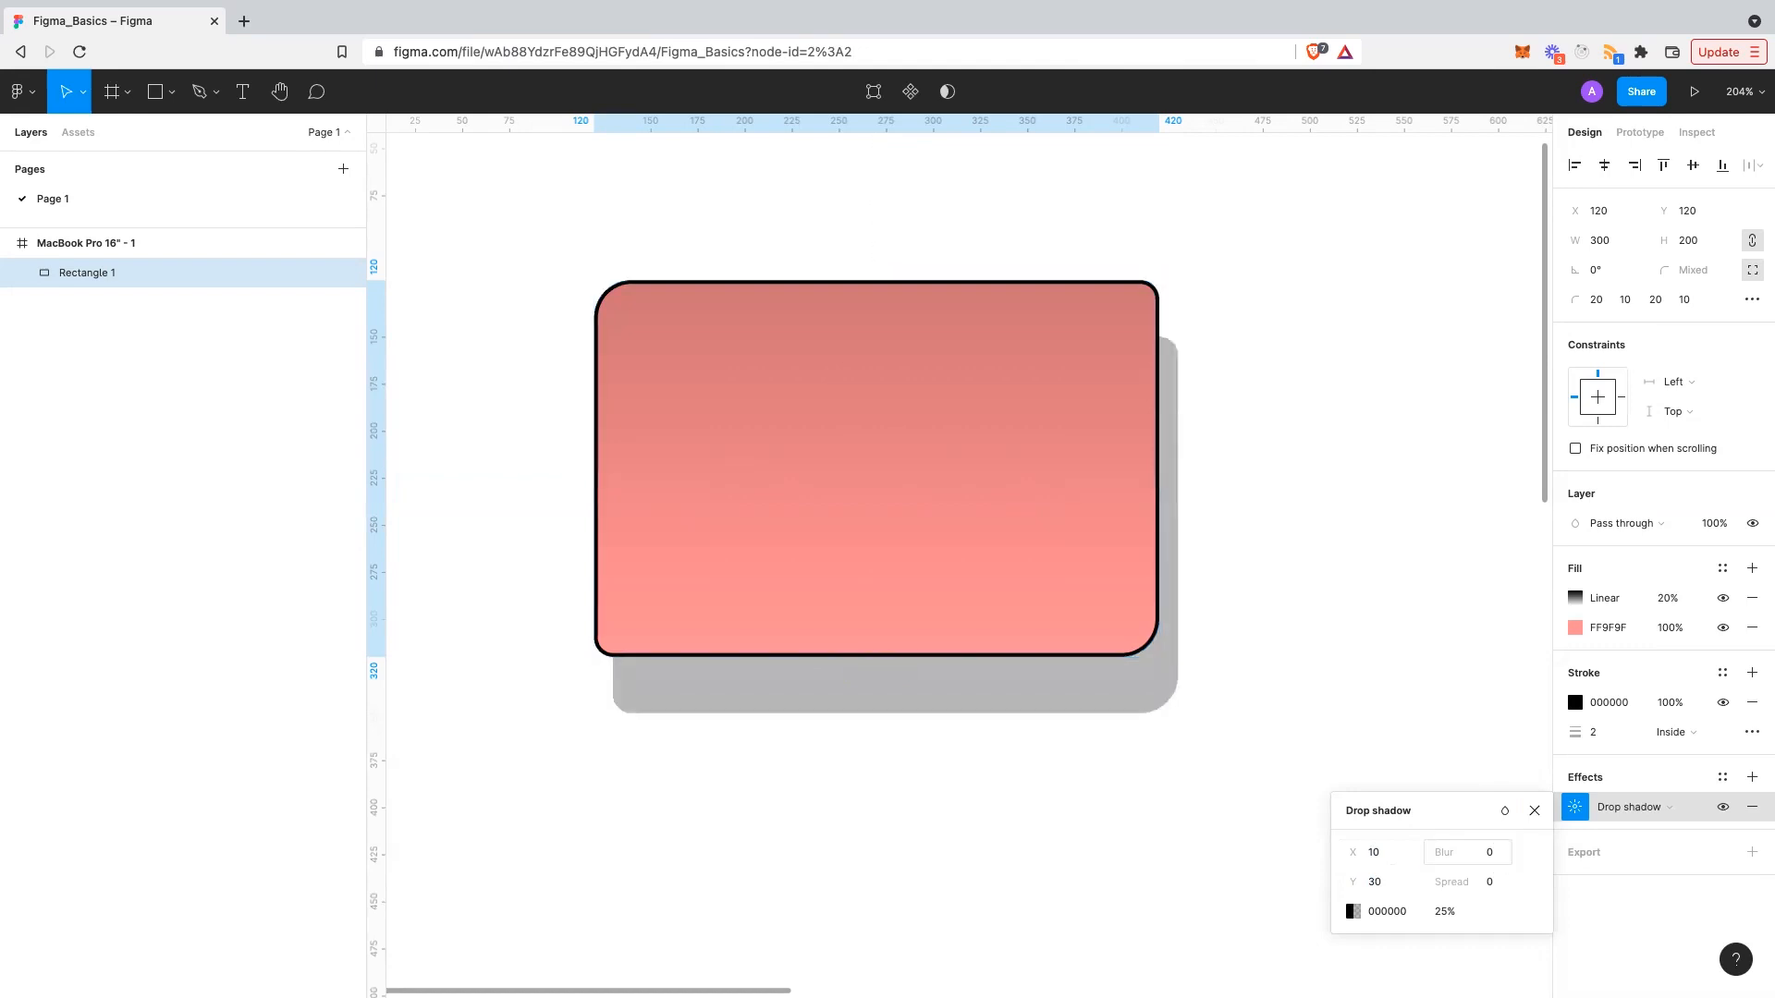
left_click(1510, 855)
type("10")
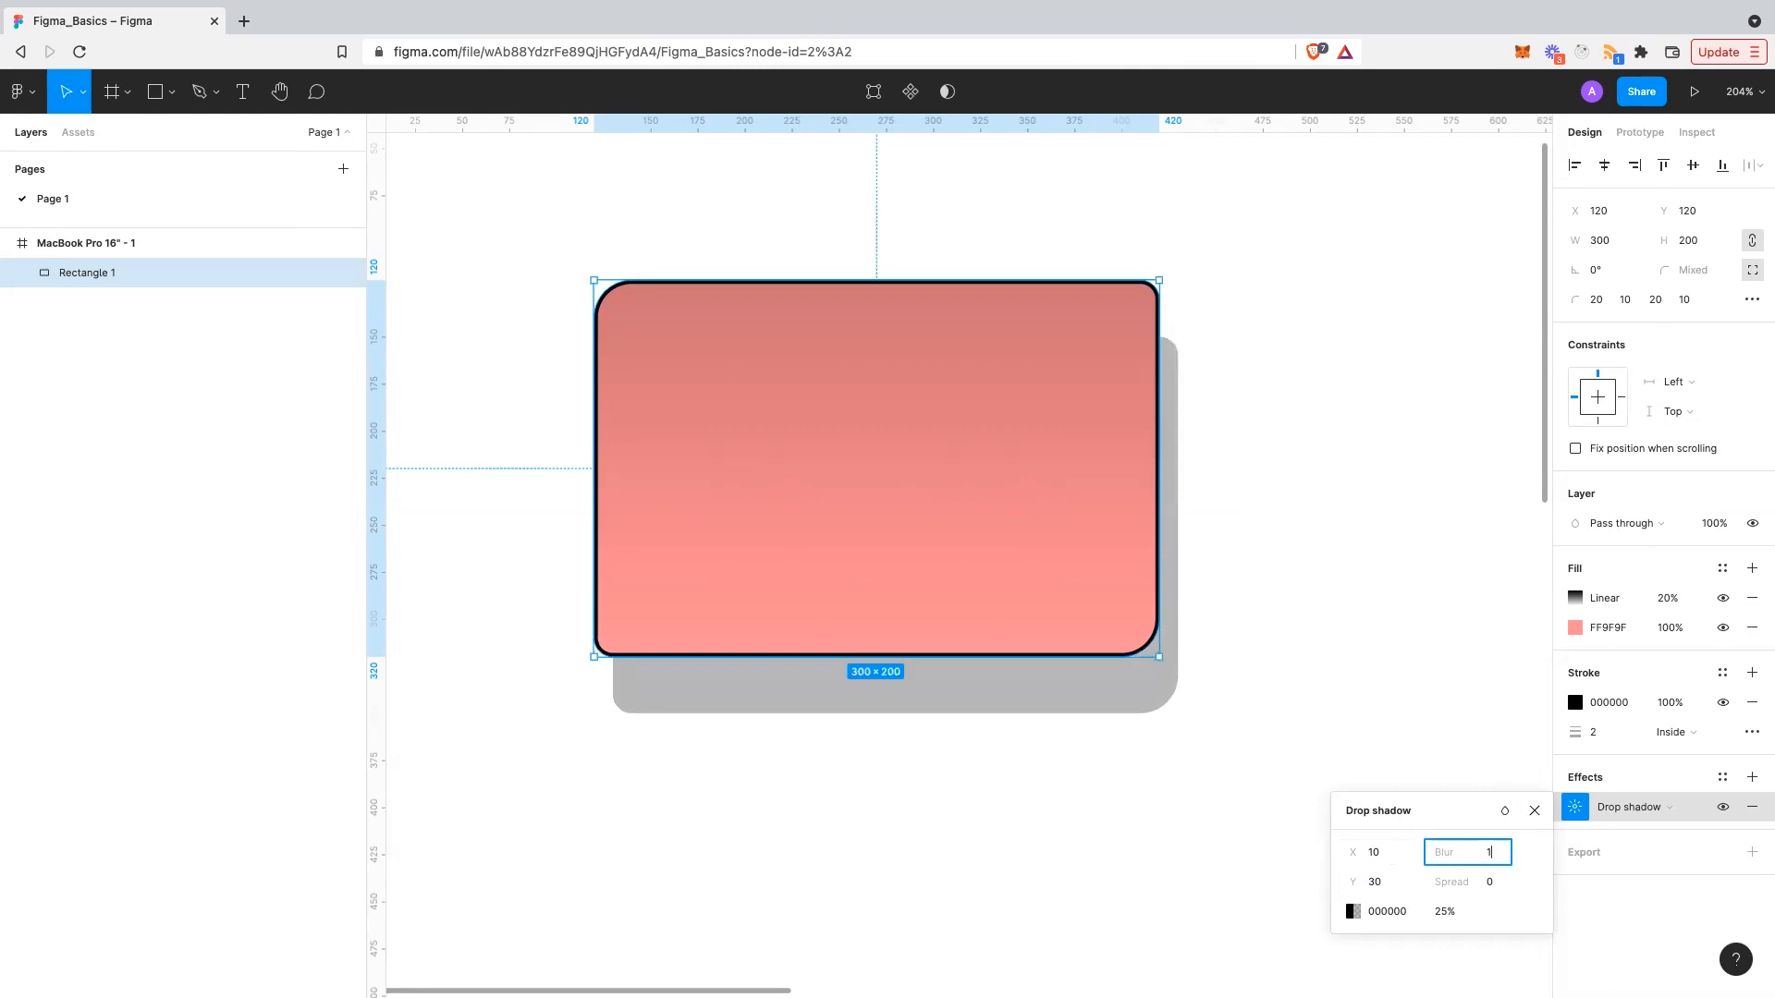
key("Return")
- Set the shadow to X 4, Y 4, blur 4, lower its opacity, and close the settings
left_click(1403, 874)
type("4")
key("shift+Tab")
type("4")
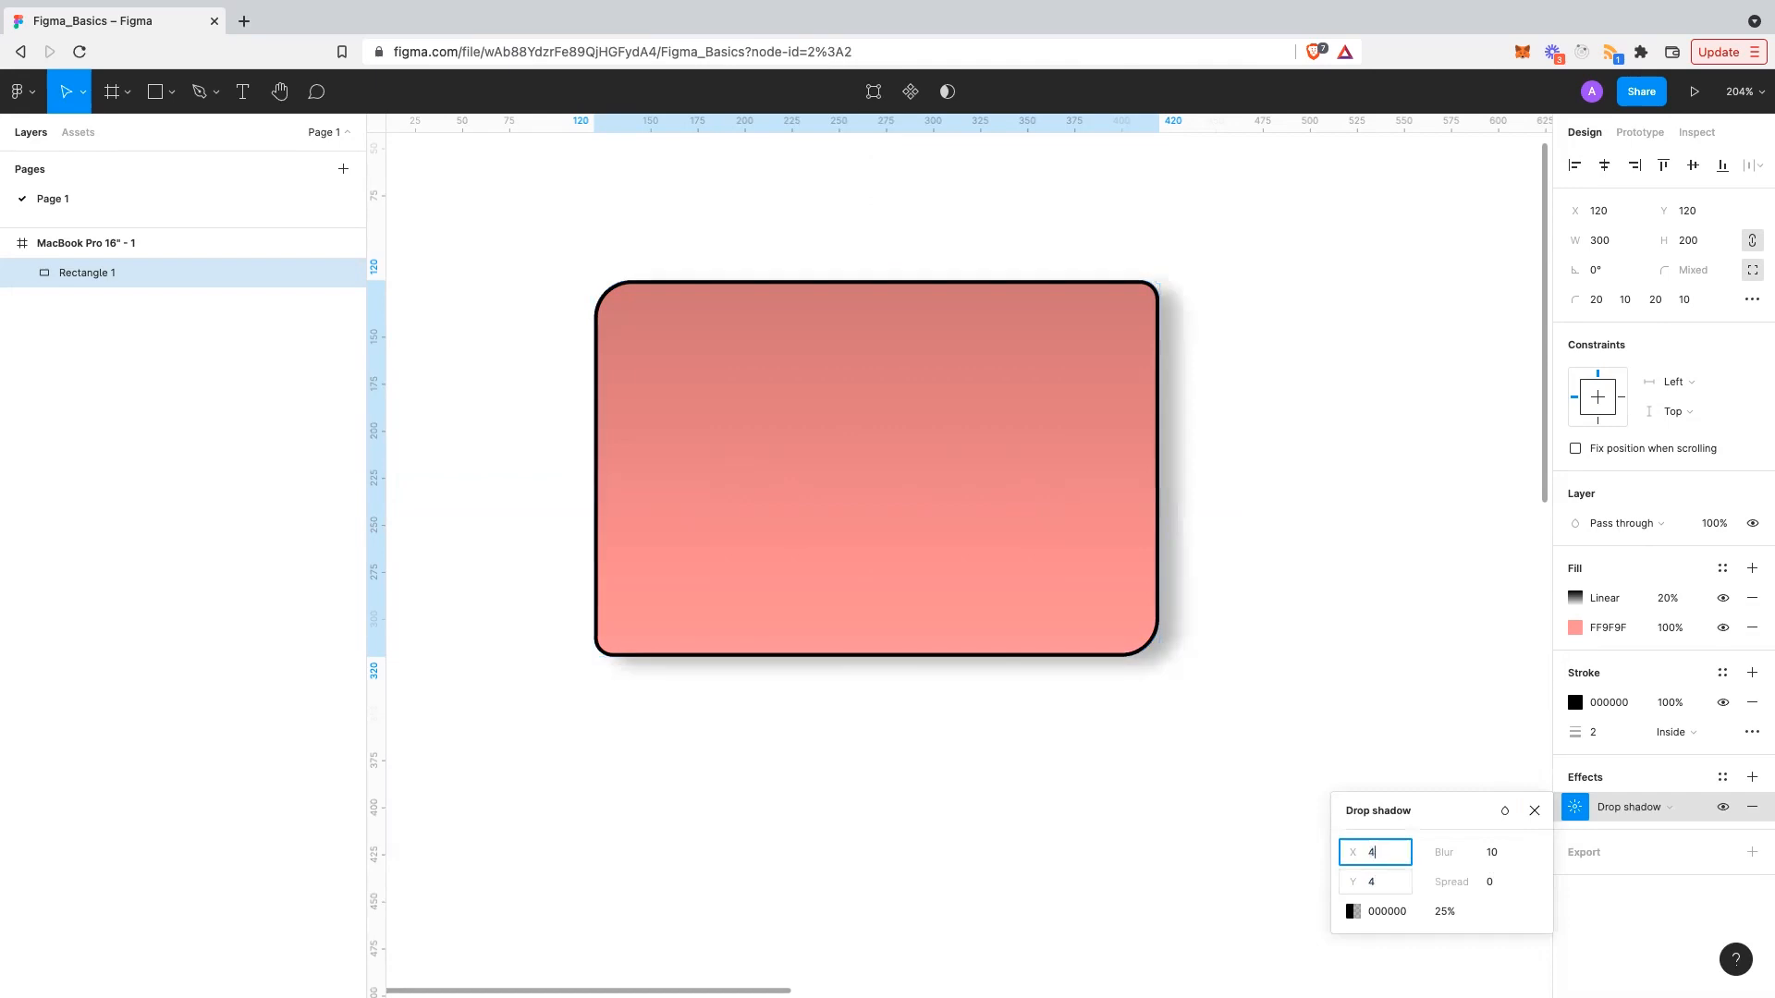
key("Tab")
left_click(1496, 855)
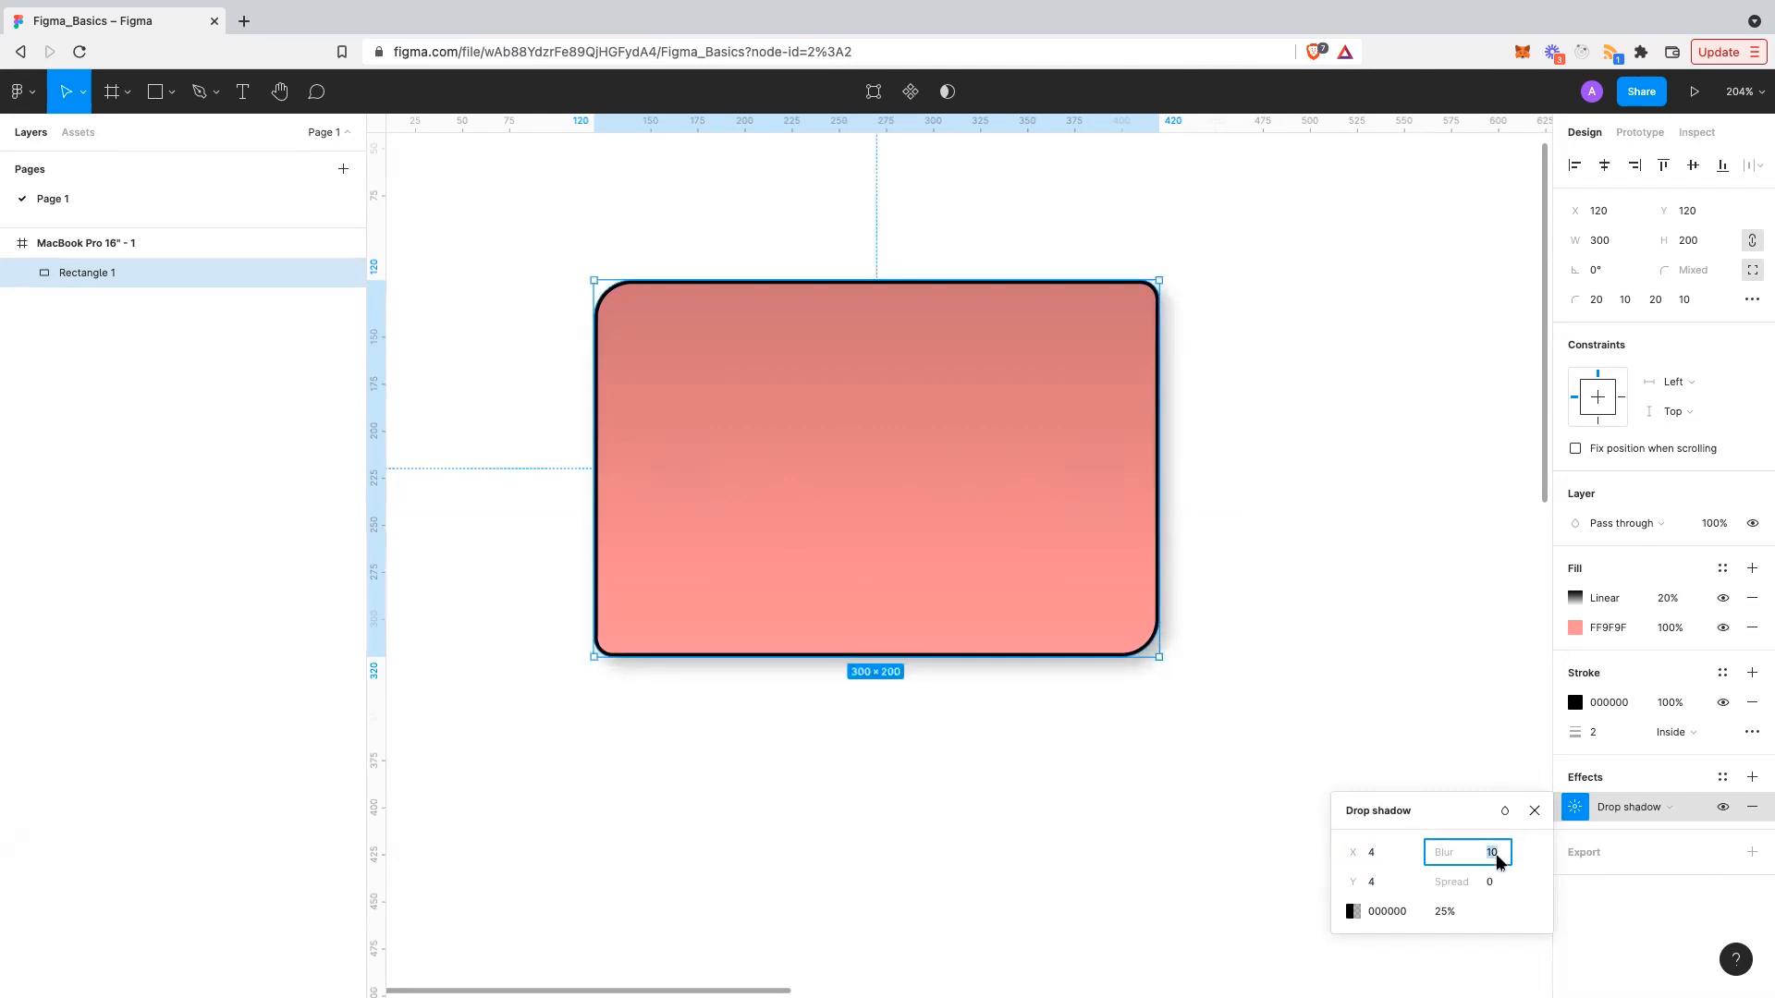
type("5")
key("Return")
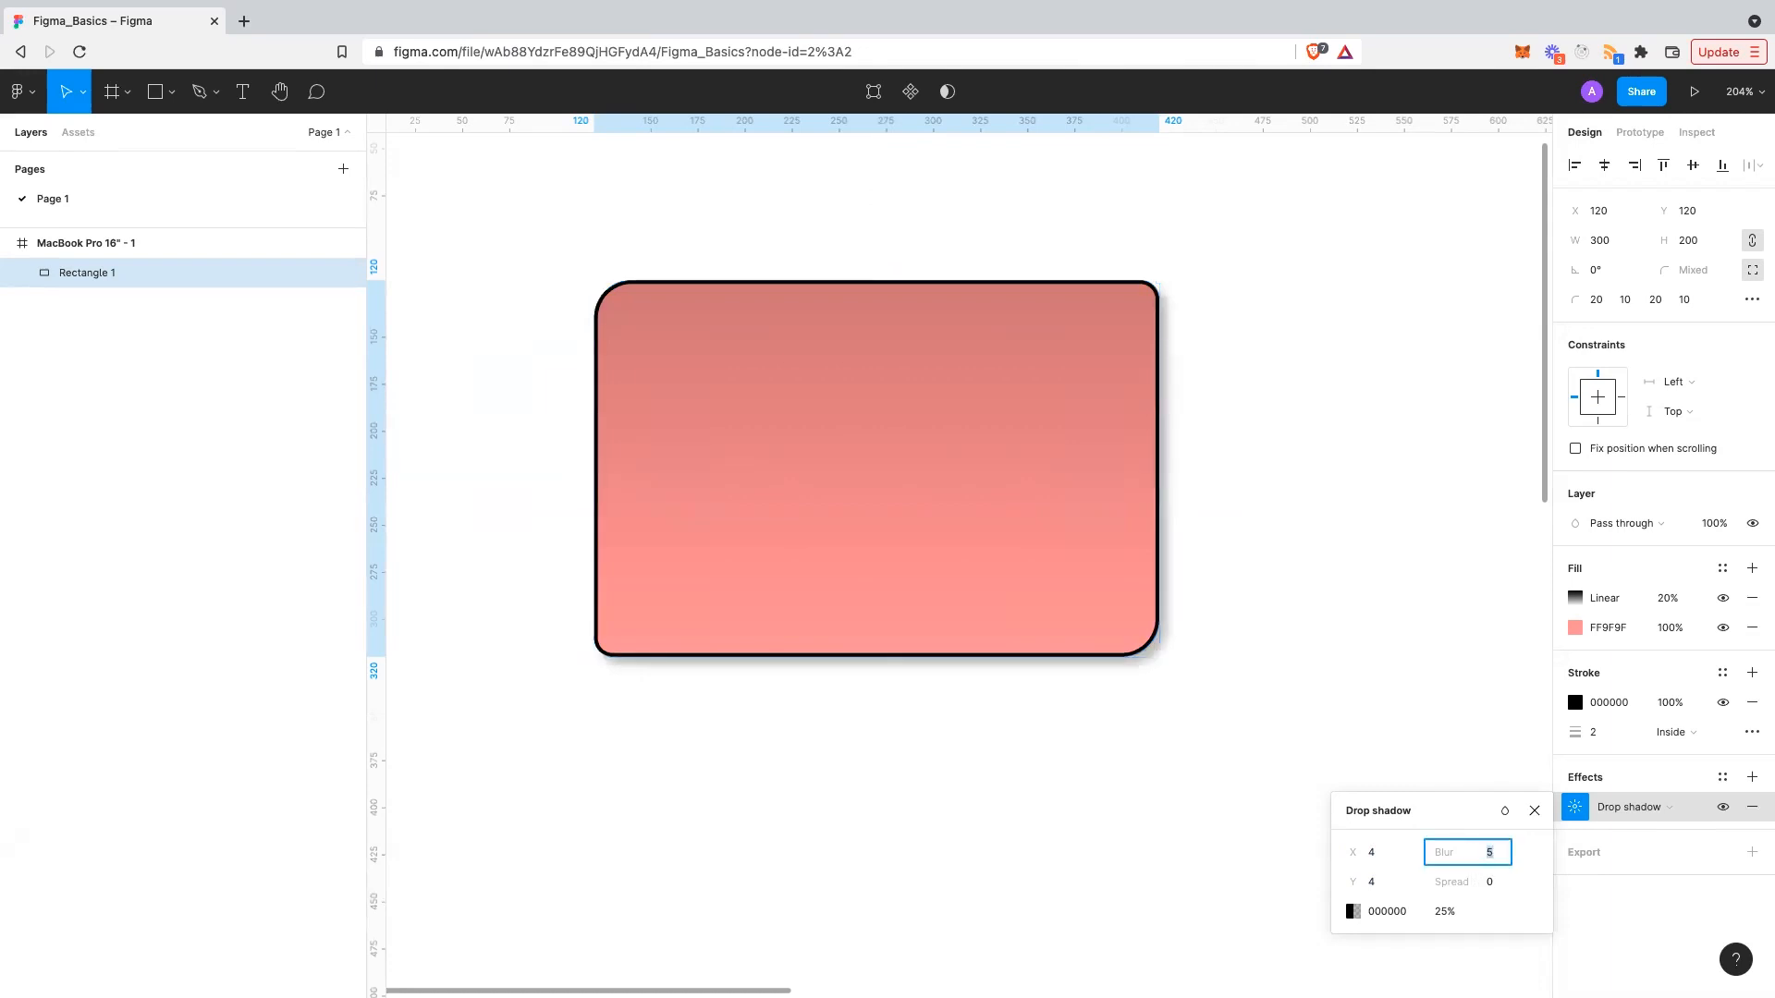
left_click(1485, 851)
type("4")
key("Return")
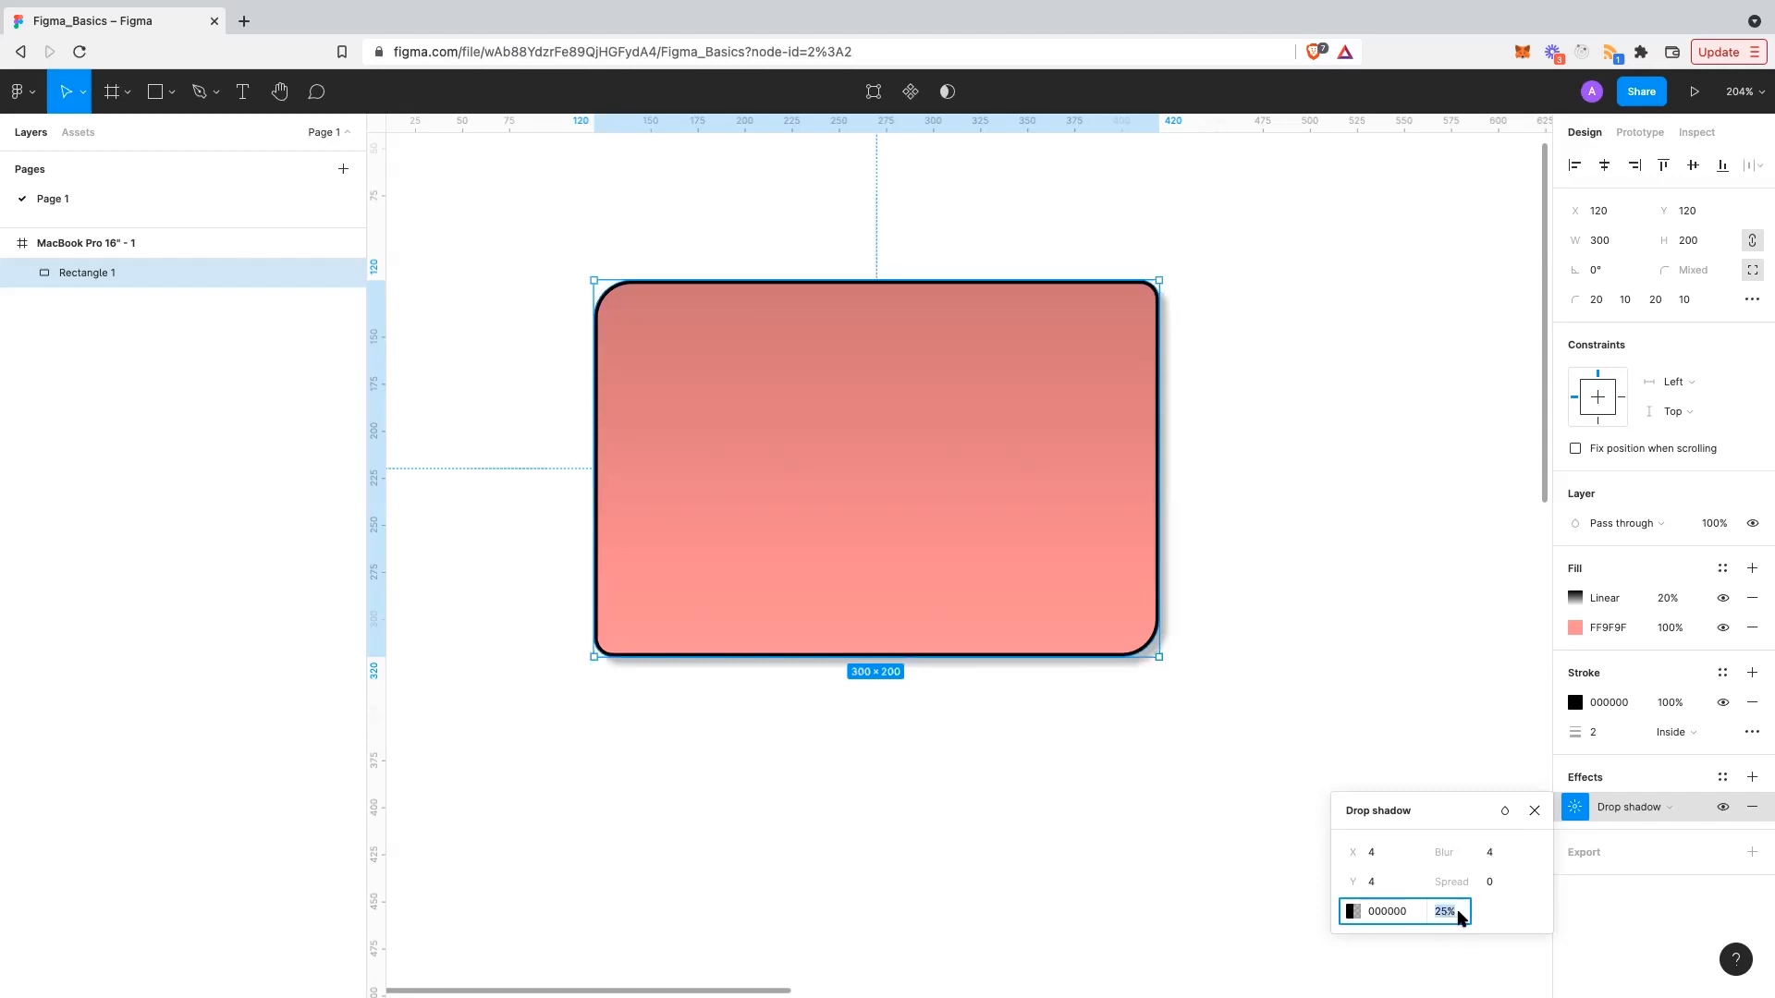
type("5")
key("Return")
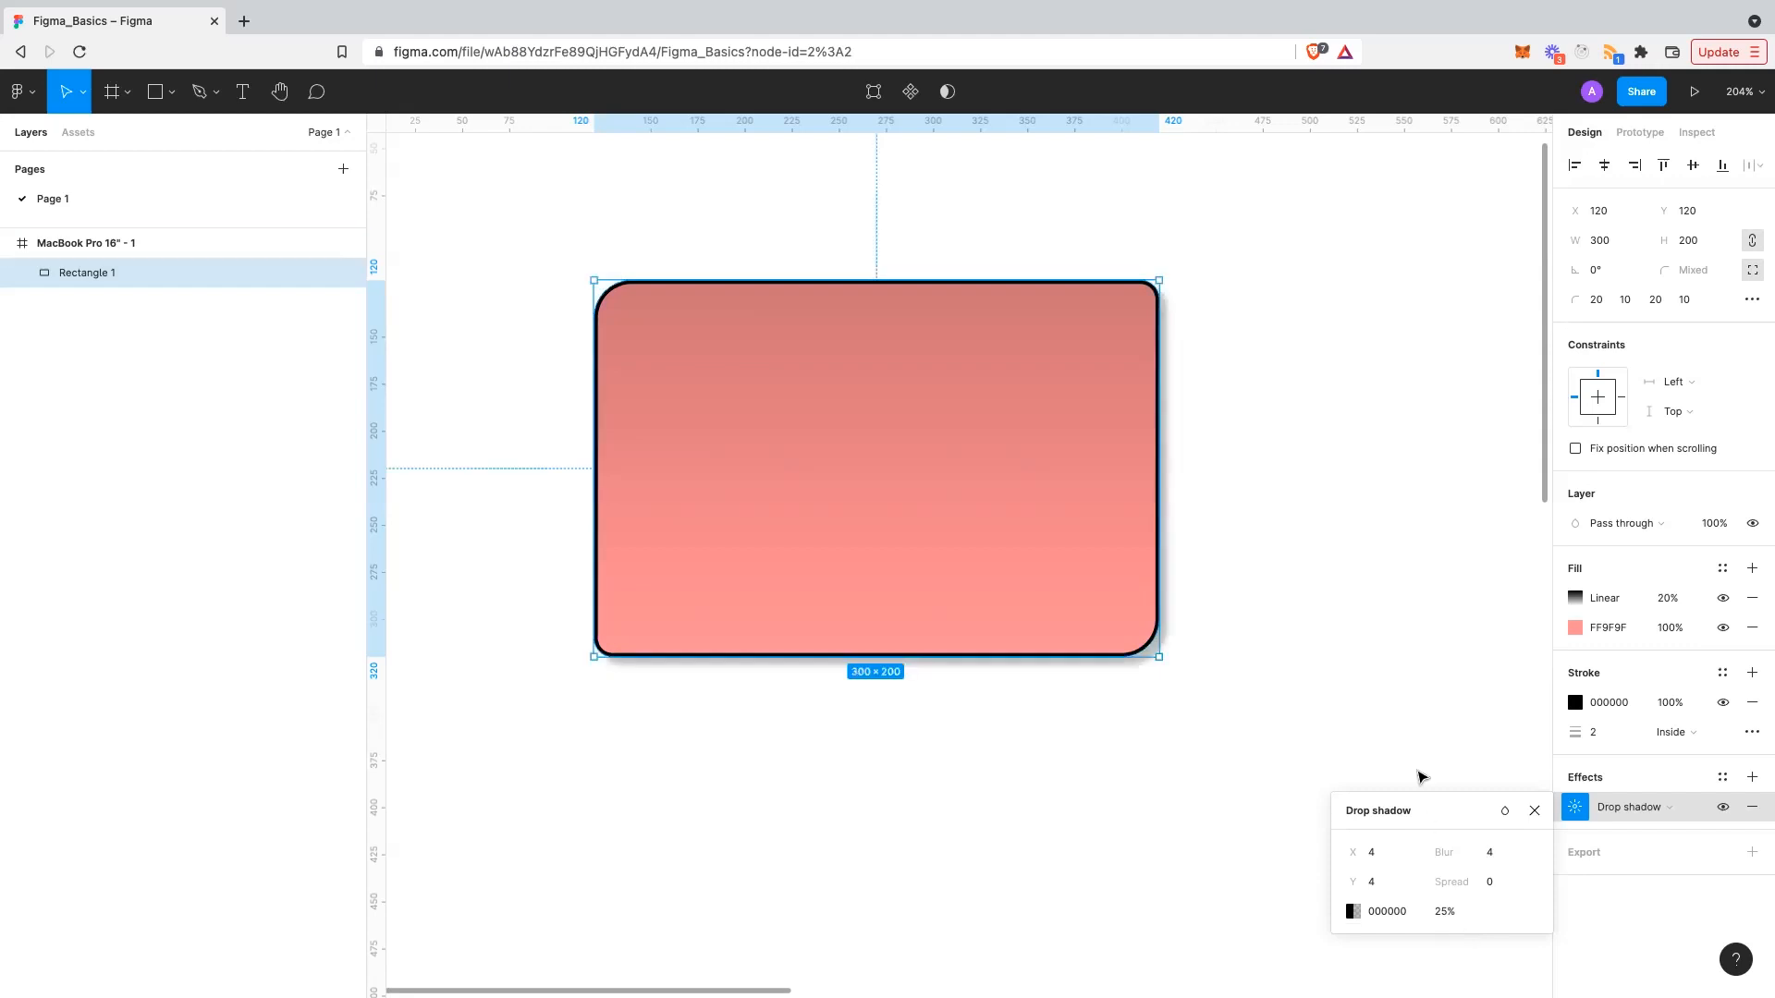
left_click(1352, 736)
- Add a PNG export setting to Rectangle 1
scroll(1260, 721, "up", 1)
scroll(1259, 721, "right", 1)
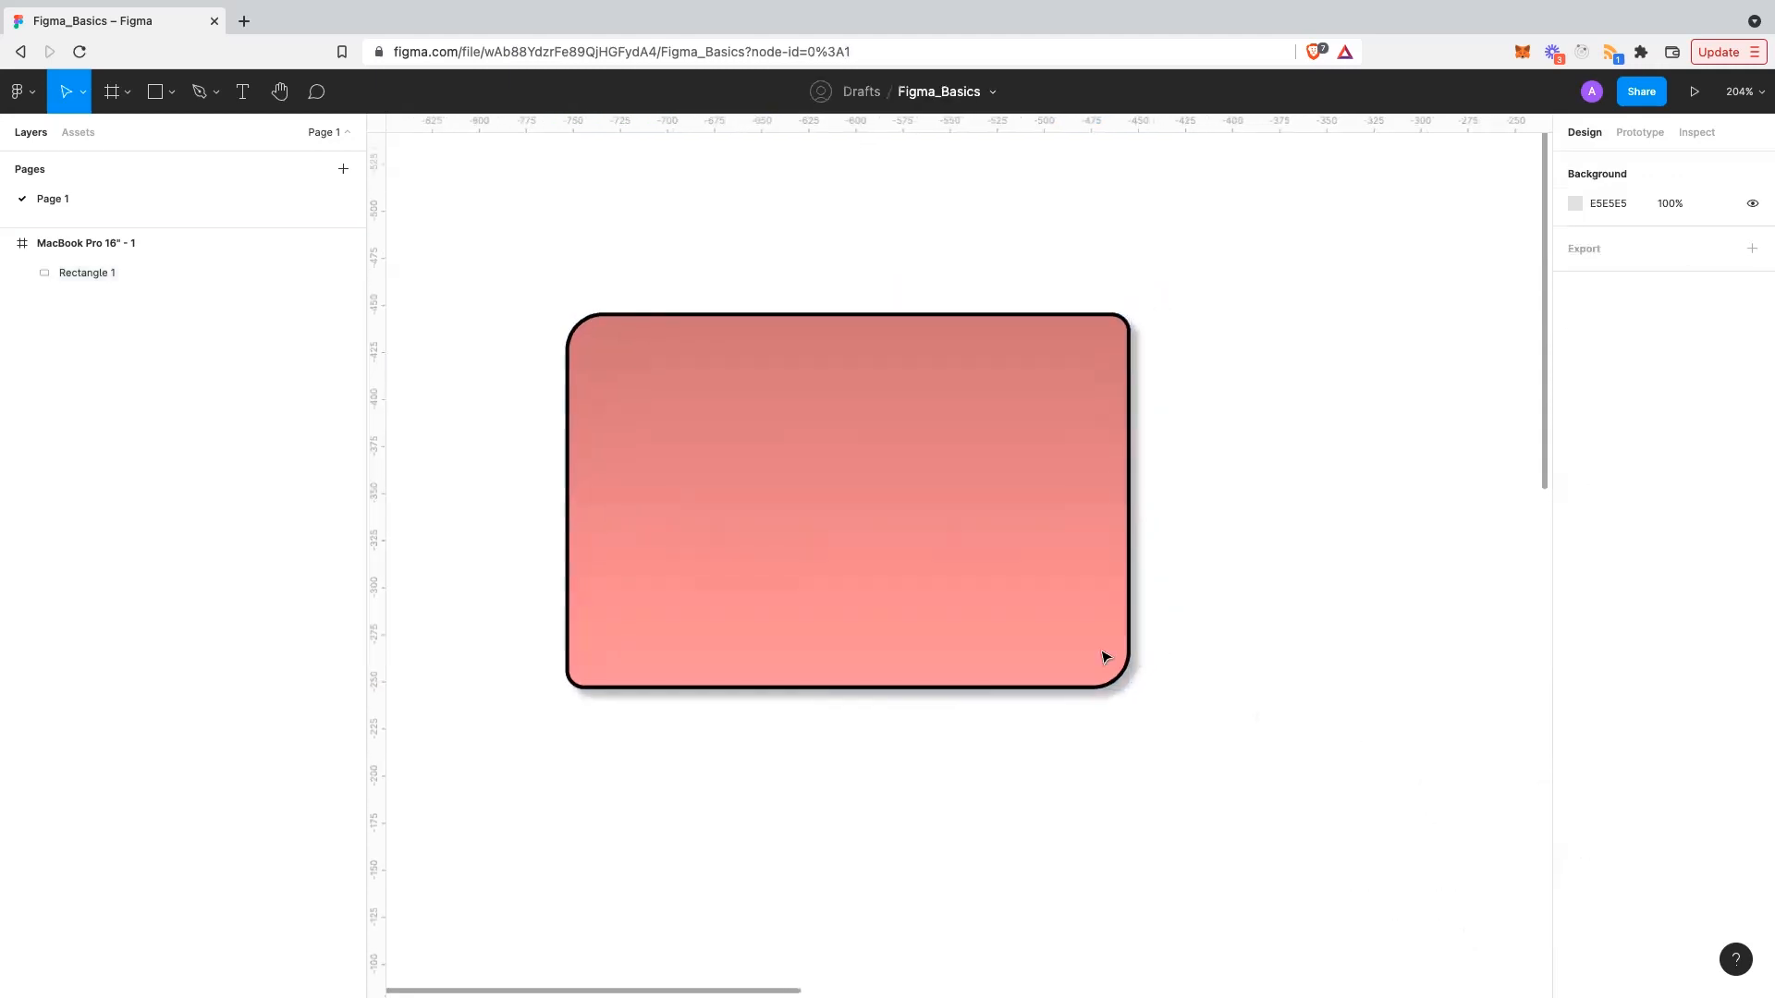
left_click(1103, 656)
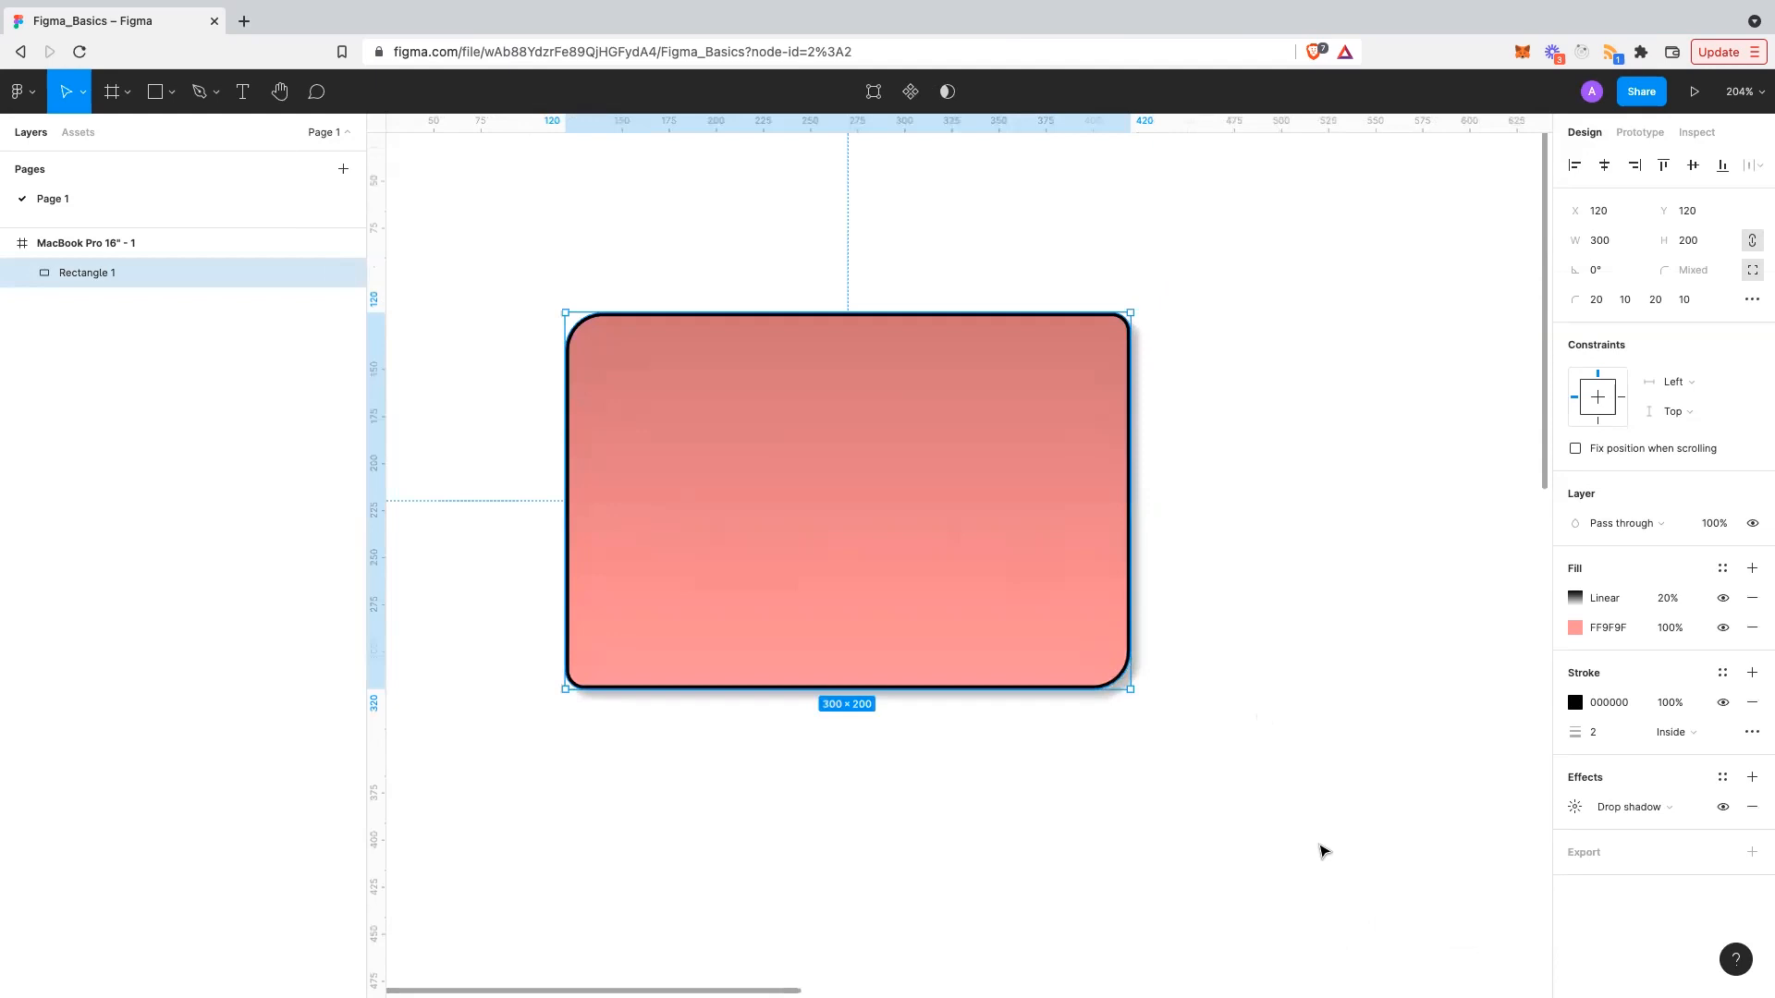
left_click(1715, 859)
scroll(1676, 878, "down", 1)
left_click(1709, 861)
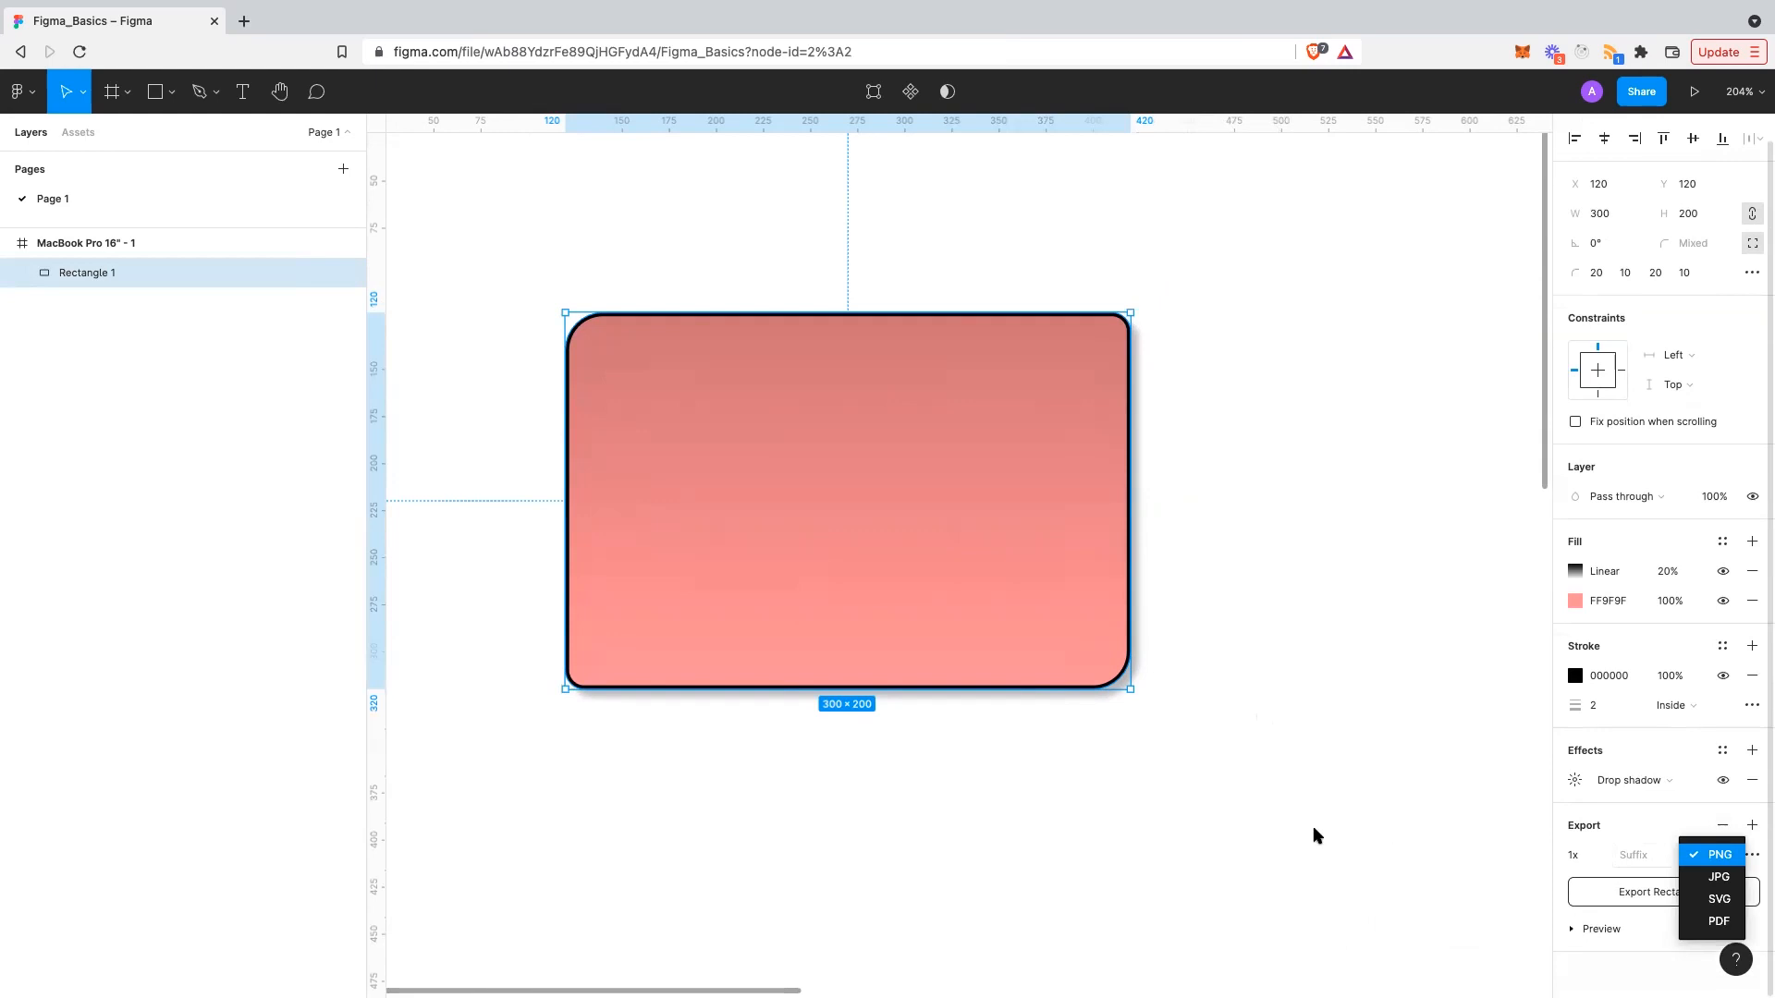
left_click(1316, 835)
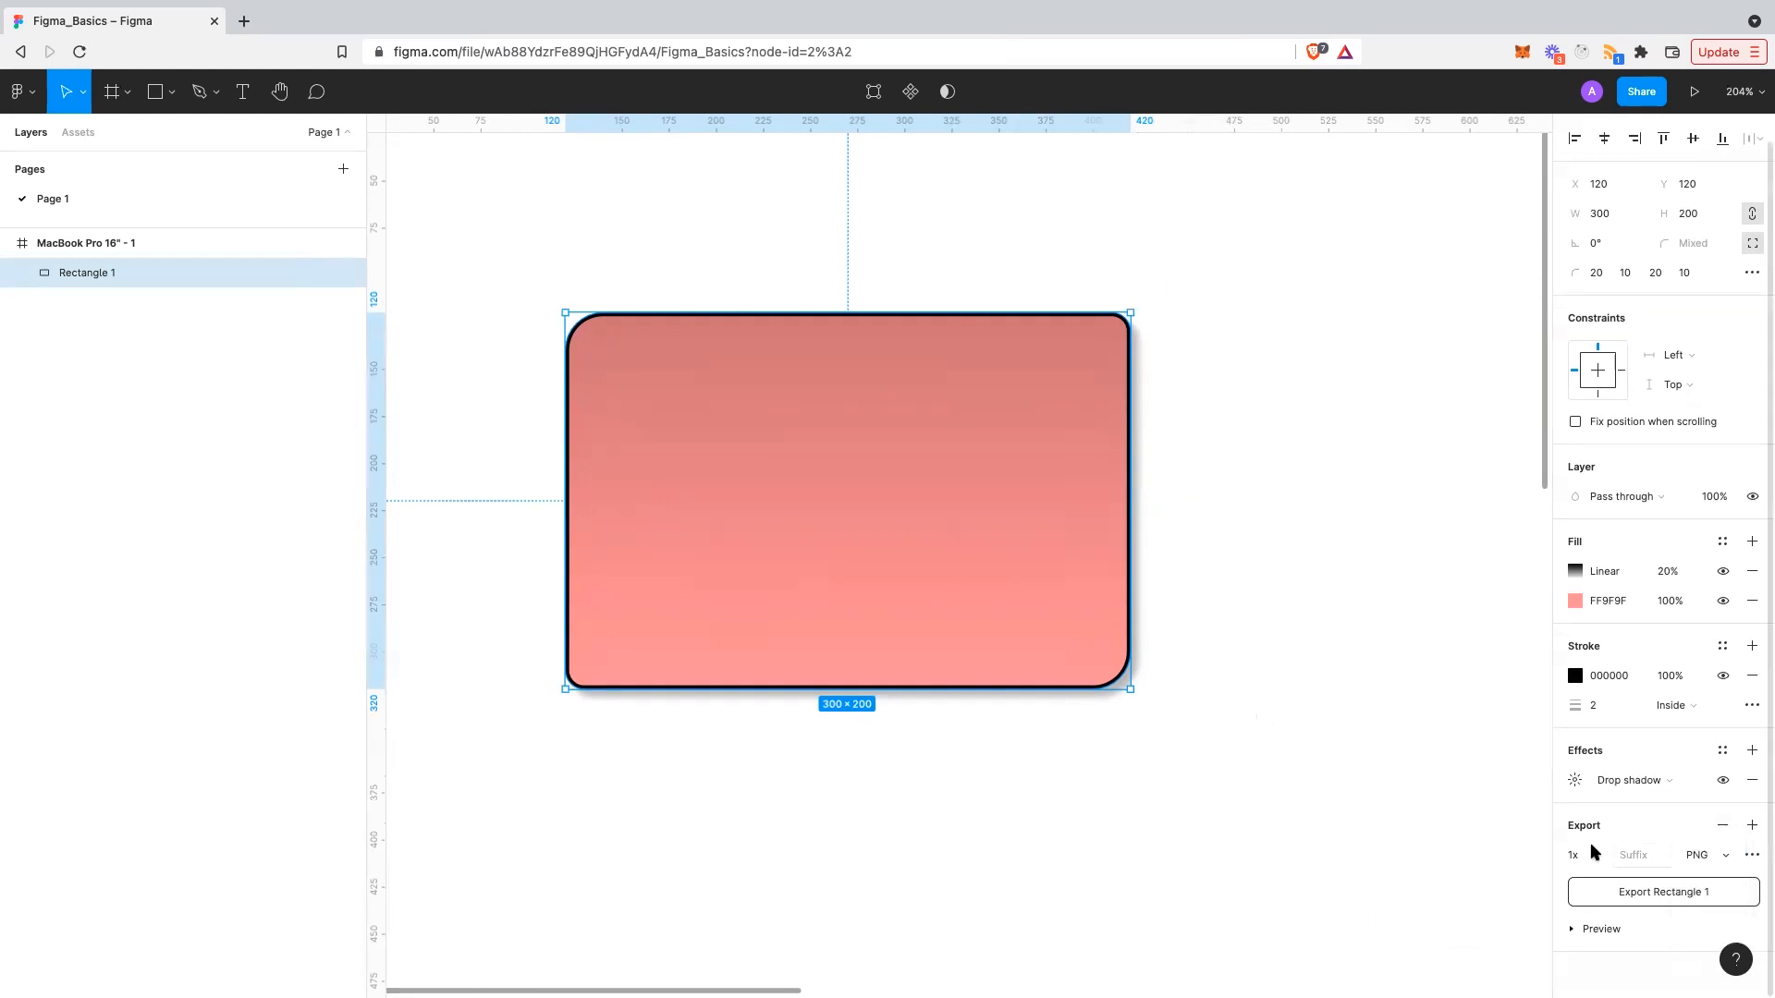
left_click(1724, 855)
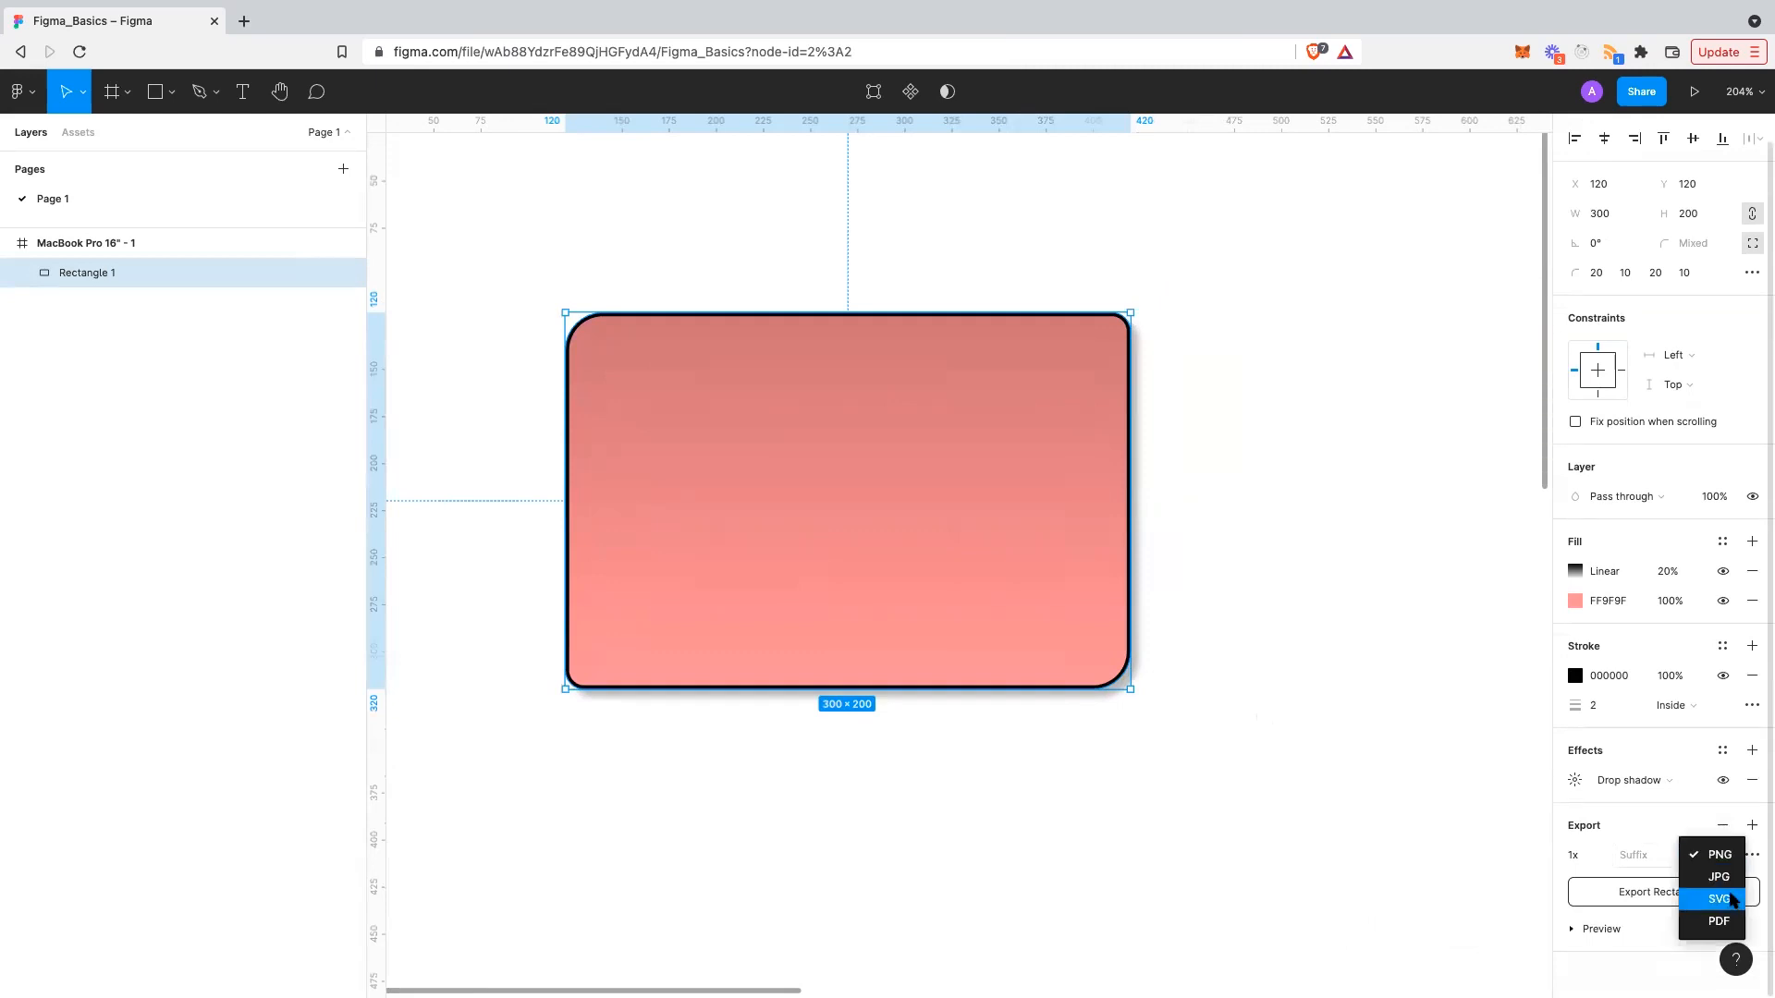
left_click(1597, 957)
- Expand the export preview and keep the export scale at 1x
left_click(1595, 931)
scroll(1595, 933, "down", 2)
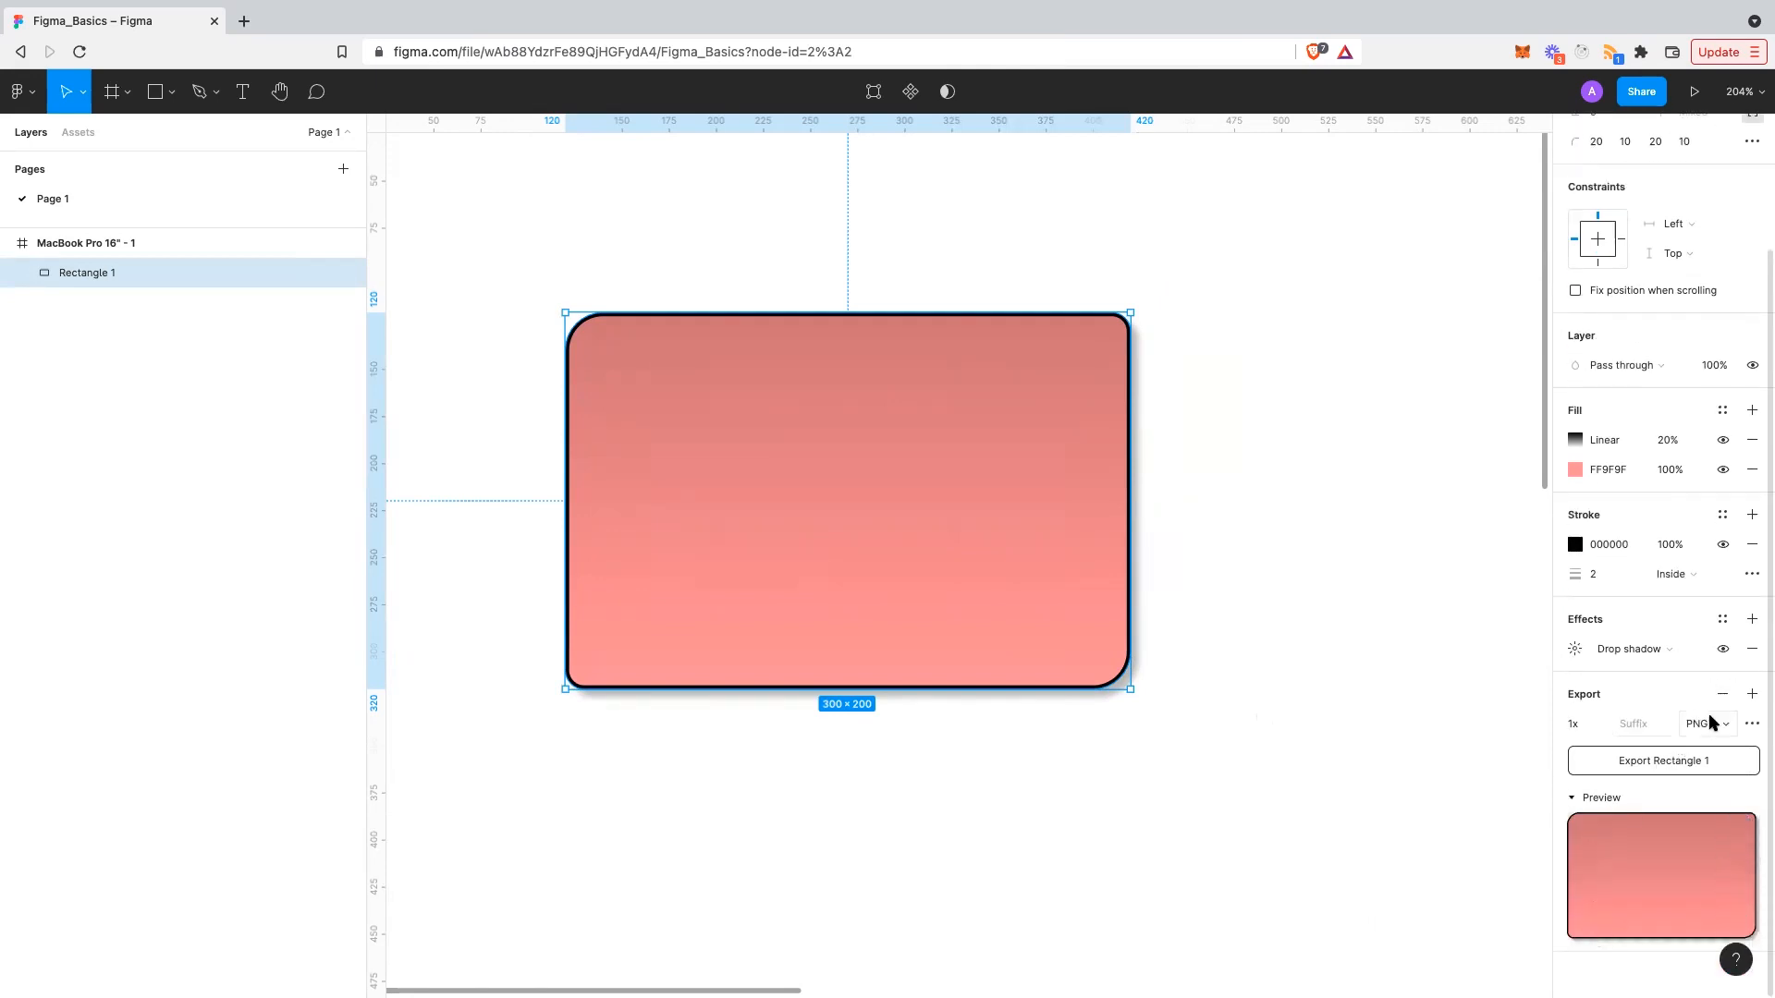
left_click(1581, 727)
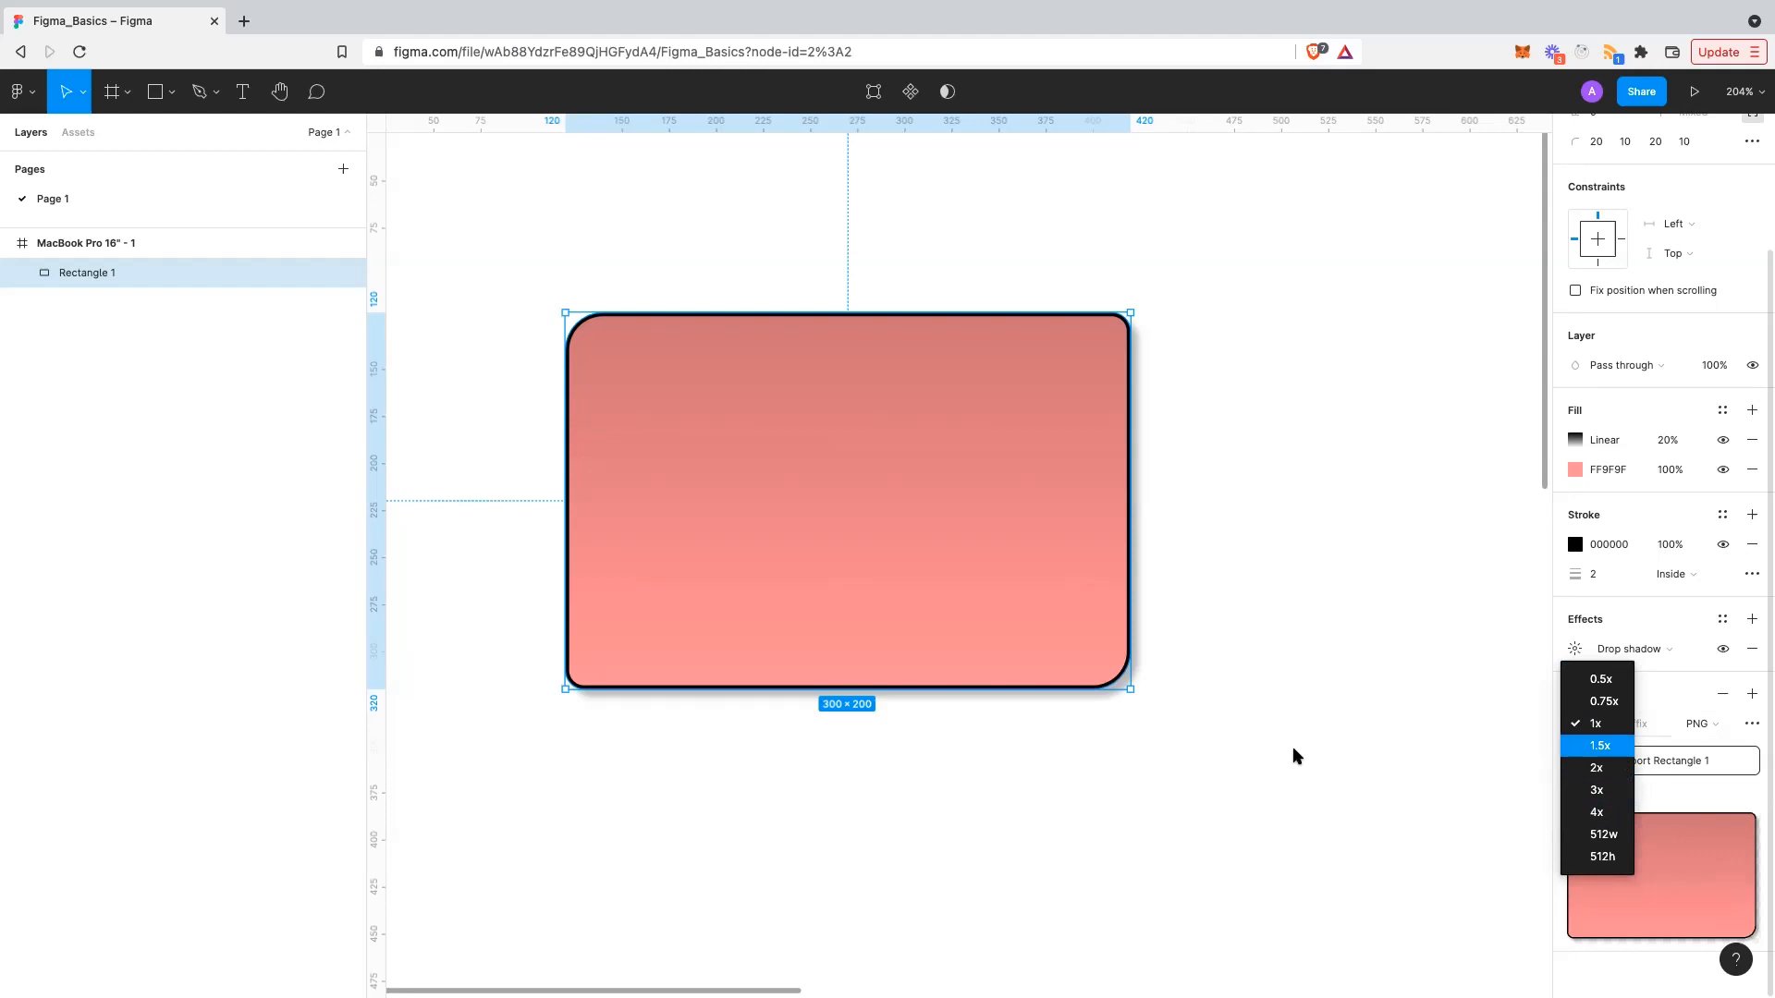
left_click(1293, 749)
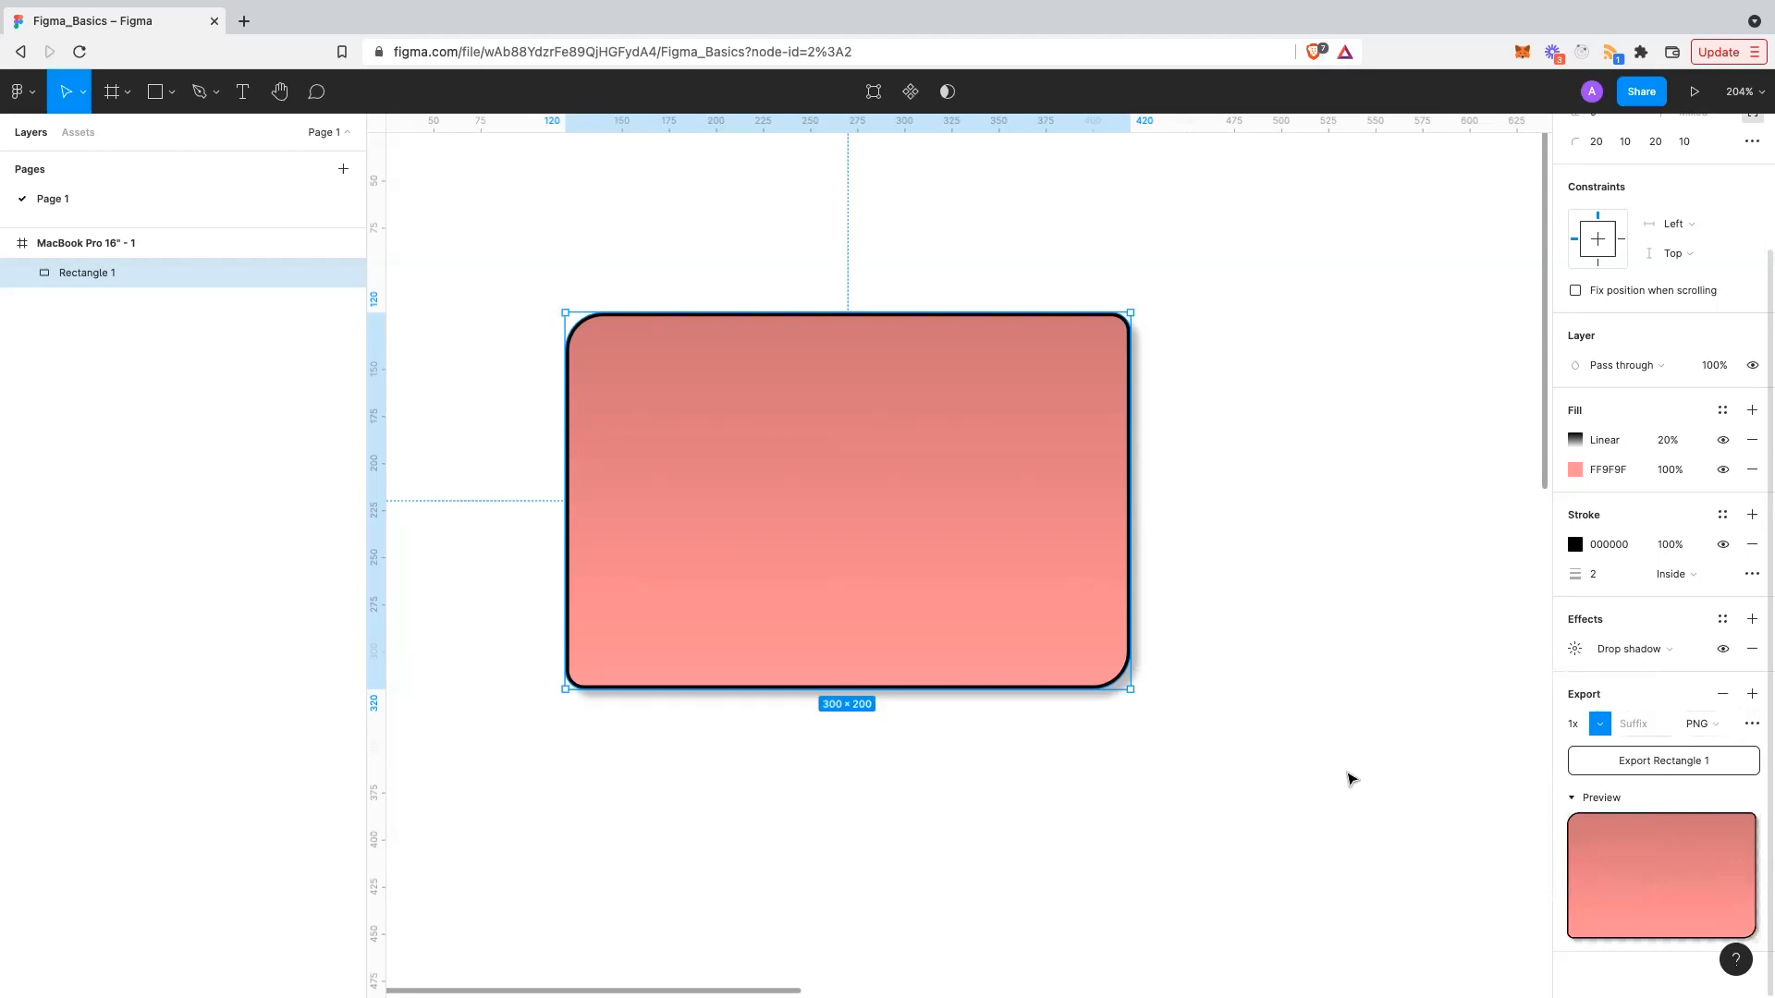
left_click(1339, 778)
scroll(1339, 779, "down", 5)
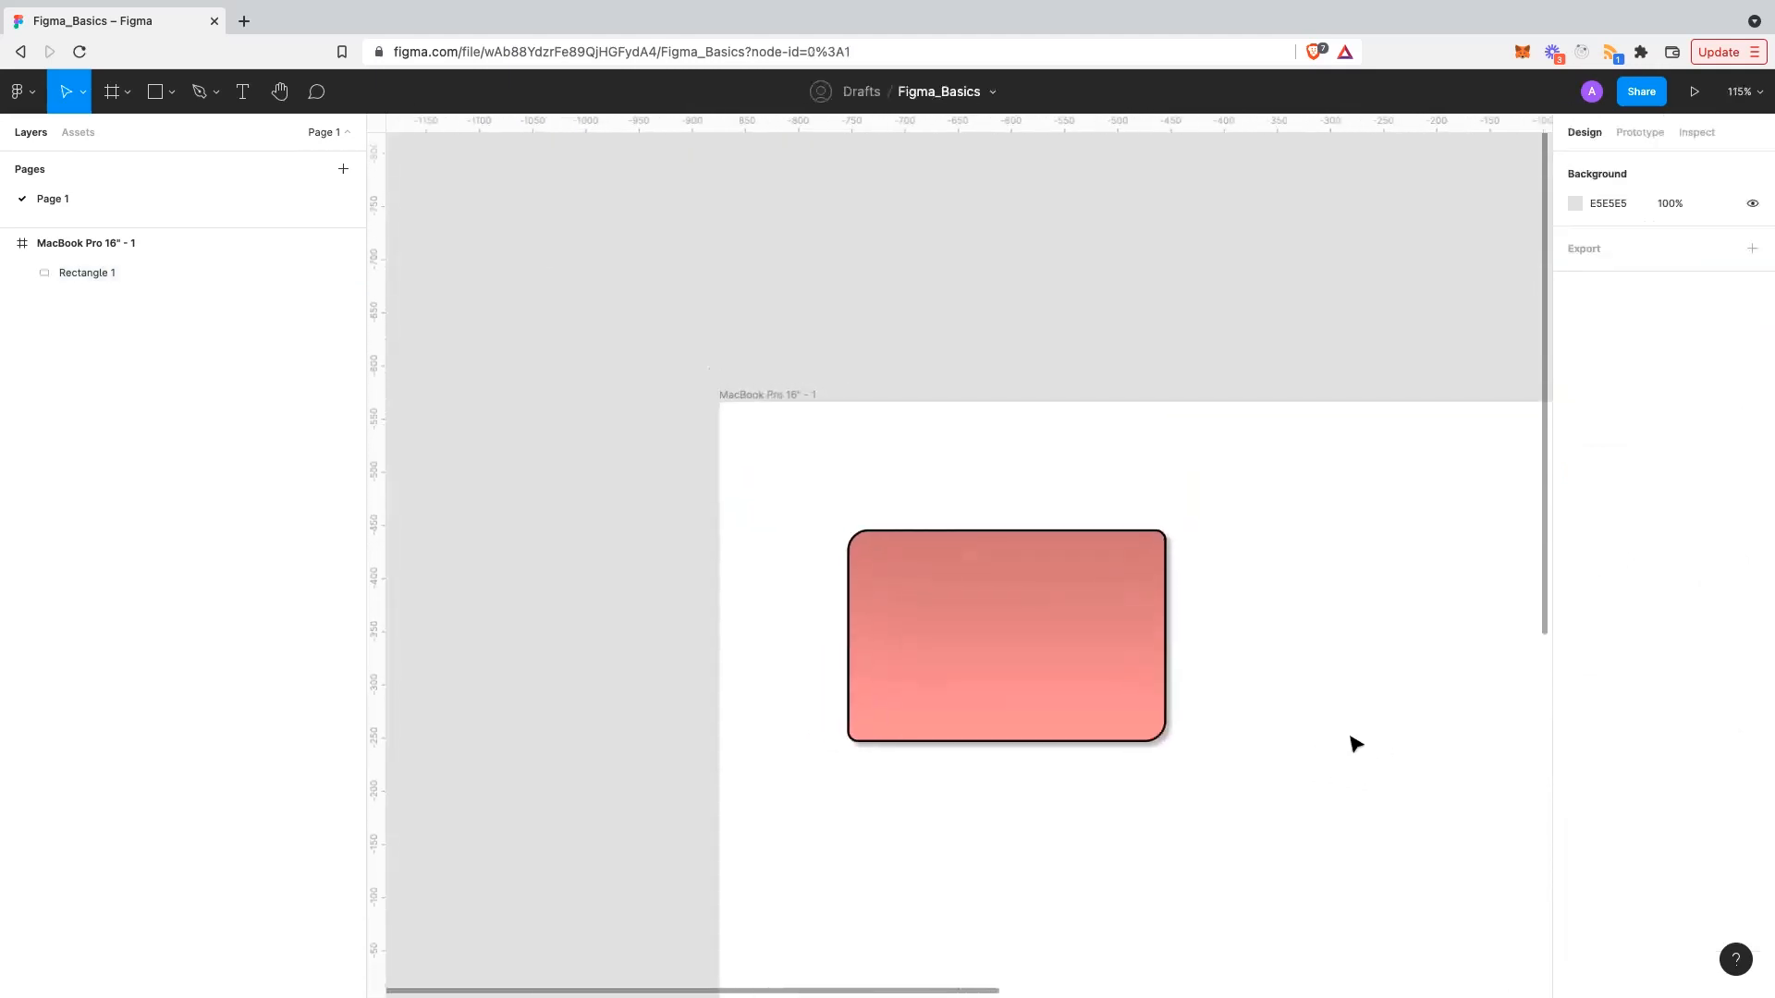
left_click(1121, 700)
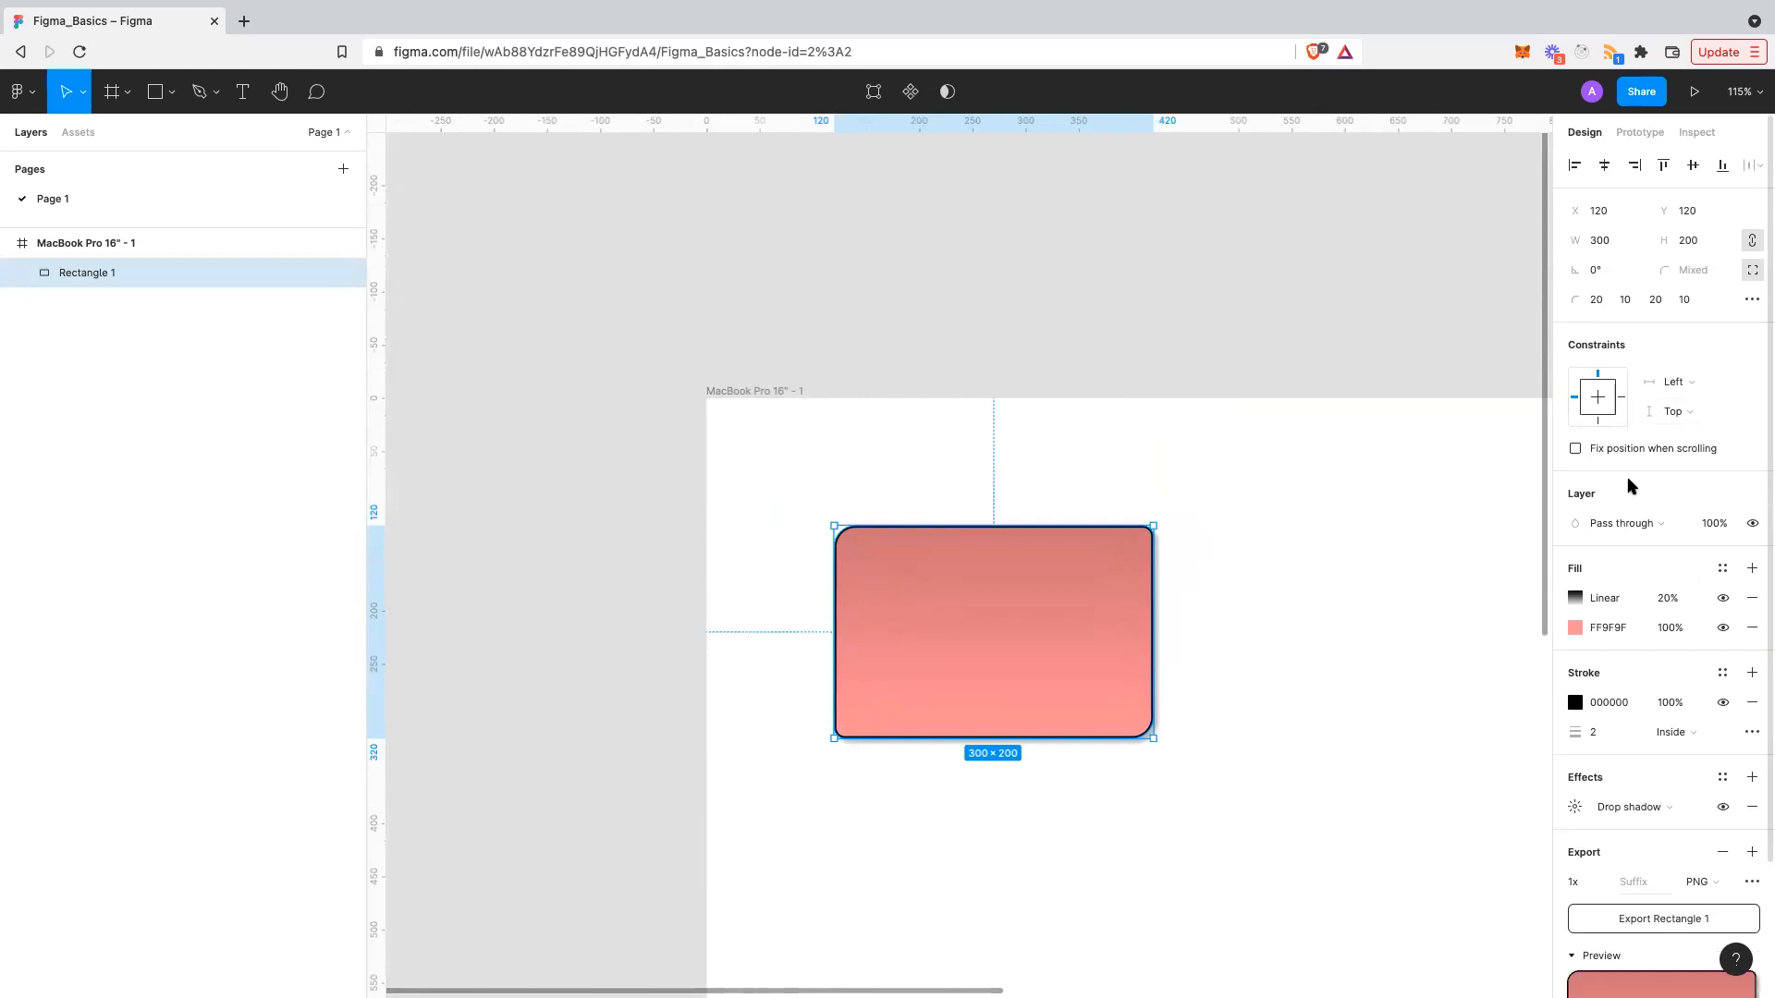
scroll(1630, 485, "down", 3)
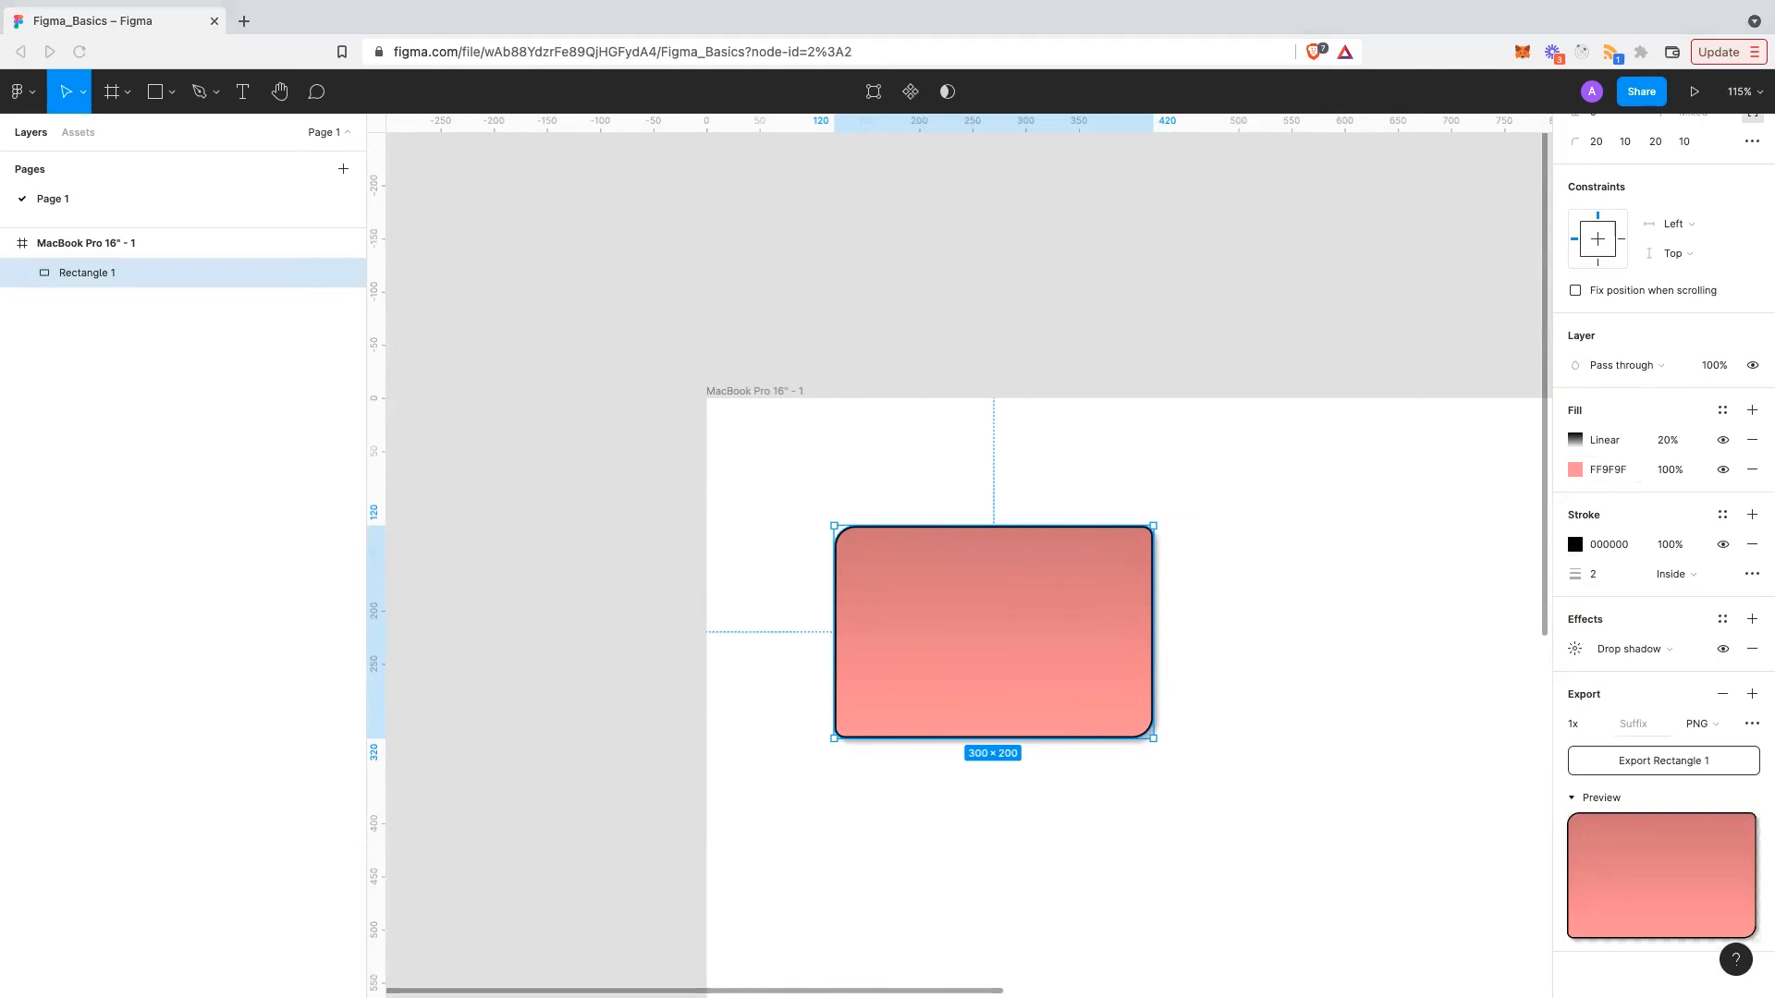
left_click(751, 693)
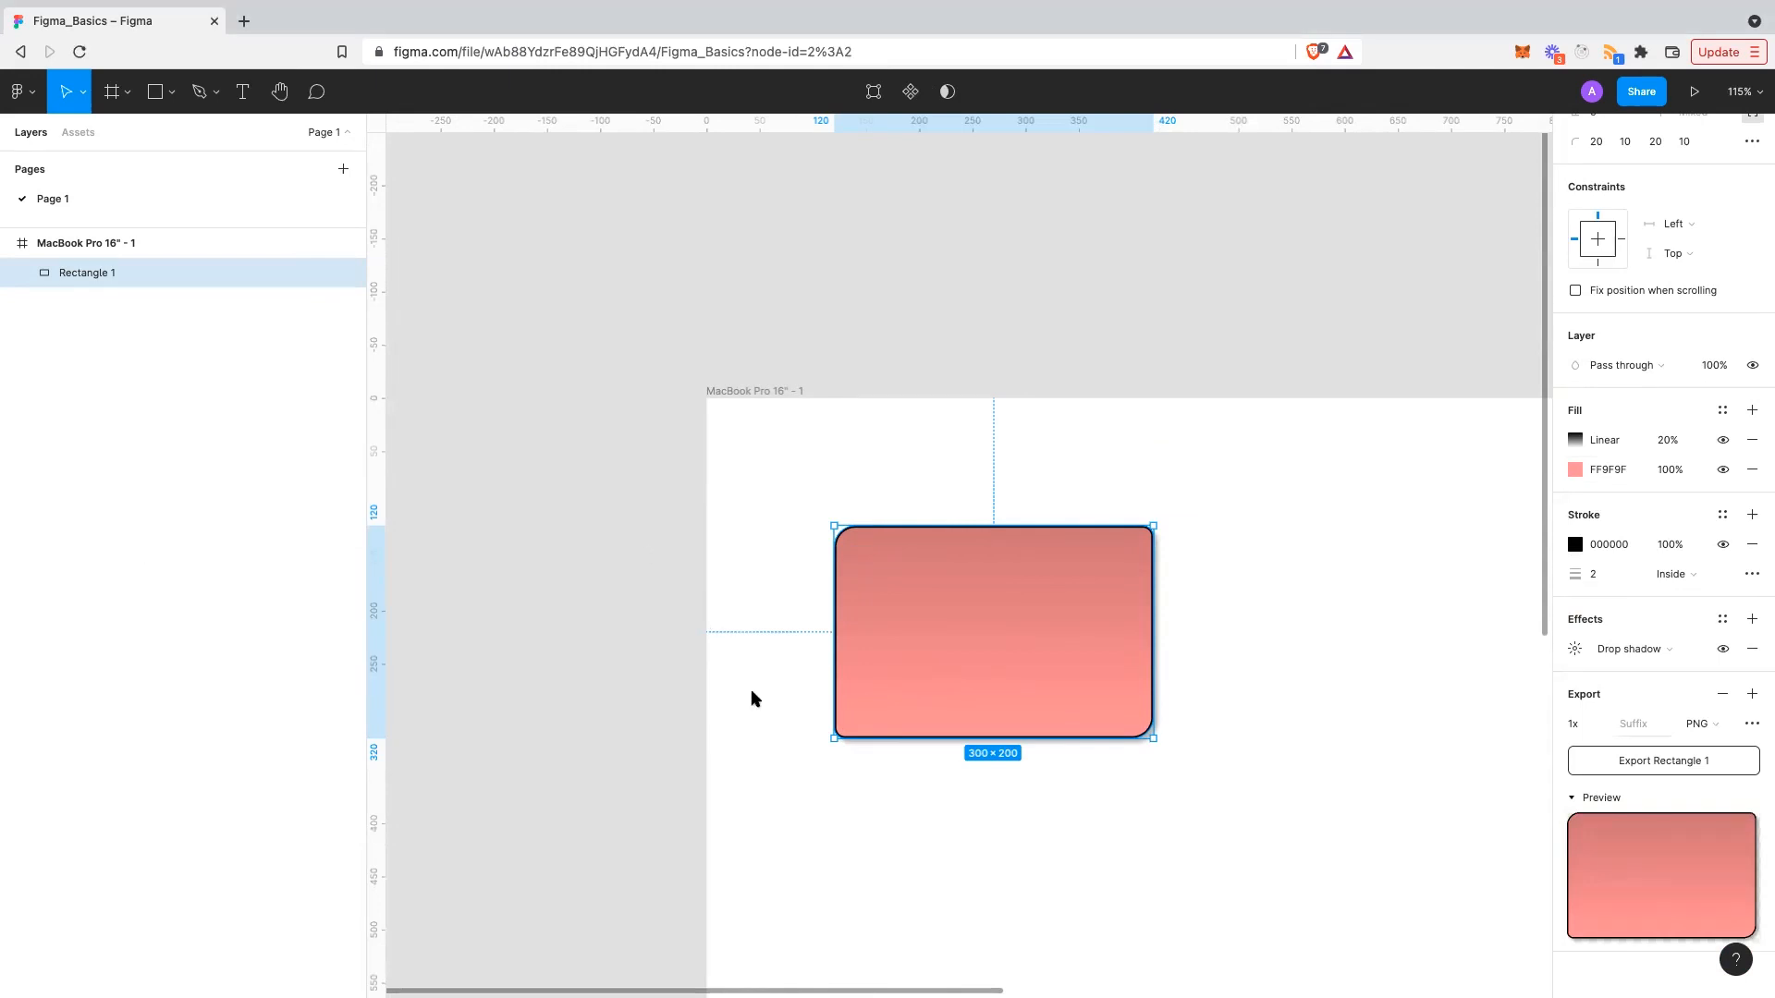
scroll(799, 726, "right", 1)
scroll(798, 727, "down", 1)
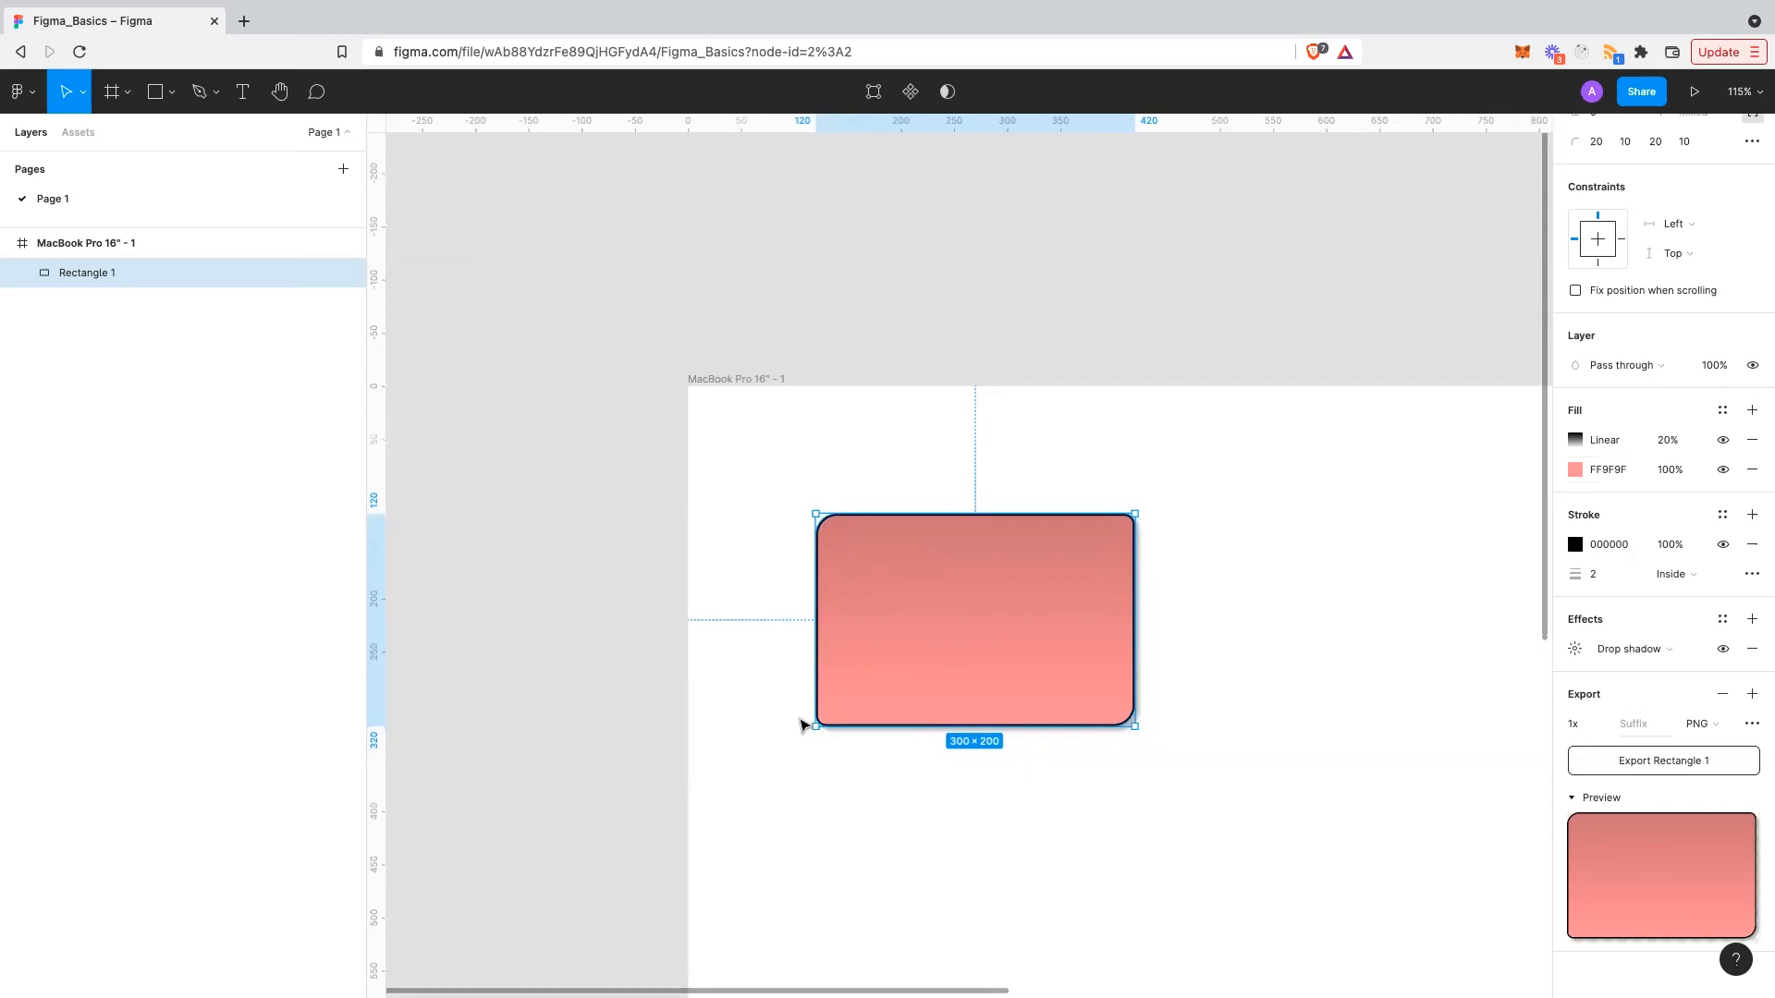
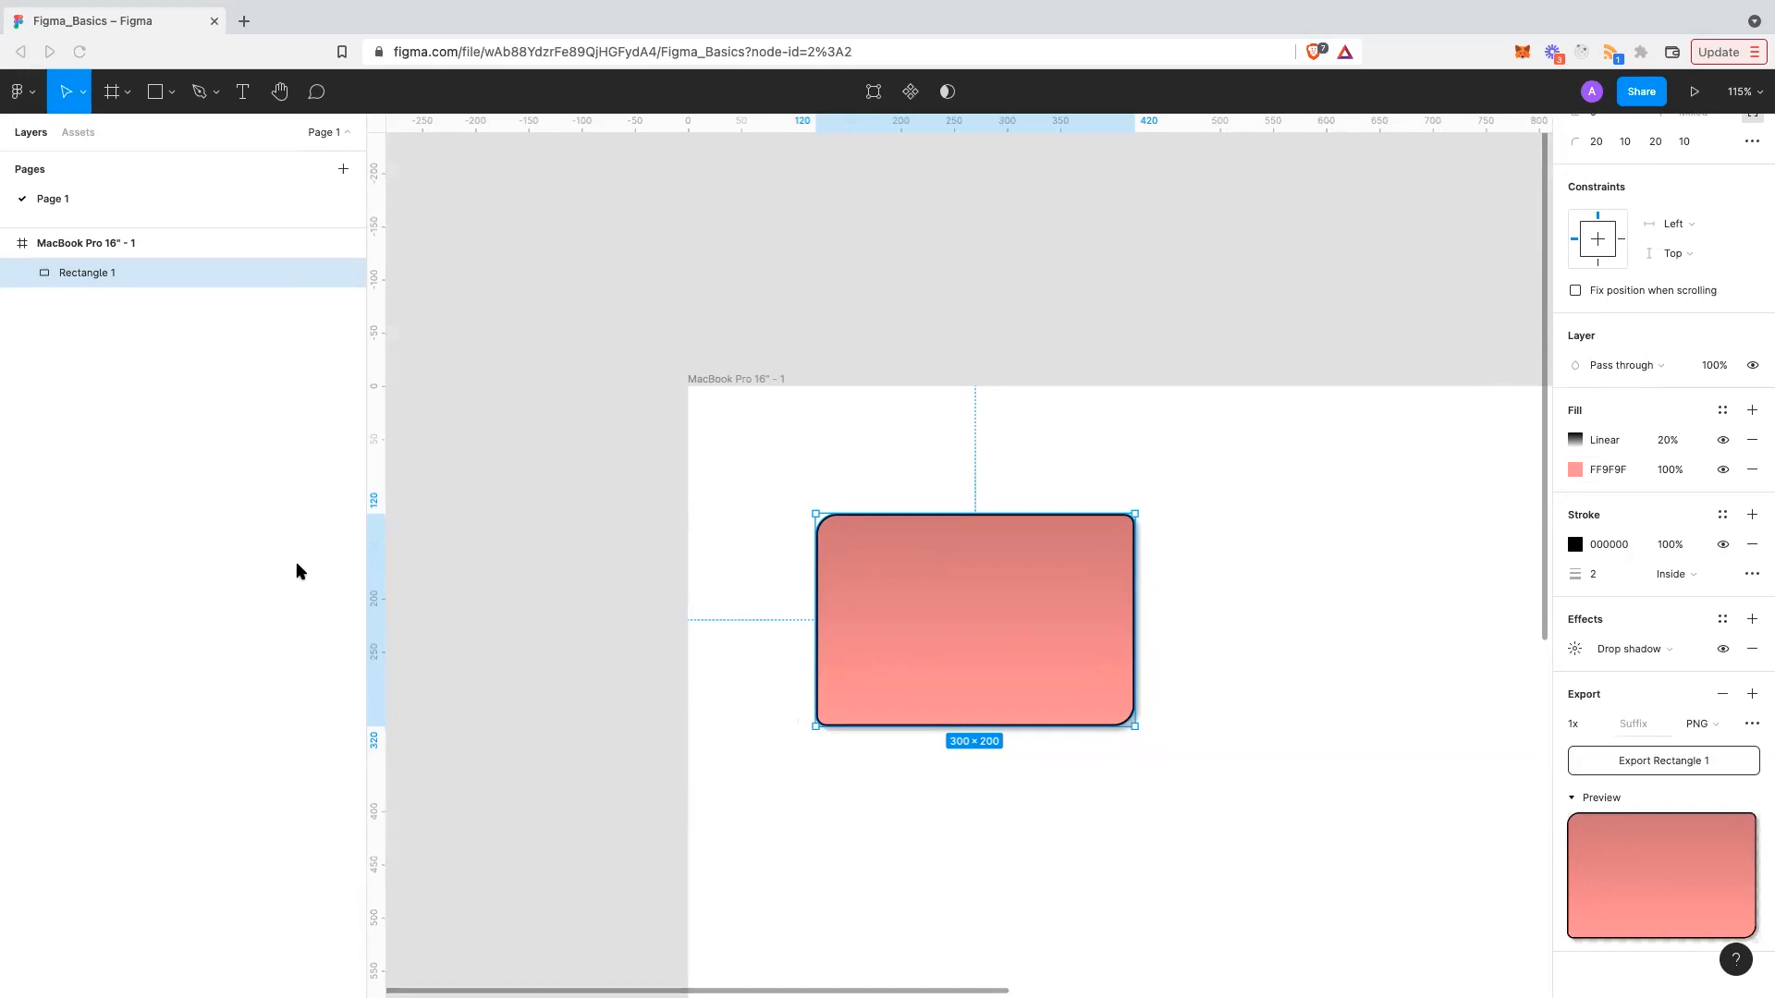
- Rename the pink Rectangle 1 layer inside the MacBook Pro frame to 'Card'
left_click(48, 248)
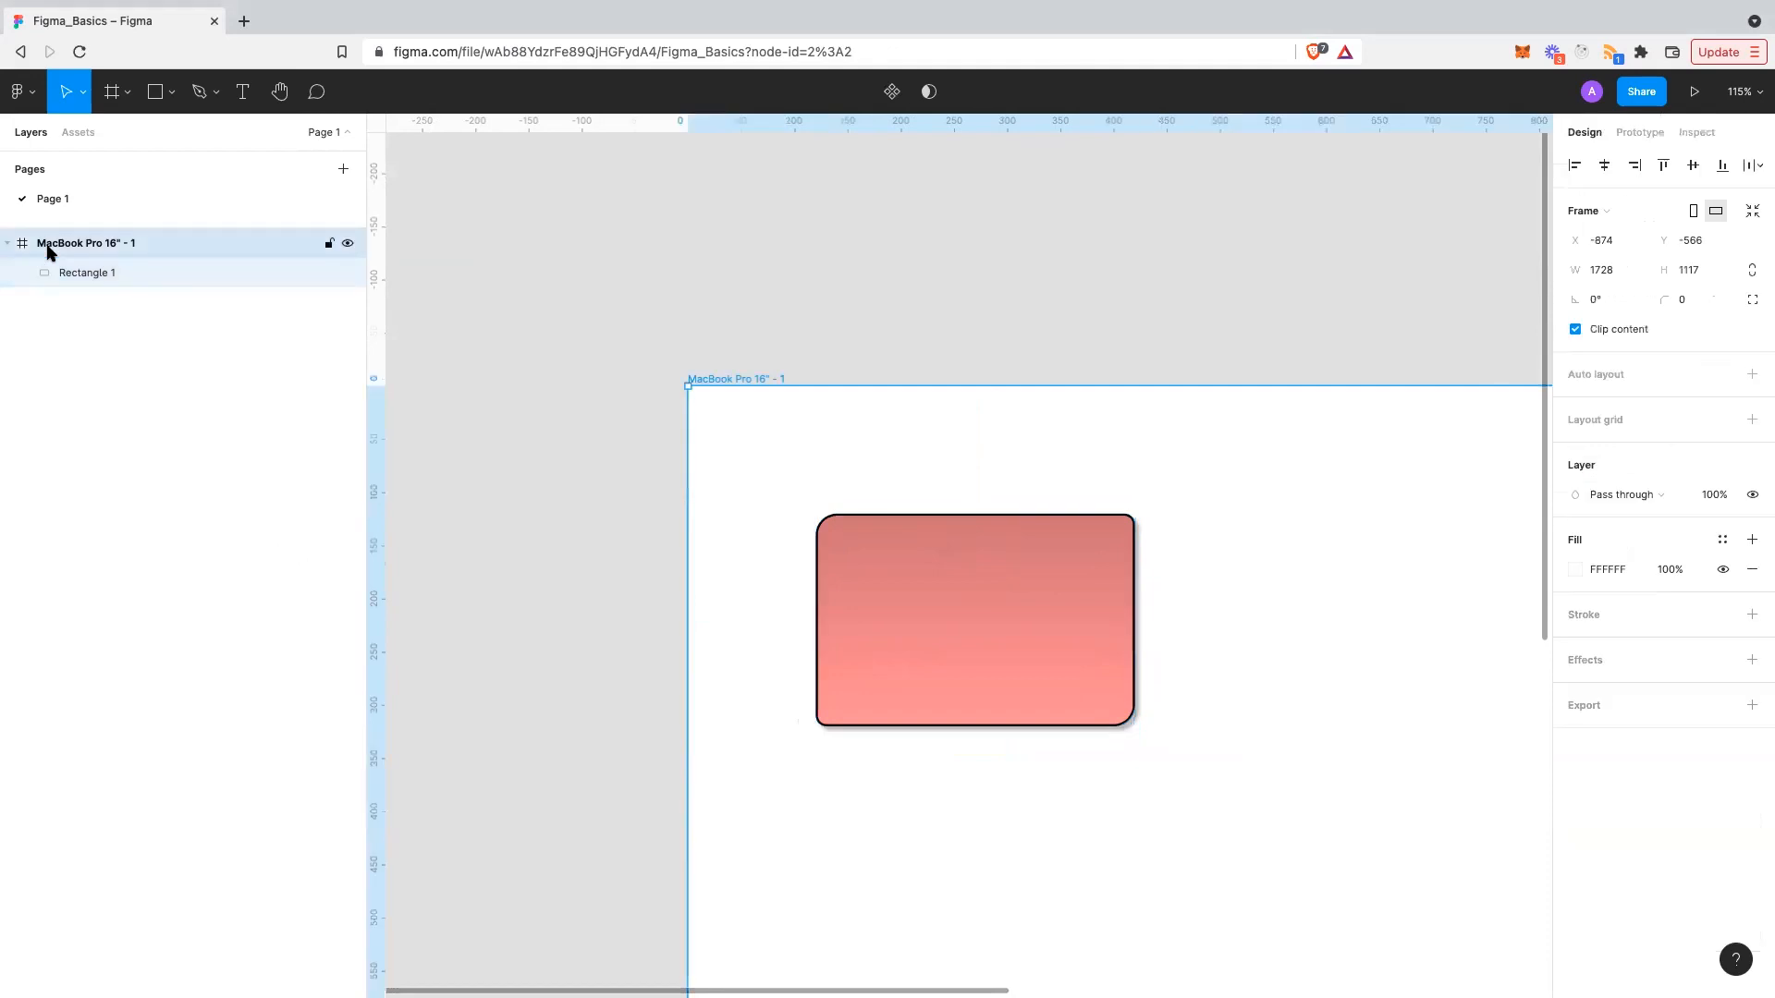
left_click(93, 273)
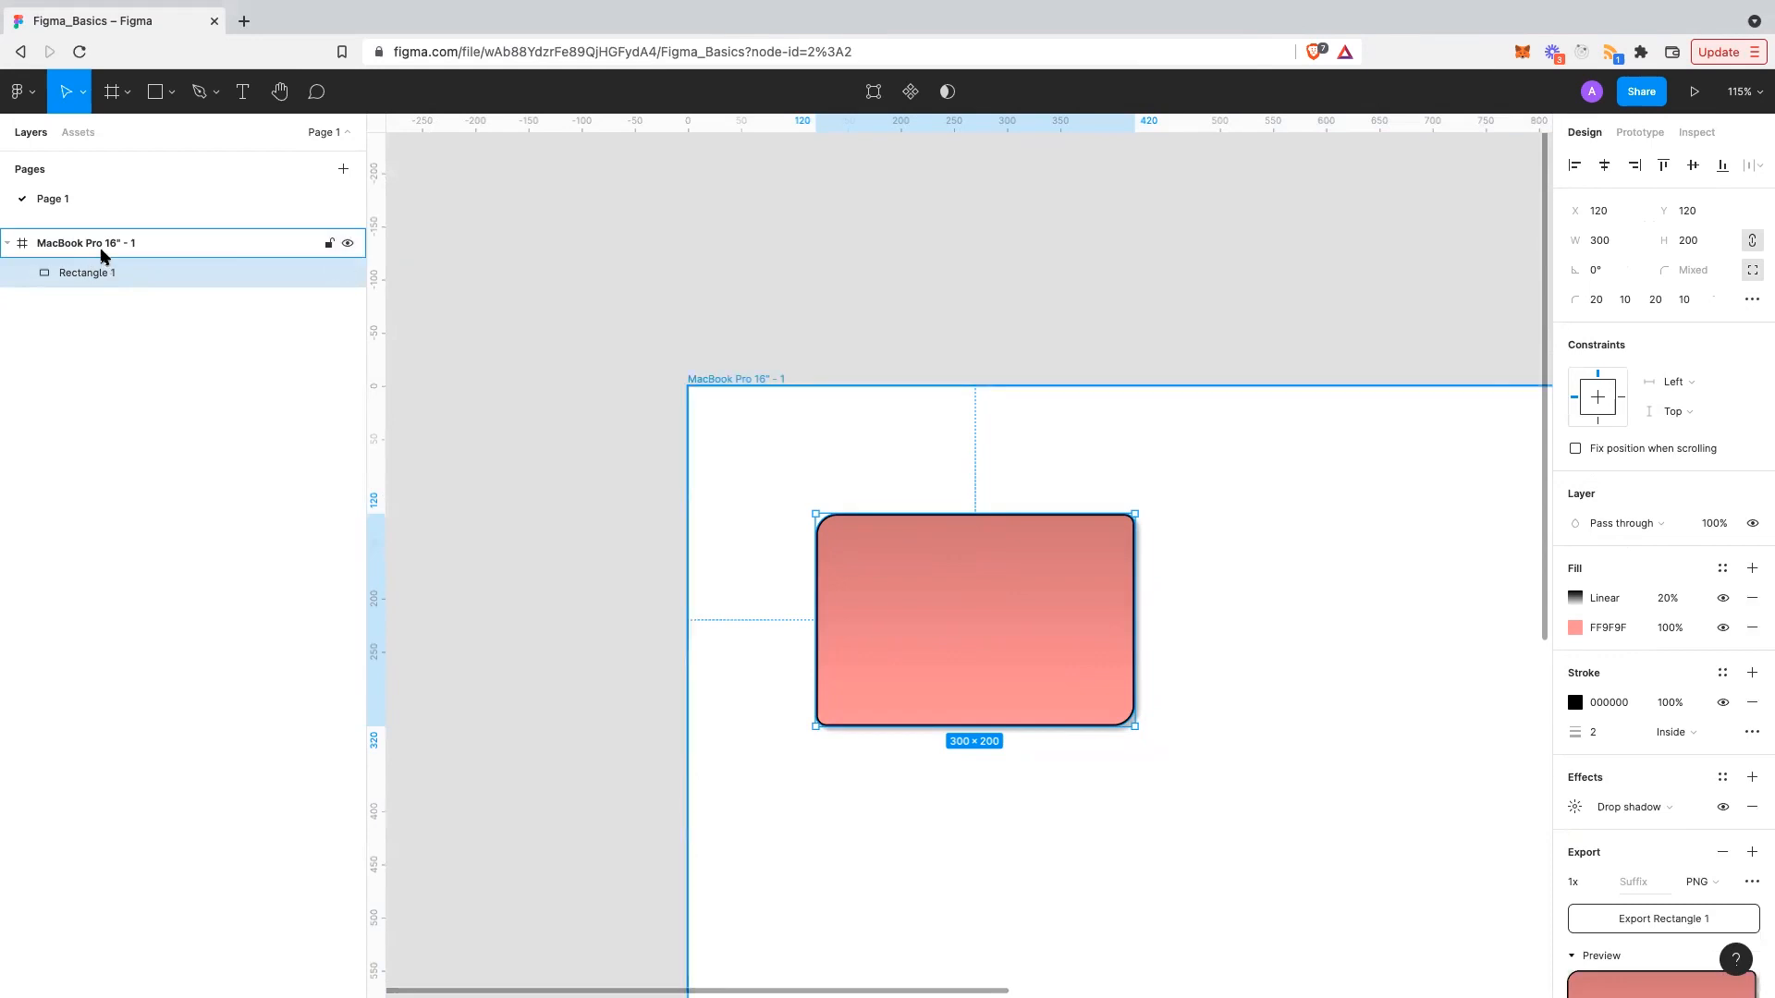
left_click(102, 256)
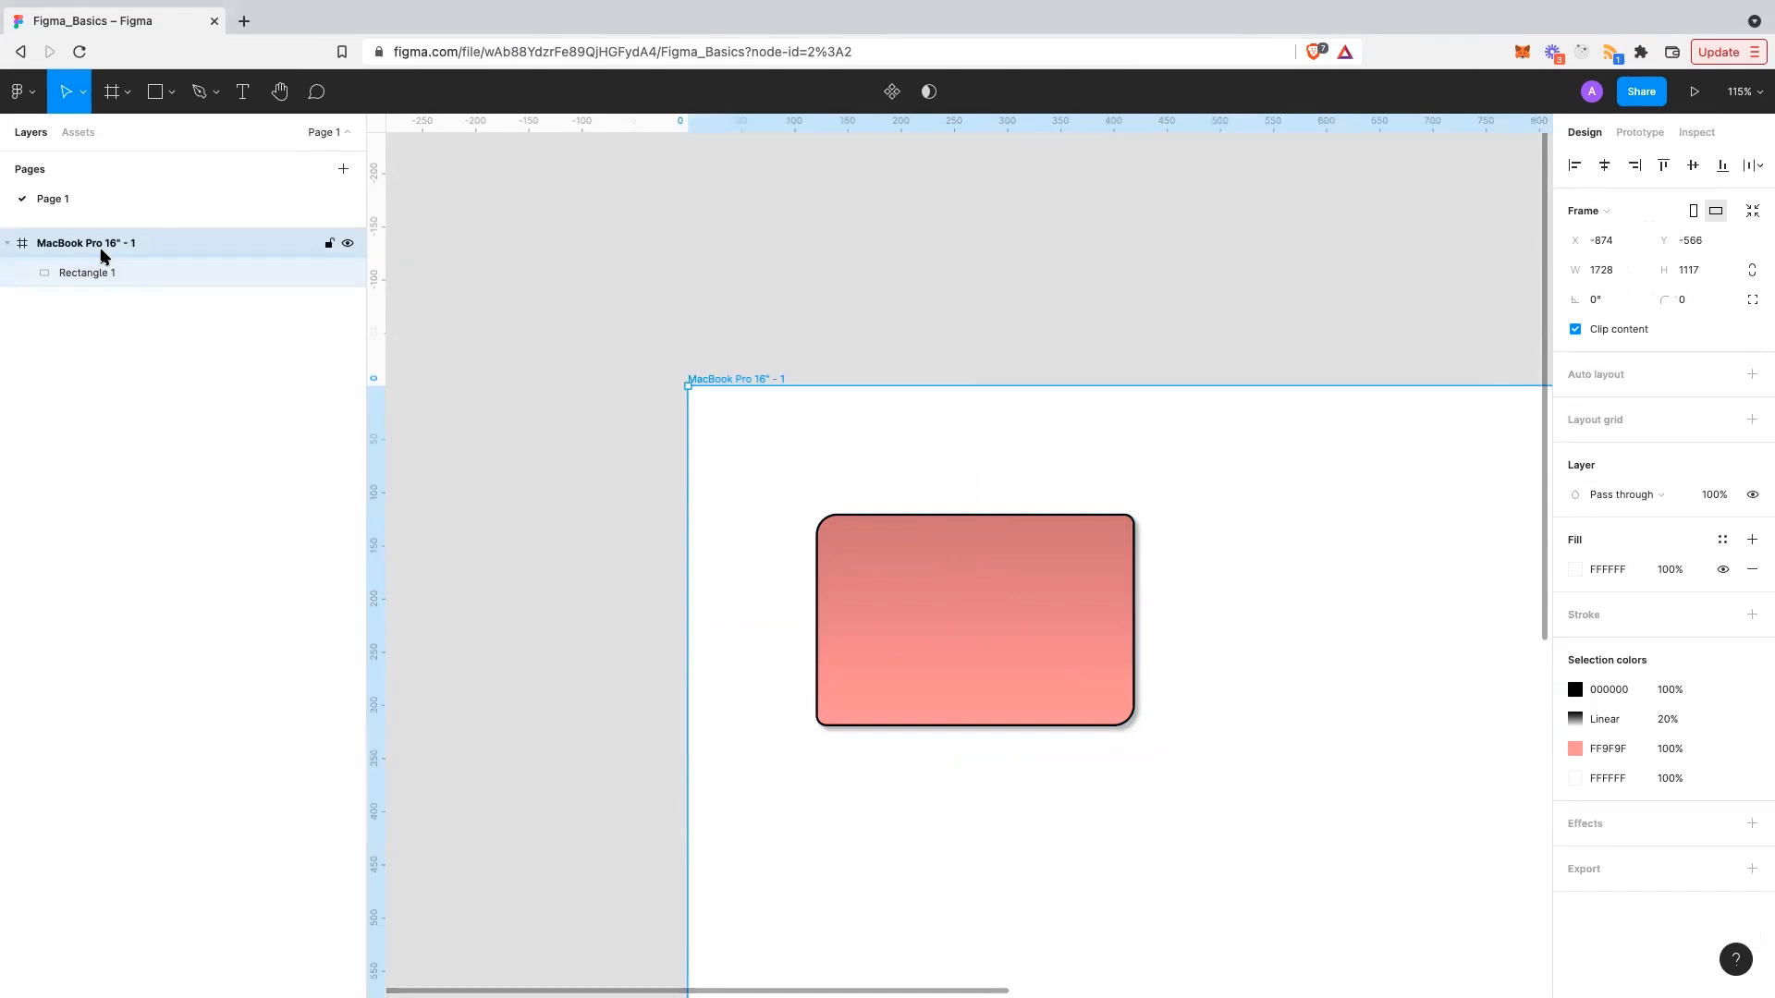
left_click(105, 272)
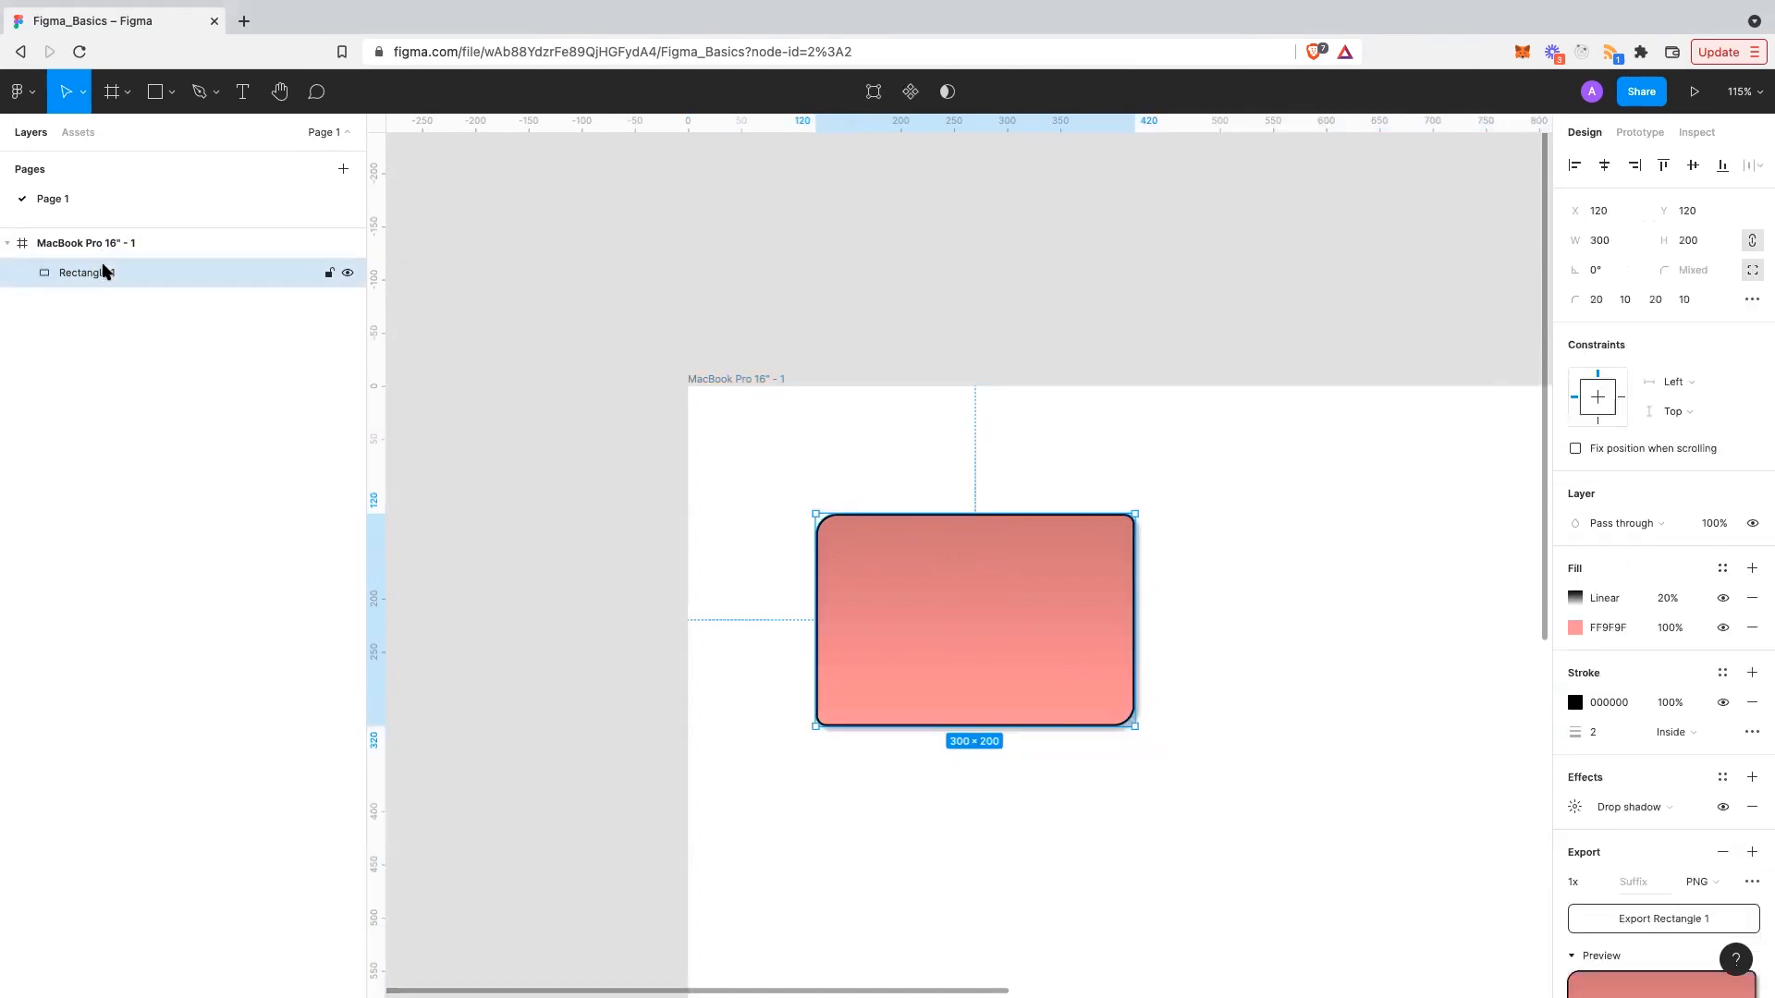
double_click(104, 270)
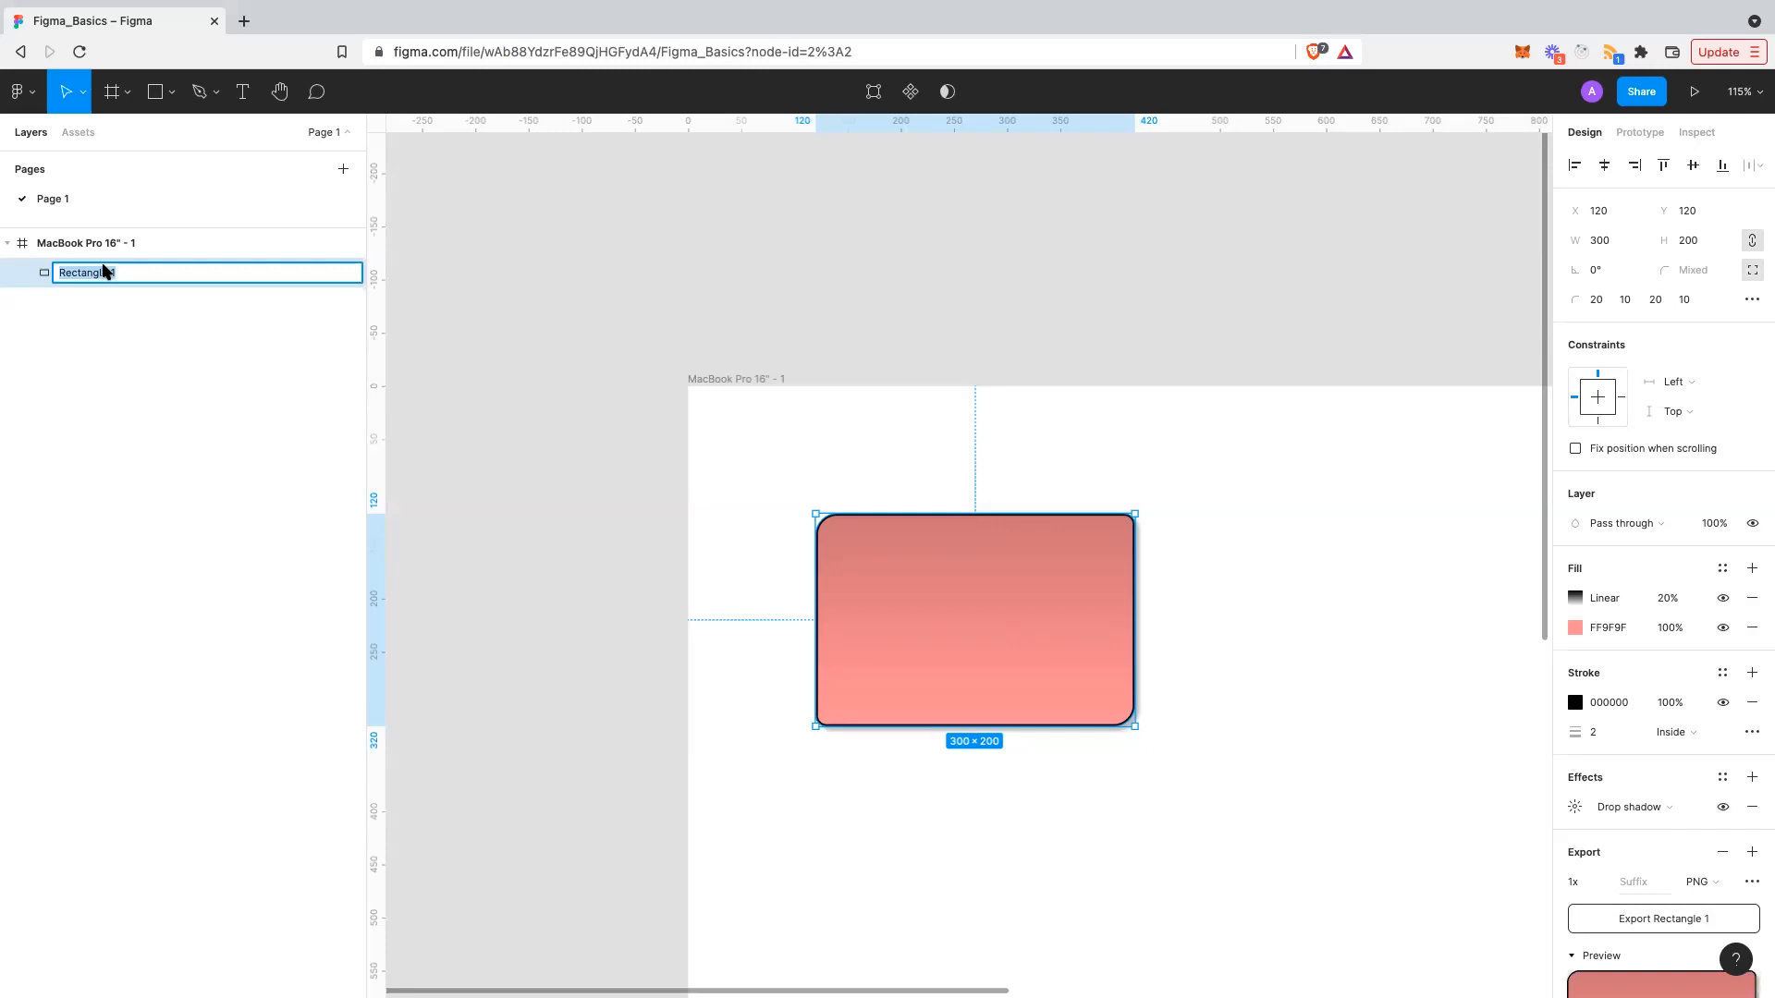
type("Card")
key("Return")
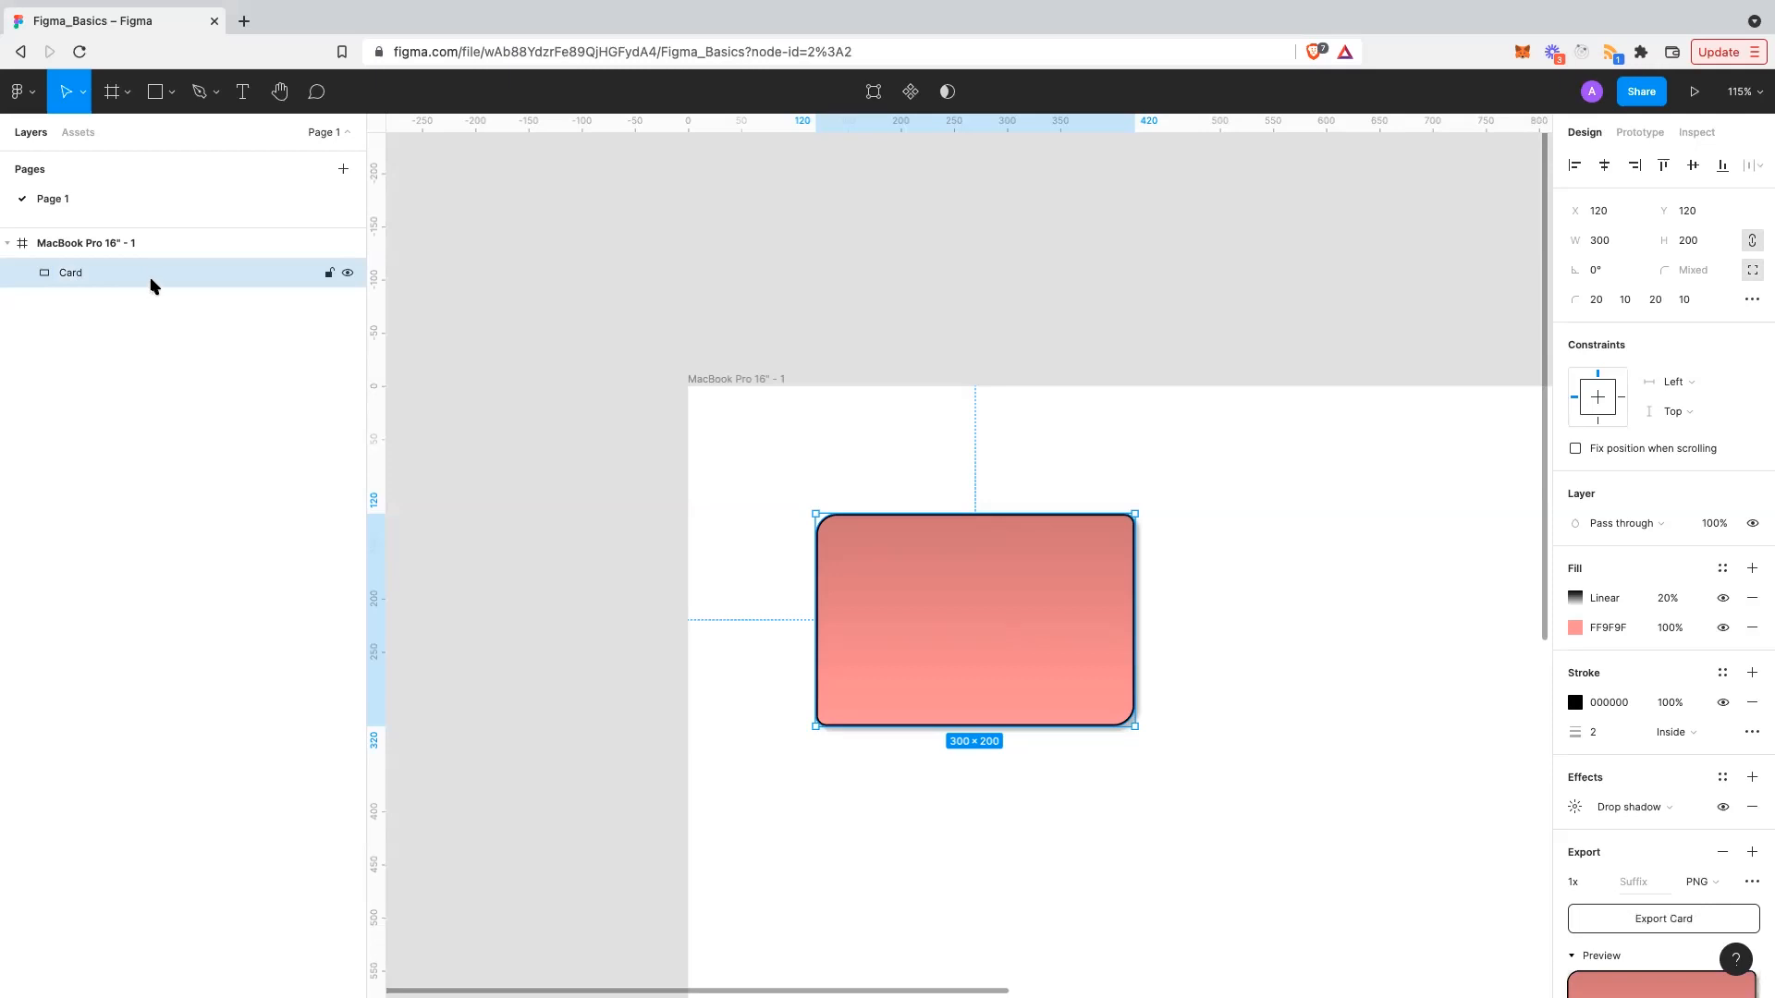
left_click(93, 243)
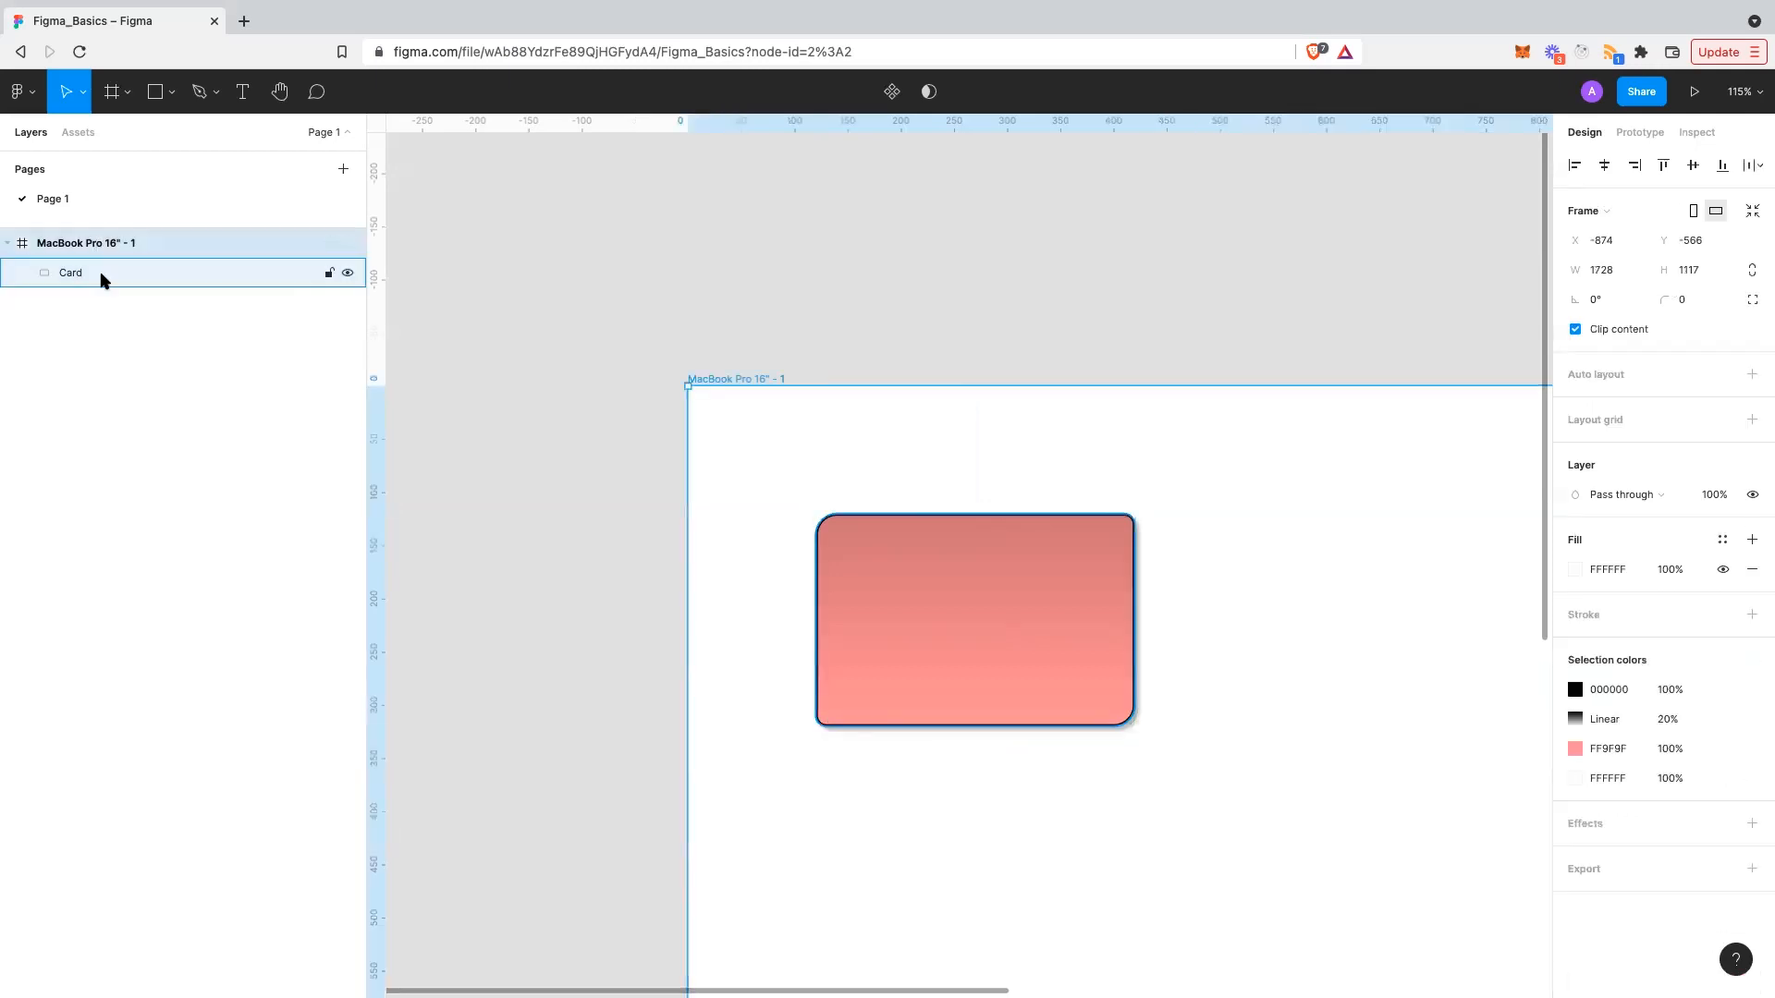
- Lock the Card layer, check it can't be selected on the canvas, then unlock it
left_click(104, 278)
scroll(1038, 619, "down", 3)
scroll(1038, 618, "right", 3)
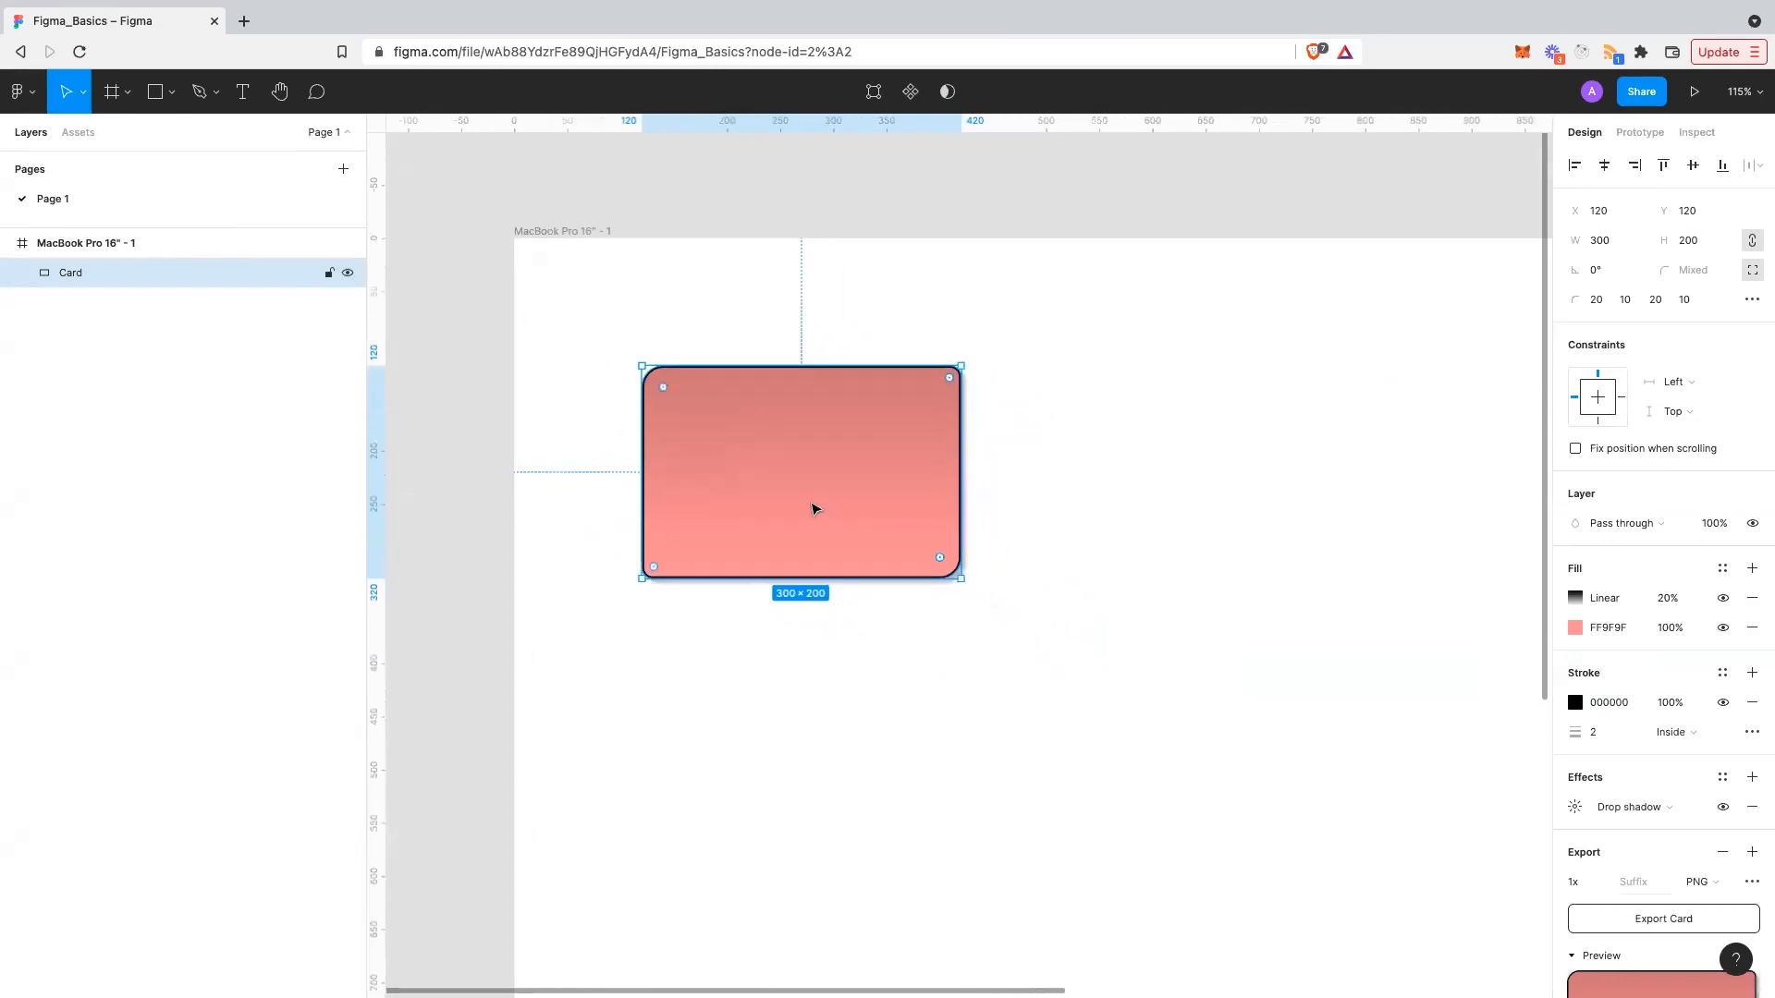
left_click(330, 273)
left_click(1042, 555)
left_click_drag(875, 494, 906, 441)
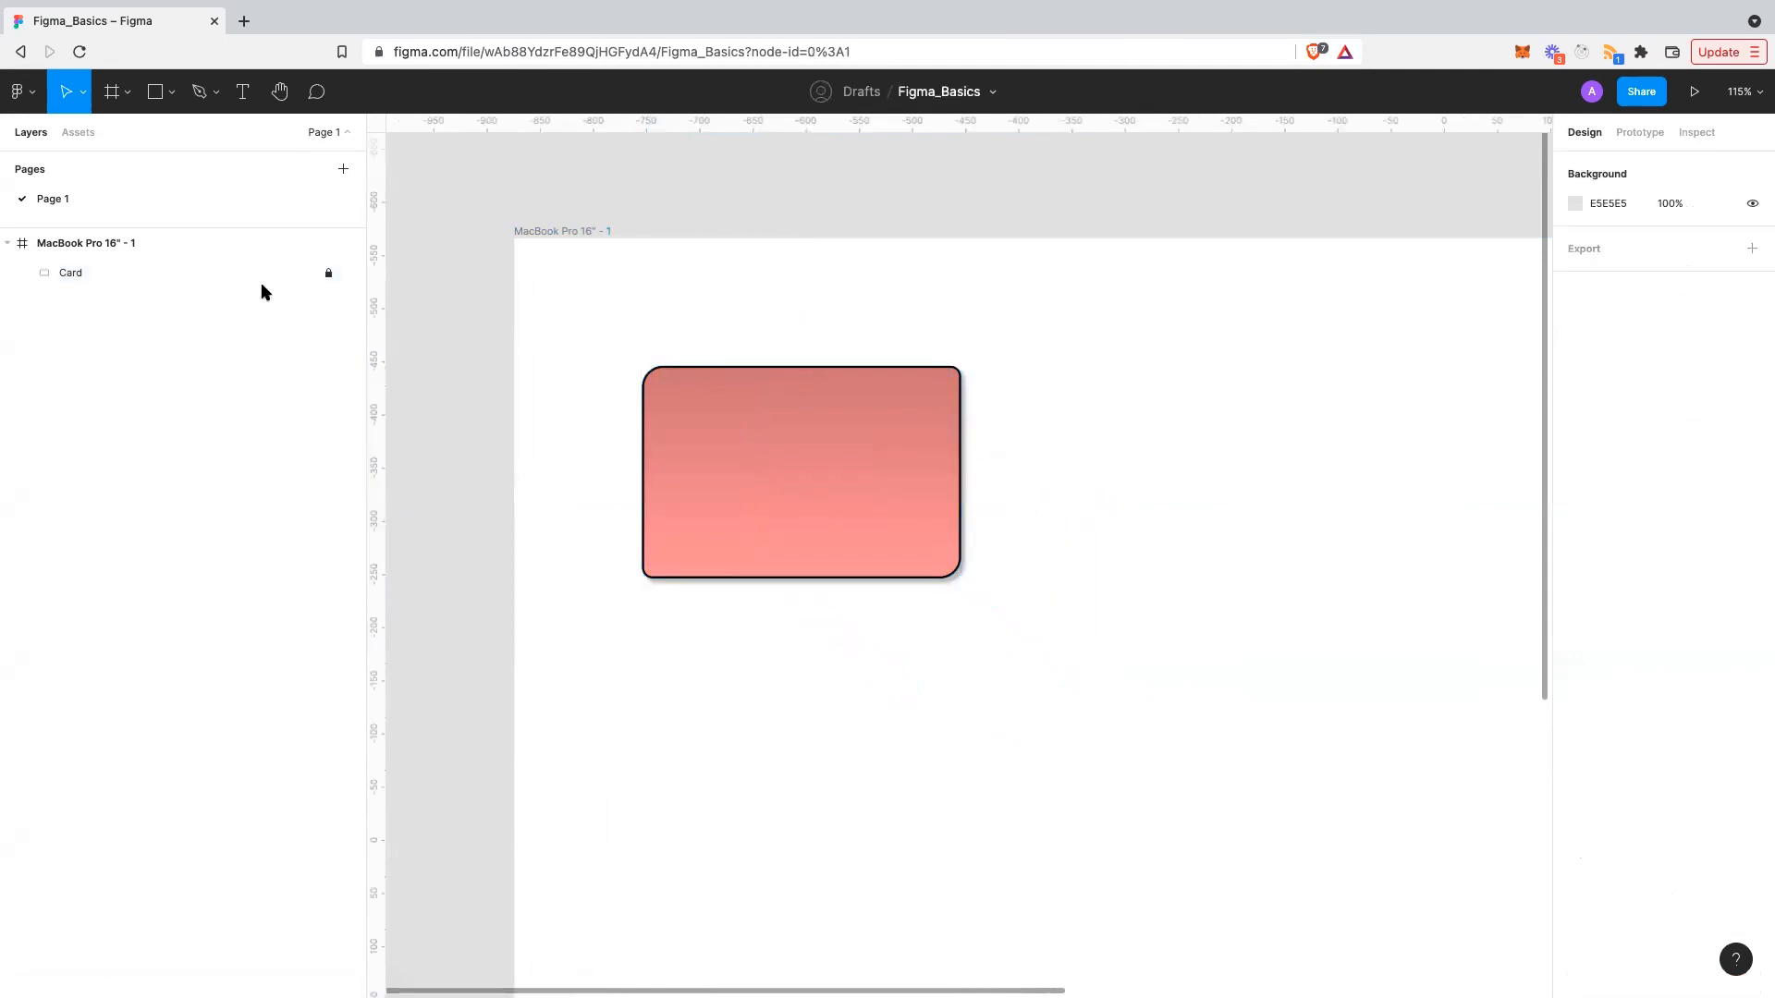
left_click(248, 279)
left_click(330, 276)
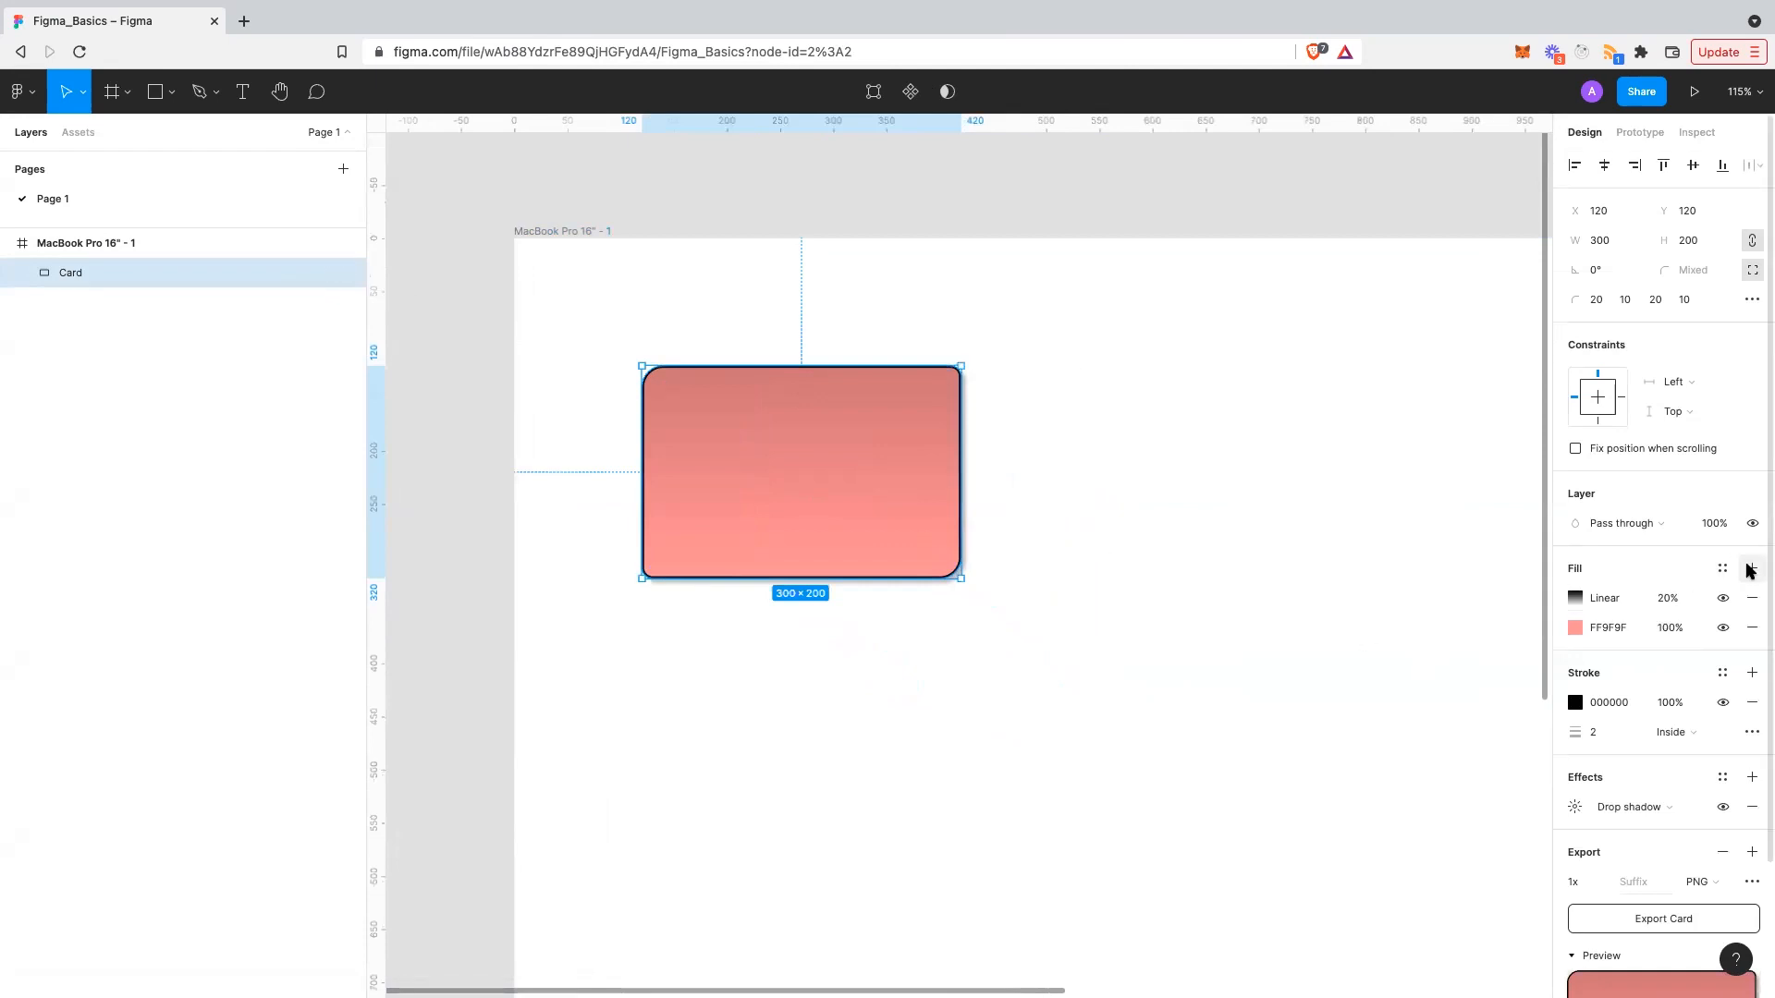
- Remove the Card's gradient fill, black stroke and drop shadow, leaving flat FF9F9F pink
left_click(1752, 598)
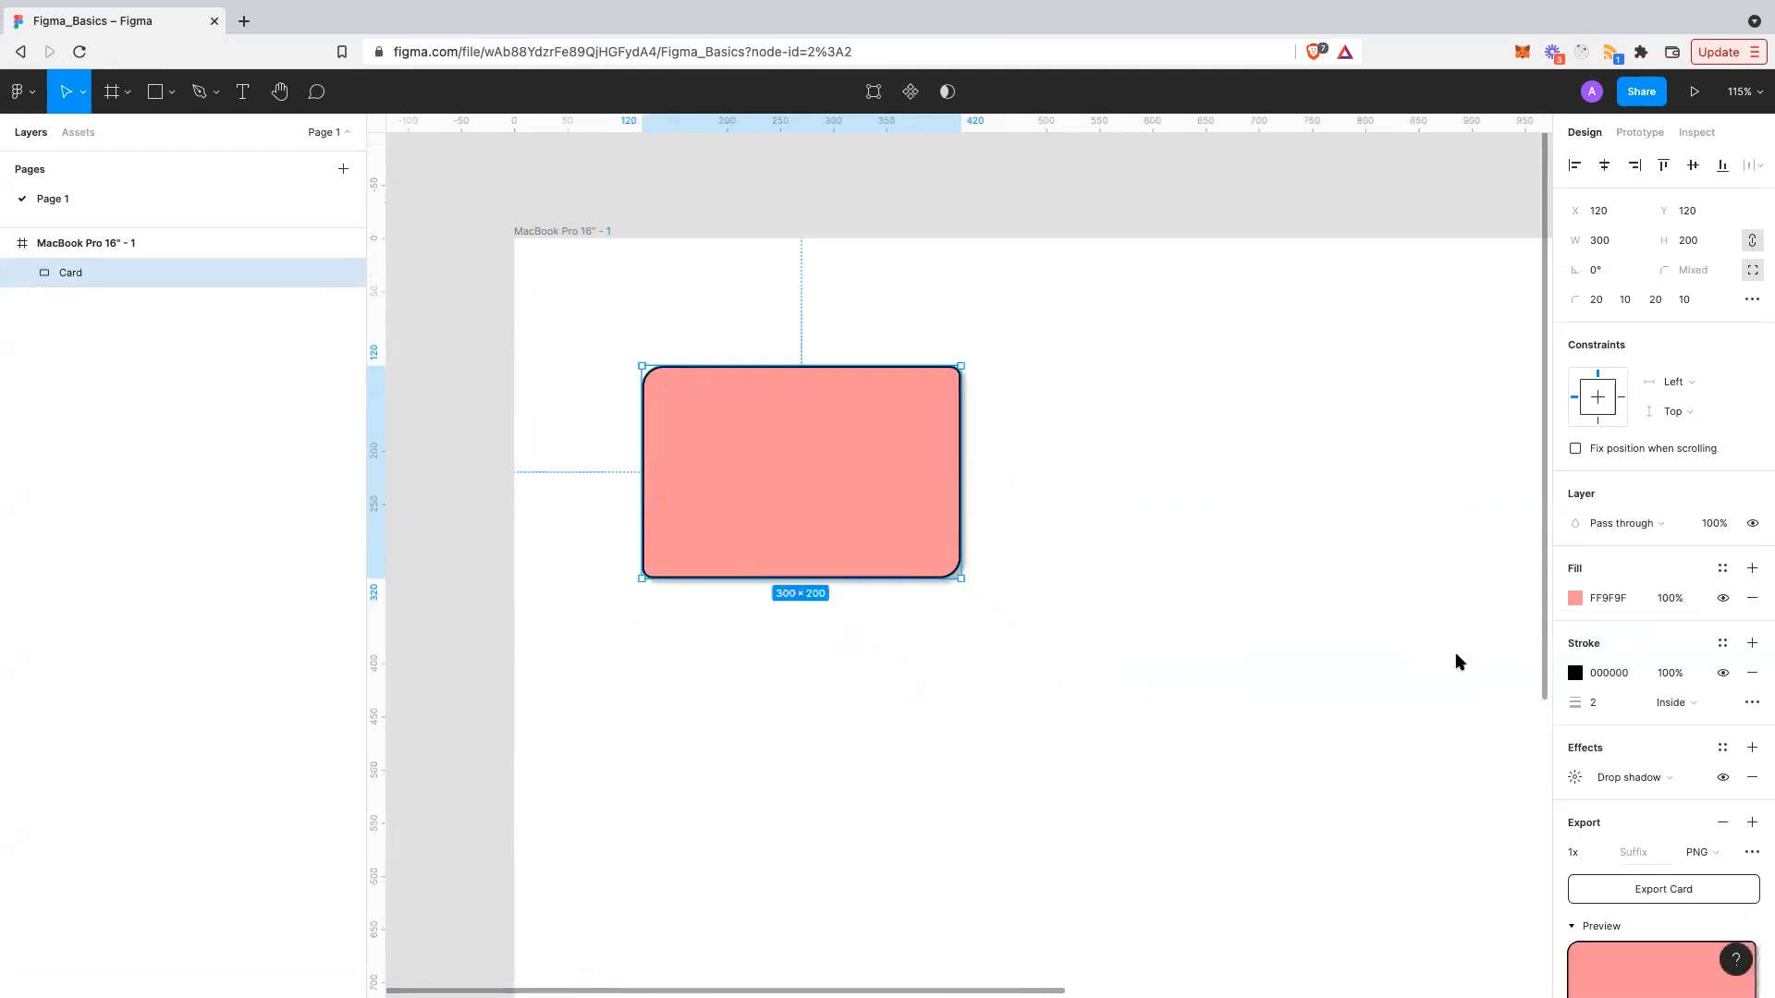
left_click(1751, 672)
left_click(1016, 677)
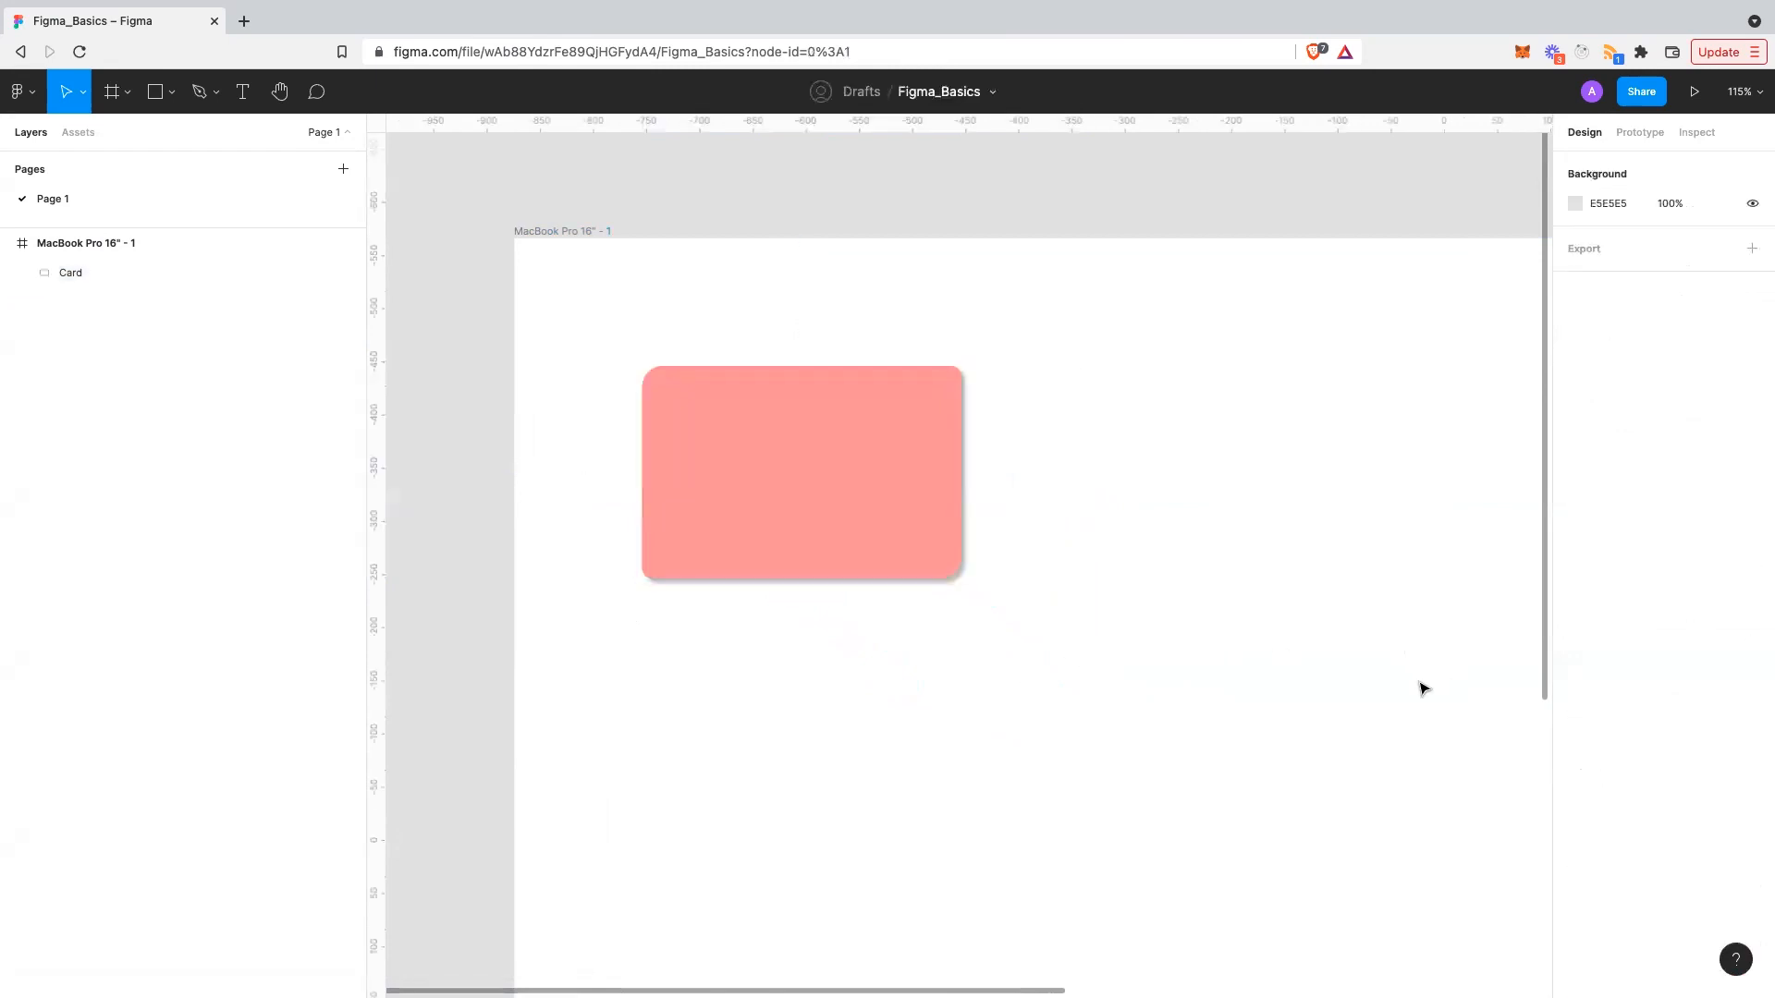
left_click(860, 542)
scroll(1592, 751, "down", 1)
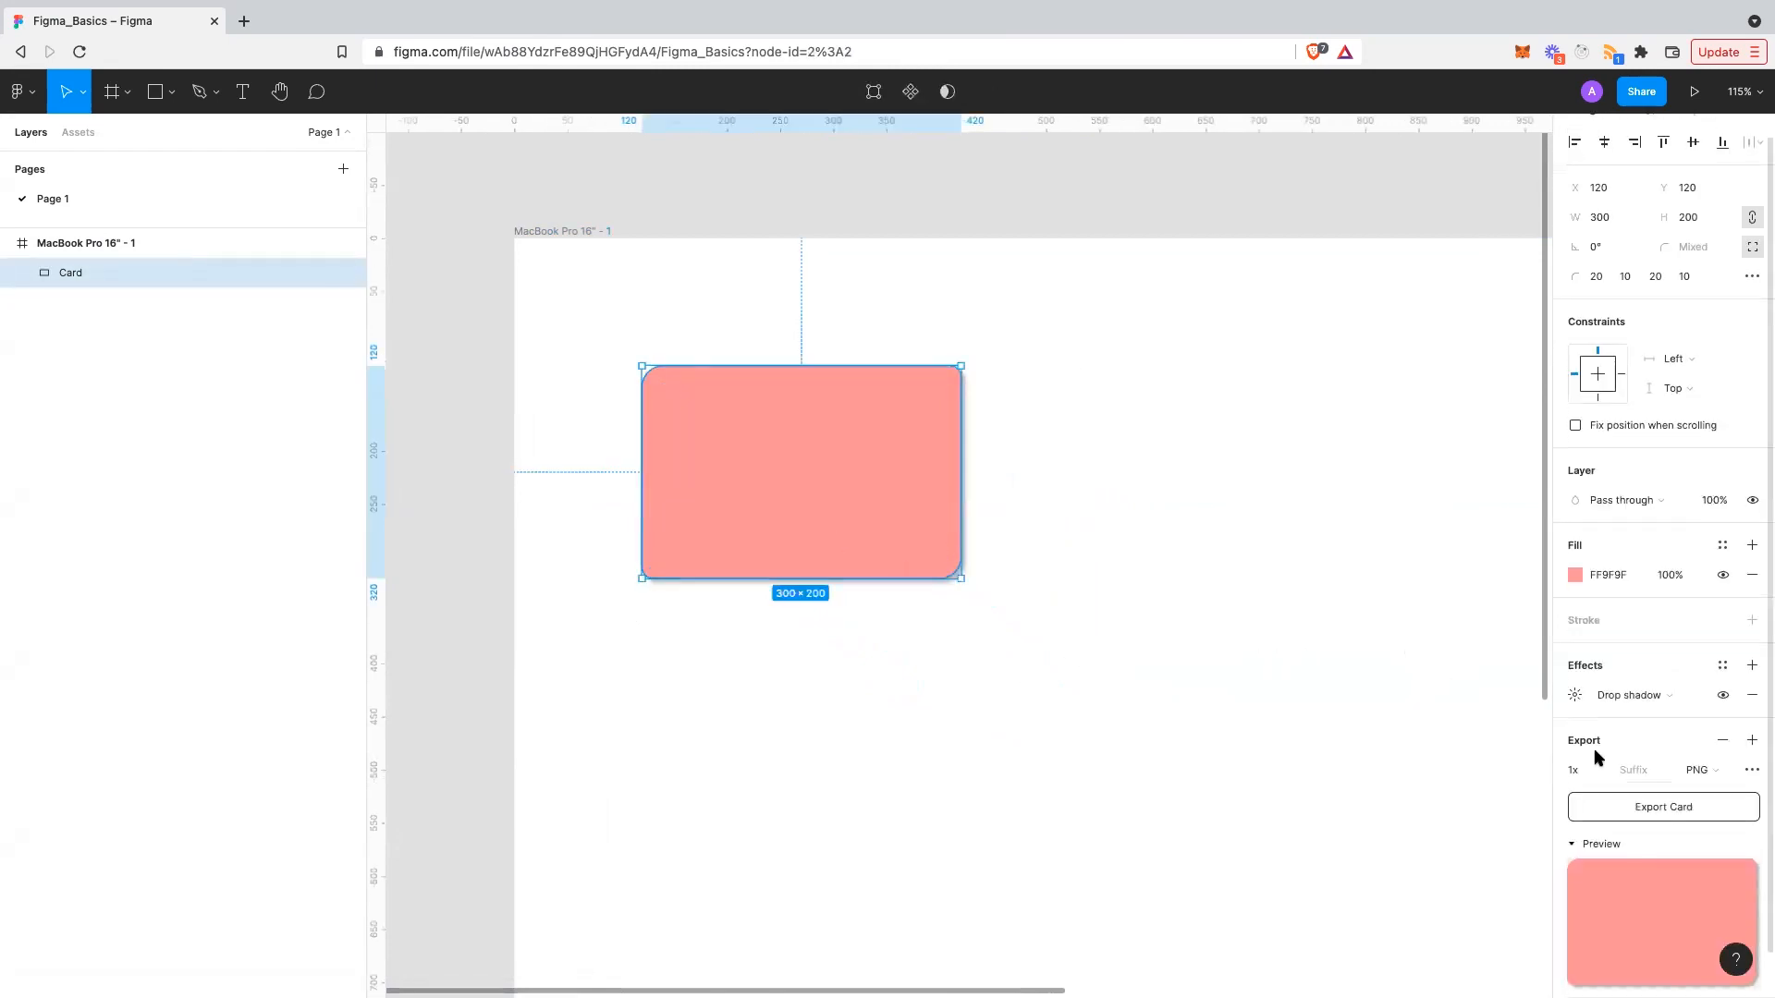
left_click(1750, 695)
left_click(1461, 705)
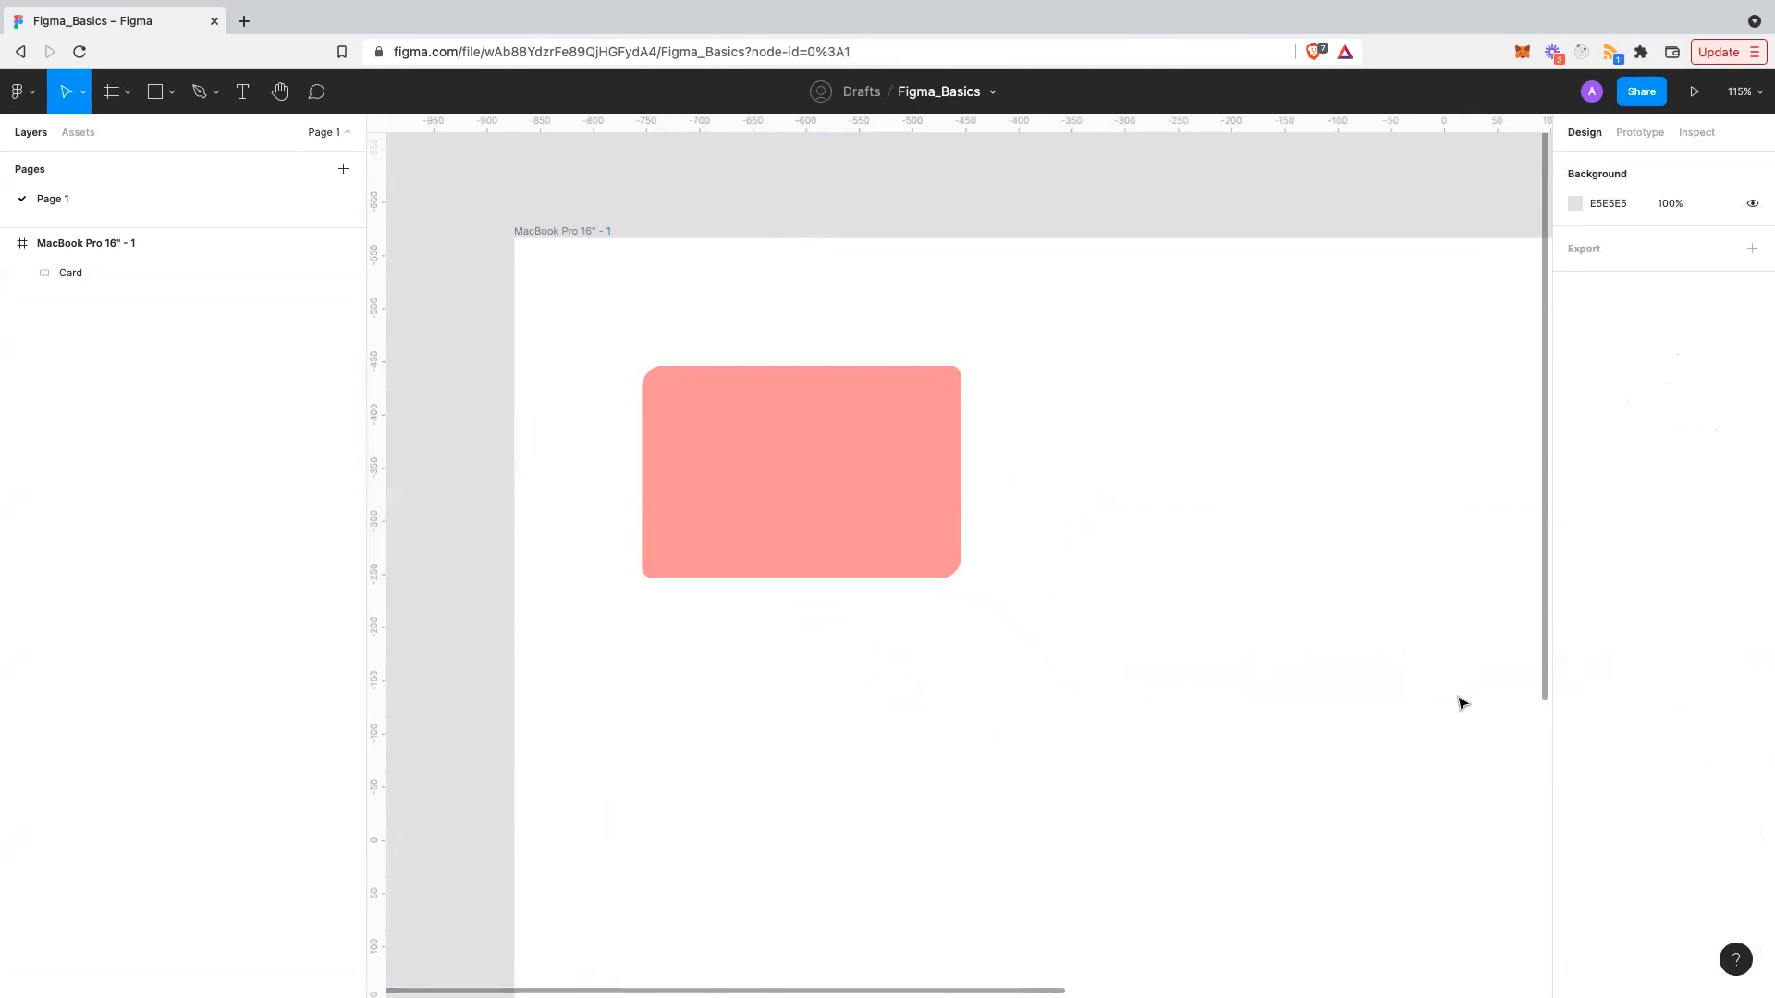
left_click(684, 507)
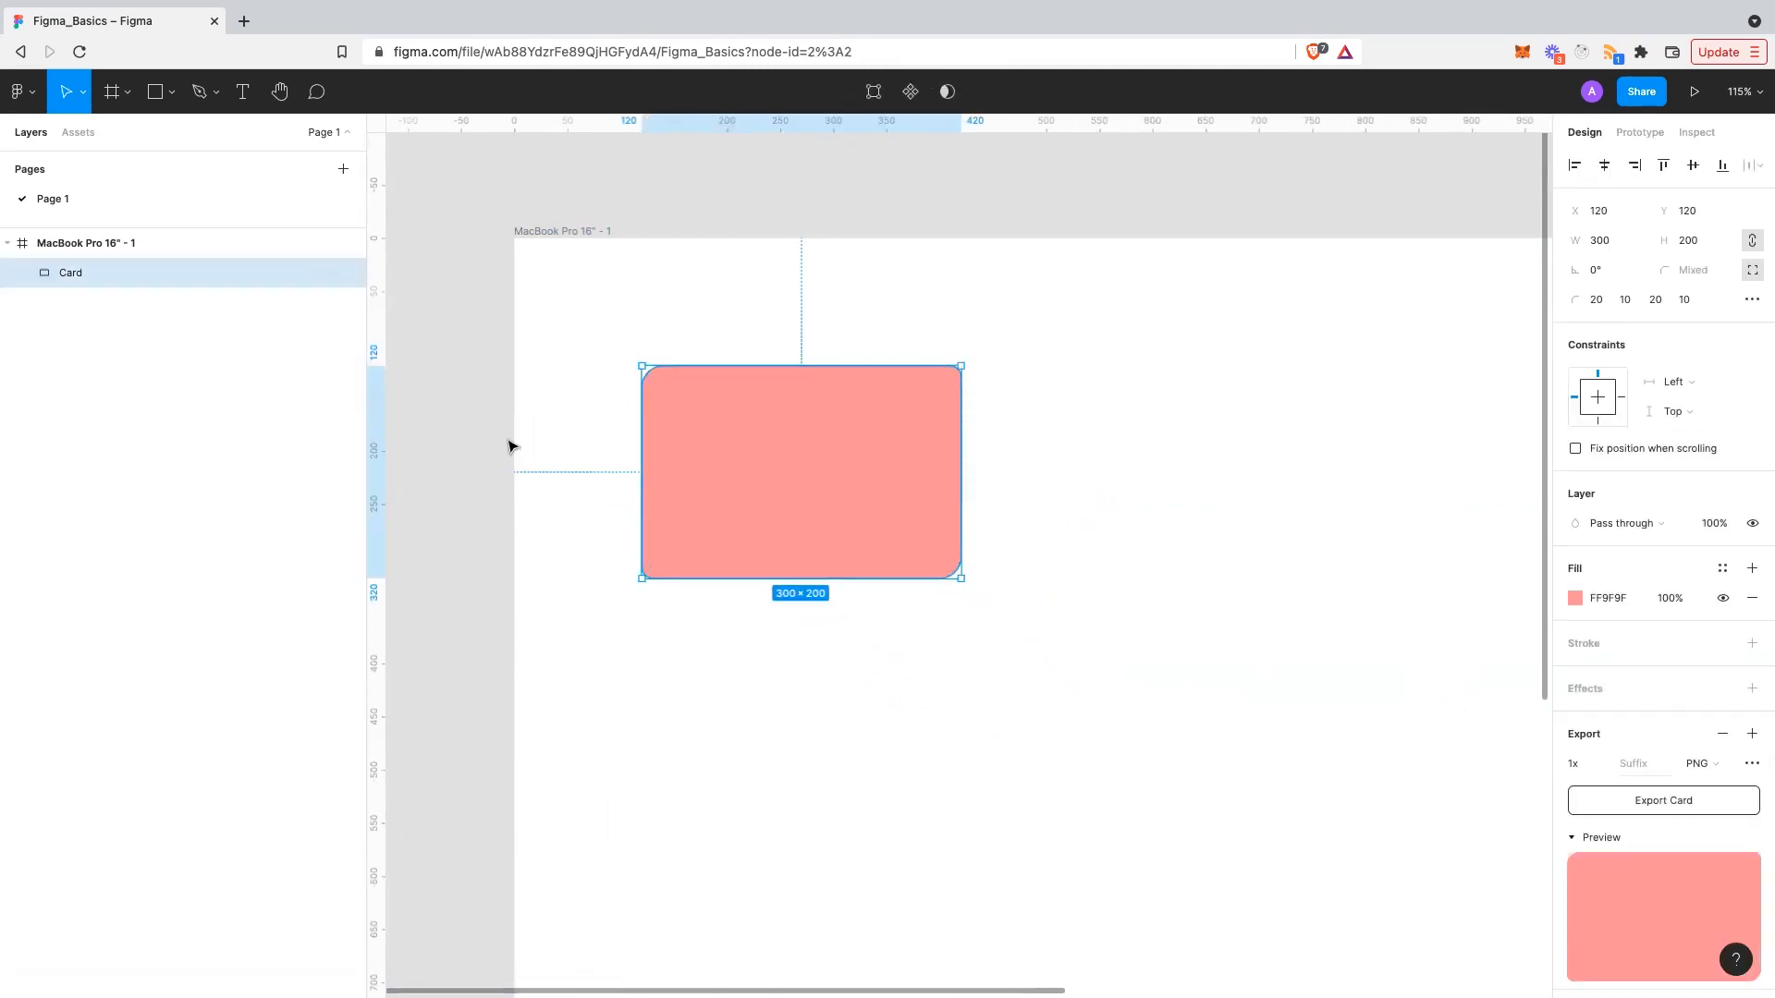
- Paste and drag a Card copy to the right, undoing misplaced attempts
scroll(520, 450, "up", 2)
scroll(520, 451, "left", 2)
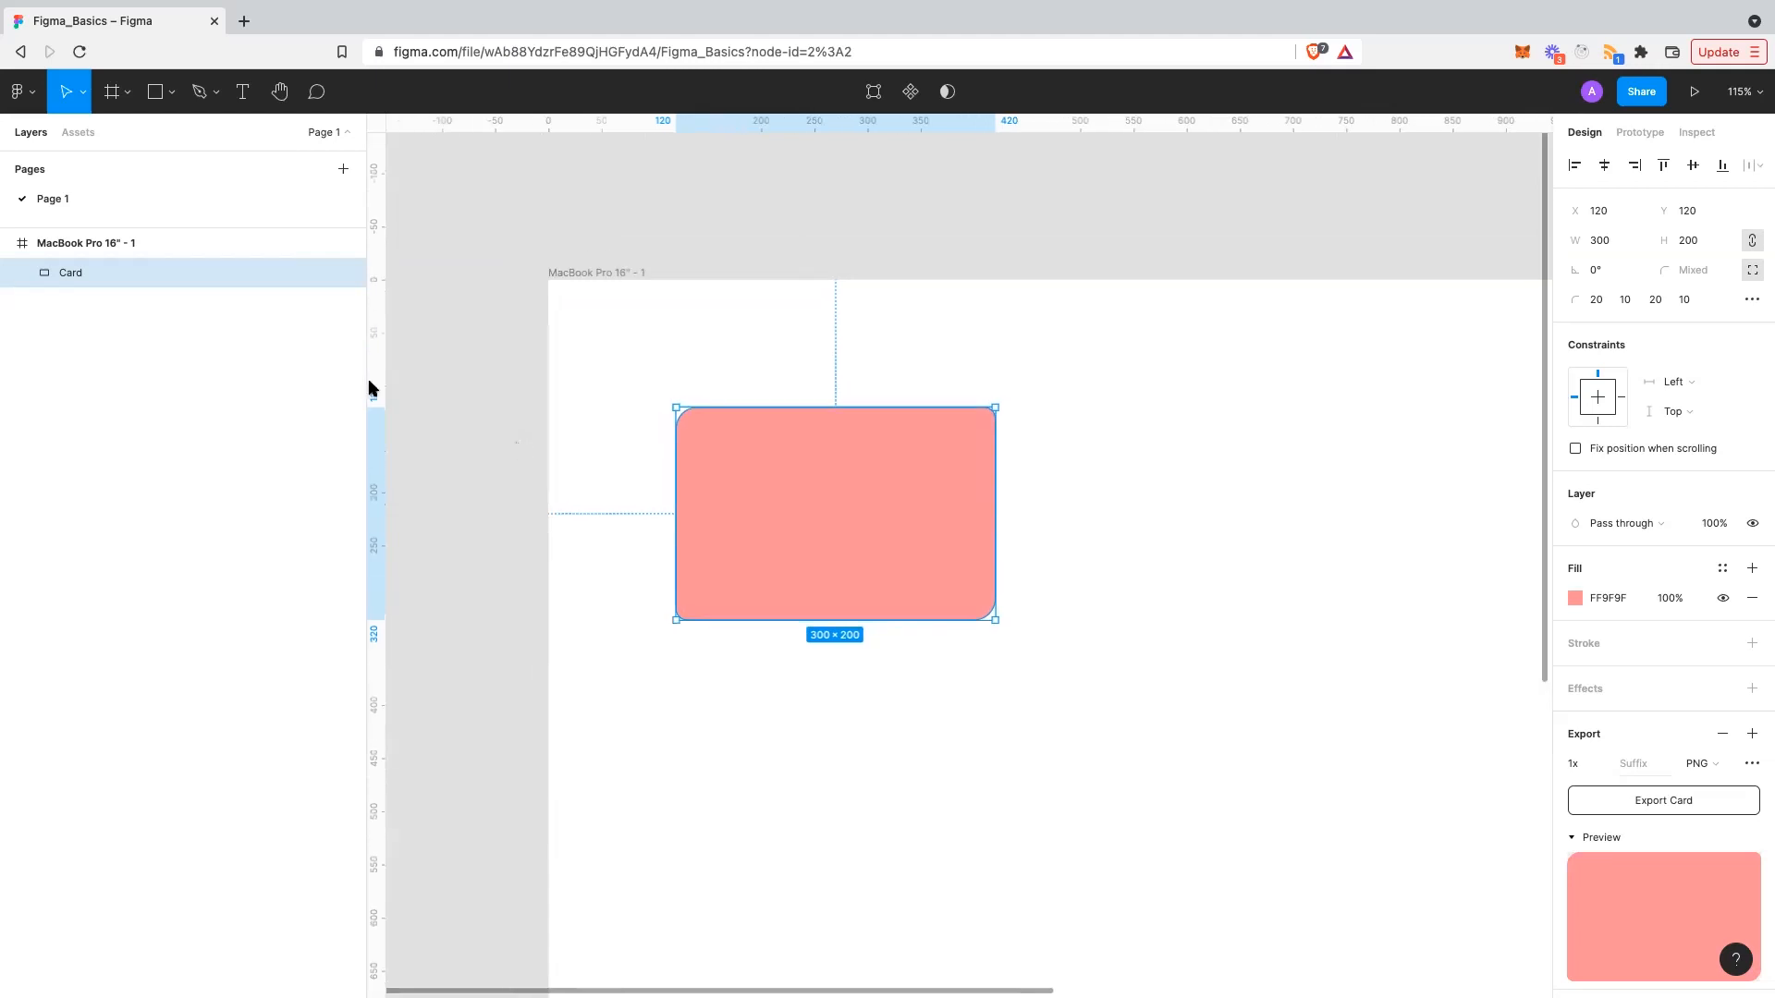
left_click(86, 240)
left_click(108, 271)
key("ctrl+v")
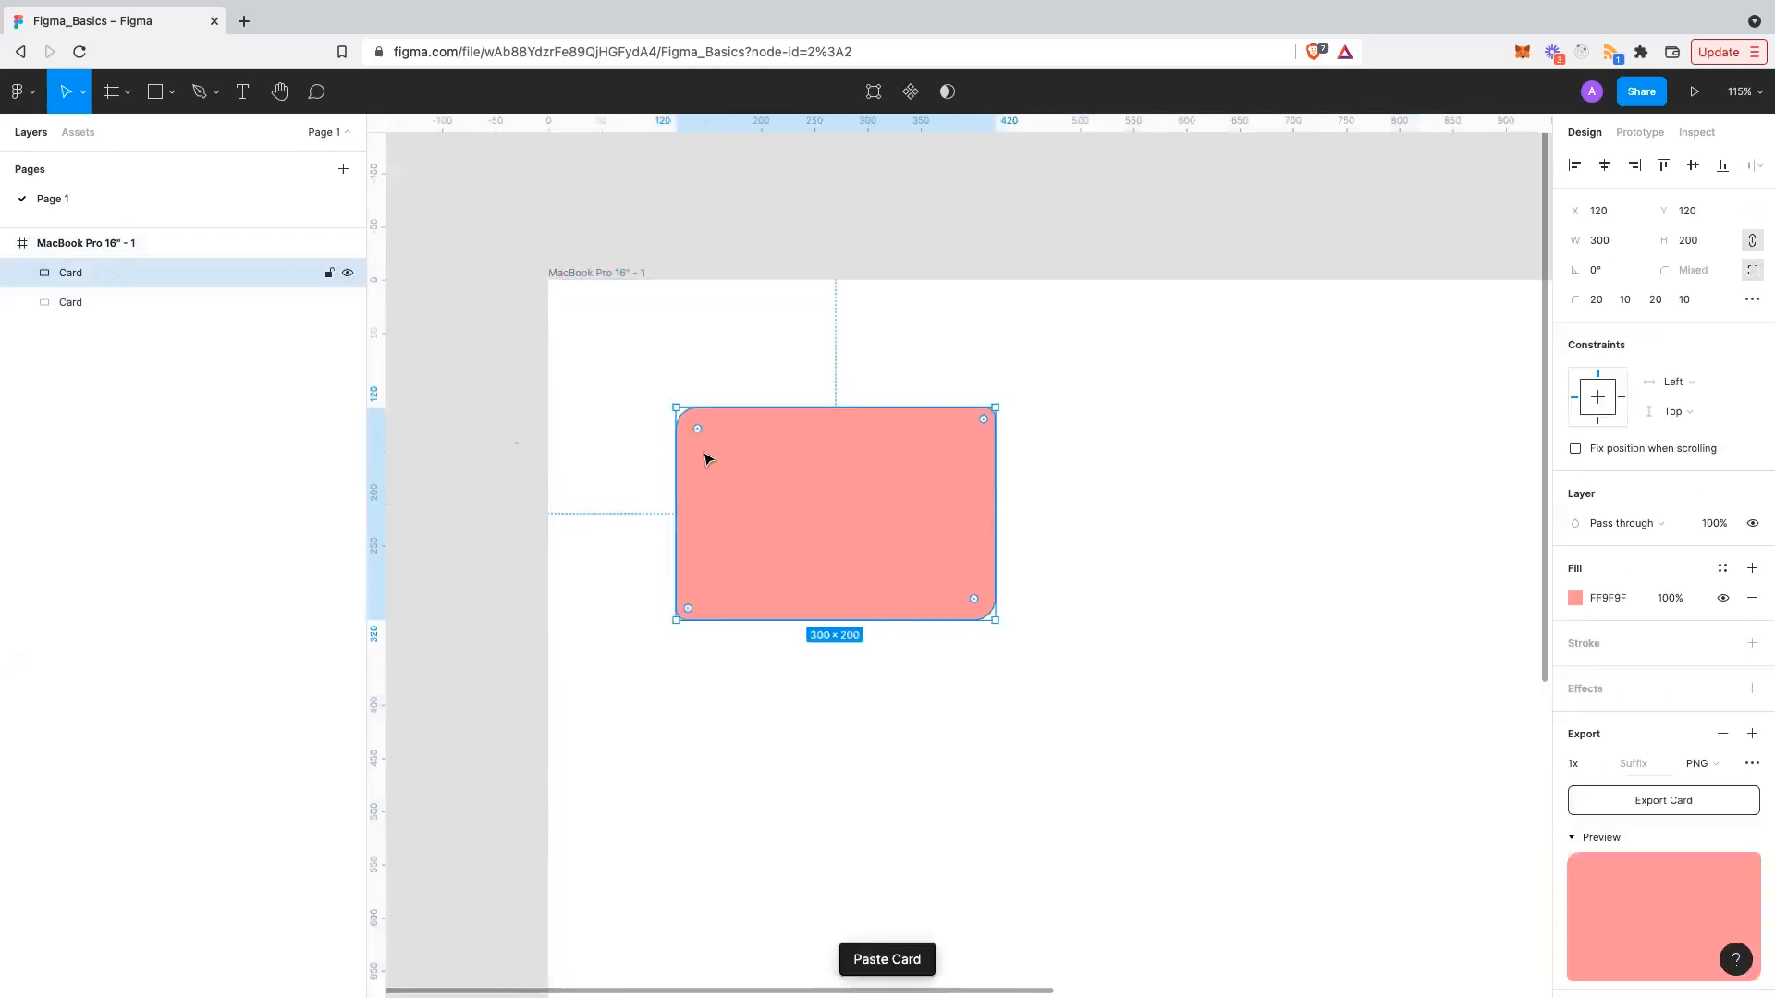
key("ctrl+z")
left_click_drag(804, 471, 1171, 472)
key("ctrl+z")
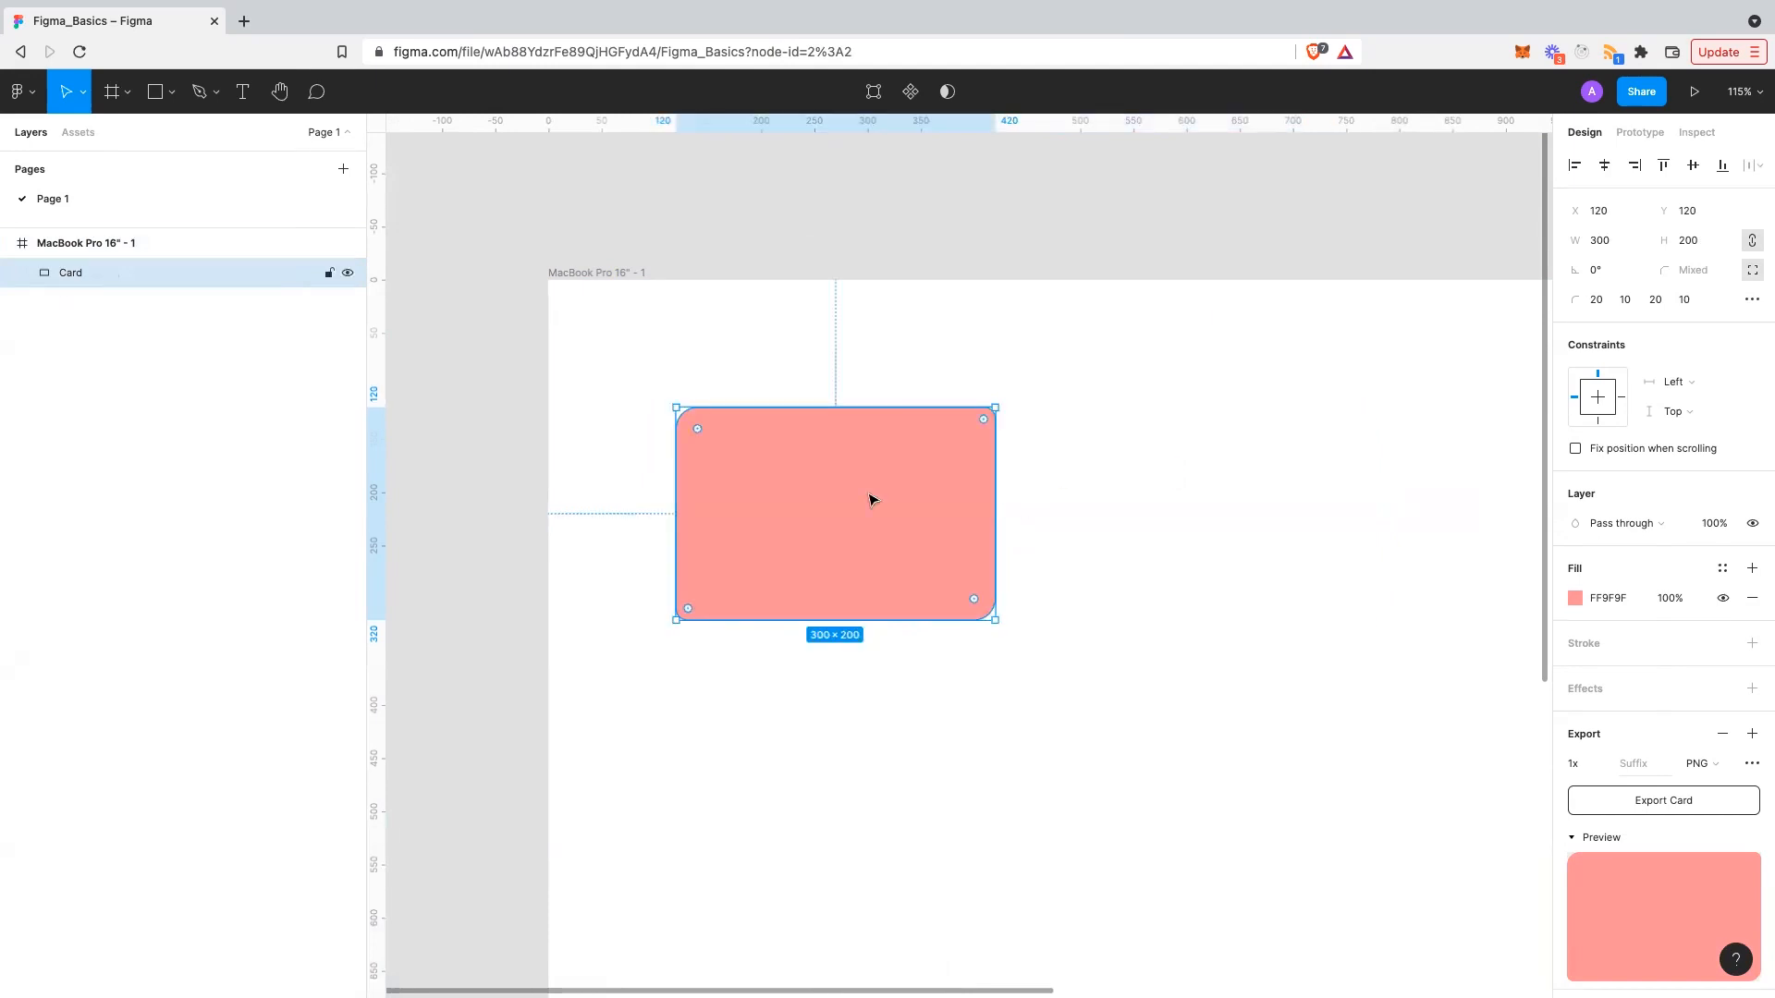
key("ctrl+v")
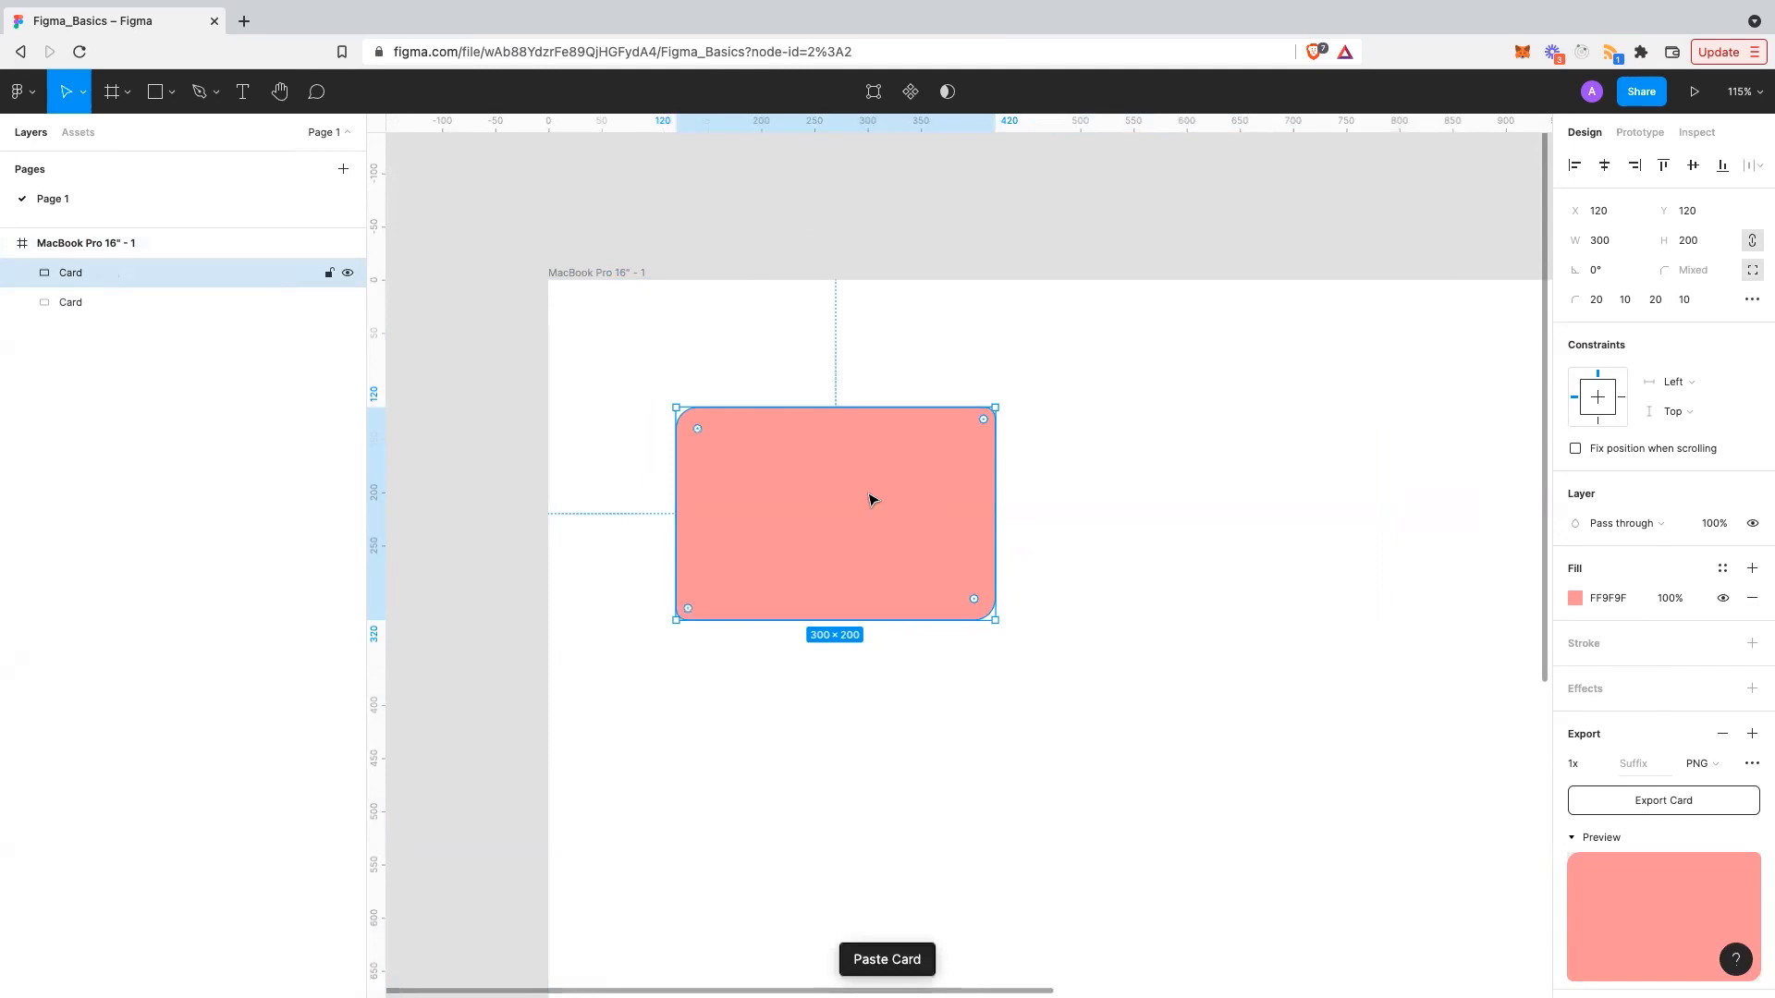
left_click_drag(869, 500, 1315, 620)
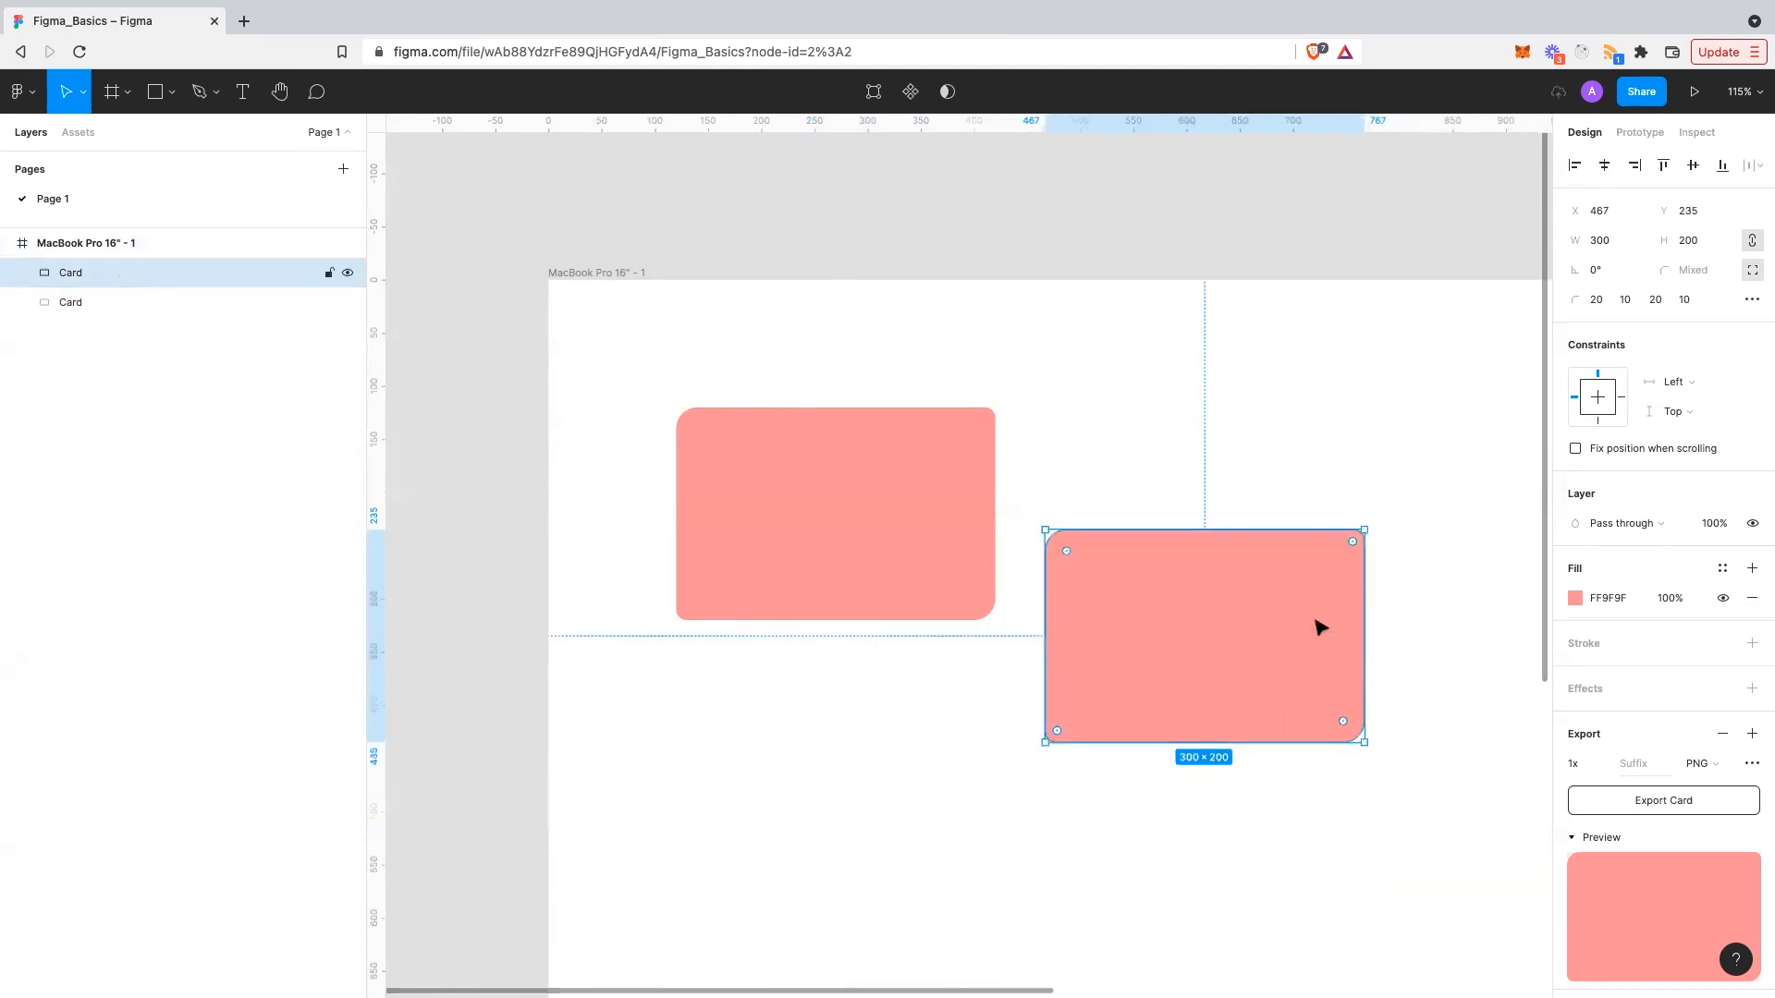
key("super+z")
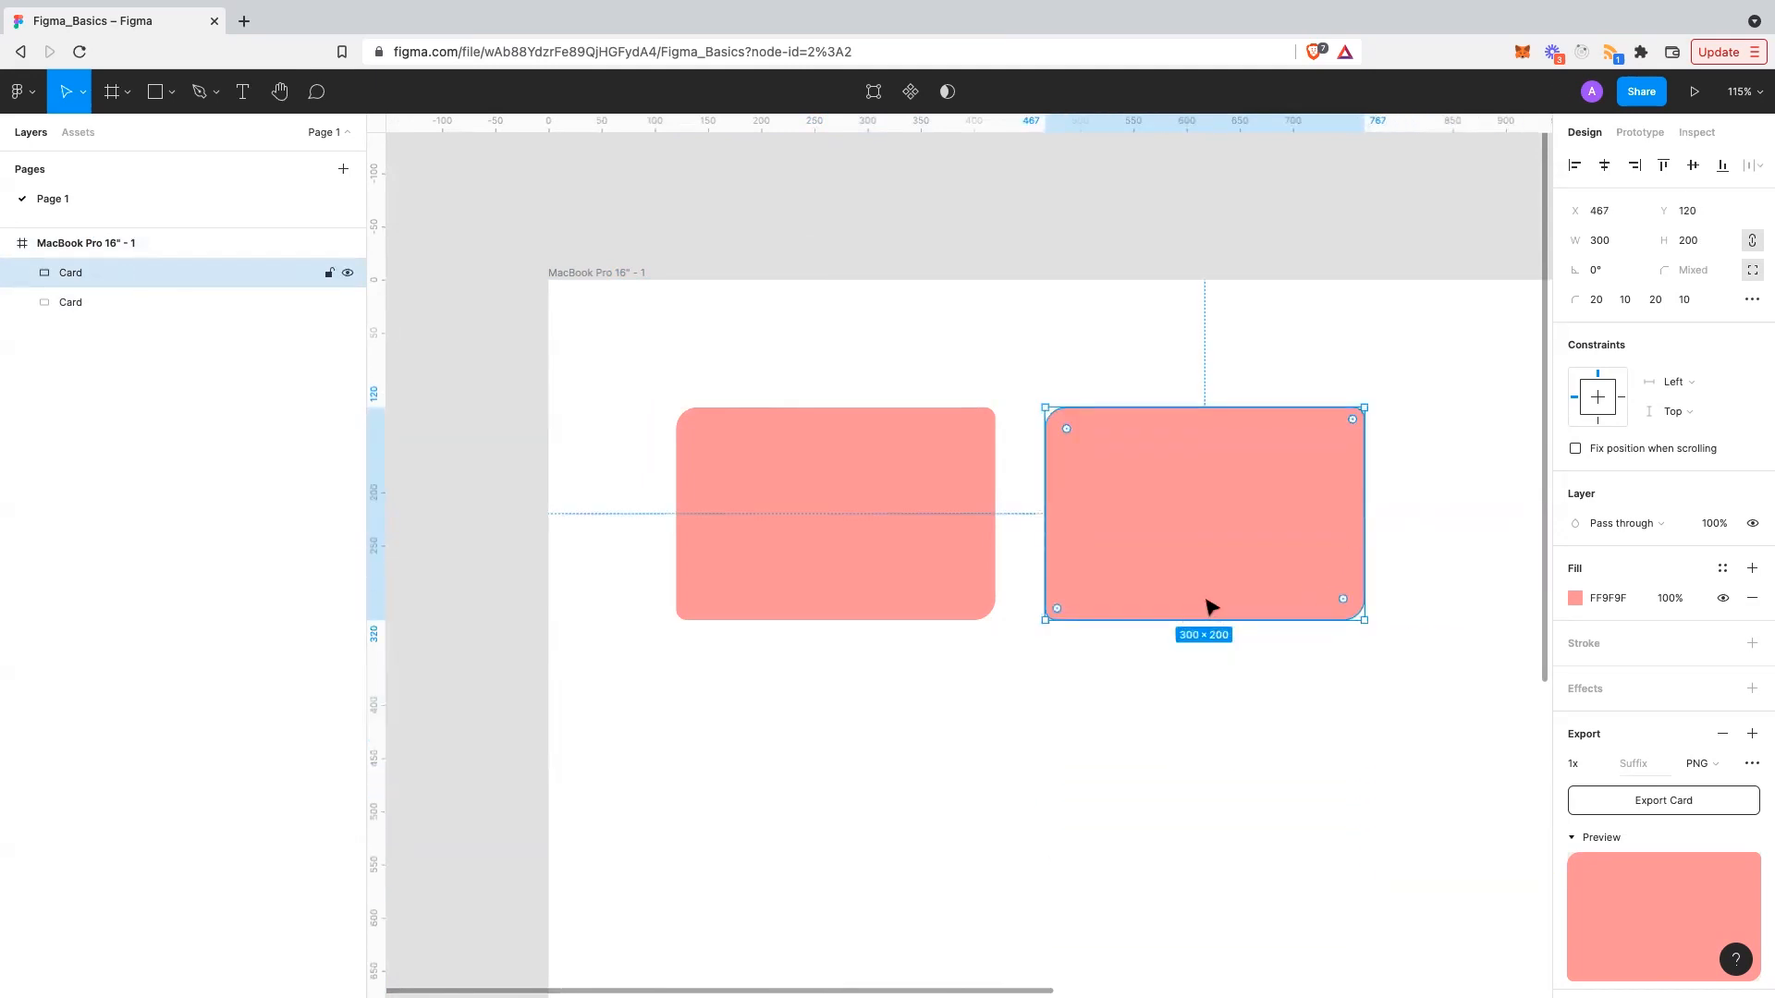
- Place two Card copies level in a row to the right of the original
scroll(1172, 559, "right", 7)
scroll(1172, 558, "down", 2)
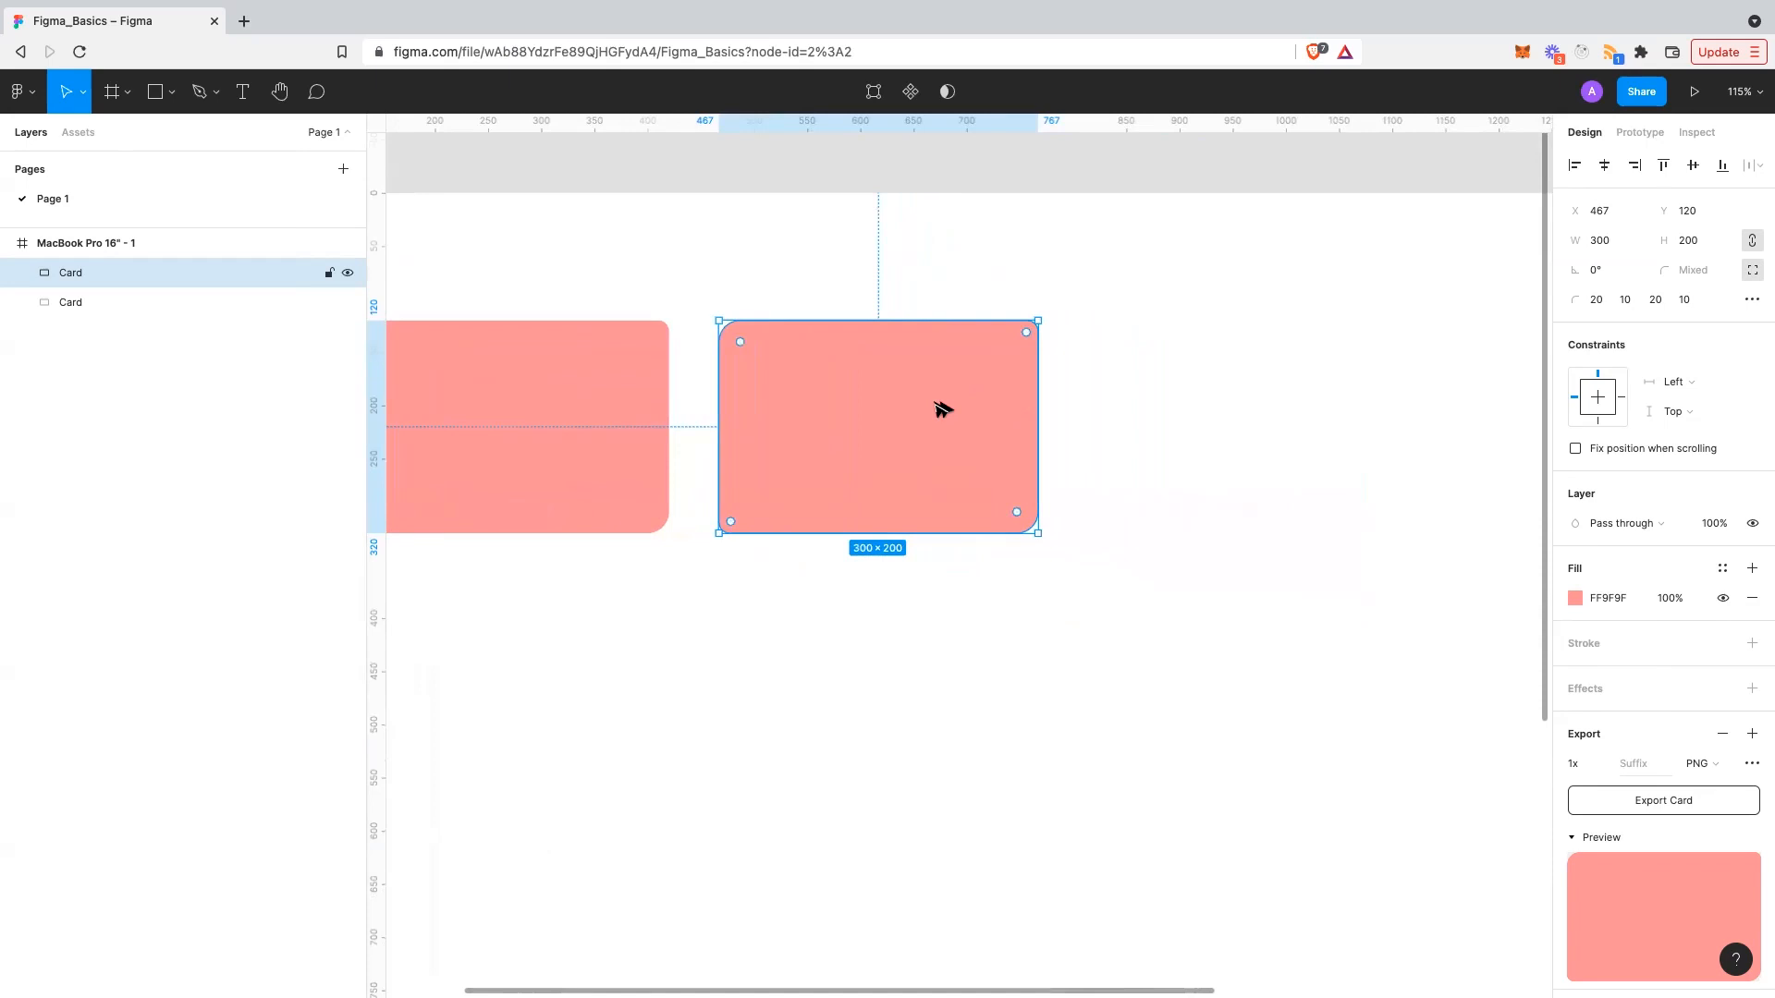
left_click_drag(943, 409, 1313, 421)
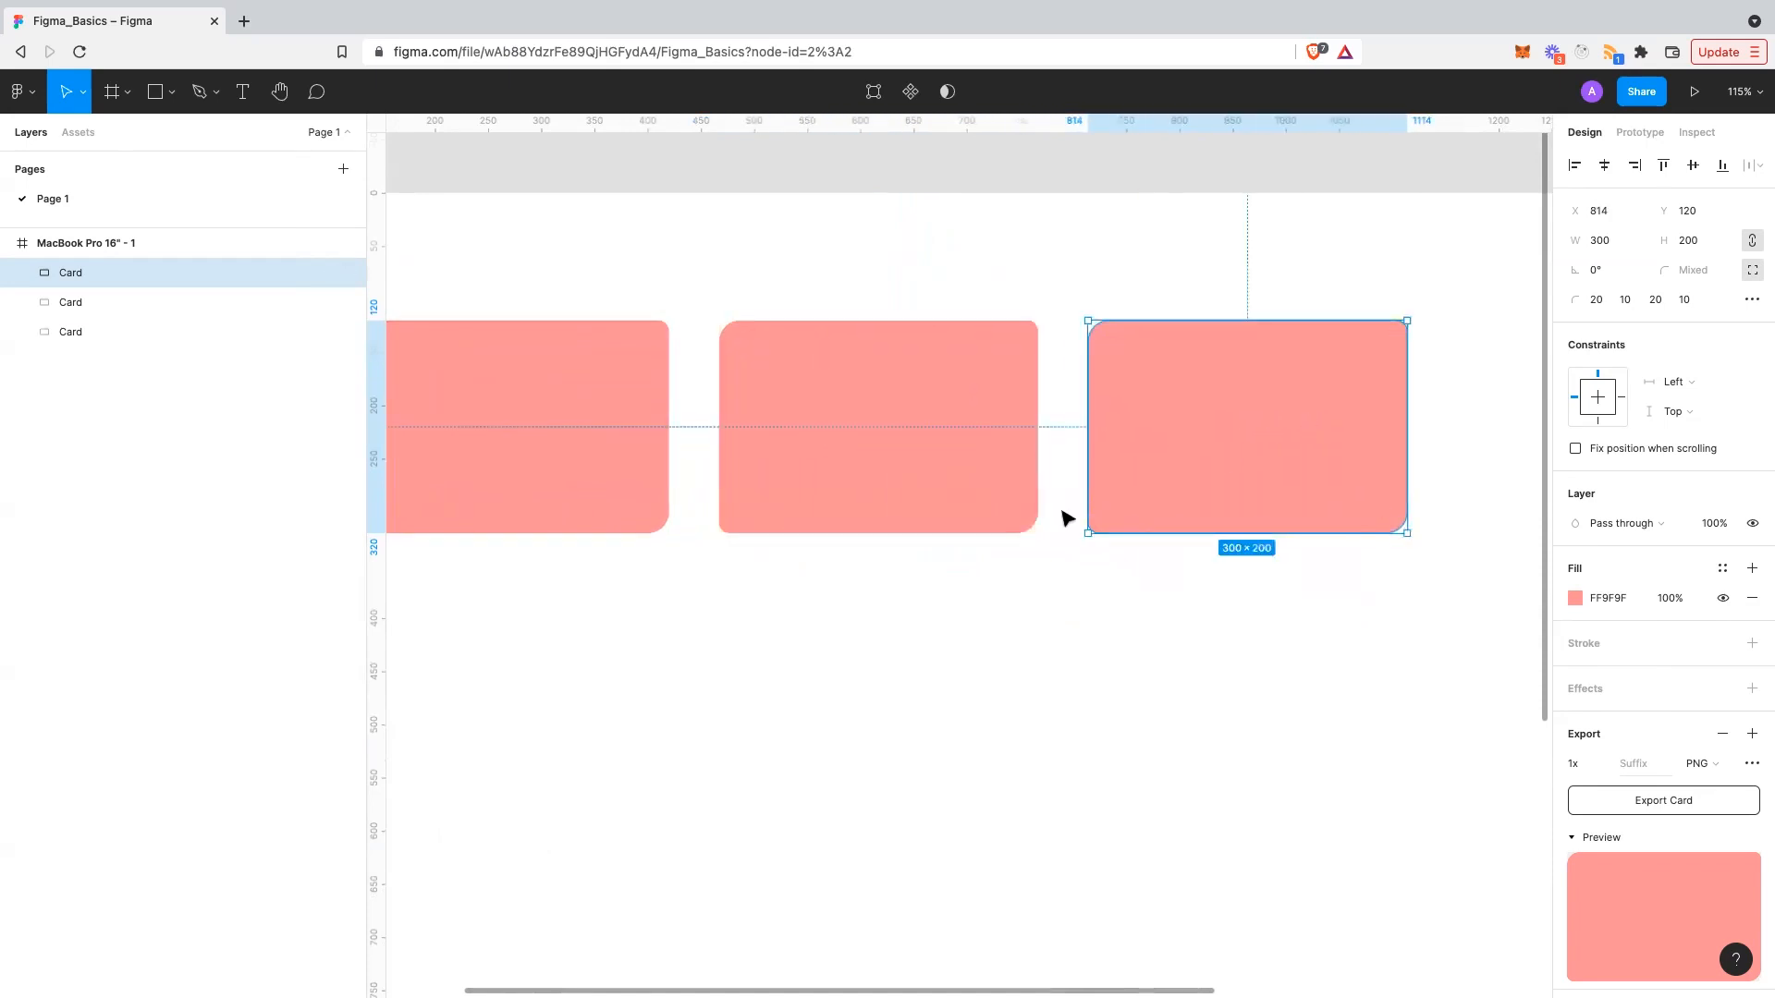
scroll(1146, 499, "right", 3)
scroll(1141, 500, "down", 5)
left_click_drag(1062, 491, 1243, 491)
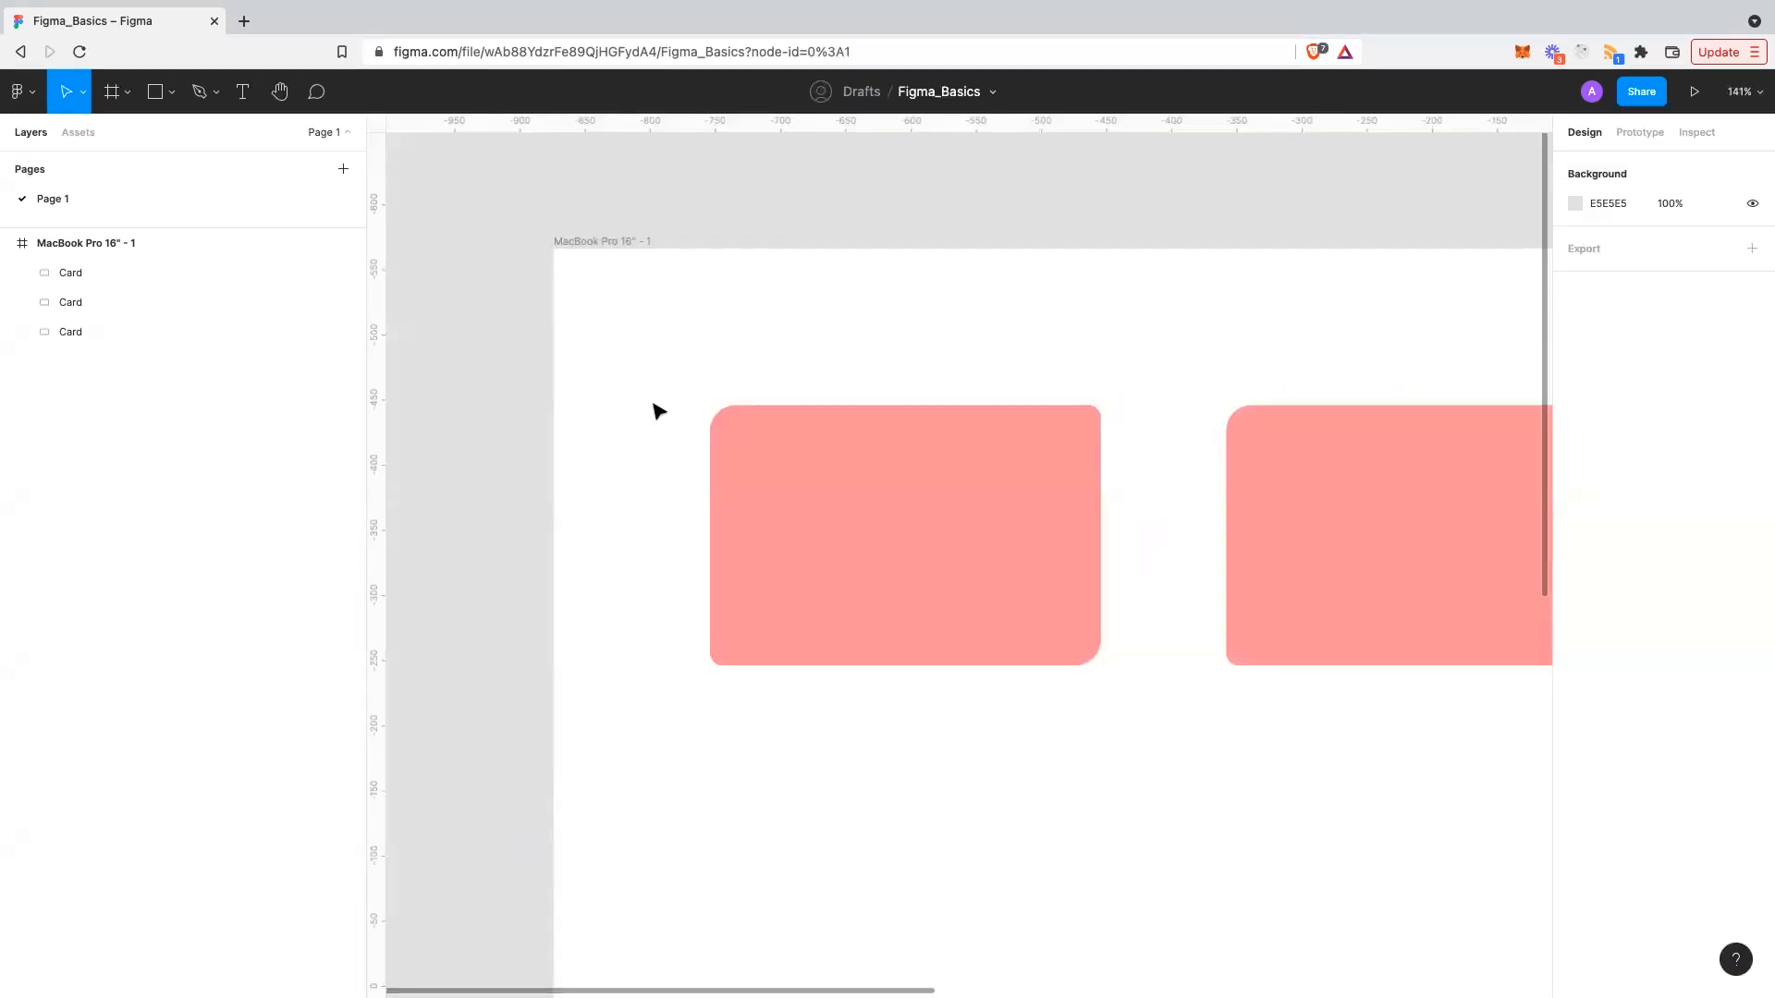
- Draw a small circle and place it in the first card's top-left corner
scroll(657, 409, "right", 1)
scroll(717, 436, "up", 3)
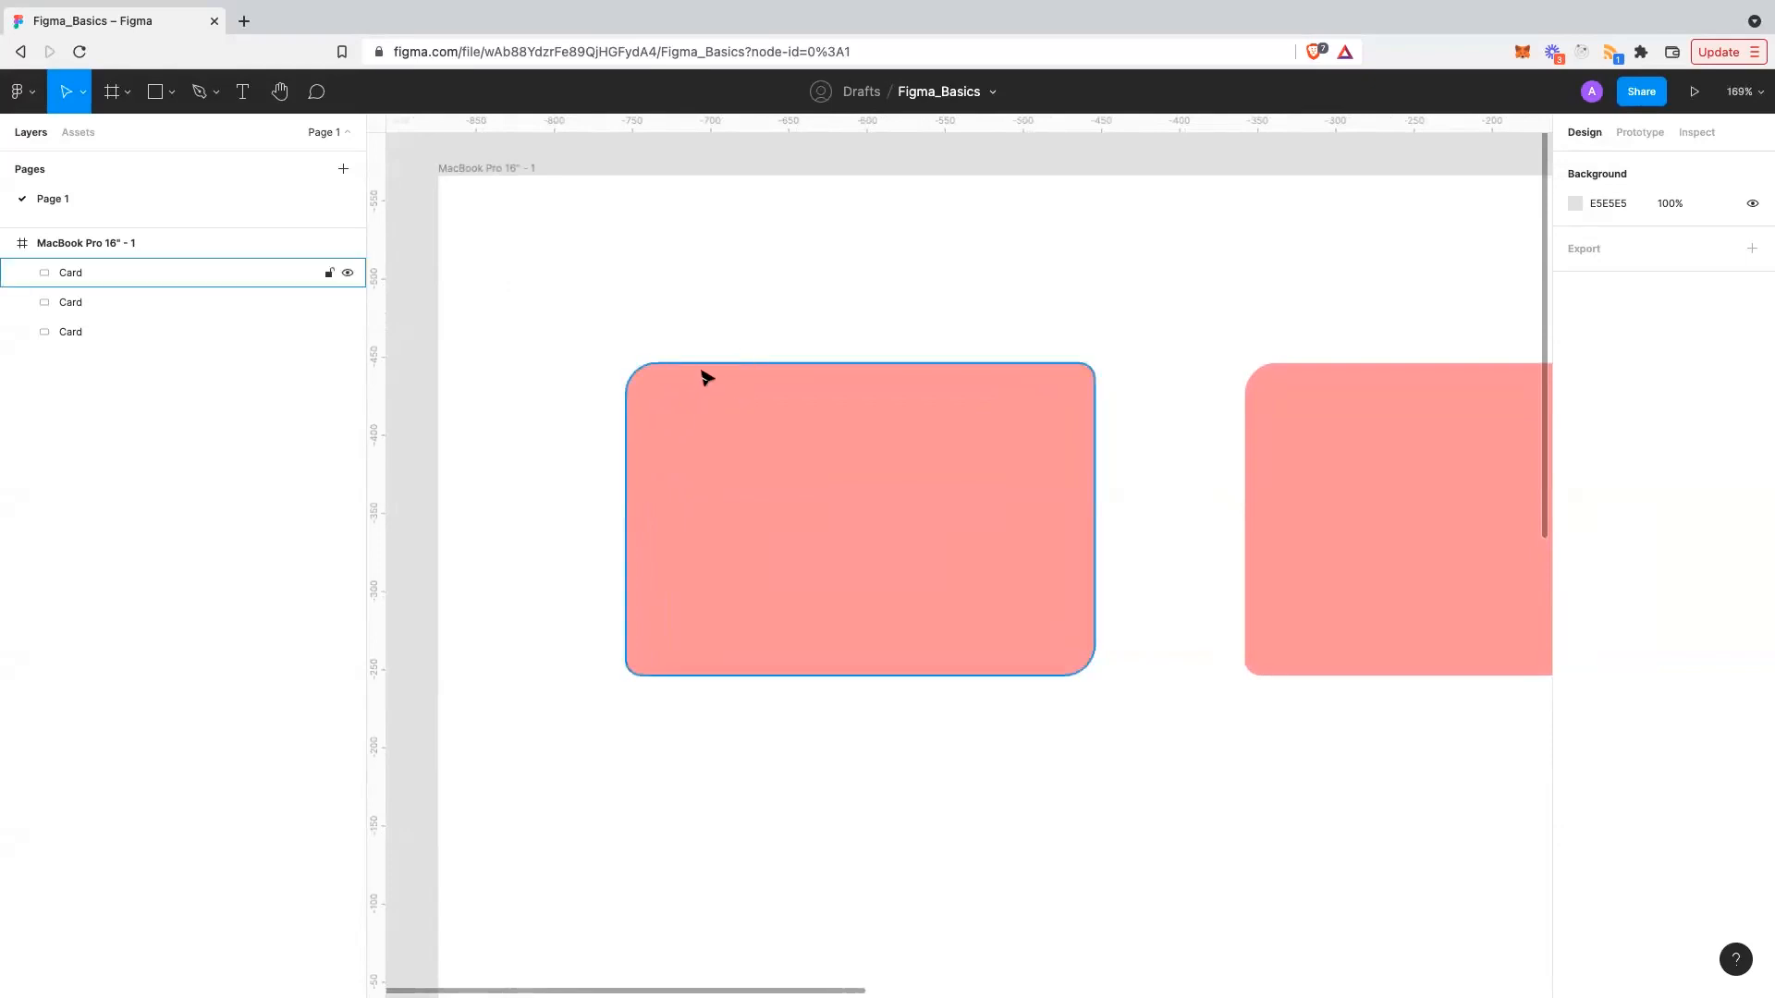
scroll(705, 380, "up", 2)
left_click(156, 92)
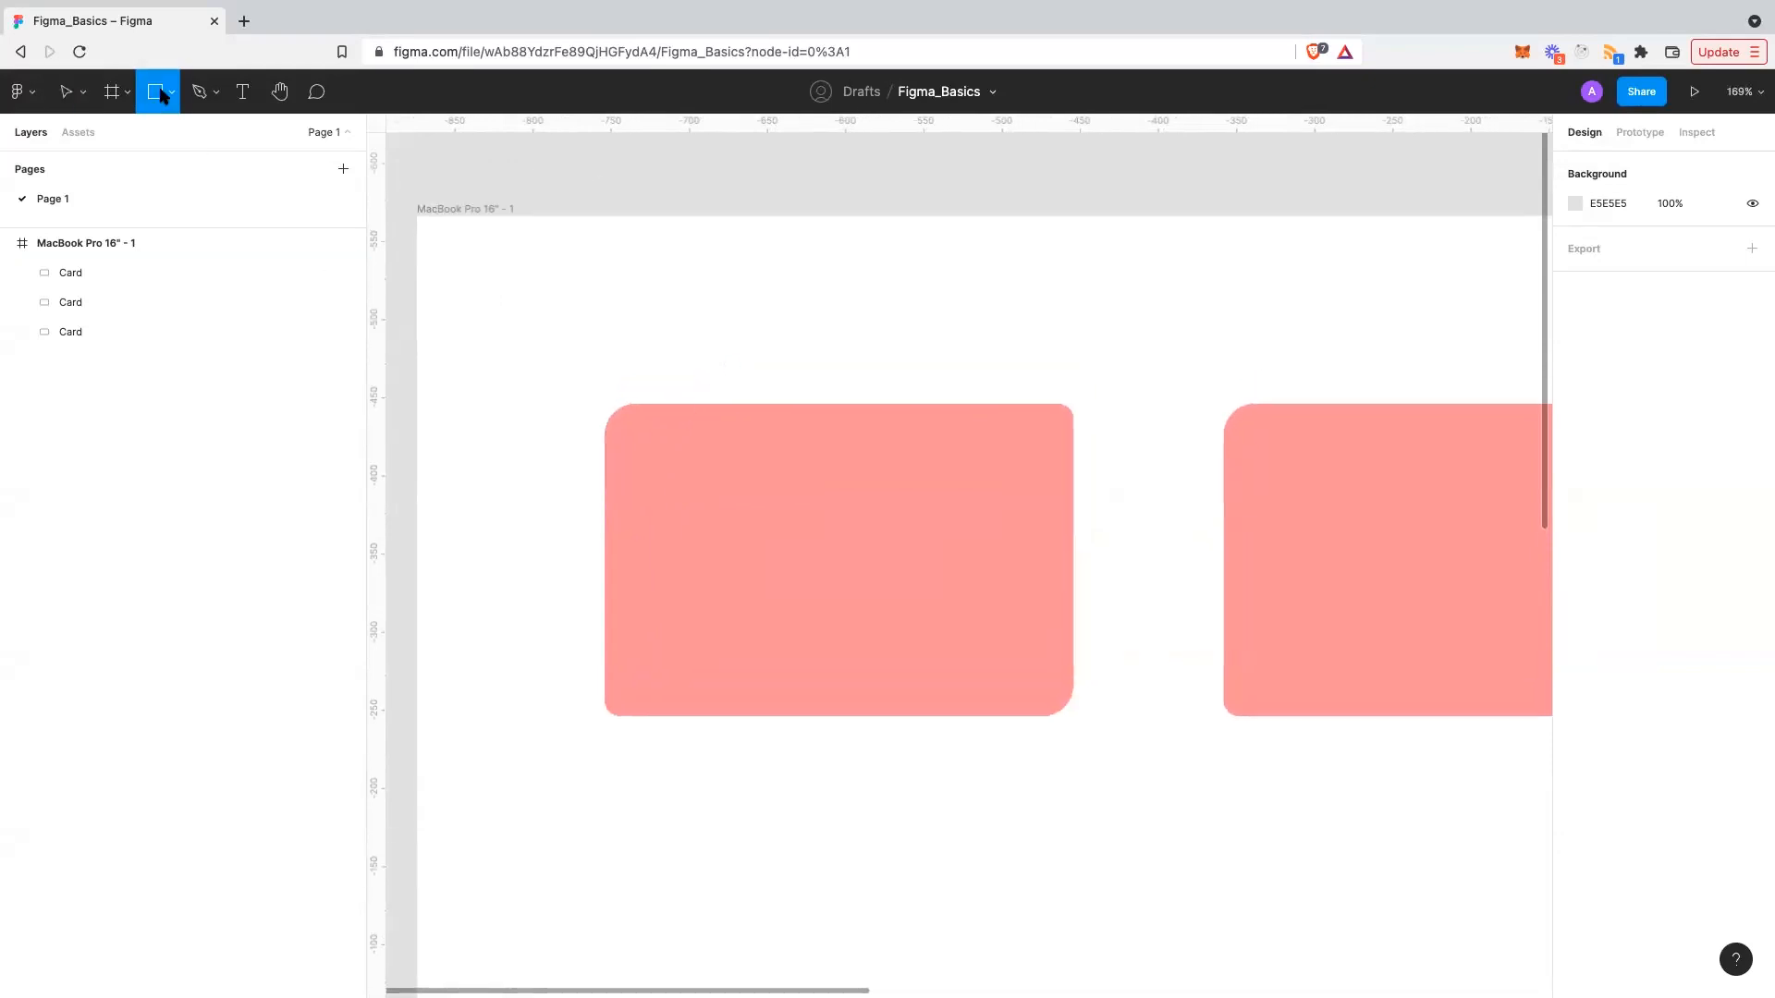
left_click(168, 105)
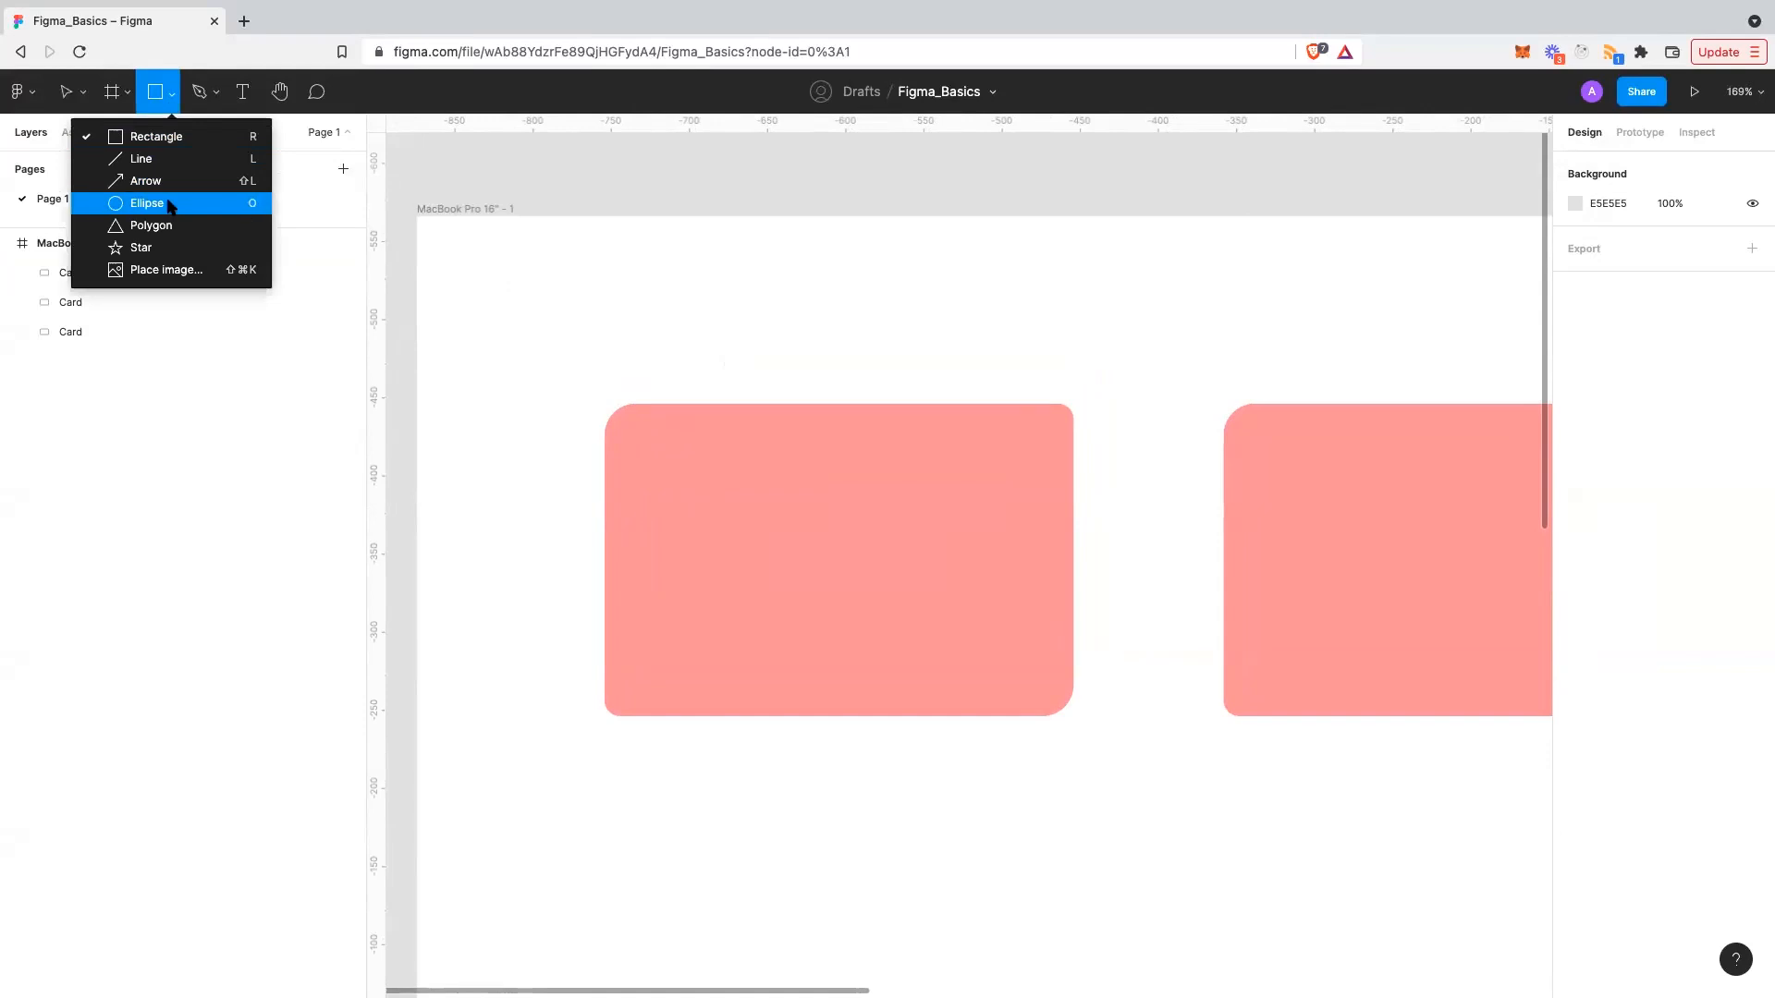
left_click(171, 199)
left_click_drag(610, 255, 704, 325)
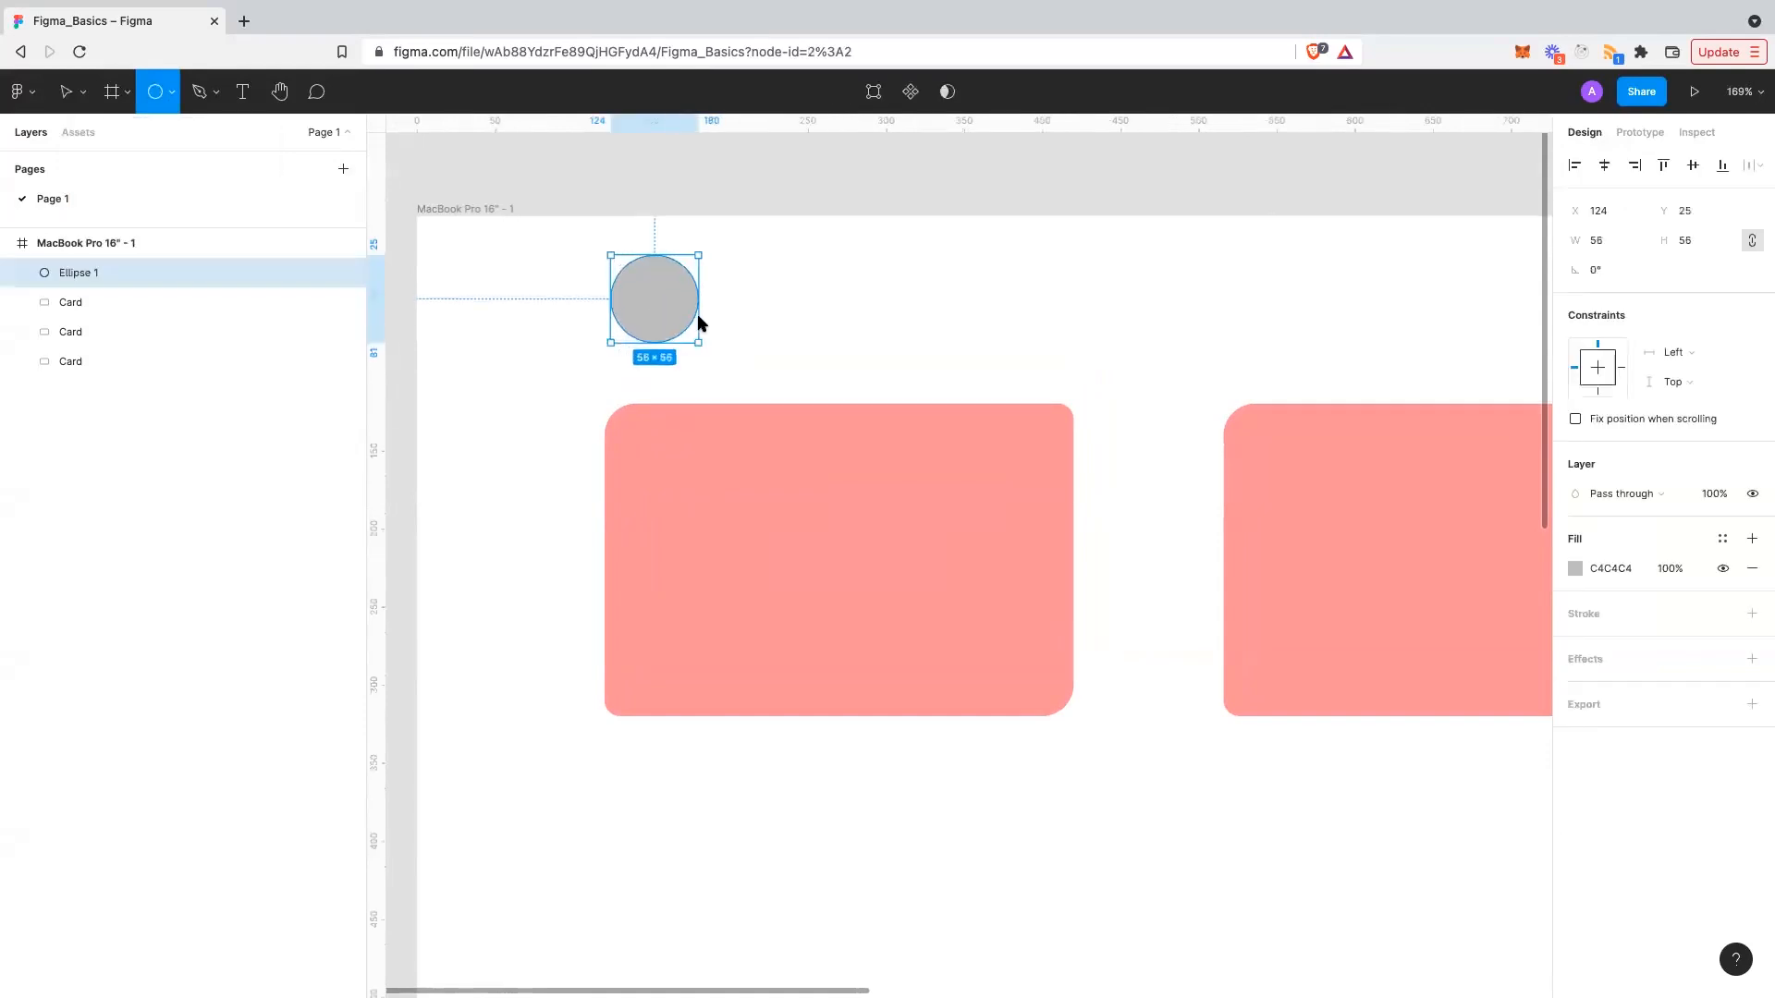
left_click(763, 307)
left_click_drag(685, 310, 712, 502)
- Give the circle a white FFF fill
left_click(883, 491)
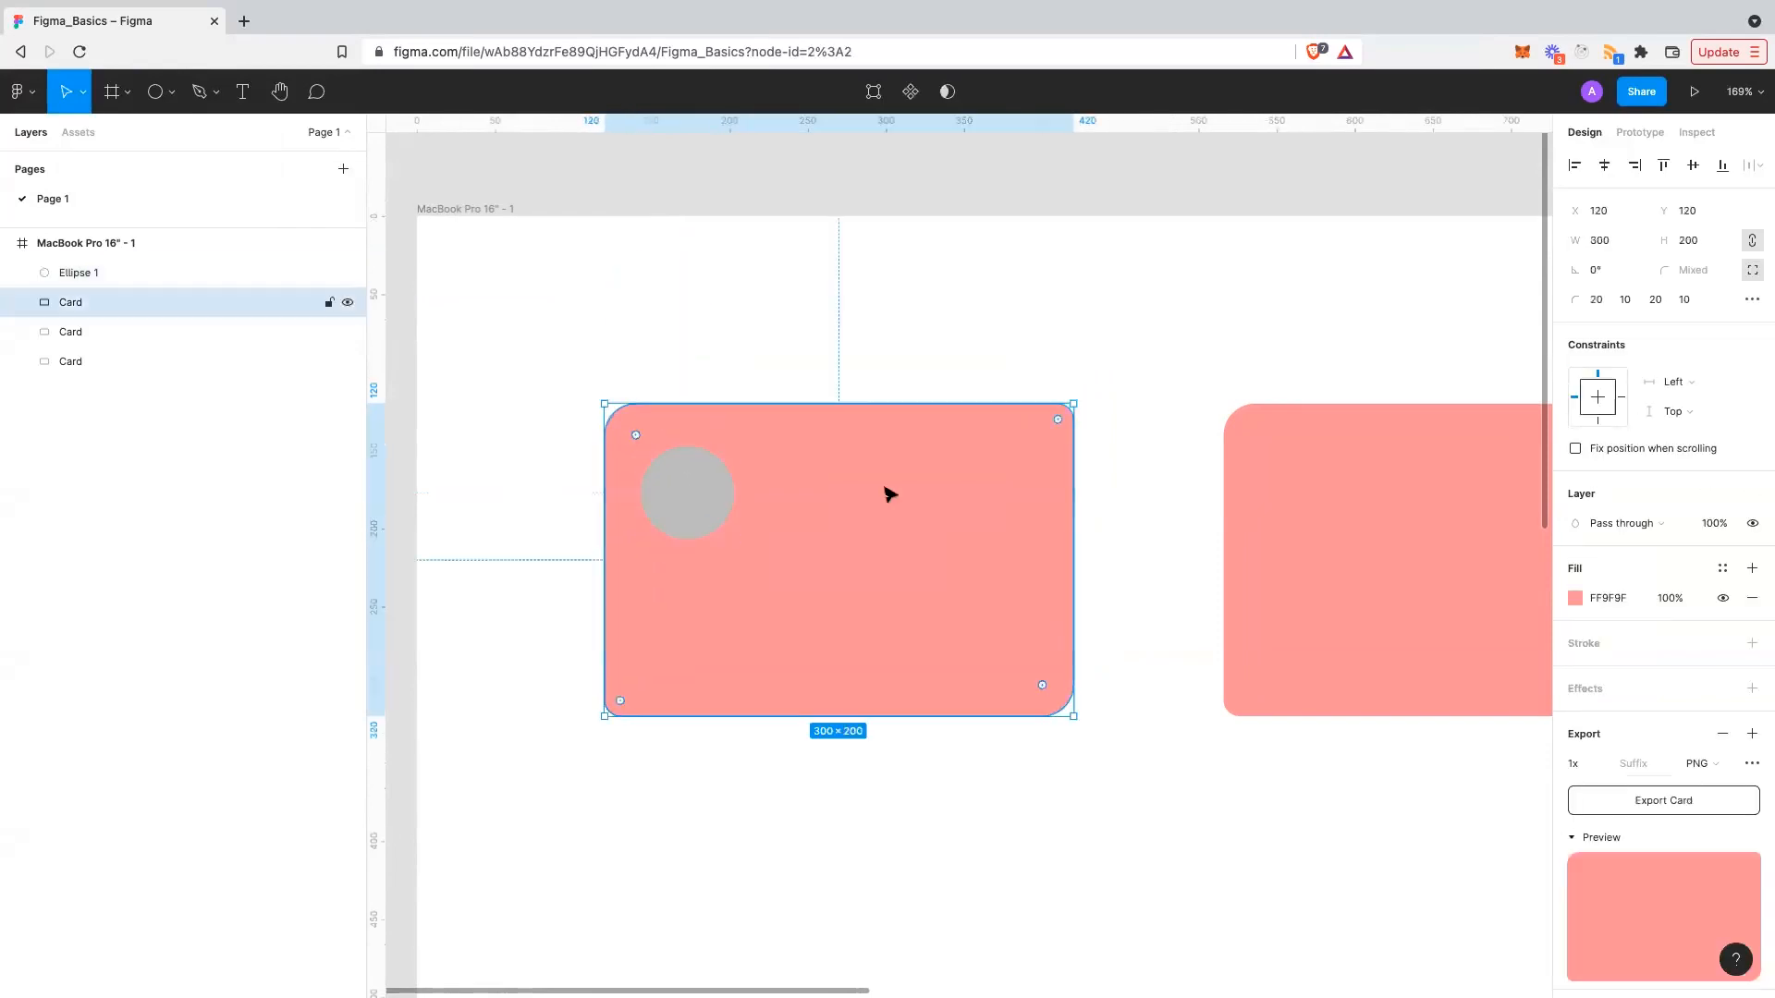
left_click(674, 475)
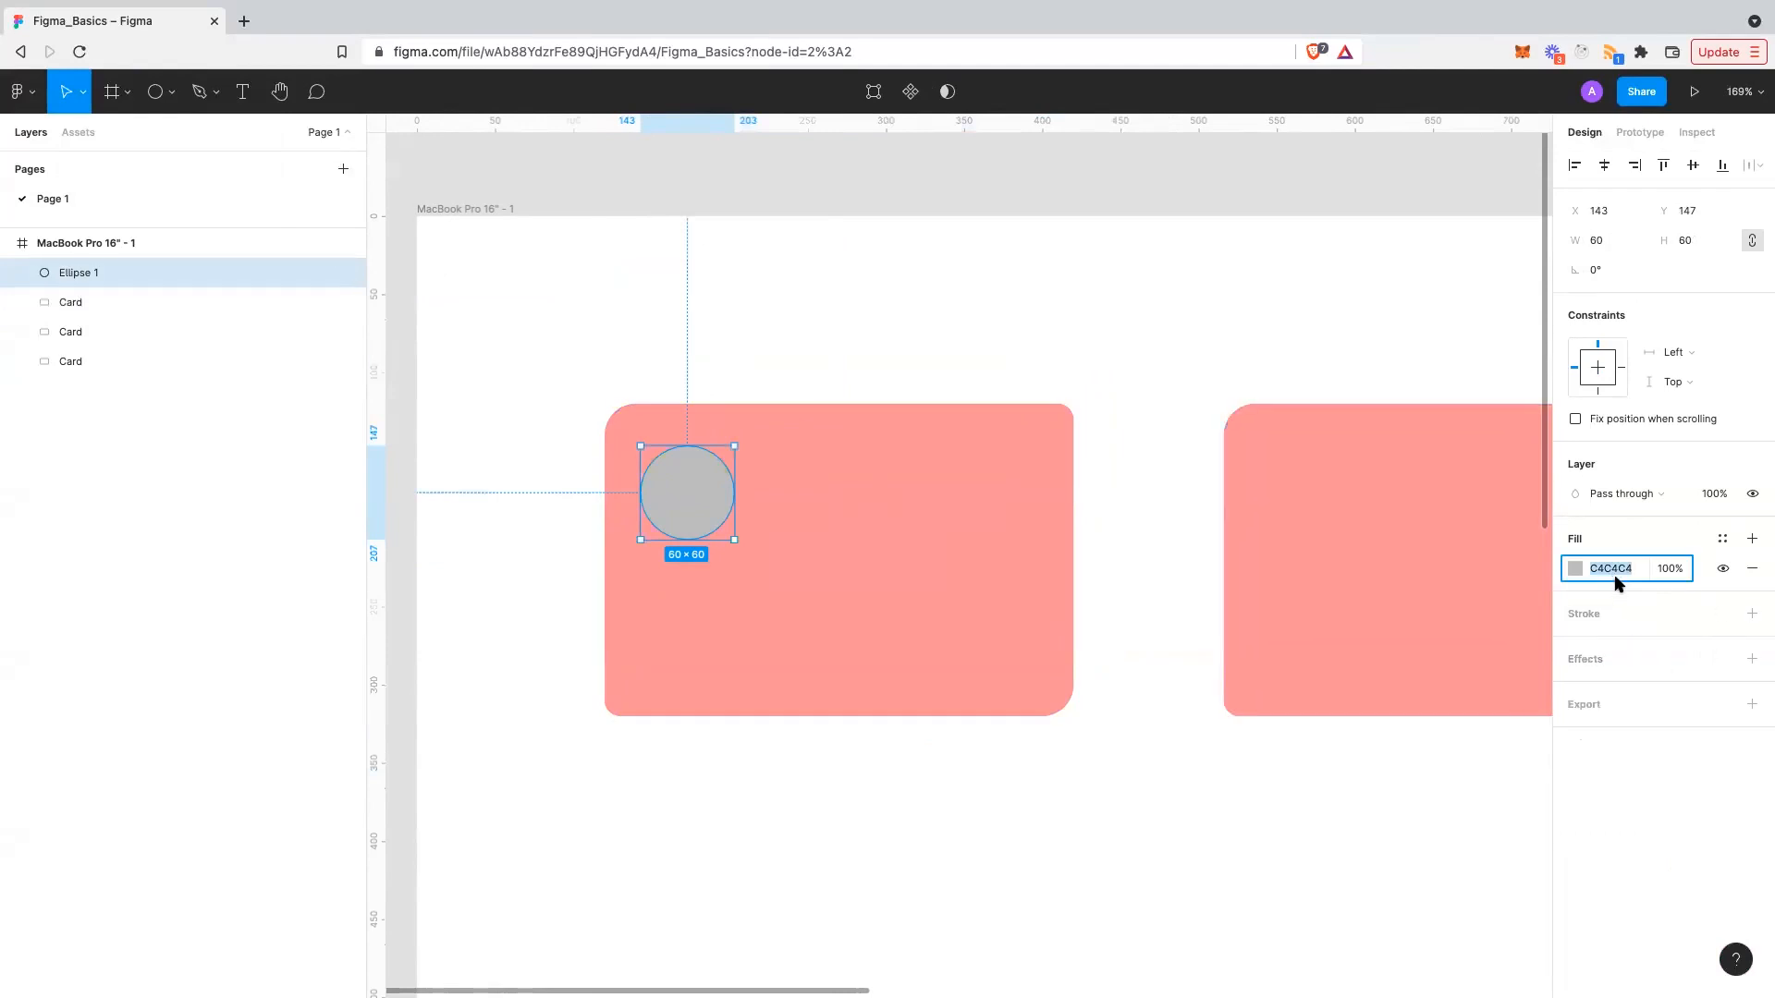
type("fff")
key("Return")
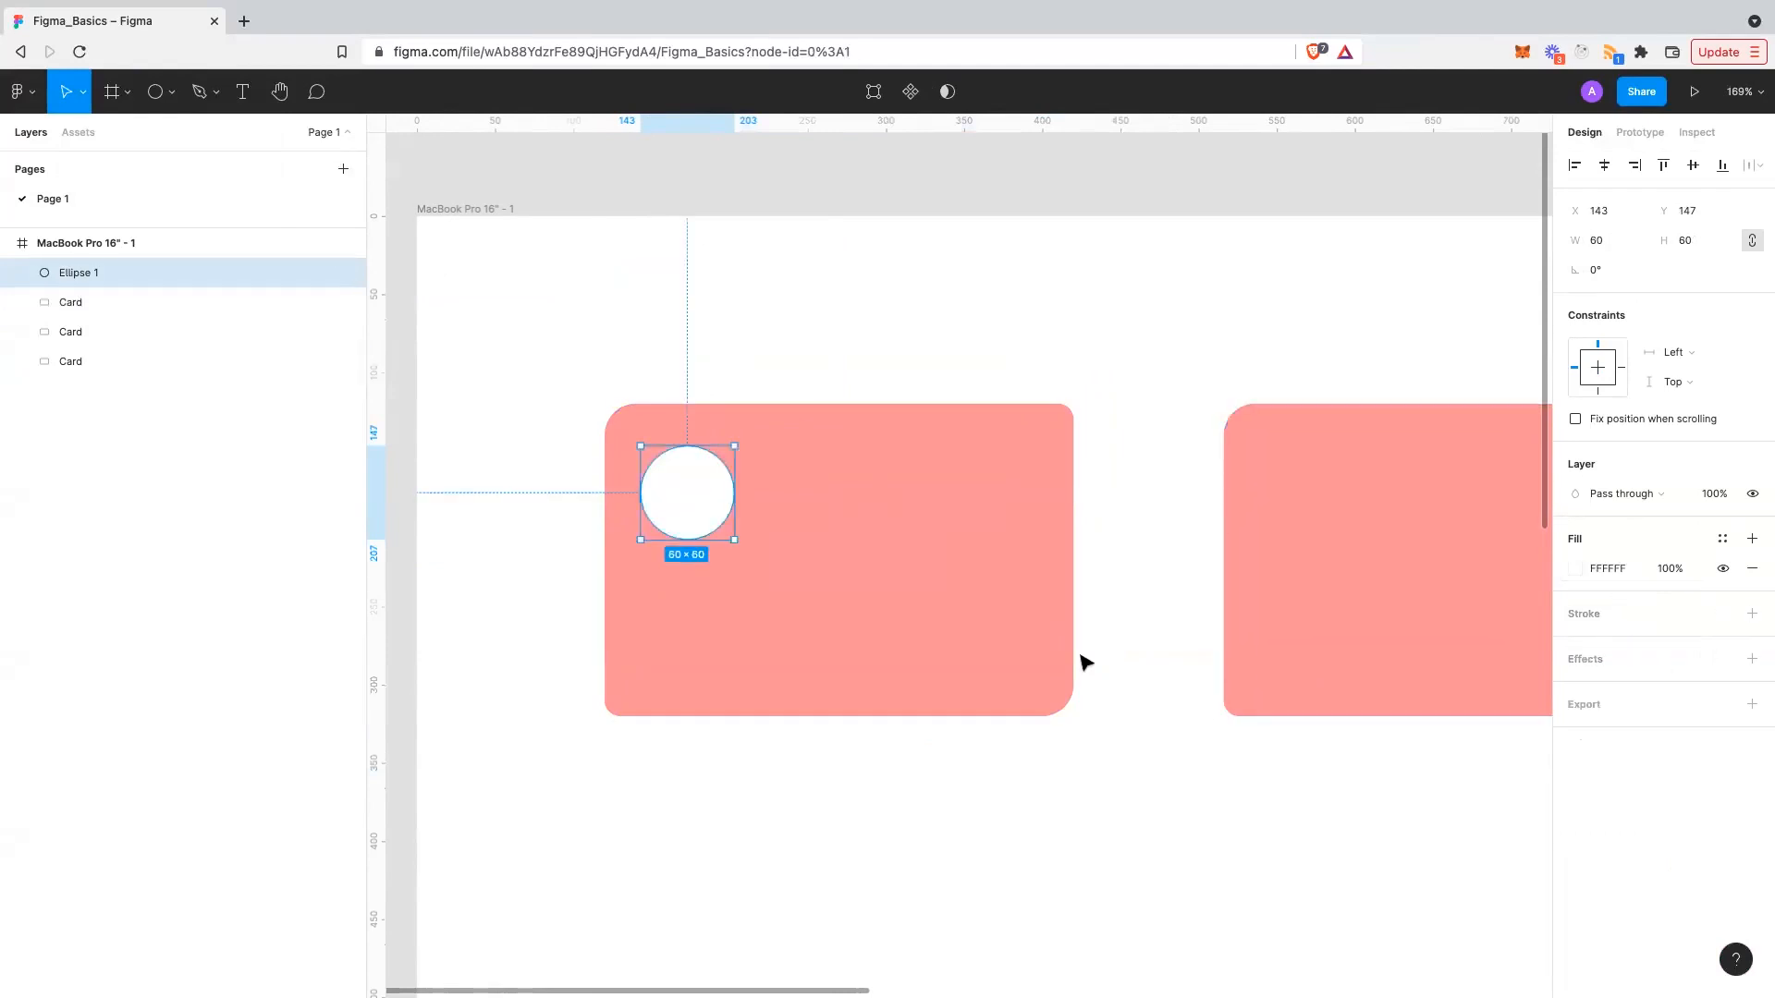
left_click(1086, 664)
left_click(950, 565)
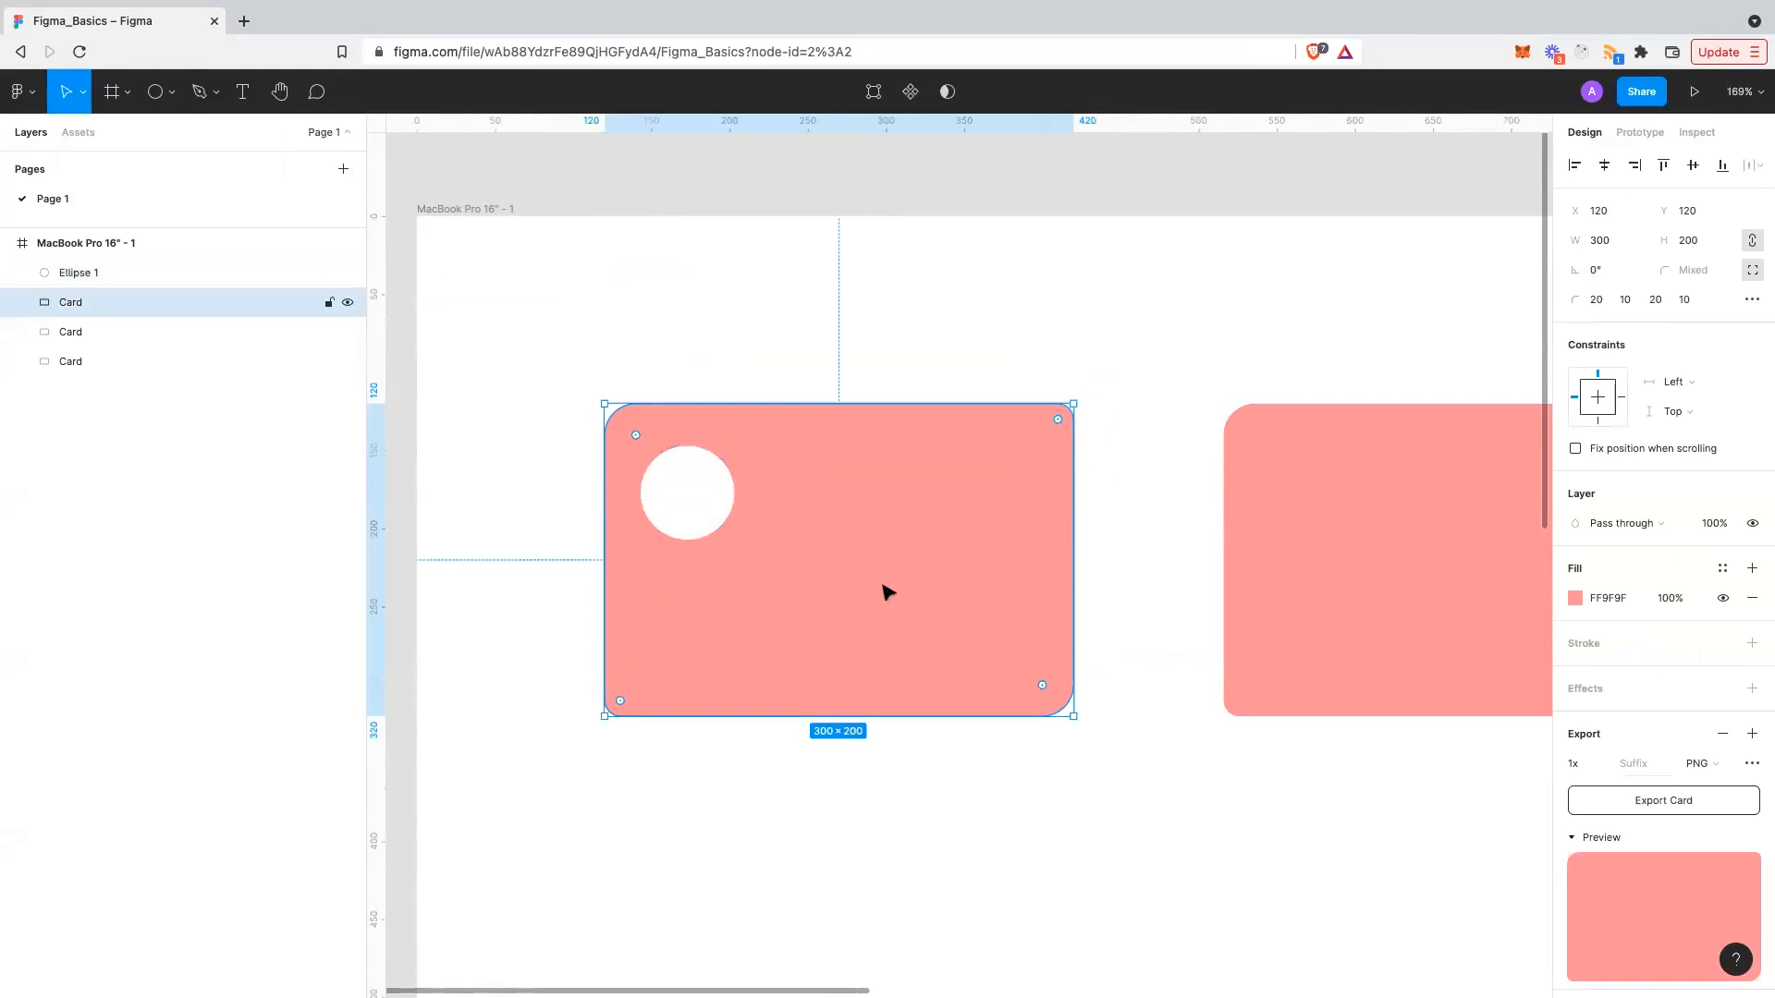
- Undo an accidental move of the first pink card
left_click(863, 352)
scroll(874, 445, "down", 3)
scroll(874, 446, "right", 1)
scroll(876, 448, "down", 3)
scroll(852, 444, "up", 3)
left_click_drag(793, 397, 791, 468)
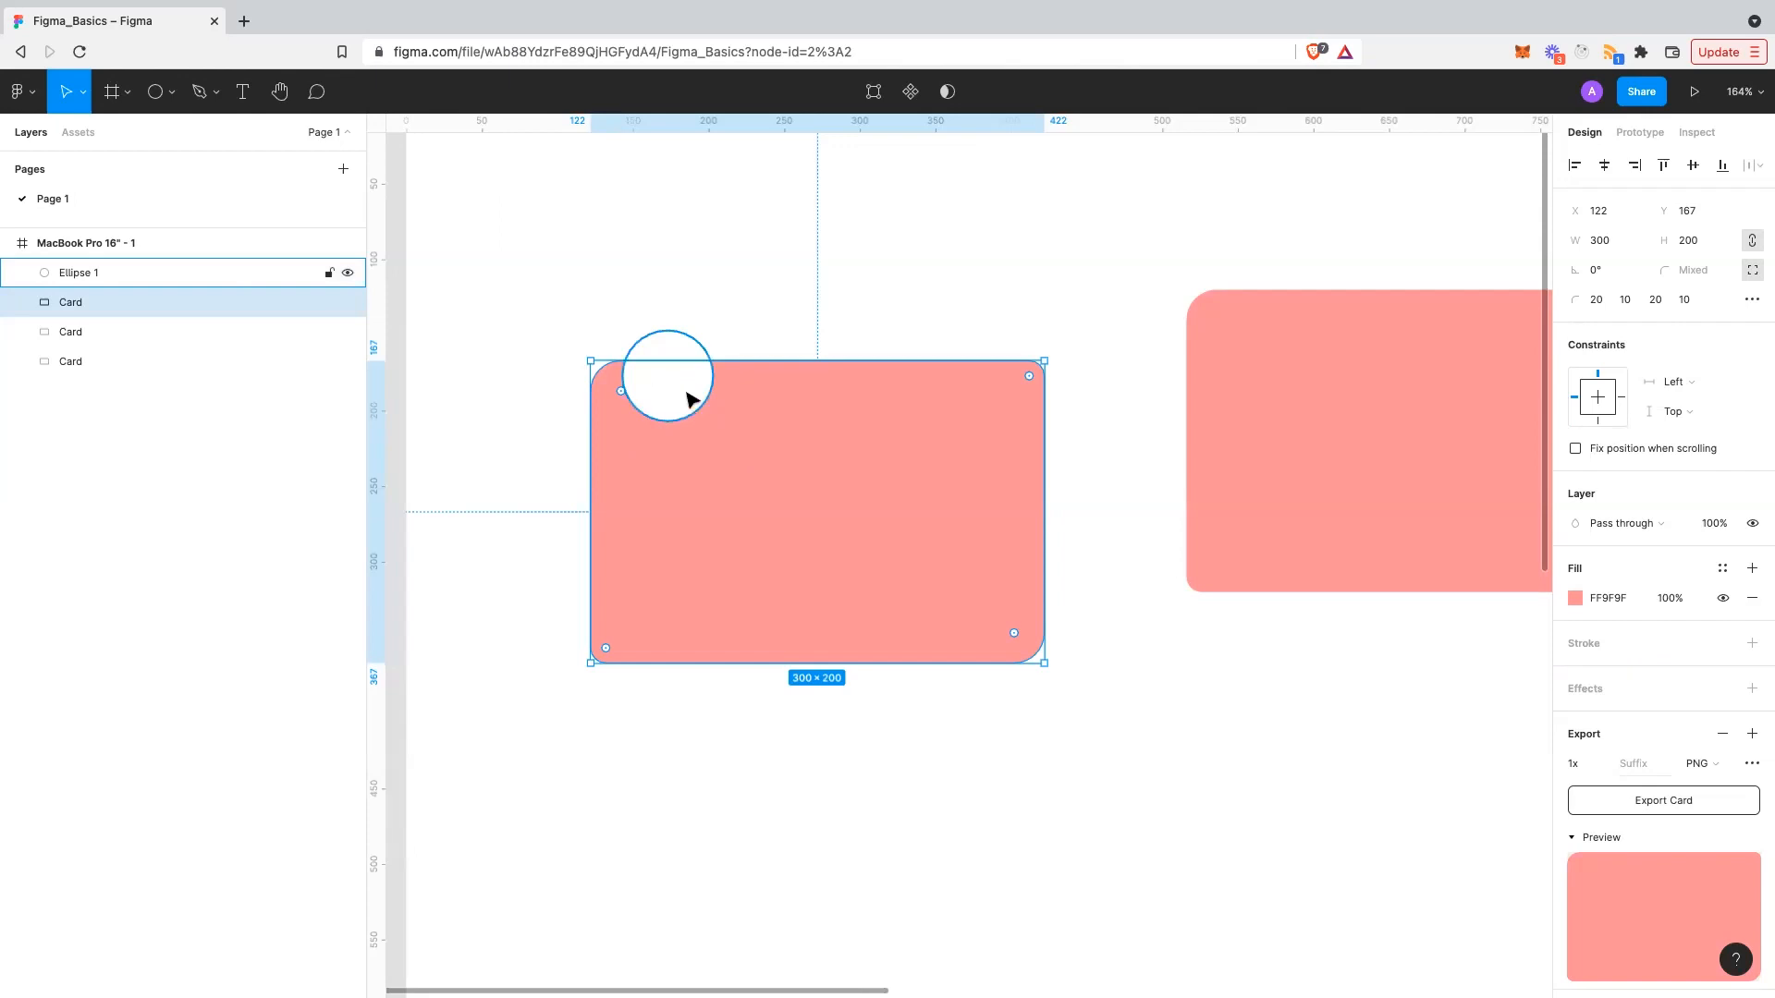
key("super+z")
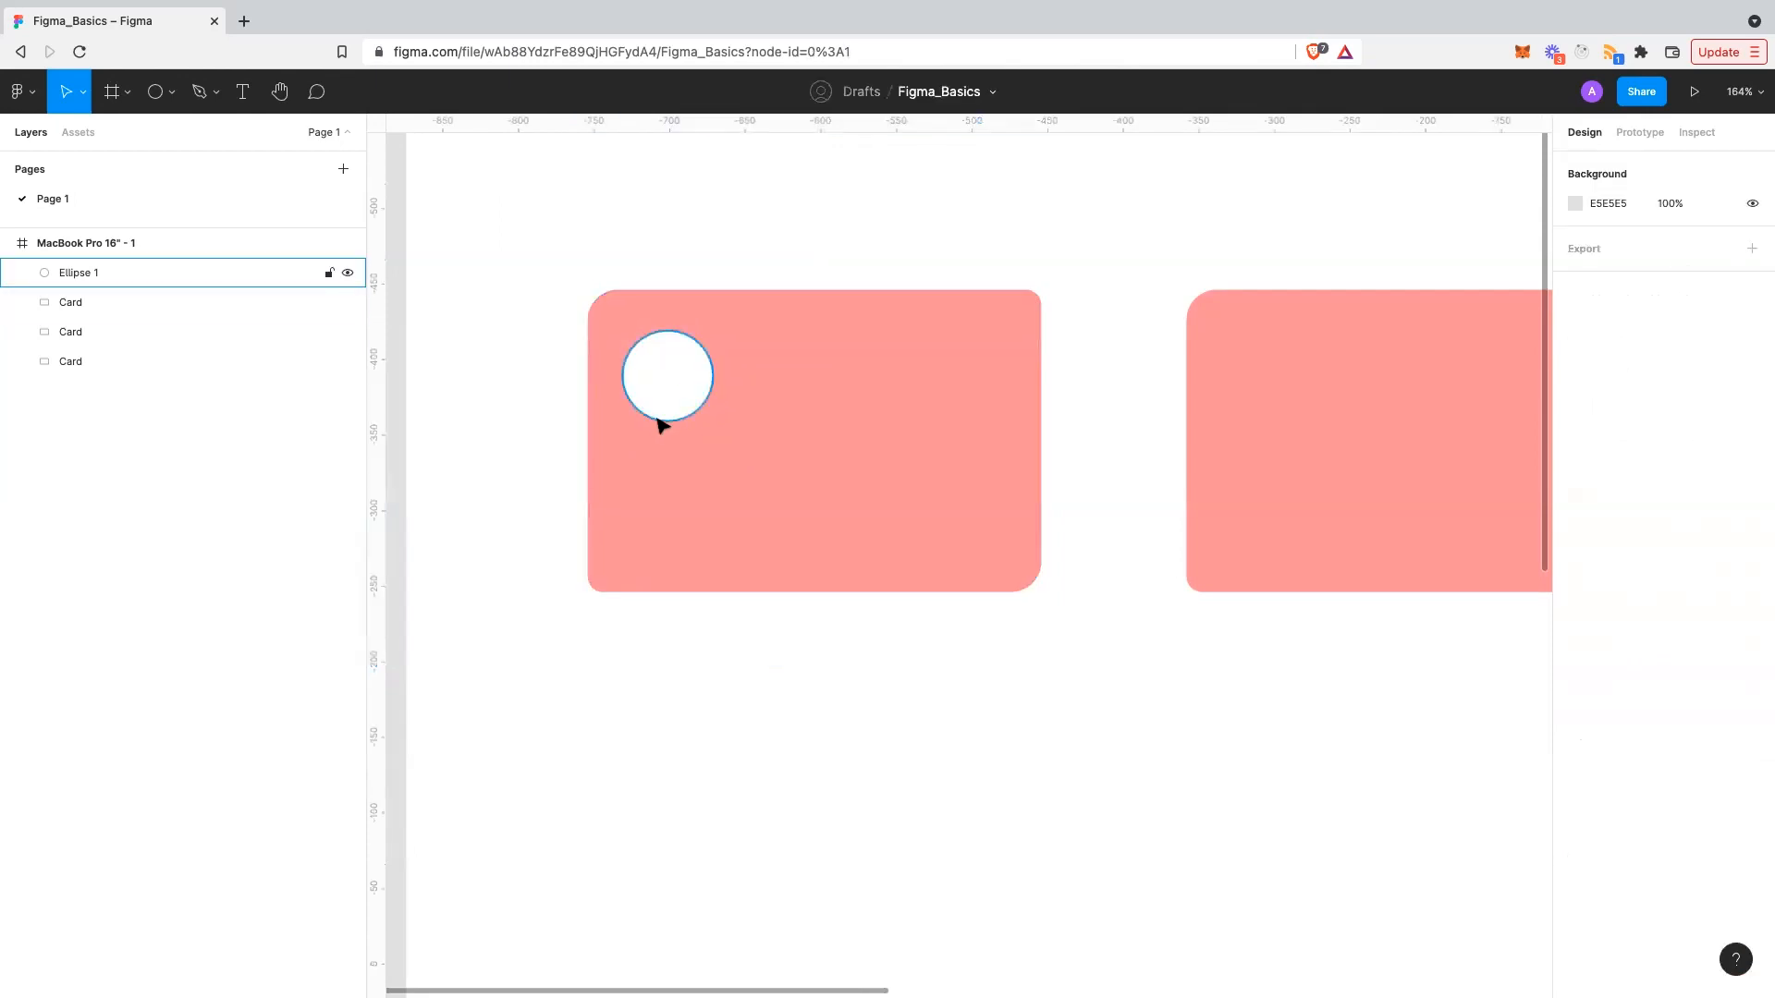
- Select Ellipse 1 and the first Card together
scroll(892, 682, "up", 2)
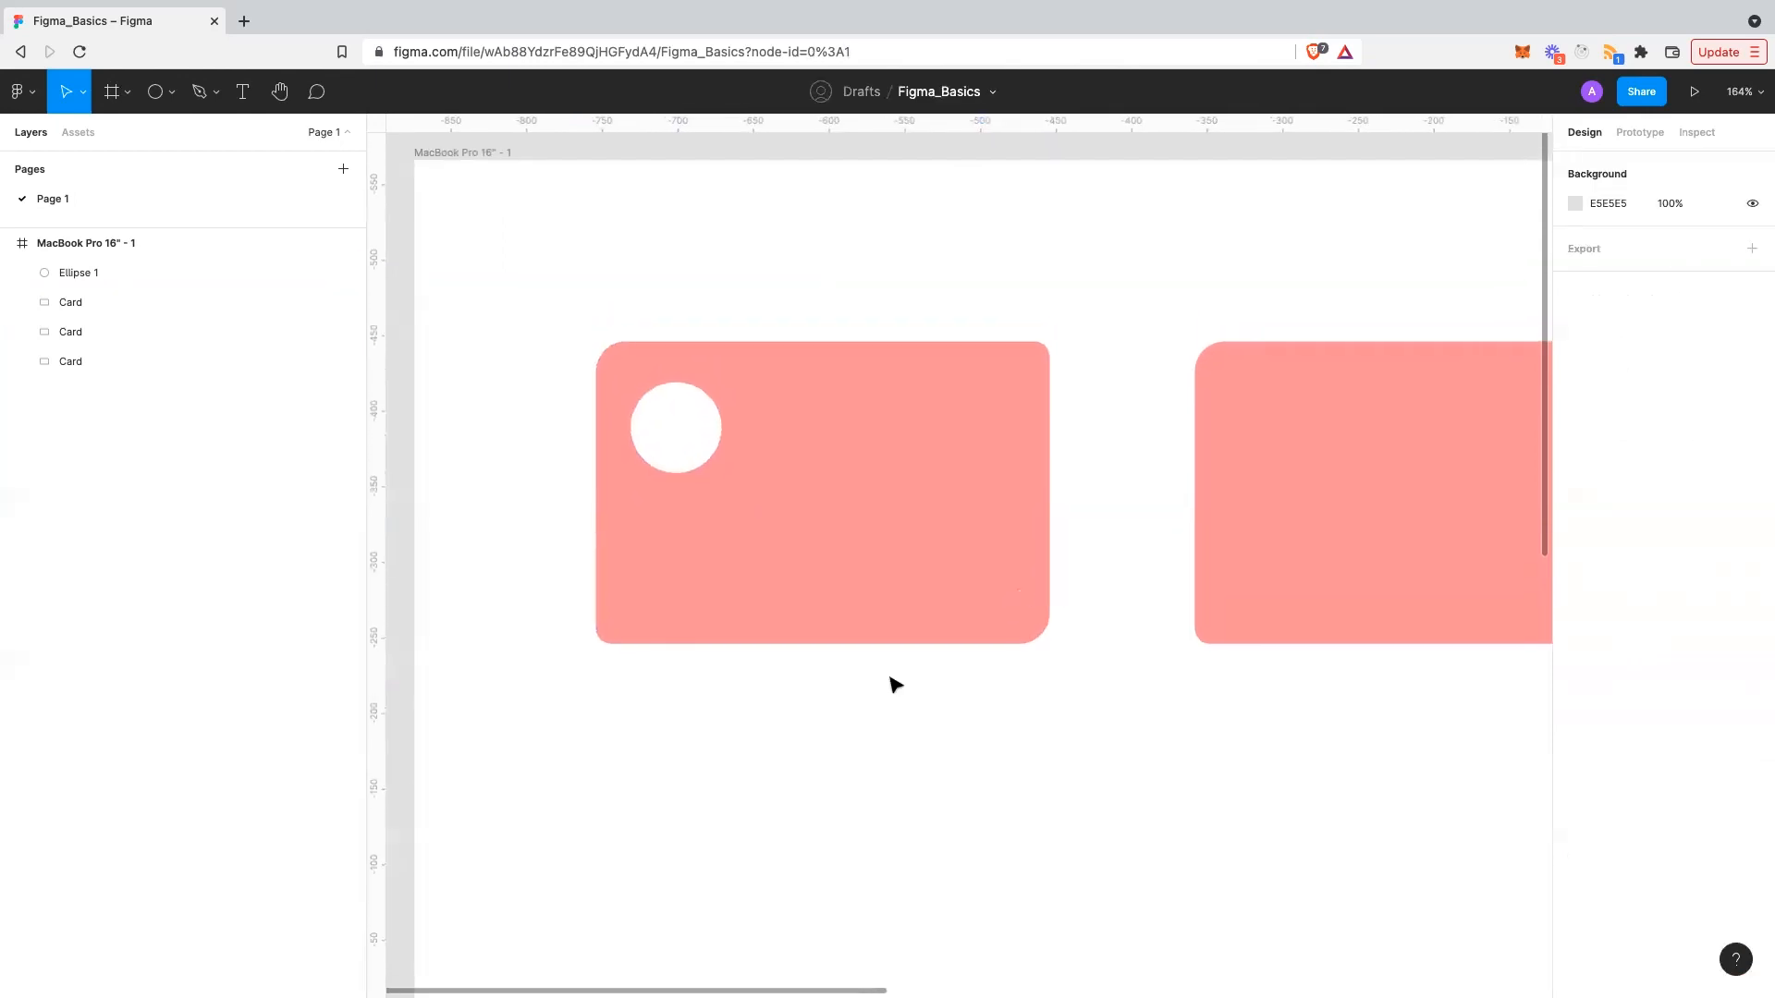
left_click(773, 475)
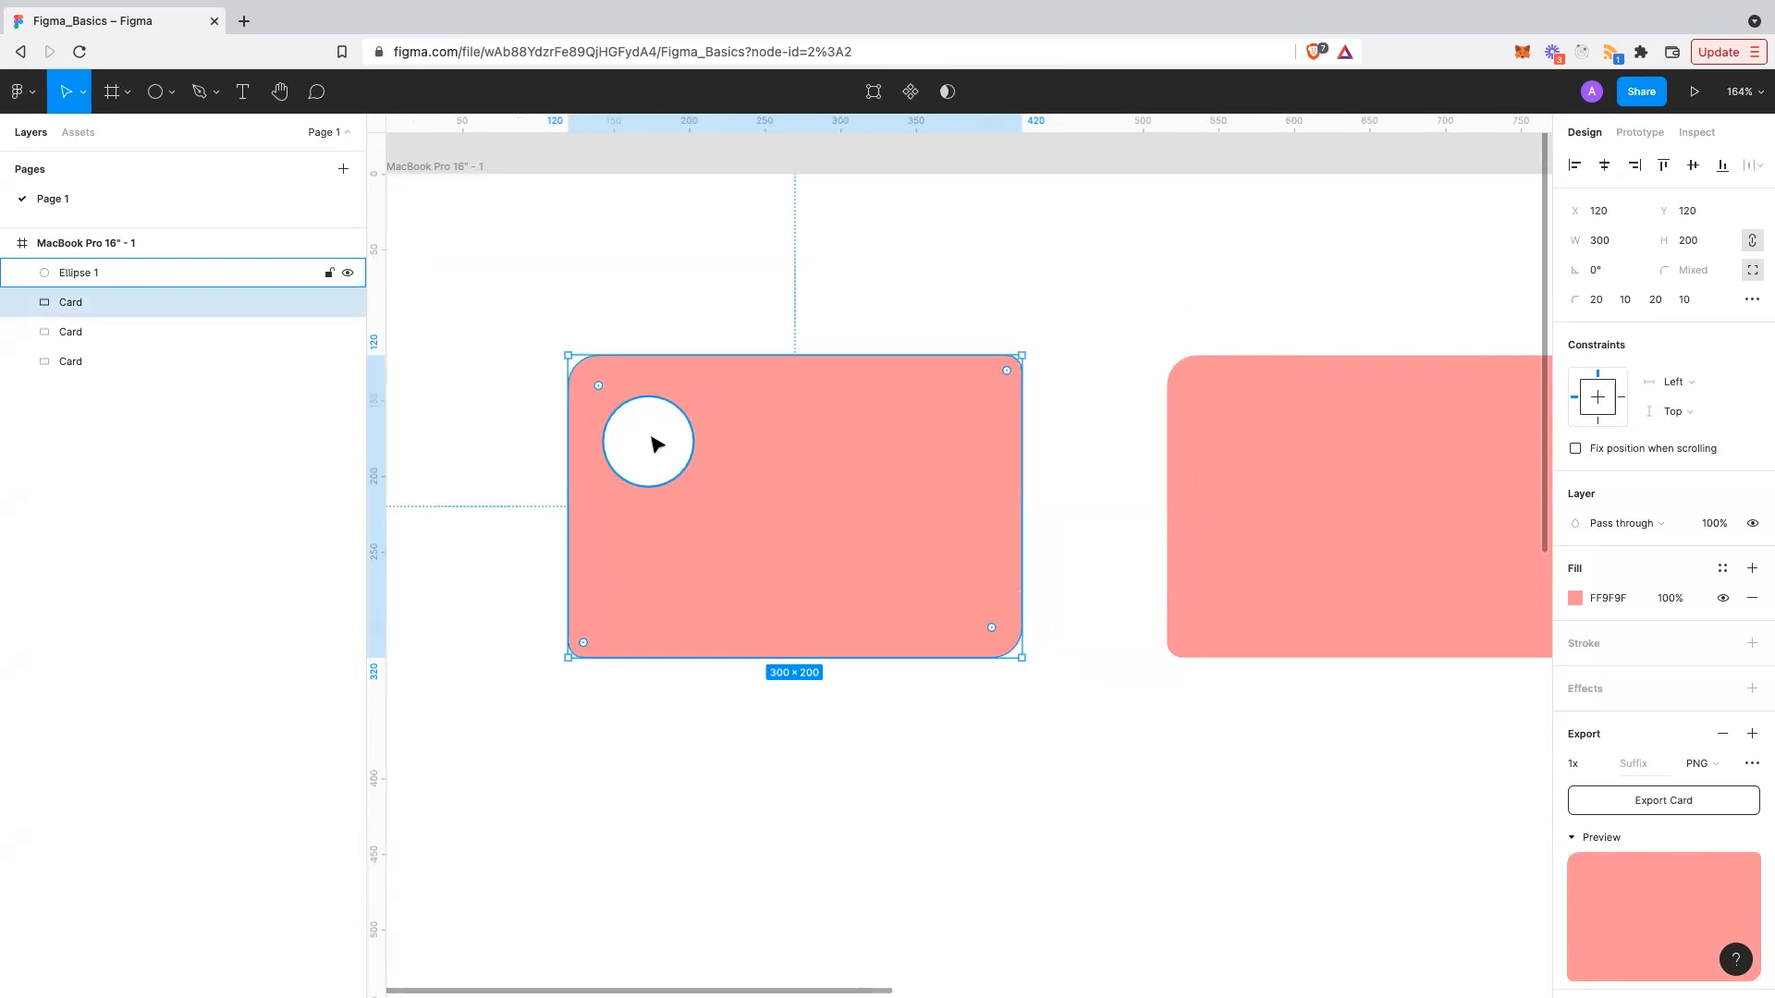
left_click(656, 444, "shift")
left_click(895, 725)
left_click(638, 443)
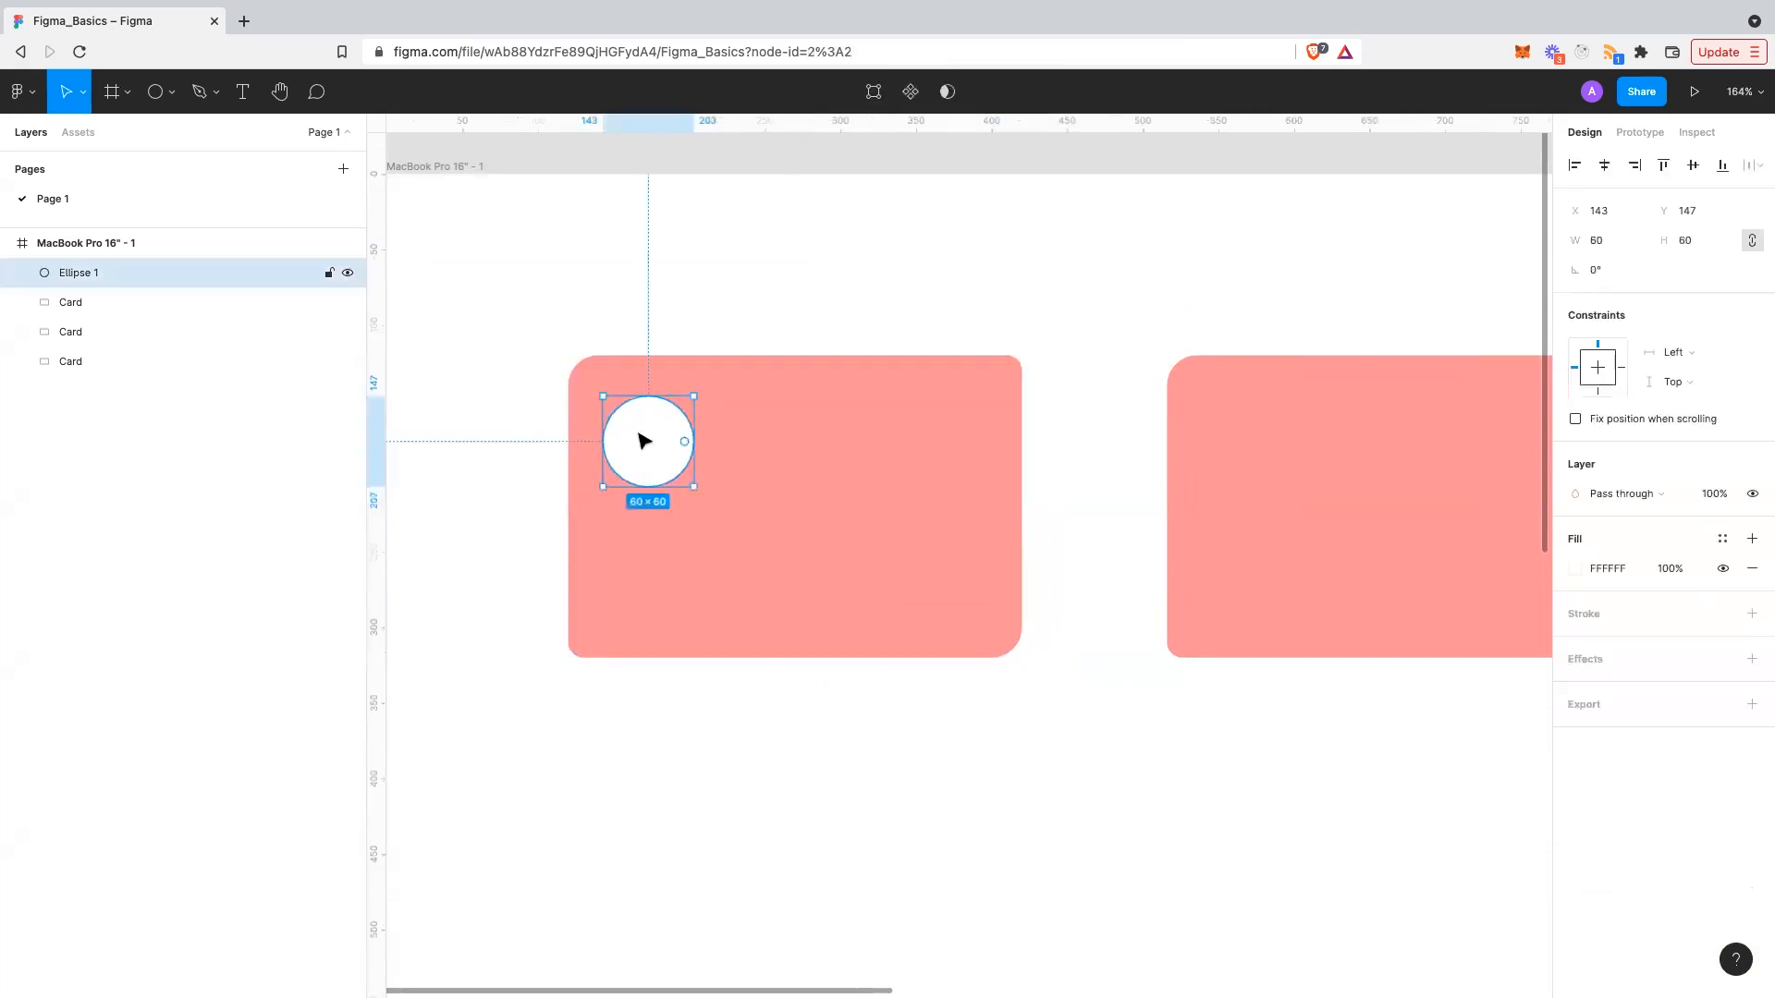
left_click(781, 472, "shift")
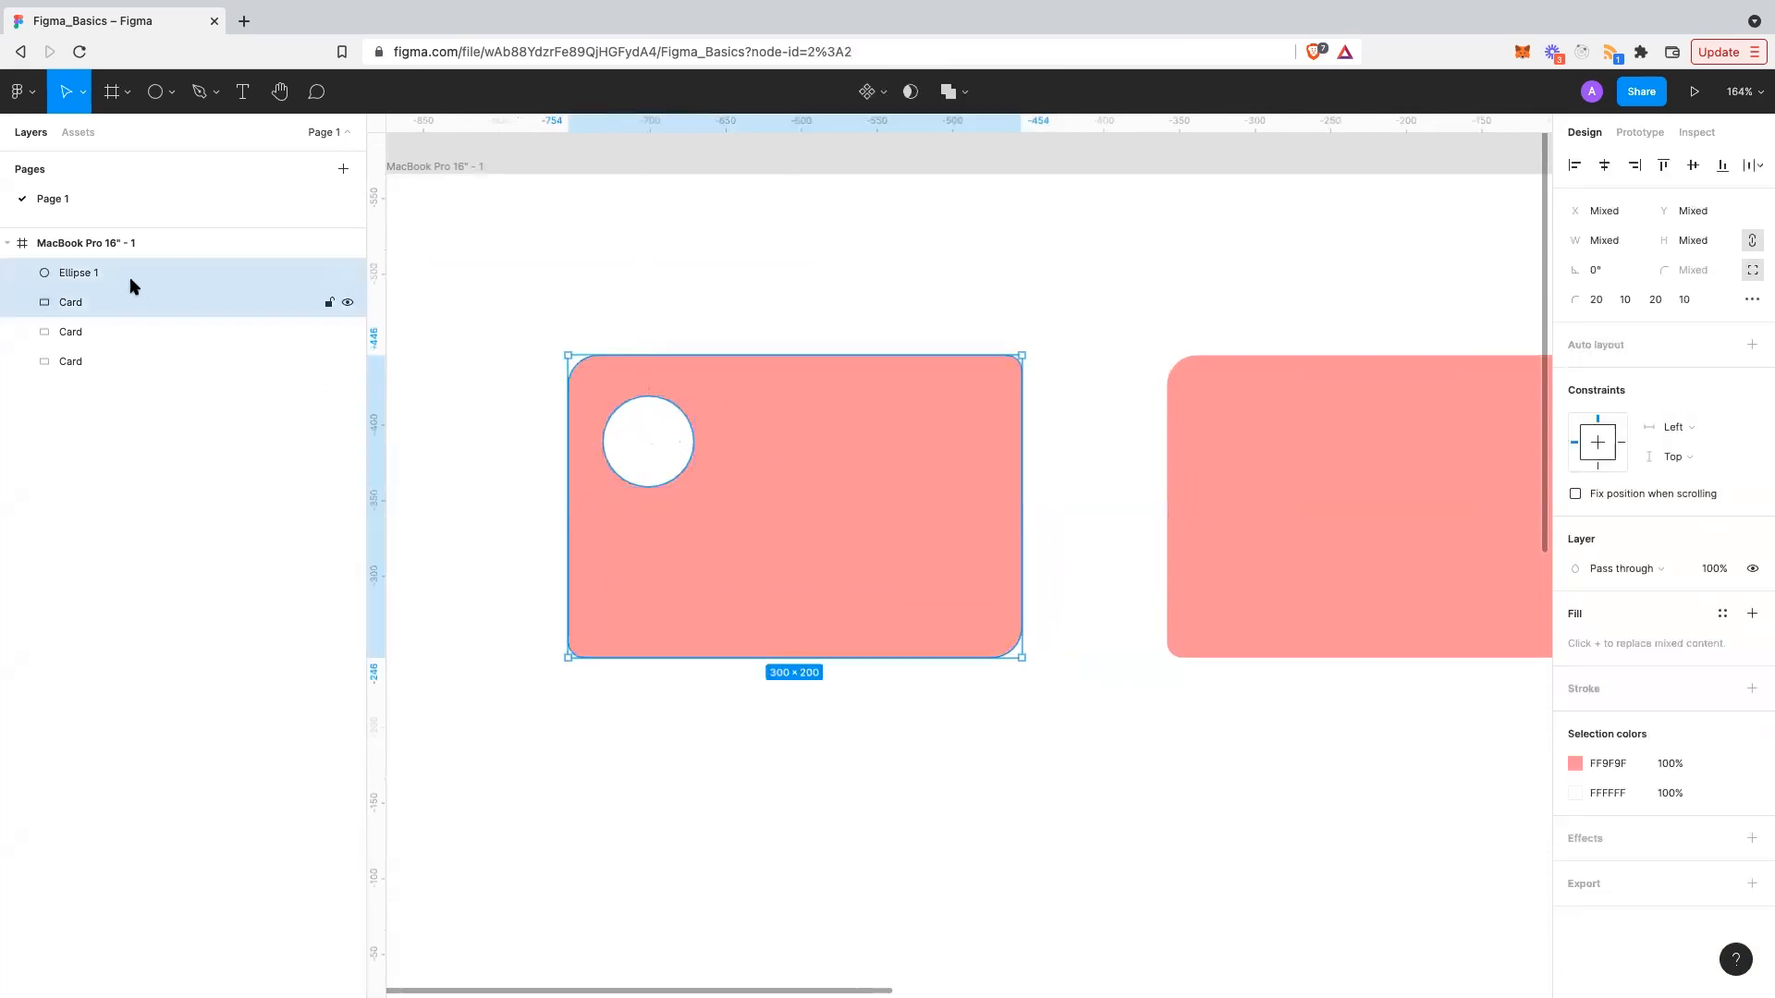
- Group the white circle and first Card into Group 1 and expand its layers
right_click(733, 421)
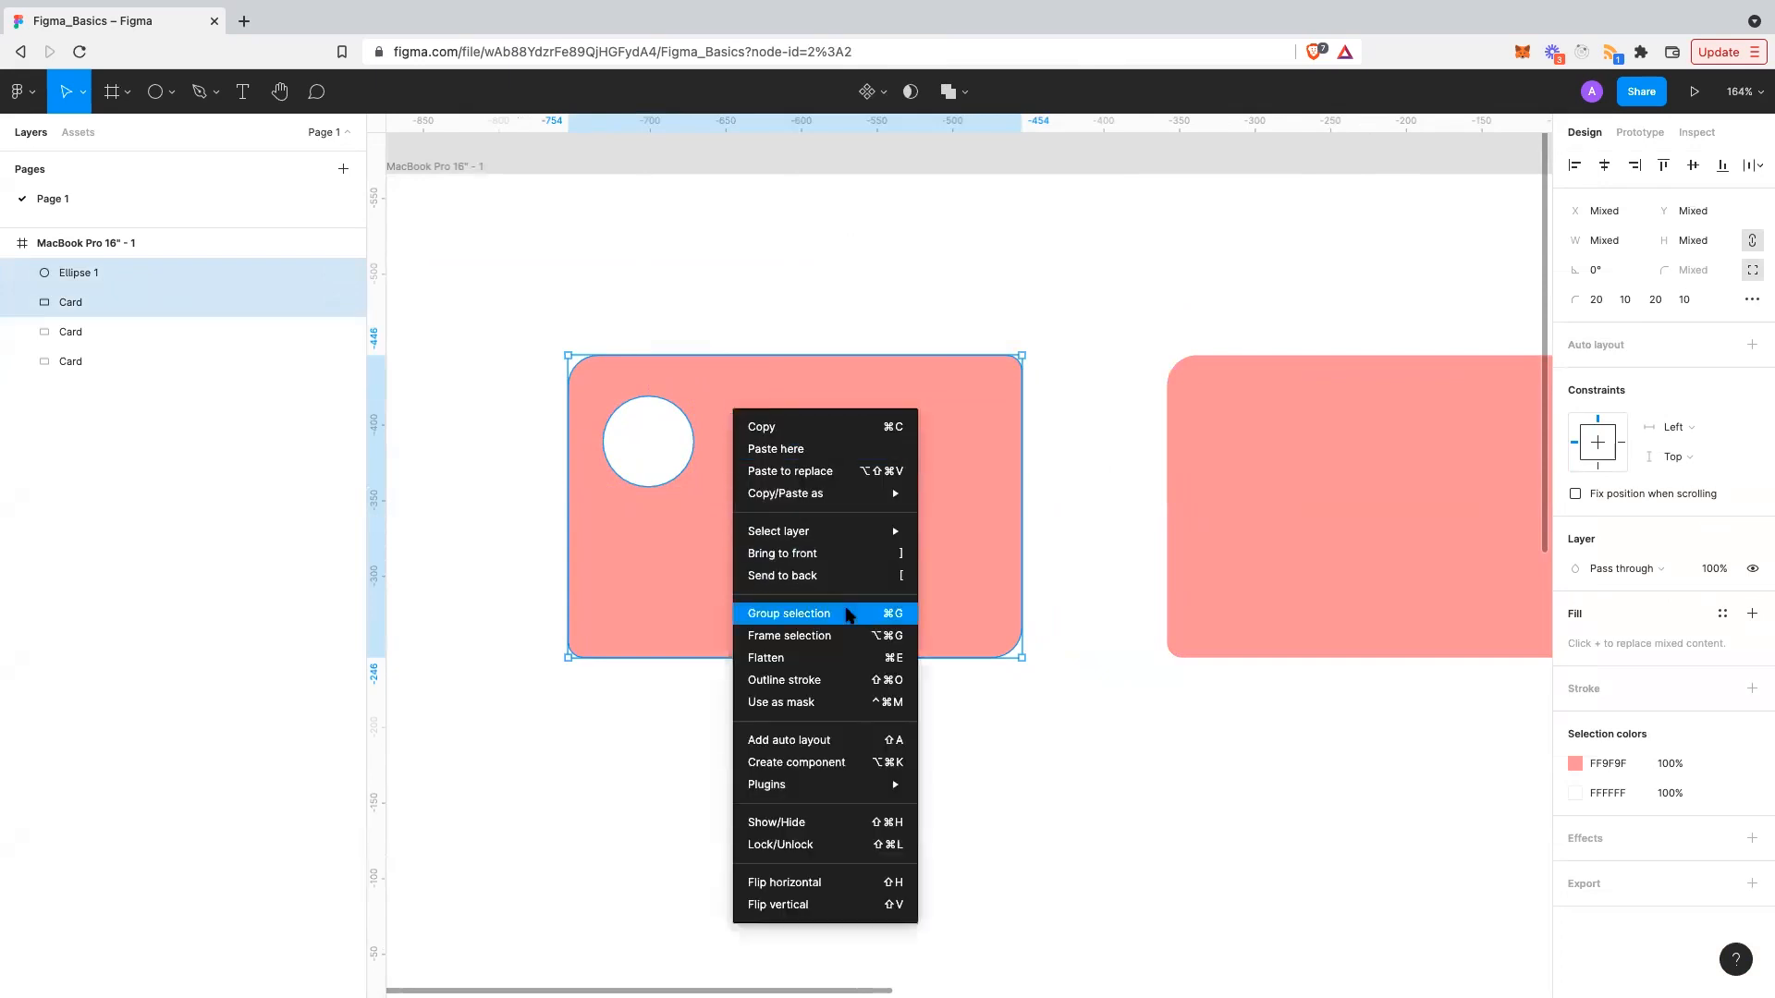
left_click(847, 614)
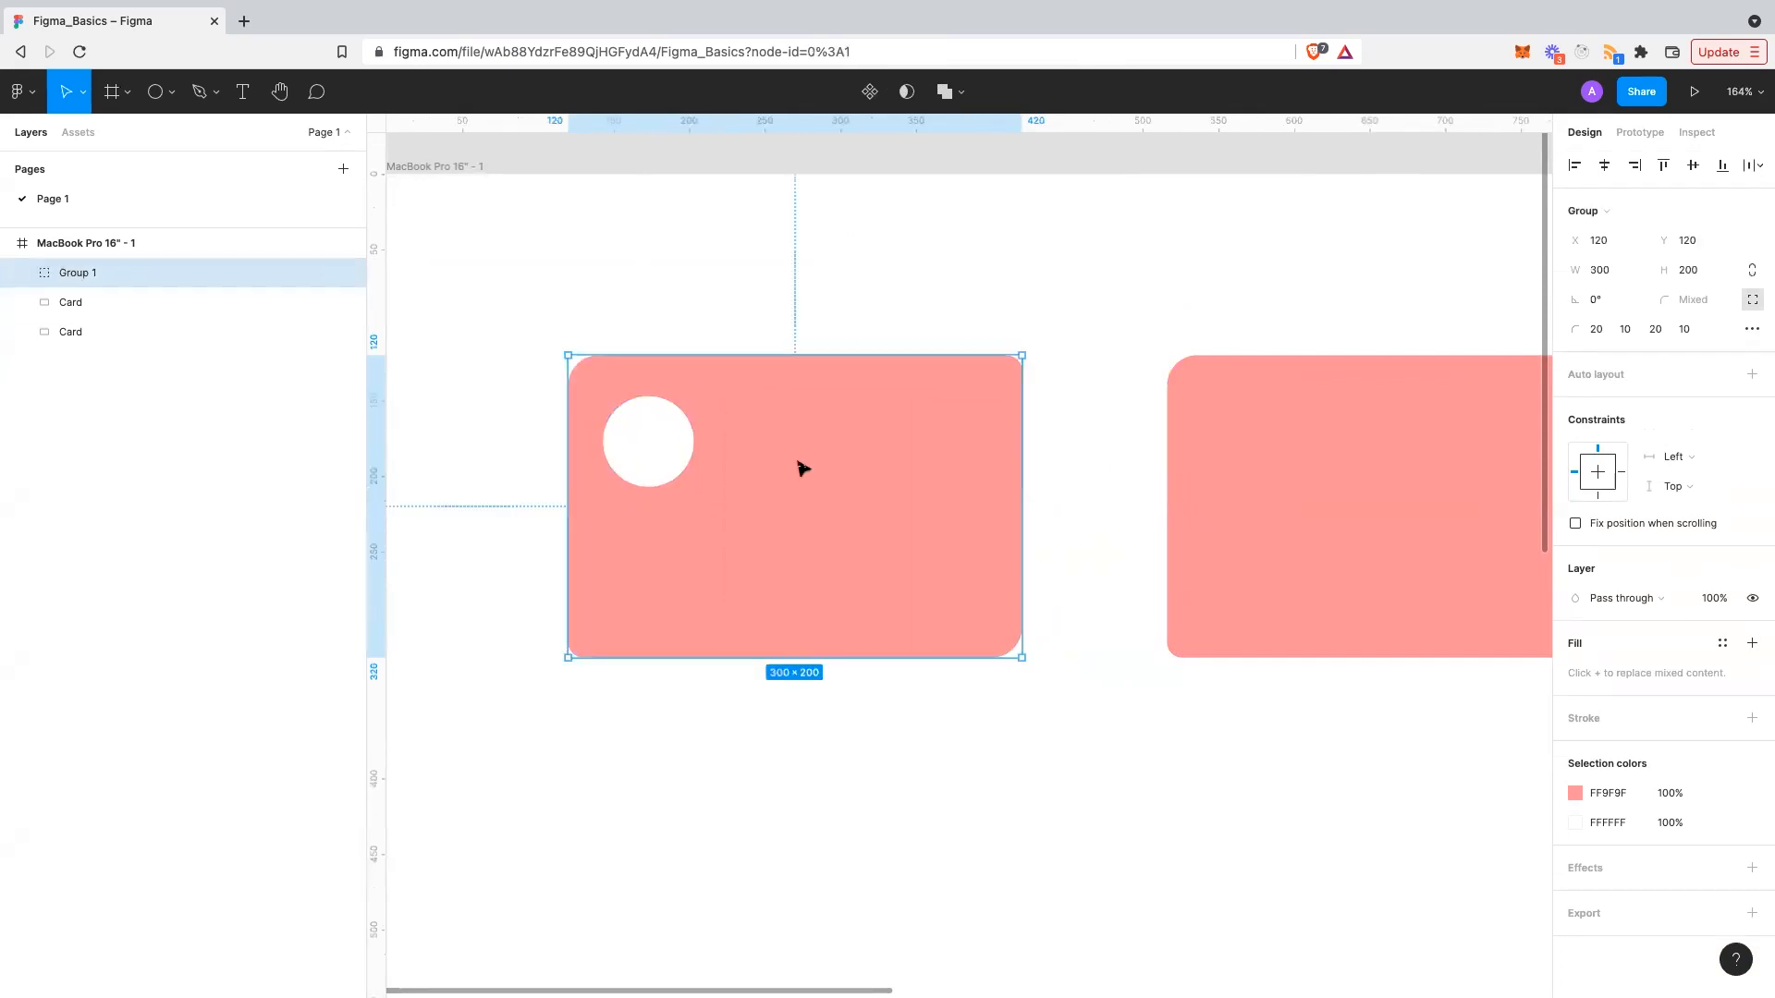
left_click(16, 275)
left_click(92, 302)
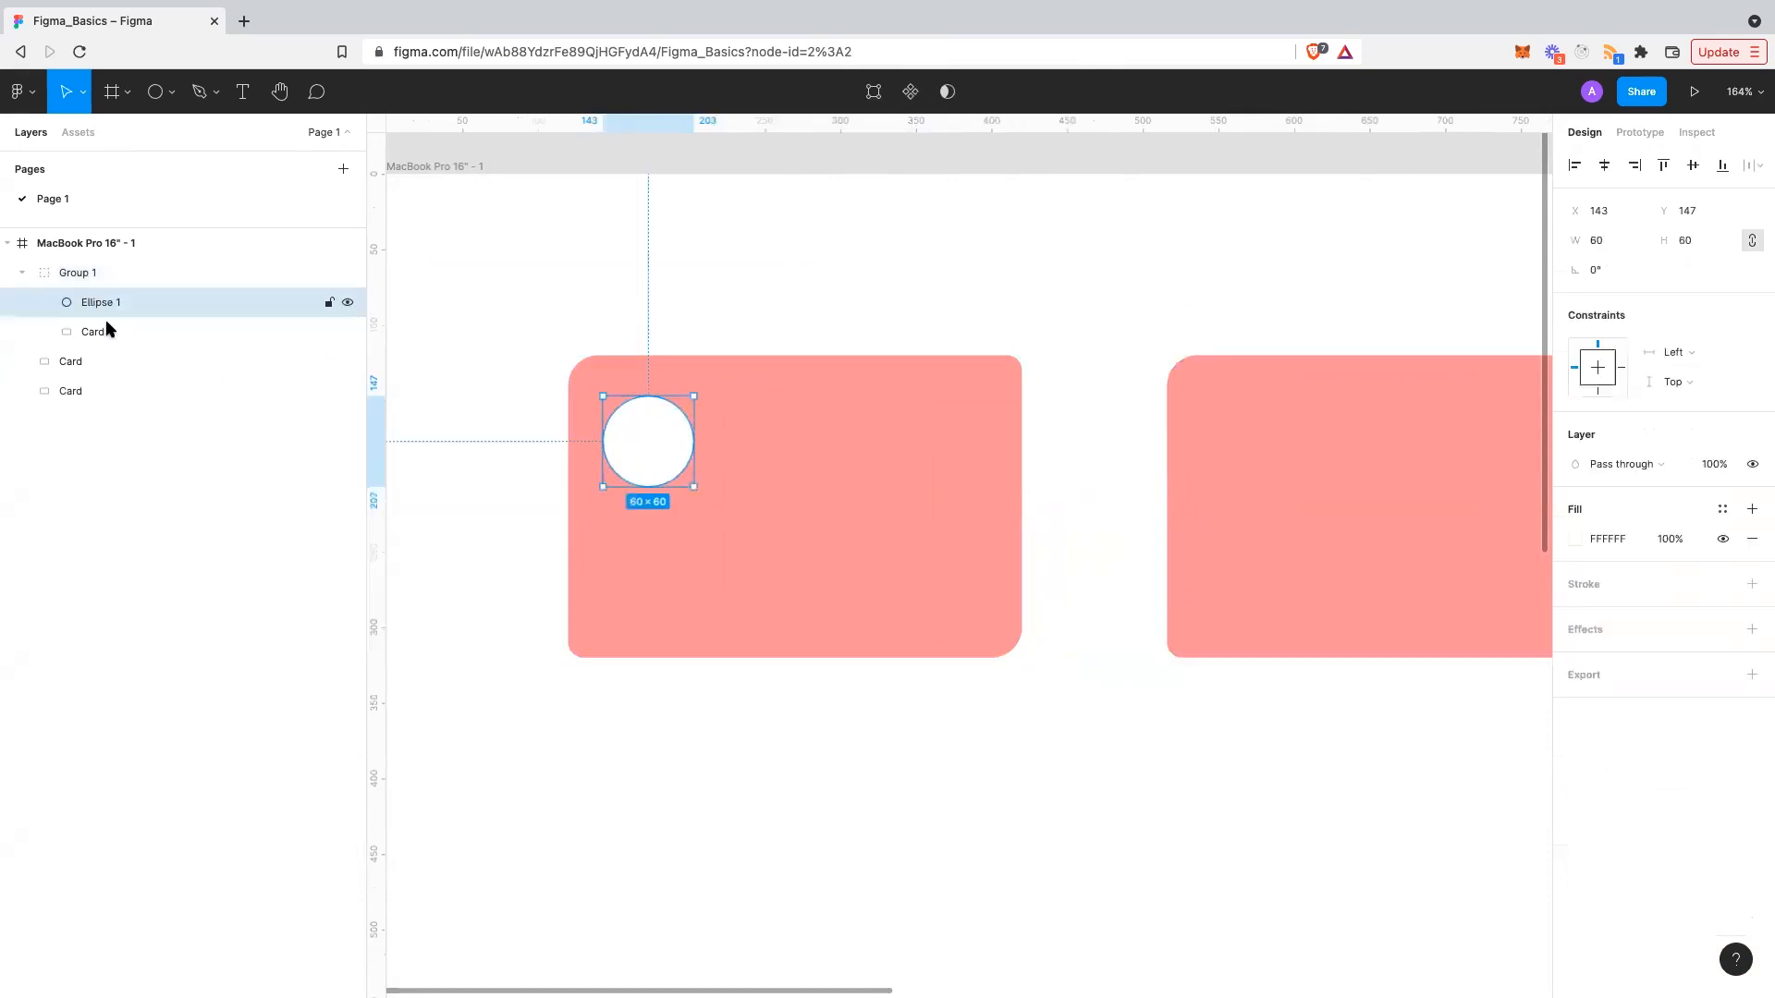
left_click(109, 329)
mouse_move(123, 308)
left_mouse_down()
mouse_move(129, 344)
mouse_move(124, 296)
left_mouse_up()
- Undo stray moves of Group 1 and the circle, keeping their original positions
left_click(716, 335)
mouse_move(780, 439)
left_mouse_down()
mouse_move(793, 481)
mouse_move(776, 548)
mouse_move(788, 459)
left_mouse_up()
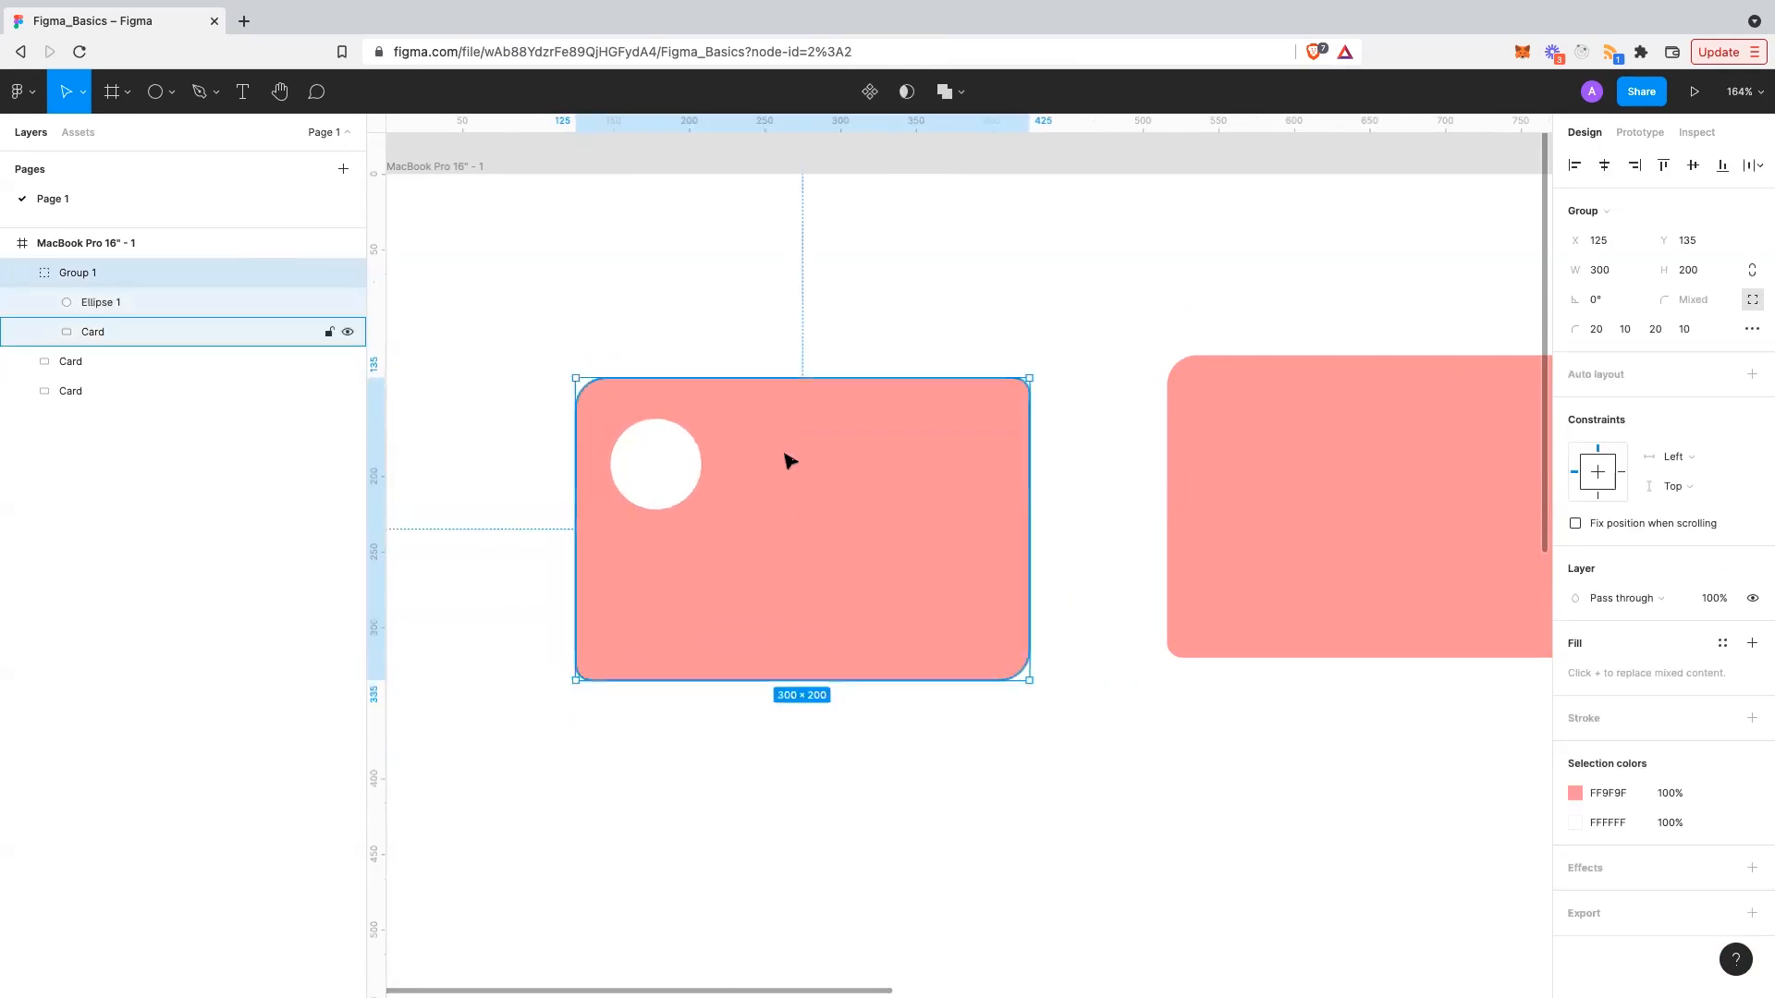
key("ctrl+z")
key("ctrl+z")
key("ctrl+z")
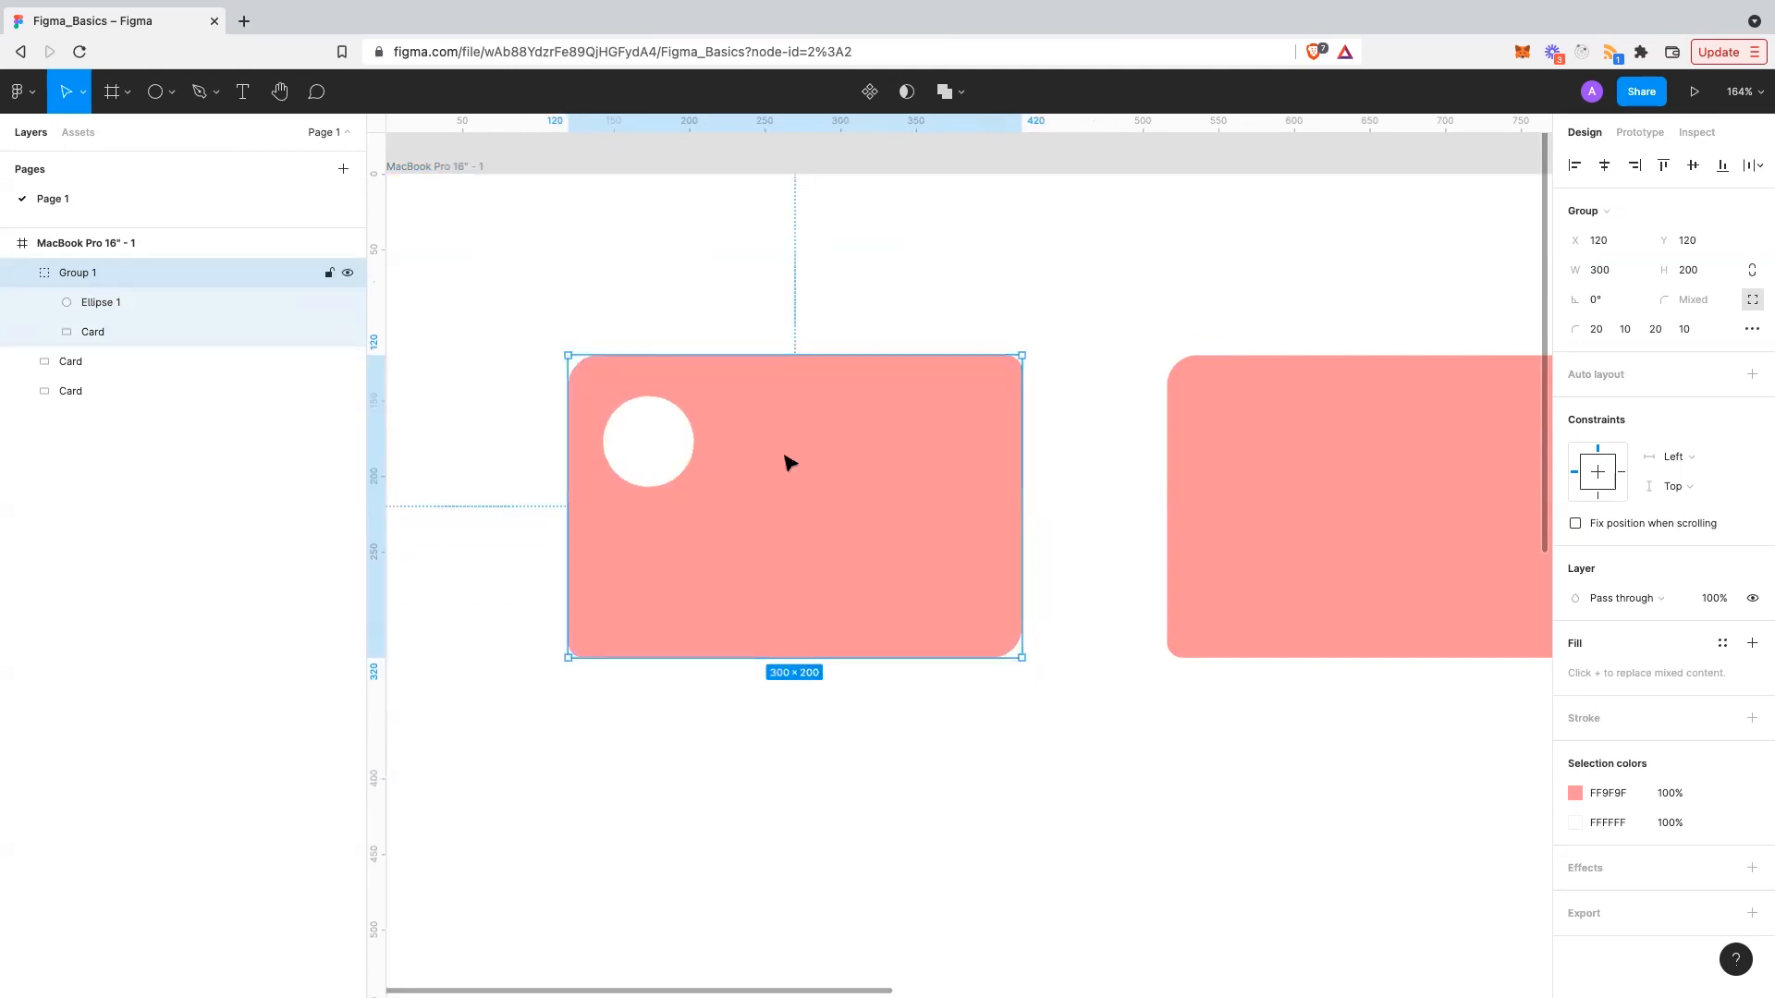
double_click(687, 439)
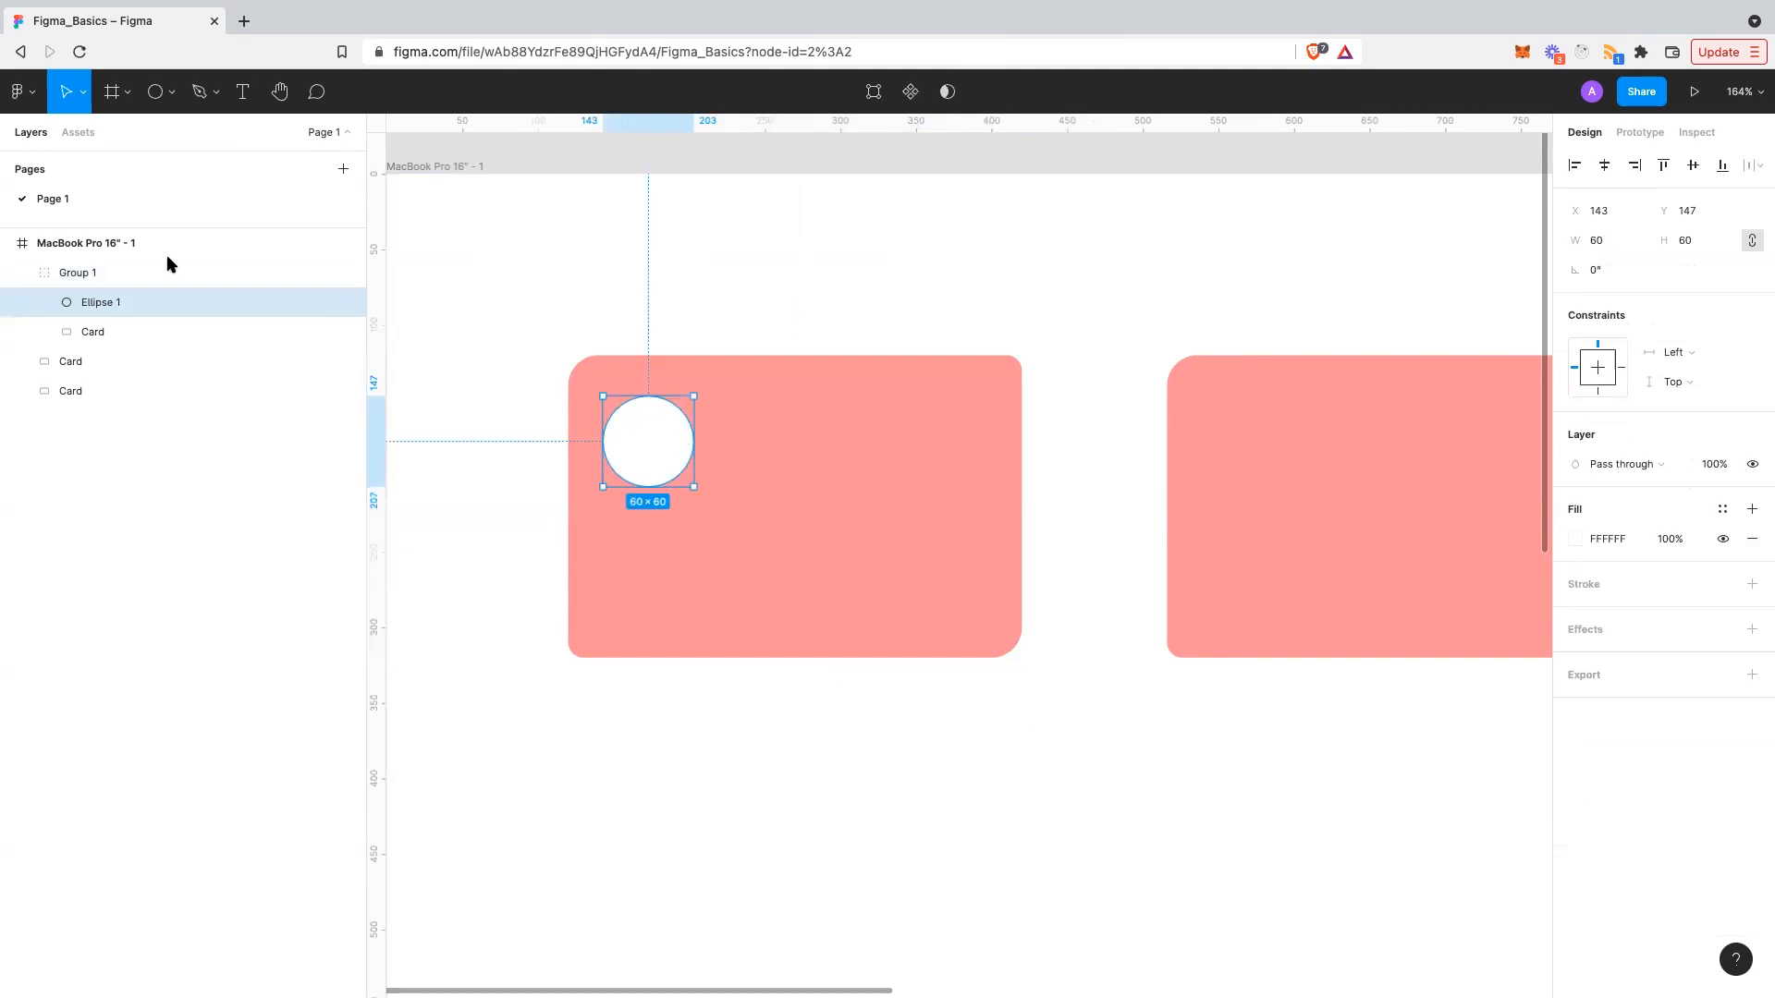
left_click_drag(666, 421, 705, 423)
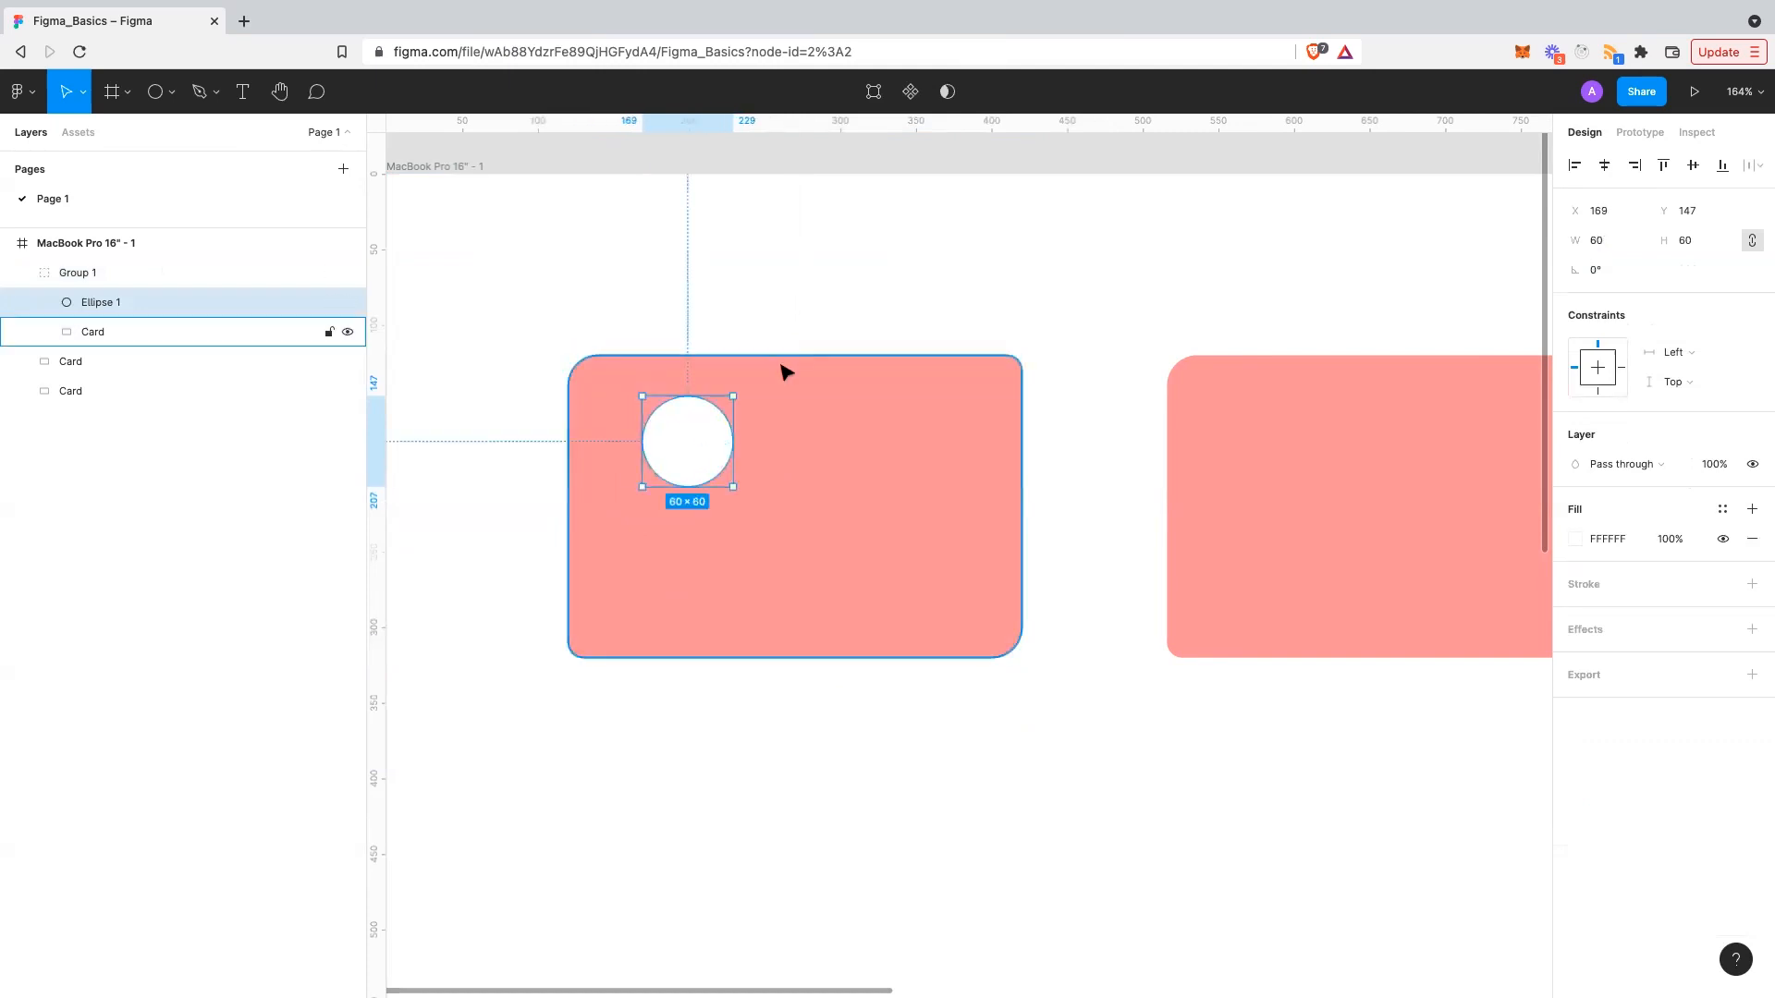
key("ctrl+z")
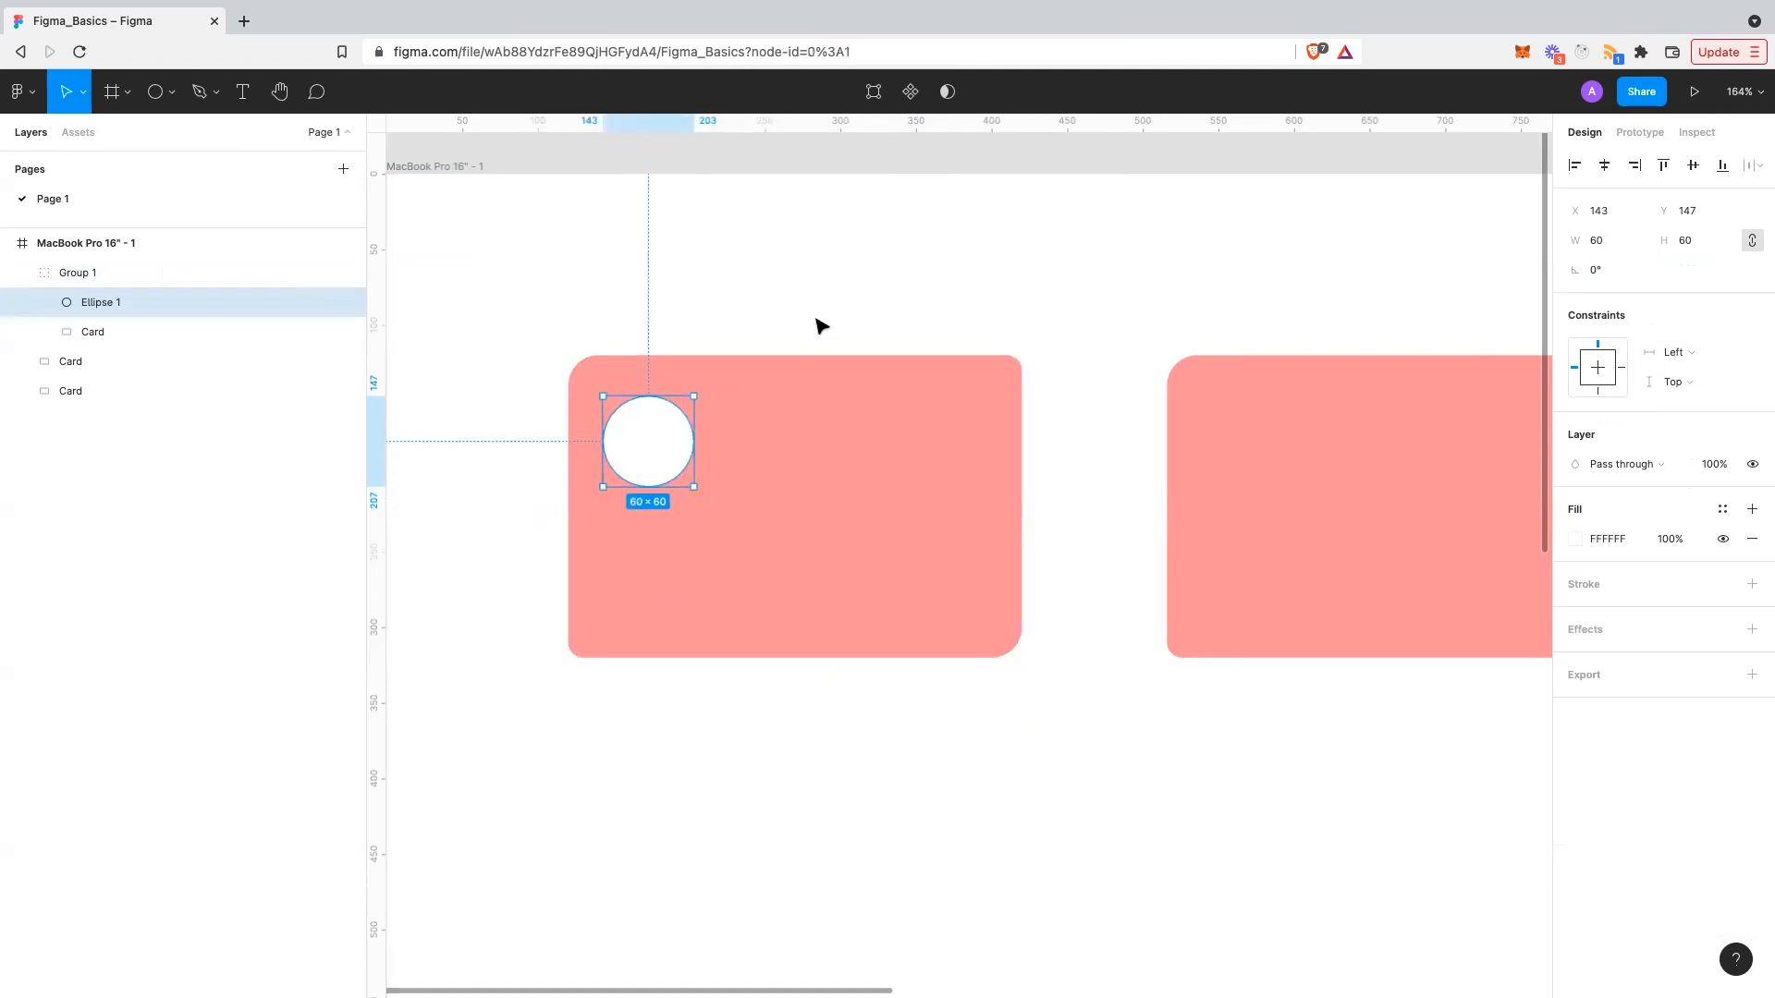
left_click(820, 325)
scroll(826, 327, "down", 5)
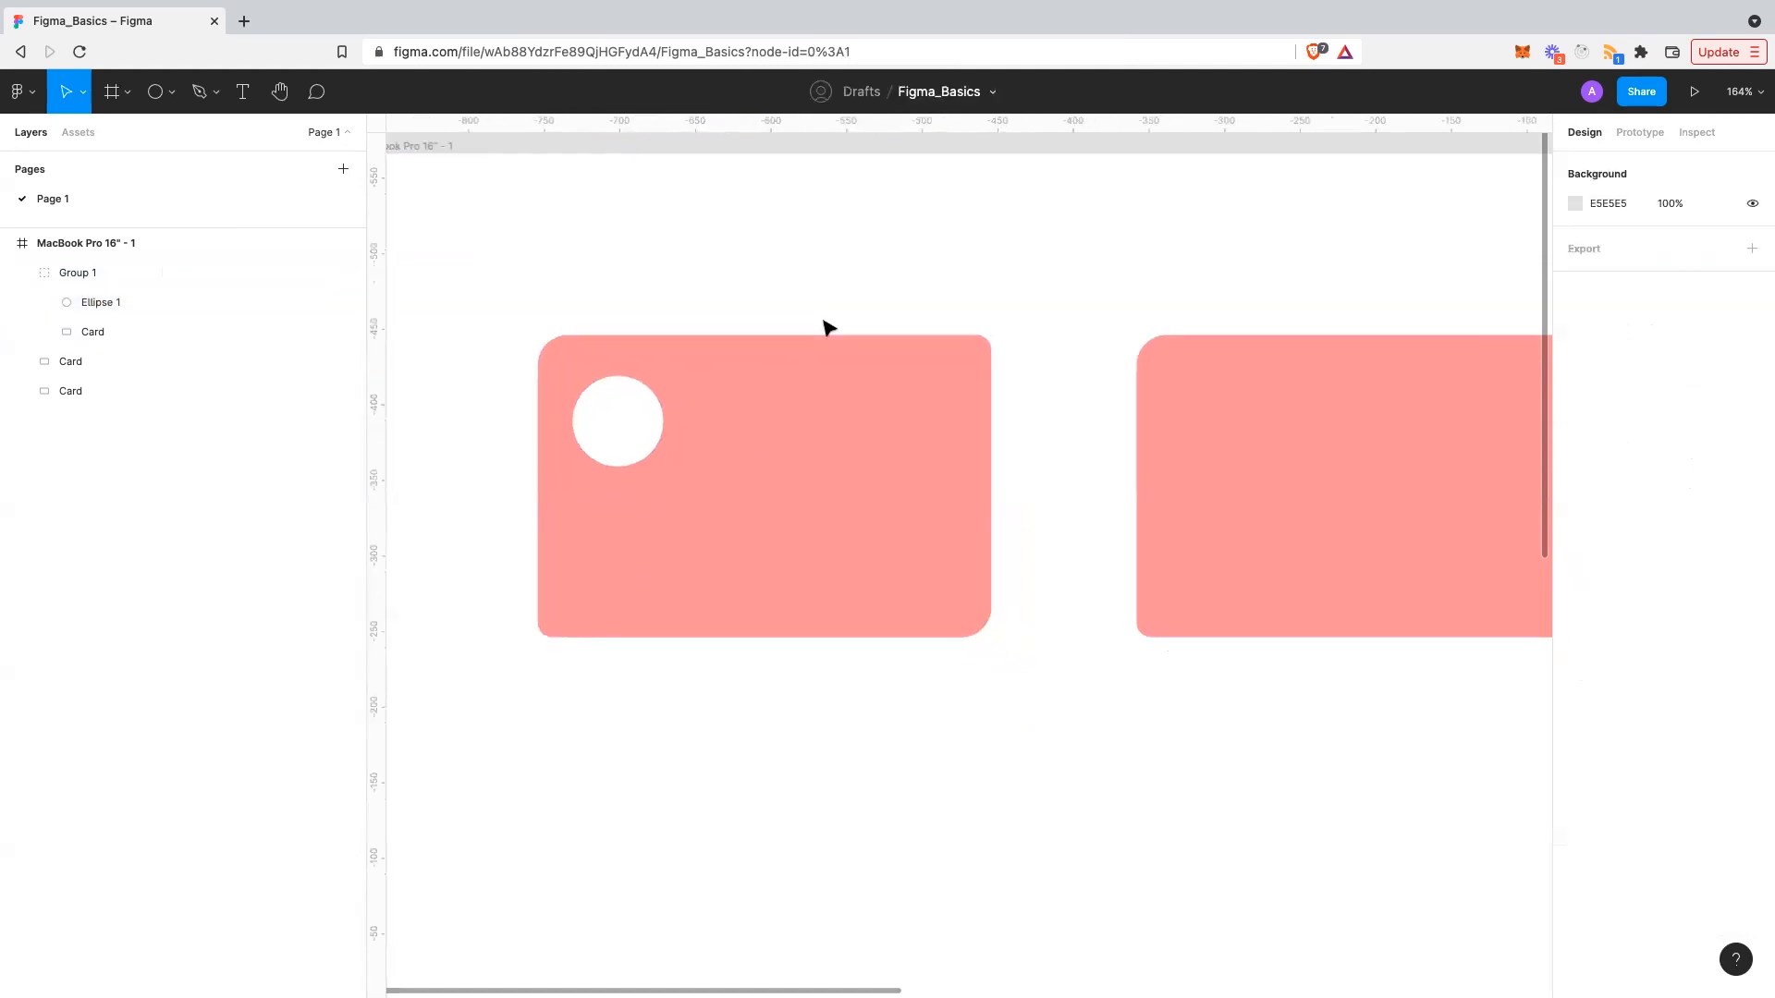
- Draw a white-filled rectangle to the right of the circle on the first card
scroll(752, 368, "up", 4)
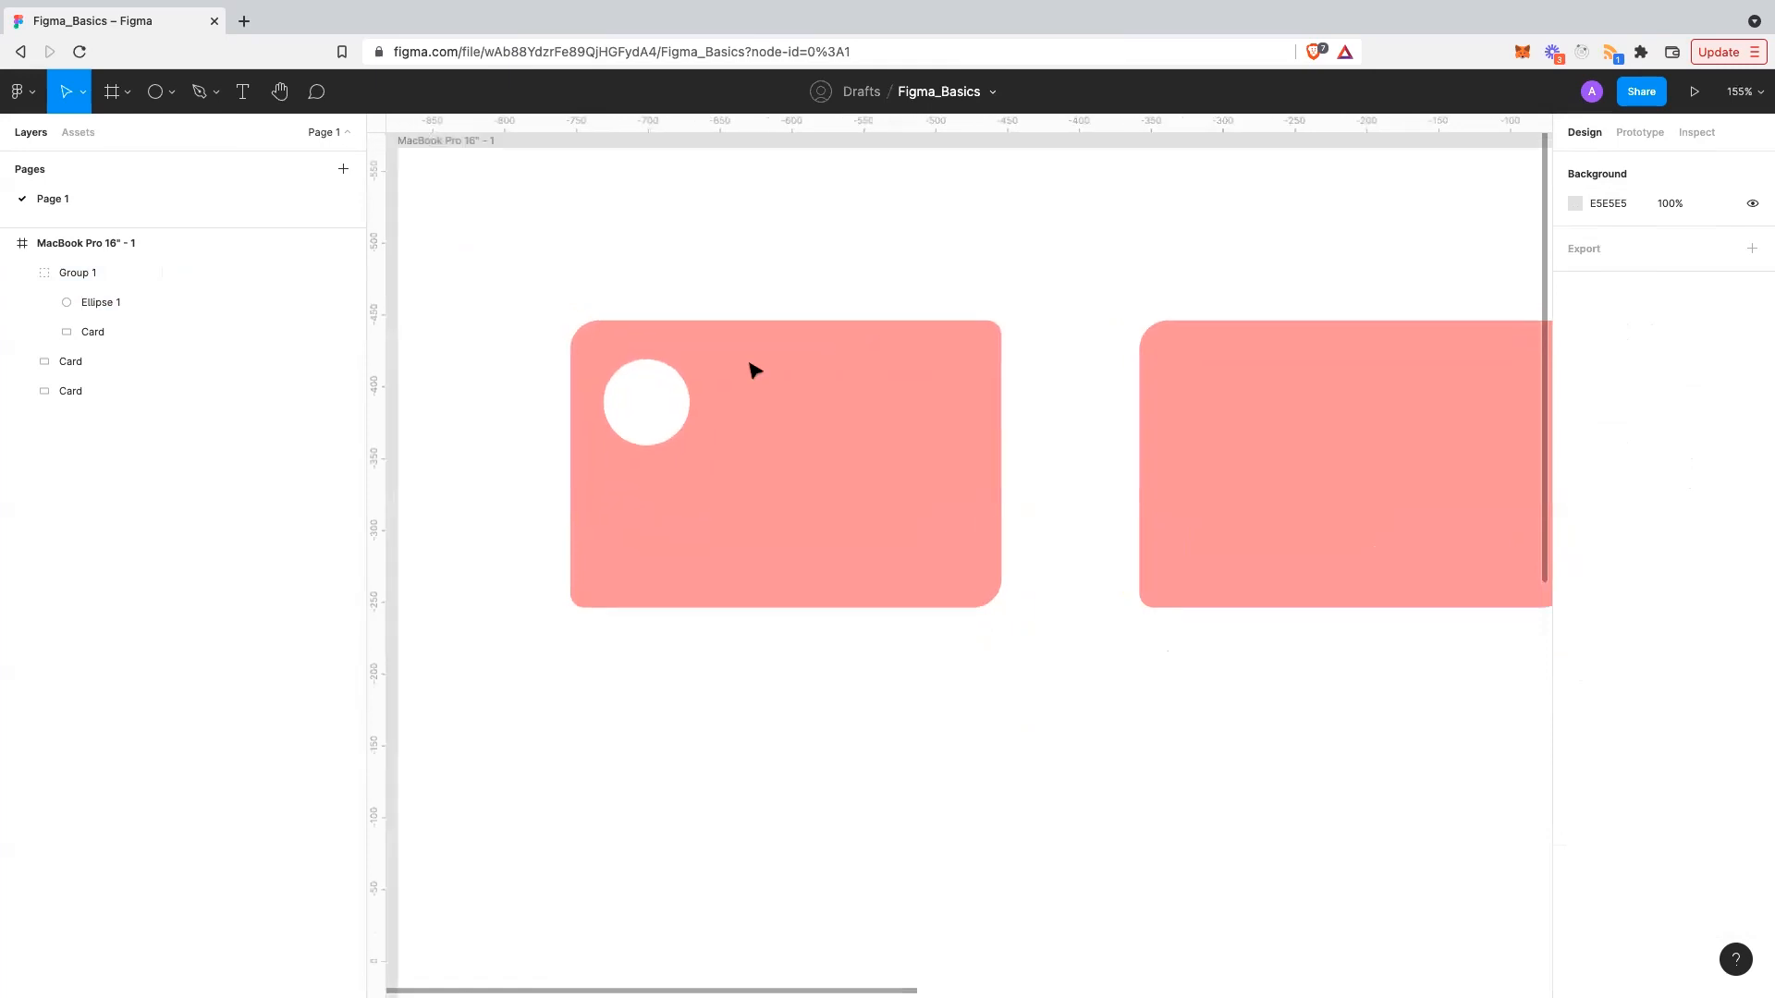
double_click(647, 415)
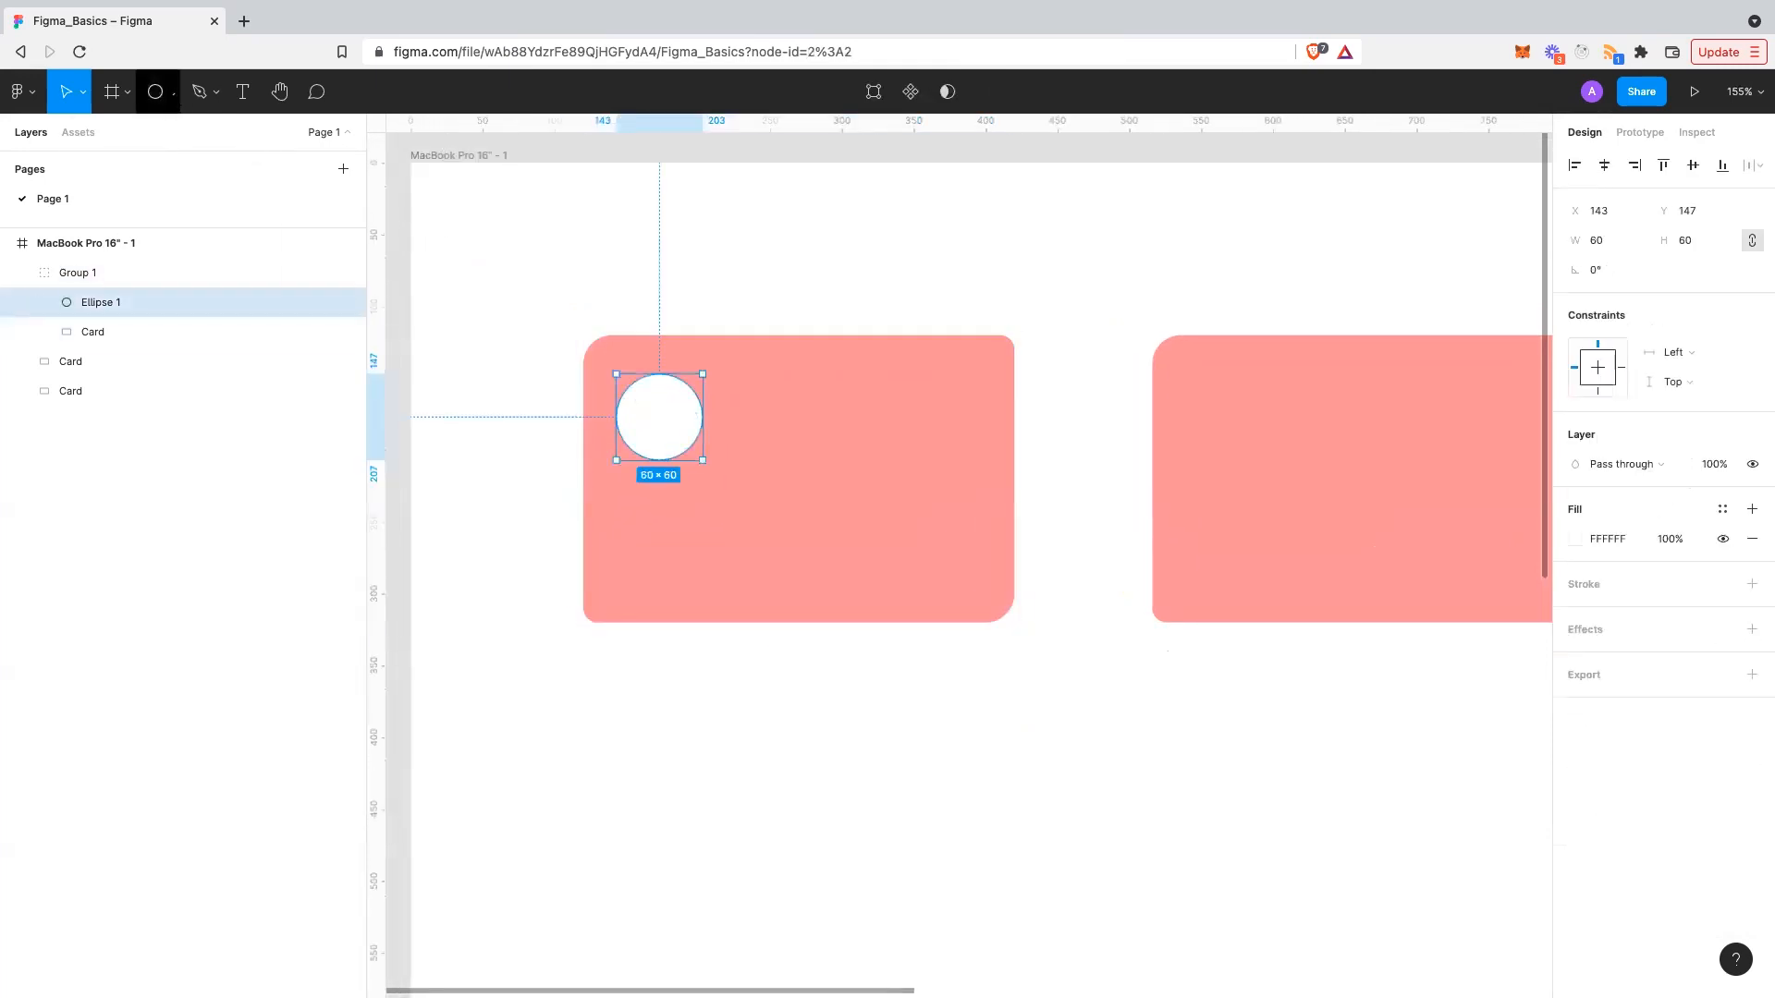
left_click(171, 92)
left_click(157, 137)
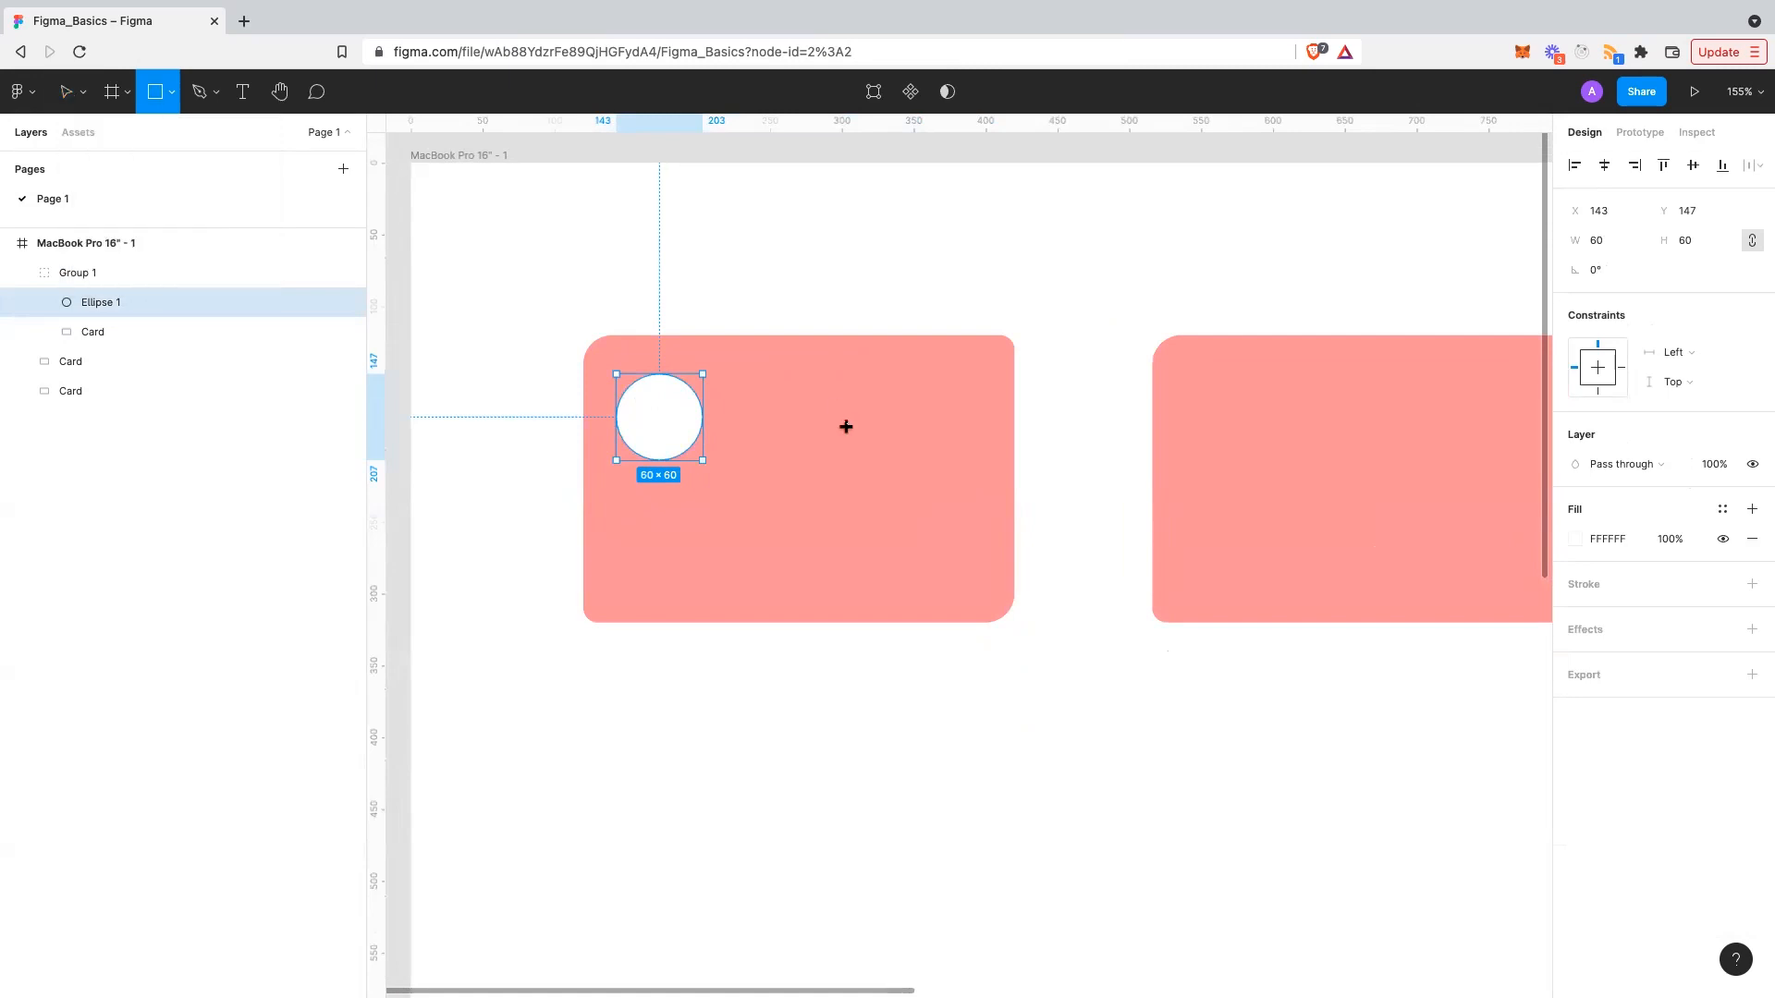
left_click_drag(739, 372, 968, 458)
left_click(1610, 568)
type("f")
key("Return")
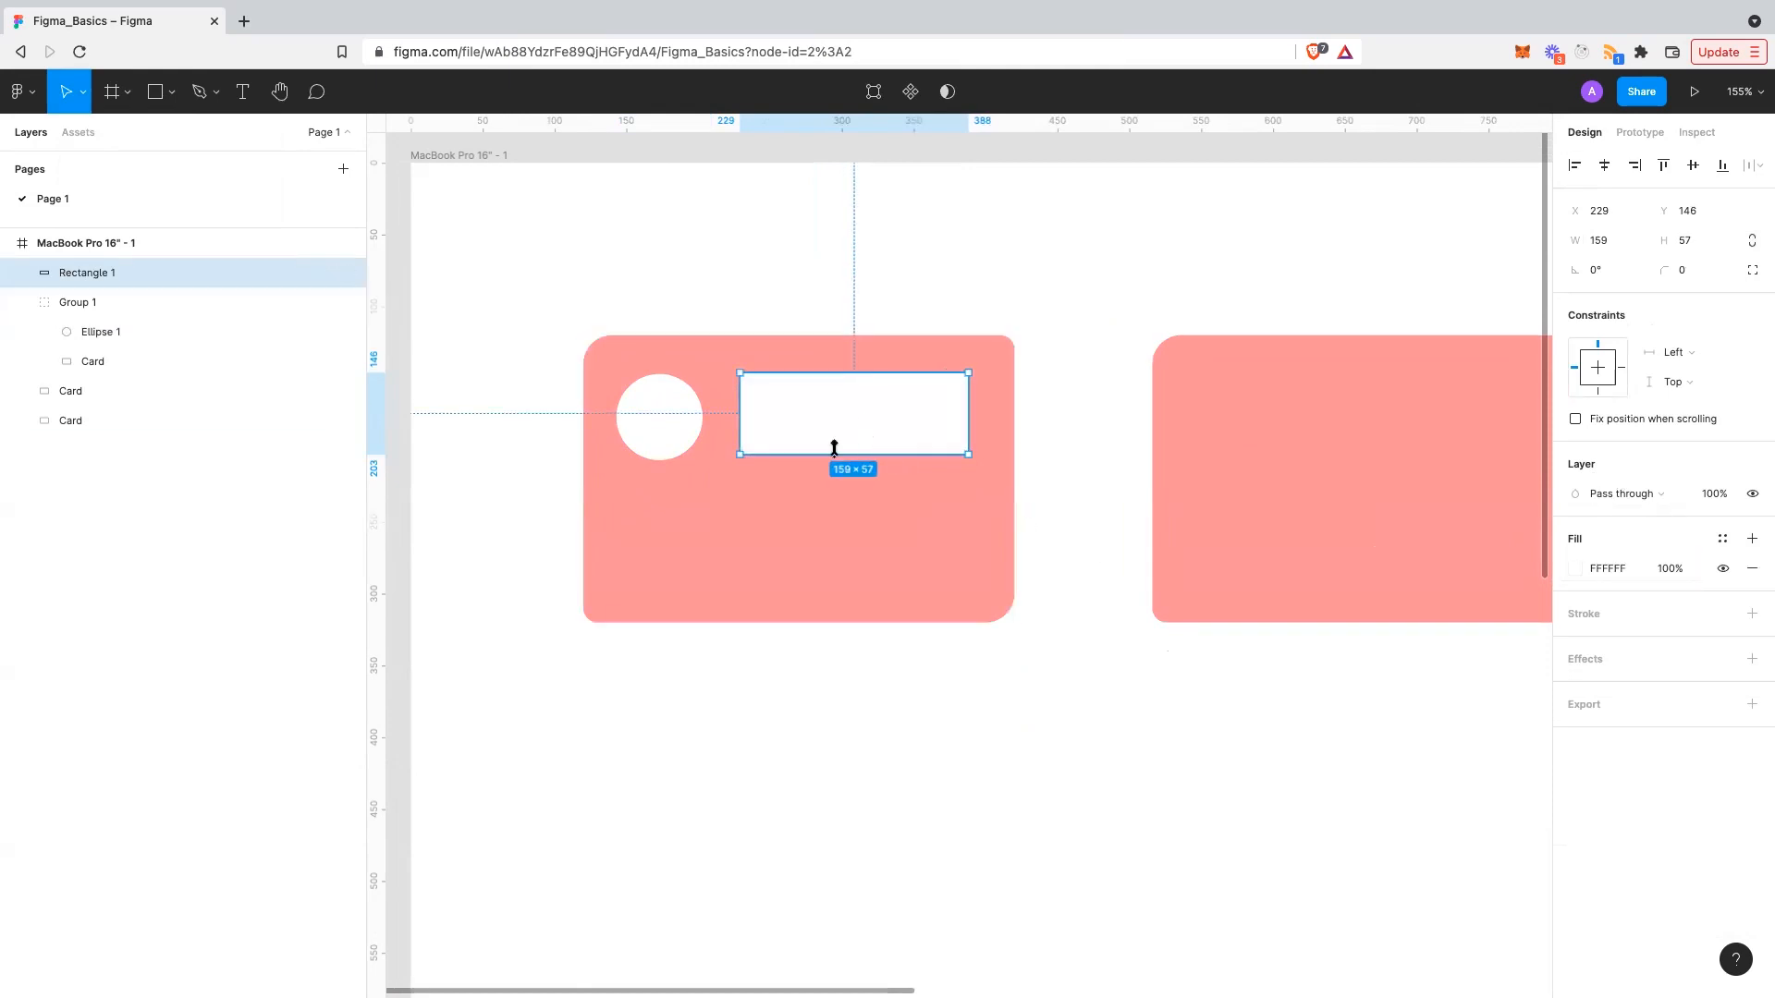
- Resize the rectangle to 163×60, level with the circle at Y 147
left_click_drag(833, 450, 833, 456)
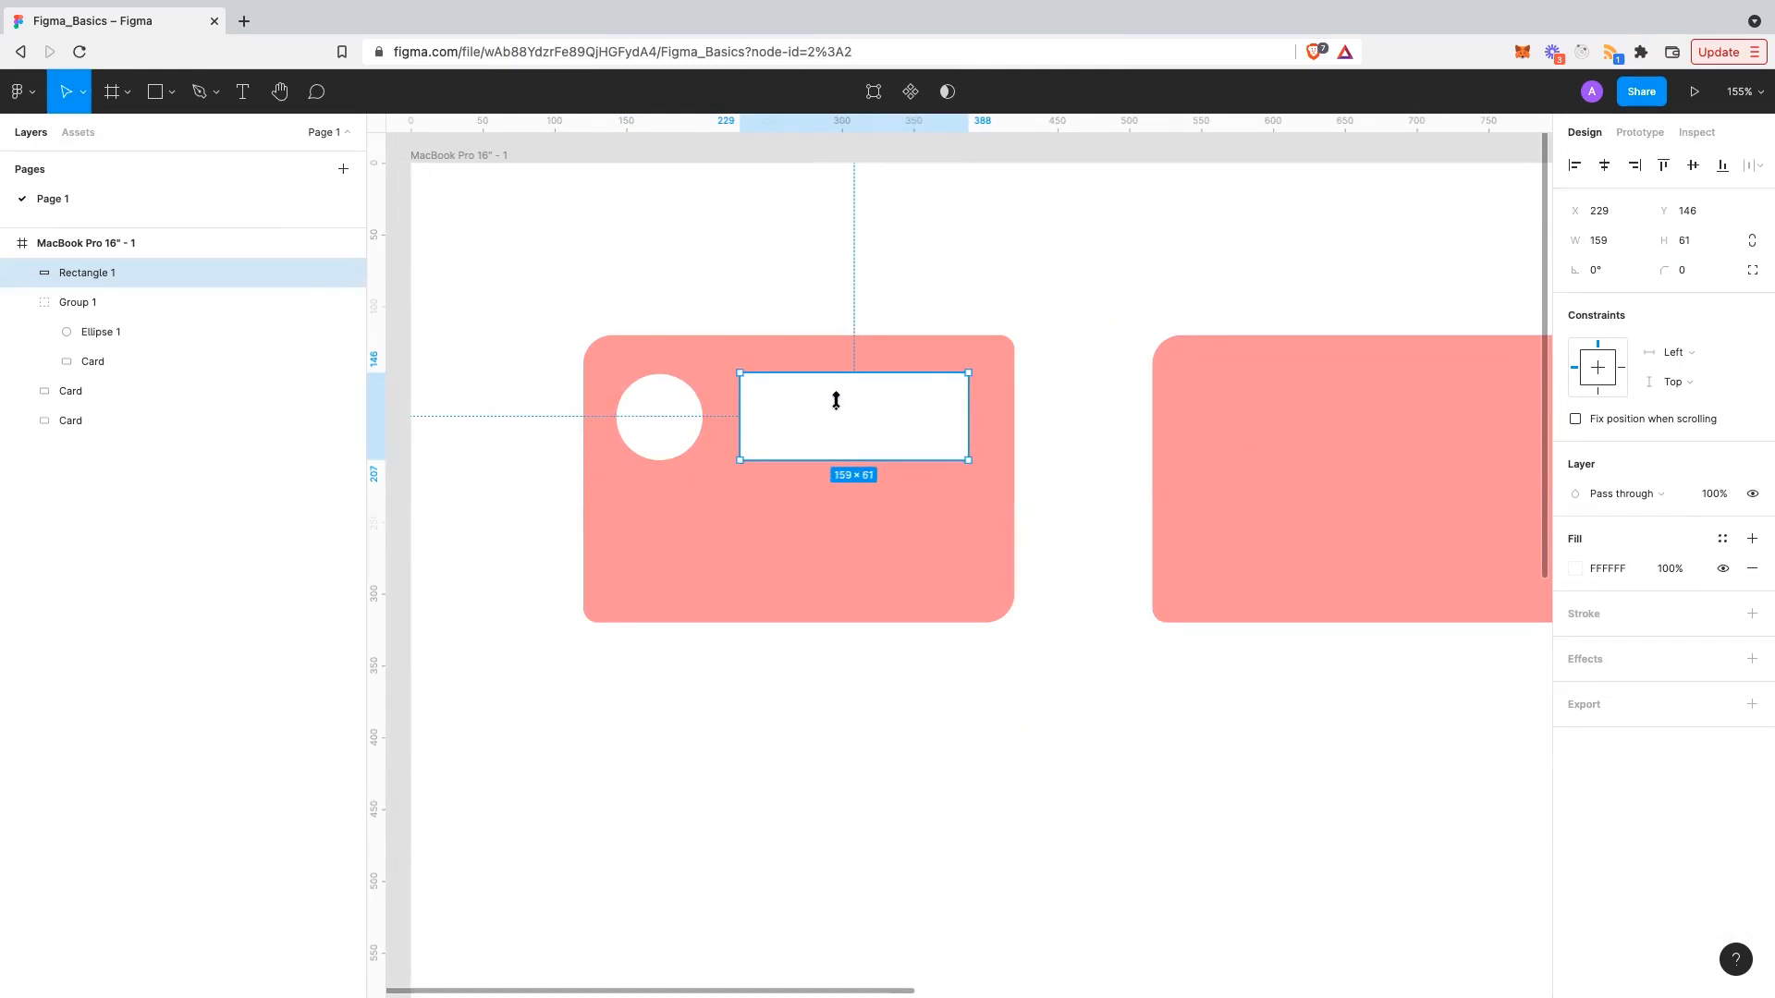
left_click_drag(833, 371, 831, 371)
scroll(764, 404, "up", 5)
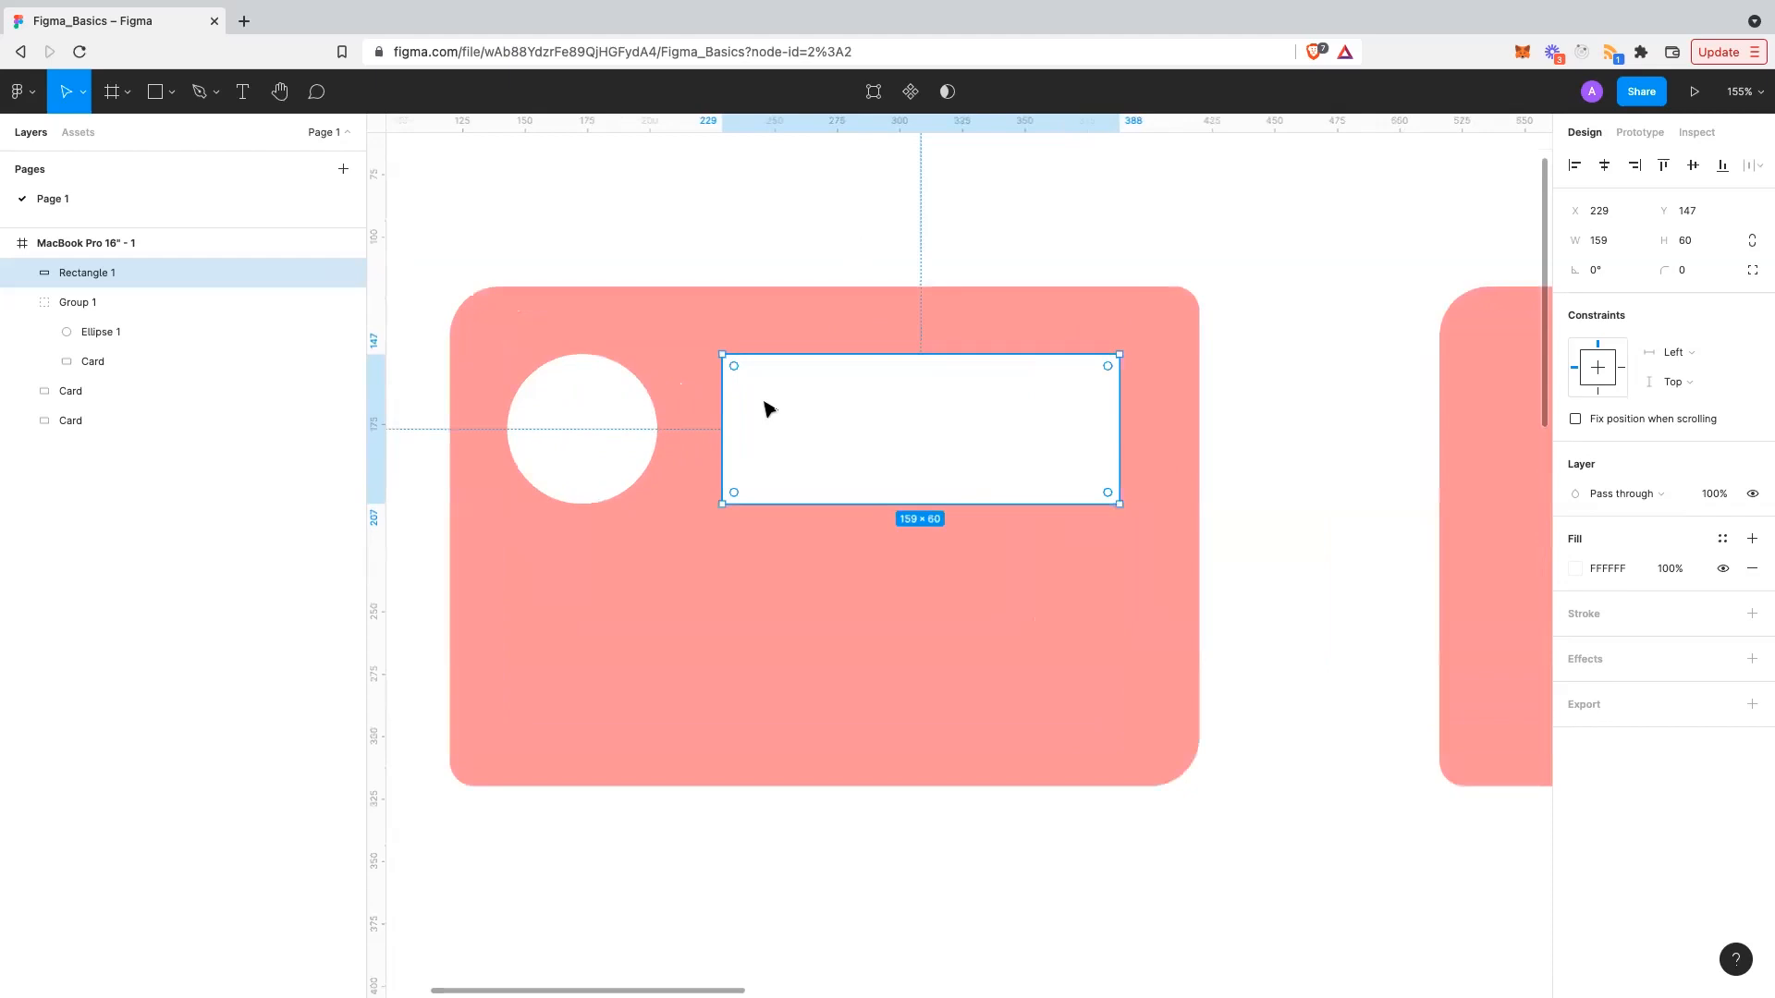
mouse_move(872, 493)
left_mouse_down()
mouse_move(871, 463)
mouse_move(872, 494)
left_mouse_up()
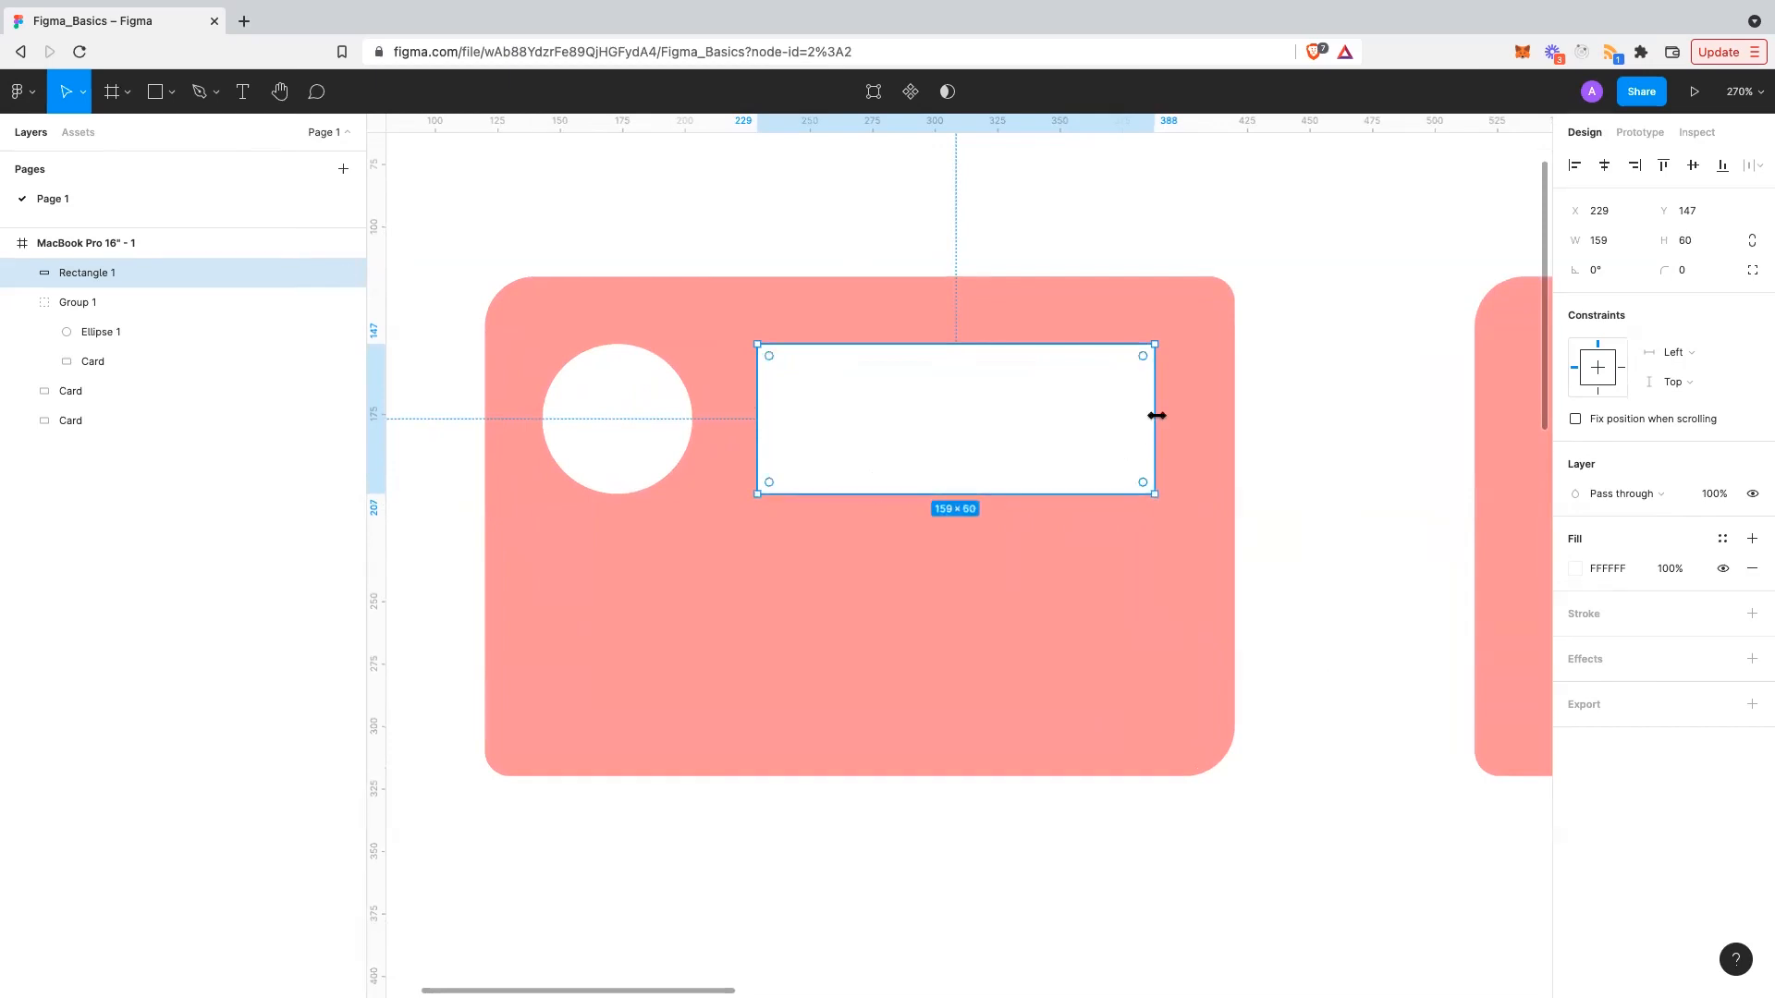
left_click_drag(1167, 409, 1165, 410)
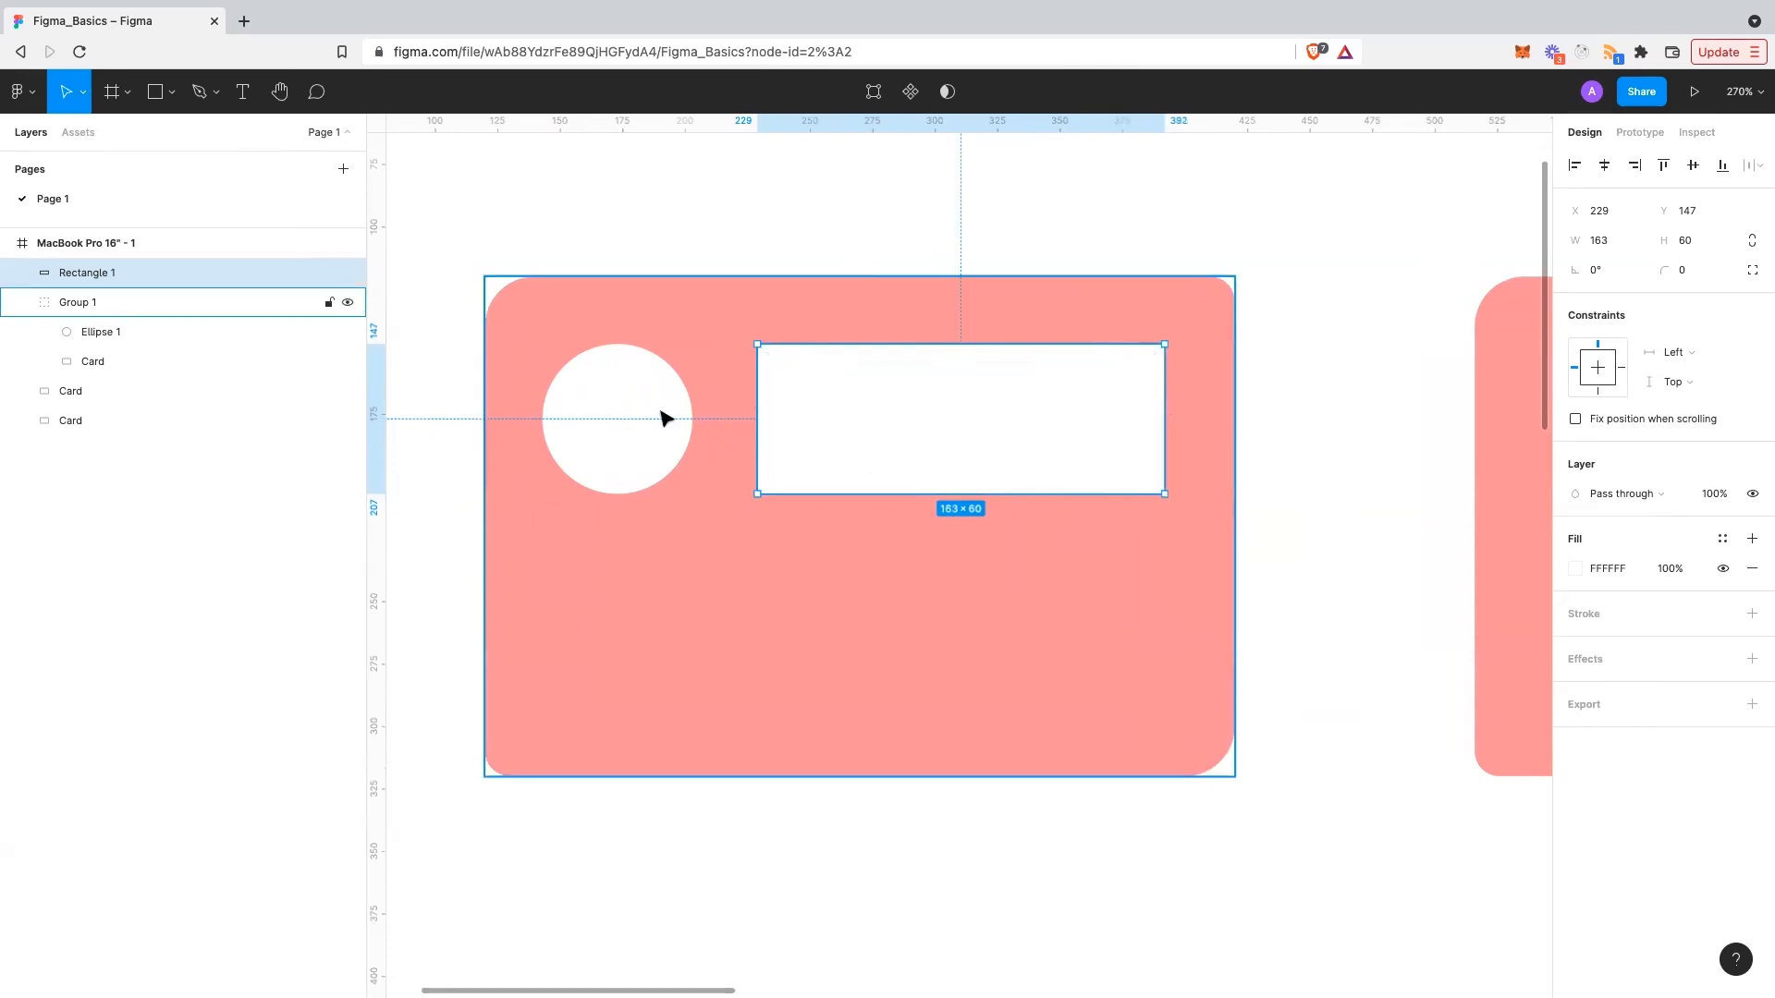
left_click_drag(809, 435, 630, 638)
- Paste a copy stretched to 248×82 below, and move both rectangles into Group 1
key("ctrl+v")
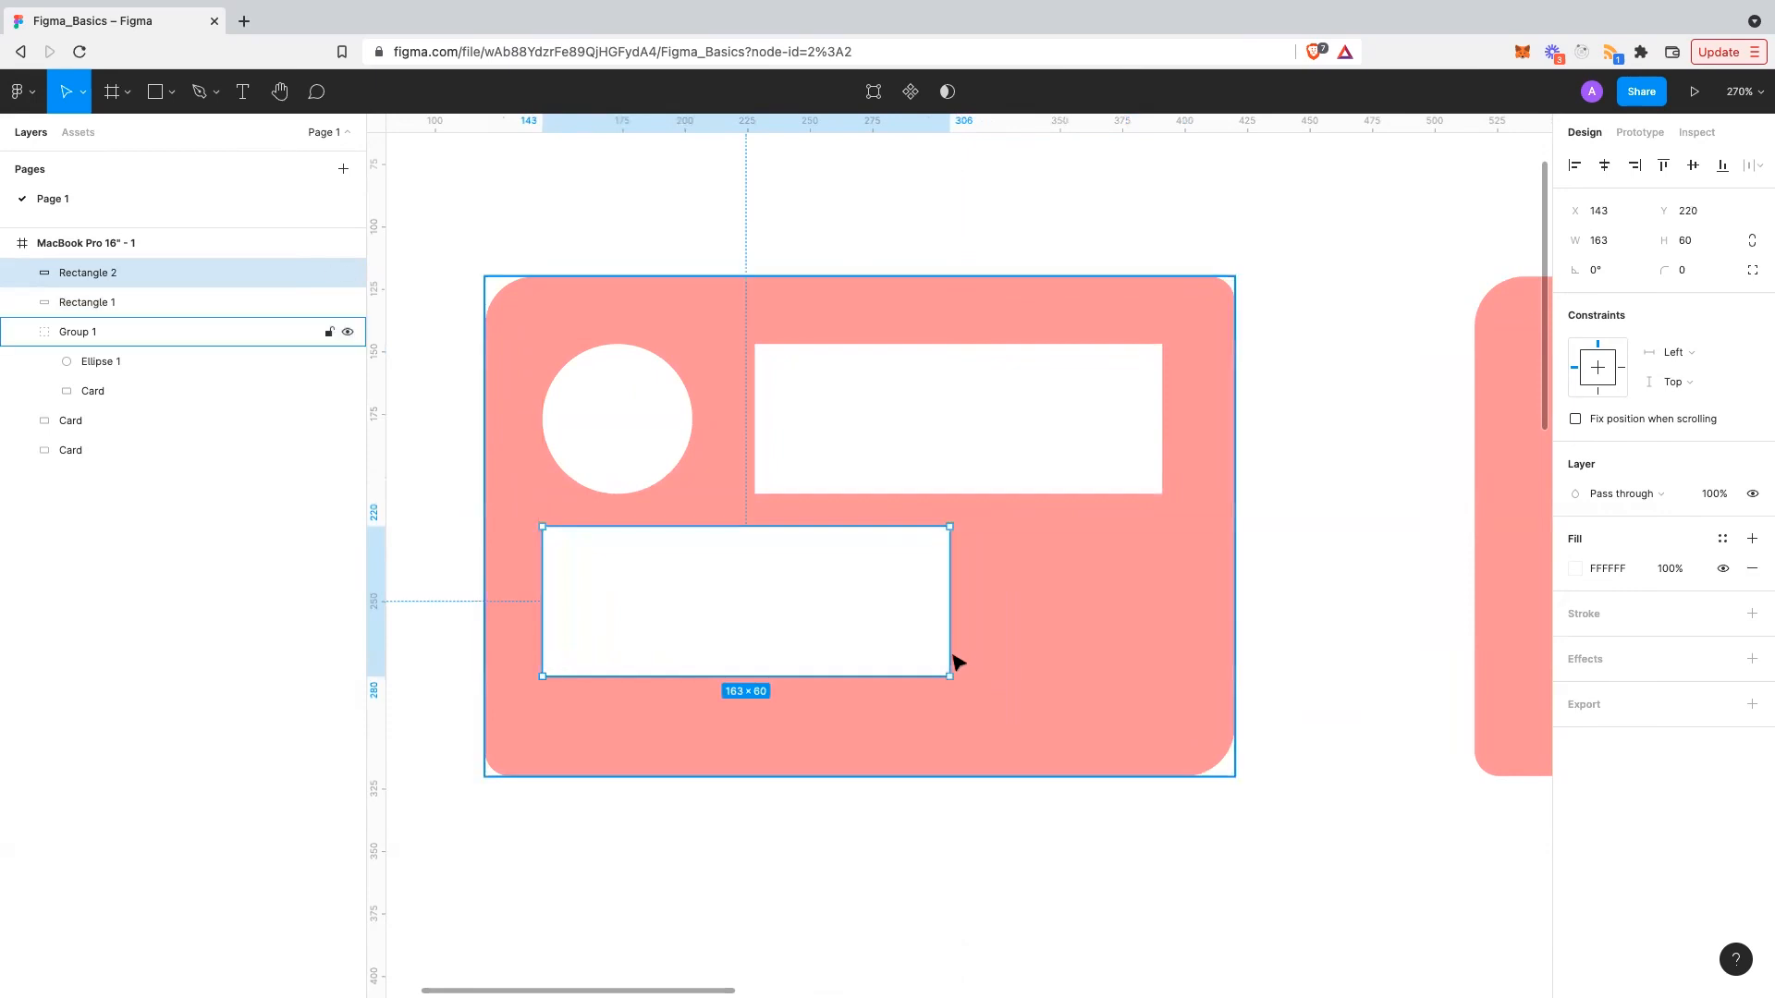
left_click_drag(949, 676, 1164, 732)
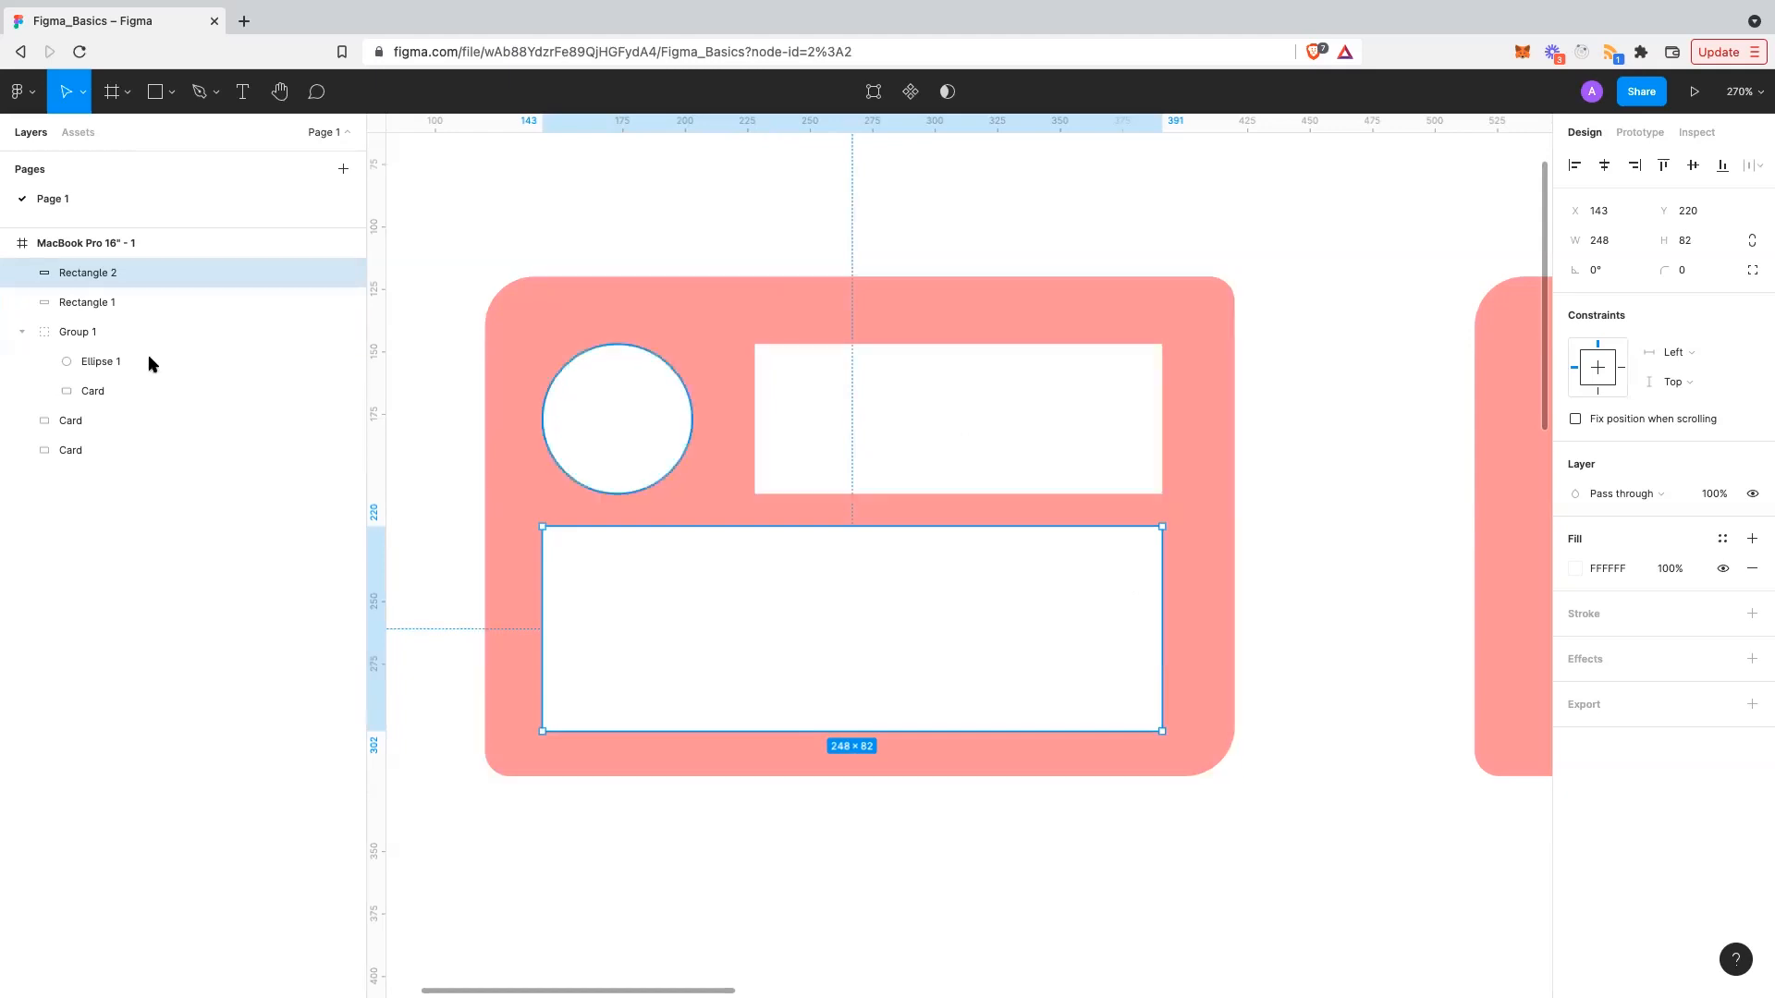
left_click(107, 301)
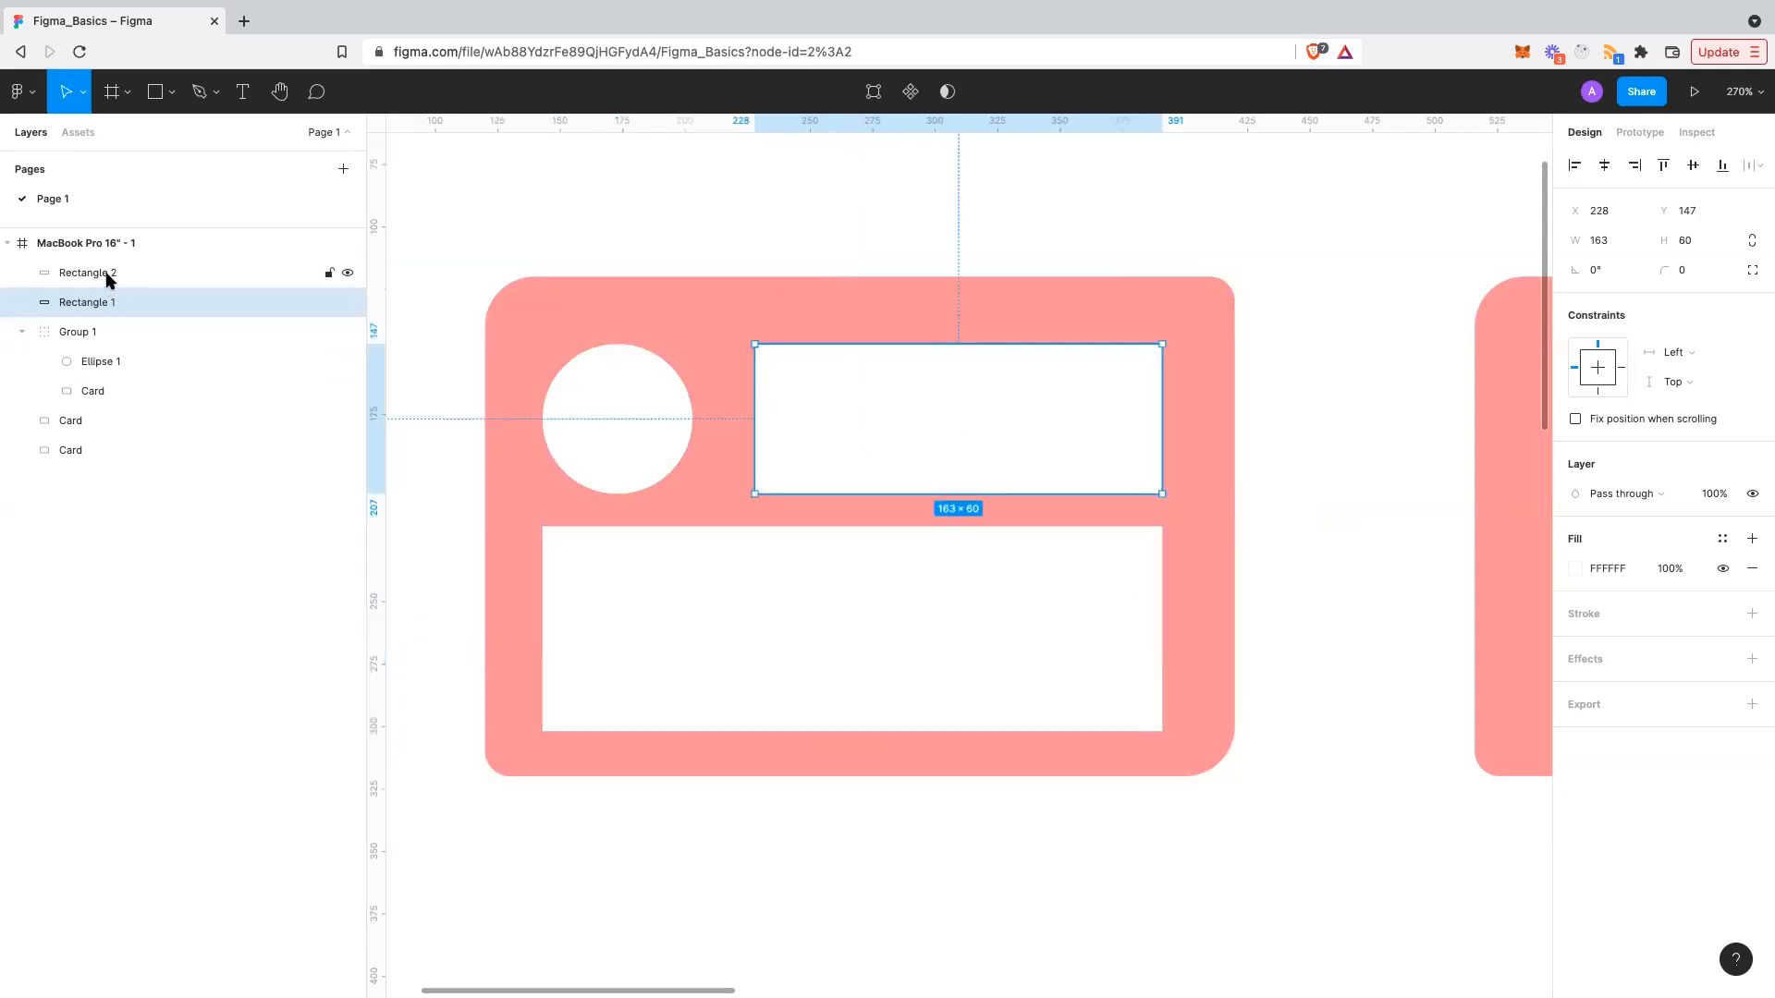
left_click(106, 276, "shift")
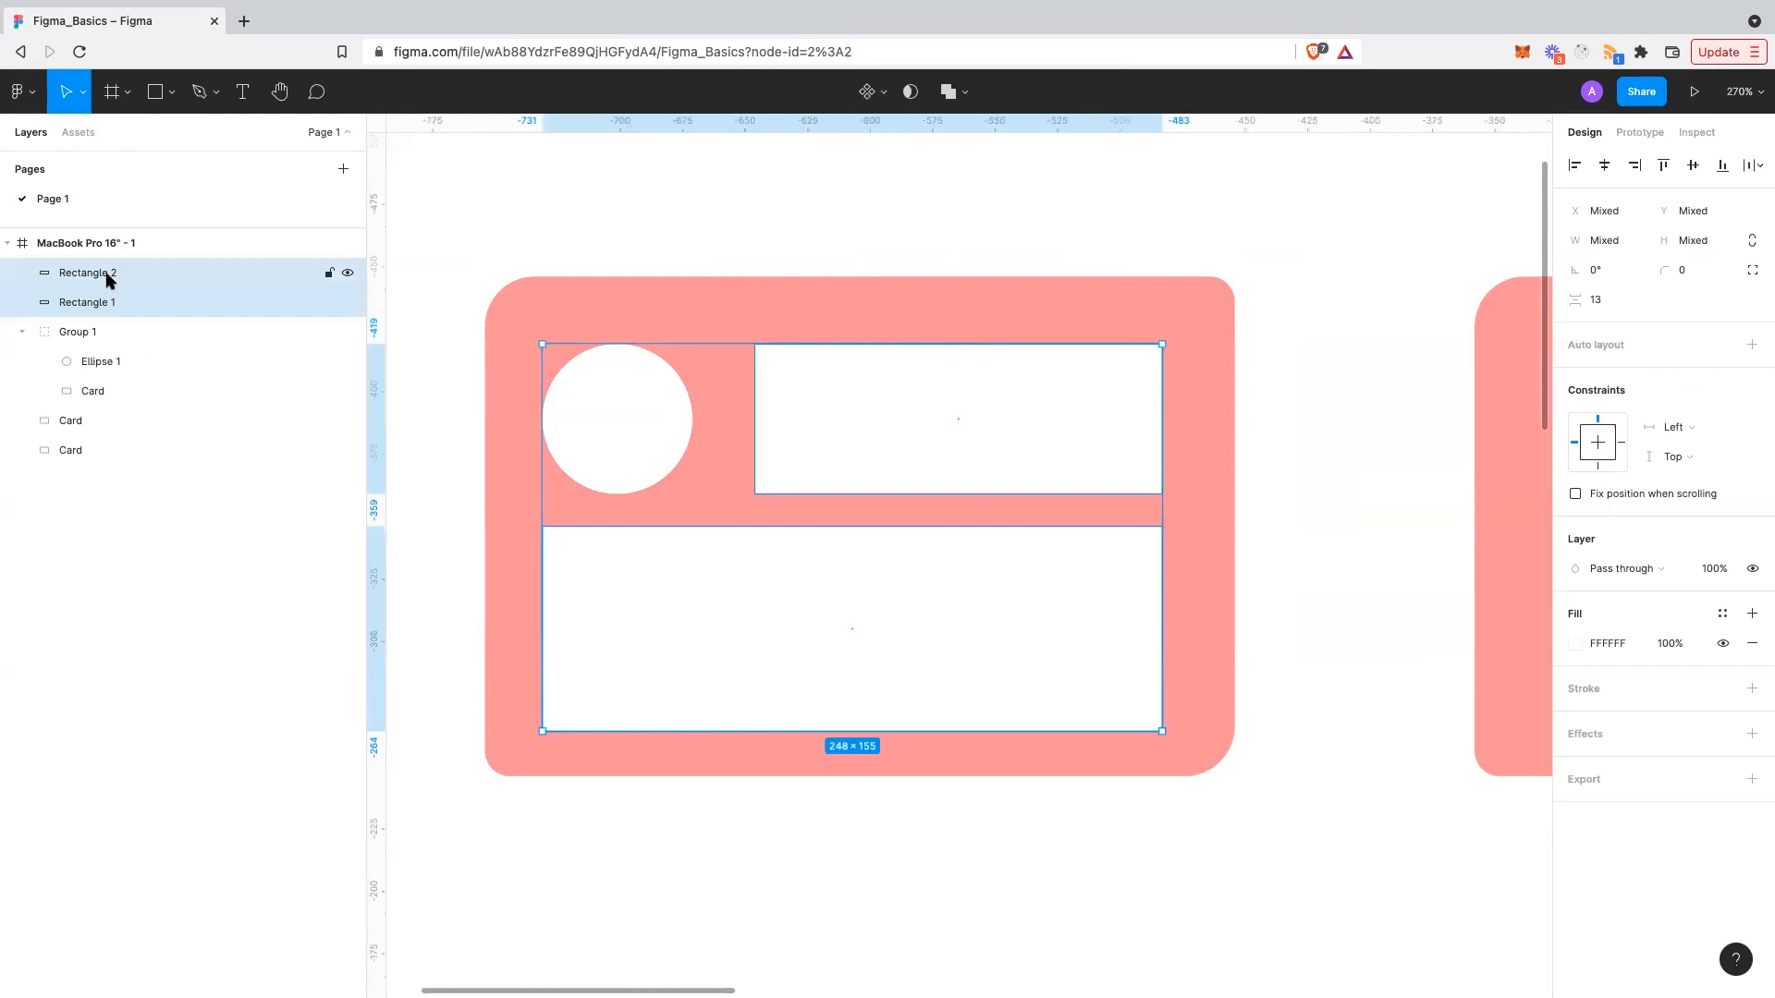
left_click_drag(107, 279, 142, 341)
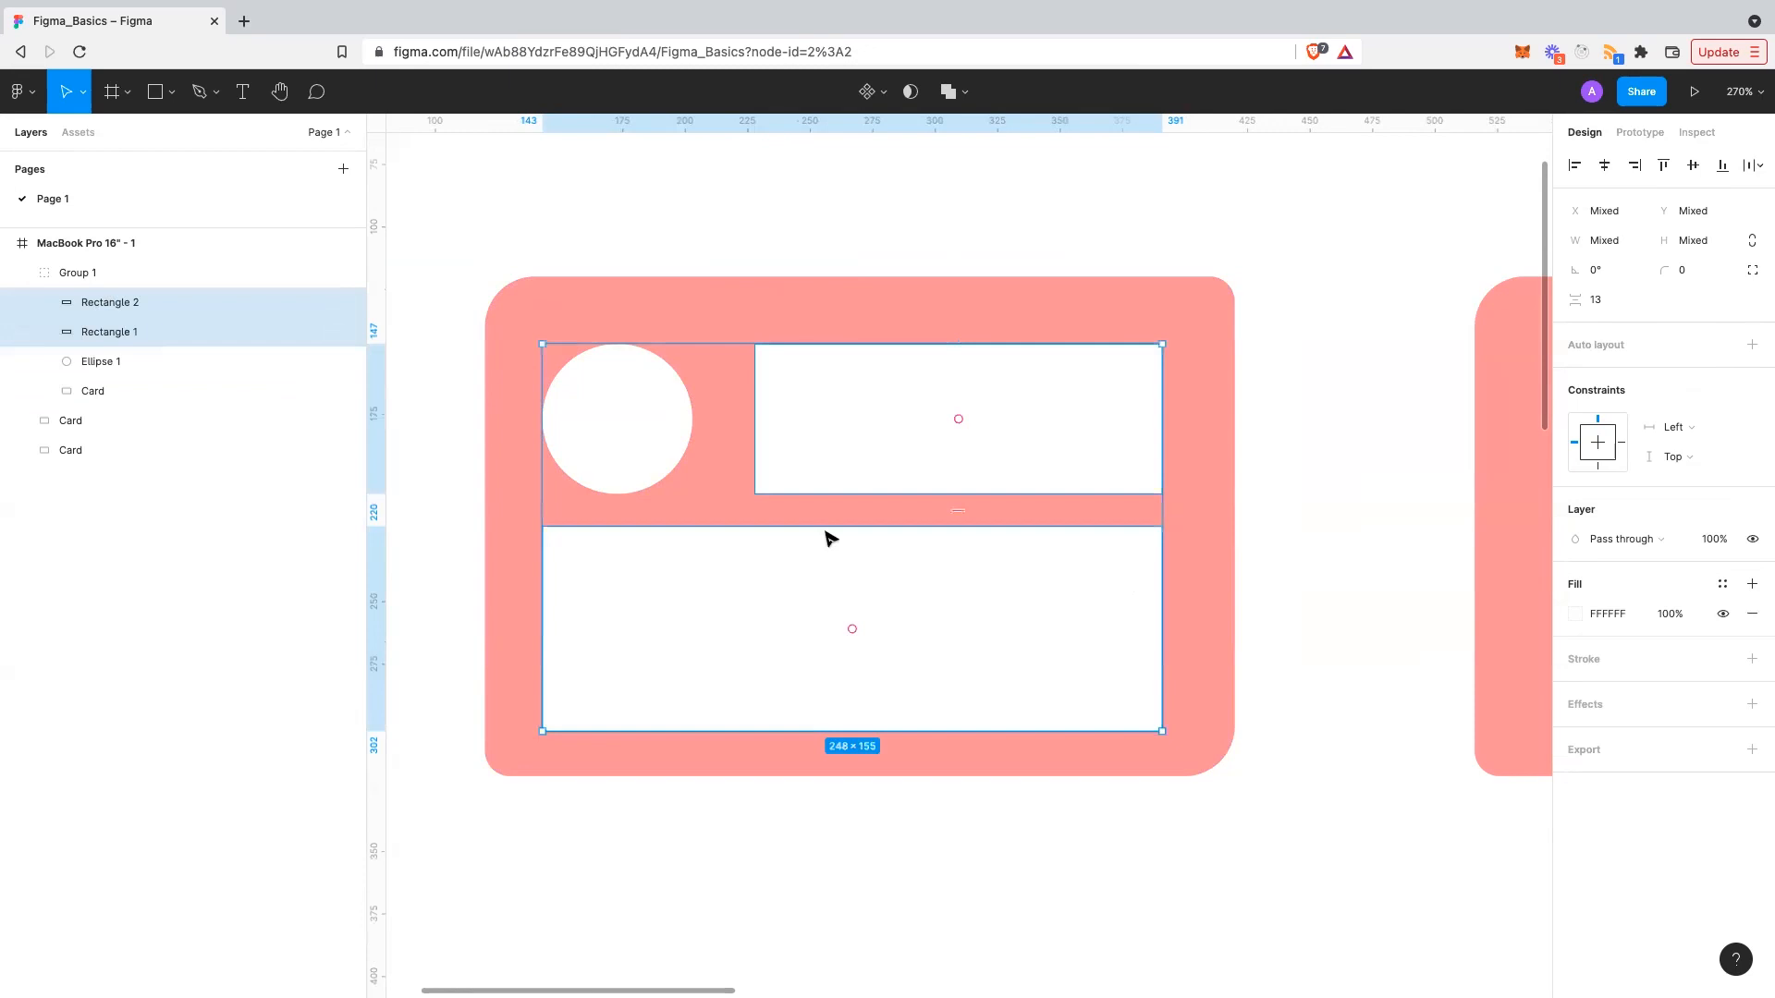
key("Escape")
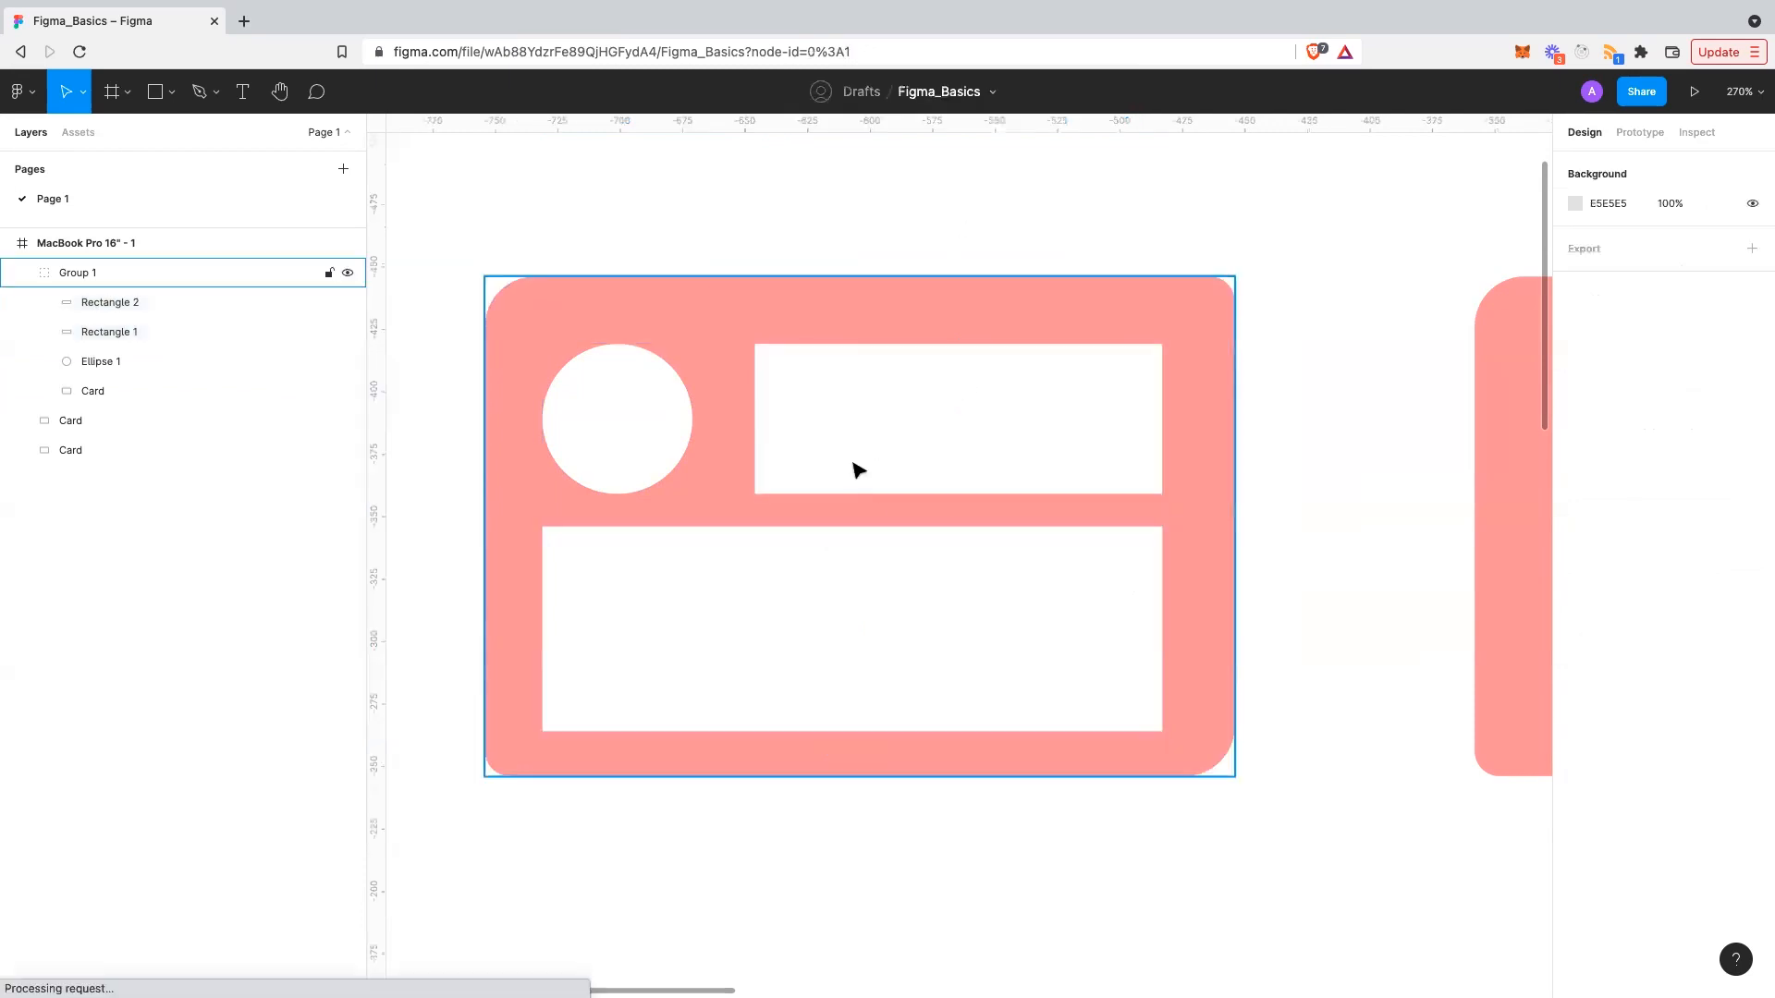
- Select the circle and both rectangles and shift them together as one block
left_click(851, 468)
left_click(811, 460)
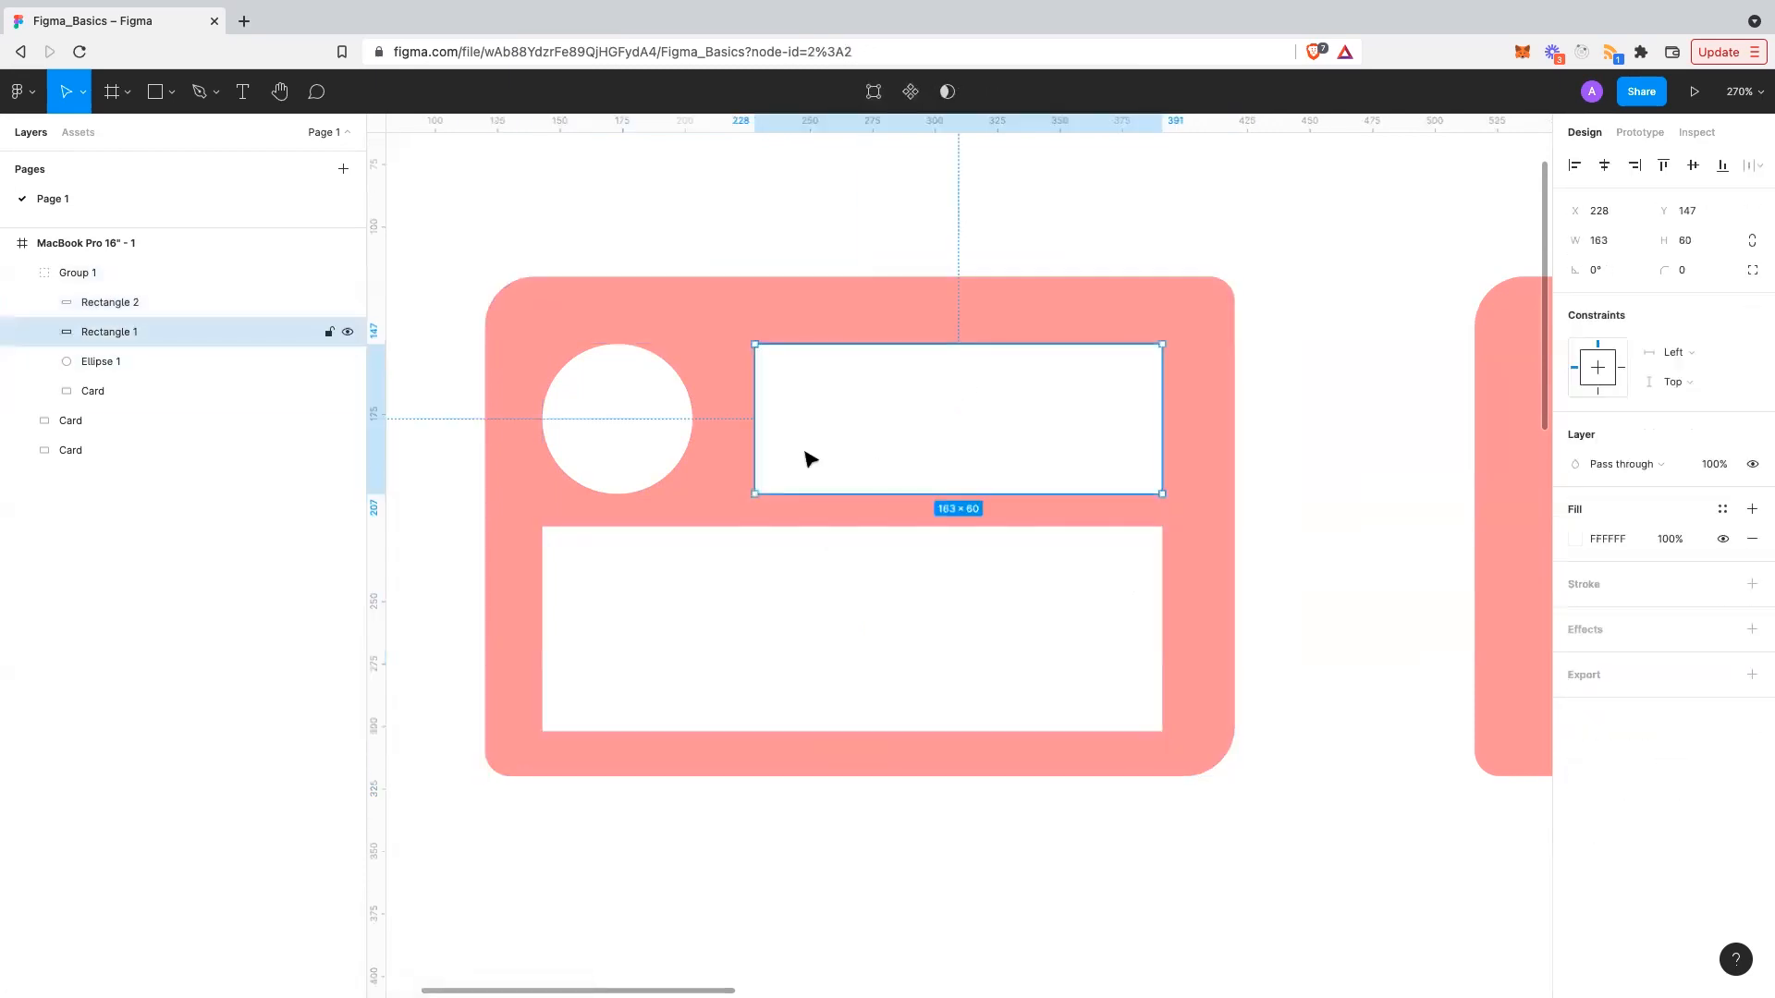
left_click(647, 481, "shift")
left_click(745, 613, "shift")
mouse_move(746, 613)
left_mouse_down()
mouse_move(745, 595)
mouse_move(756, 623)
left_mouse_up()
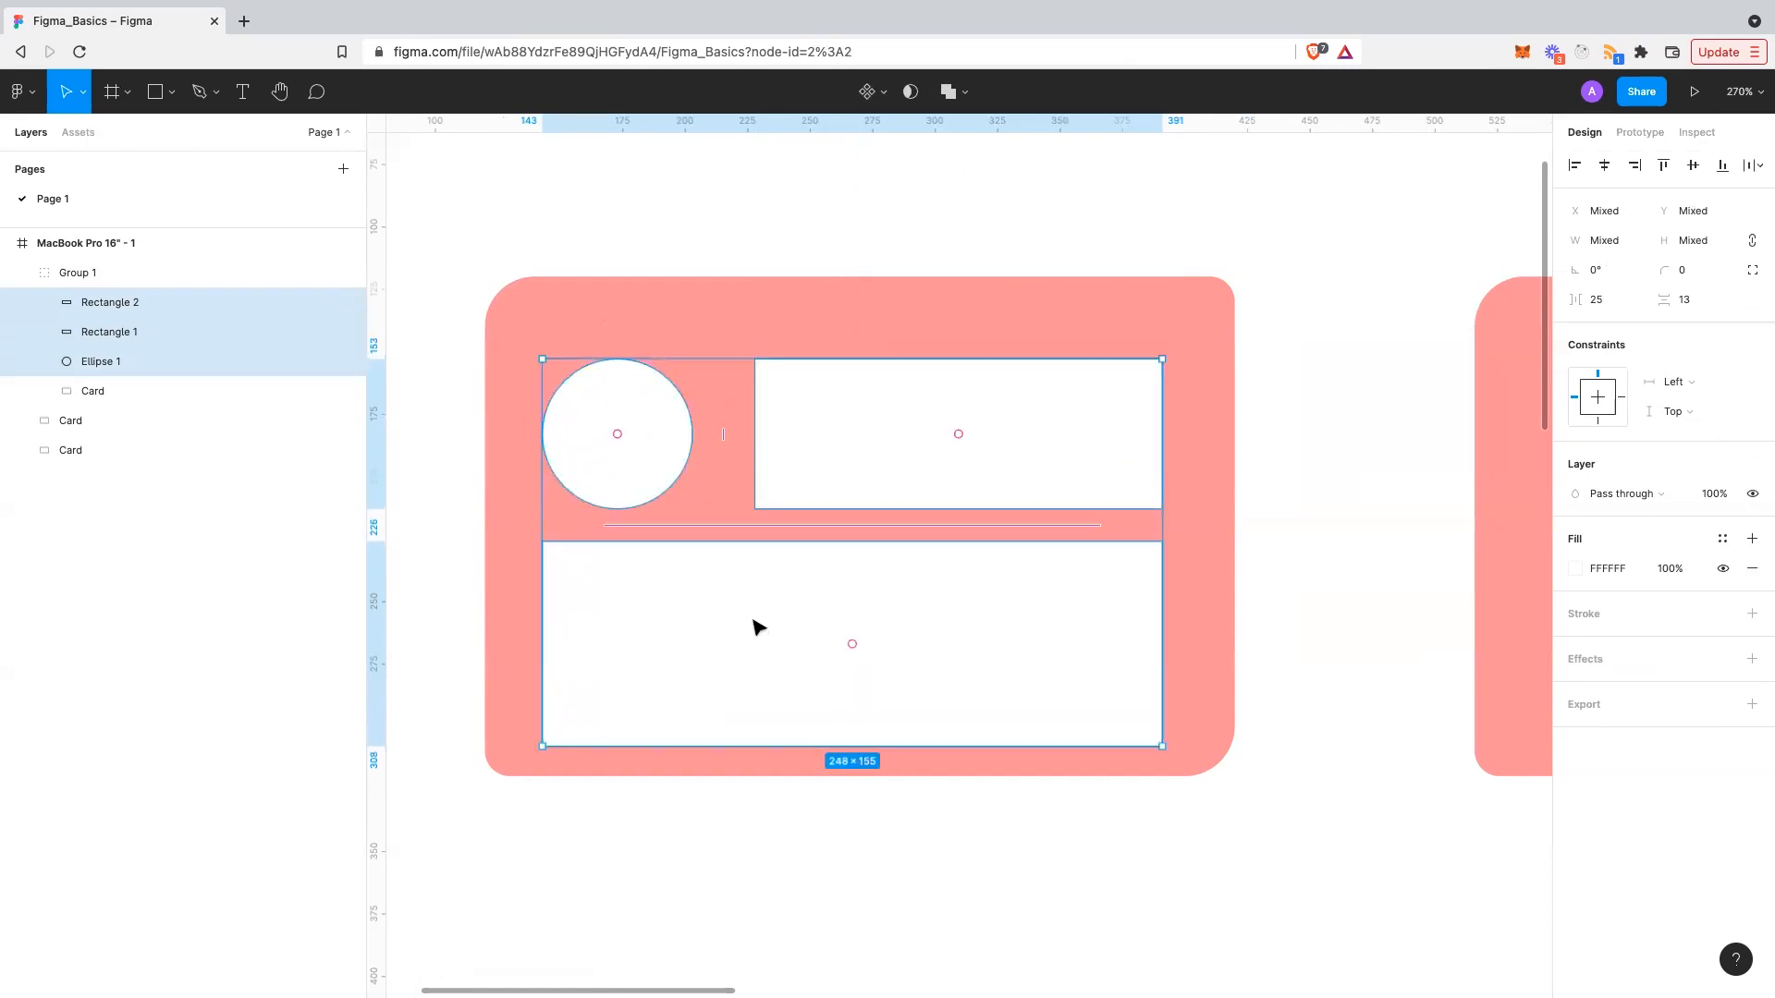
- Group the circle and two white boxes and nudge the group slightly up
right_click(800, 594)
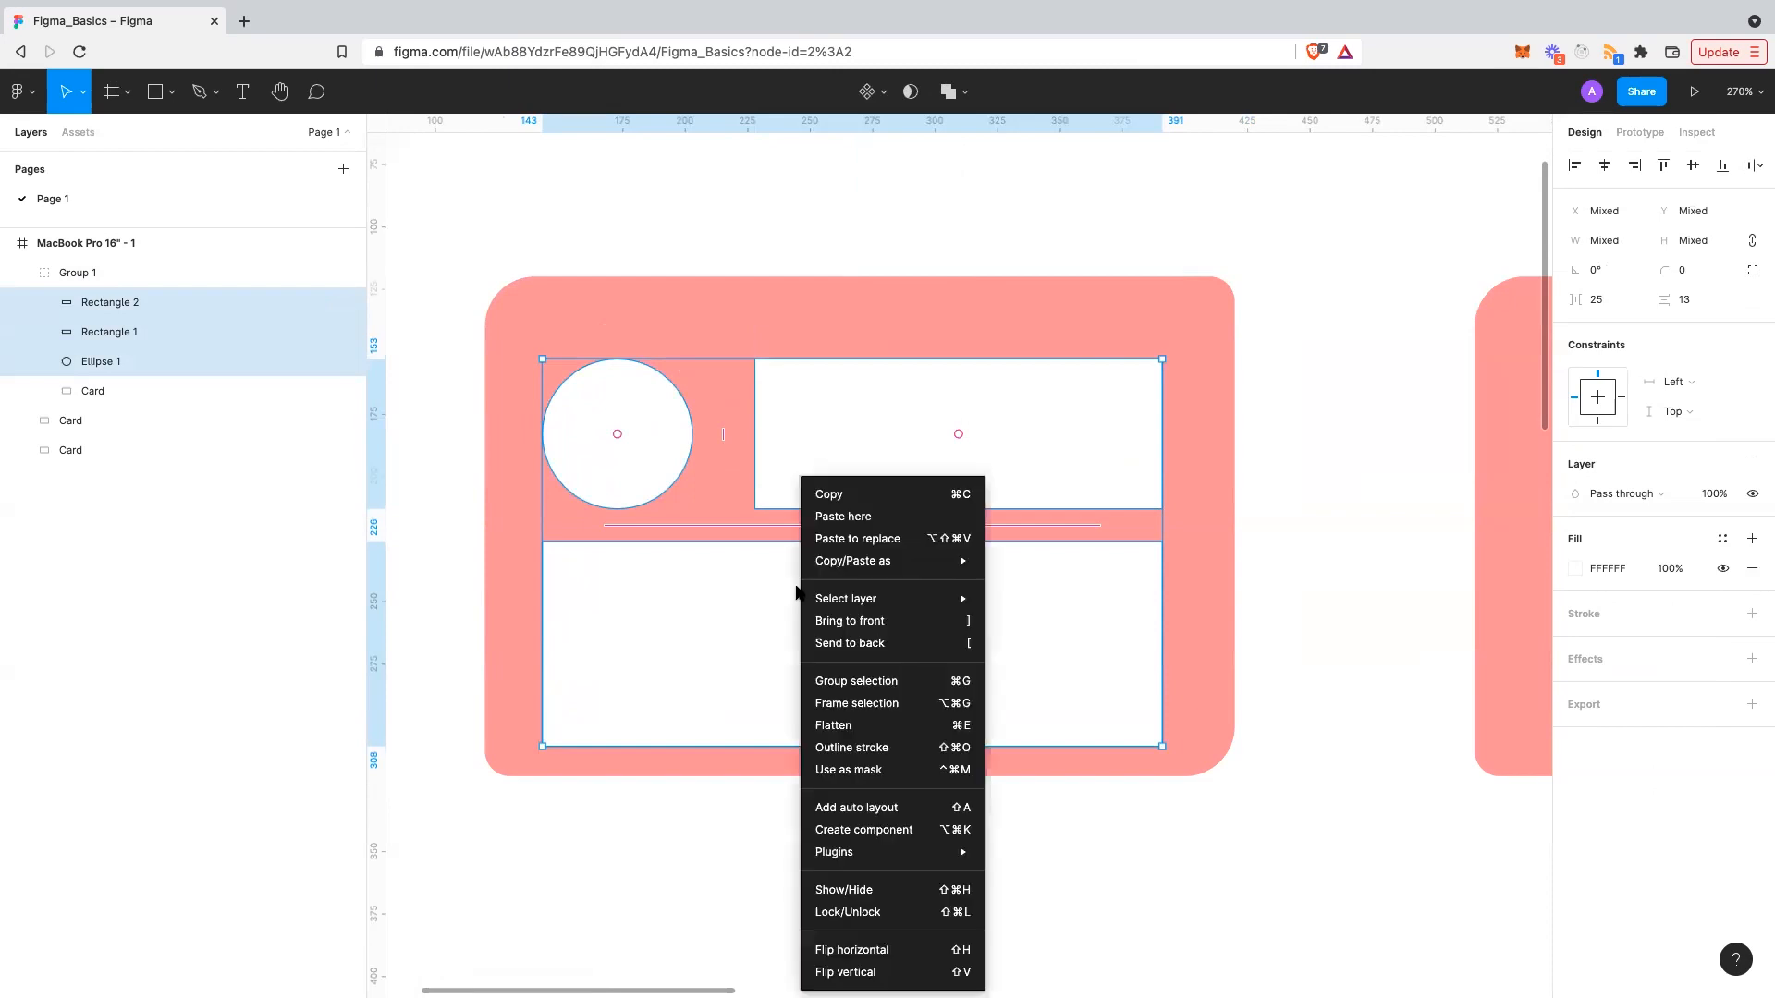
left_click(882, 681)
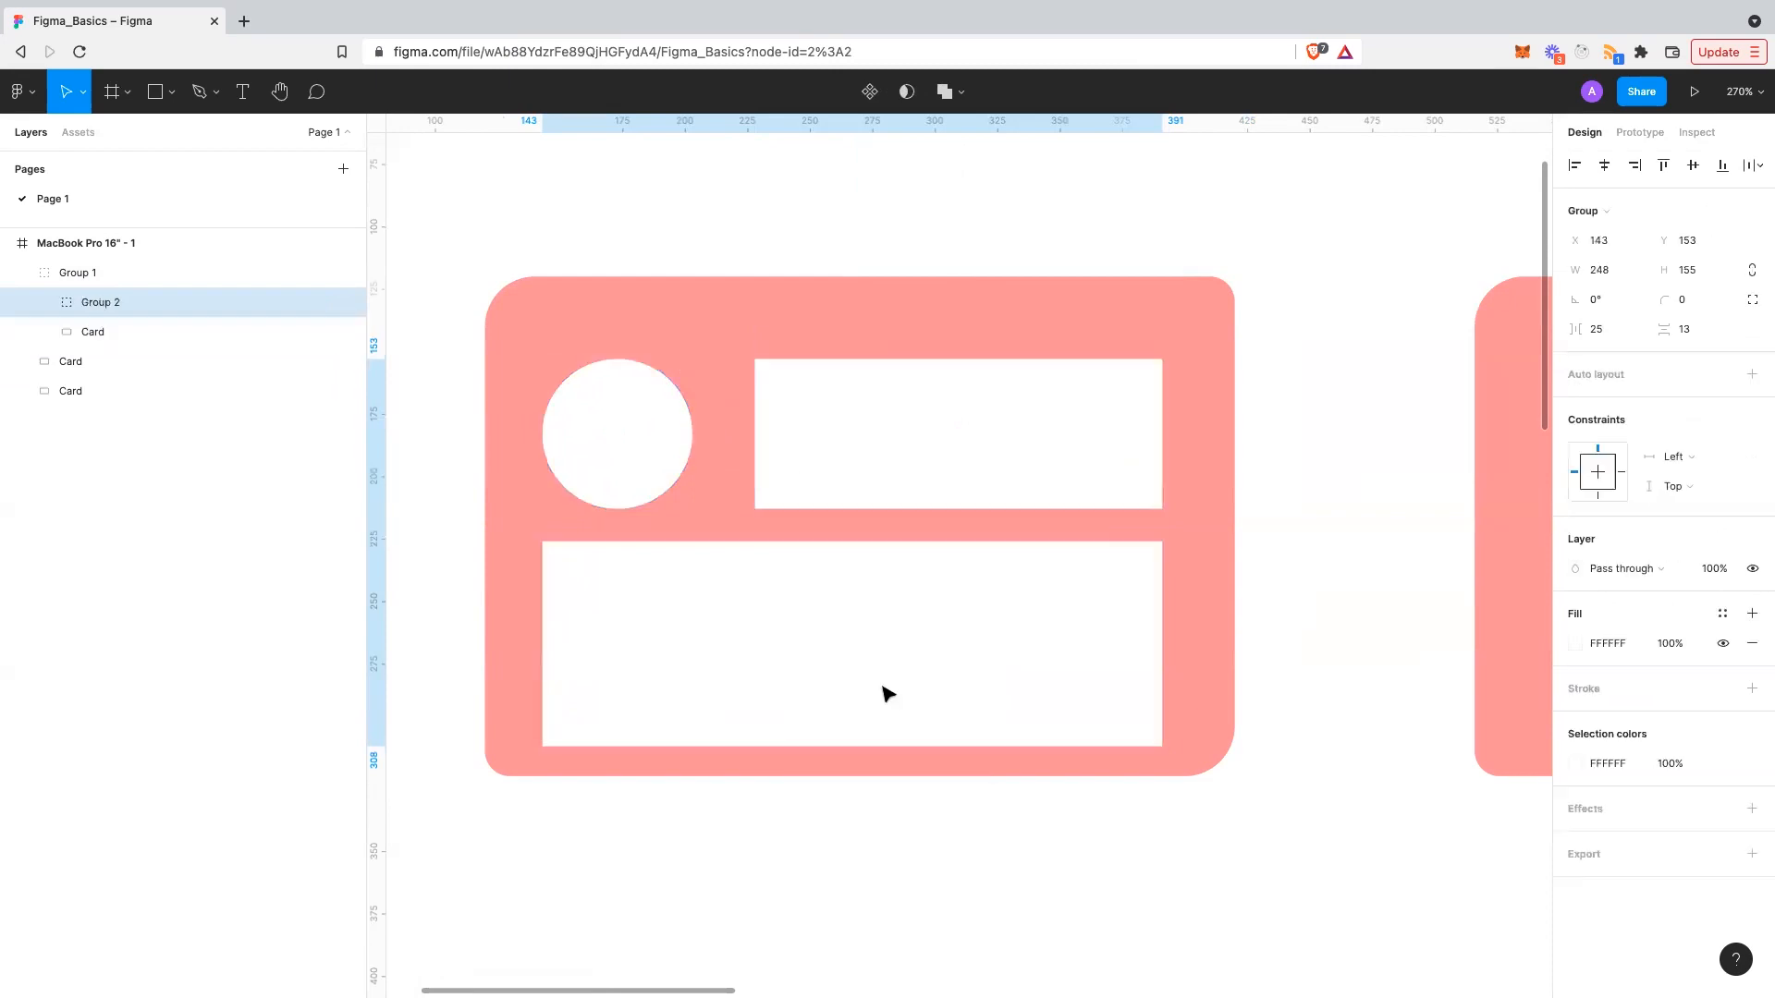
left_click(40, 304)
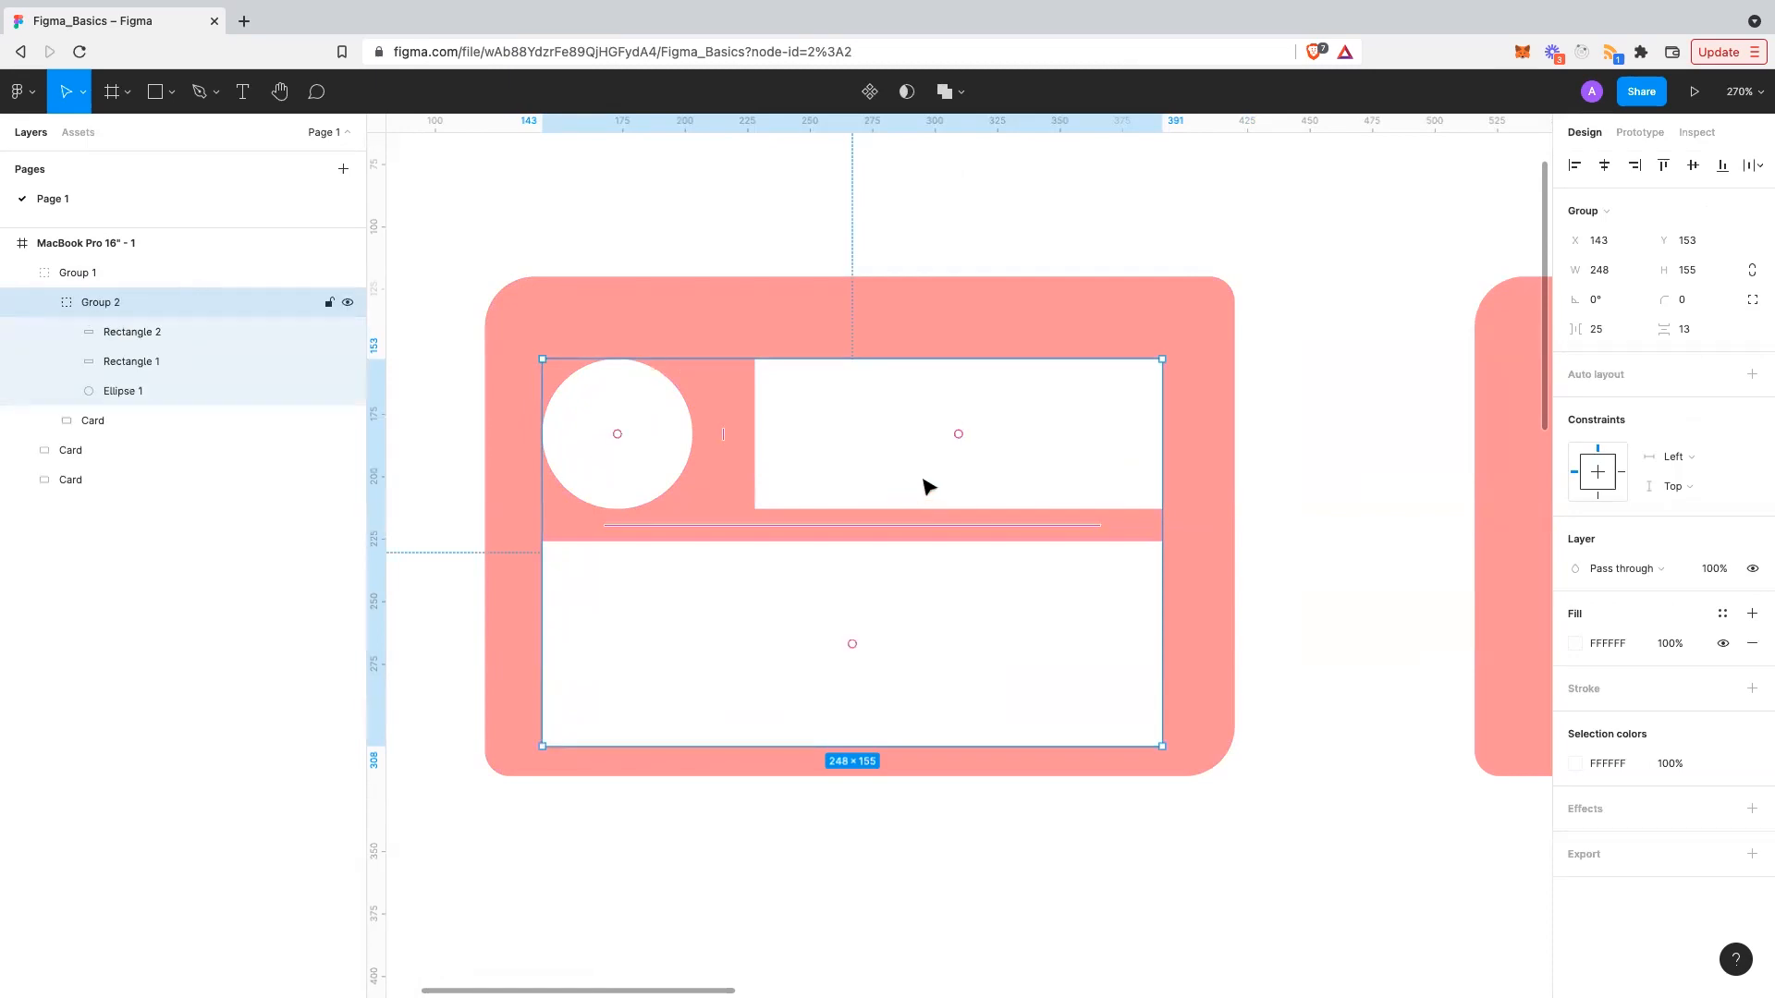
left_click_drag(928, 486, 934, 463)
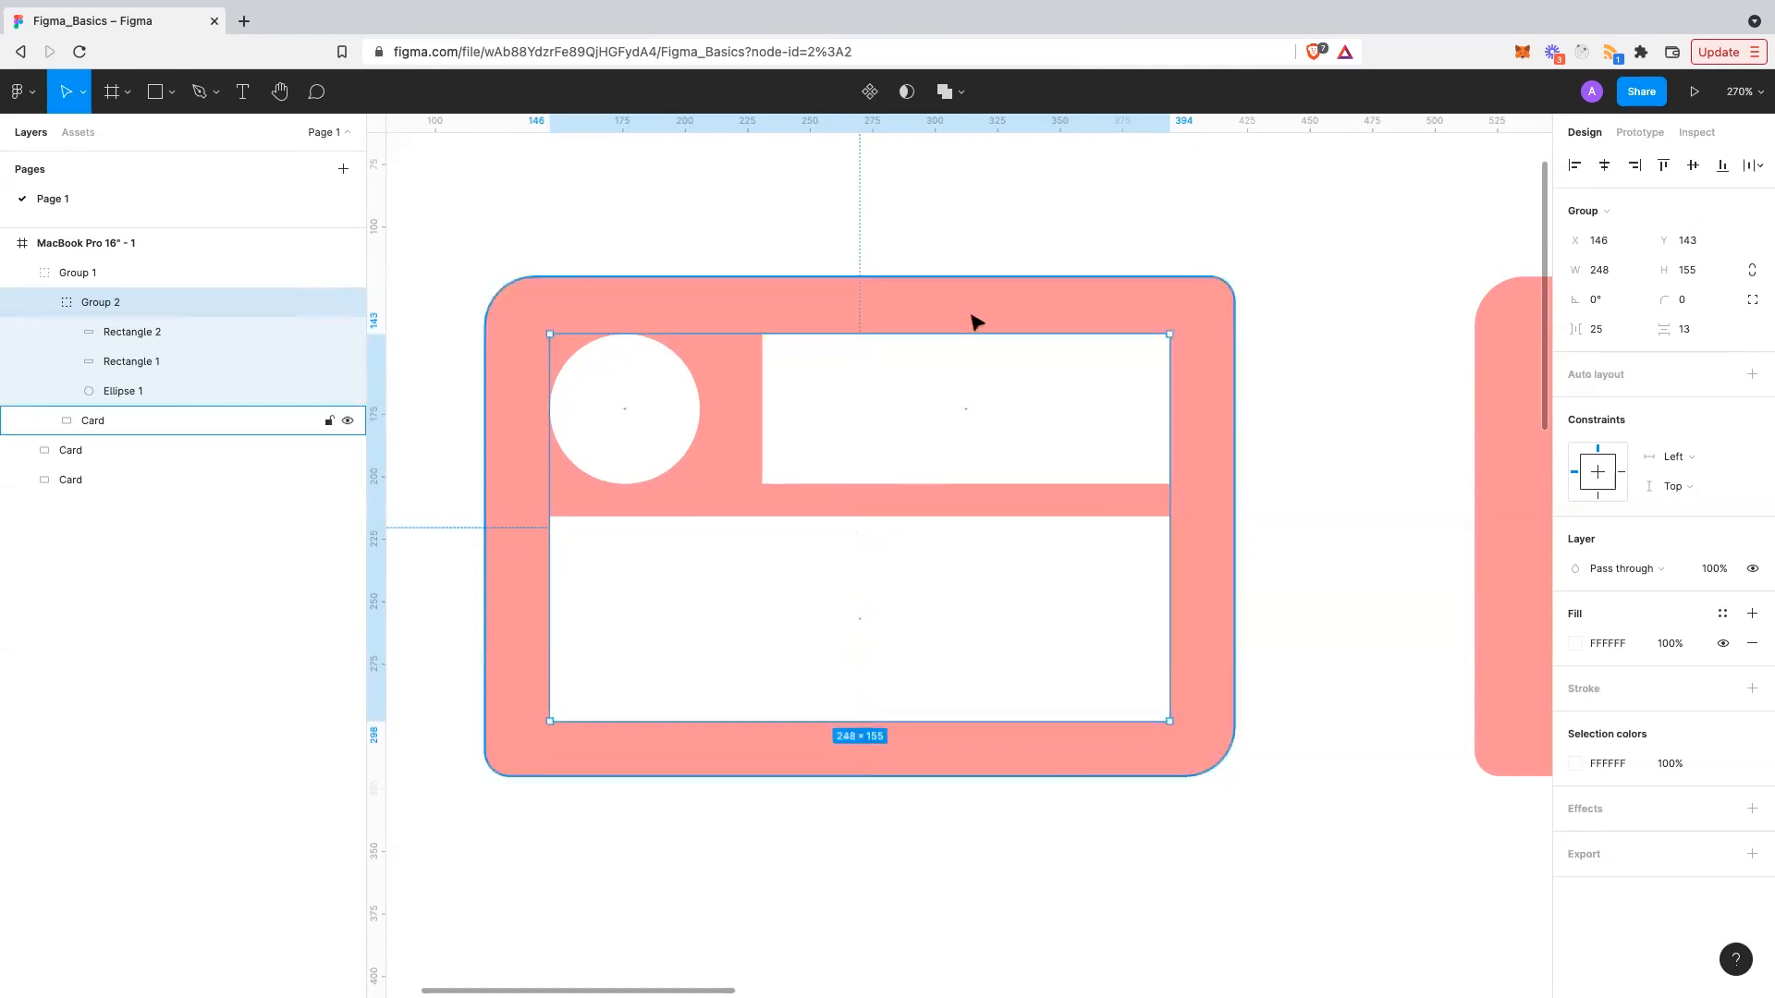
left_click(1014, 228)
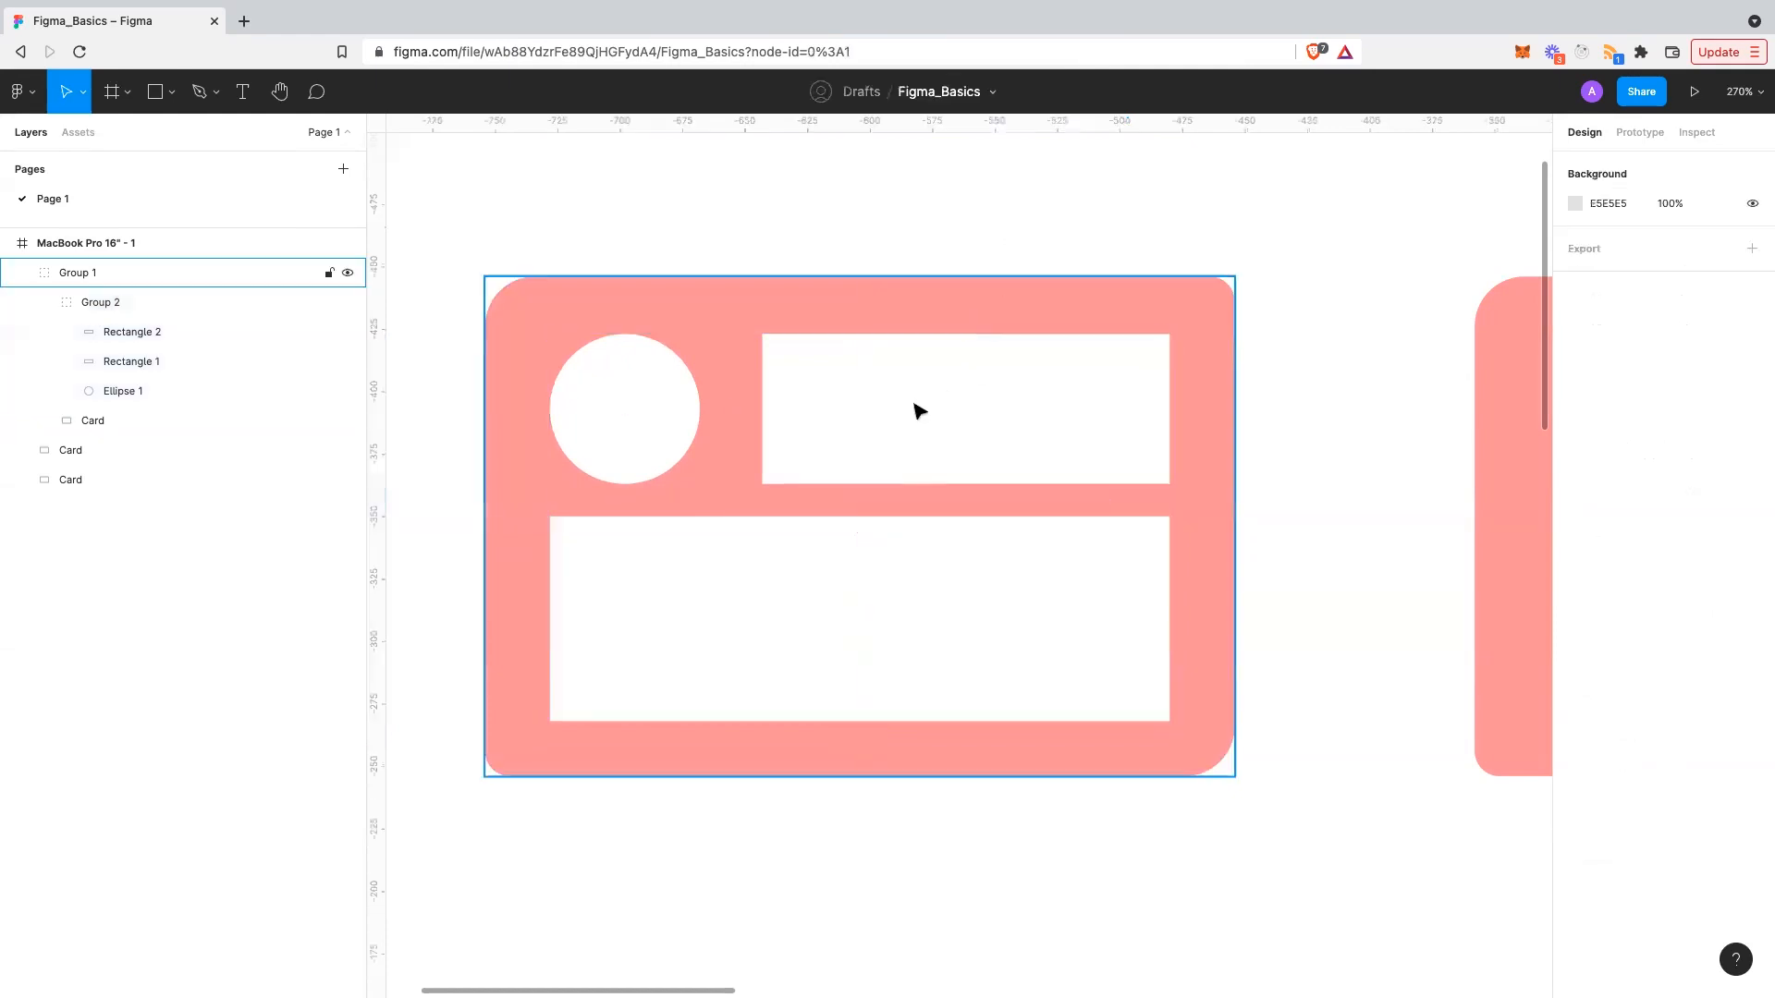
left_click(1012, 410)
left_click(148, 426)
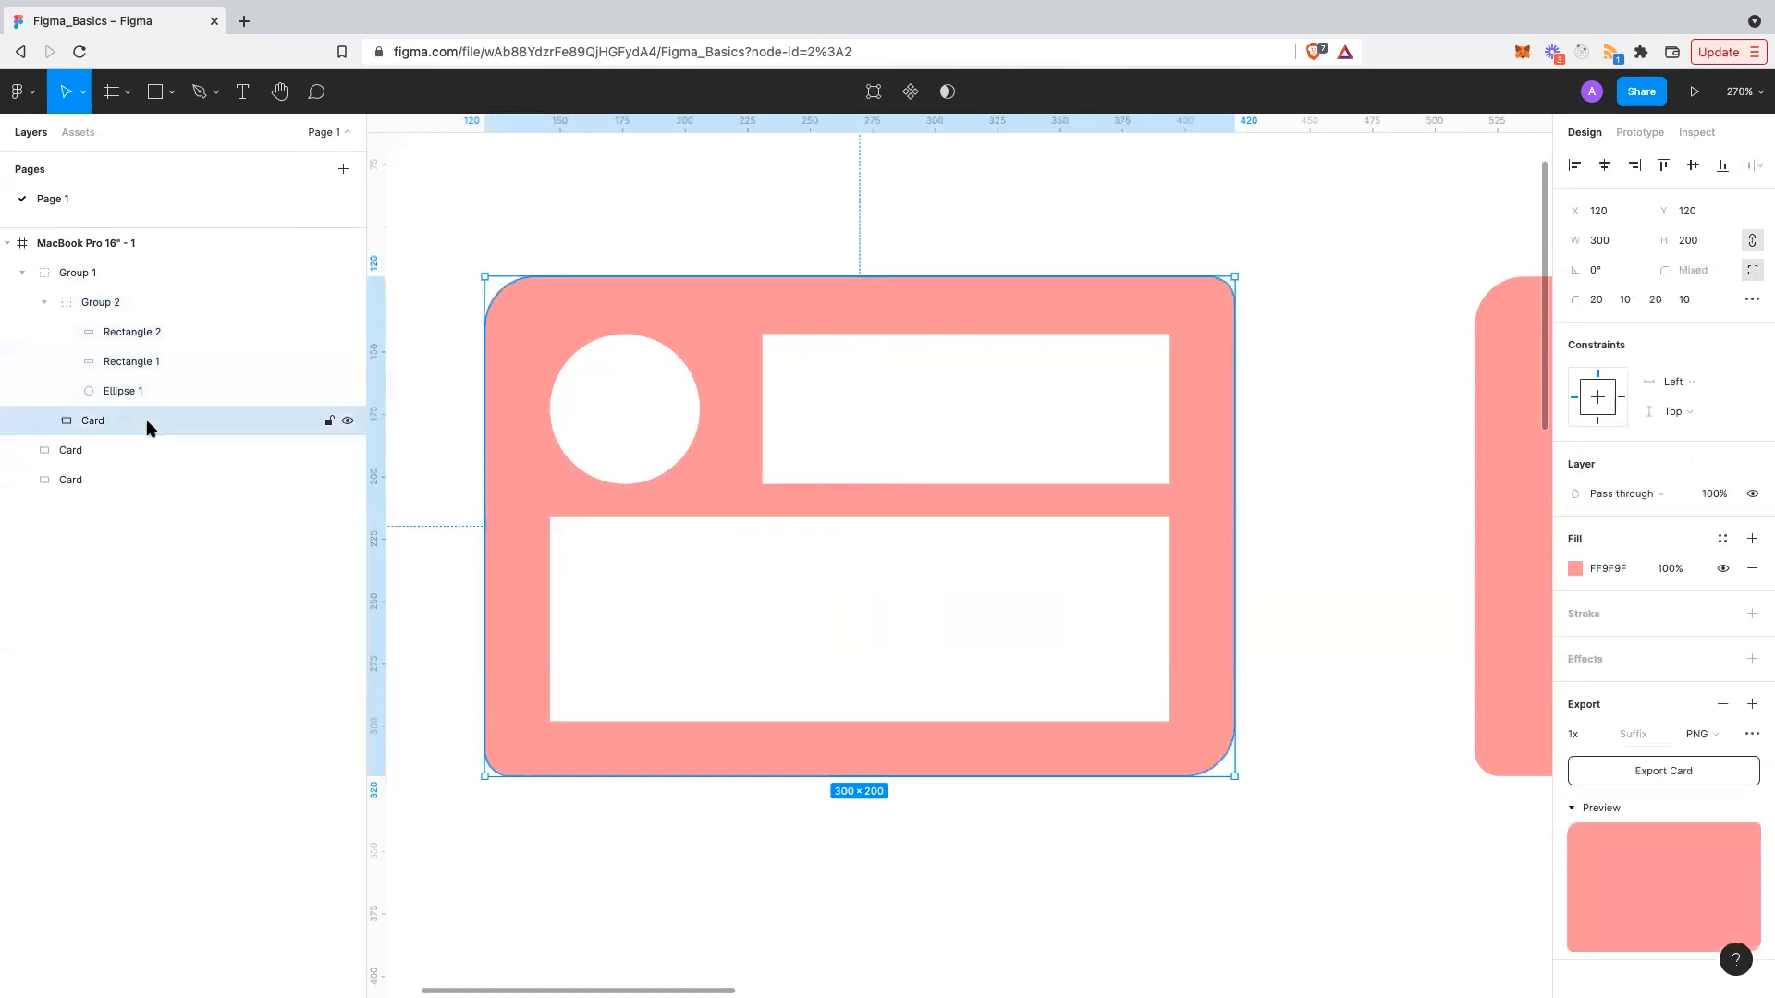
- Rename the group to Content and its layers to Avvatar, Name and Description
double_click(136, 303)
type("Content")
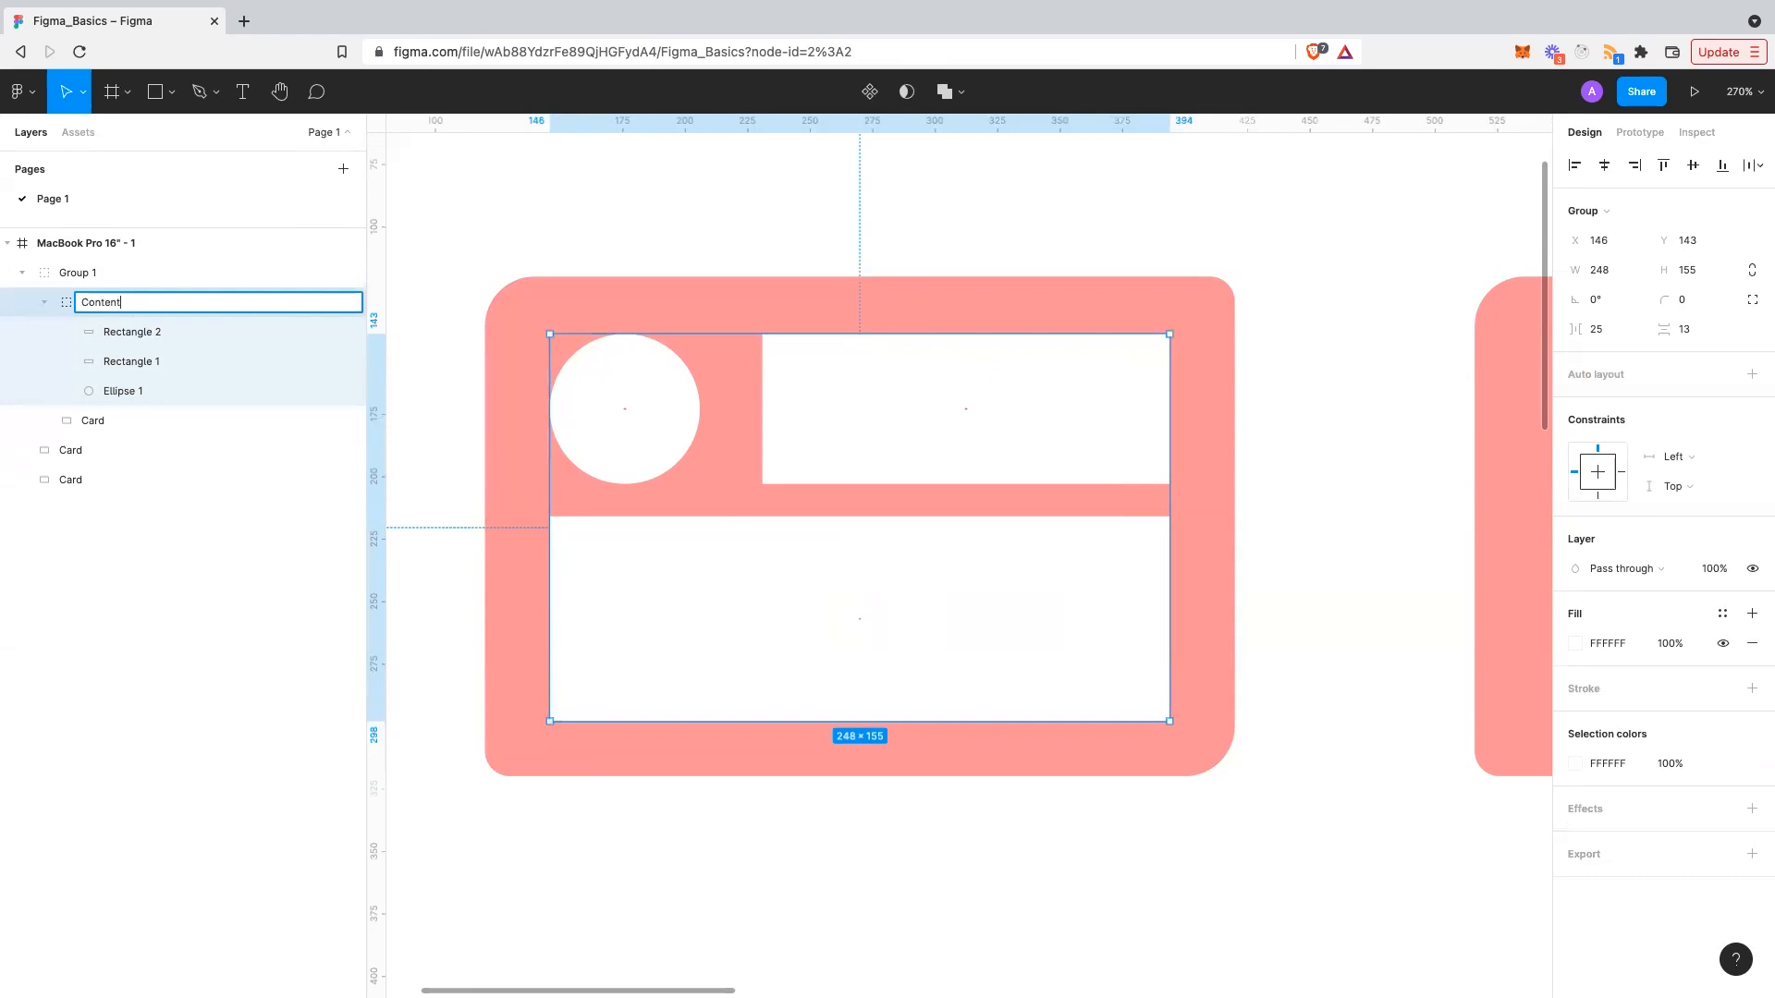
key("Return")
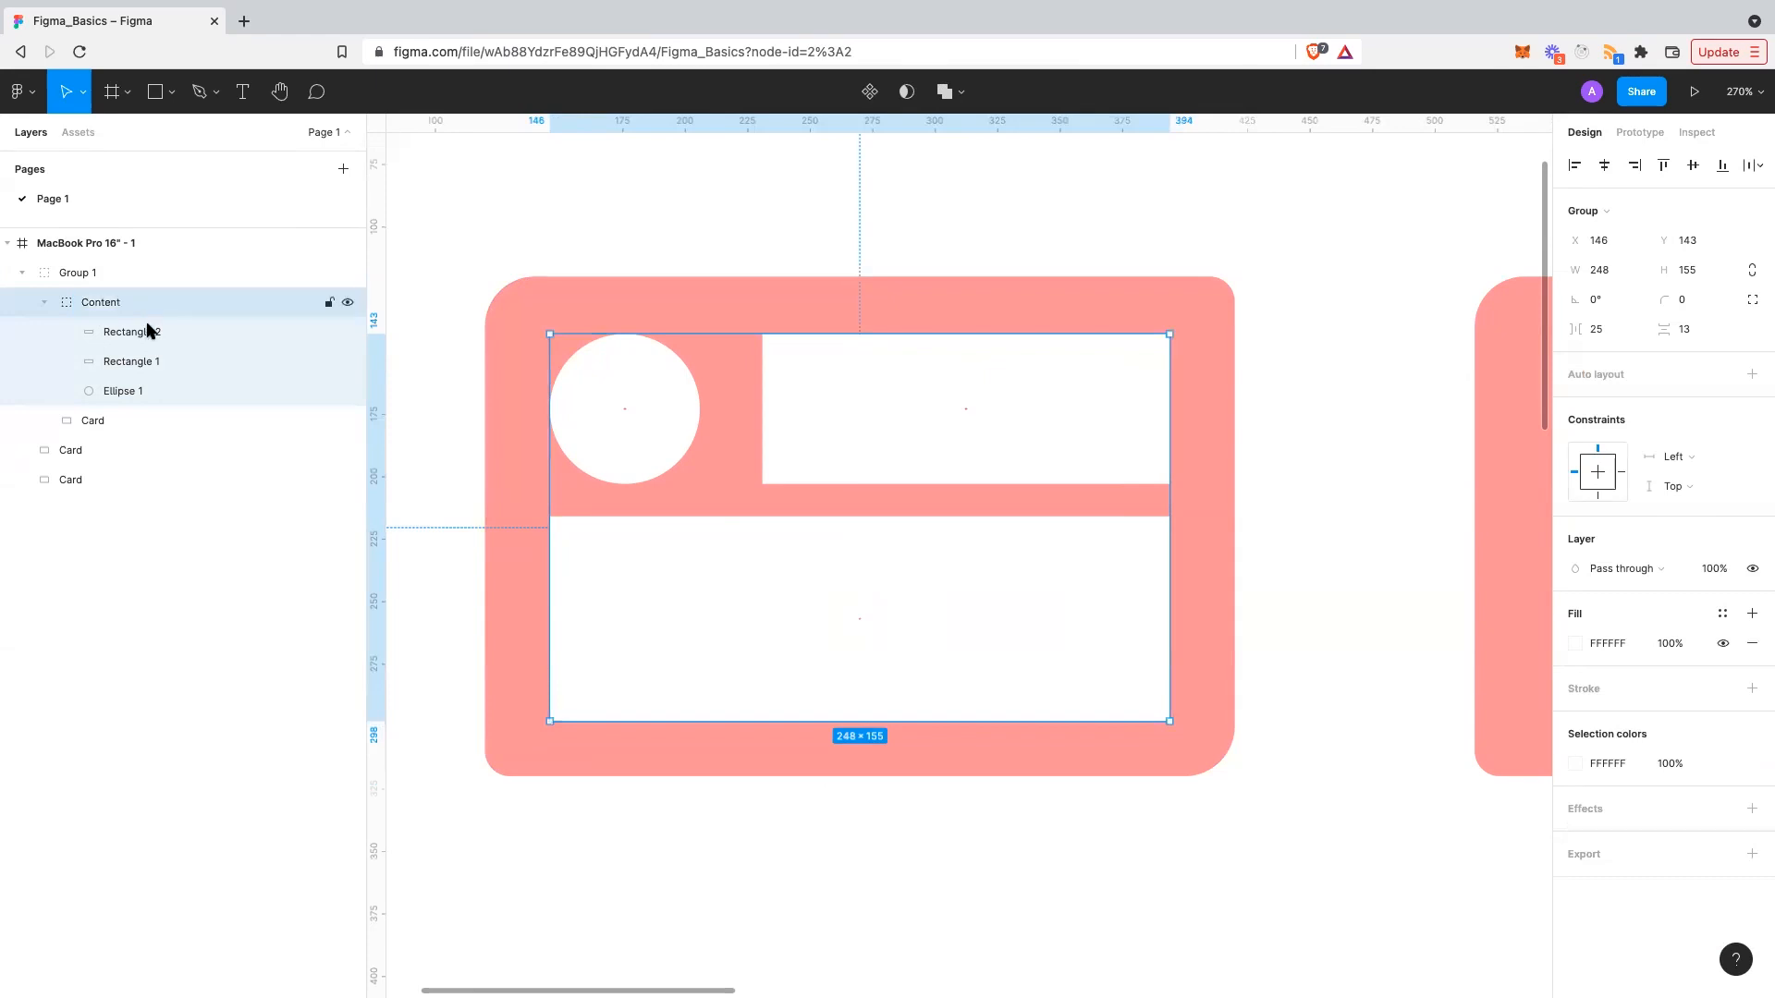
double_click(139, 391)
type("Avvatar")
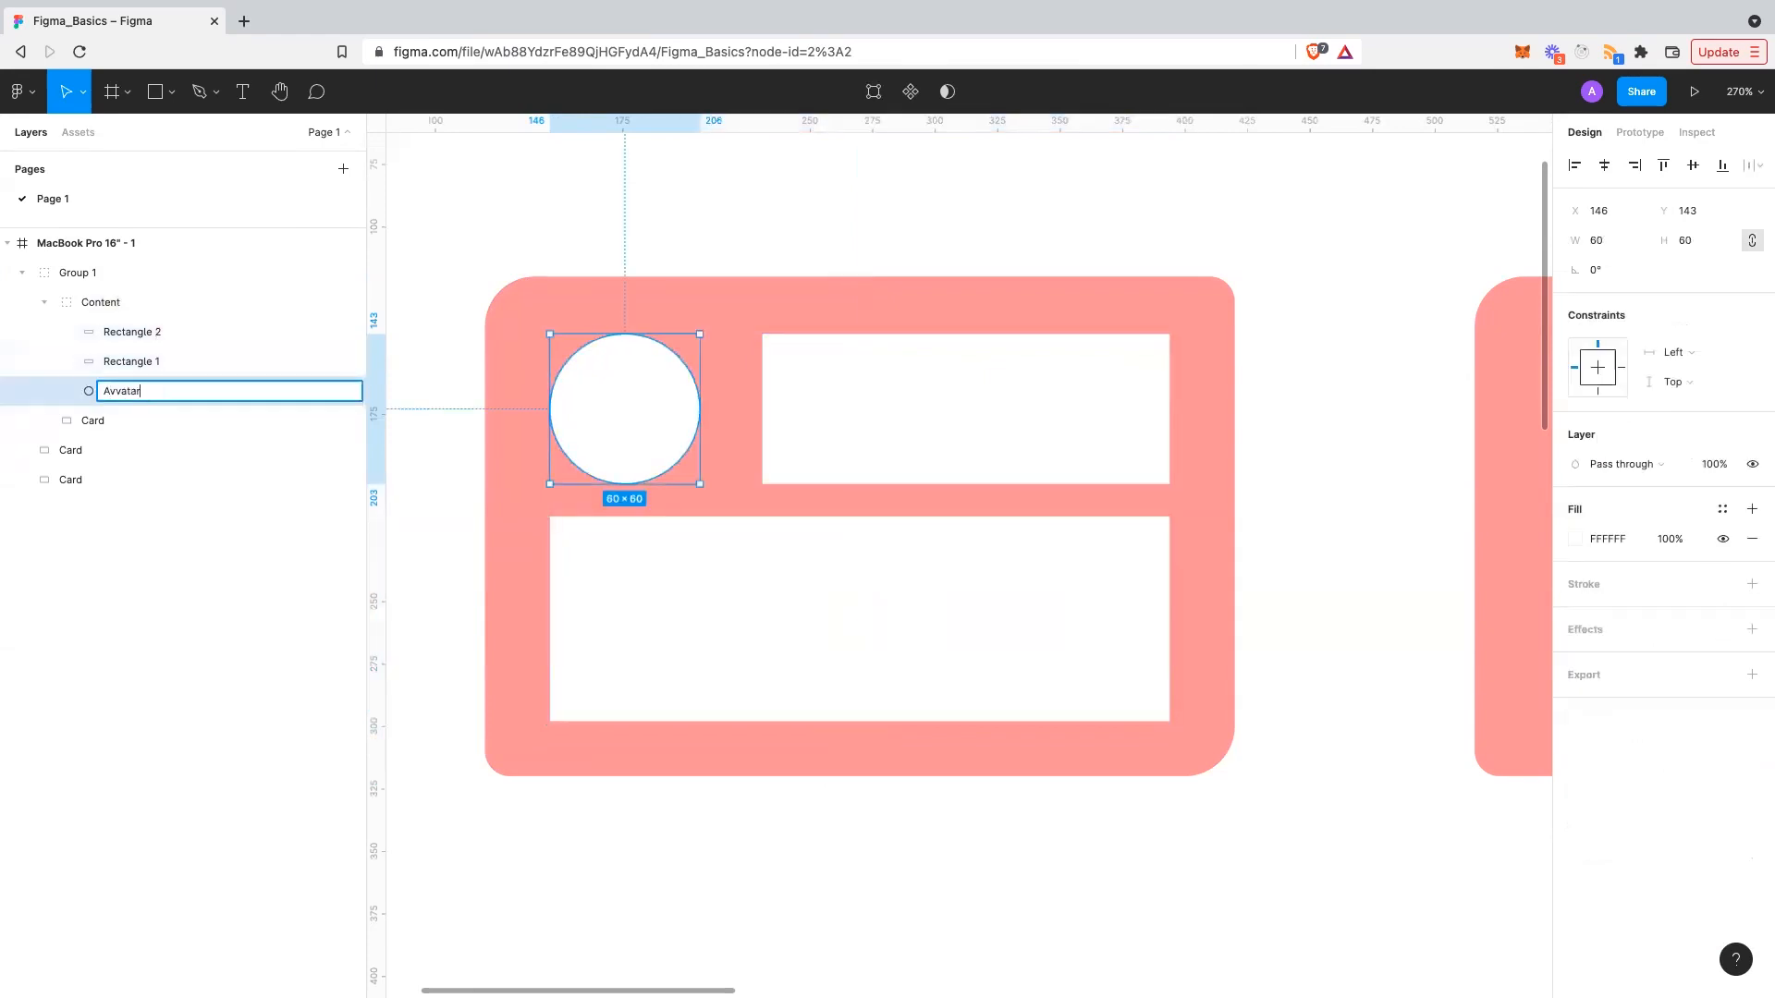
key("Return")
double_click(123, 363)
type("Name")
key("Return")
double_click(124, 333)
type("Description")
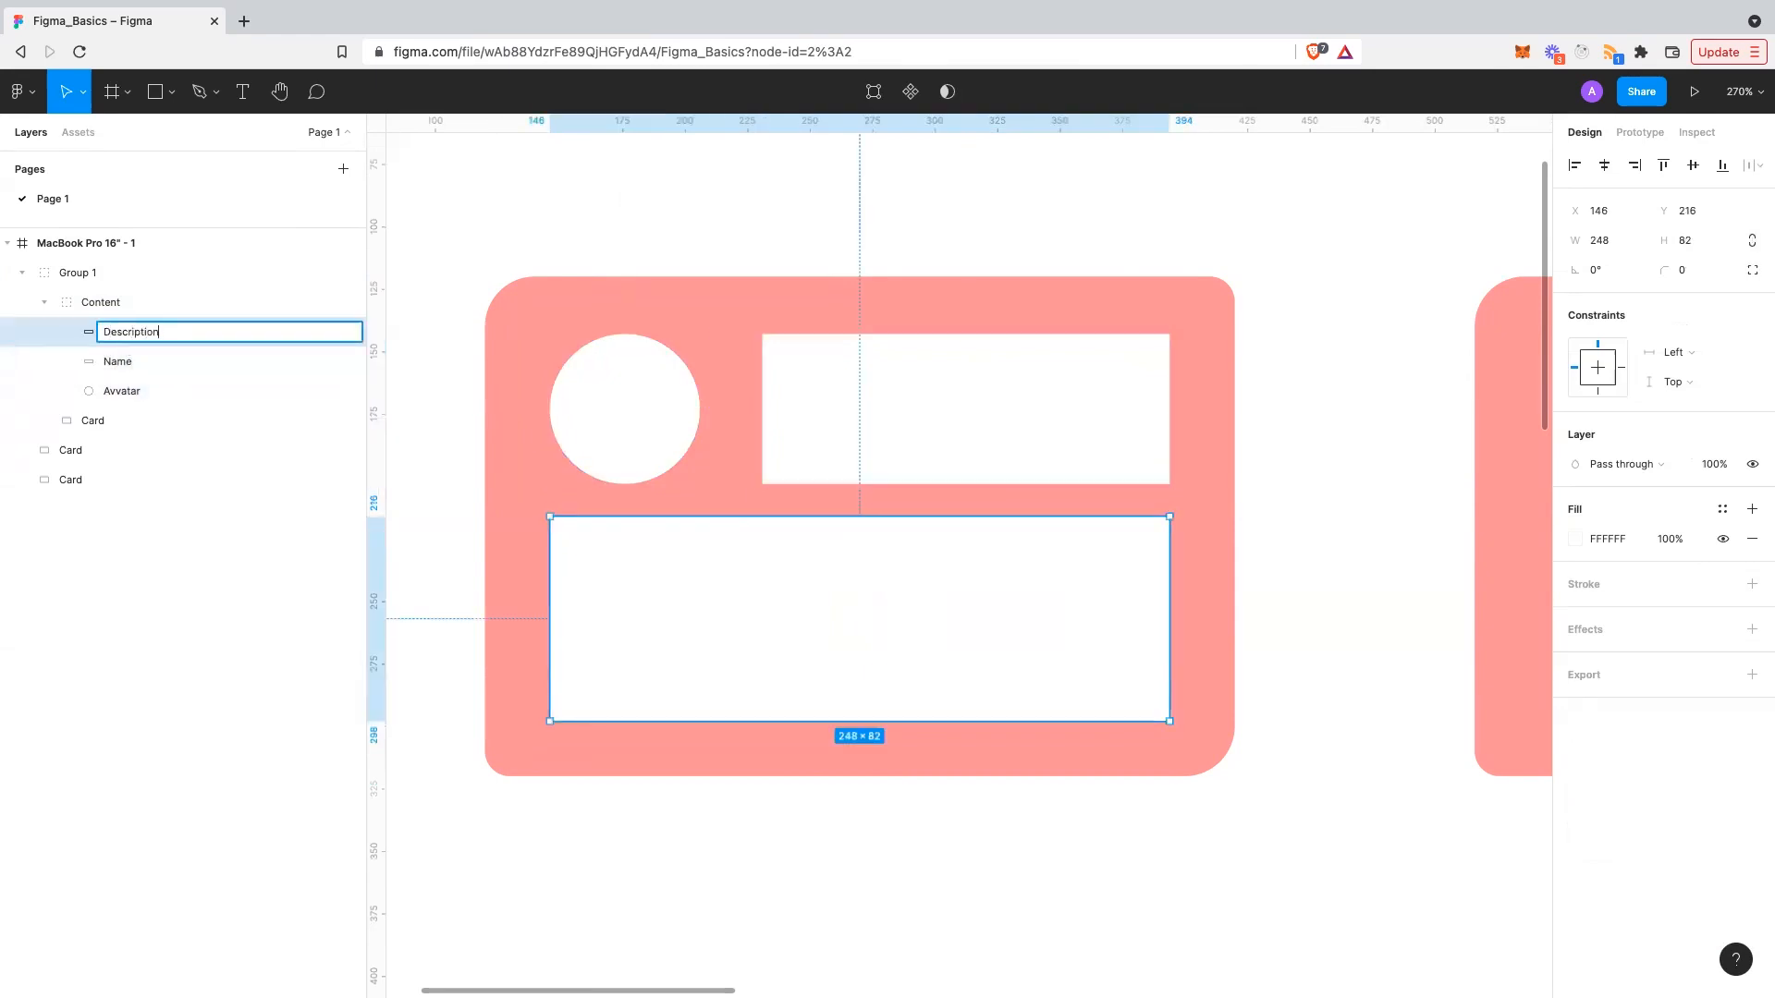
key("Return")
left_click(656, 260)
scroll(658, 259, "down", 2)
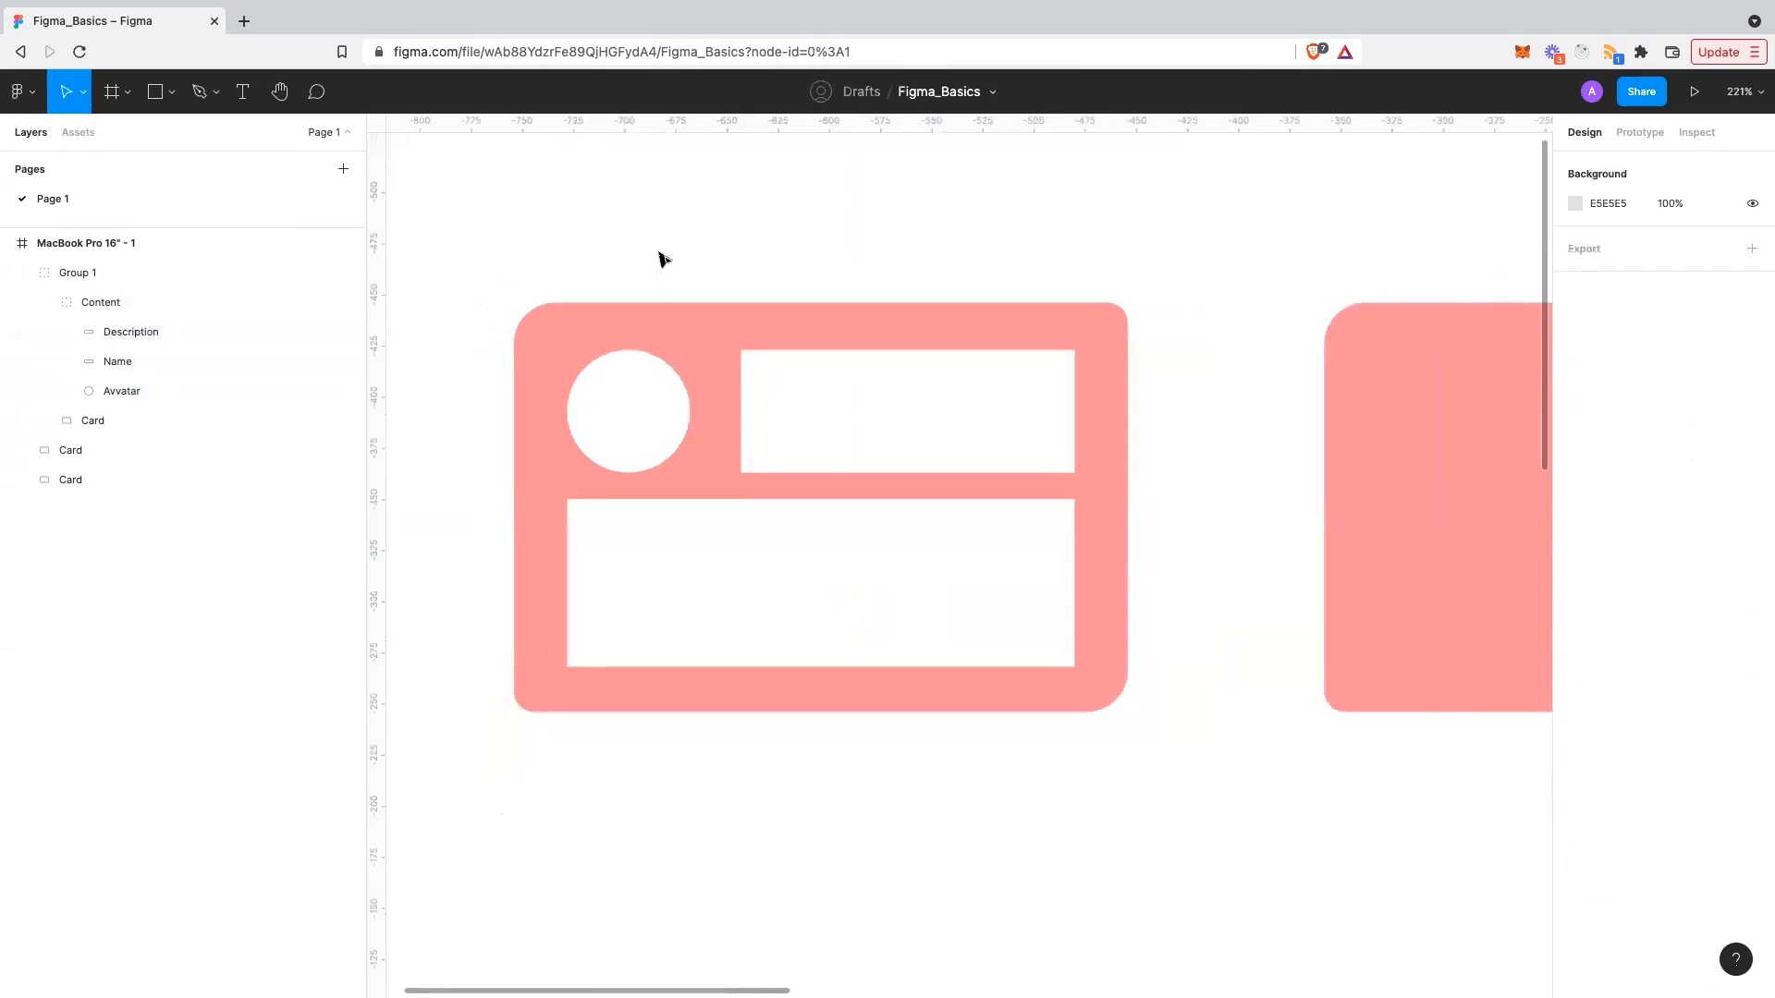
- Rename the outer group Group 1 to 'User Card'
scroll(662, 259, "down", 2)
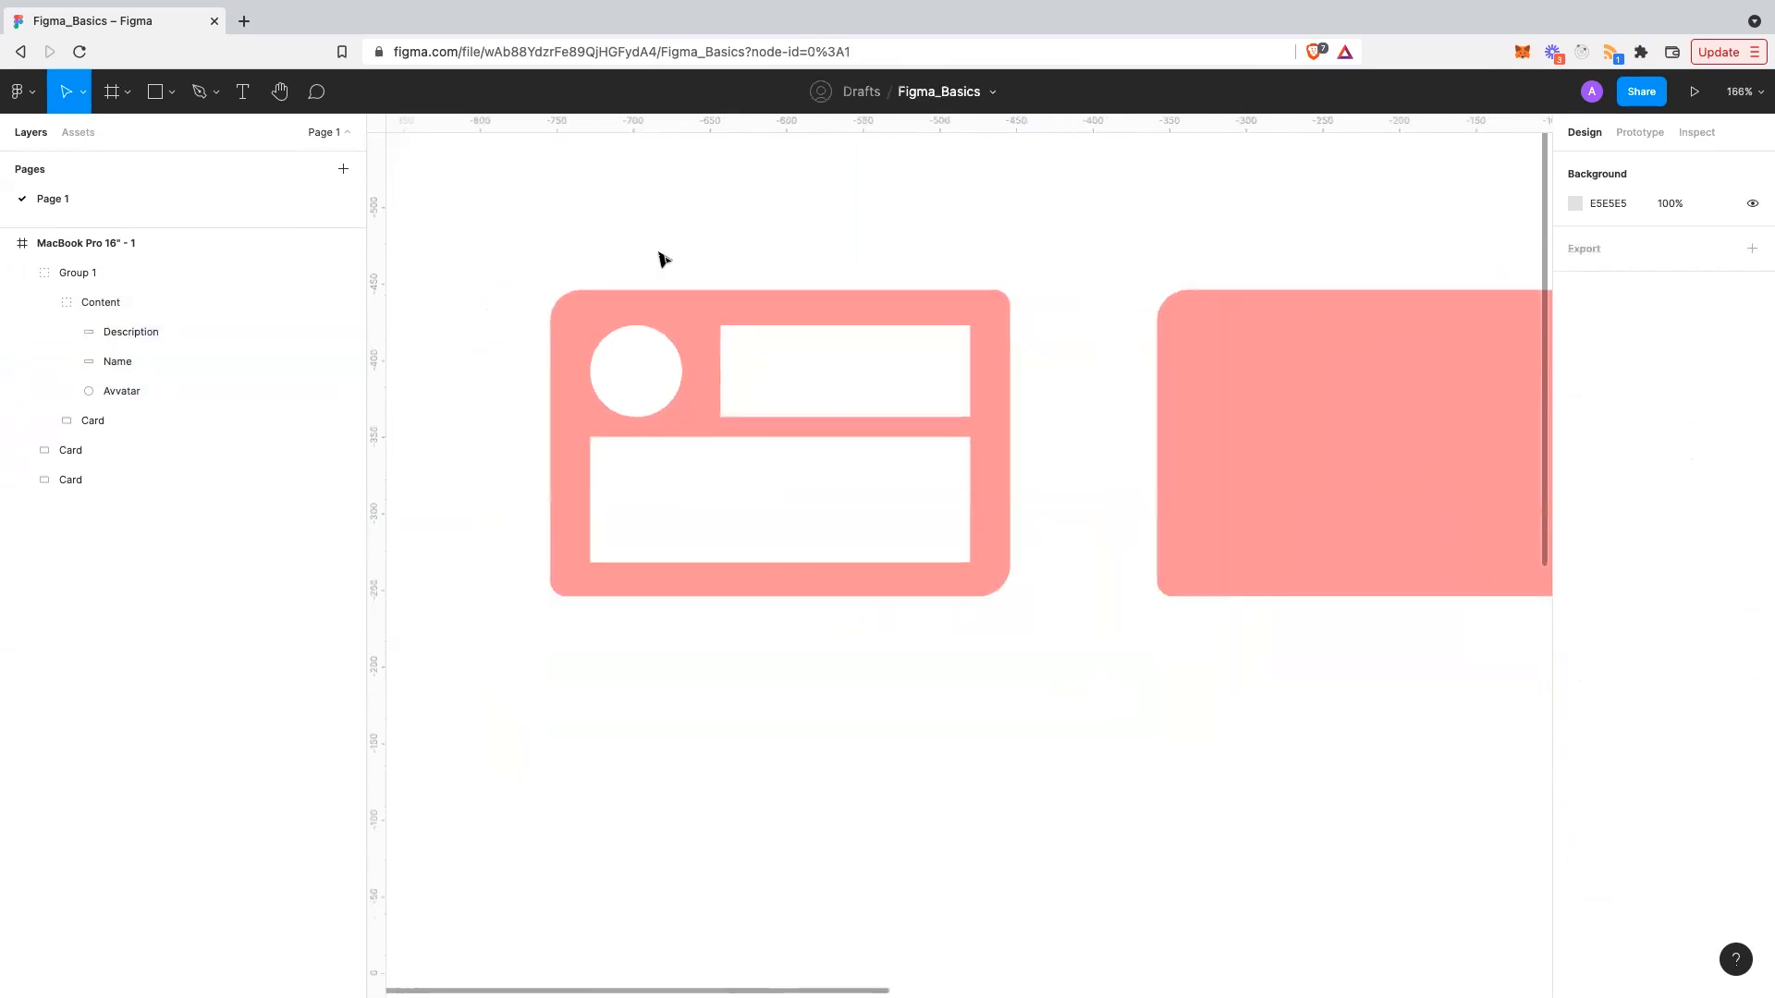
scroll(661, 259, "down", 2)
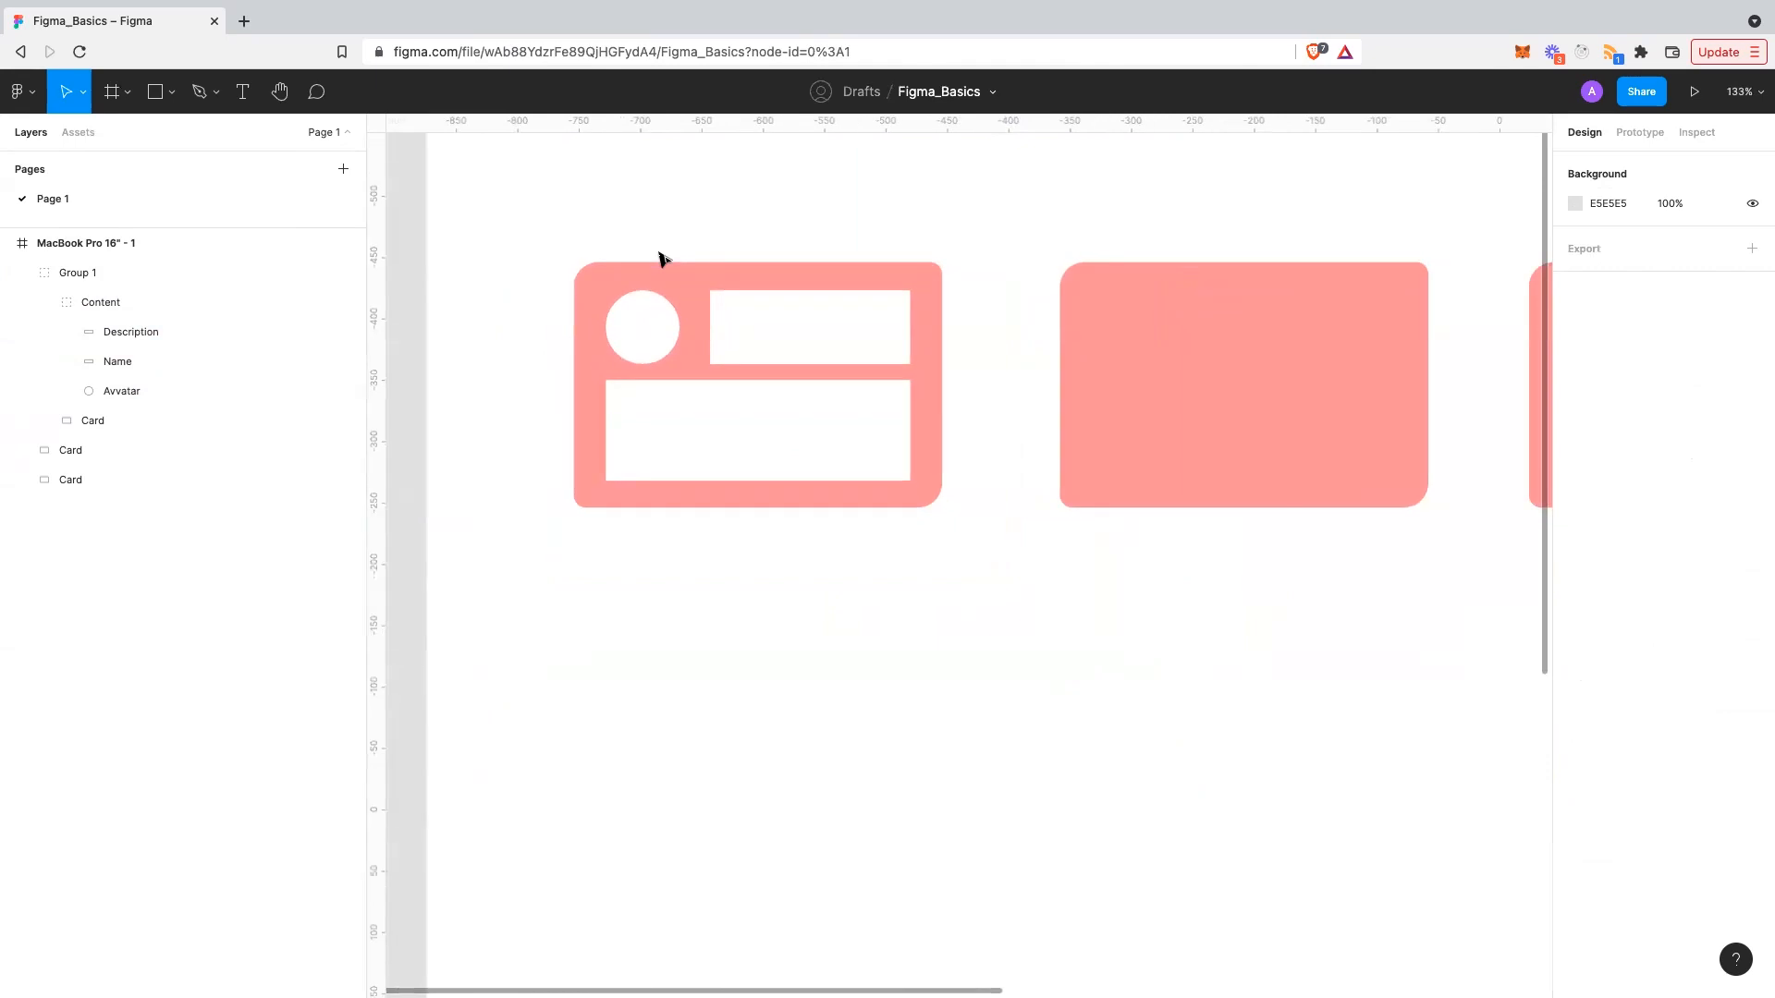
scroll(647, 291, "up", 4)
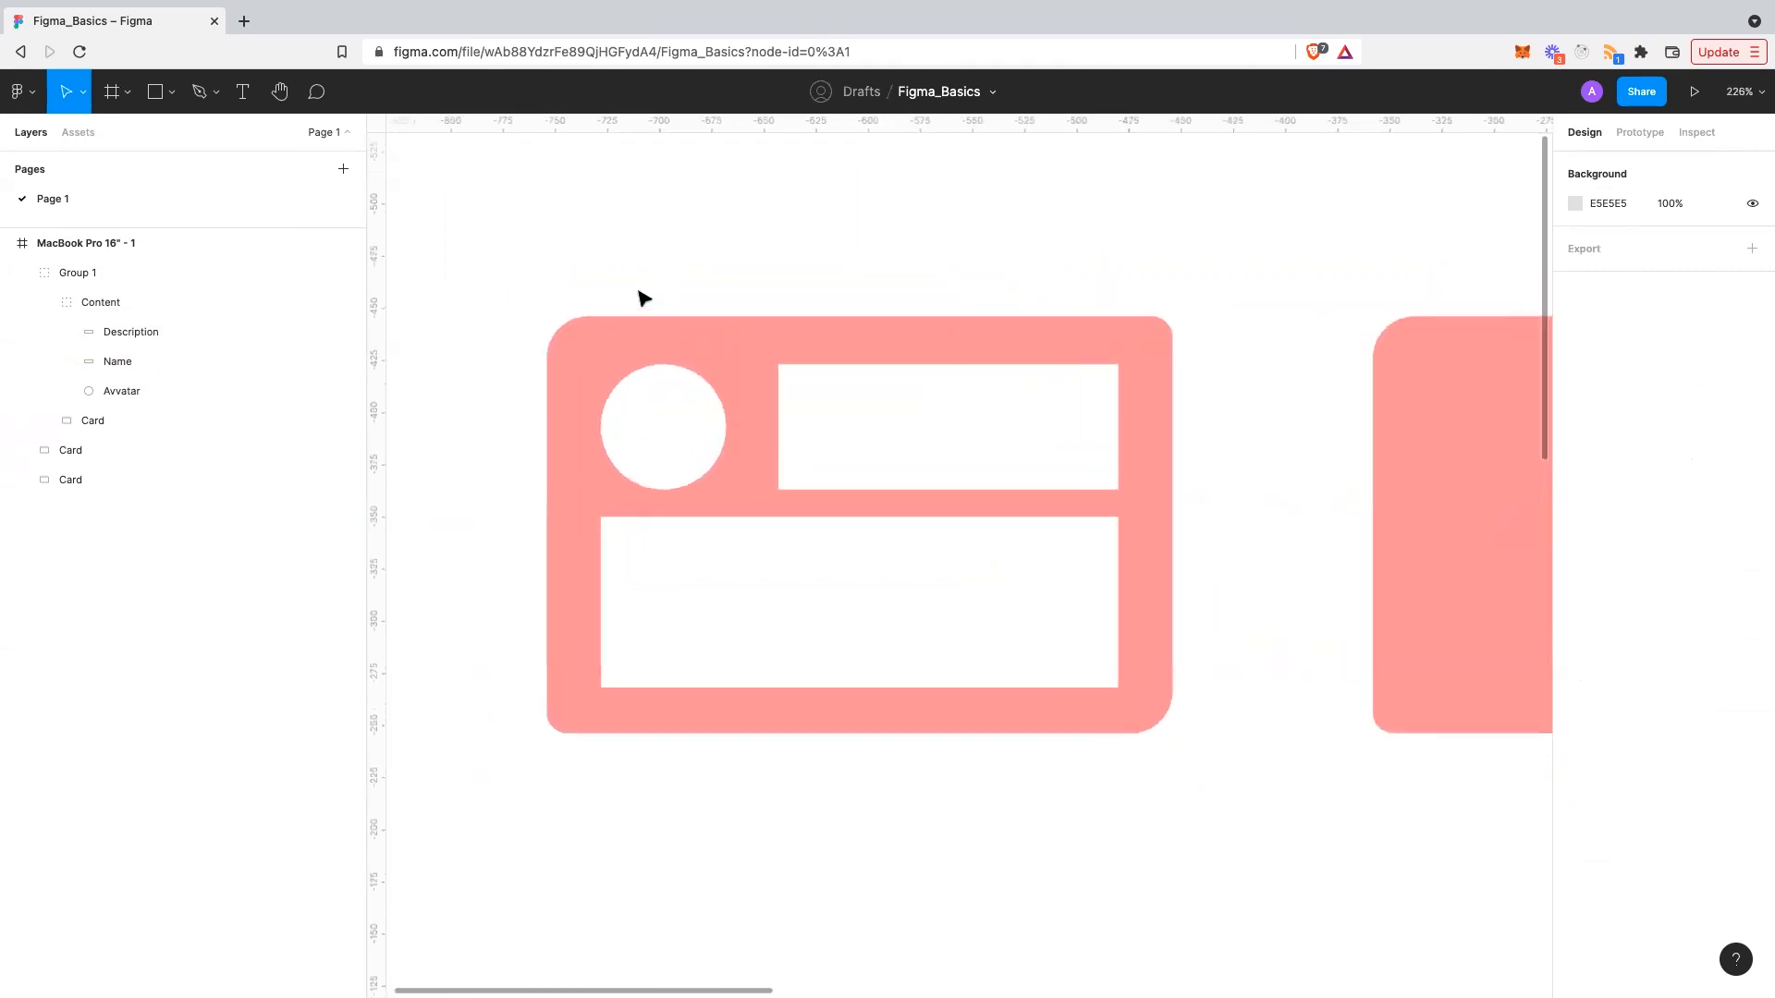
double_click(81, 275)
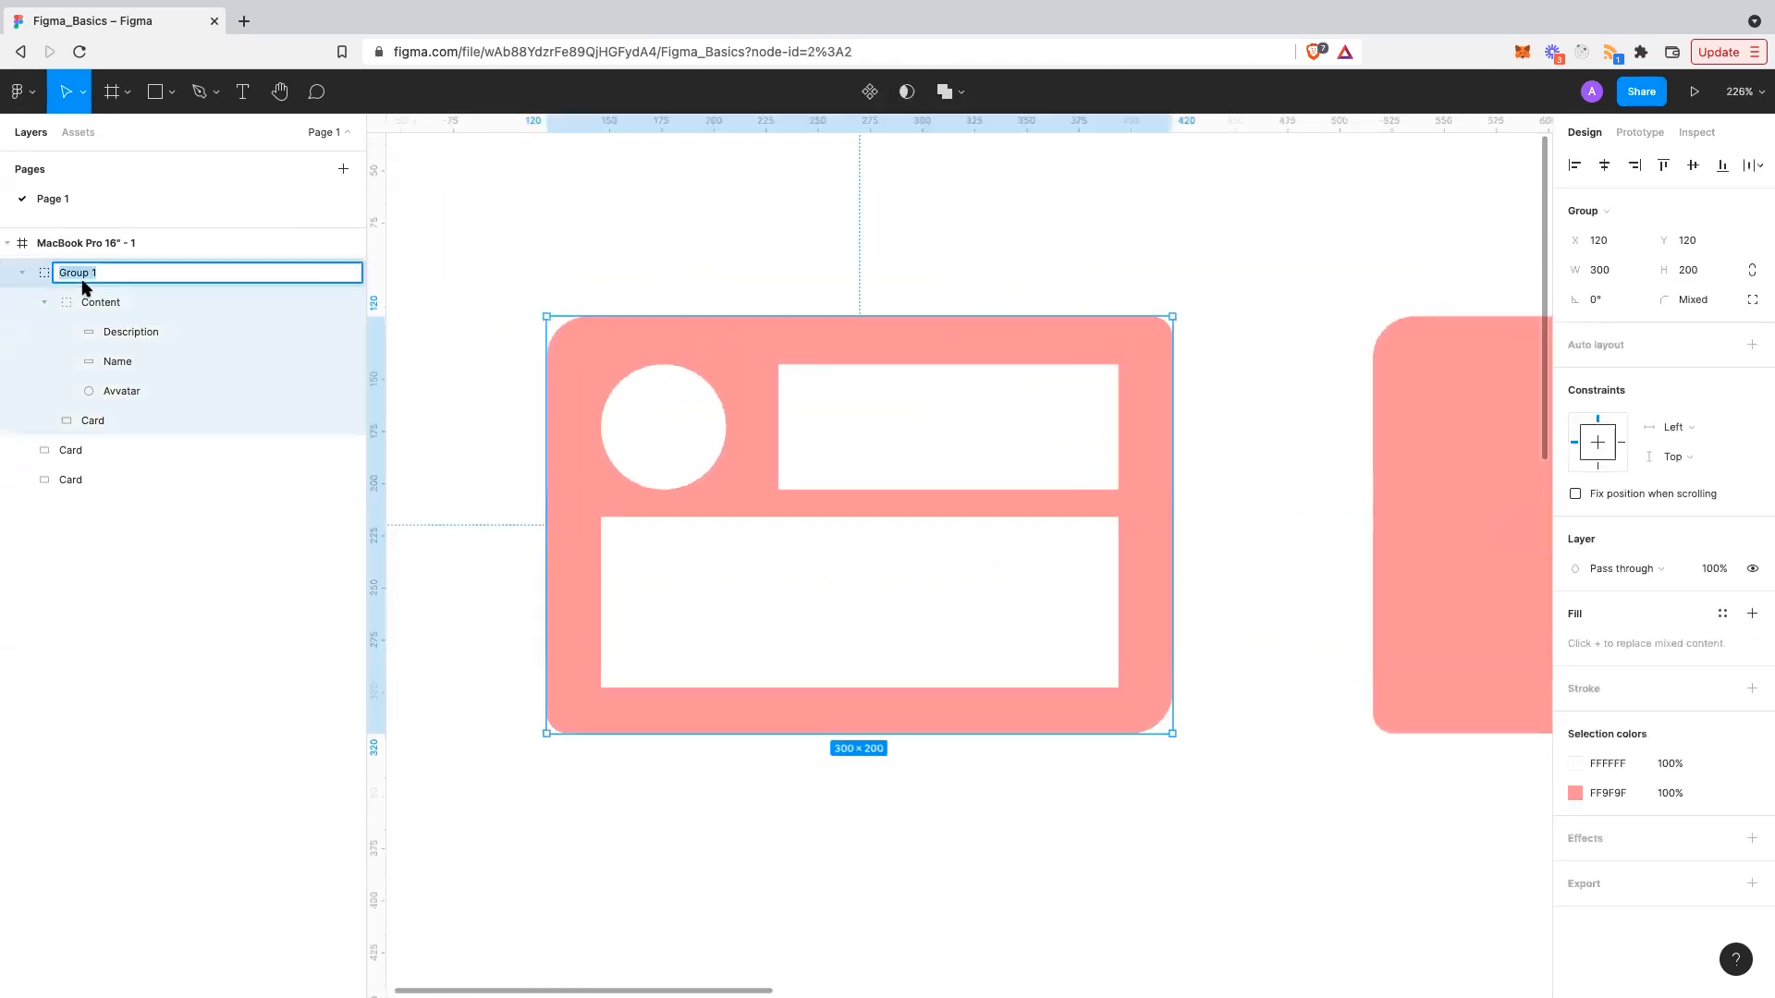
type("User Card")
key("Return")
- Drag the Name box's left edge toward the avatar, widening it to 172×60
left_click(773, 261)
scroll(775, 263, "down", 1)
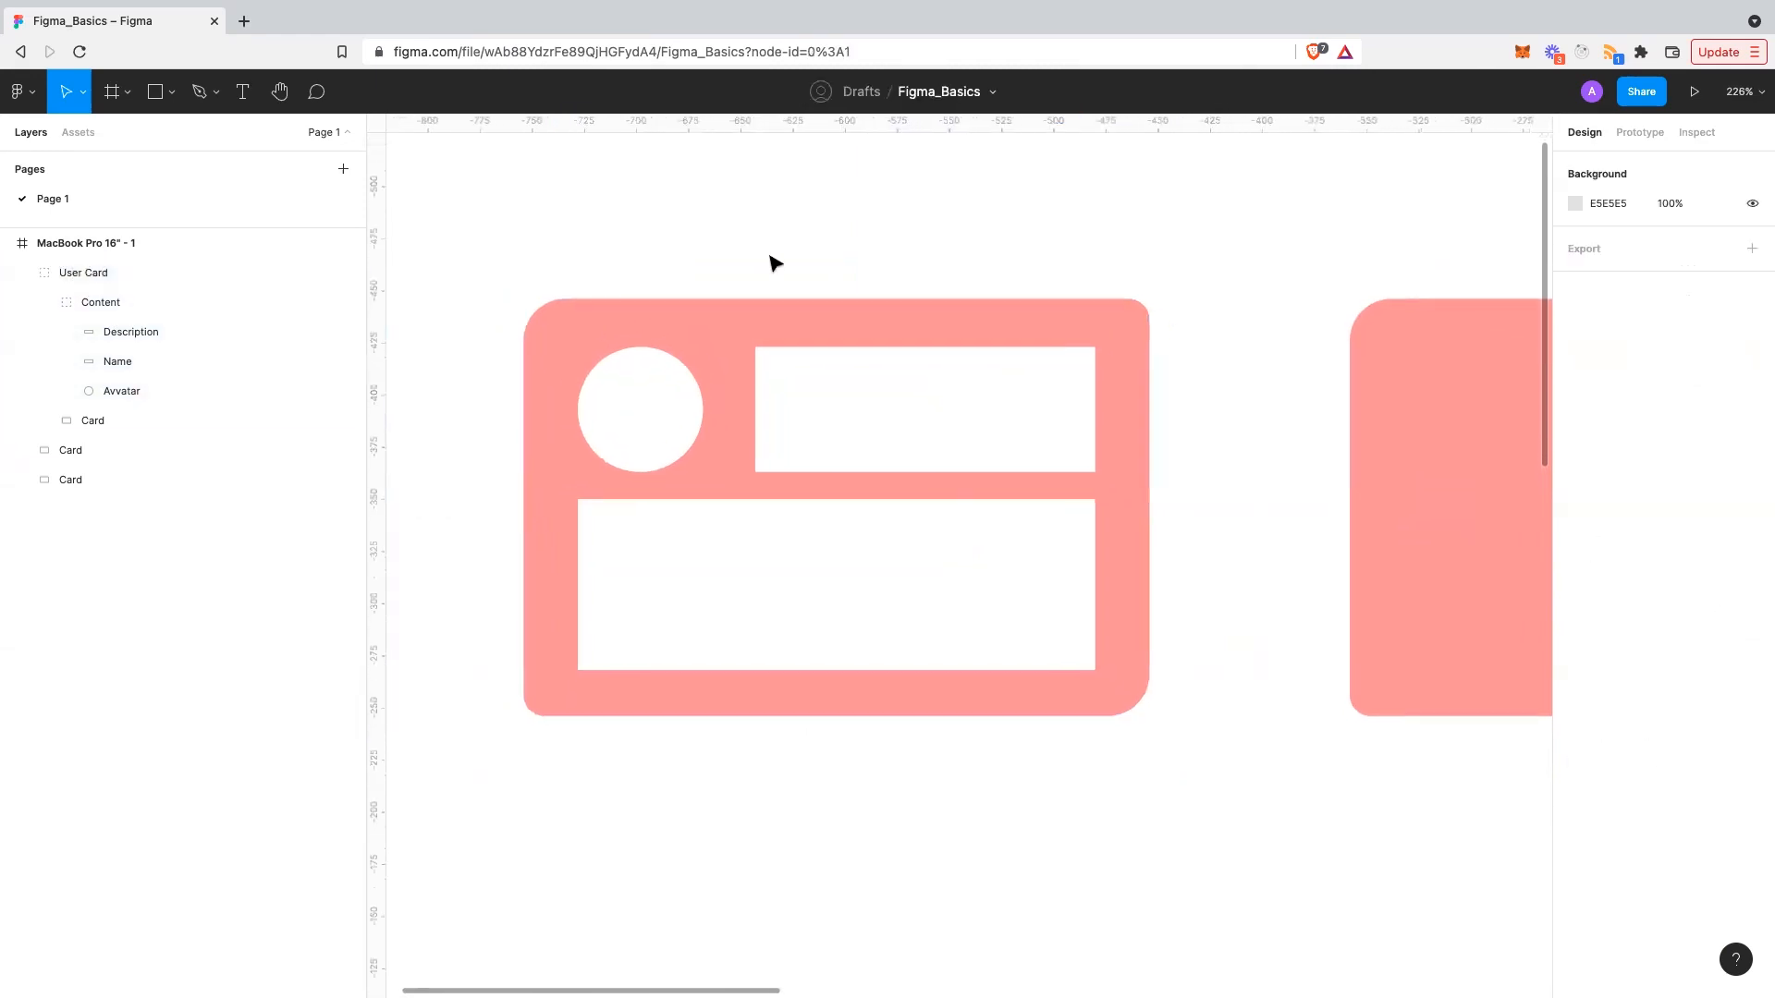
scroll(775, 264, "down", 3)
left_click(734, 292)
scroll(735, 292, "up", 4)
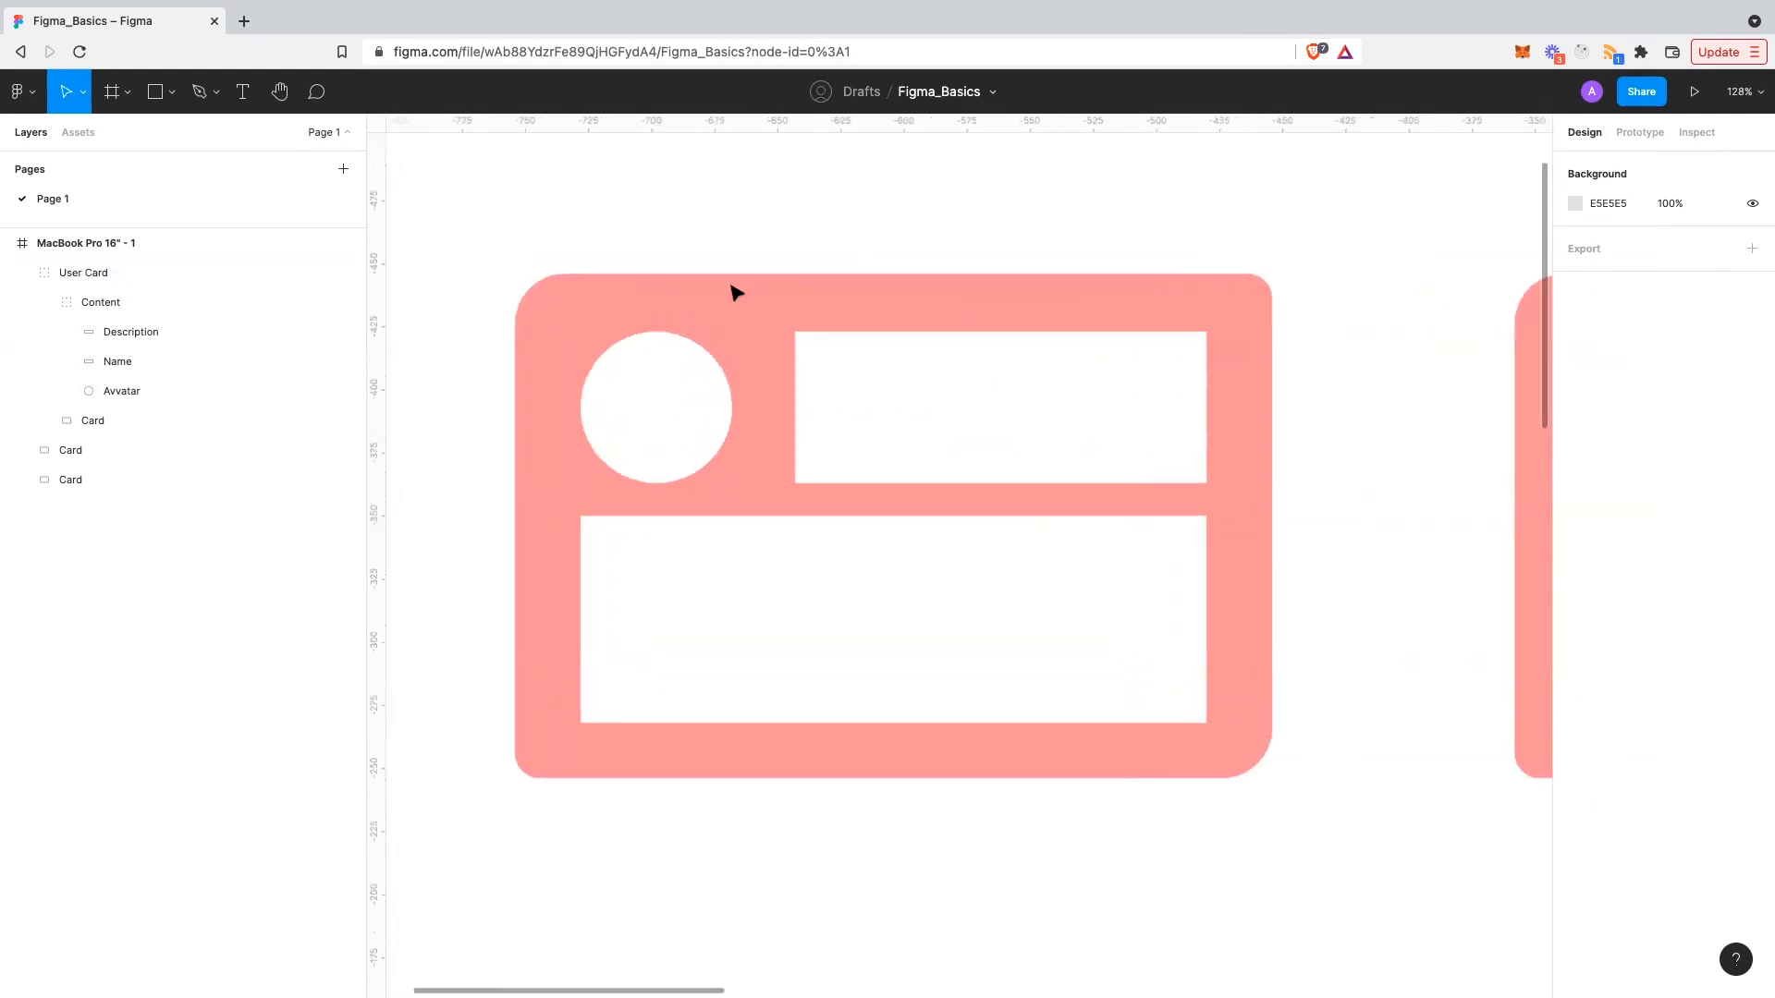
left_click(927, 403)
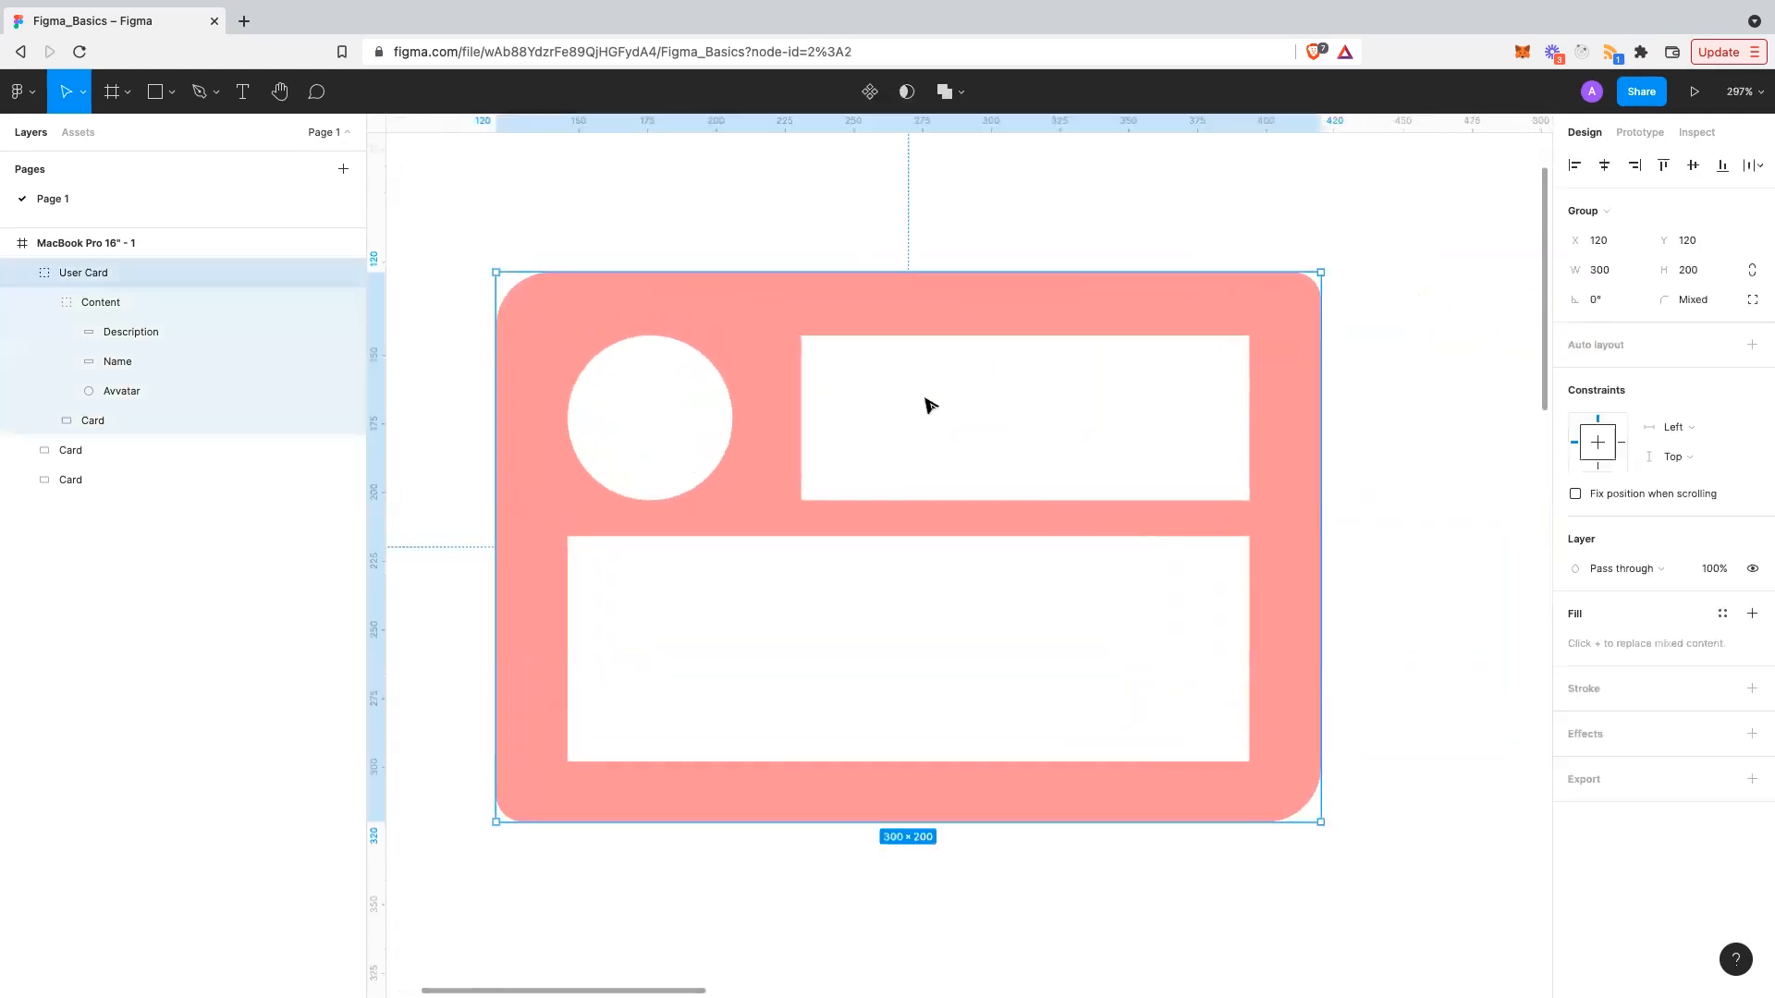
left_click(927, 403)
double_click(903, 403)
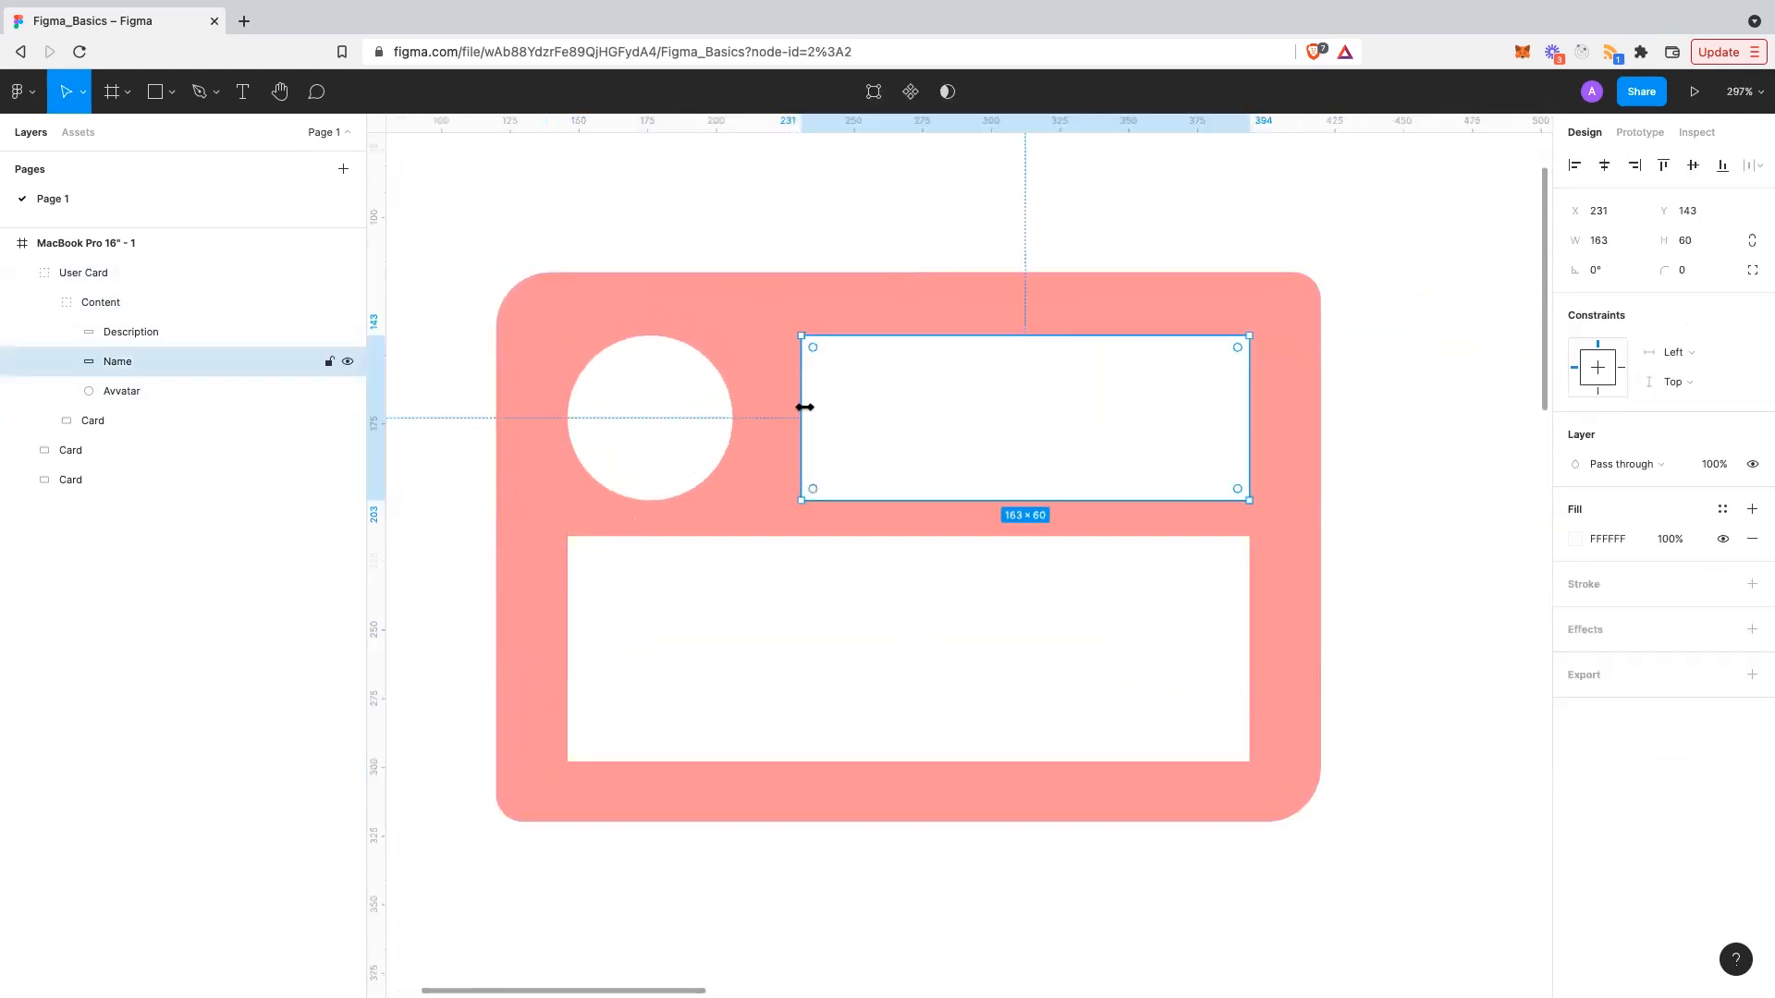
left_click_drag(801, 413, 776, 413)
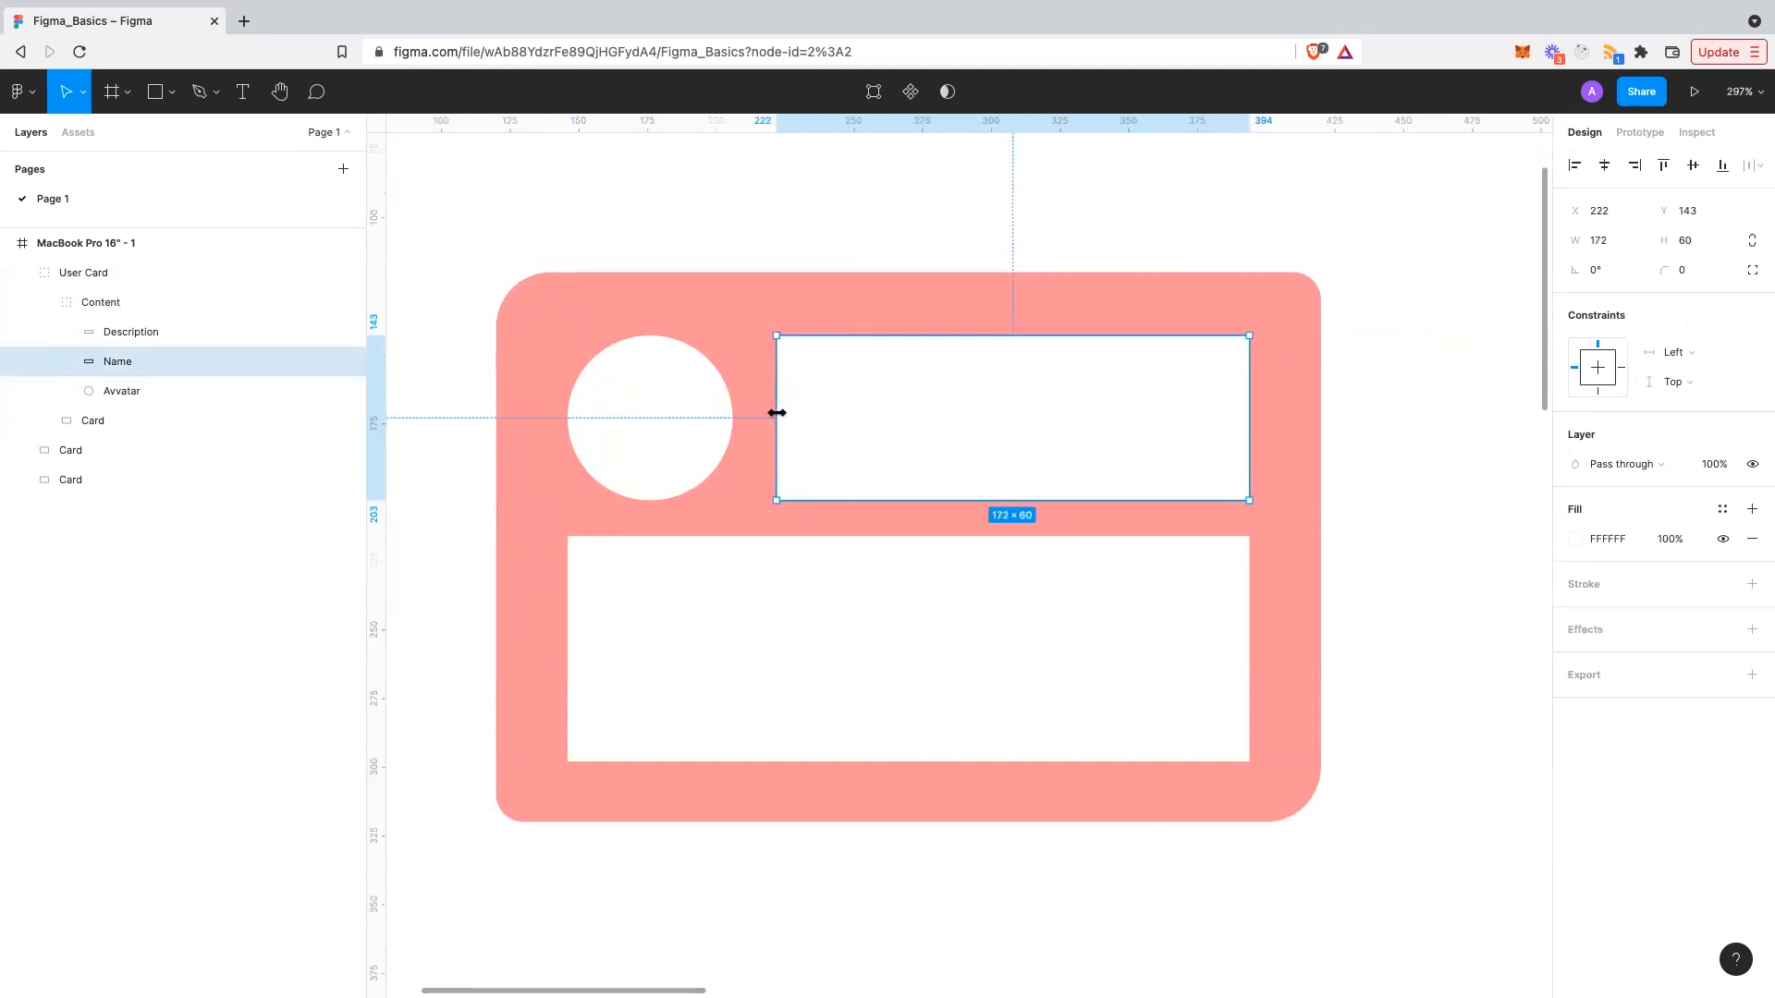
left_click(793, 229)
scroll(793, 228, "down", 5)
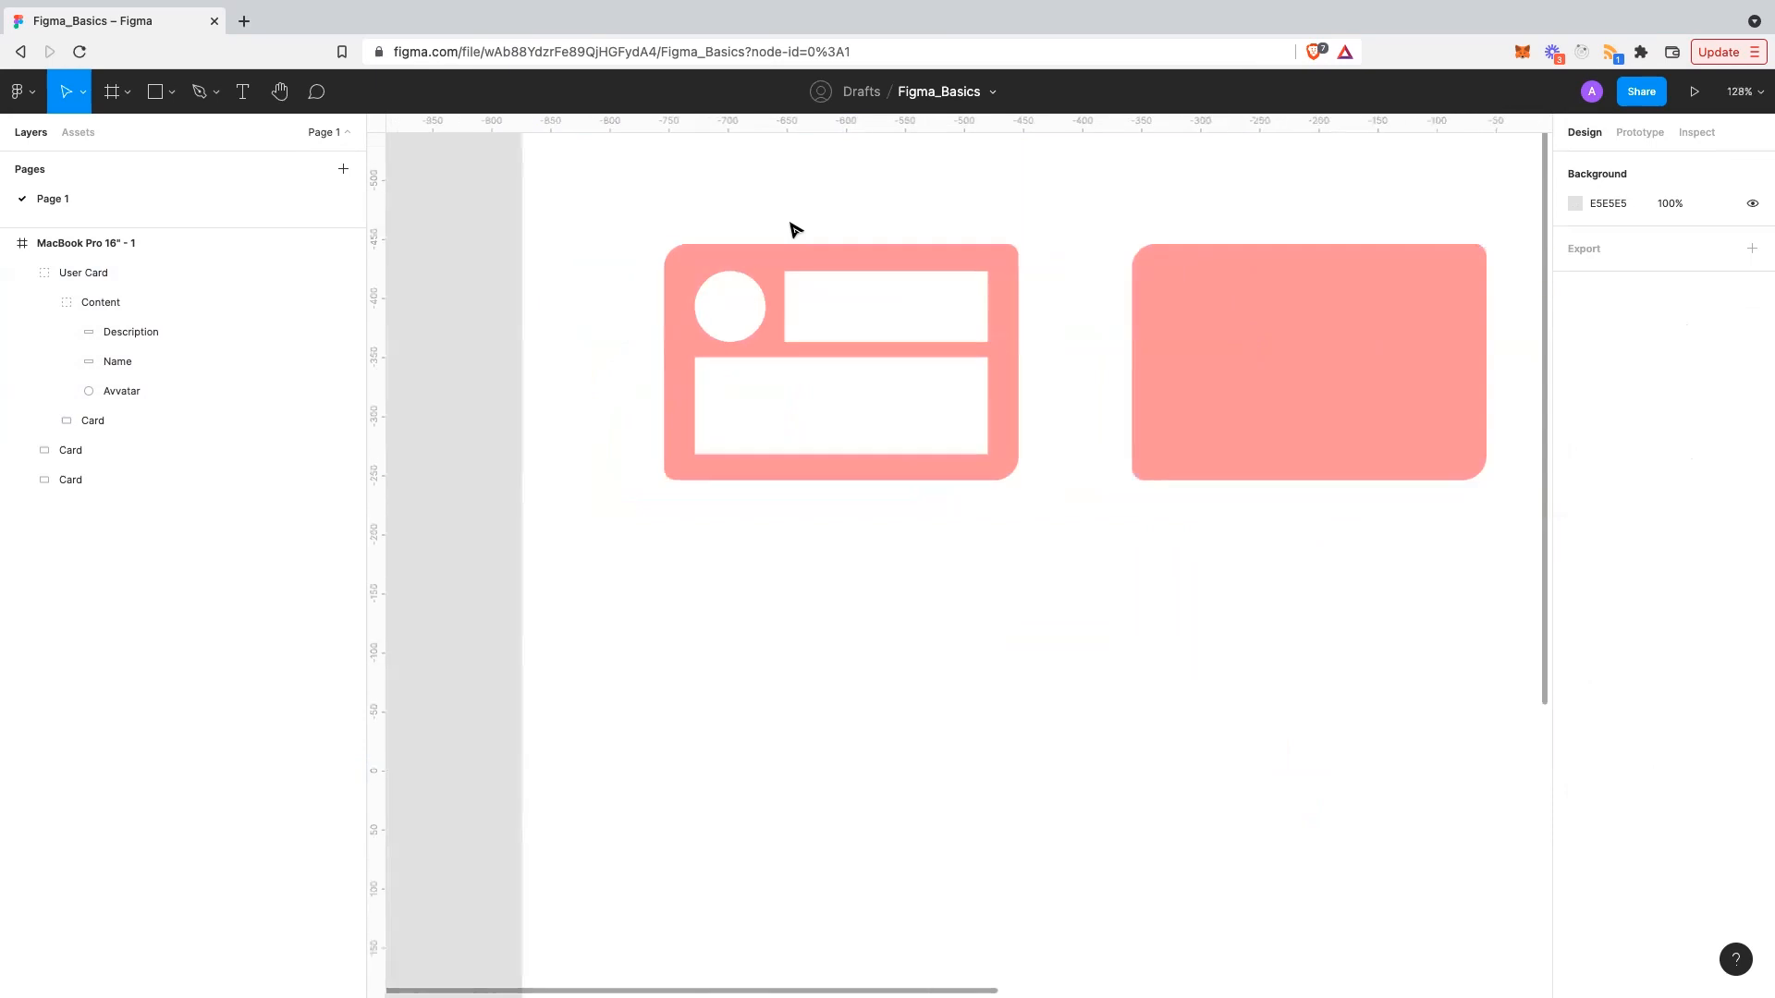
scroll(793, 228, "up", 4)
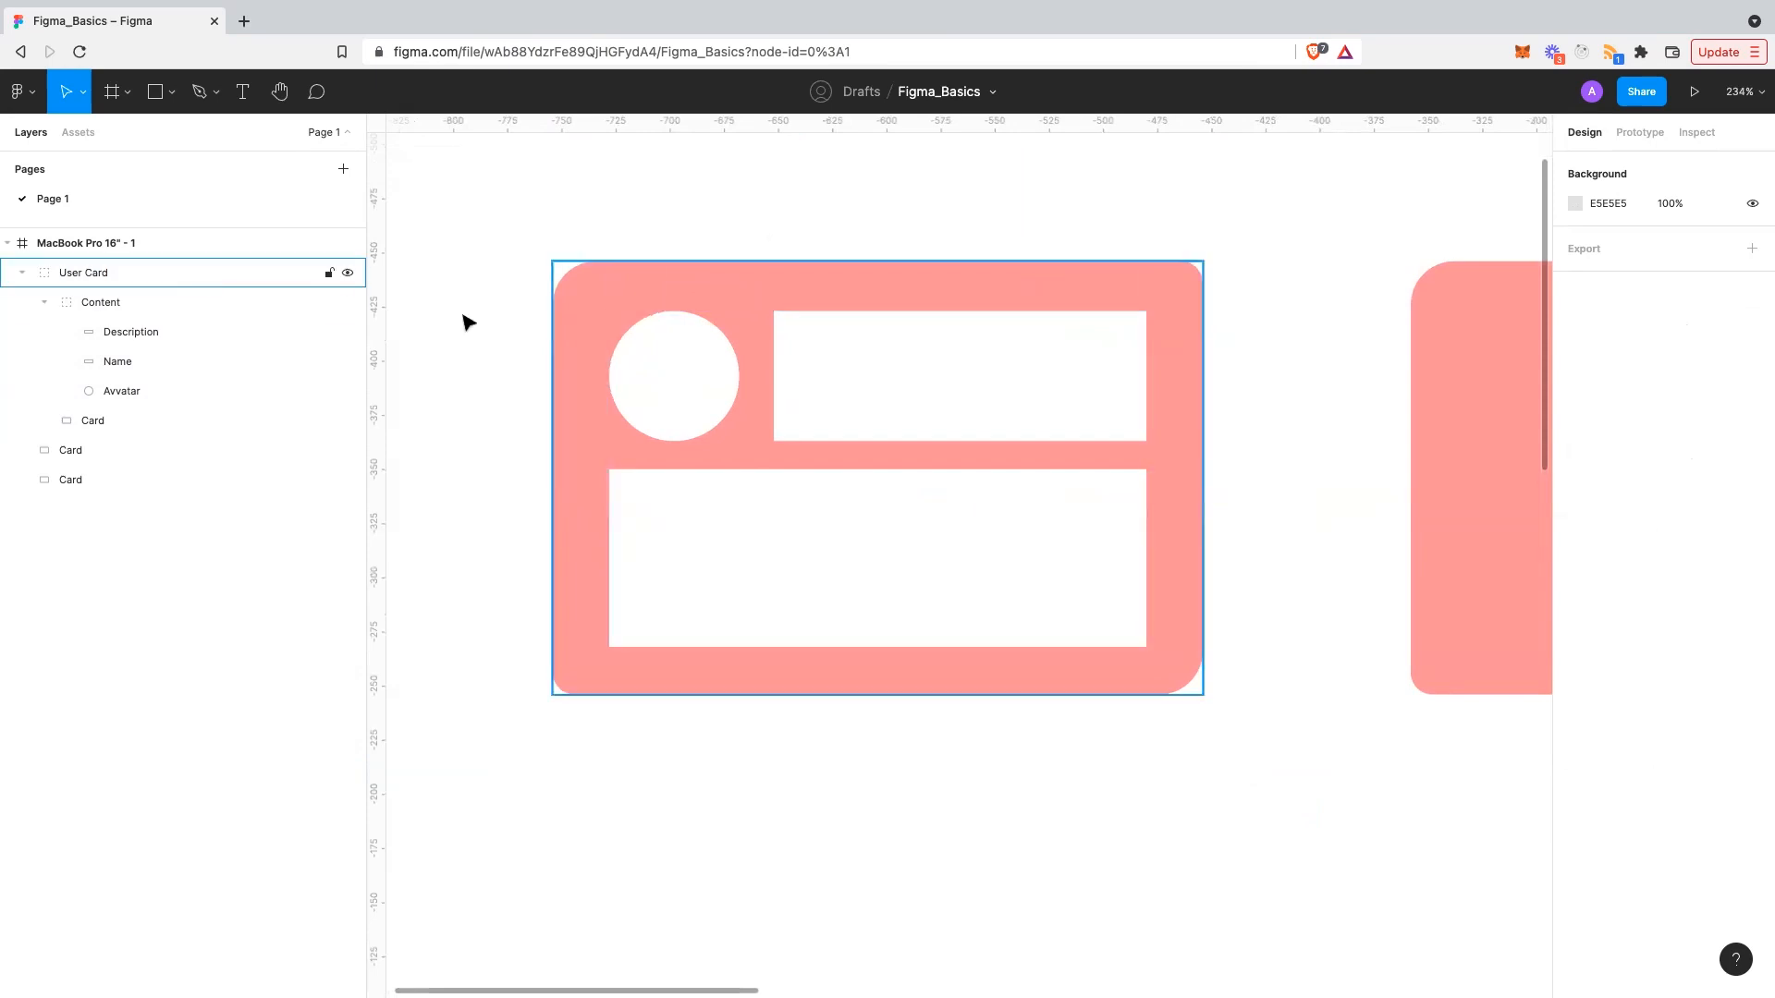
- Scroll the canvas to the right to review the User Card
scroll(677, 400, "right", 1)
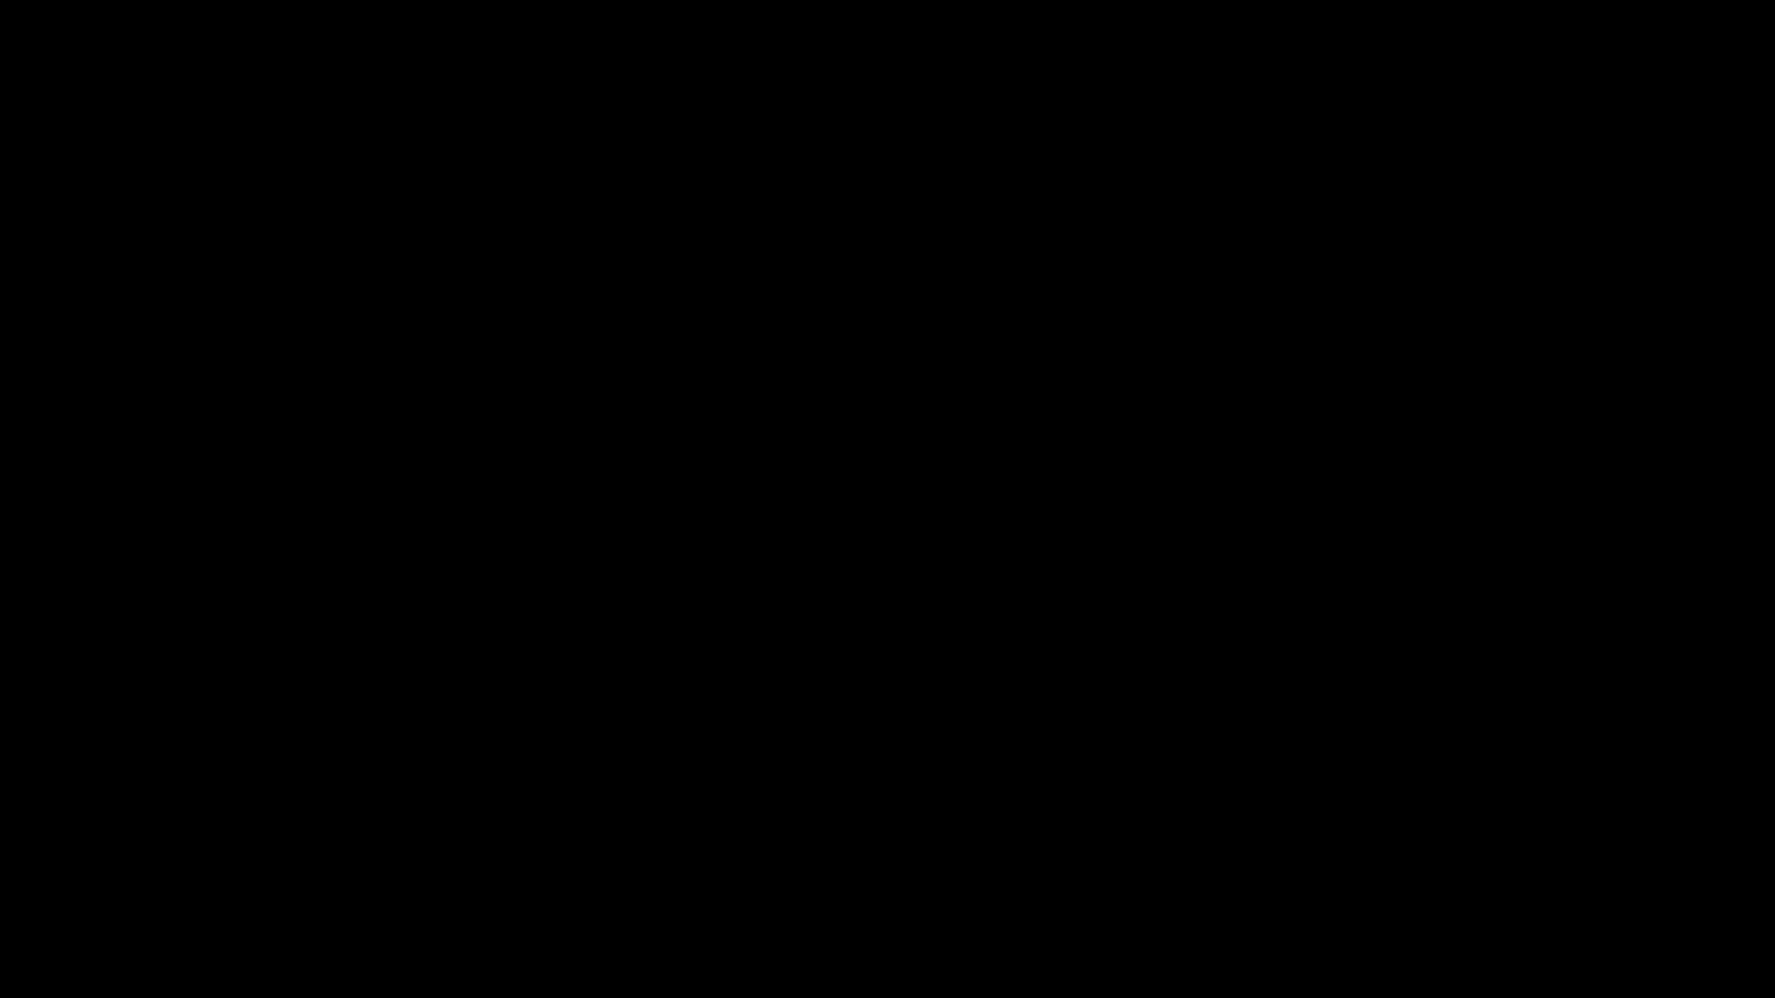
- Add a text layer in the Name box holding a person's full name, fixing its typos
scroll(906, 402, "up", 2)
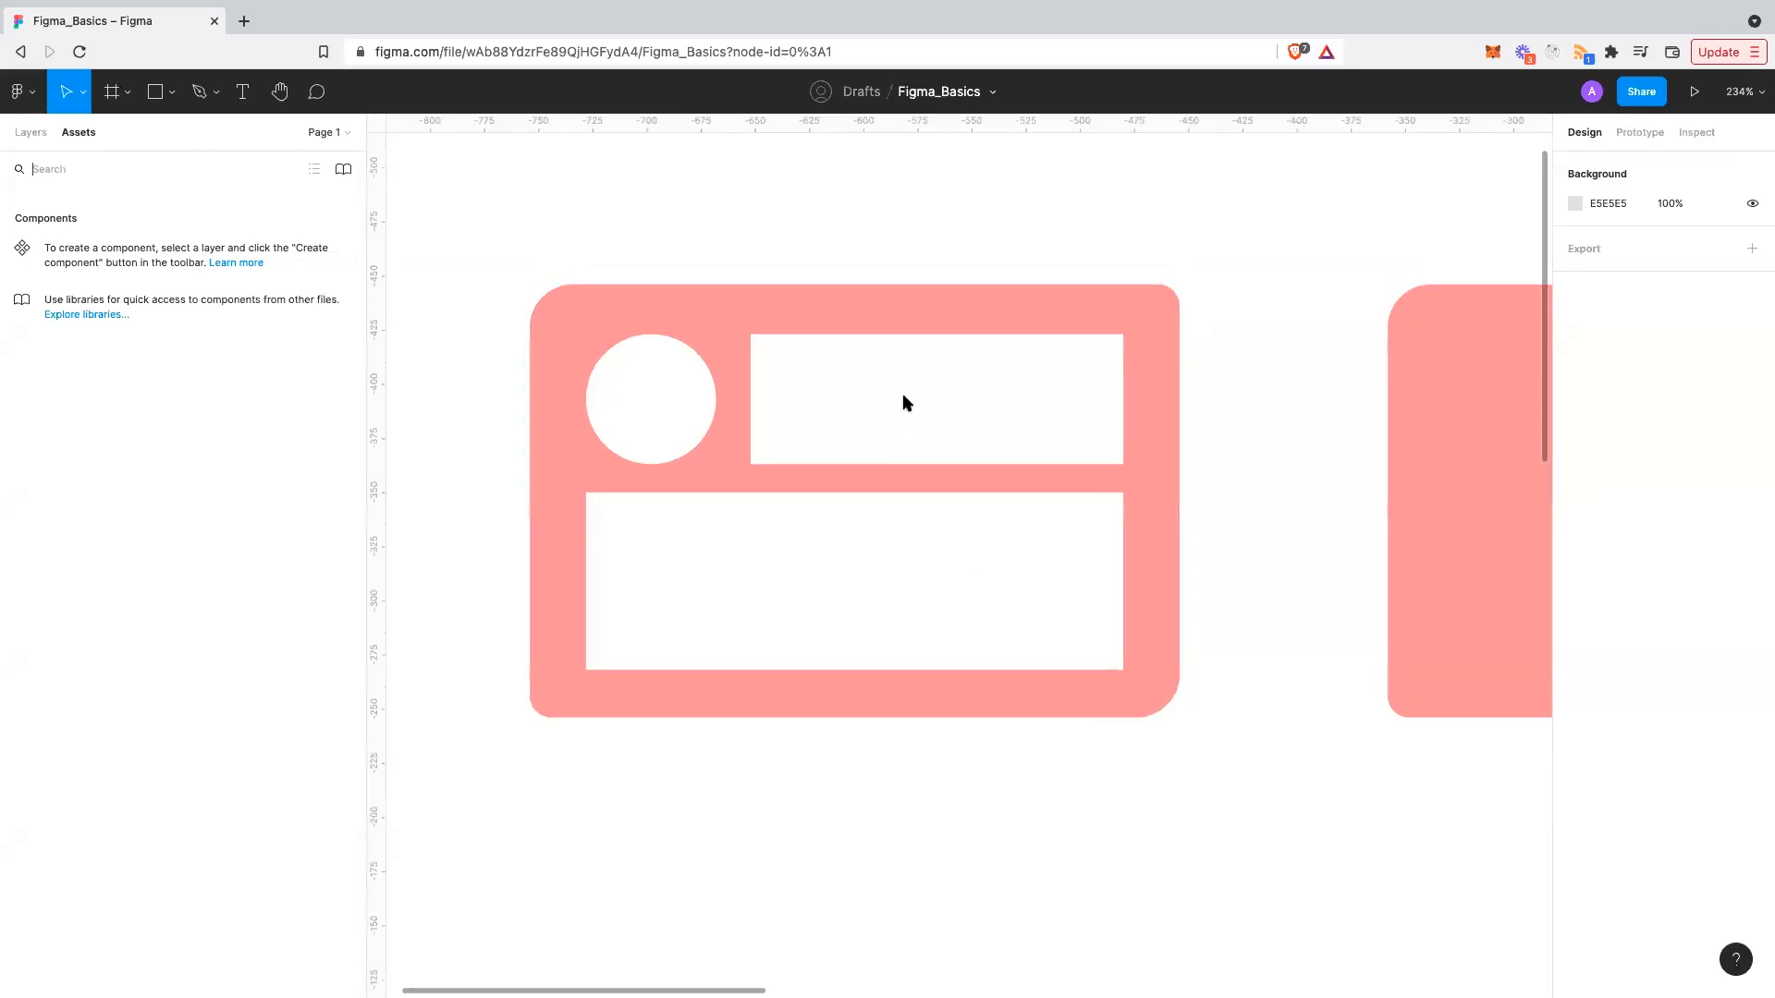
left_click(36, 135)
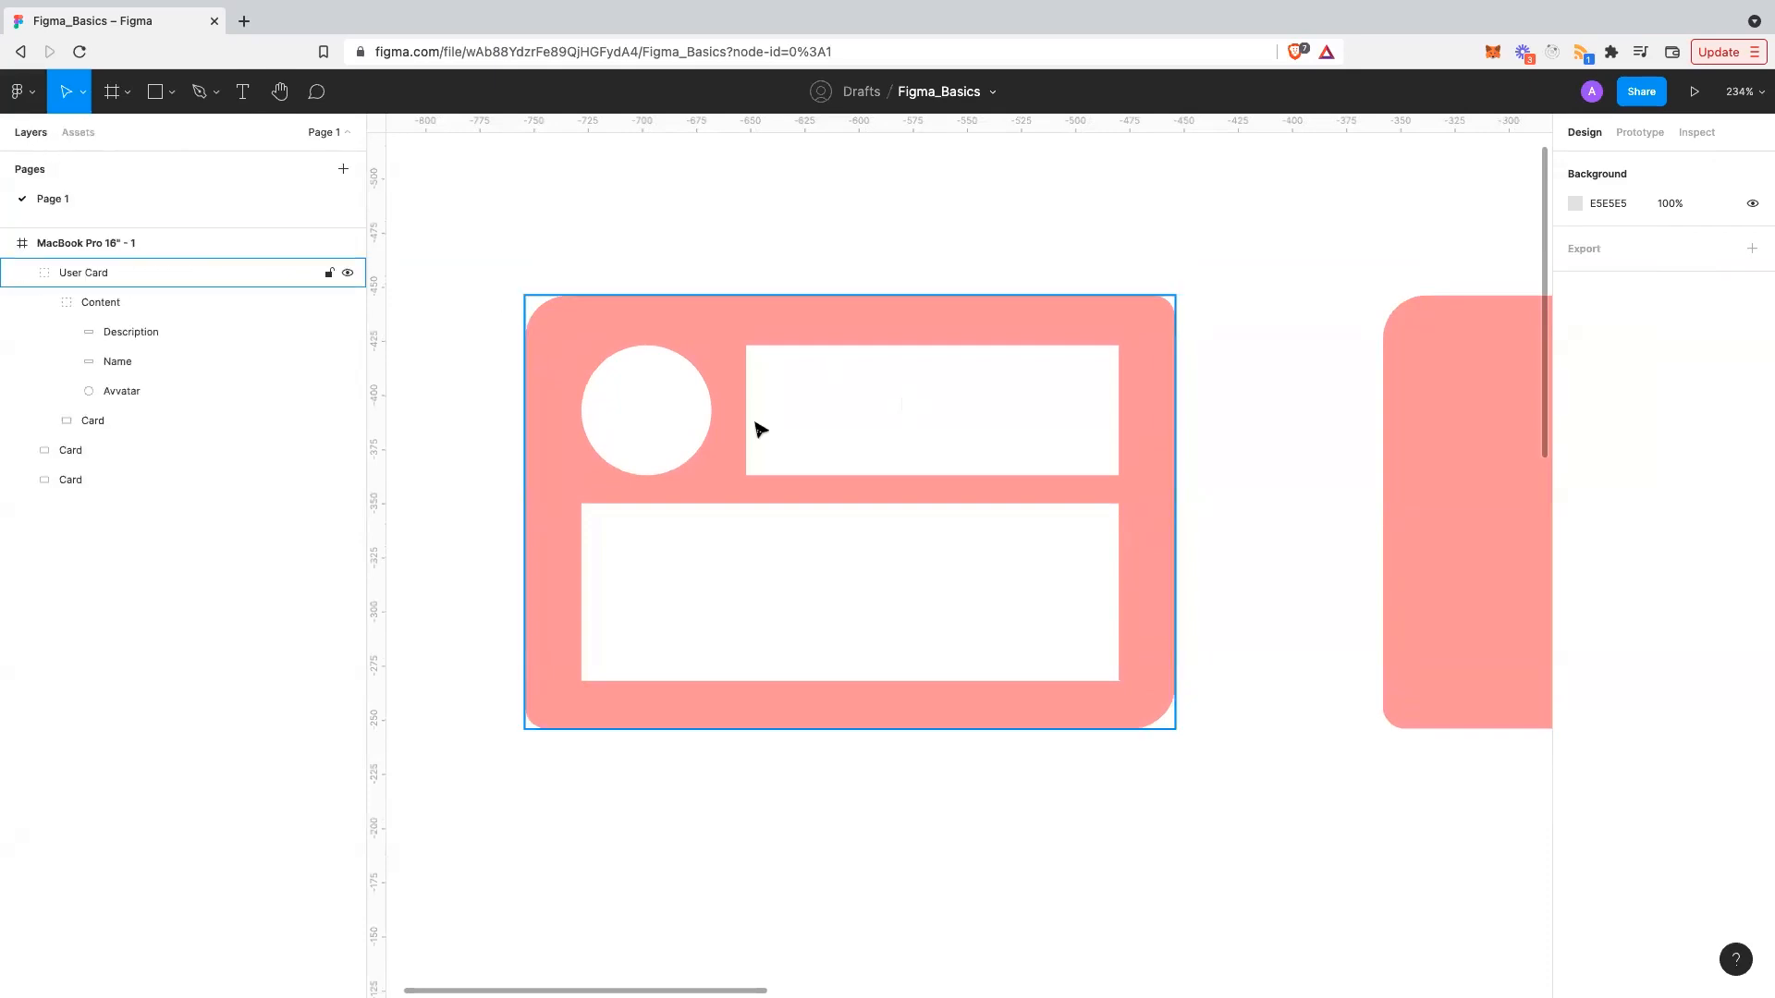
left_click(242, 92)
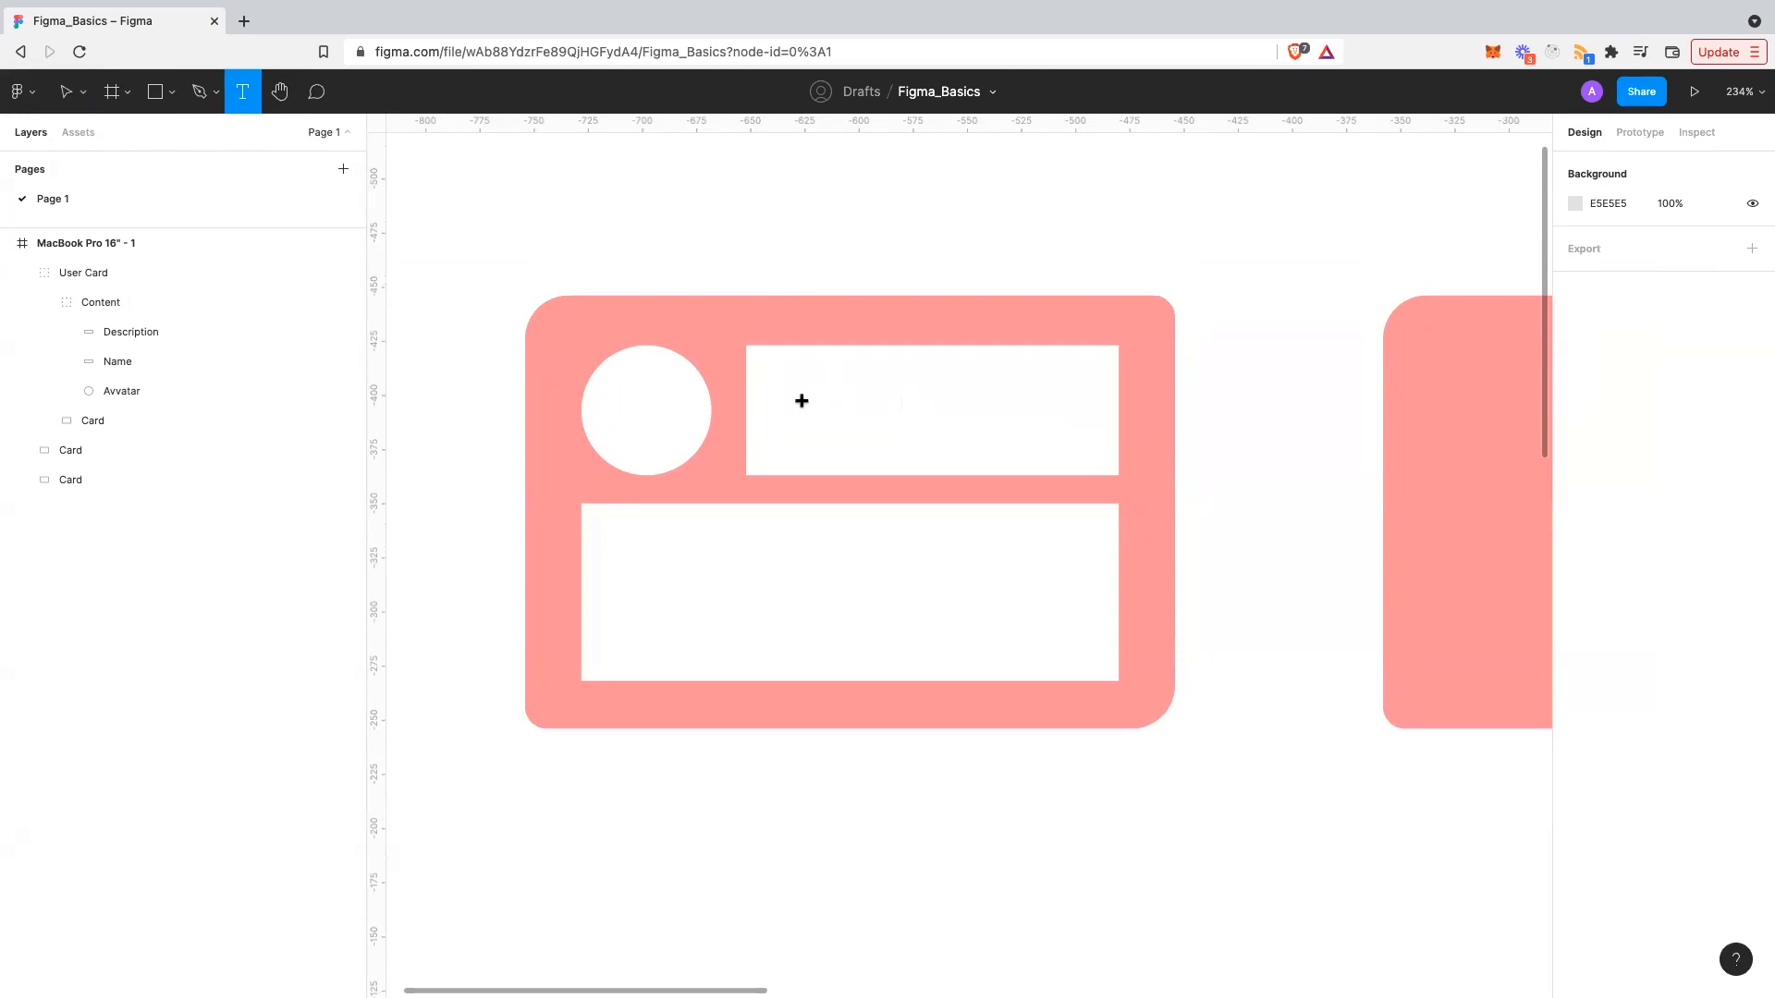
left_click(790, 401)
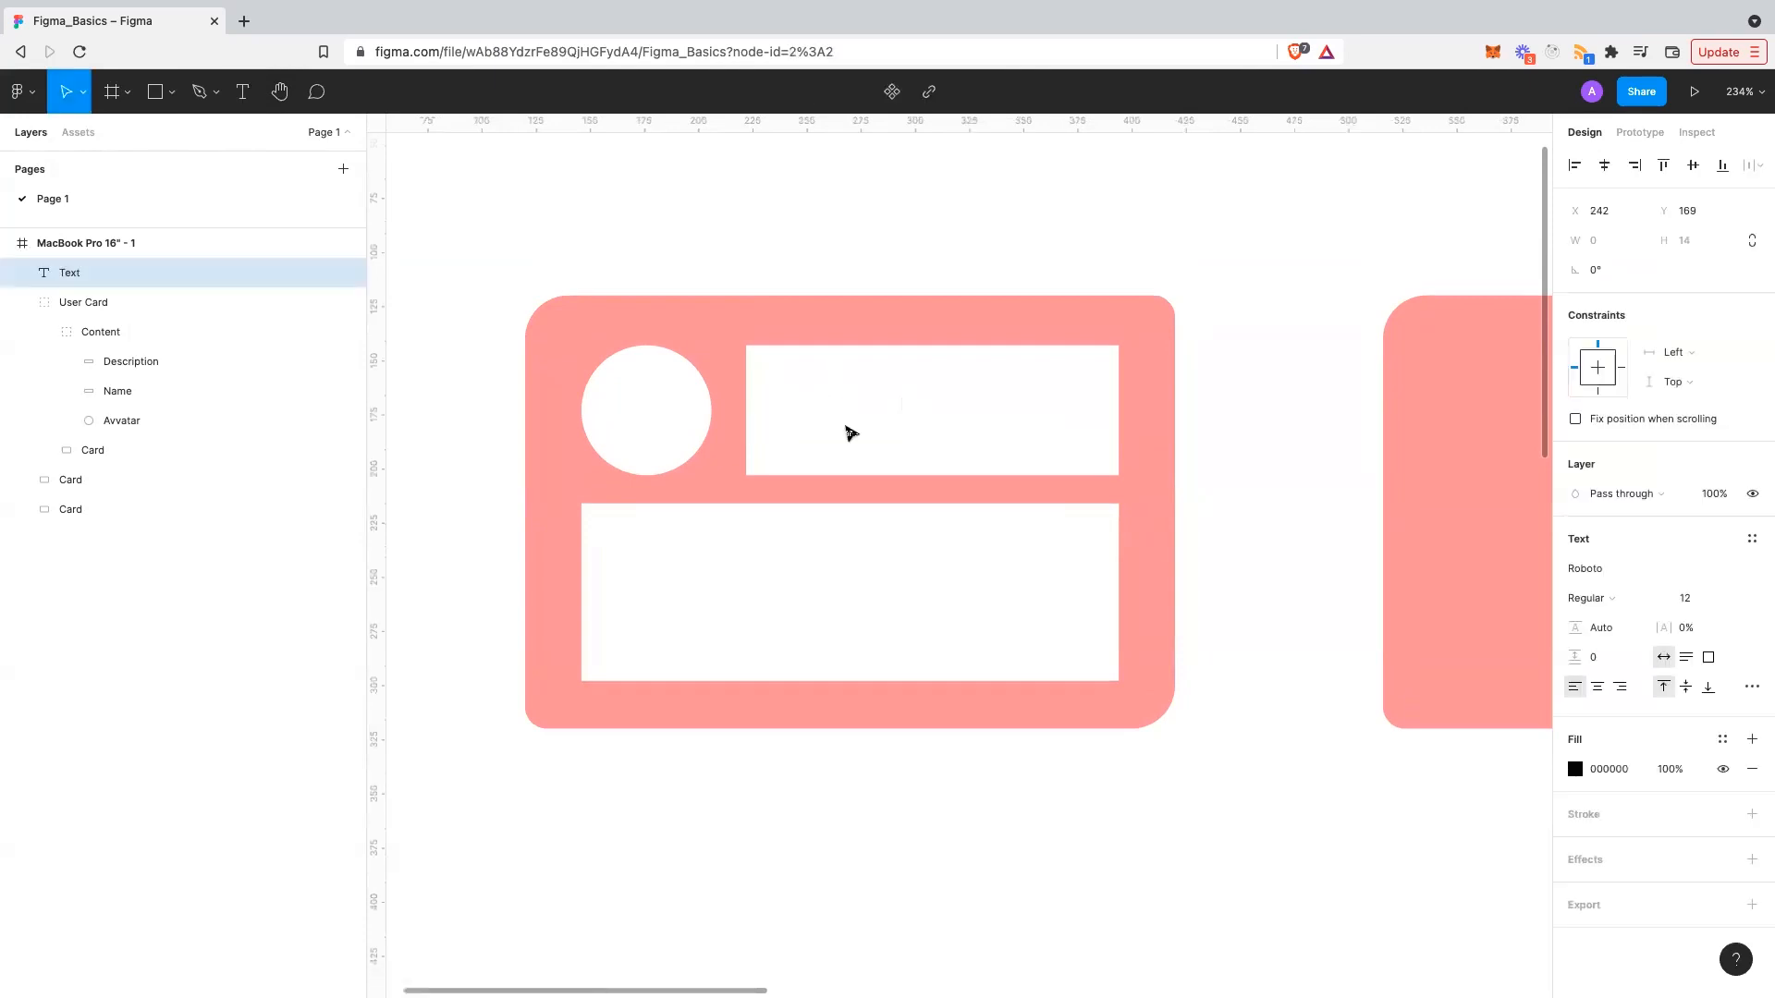
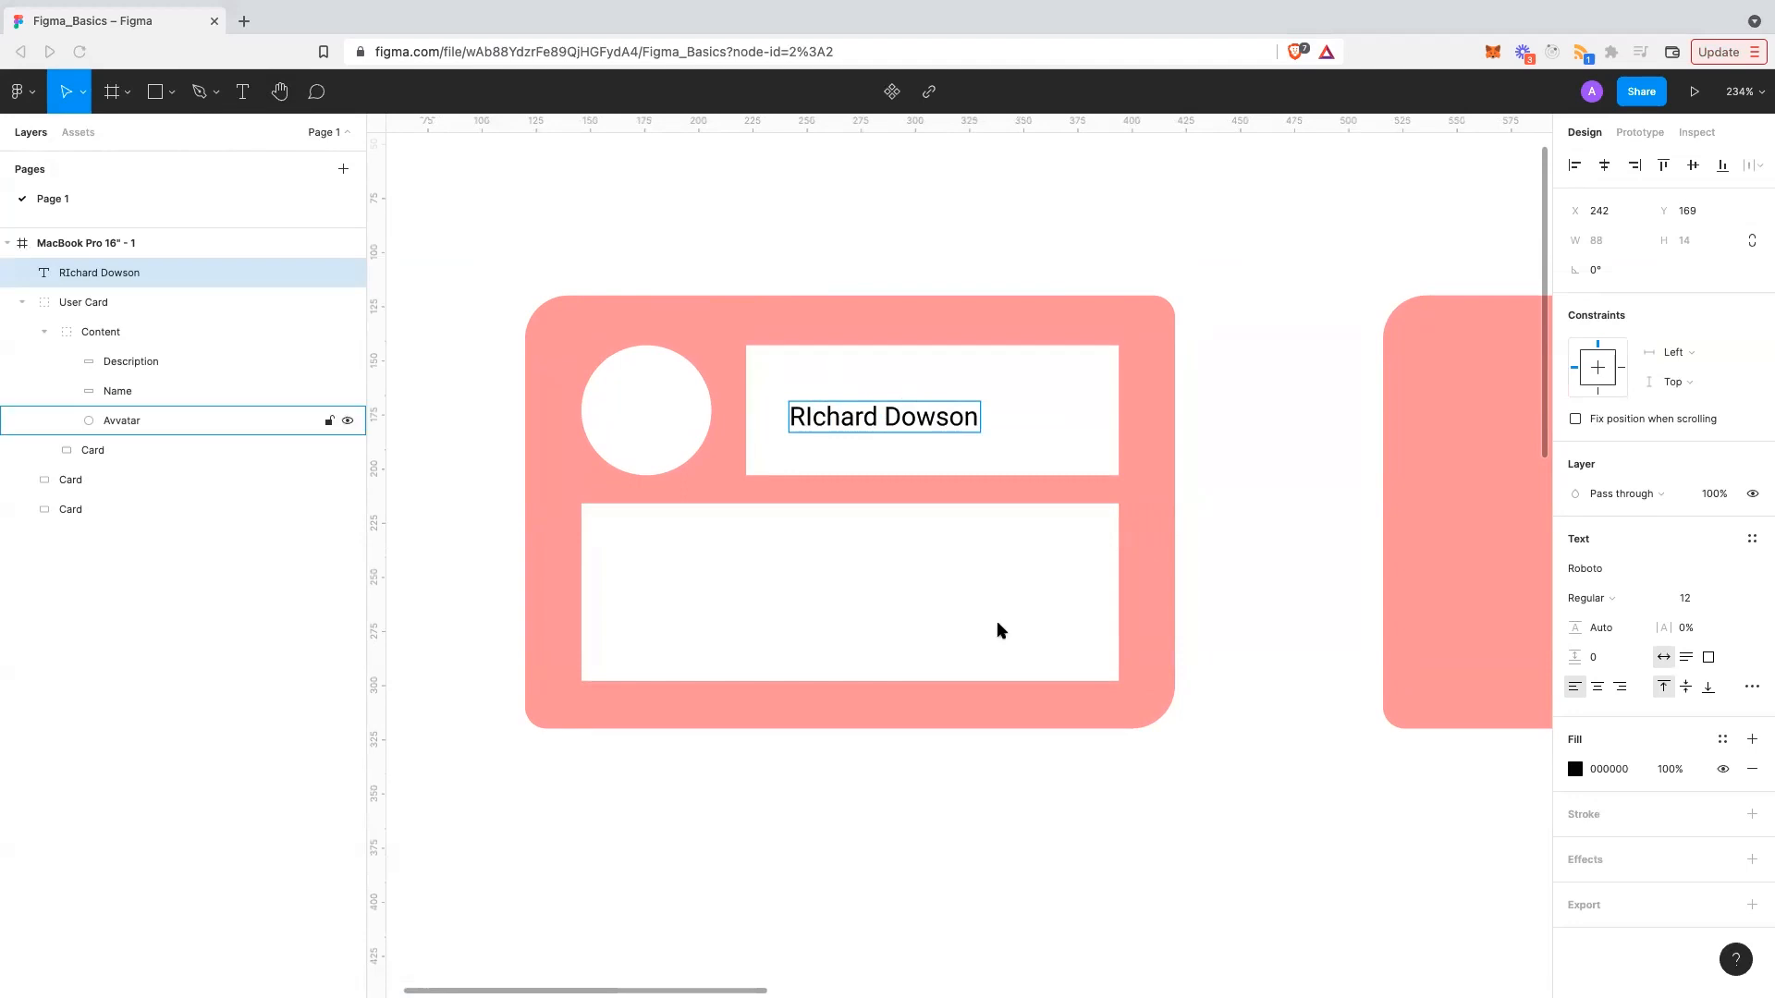
double_click(813, 416)
left_click(811, 416)
key("BackSpace")
type("o")
key("BackSpace")
type("i")
key("Escape")
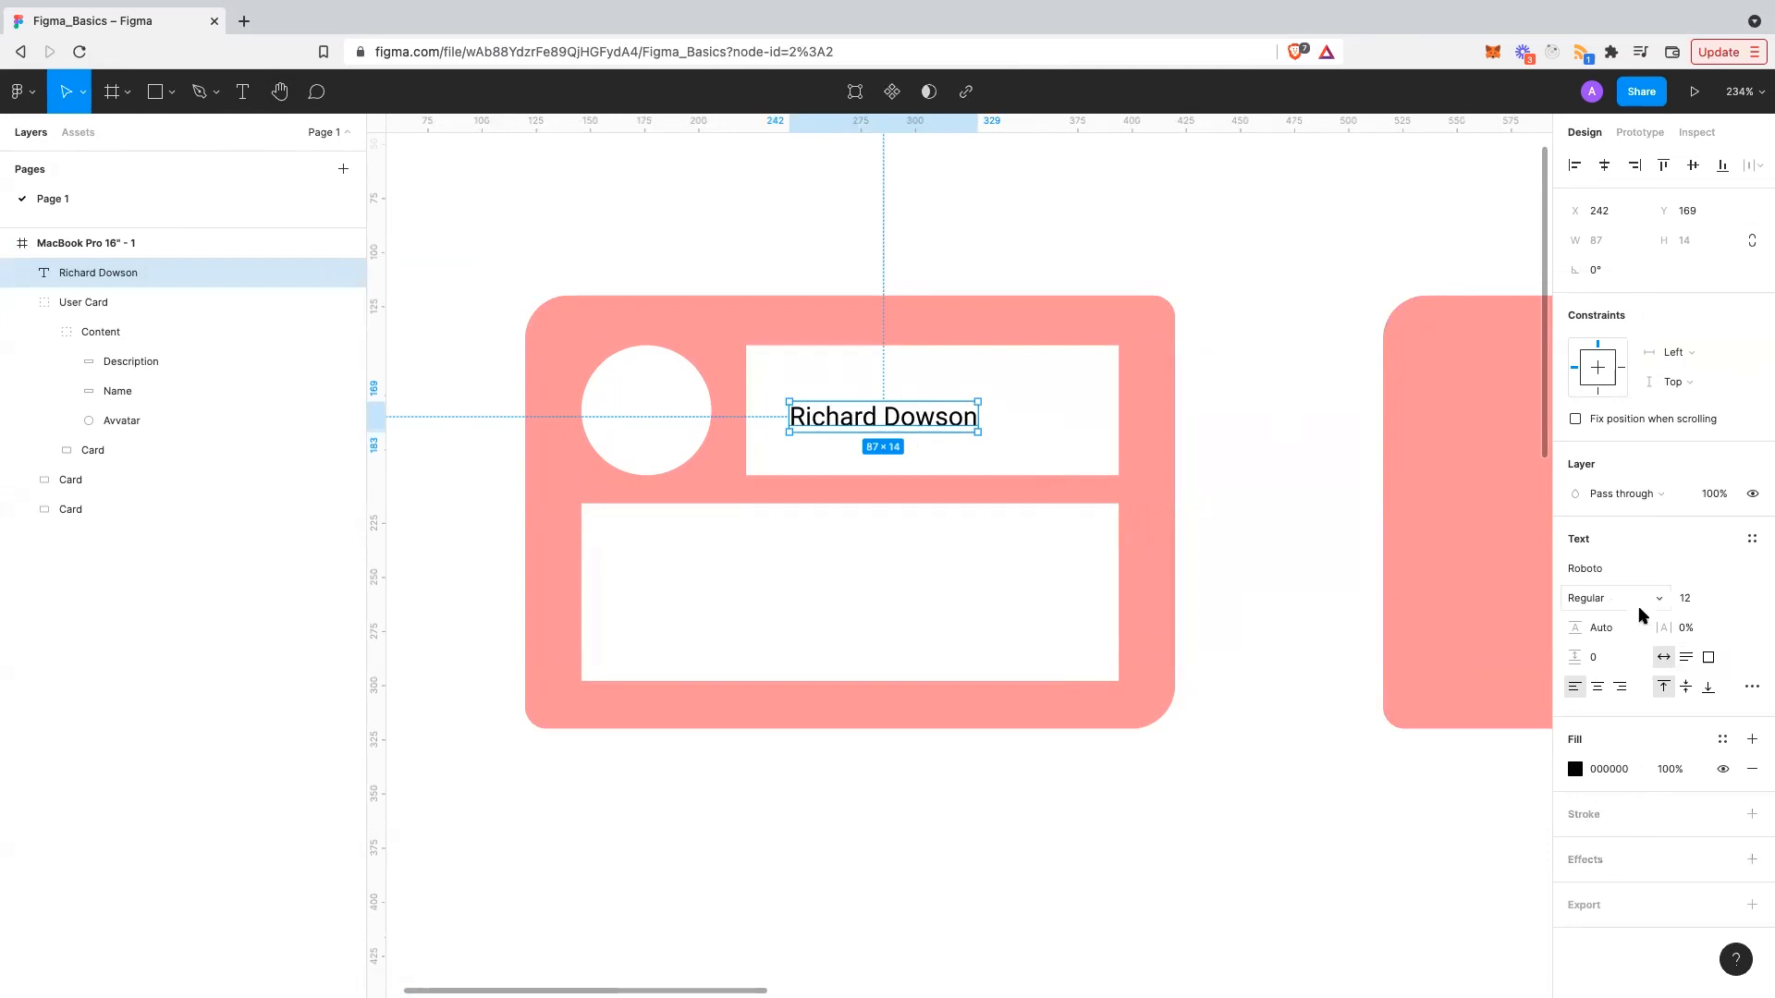
- Change the name text's font family to Roboto
left_click(1625, 567)
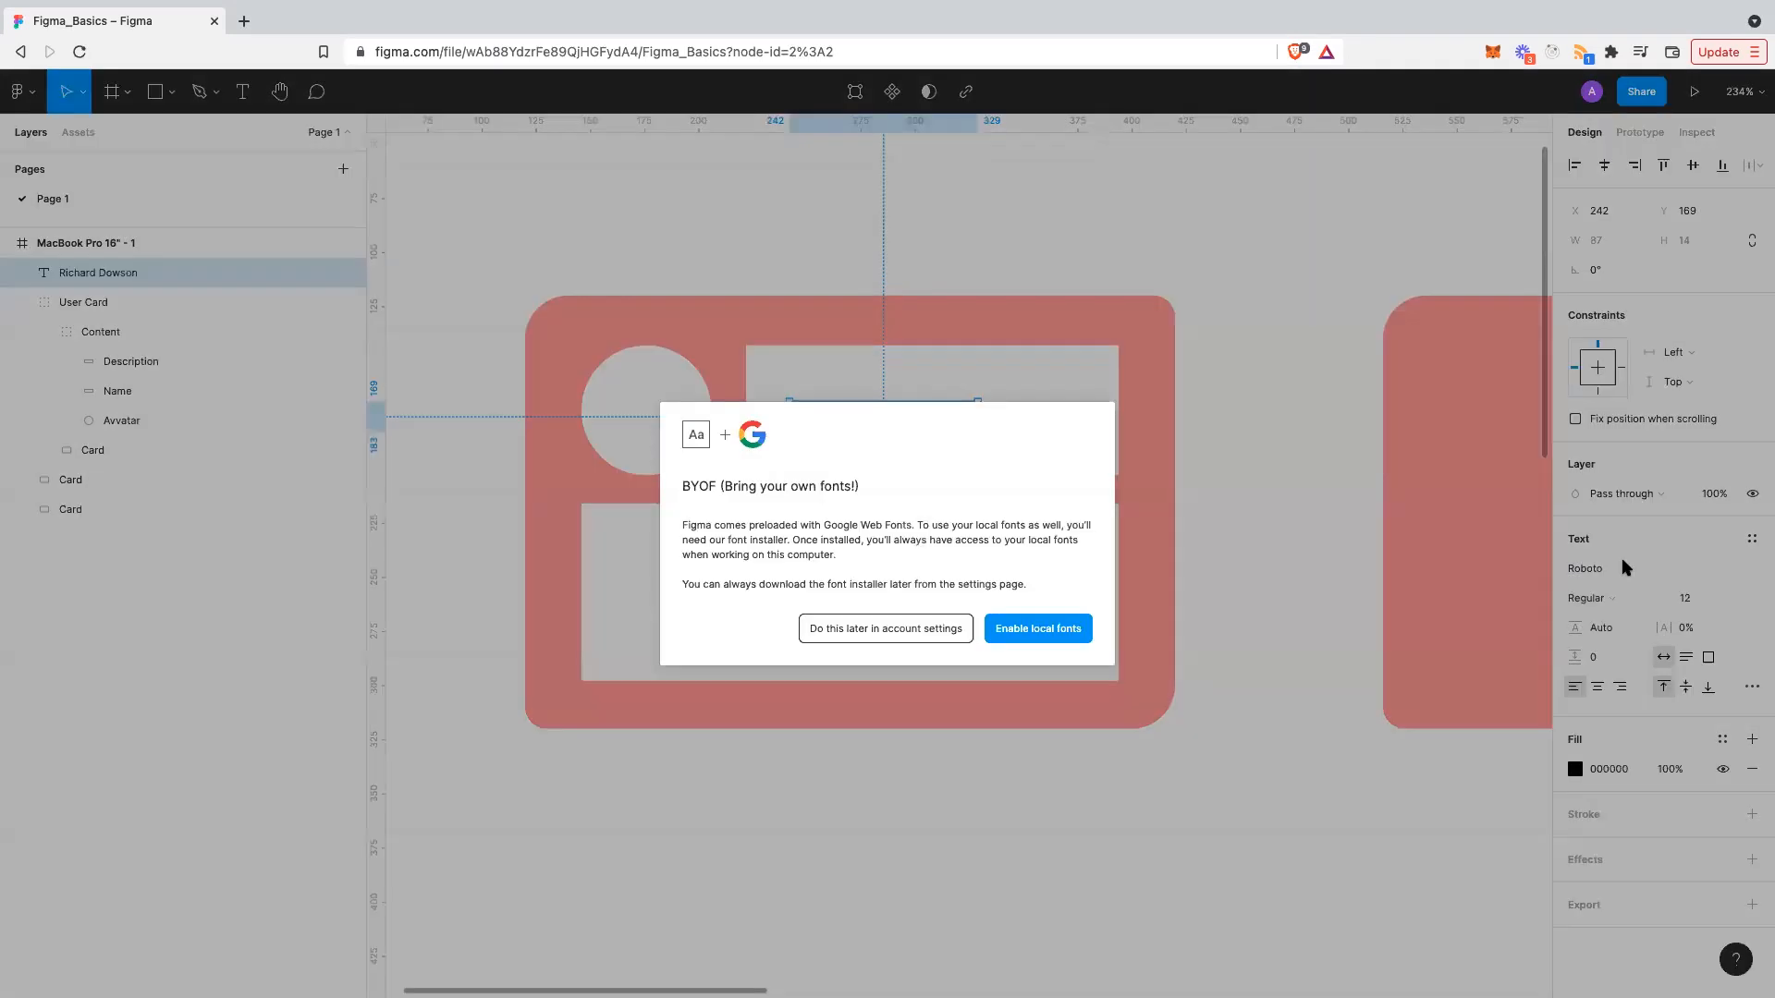
left_click(960, 632)
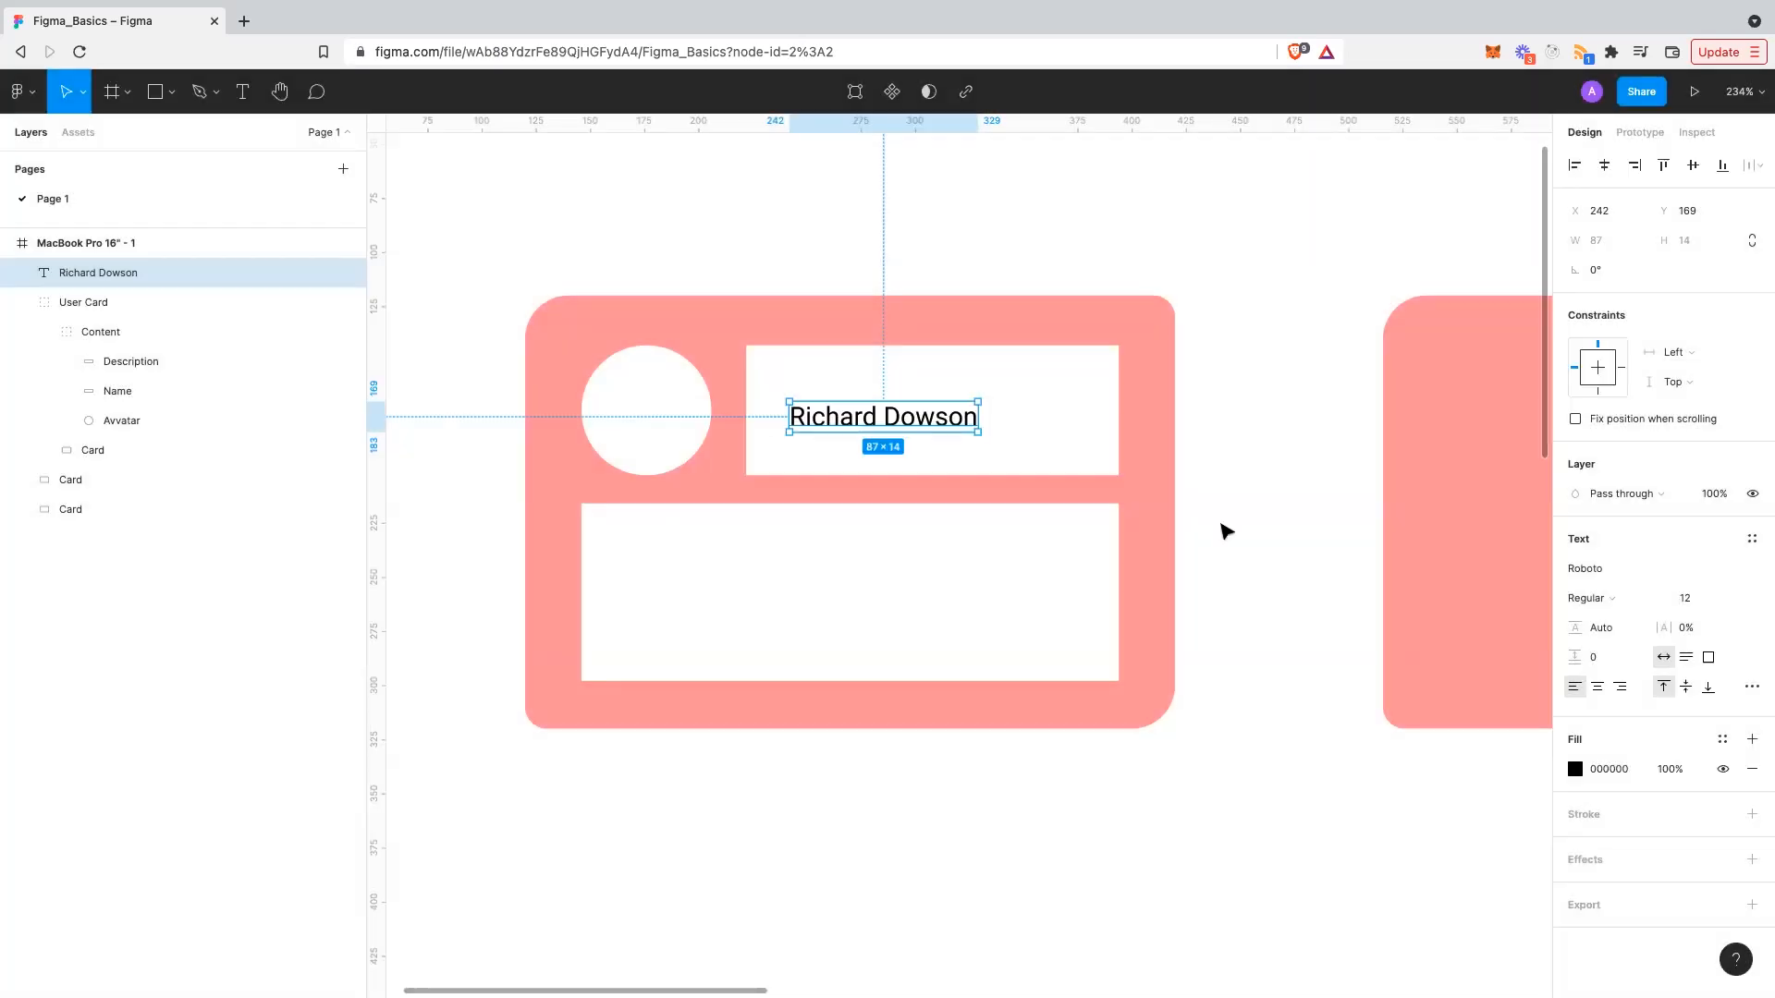
left_click(1753, 567)
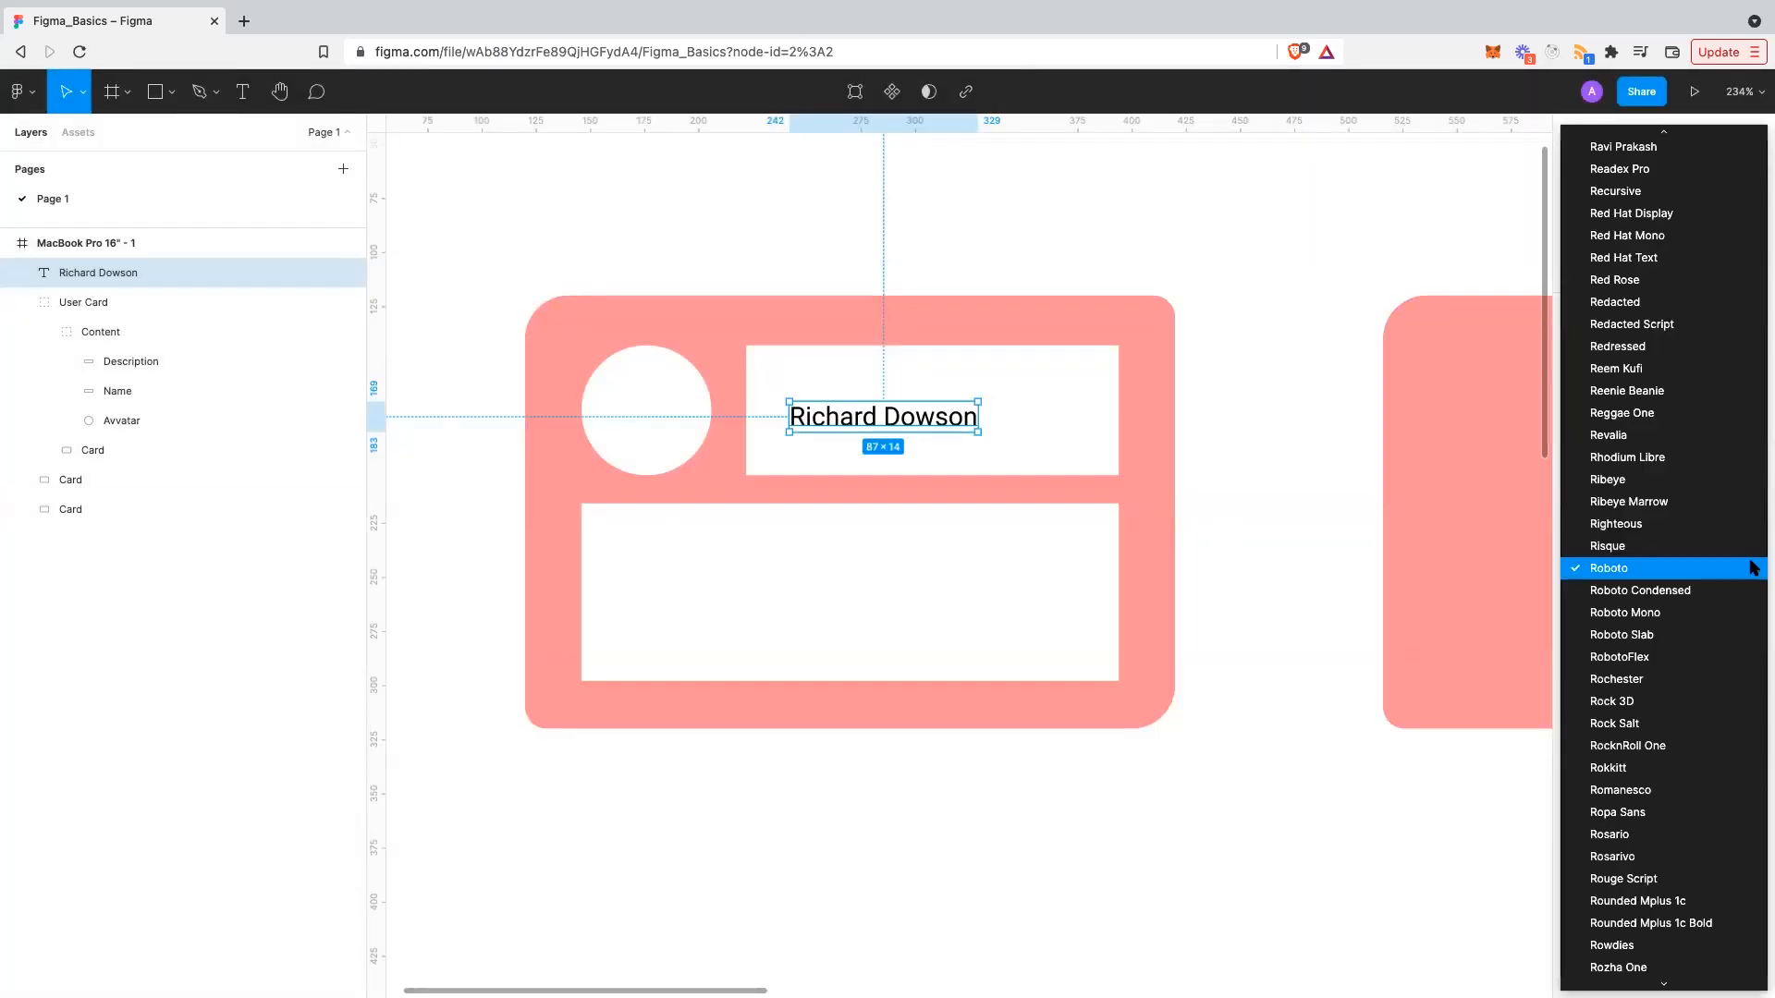
left_click(1671, 569)
- Set the name text to font size 18 and move it into the Name box
left_click(1710, 601)
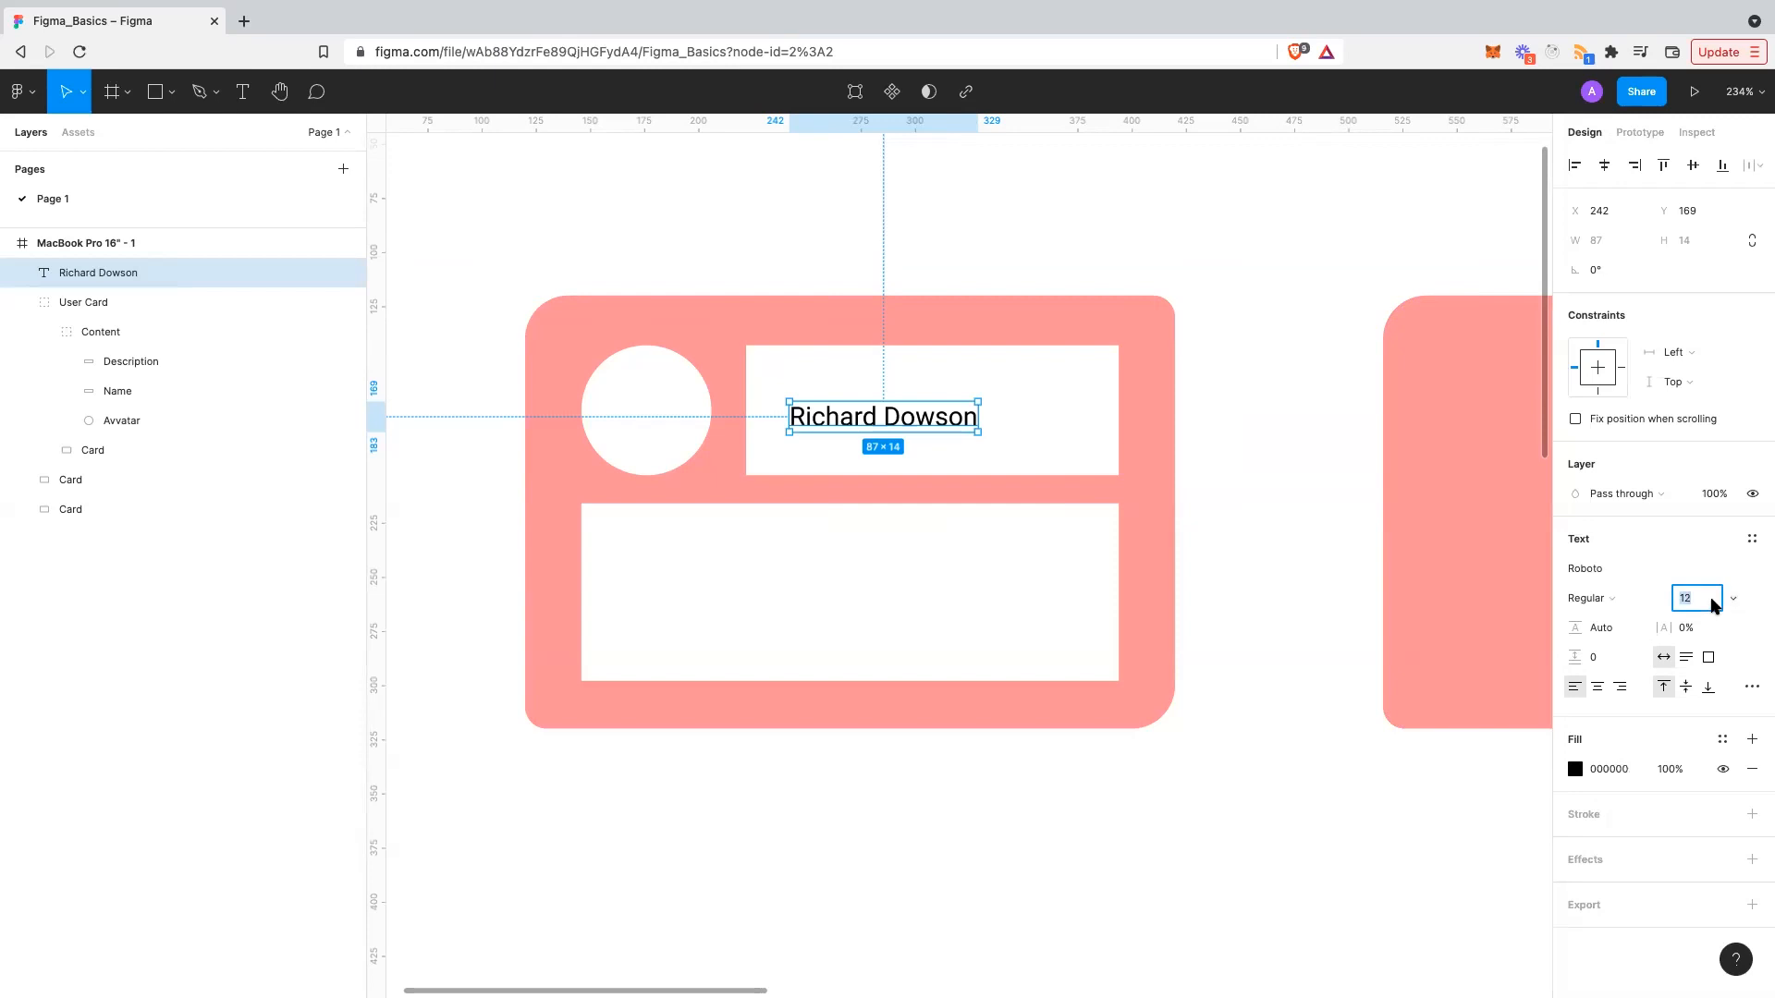
type("24")
key("Return")
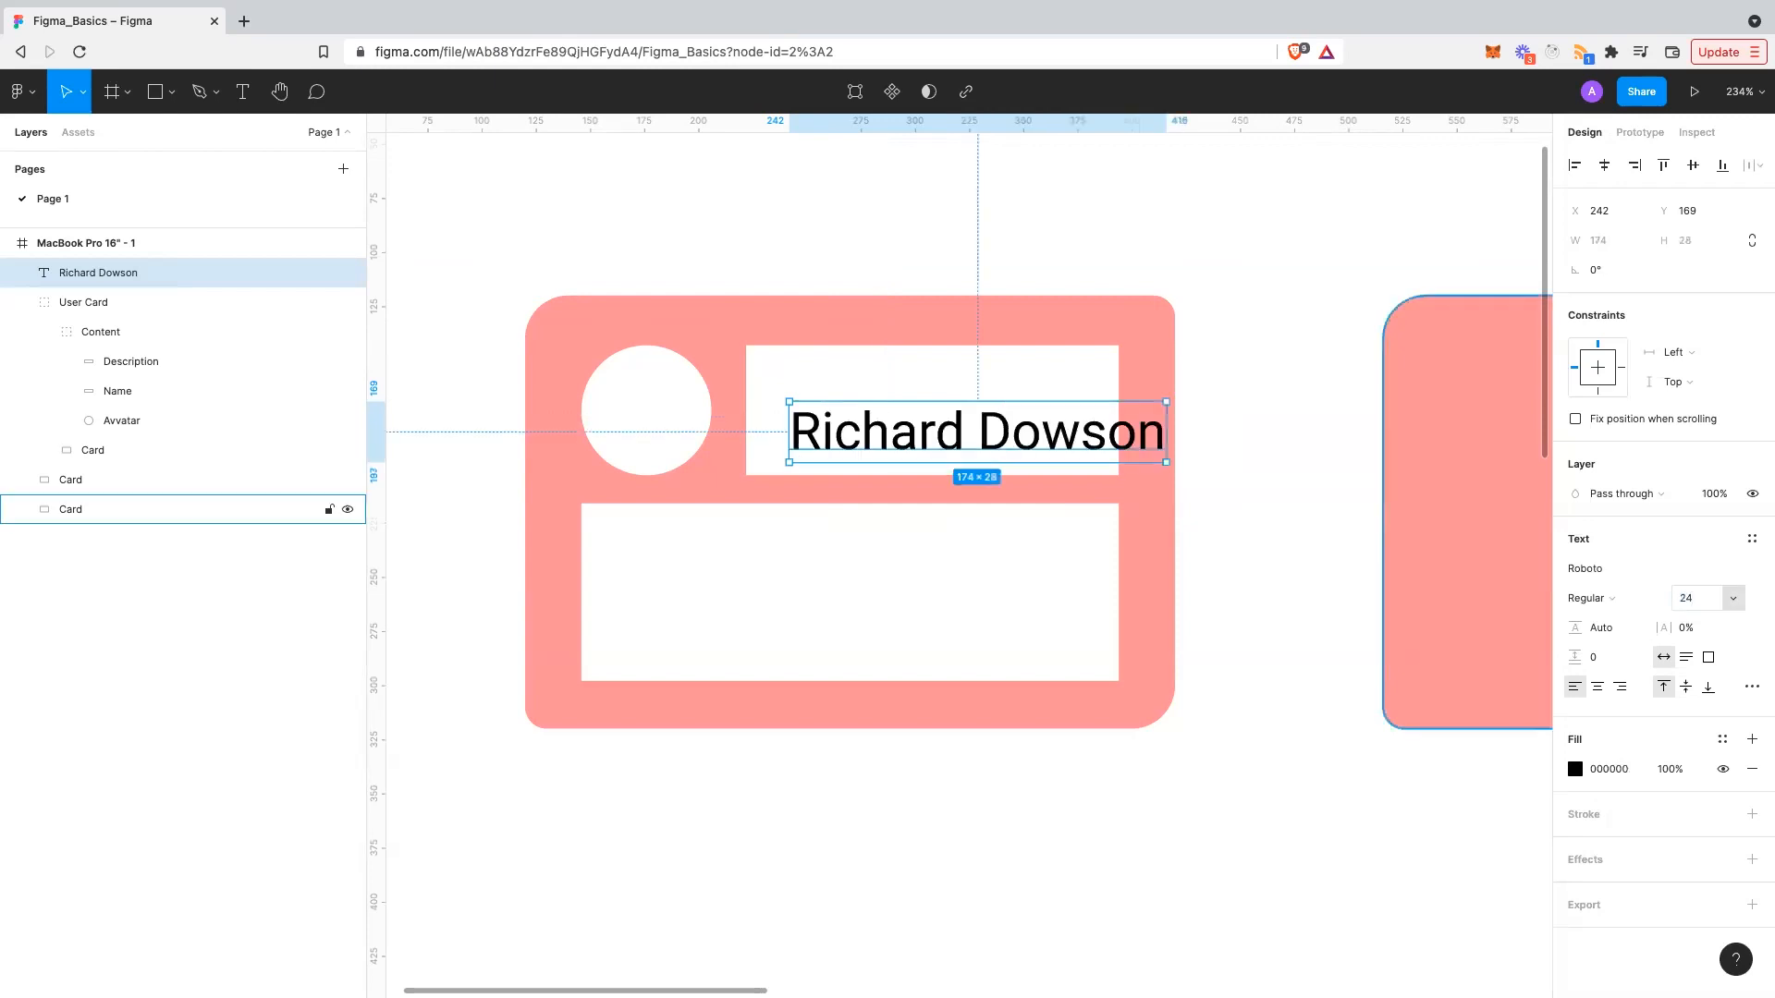
left_click_drag(989, 447, 945, 424)
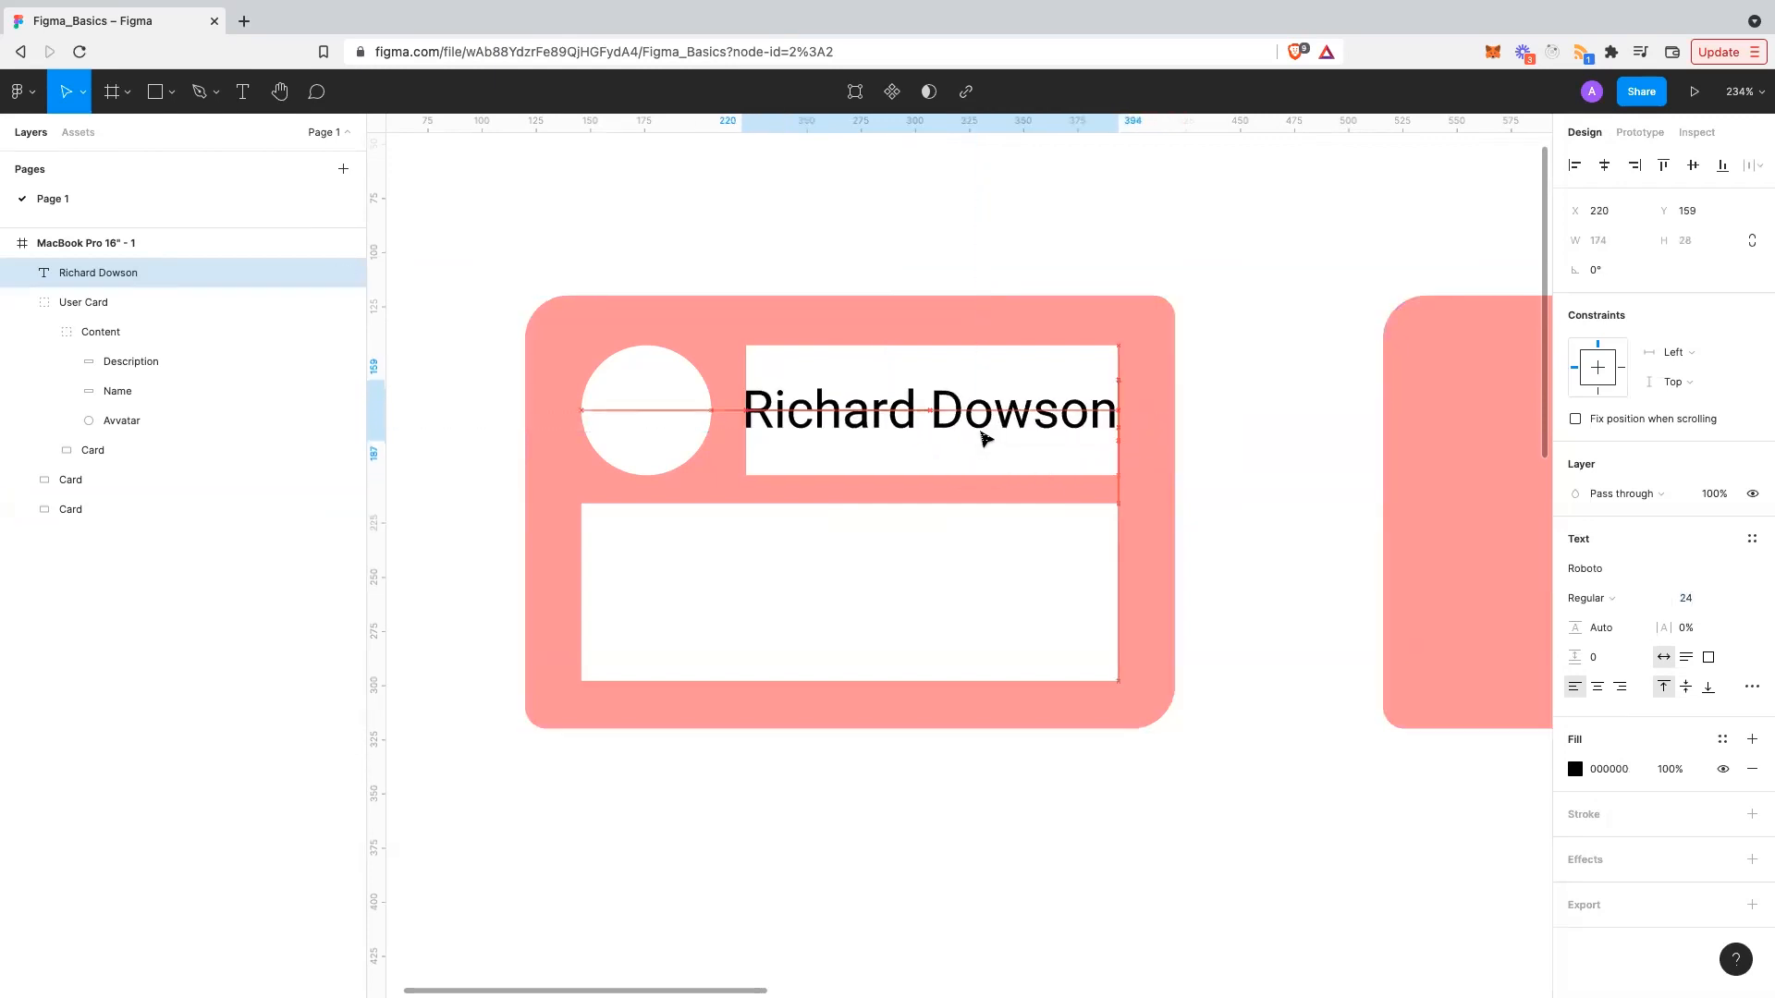
left_click(1688, 599)
key("ctrl+z")
type("1")
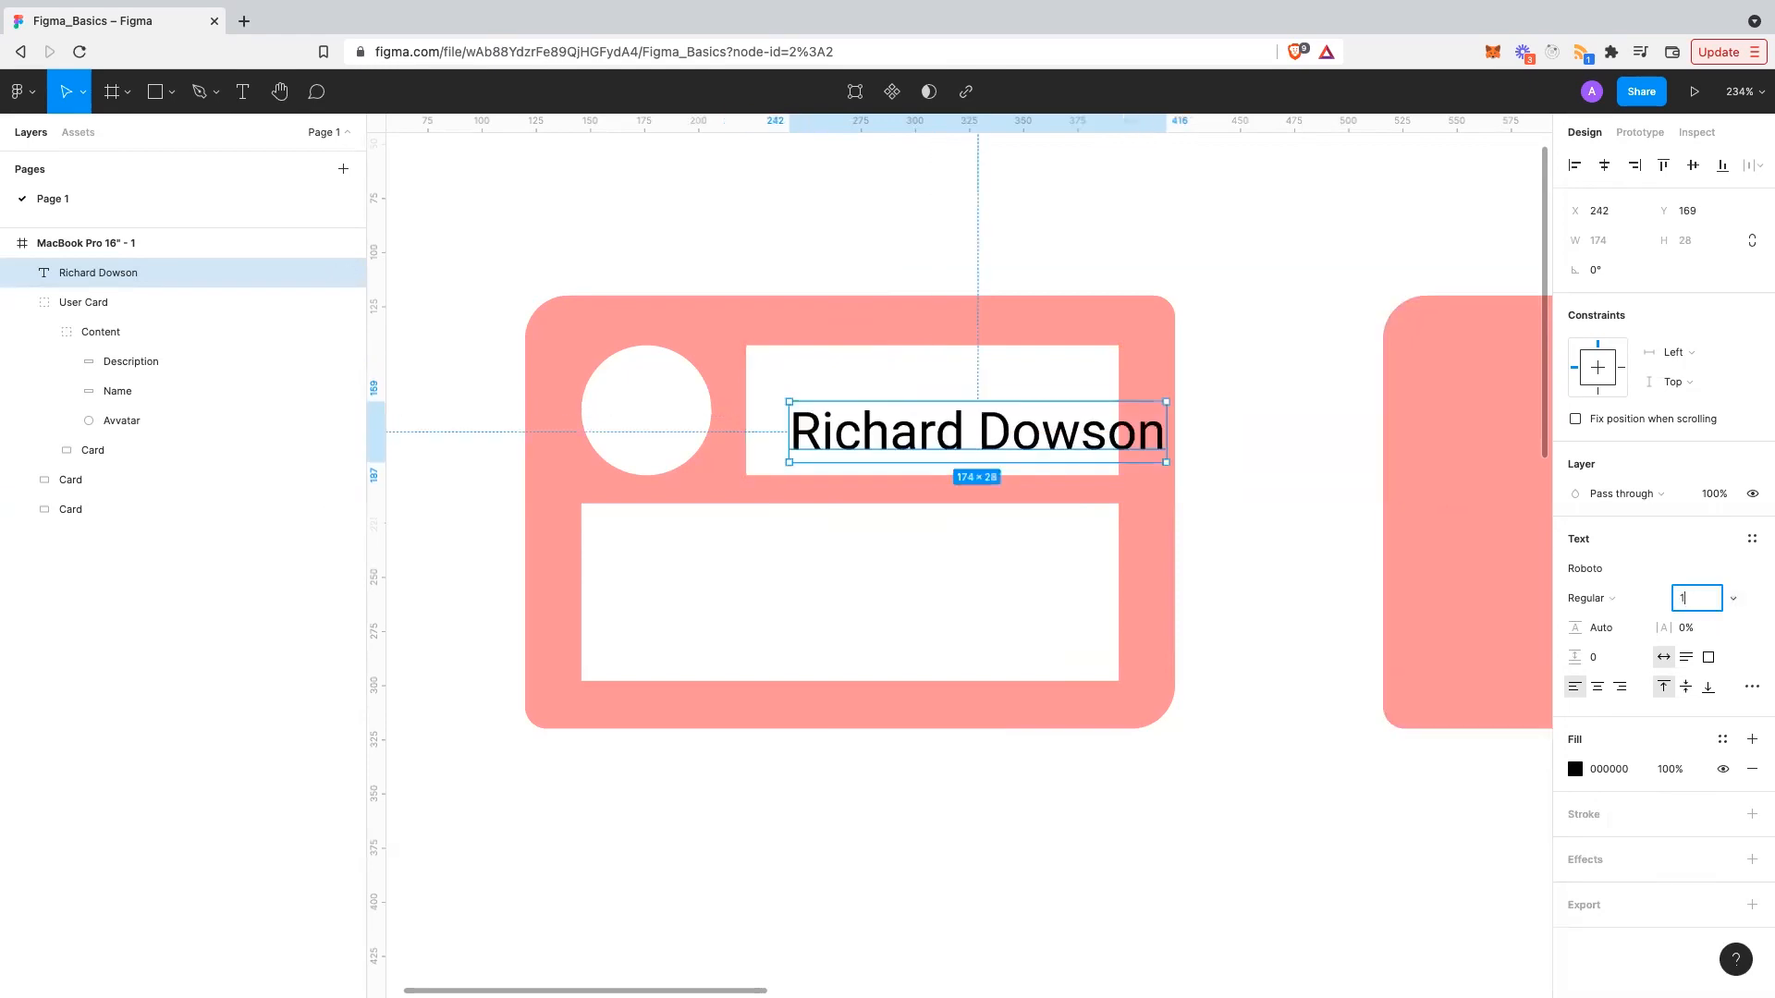
type("8")
key("Return")
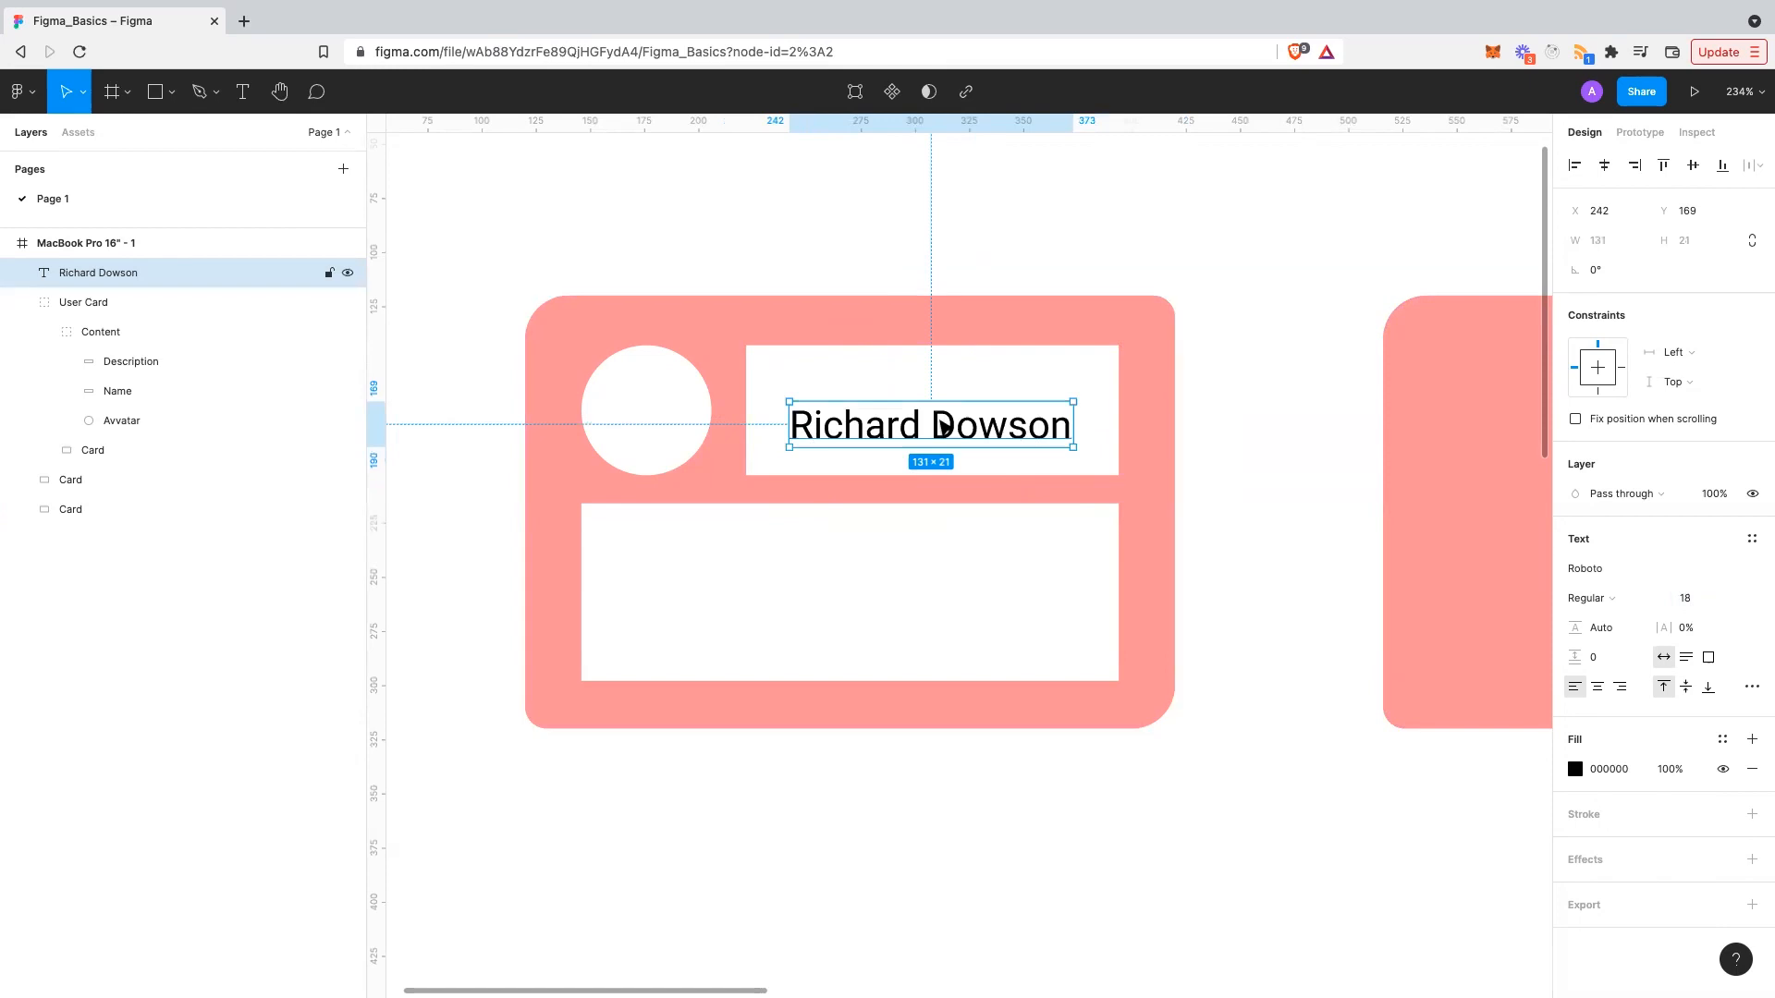
mouse_move(950, 412)
left_mouse_down()
mouse_move(936, 425)
mouse_move(963, 422)
left_mouse_up()
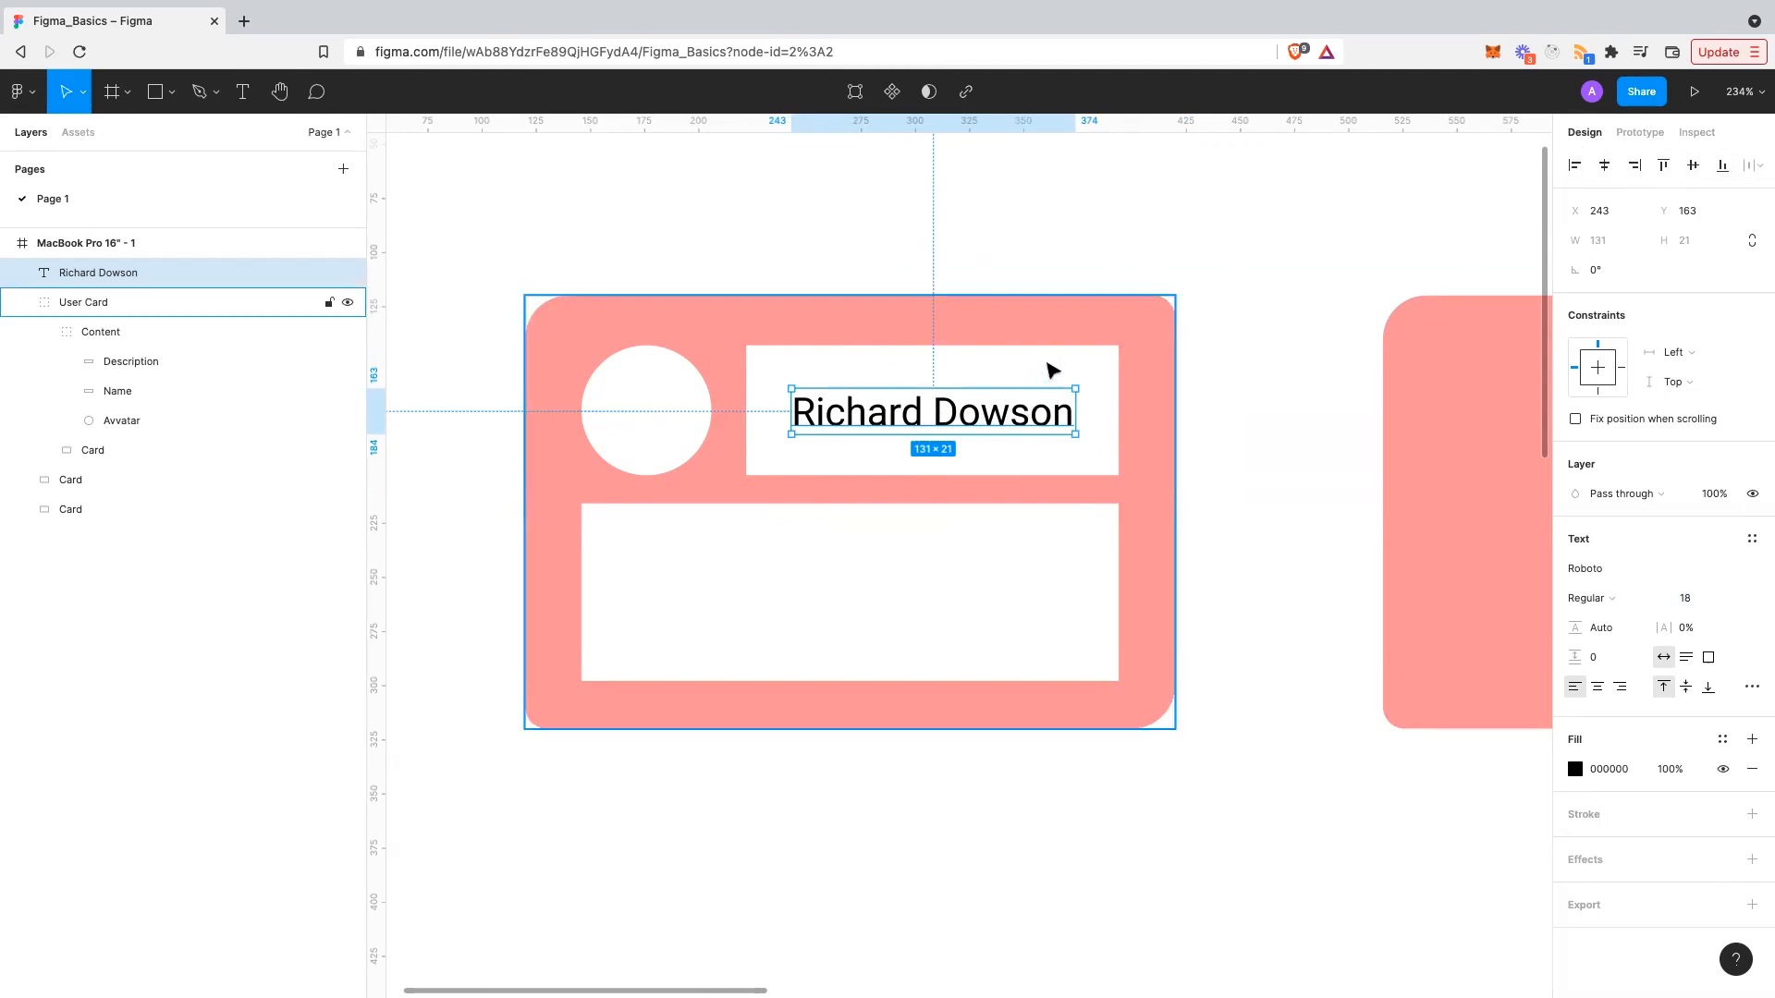
- Paste the name text into the Name group over the white Name box
key("Delete")
double_click(951, 384)
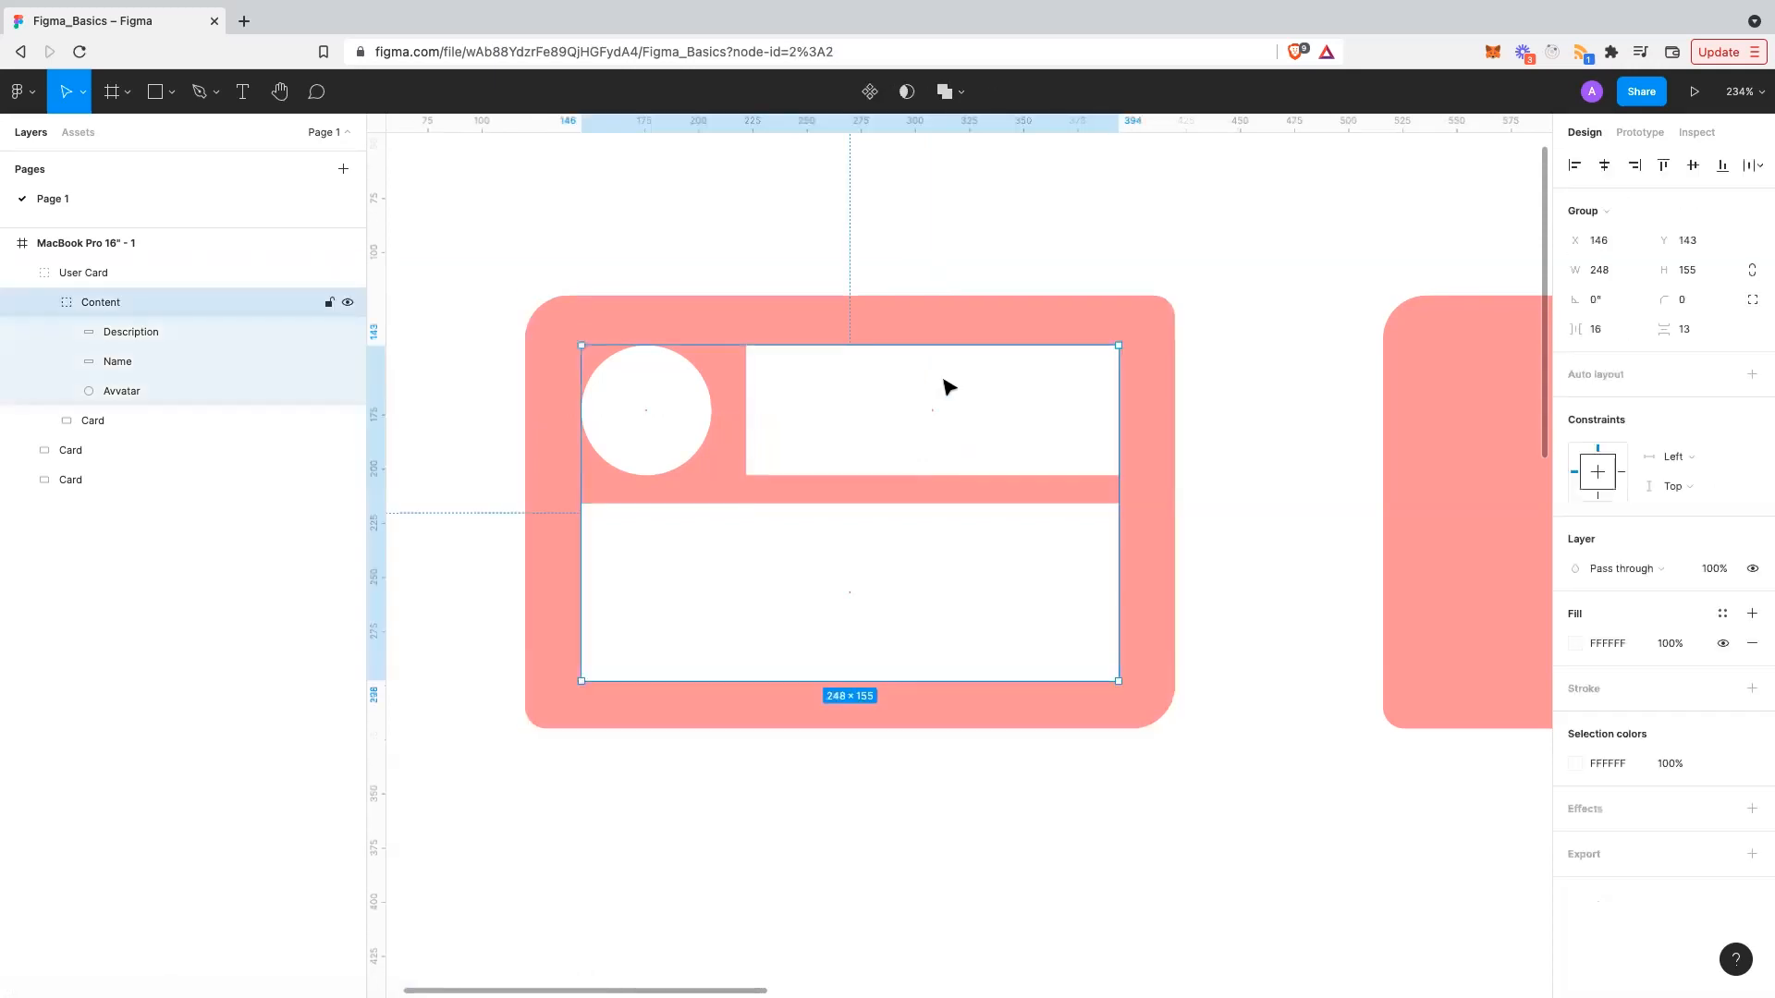
left_click(921, 392)
key("ctrl+v")
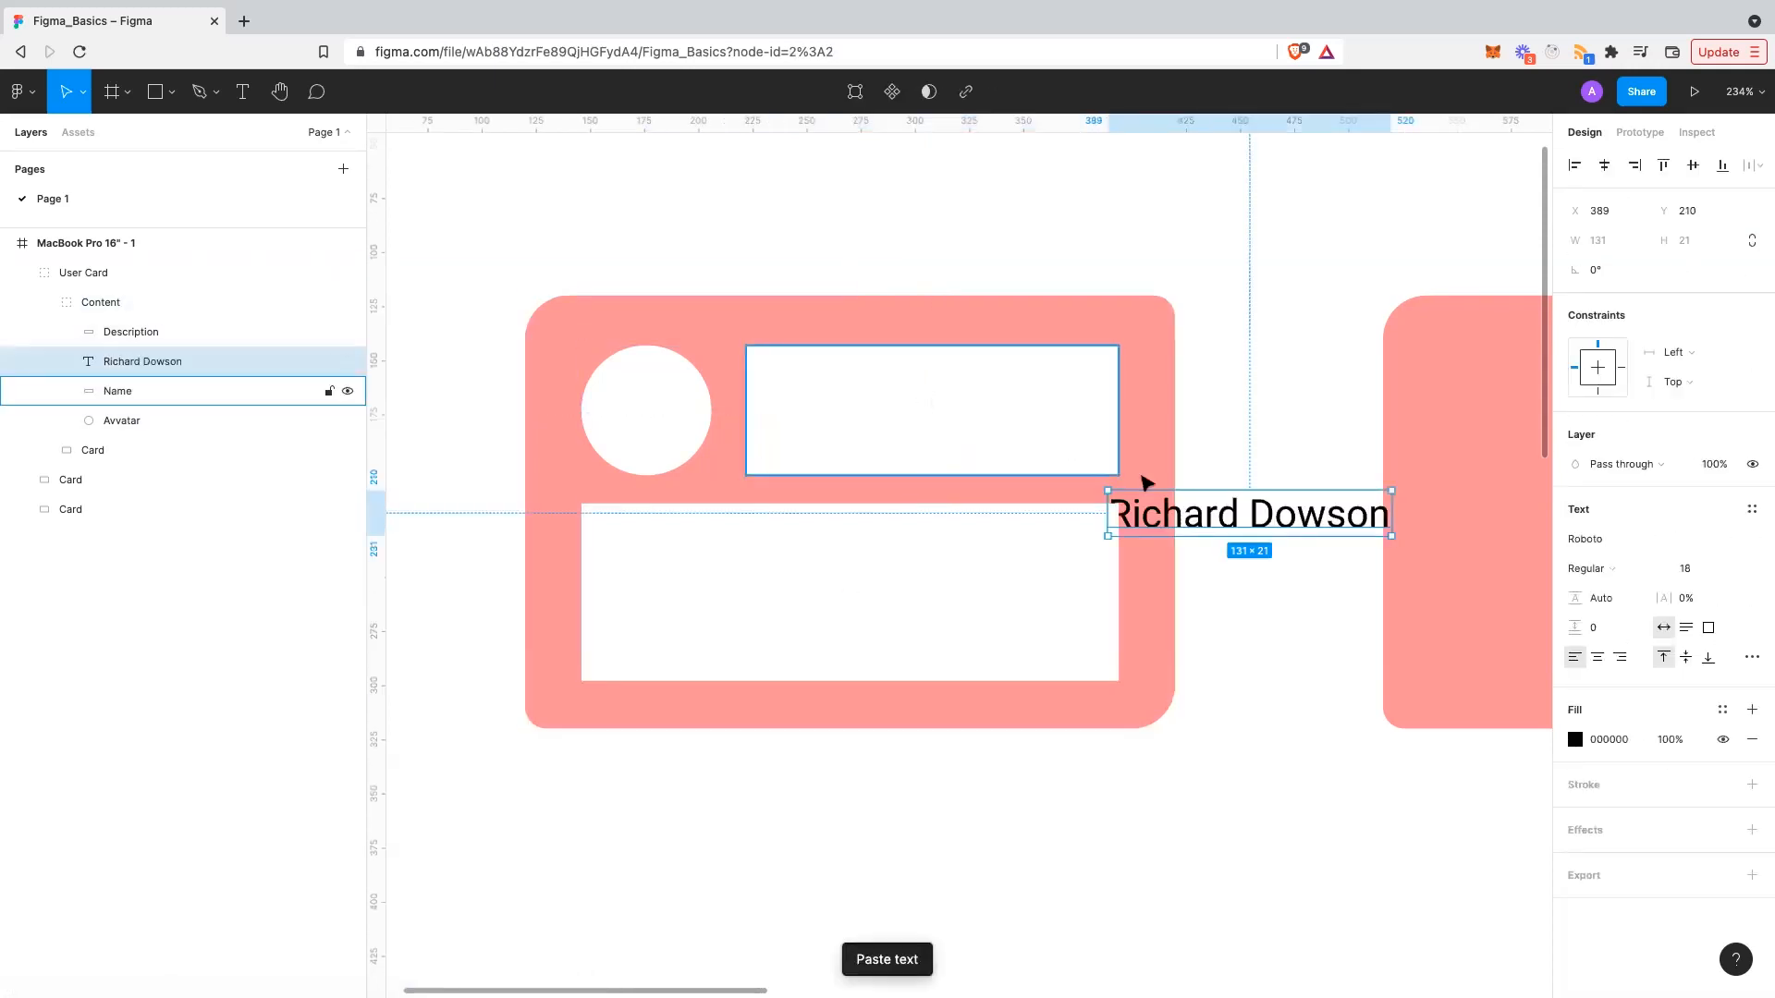
left_click_drag(1156, 490, 857, 401)
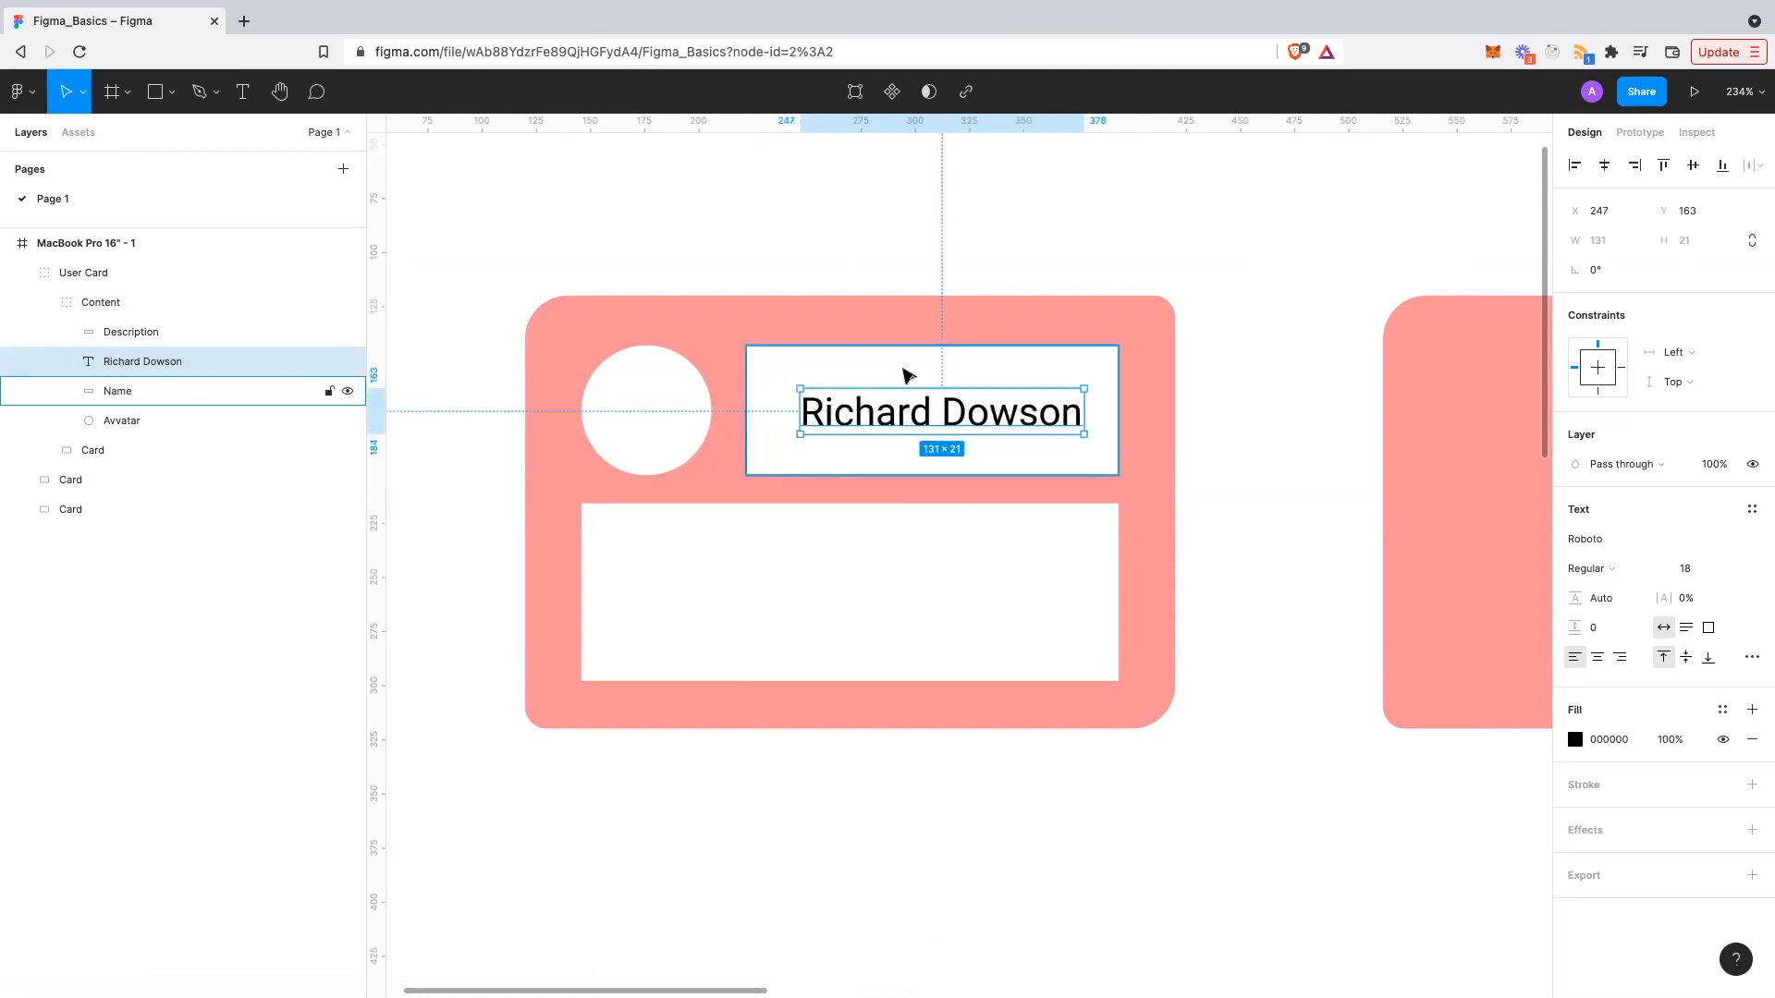
- Align the name text to the Name box's horizontal and vertical centres
left_click(907, 374, "shift")
left_click(1605, 167)
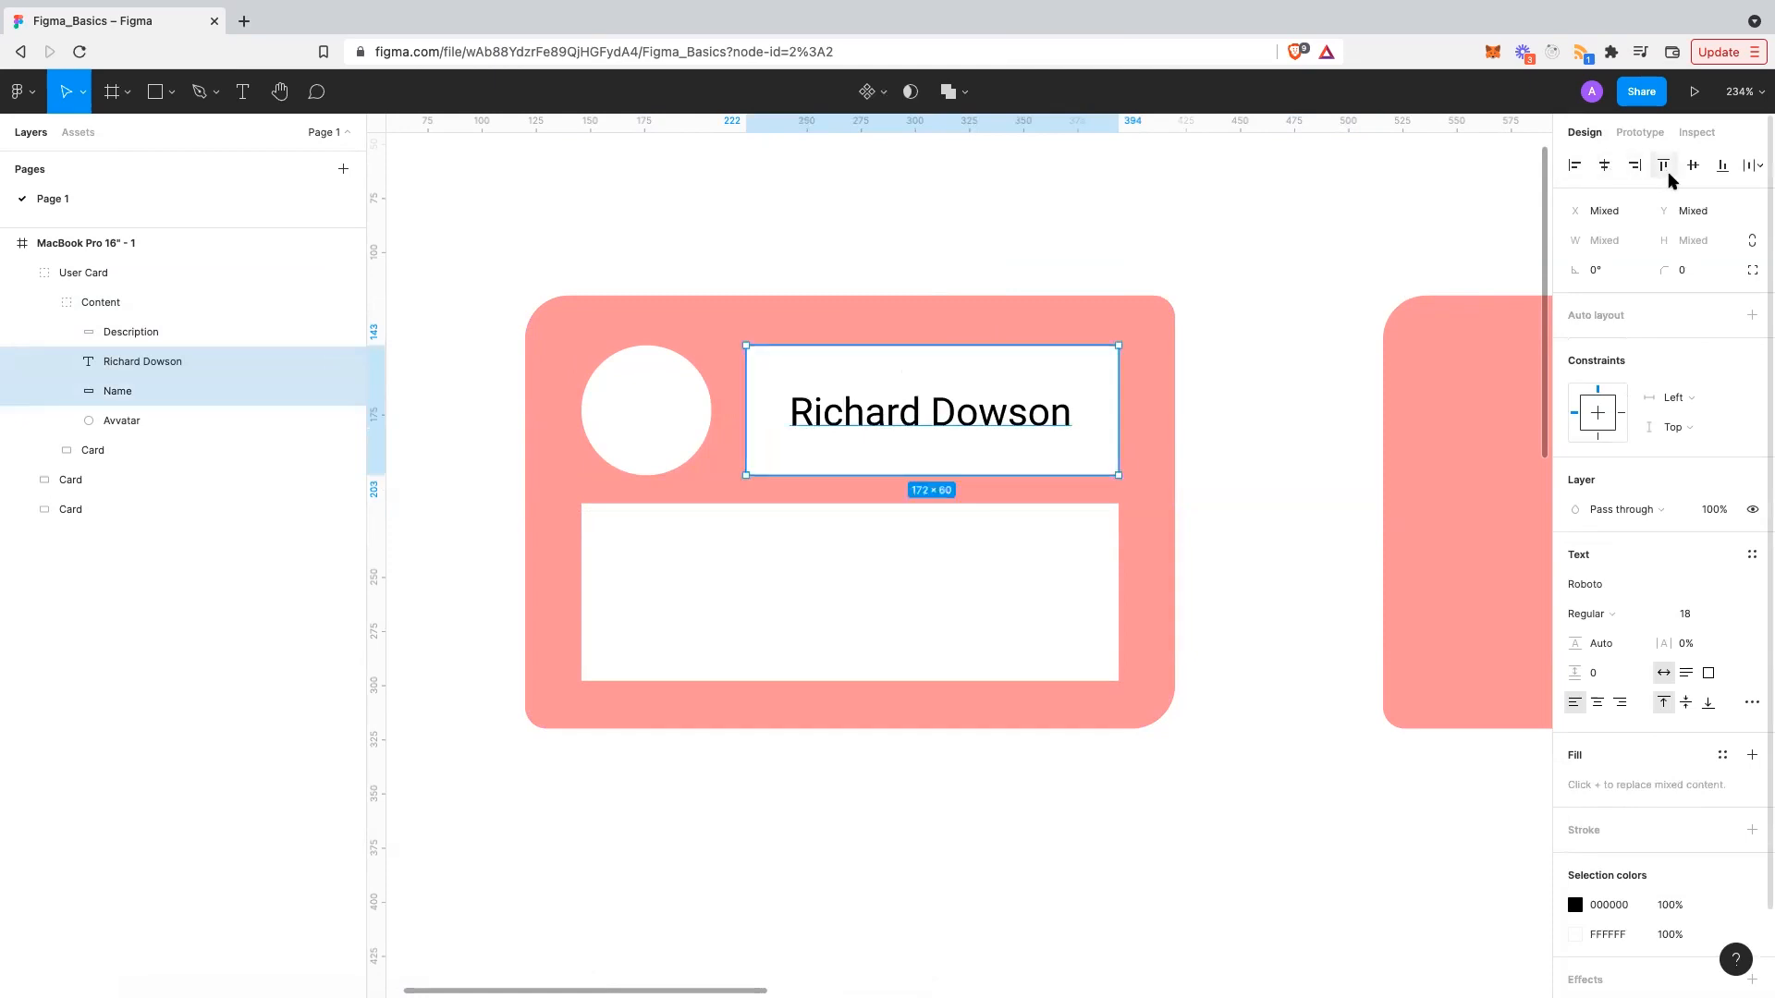
left_click(1692, 165)
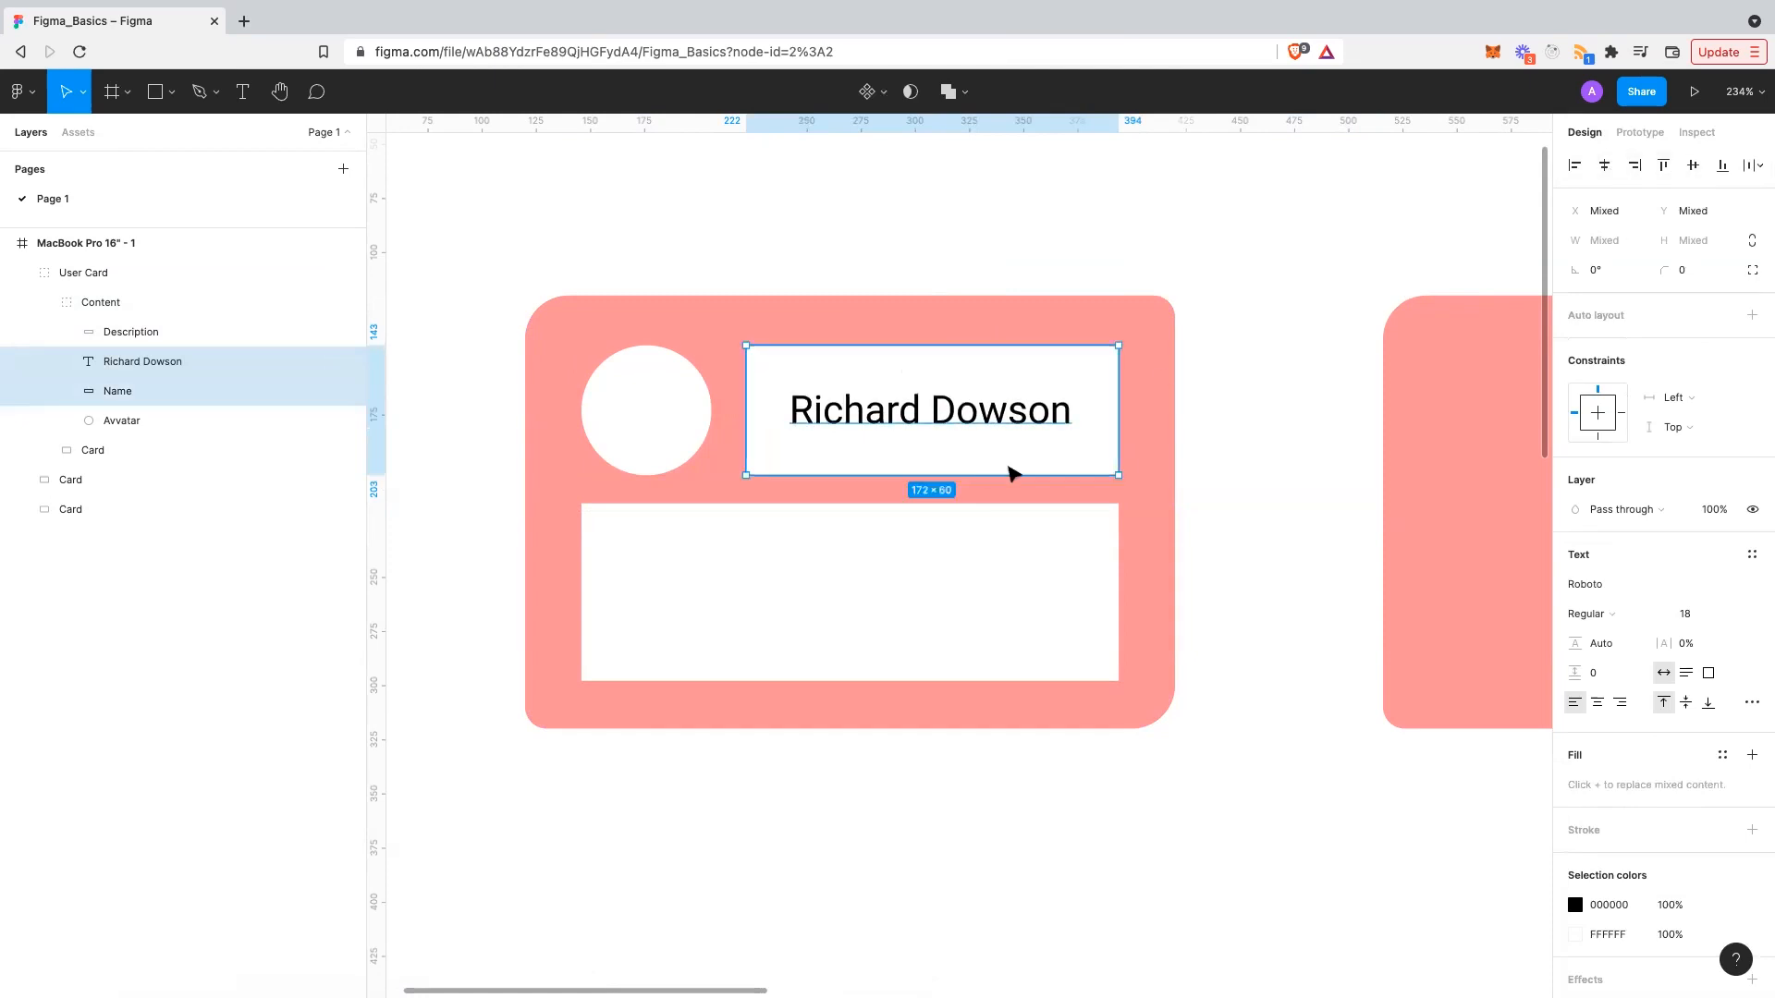
left_click(1011, 467)
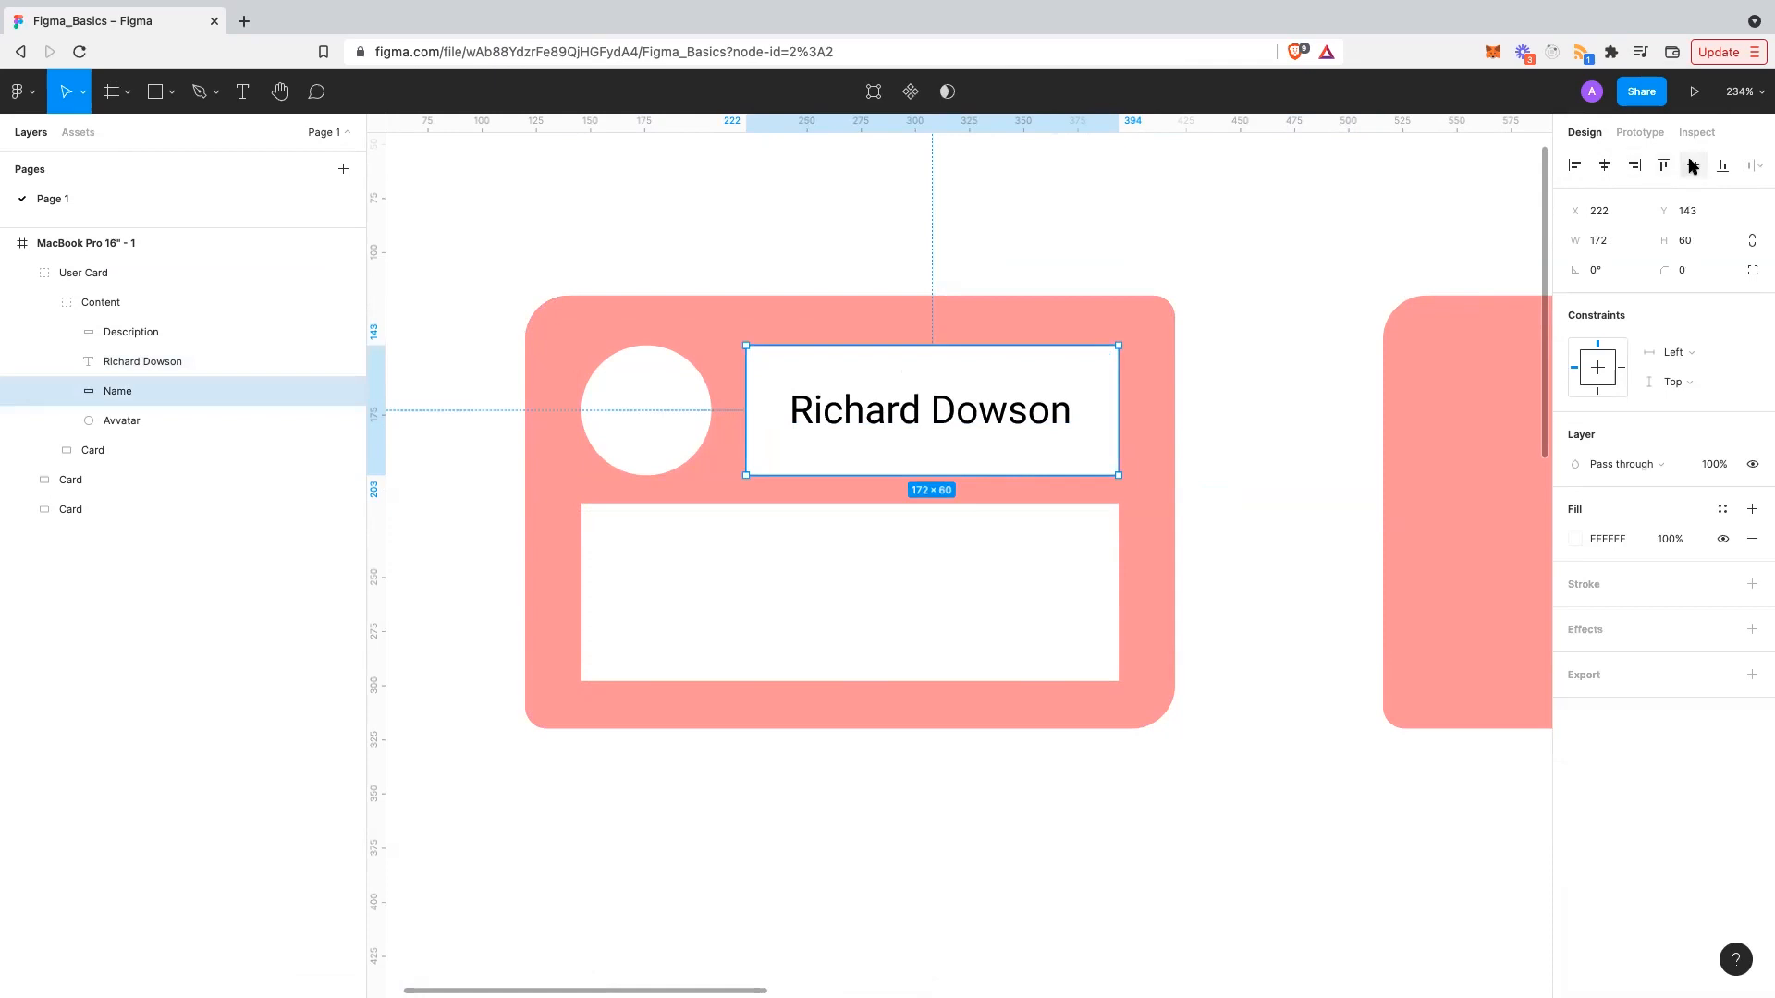
left_click(1020, 418)
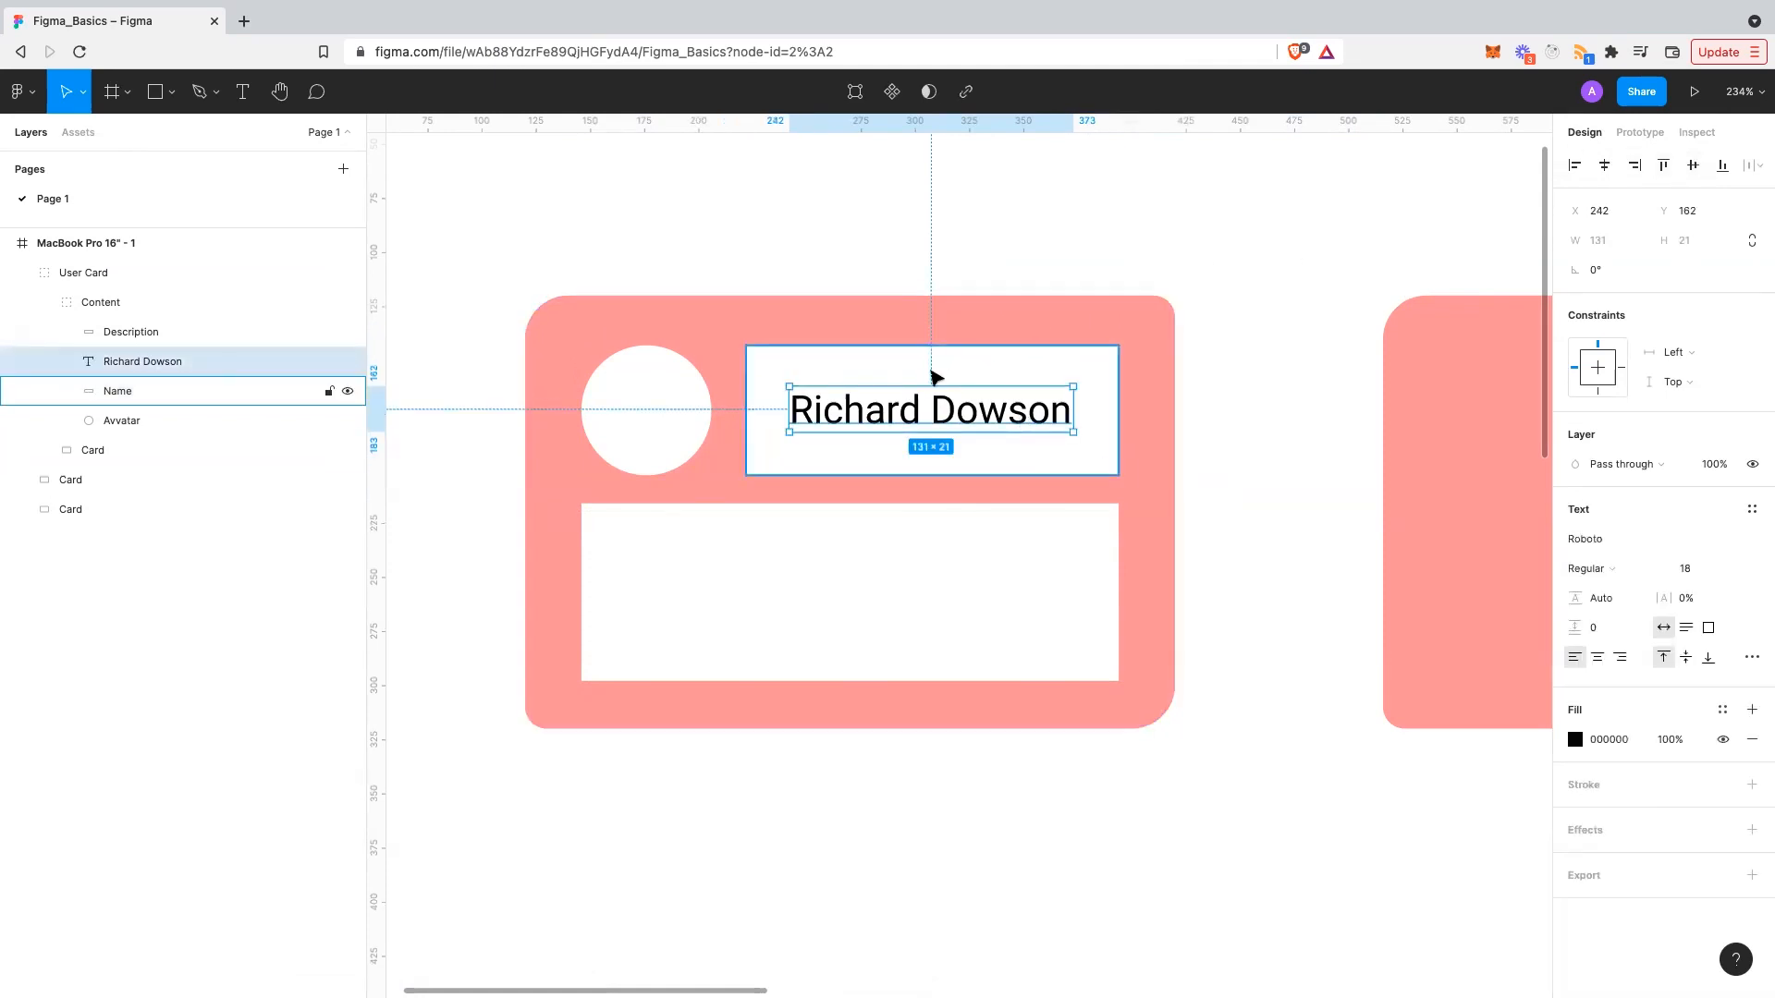
left_click(944, 372, "shift")
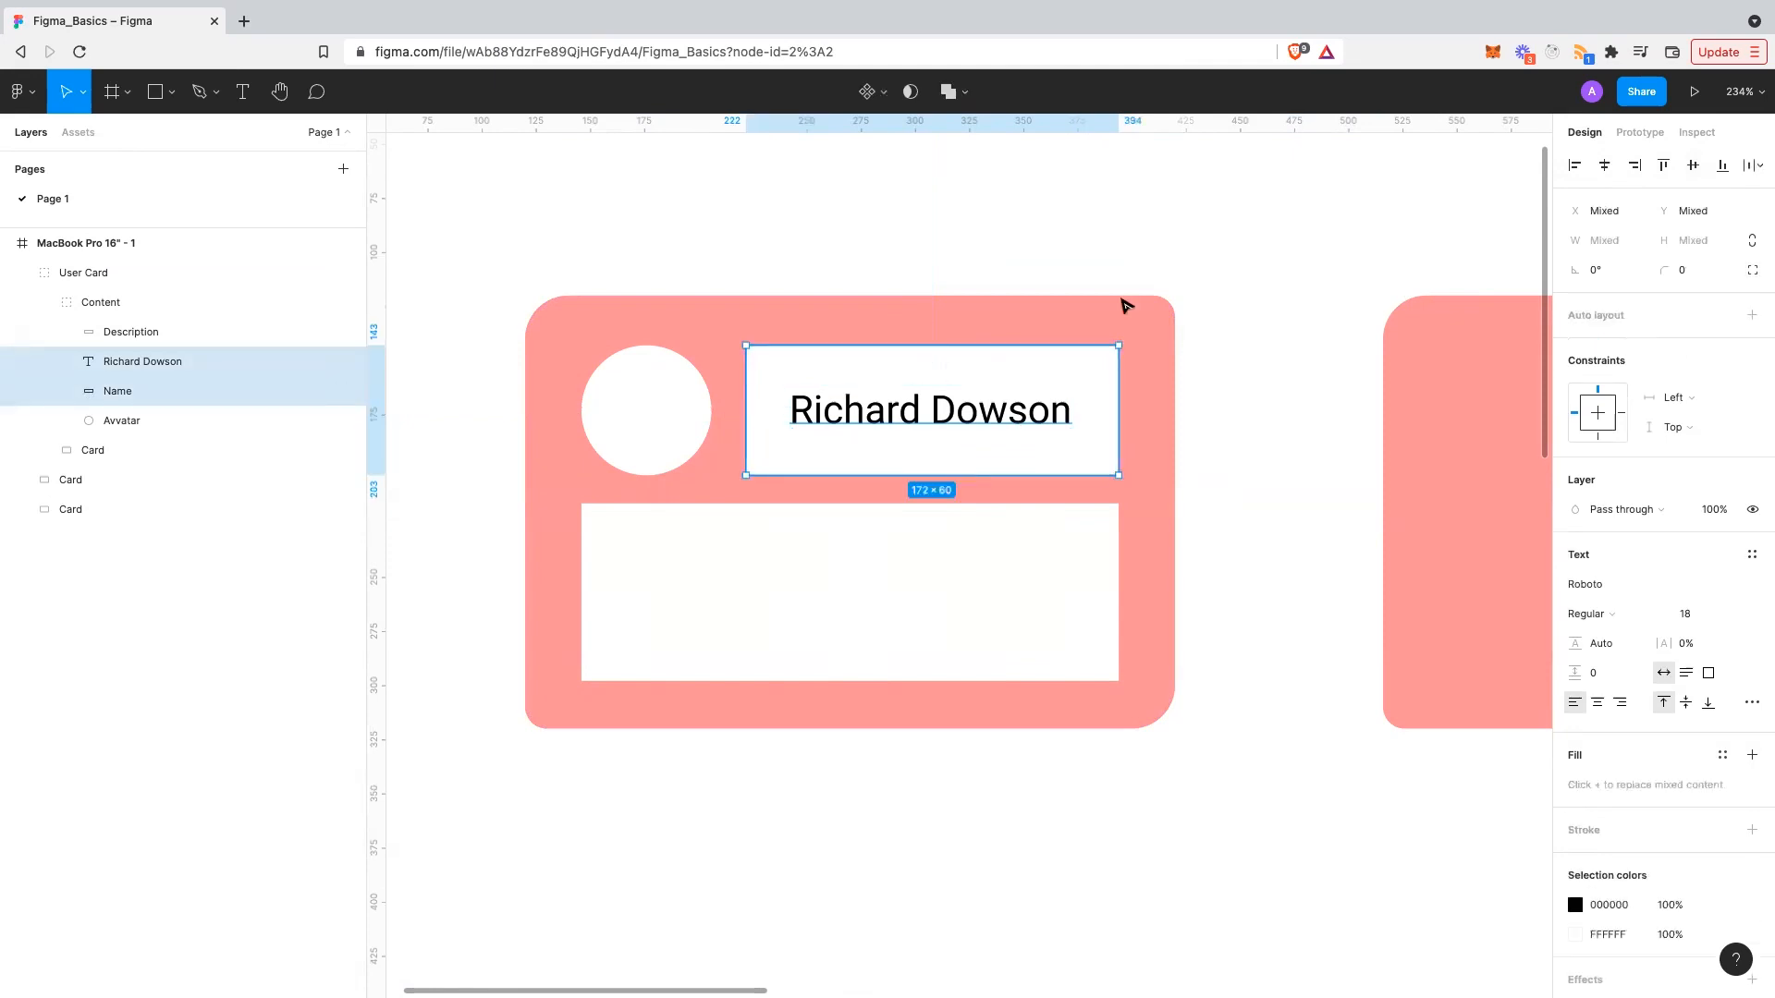
left_click(1722, 168)
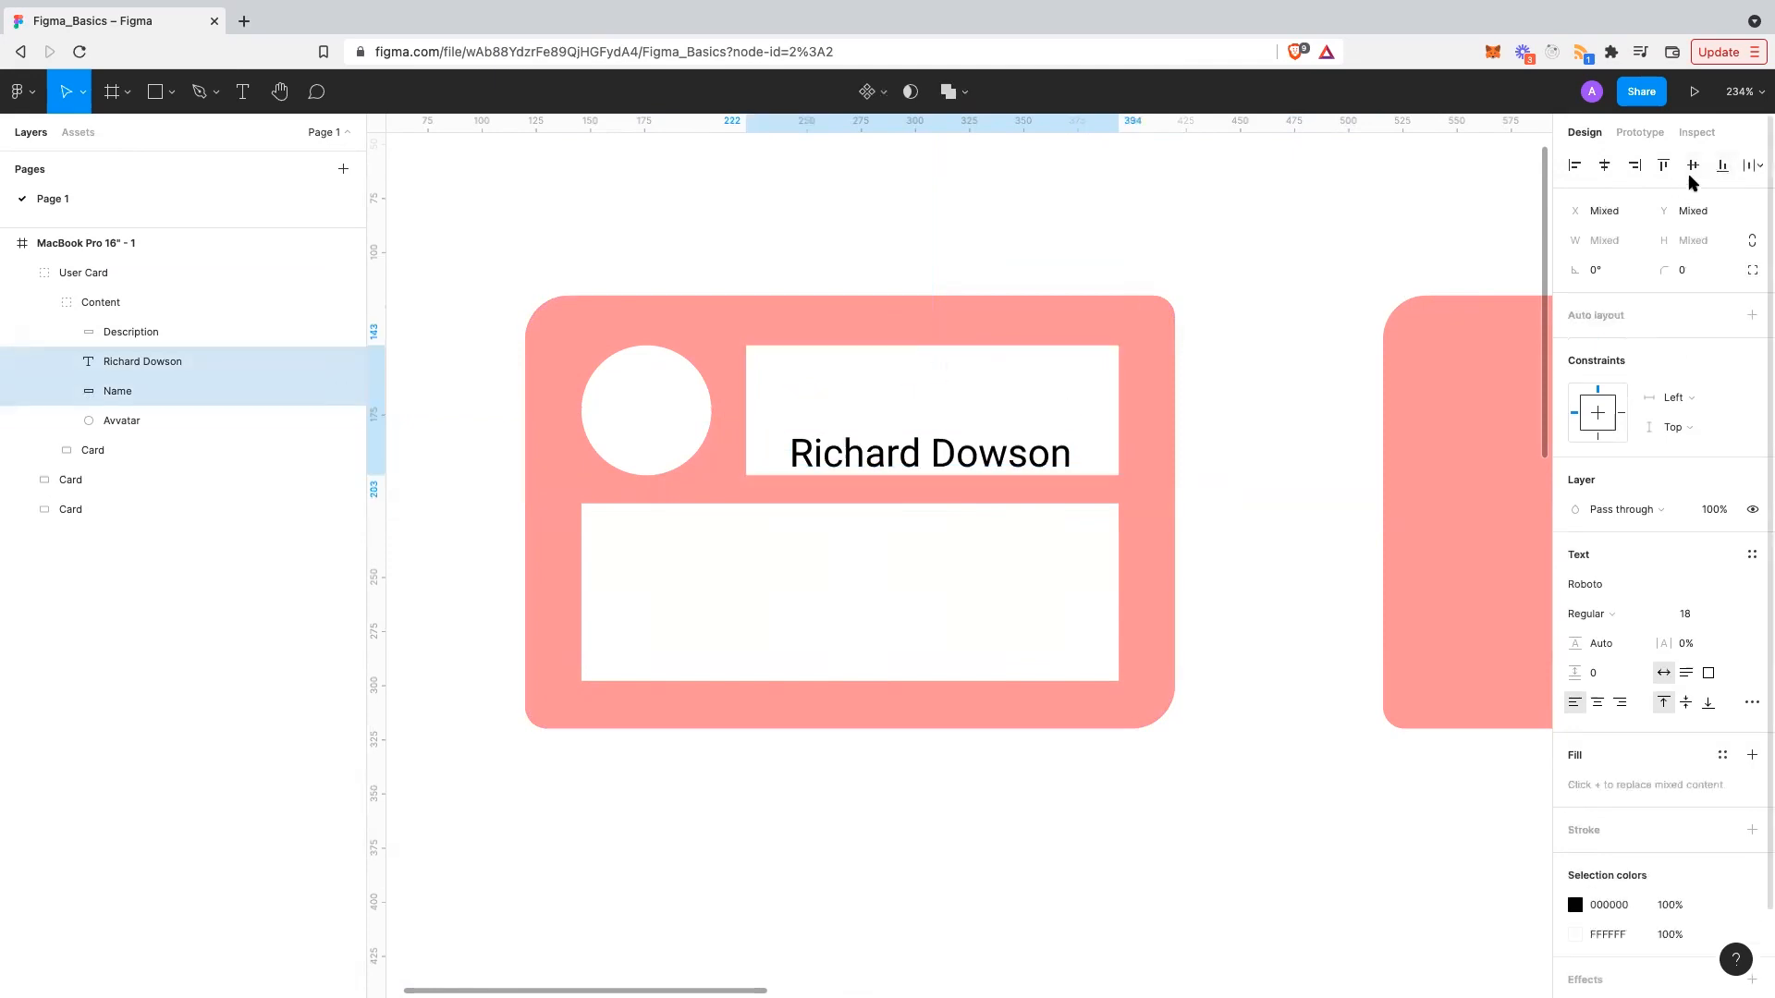
left_click(1691, 174)
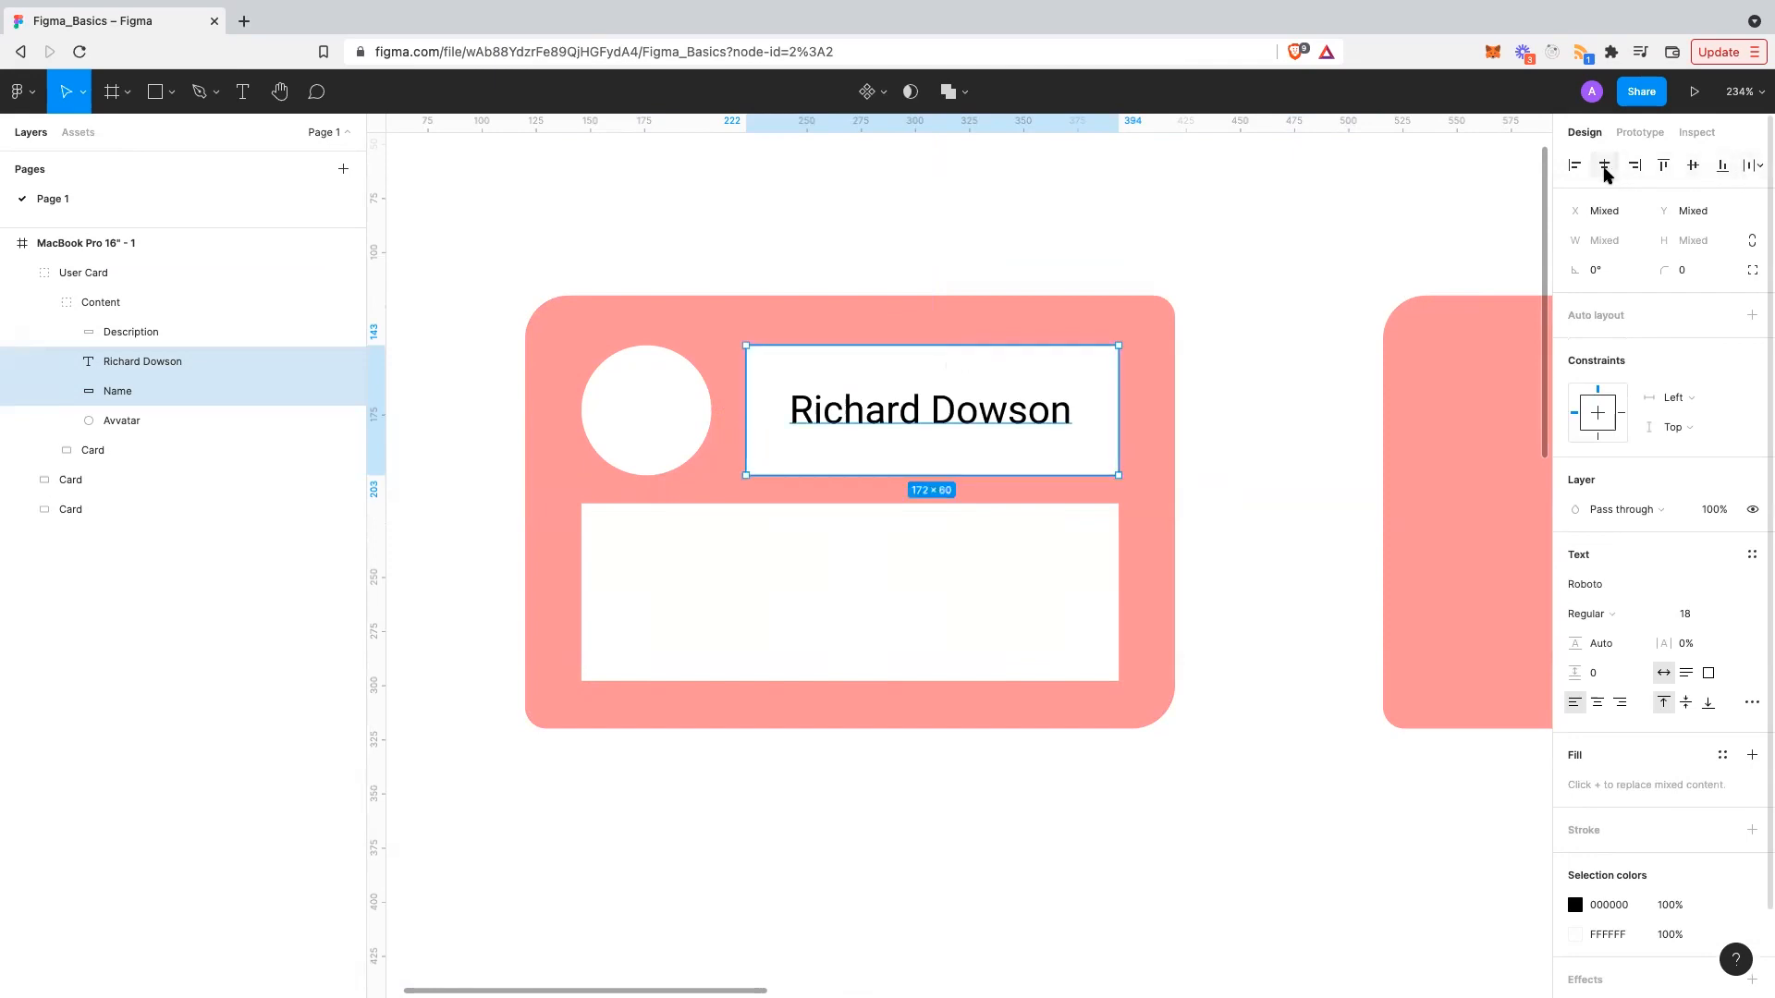
left_click(1743, 167)
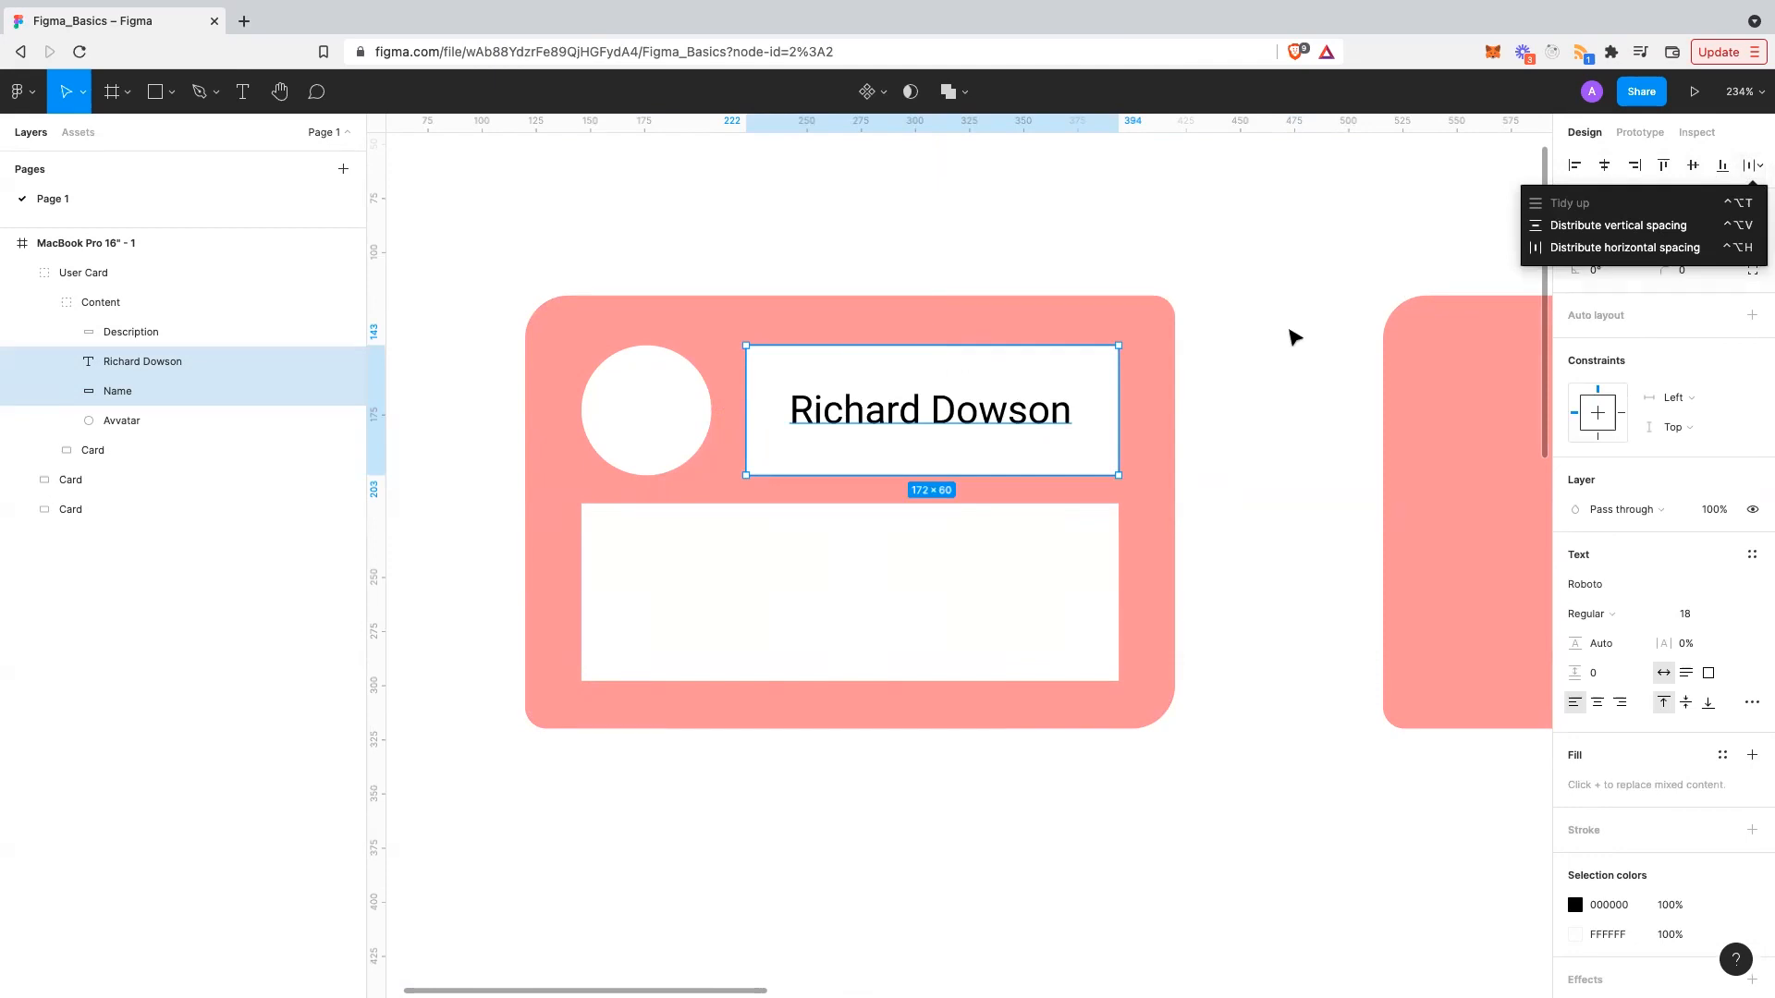
left_click(1292, 336)
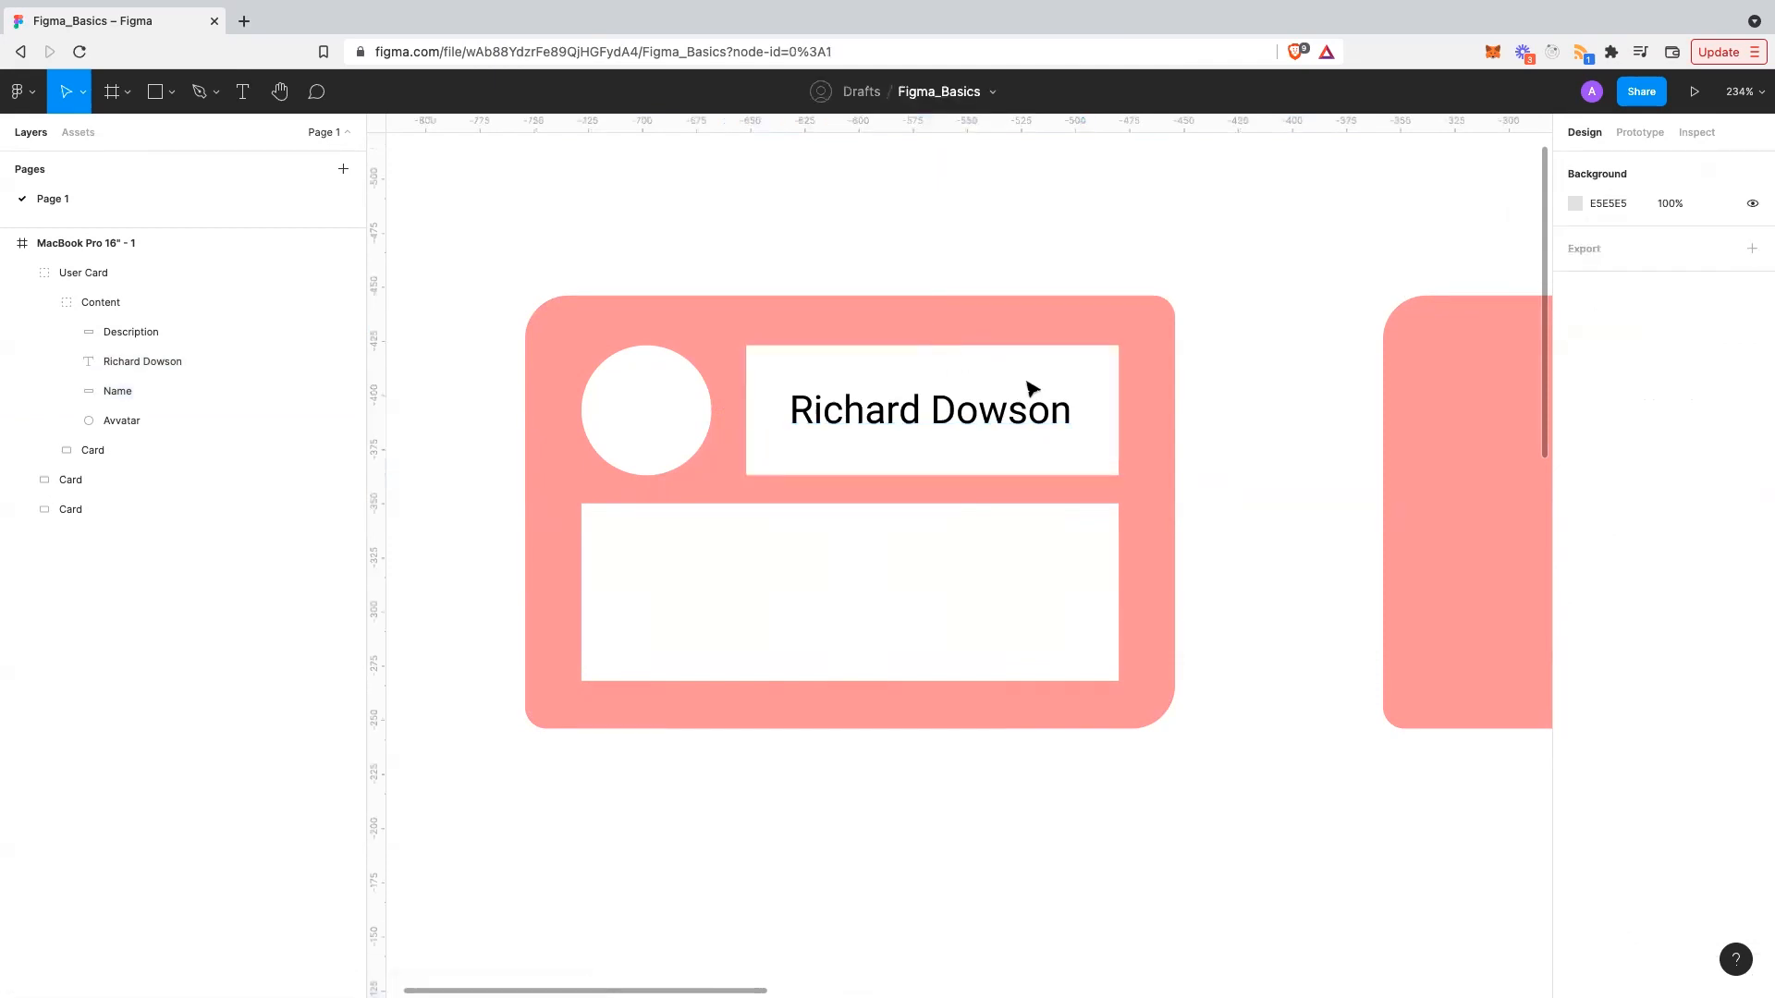
left_click(647, 416)
- Add an 'RD' text layer inside the white avatar circle
left_click(619, 408)
key("t")
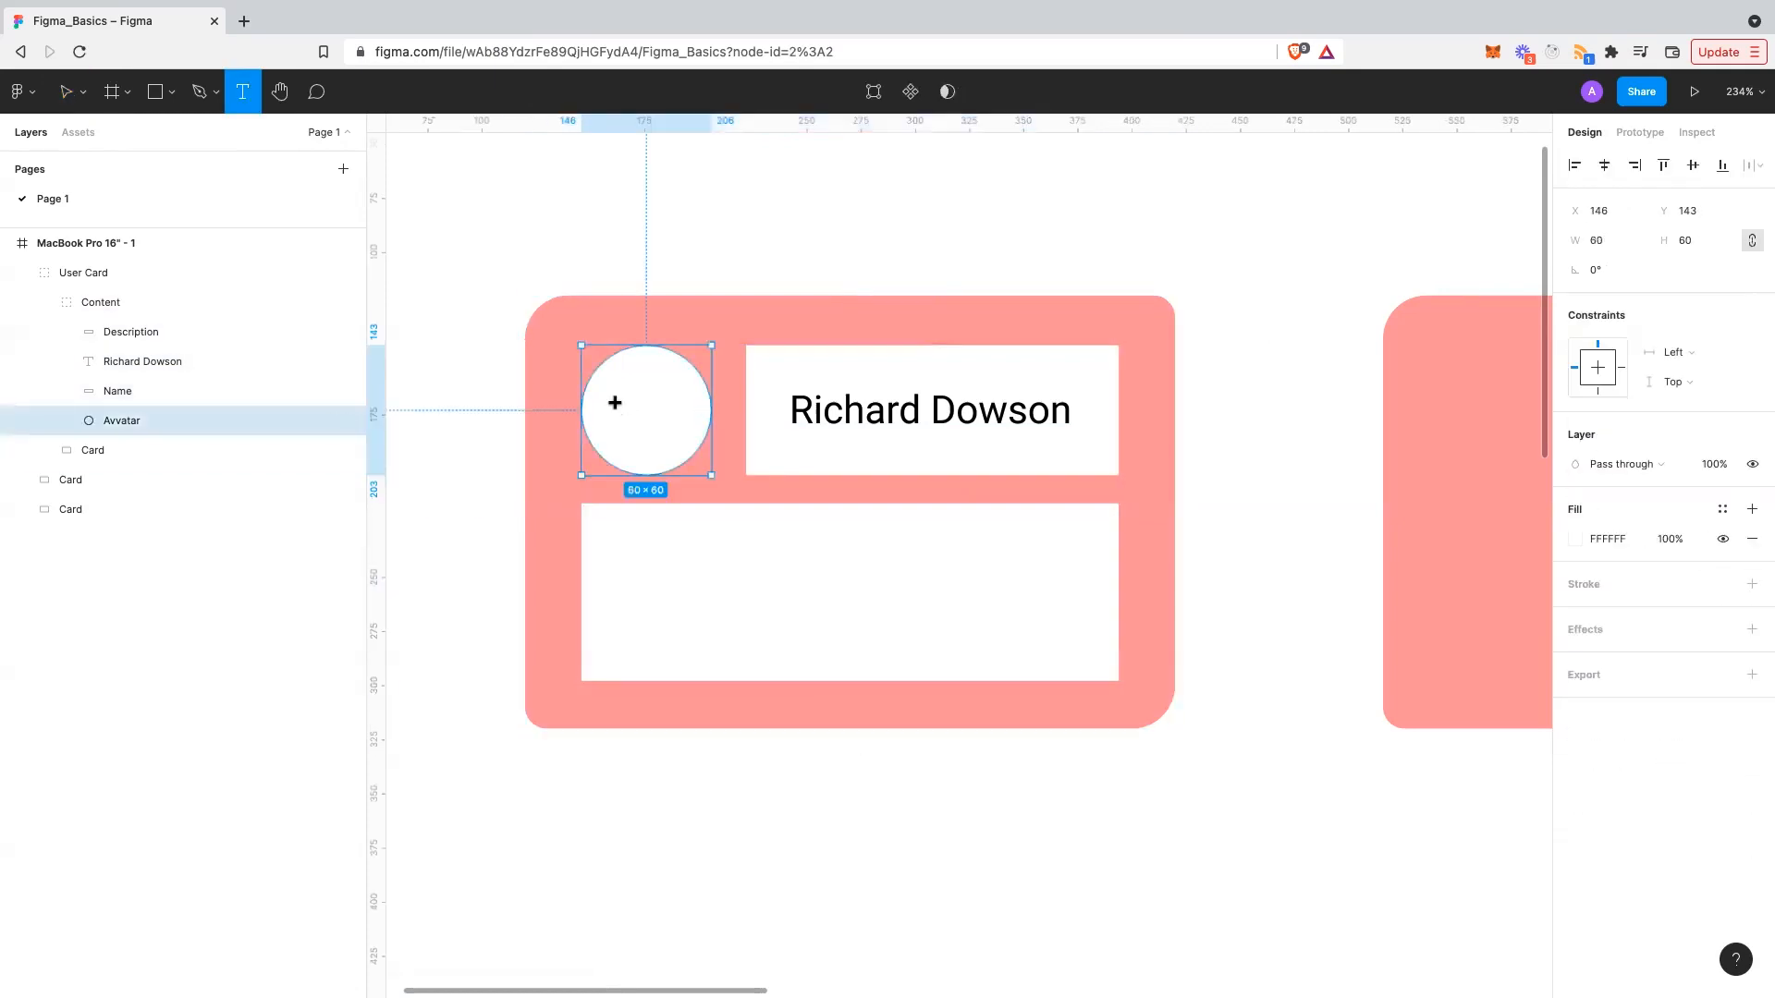
left_click(630, 407)
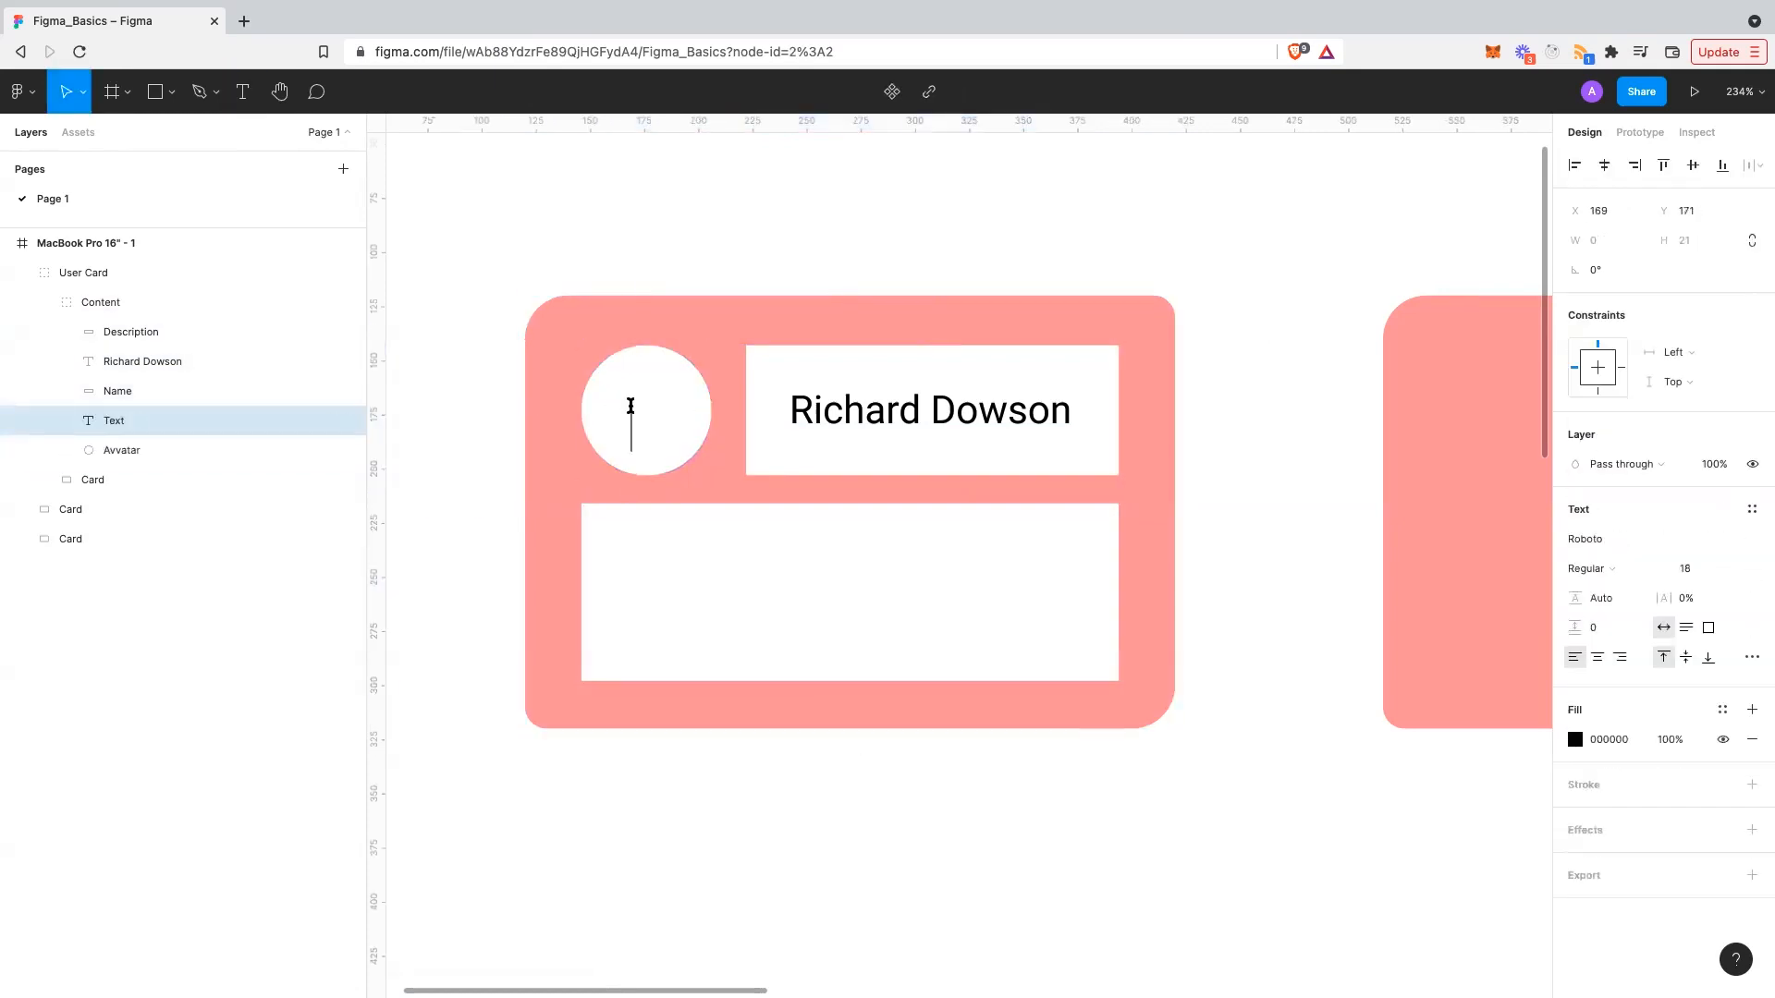
type("RD")
key("Escape")
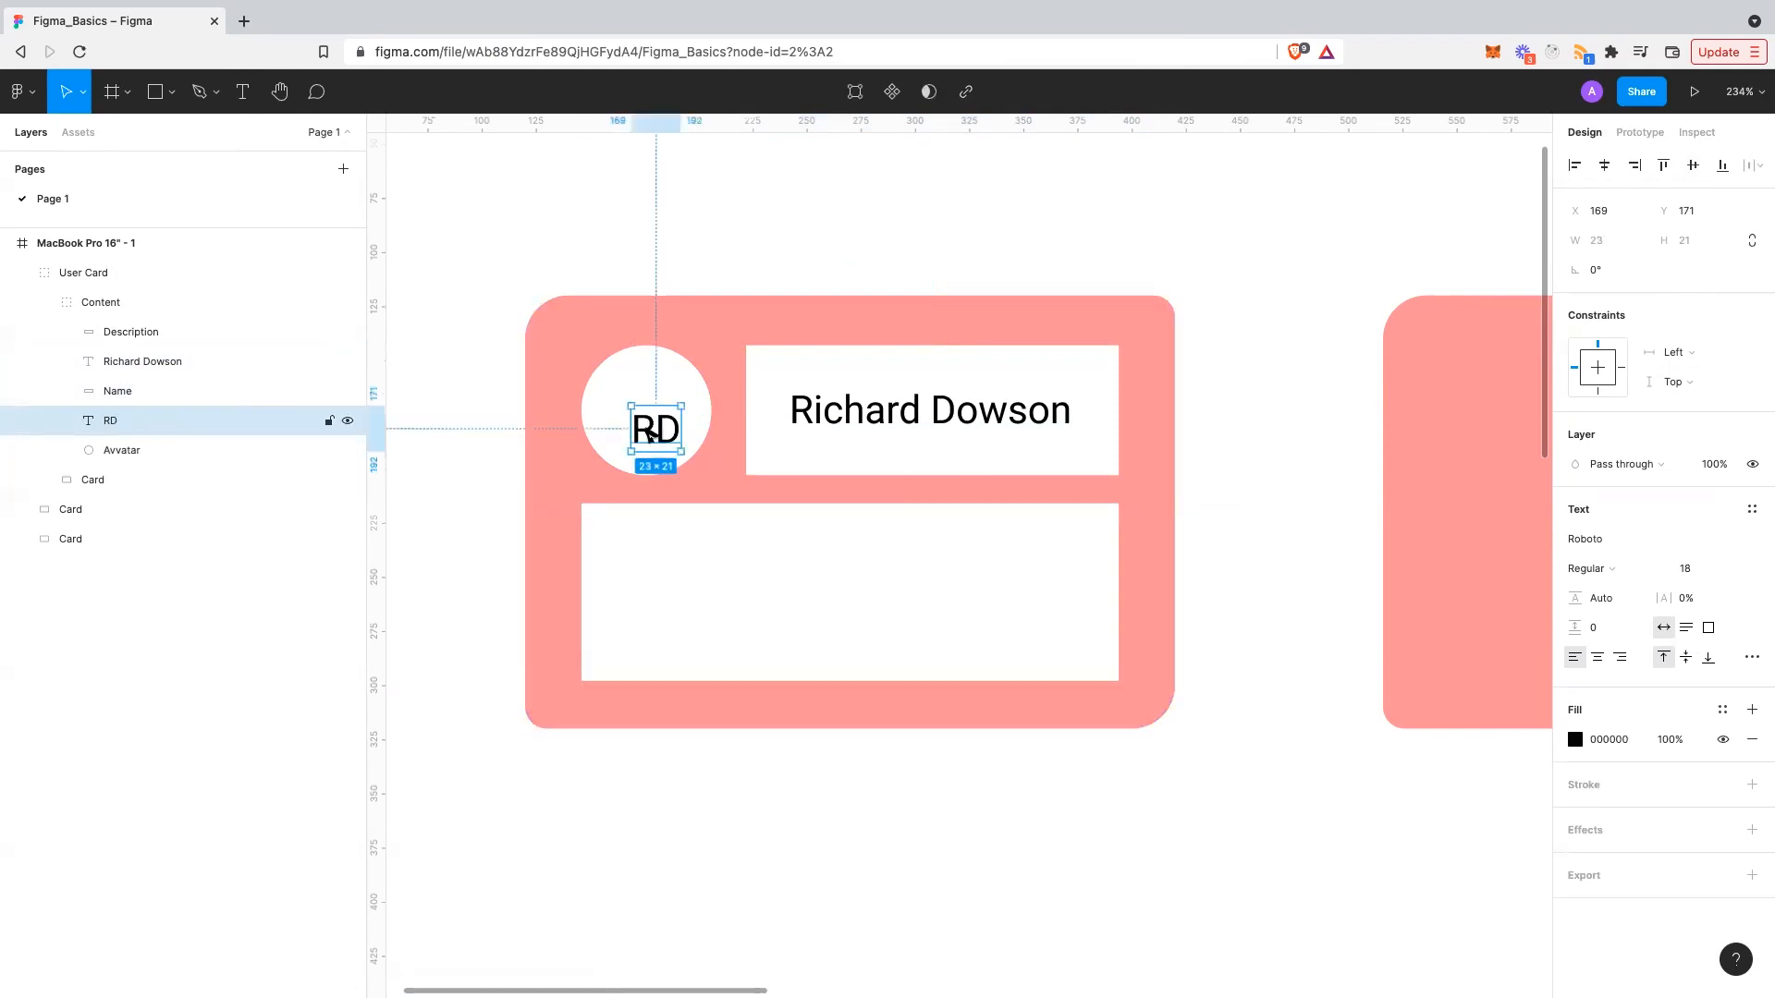
left_click_drag(641, 417, 643, 414)
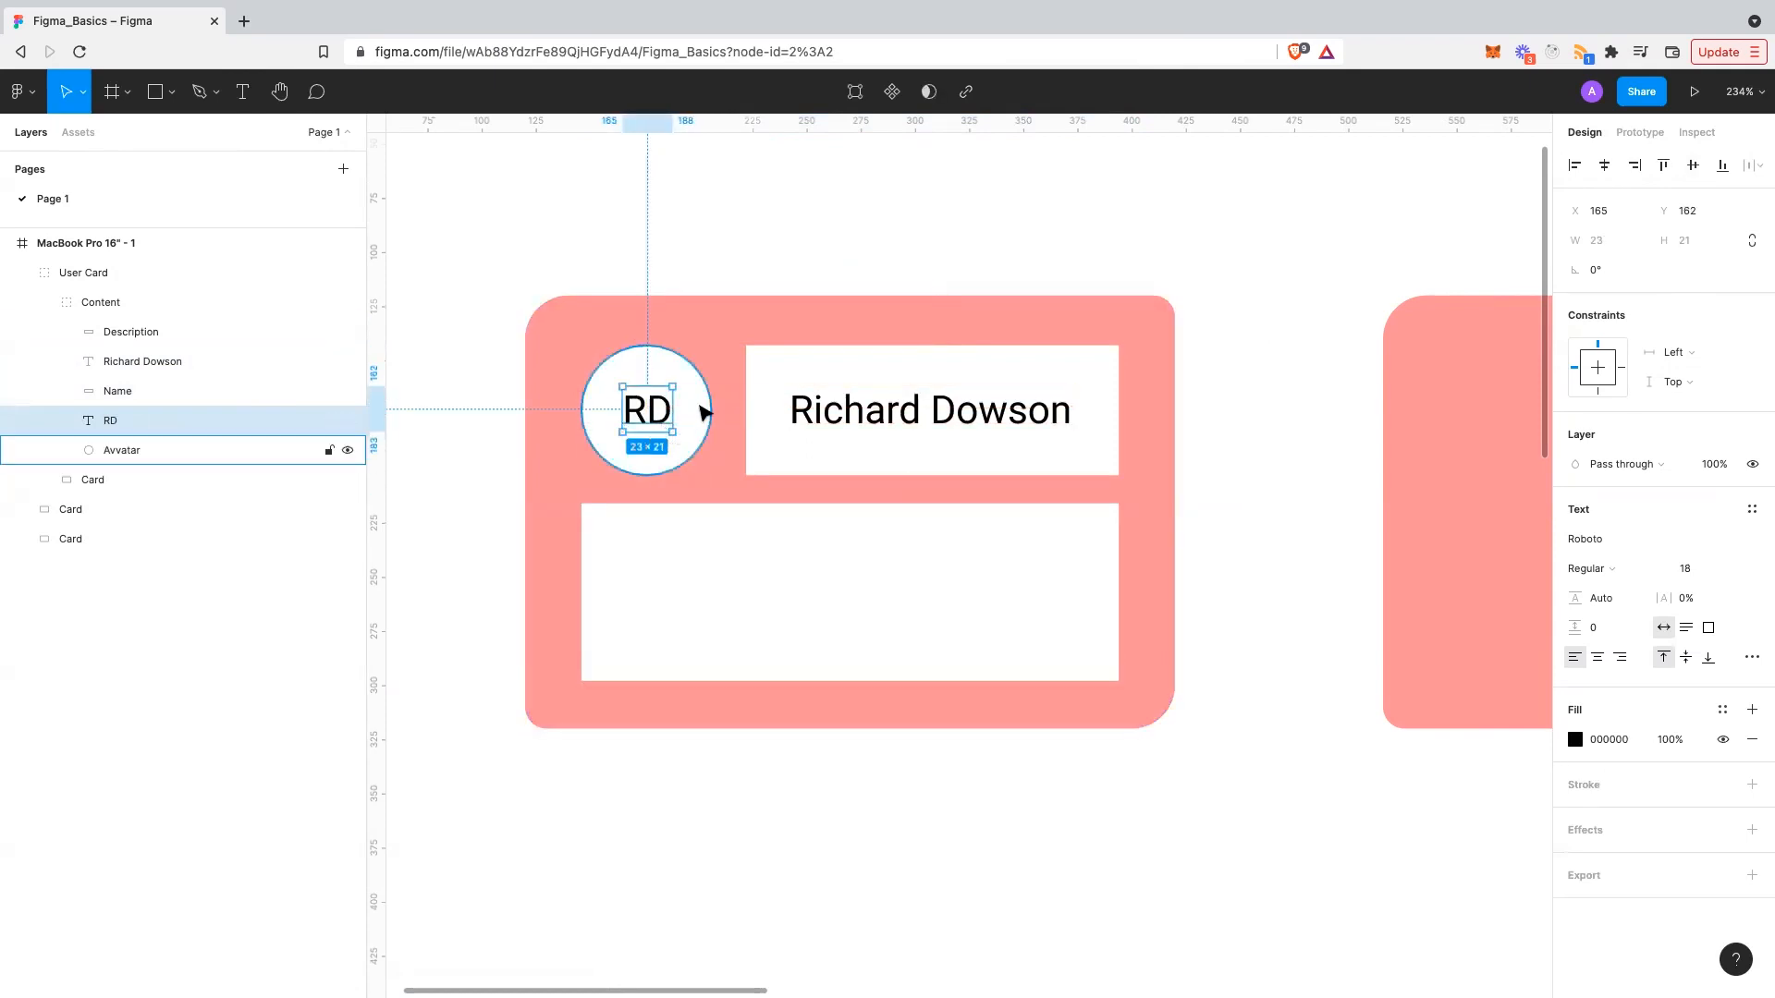
- Align RD to the avatar circle's horizontal and vertical centres
left_click(705, 412, "shift")
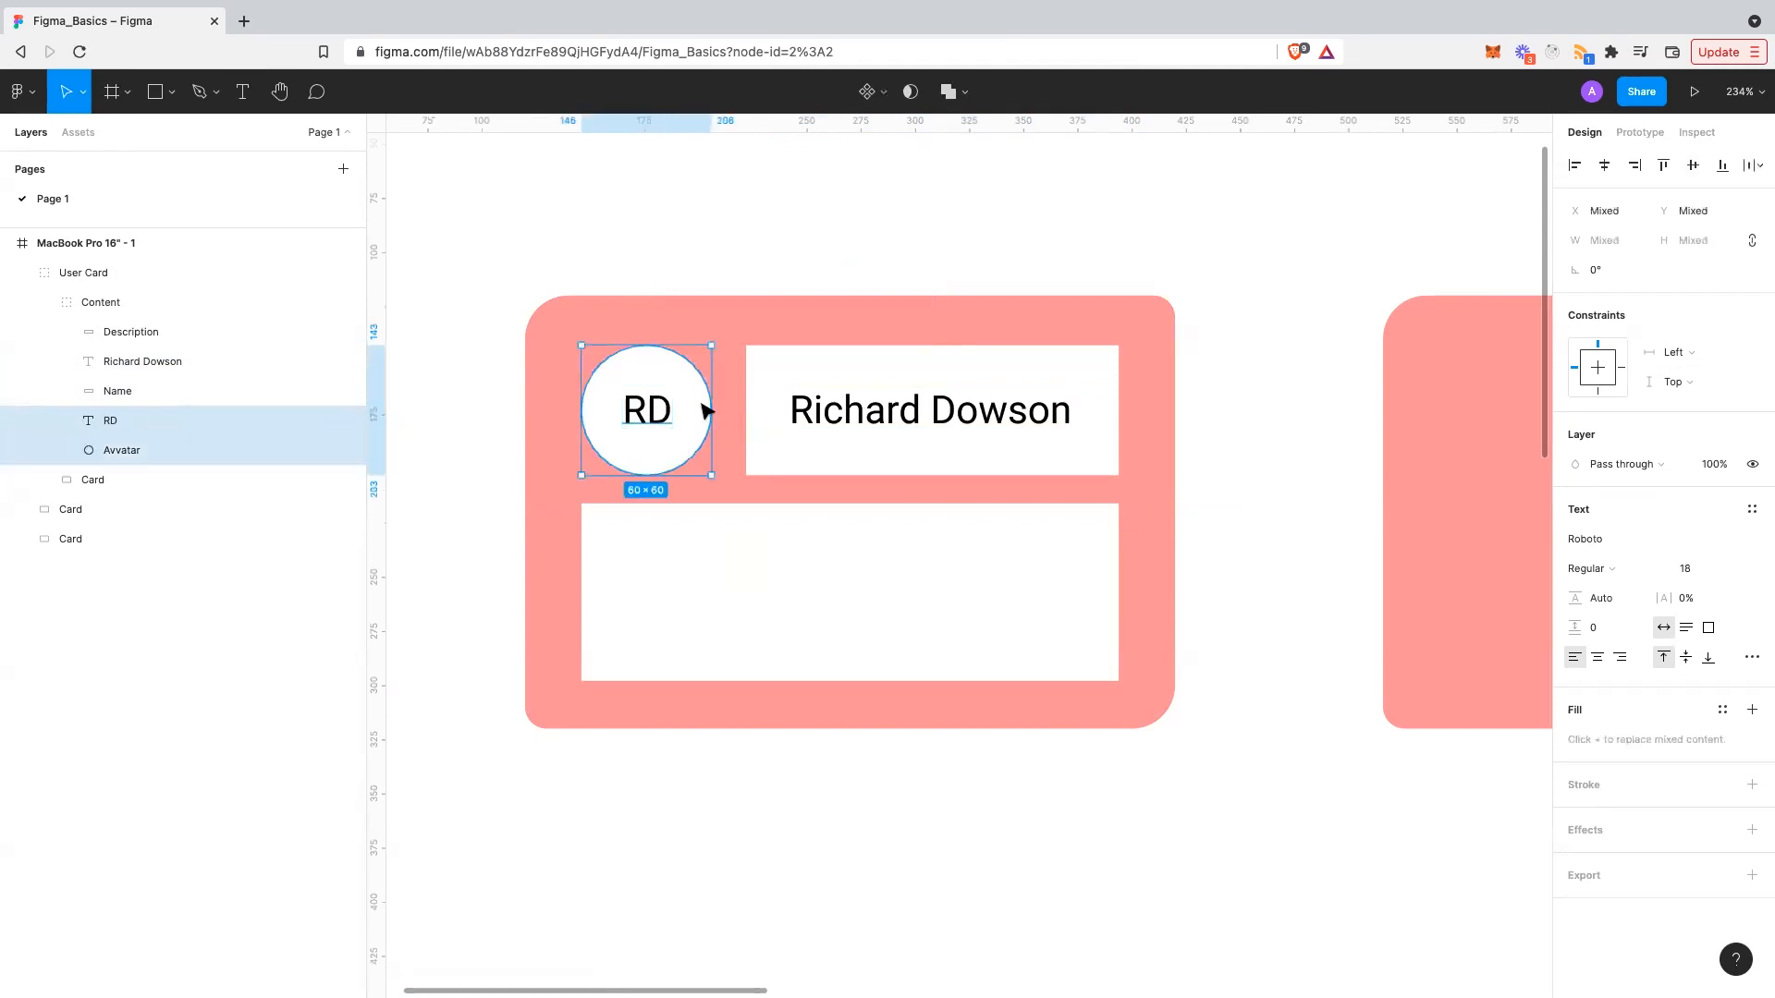
left_click(1610, 165)
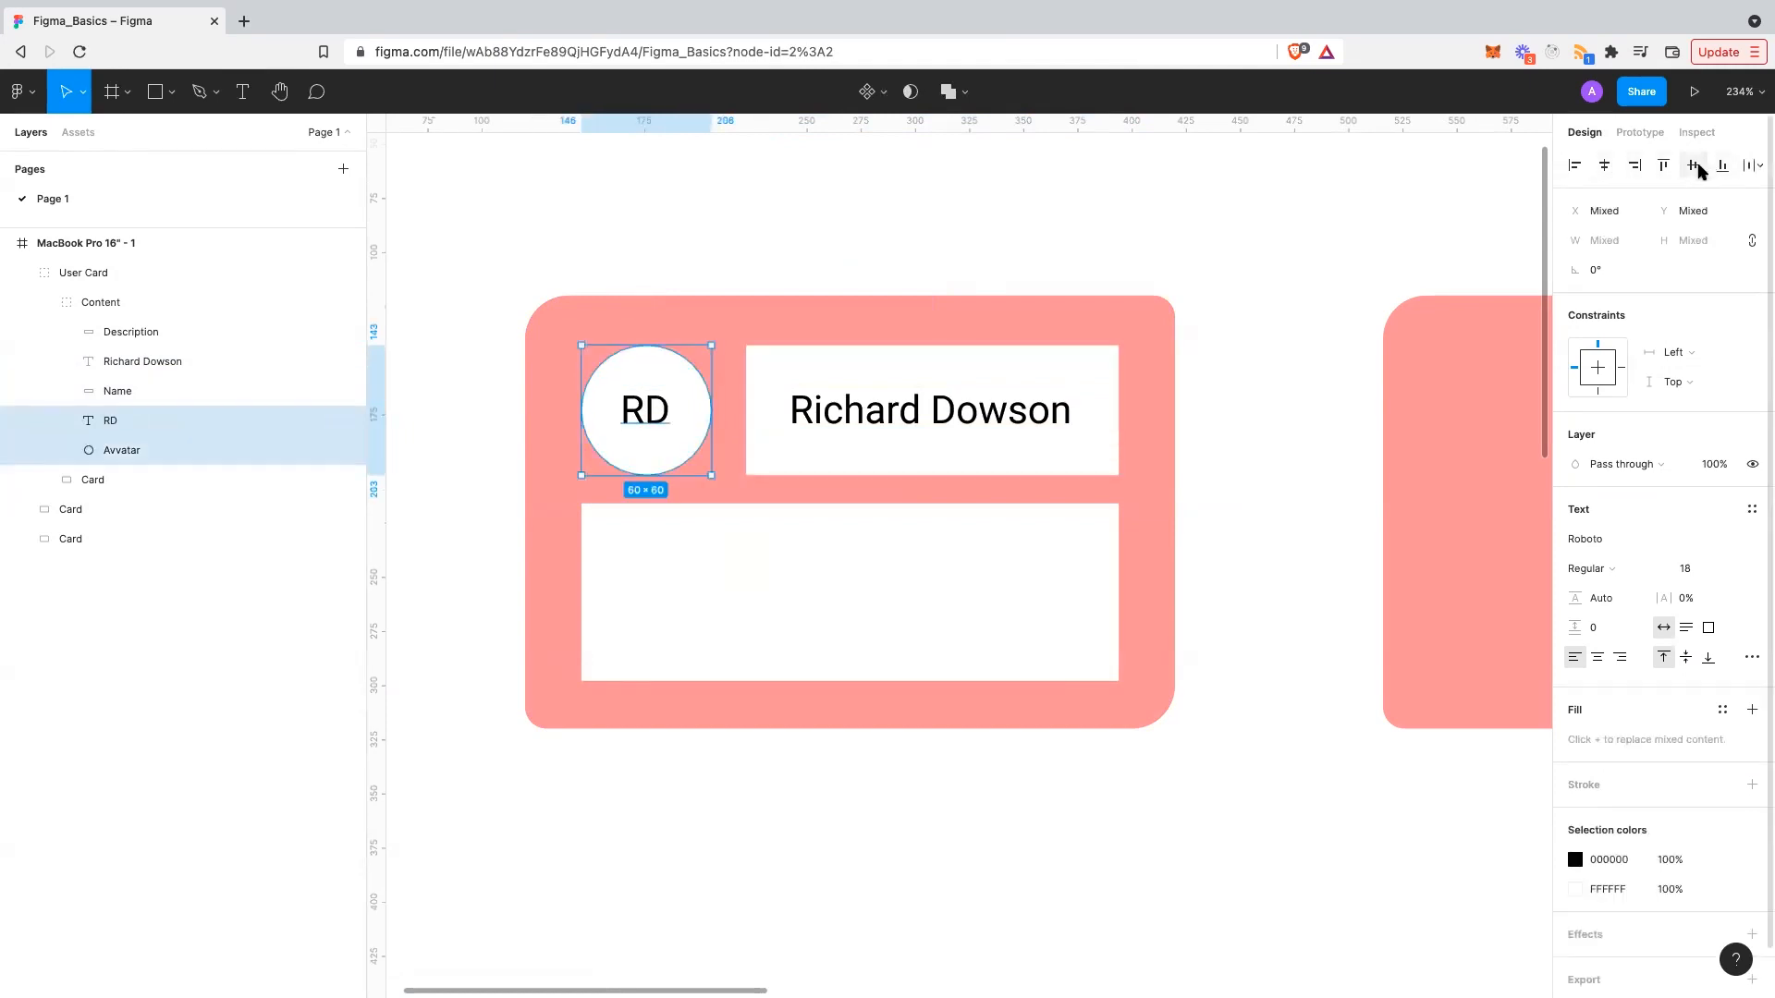
left_click(1695, 167)
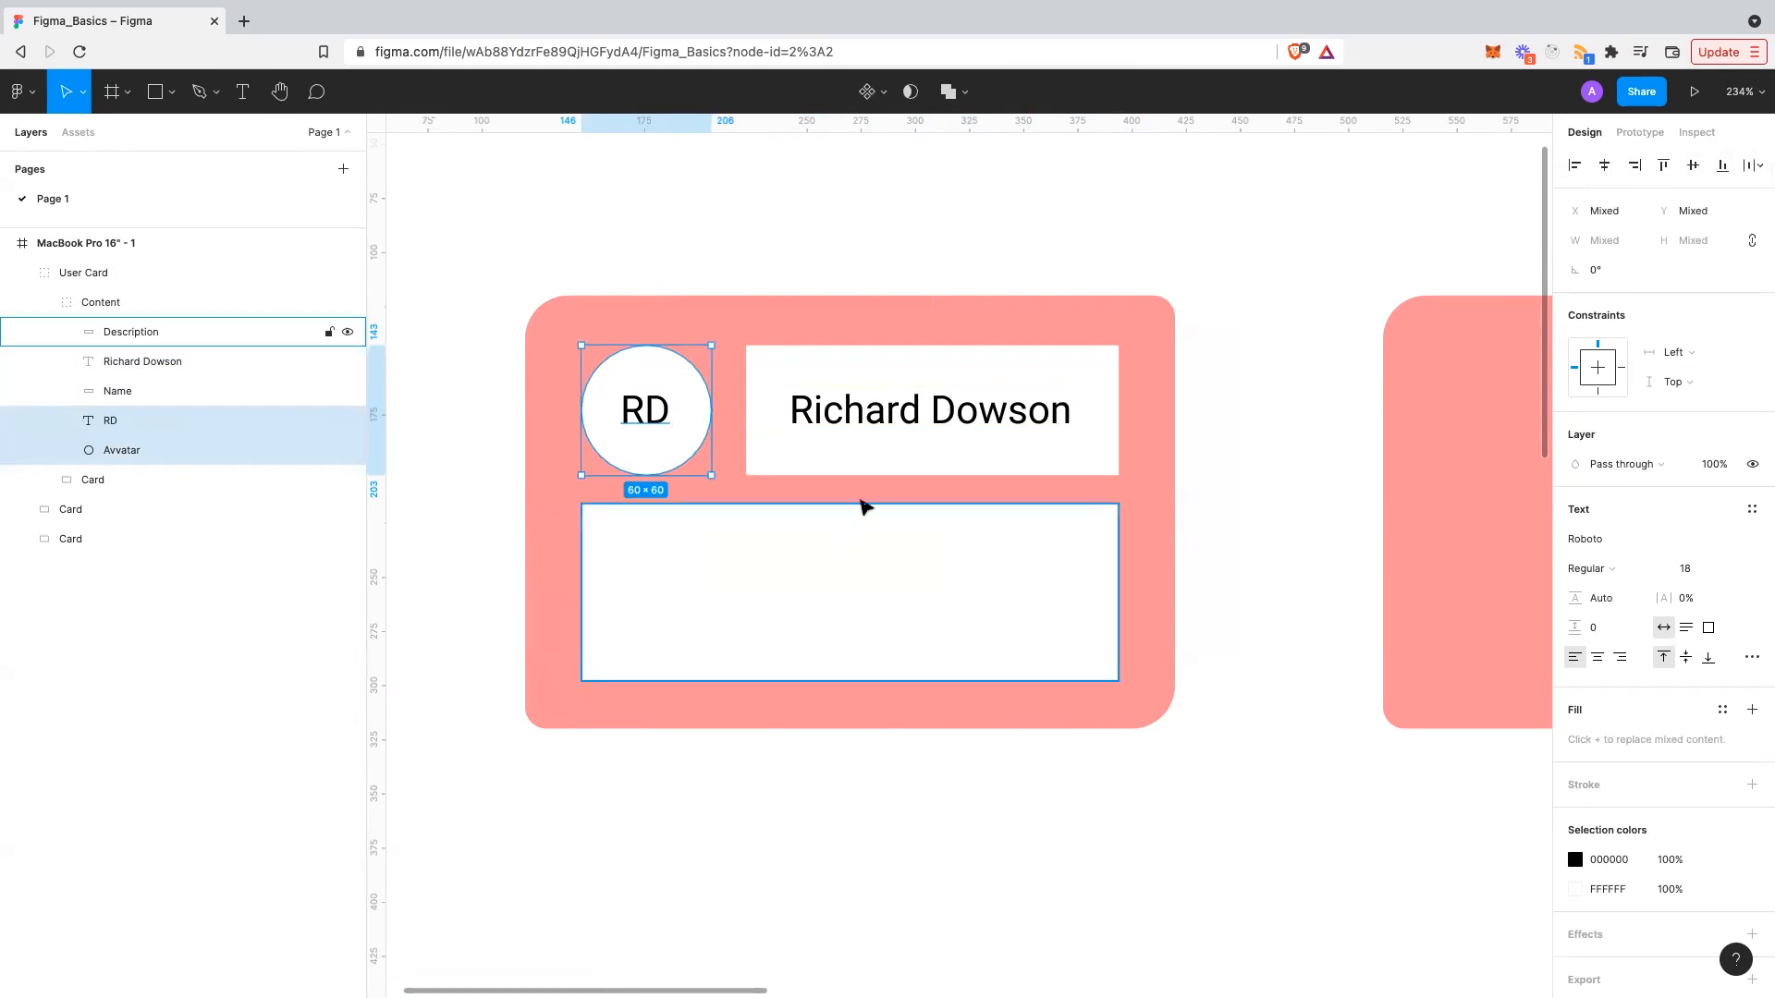
left_click(862, 504)
left_click(891, 285)
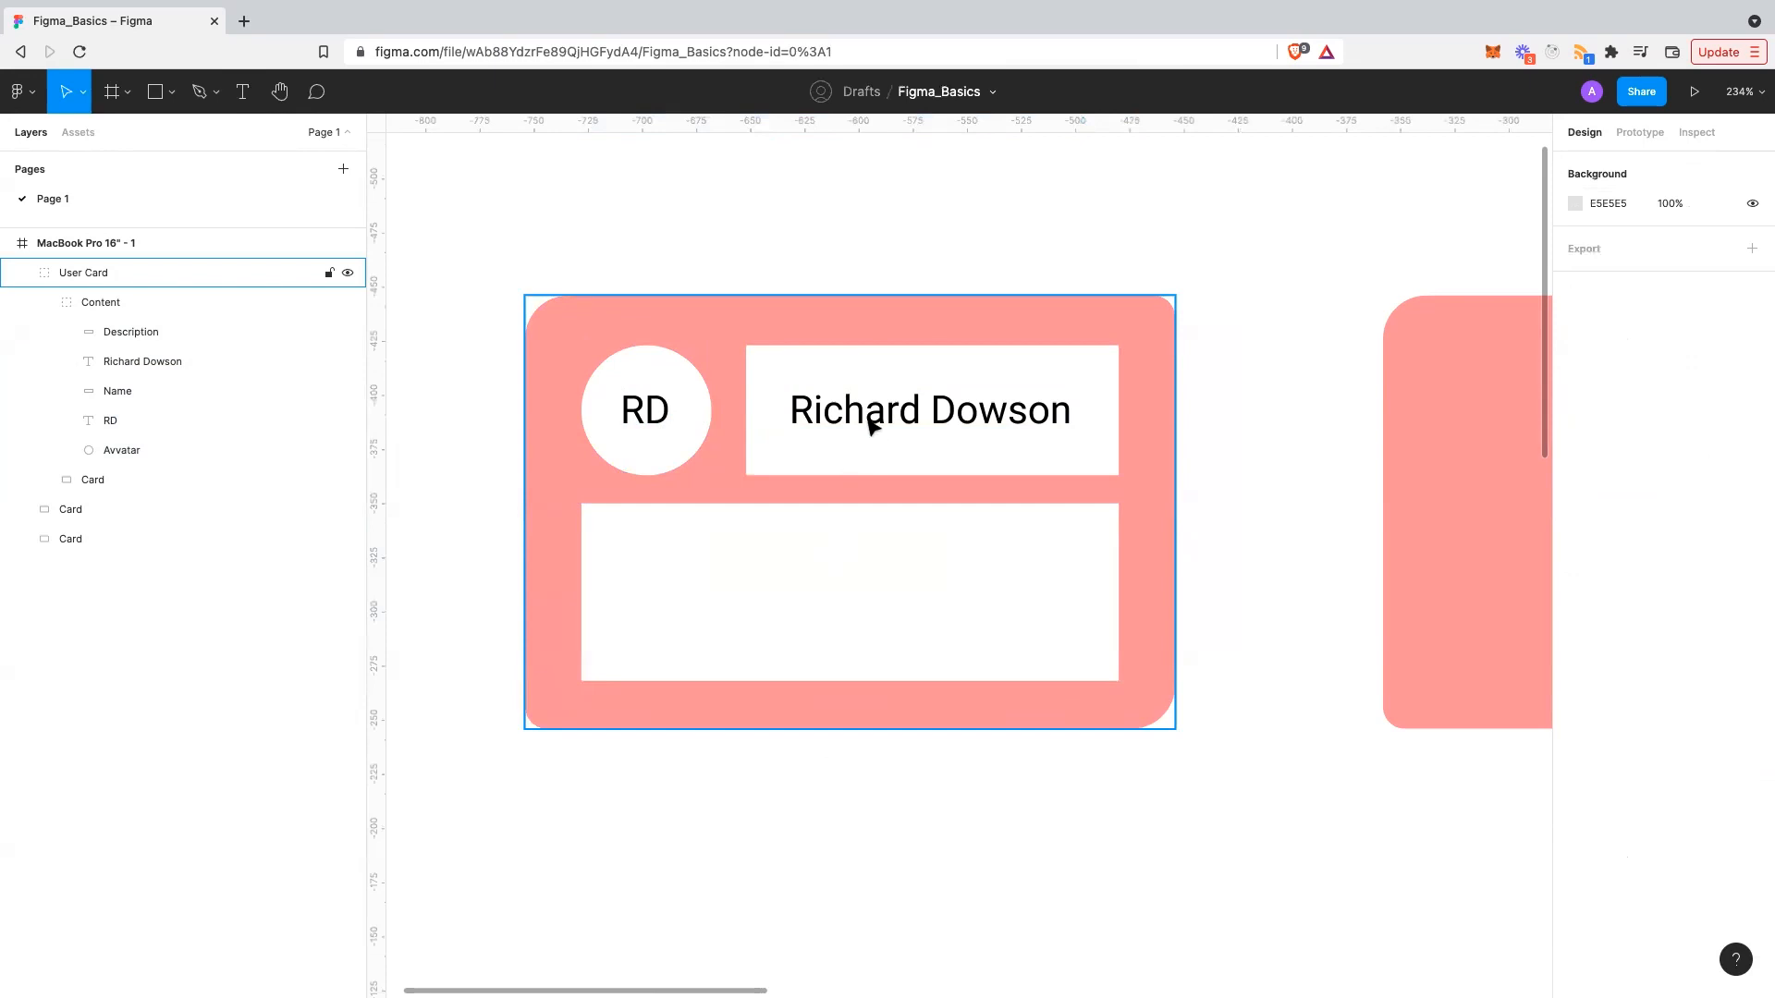
double_click(870, 423)
- Add a 'Title' text layer inside the Description box
left_click(870, 423)
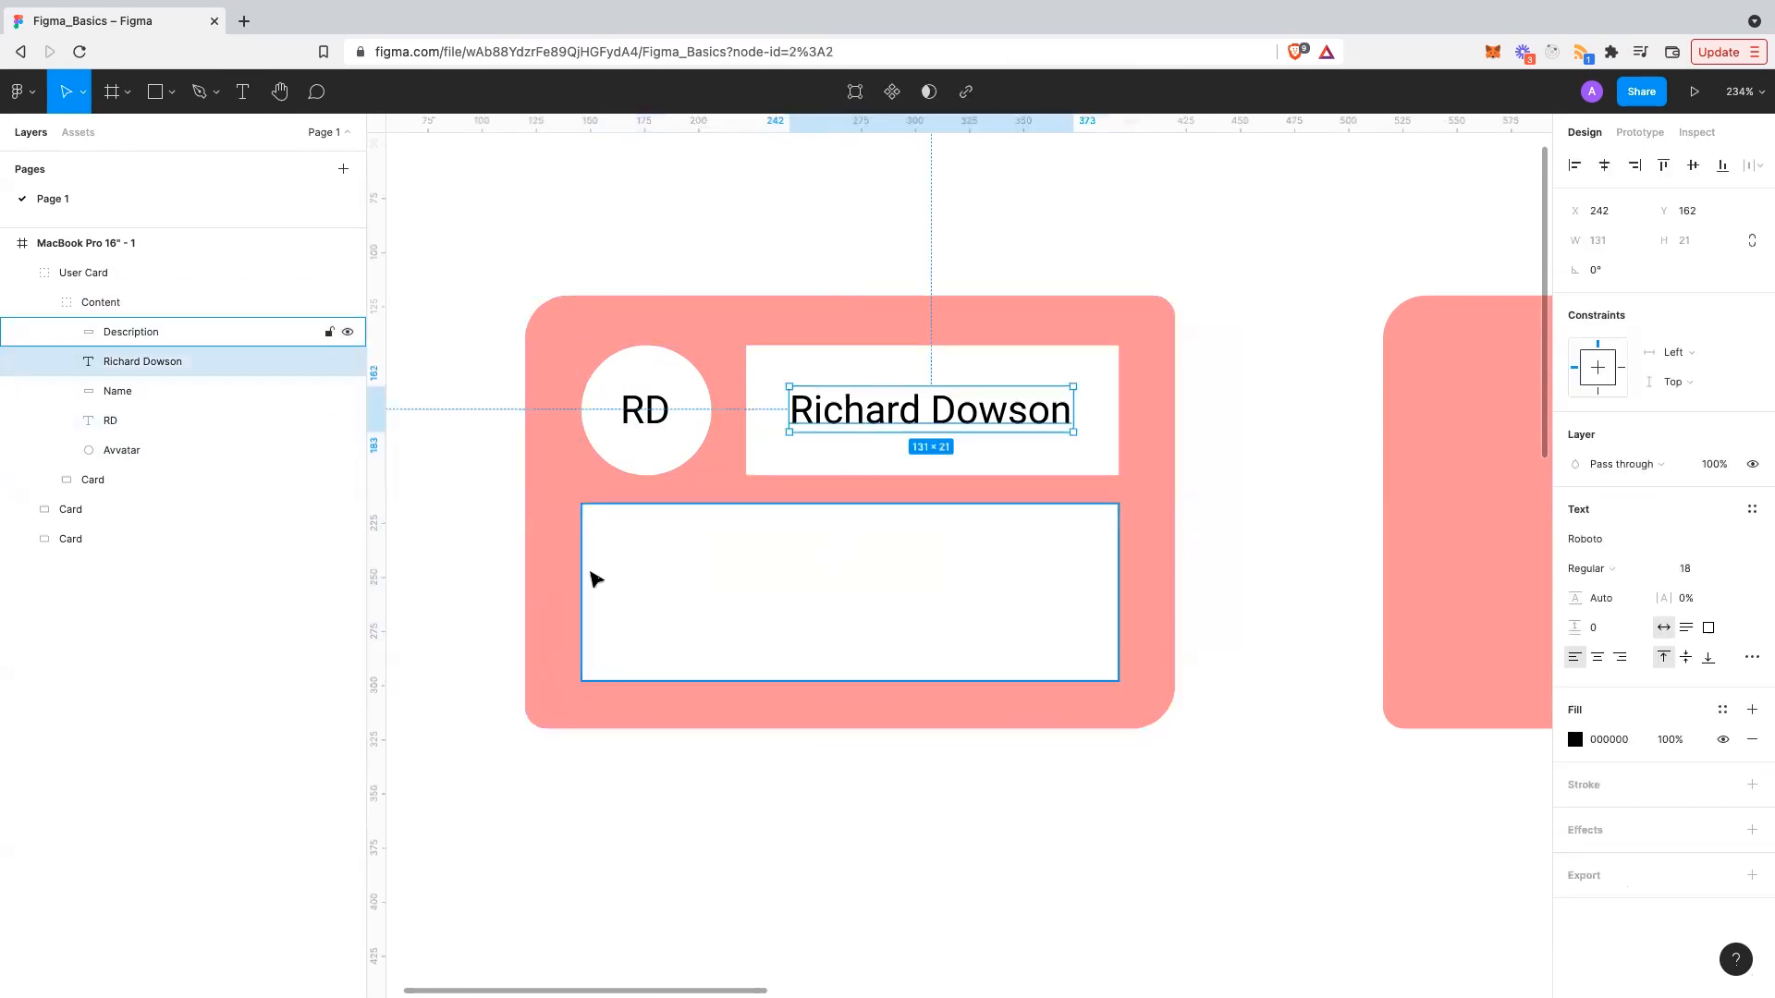
left_click(592, 575)
key("t")
left_click(603, 550)
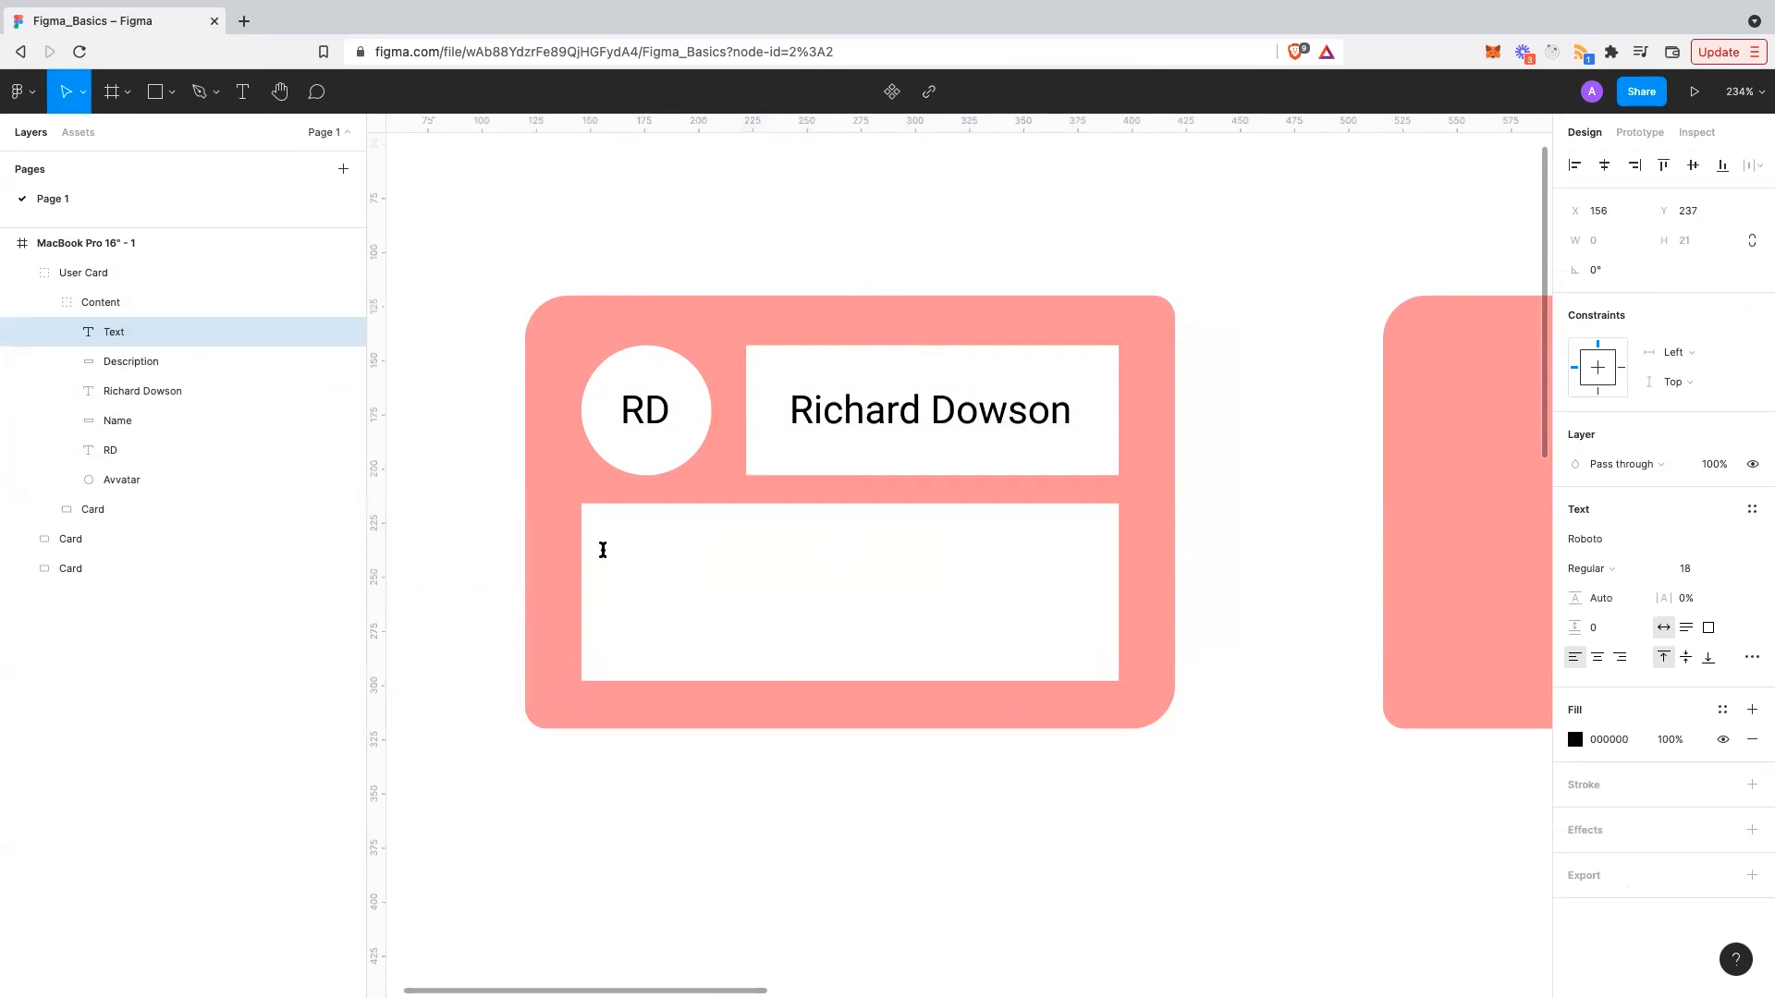
type("Title")
key("Escape")
- Replace the text with 'CEO - Fox News', correcting the typos
key("super+a")
key("BackSpace")
type("CRO - ")
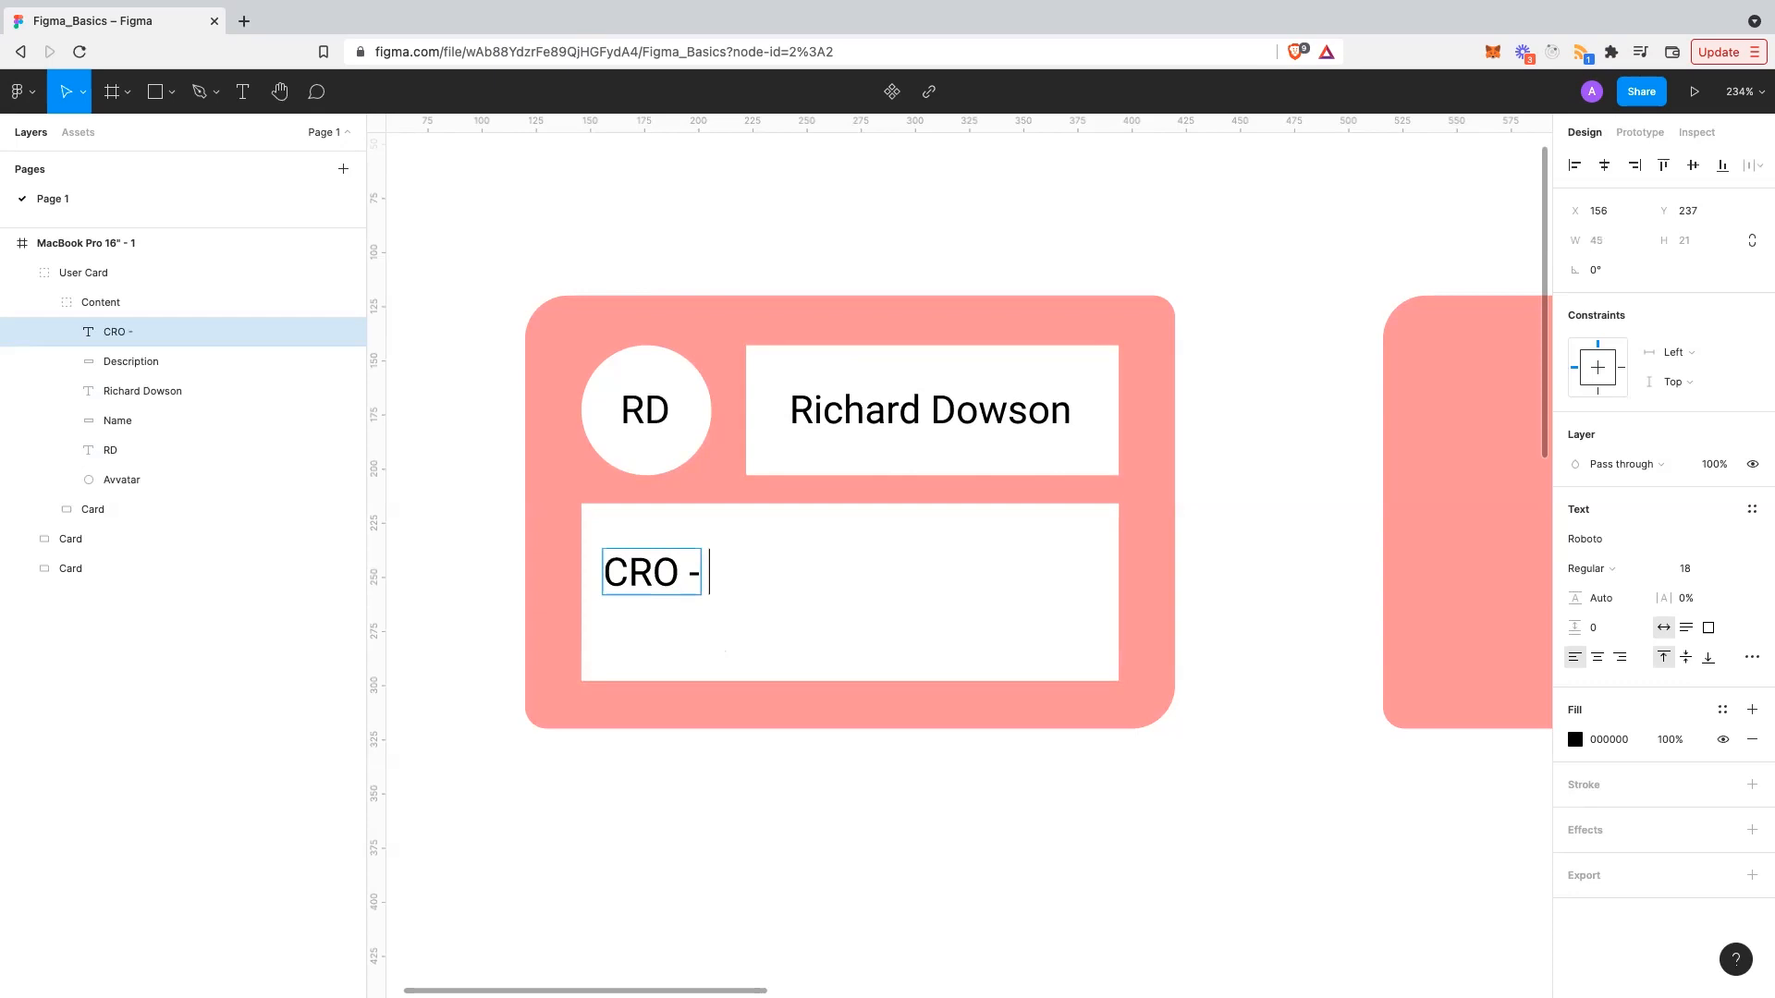
type("Fox Nwew")
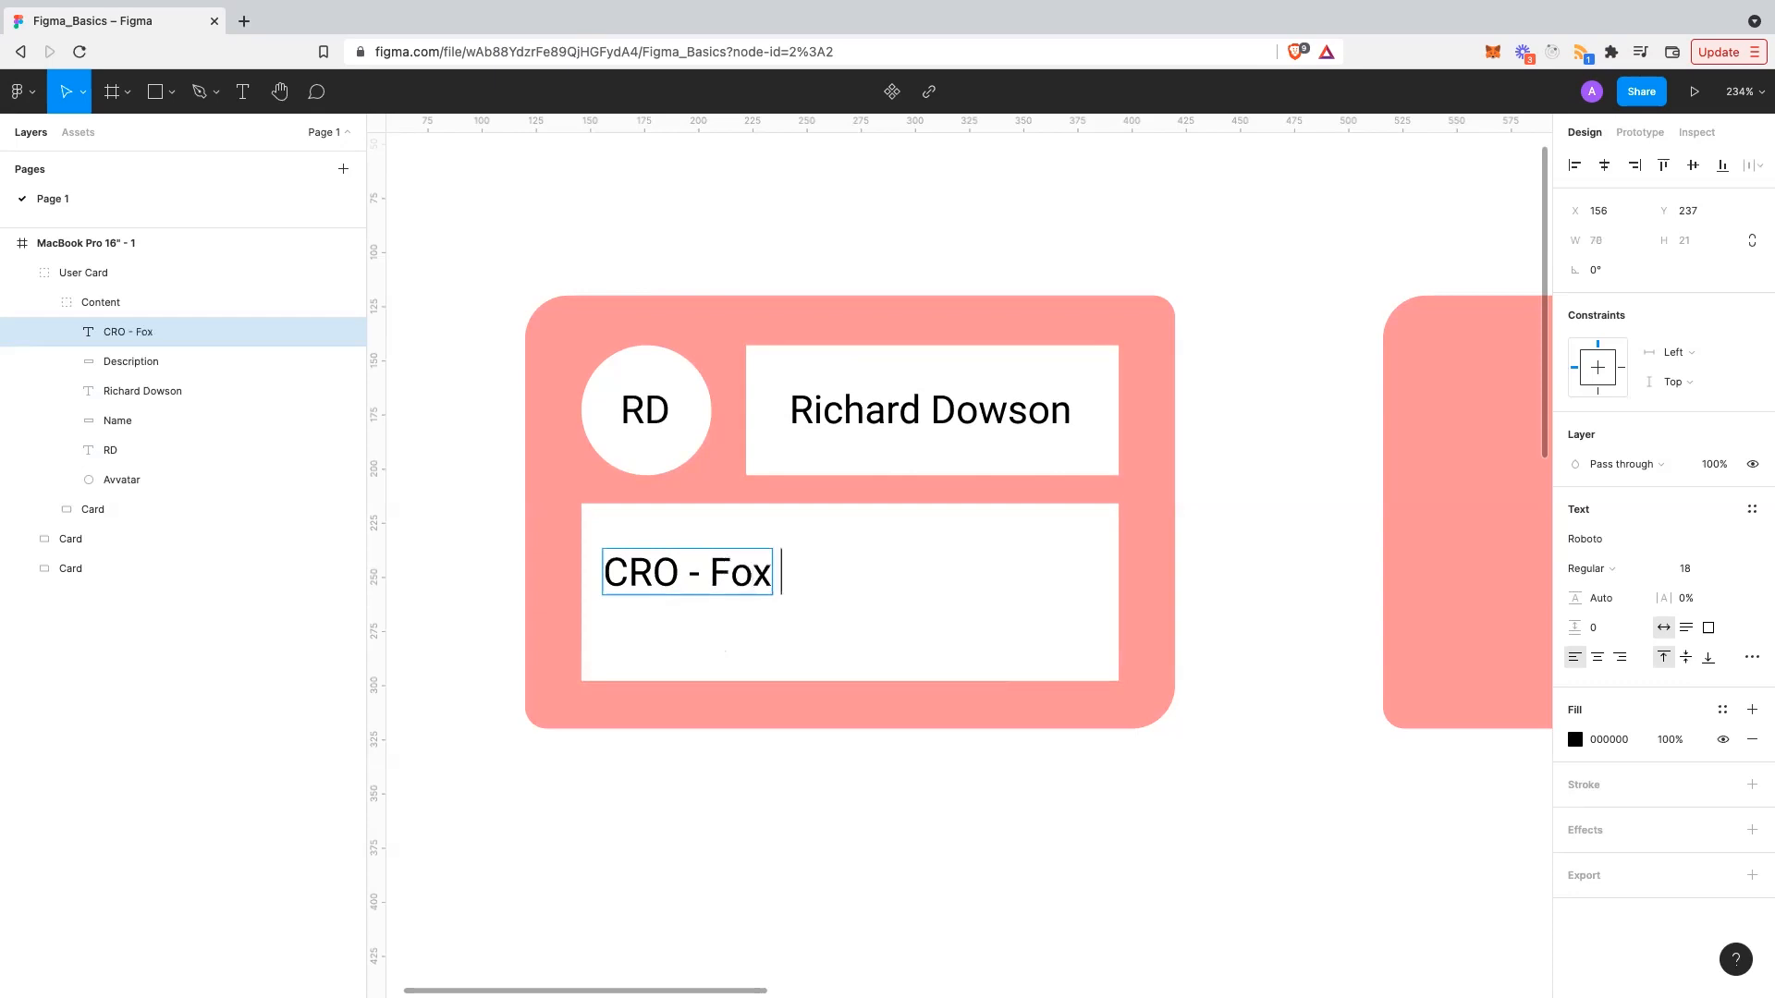
key("BackSpace")
key("BackSpace")
key("BackSpace")
type("ews")
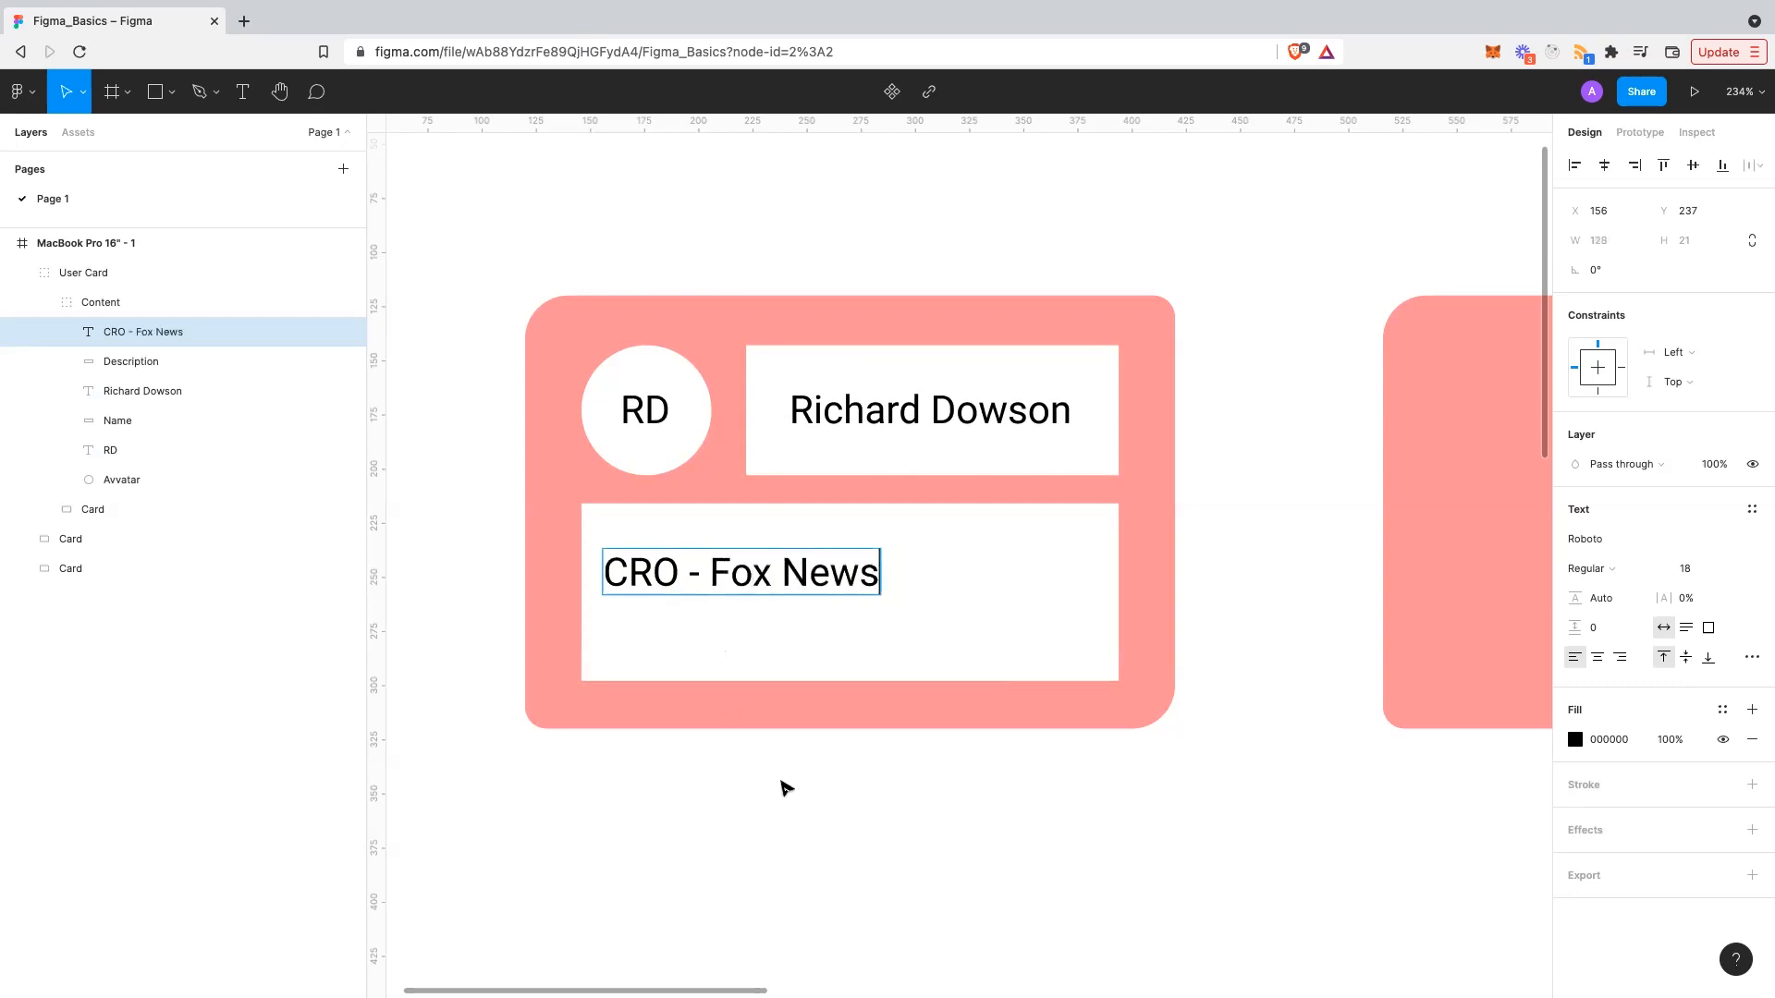
key("Escape")
double_click(645, 570)
left_click(644, 570)
key("BackSpace")
type("E")
key("Escape")
- Align the CEO - Fox News text to the Description box's left and top edges
left_click_drag(714, 566, 705, 555)
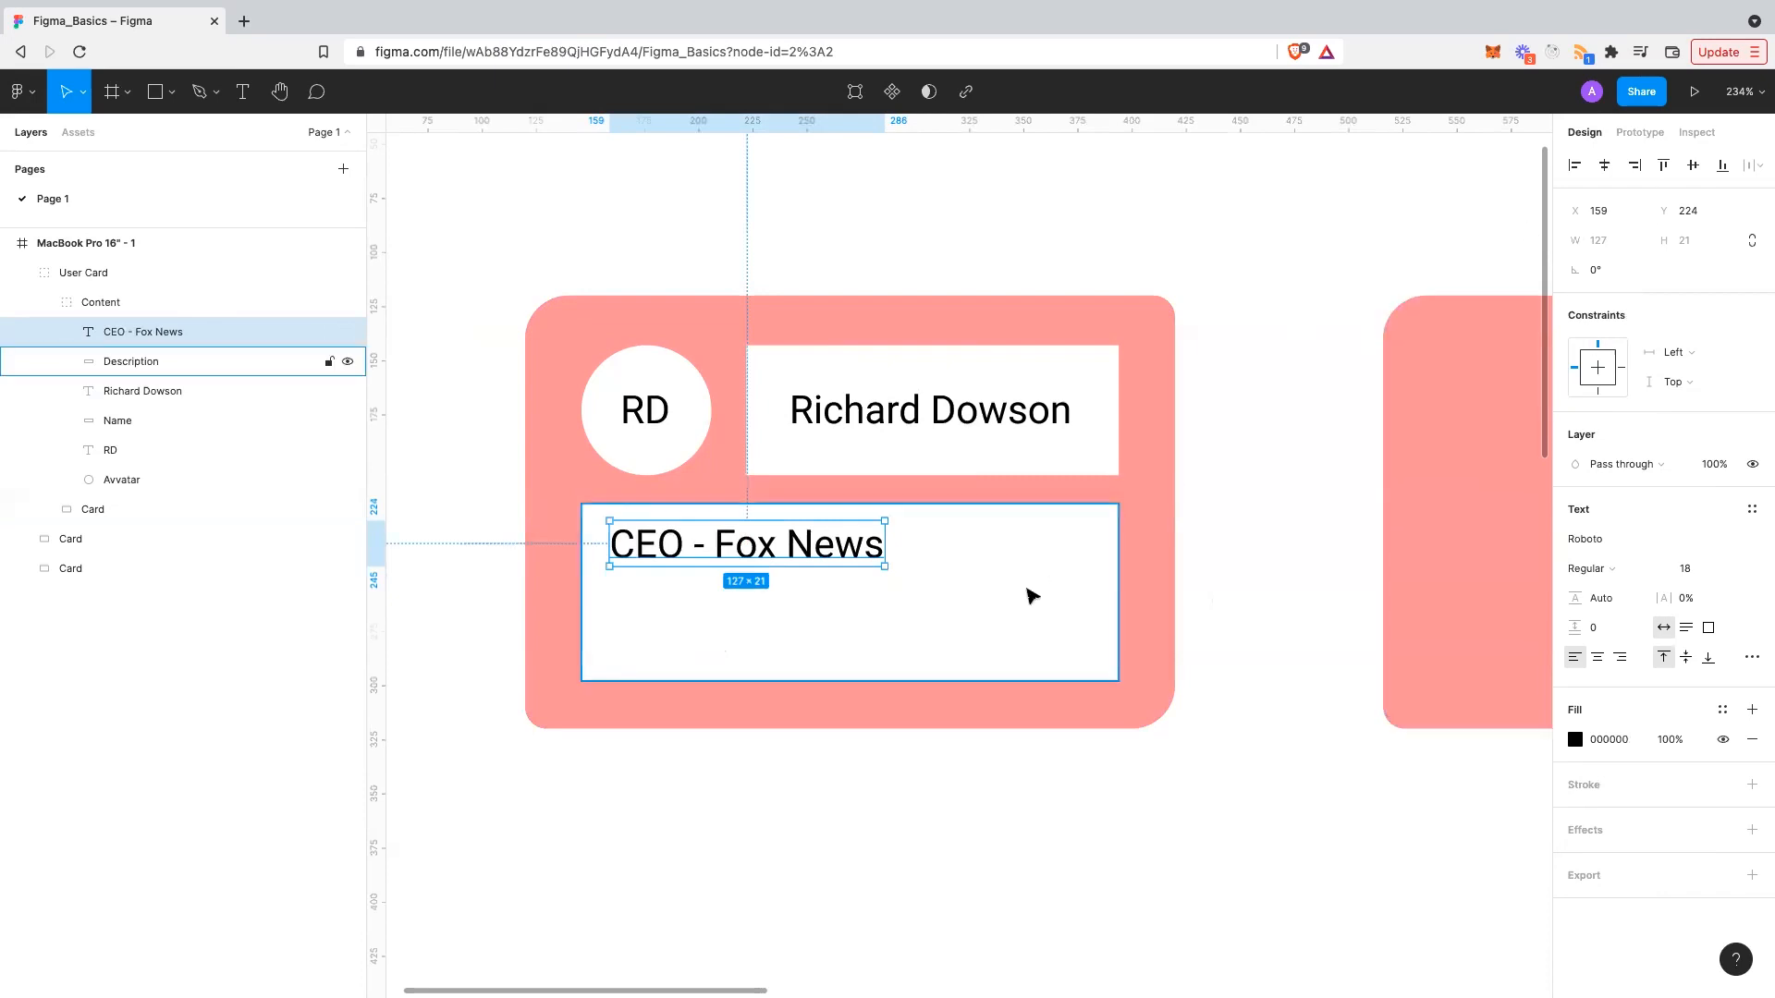
left_click(1030, 594, "shift")
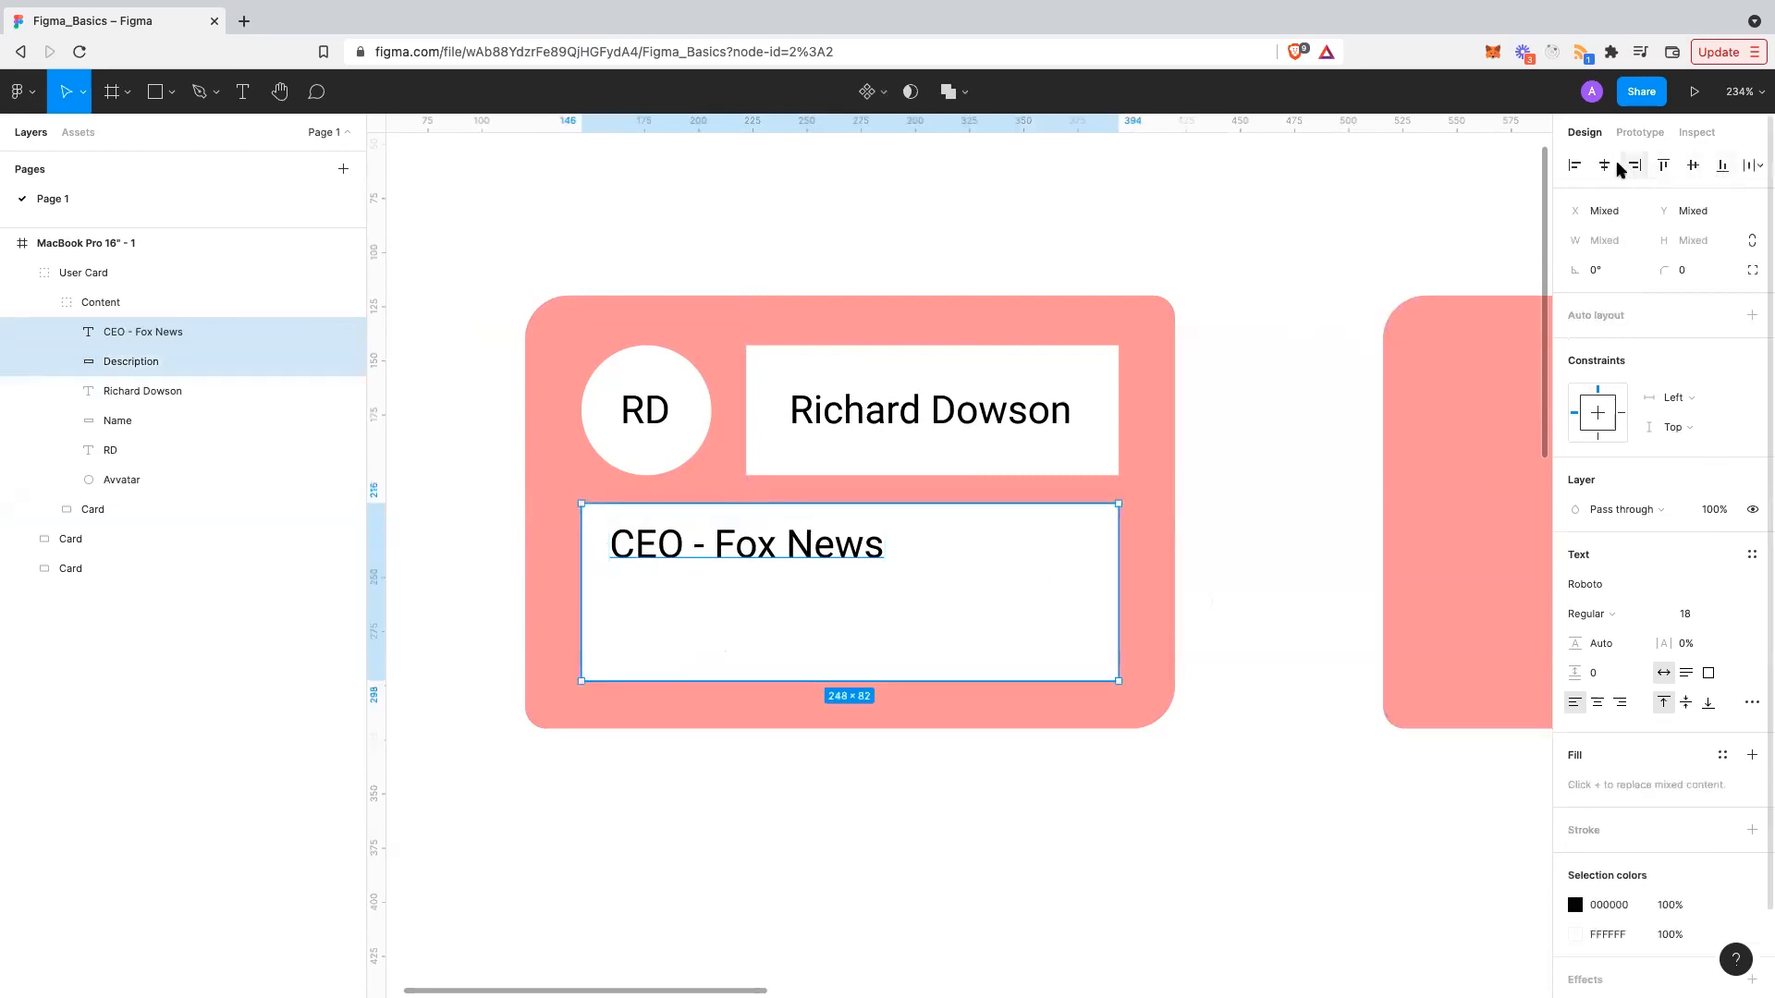
left_click(1575, 166)
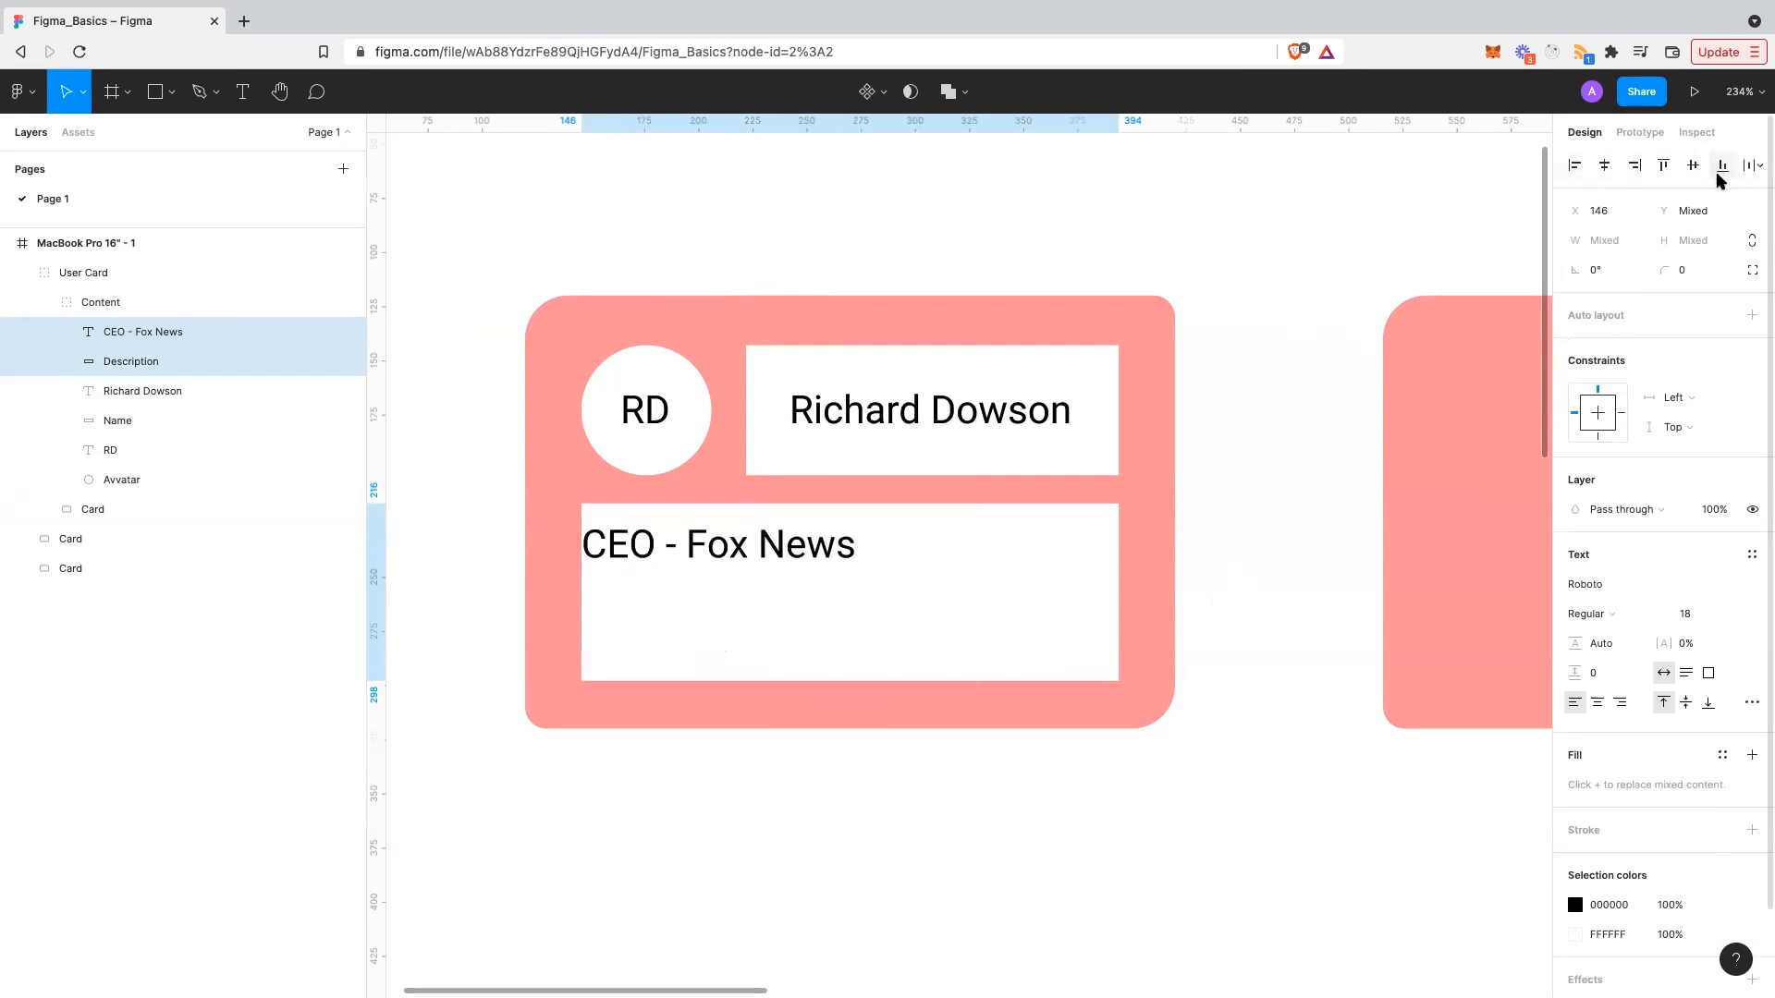
left_click(1663, 165)
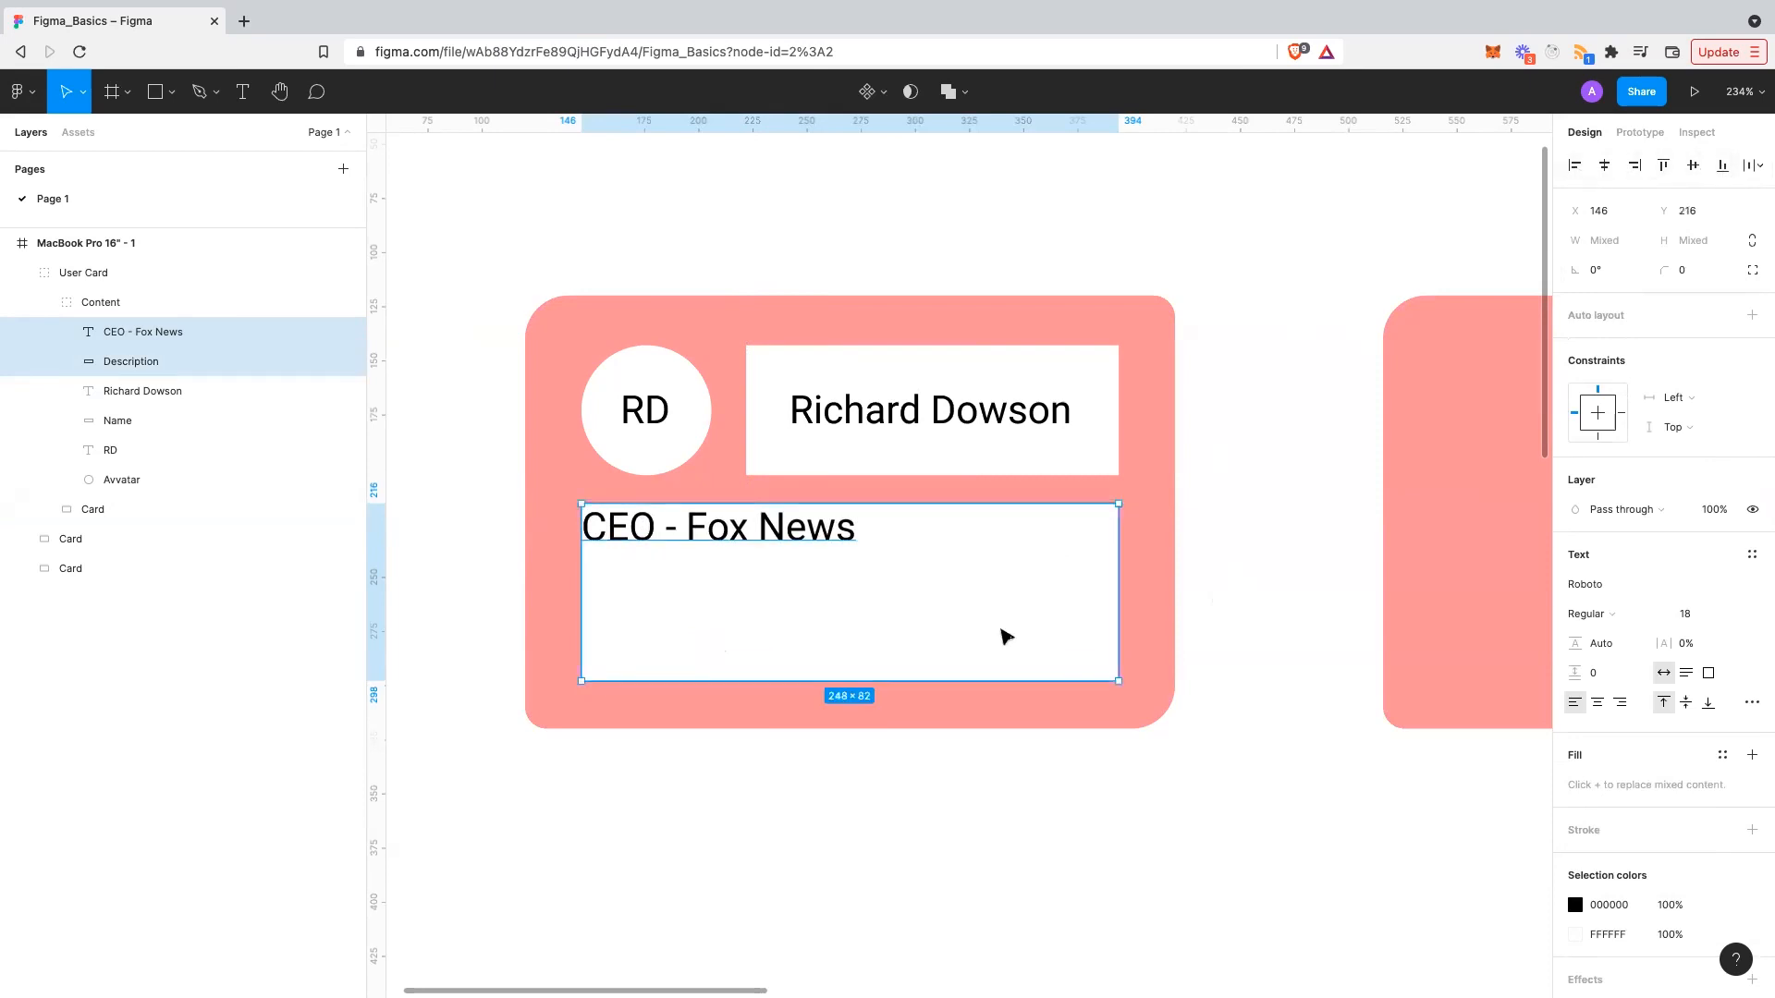
- Offset the text 20 px right and down, to X 166, Y 236
left_click(1137, 713)
double_click(695, 539)
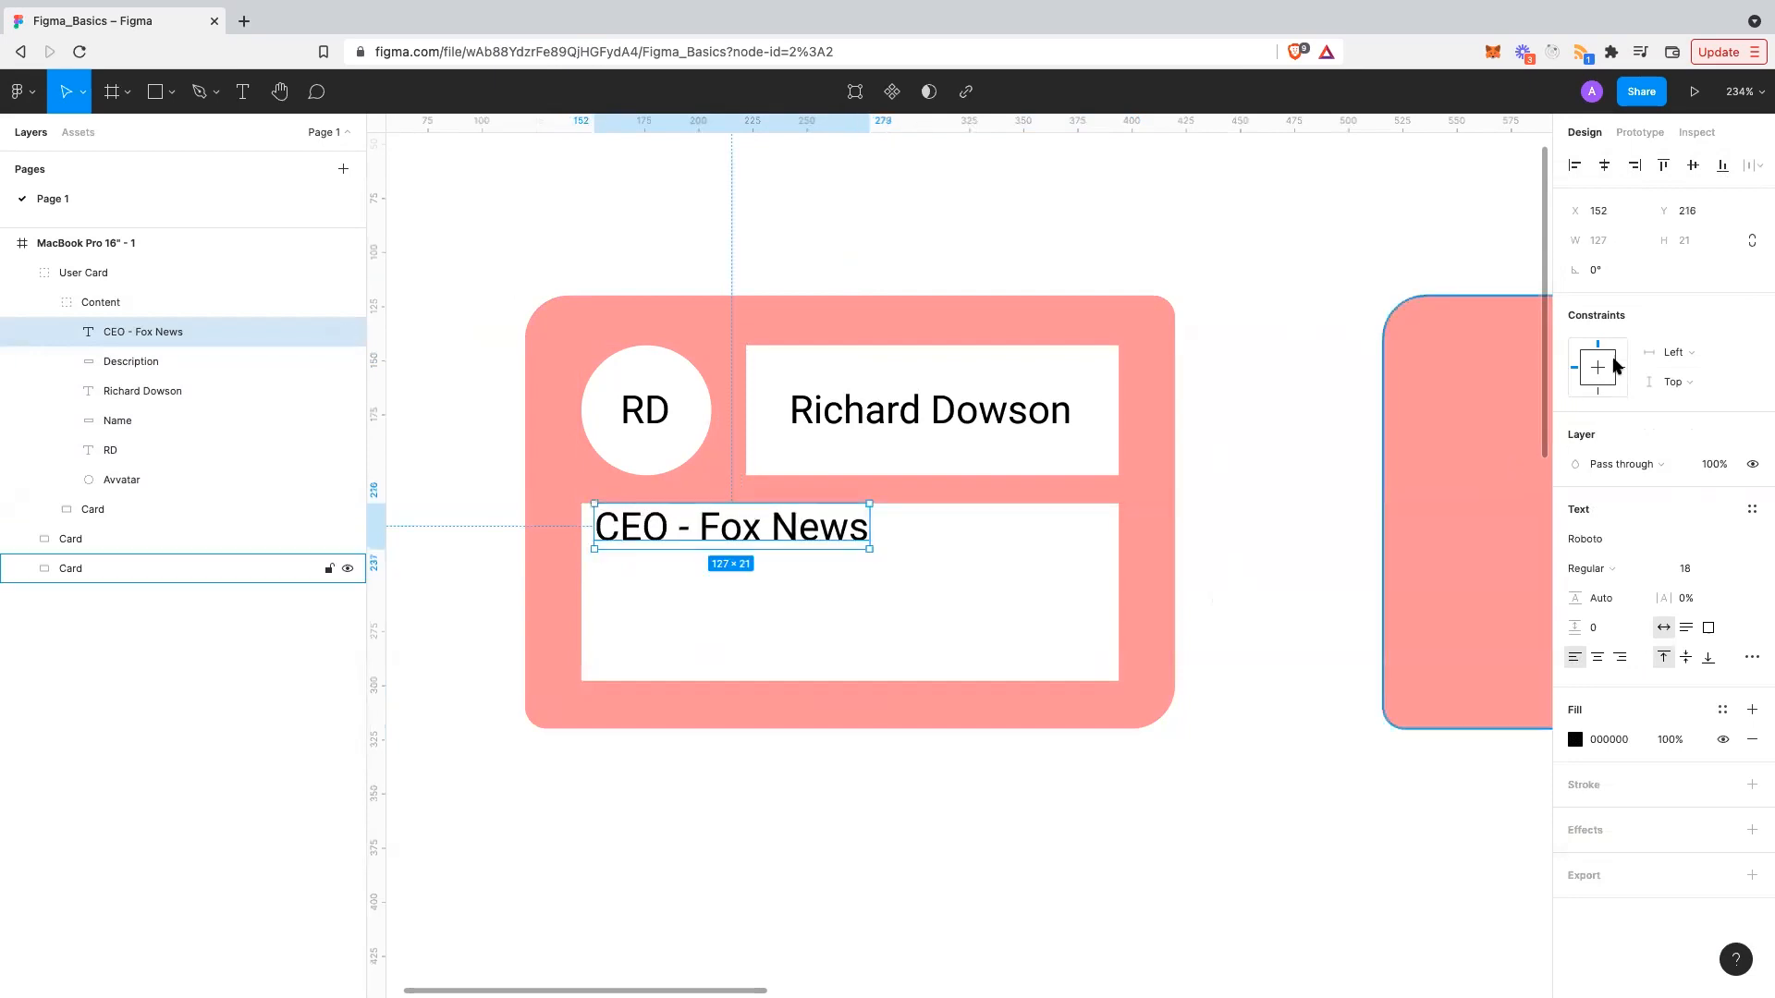
left_click(1623, 215)
type("+20")
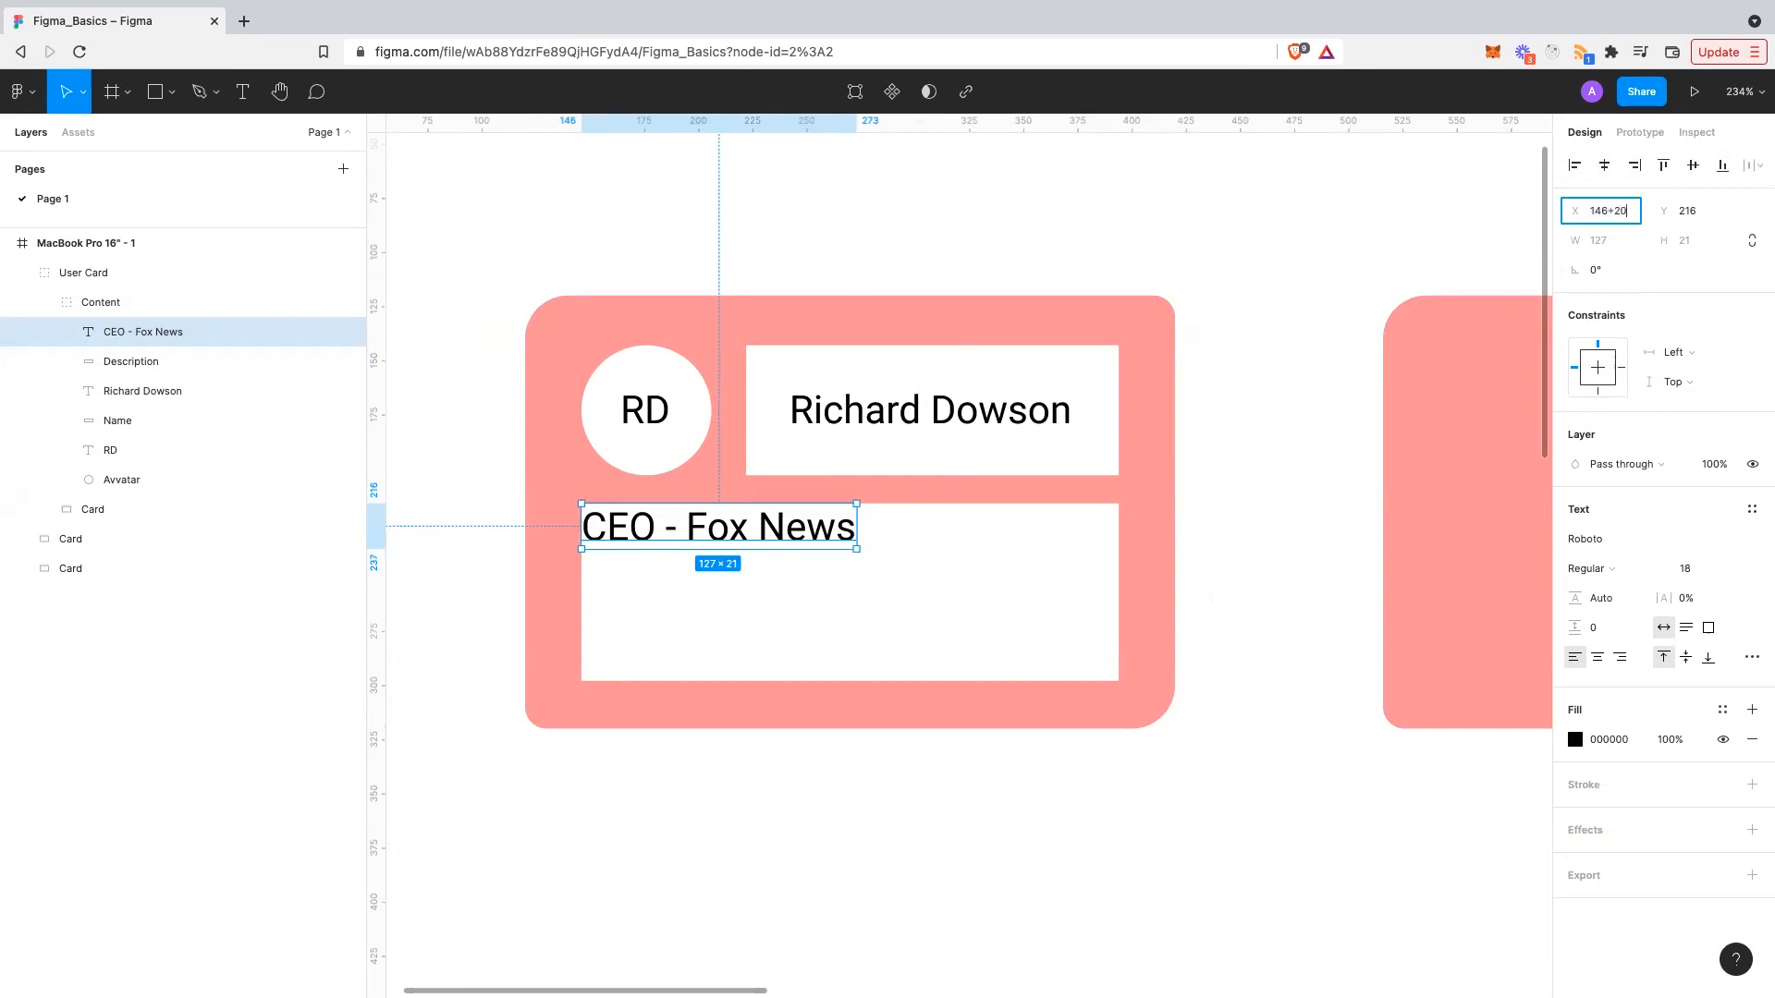
key("Return")
left_click(1700, 218)
left_click(1709, 205)
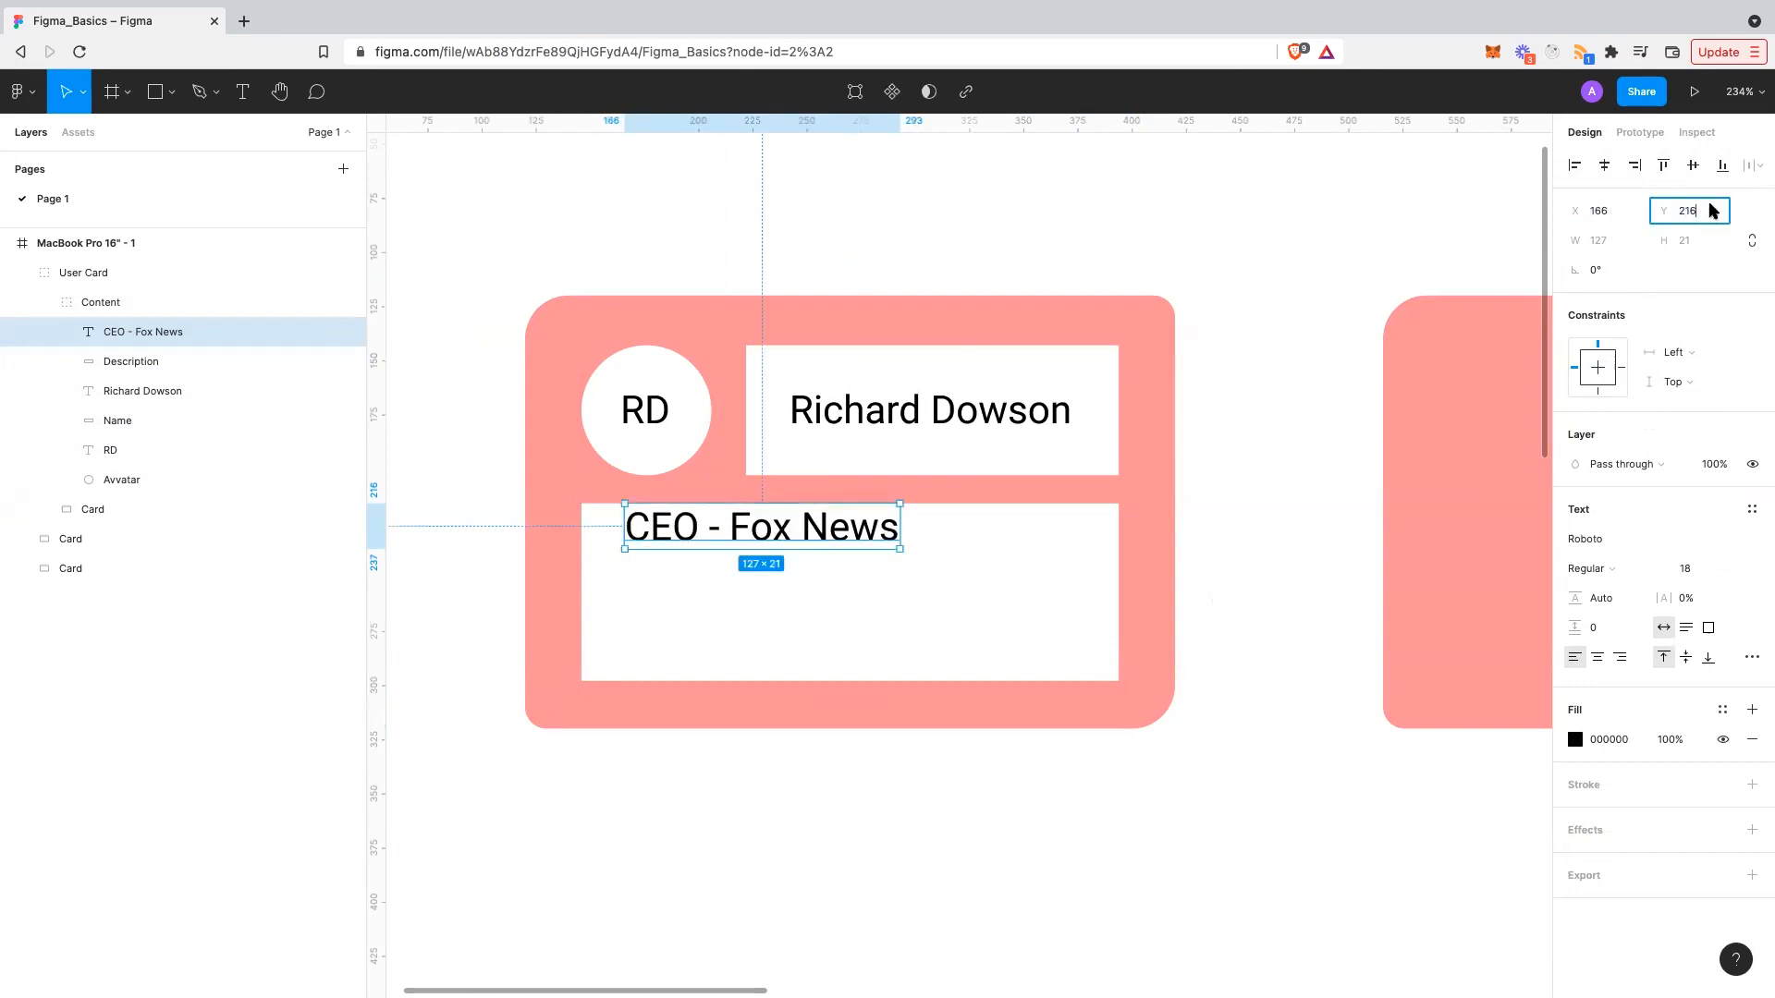
type("+20")
key("Return")
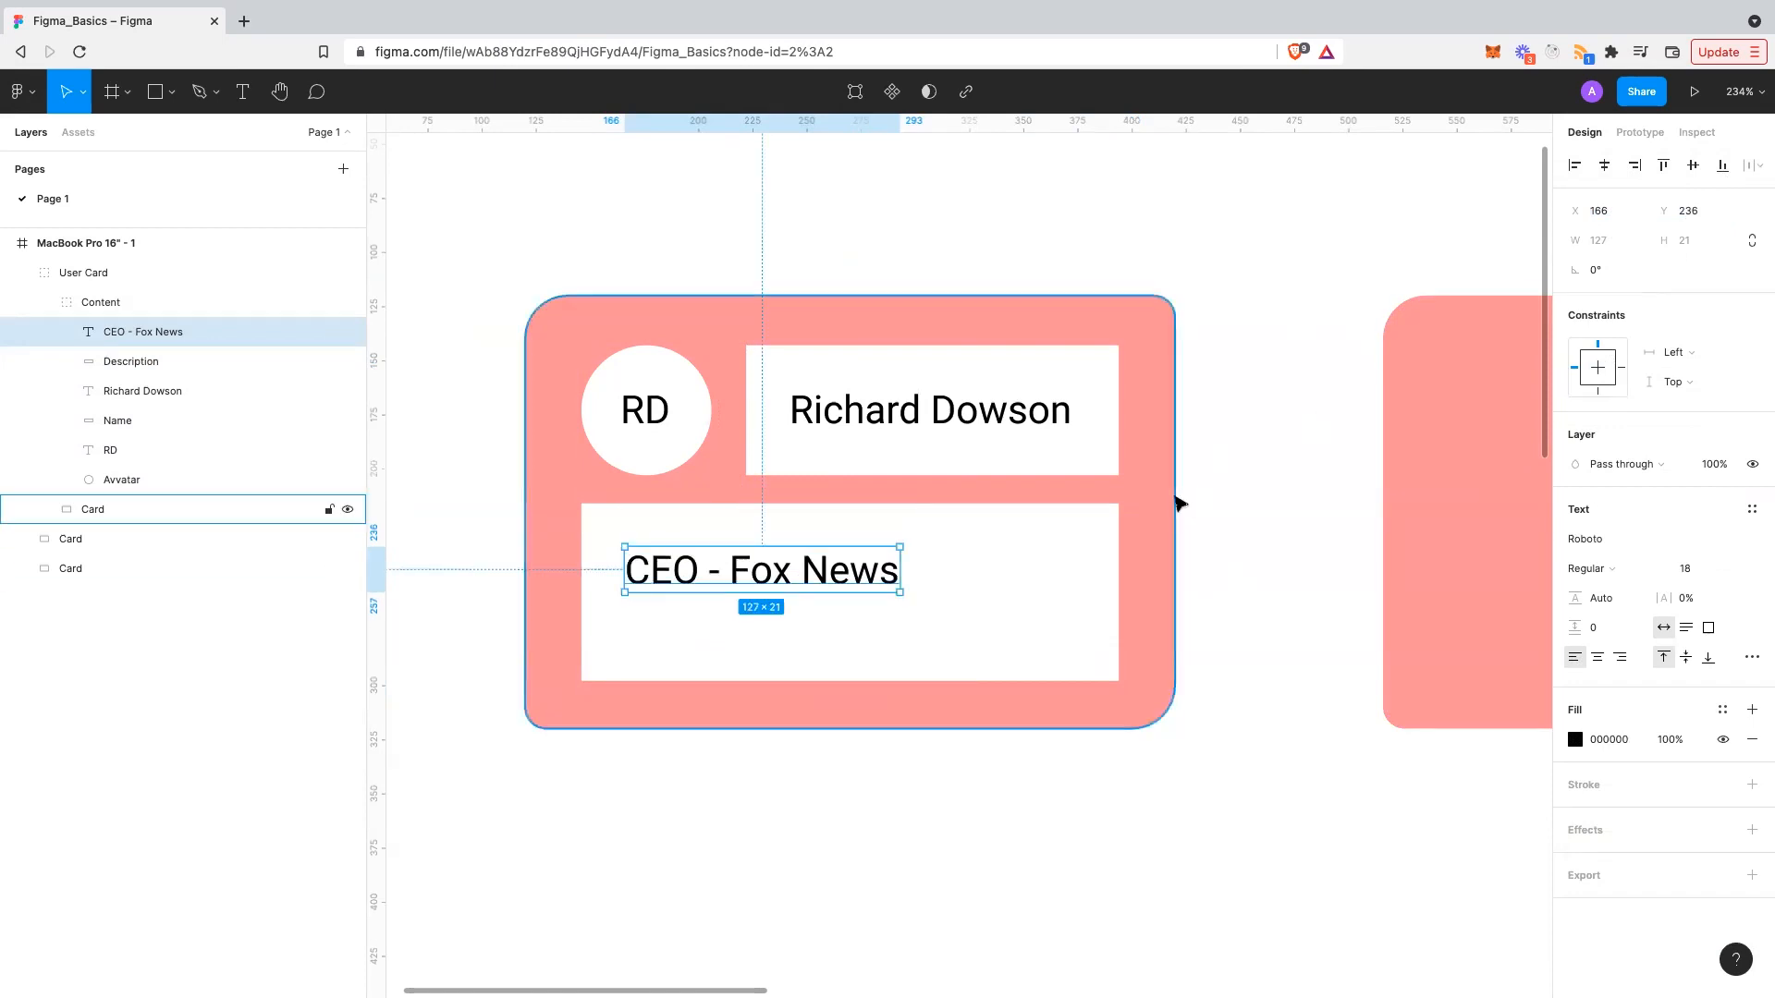
left_click(1060, 756)
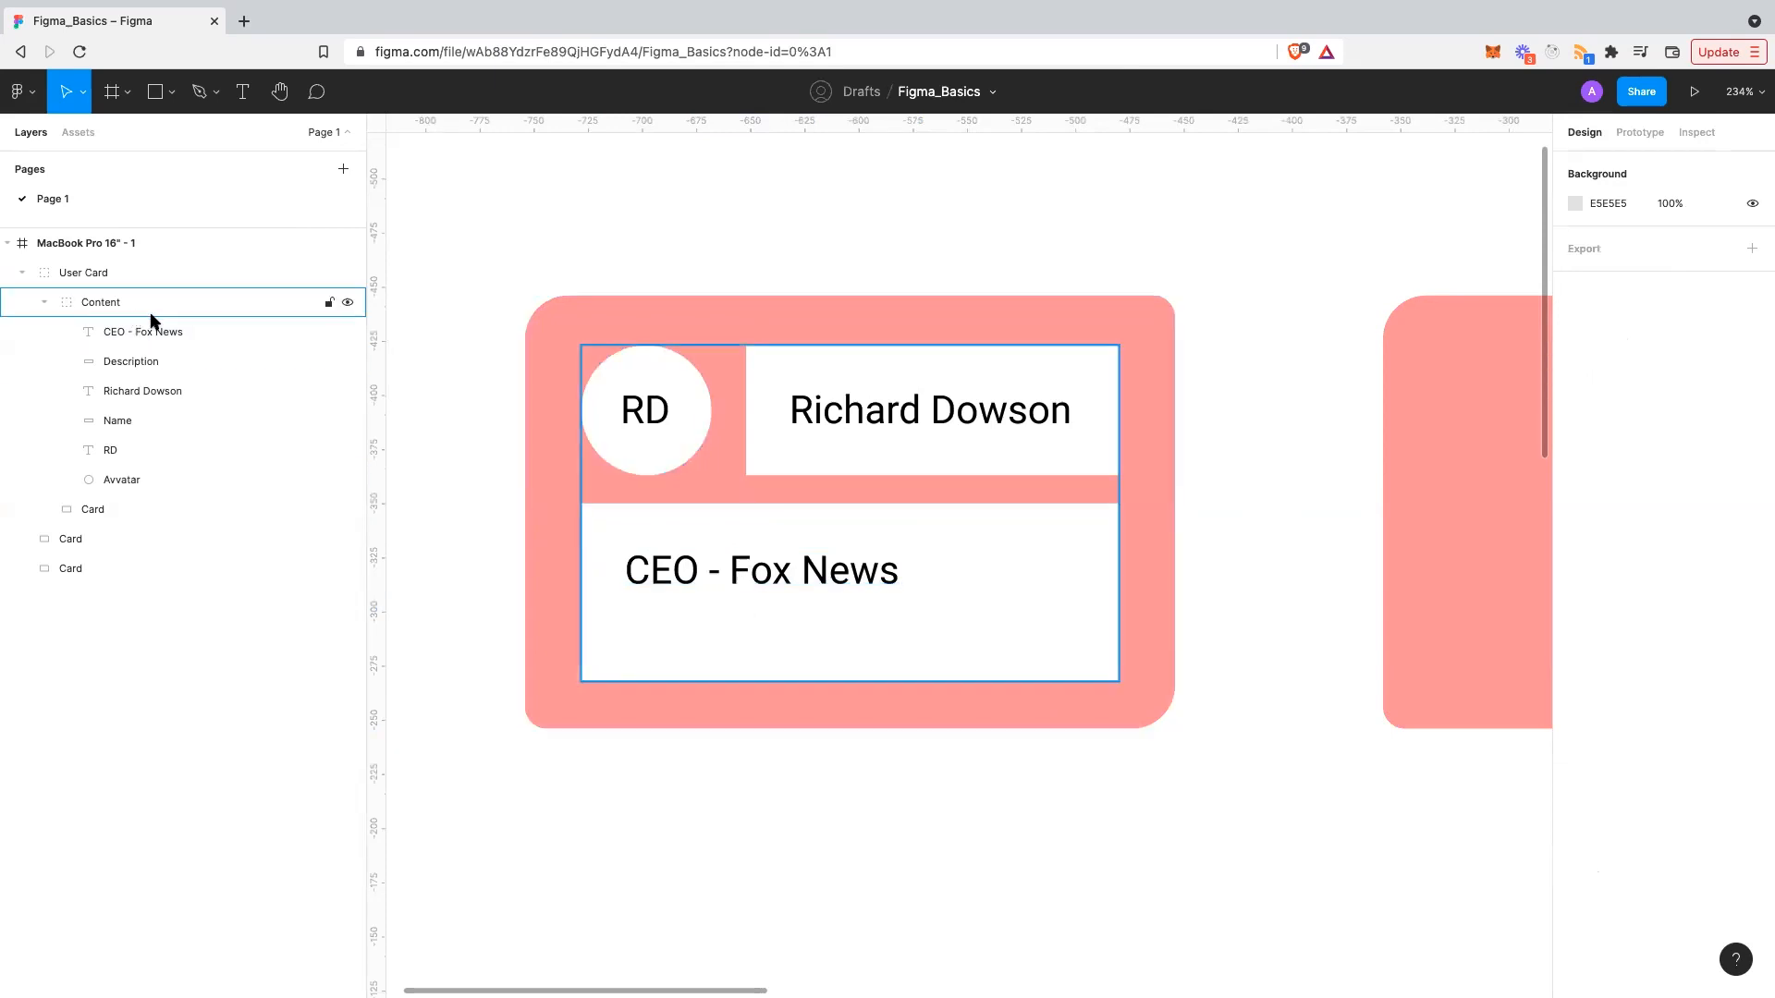
- Set the RD initials to Bold
scroll(915, 792, "right", 2)
scroll(915, 792, "down", 5)
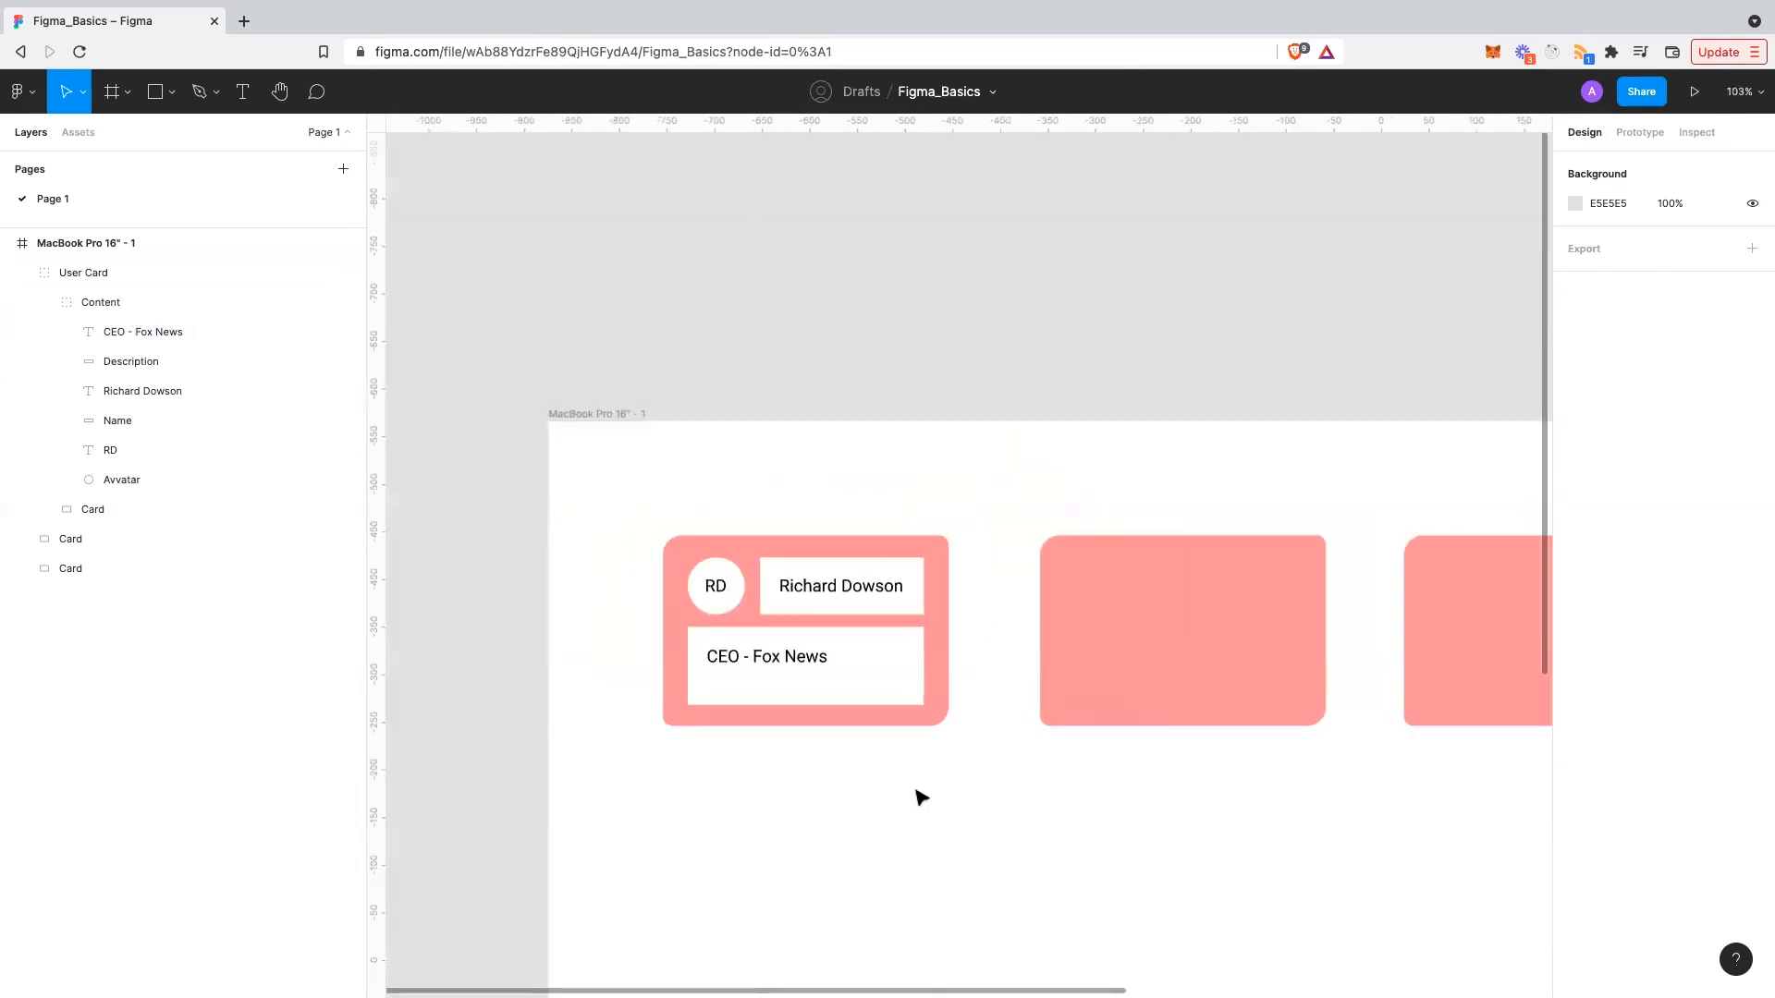
scroll(915, 792, "right", 1)
scroll(915, 792, "left", 1)
scroll(871, 730, "up", 5)
left_click(804, 473)
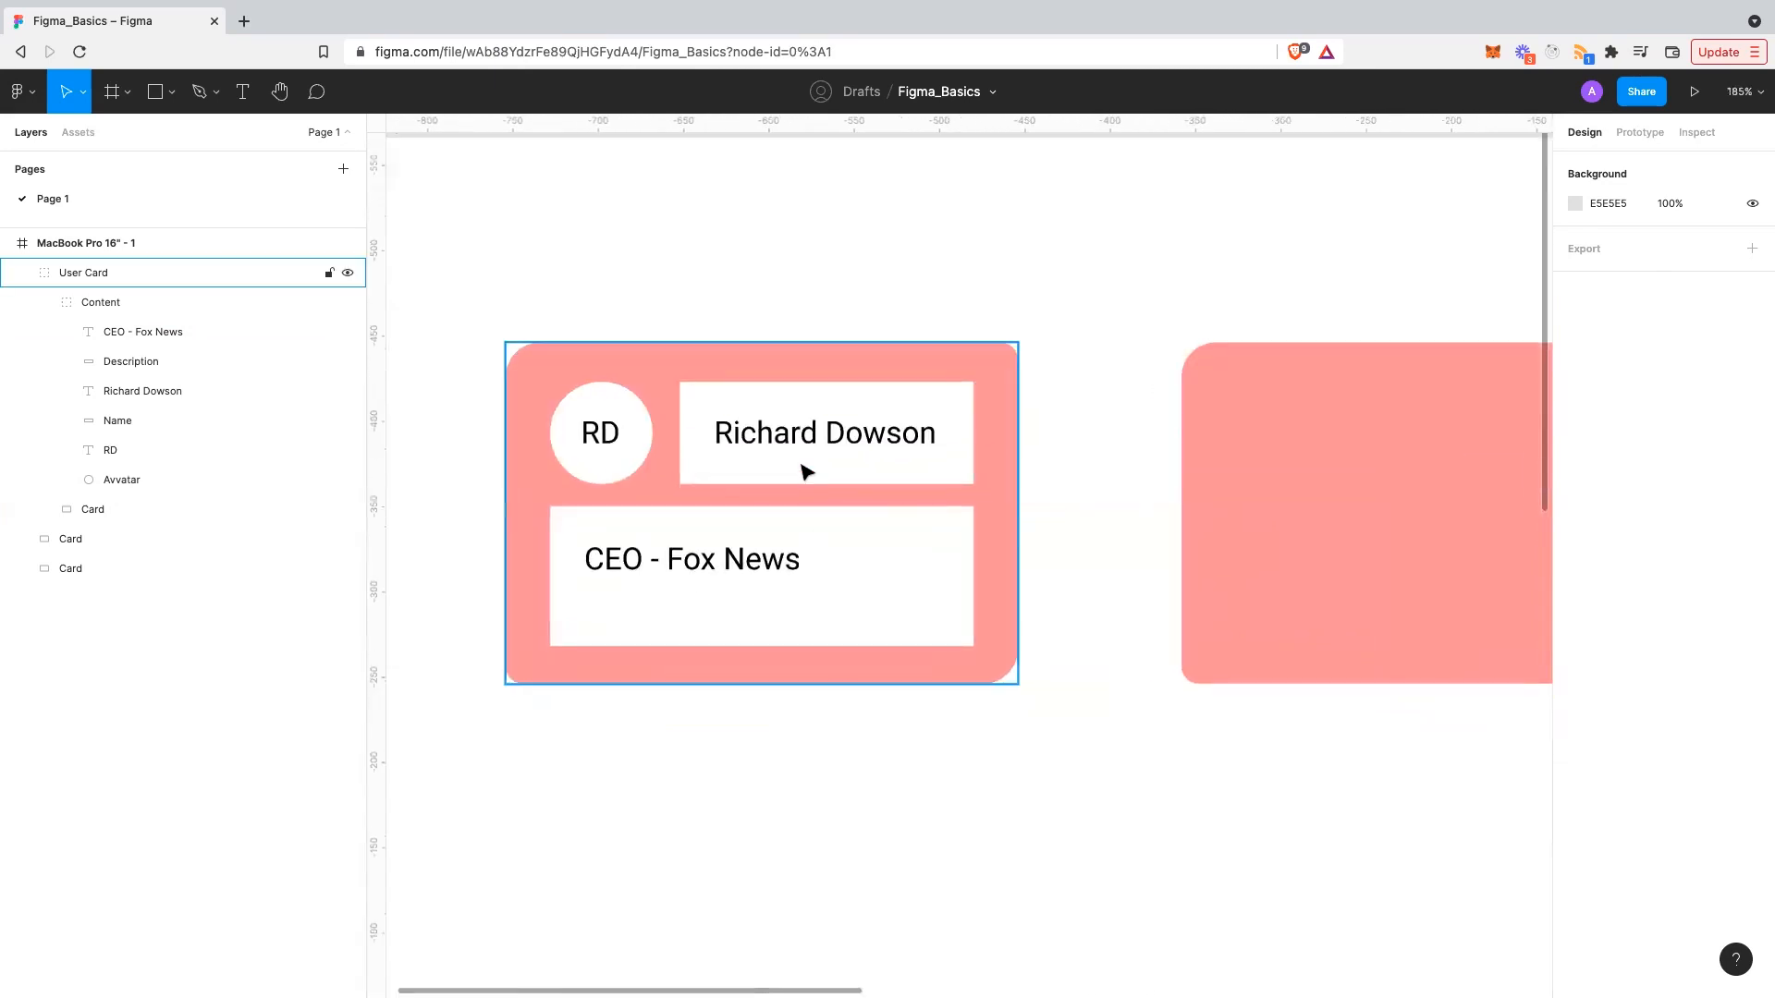
double_click(596, 439)
left_click(597, 439)
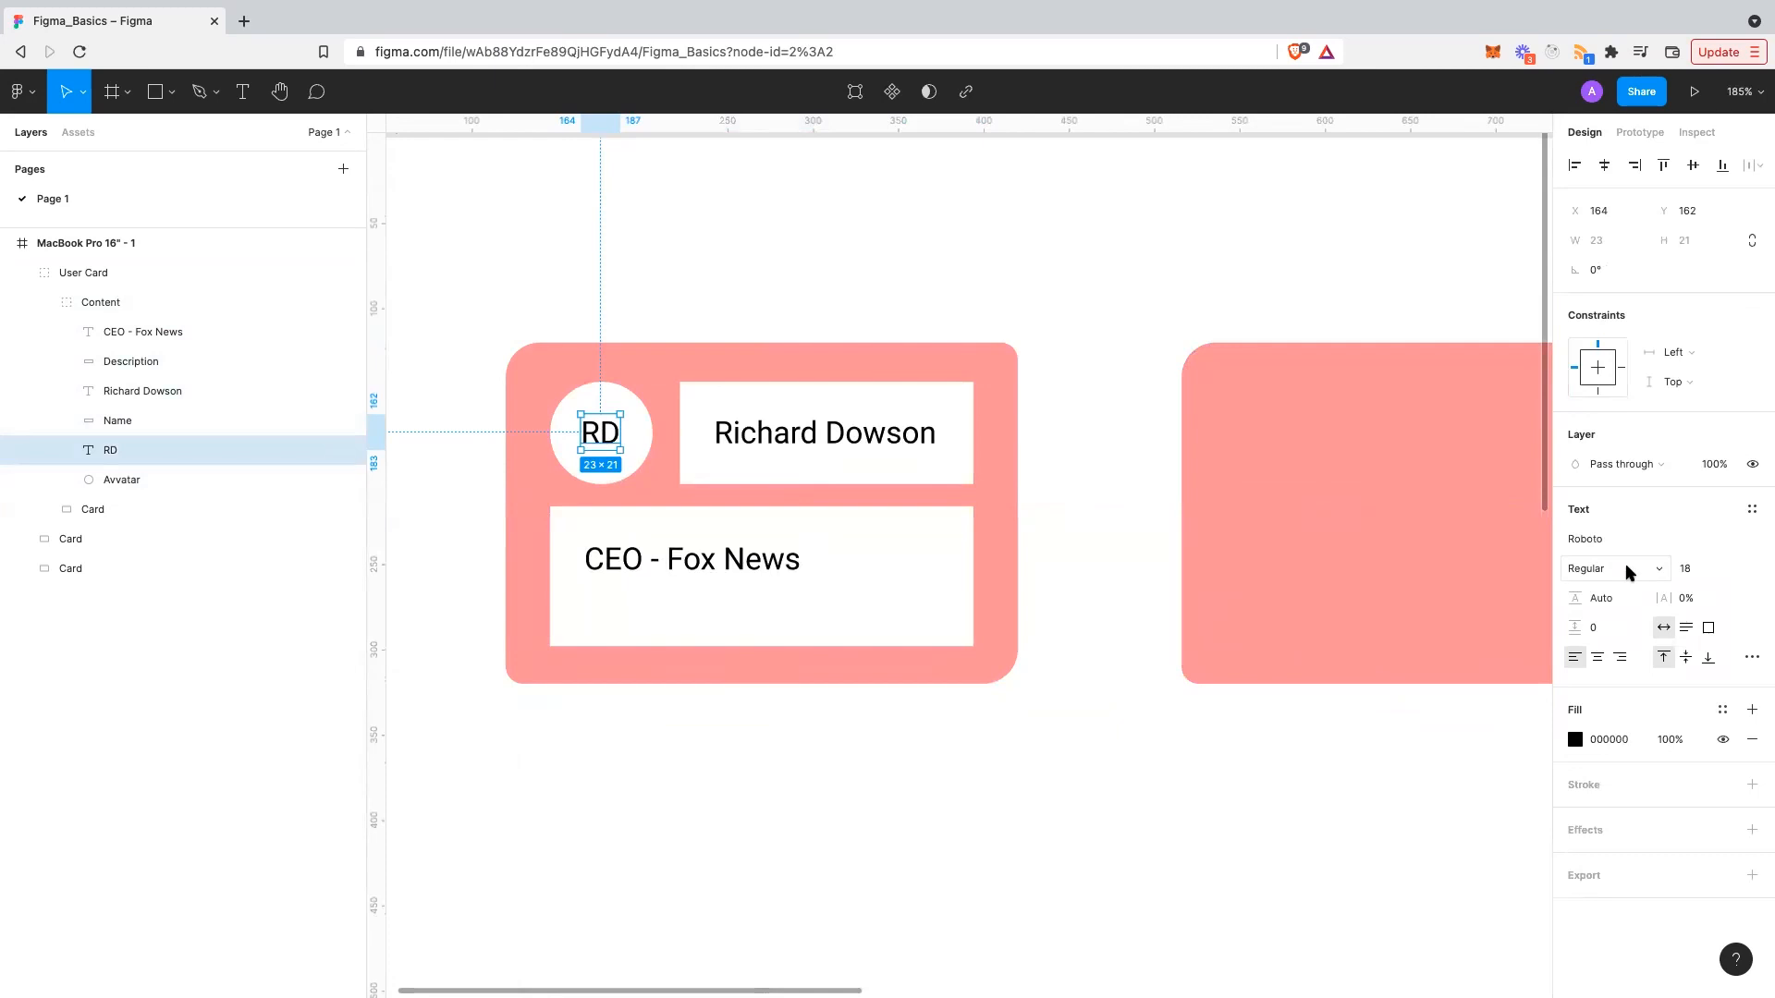
left_click(1624, 568)
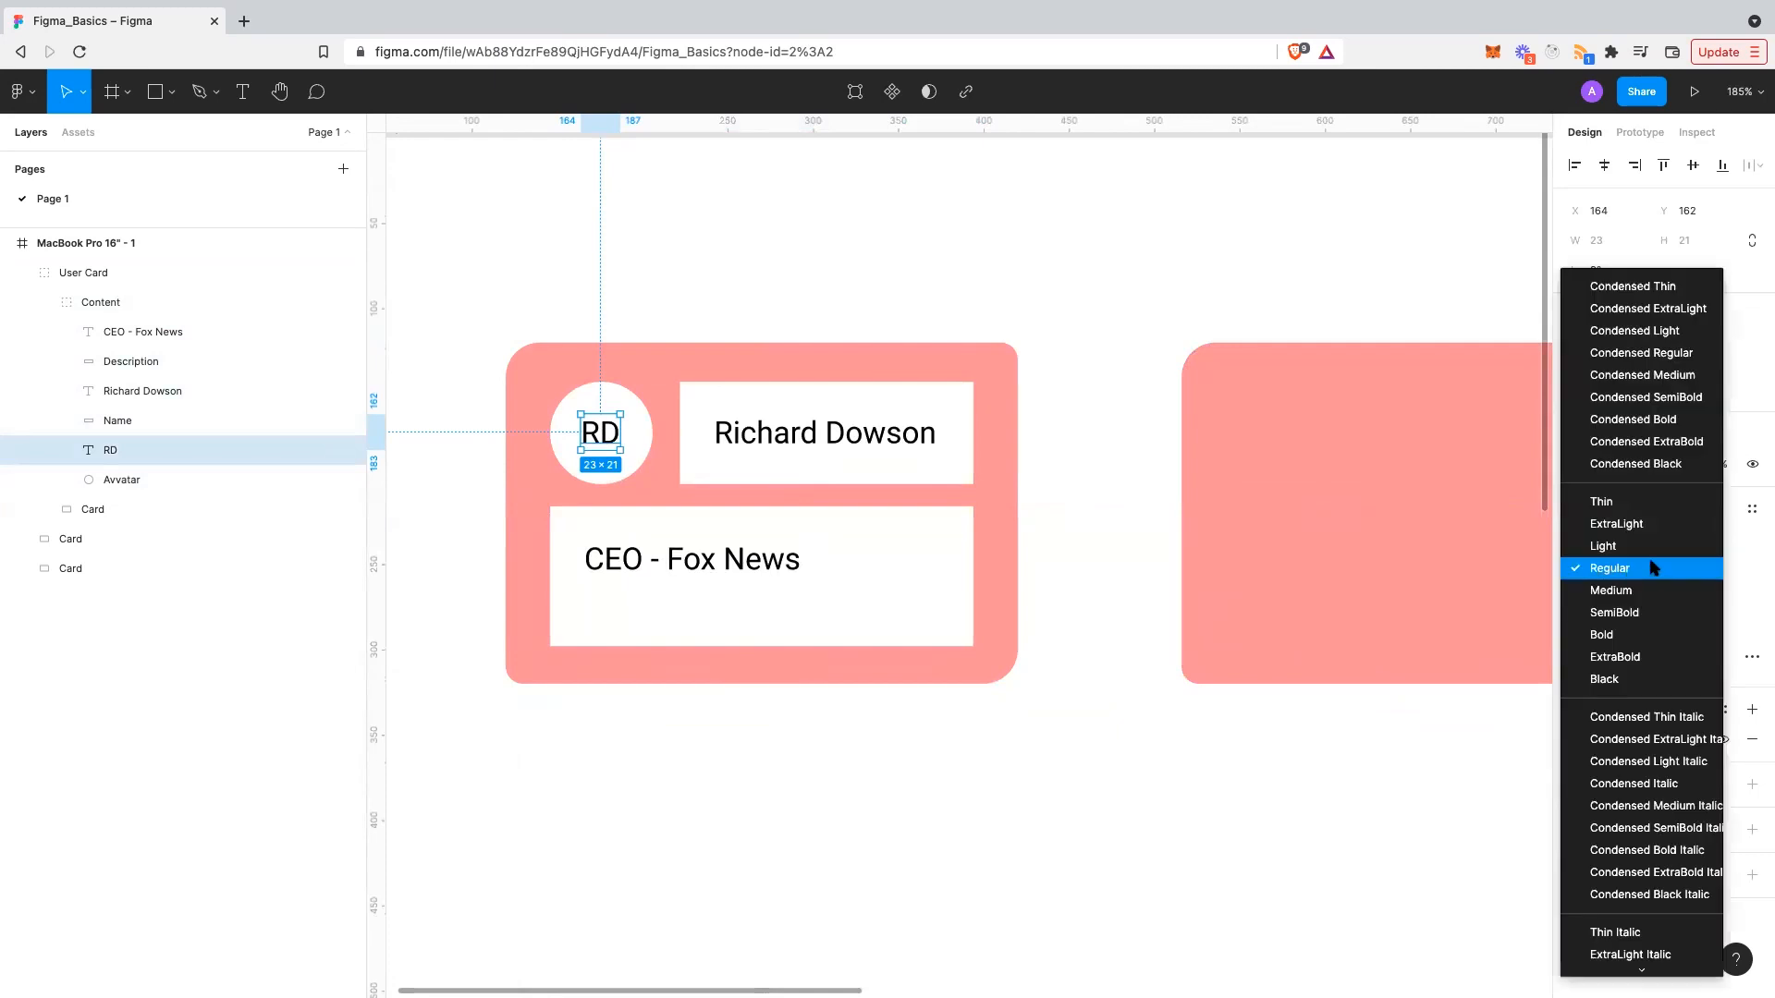
left_click(1631, 635)
- Make the CEO - Fox News text Light and the name text SemiBold
double_click(745, 562)
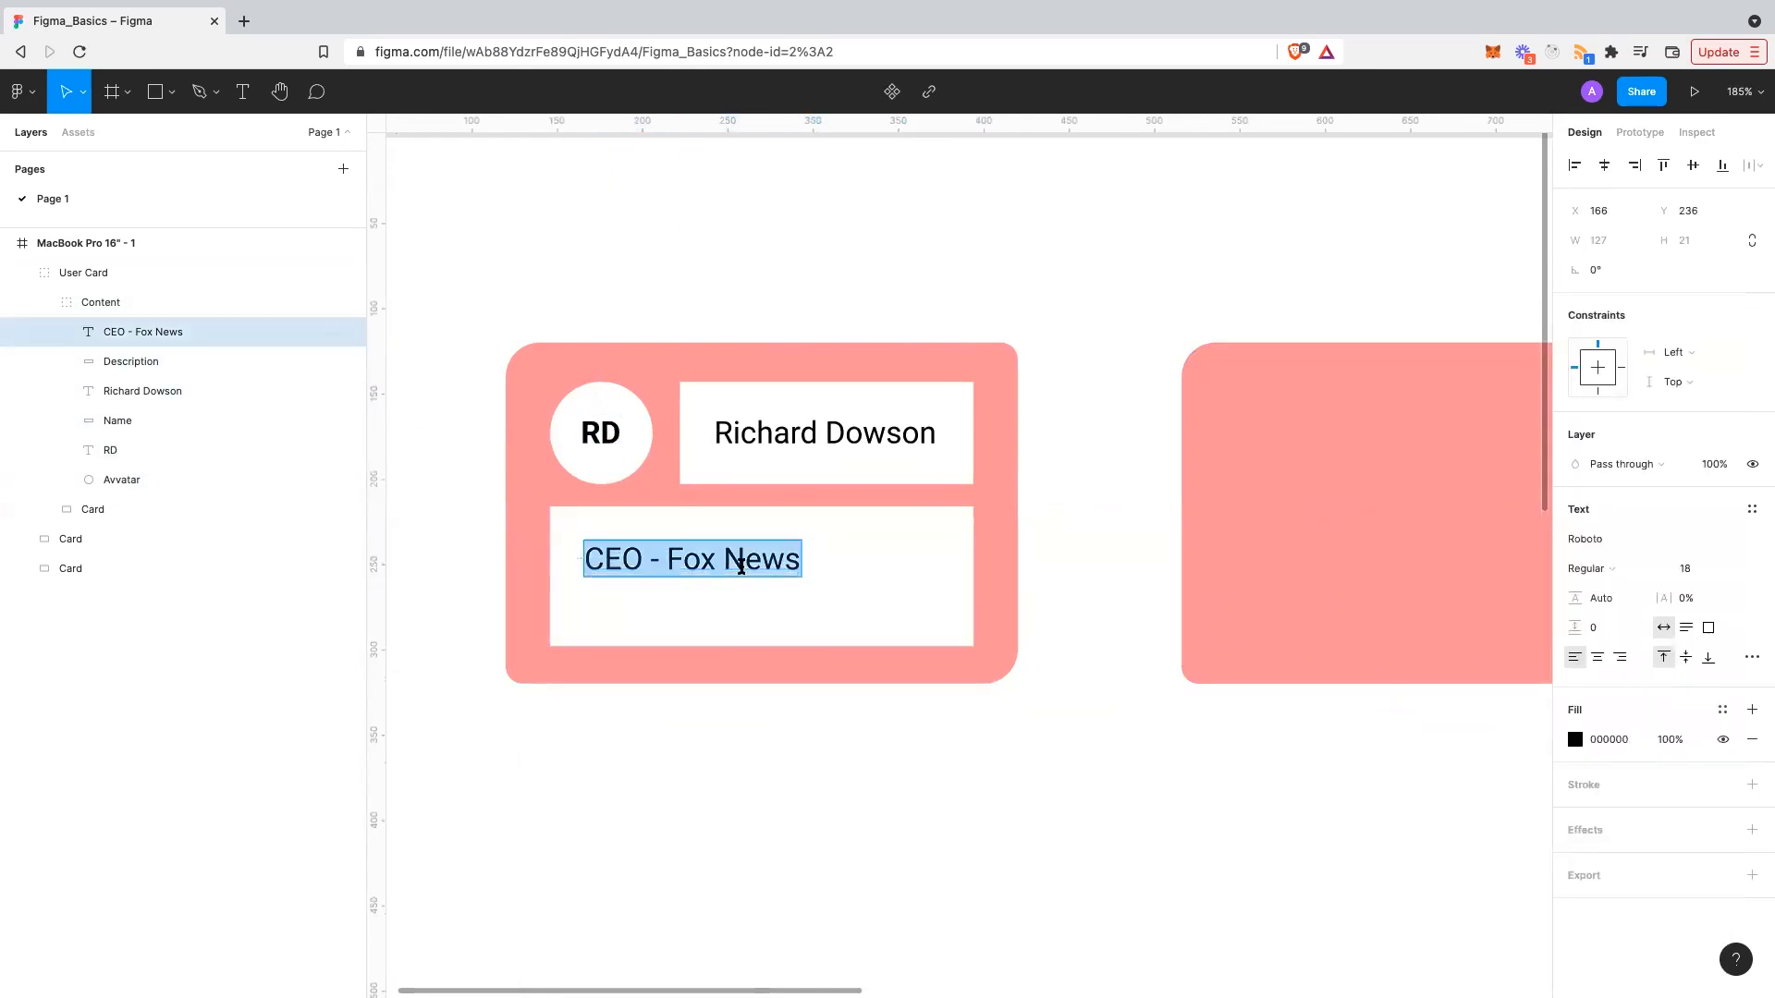
left_click(1624, 568)
left_click(1627, 549)
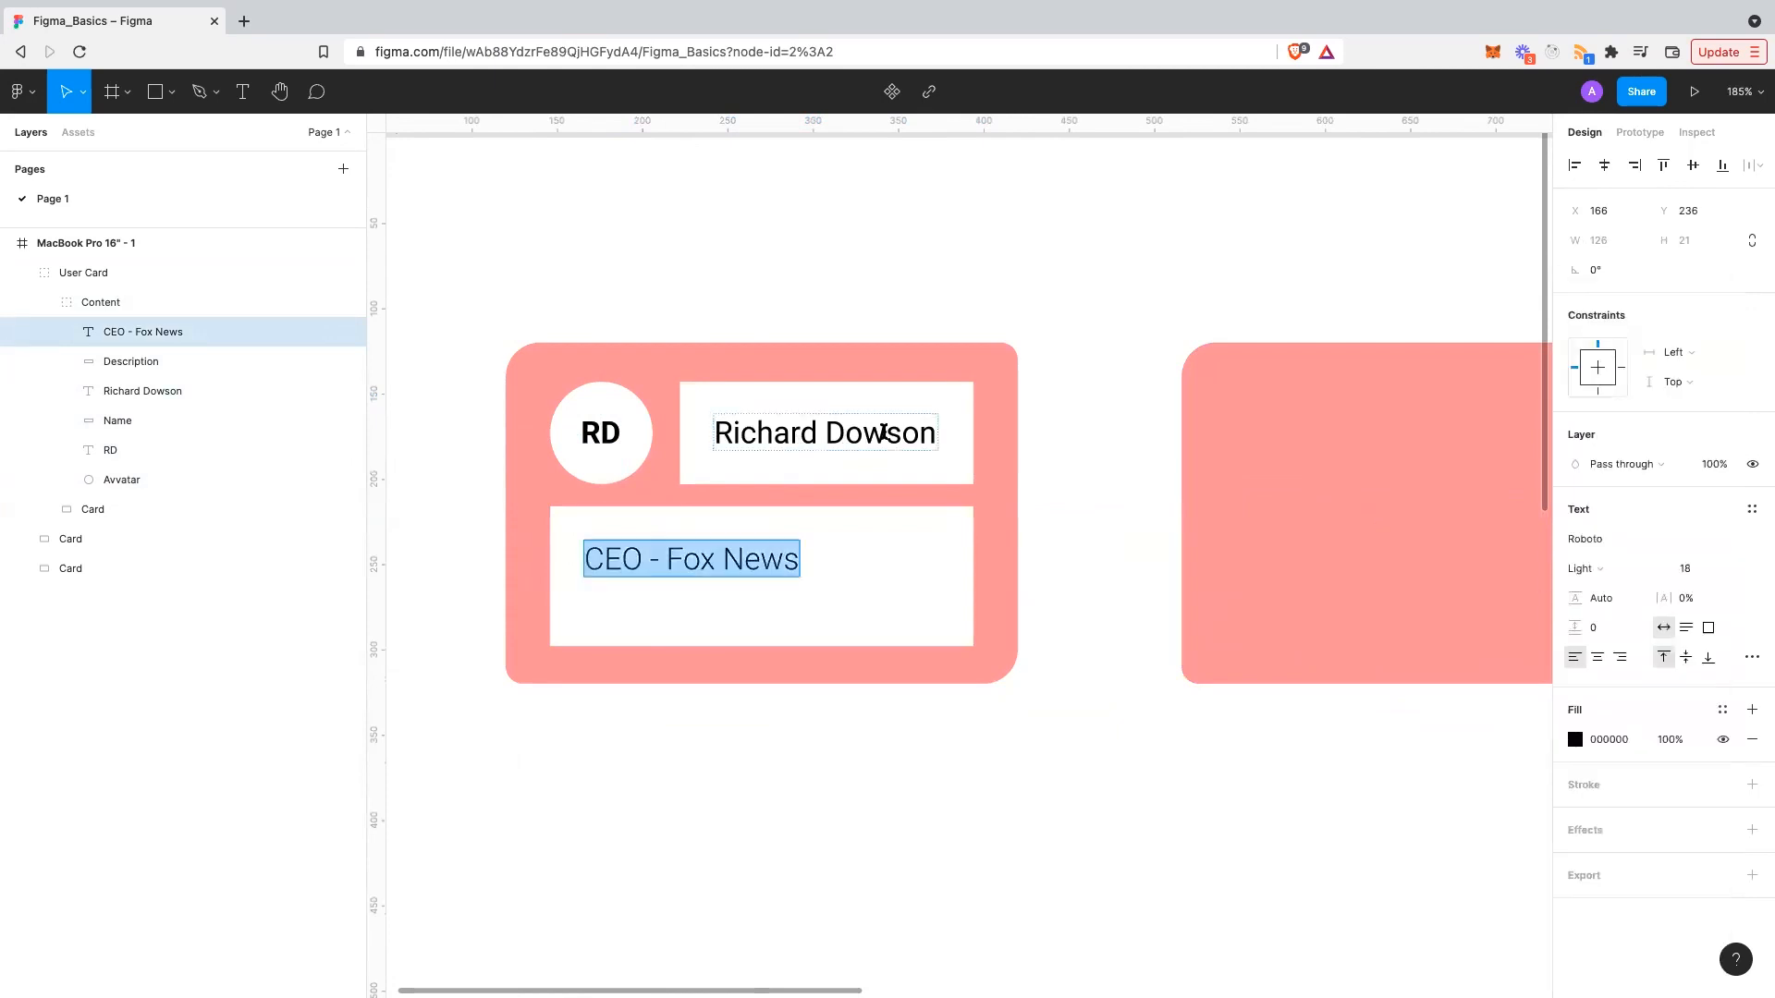
left_click(913, 431)
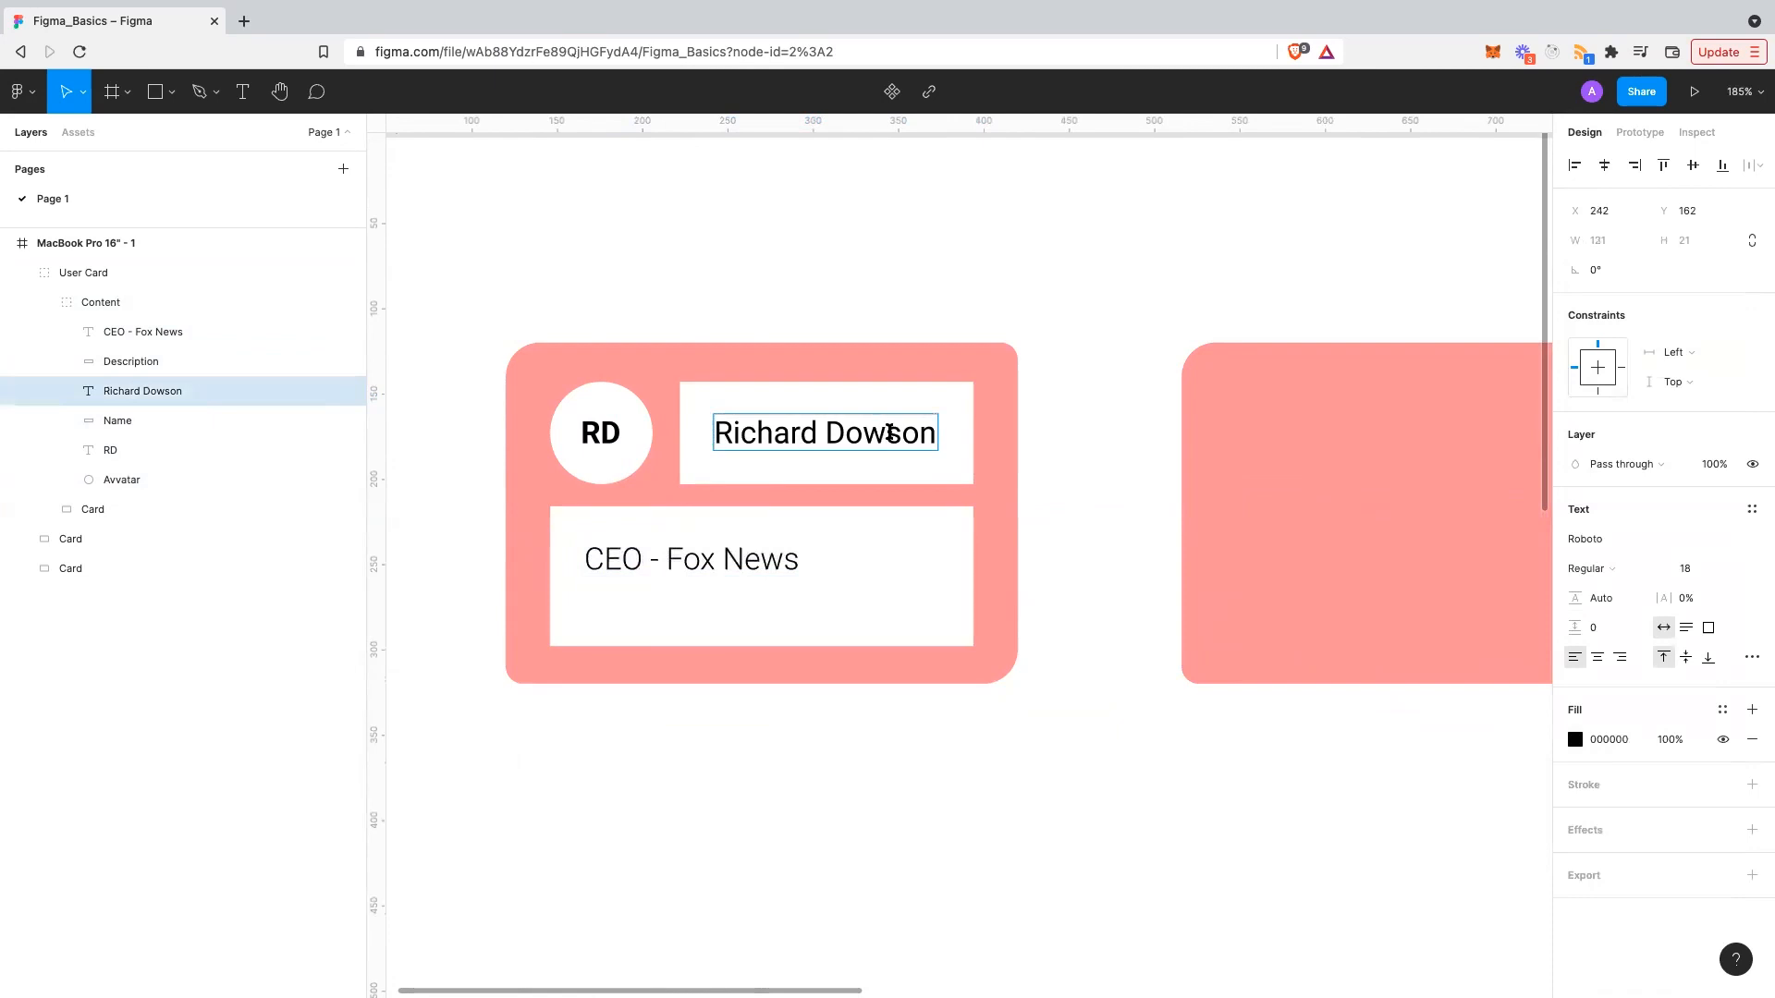
left_click(1610, 566)
left_click(1641, 612)
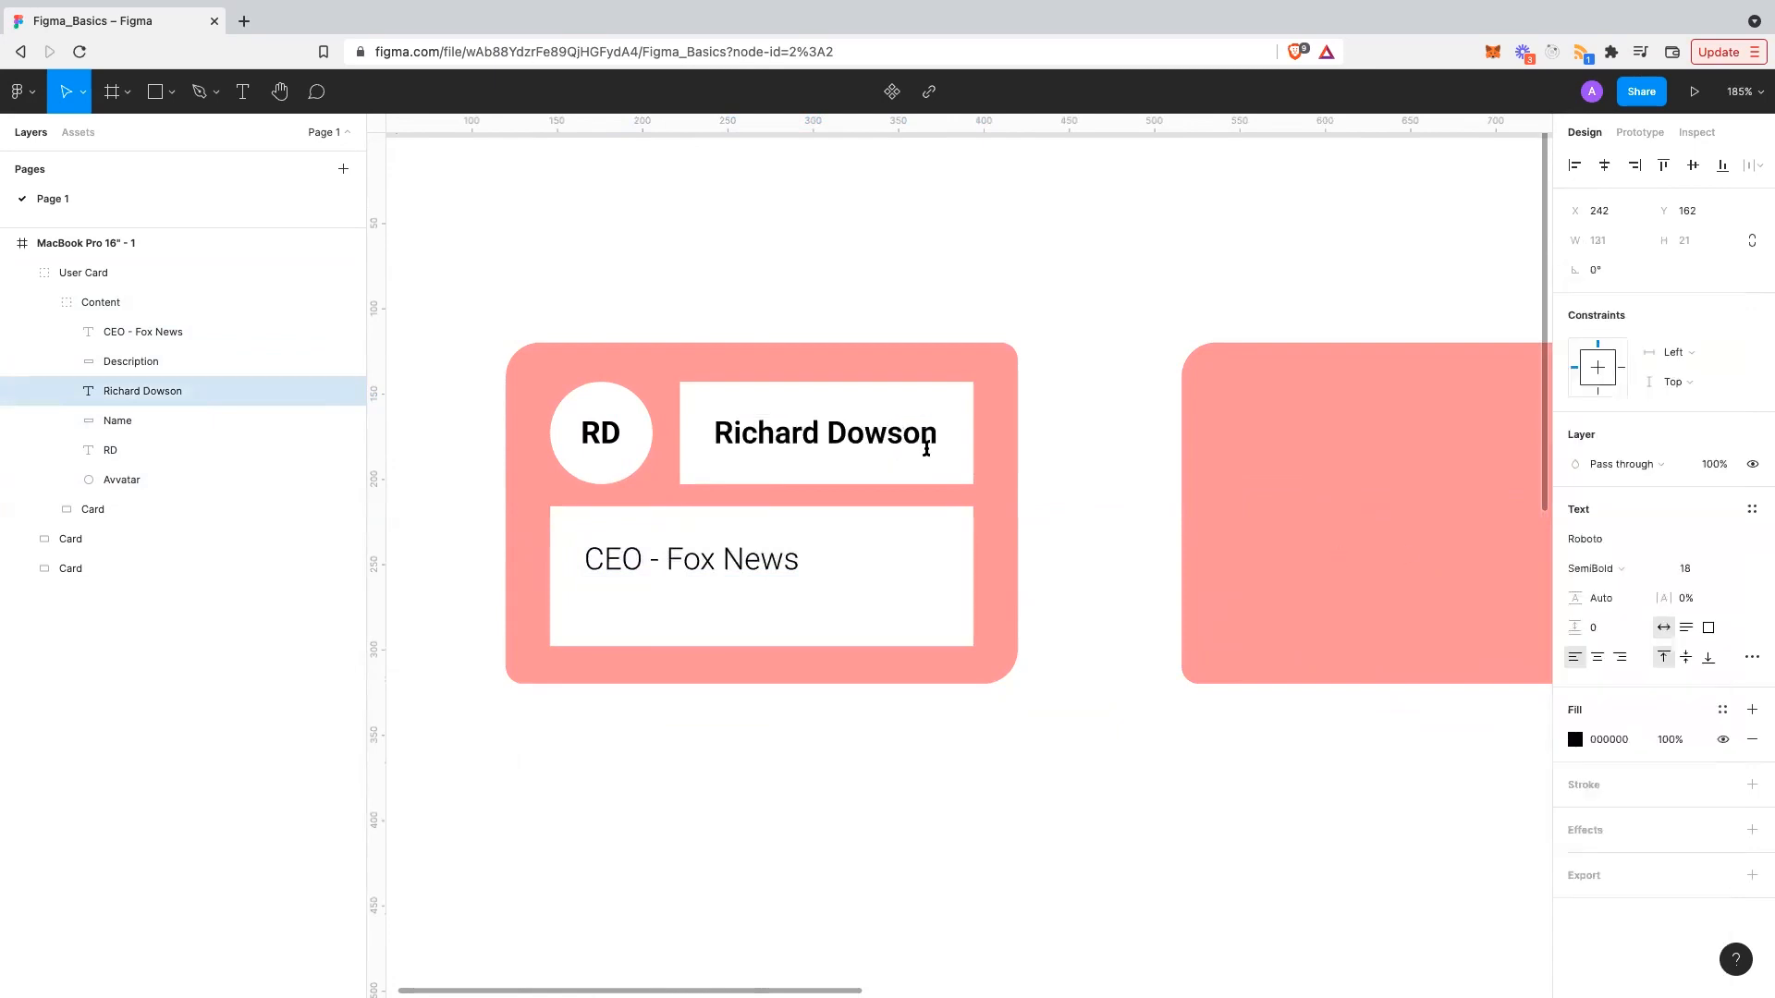
left_click(1045, 412)
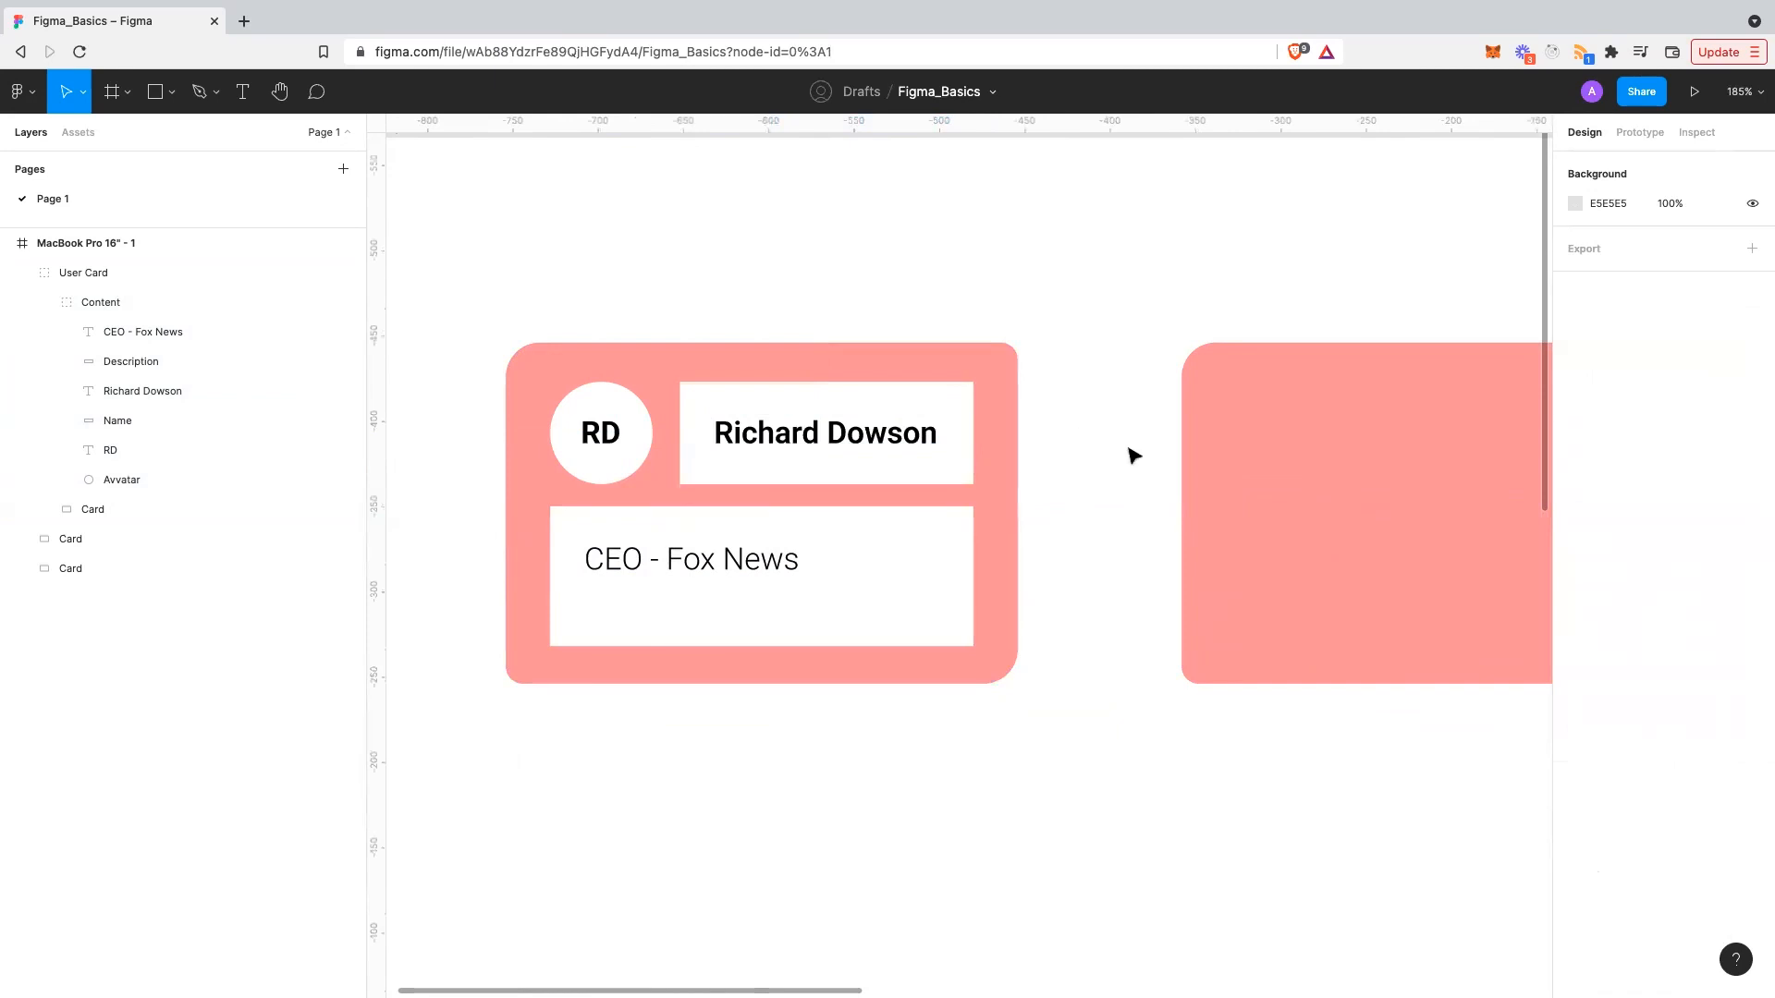
left_click(694, 566)
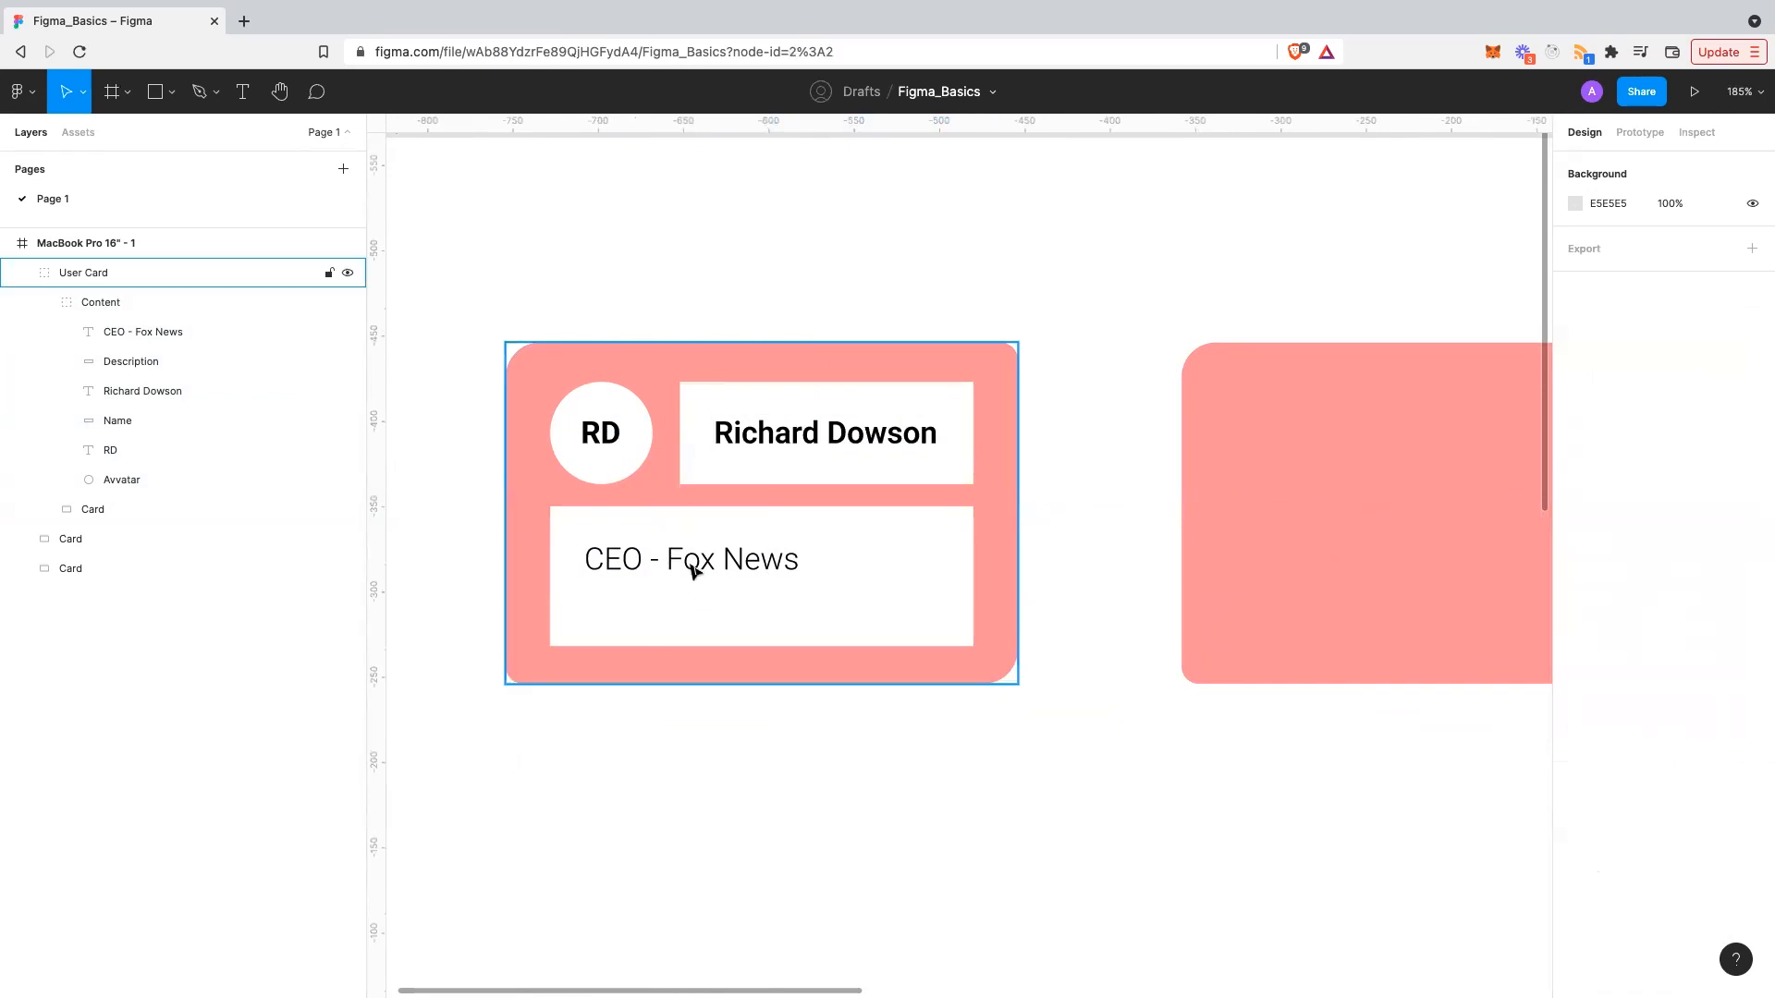
double_click(691, 565)
left_click(1186, 622)
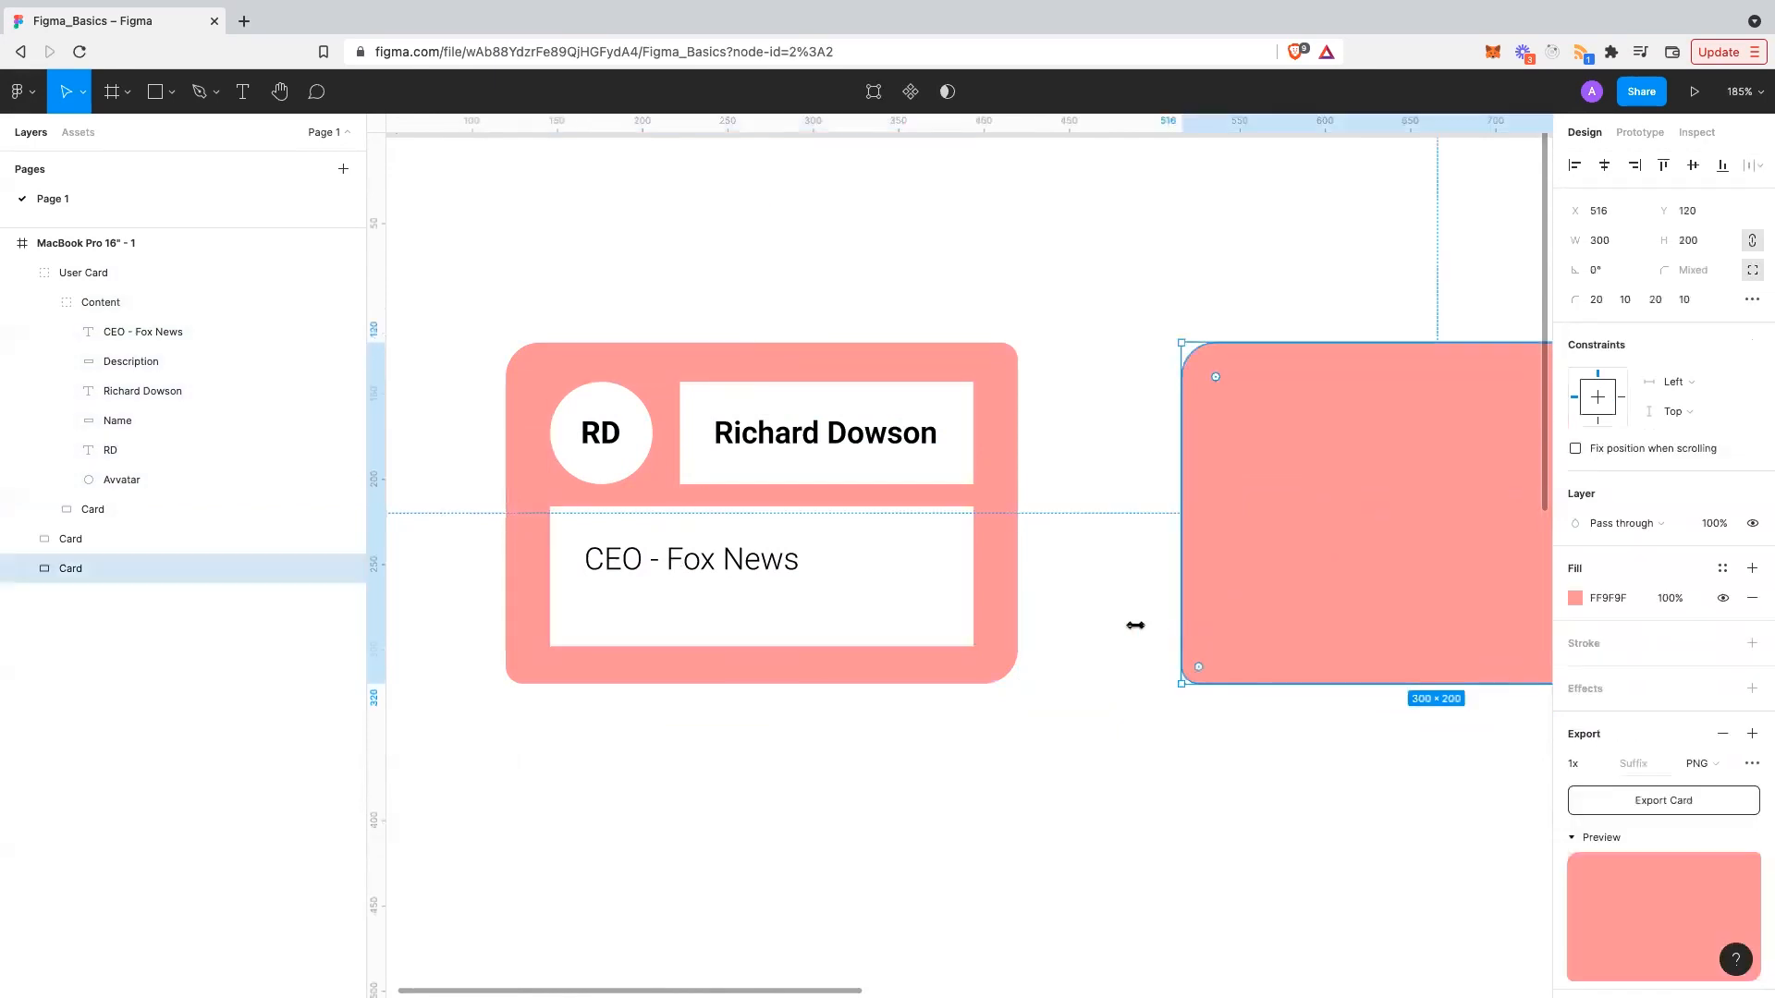
left_click(1126, 625)
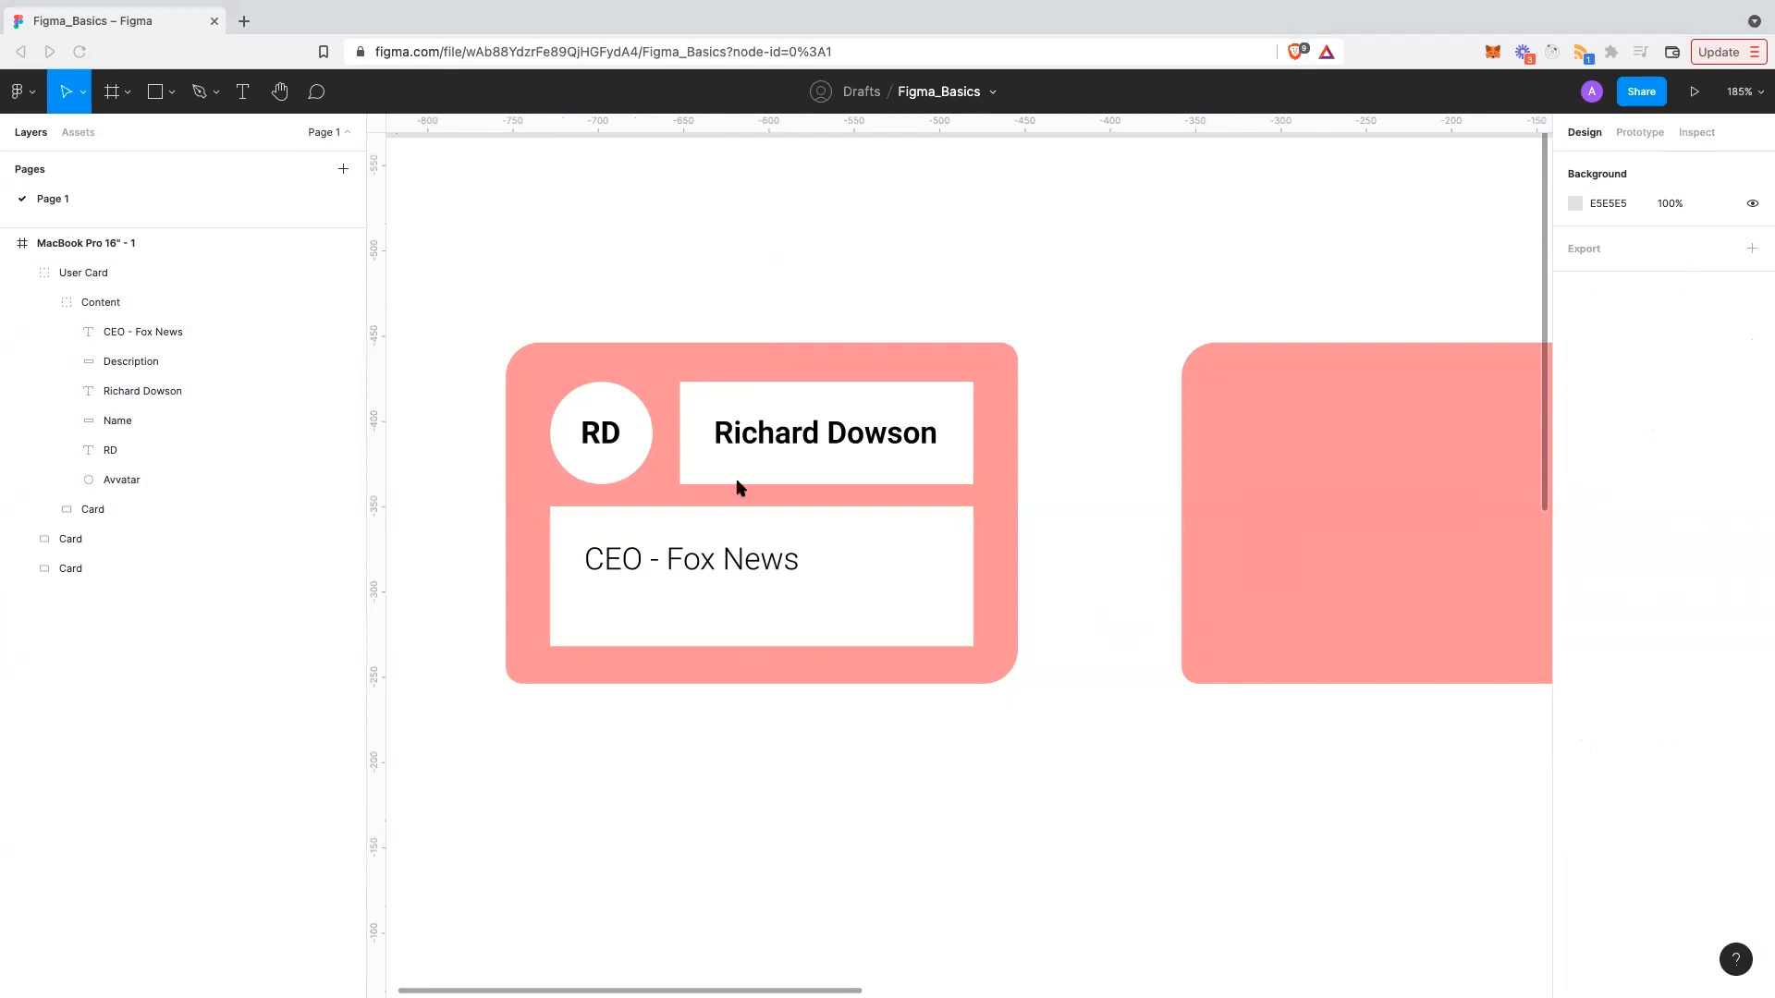
- Create a component from the User Card group via its context menu
left_click(163, 272)
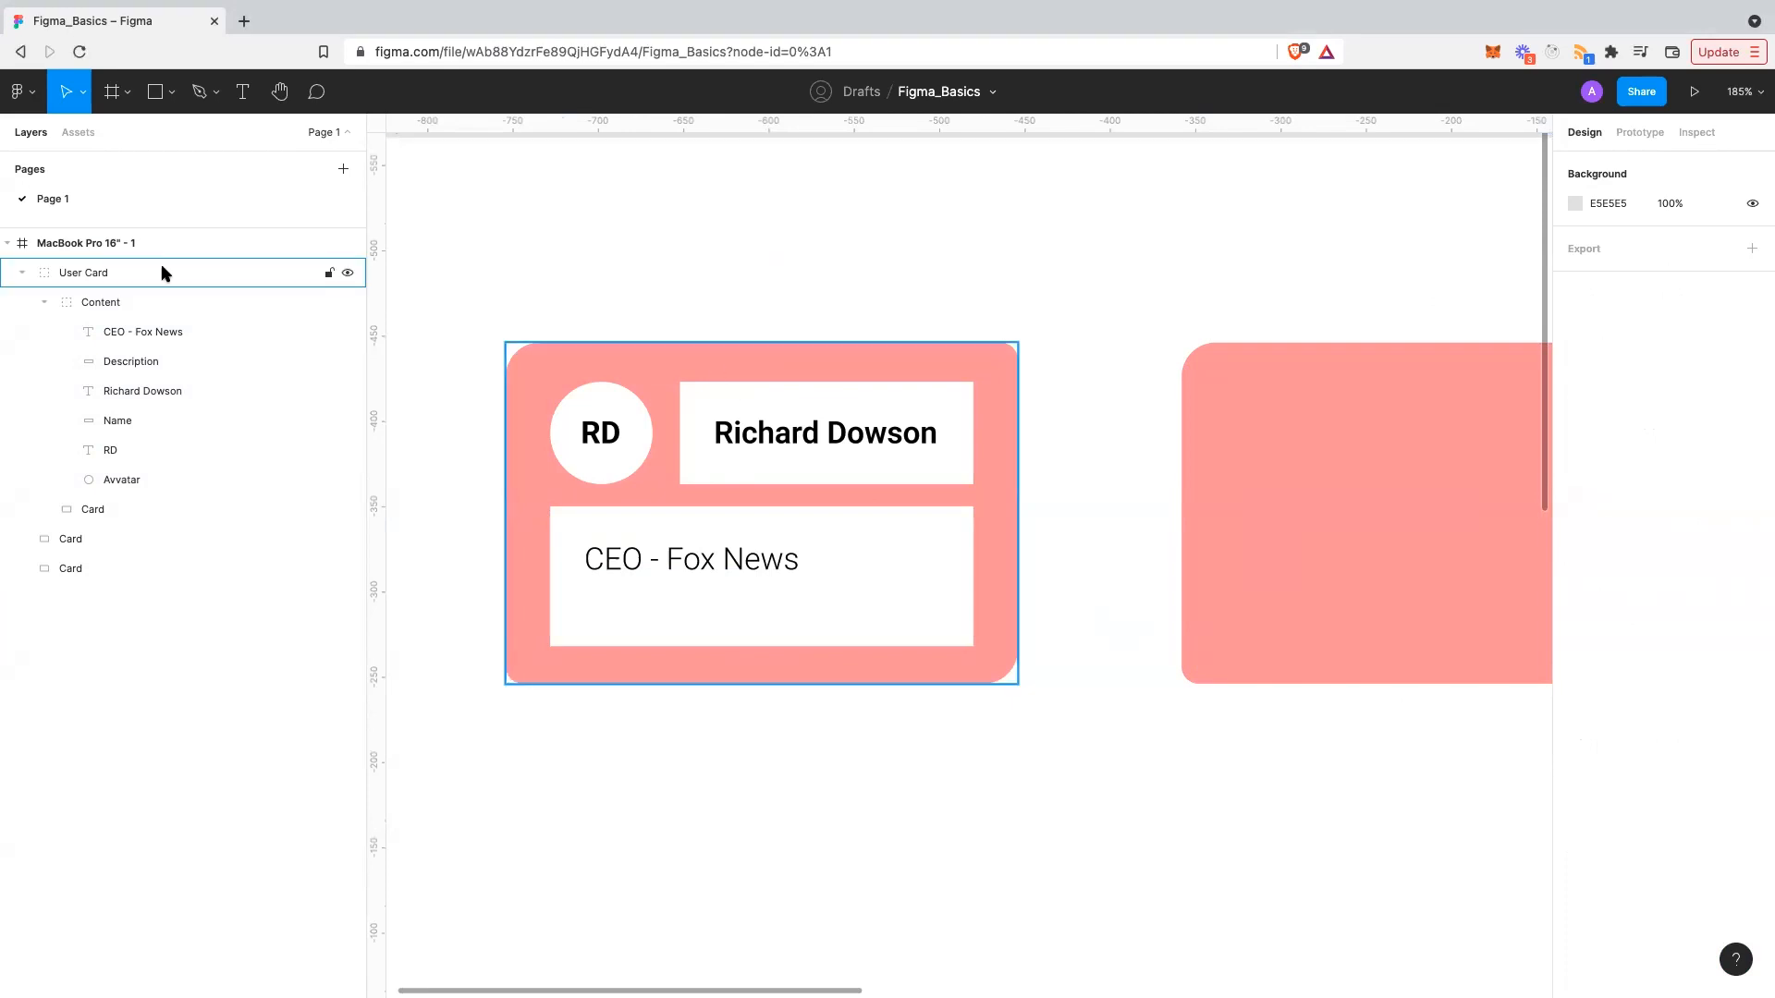
right_click(162, 273)
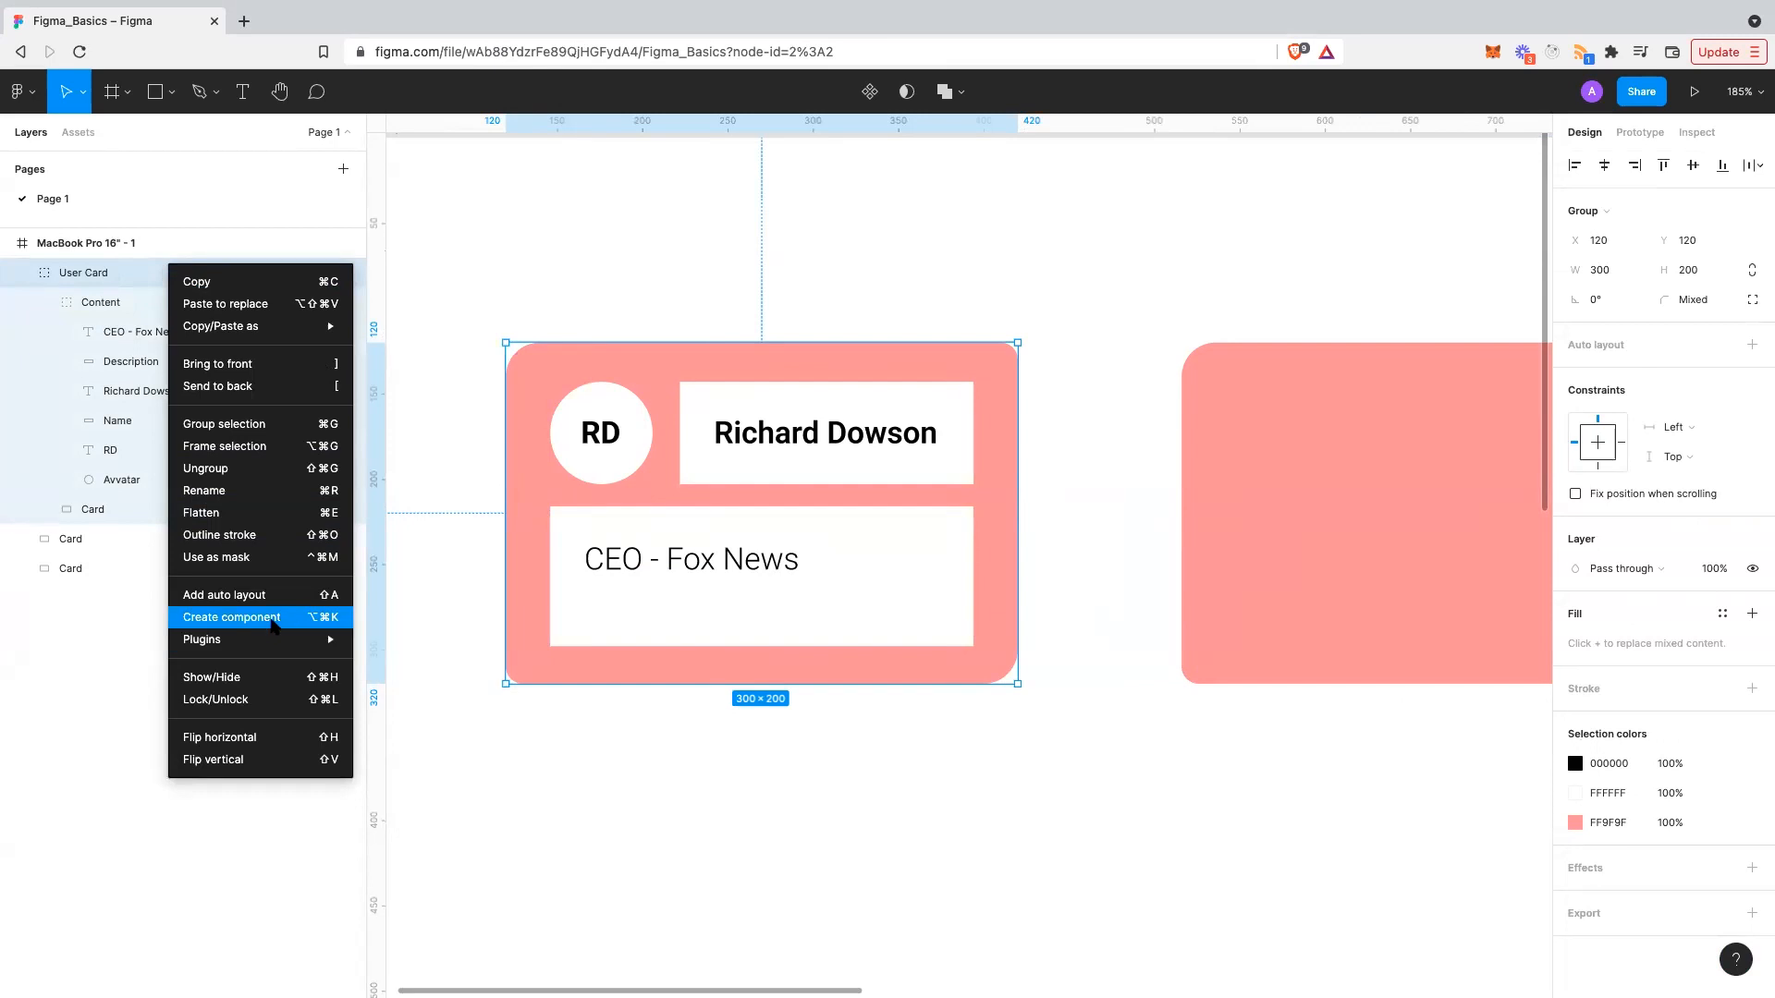
left_click(273, 626)
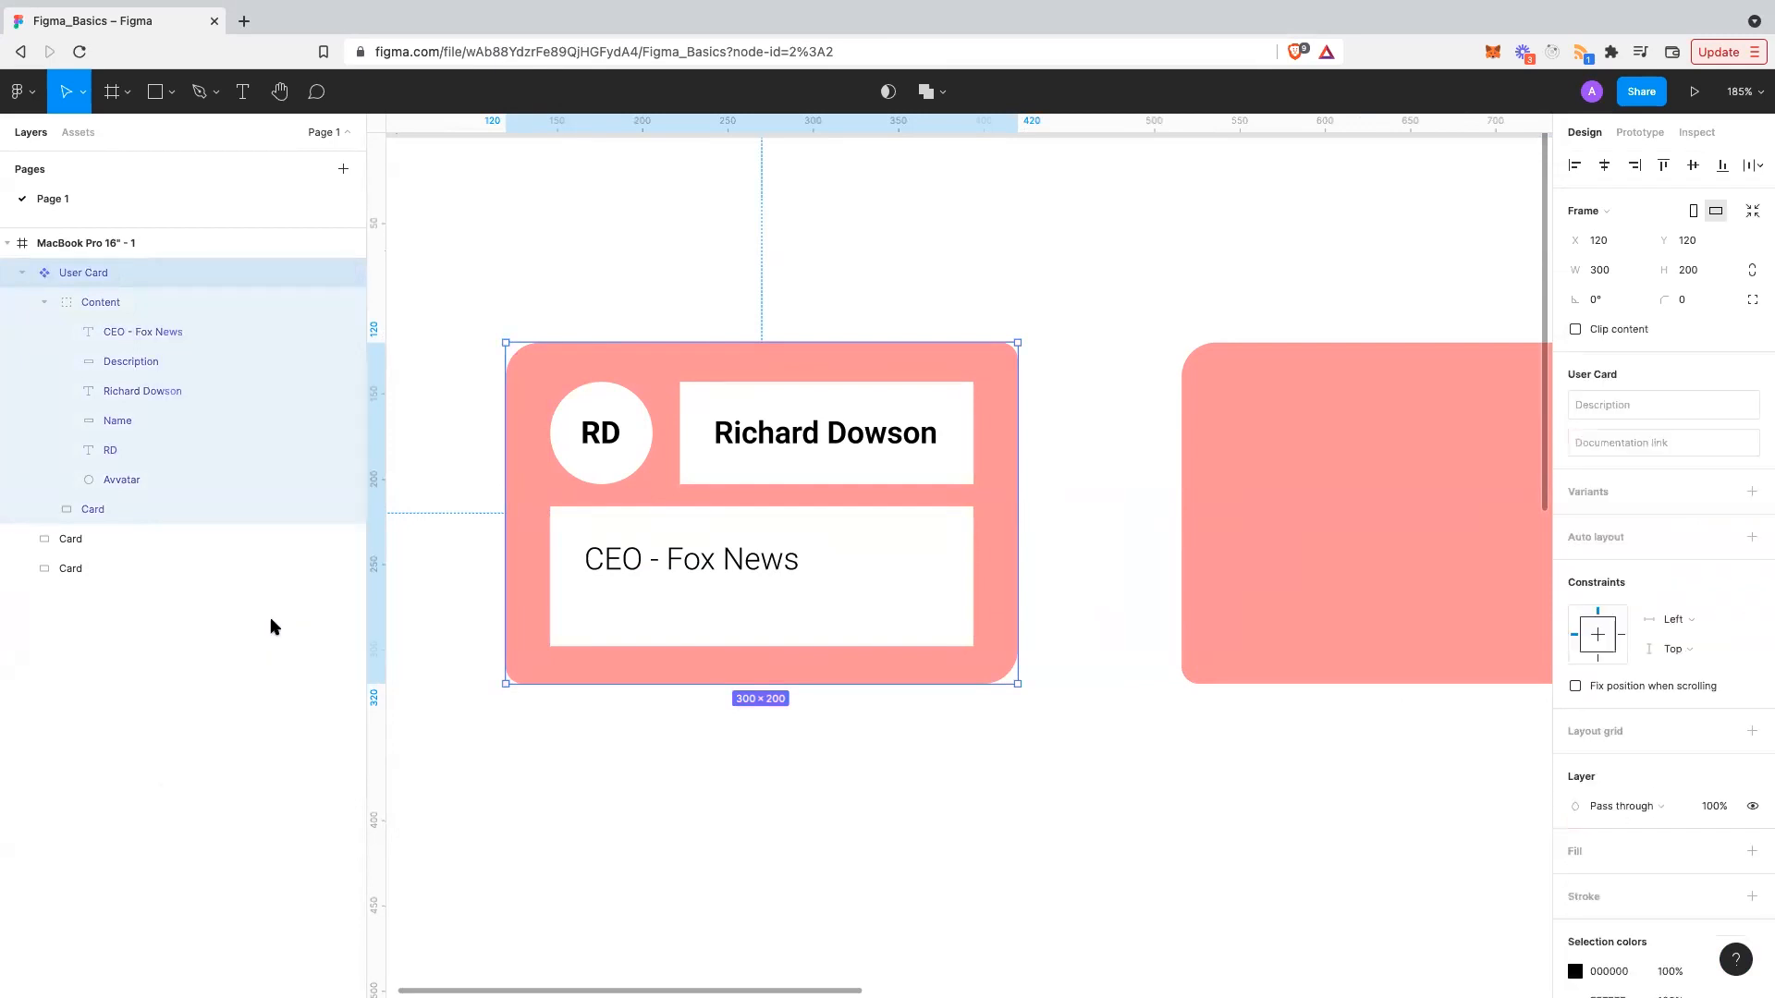
- Find the User Card under Local components in the Assets panel
left_click(74, 132)
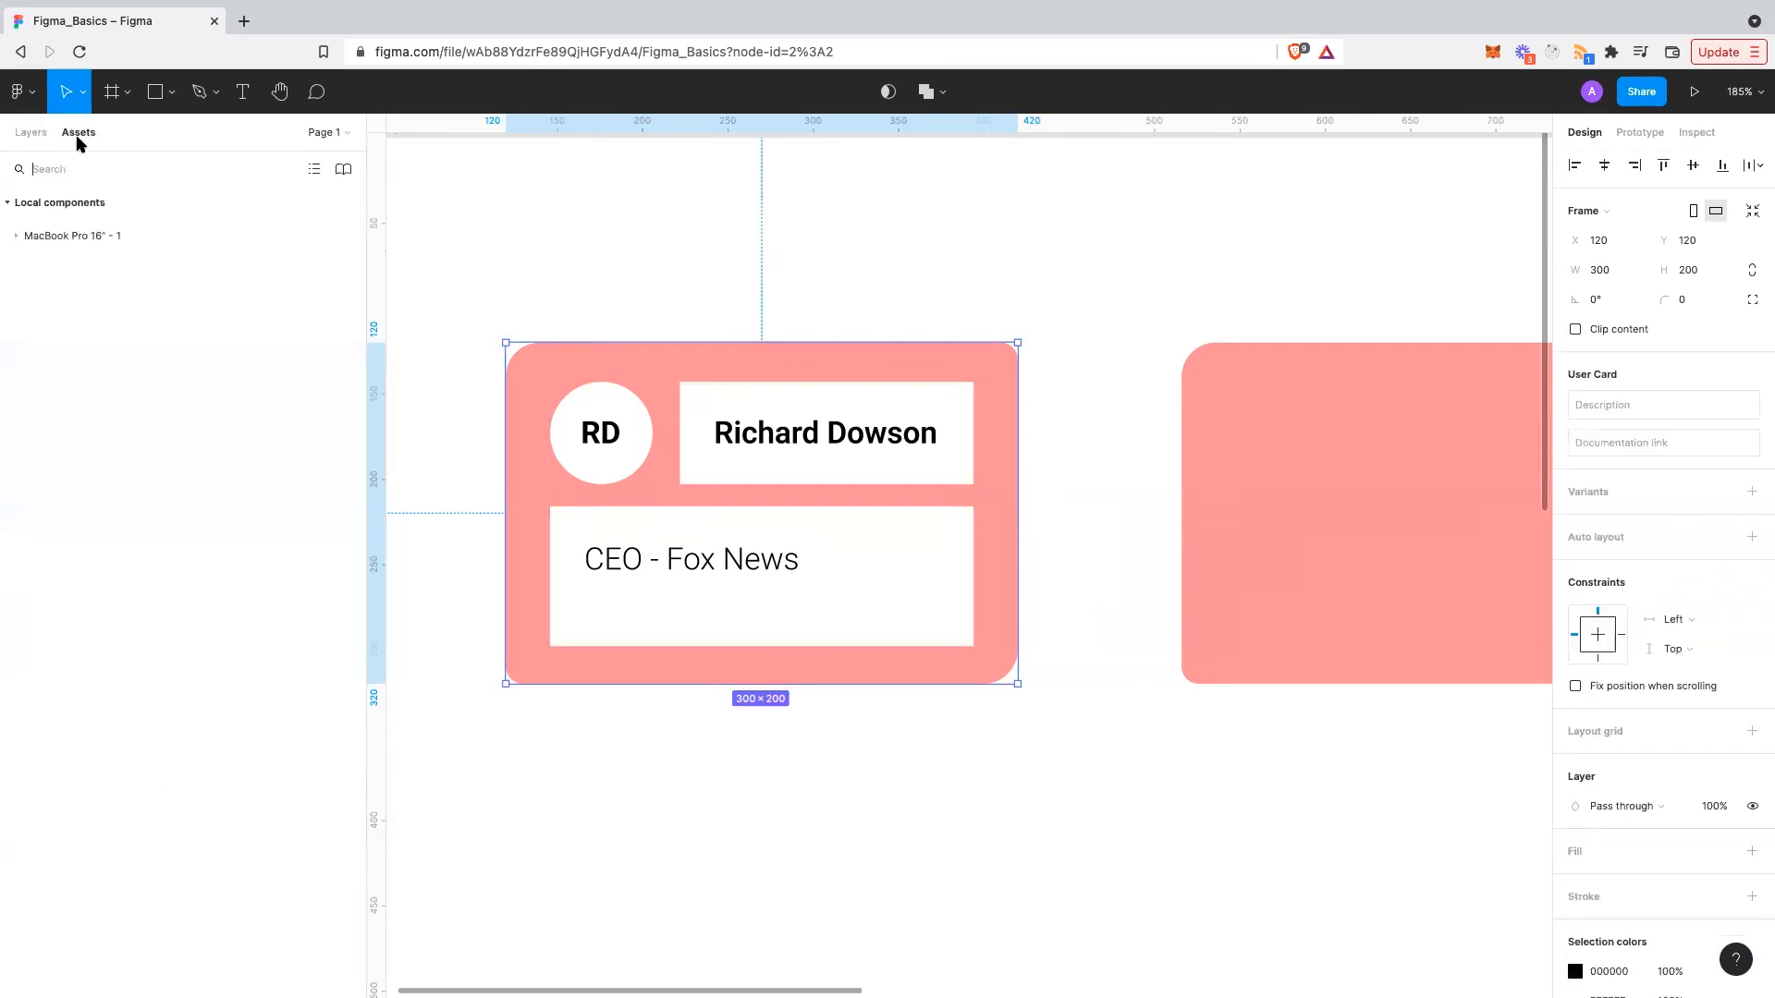
left_click(16, 236)
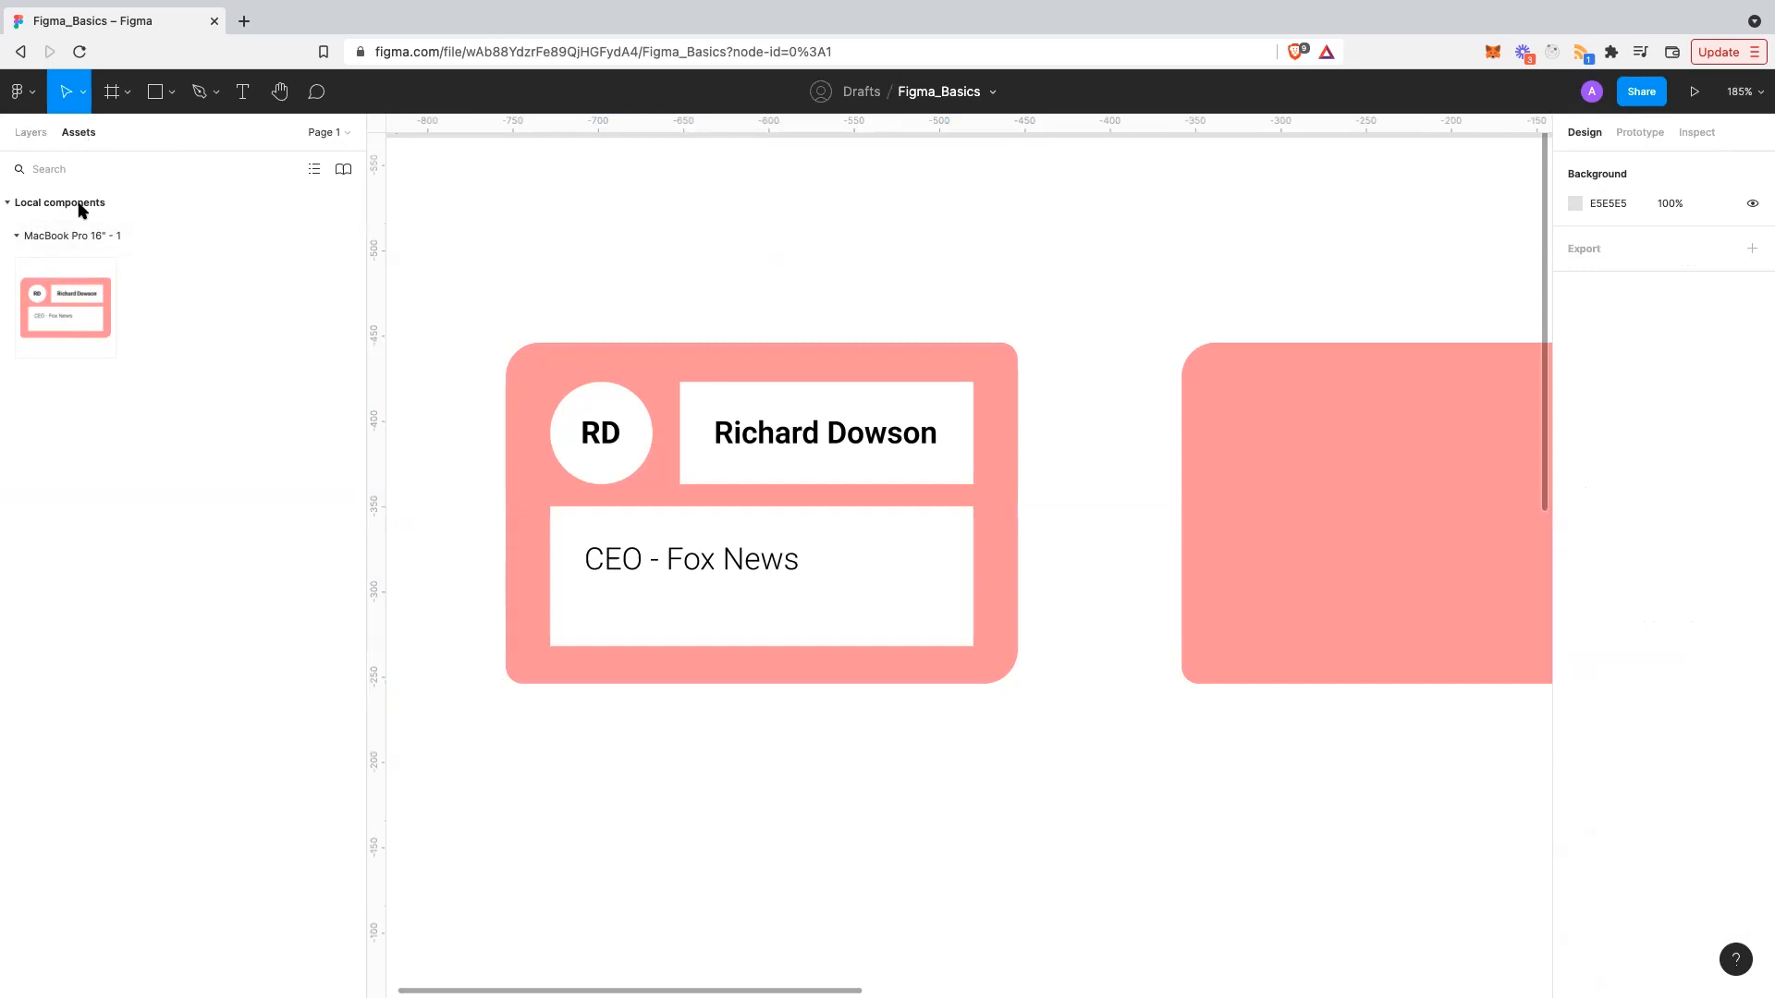
left_click(67, 338)
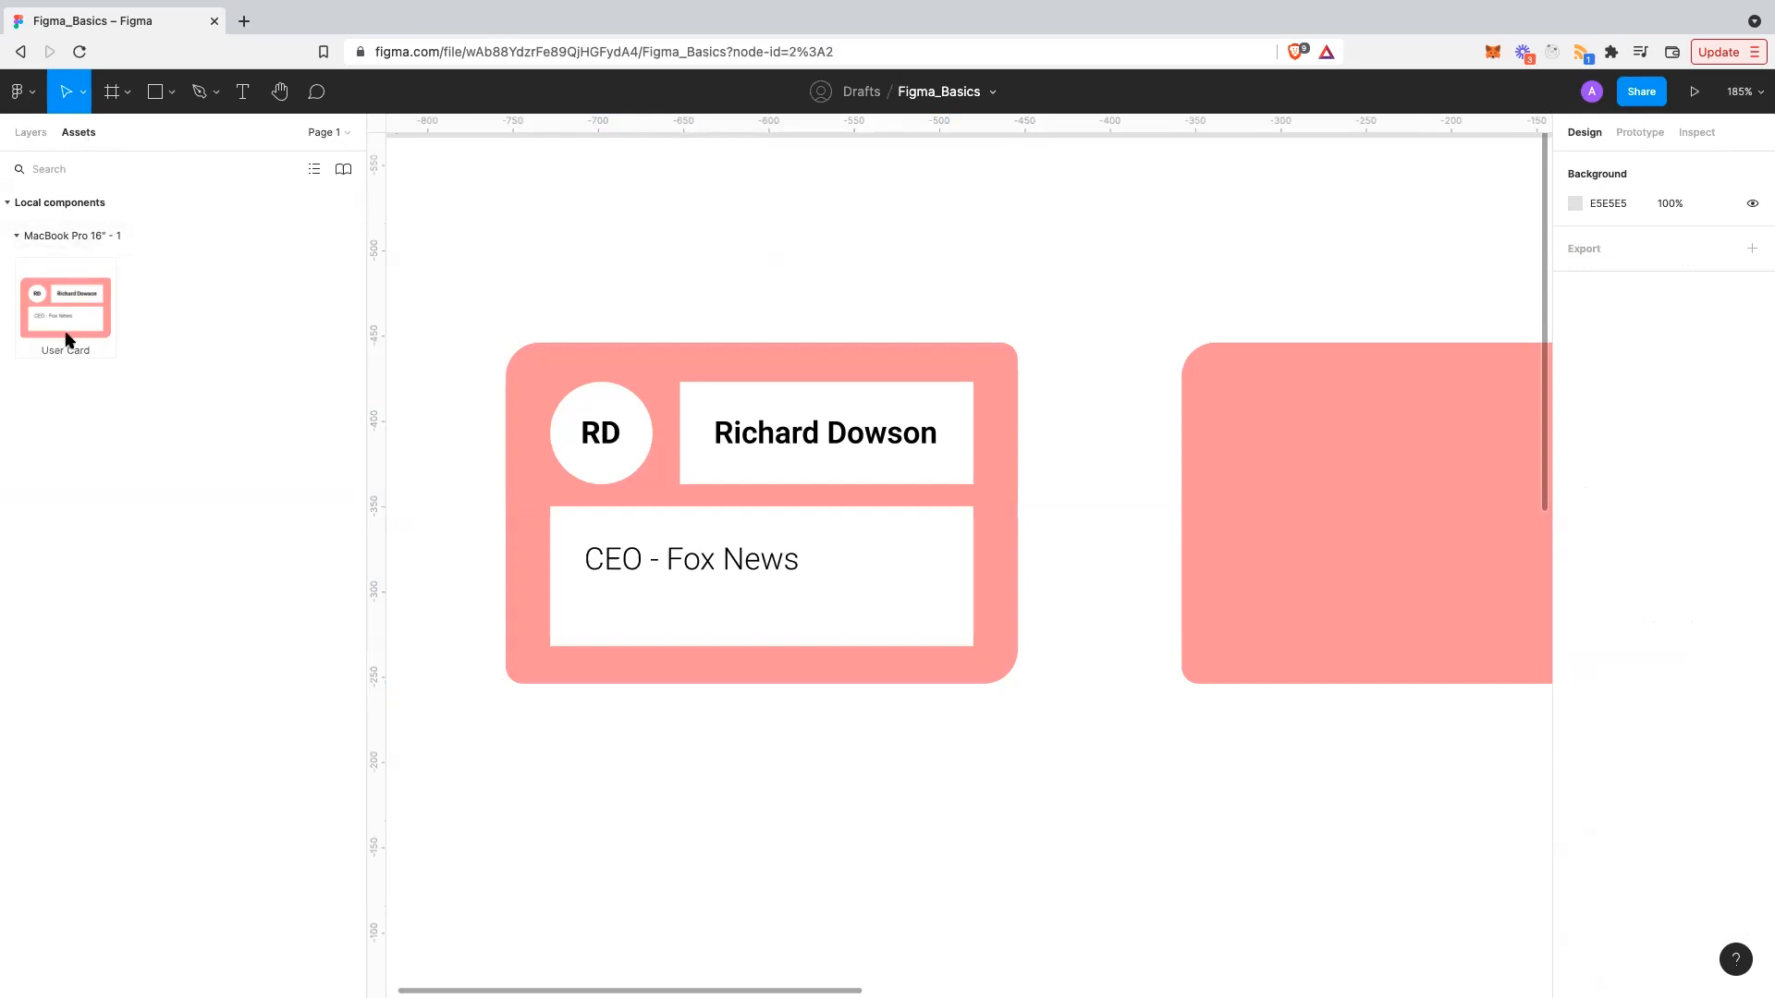
left_click(578, 240)
scroll(627, 344, "up", 2)
scroll(627, 344, "down", 6)
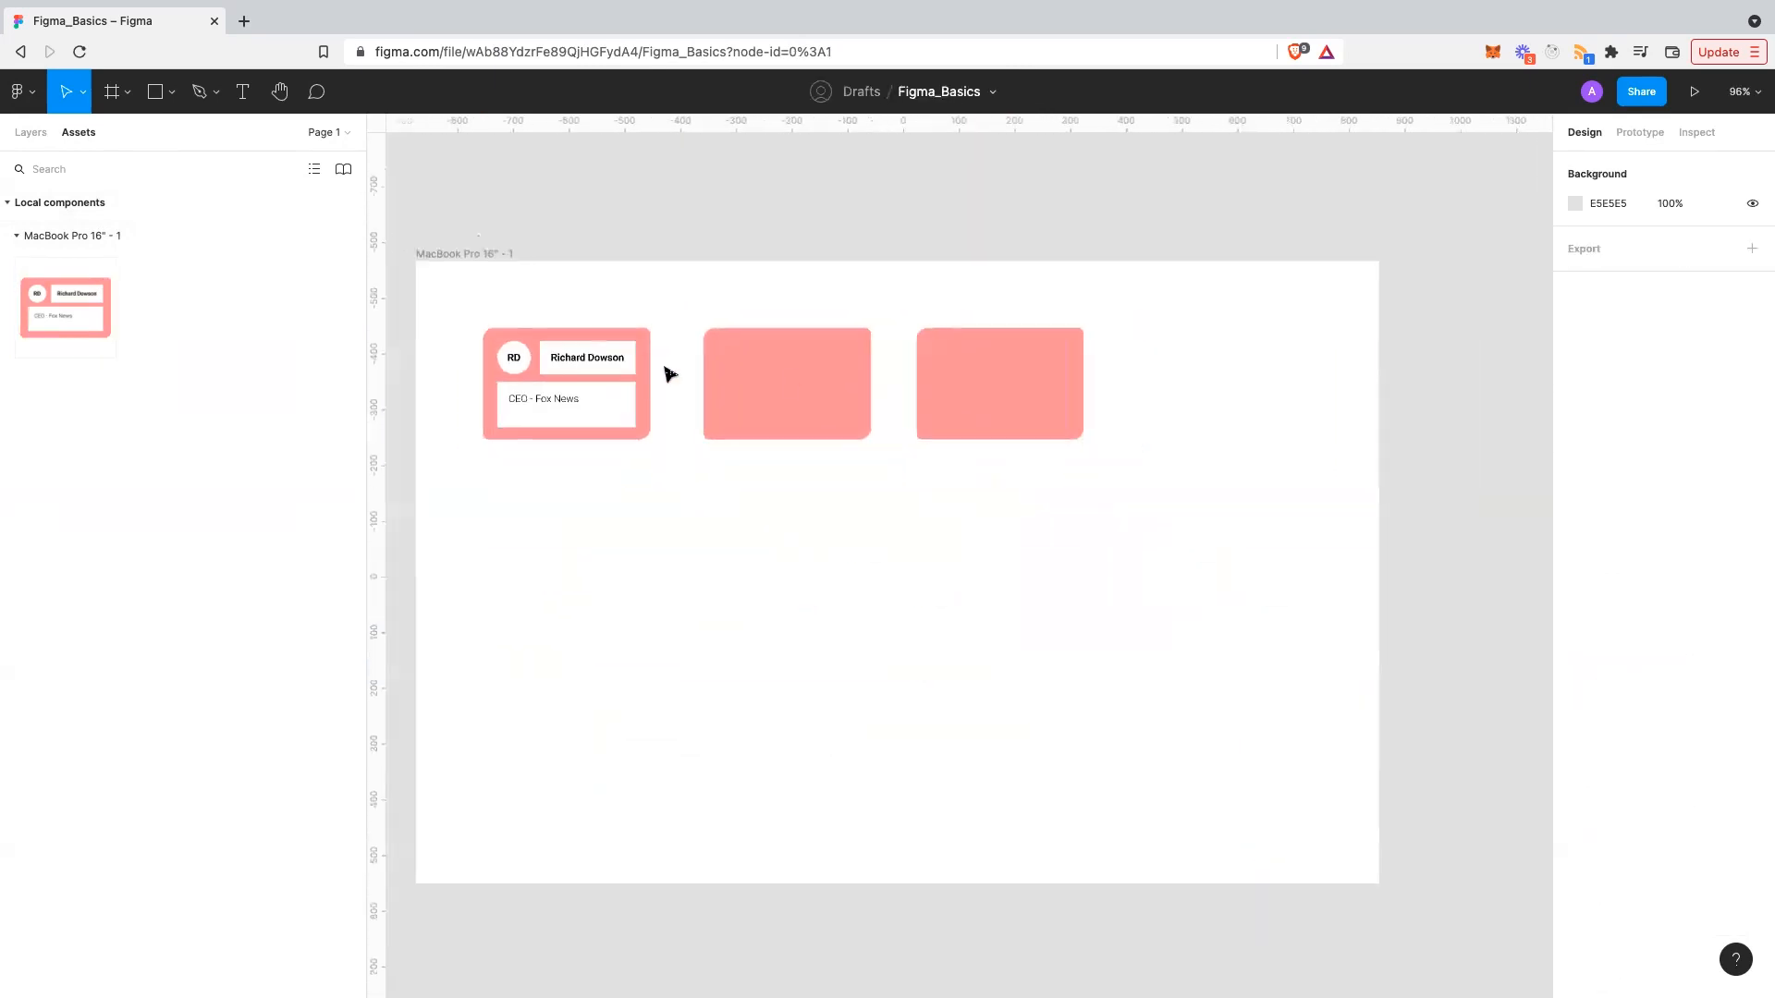
left_click(790, 382)
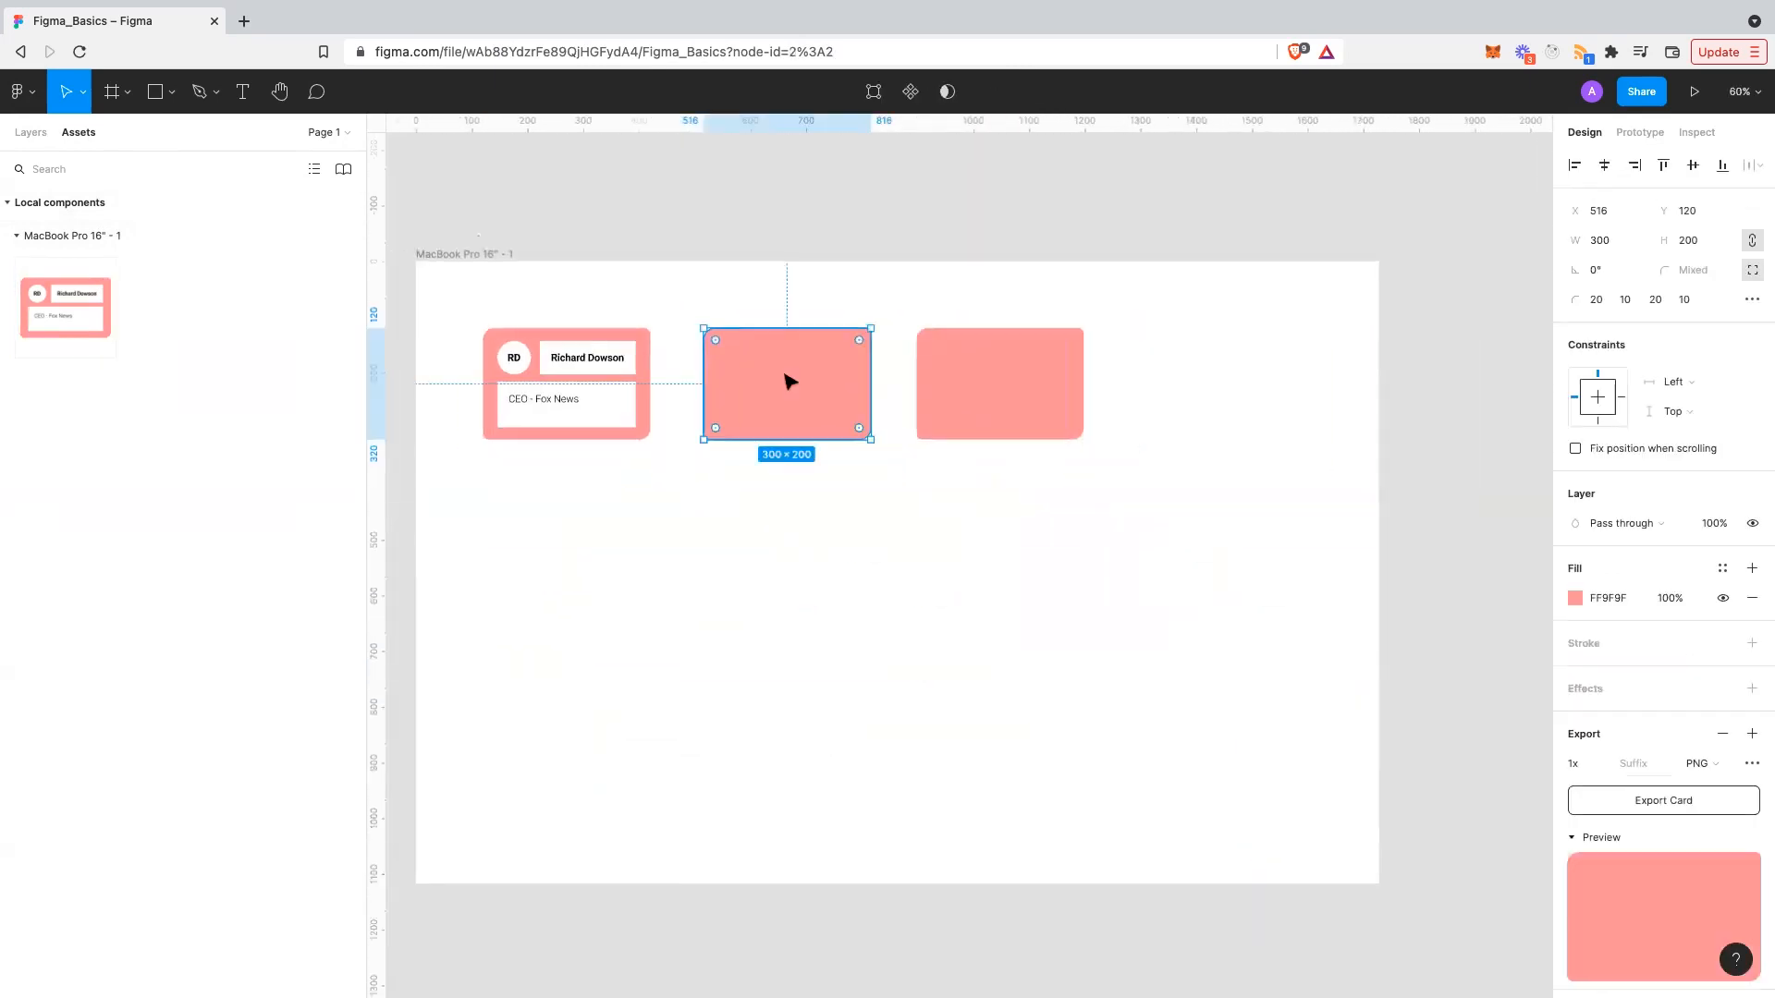
- Delete both plain pink cards and place a User Card instance at X 514, Y 116
left_click(984, 345, "shift")
key("Delete")
left_click(108, 308)
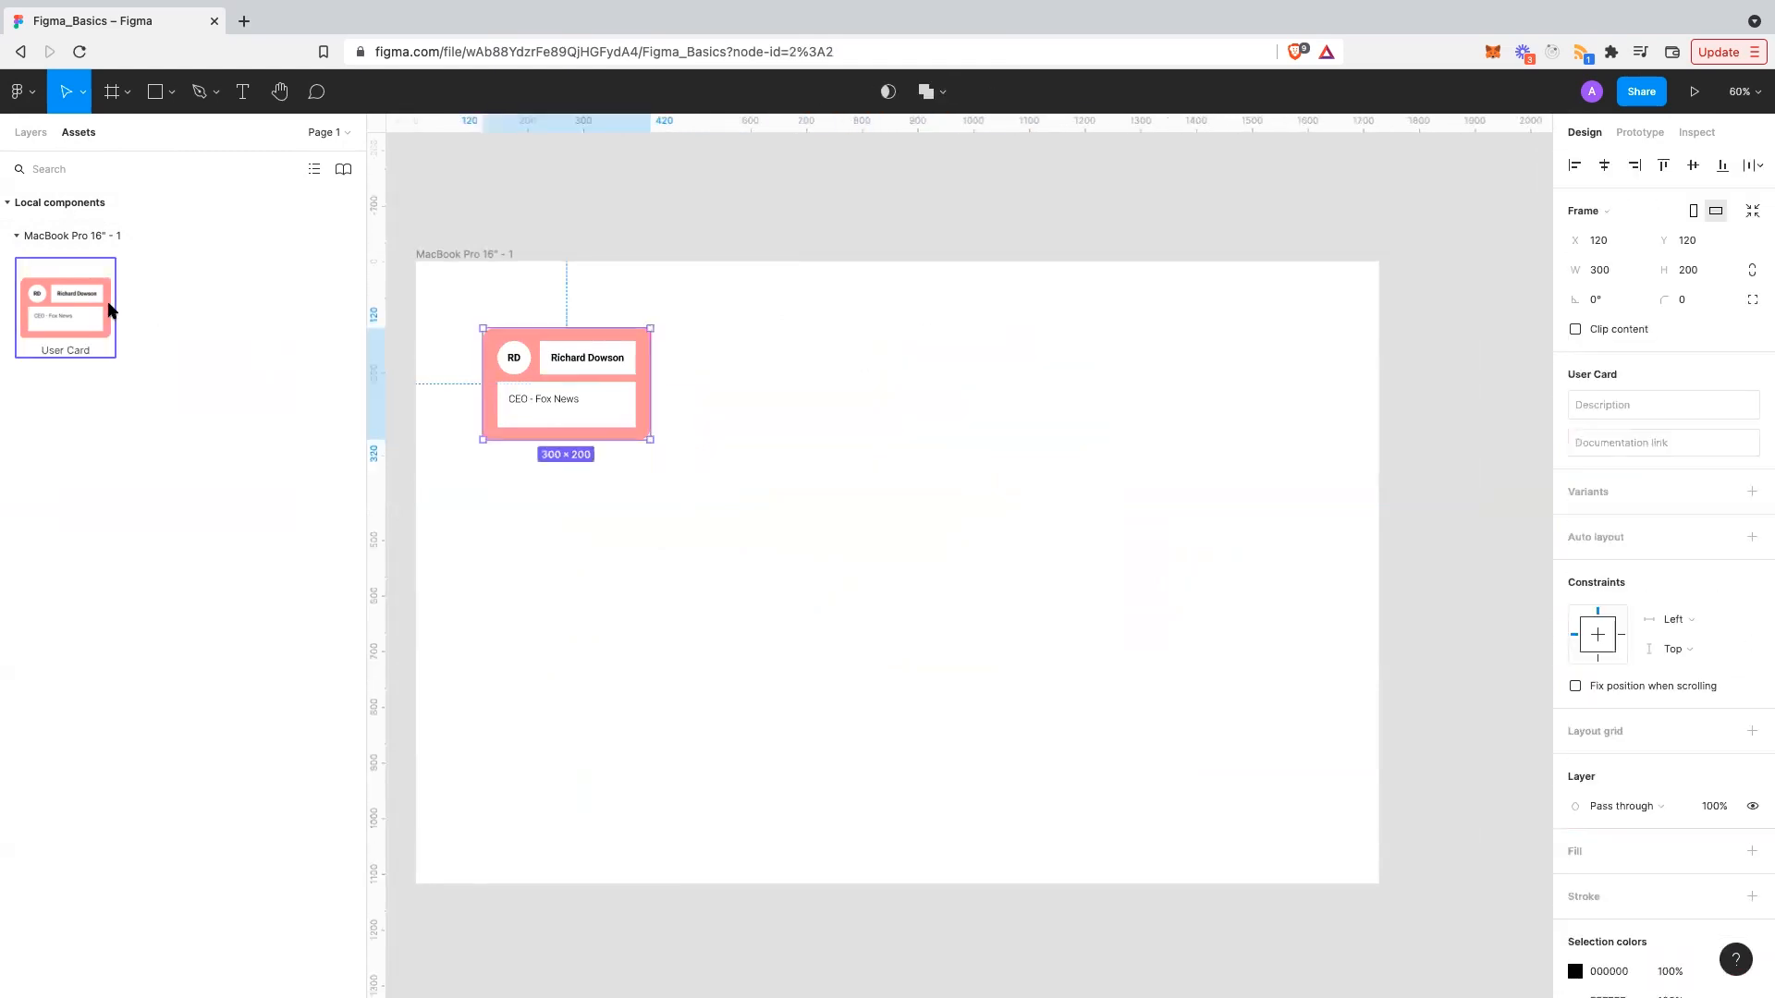
left_click_drag(744, 417, 856, 392)
left_click(961, 408)
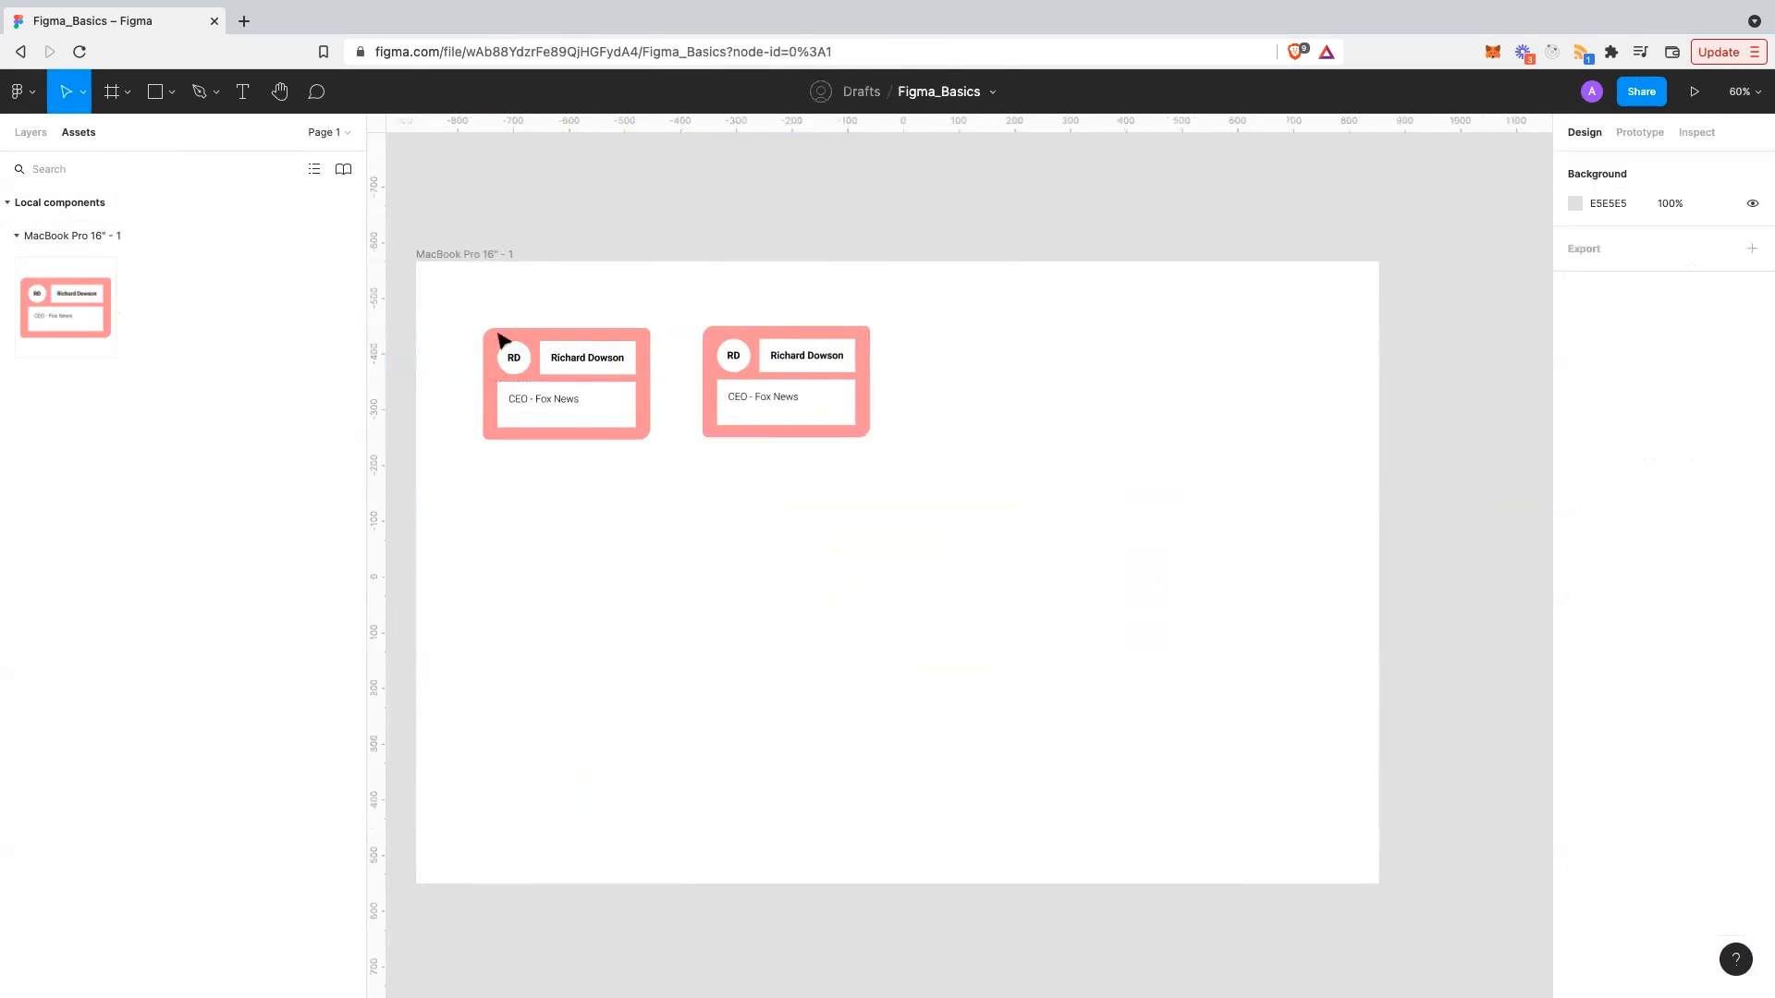
left_click(740, 391)
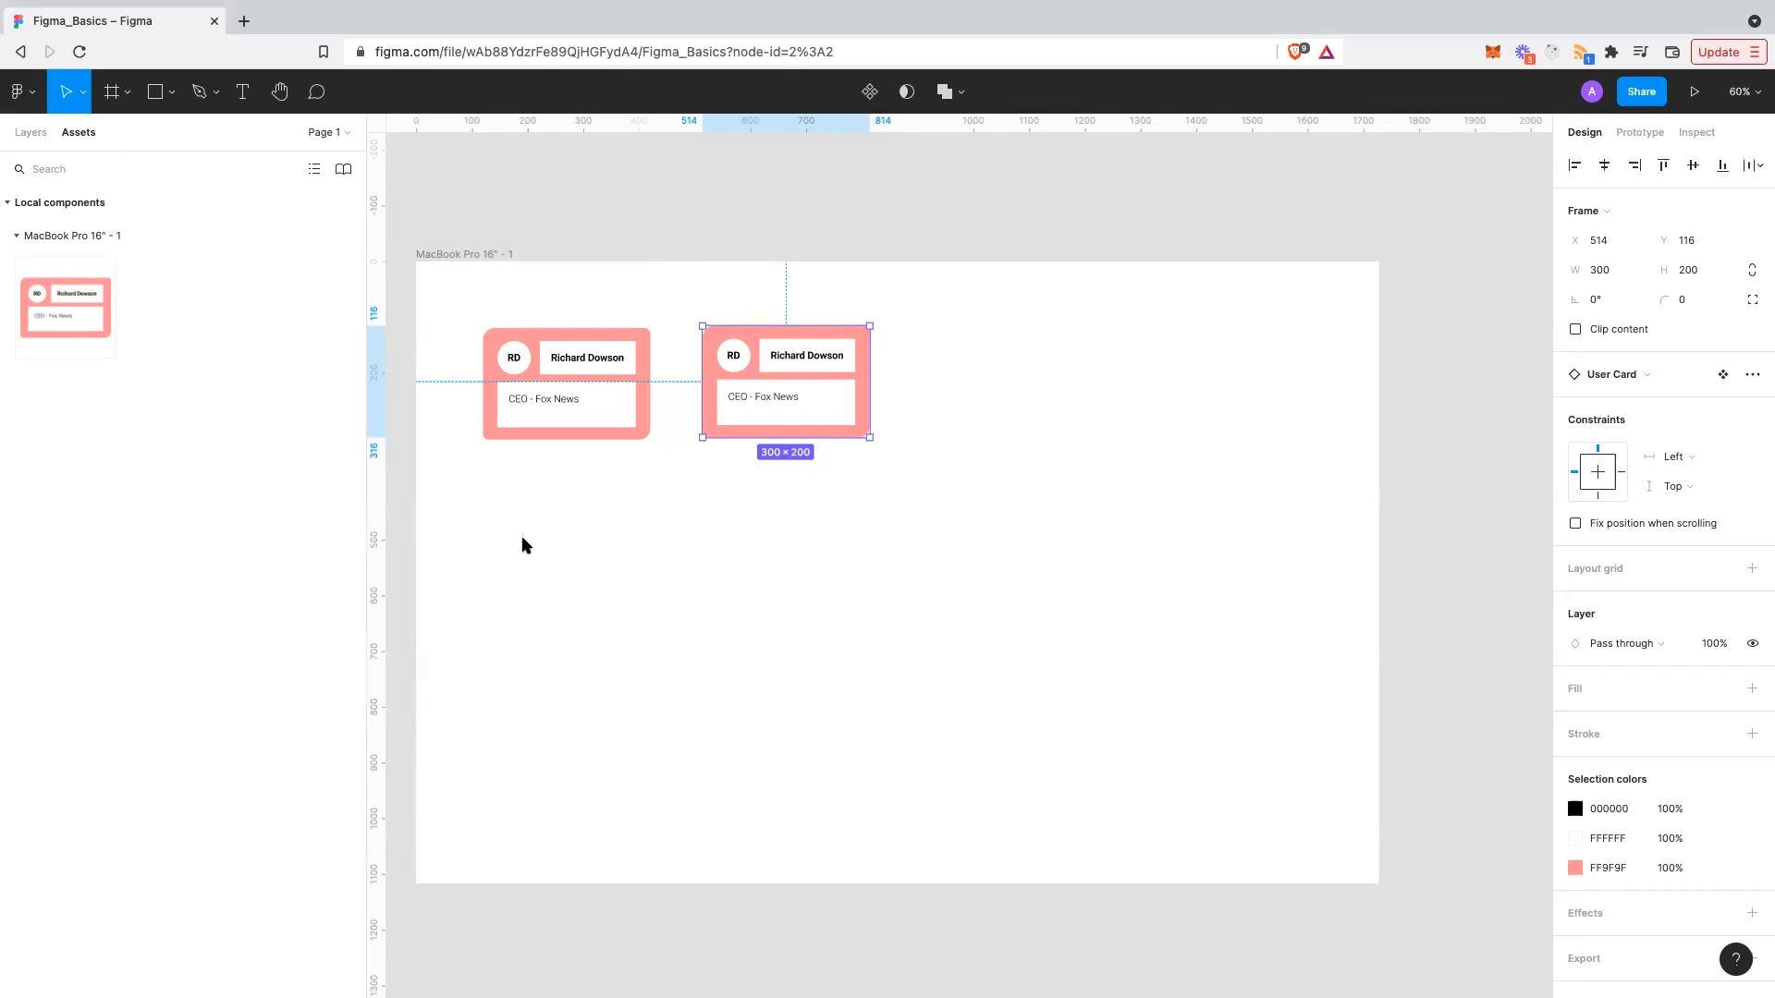
- Search Assets for 'navbar', clear the search, and collapse Local components
left_click(610, 561)
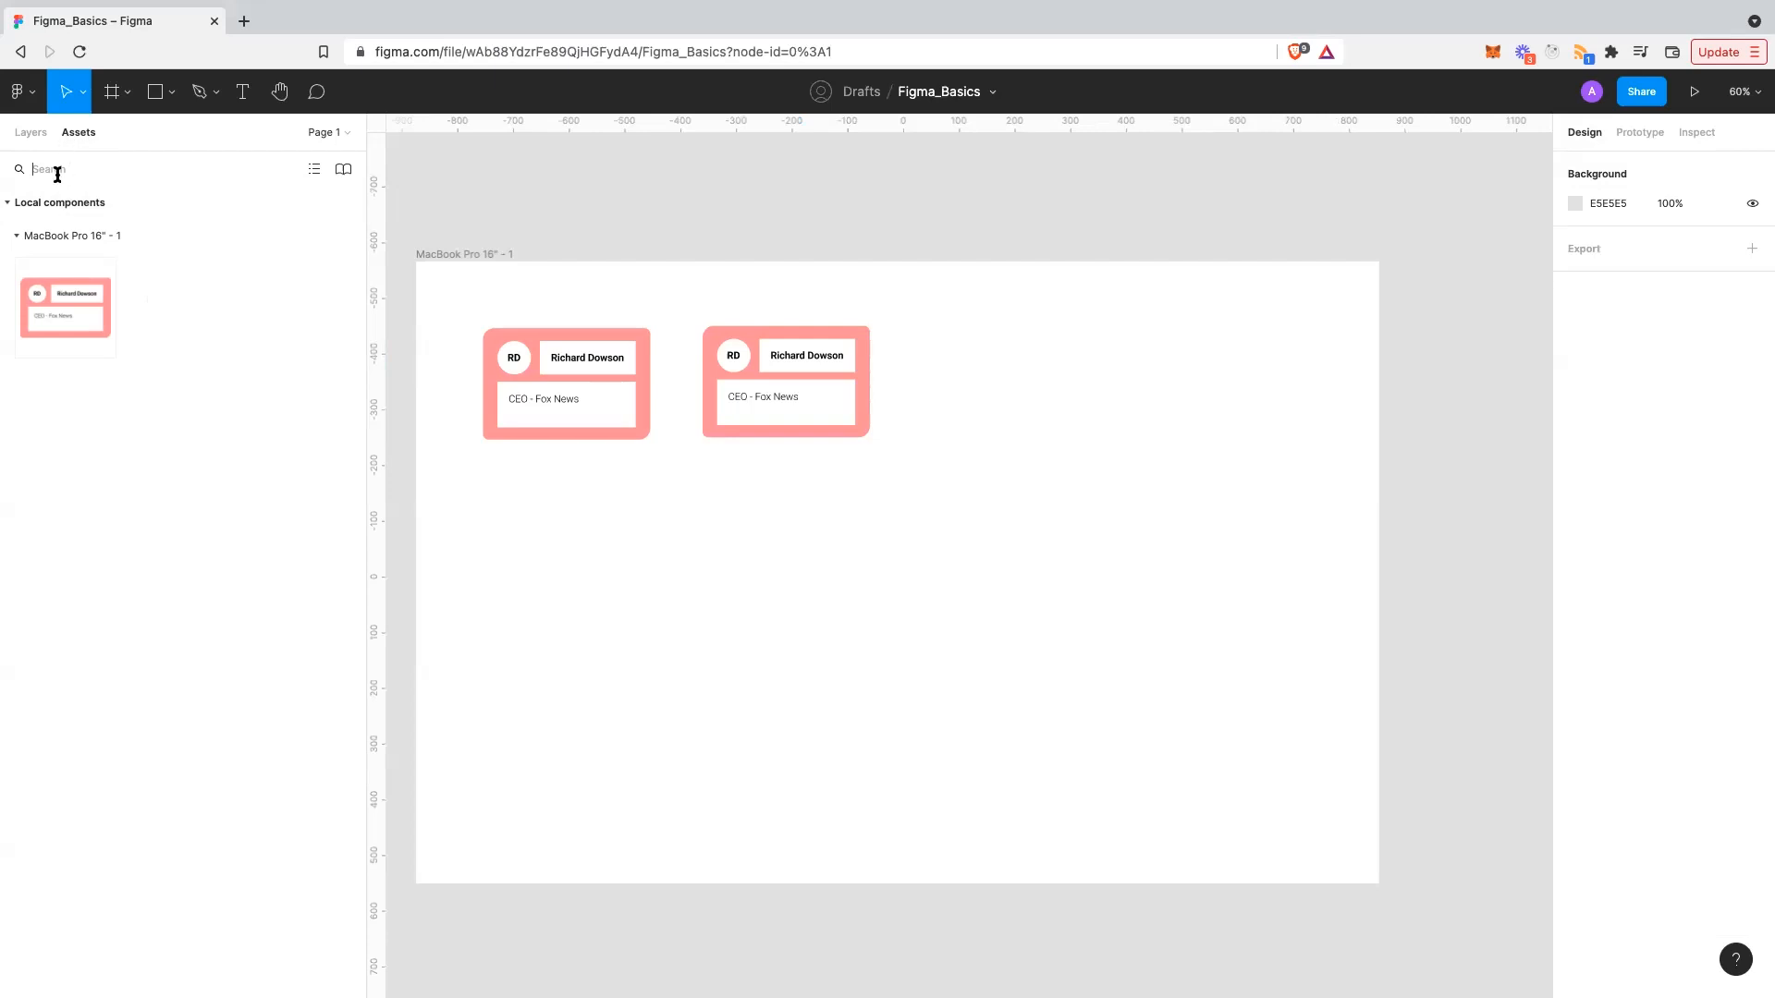
left_click(111, 173)
type("navbar")
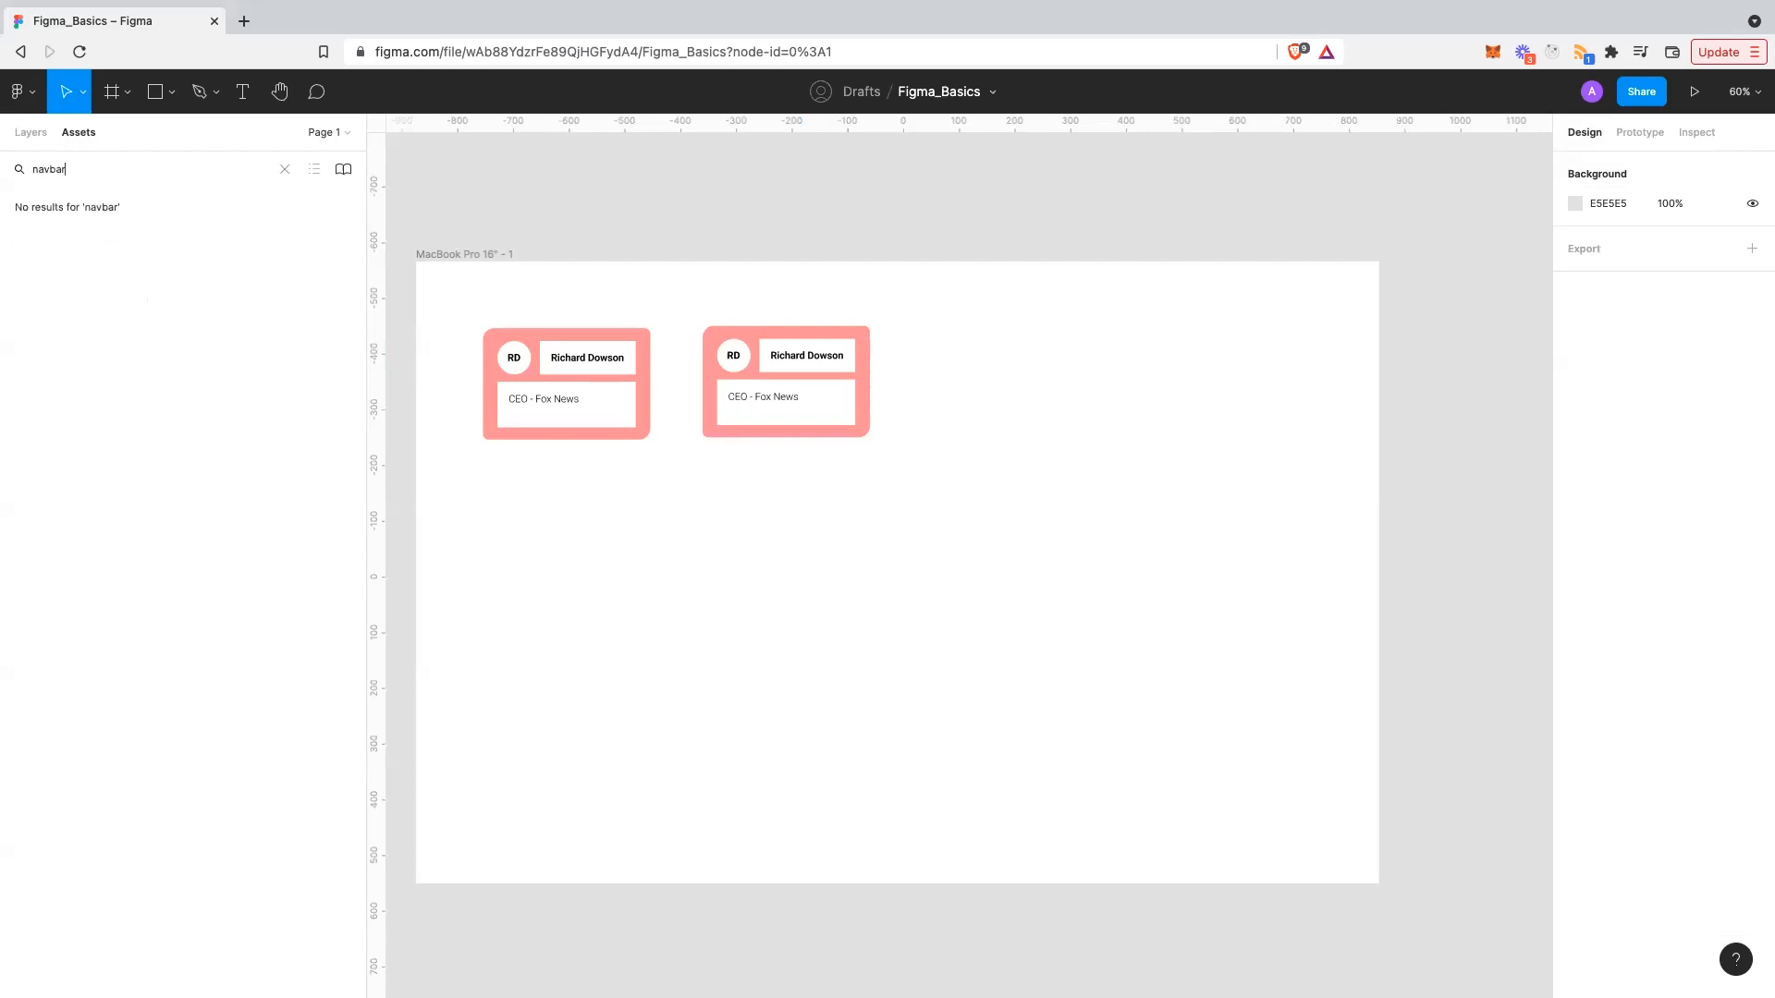
key("Escape")
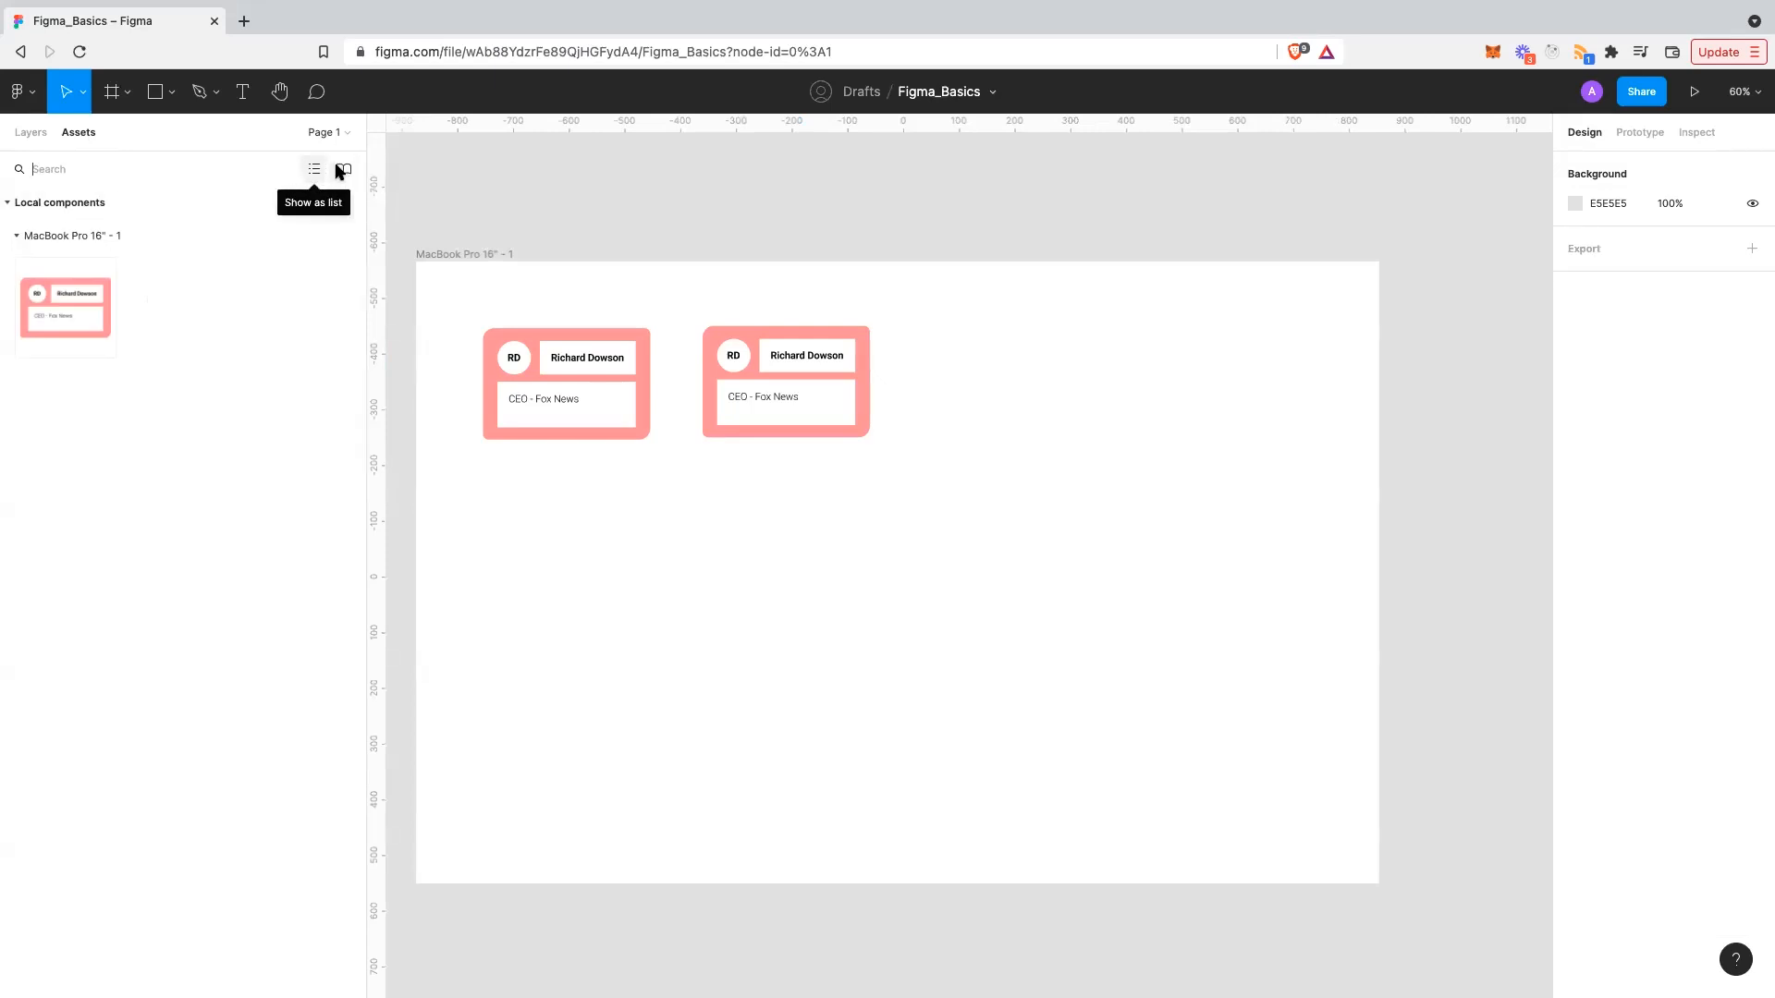
left_click(104, 204)
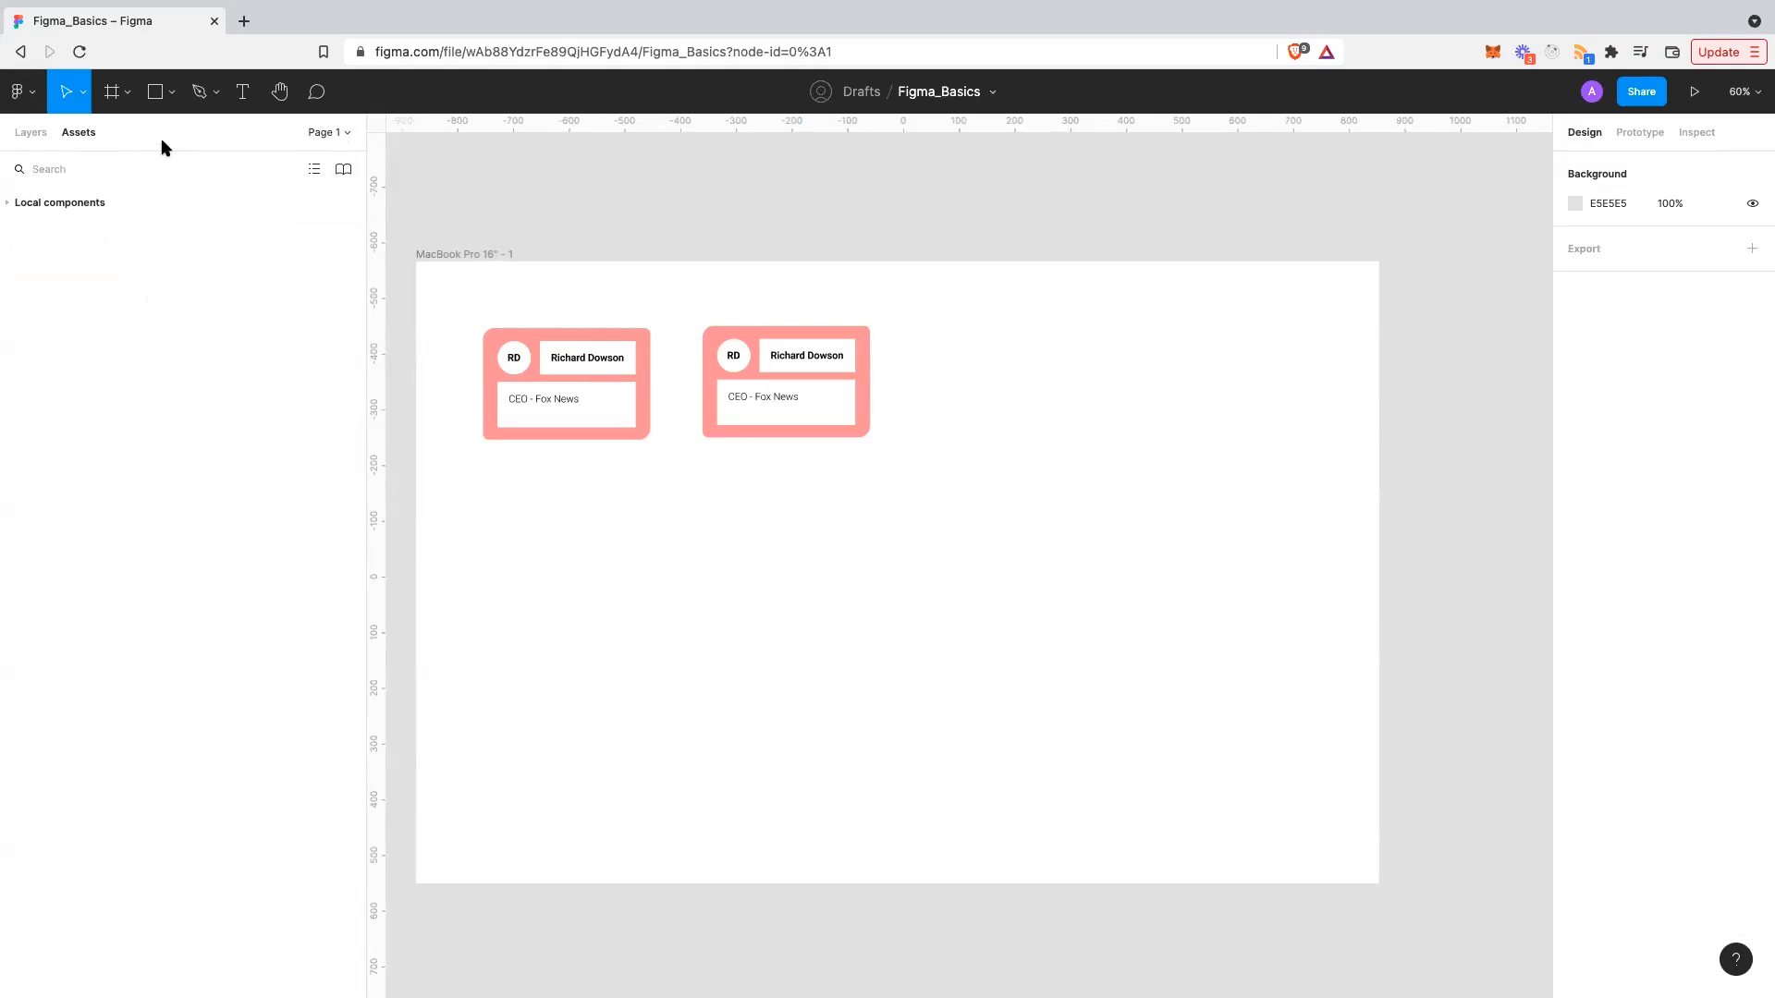
- Try File > Publish styles and components, then dismiss the create-a-team prompt
left_click(993, 105)
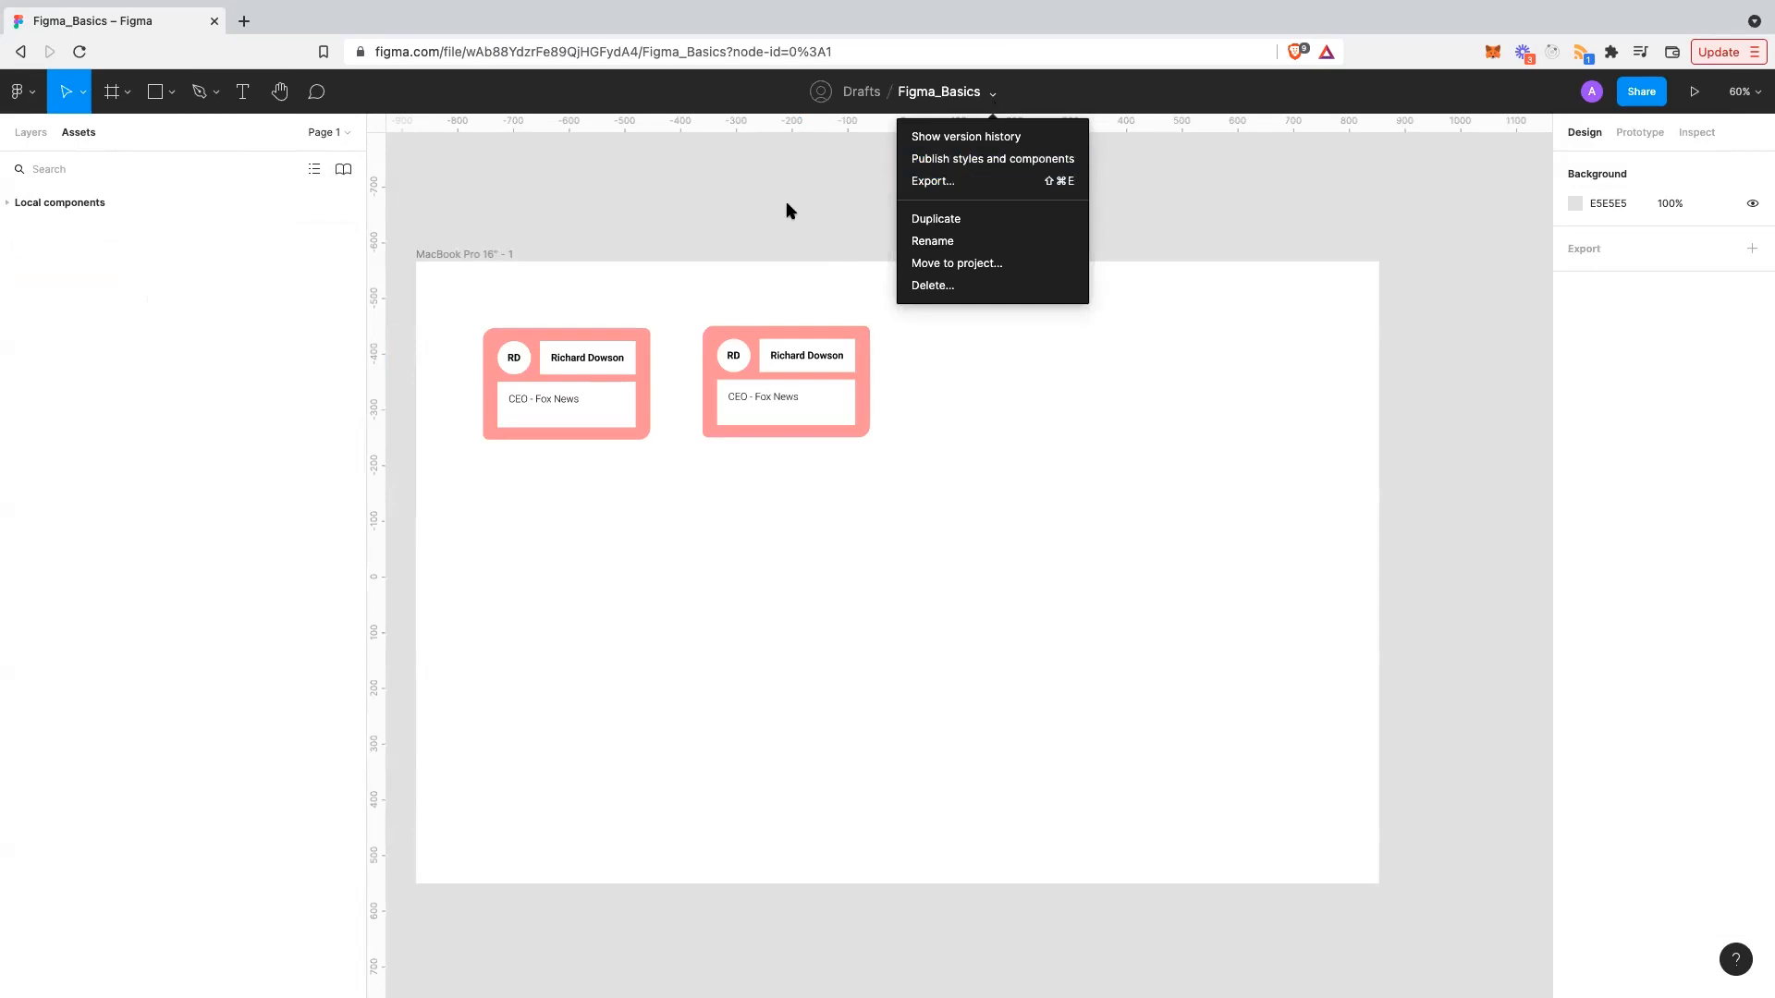
left_click(949, 166)
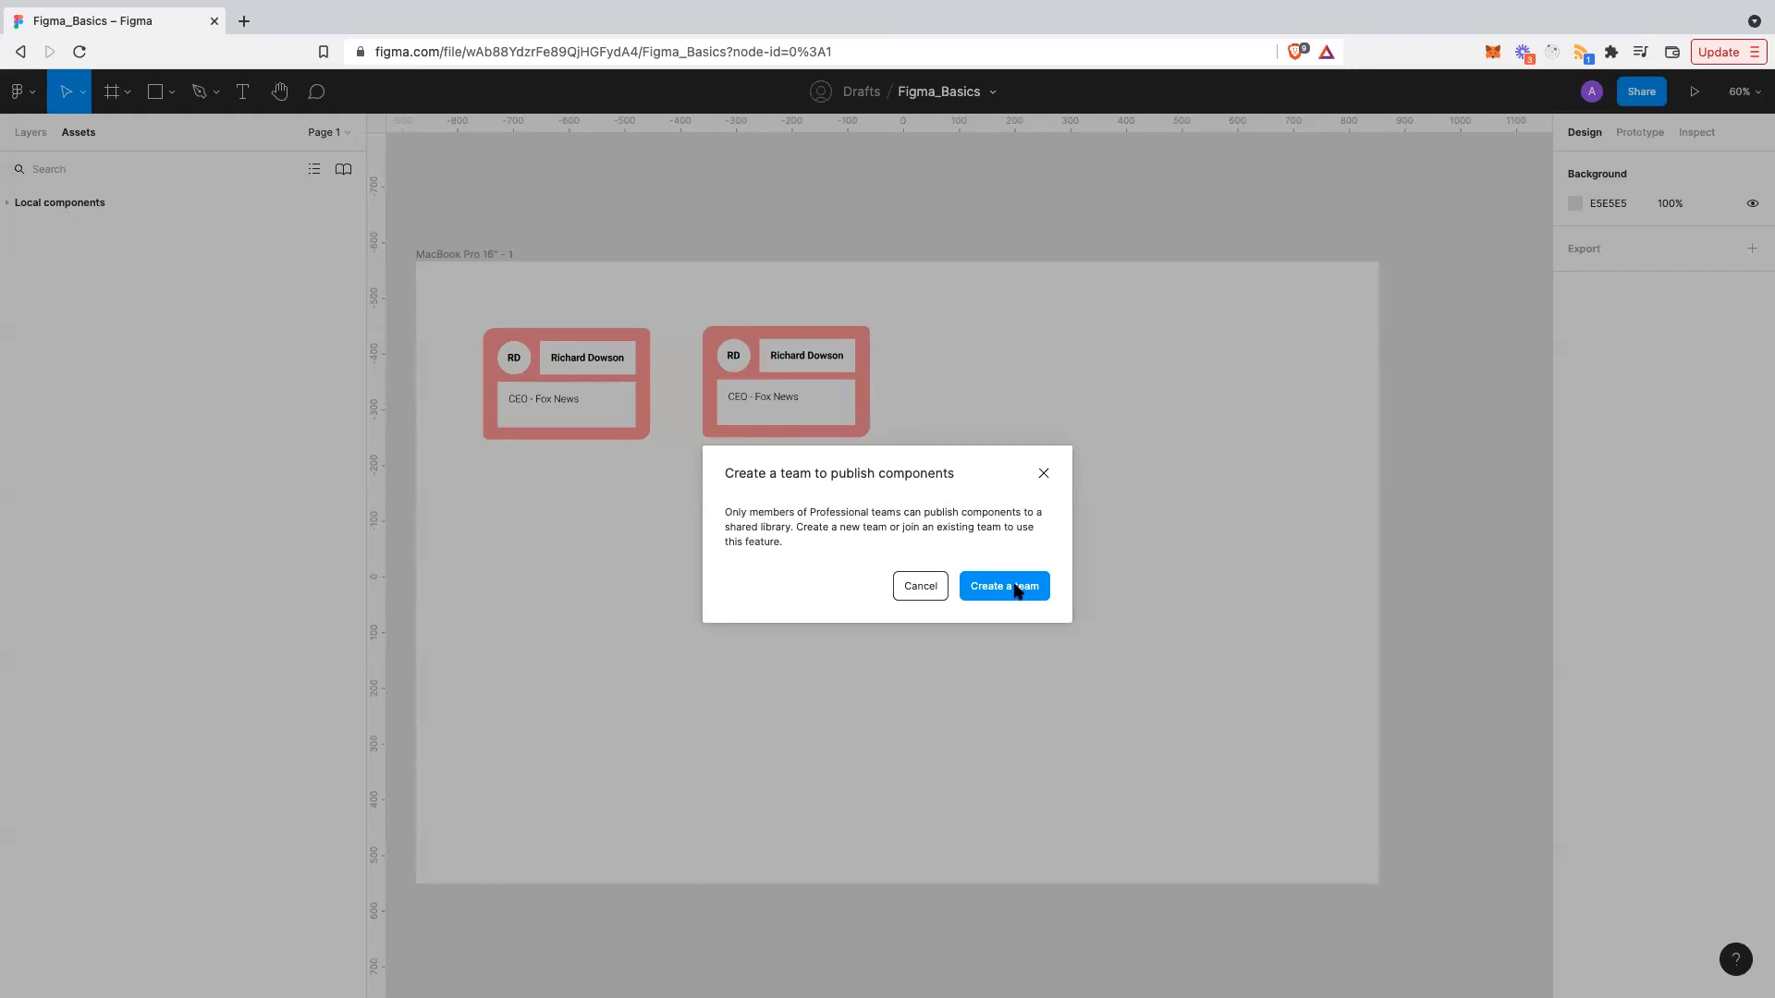
left_click(1045, 471)
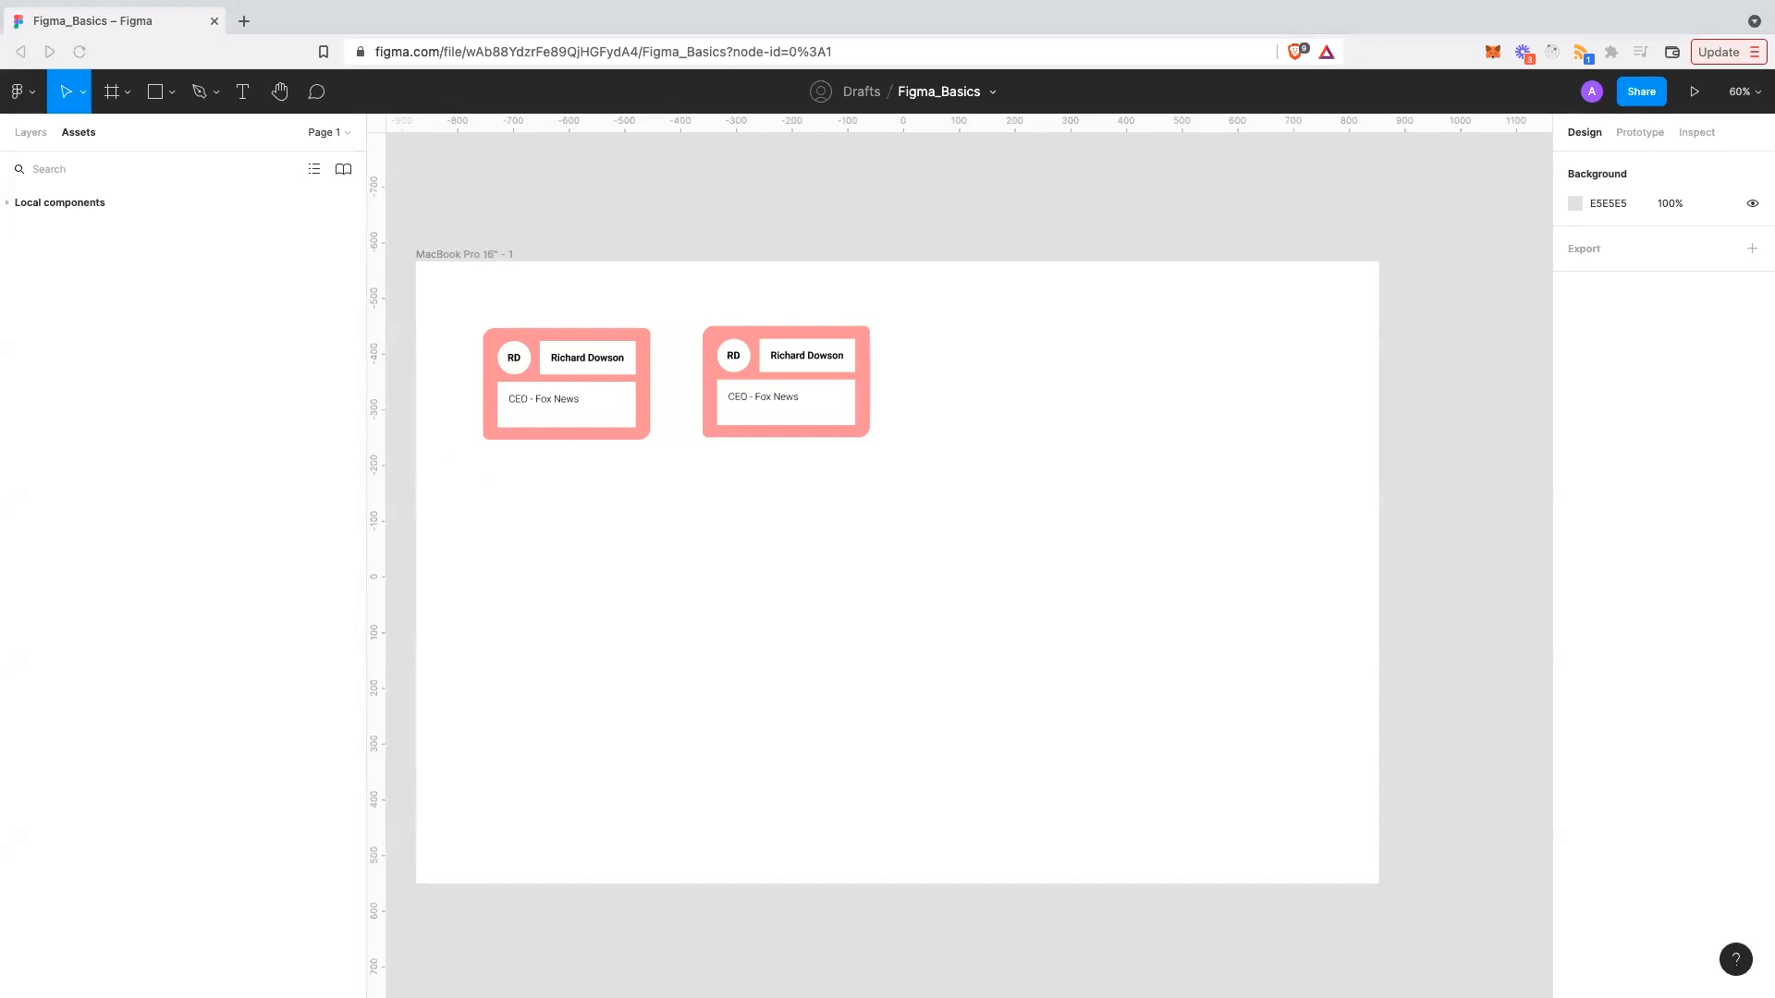
- Load figma.com in a new browser tab, then return to the Figma_Basics tab
key("ctrl+t")
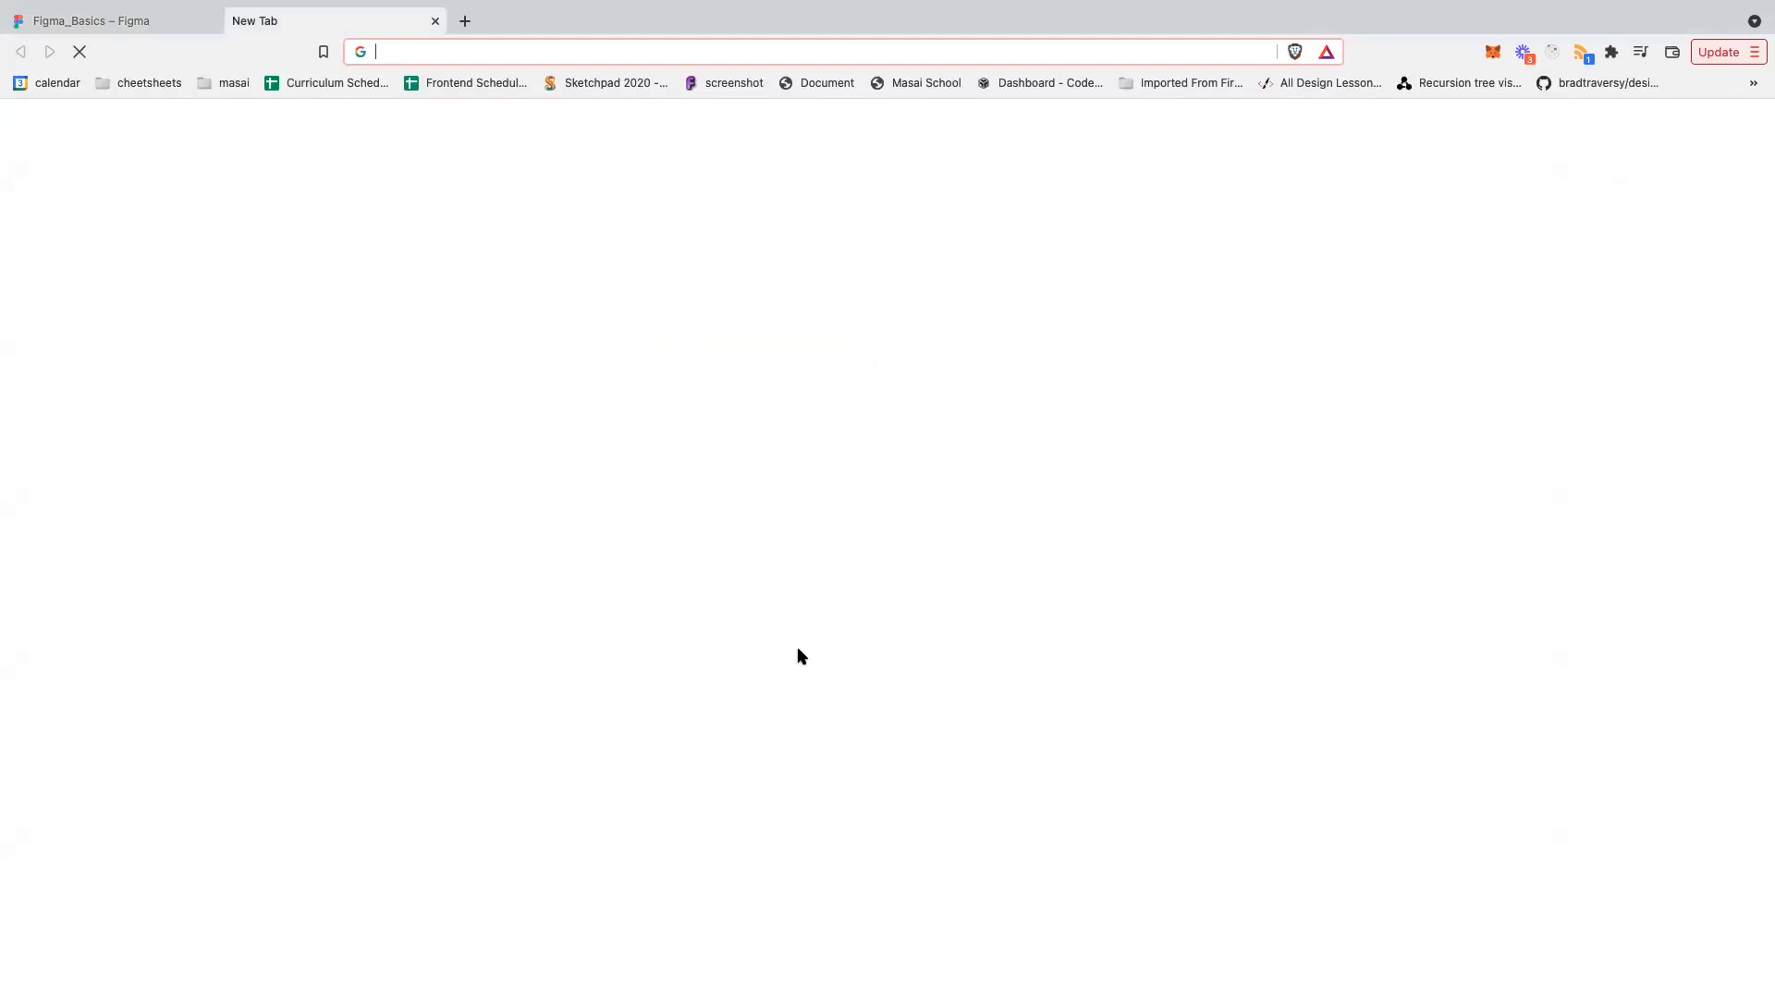
type("figma")
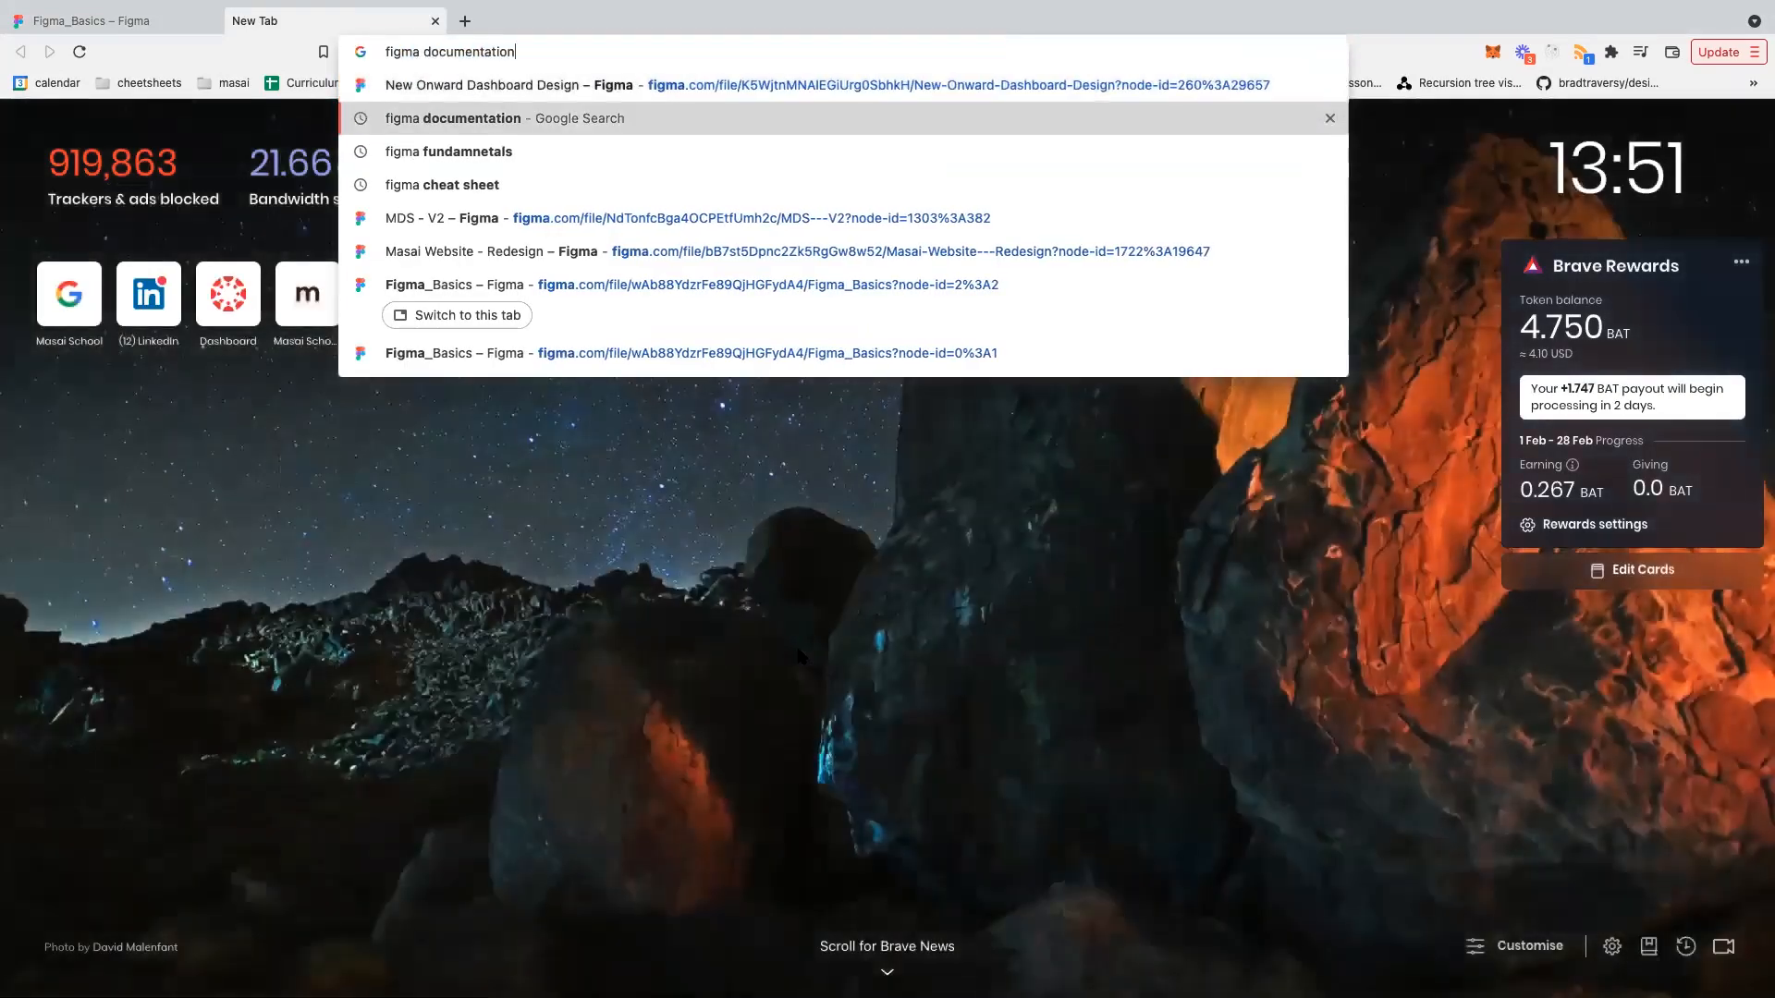
type(".com")
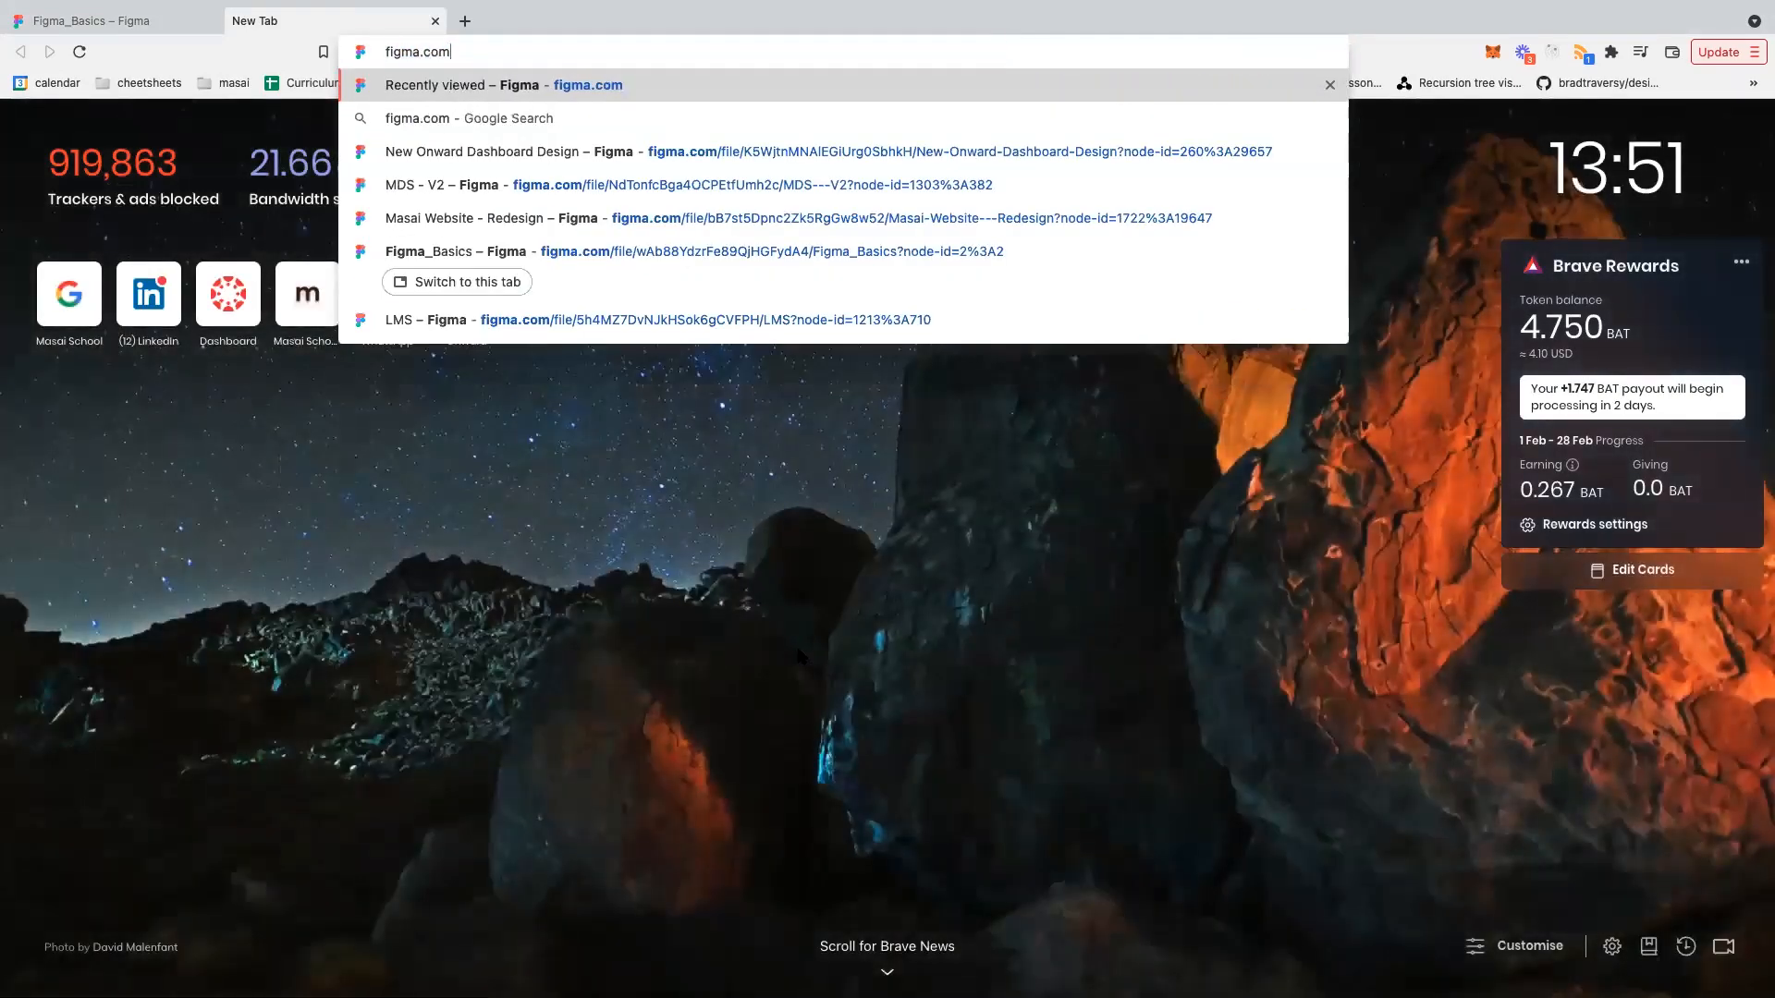
key("Return")
key("ctrl+Tab")
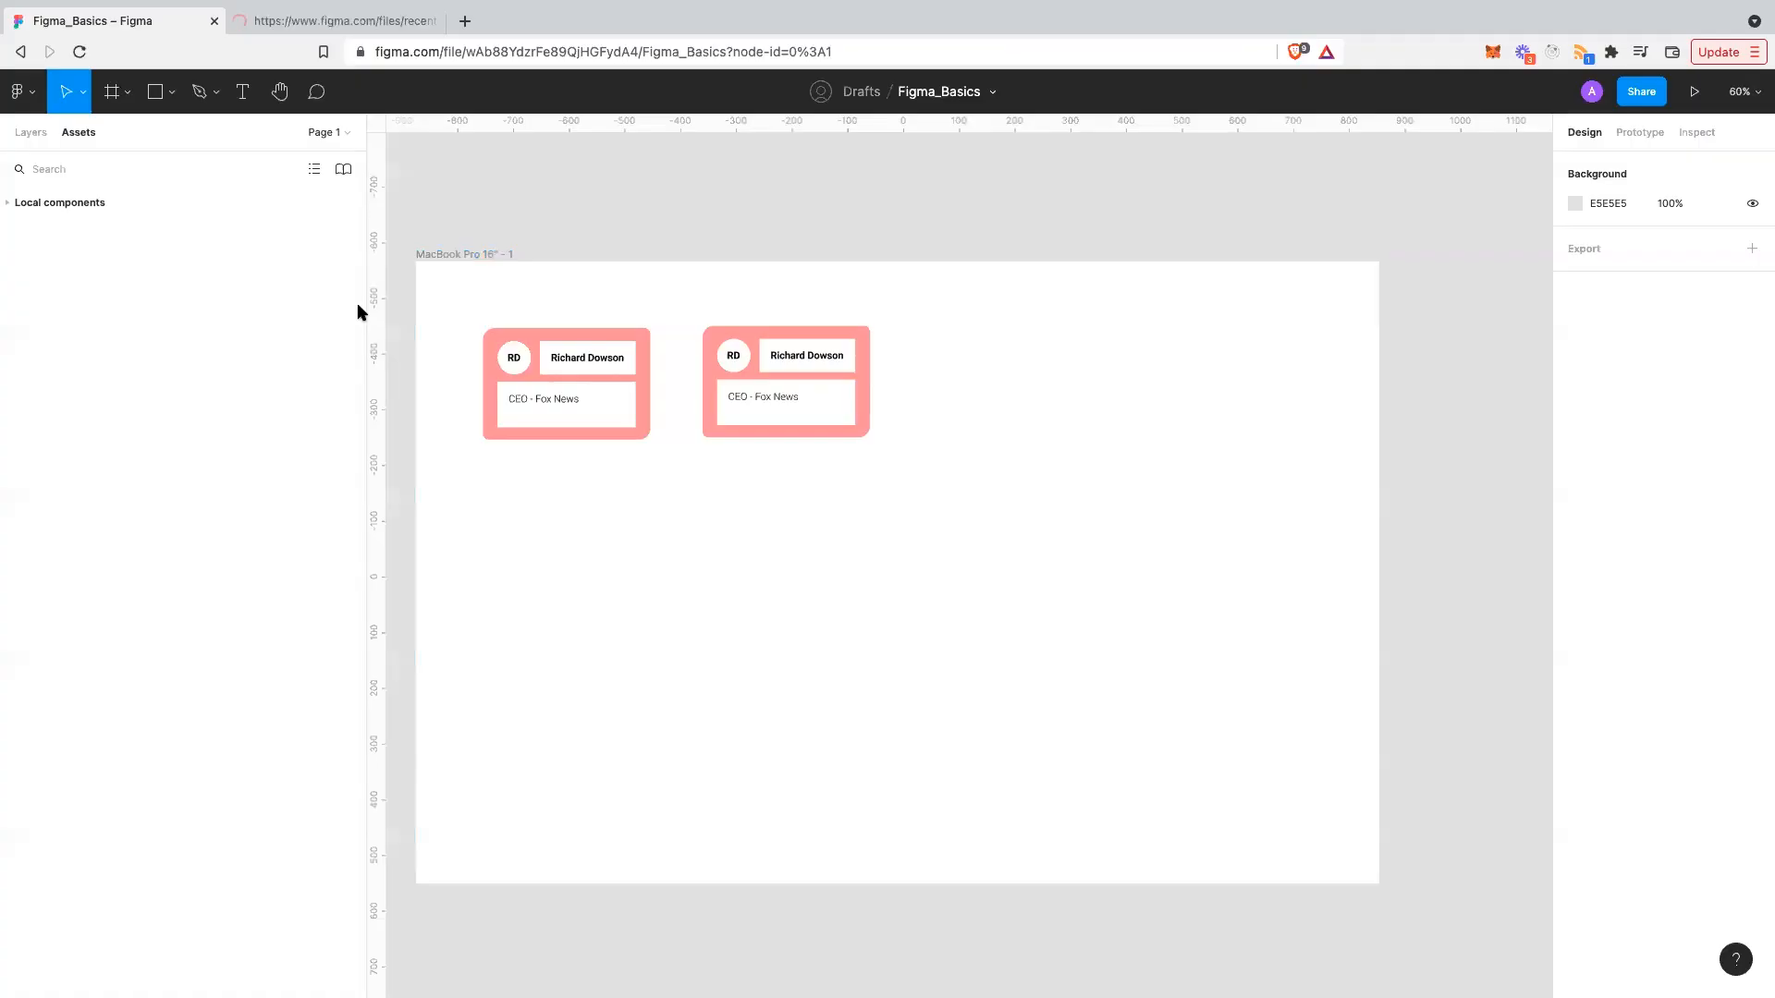
- Go to the Figma Community pages from the second tab's file browser
left_click(28, 92)
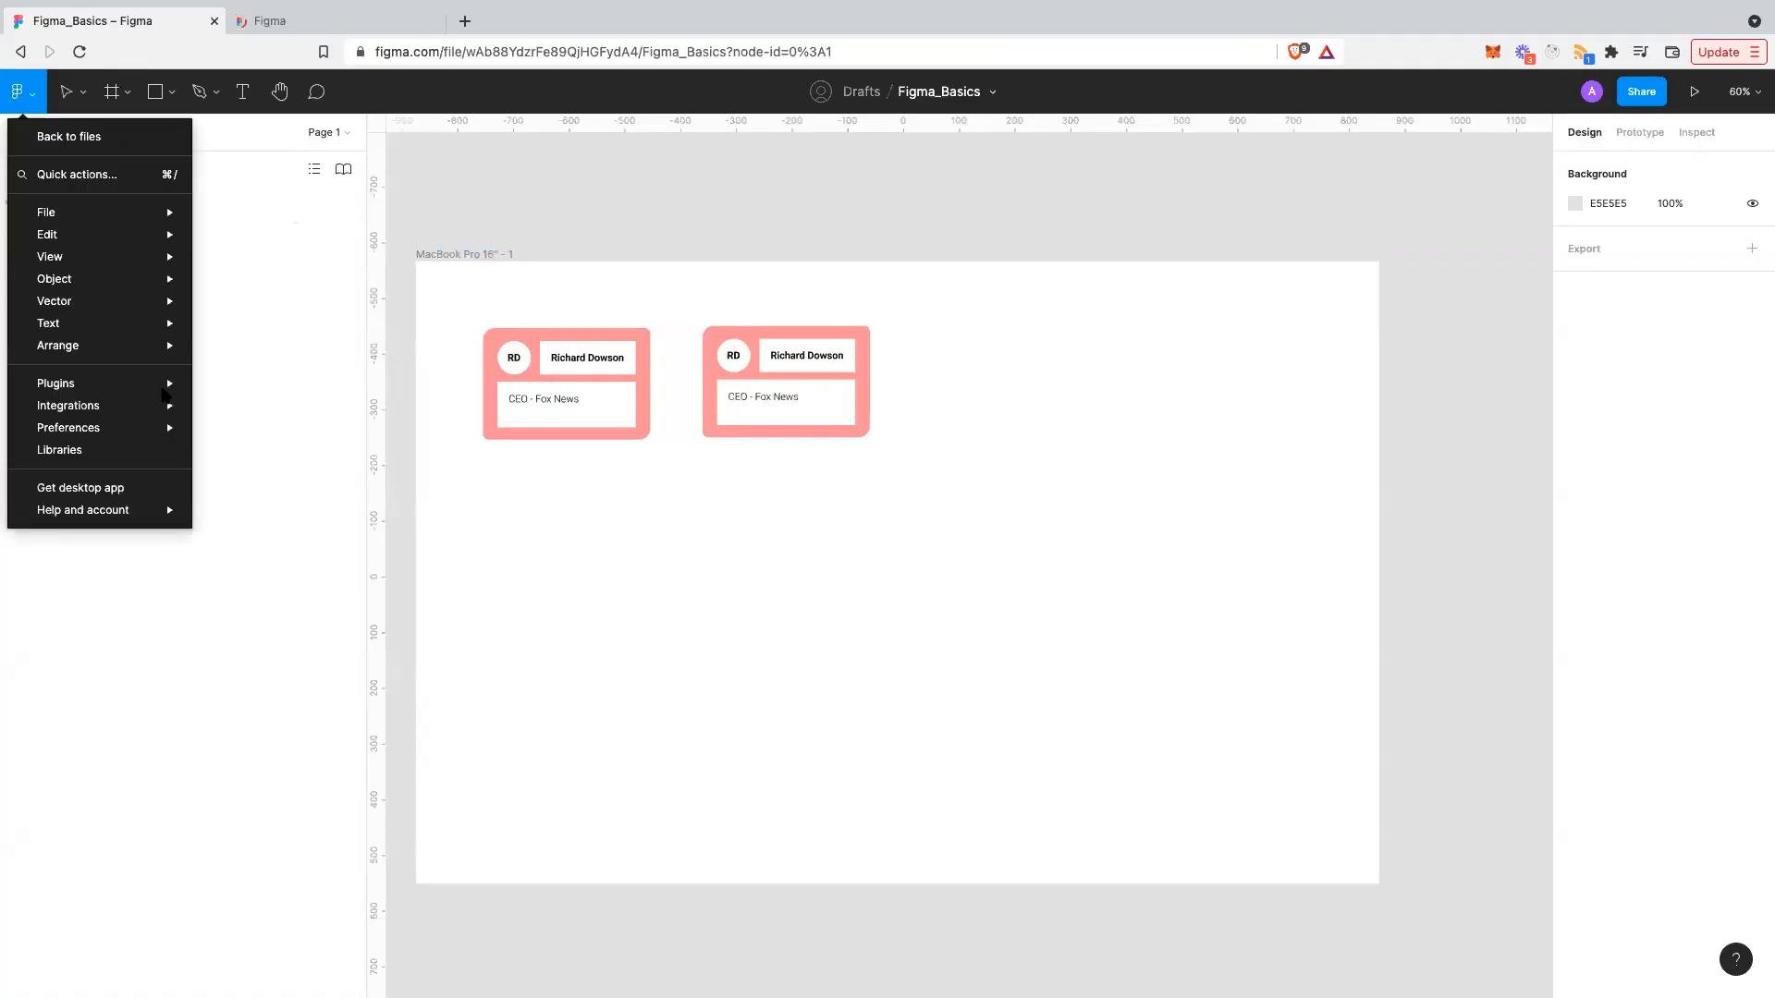
mouse_move(163, 391)
left_click(333, 20)
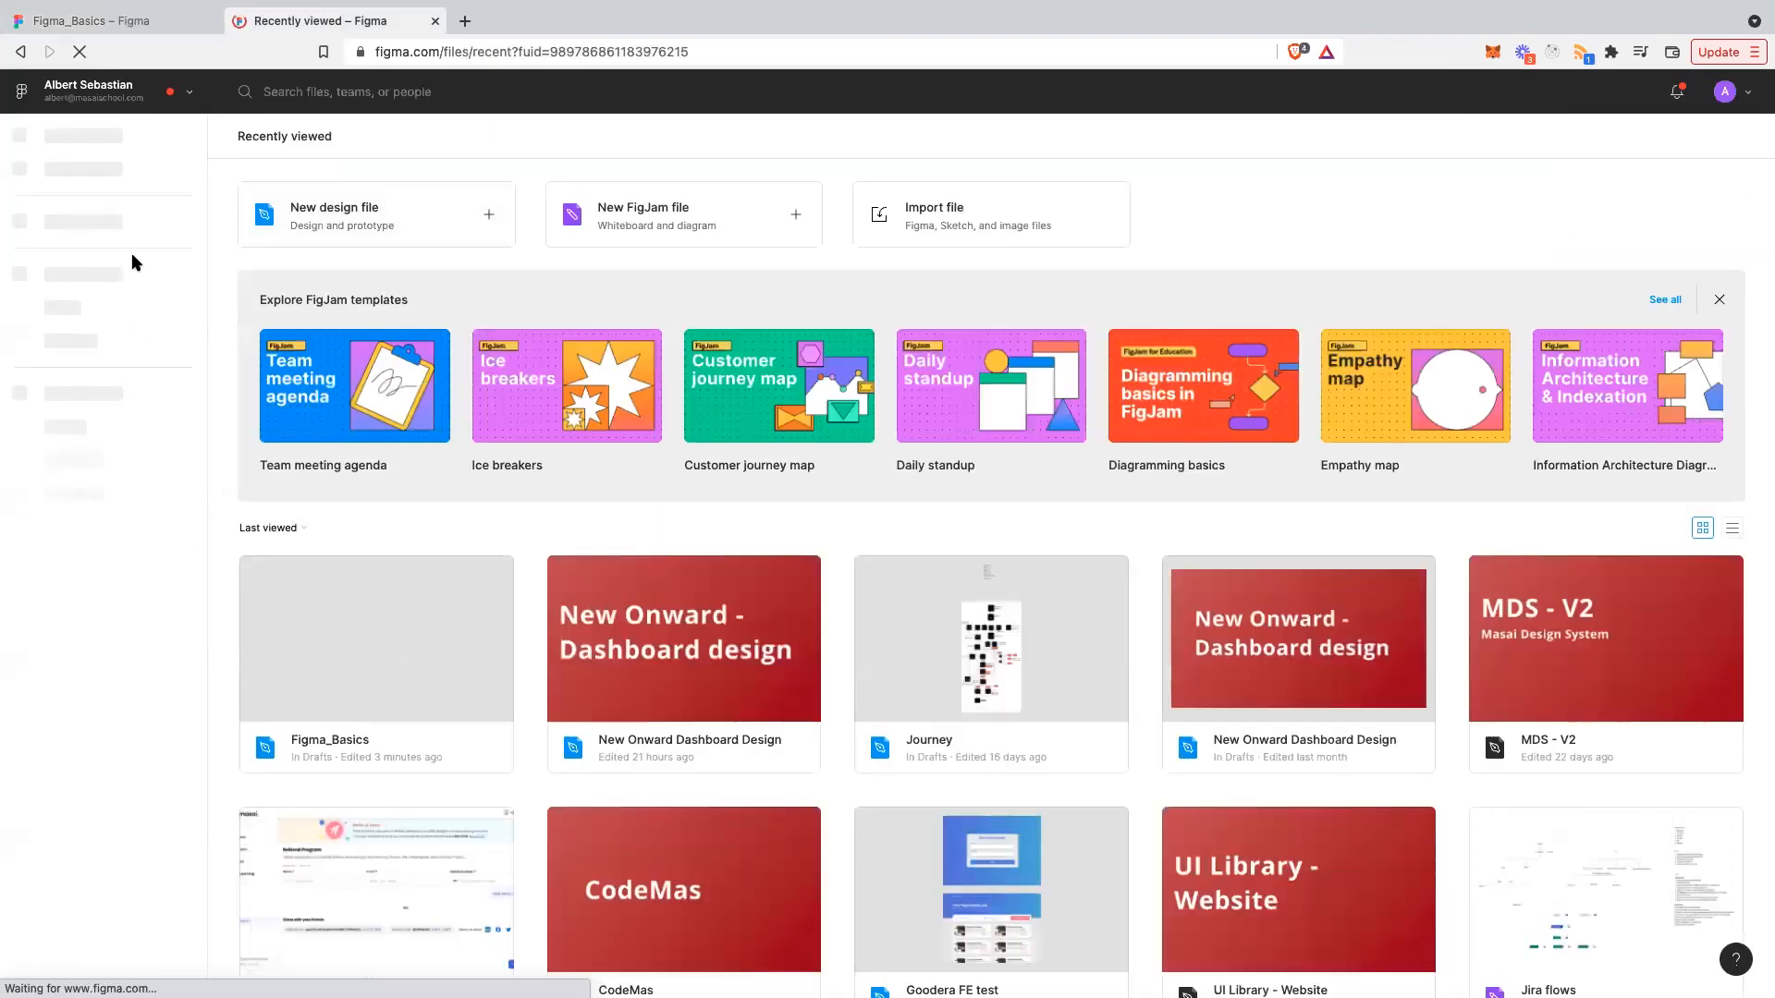
left_click(66, 214)
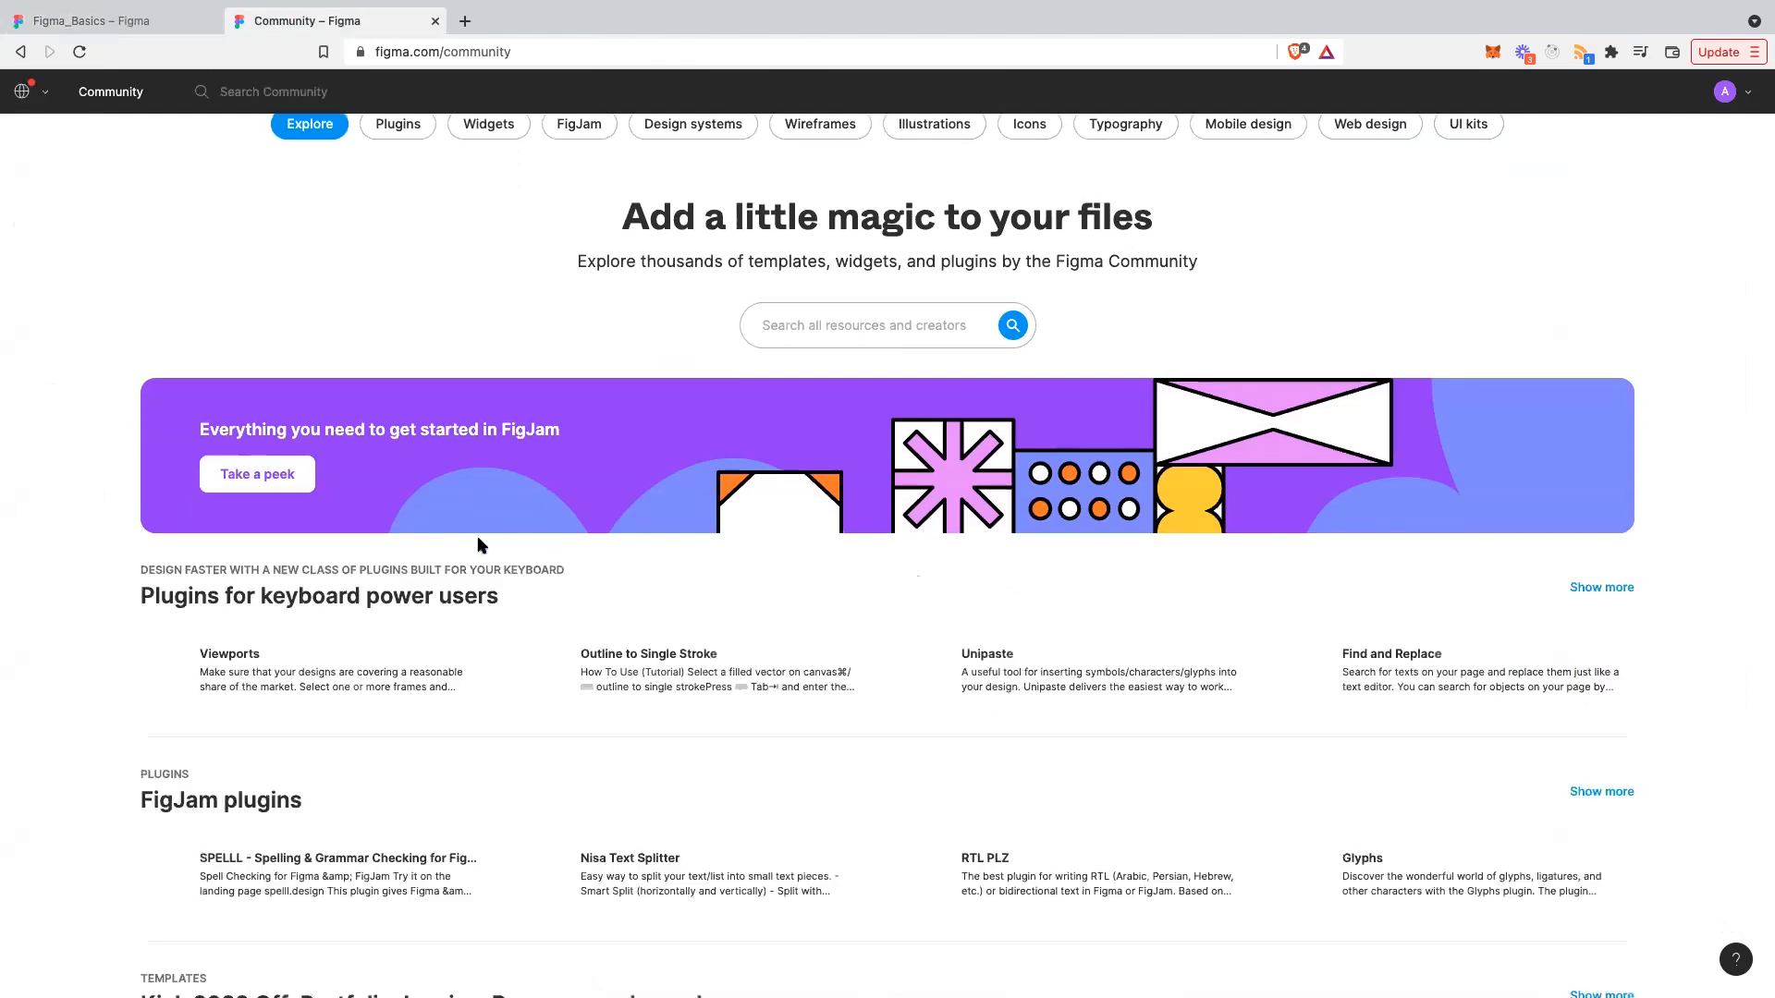
scroll(499, 573, "down", 4)
scroll(531, 631, "down", 2)
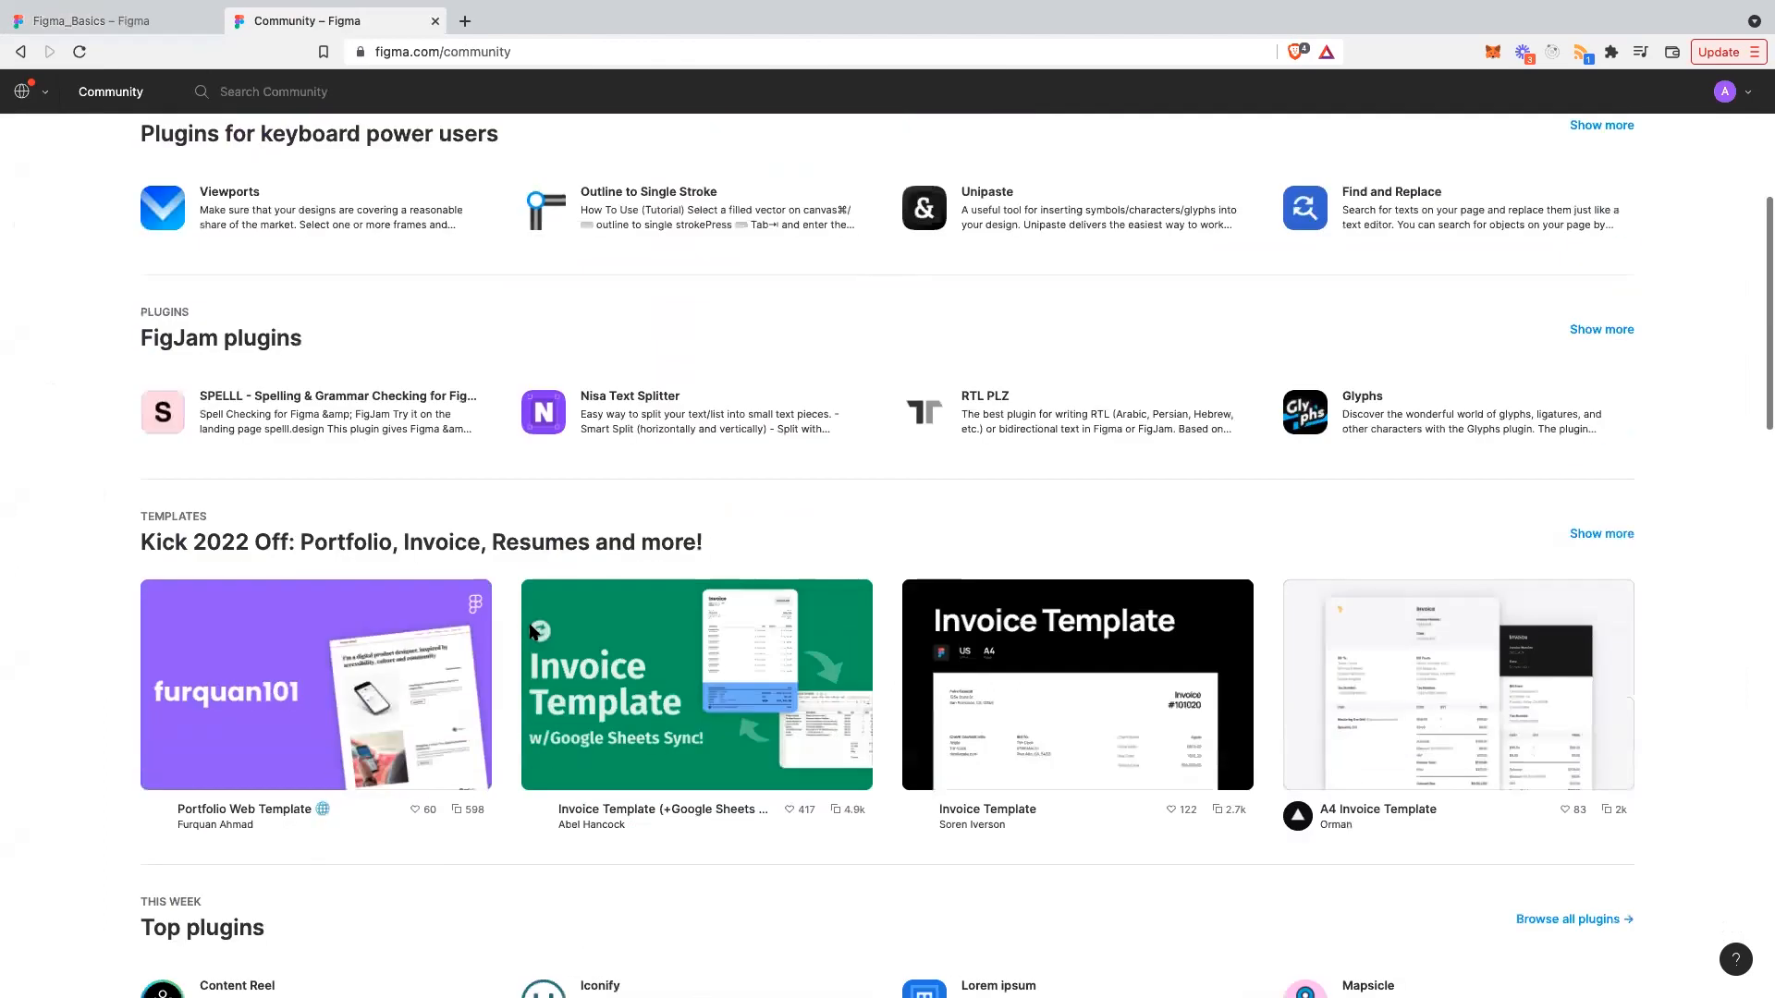
scroll(806, 396, "down", 3)
scroll(826, 367, "up", 8)
- Search the Community for 'date'
left_click(825, 363)
type("date")
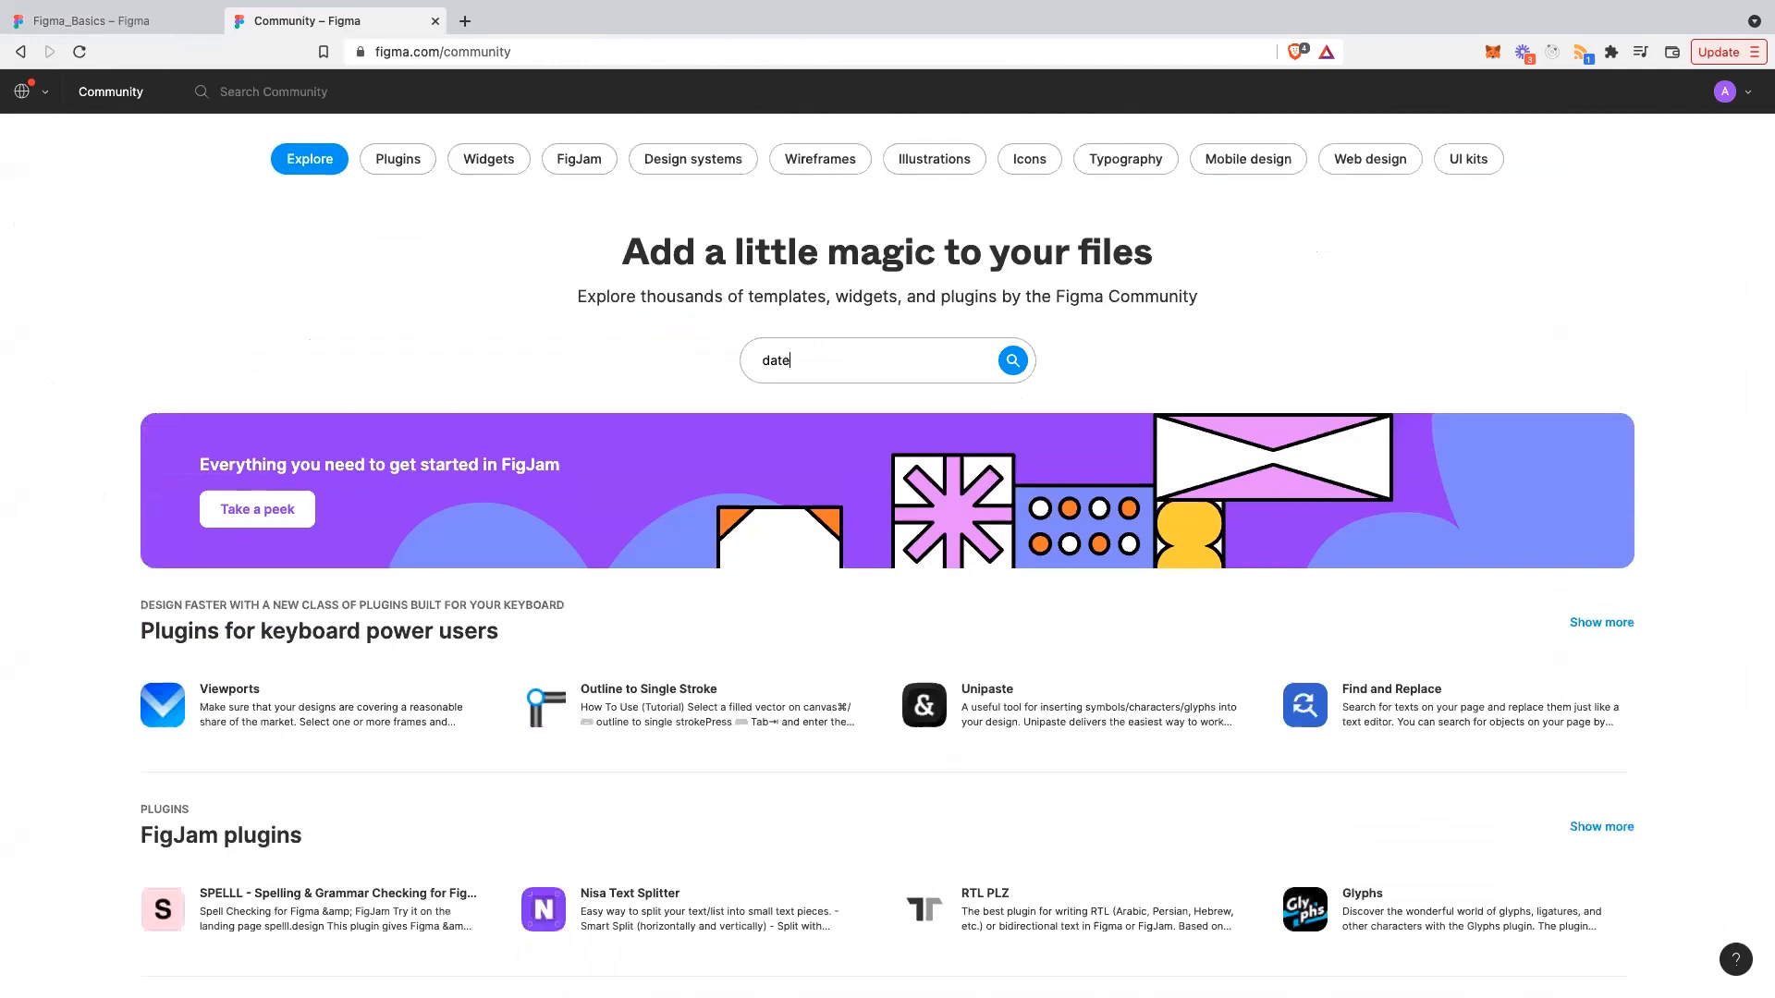
key("Return")
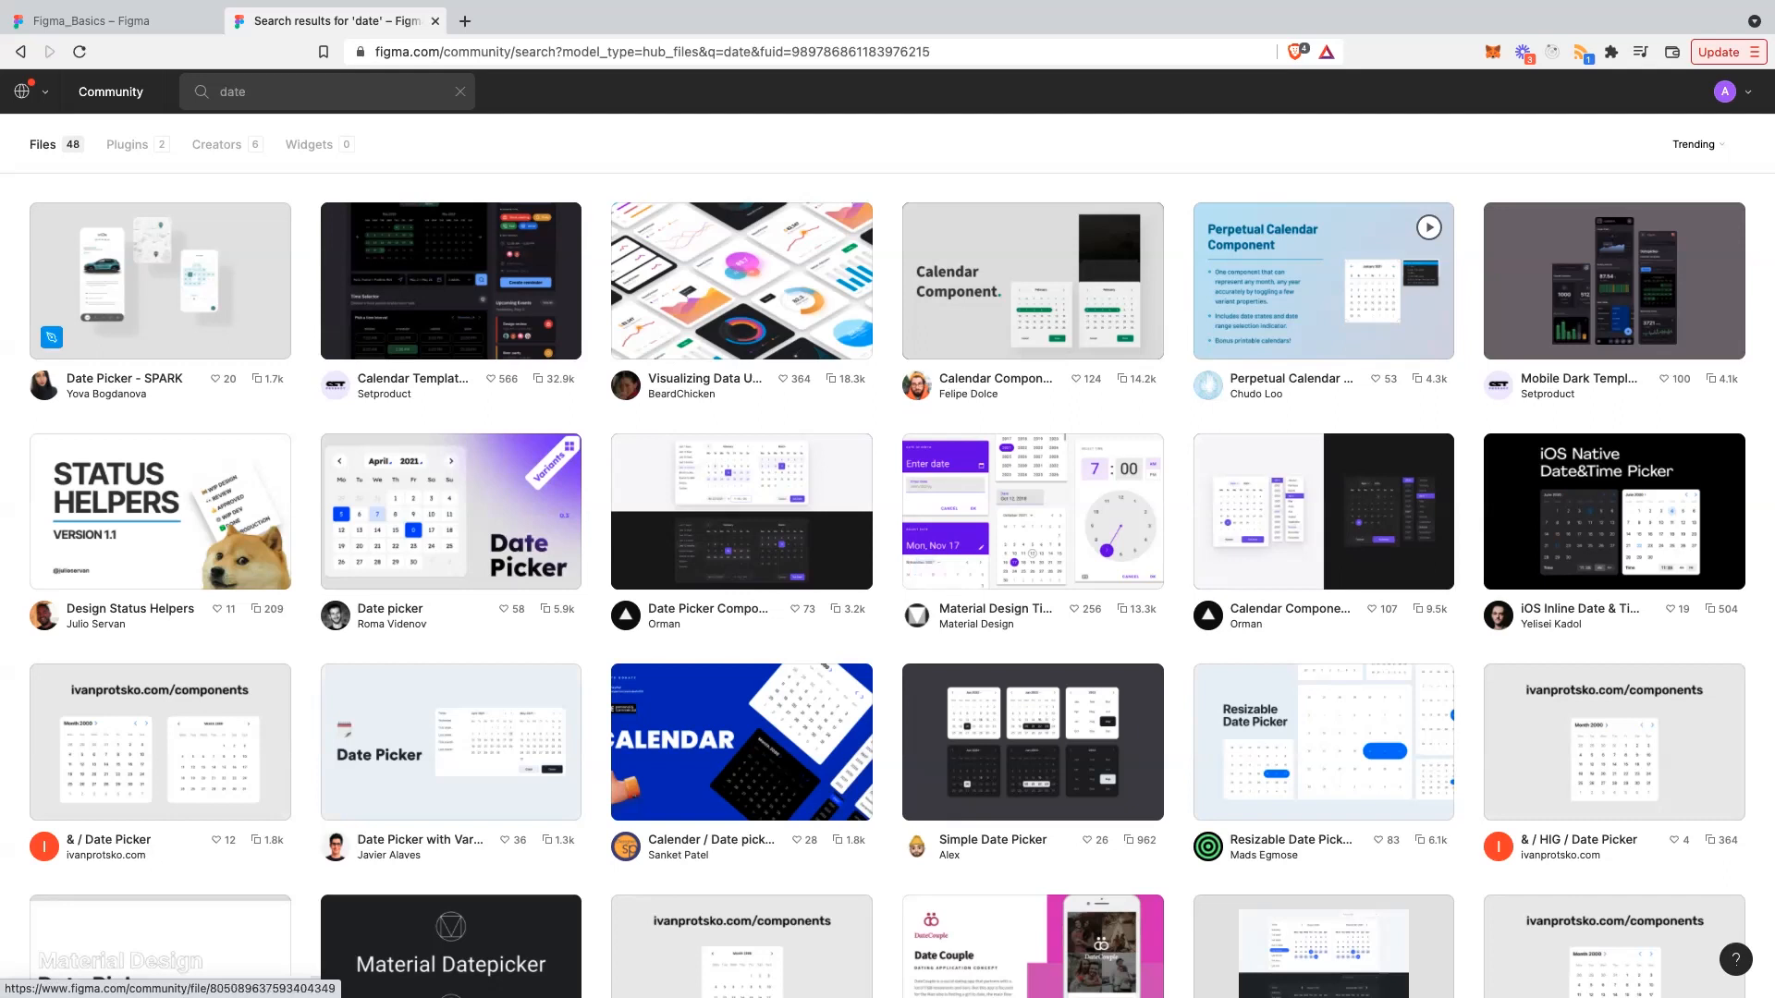
- Open the Material Design Time and Date Pickers Kit community file
right_click(218, 269)
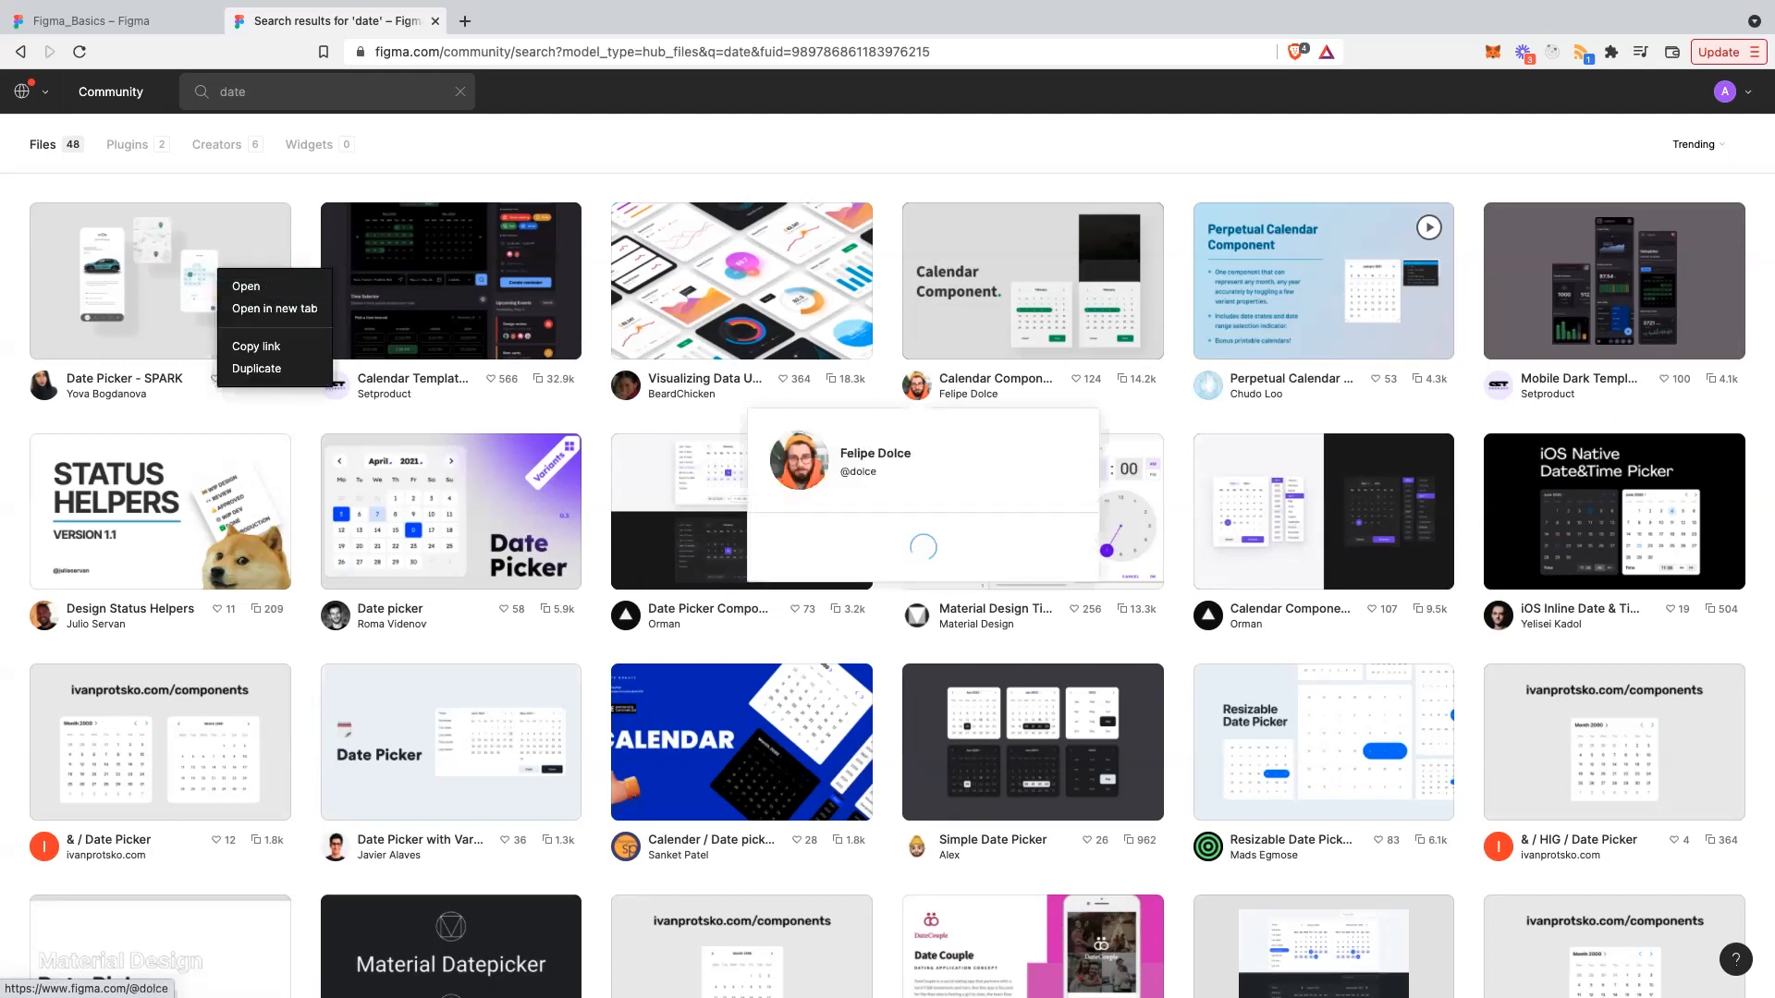
left_click(998, 514)
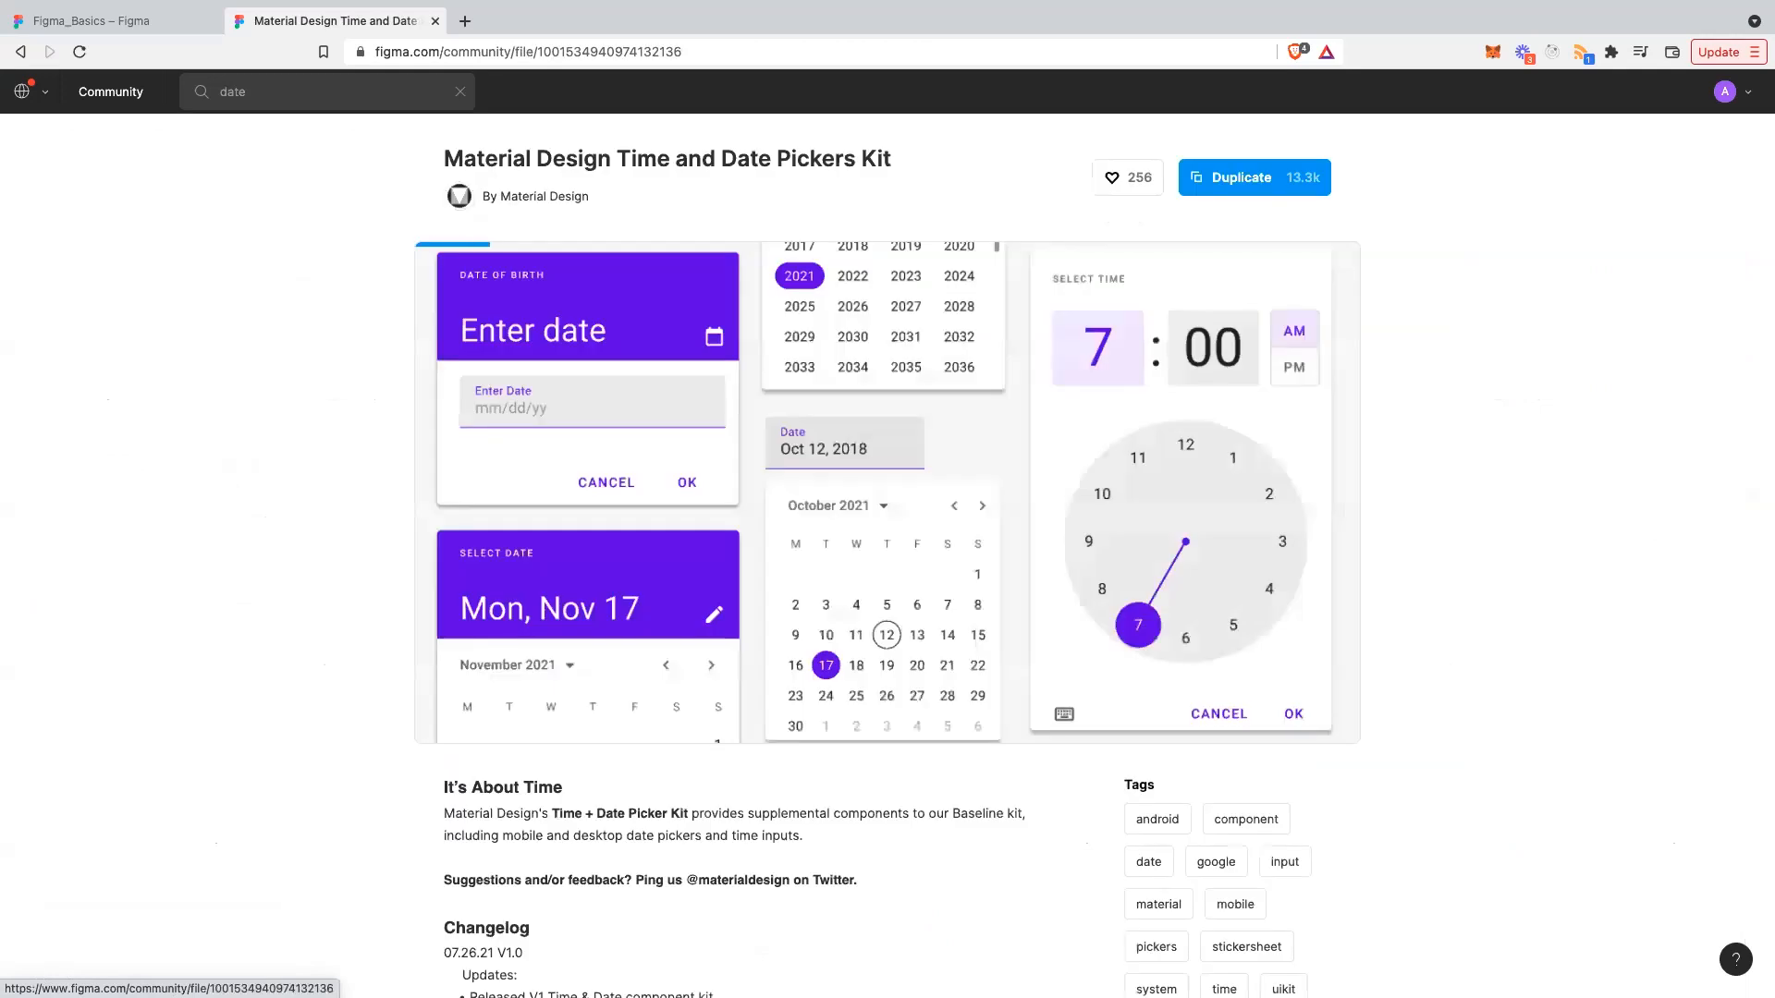
scroll(887, 554, "down", 2)
scroll(887, 555, "down", 1)
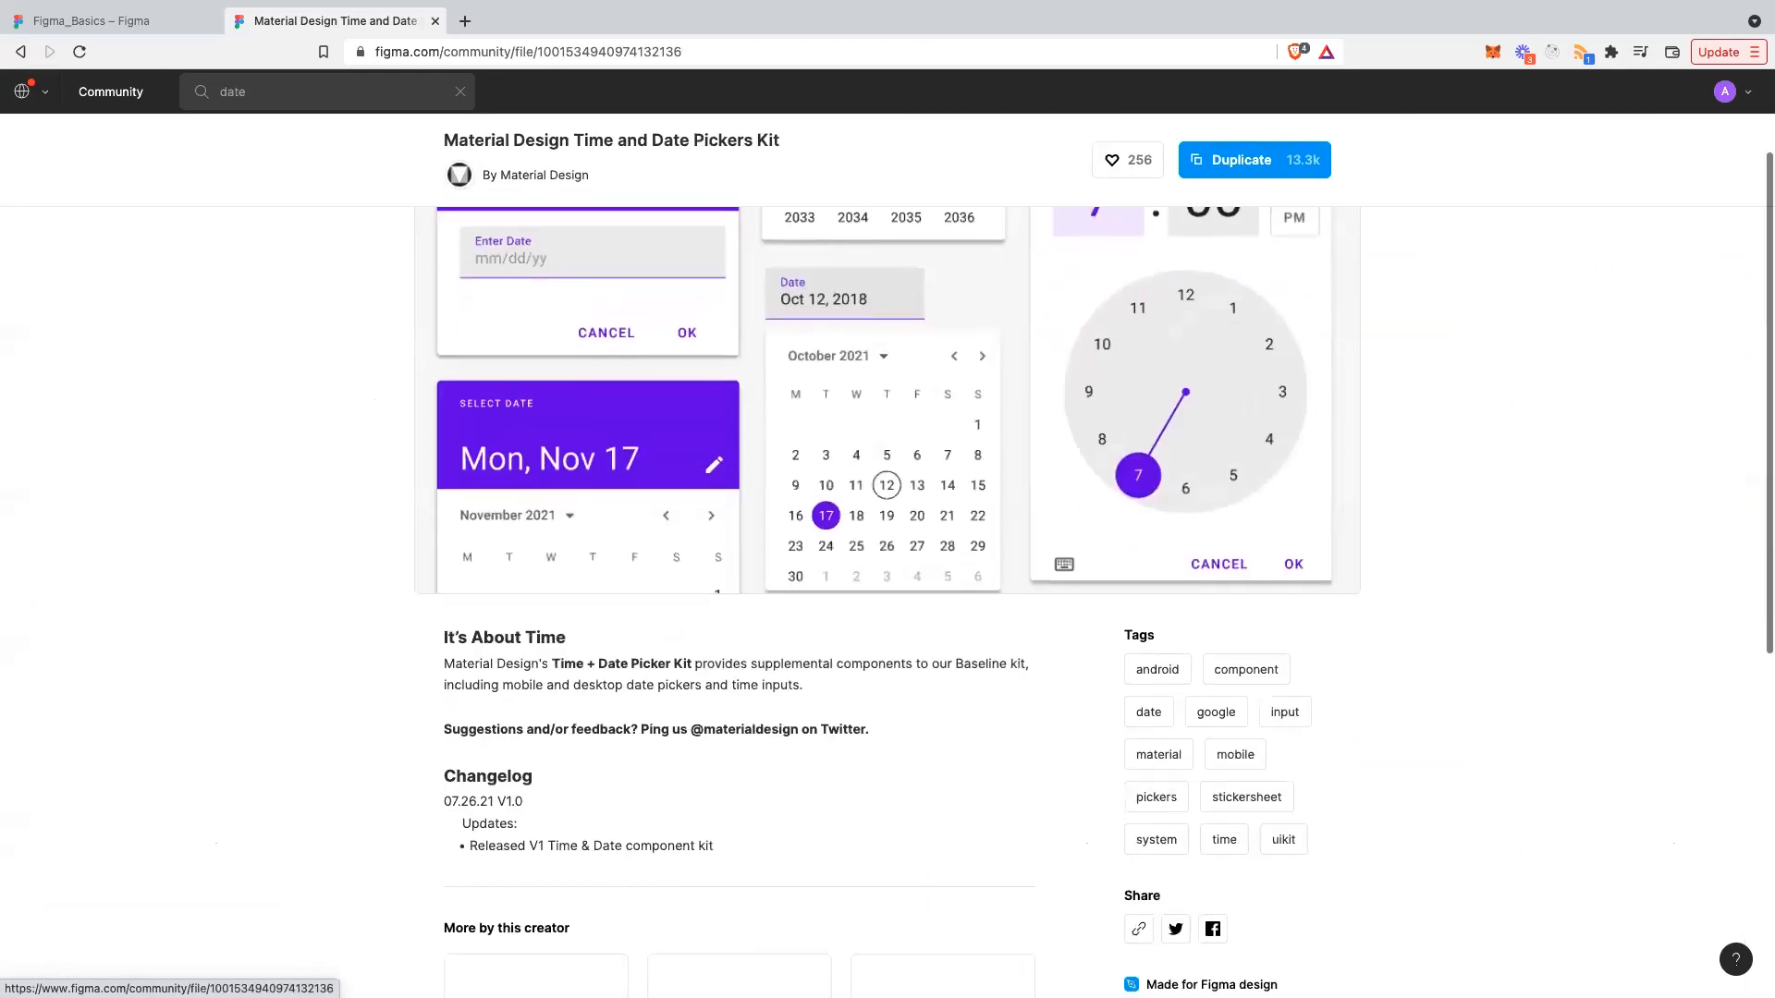
scroll(888, 601, "up", 1)
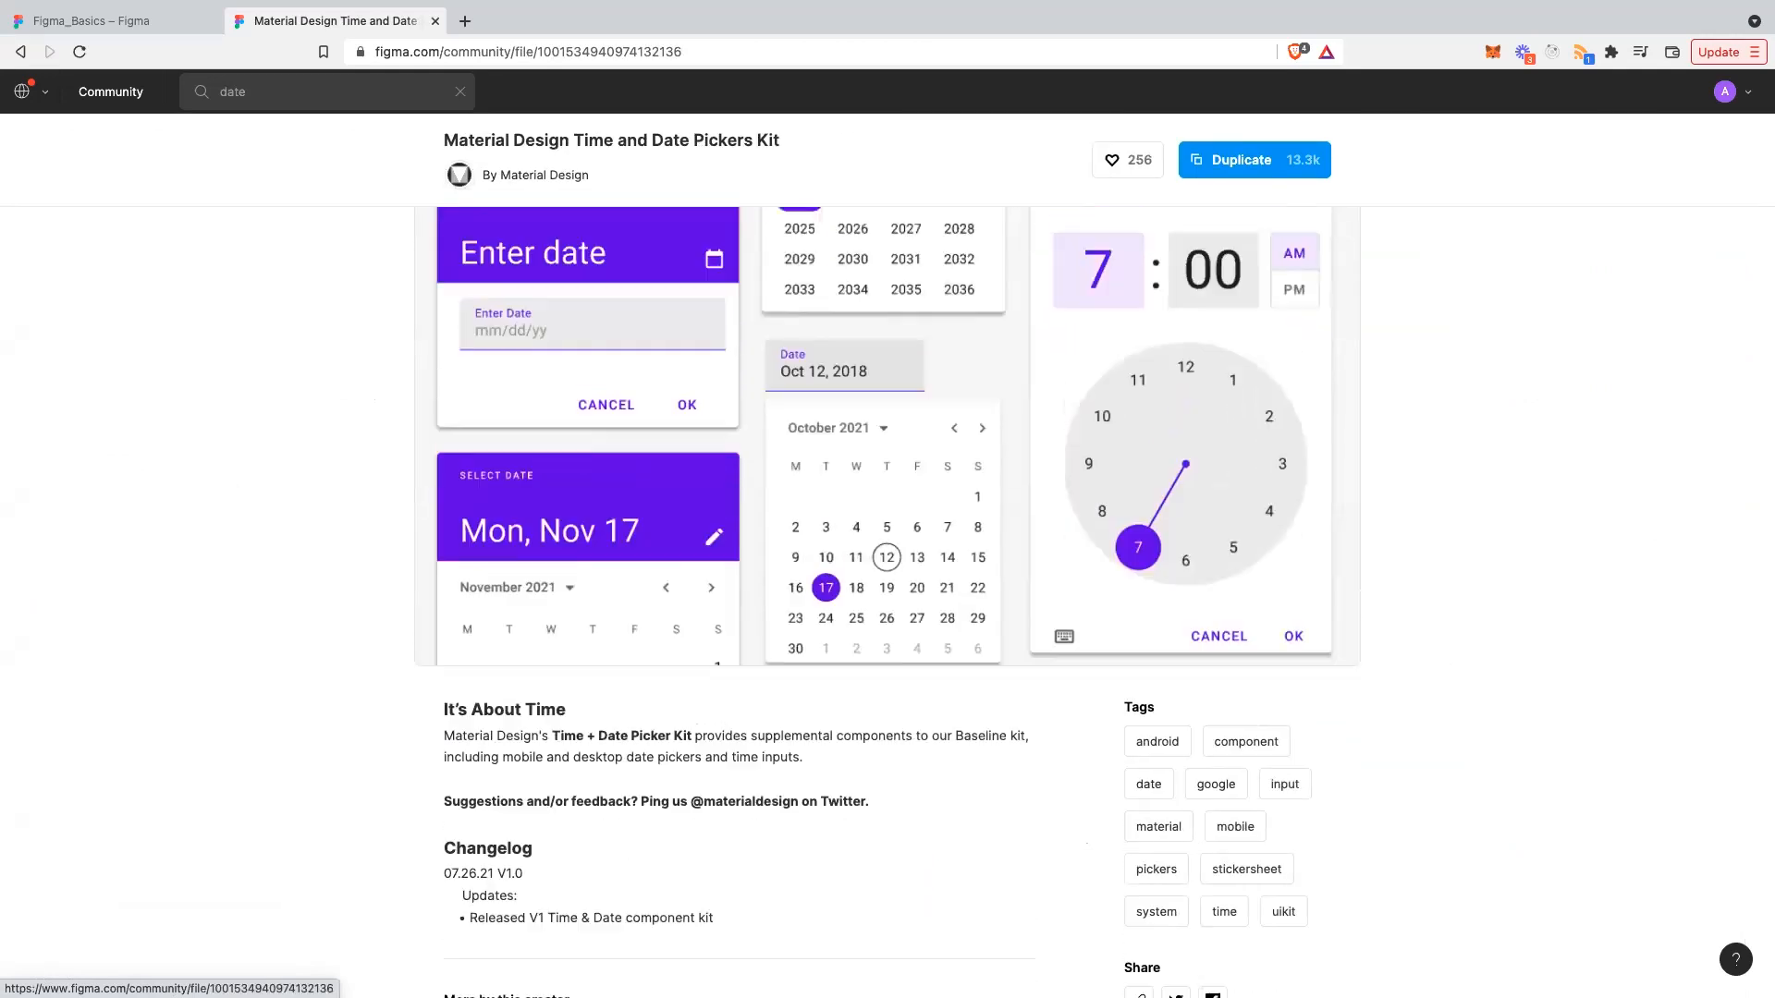
scroll(888, 555, "up", 1)
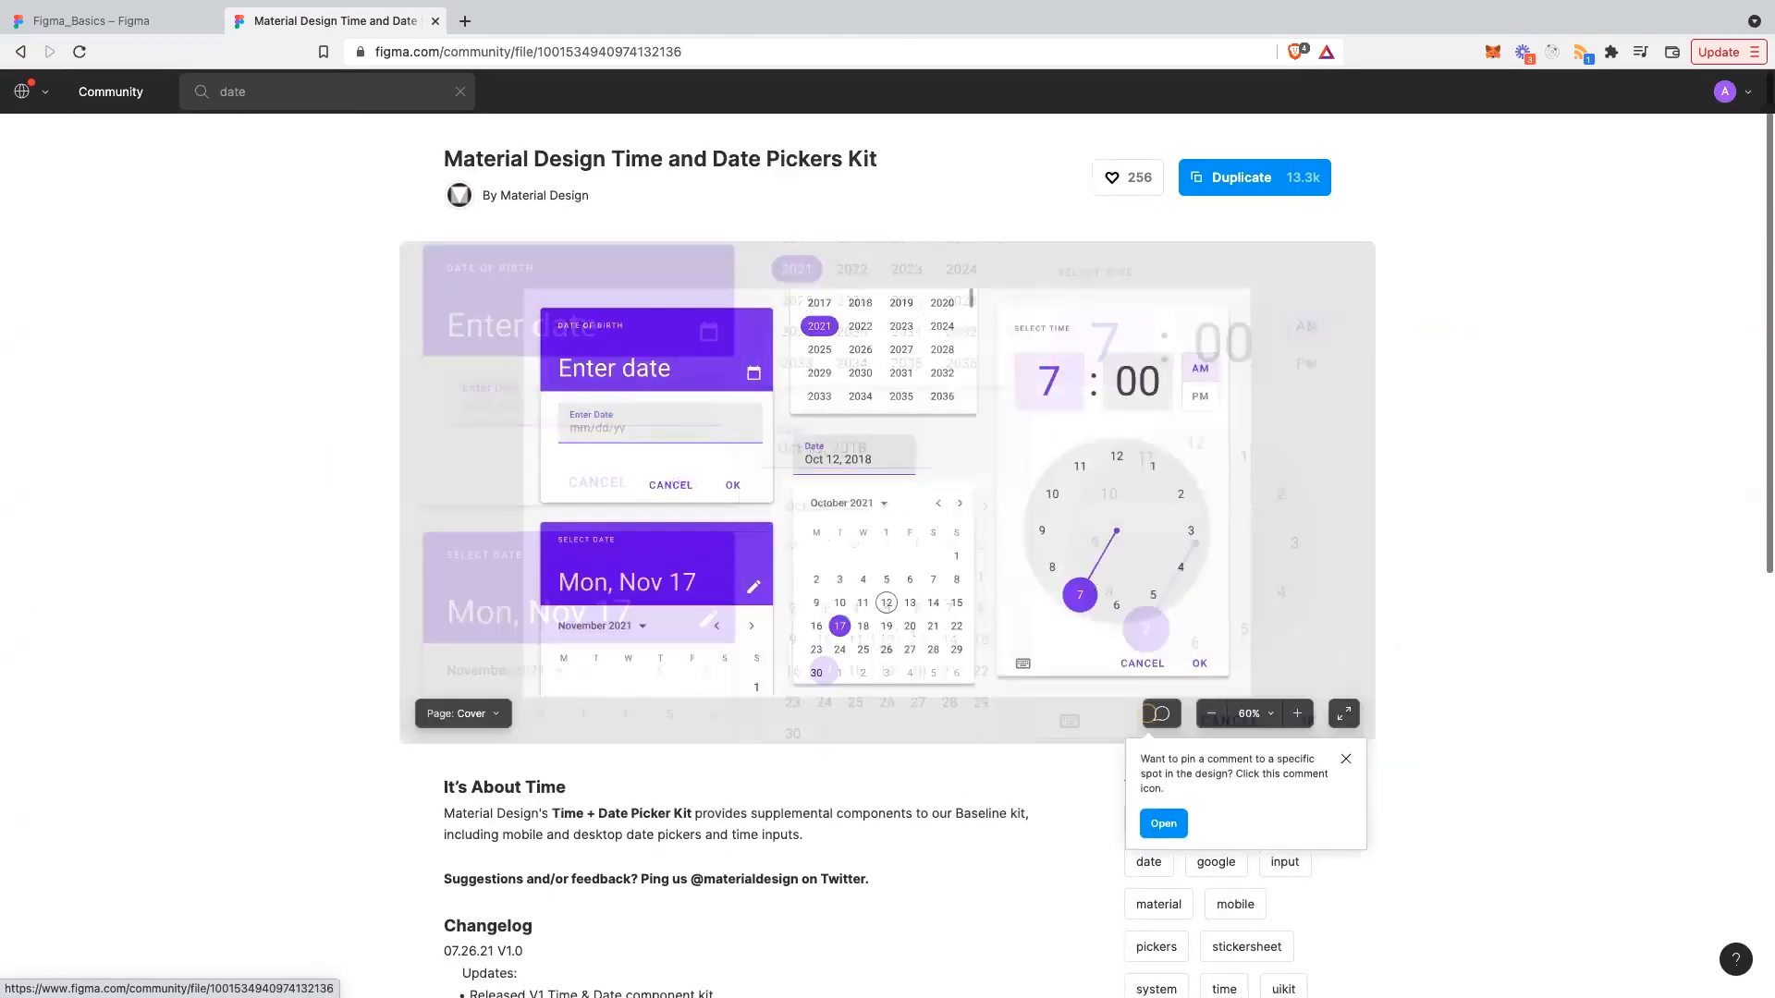
- Preview the file fullscreen on its Date & Time Pickers page
left_click(1343, 713)
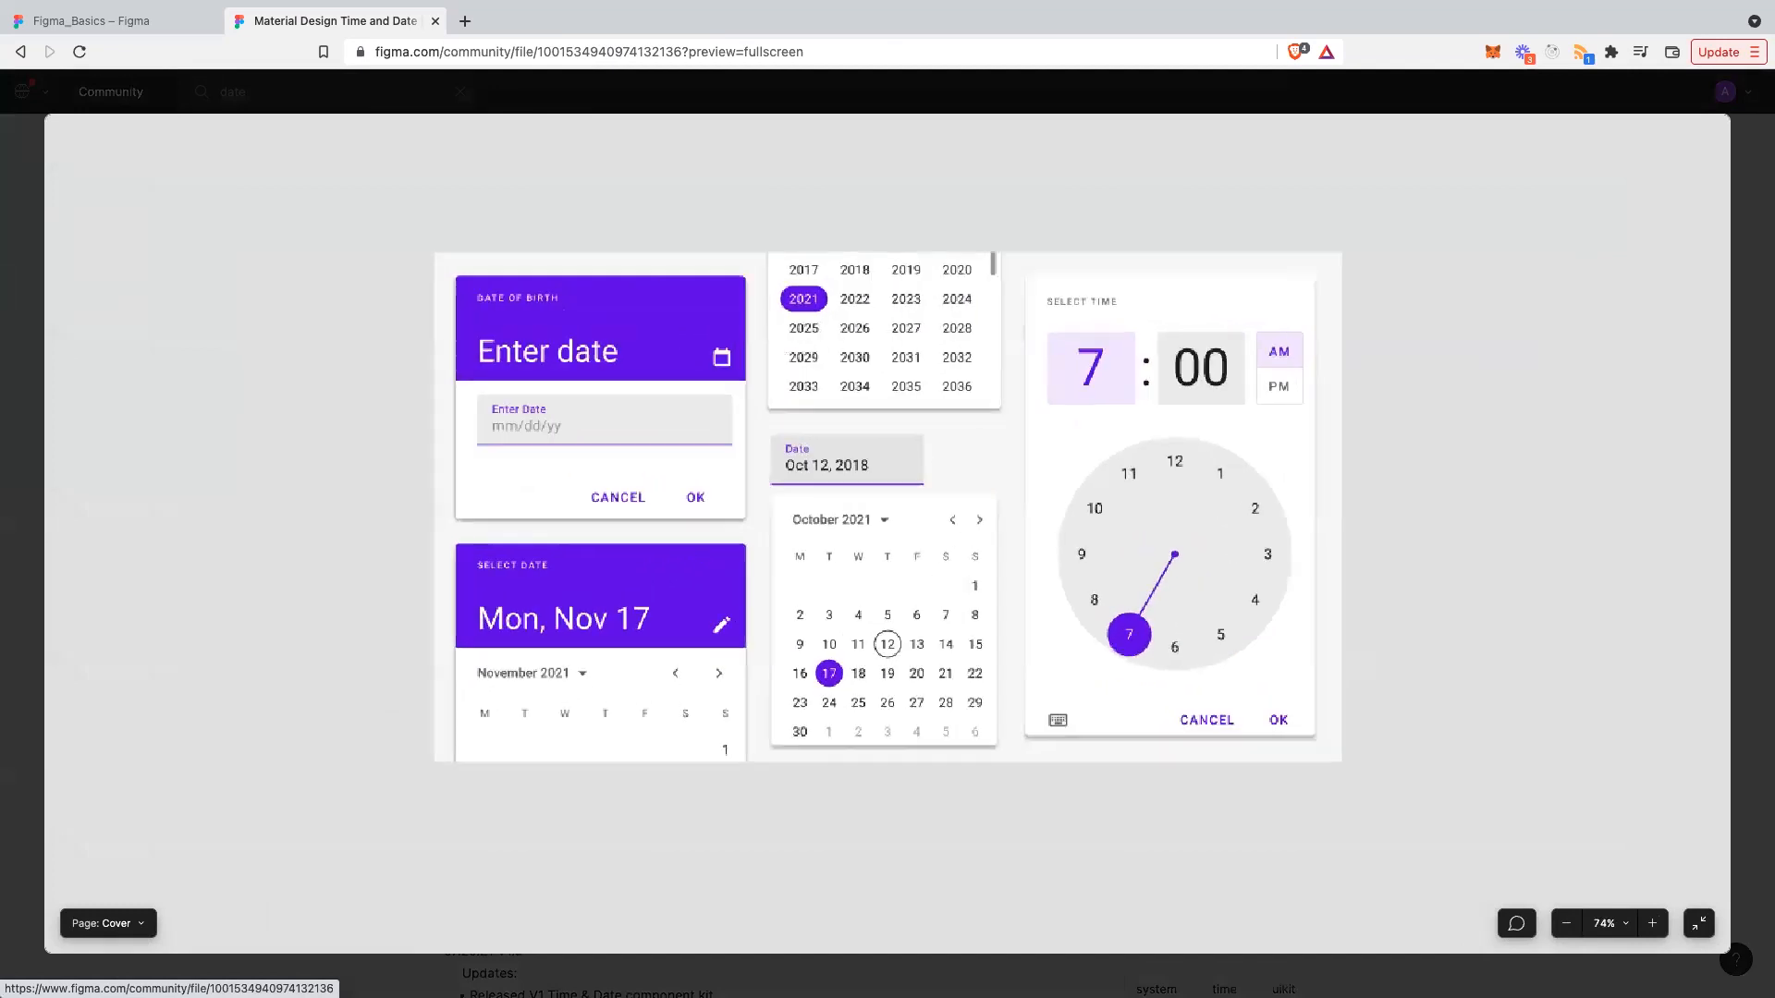
scroll(678, 561, "down", 3)
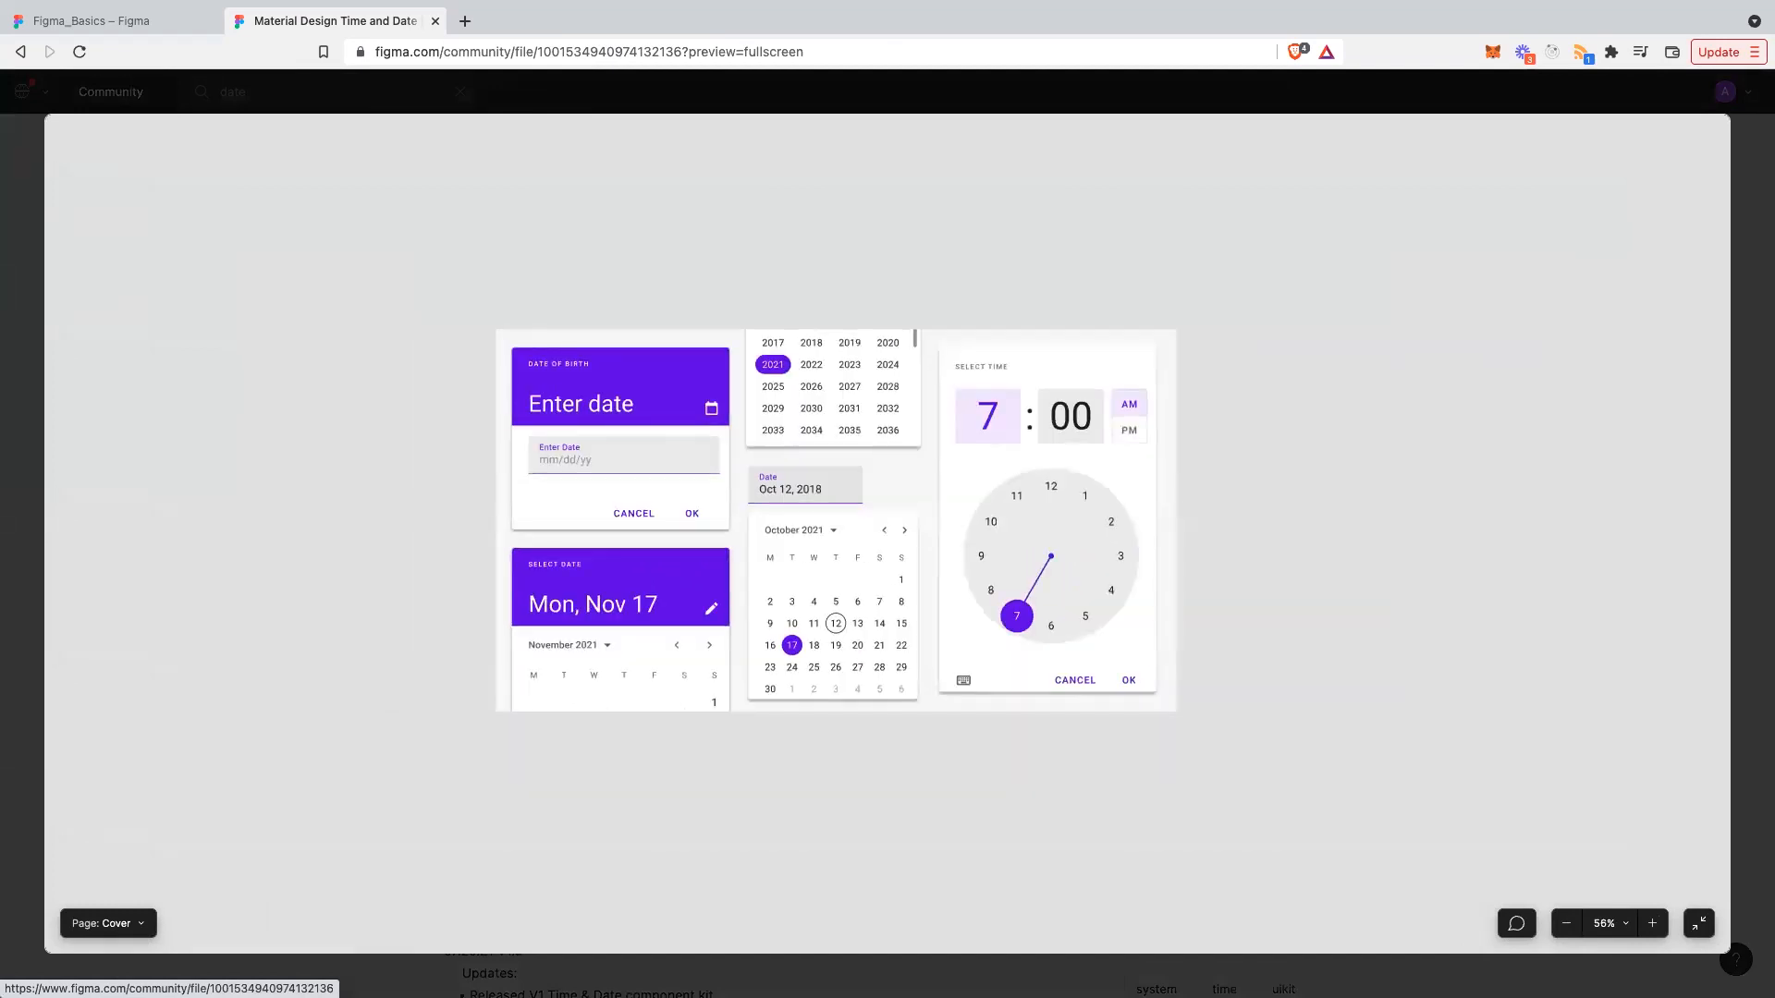
left_click(108, 924)
left_click(144, 885)
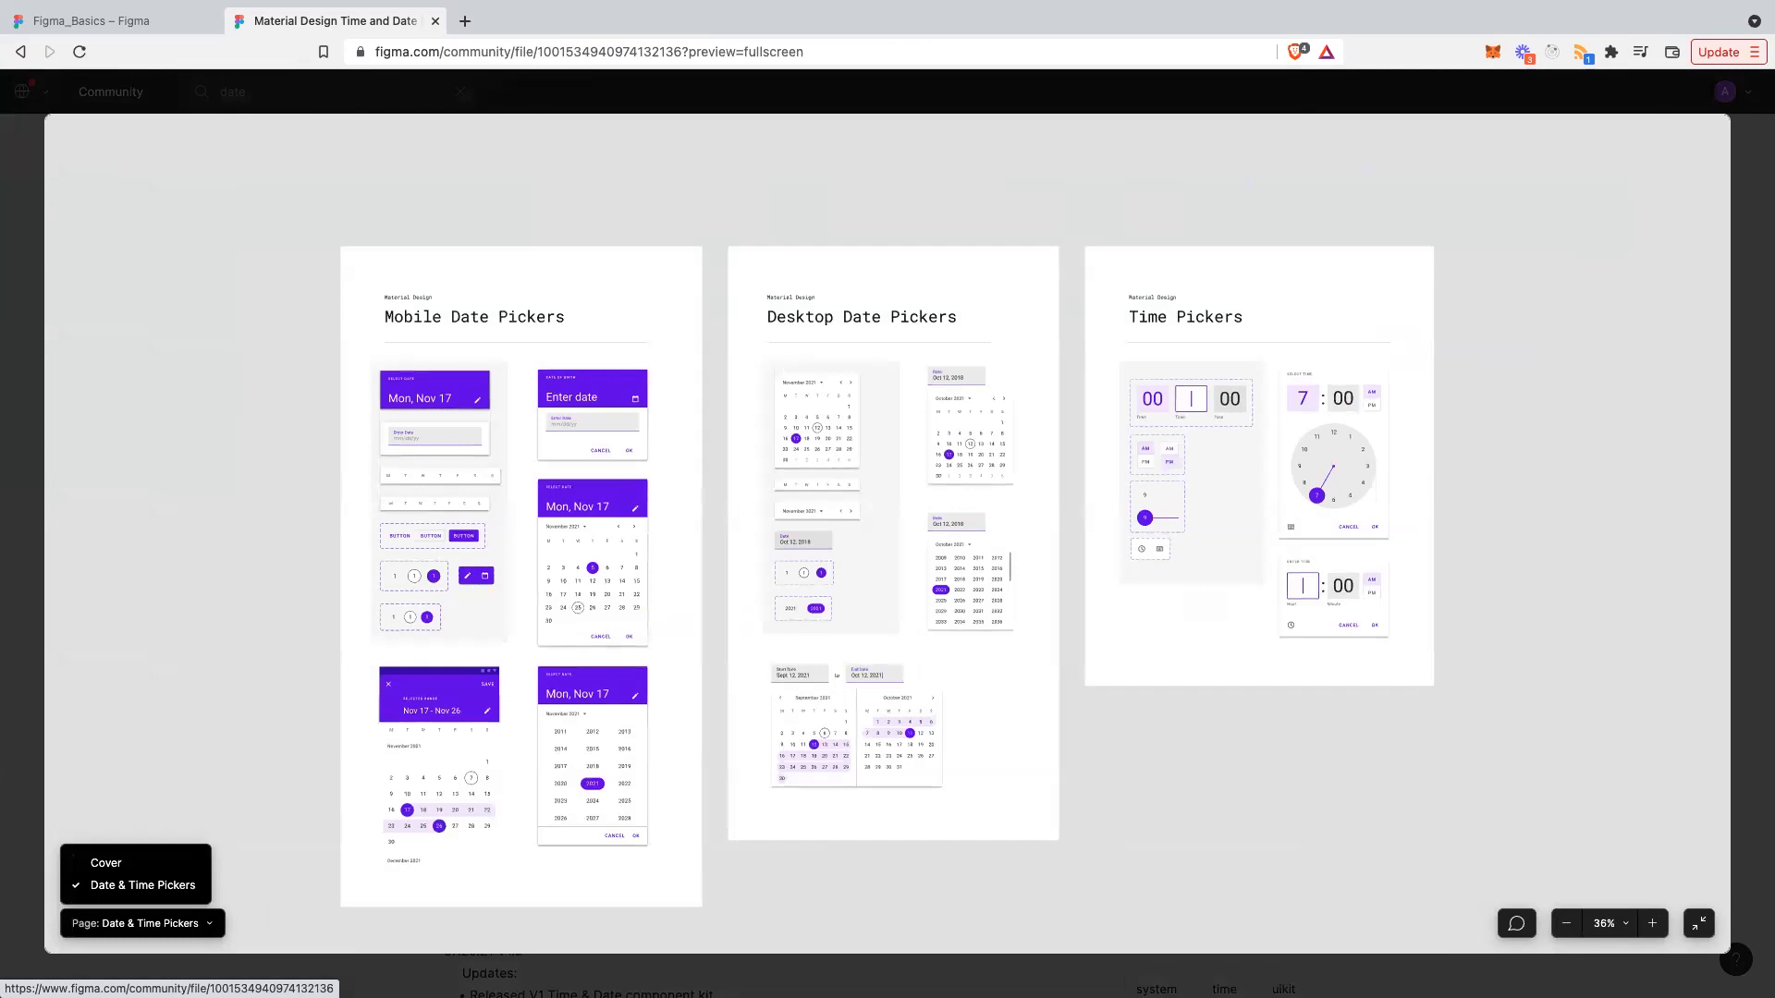
- Browse the pickers page, exit fullscreen and return to the Figma_Basics tab
scroll(887, 533, "down", 1)
scroll(887, 534, "right", 2)
scroll(888, 533, "up", 1)
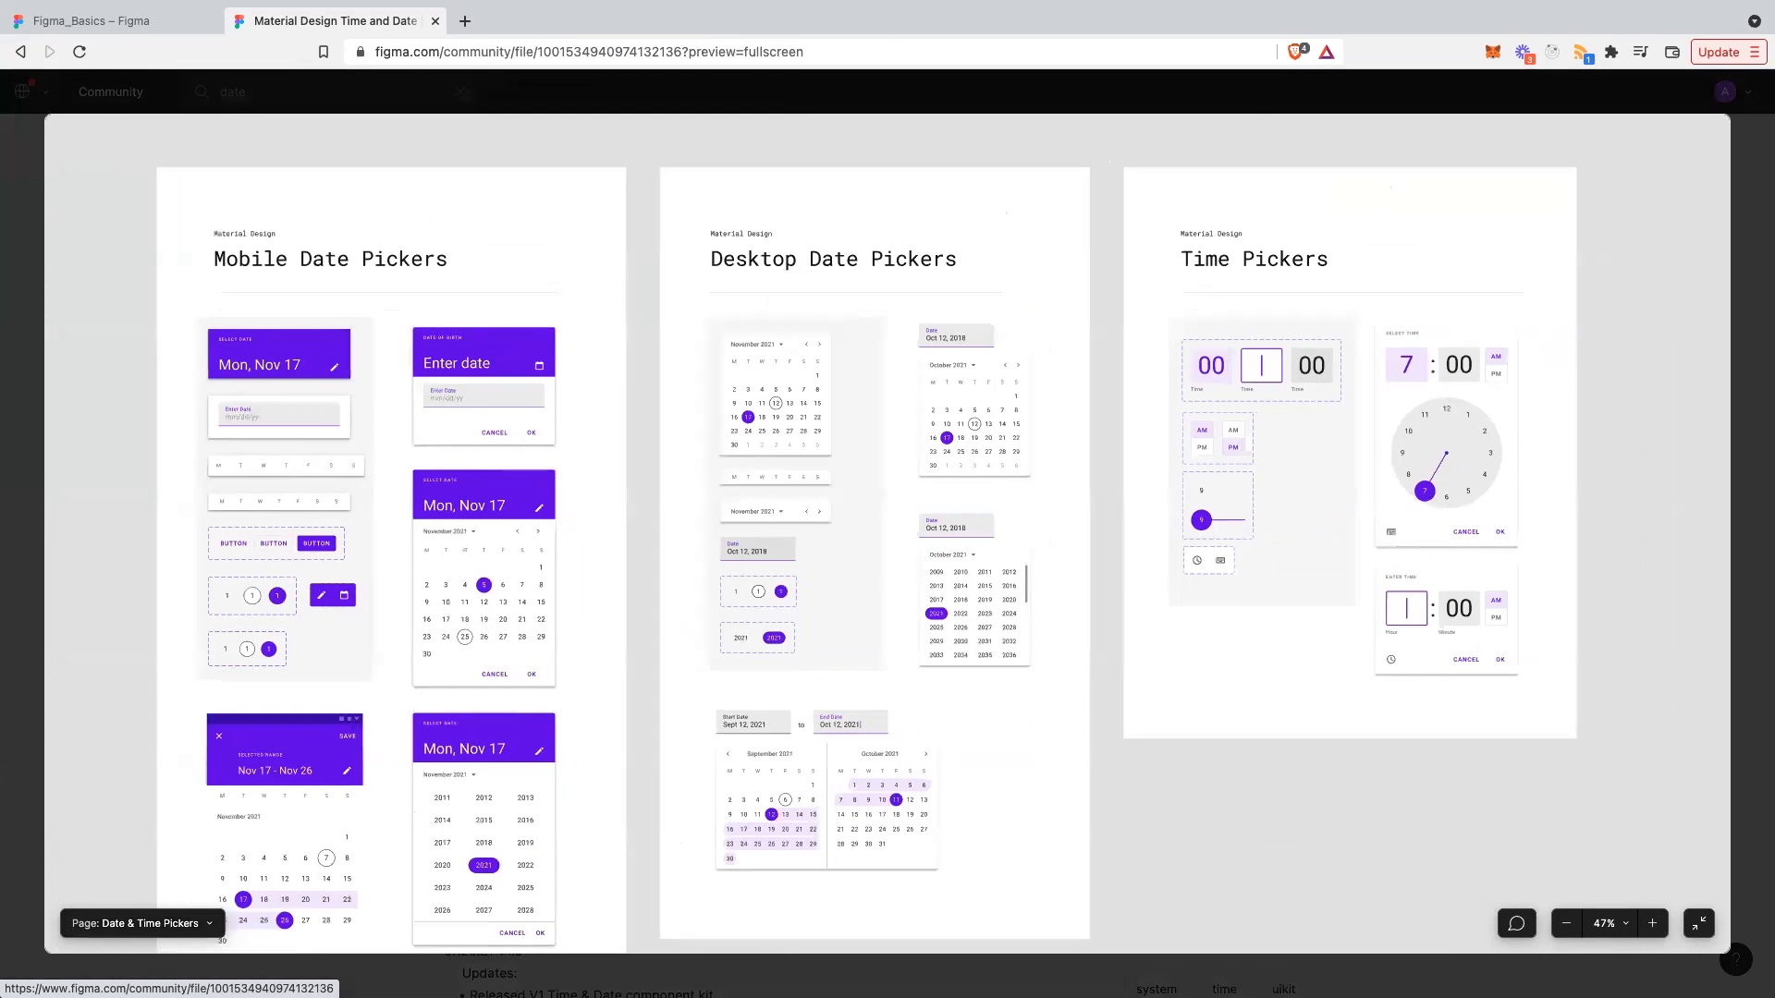
scroll(887, 533, "right", 1)
scroll(888, 534, "down", 1)
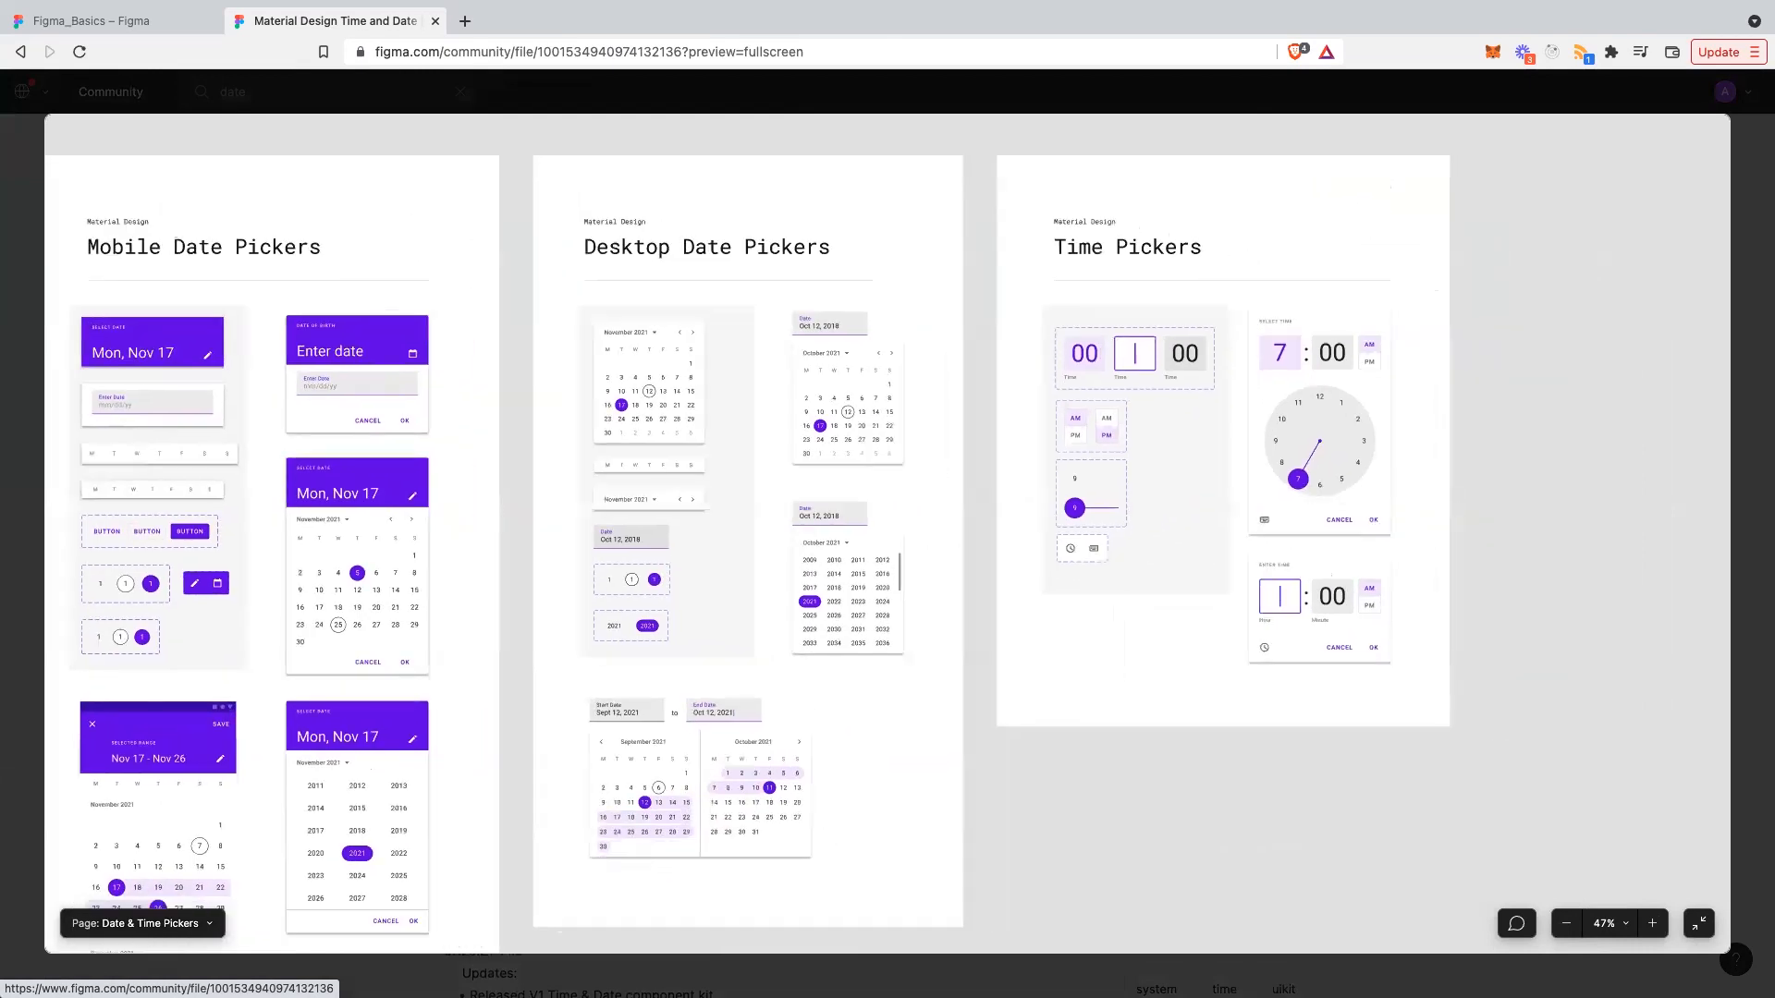
scroll(888, 534, "down", 1)
scroll(887, 533, "left", 1)
left_click(1699, 924)
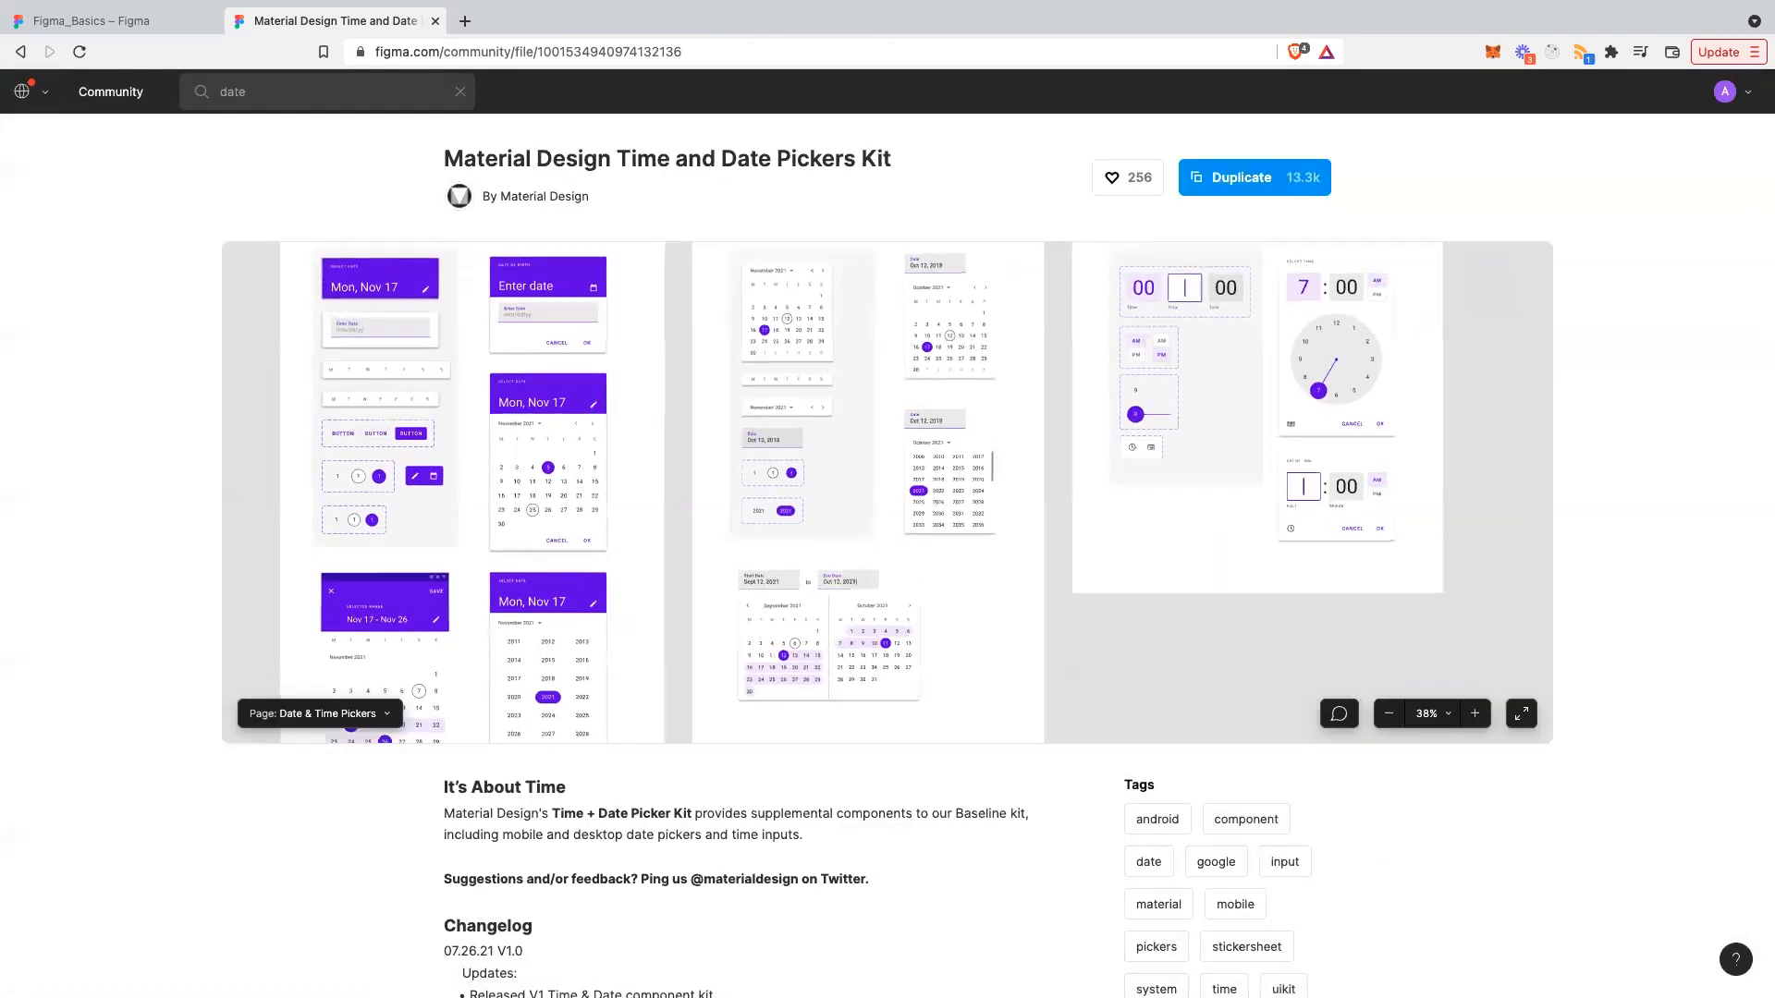
key("ctrl+shift+Tab")
- Move both user cards to Y 142 so they sit level
scroll(968, 564, "up", 1)
scroll(969, 565, "left", 1)
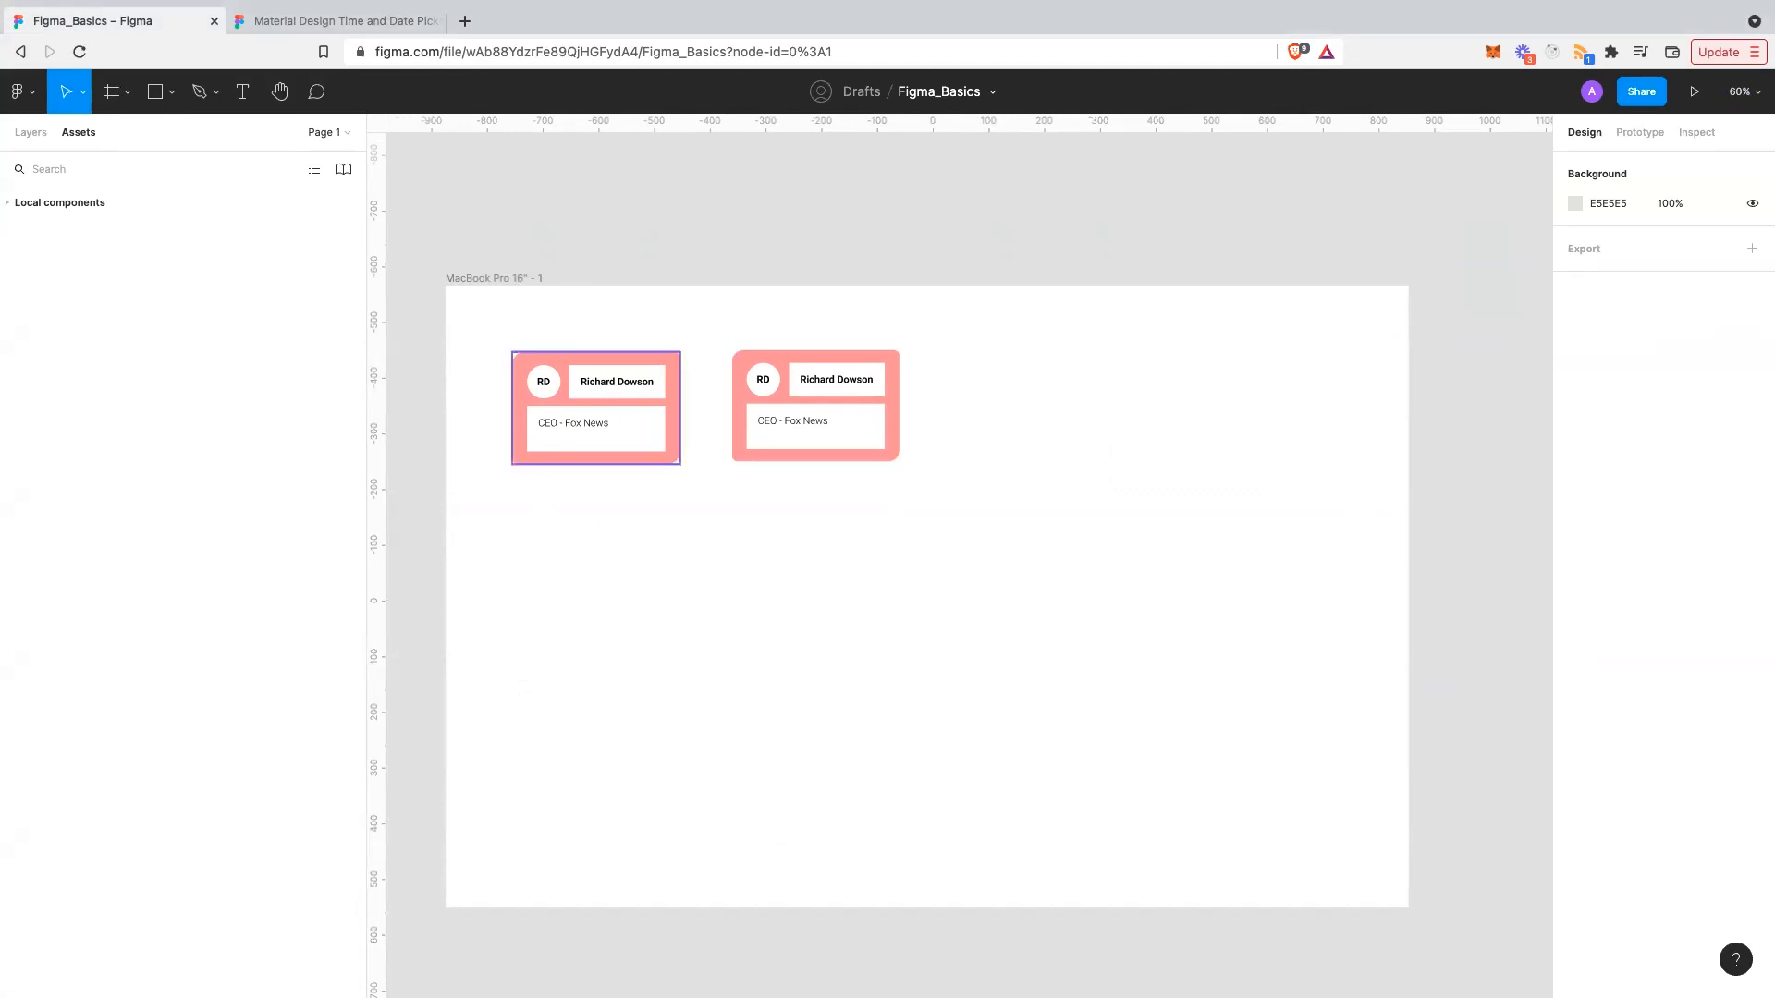
left_click_drag(596, 408, 598, 421)
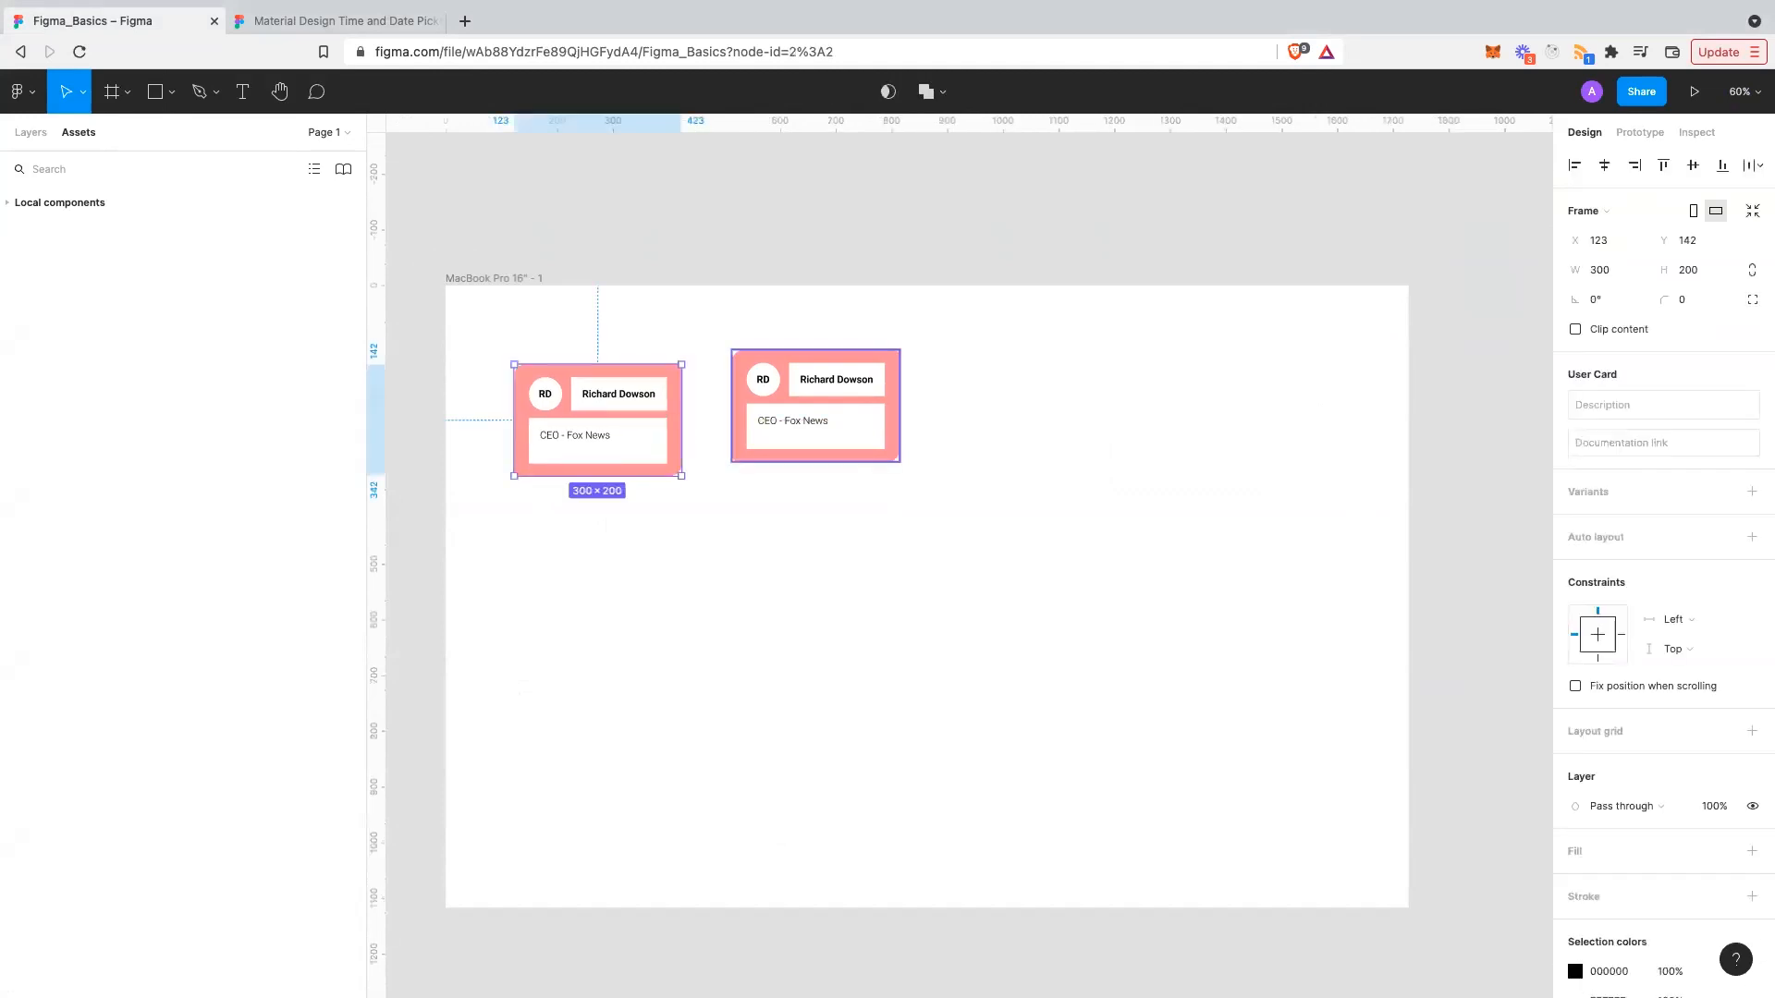
left_click(815, 406)
left_click_drag(815, 406, 815, 421)
key("Escape")
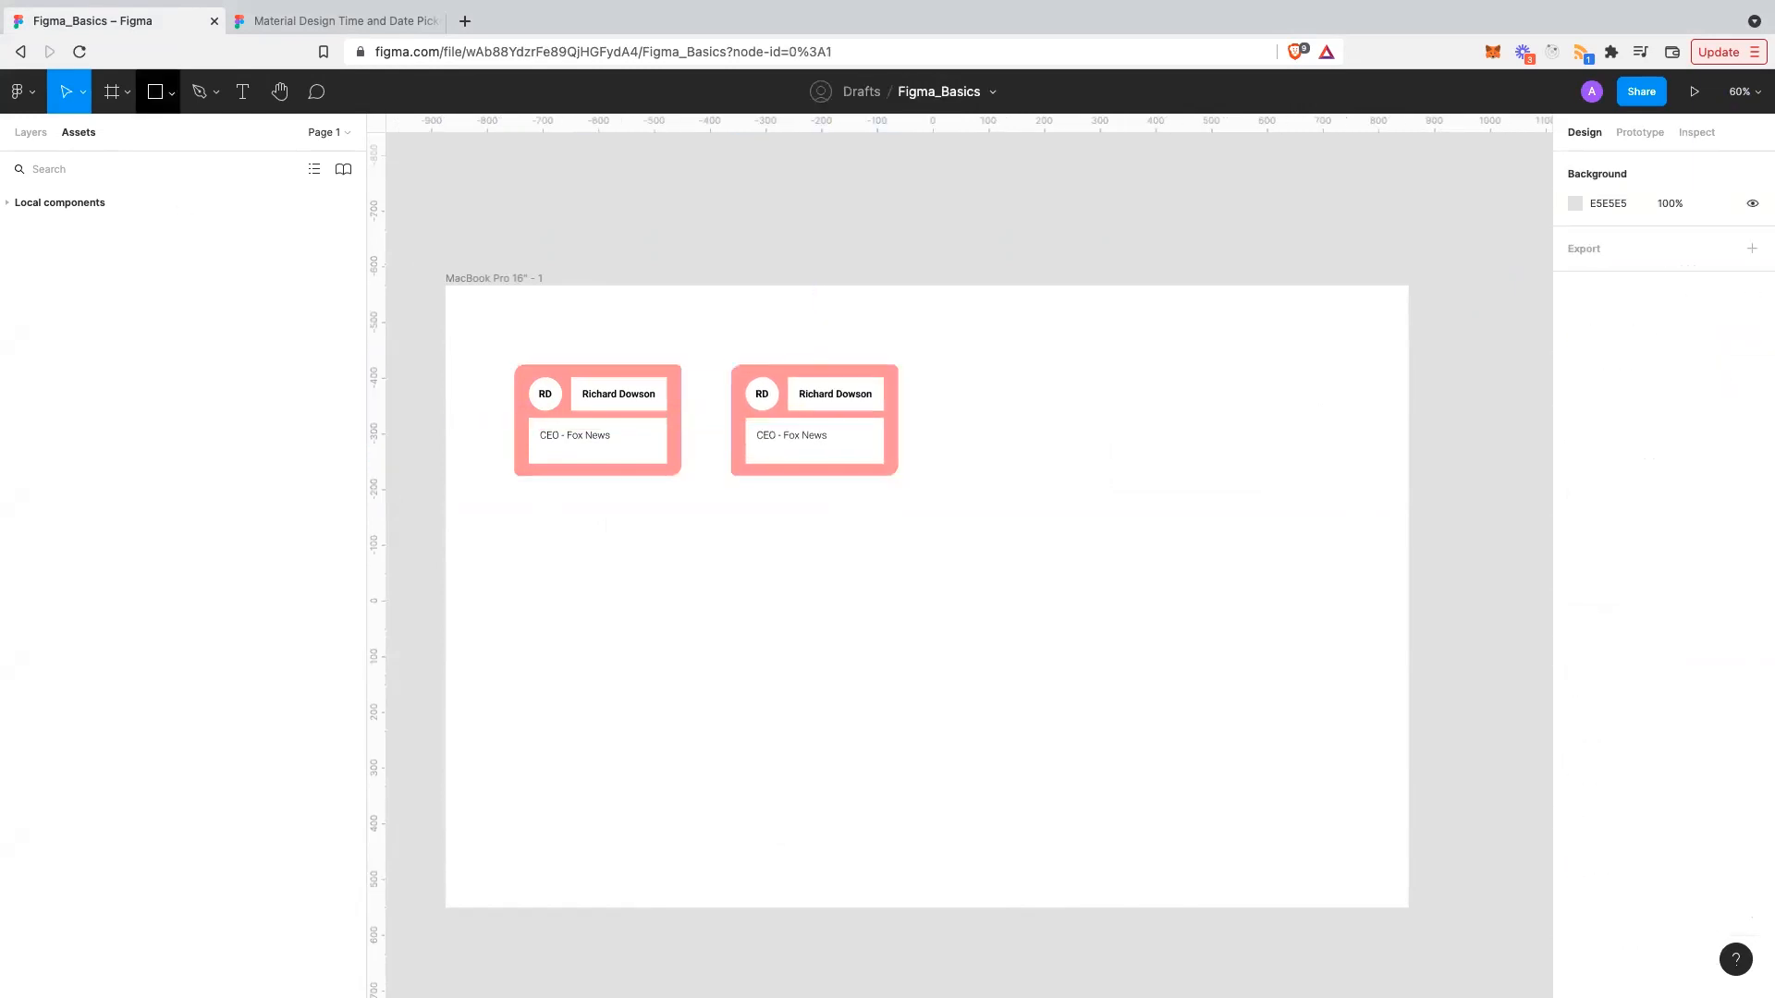
- Draw a 1728×100 grey rectangle across the top of the frame
left_click(171, 92)
left_click(156, 136)
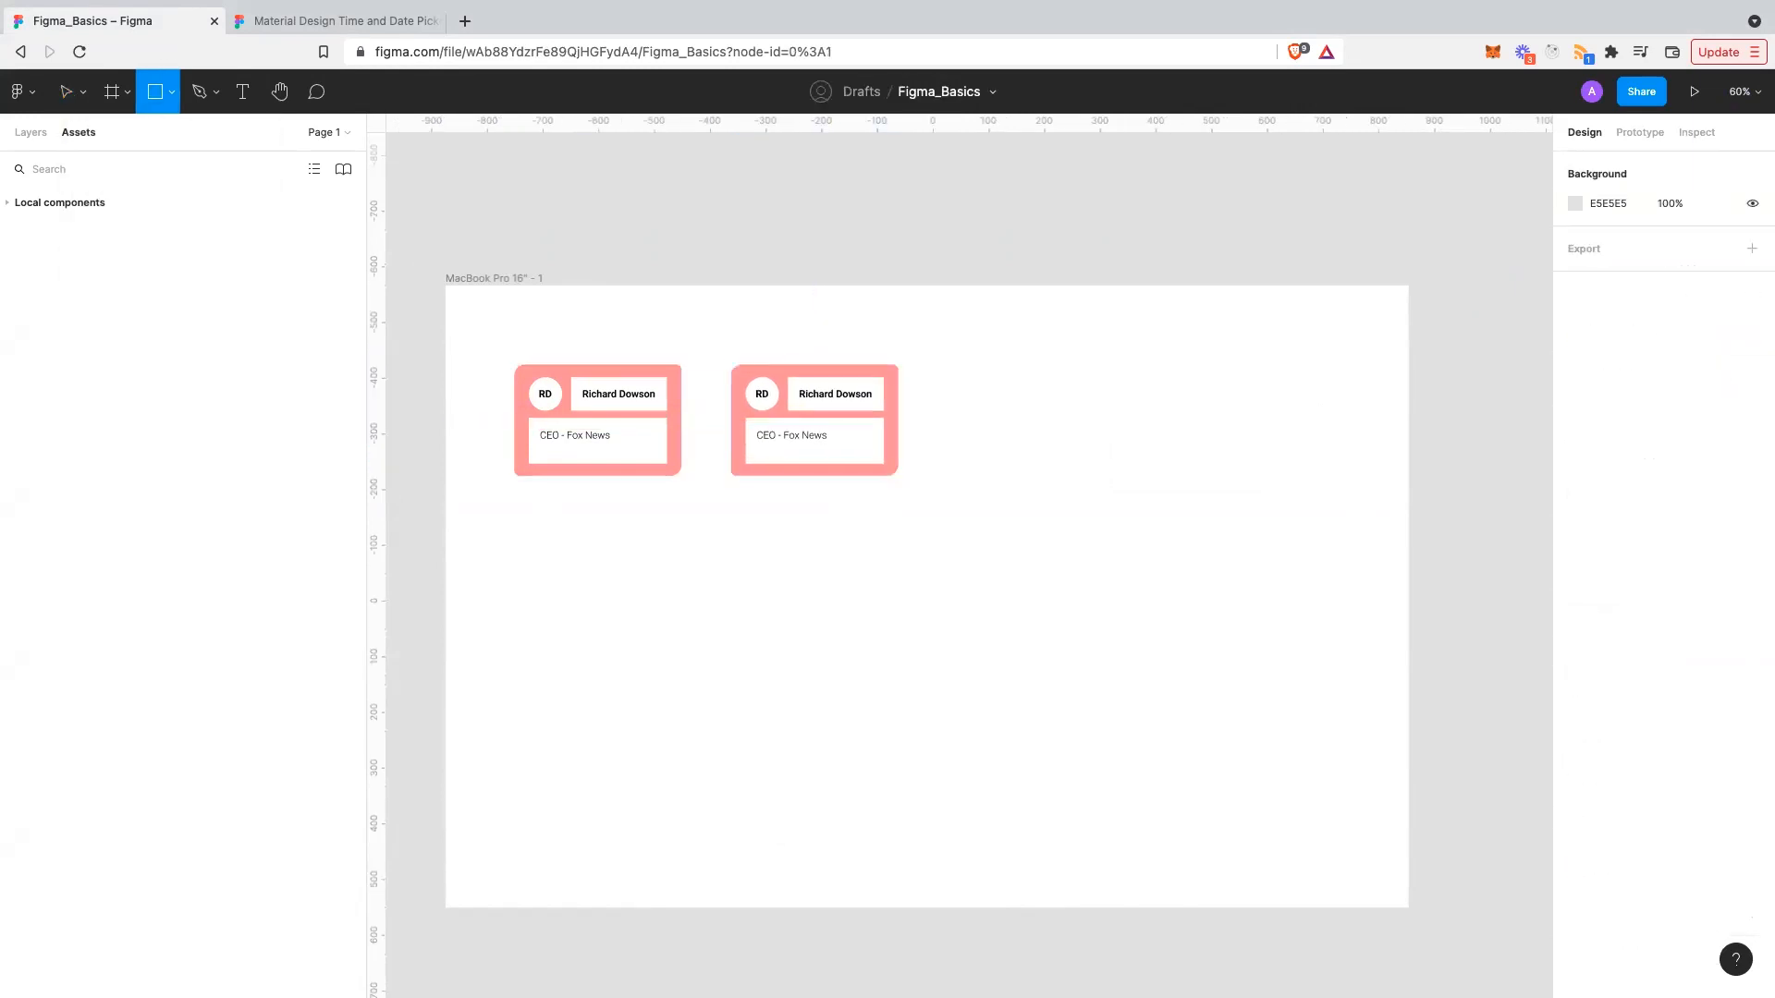
left_click_drag(446, 286, 1409, 341)
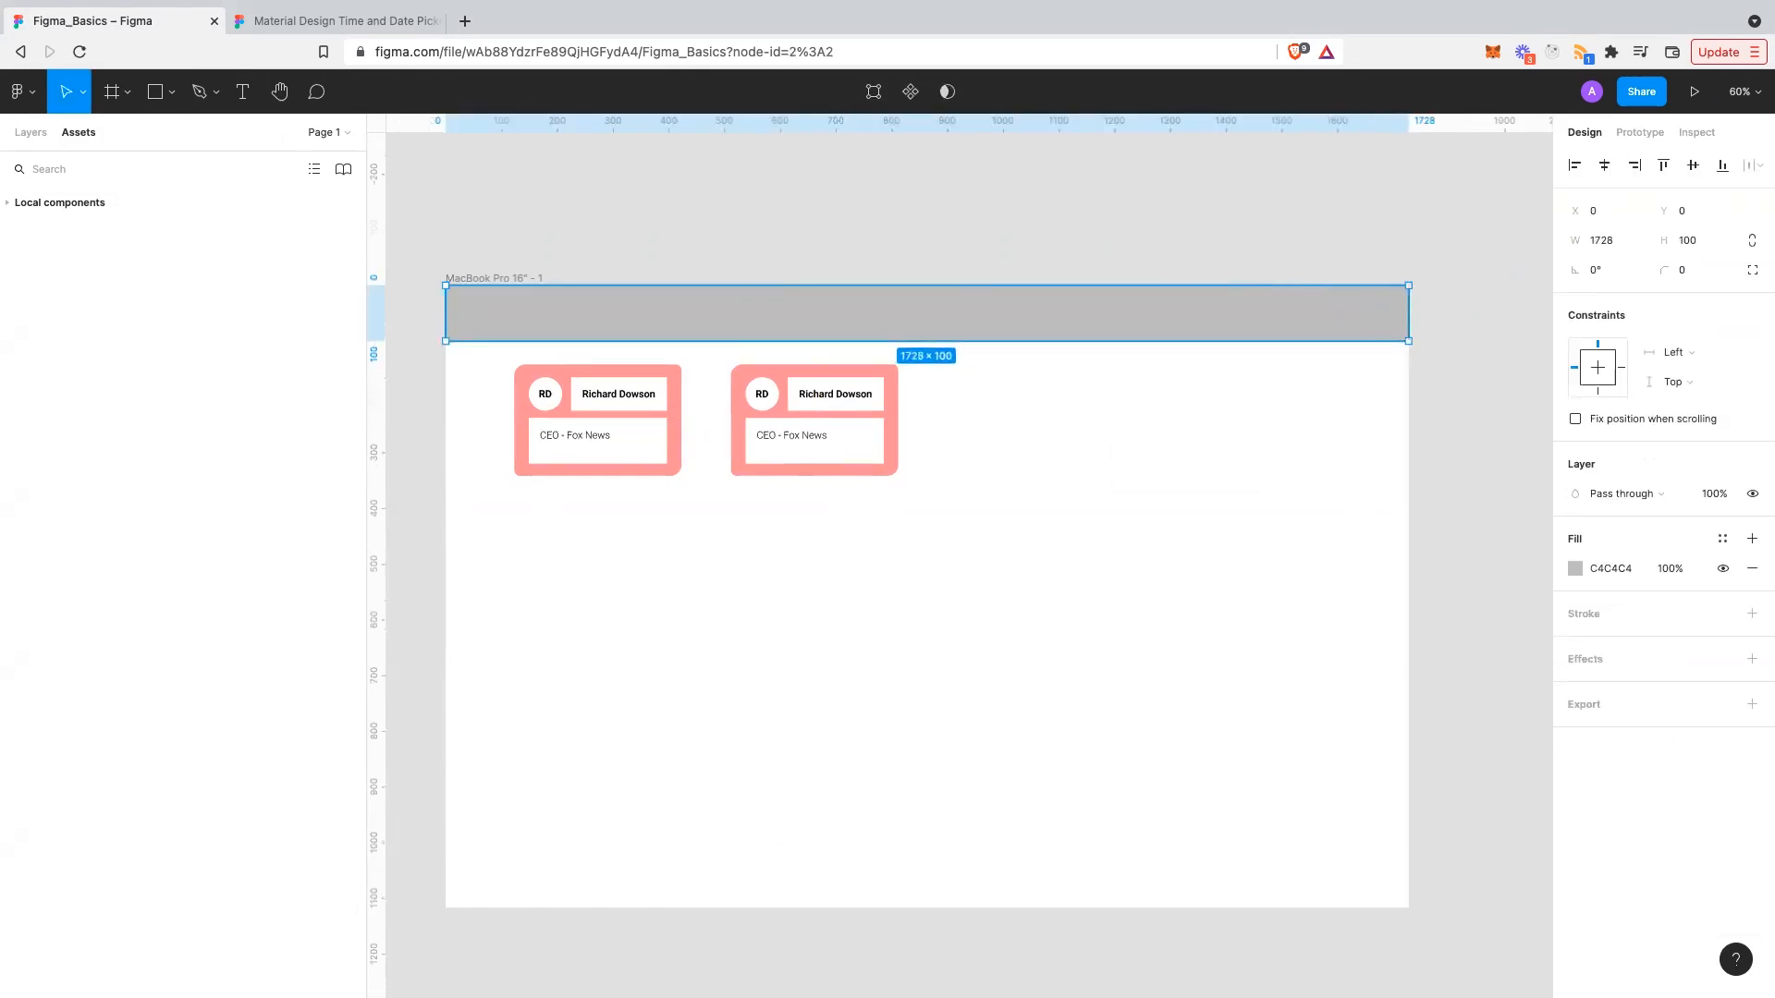
key("Escape")
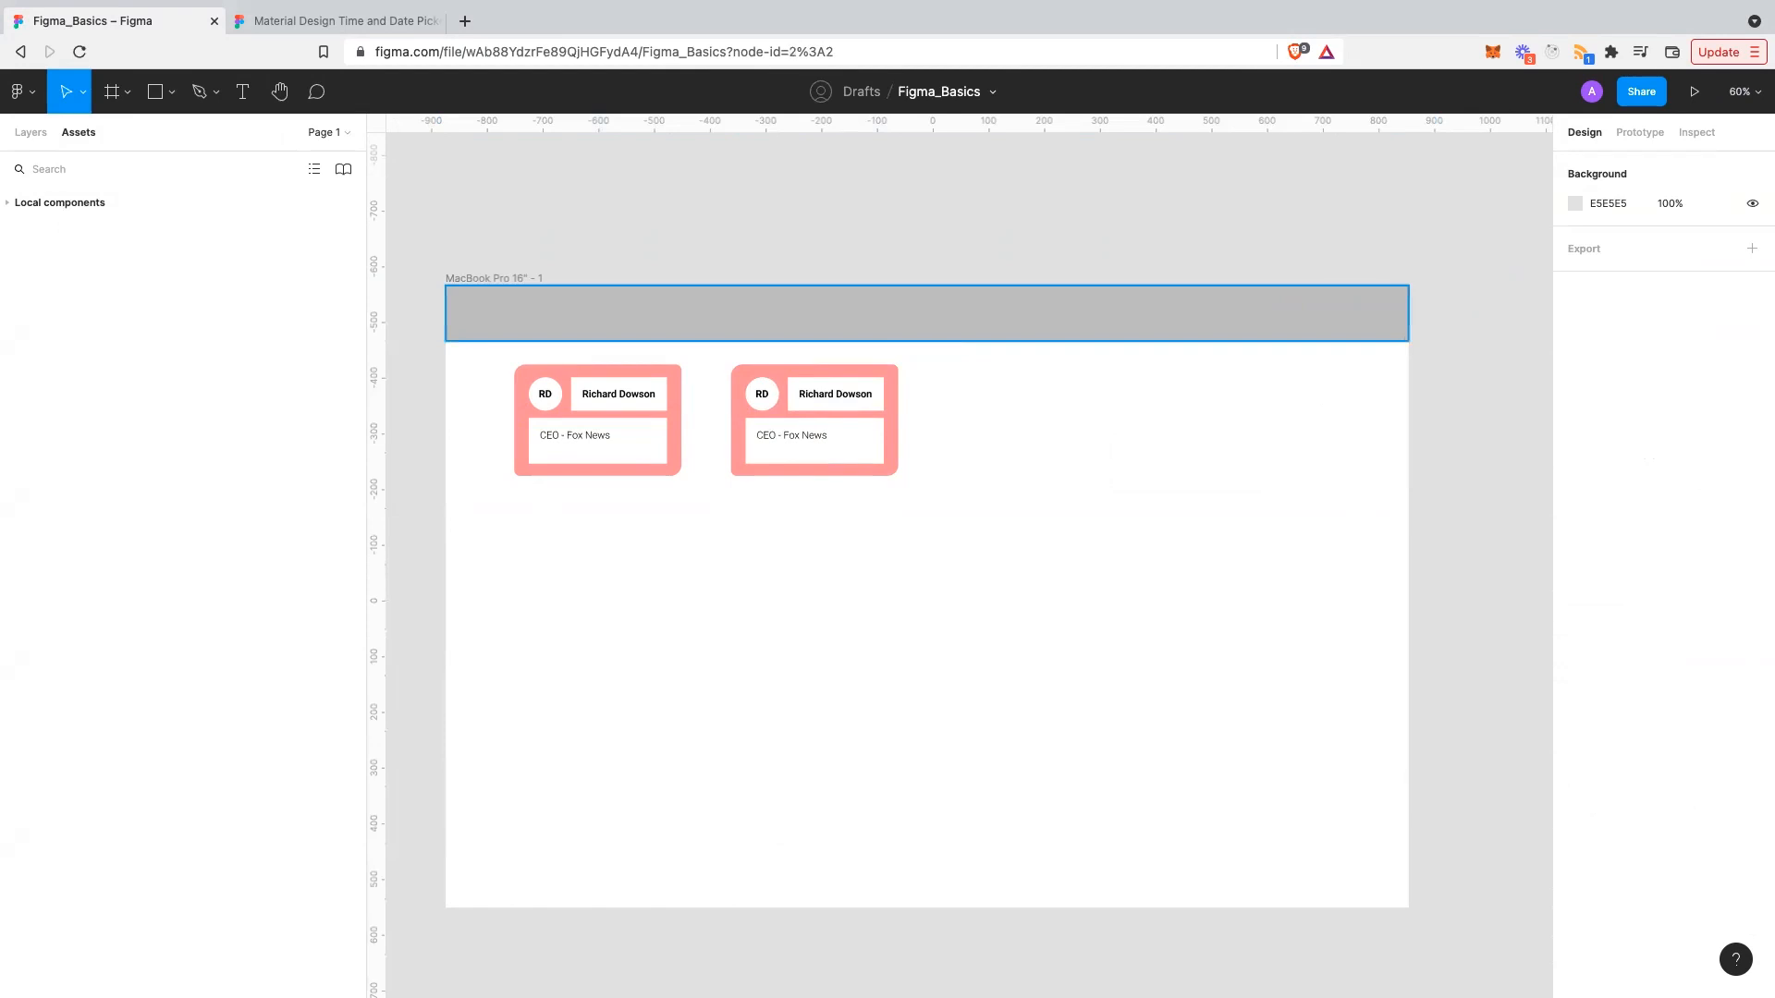
- Inspect the grey header bar and show the layers list
left_click(927, 314)
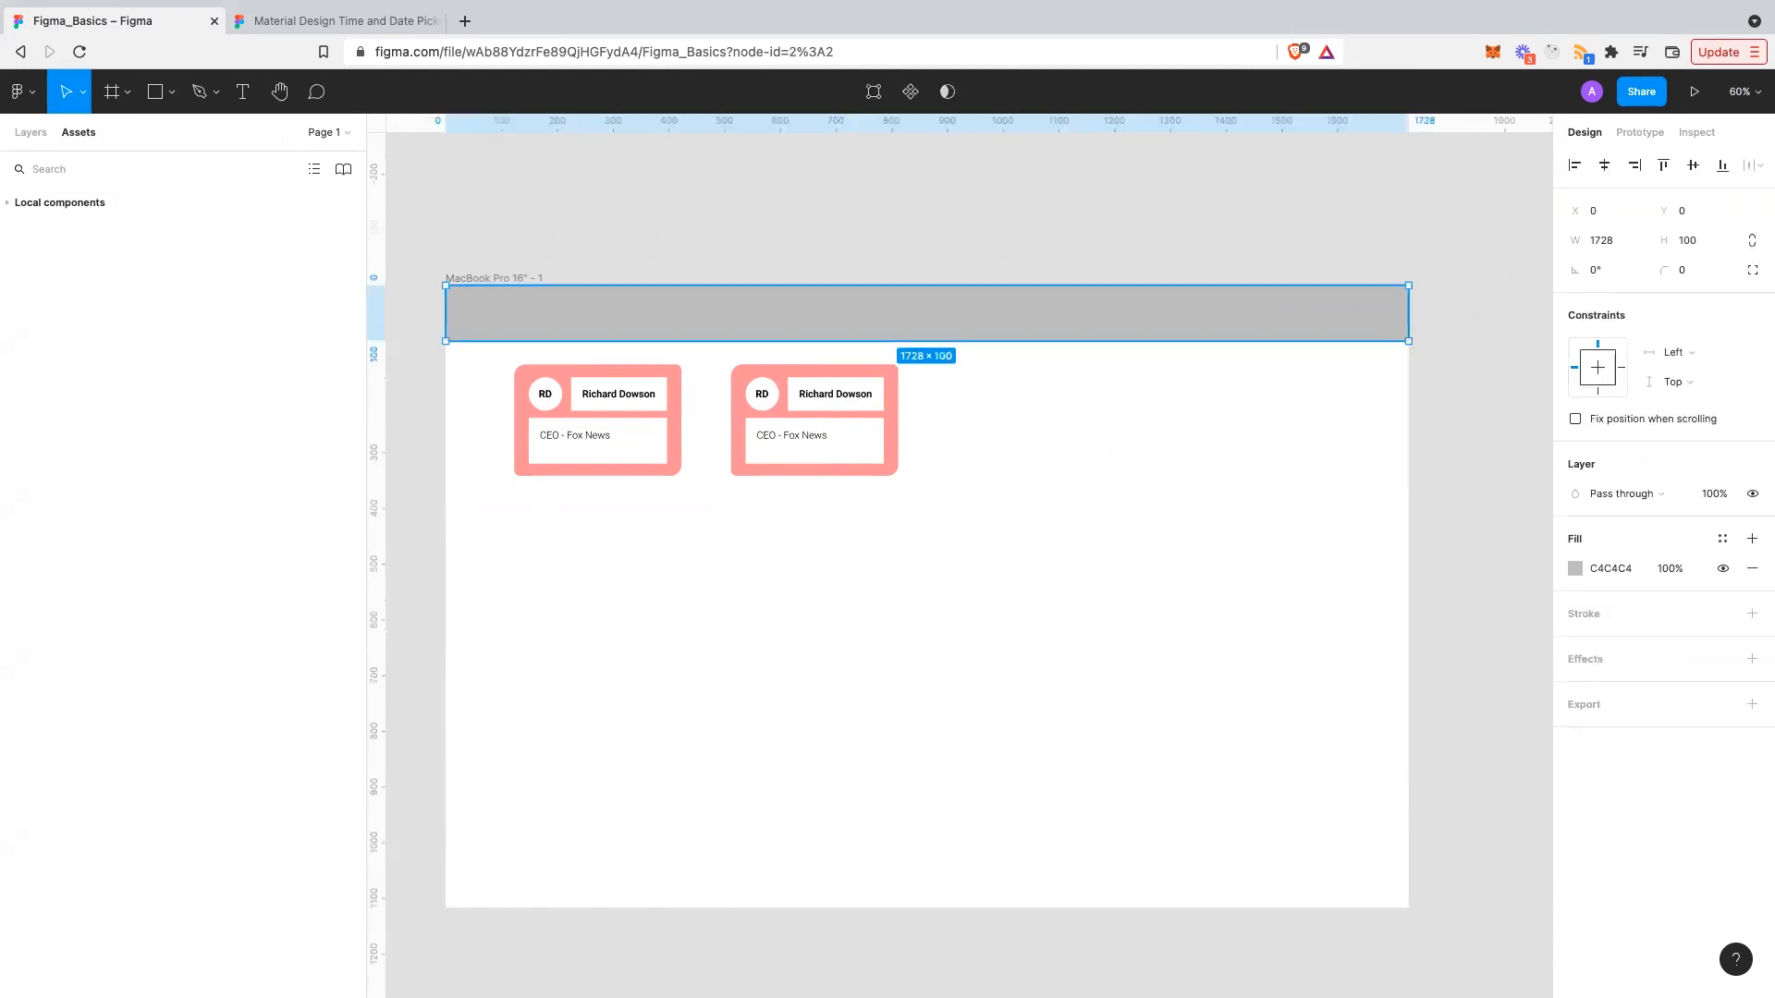
double_click(879, 293)
key("Escape")
key("Escape")
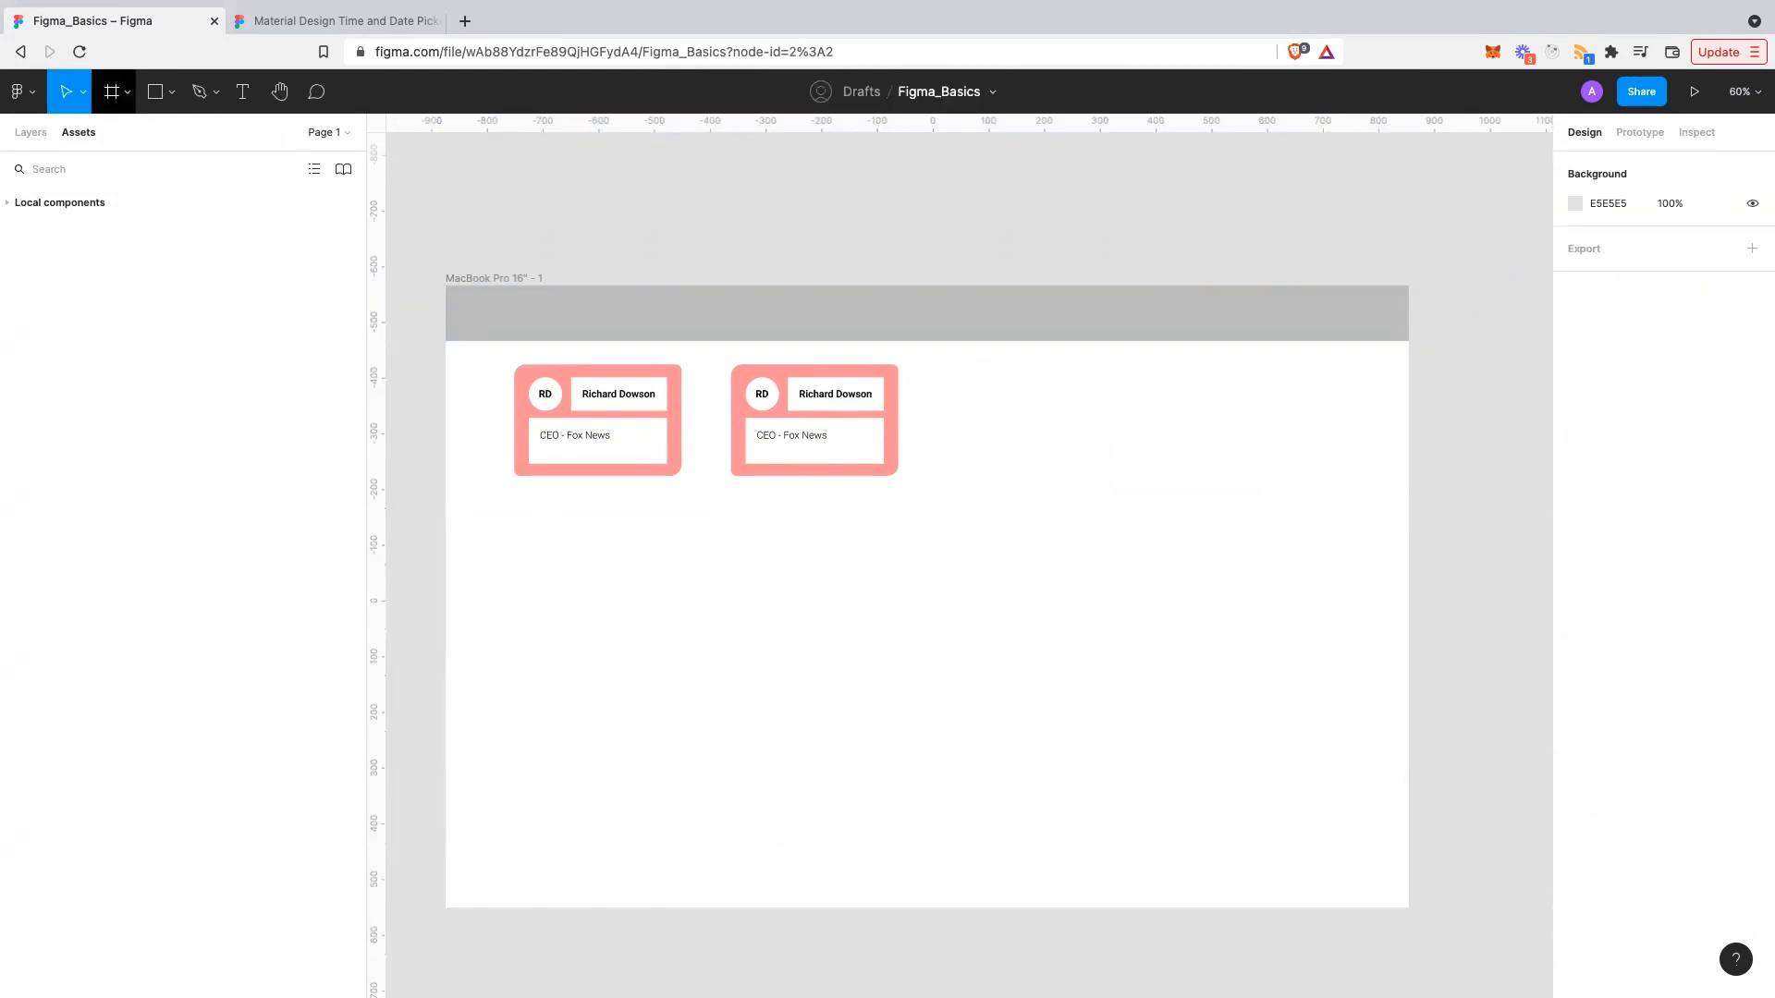
left_click(83, 92)
left_click(83, 92)
left_click(31, 132)
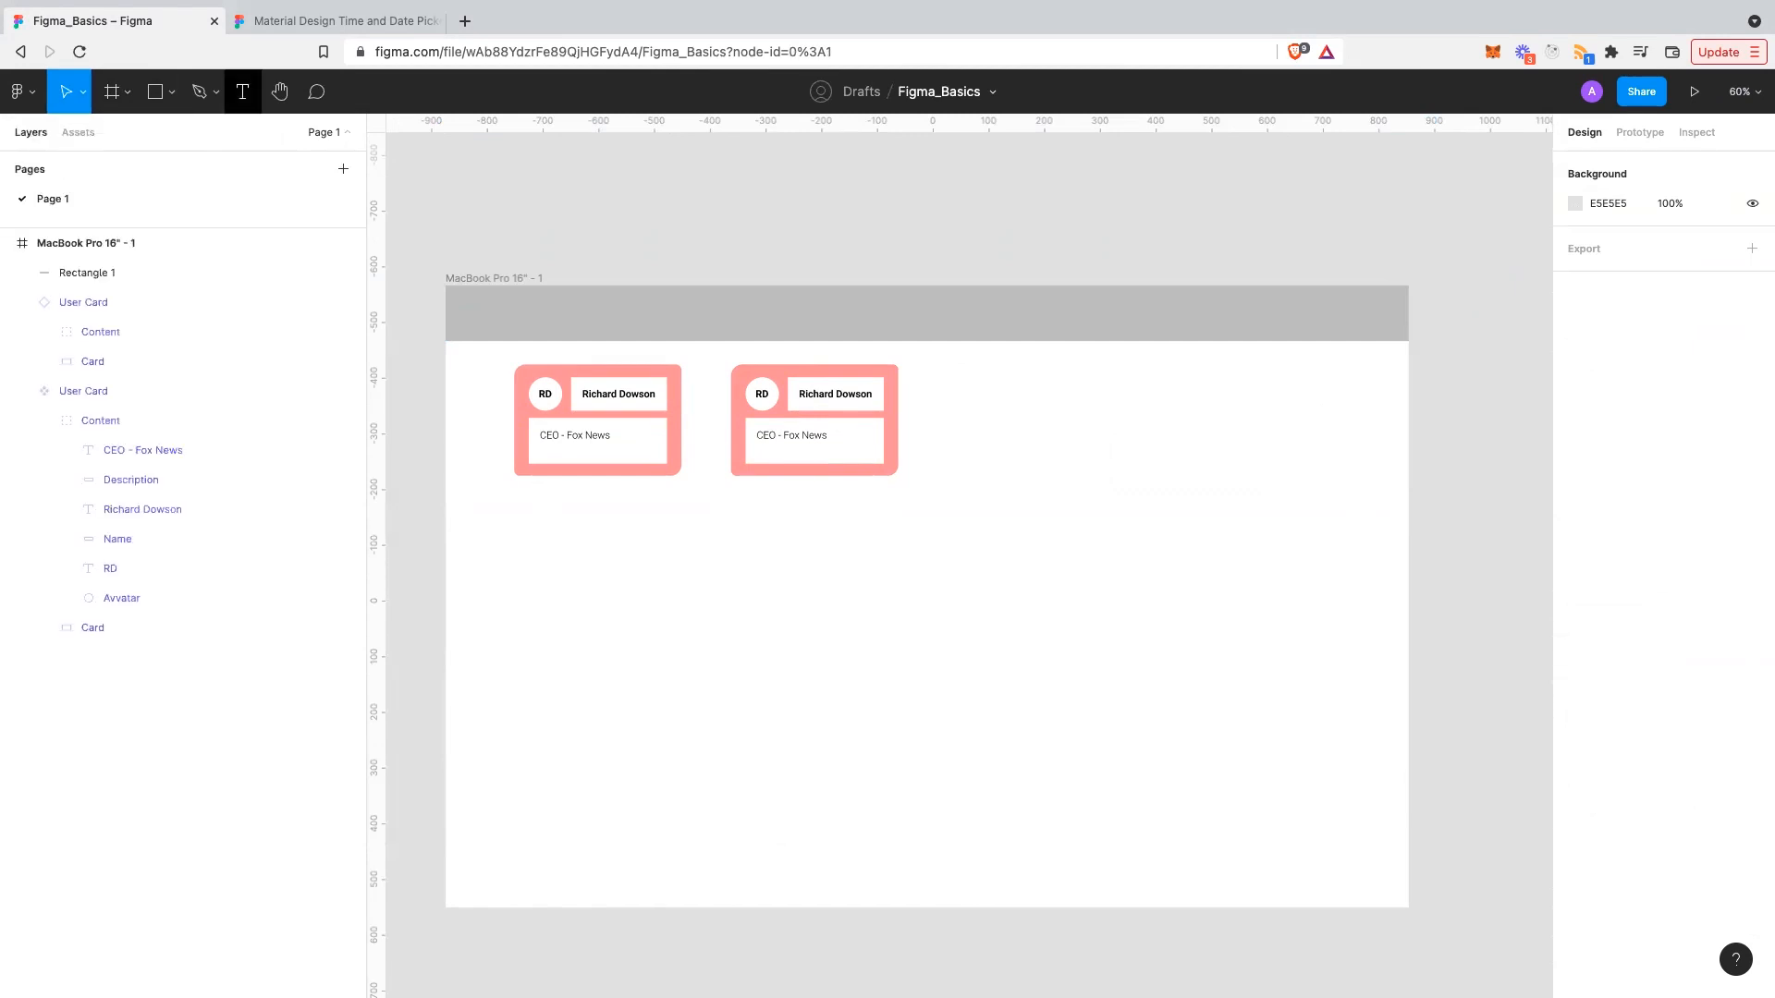
- Draw a circle at the right end of the header bar
left_click(172, 92)
left_click(166, 130)
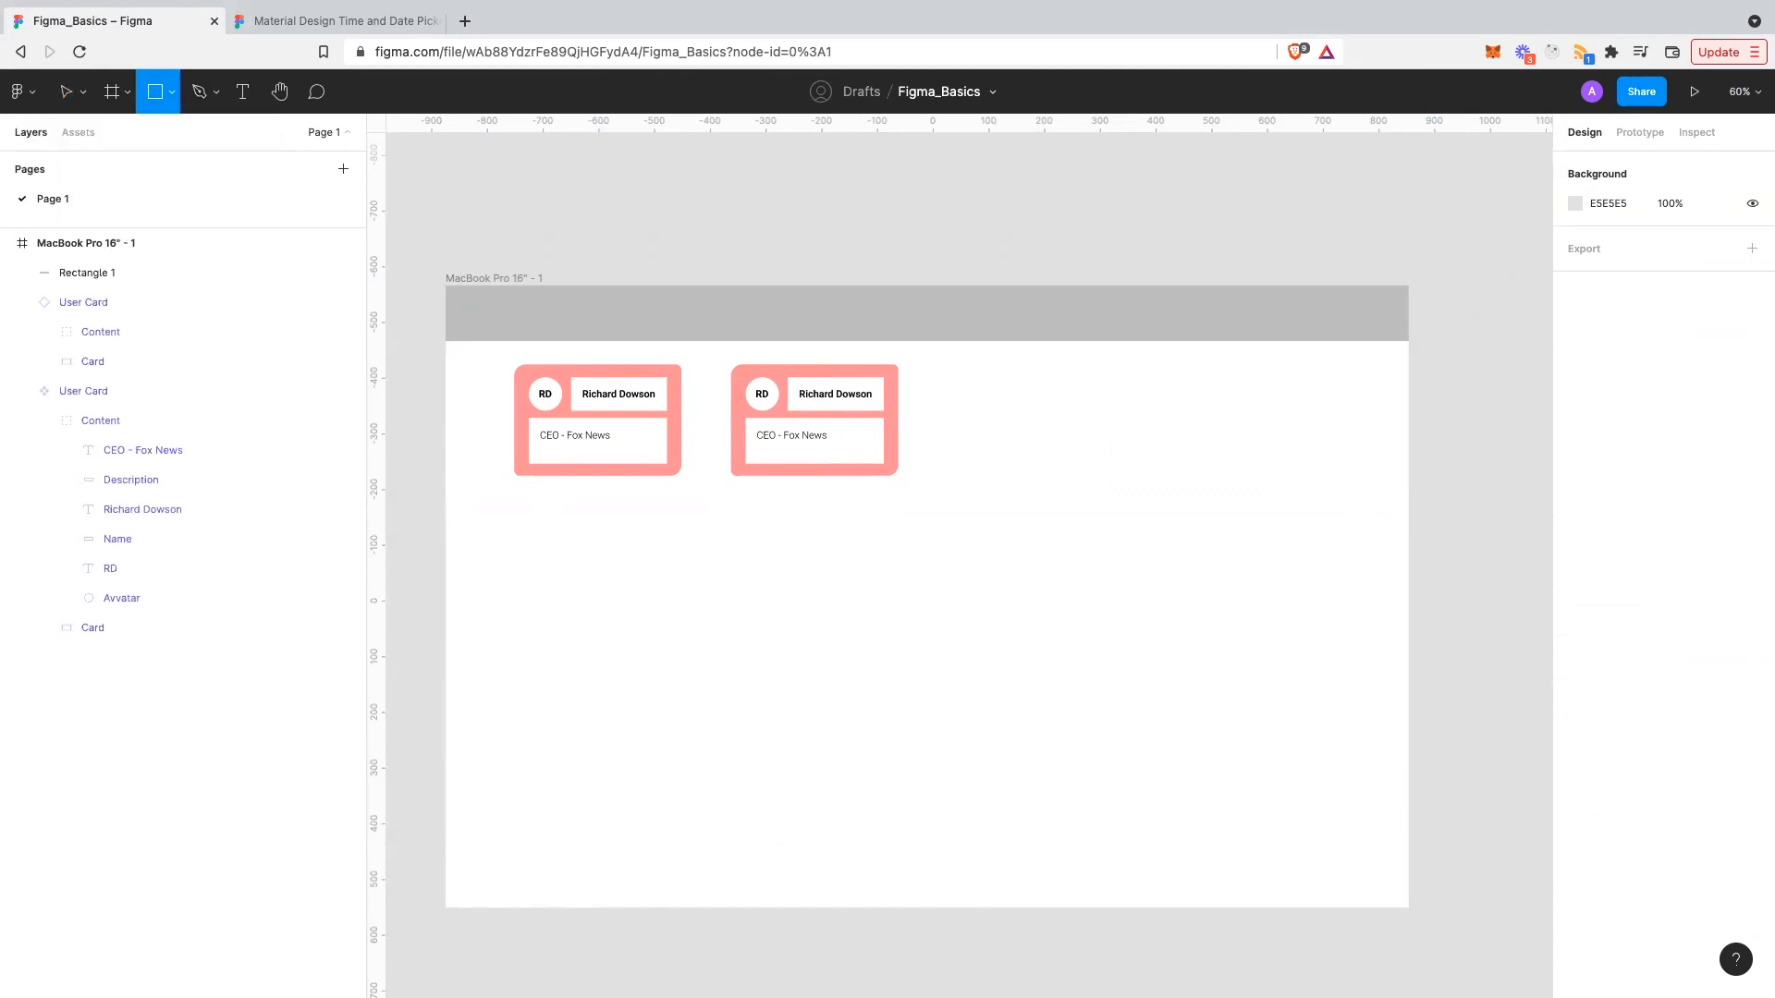
left_click(172, 93)
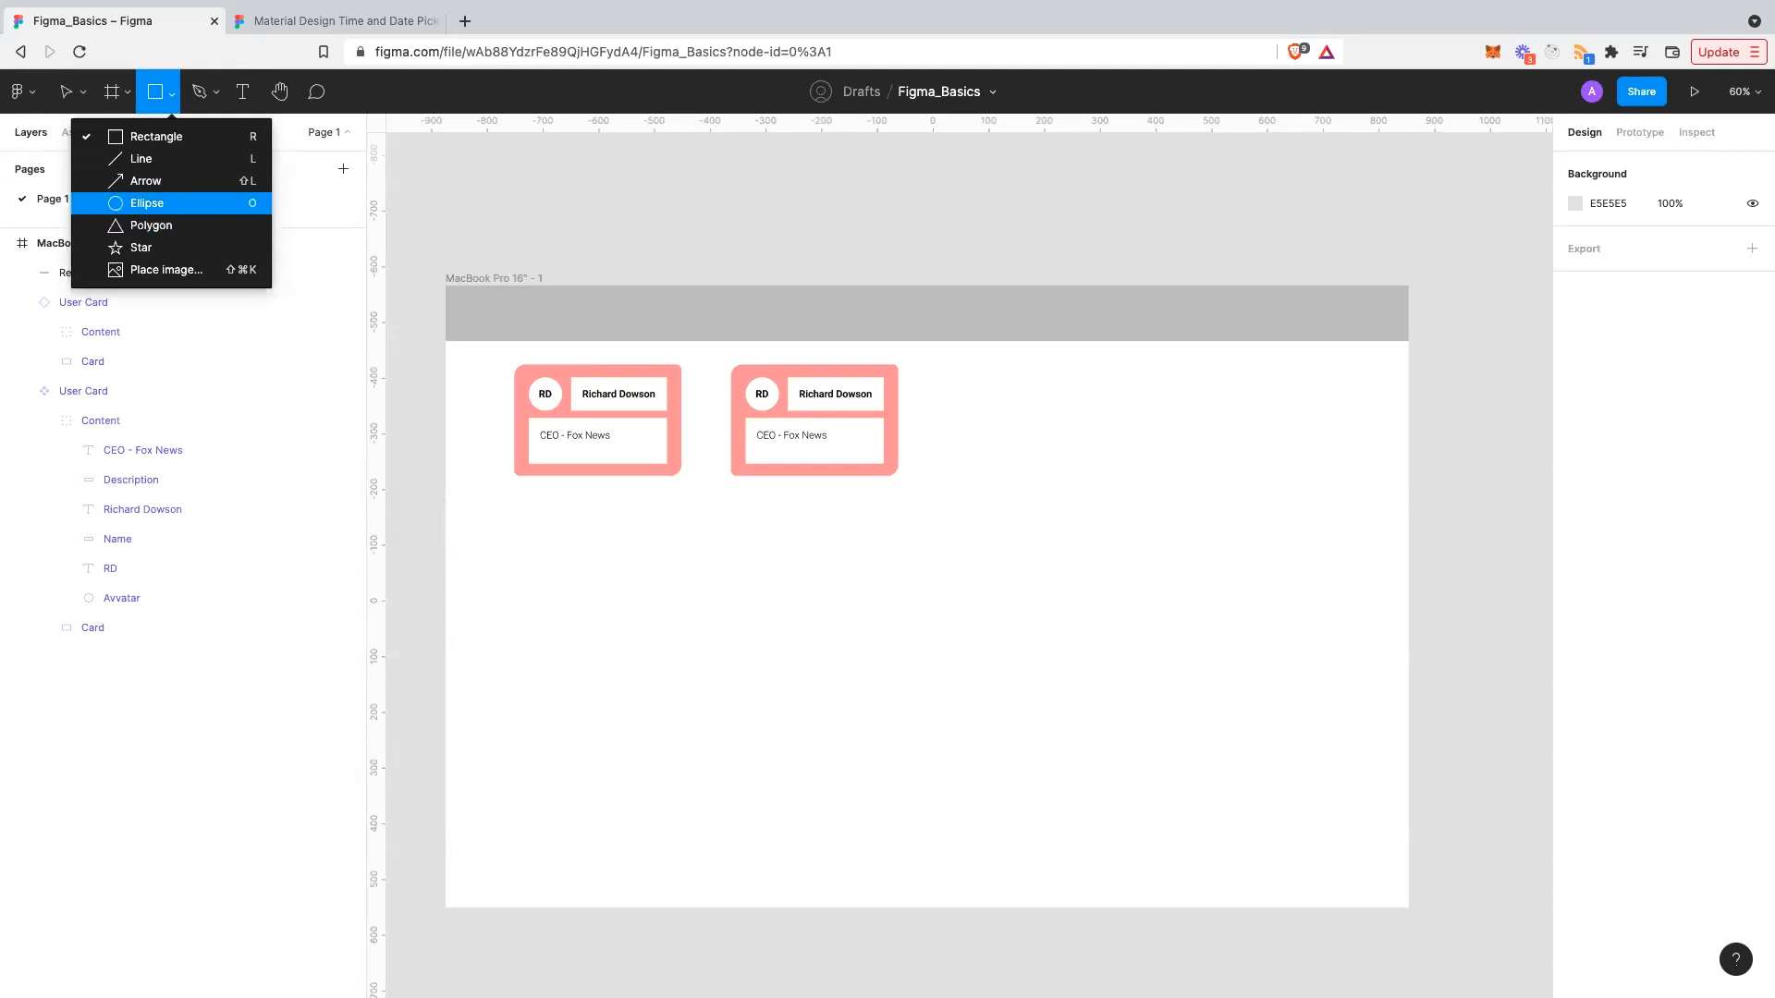
left_click(146, 202)
left_click_drag(1343, 290, 1376, 310)
- Set the circle's fill to white FFFFFF
left_click(1612, 569)
type("fff")
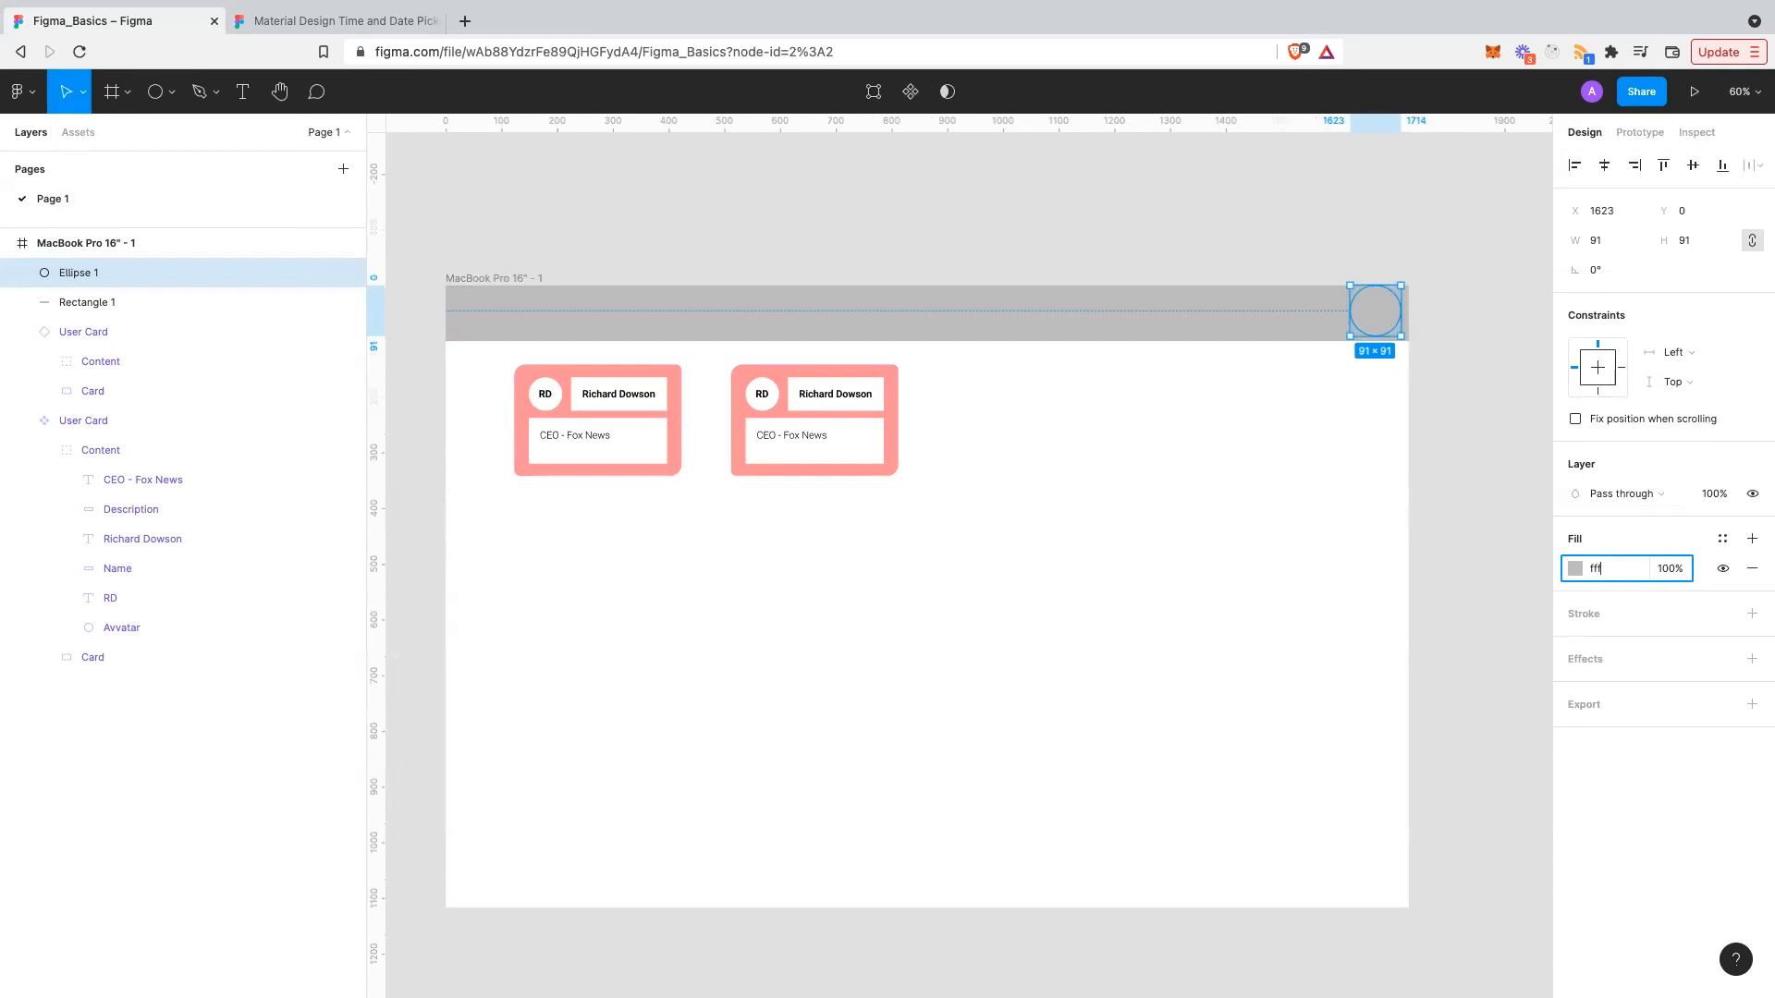
key("Return")
key("Escape")
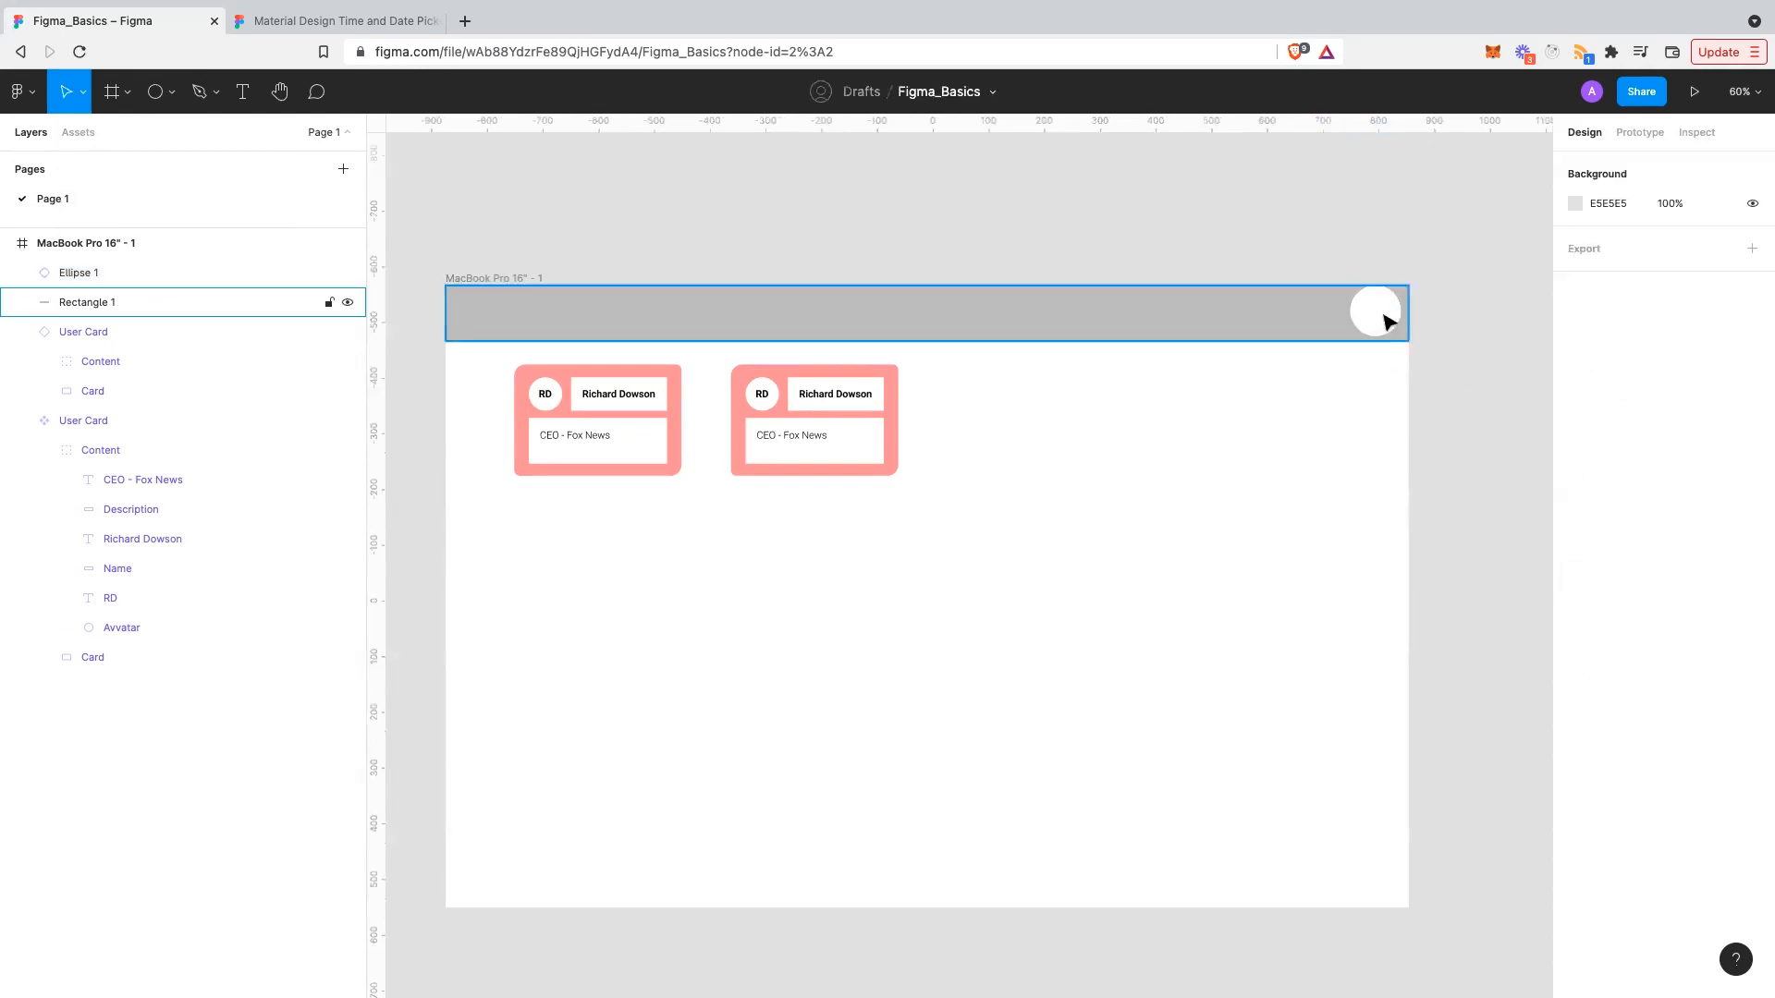
left_click(1389, 325)
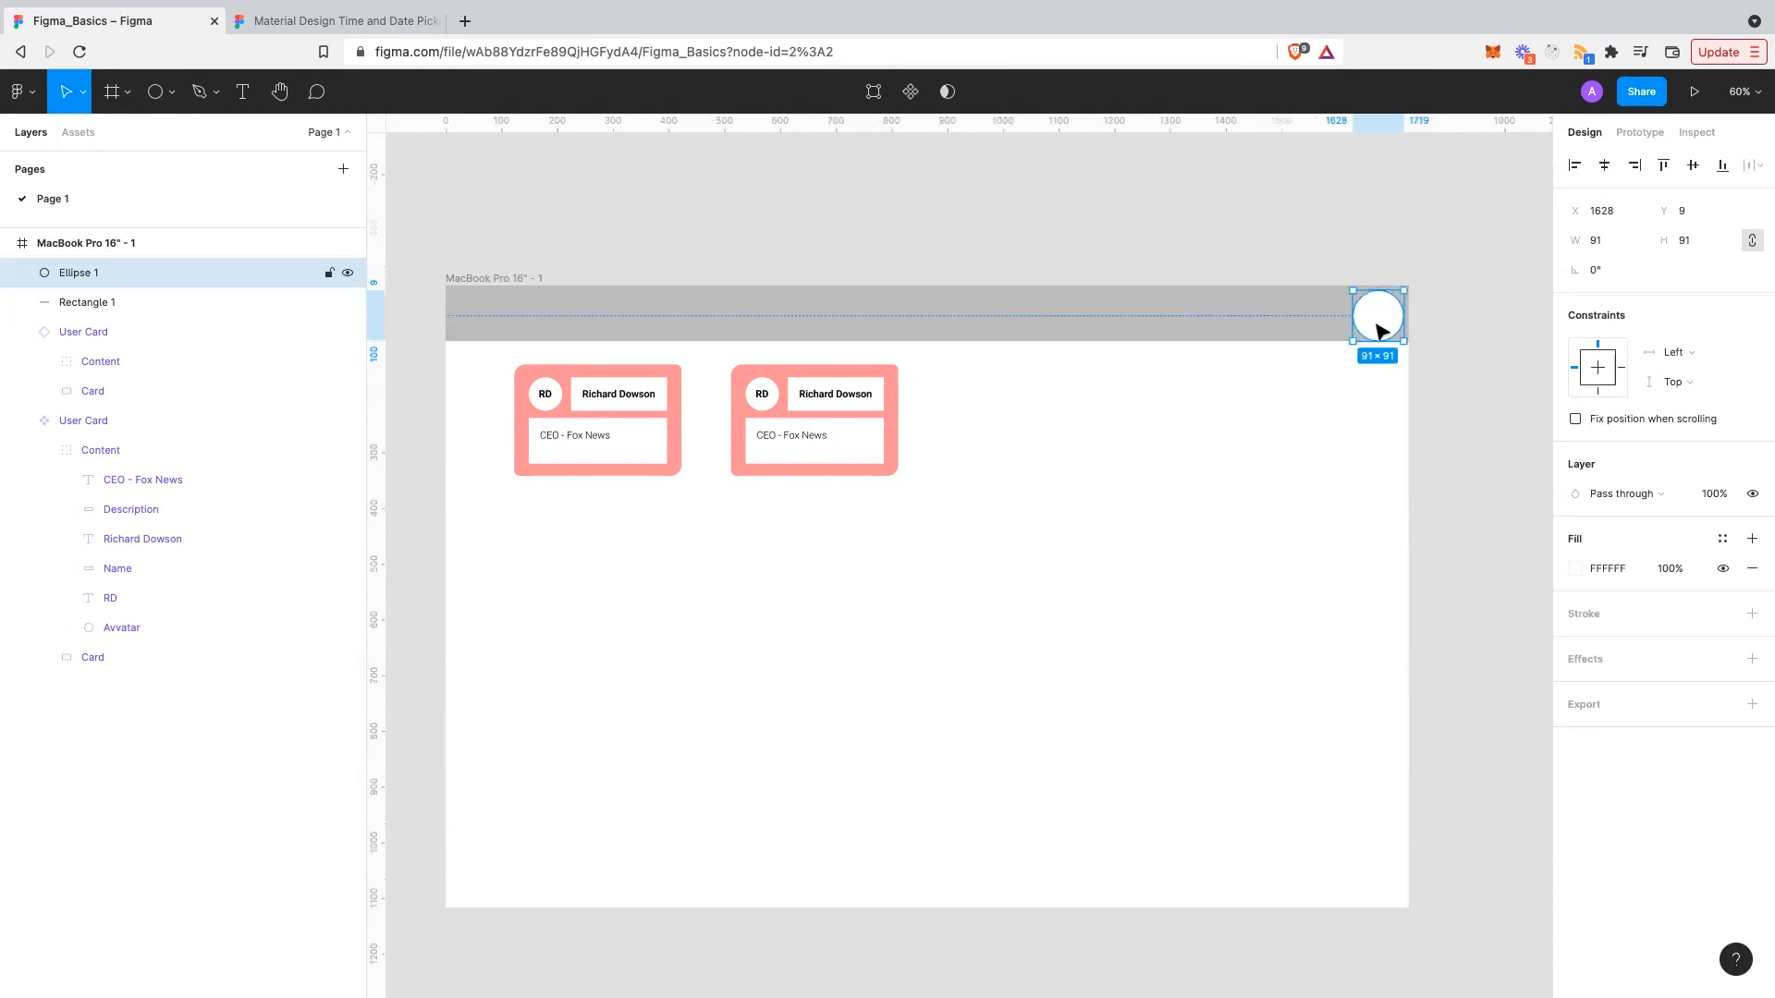
scroll(1378, 328, "up", 5)
- Shrink the header circle to 80×80
left_click_drag(1324, 349, 1383, 301)
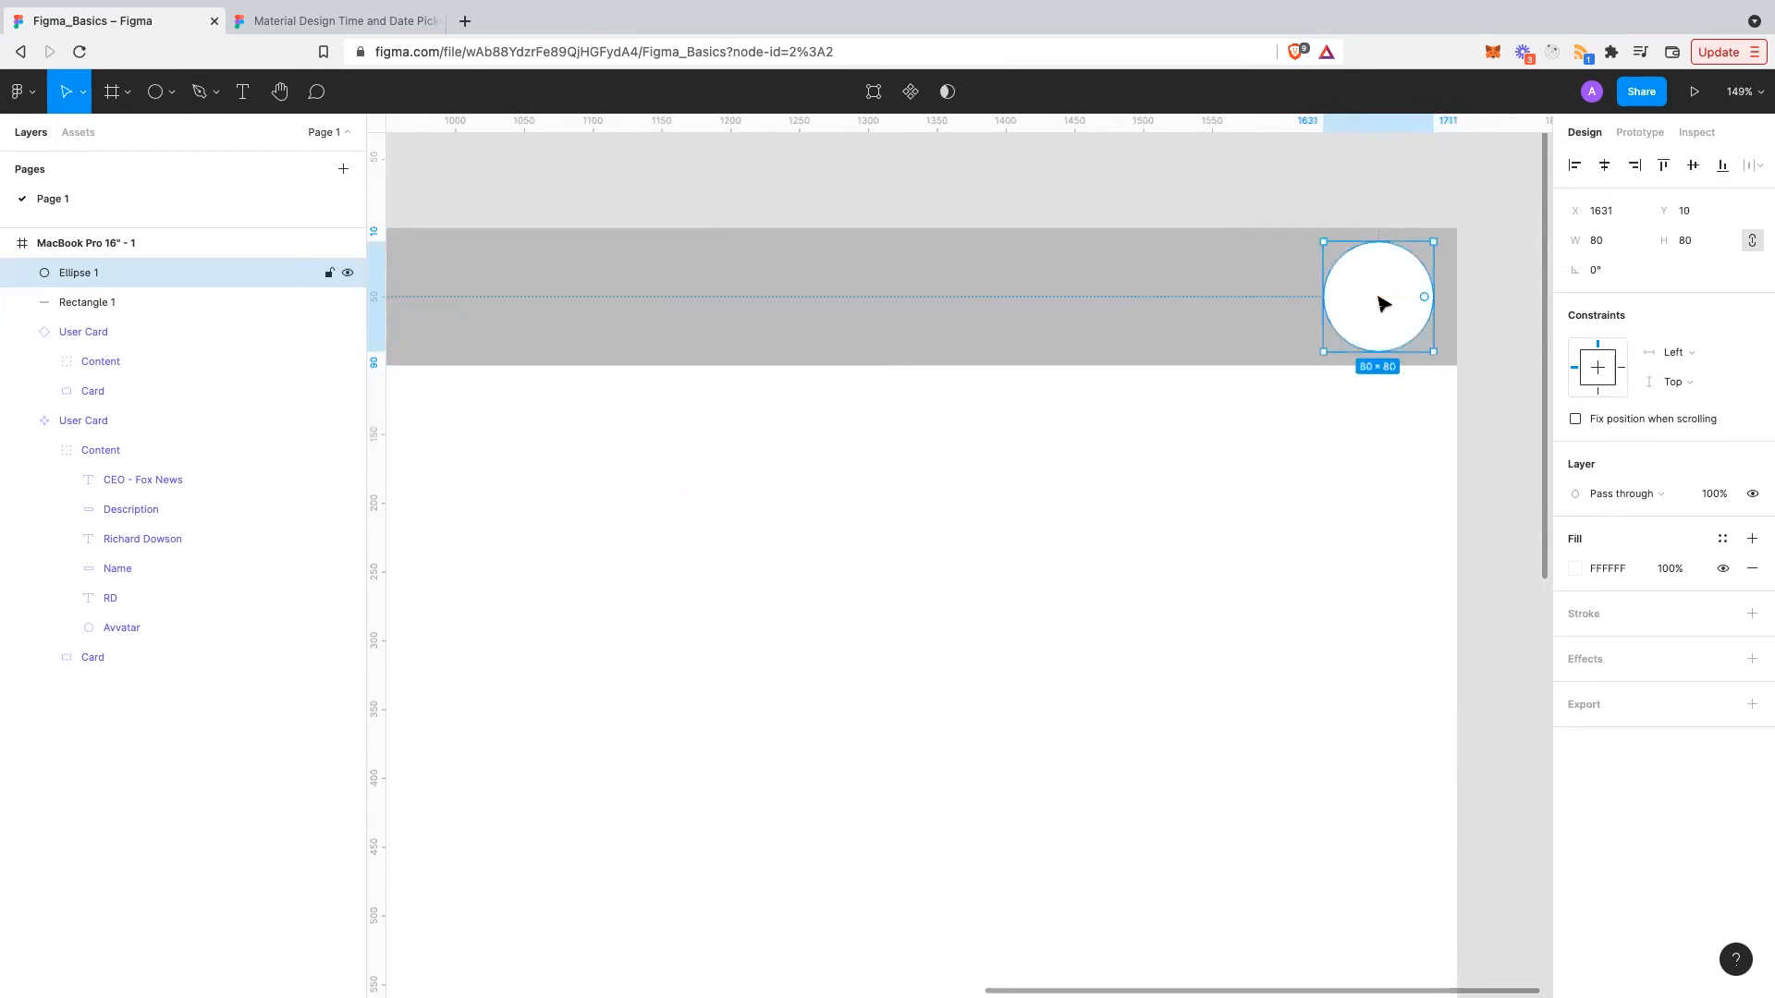
double_click(1355, 307)
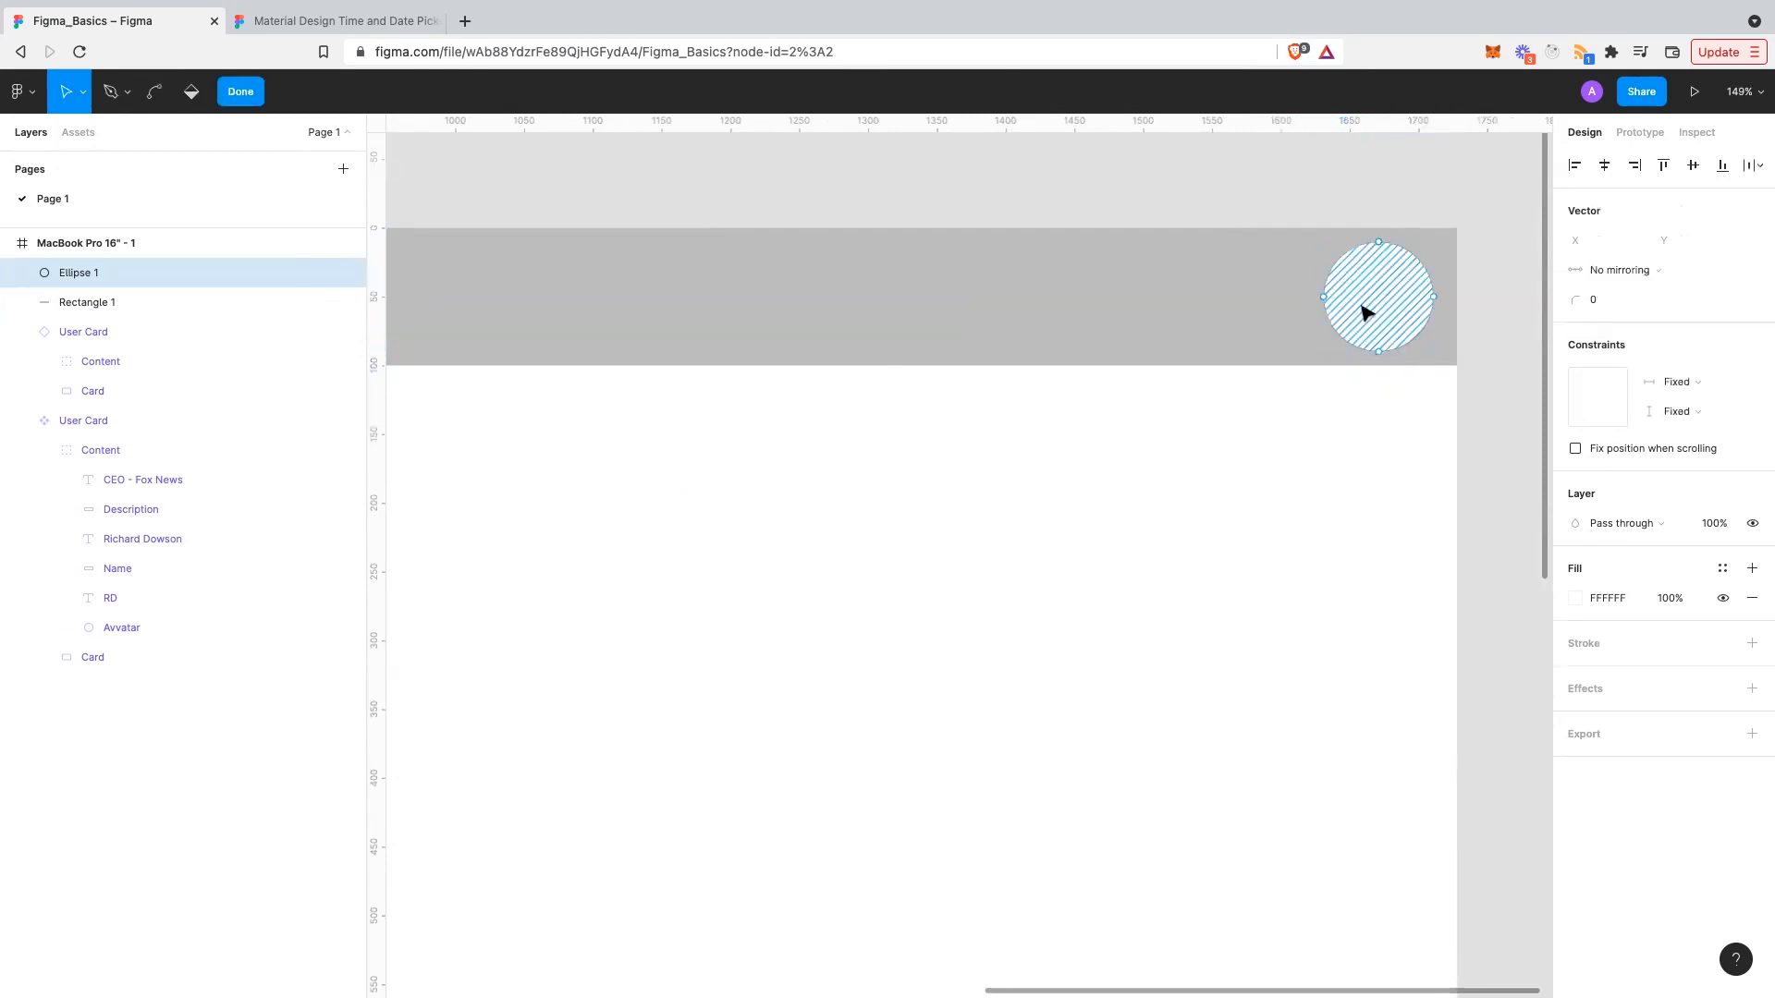
key("Escape")
- Add a text layer reading 'RD' inside the circle
key("t")
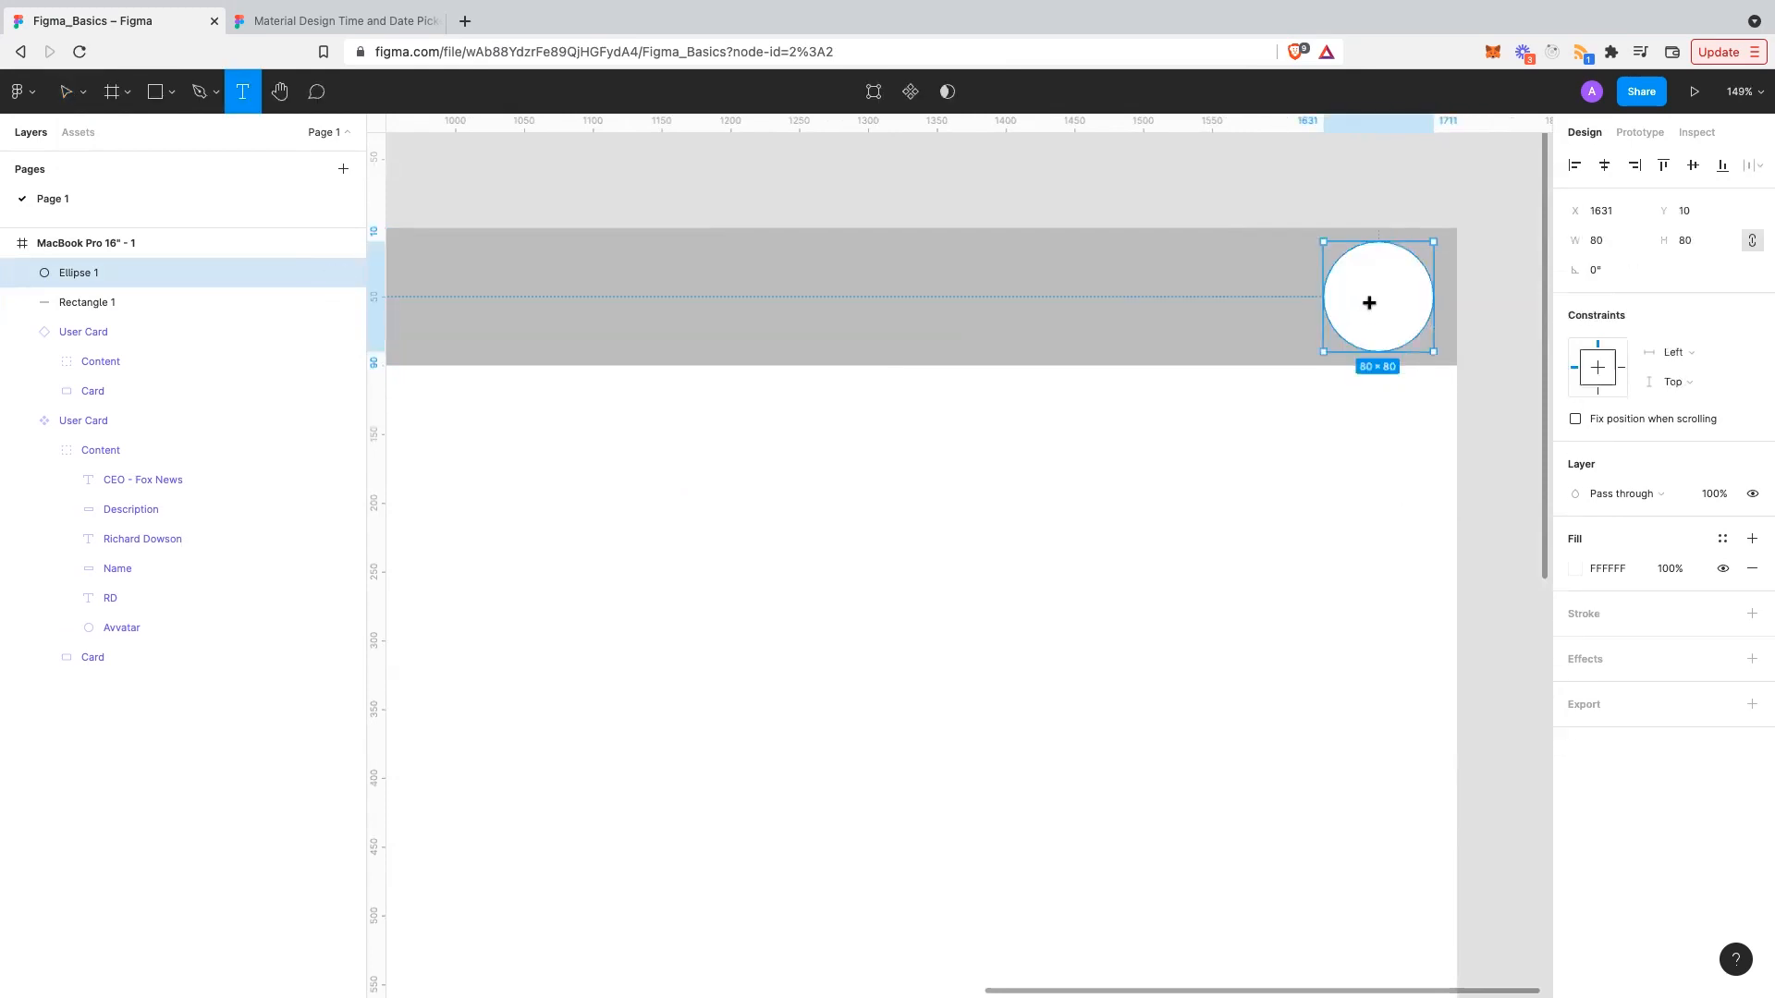
left_click(1374, 298)
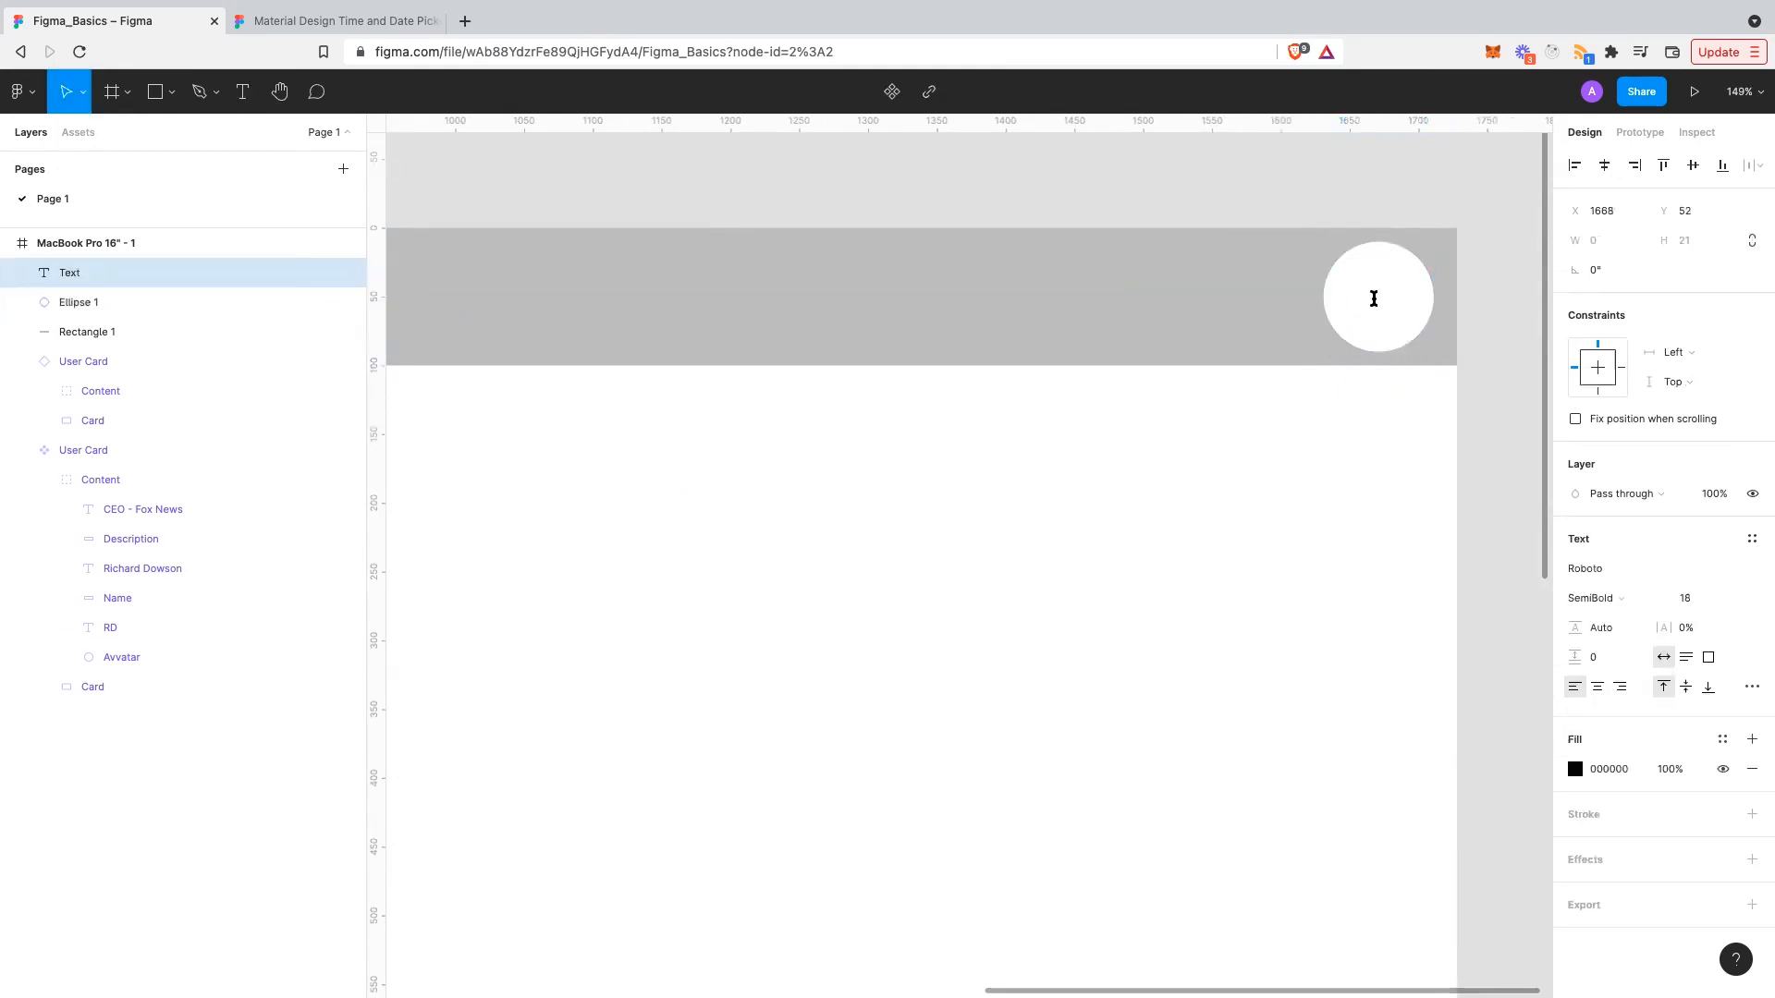
type("RJ")
key("Escape")
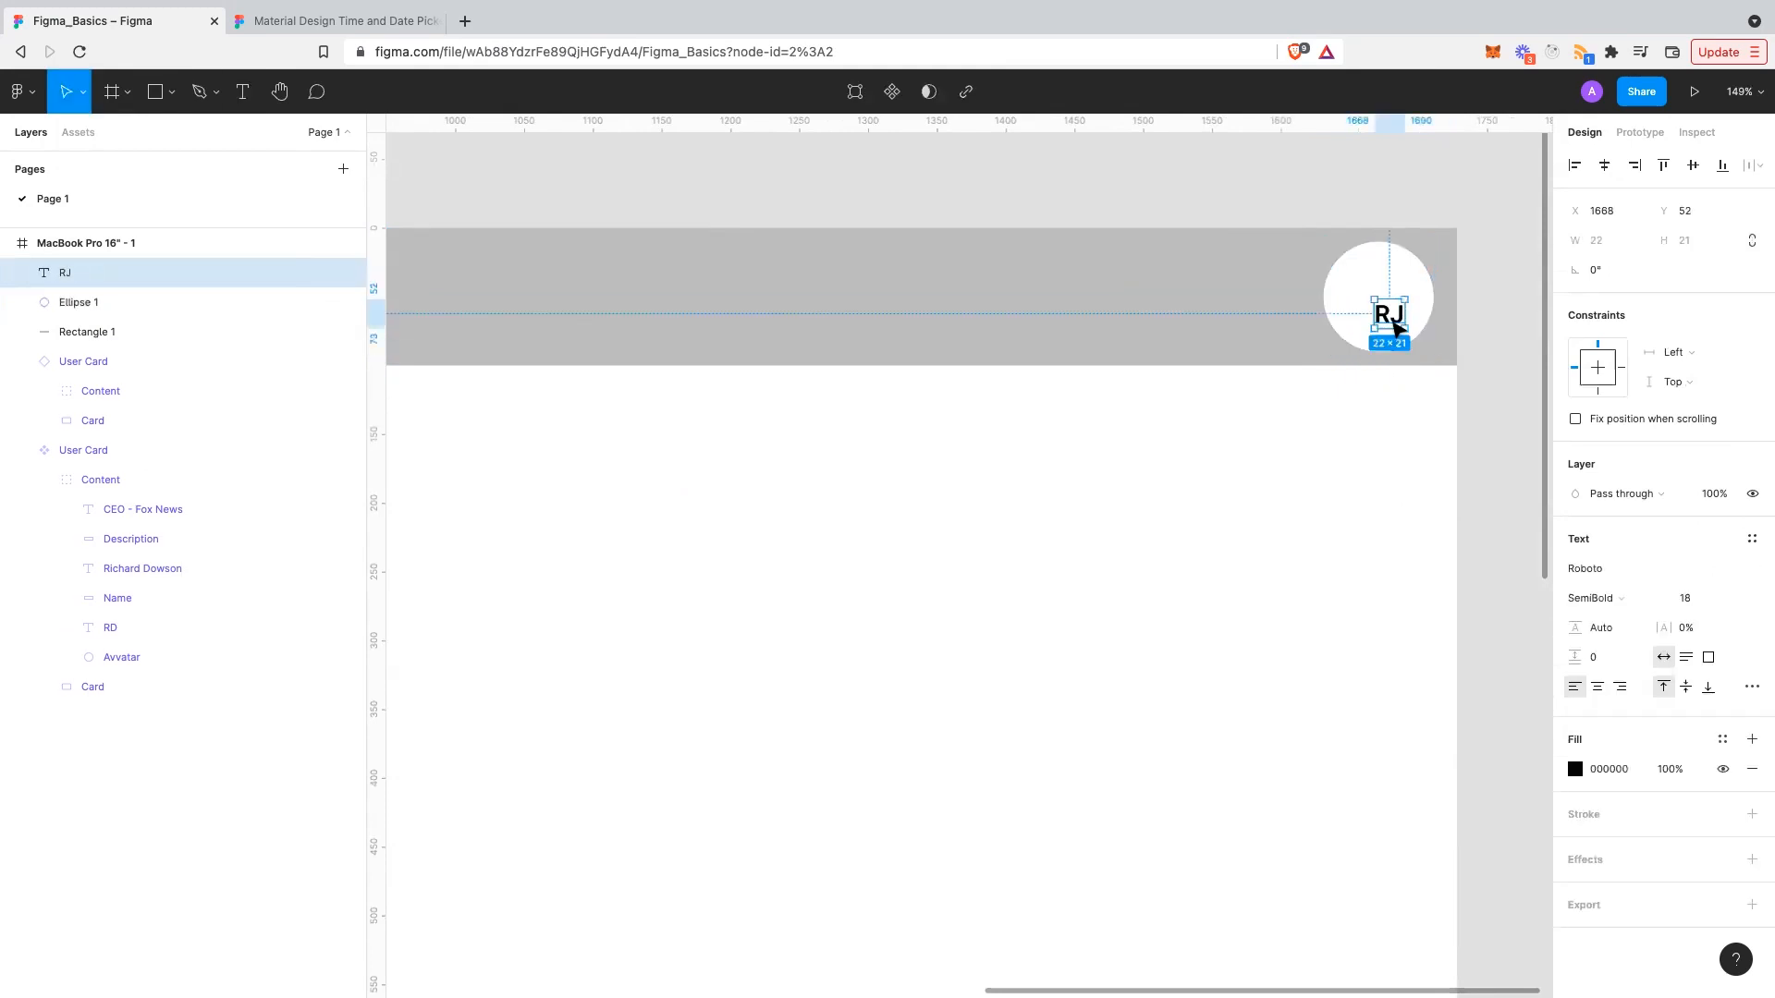
double_click(1394, 314)
left_click(1401, 315)
key("BackSpace")
type("D")
key("Return")
left_click(1396, 470)
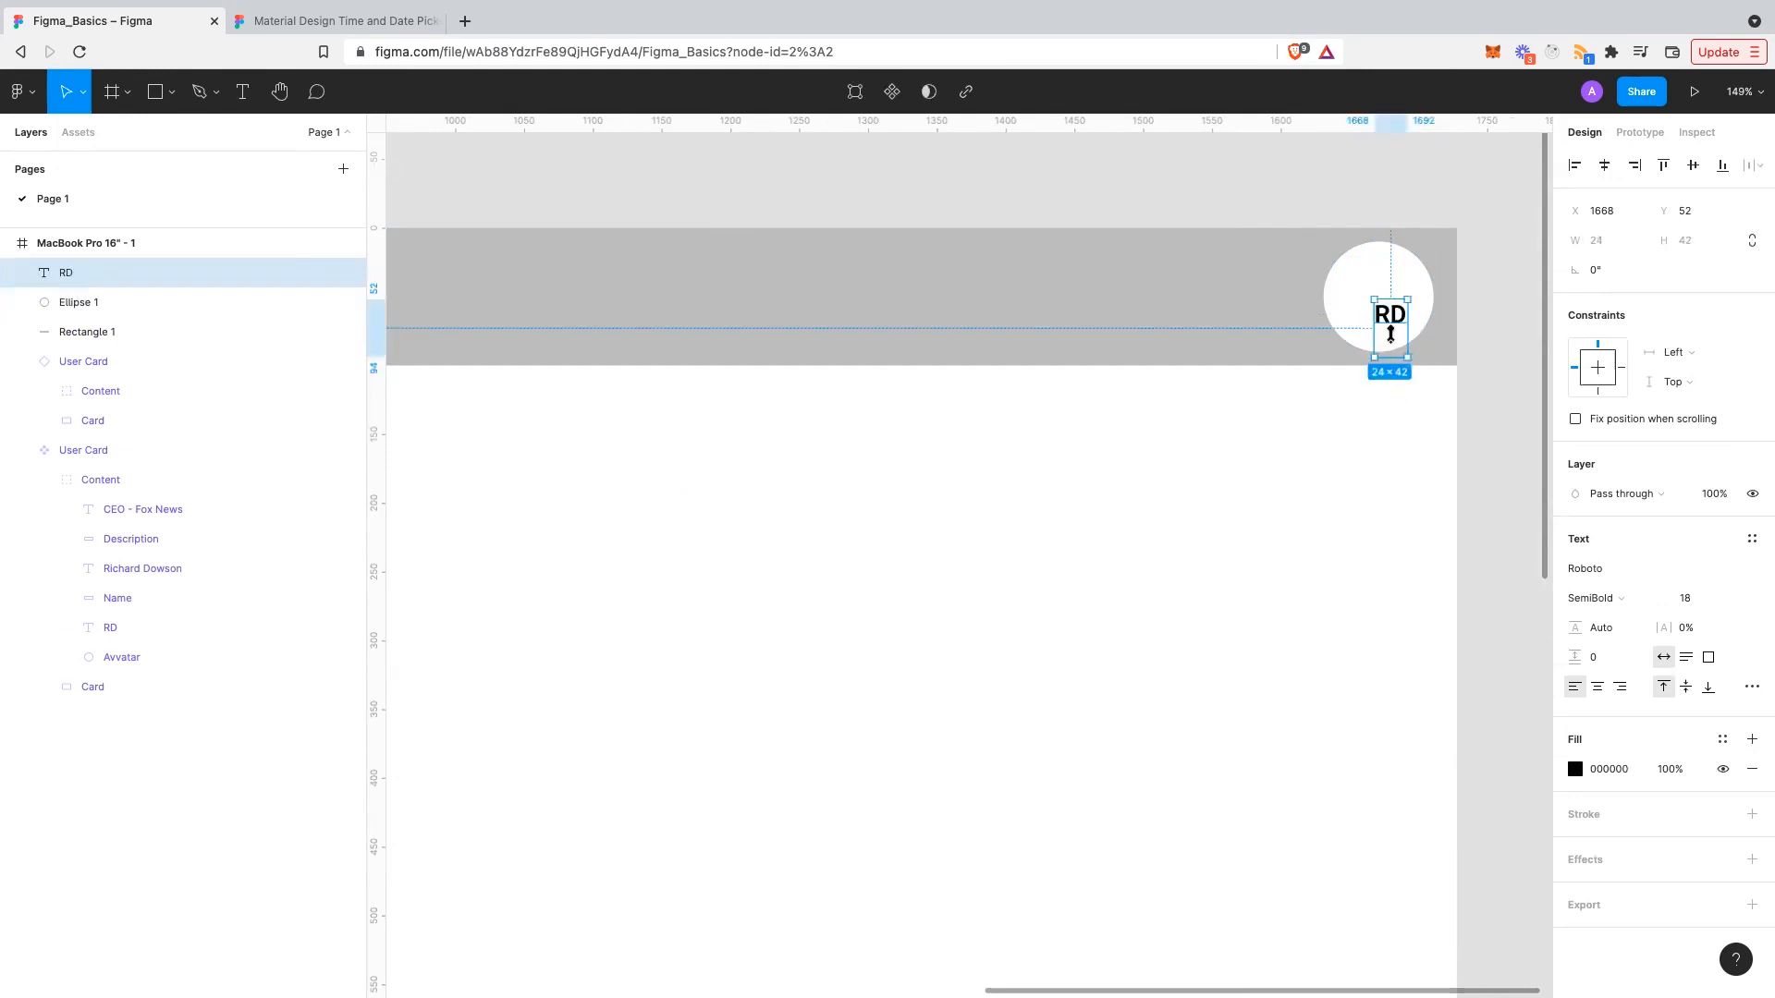
double_click(1390, 332)
key("Right")
key("BackSpace")
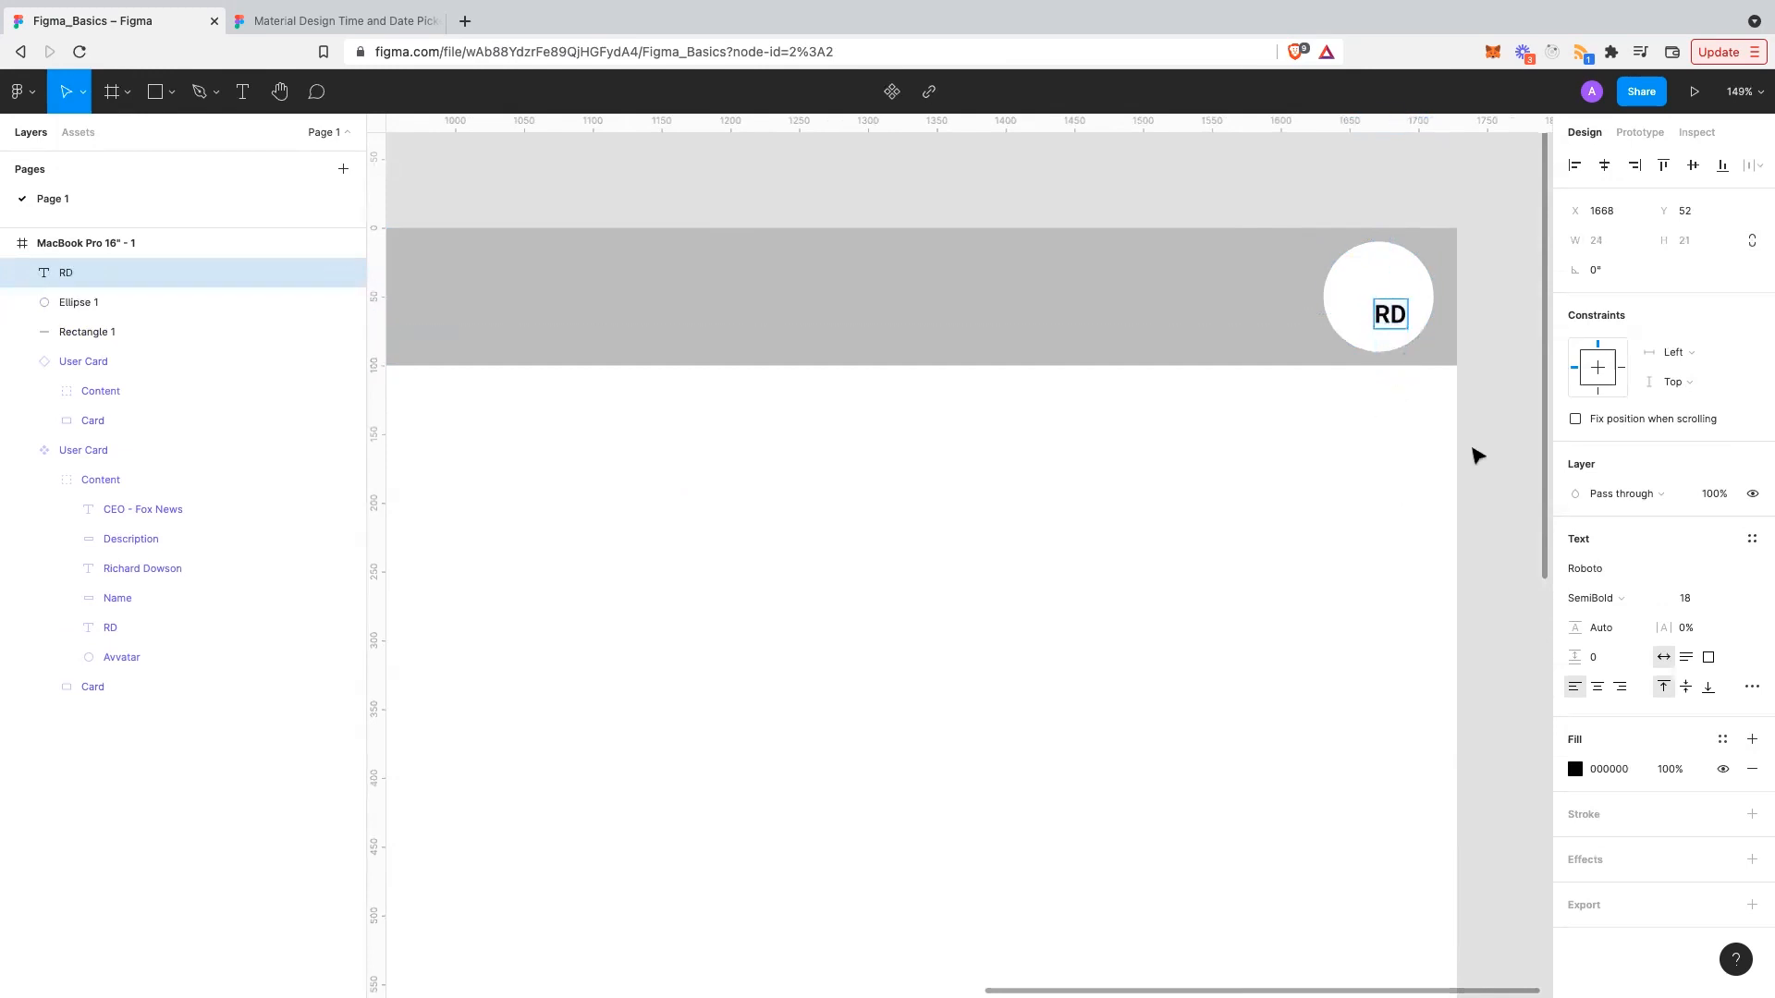
left_click(1471, 449)
- Centre RD in the circle and set its font size to 24
left_click(1386, 278, "shift")
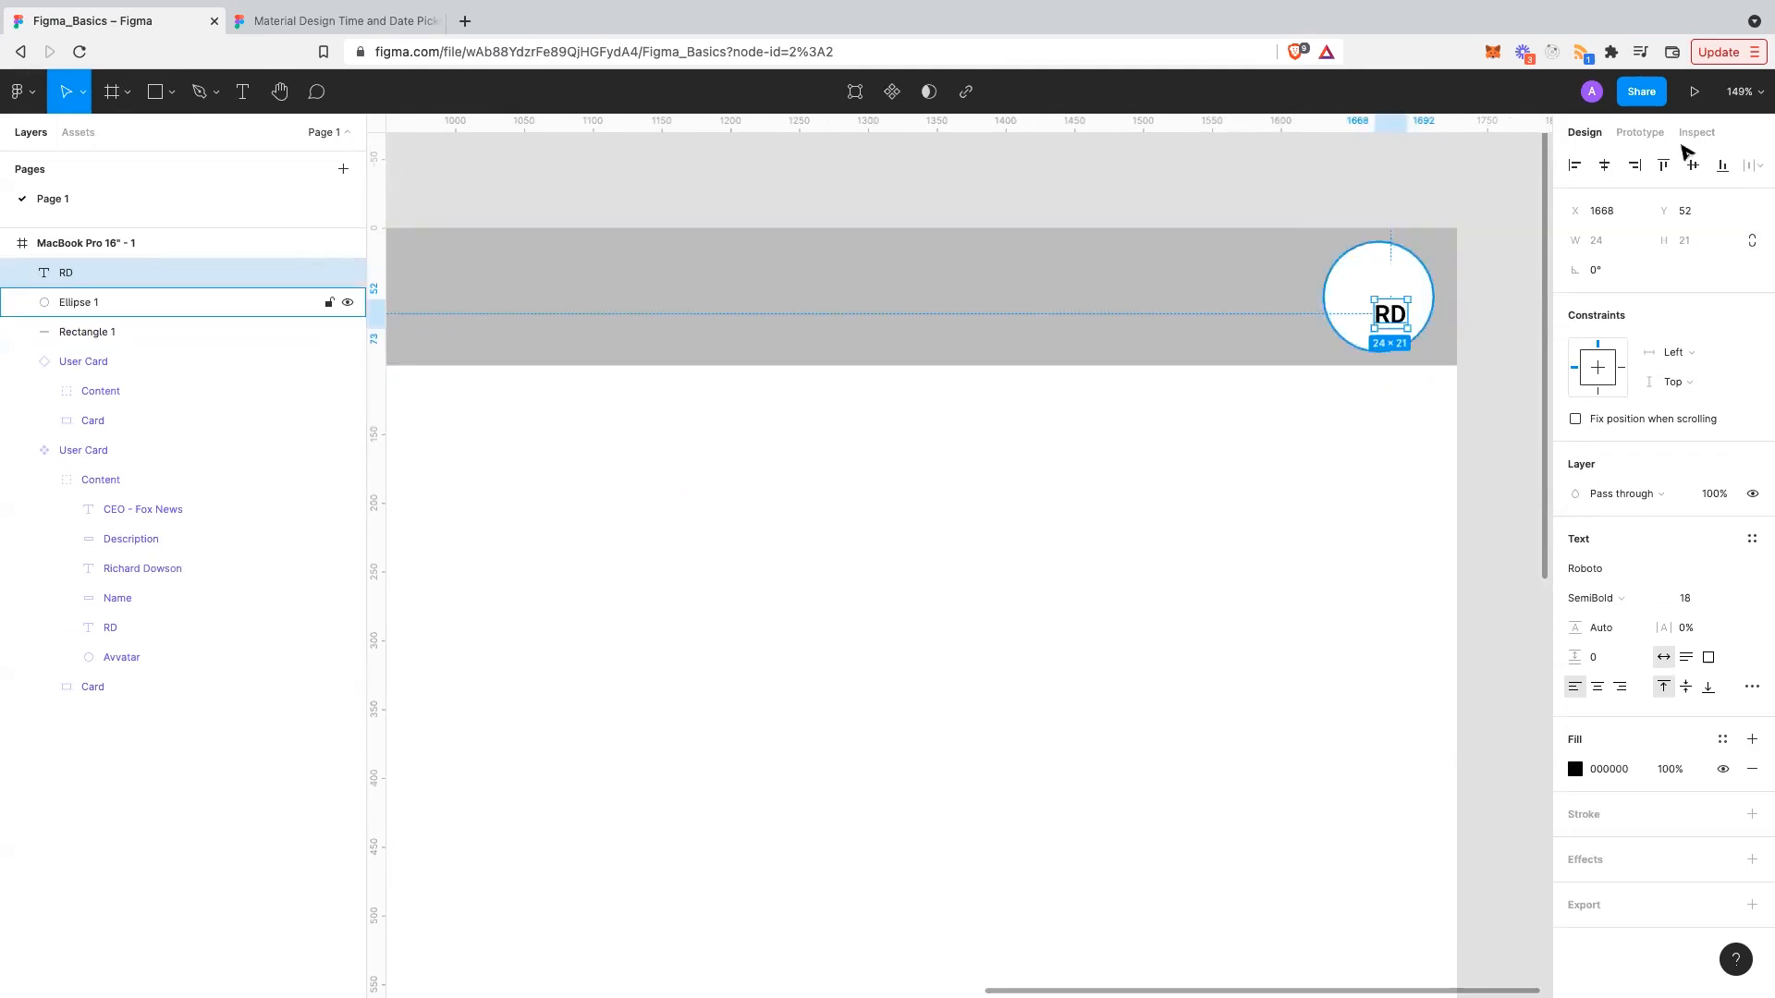
left_click(1608, 166)
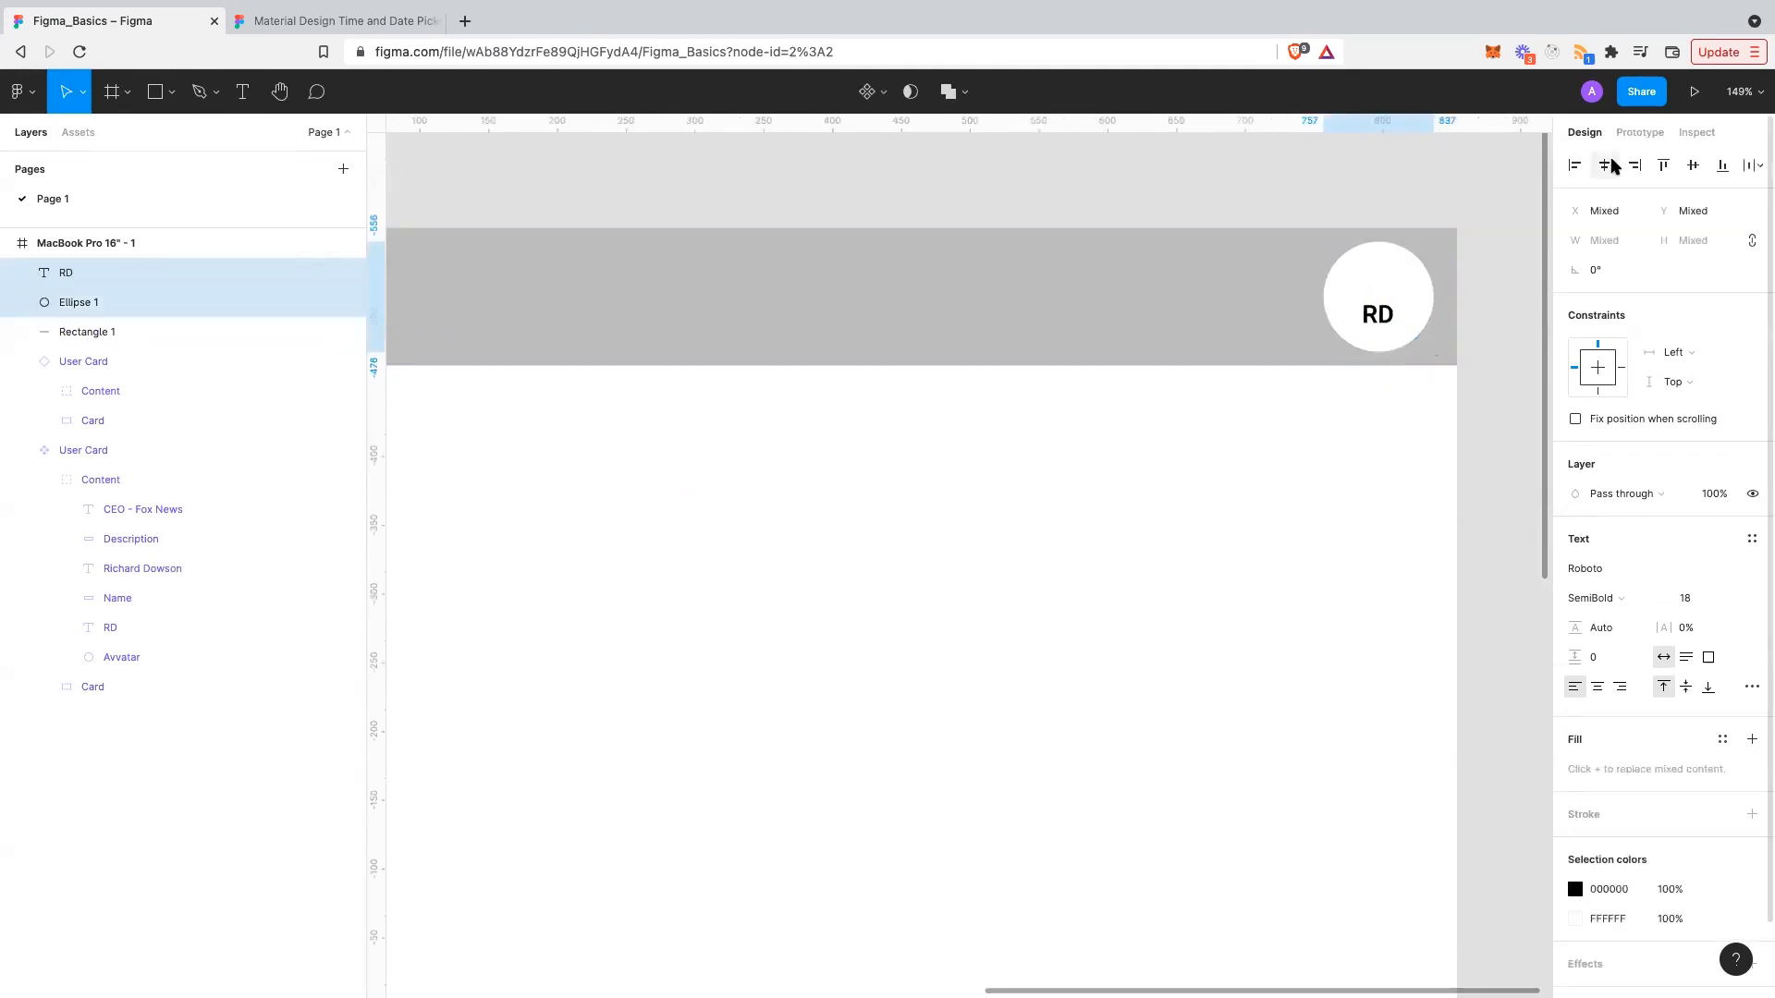
left_click(1692, 166)
key("Escape")
left_click(1383, 297)
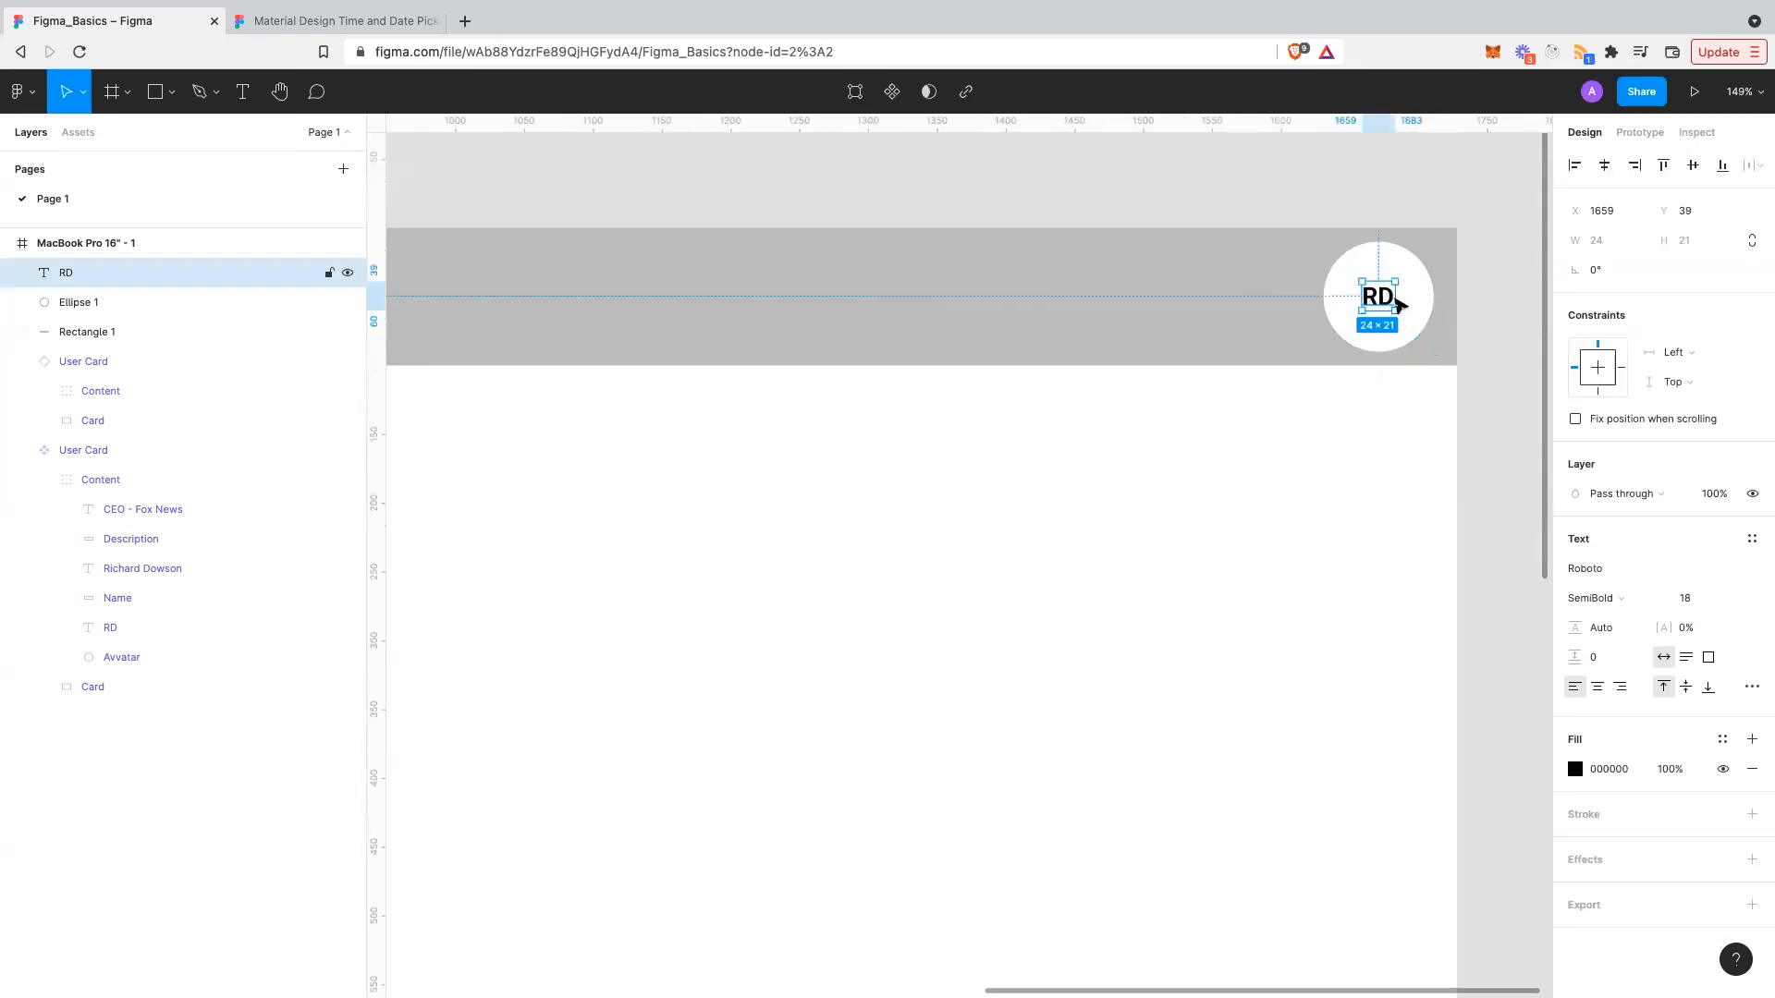
left_click(1692, 599)
type("24")
key("Return")
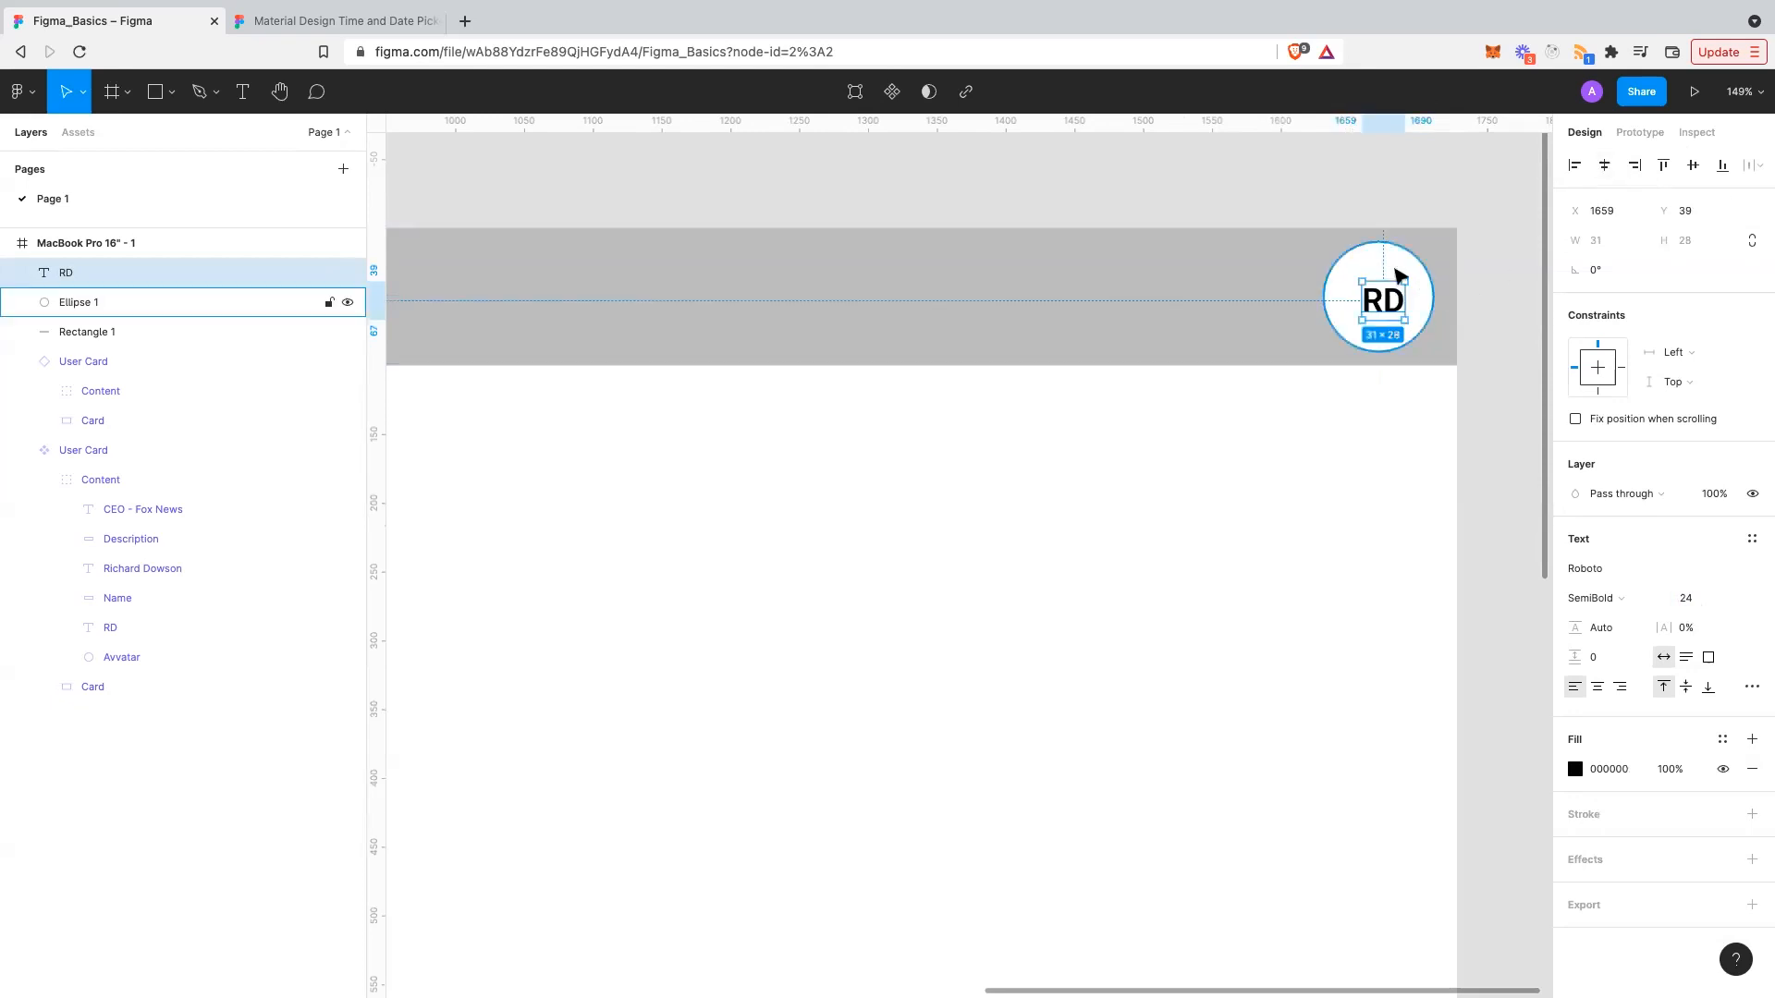
- Re-centre the size-24 RD horizontally and vertically within the circle
left_click(1396, 275, "shift")
left_click(1605, 165)
left_click(1696, 165)
left_click(1356, 524)
scroll(1355, 524, "down", 6)
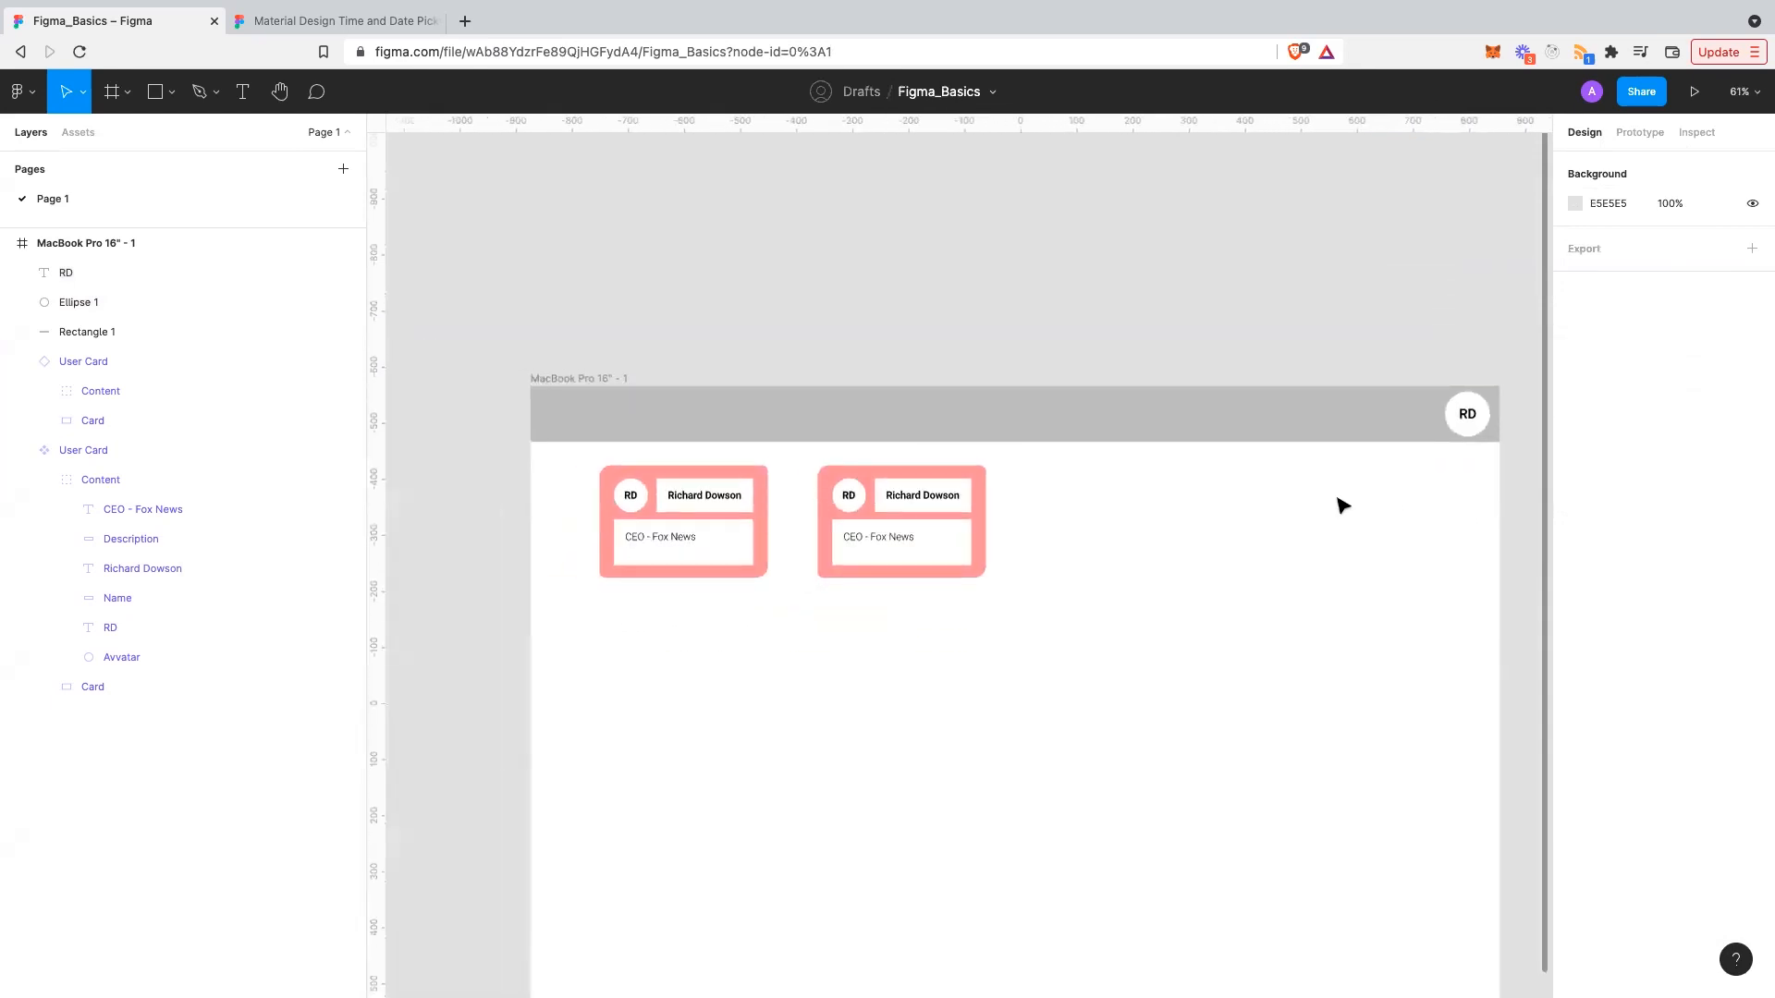
scroll(1338, 502, "down", 2)
scroll(1338, 502, "right", 3)
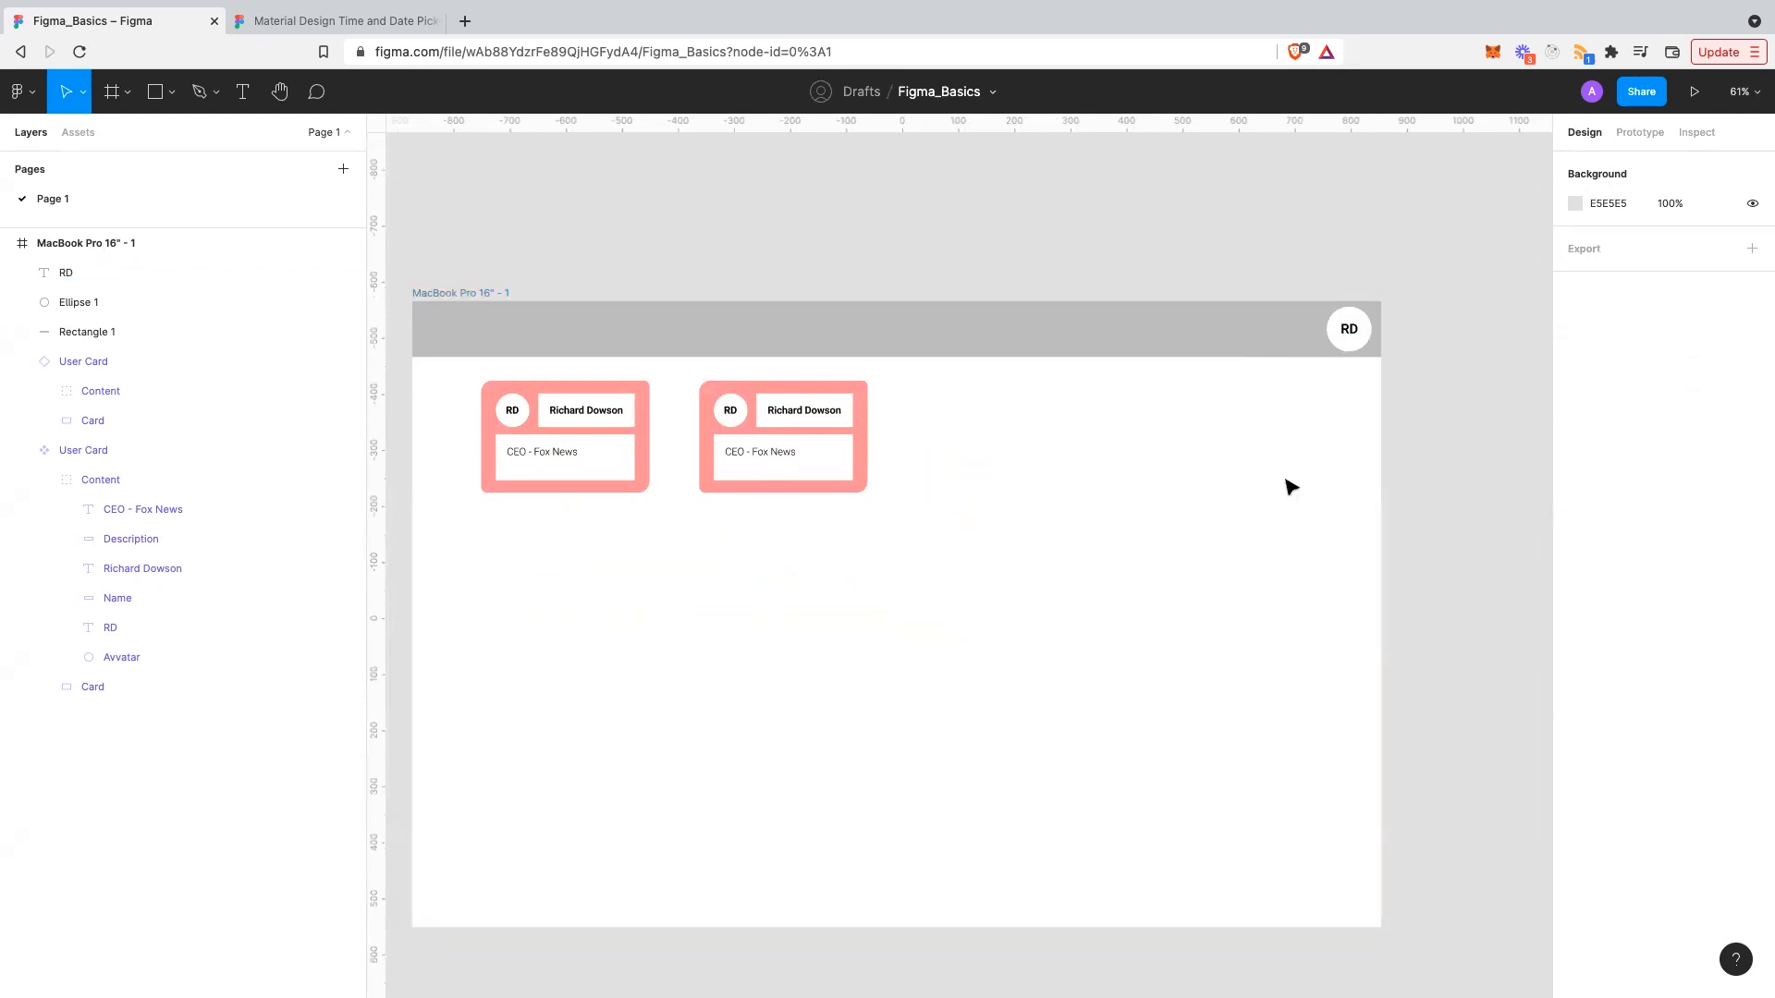
- Select the header bar, circle and RD together and group them with Ctrl+G
left_click(1294, 344)
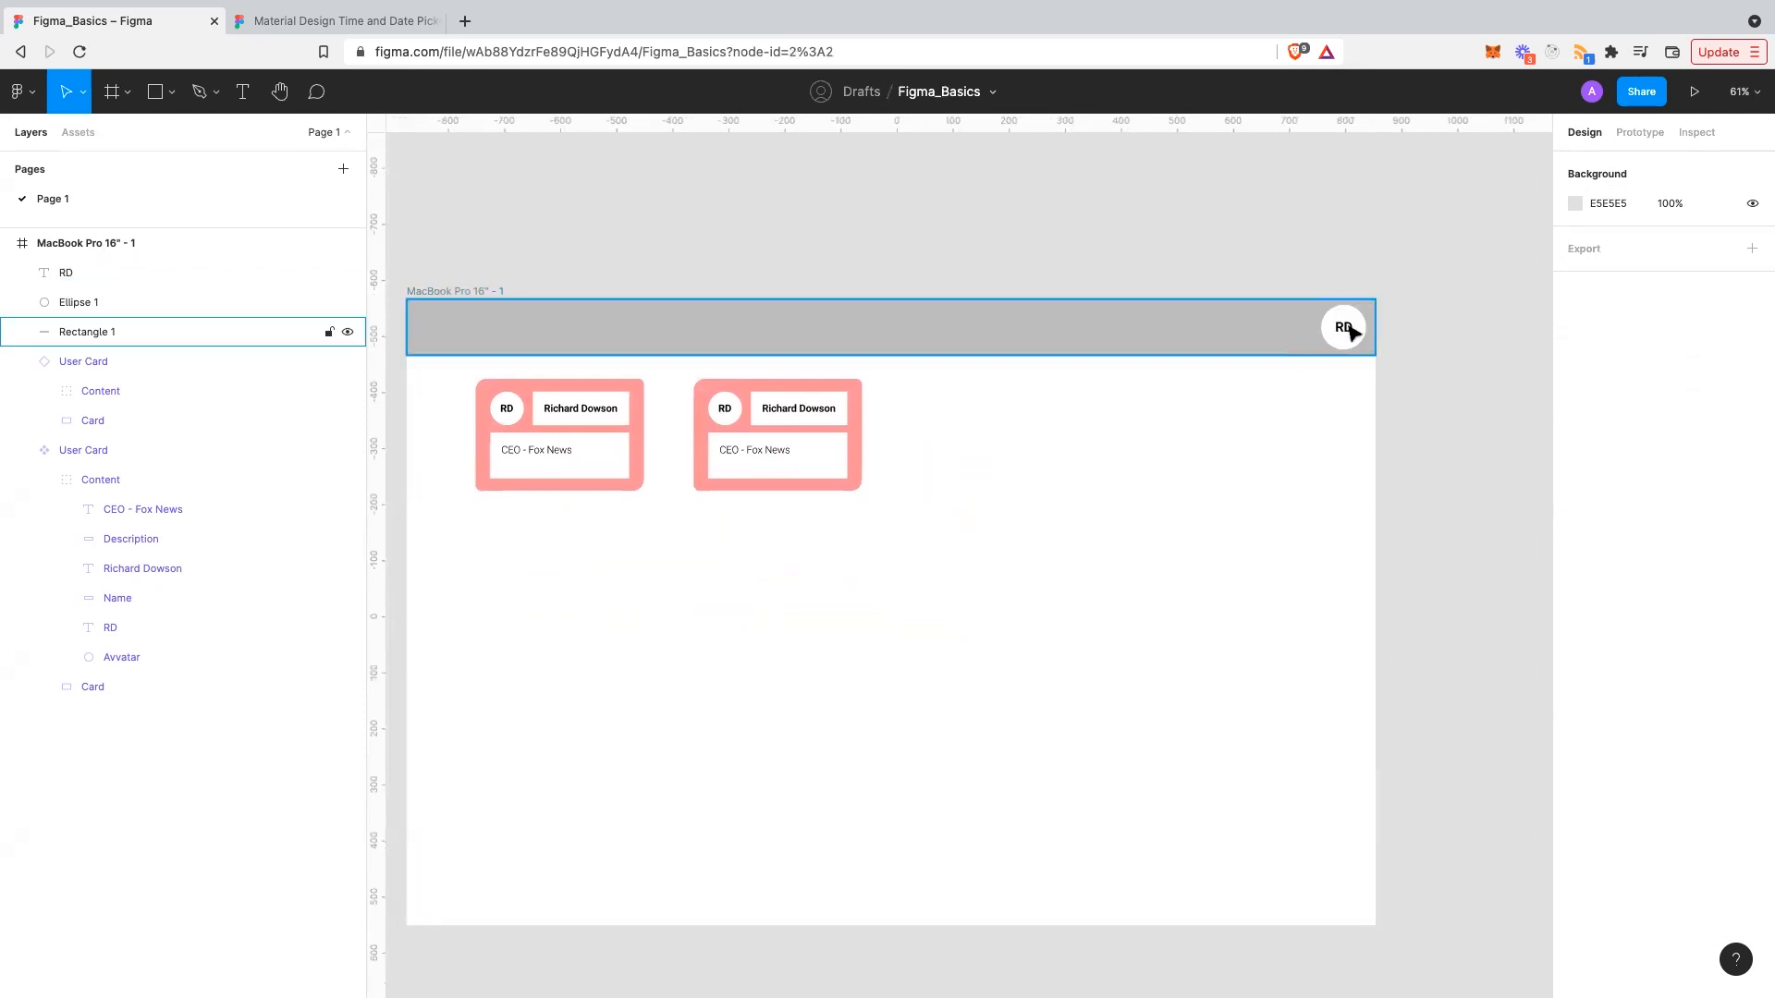
left_click(1341, 325, "shift")
left_click(1339, 326, "shift")
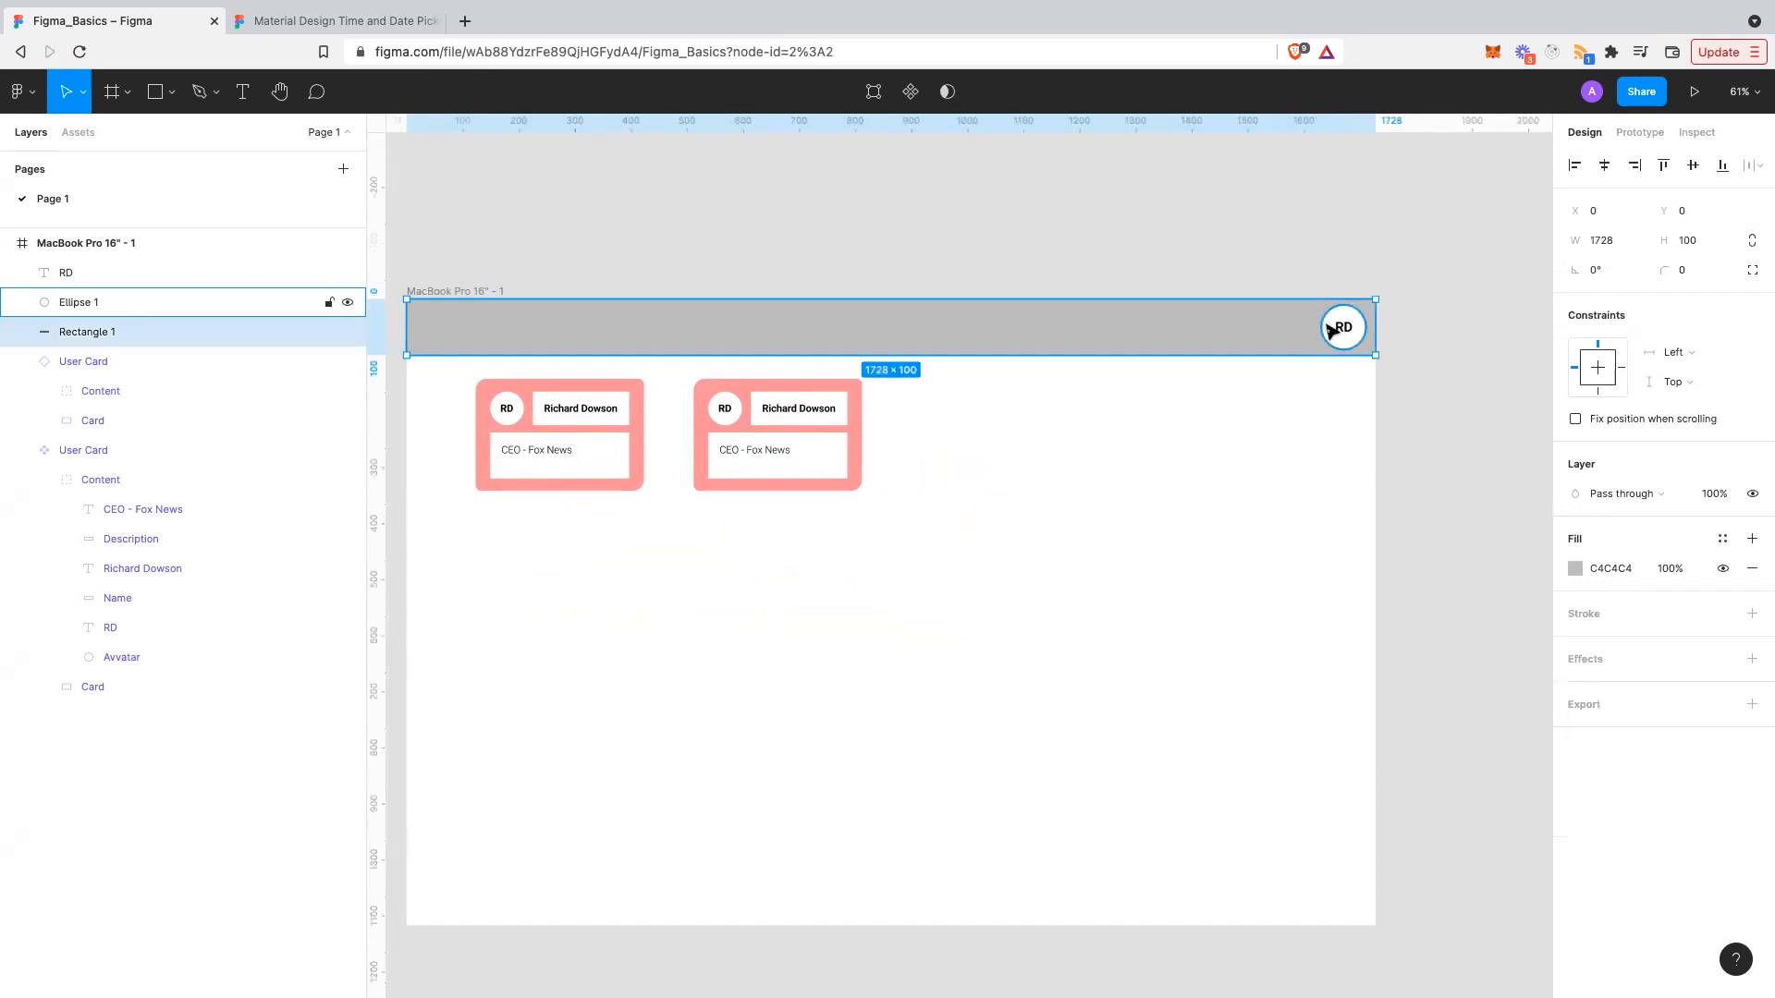
left_click_drag(1440, 401, 1291, 282)
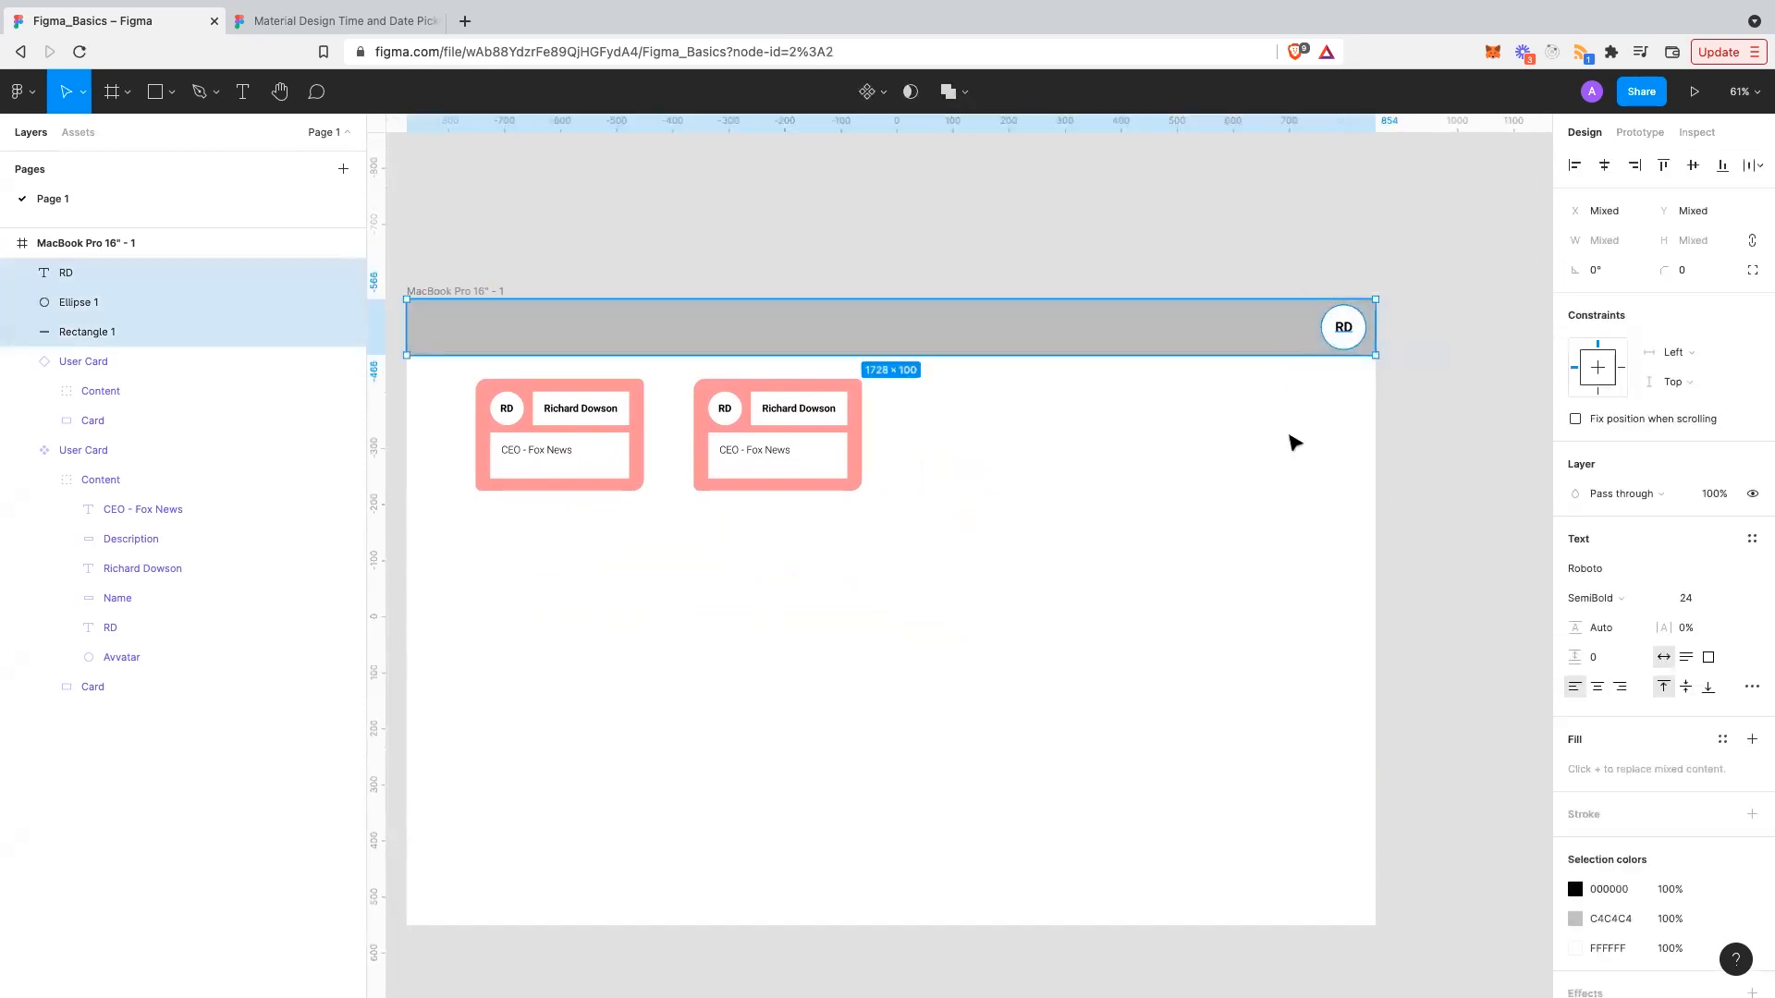
key("ctrl+g")
left_click(1299, 483)
scroll(1355, 455, "down", 1)
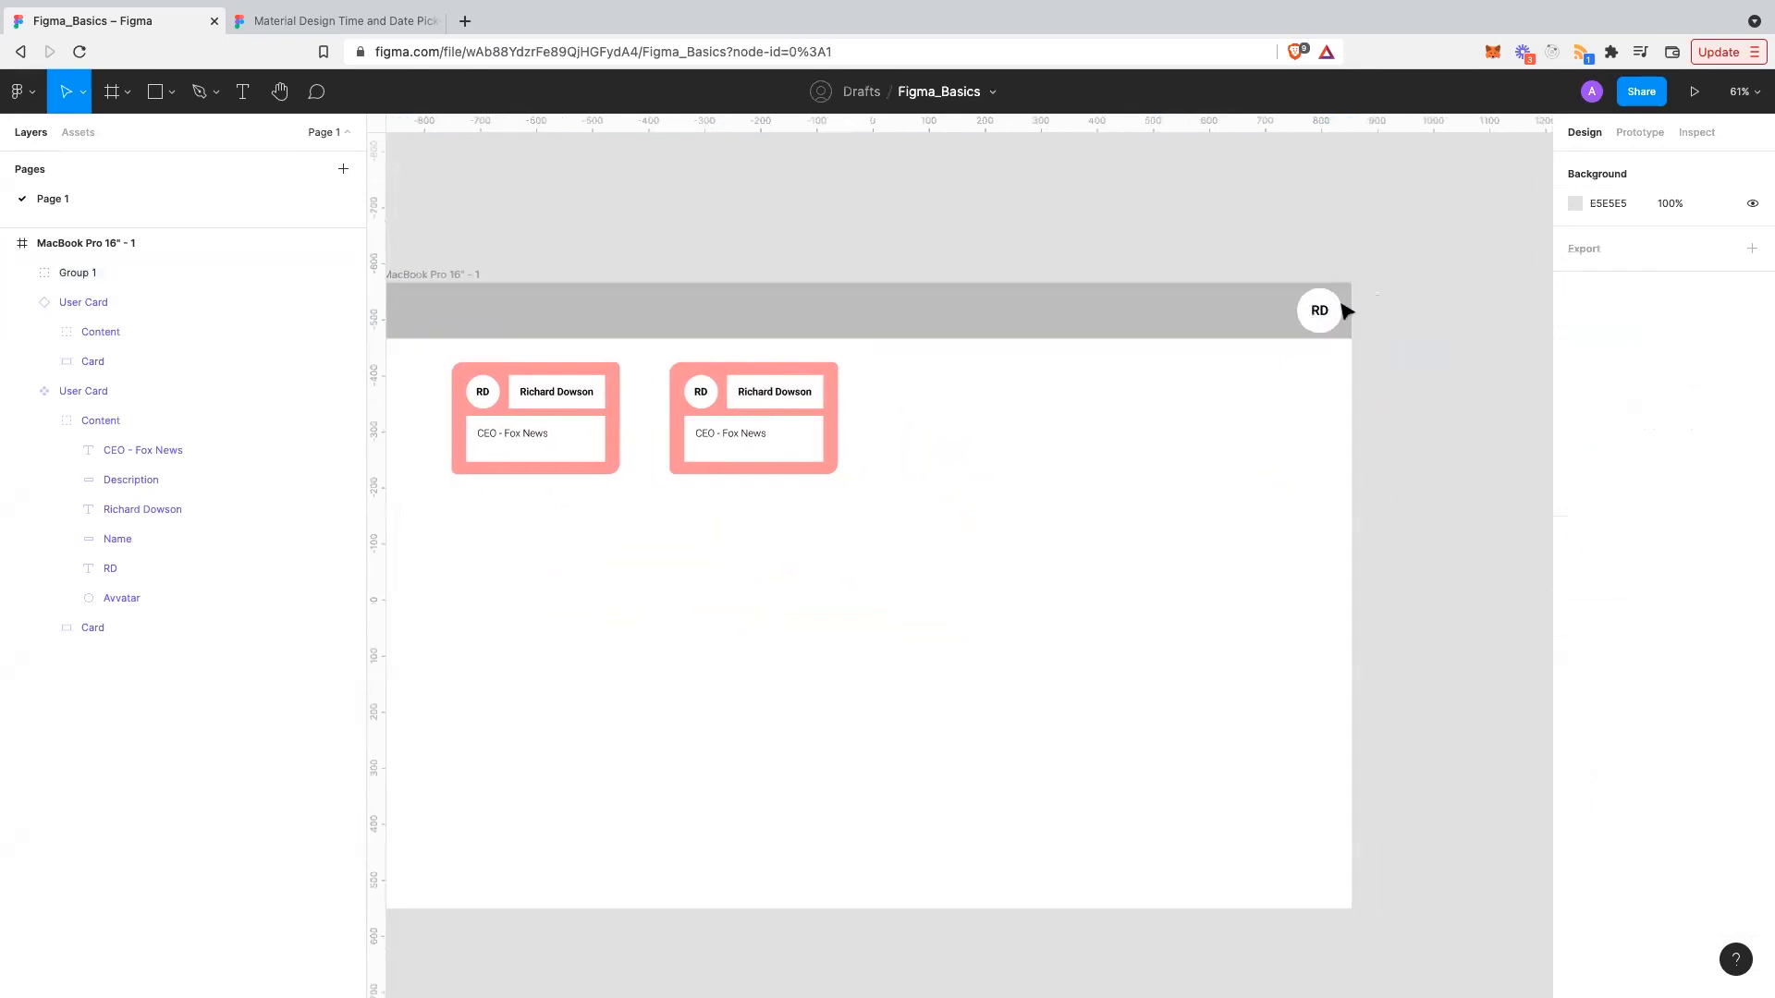
- Widen the MacBook Pro frame to test the header, then select Group 1
left_click(146, 242)
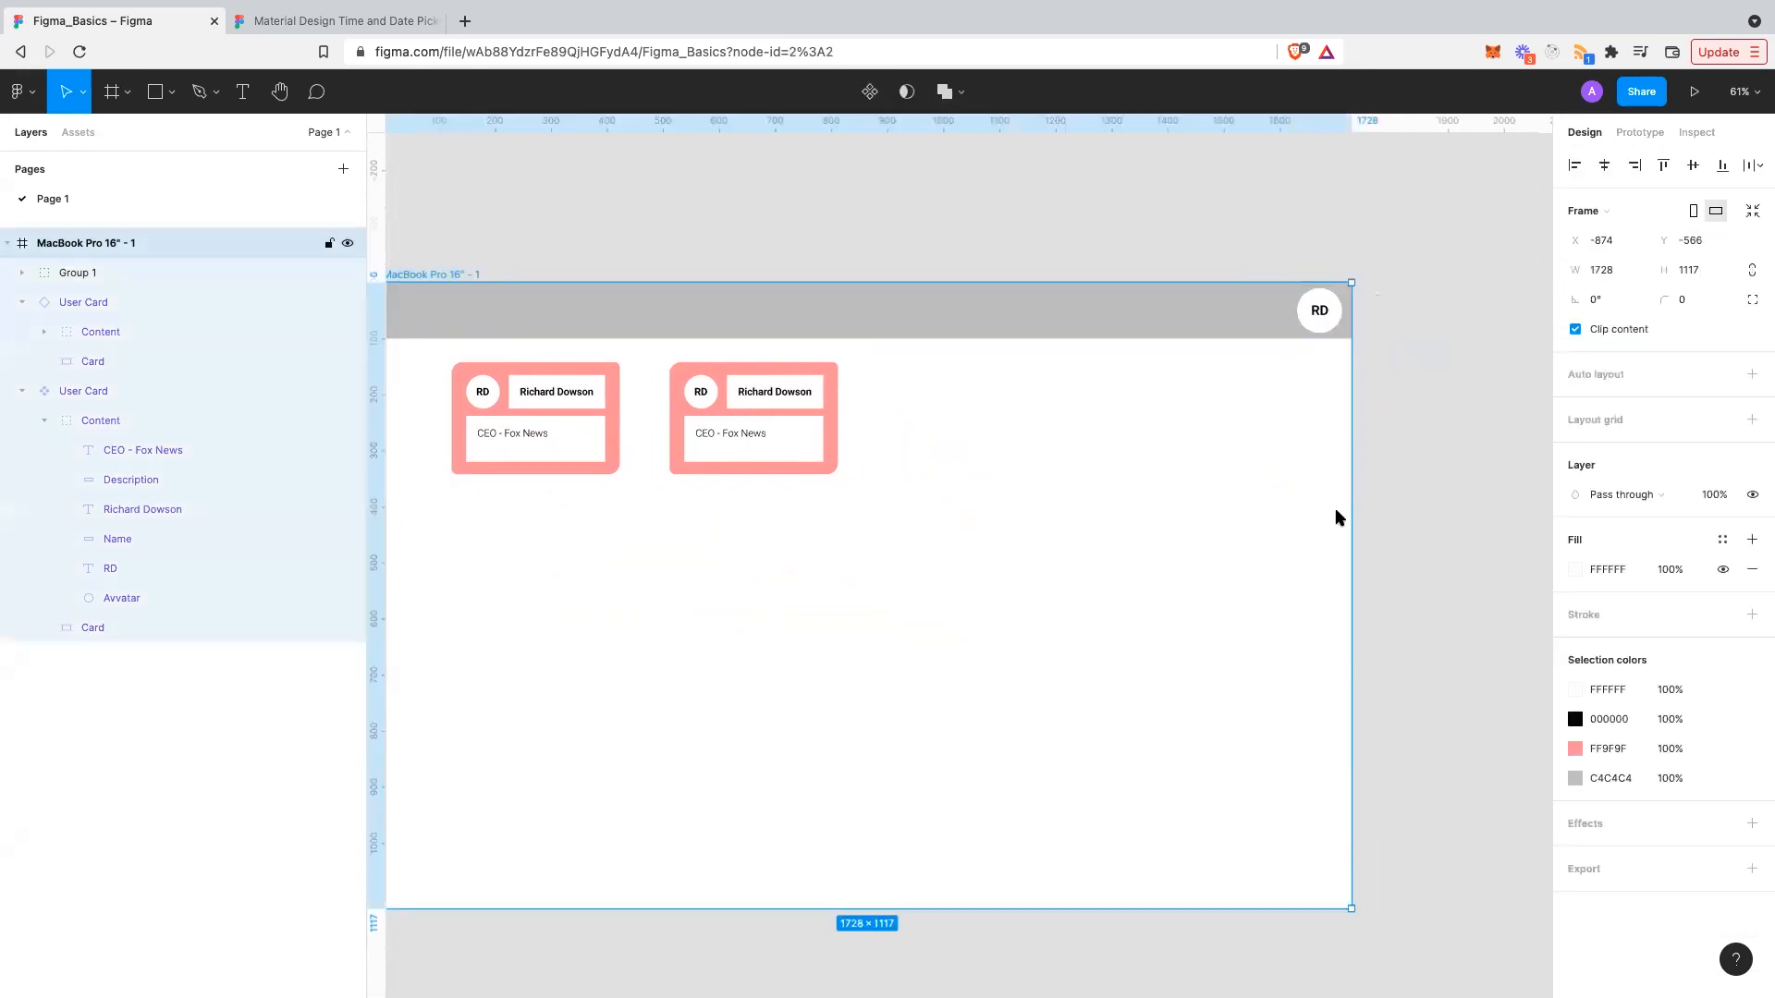
left_click_drag(1358, 500, 1412, 500)
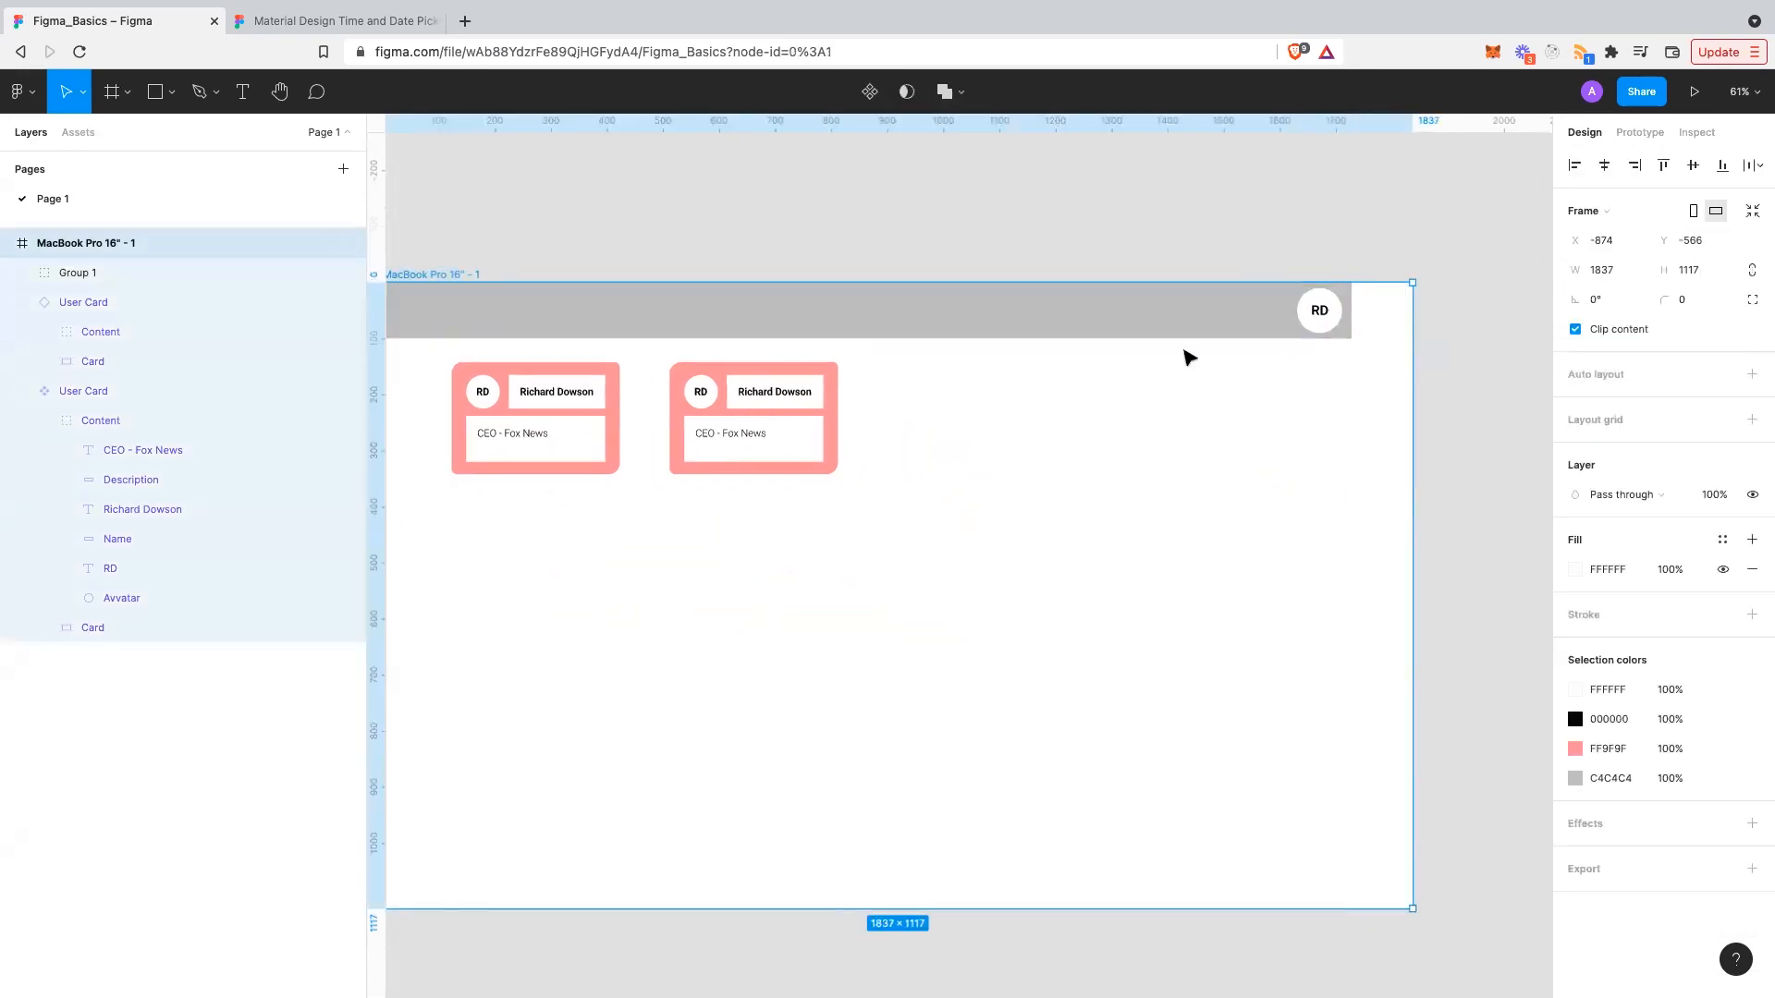
left_click(1184, 357)
left_click(1175, 312)
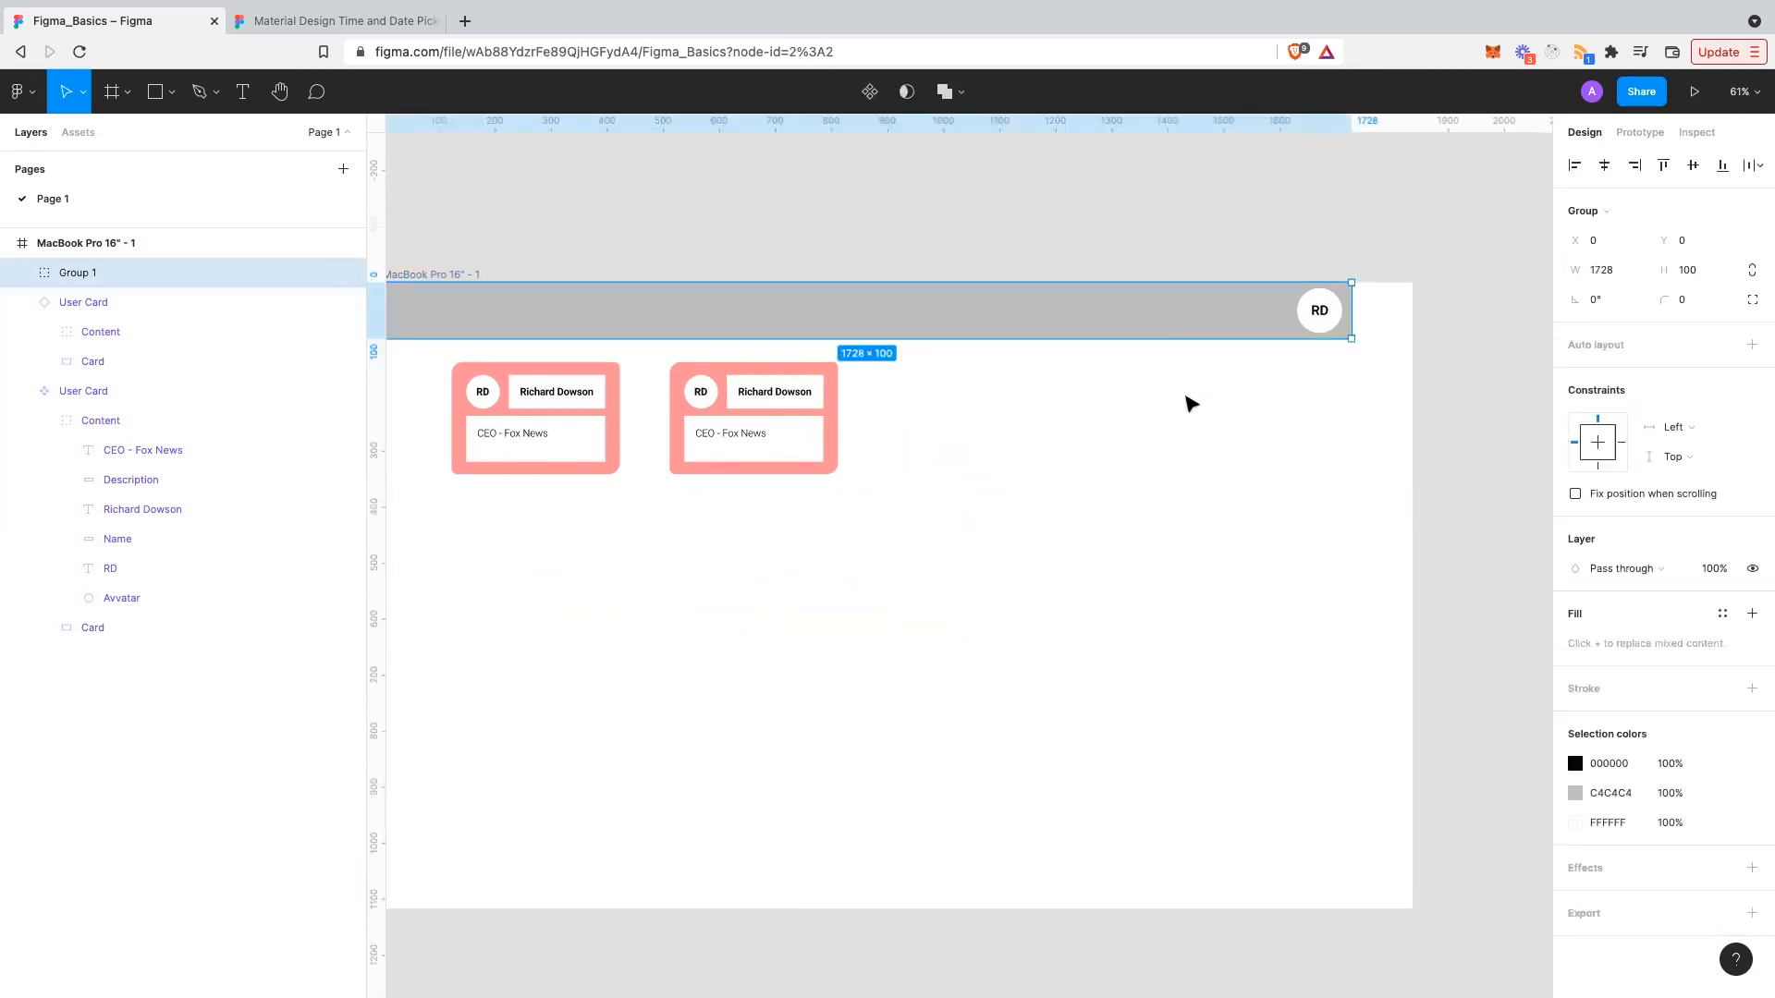
left_click(1188, 403)
left_click(1171, 332)
left_click(1218, 421)
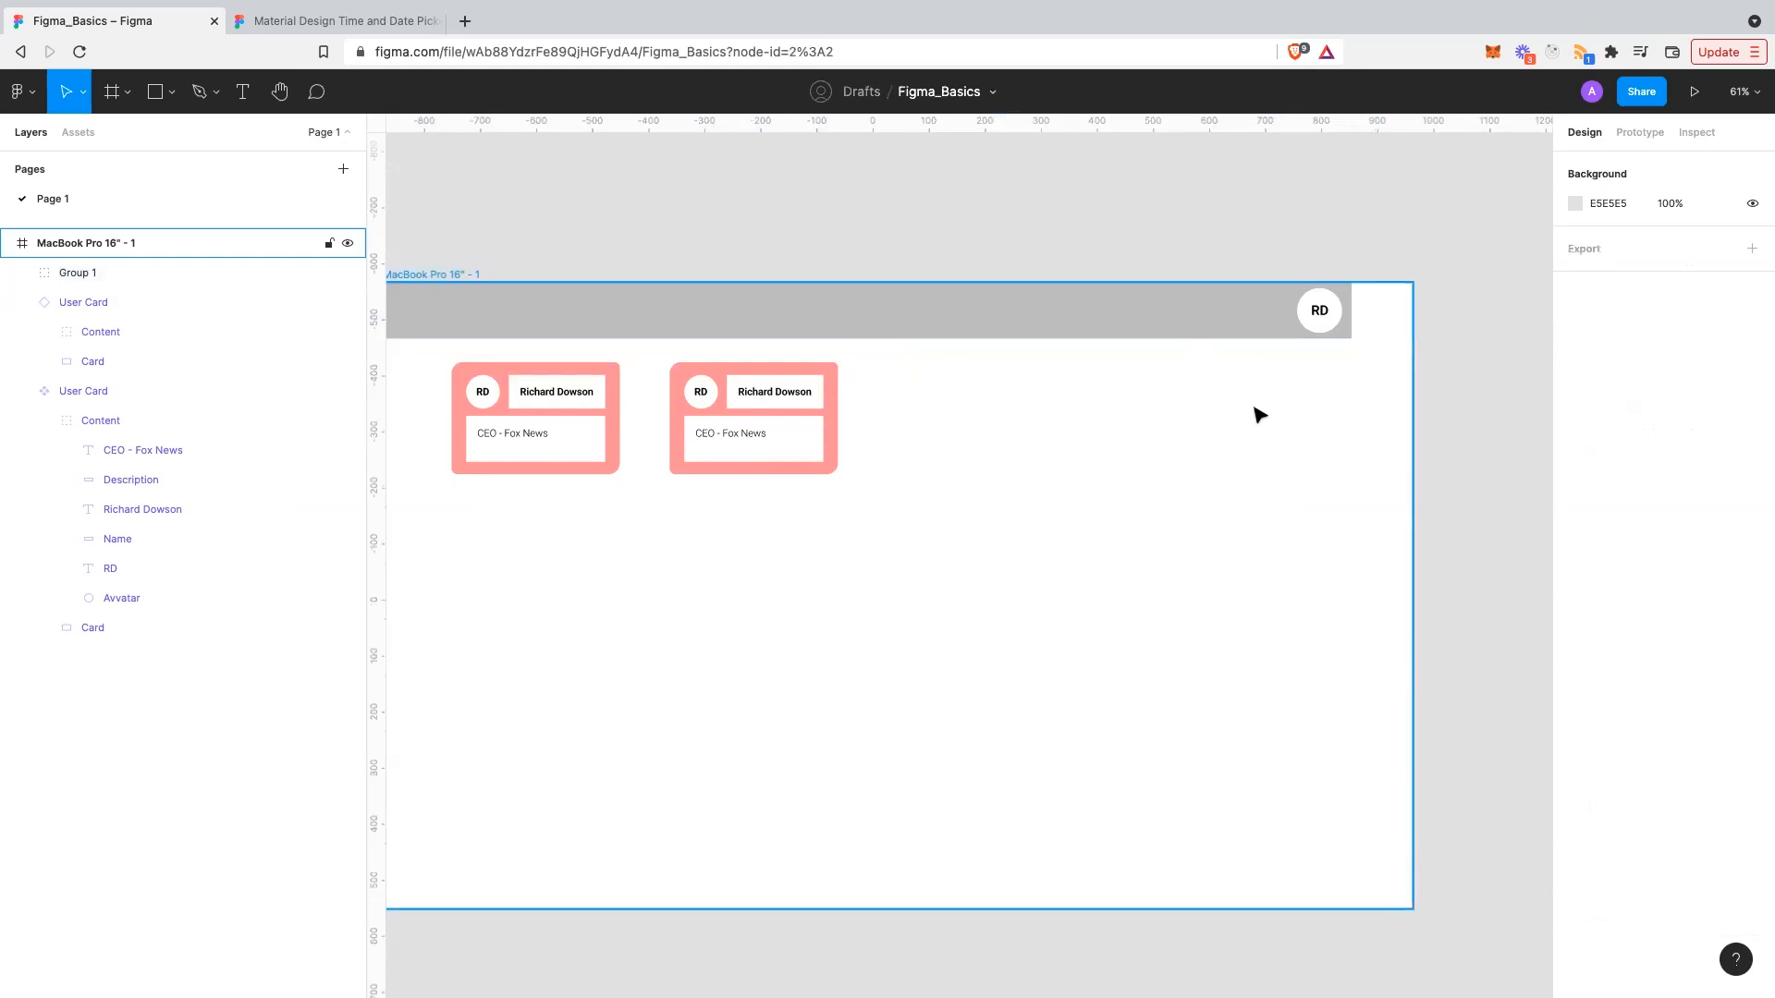
left_click(1260, 414)
left_click(1310, 425)
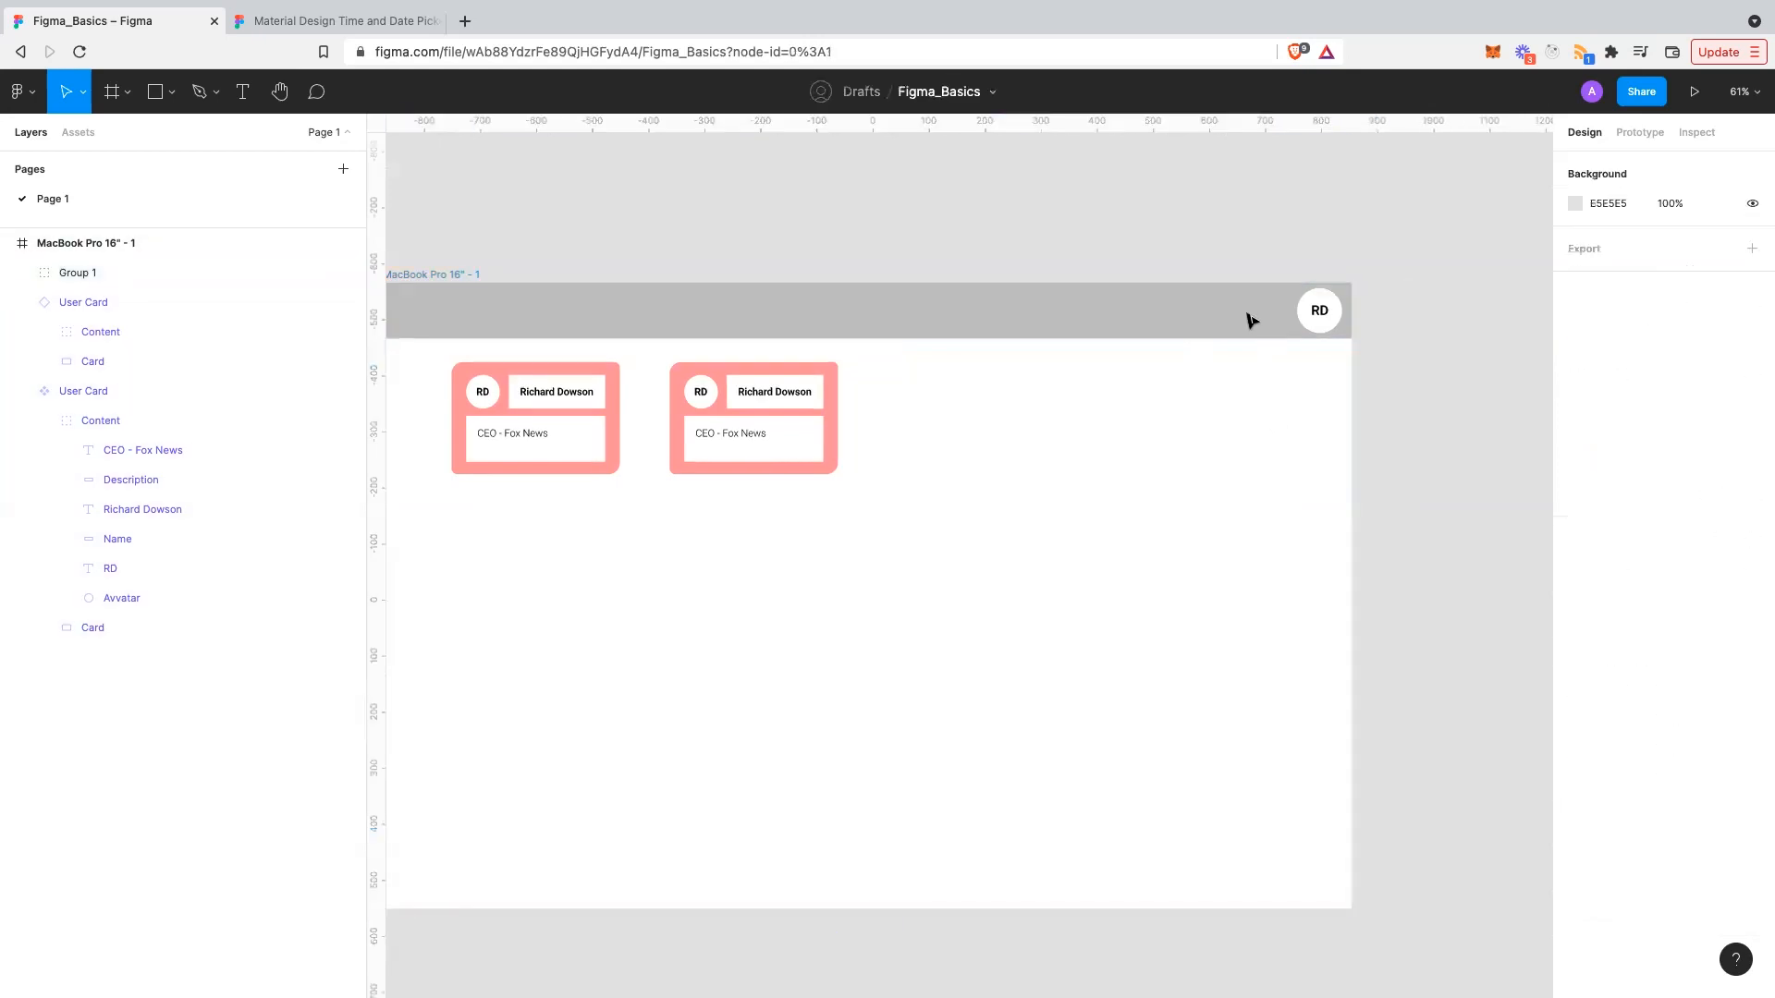
left_click(1248, 320)
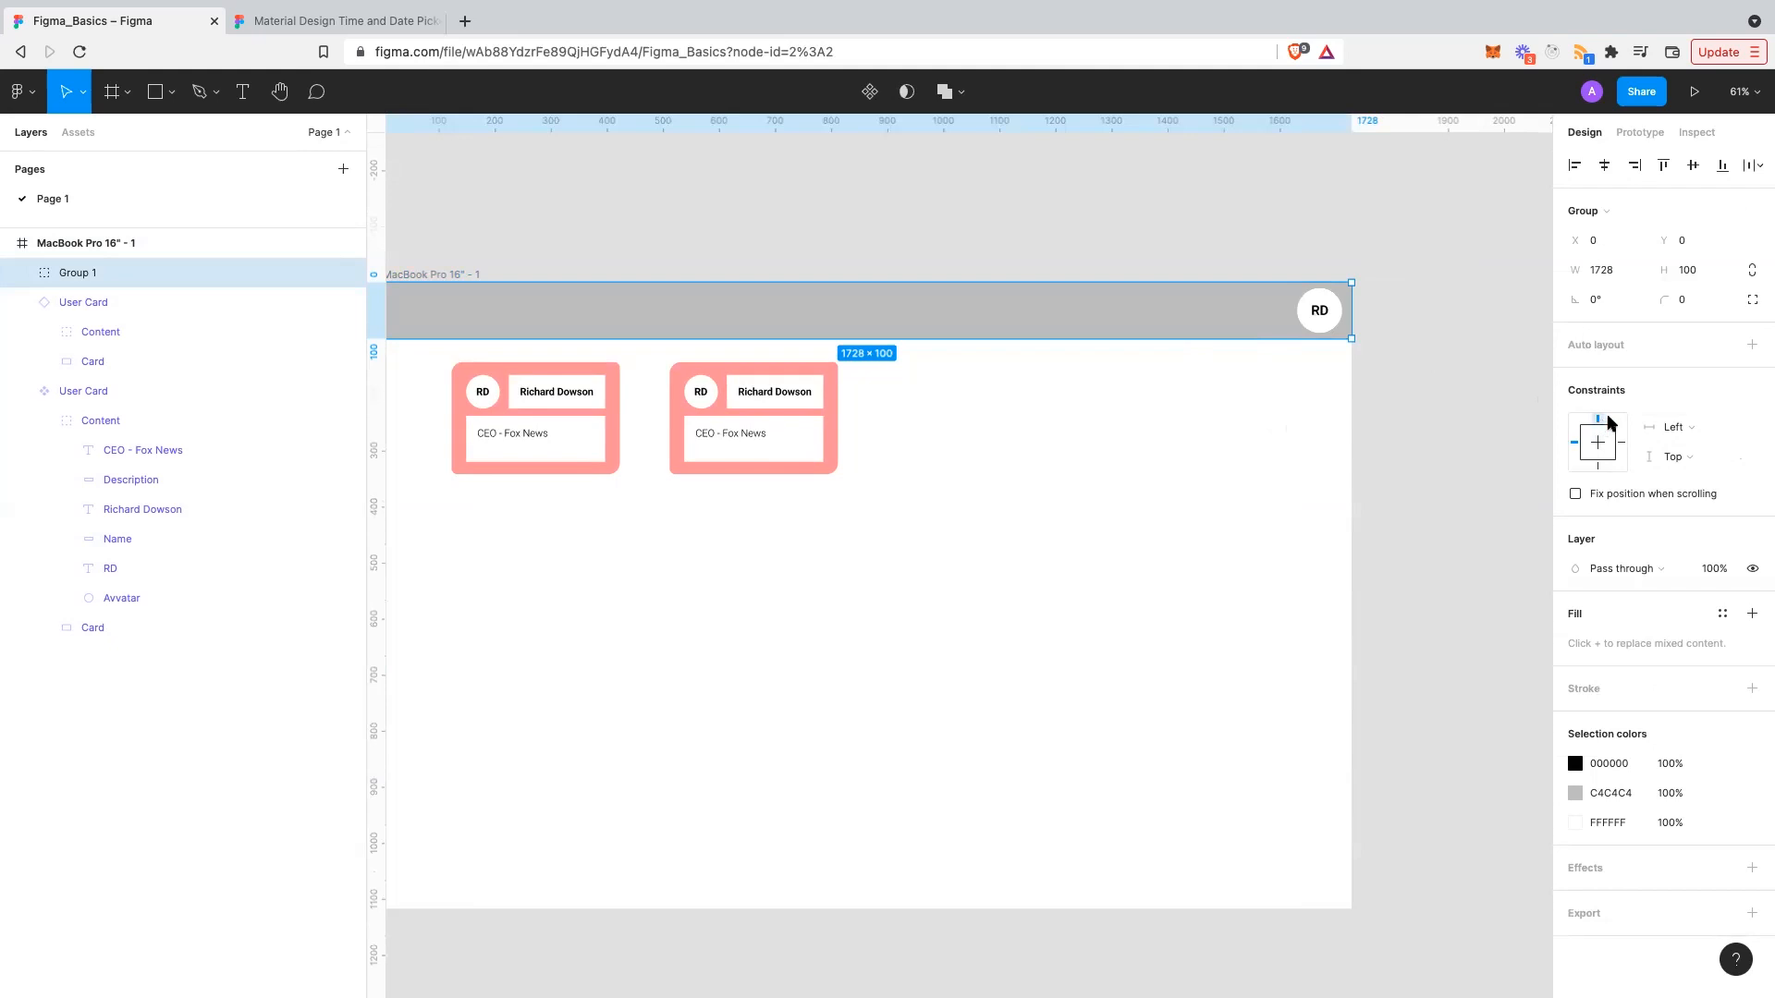
- Set Group 1's horizontal constraint to Left and right
scroll(1299, 452, "right", 2)
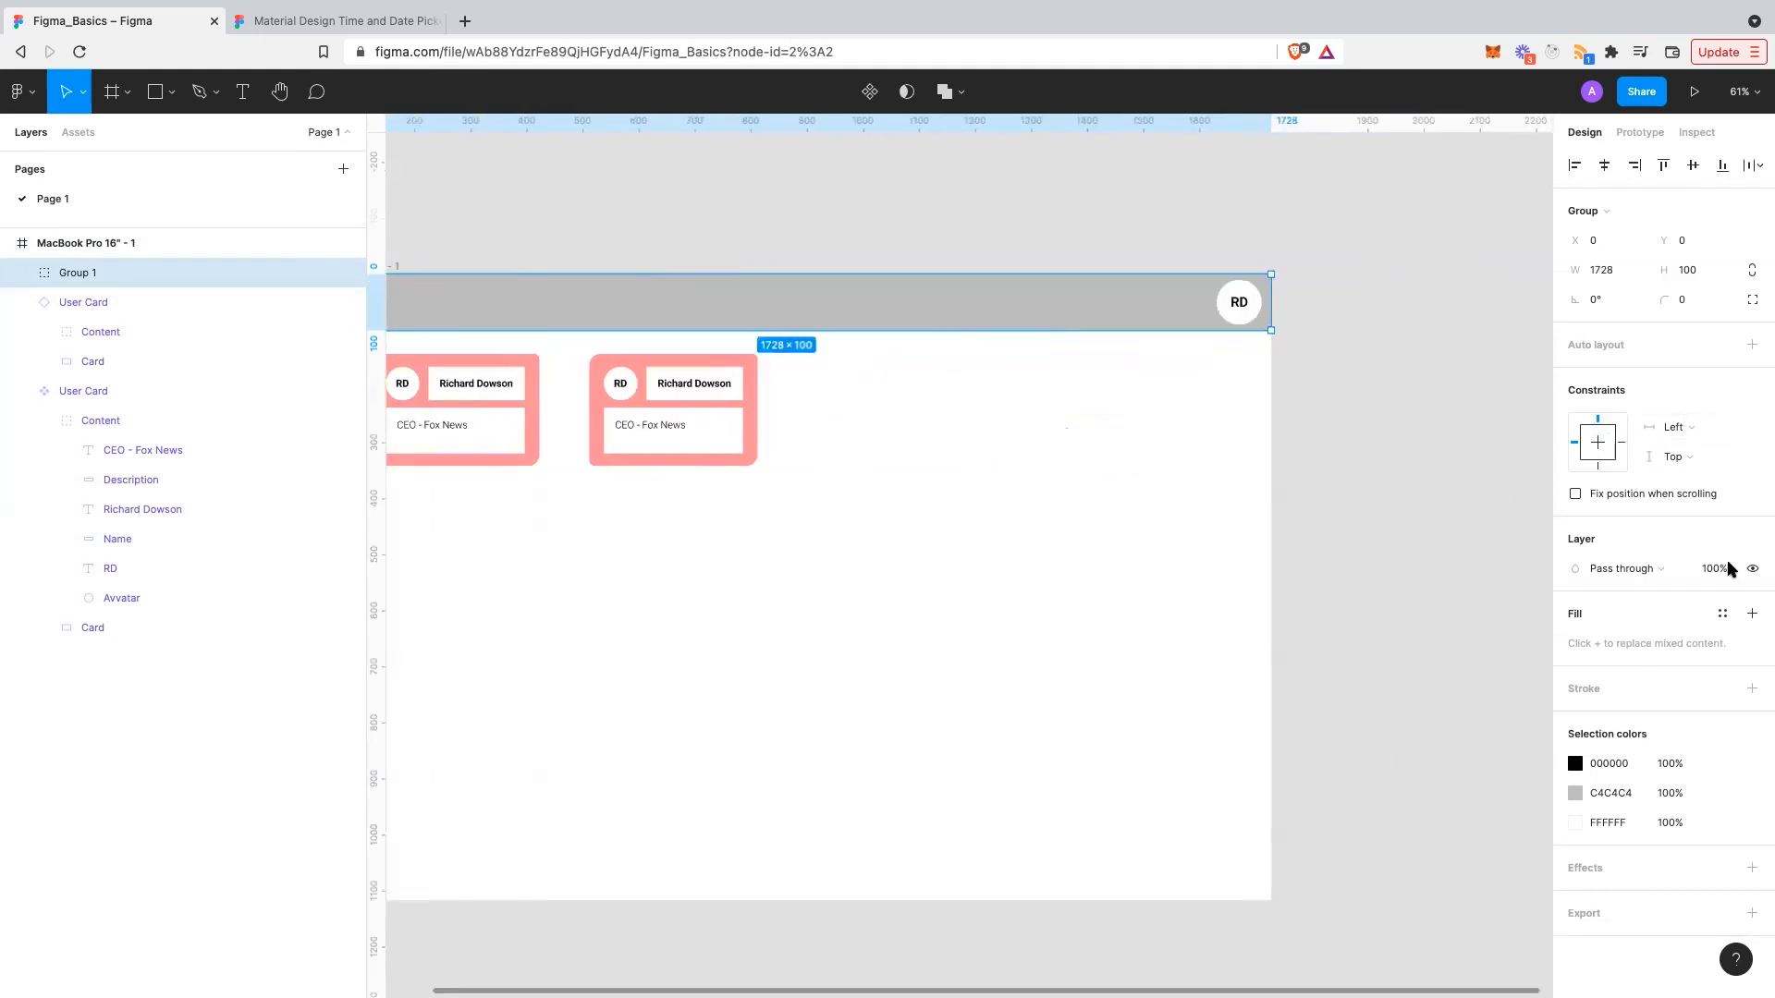
left_click(1698, 433)
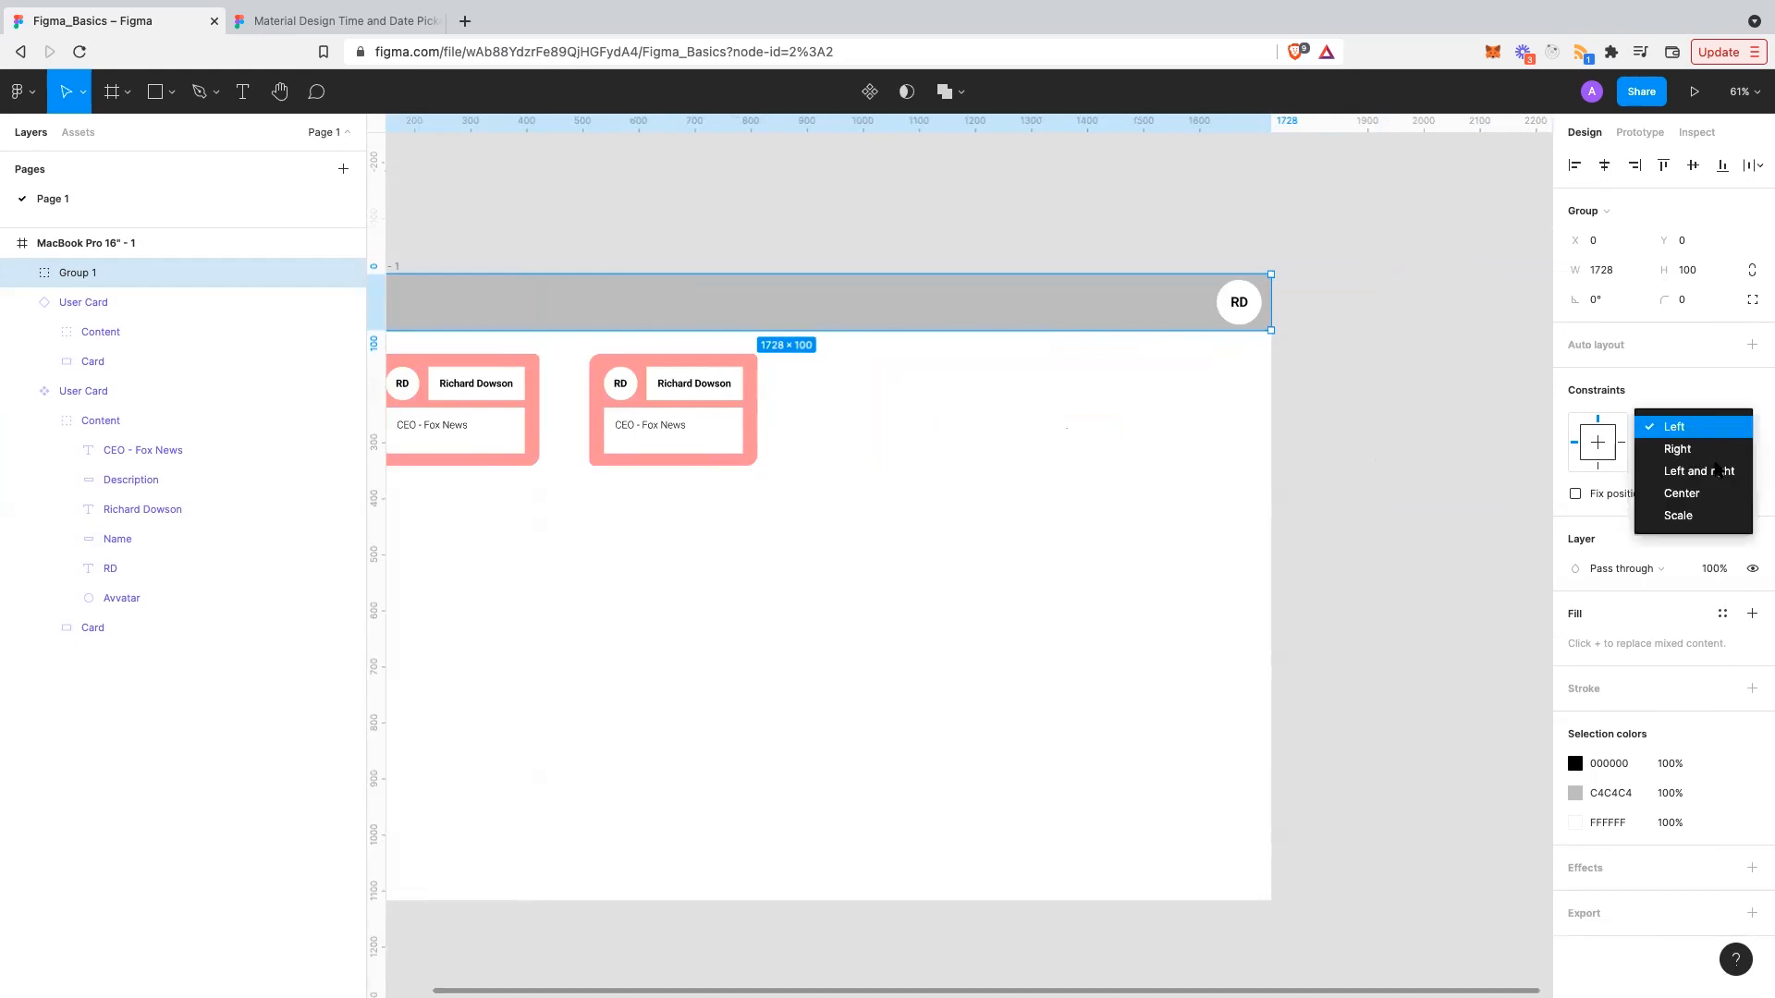
left_click(1715, 471)
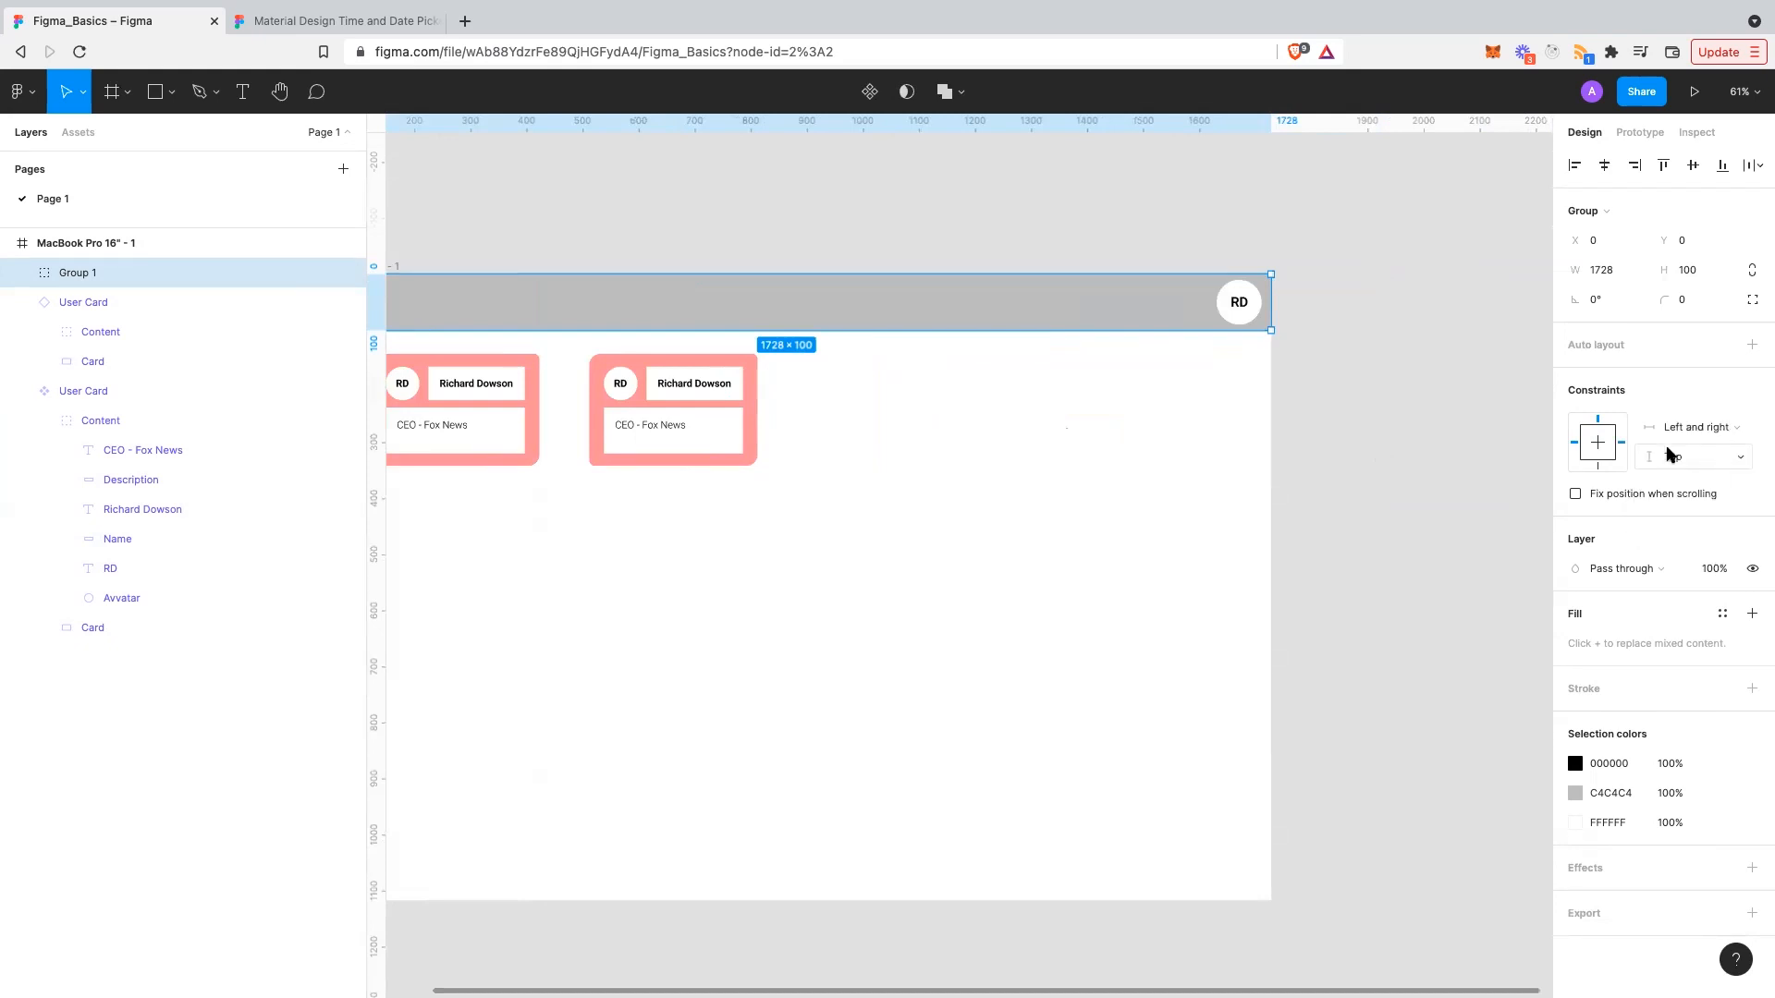
left_click(1252, 448)
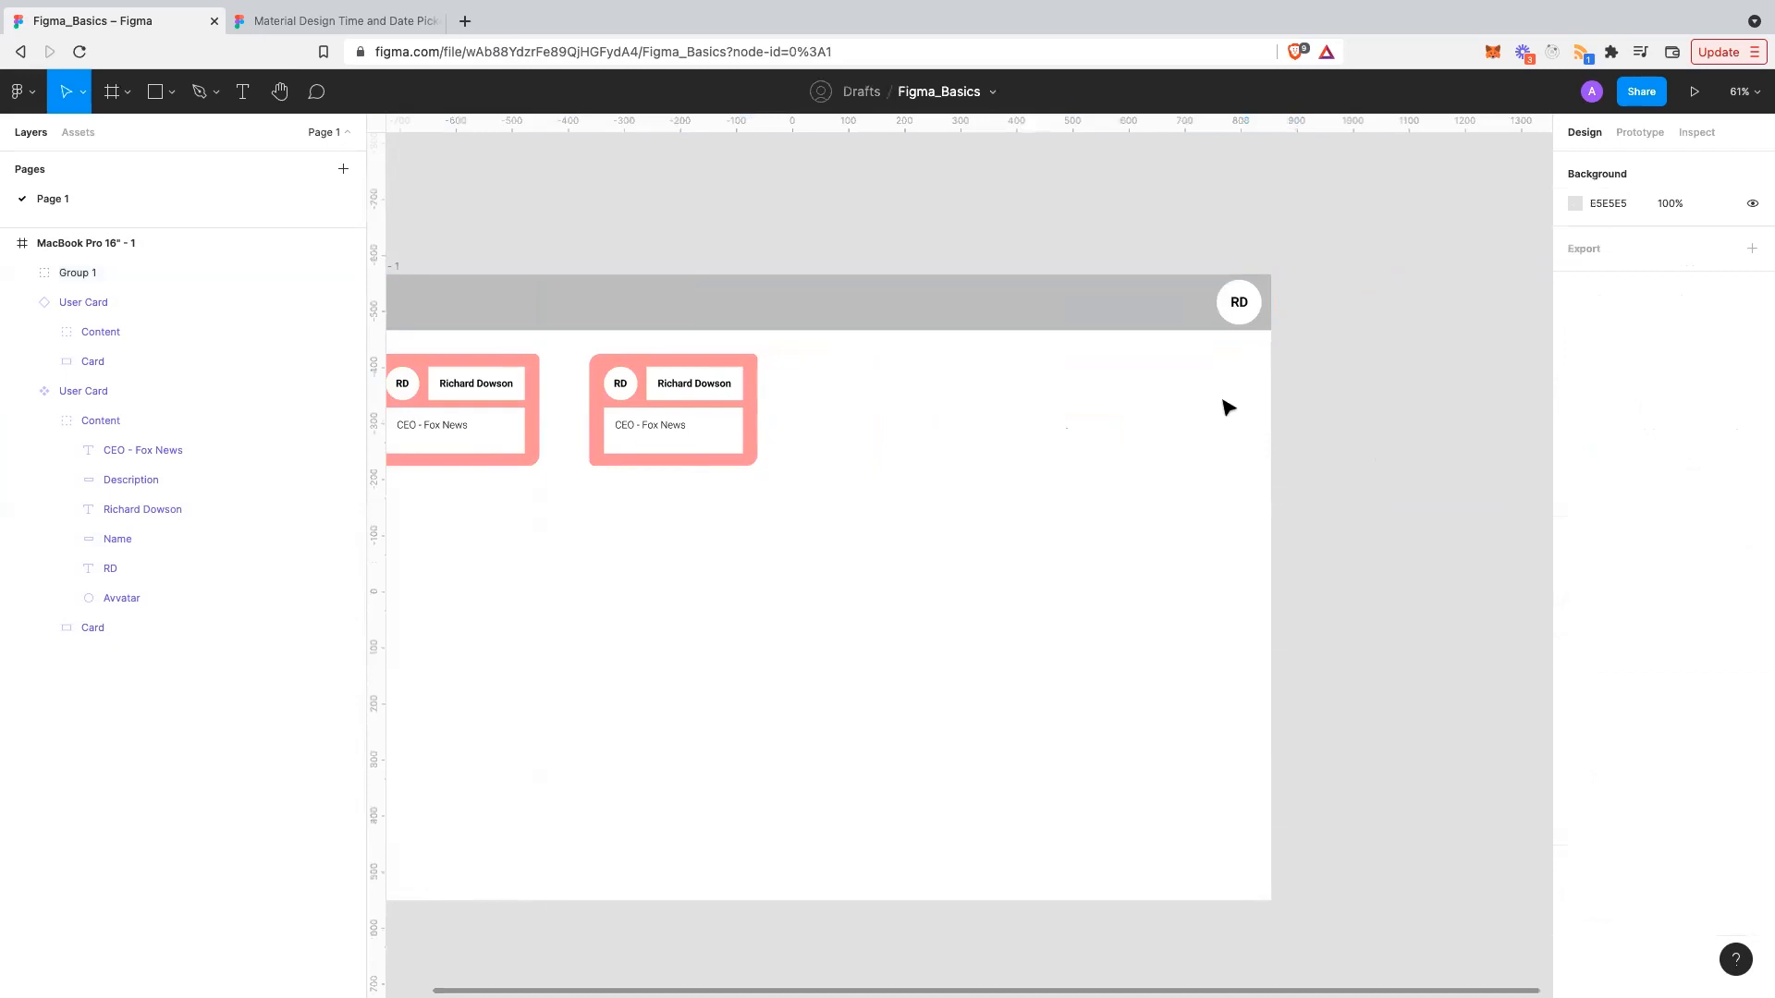
- Widen the MacBook Pro frame to 1863 to test the stretching header, then undo
left_click(161, 238)
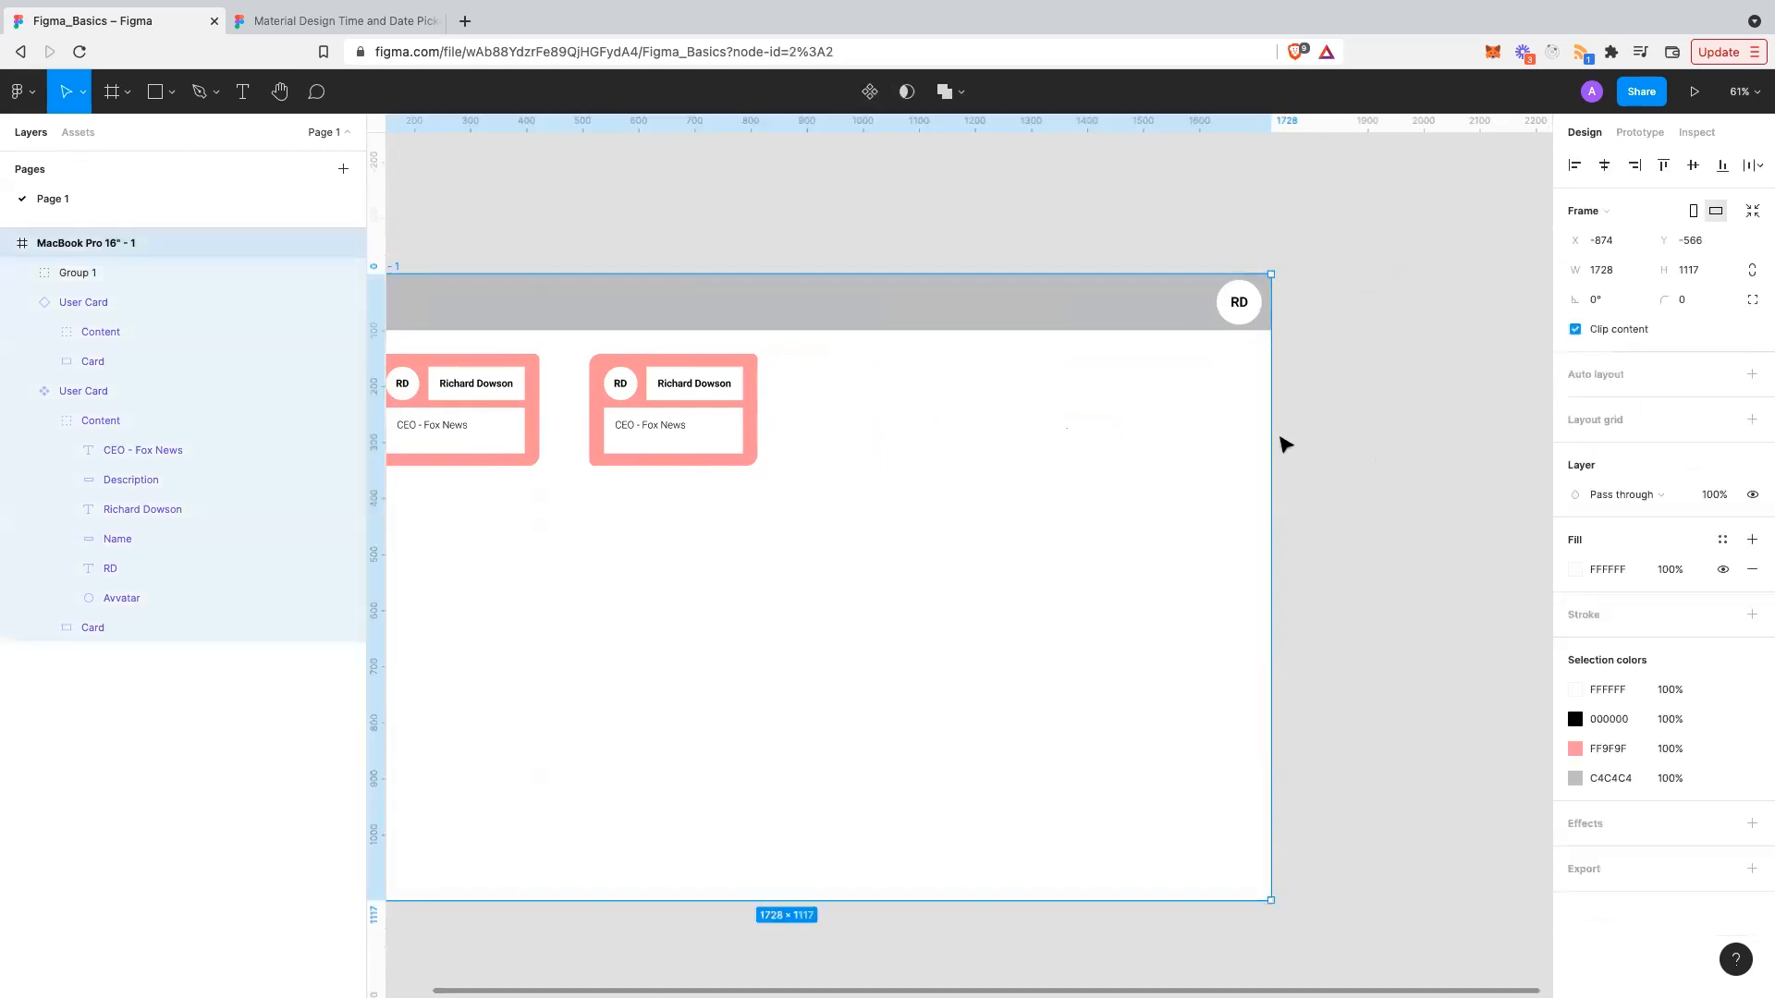
left_click_drag(1271, 437, 1347, 440)
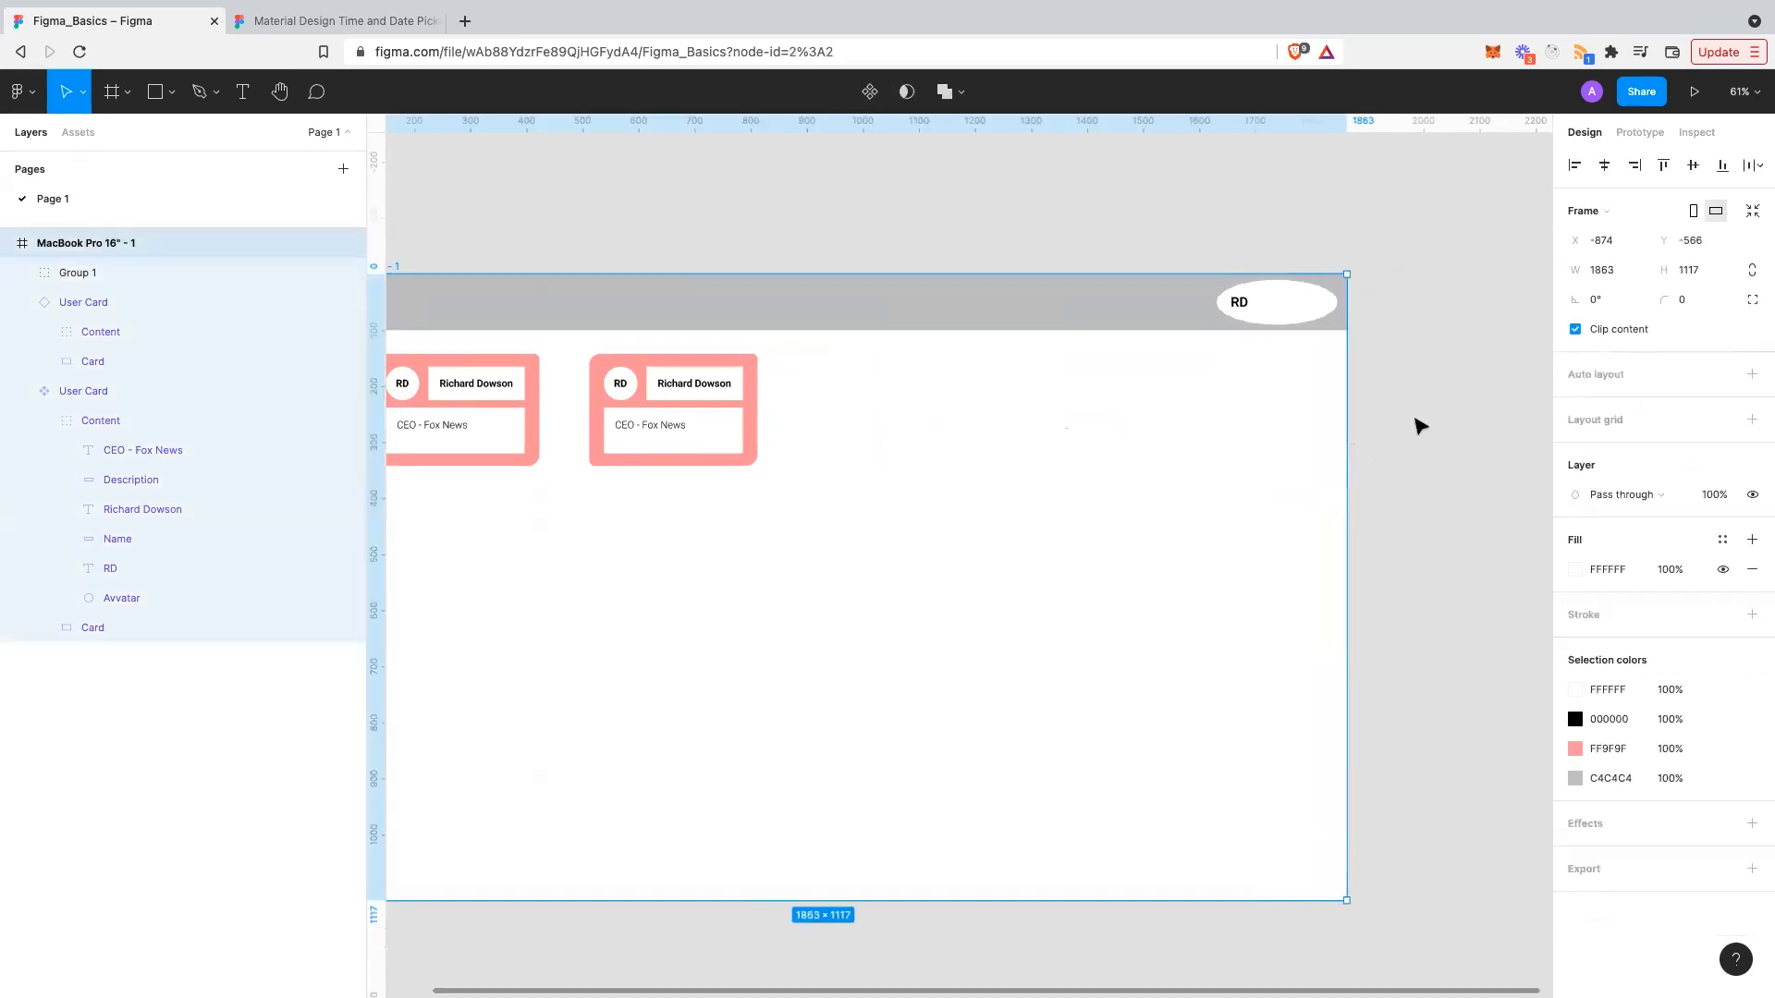
left_click(1338, 336)
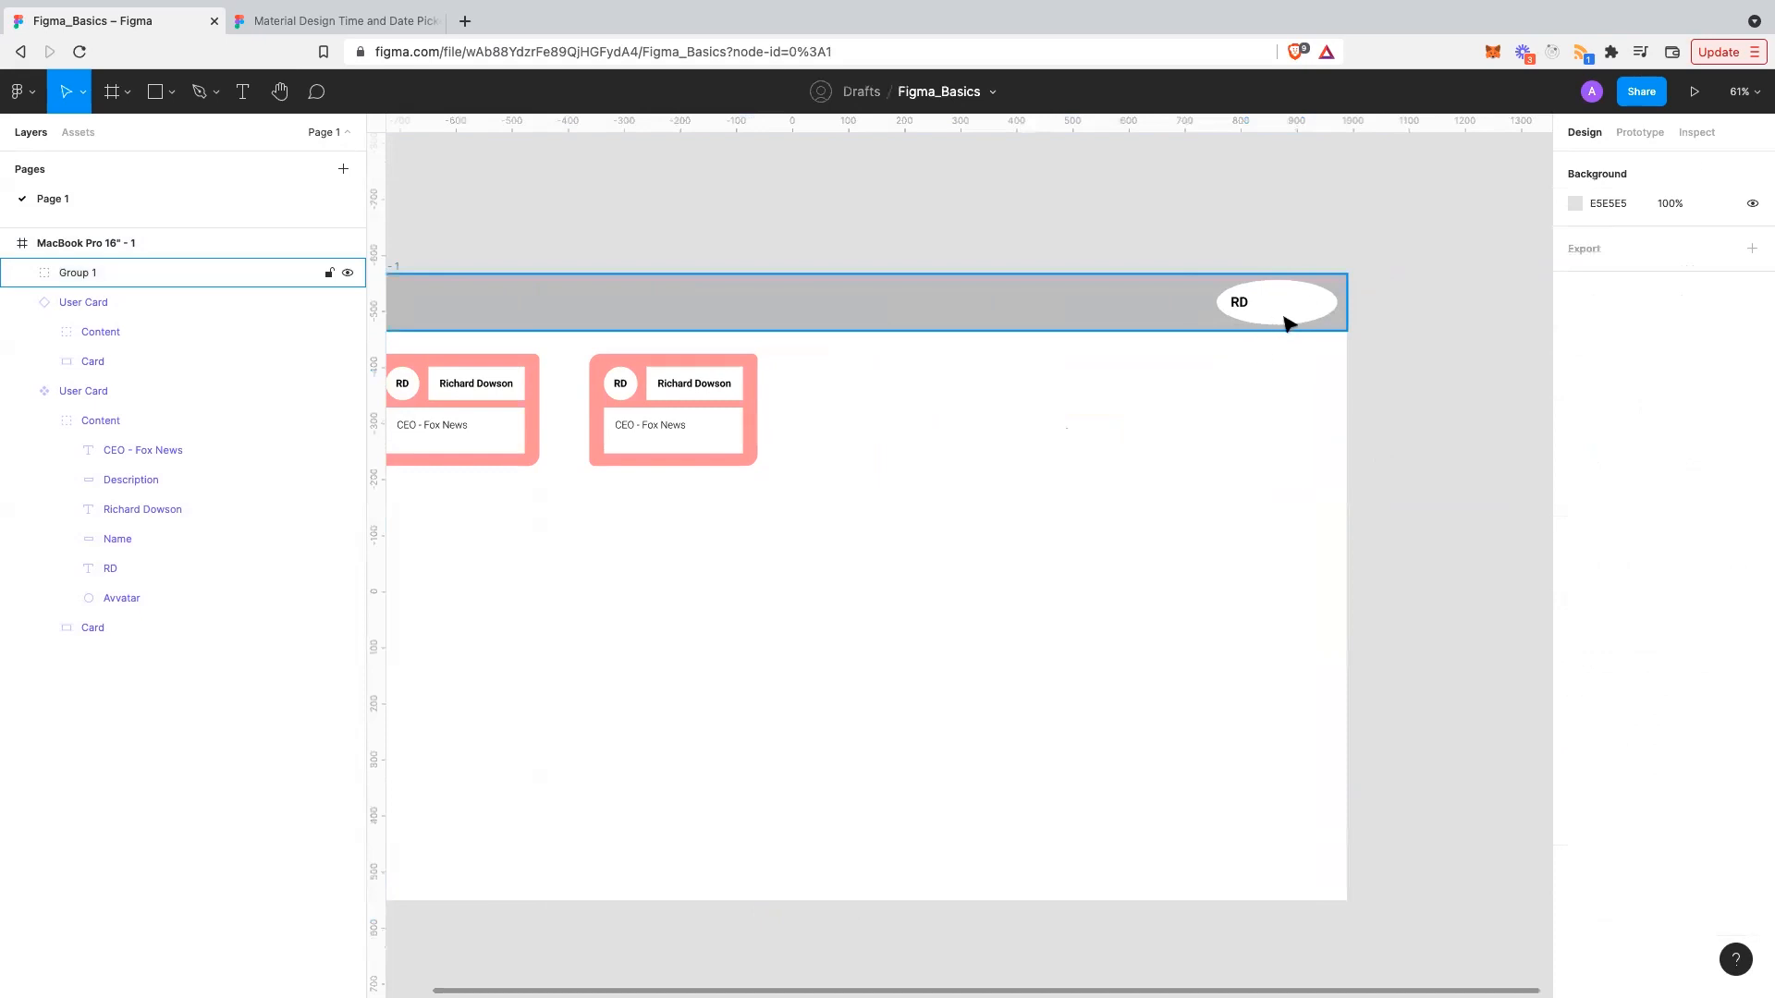
left_click(1317, 314)
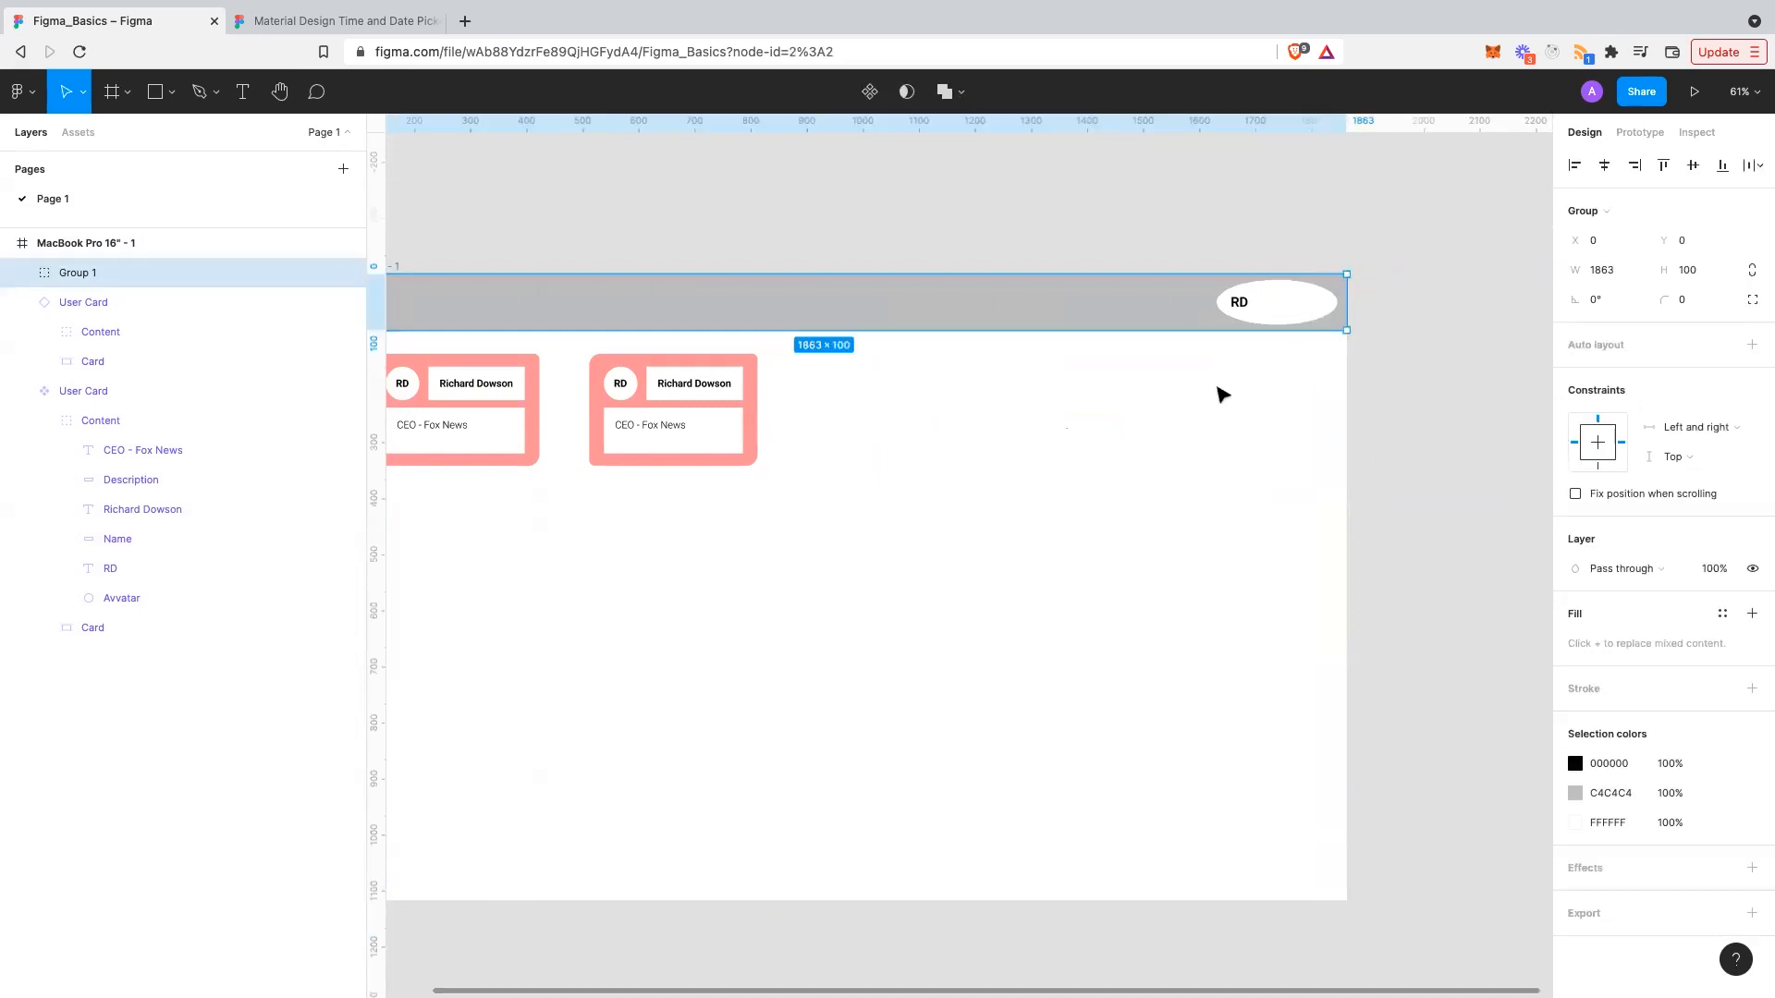
left_click(1217, 387)
key("super+z")
left_click(1279, 404)
left_click(1103, 408)
left_click(1317, 410)
key("super+z")
key("super+z")
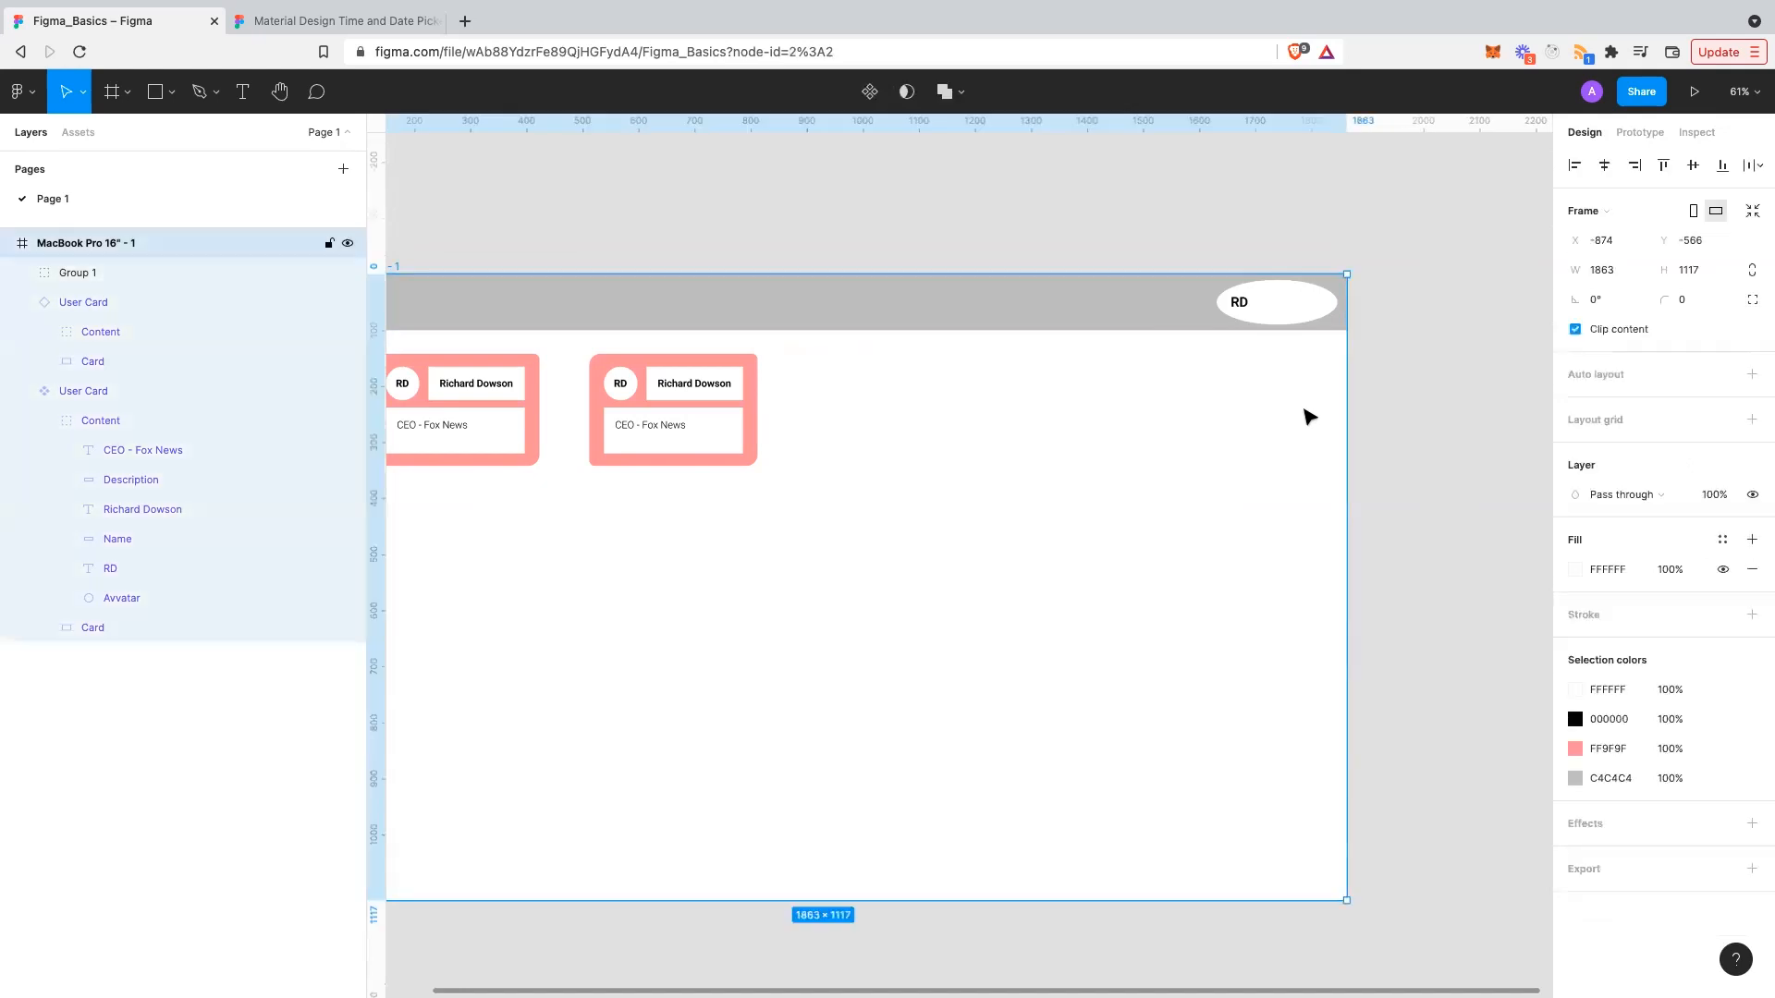
- Pin the header's RD circle to the right edge with a Right constraint
left_click(1239, 305)
double_click(1248, 298)
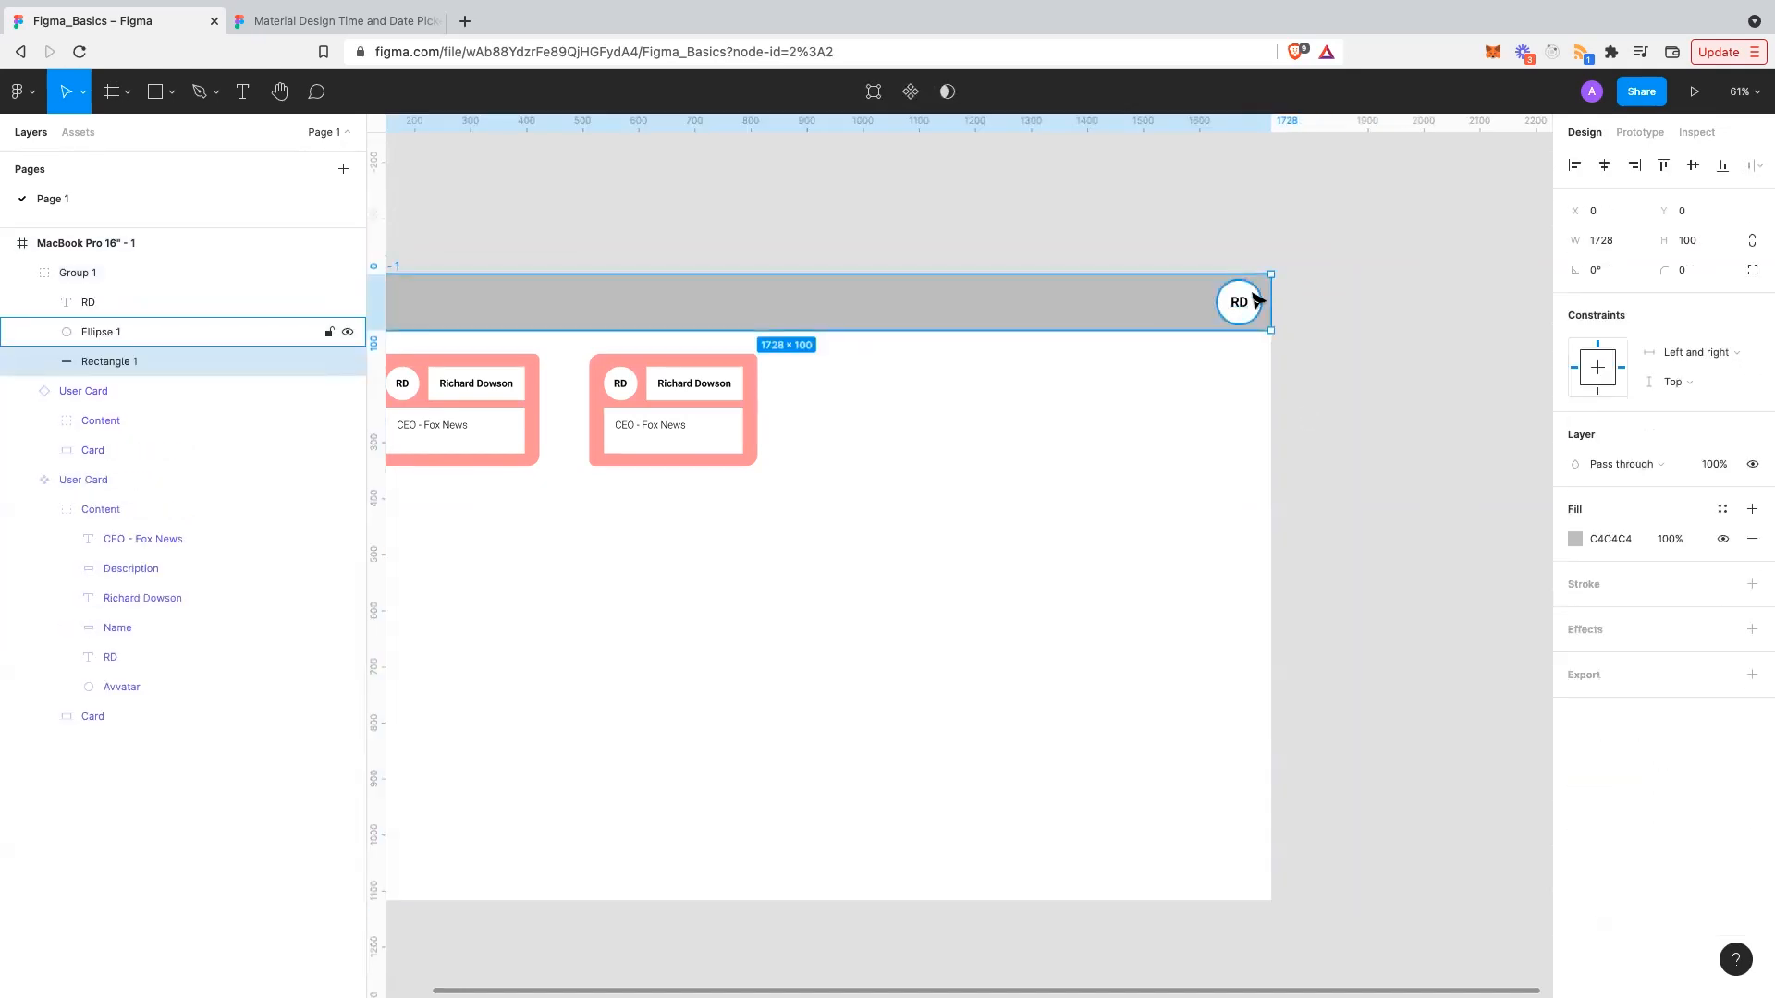
left_click(1749, 358)
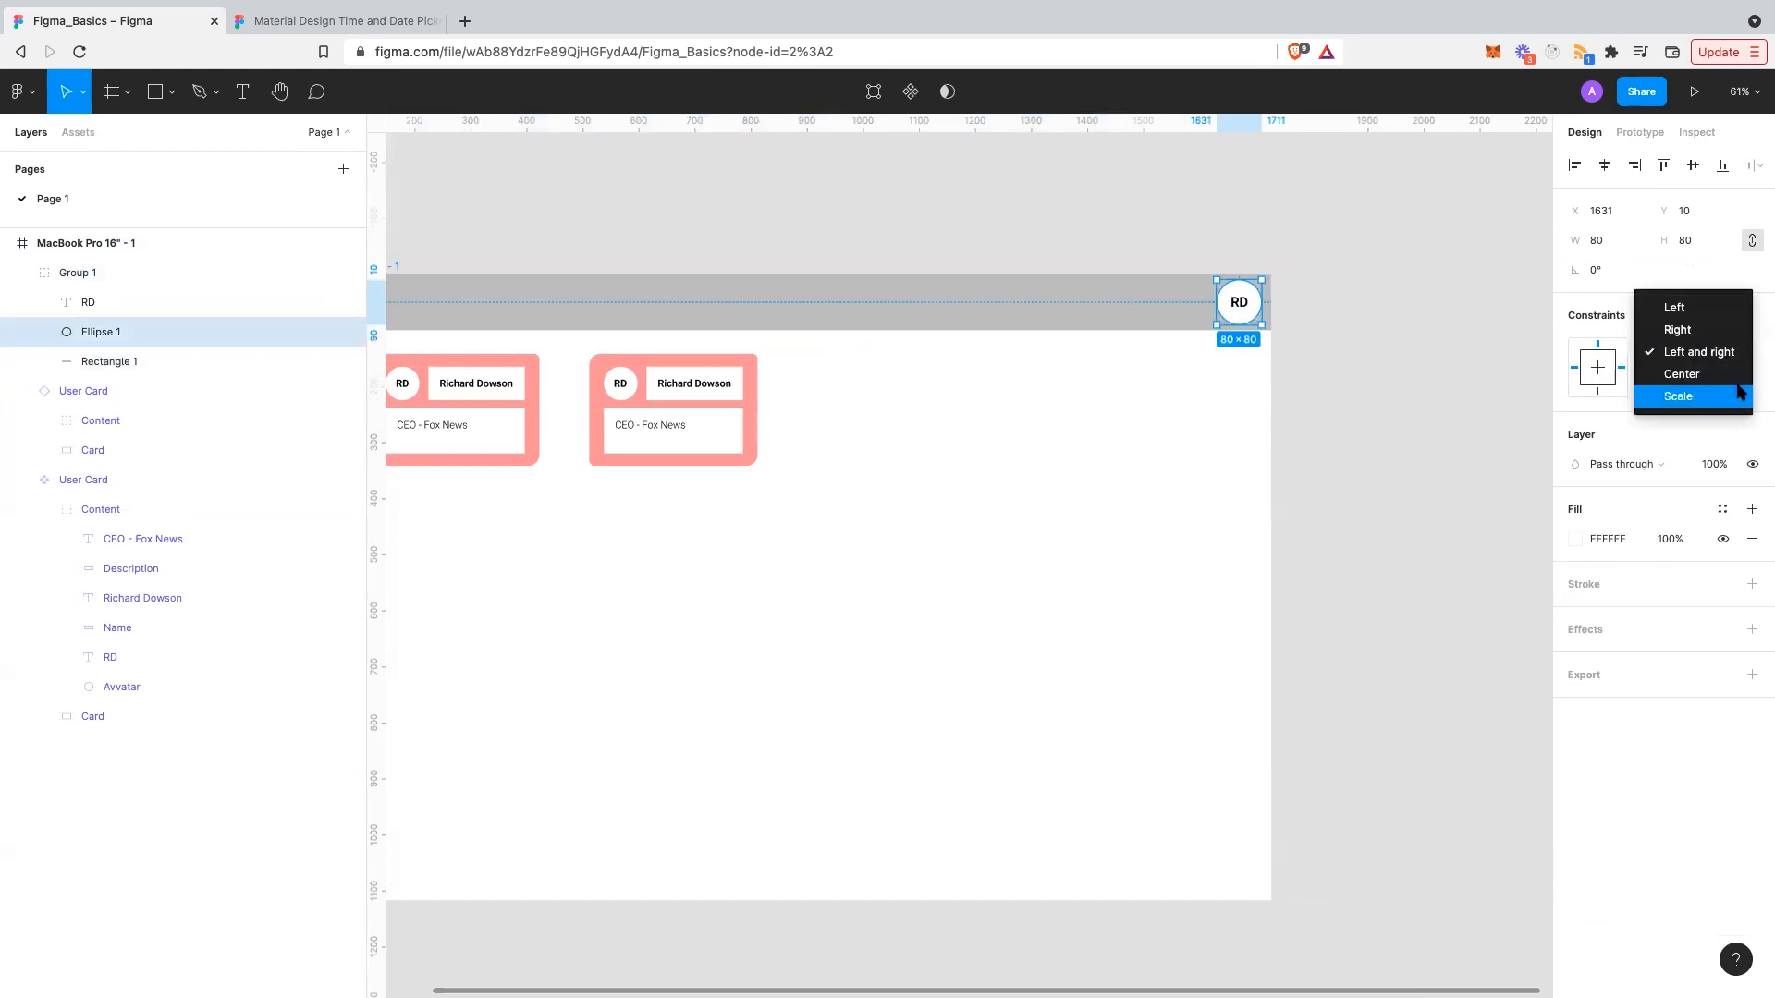
left_click(1713, 332)
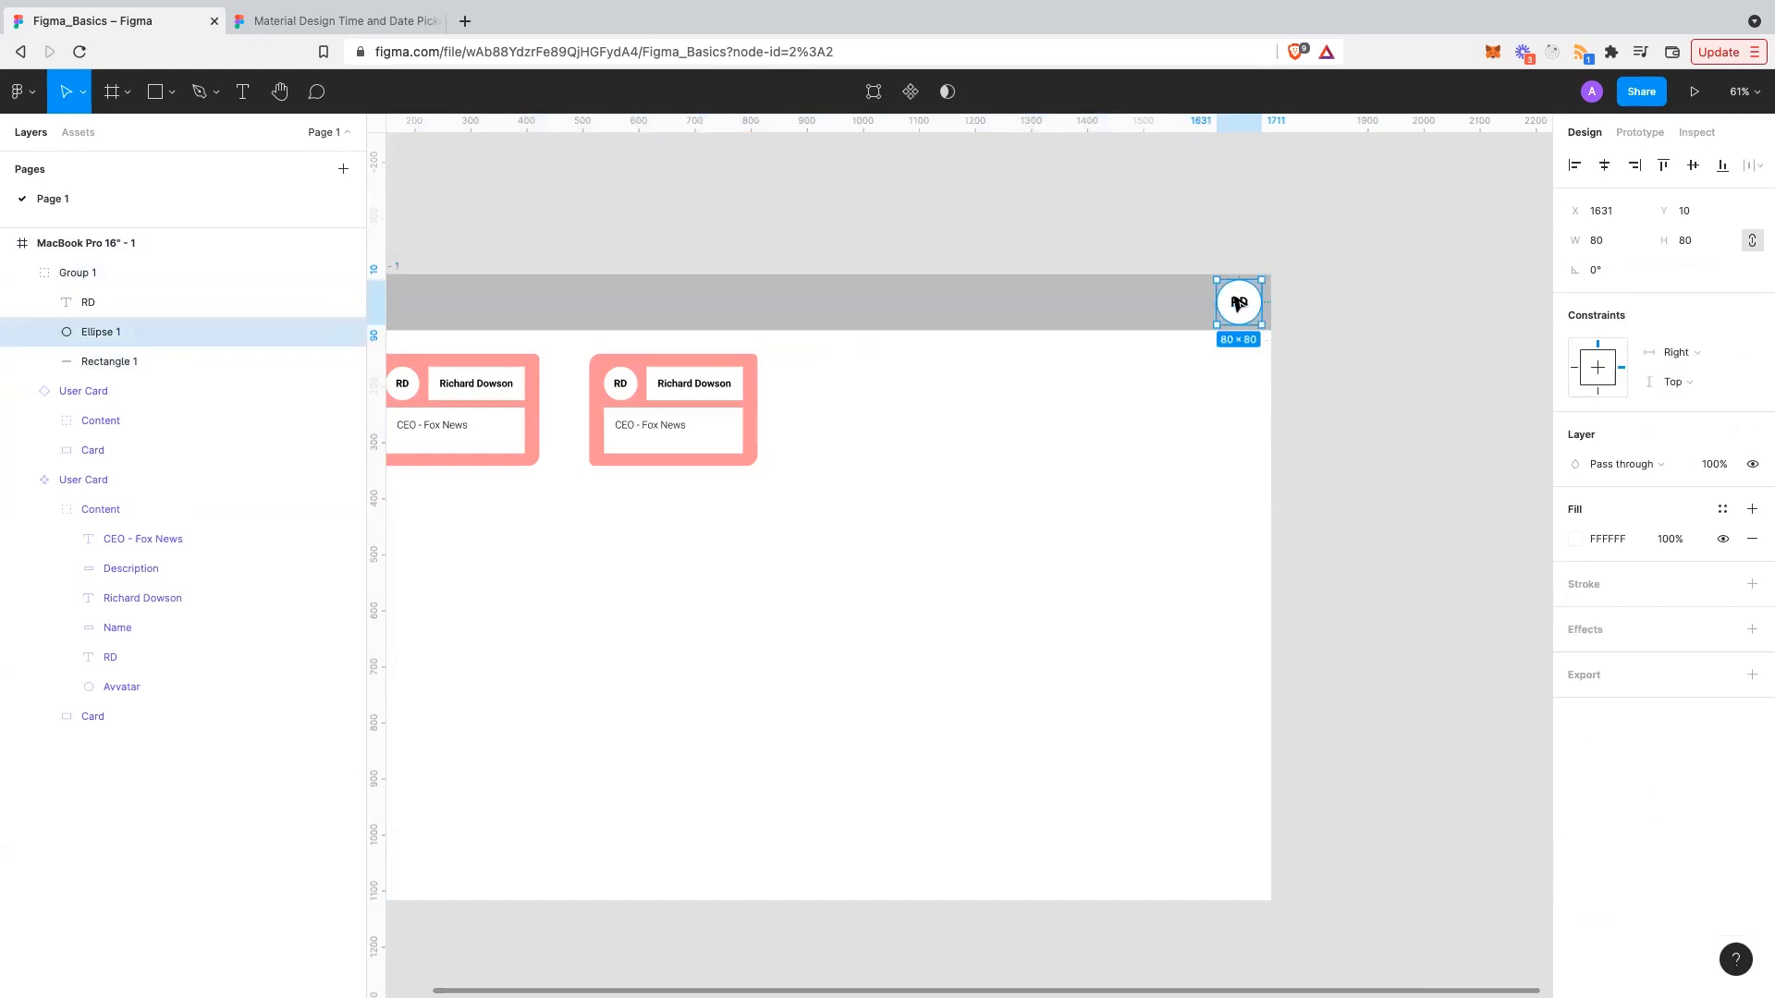
- Group the RD initials and circle as Group 2, pin it Right, and test-resize the frame
left_click(1238, 302)
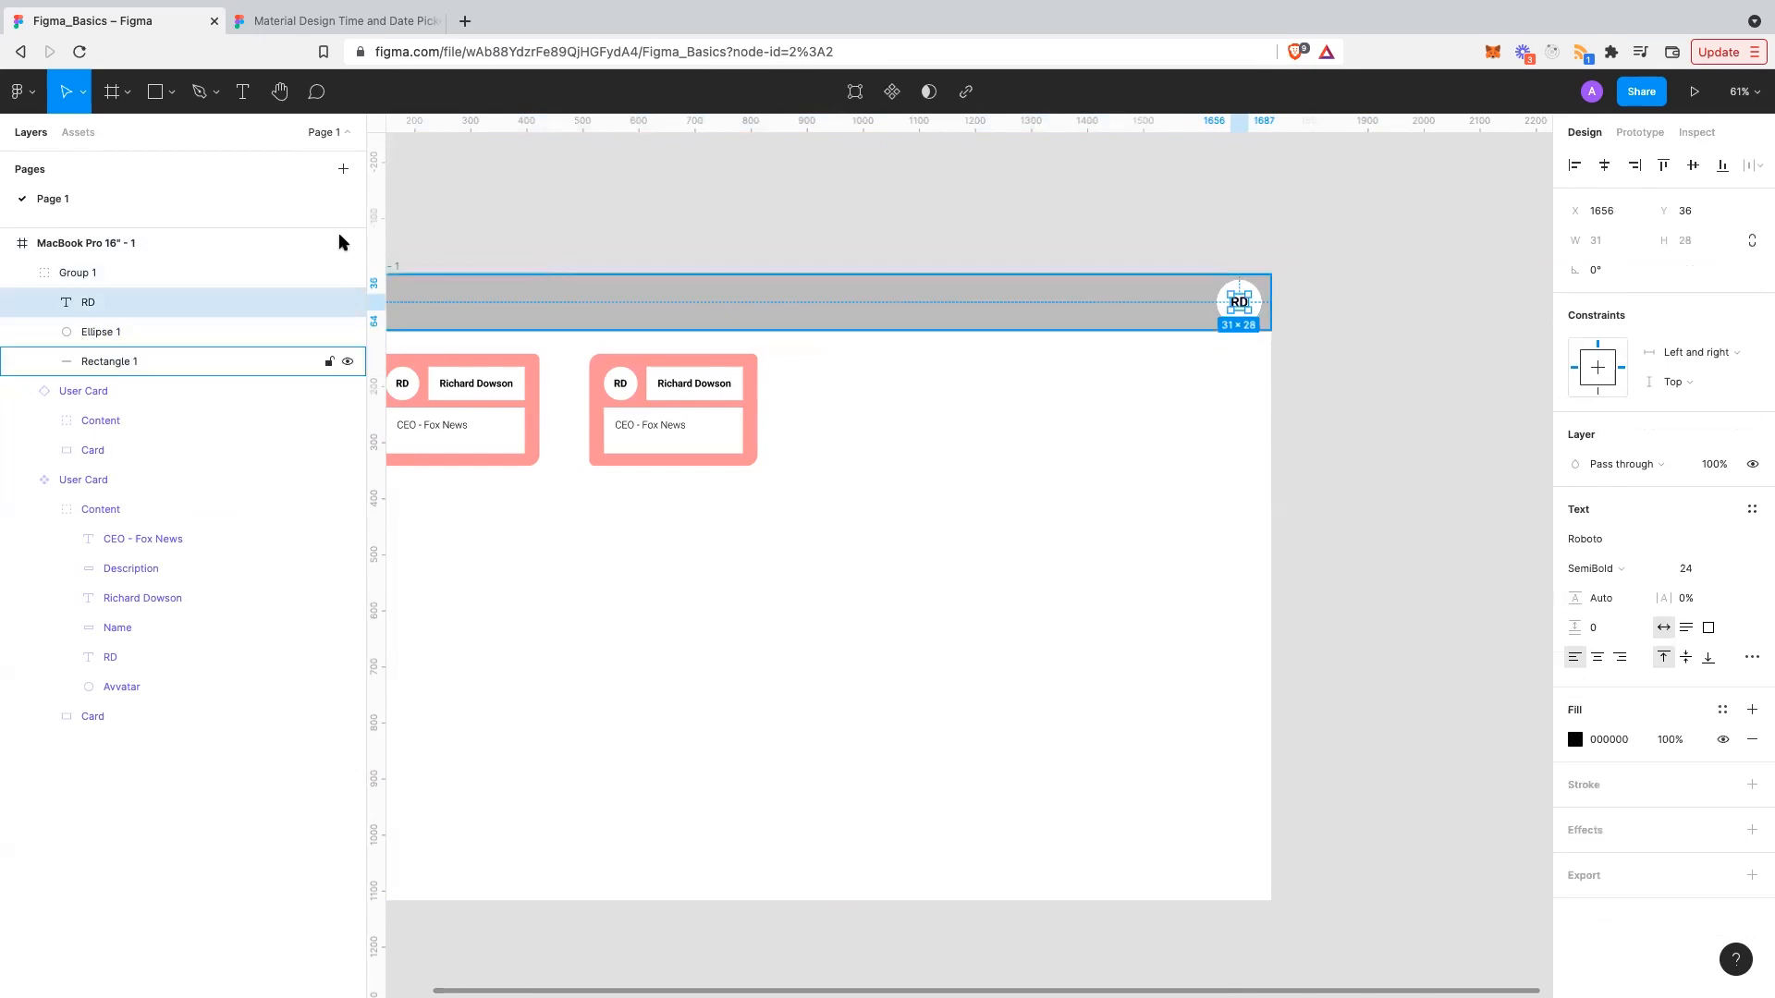
left_click(205, 332, "shift")
key("ctrl+g")
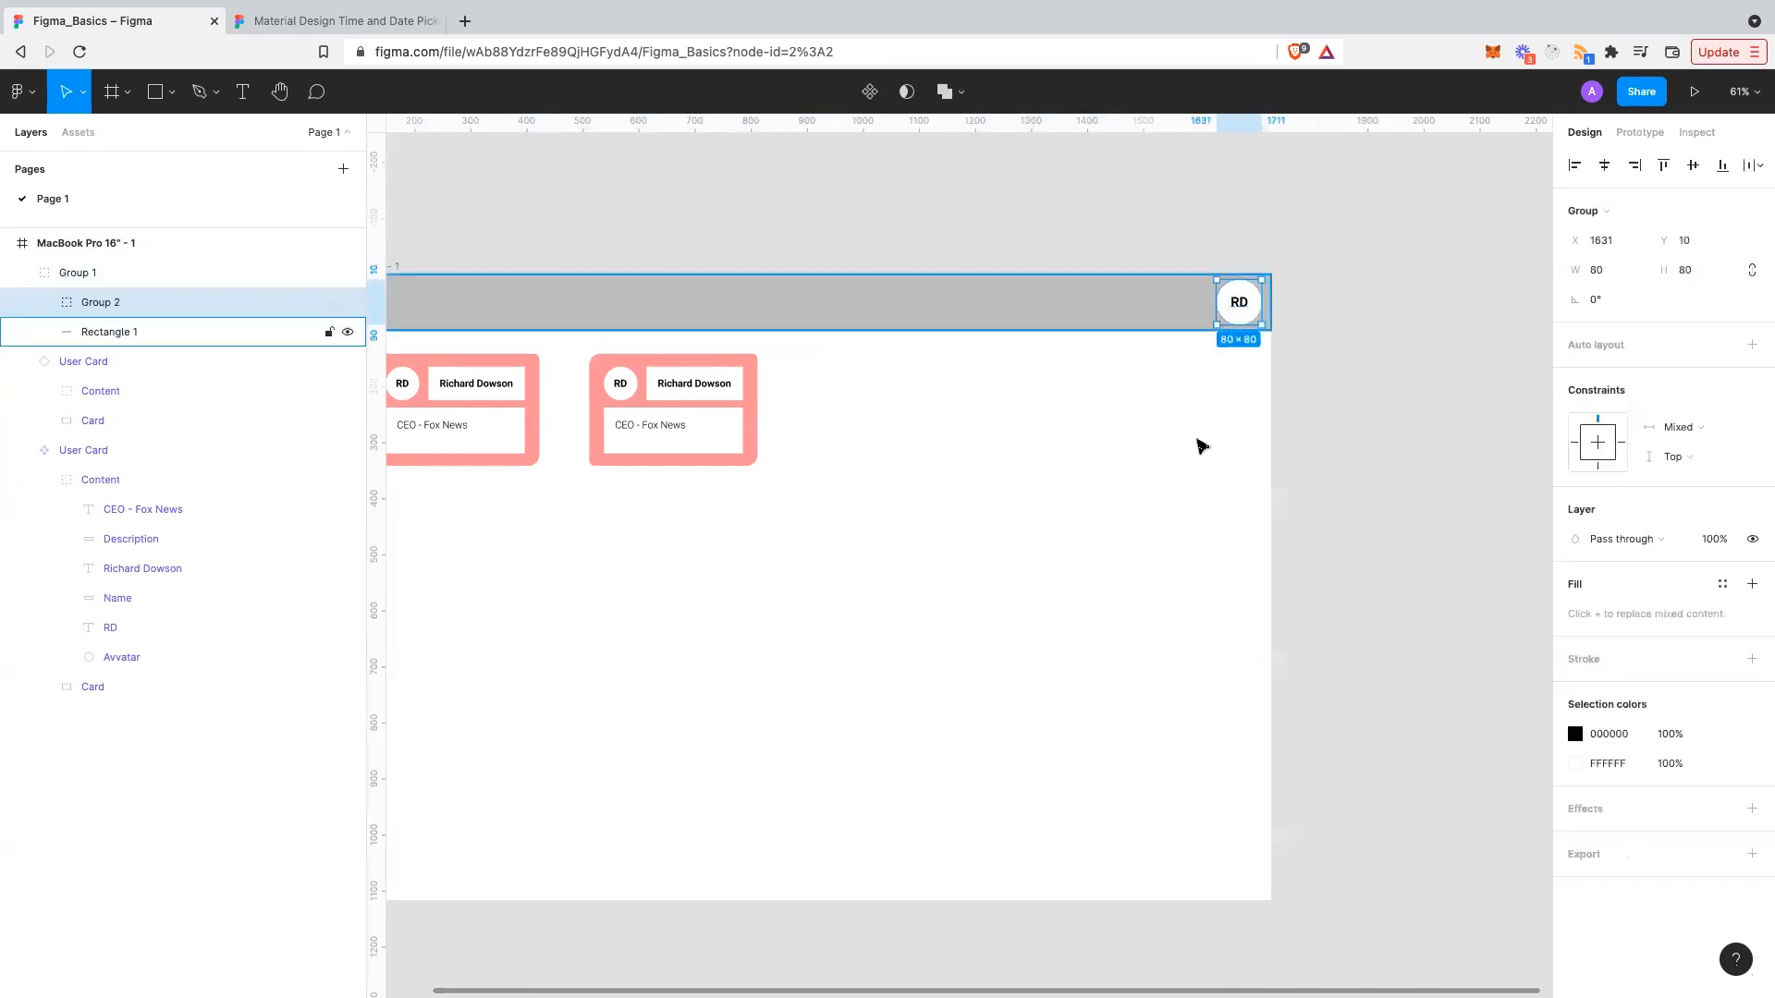
left_click(1707, 428)
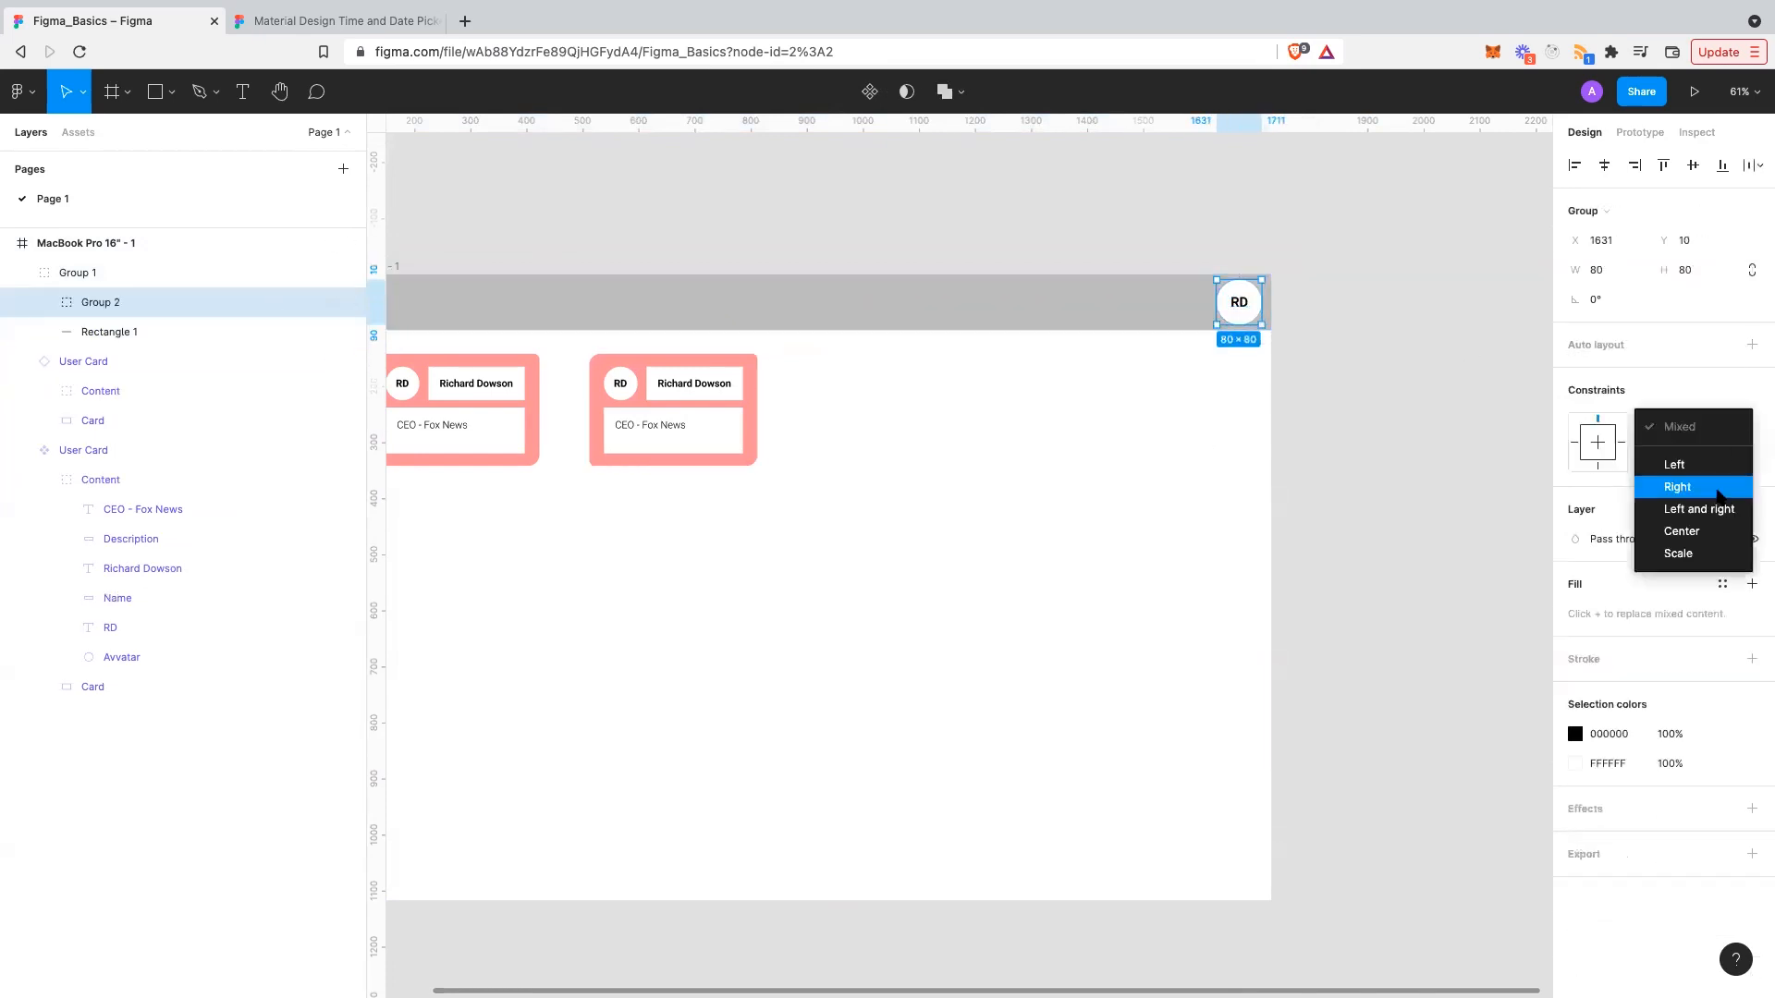
left_click(1717, 492)
left_click(1166, 472)
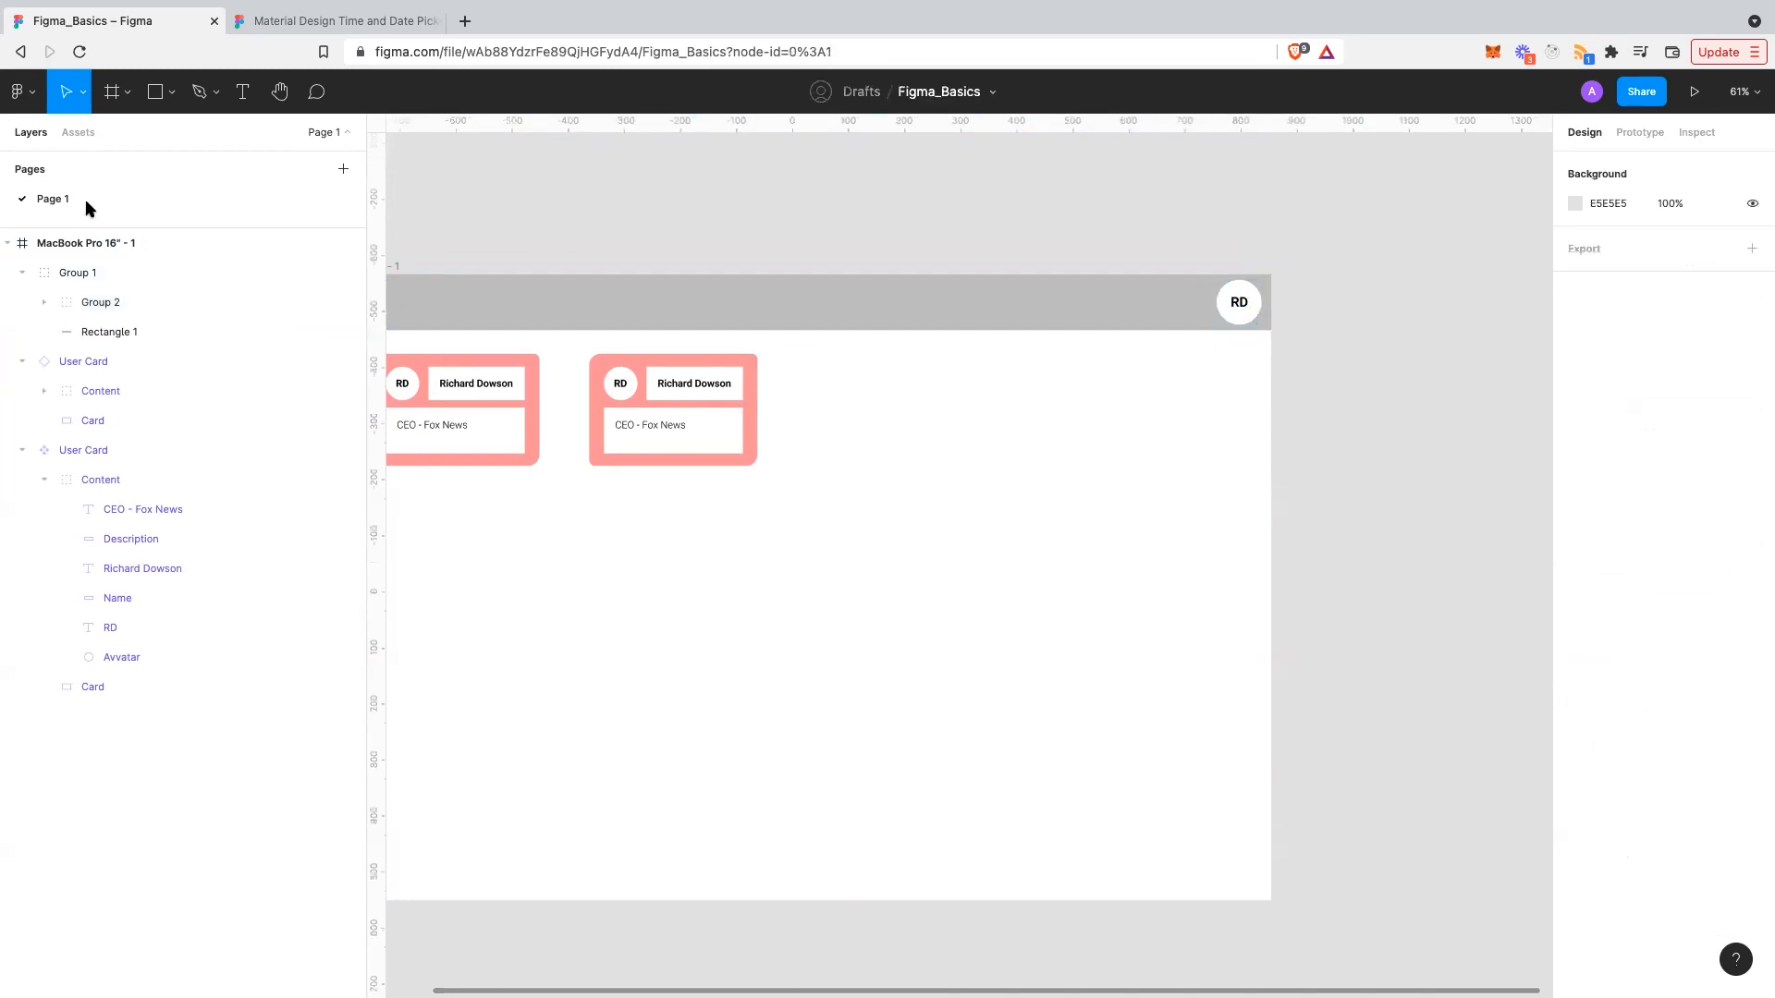
mouse_move(1275, 499)
left_mouse_down()
mouse_move(1322, 480)
mouse_move(1248, 479)
left_mouse_up()
- Check that the header bar group stays stretched at the 1687 px frame width
scroll(1089, 523, "left", 5)
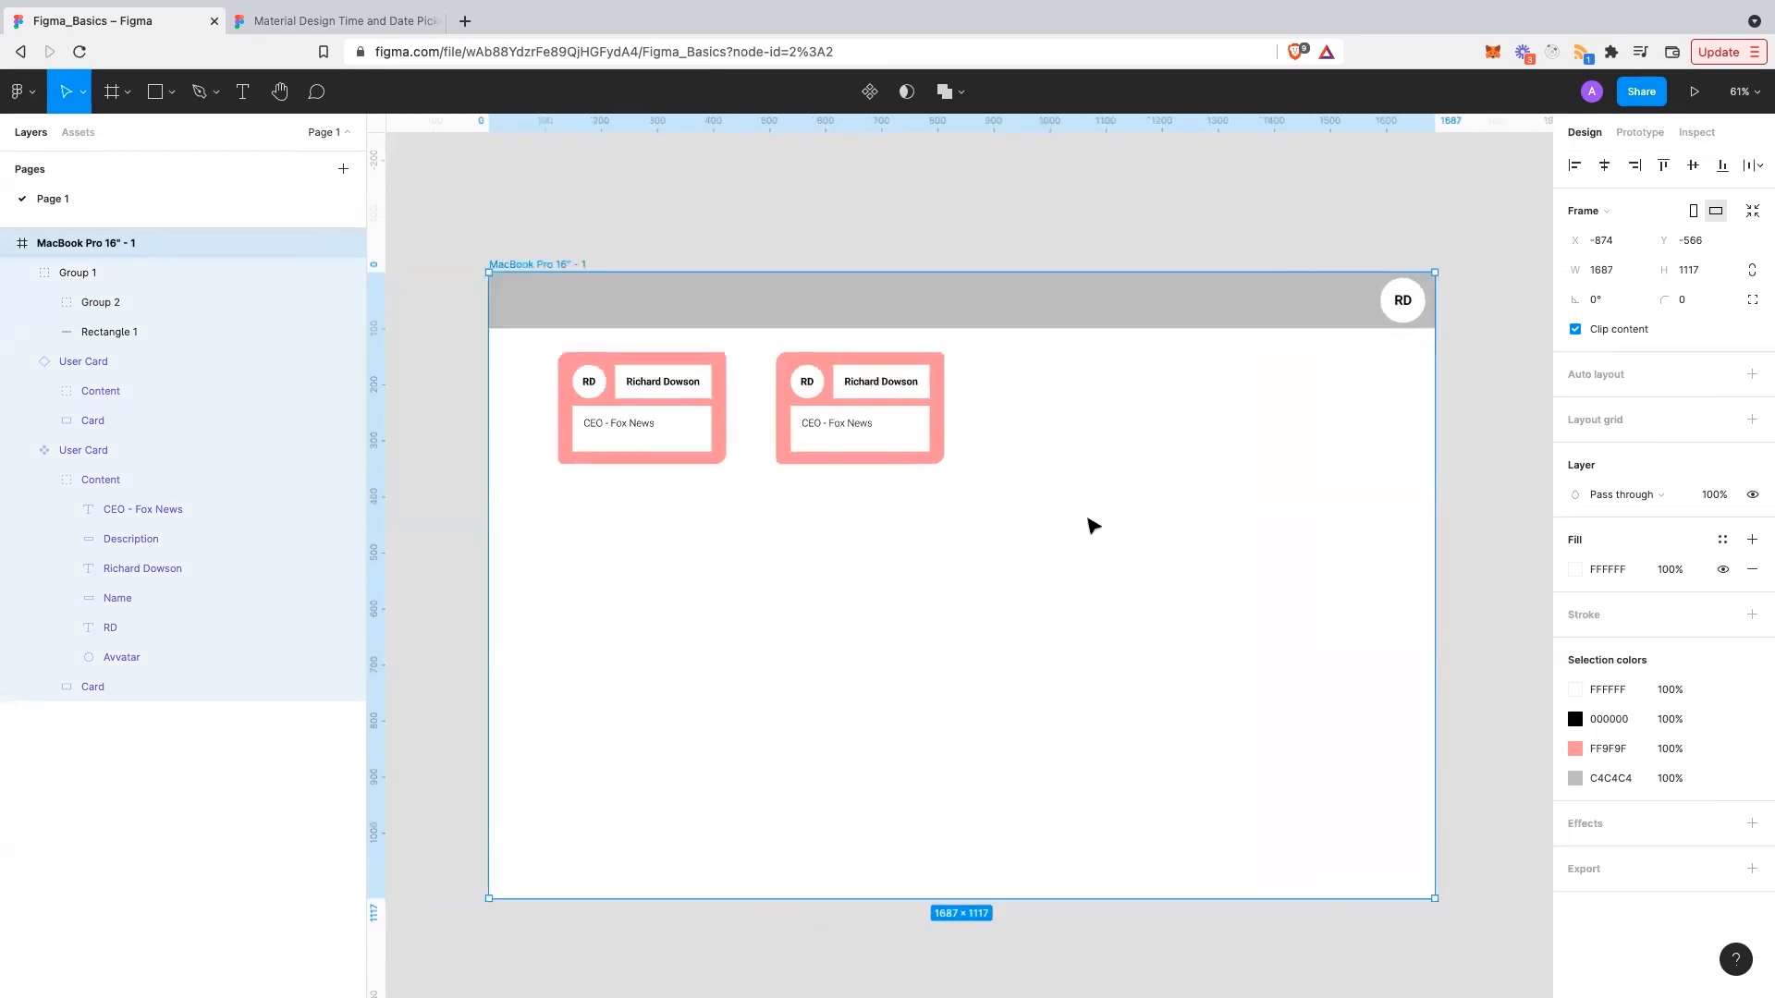
scroll(1153, 518, "right", 4)
left_click(1155, 523)
scroll(1158, 523, "left", 2)
left_click(1134, 334)
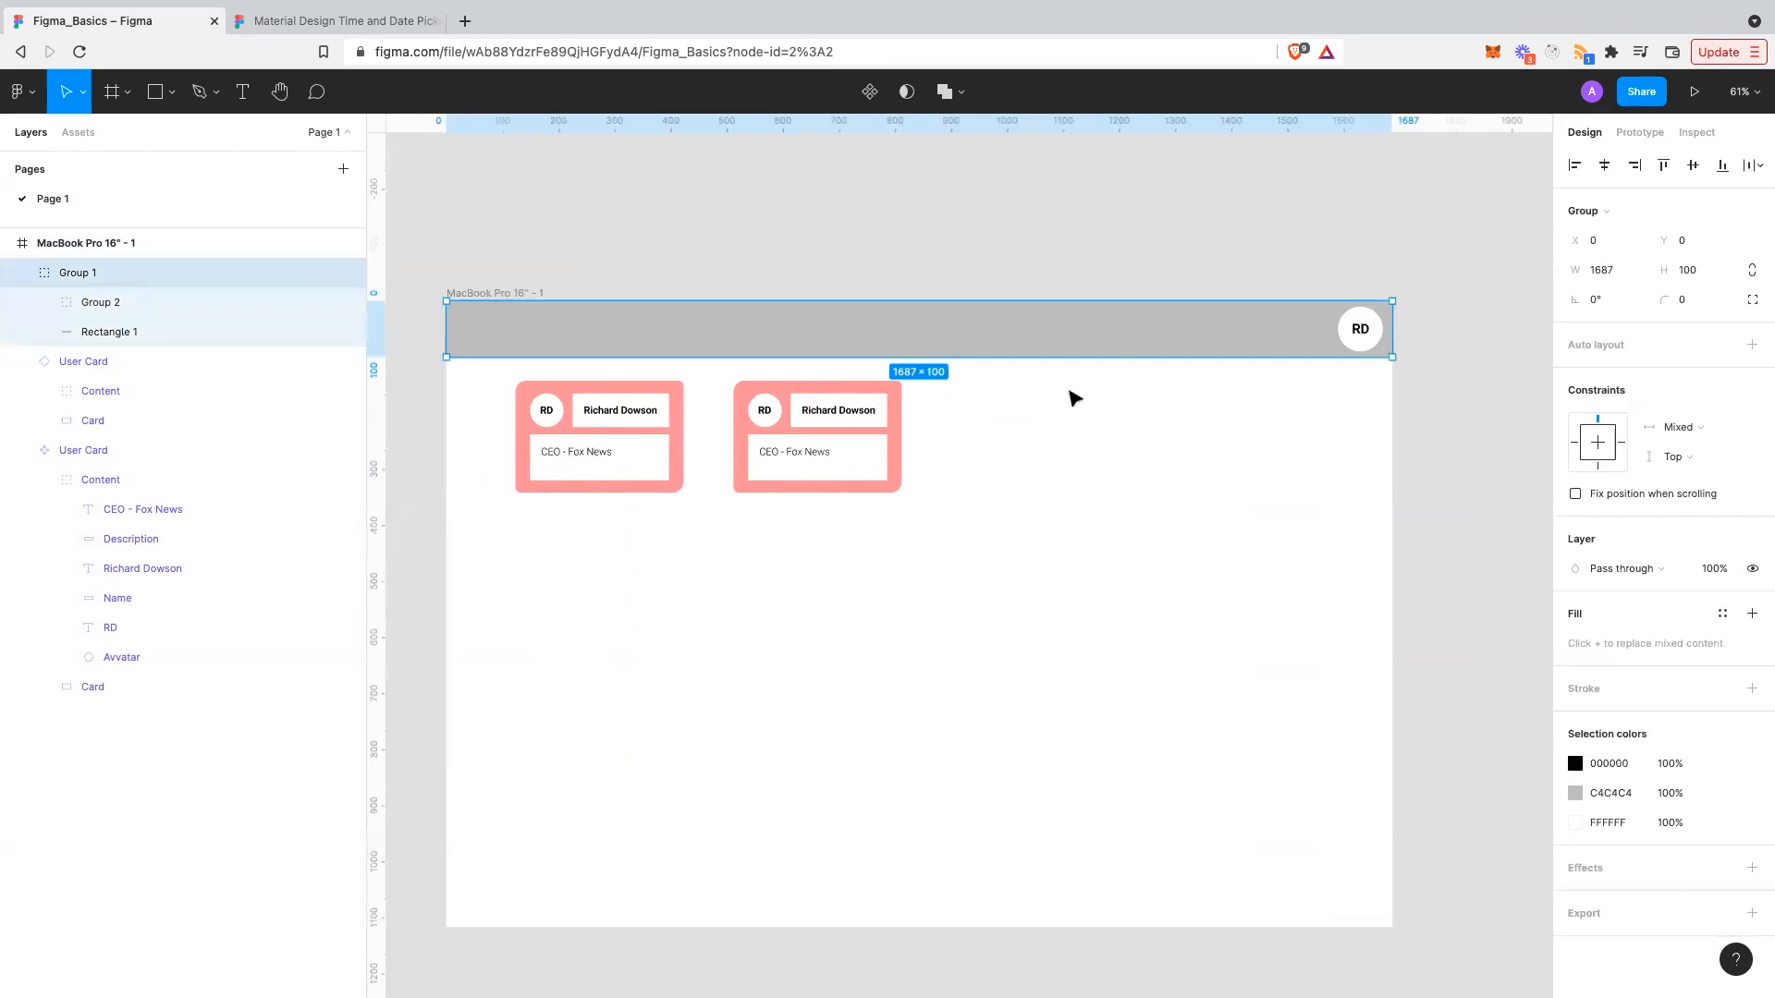
left_click(939, 438)
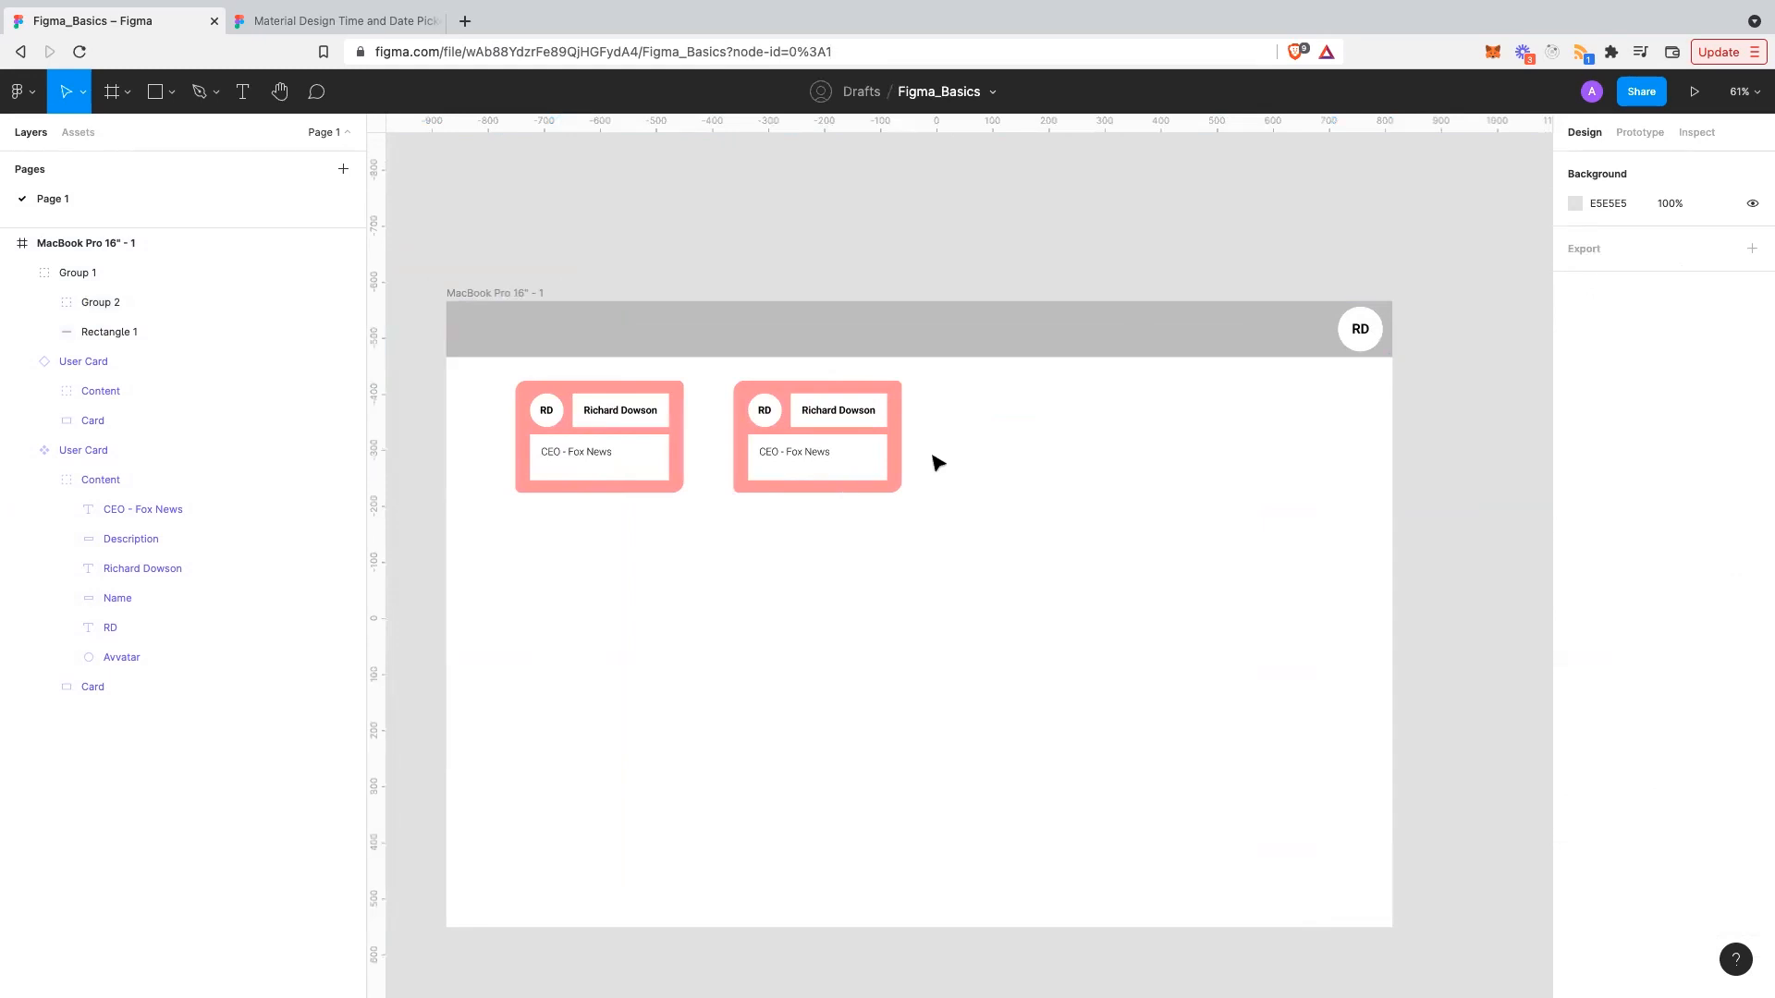
- Inspect the two 300×200 User Cards, the right one sitting at X 512, Y 142
left_click(894, 454)
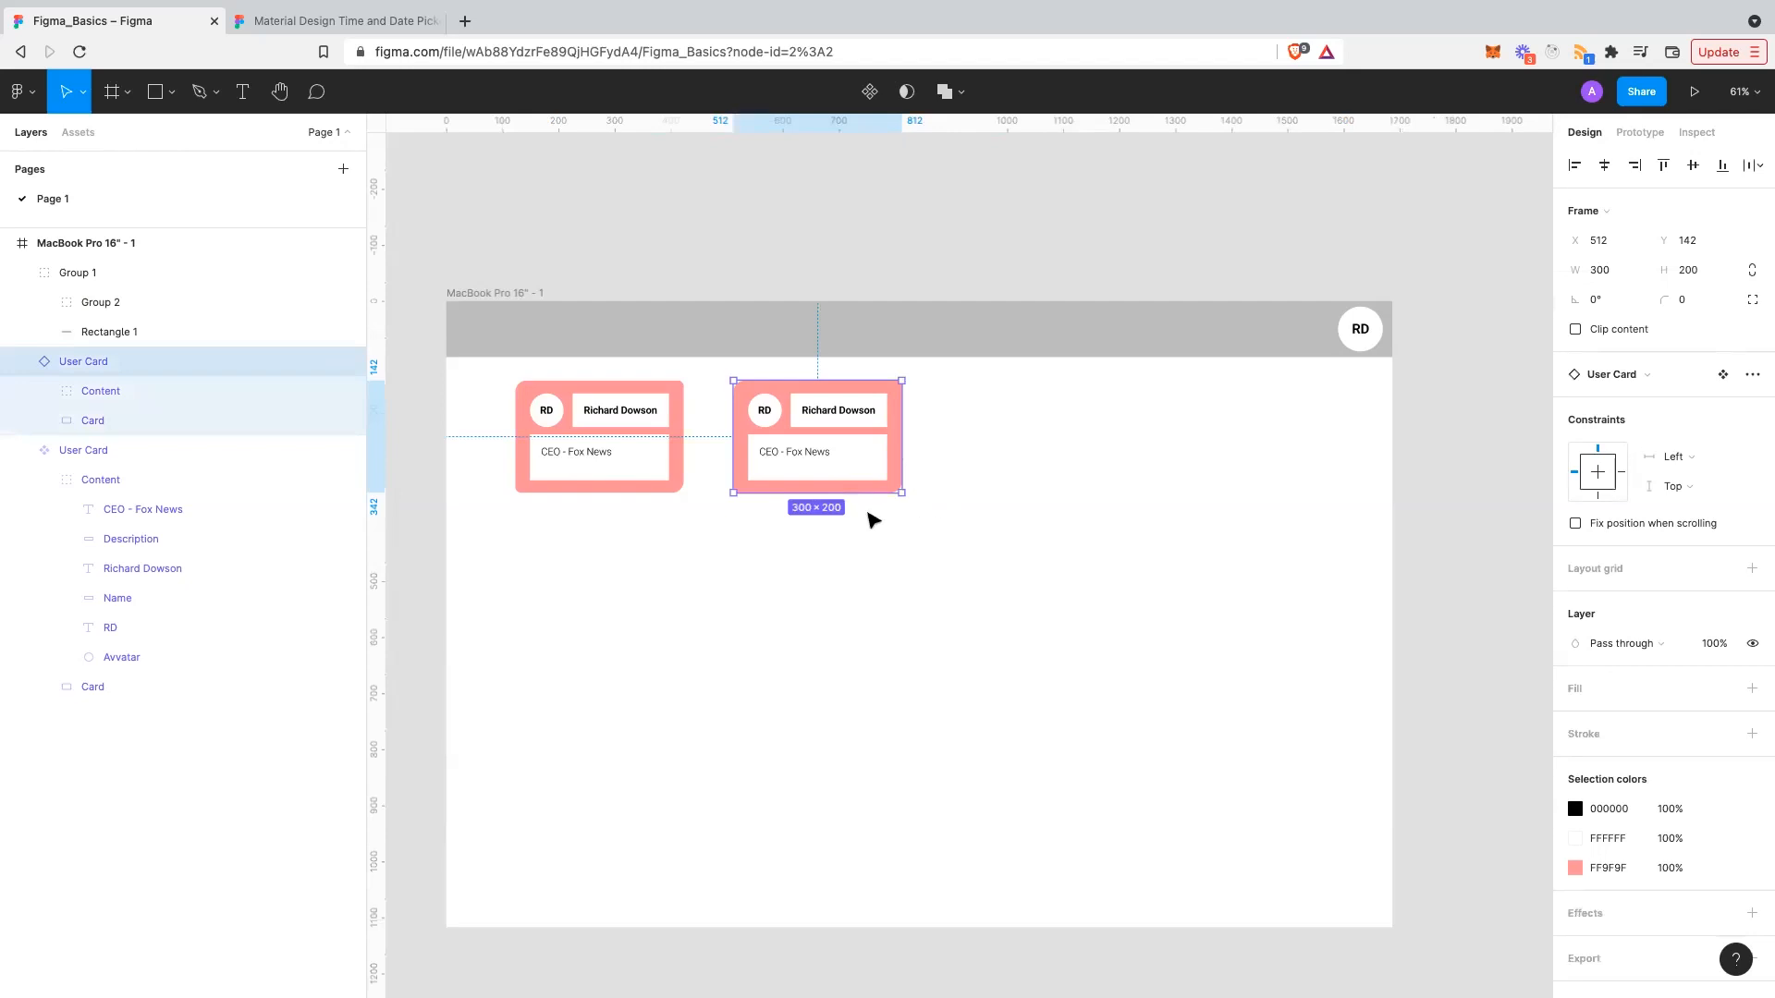
left_click(873, 520)
scroll(873, 517, "up", 2)
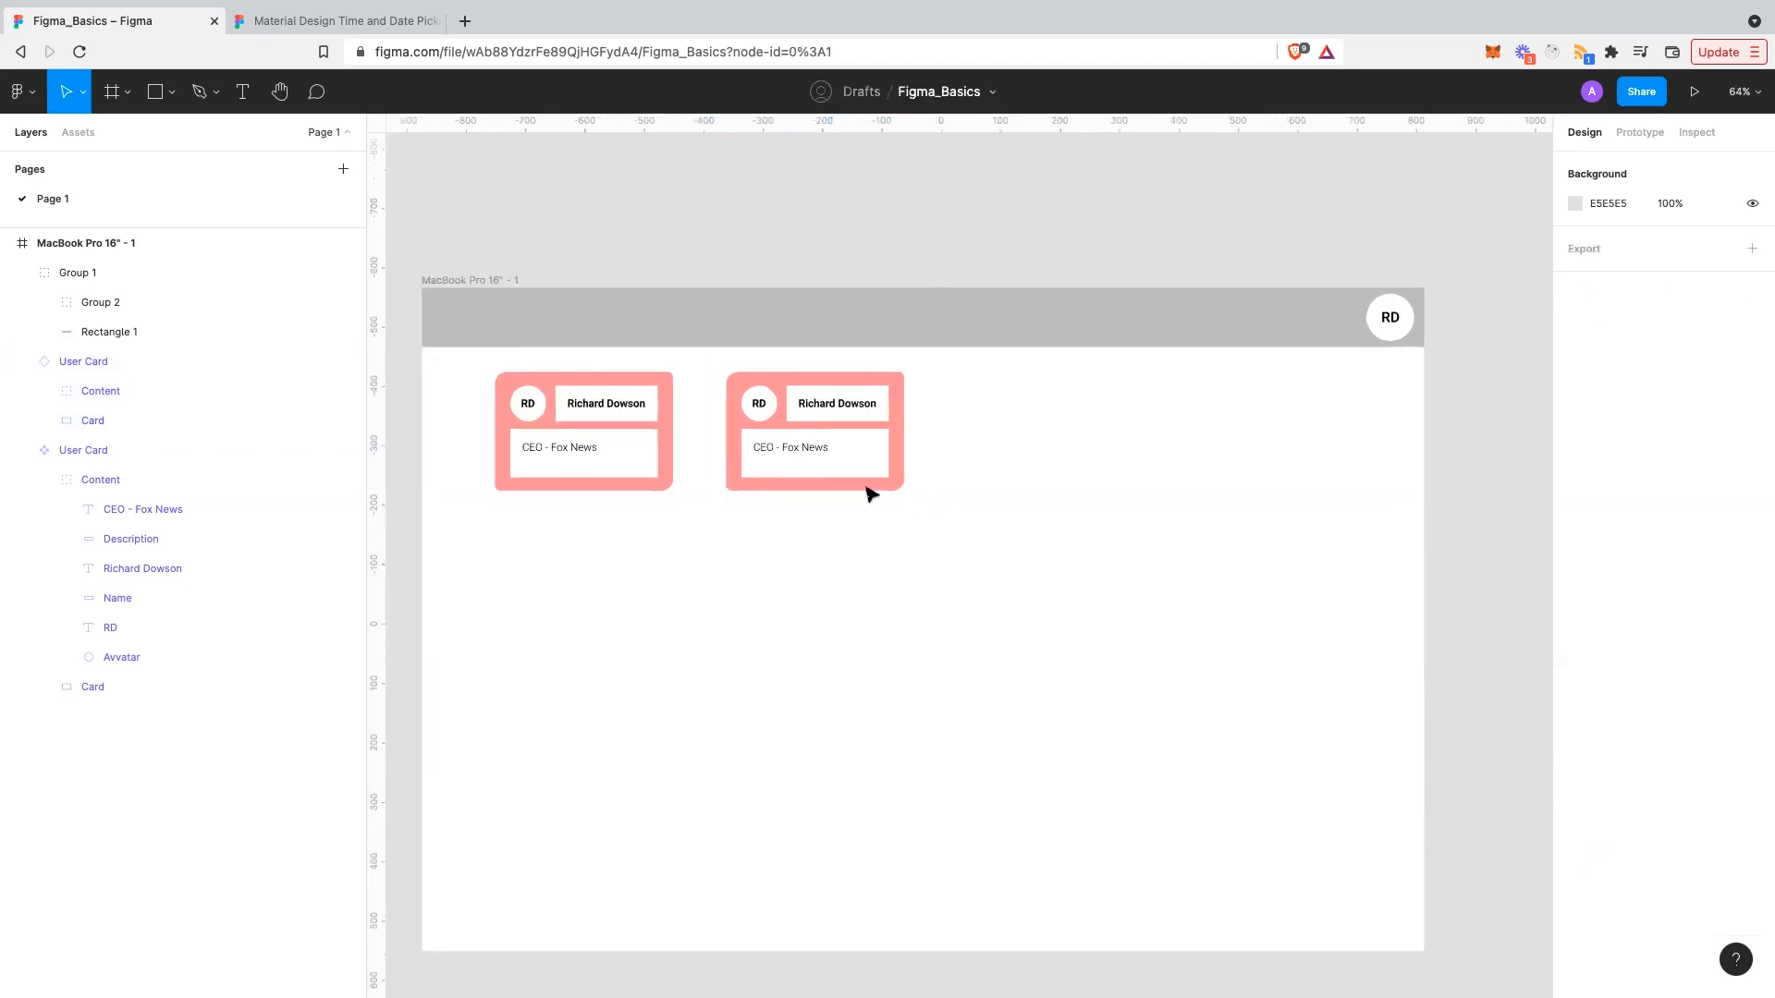
left_click(846, 472)
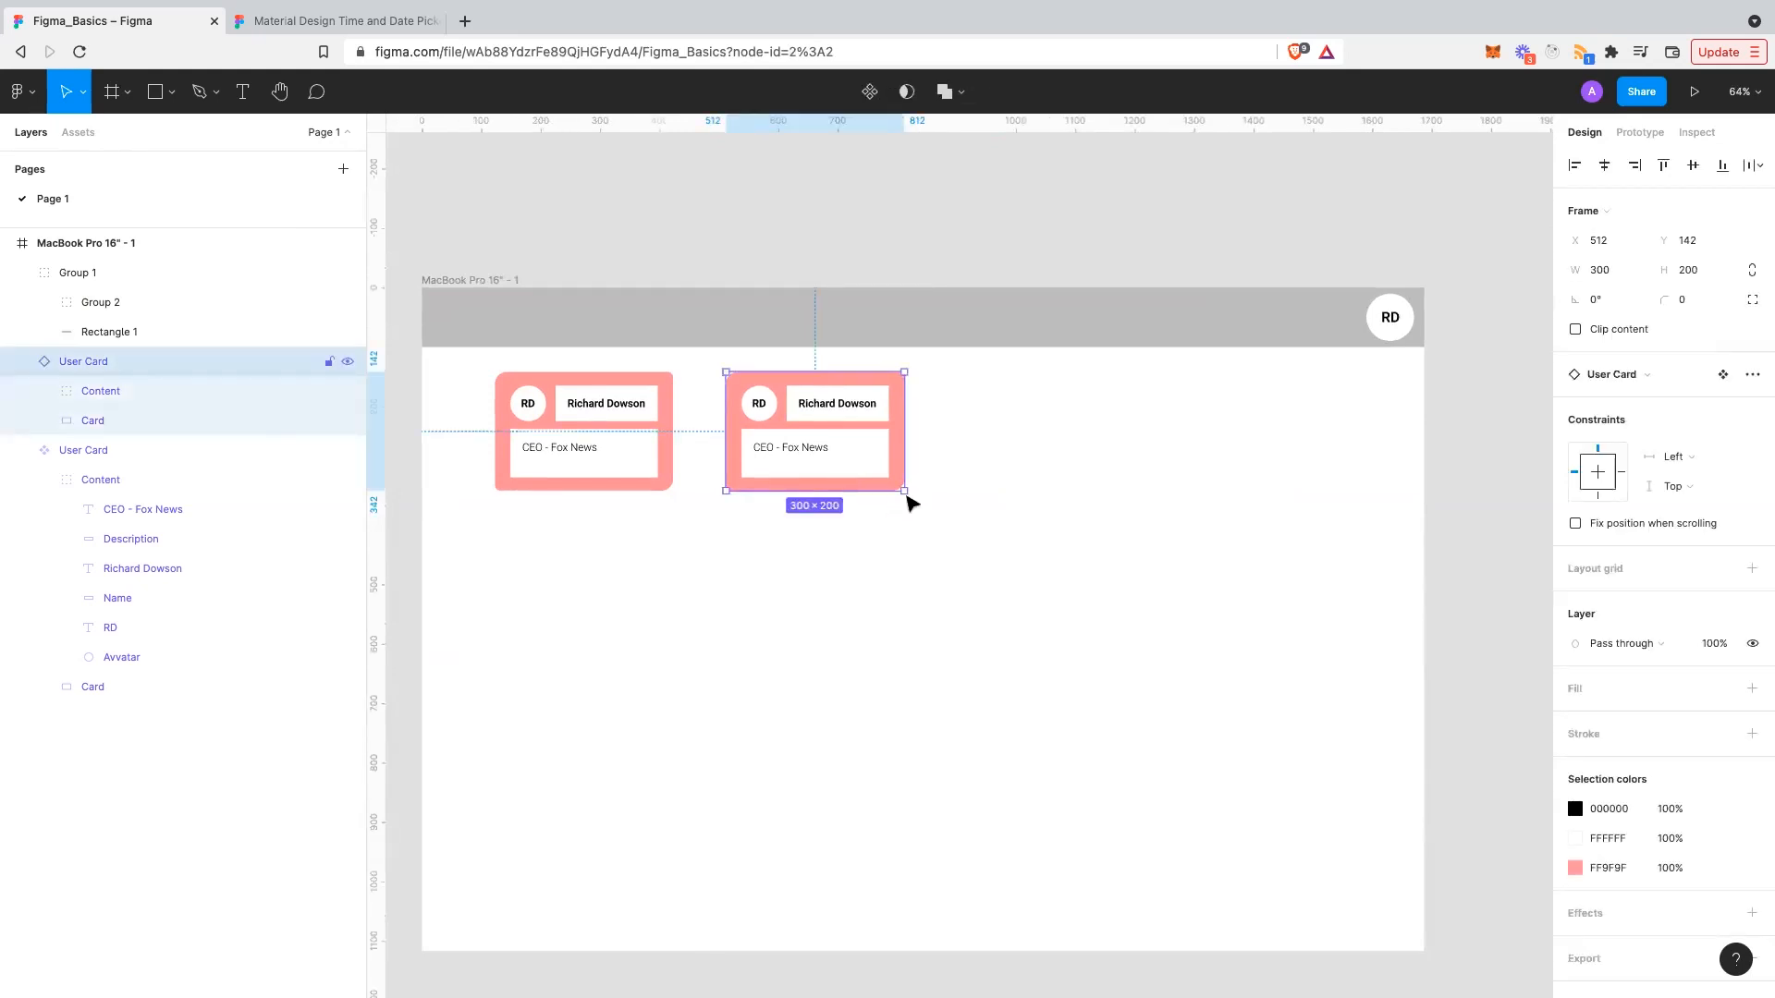
left_click_drag(937, 509, 951, 547)
scroll(951, 547, "up", 5)
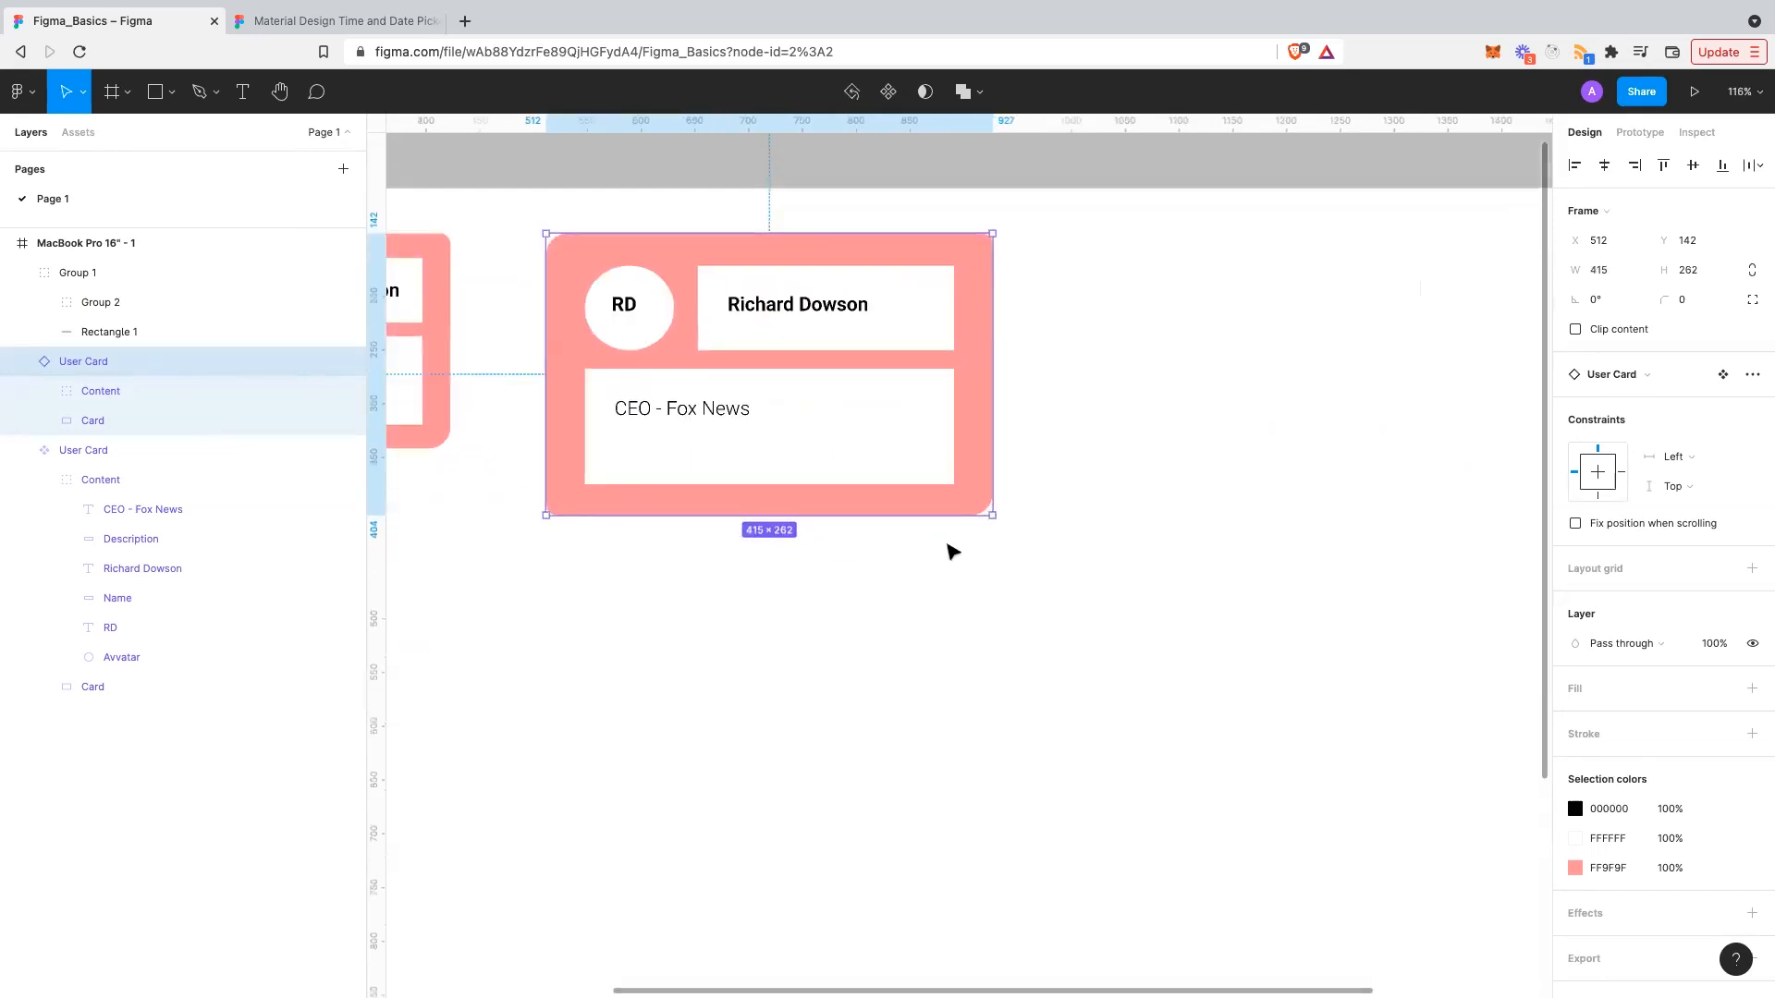
scroll(952, 550, "left", 2)
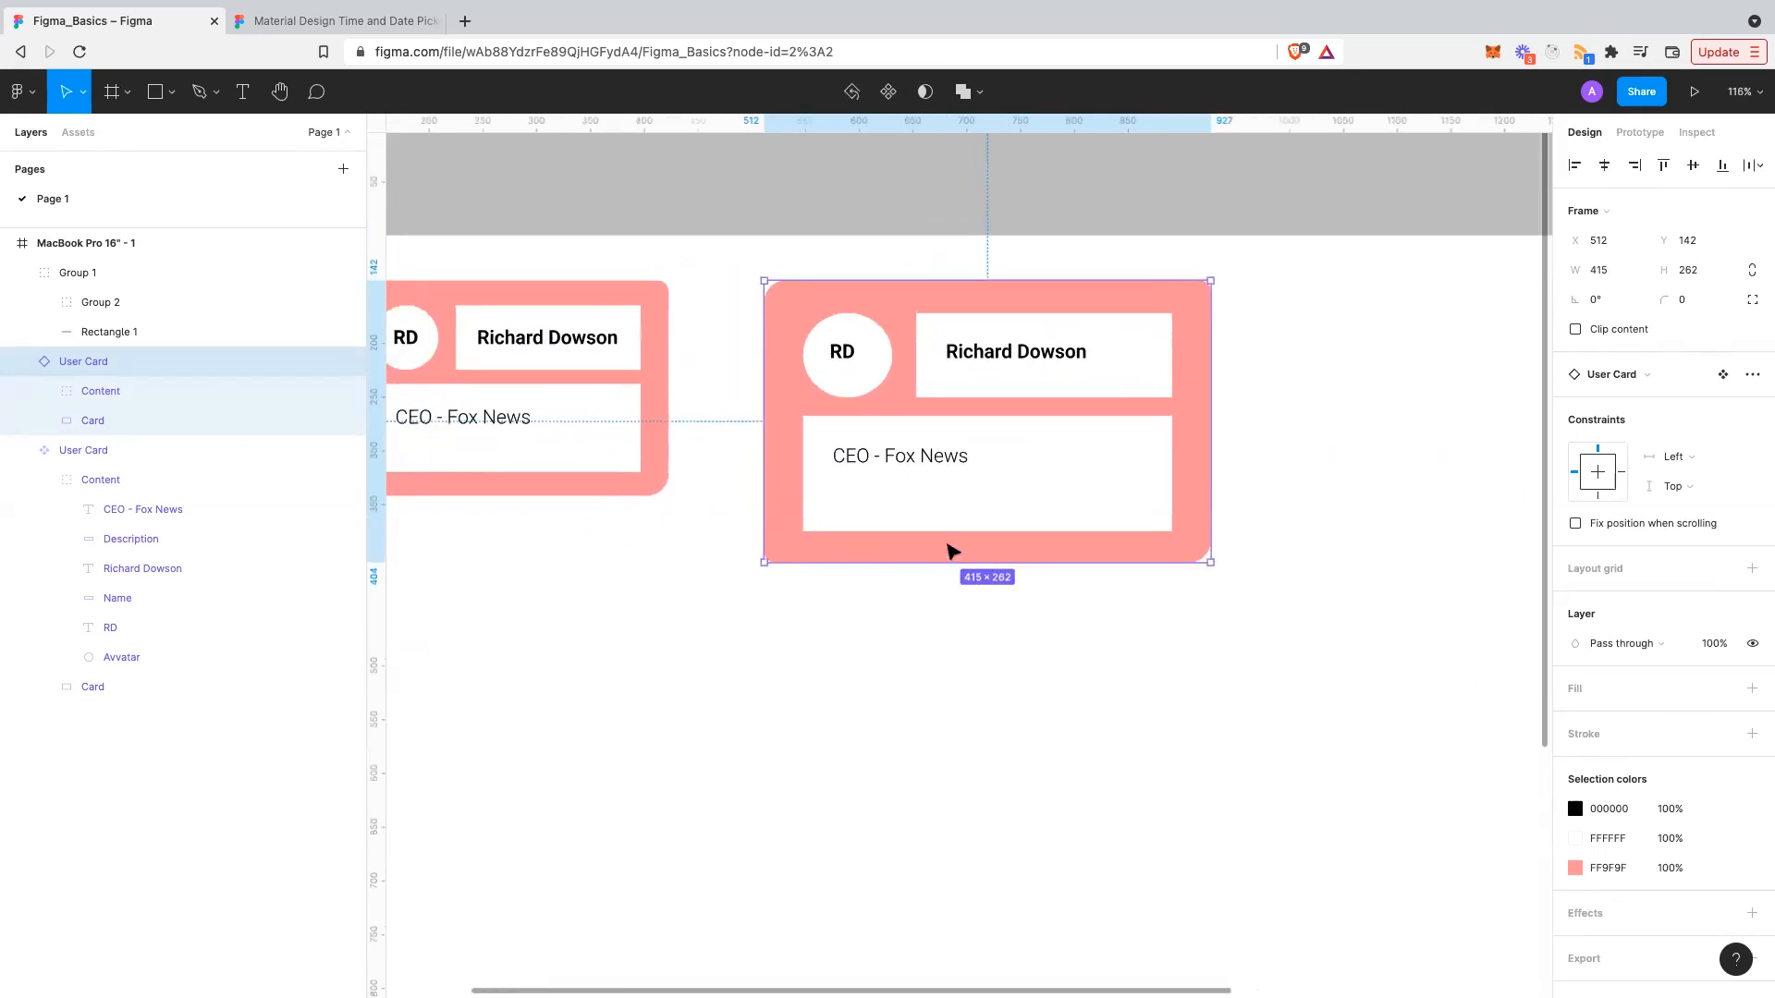
scroll(1017, 527, "left", 1)
key("ctrl+z")
left_click_drag(1340, 617, 1476, 713)
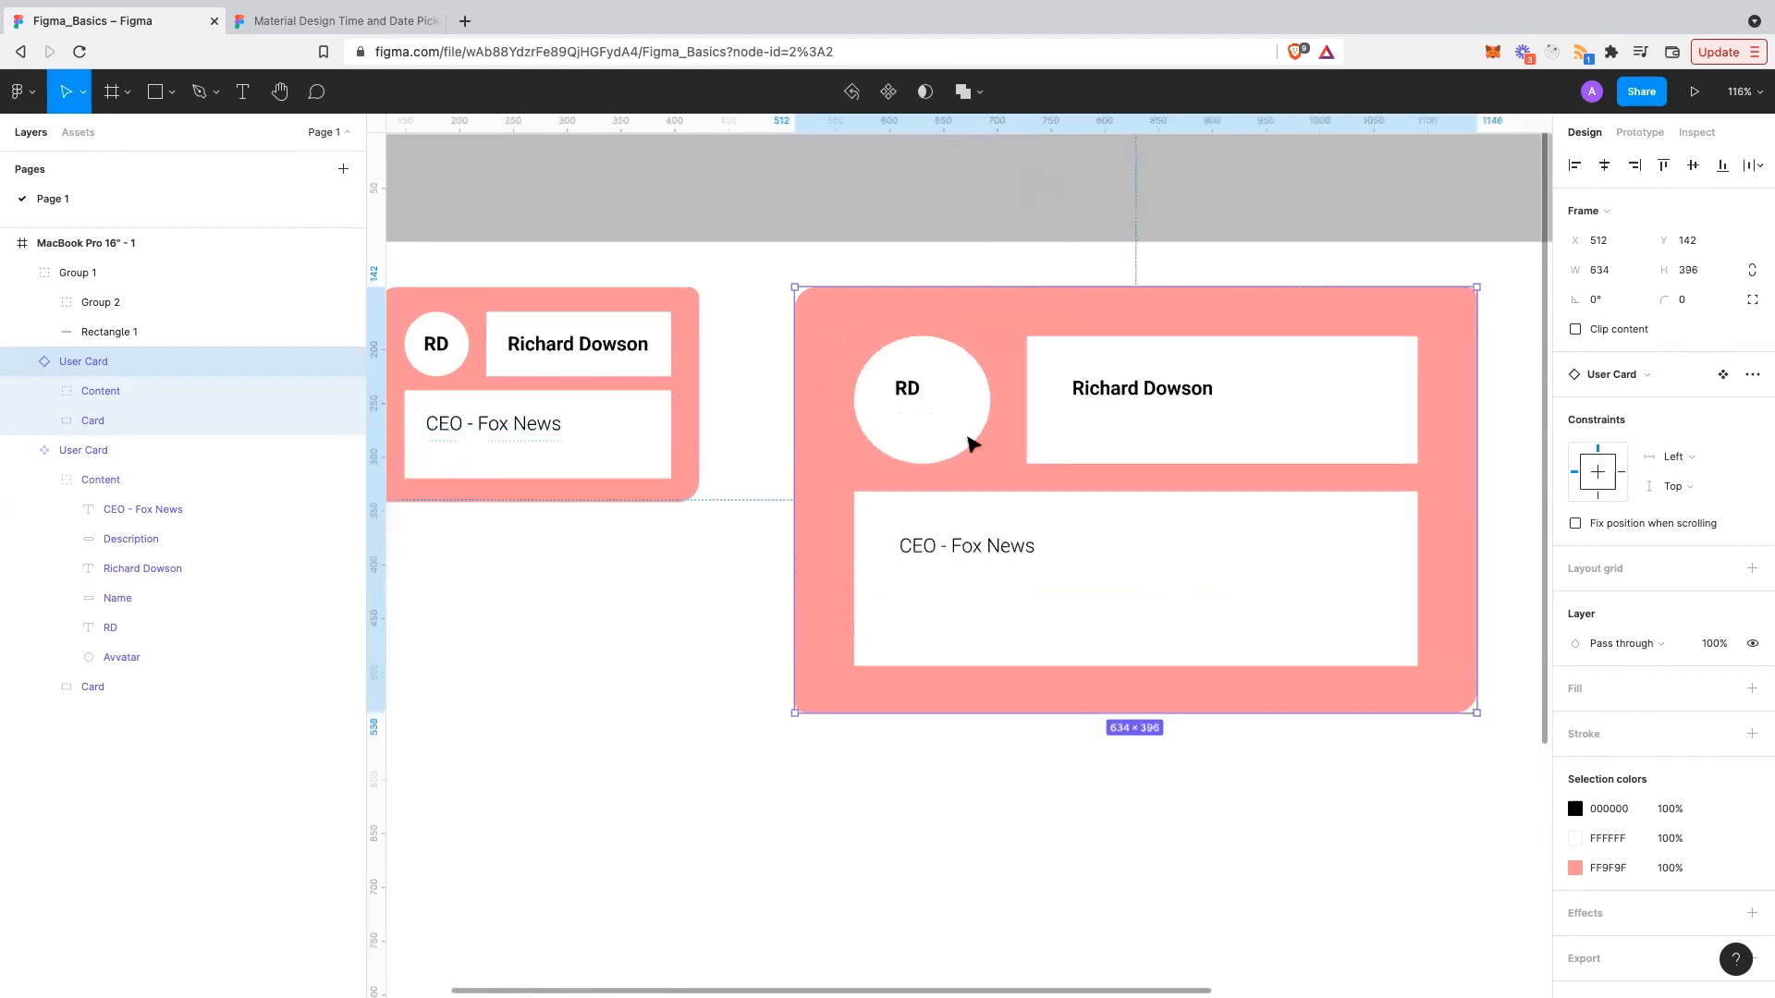
key("ctrl+z")
left_click(846, 351)
double_click(856, 352)
double_click(858, 350)
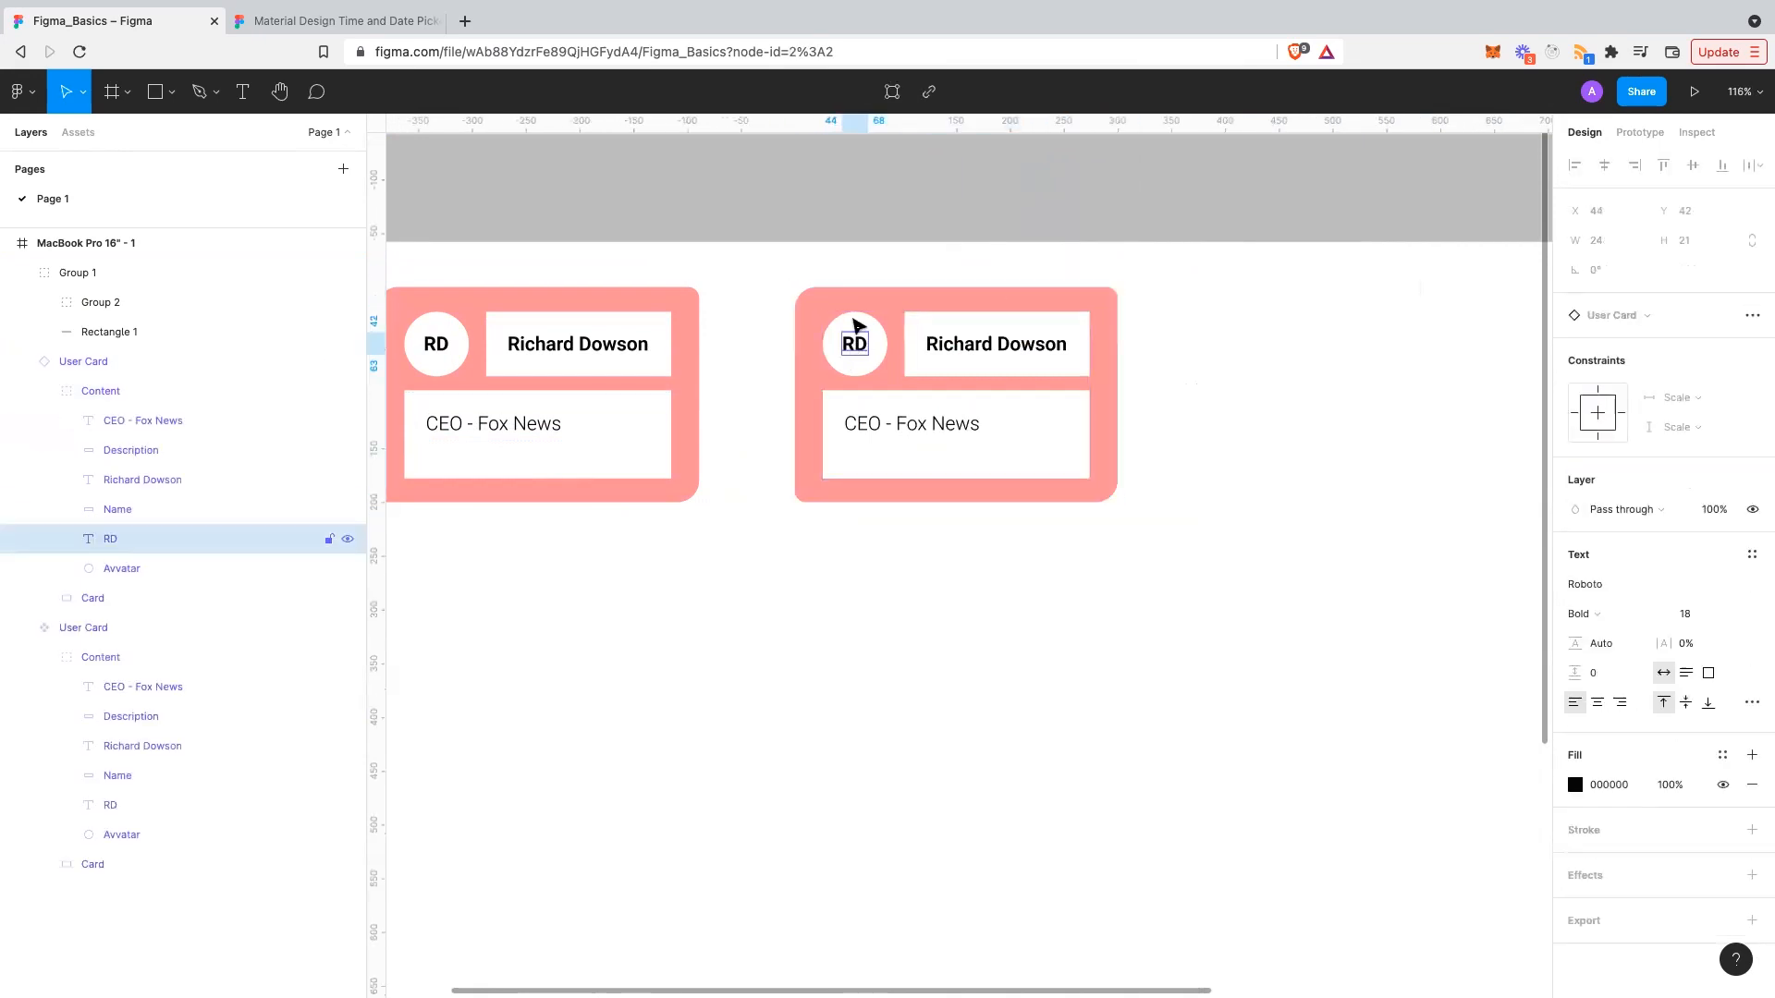
left_click(874, 355, "shift")
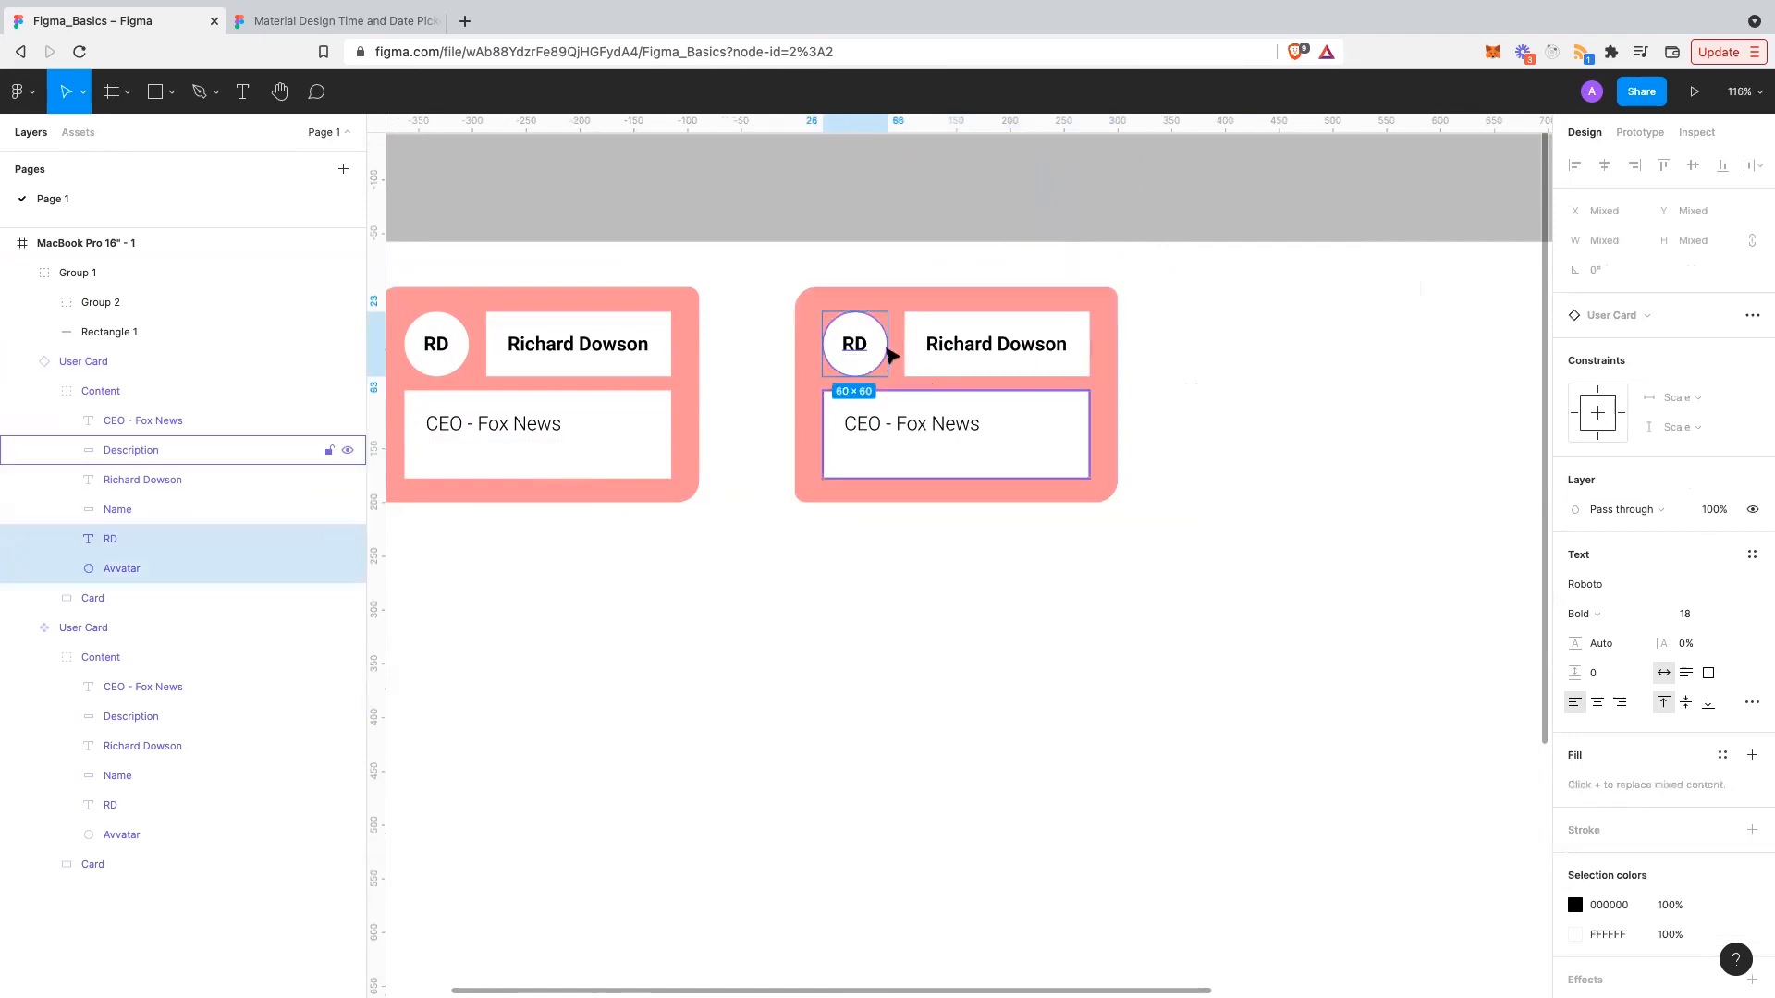
key("Escape")
left_click(852, 350)
double_click(852, 350)
left_click(847, 344)
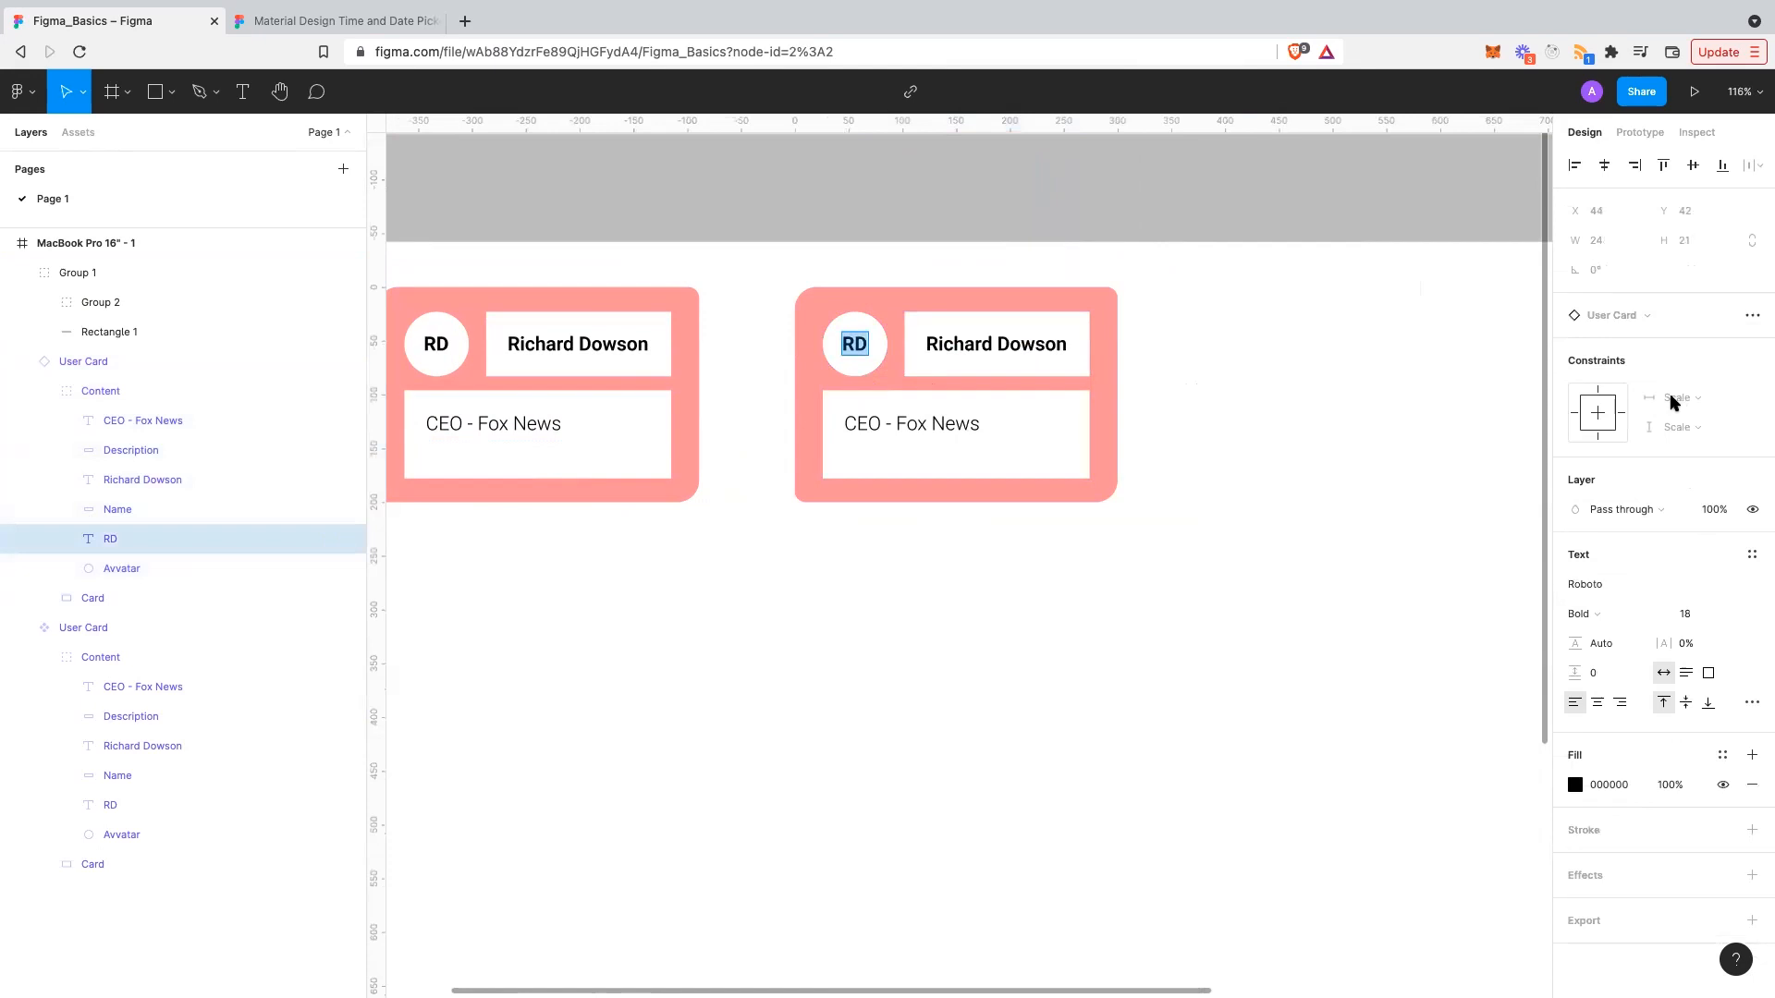
left_click(883, 345, "shift")
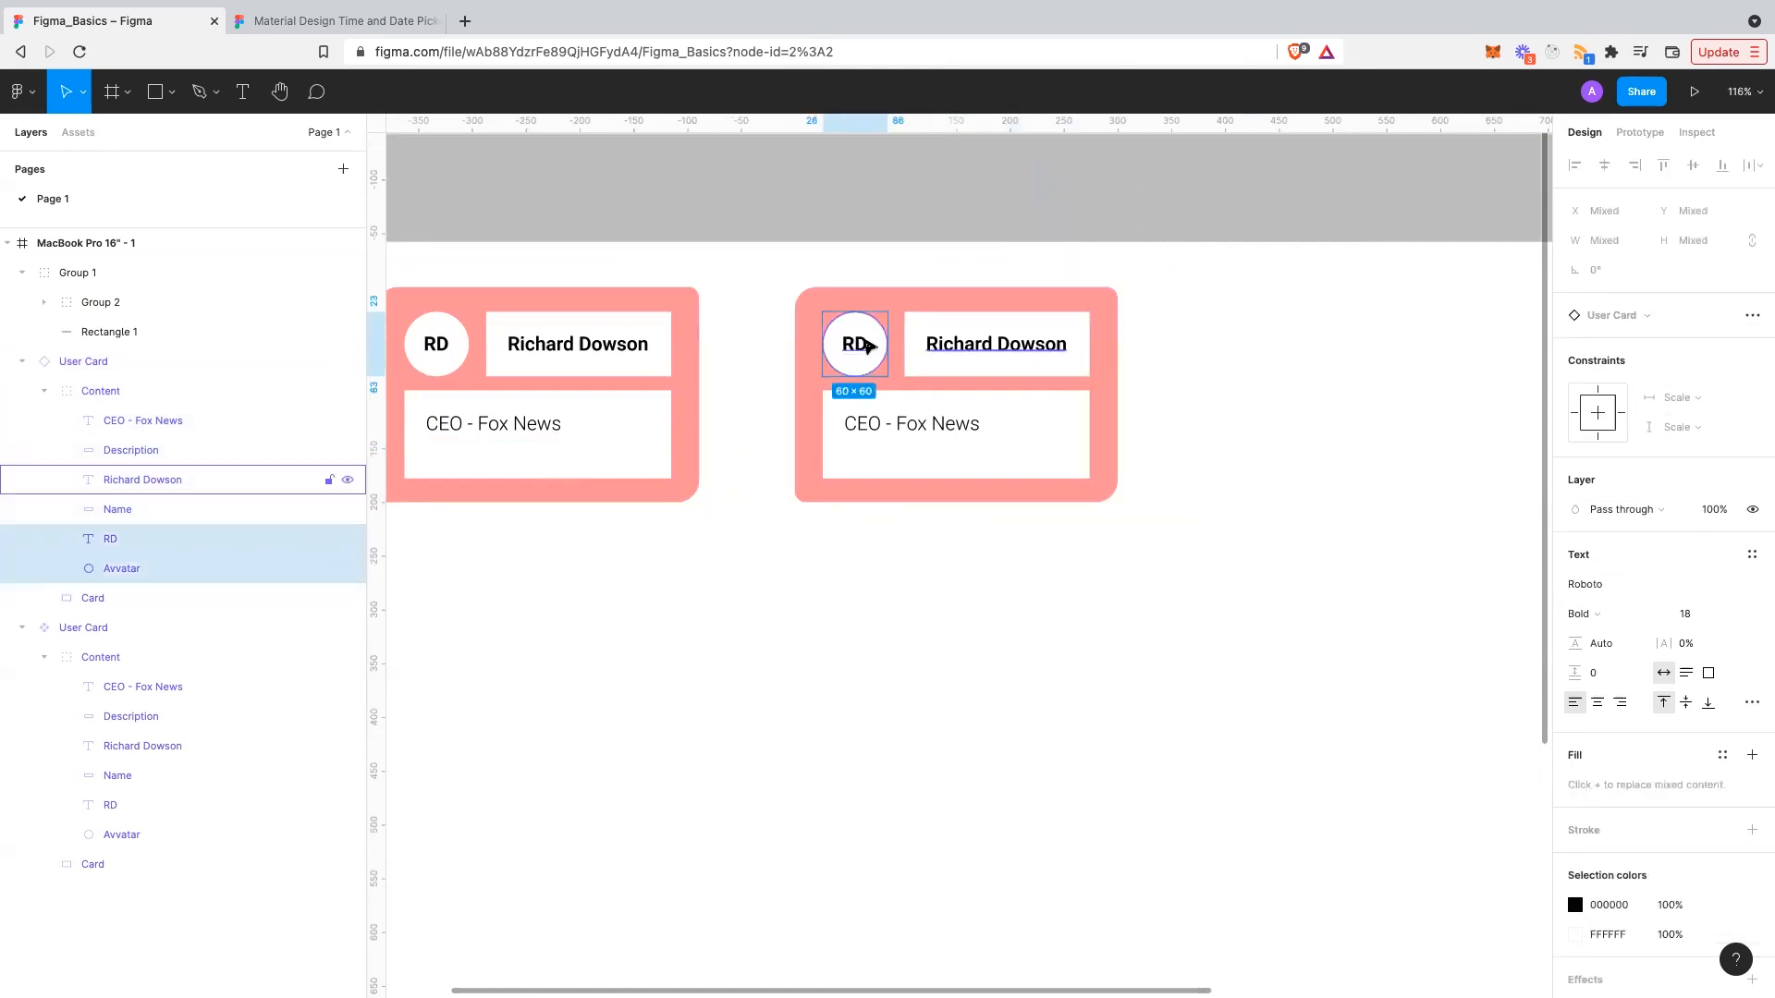
key("Escape")
left_click(853, 352)
double_click(864, 345)
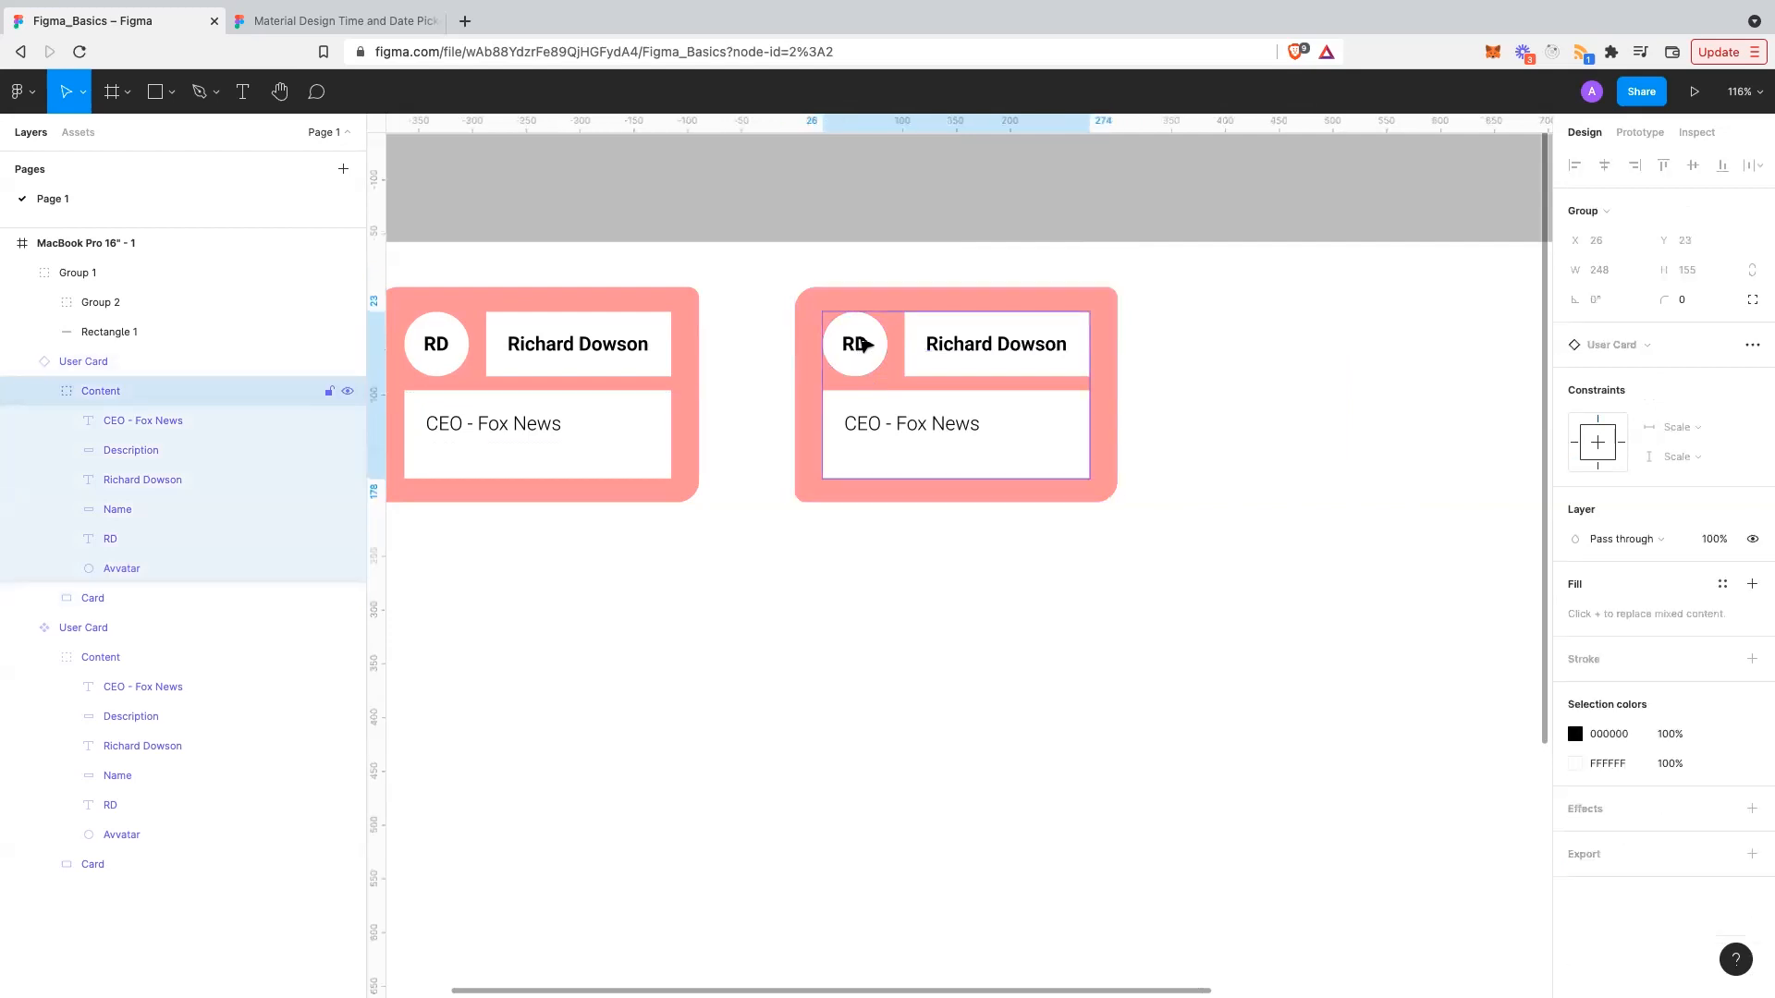
left_click(864, 345)
left_click(883, 343, "shift")
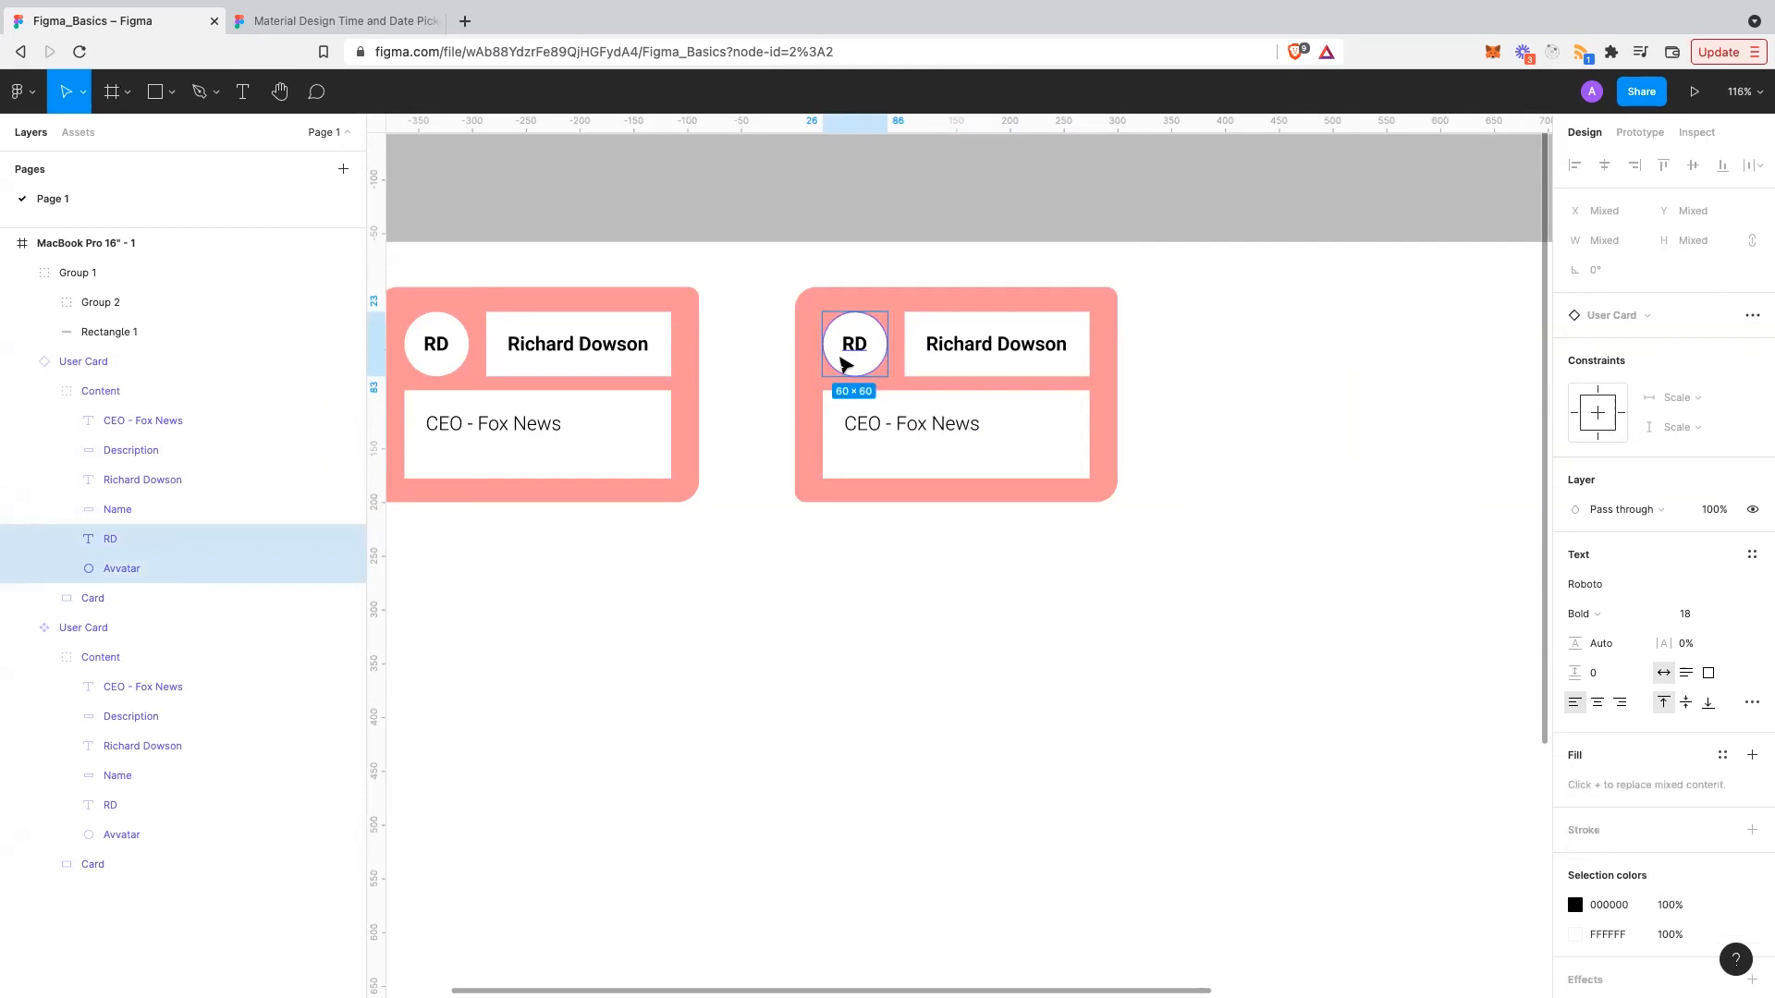
double_click(860, 347)
left_click(883, 345, "shift")
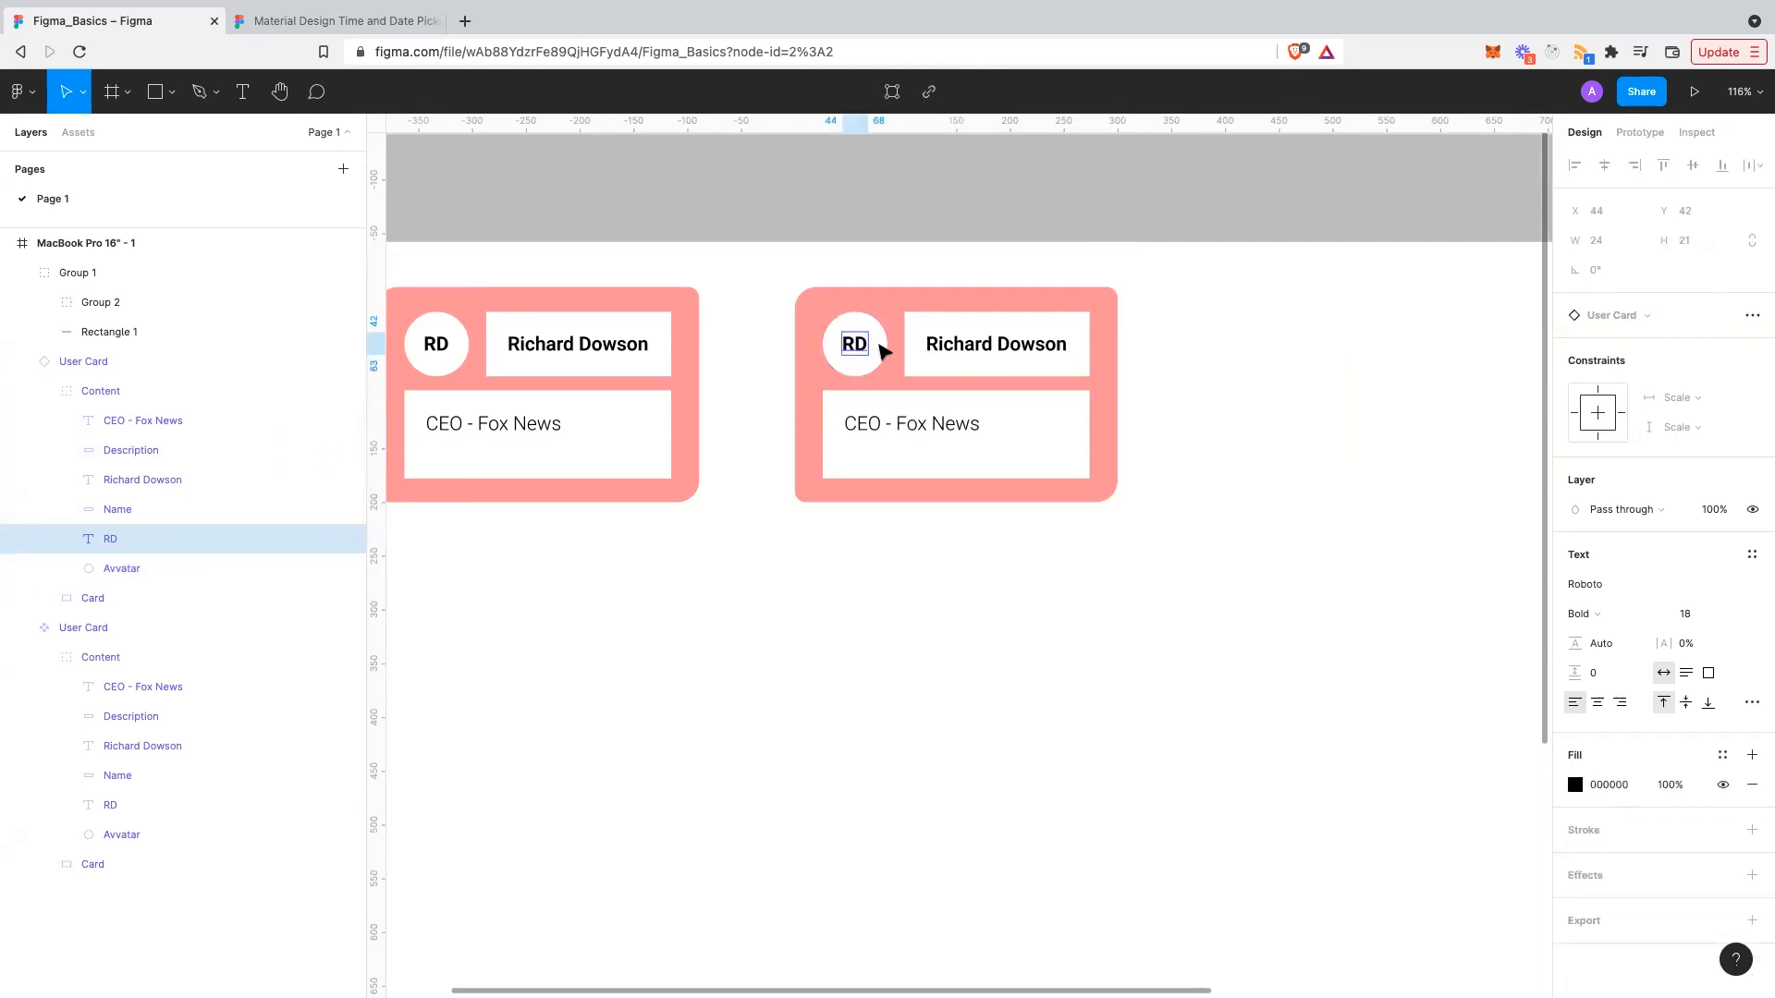
left_click(882, 345, "shift")
right_click(885, 349)
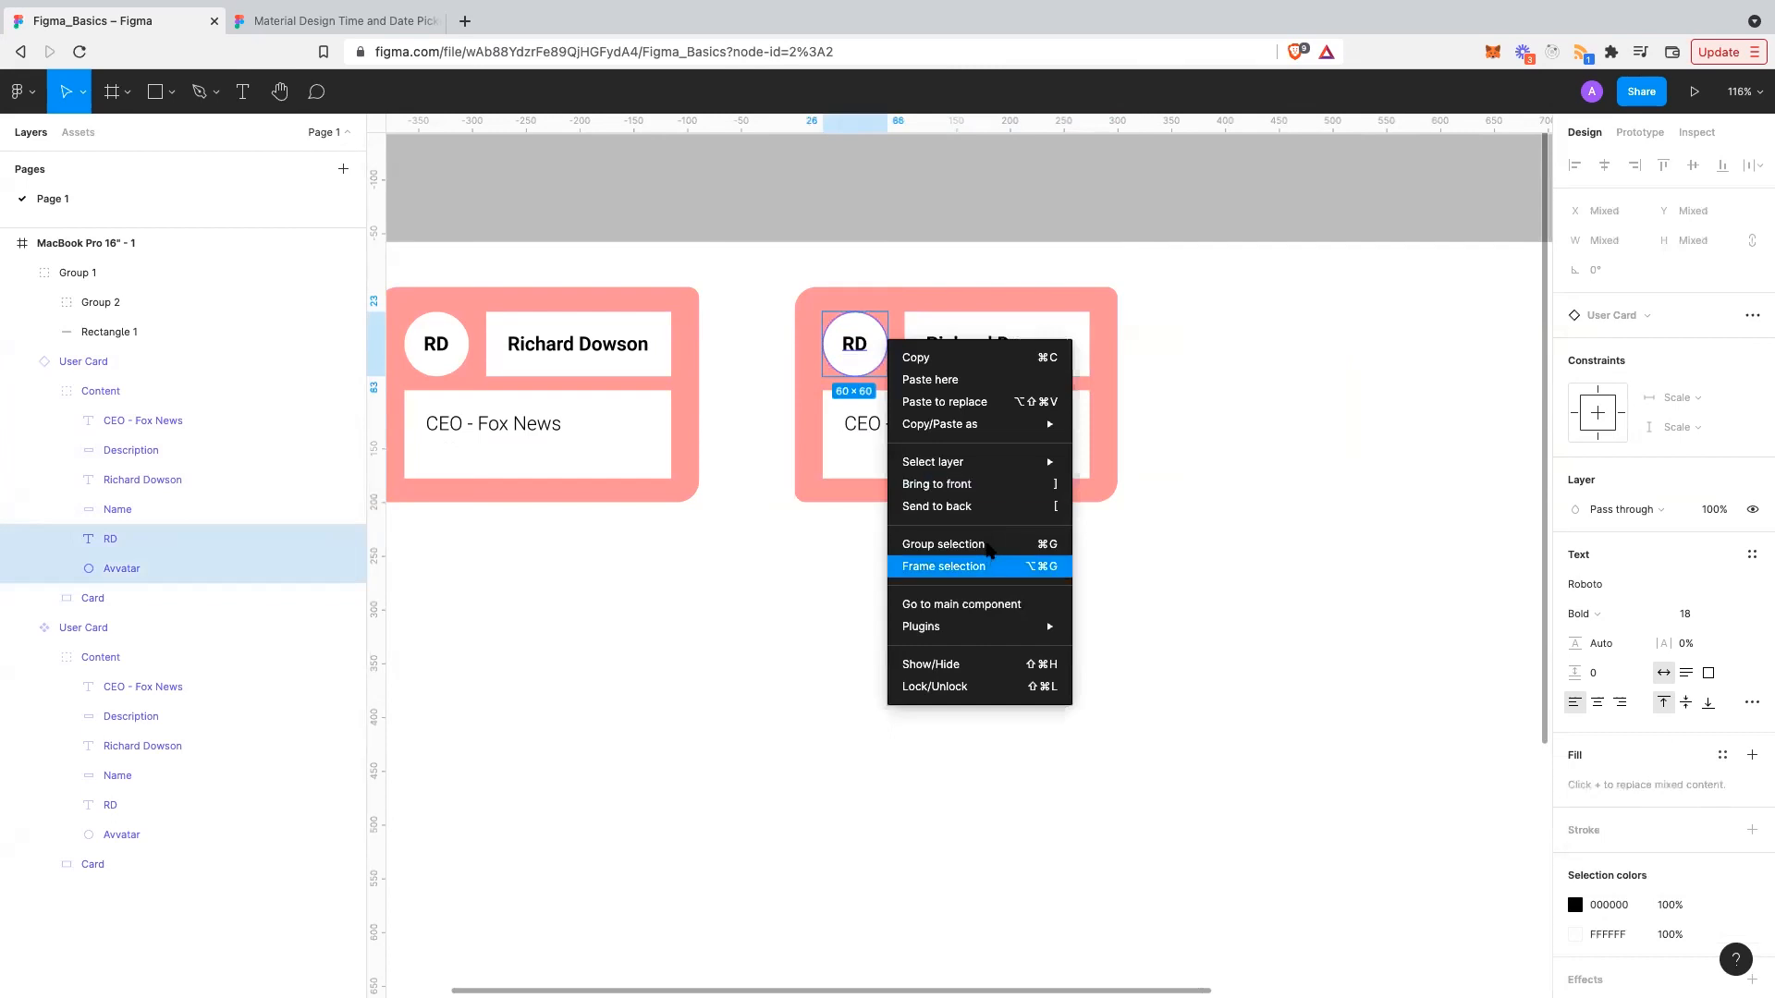
key("Escape")
left_click(875, 565)
scroll(1090, 365, "left", 3)
left_click(1091, 364)
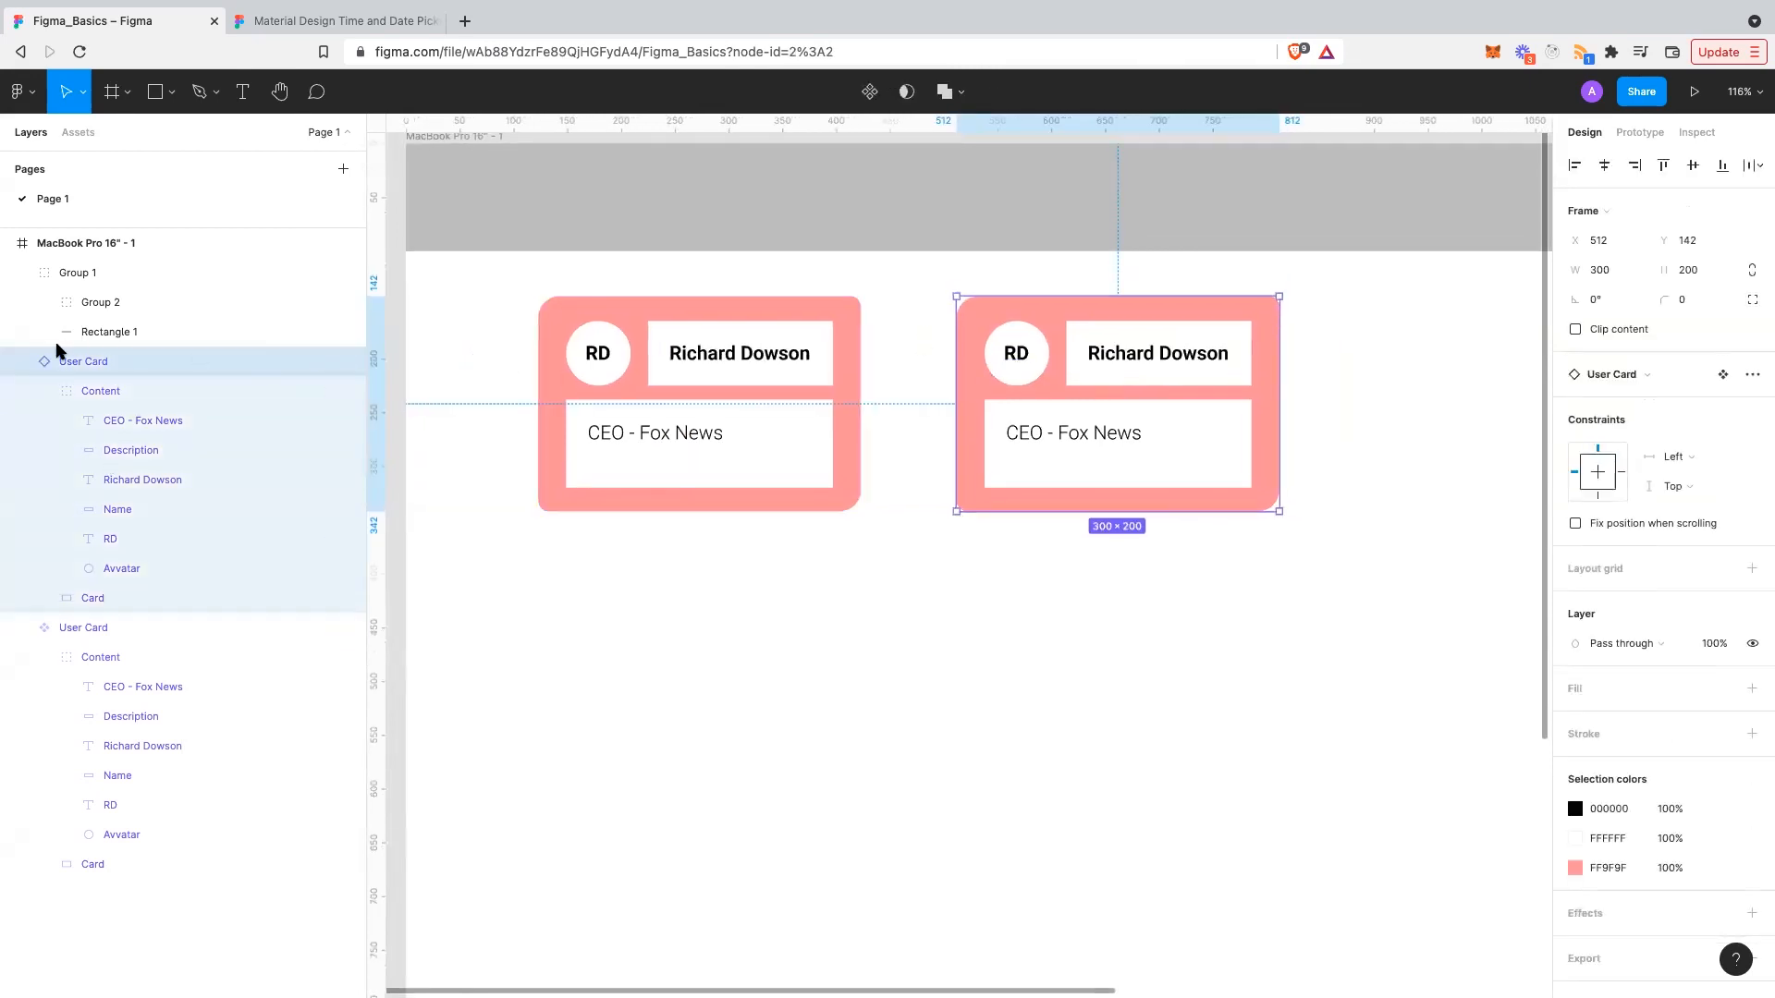
- Correct the initials text in the left User Card component so it reads RD
key("Escape")
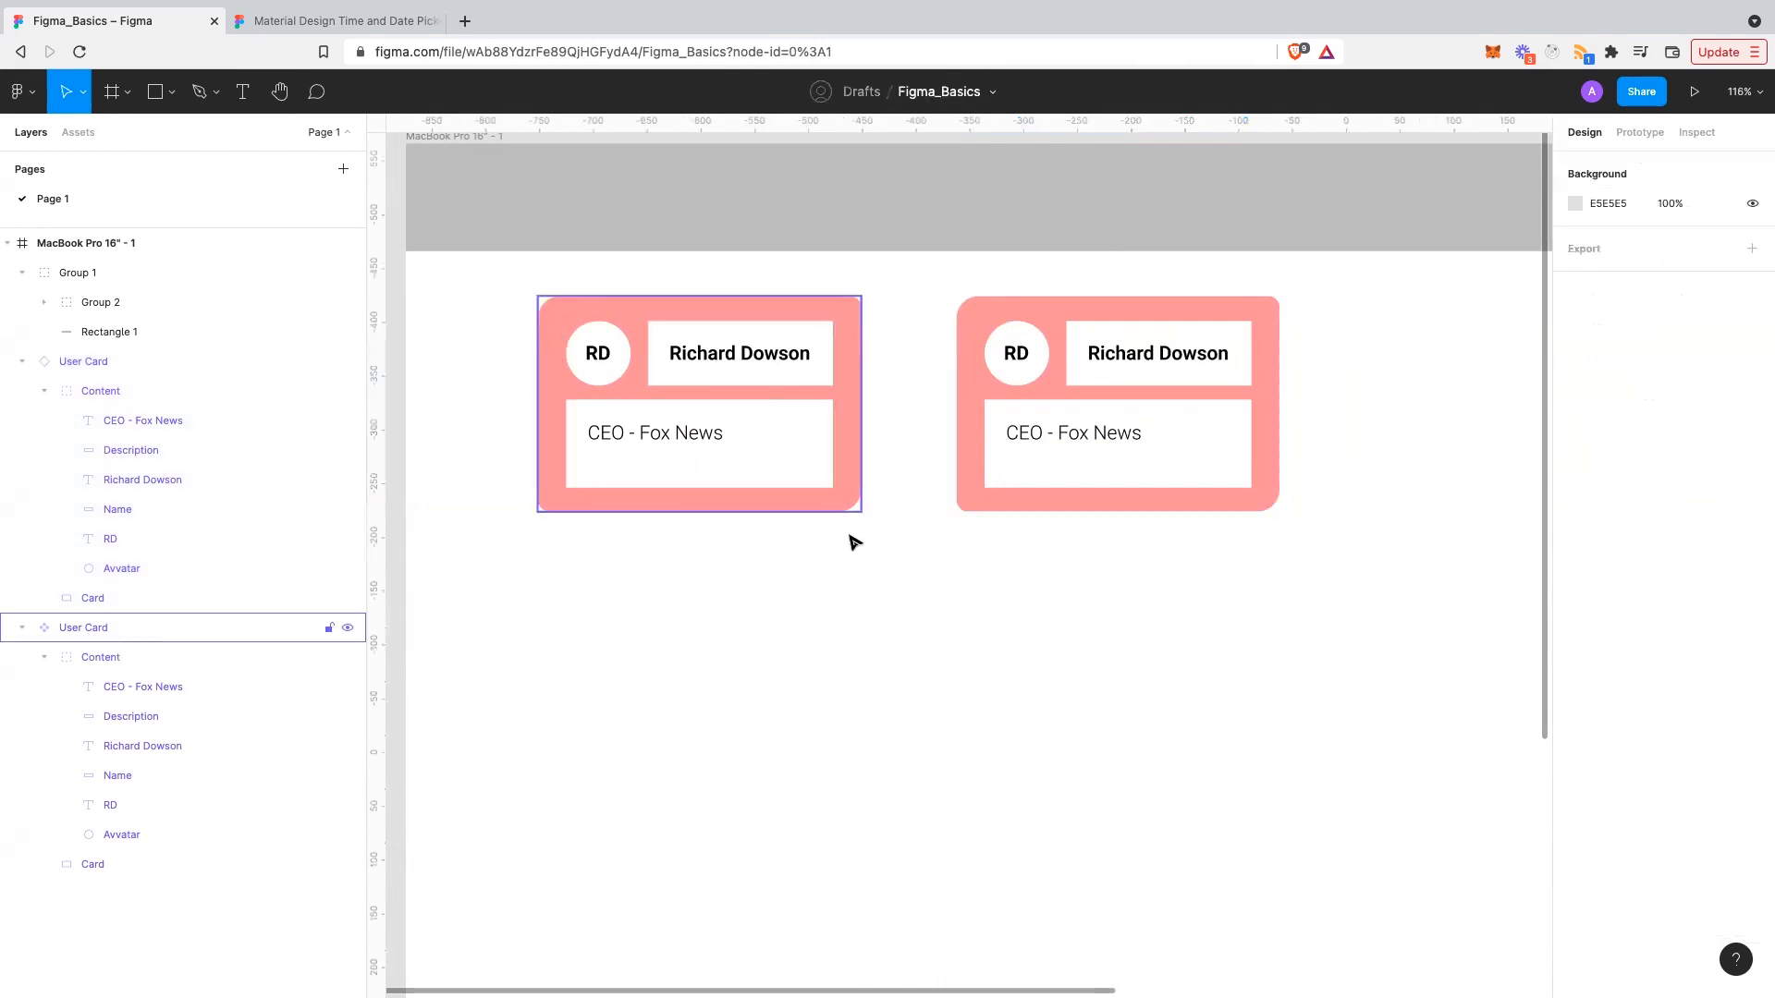
scroll(1017, 413, "up", 1)
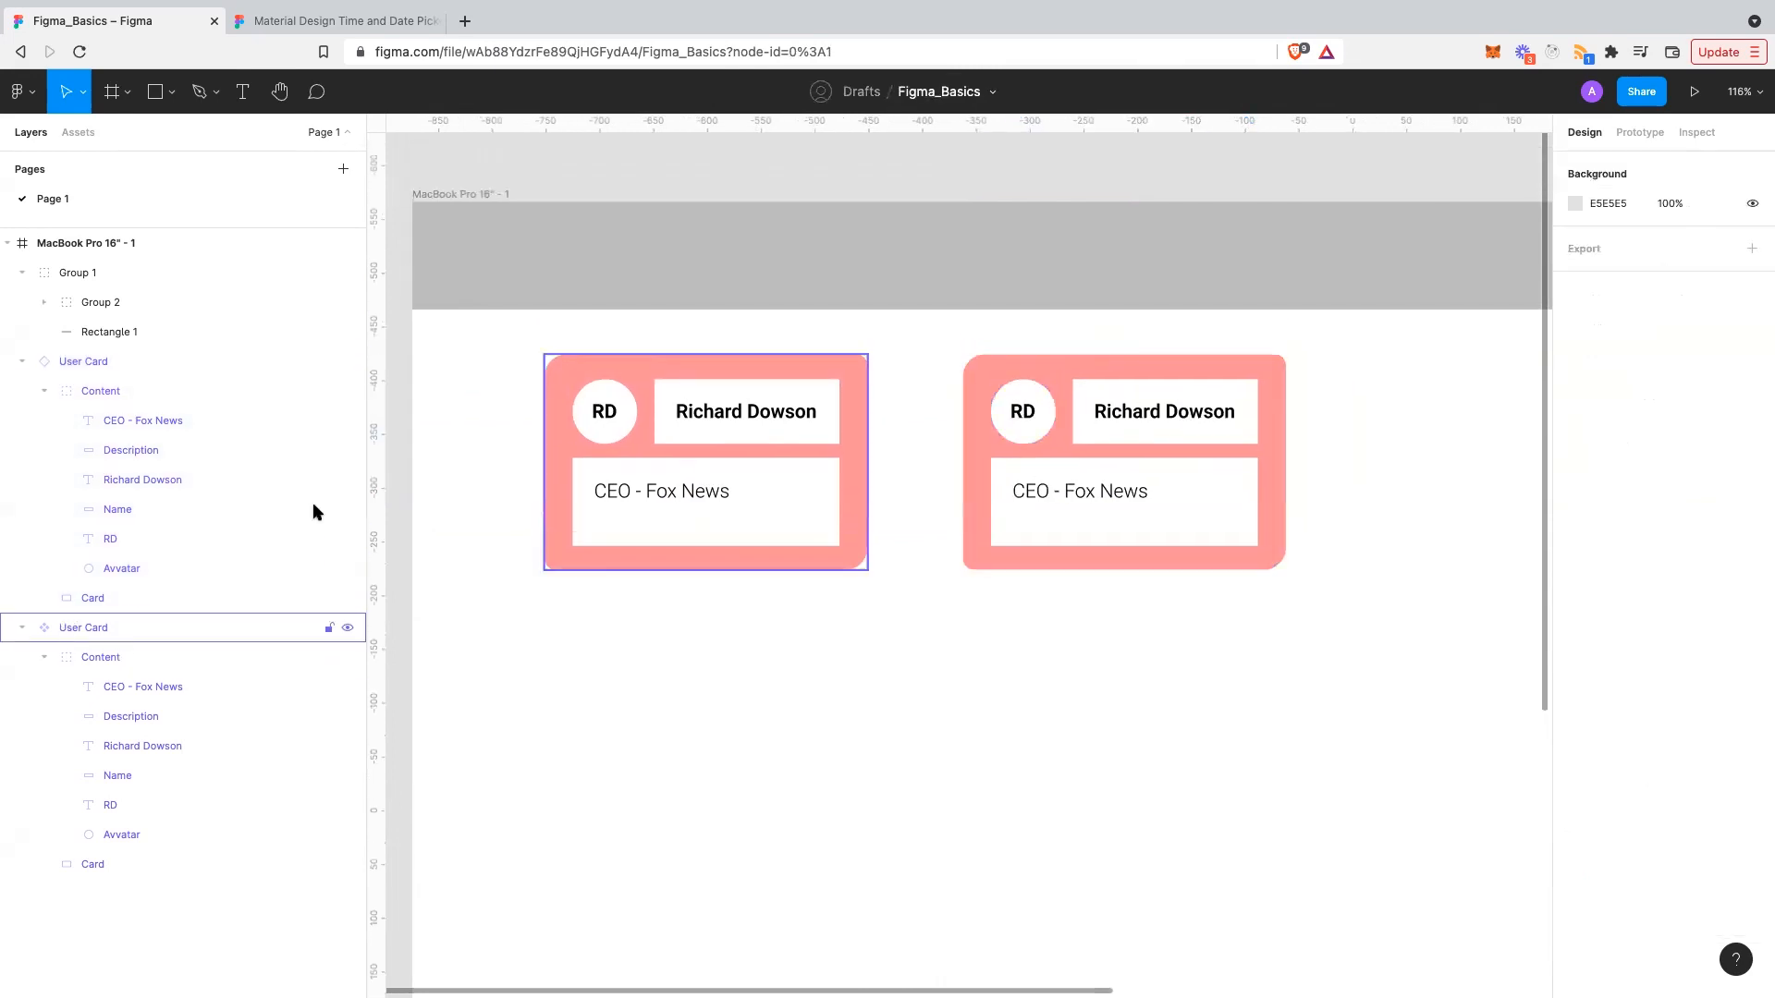
left_click(626, 418)
double_click(625, 416)
double_click(610, 410)
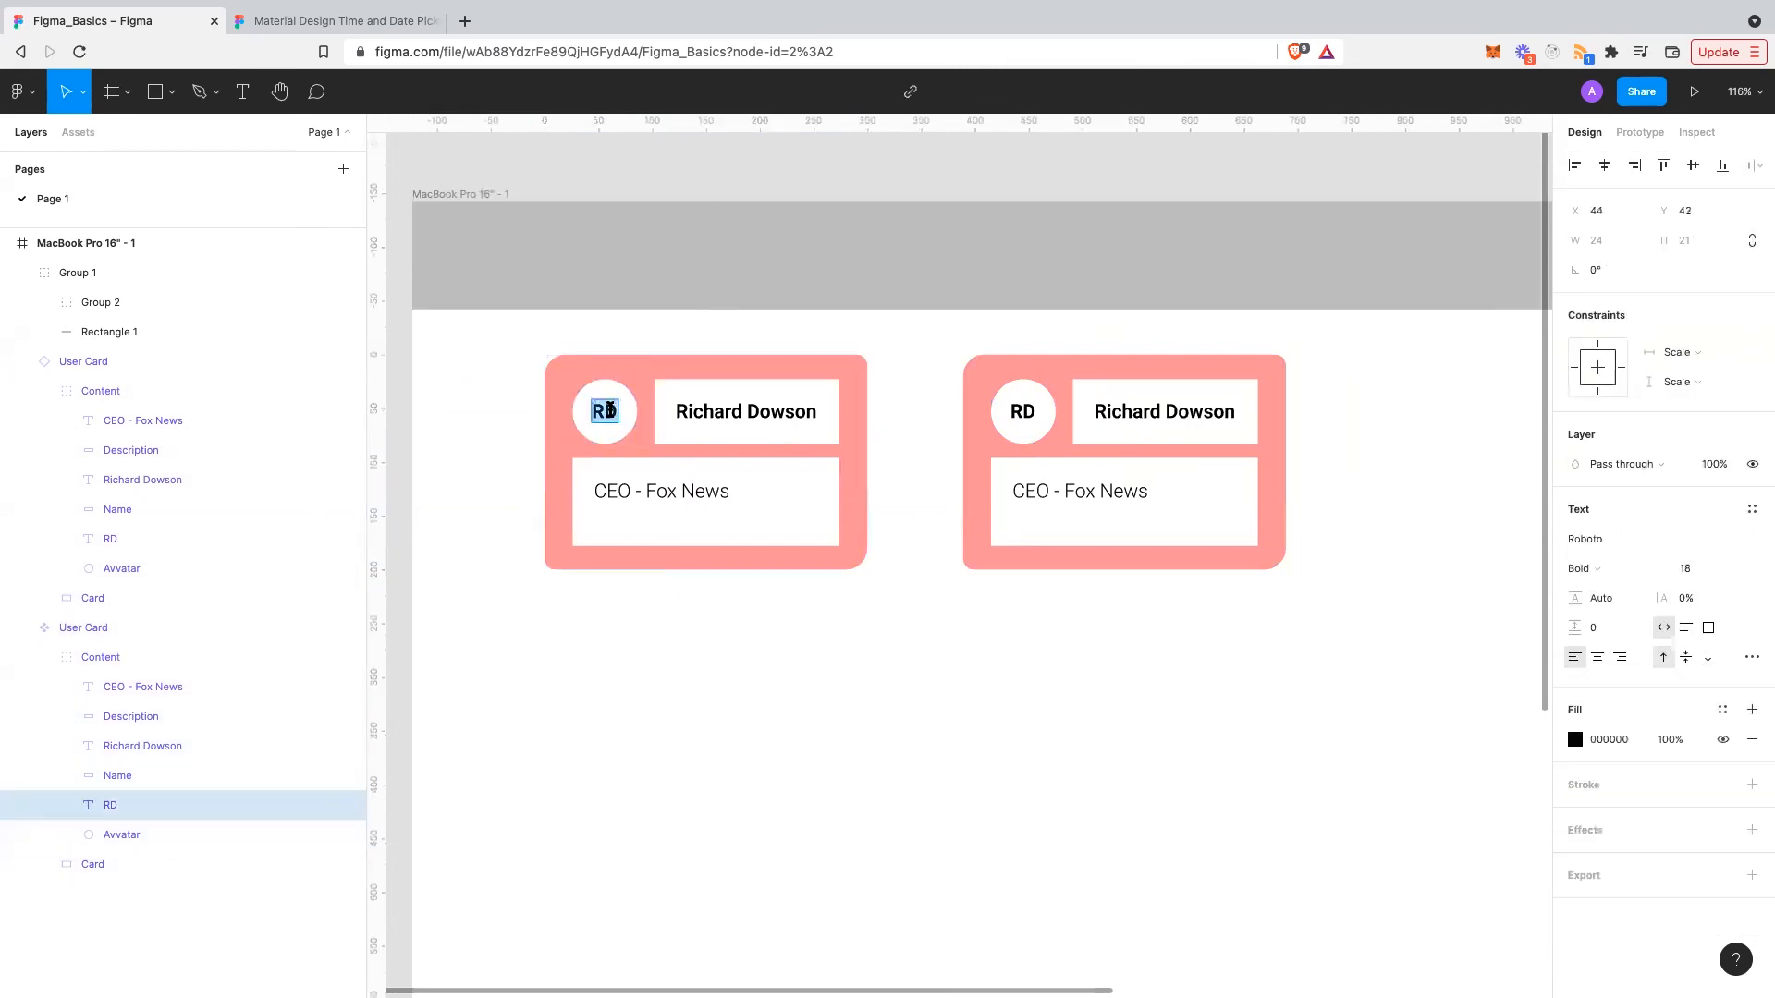
key("Right")
type("E")
key("BackSpace")
key("BackSpace")
type("E")
key("BackSpace")
type("D")
key("Escape")
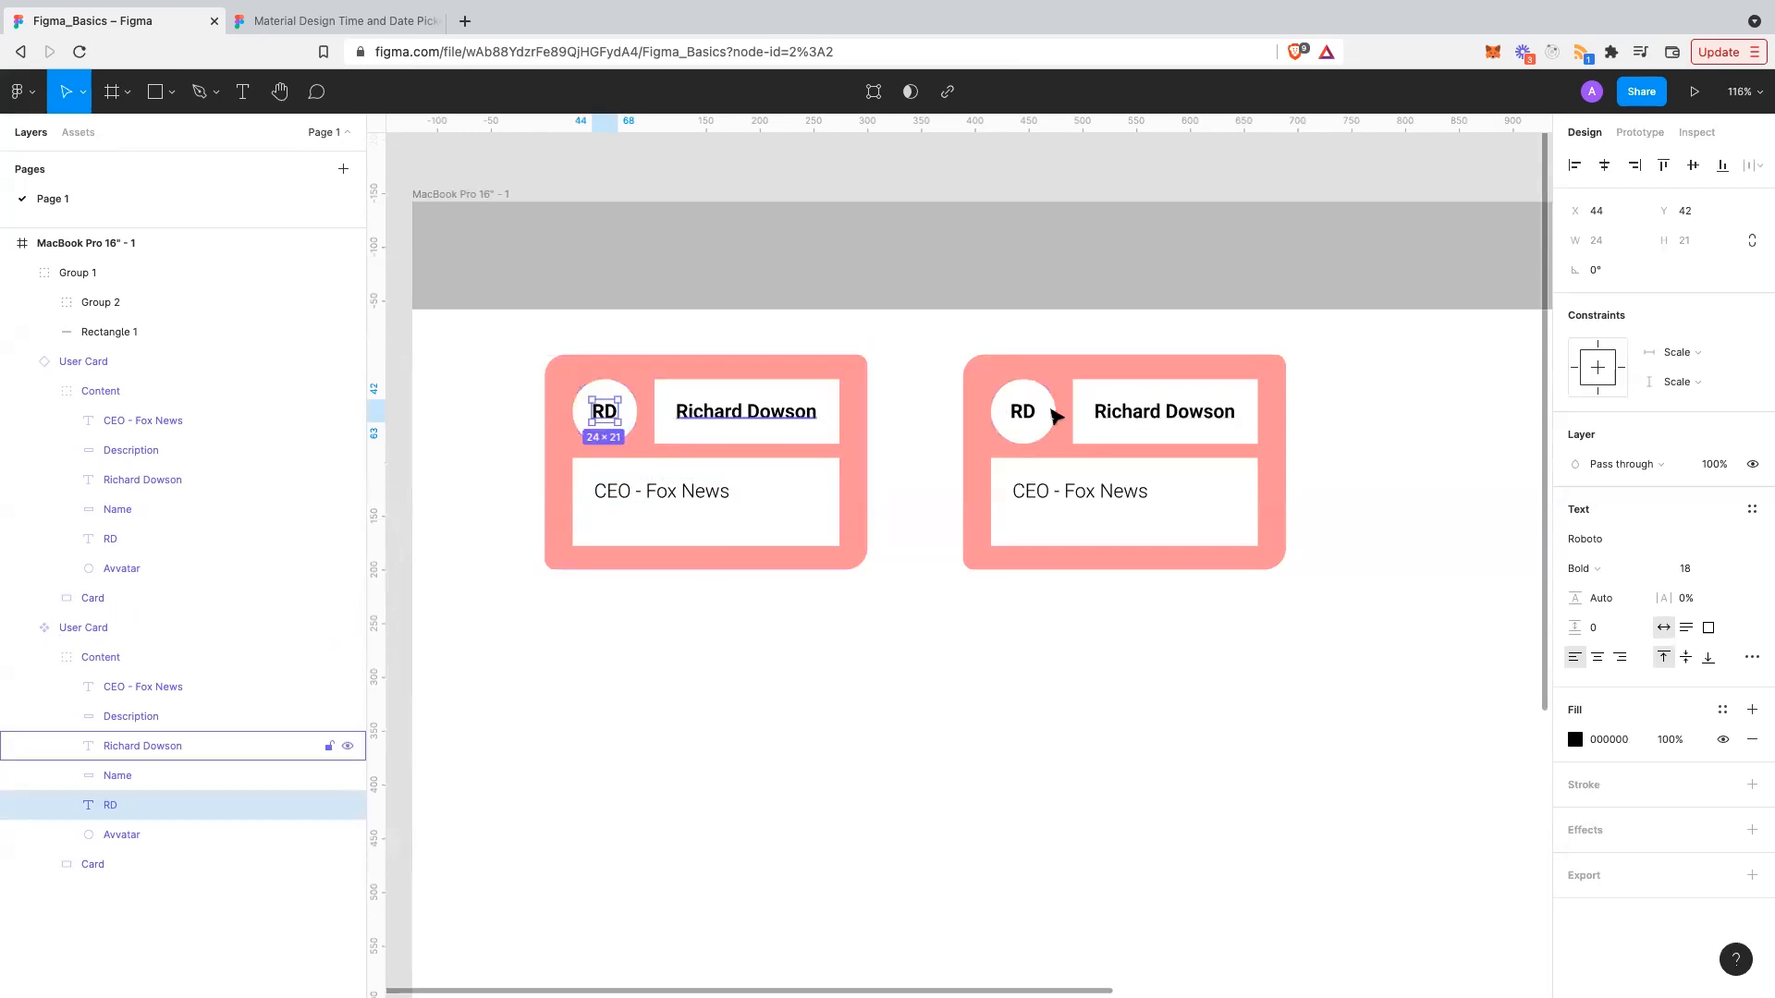
- Group the RD initials with the Avvatar circle into Group 3
left_click(1051, 411)
right_click(1051, 411)
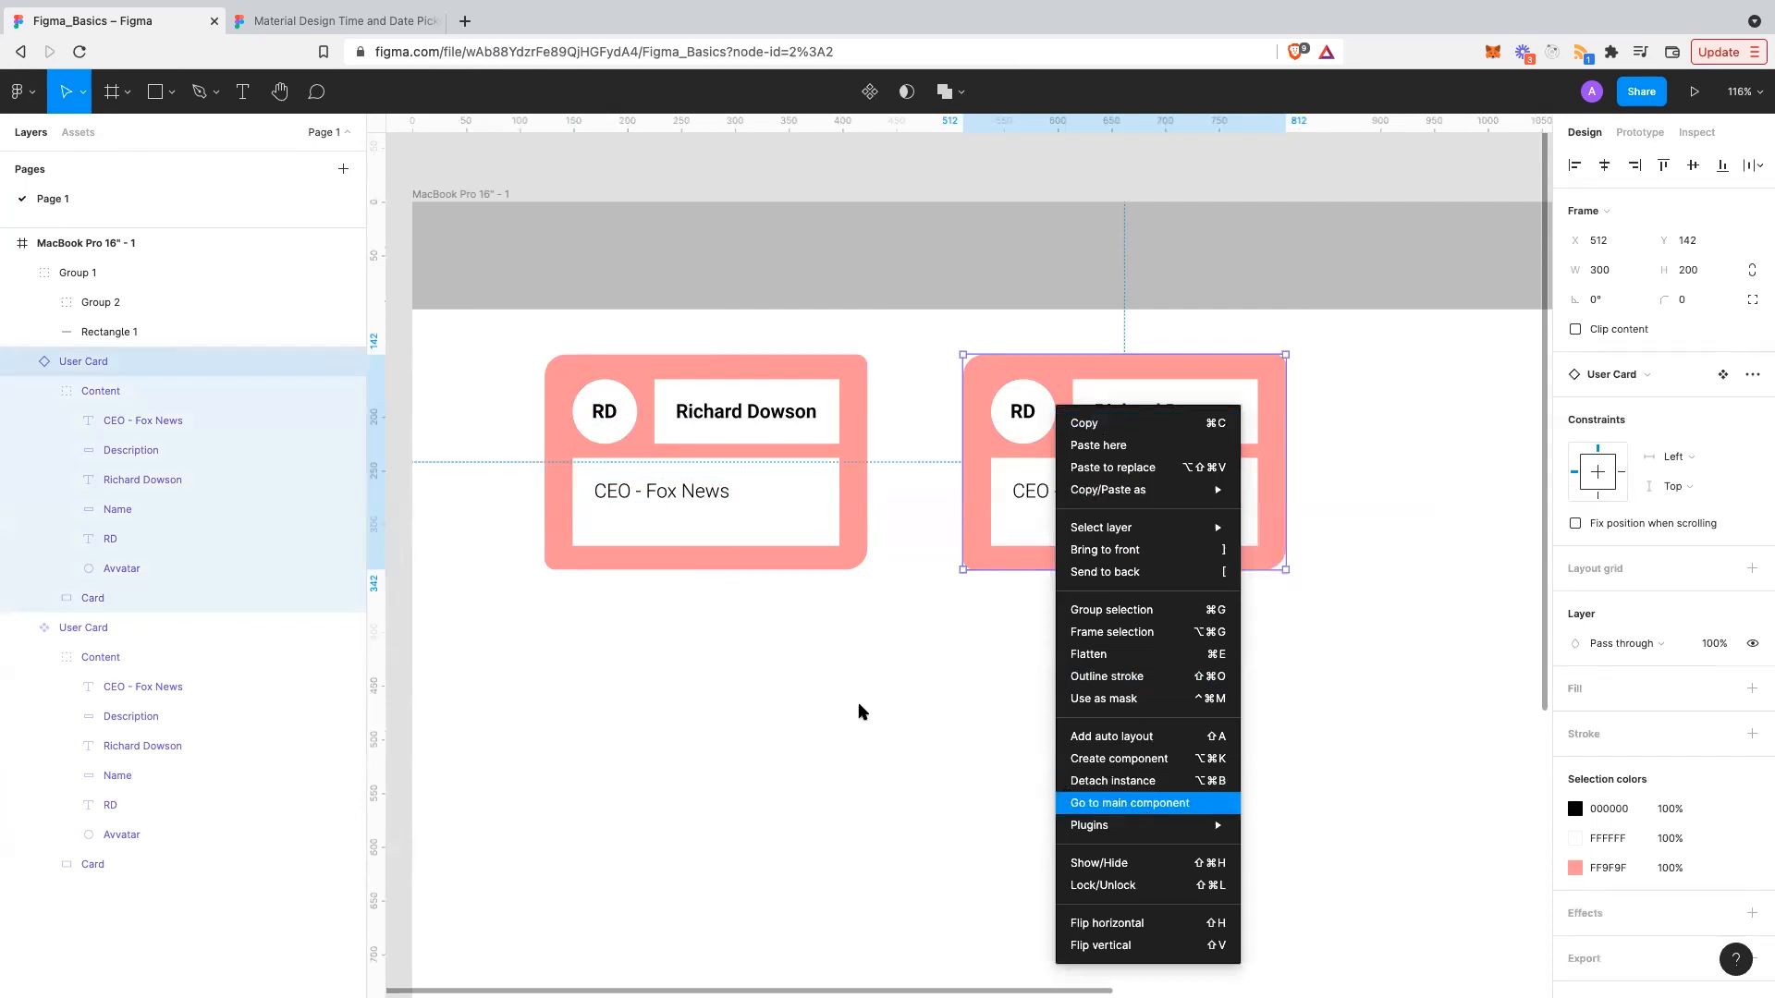
left_click(573, 413)
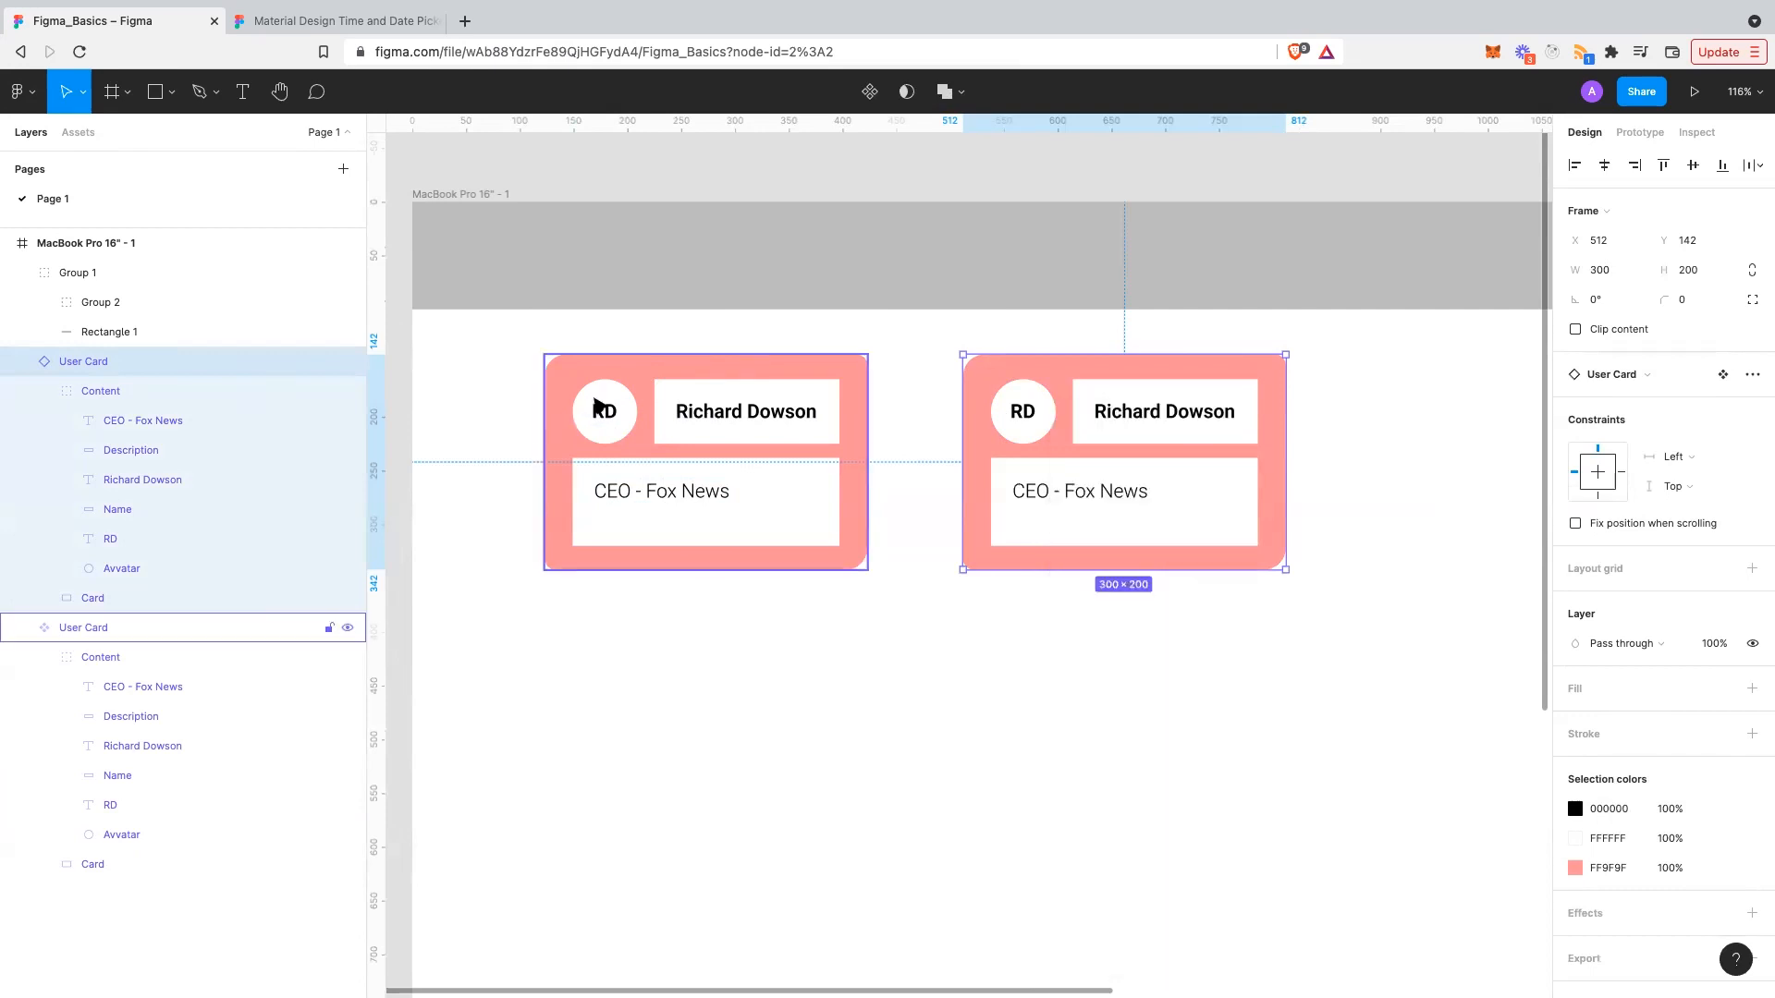
left_click(593, 395)
left_click(606, 393)
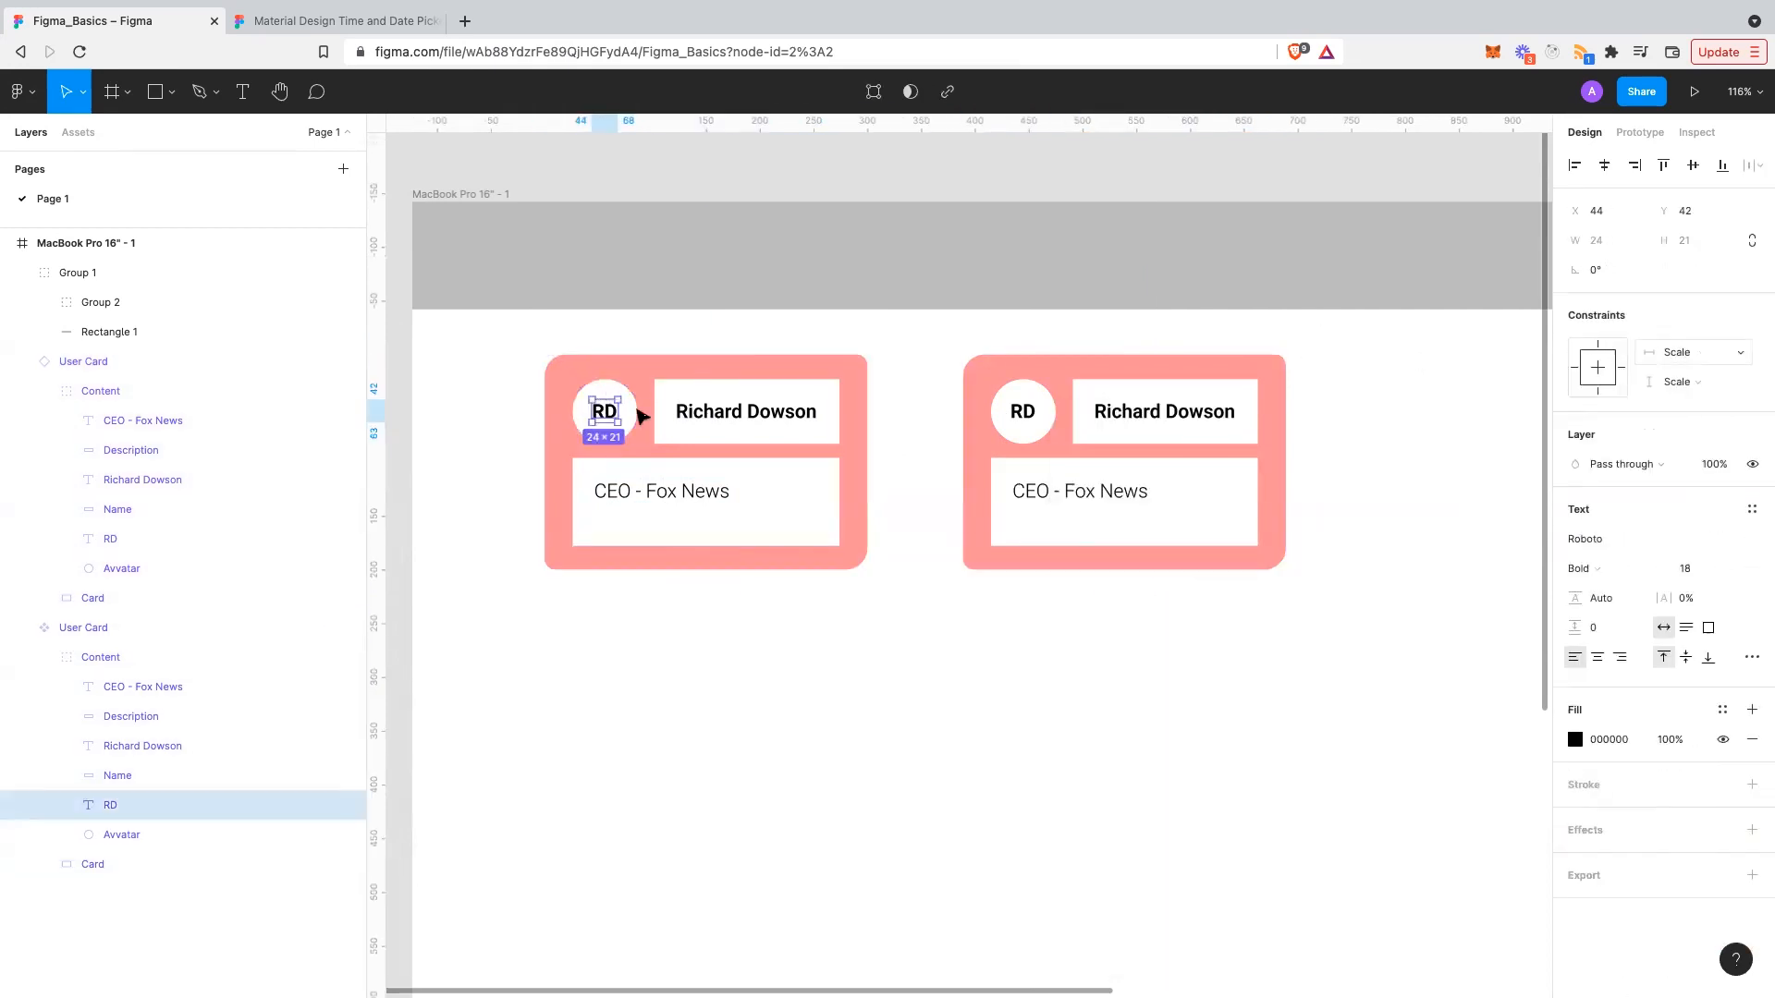
left_click(598, 379, "shift")
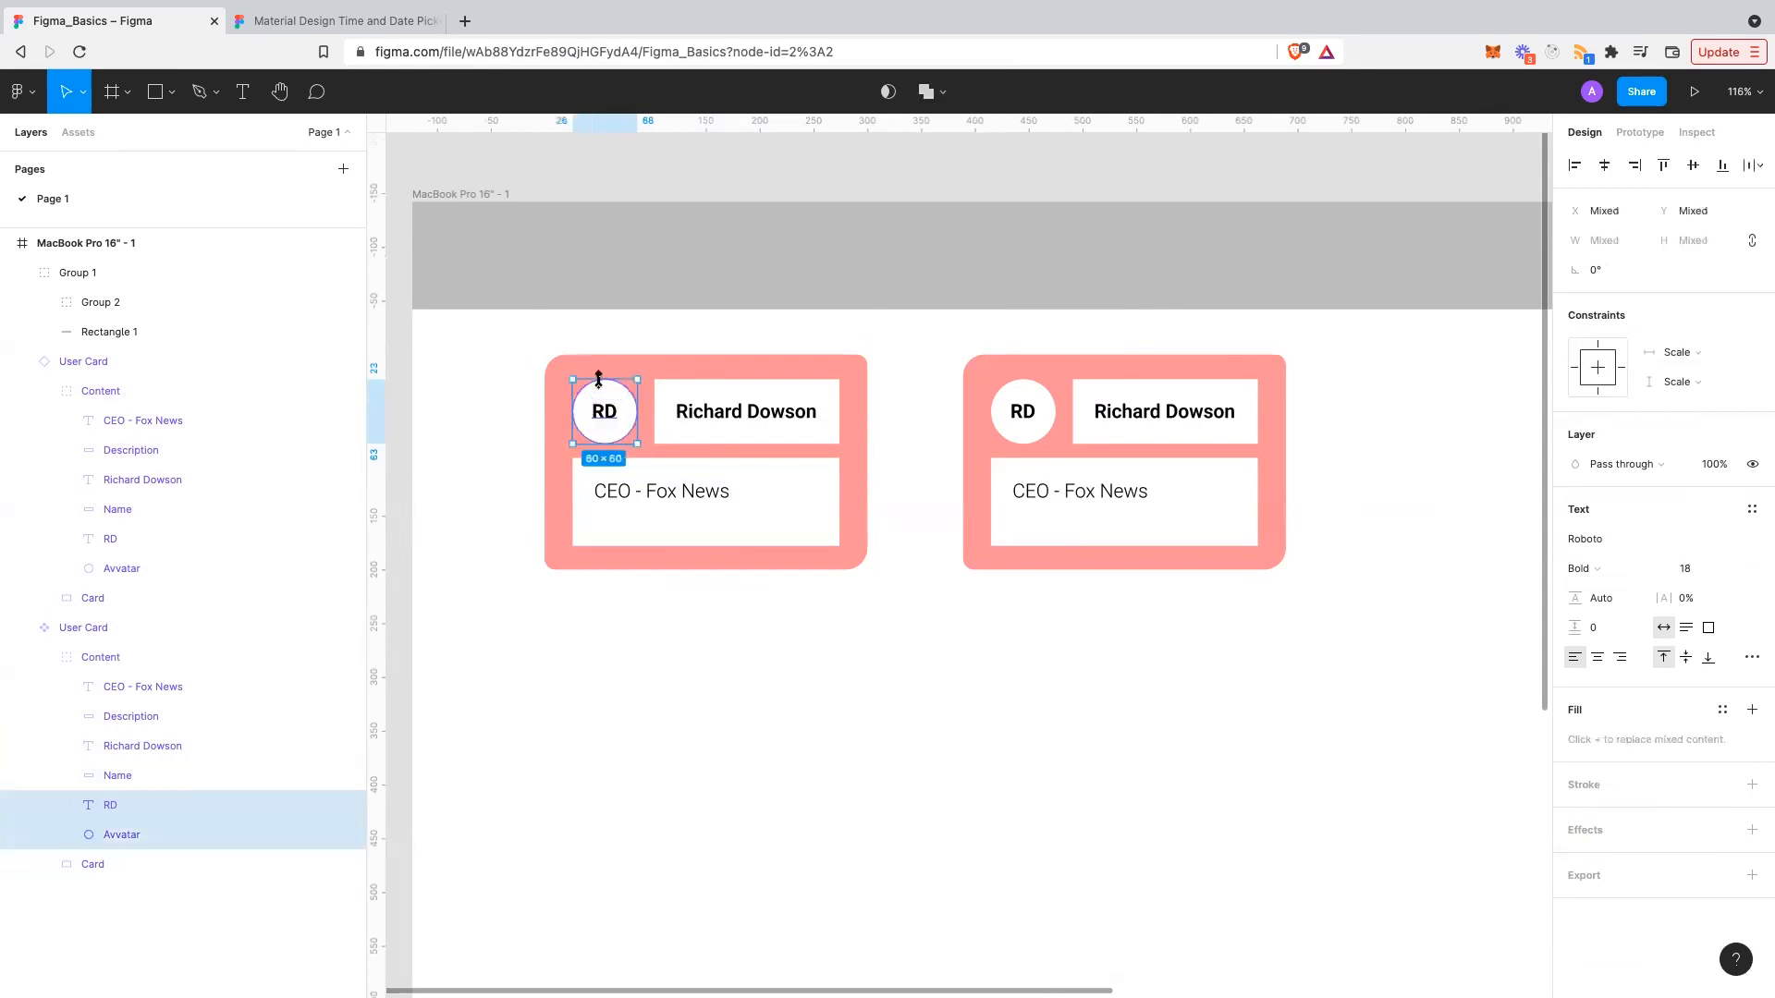
key("ctrl+g")
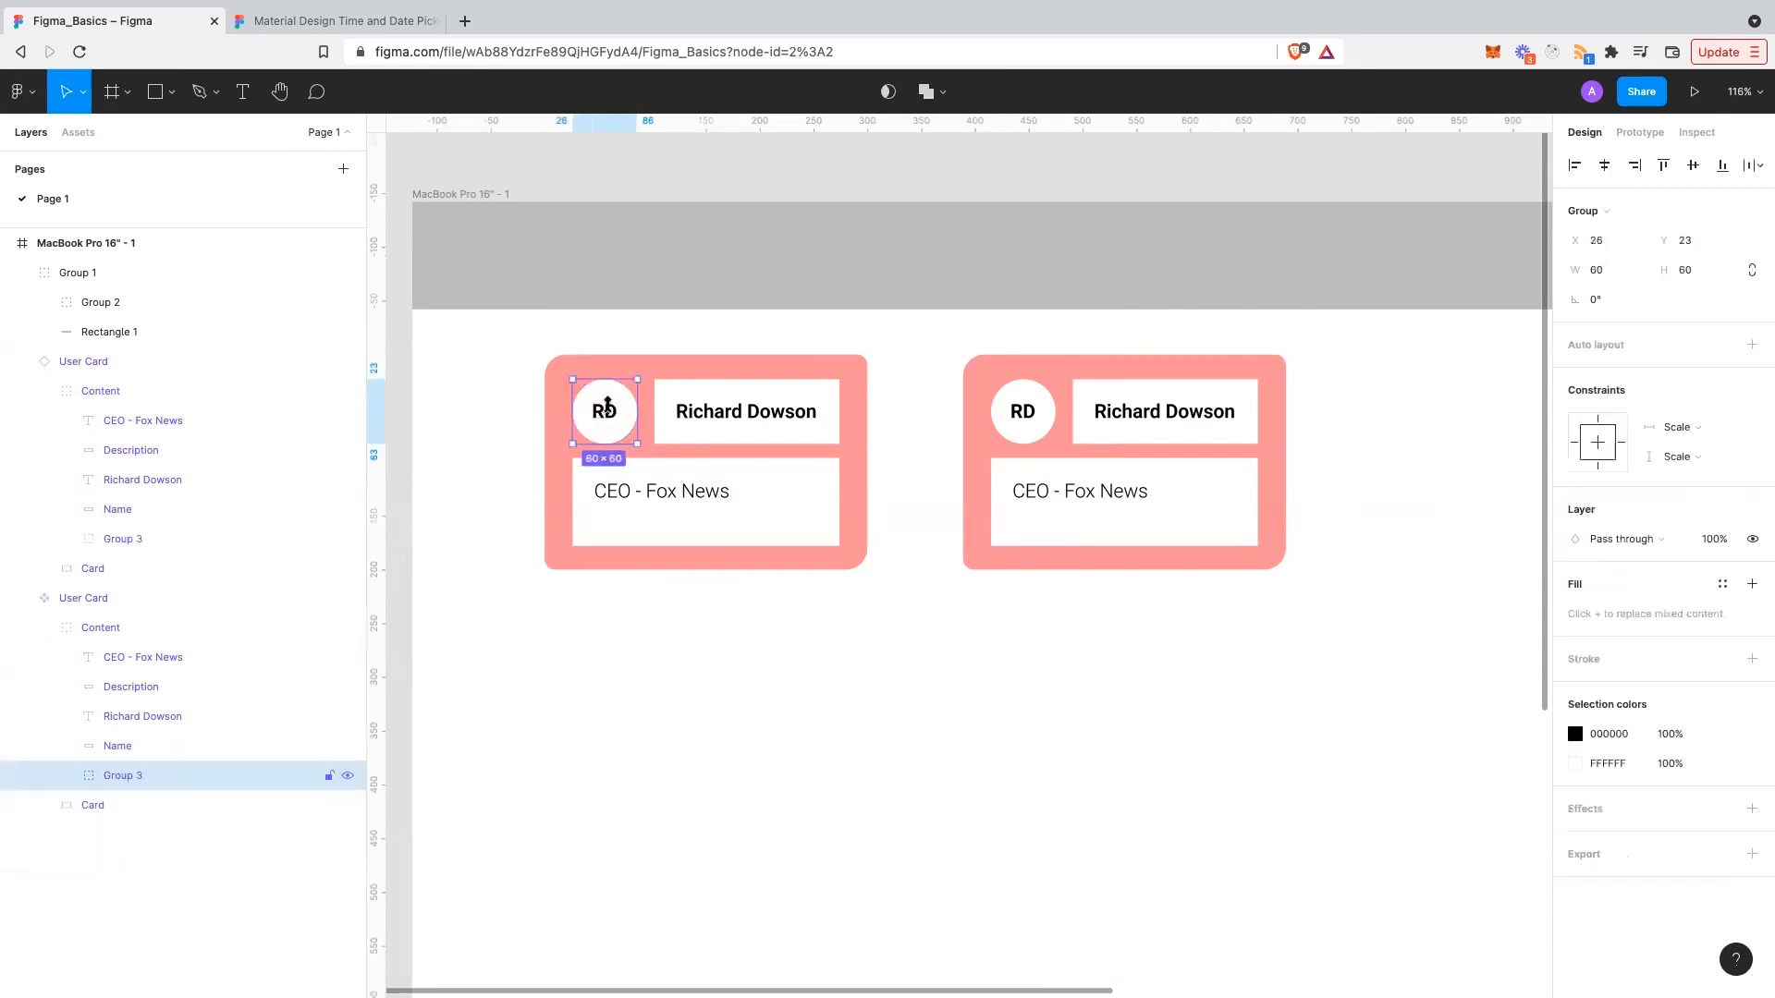
- Set the RD initials' horizontal and vertical constraints to Center
double_click(605, 408)
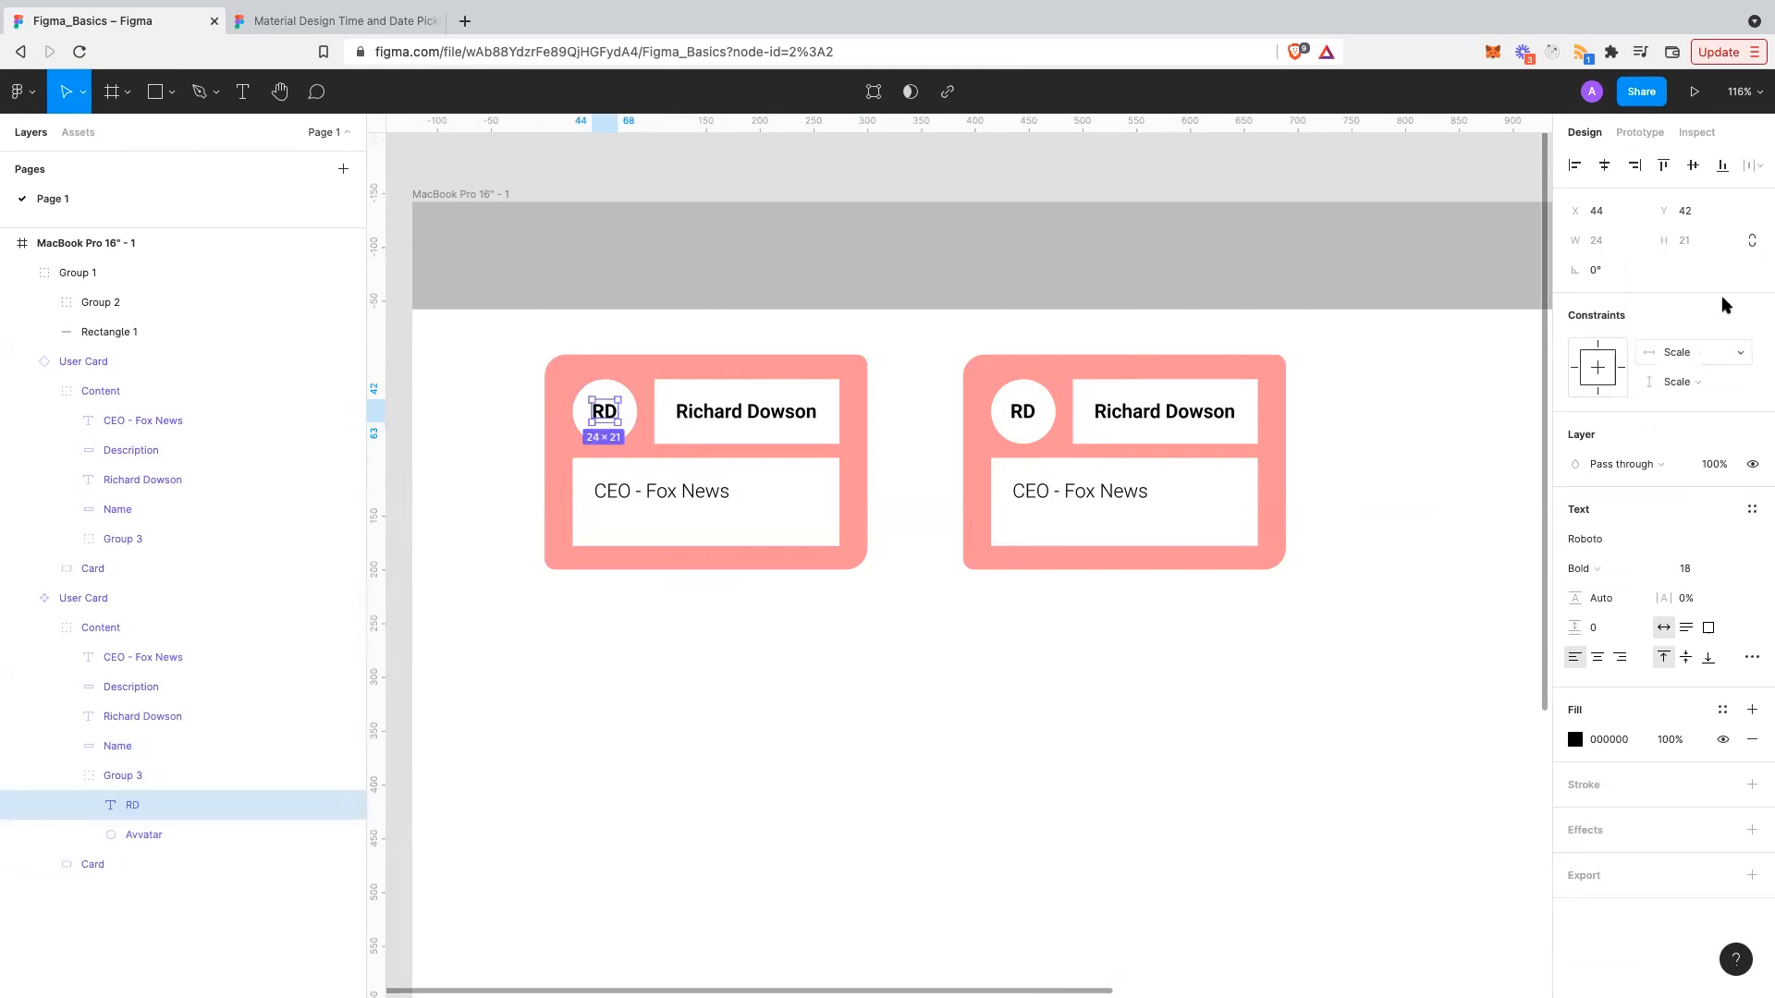
left_click(1719, 352)
left_click(1706, 330)
left_click(1707, 382)
left_click(1705, 359)
left_click(978, 733)
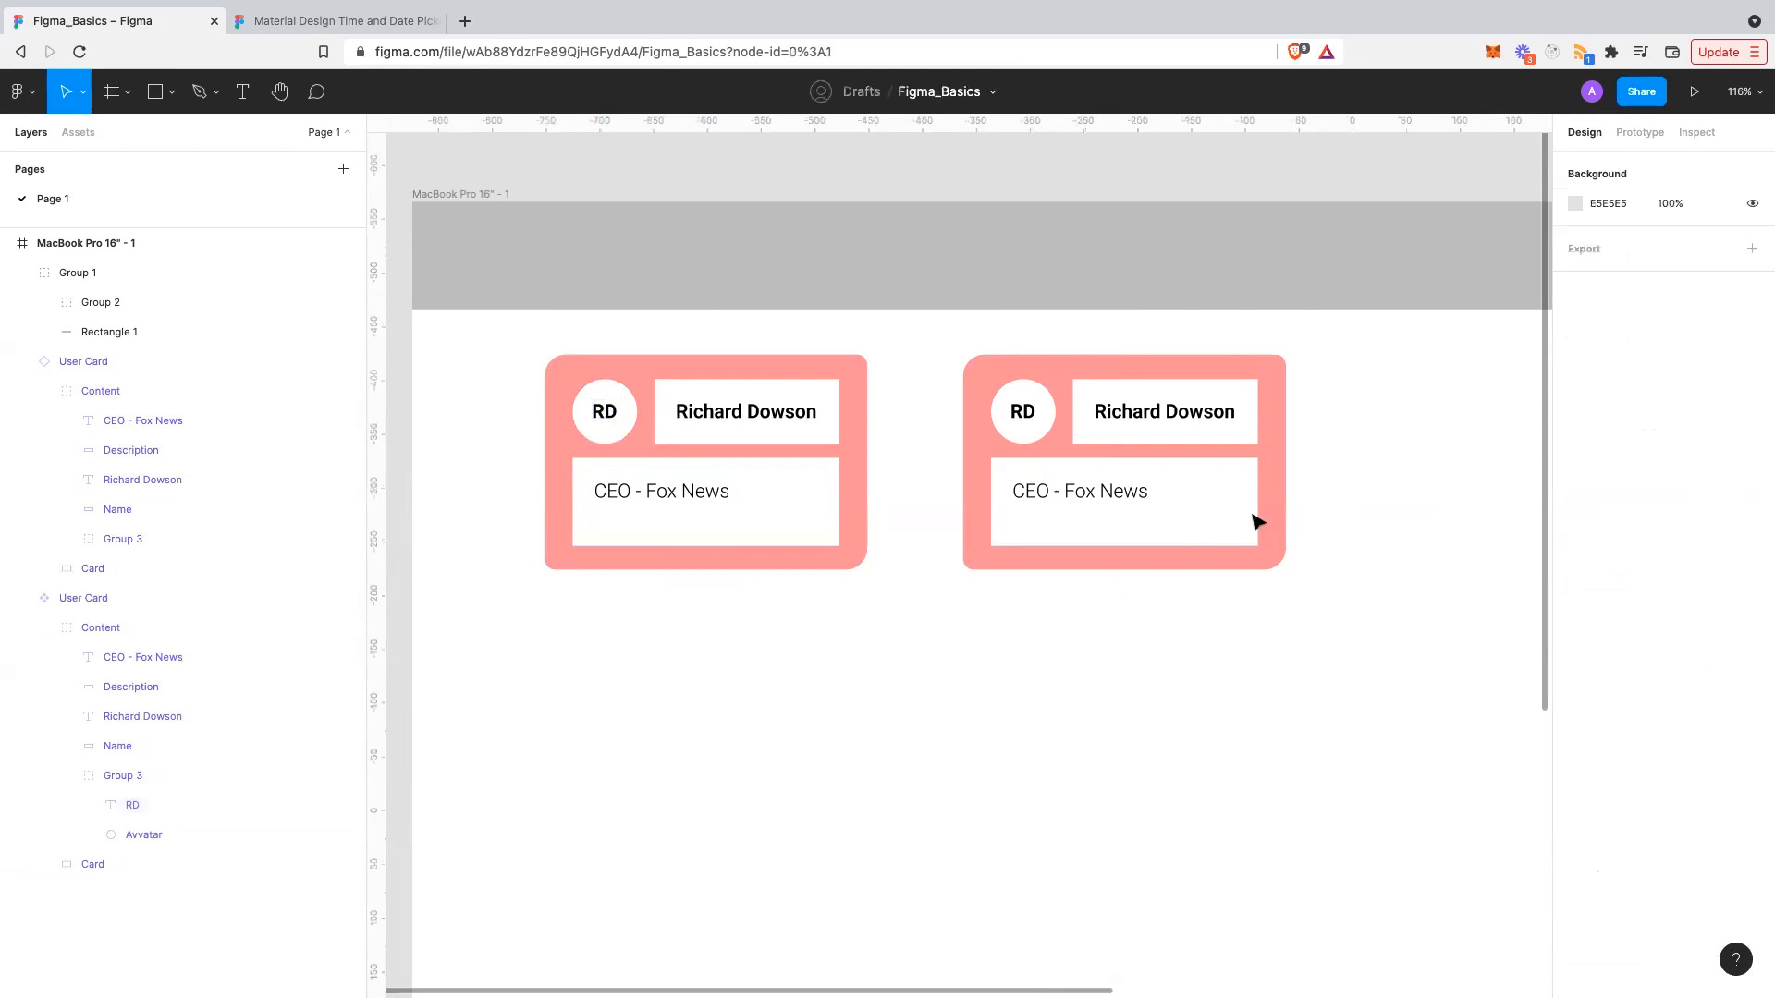
- Test-resize the right card instance to 331×215 and 391×239, undoing each change
left_click(1288, 566)
left_click_drag(1285, 569, 1319, 586)
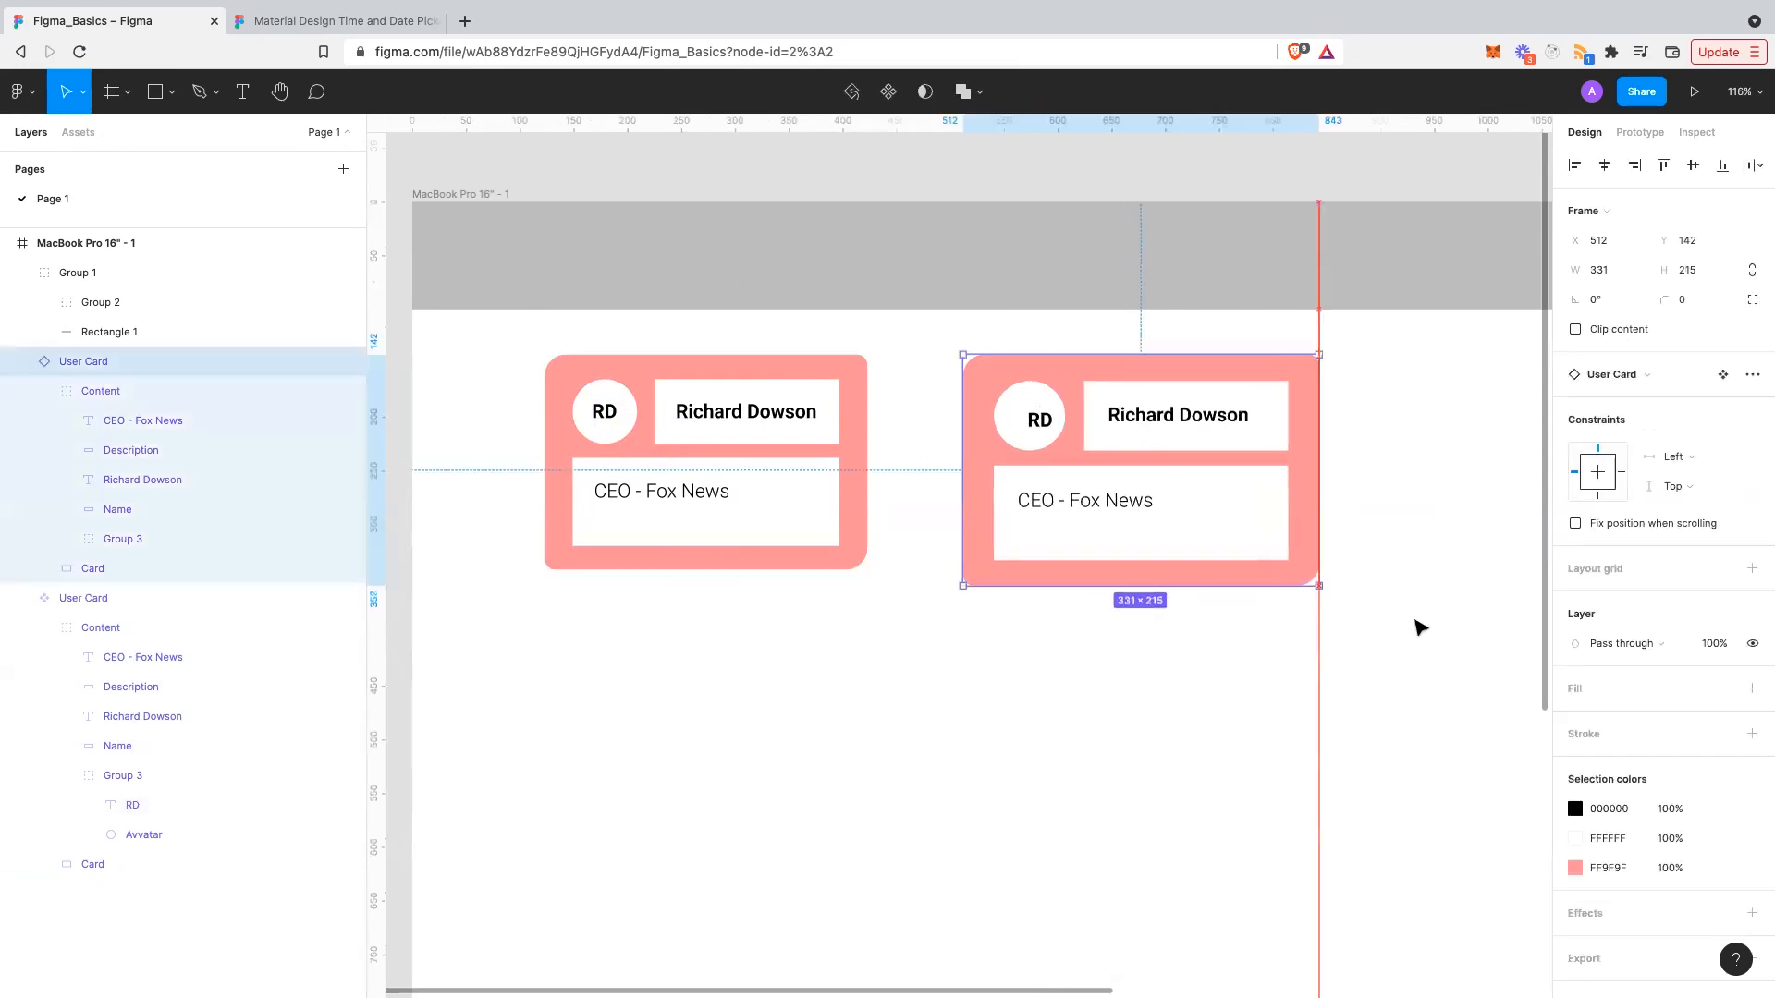
left_click(1327, 575)
key("super+z")
left_click(1351, 516)
key("super+z")
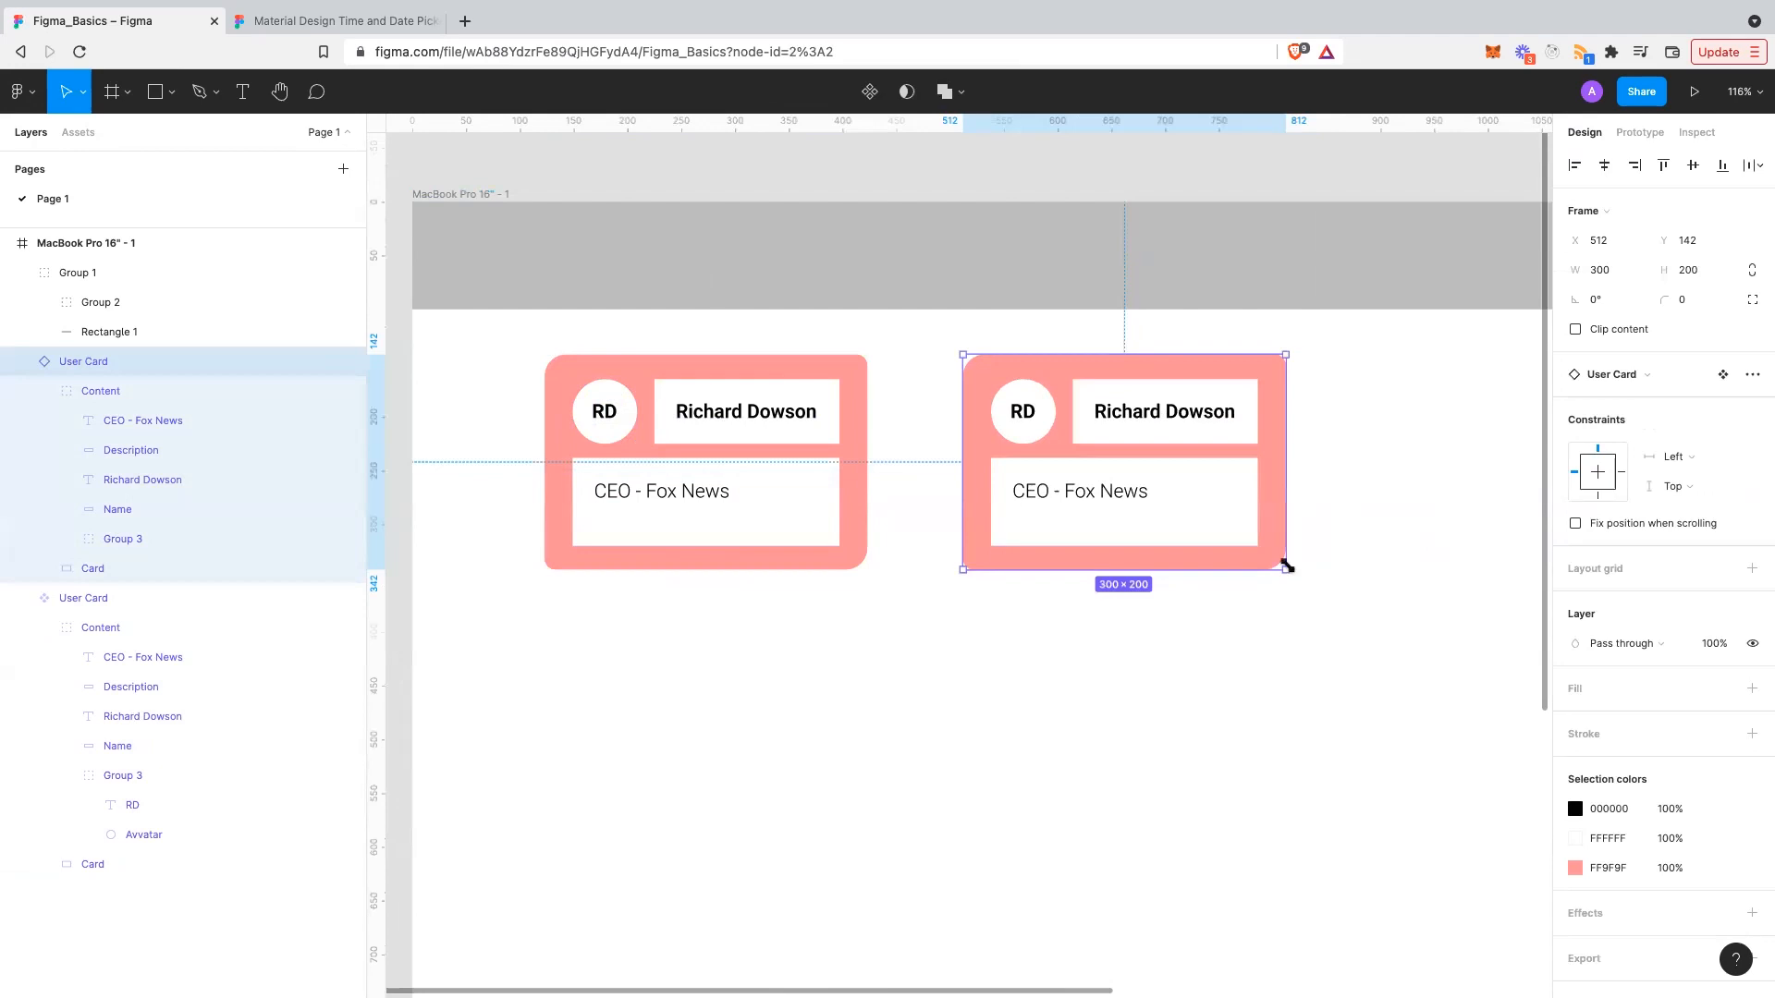
left_click_drag(1286, 569, 1384, 611)
key("super+z")
- Set the Avvatar circle's constraints to Left and Top
left_click(601, 406)
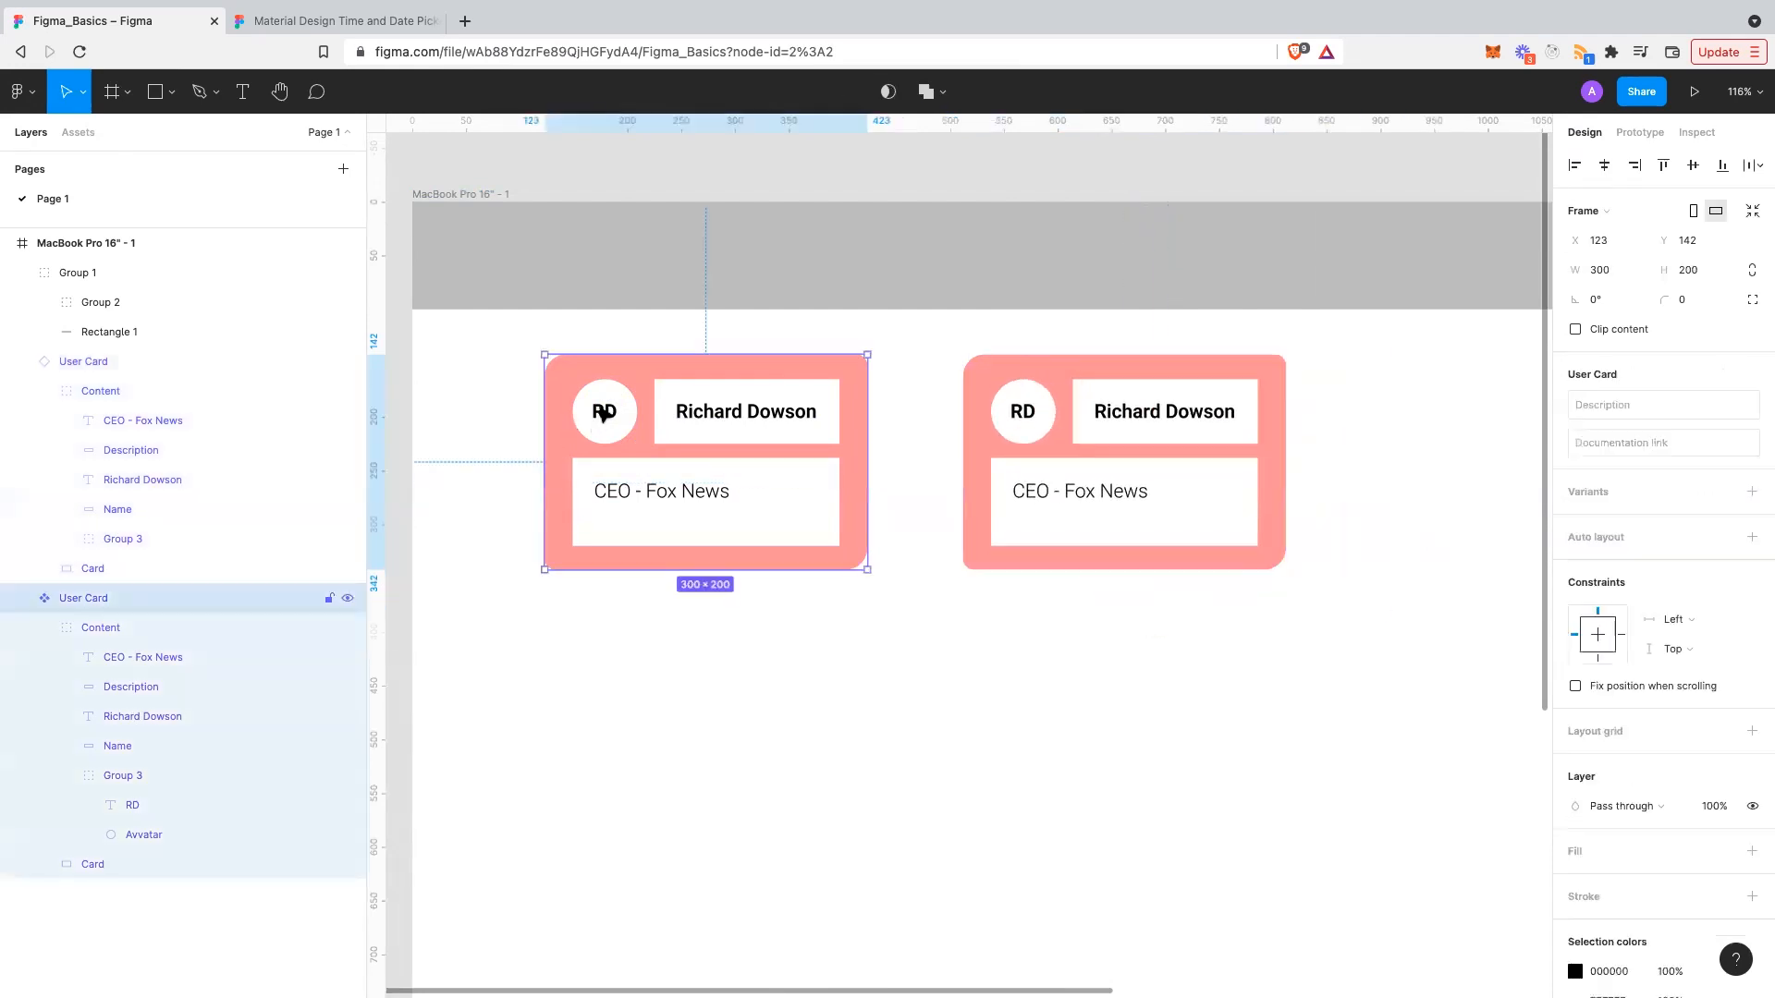
double_click(600, 407)
double_click(601, 406)
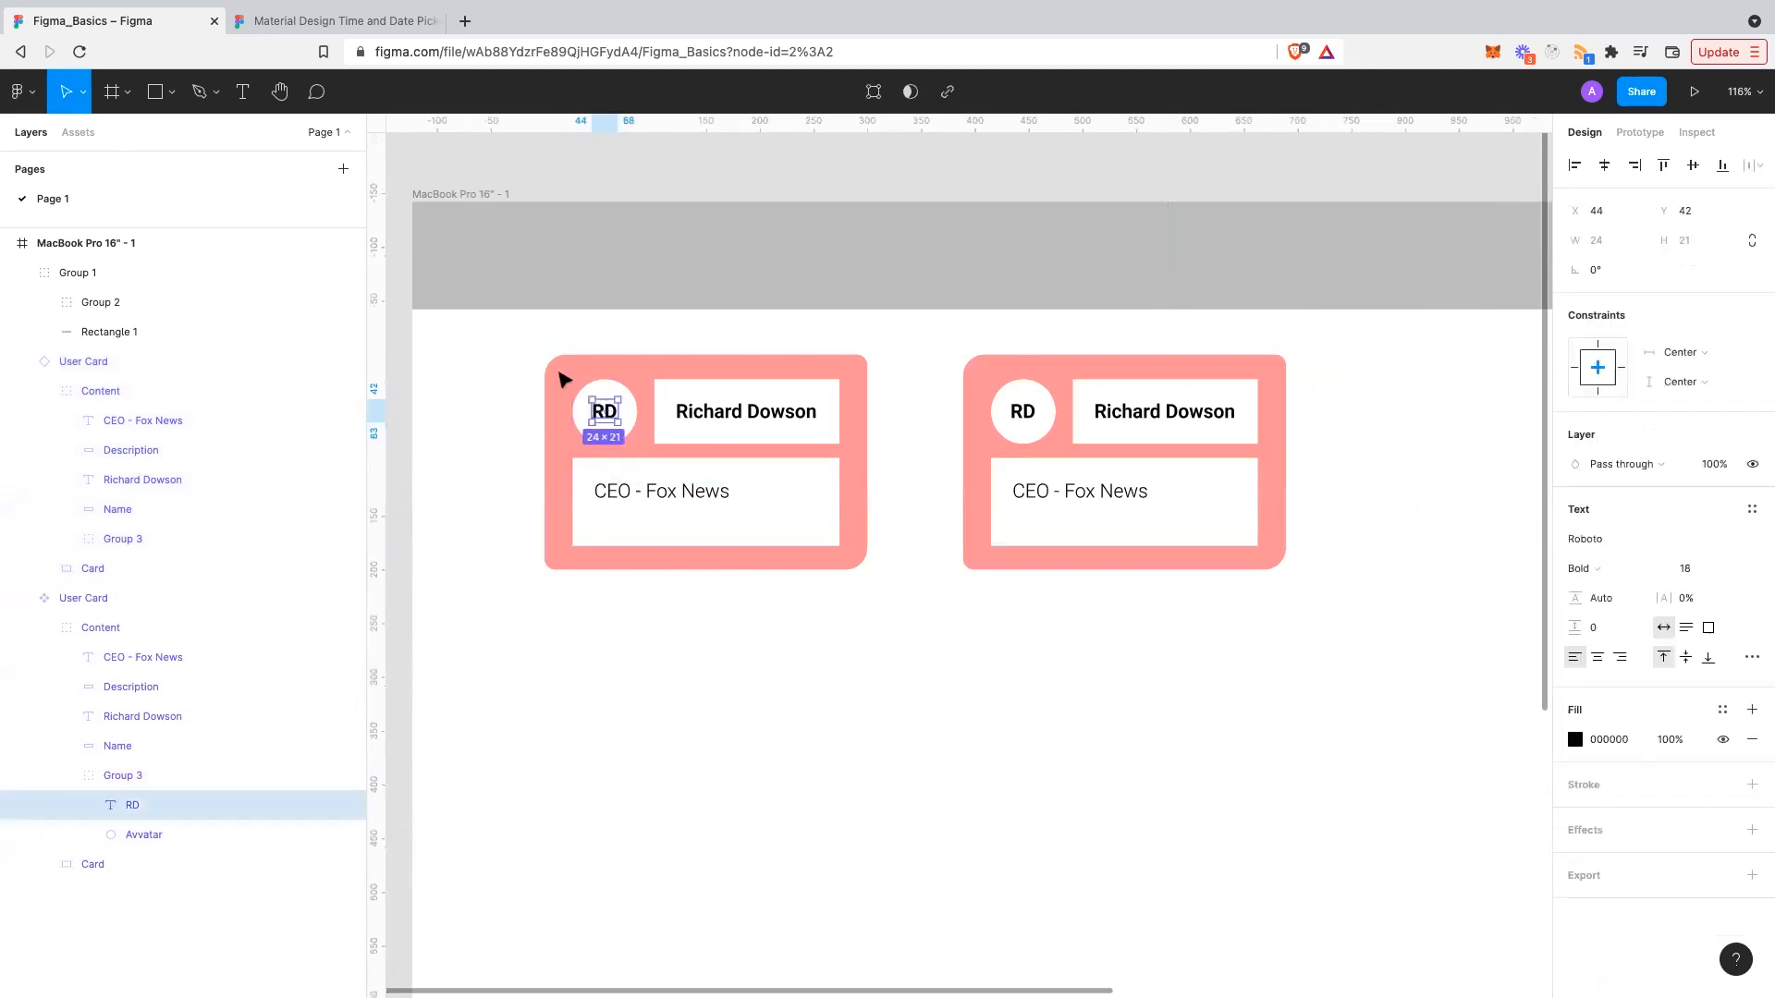
left_click(581, 388)
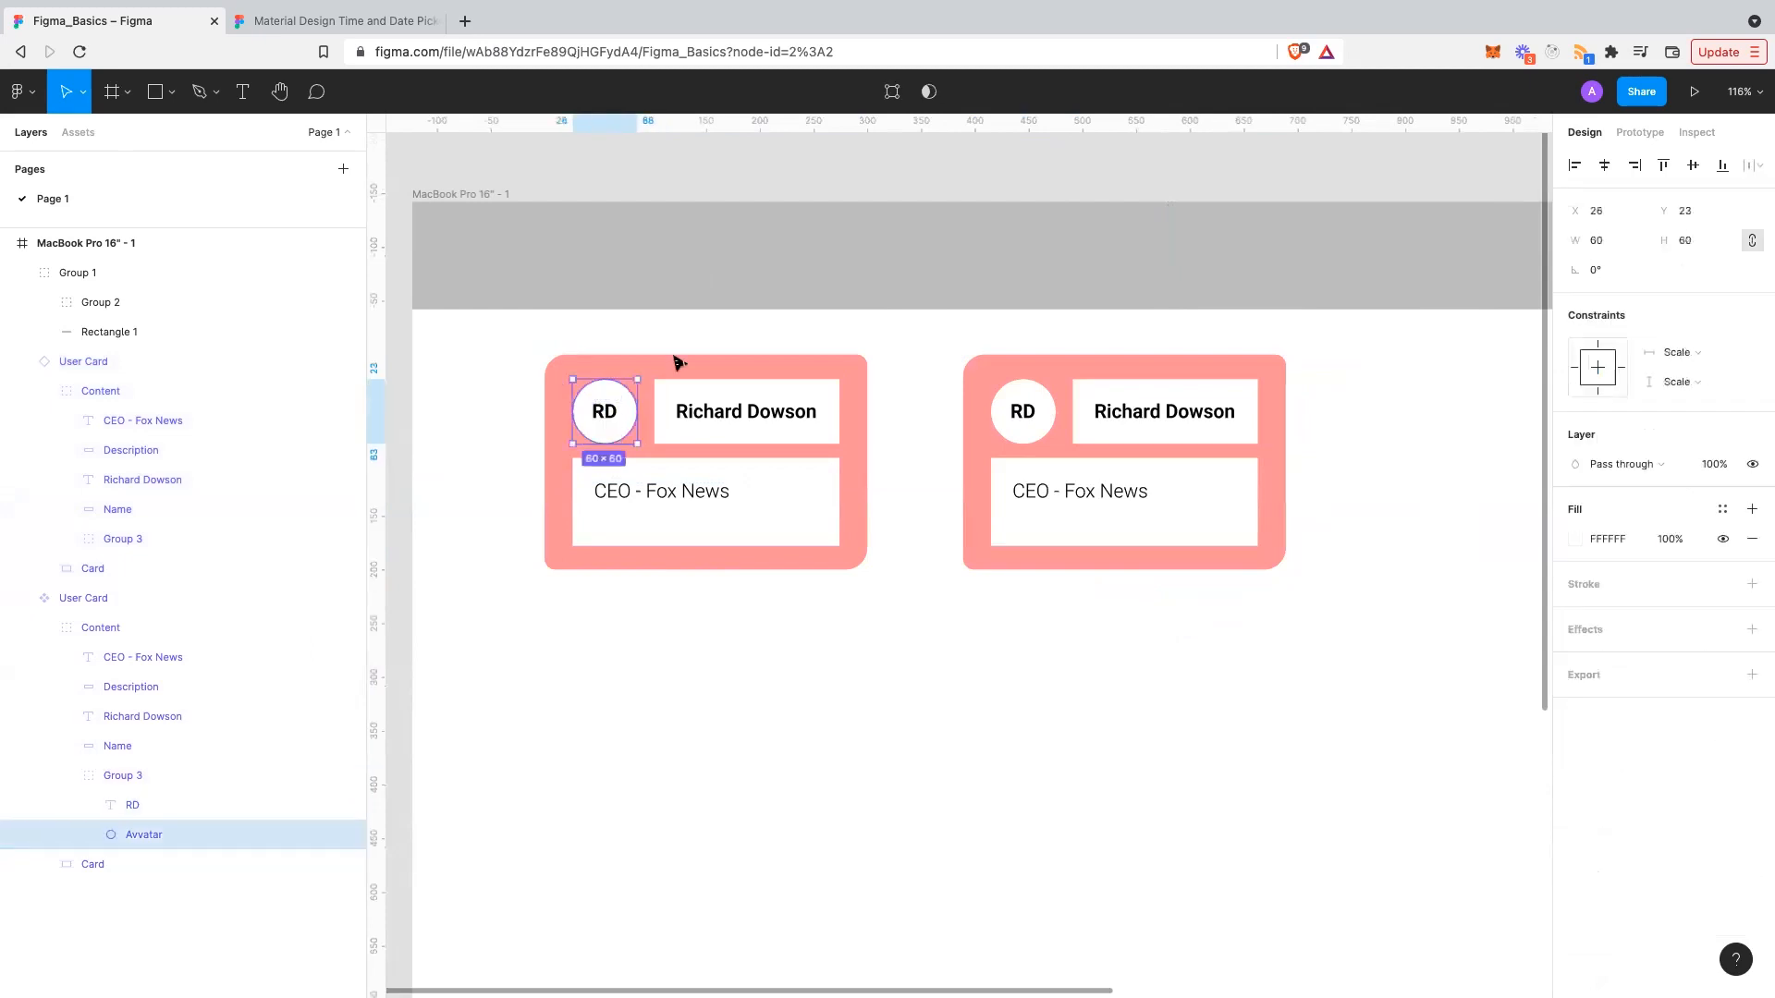
left_click(1703, 349)
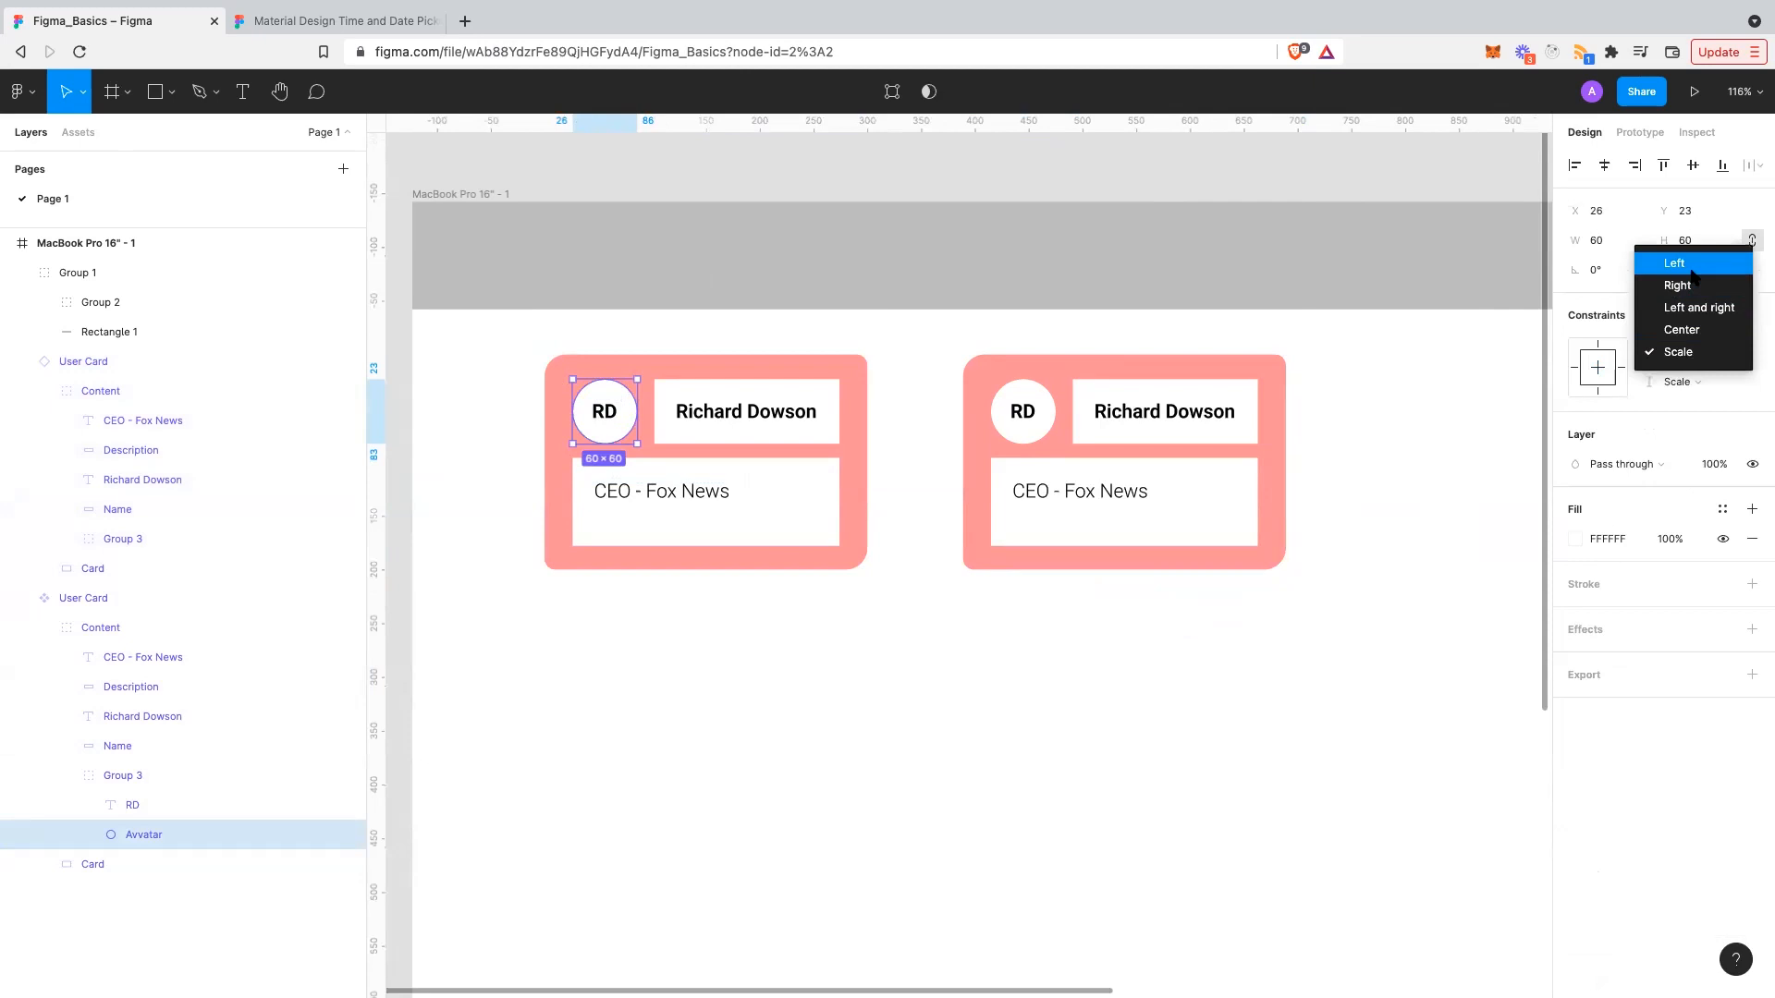
left_click(1708, 386)
left_click(1705, 382)
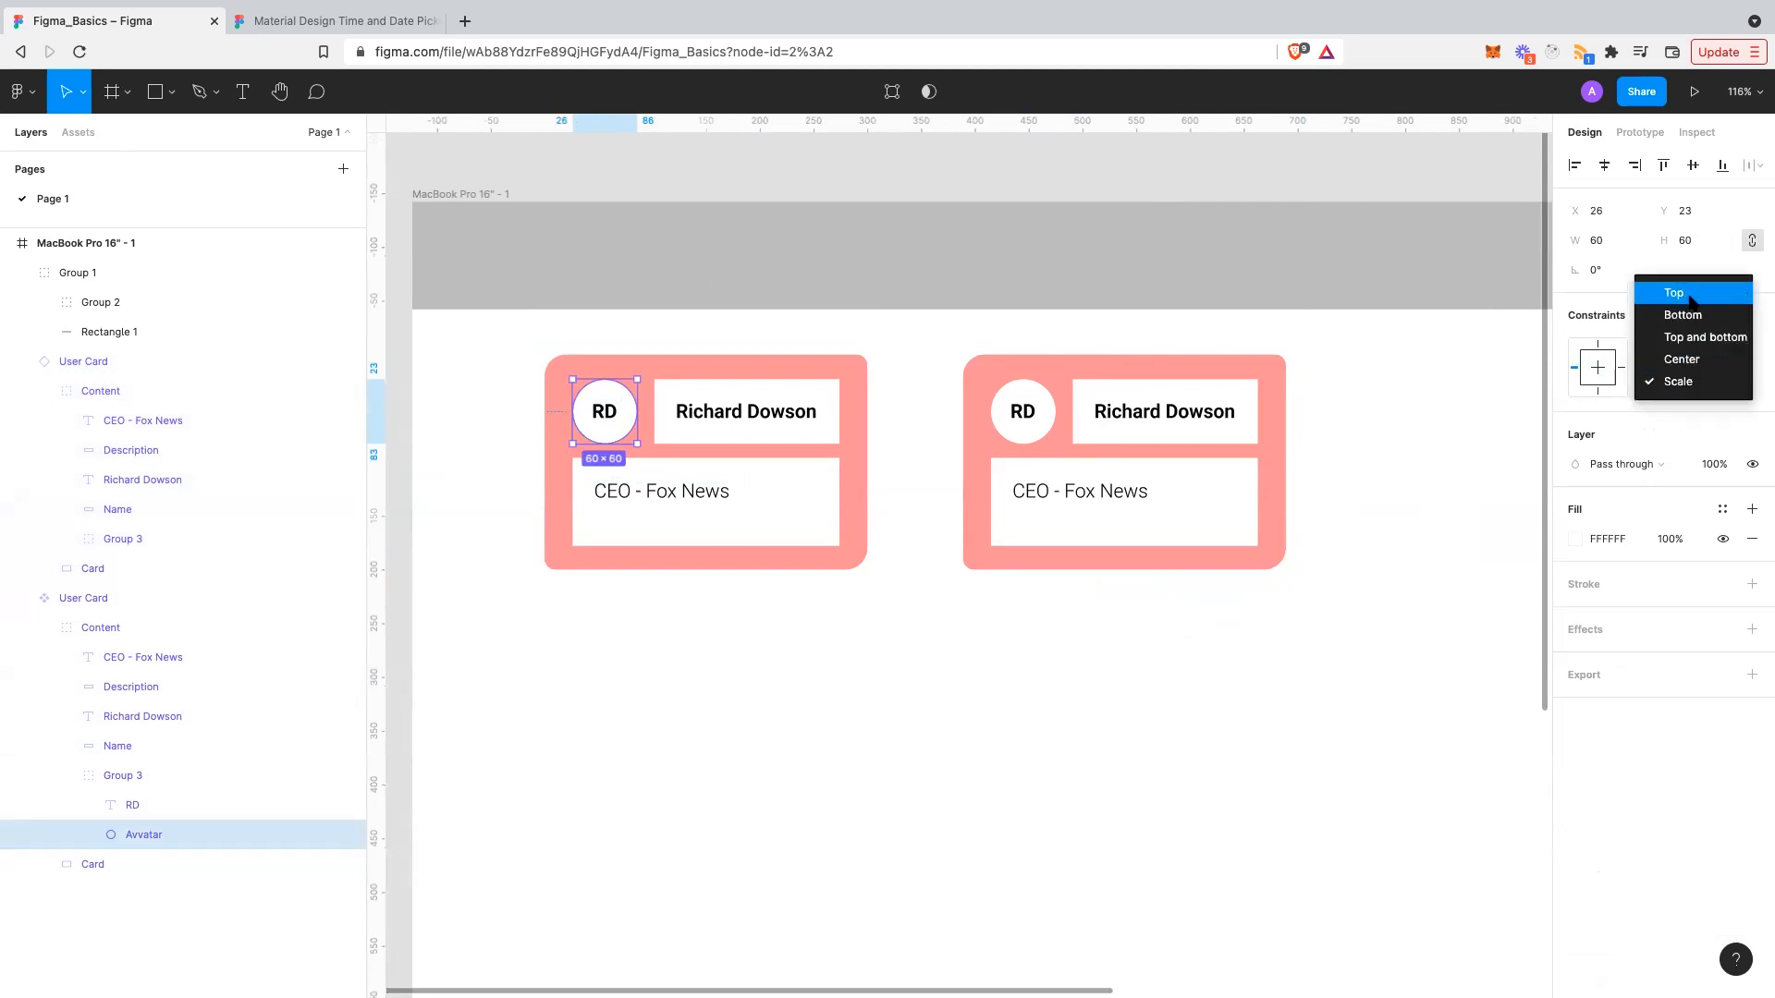
left_click(1699, 294)
left_click(1138, 666)
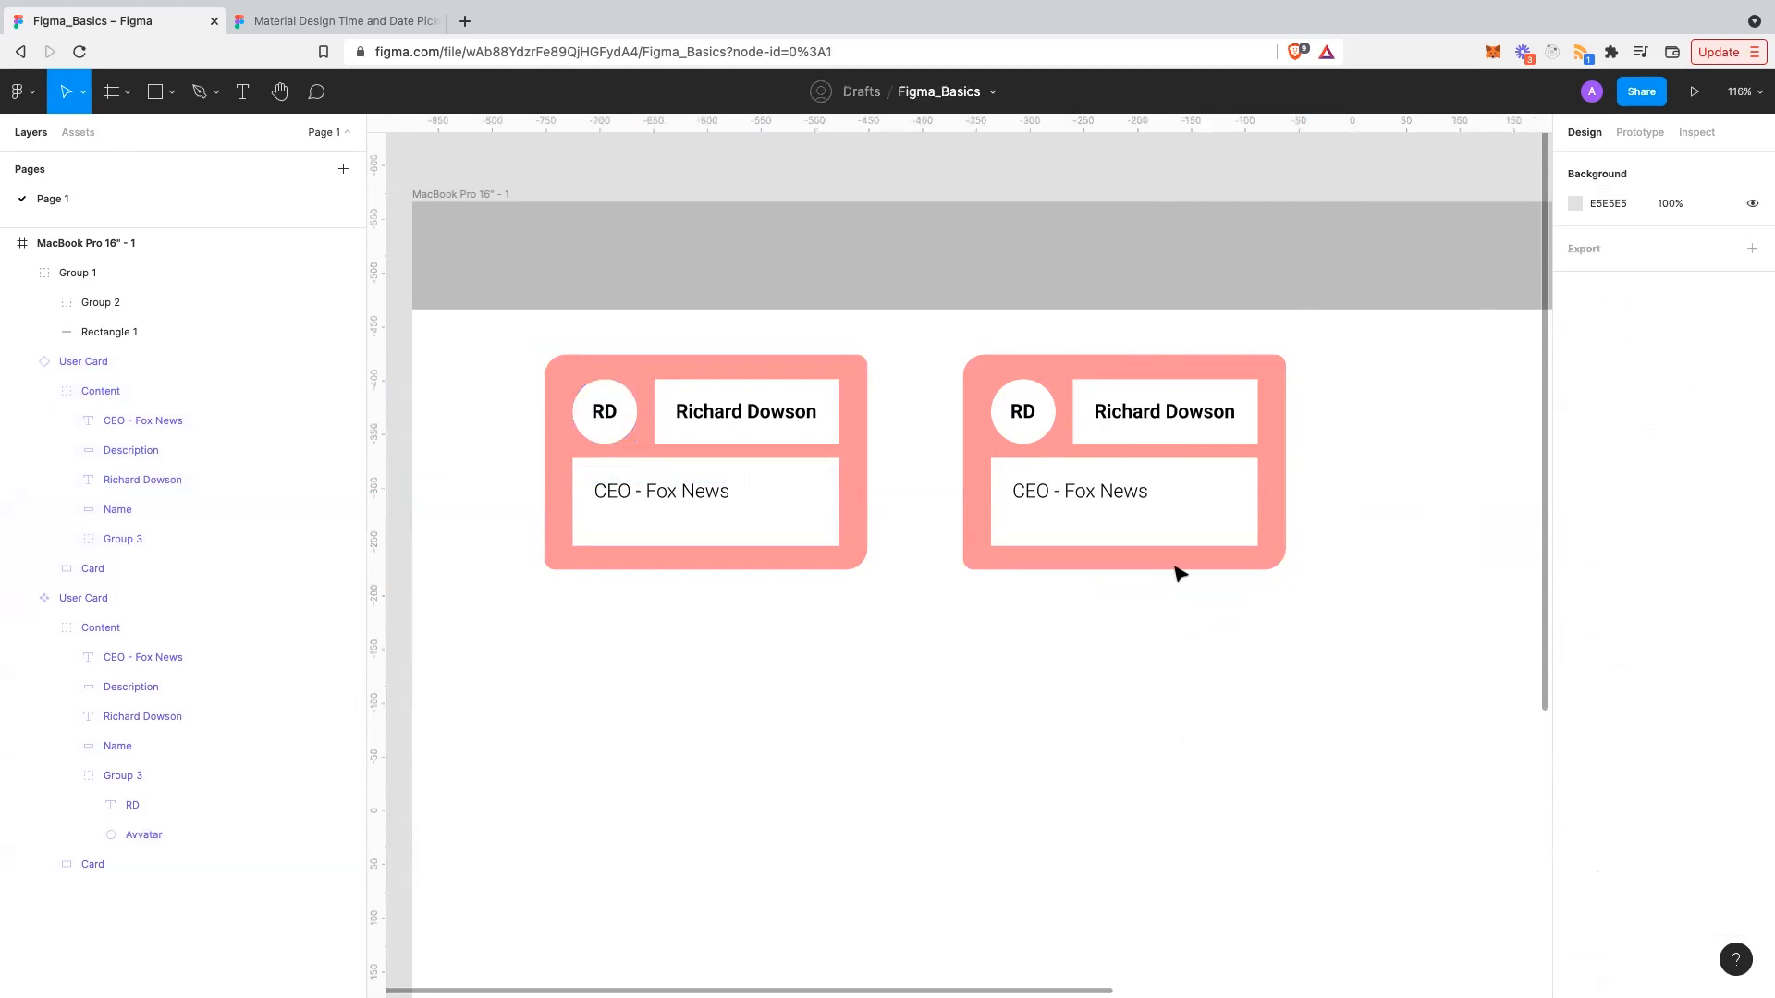
left_click(1276, 559)
- After a 395×262 test resize, set the RD initials' constraints to Left and Top
left_click_drag(1329, 601, 1387, 636)
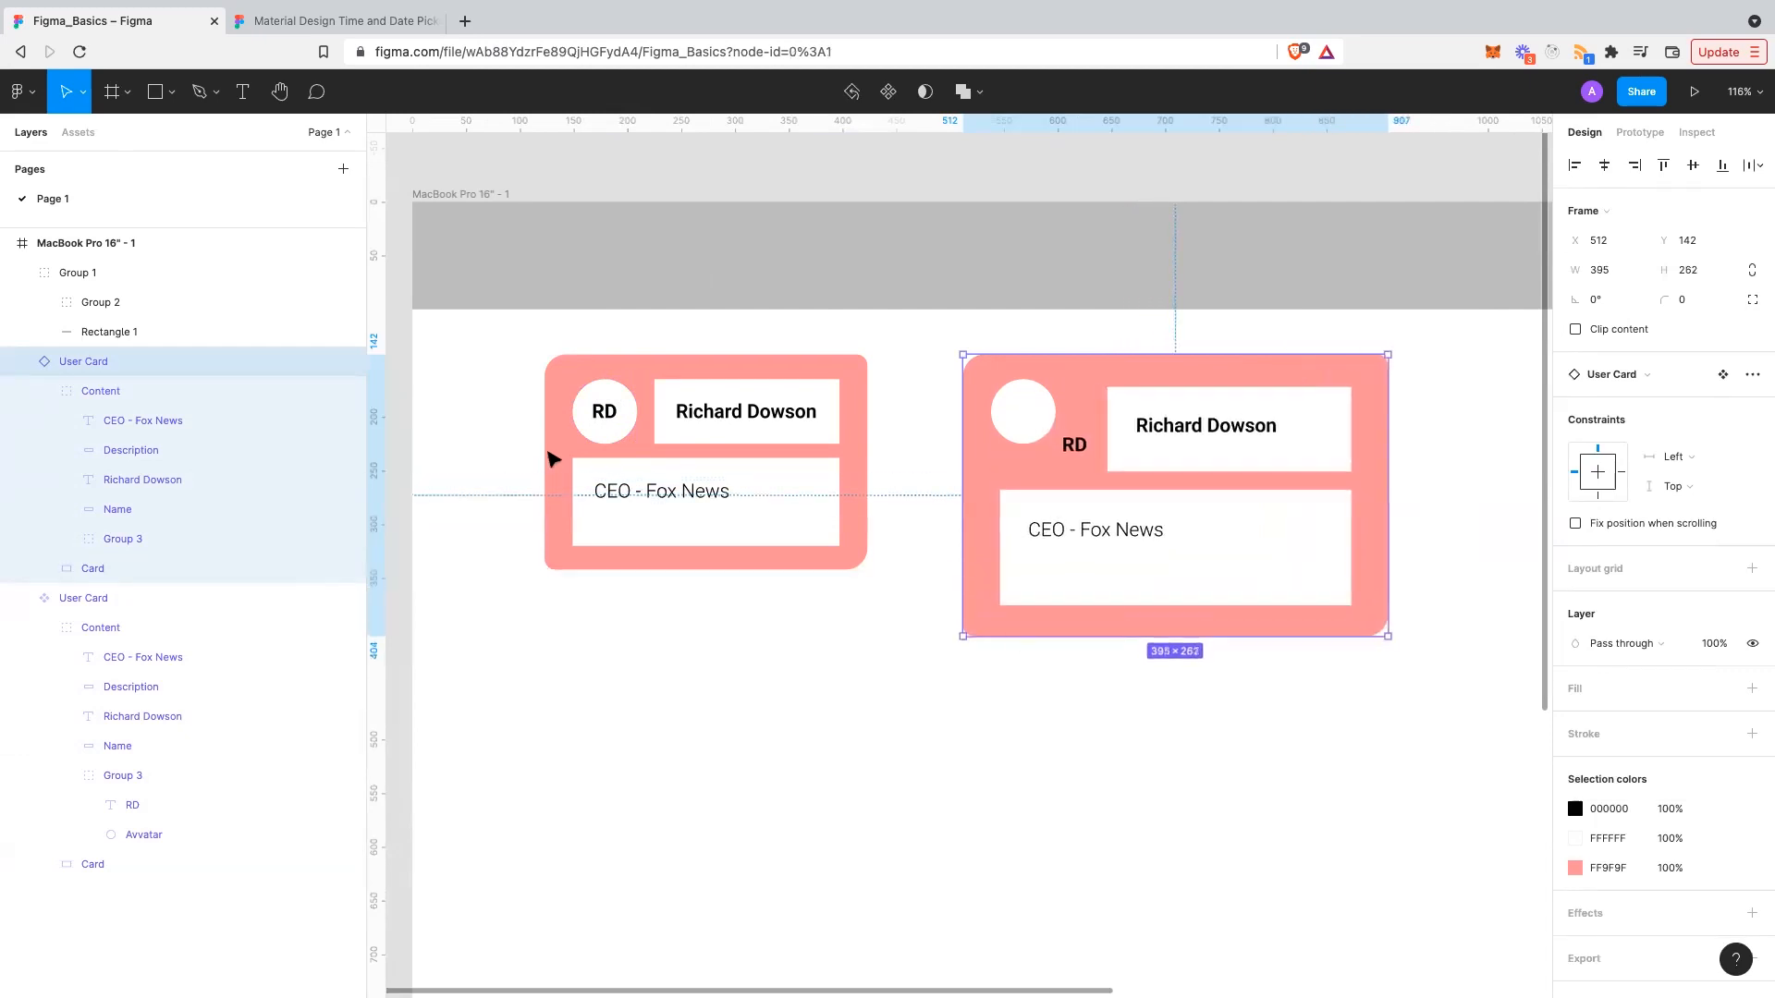
key("super+z")
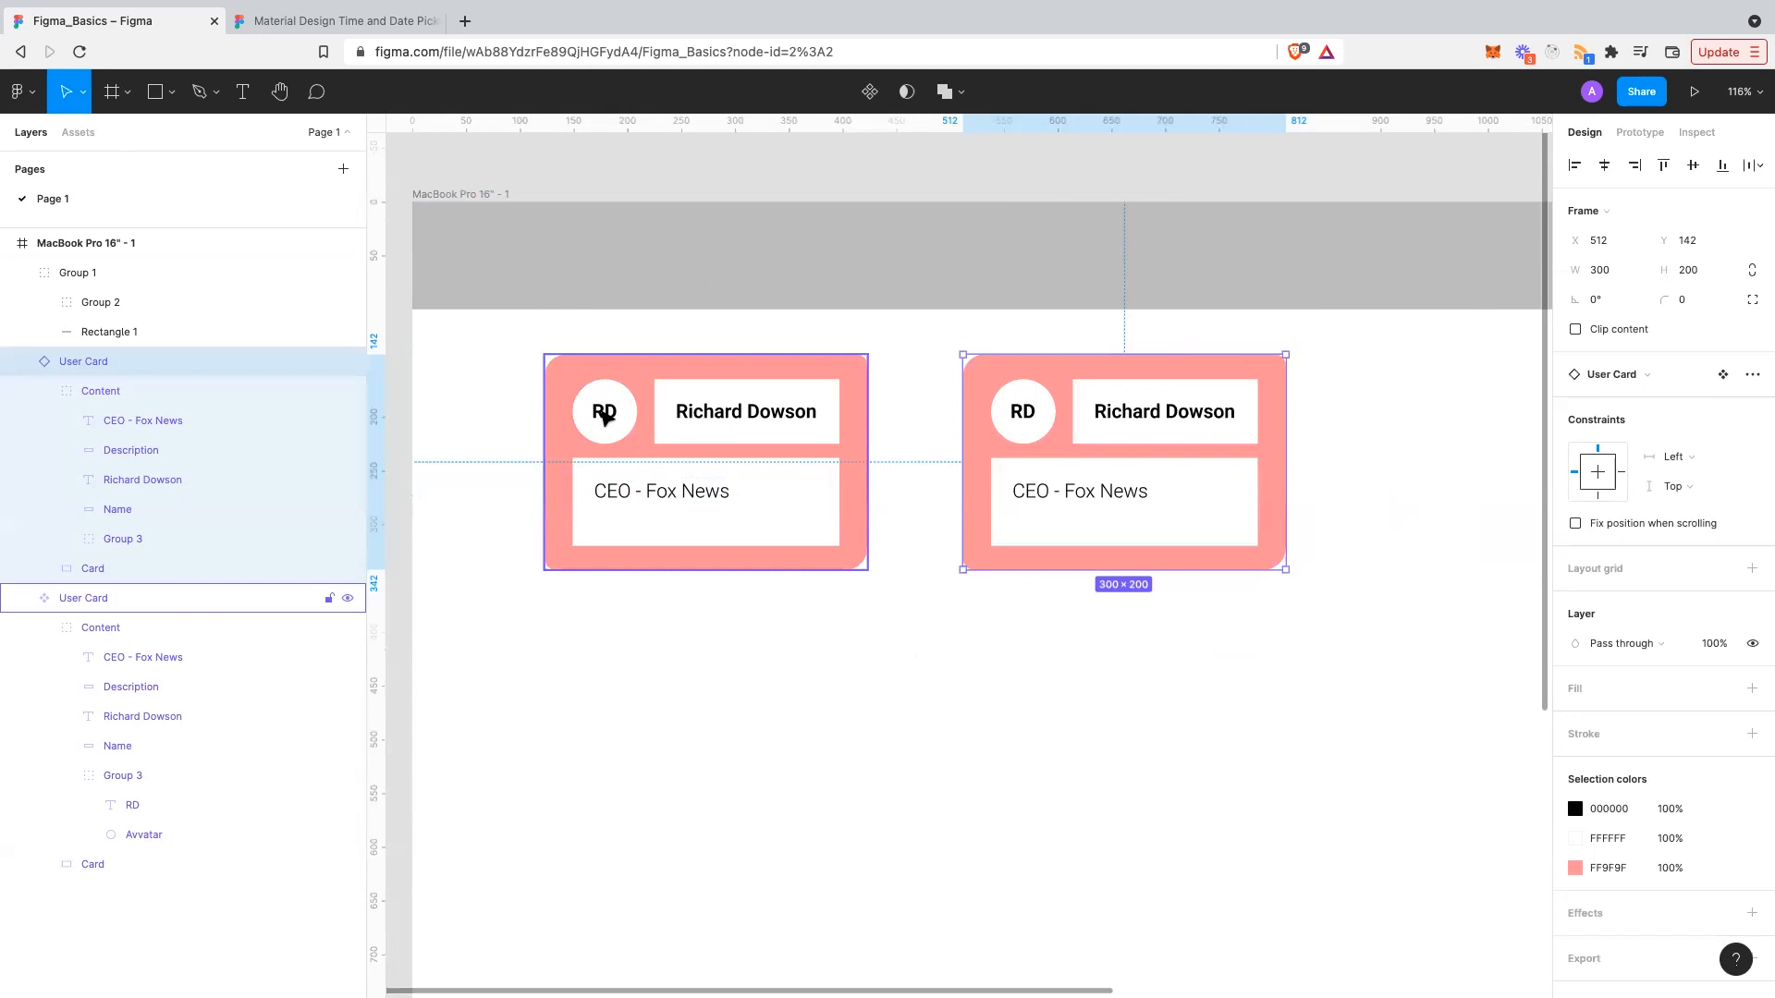
double_click(606, 418)
double_click(606, 418)
double_click(606, 418)
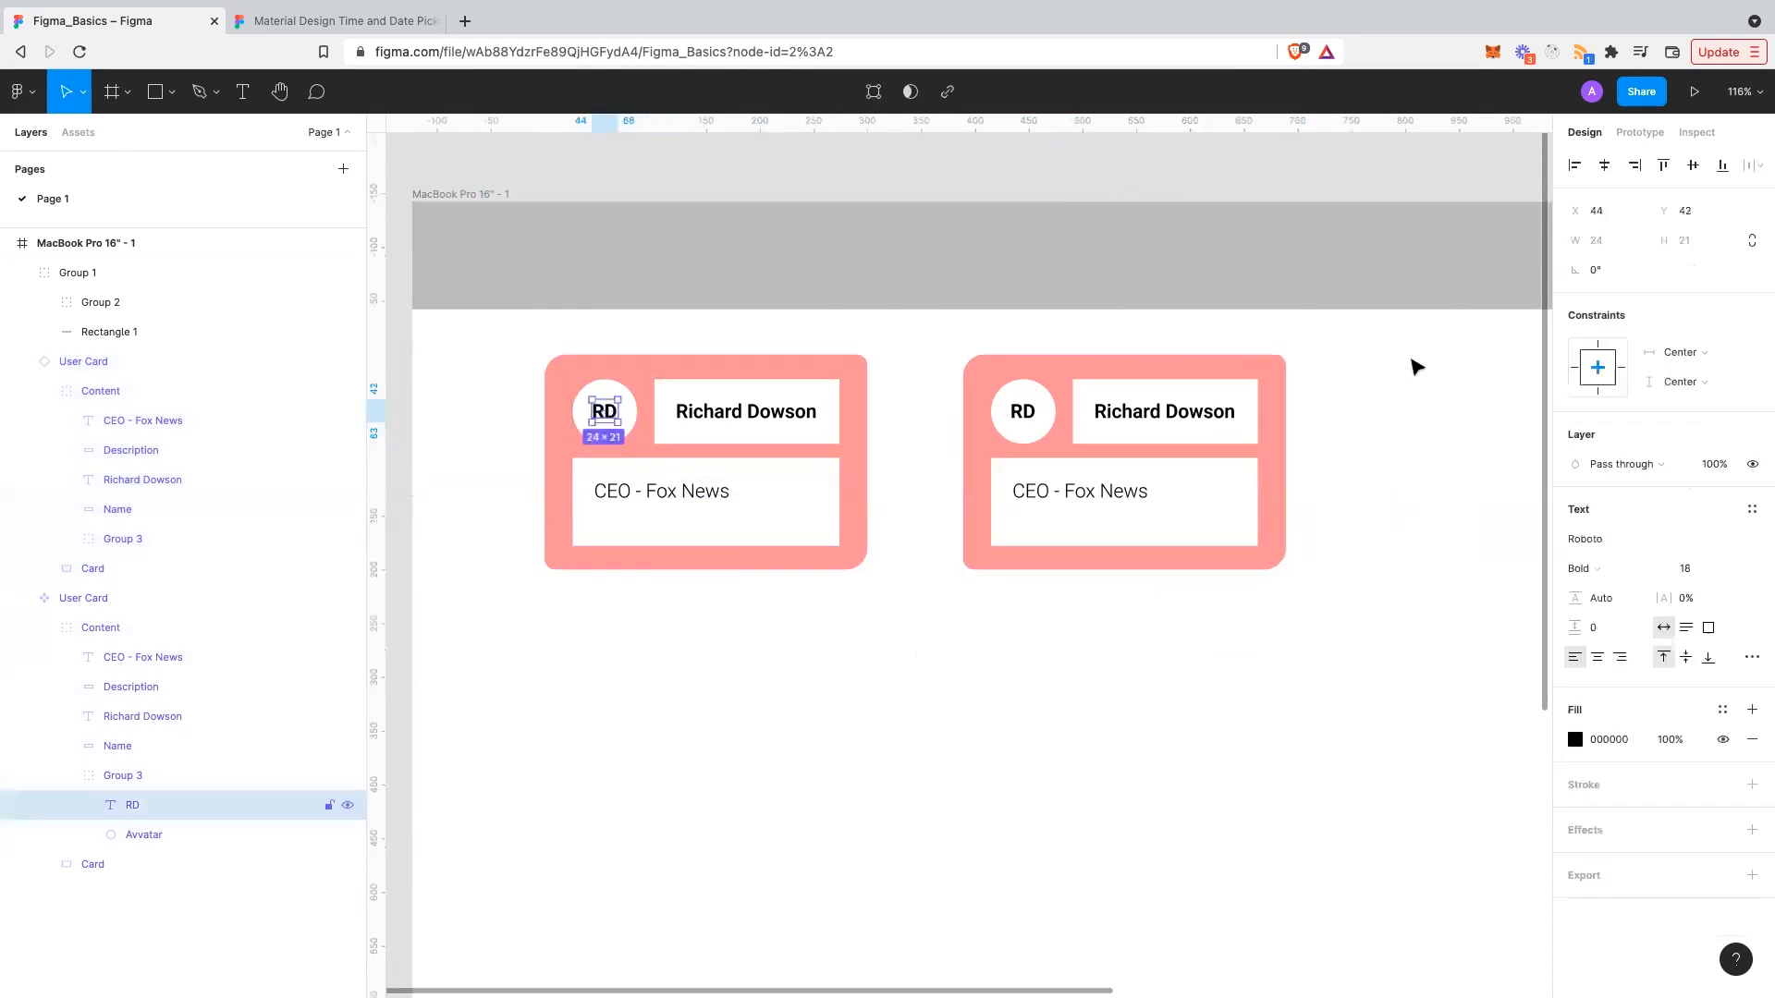
left_click(1700, 357)
left_click(1694, 292)
left_click(1699, 380)
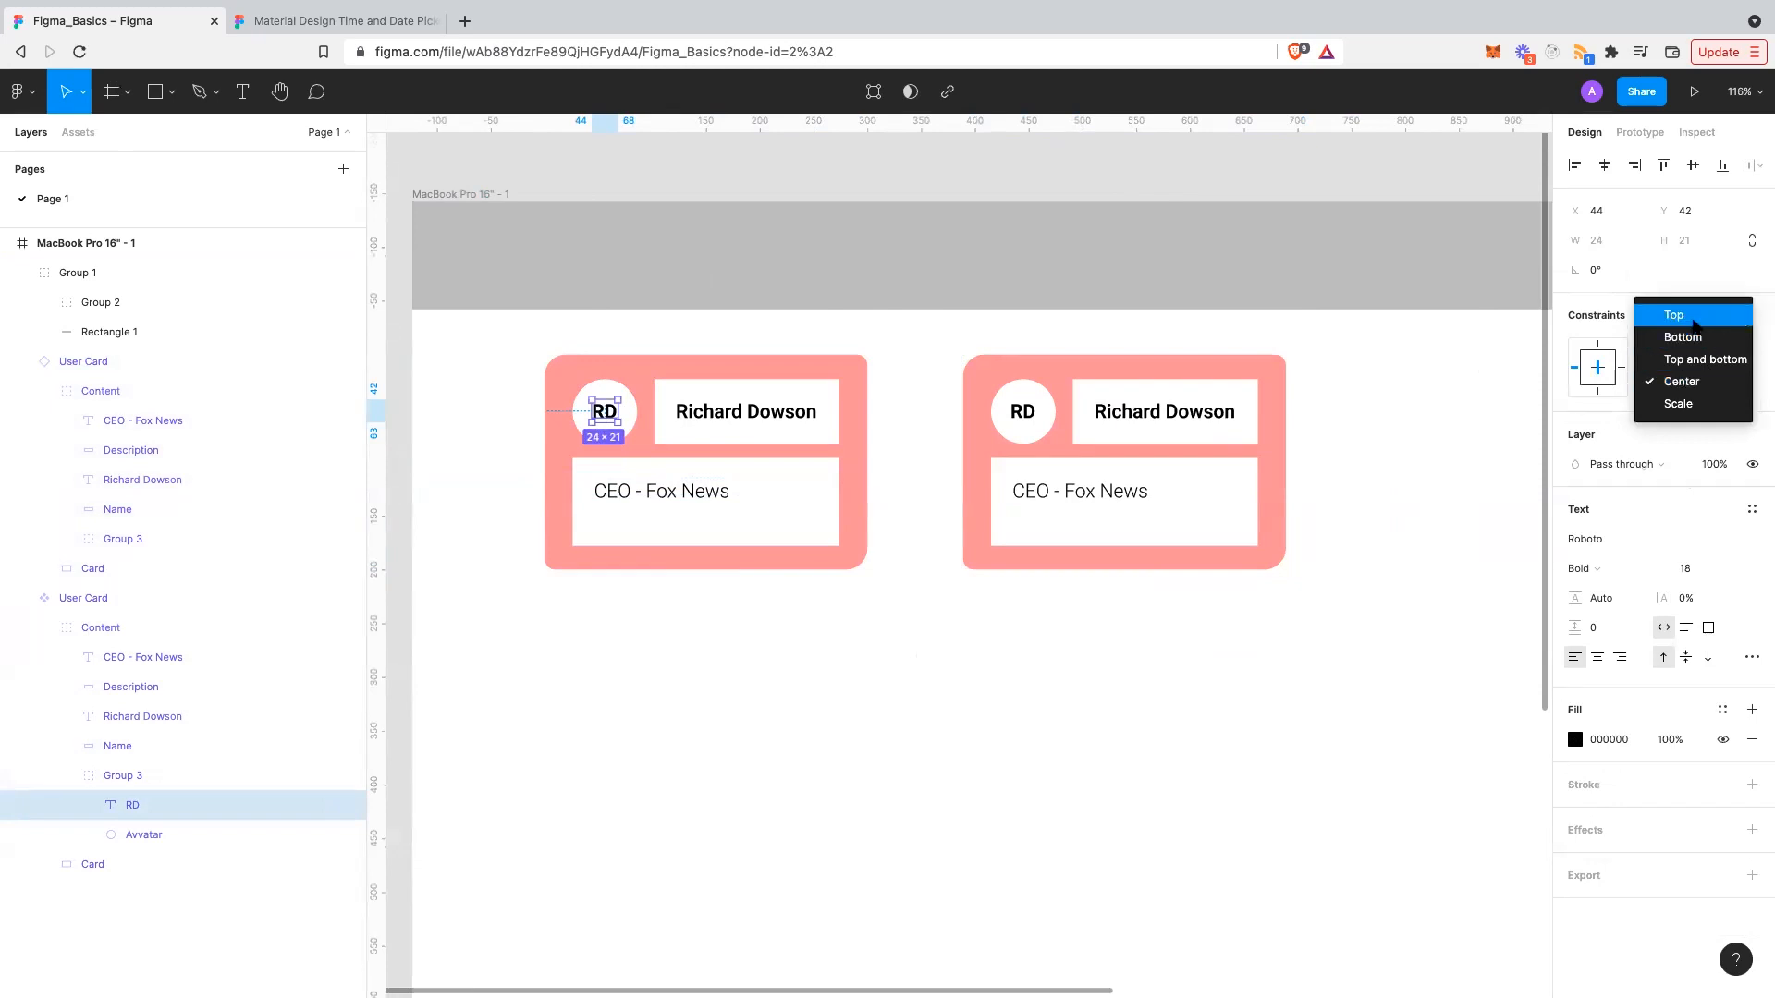
left_click(1694, 319)
left_click(1211, 573)
- Test-enlarge the right instance to 421×262, then undo back to 300×200
left_click(1282, 565)
left_click_drag(1283, 567, 1416, 636)
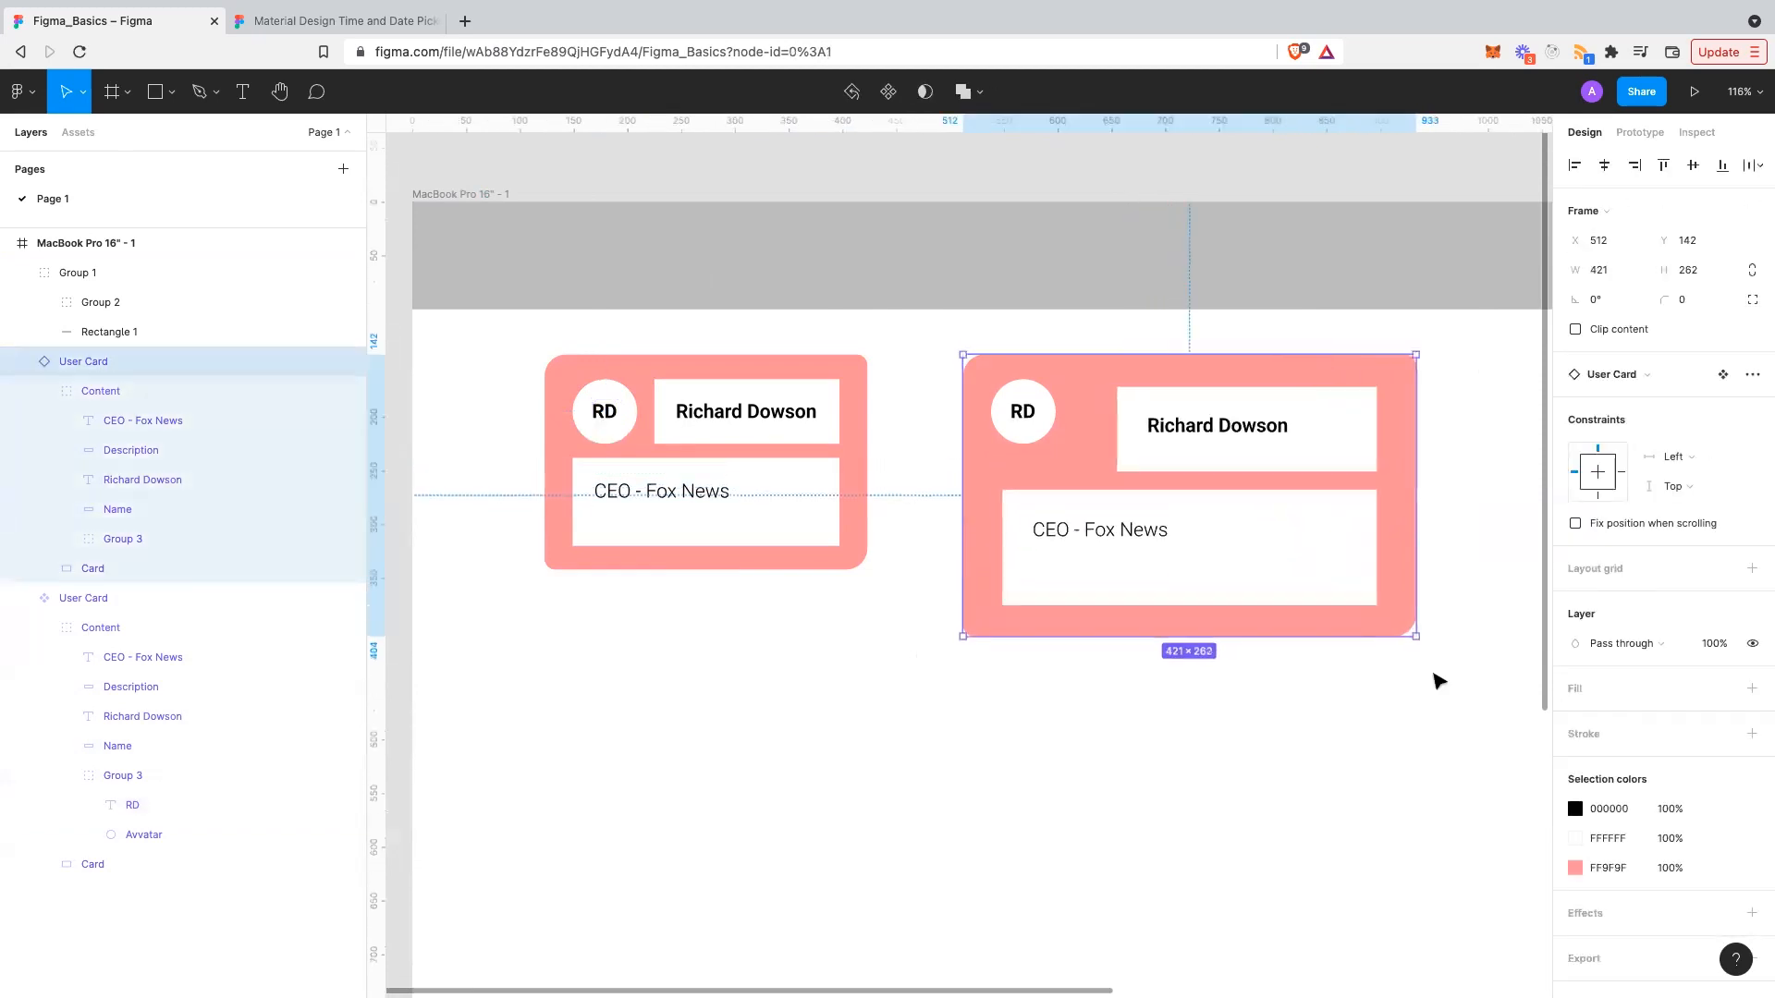
left_click(1439, 681)
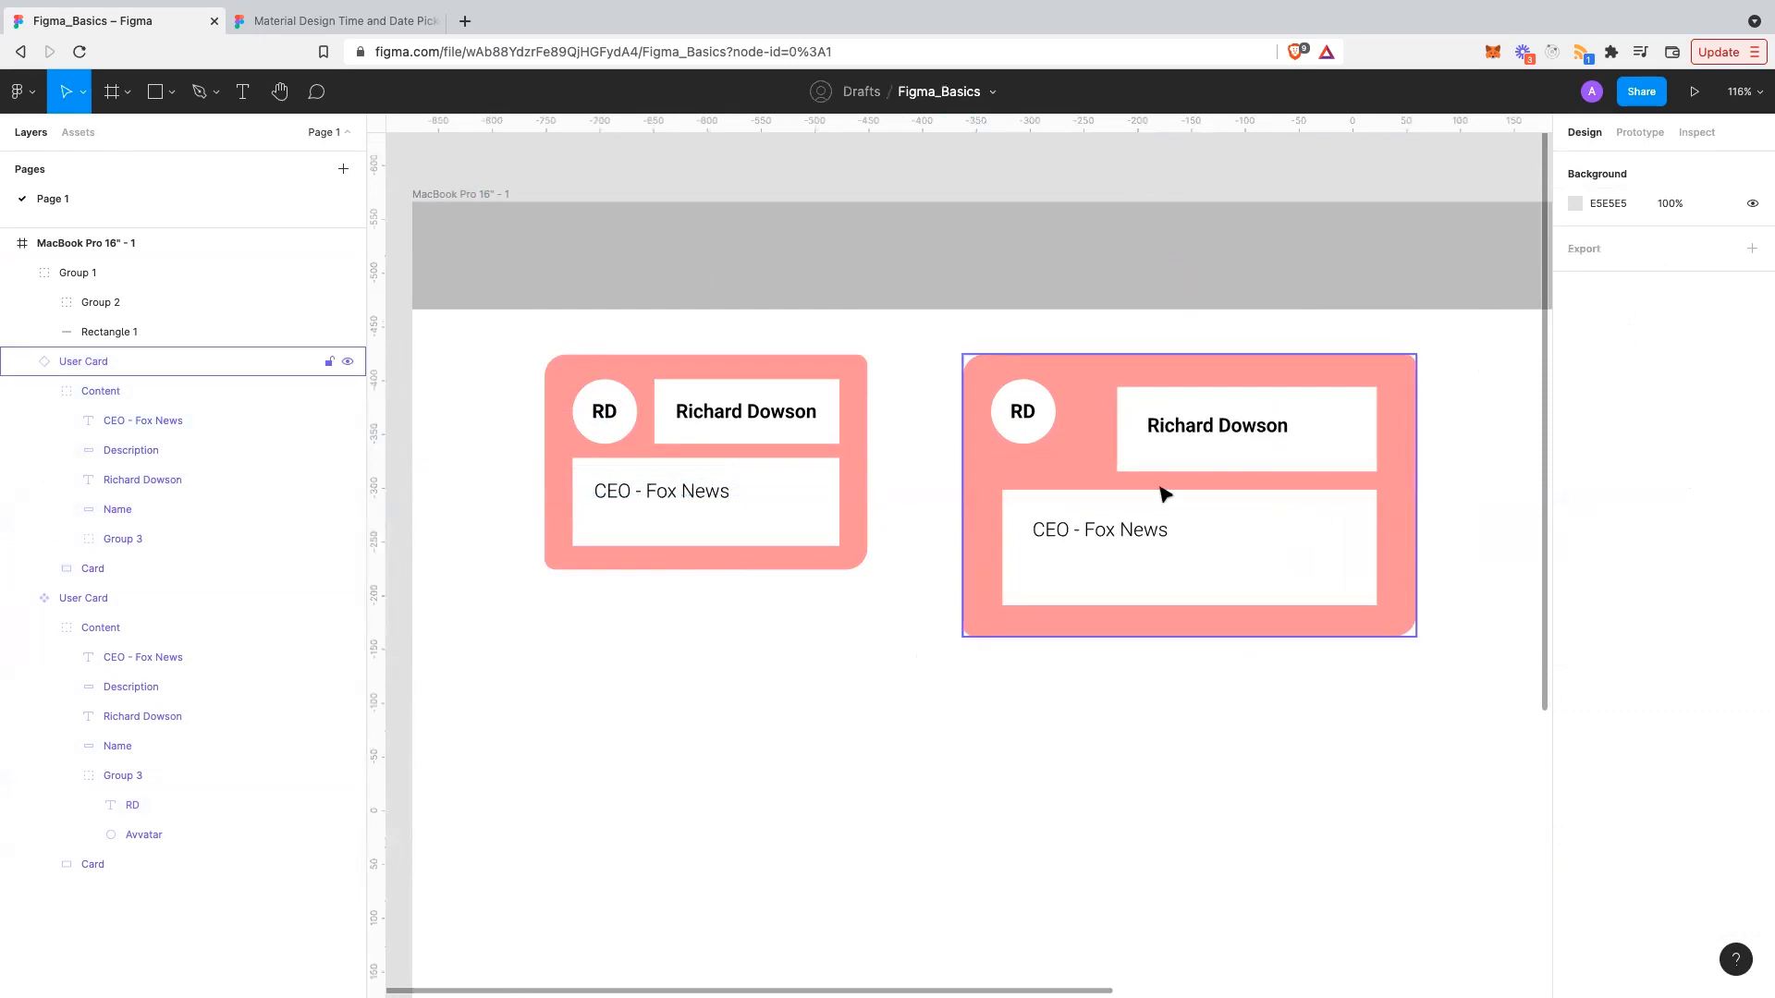
left_click(1067, 513)
key("ctrl+z")
- Select the left card's 248×82 Description box and show its horizontal constraint options
left_click(1050, 634)
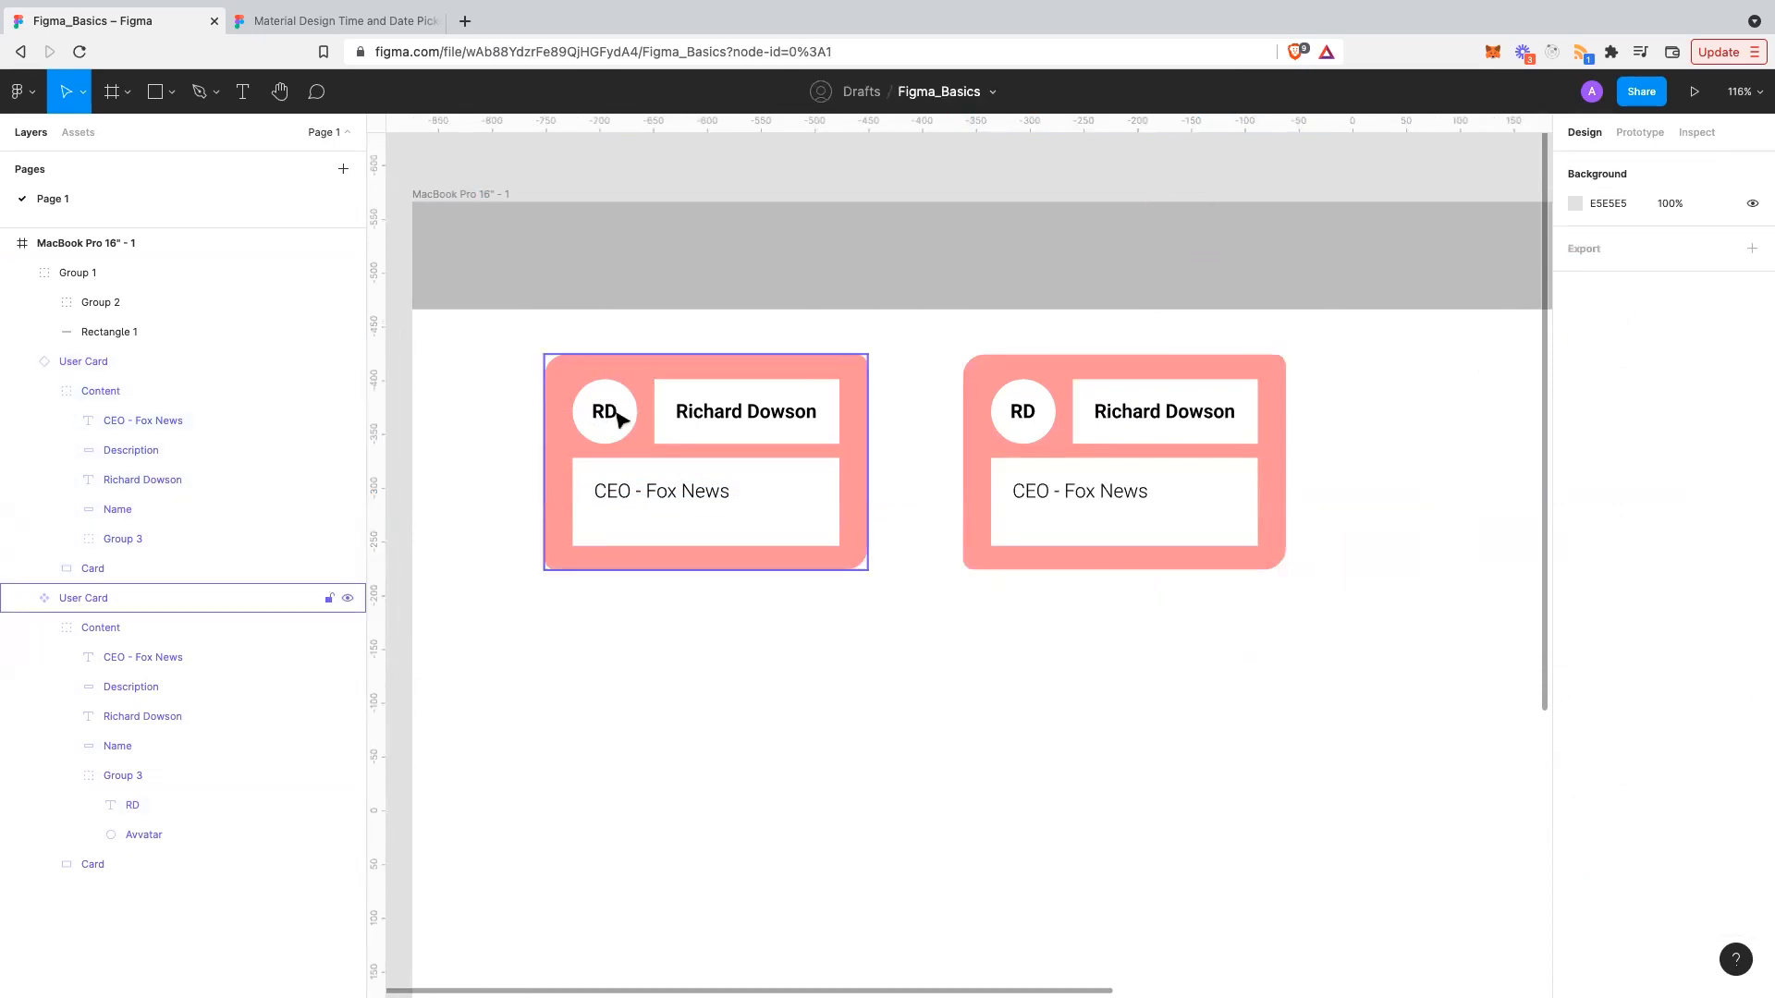
double_click(743, 510)
left_click(775, 501)
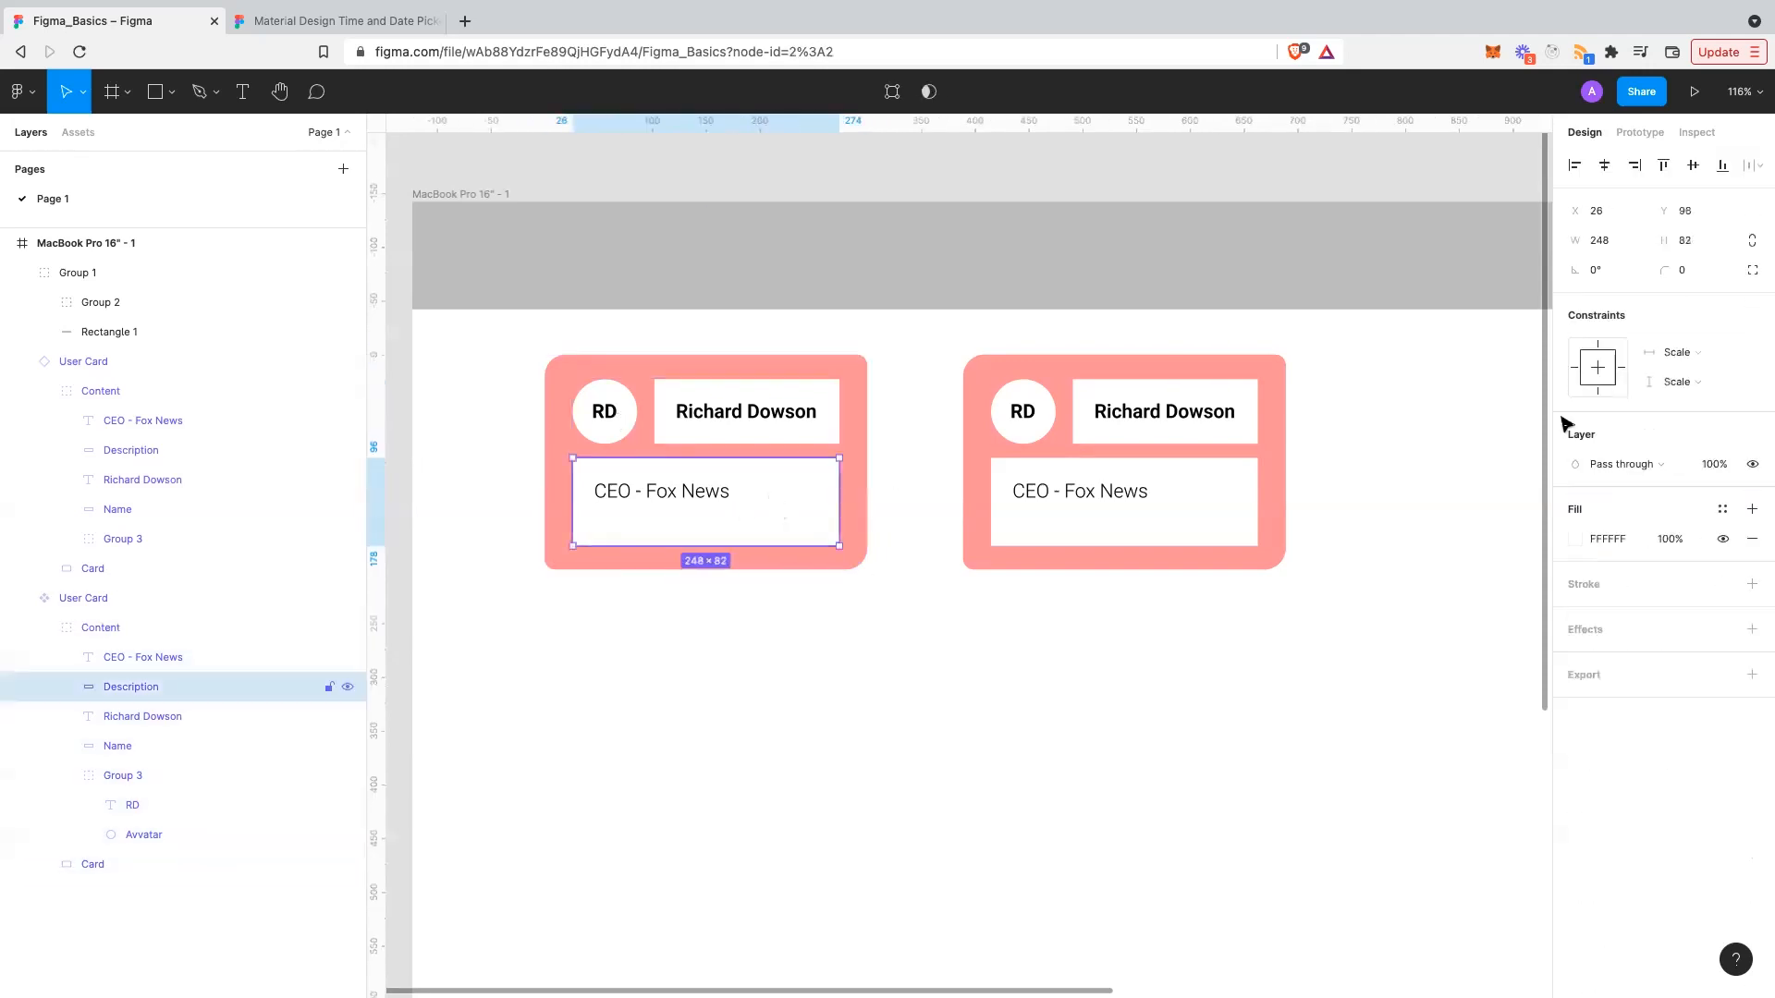
left_click(1697, 357)
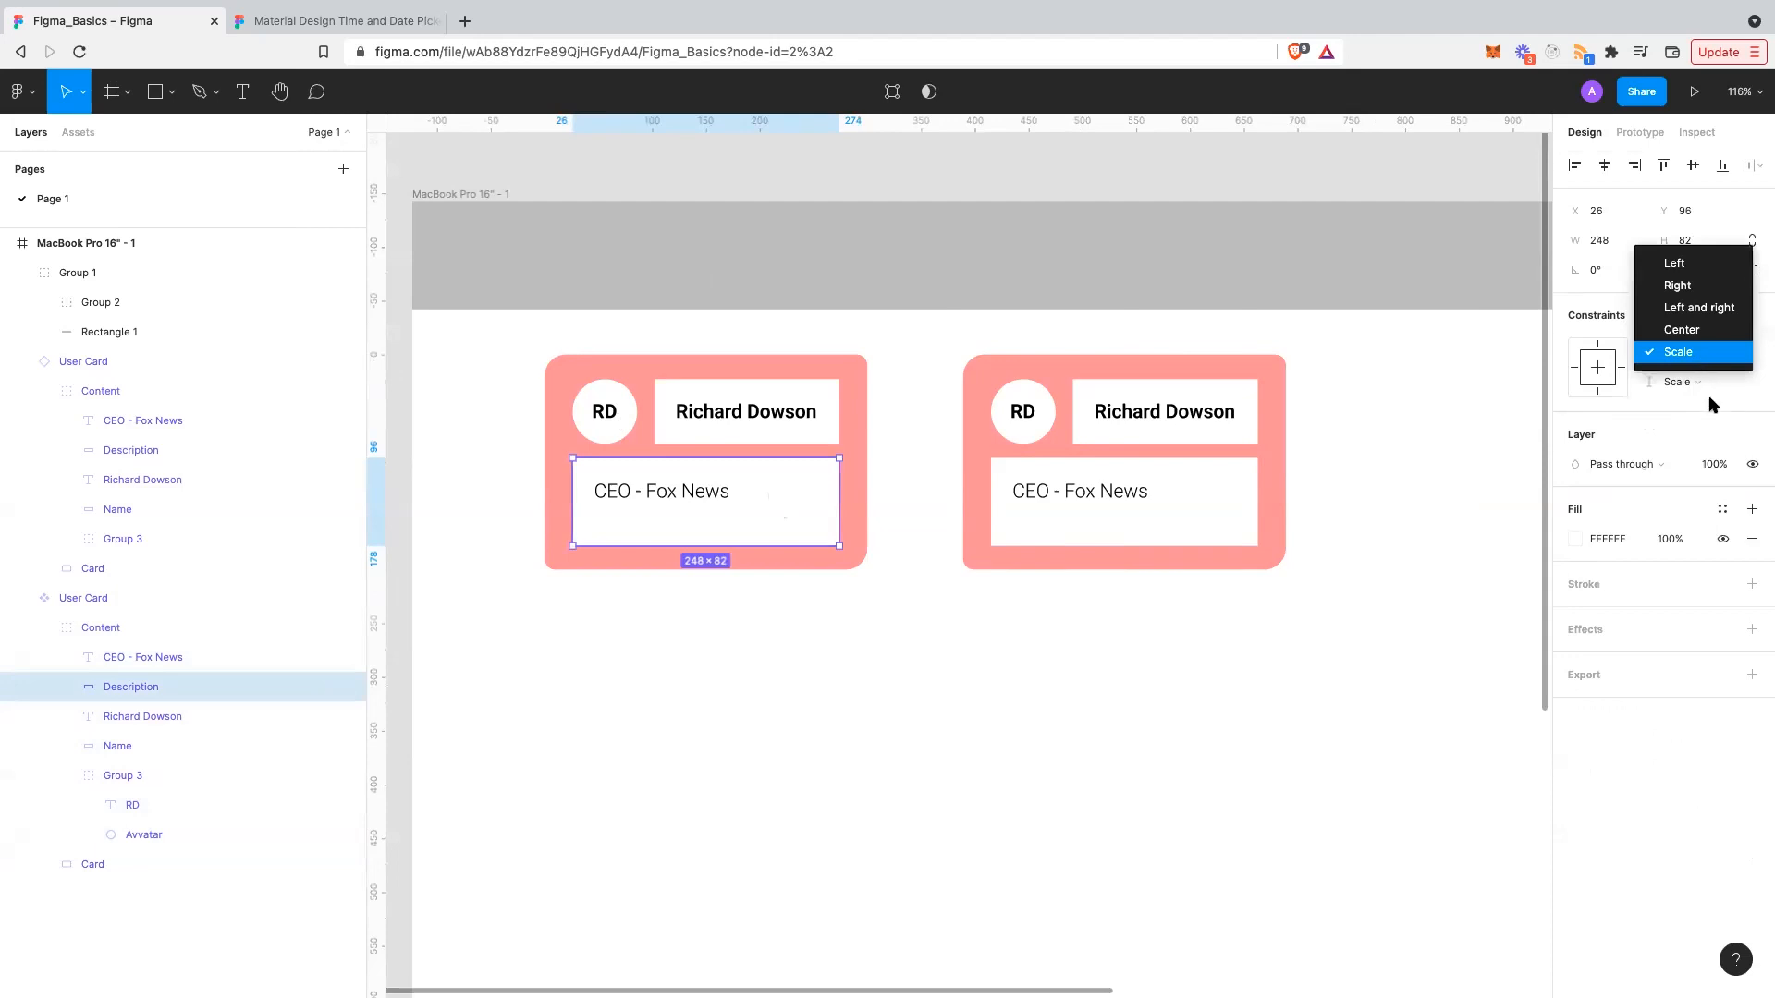
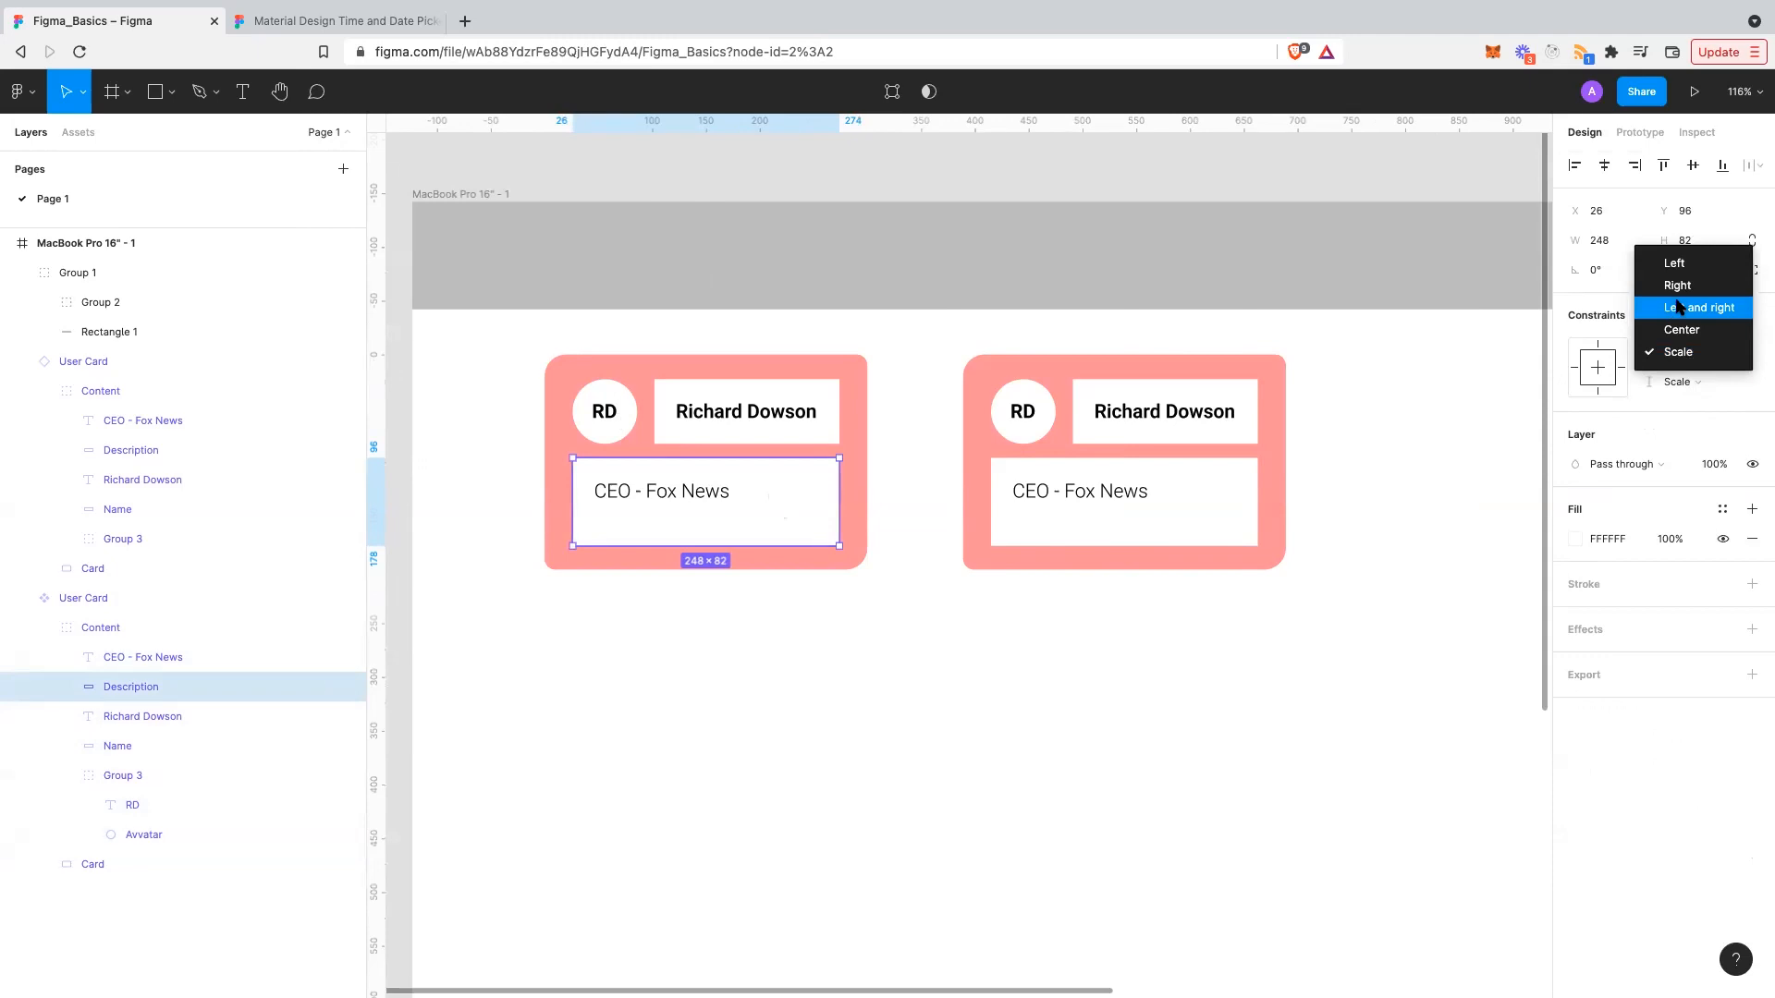
- Set the Description box's horizontal constraint to Left and right
left_click(1679, 310)
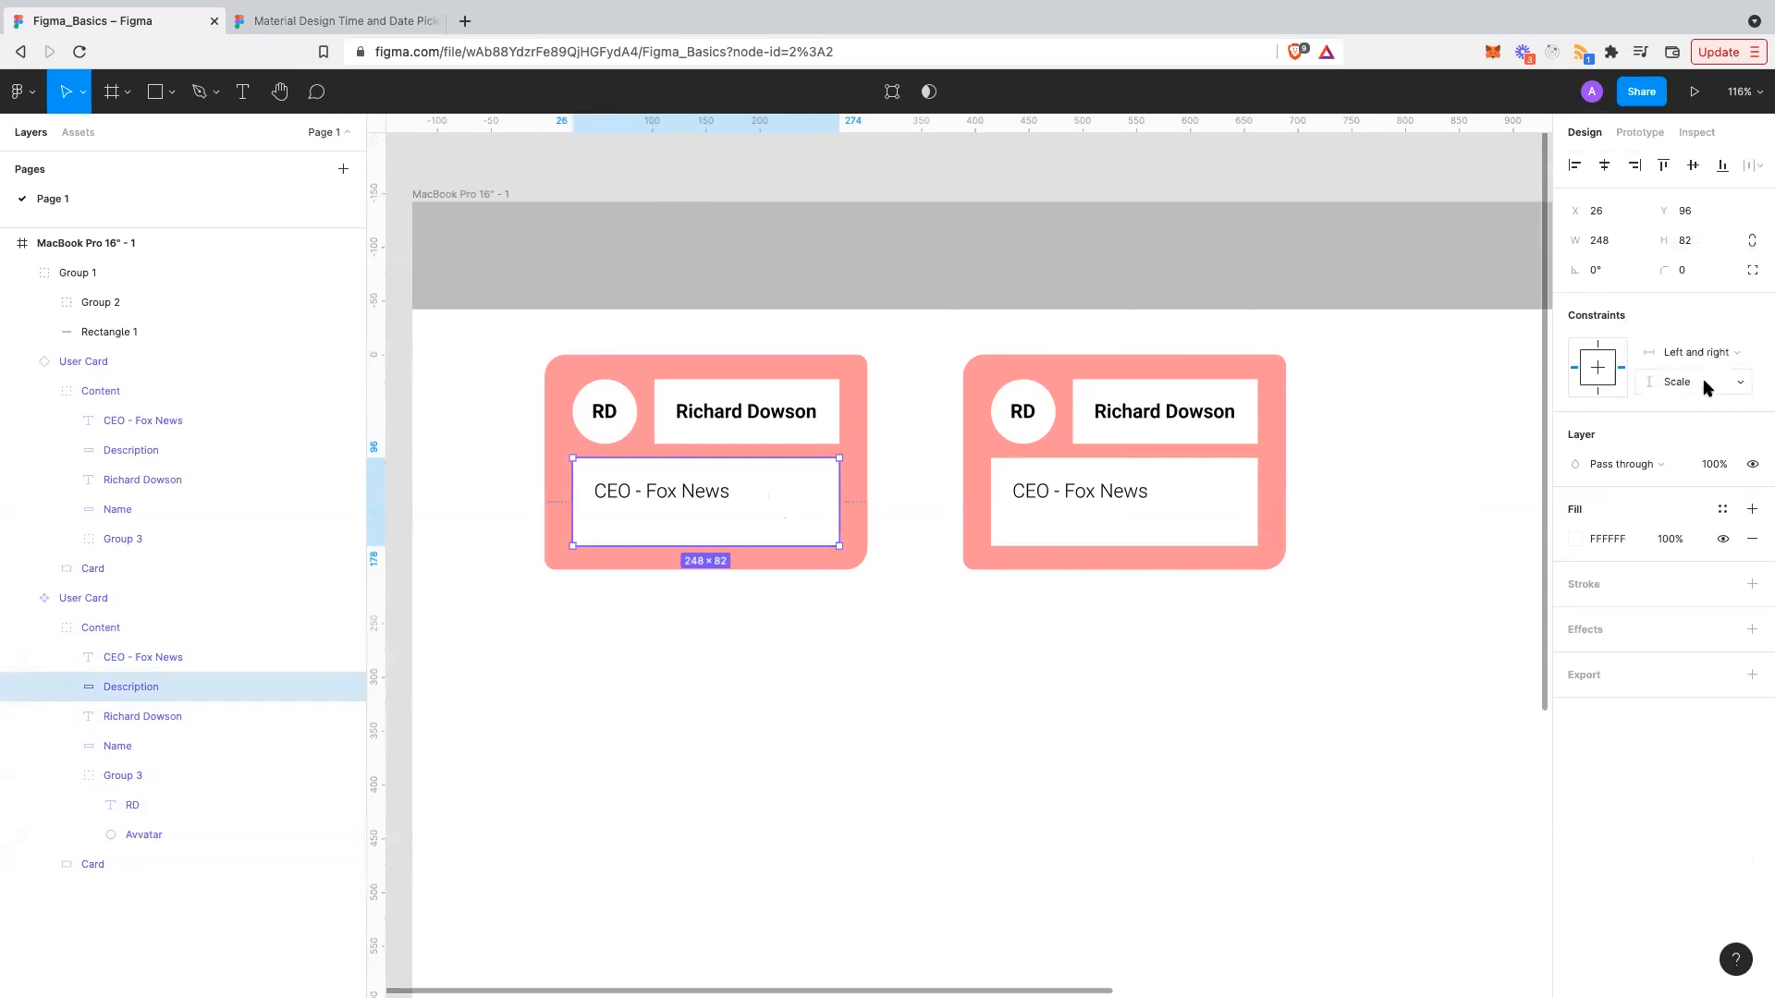
left_click(1704, 383)
left_click(1710, 334)
left_click(862, 686)
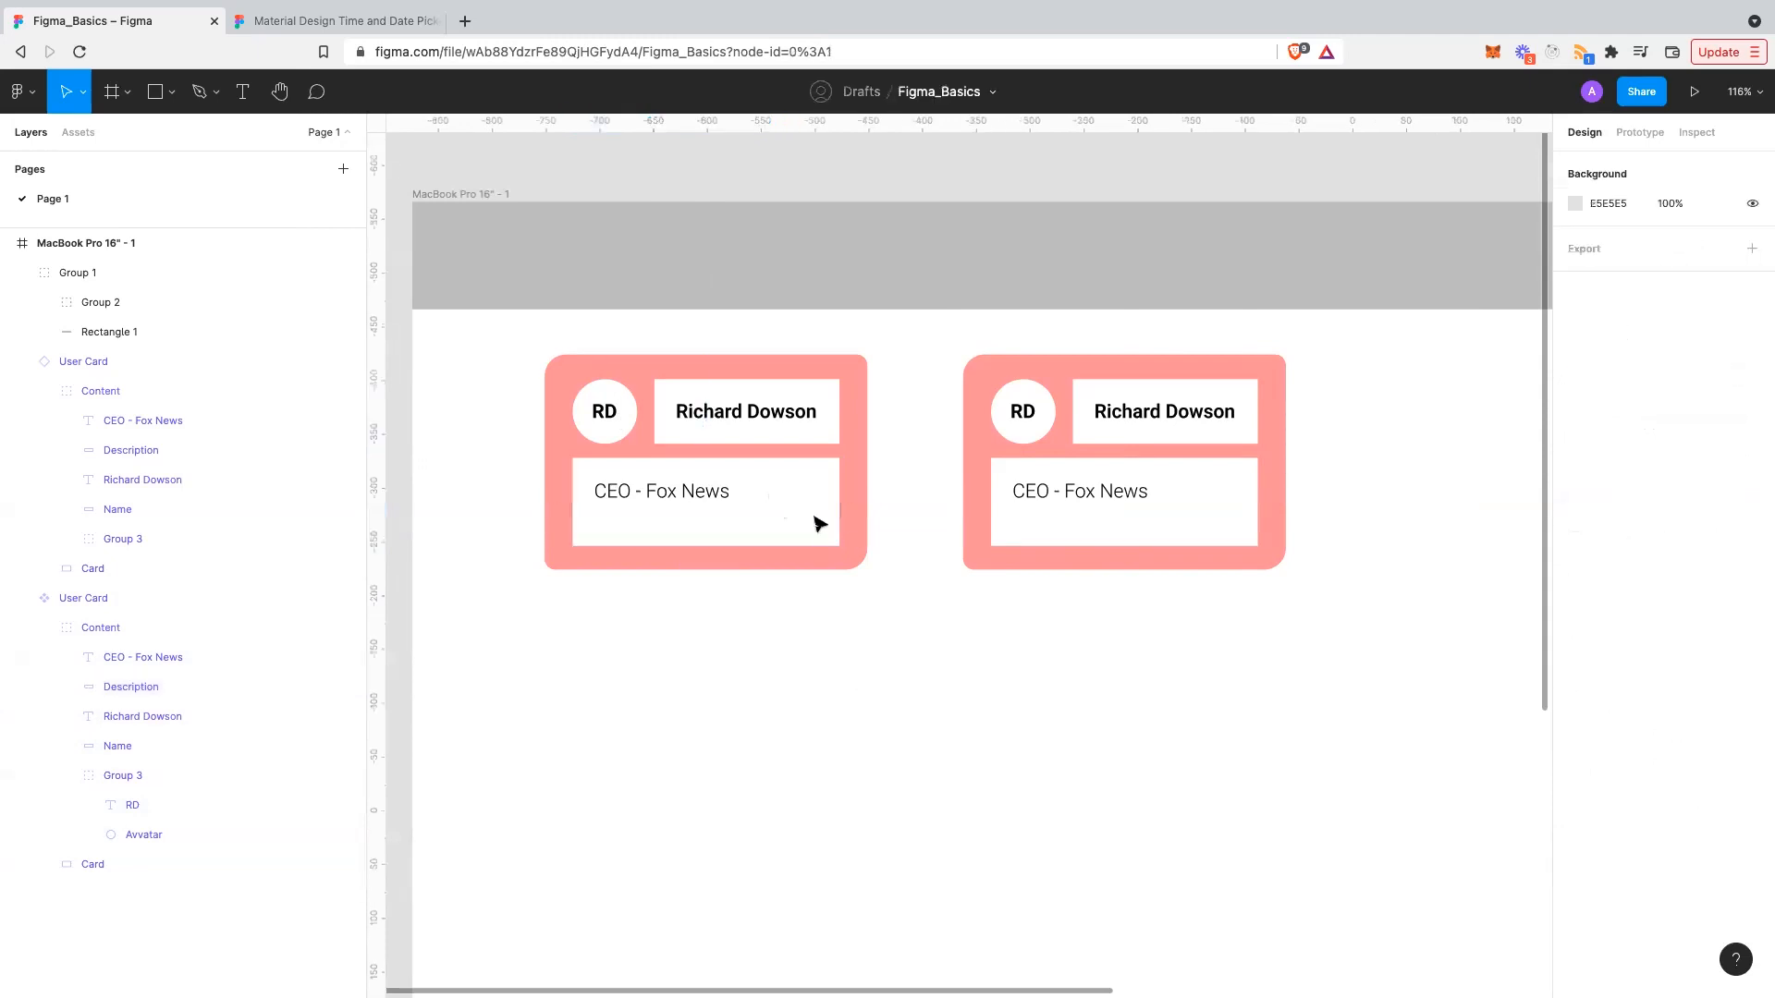
- Test-resize the left User Card to 336×191 so the box stretches, then undo
left_click(866, 568)
left_click_drag(867, 568, 910, 578)
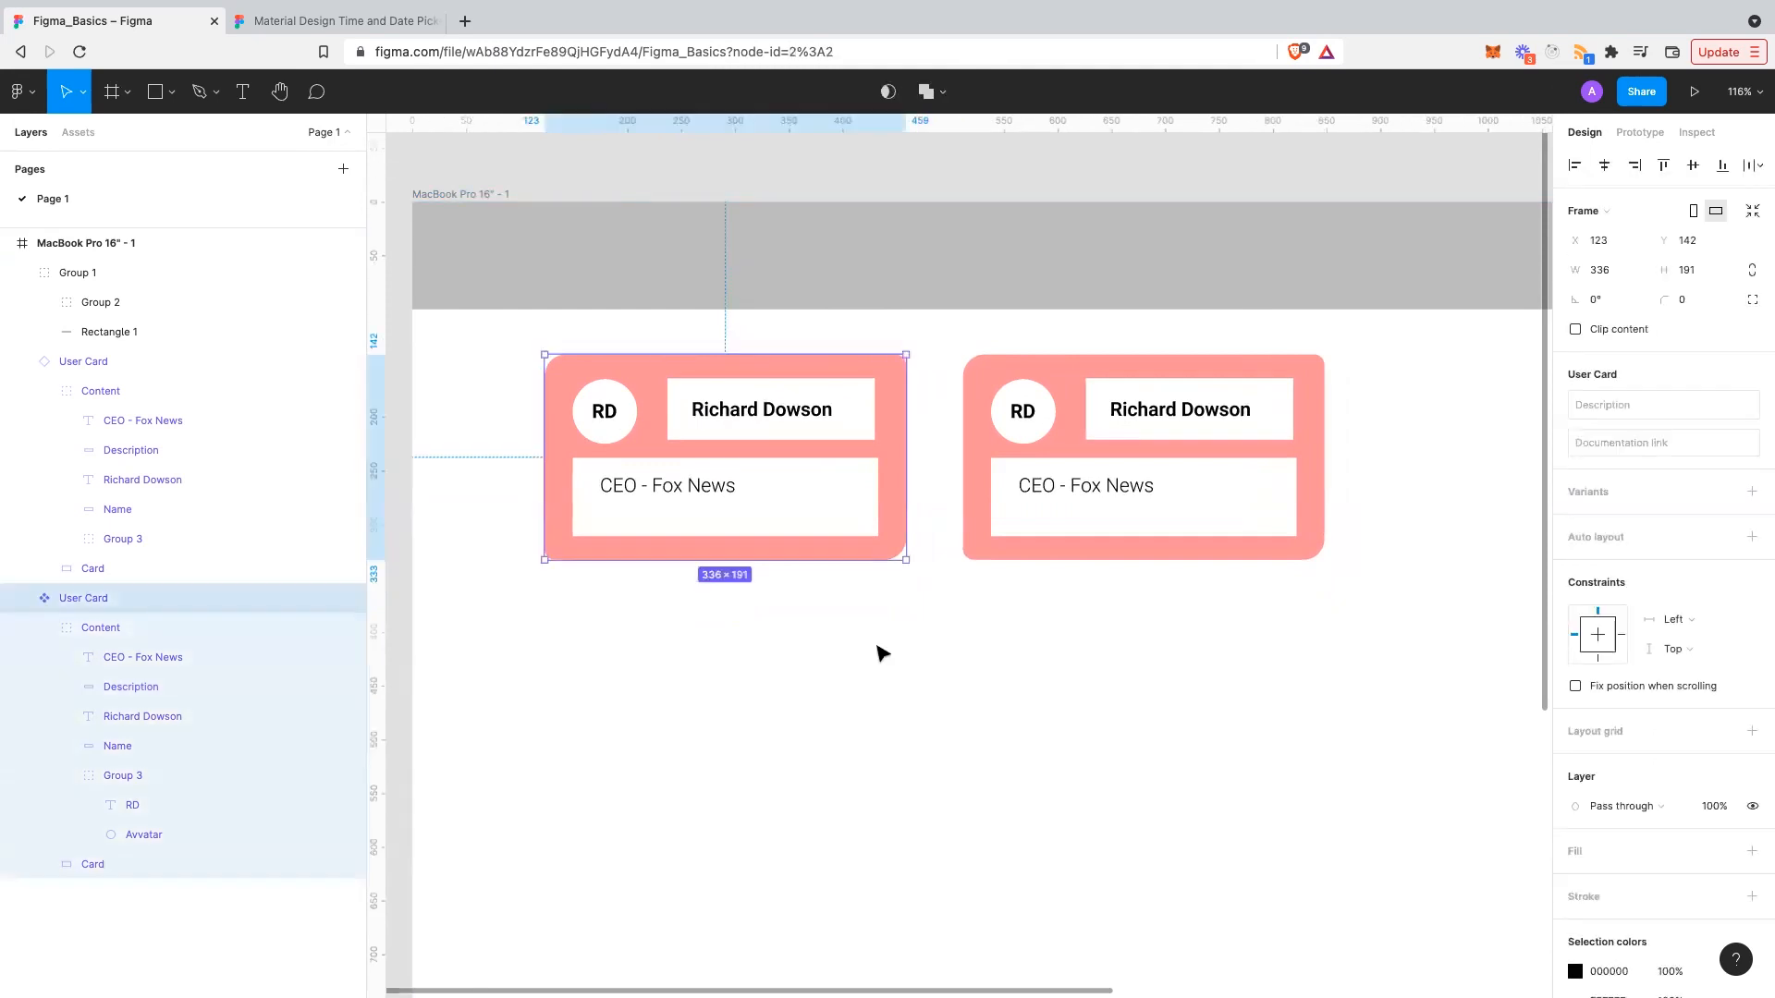
key("ctrl+z")
- Constrain the Name box to Right horizontally and Top and bottom vertically
double_click(798, 427)
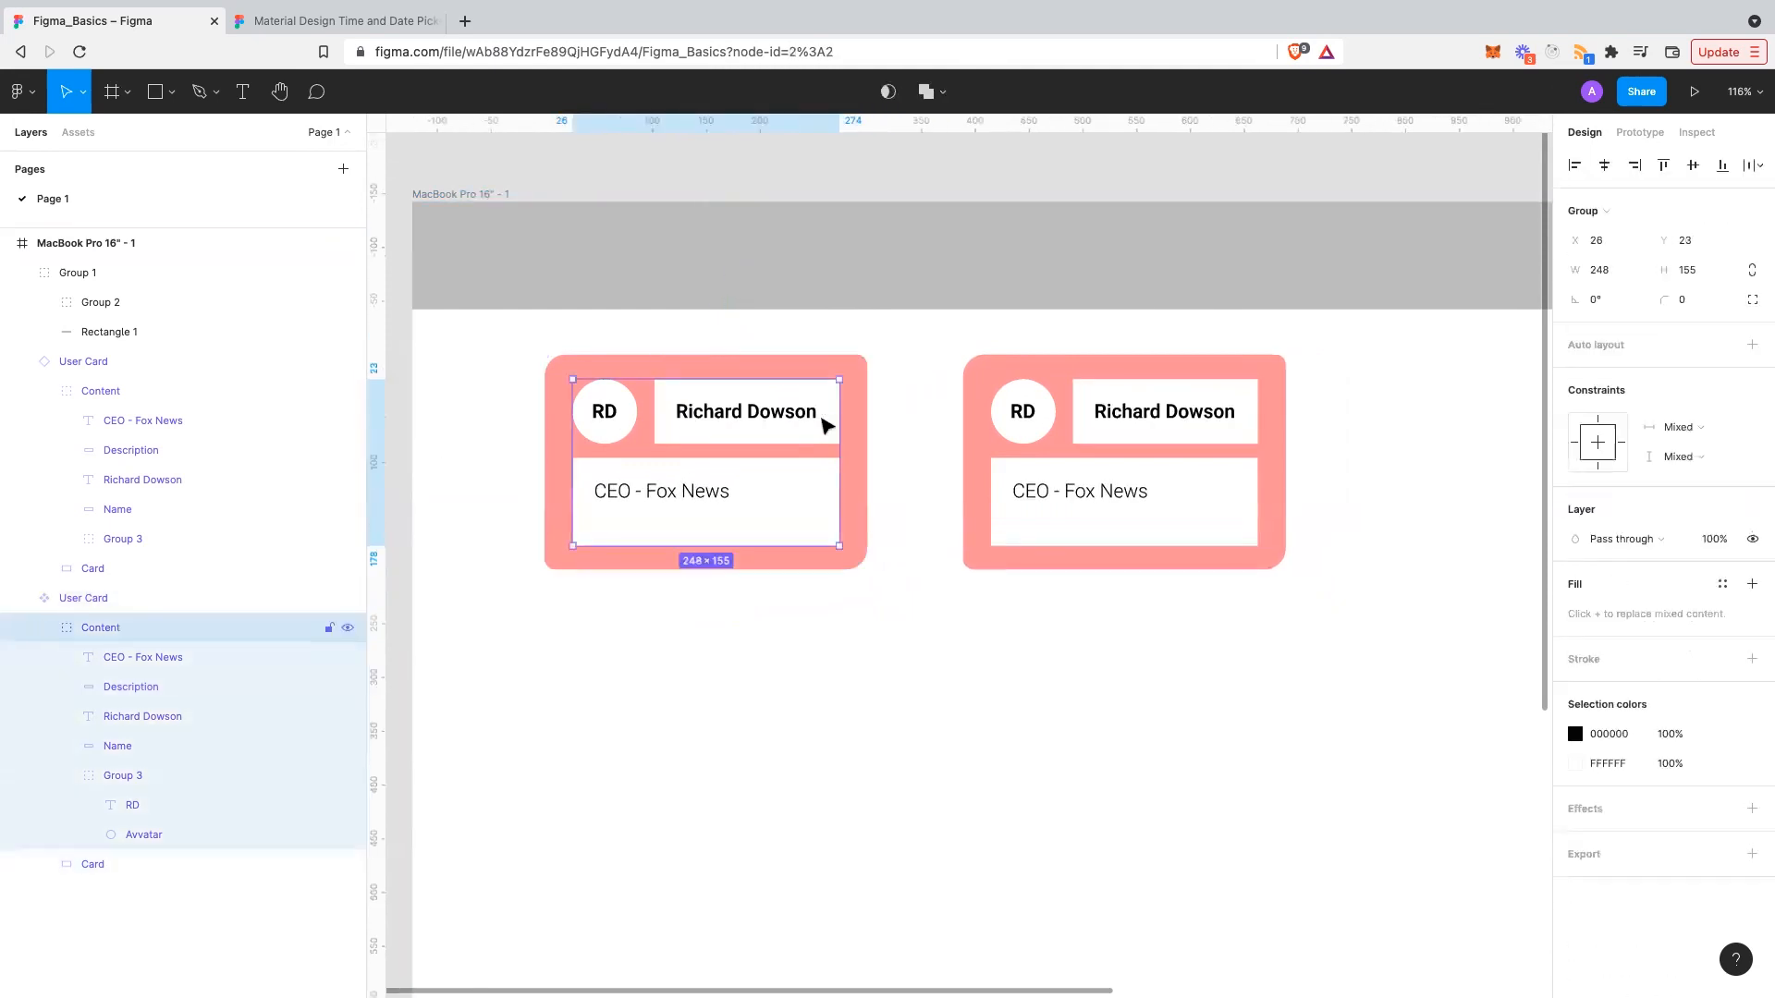
left_click(825, 425)
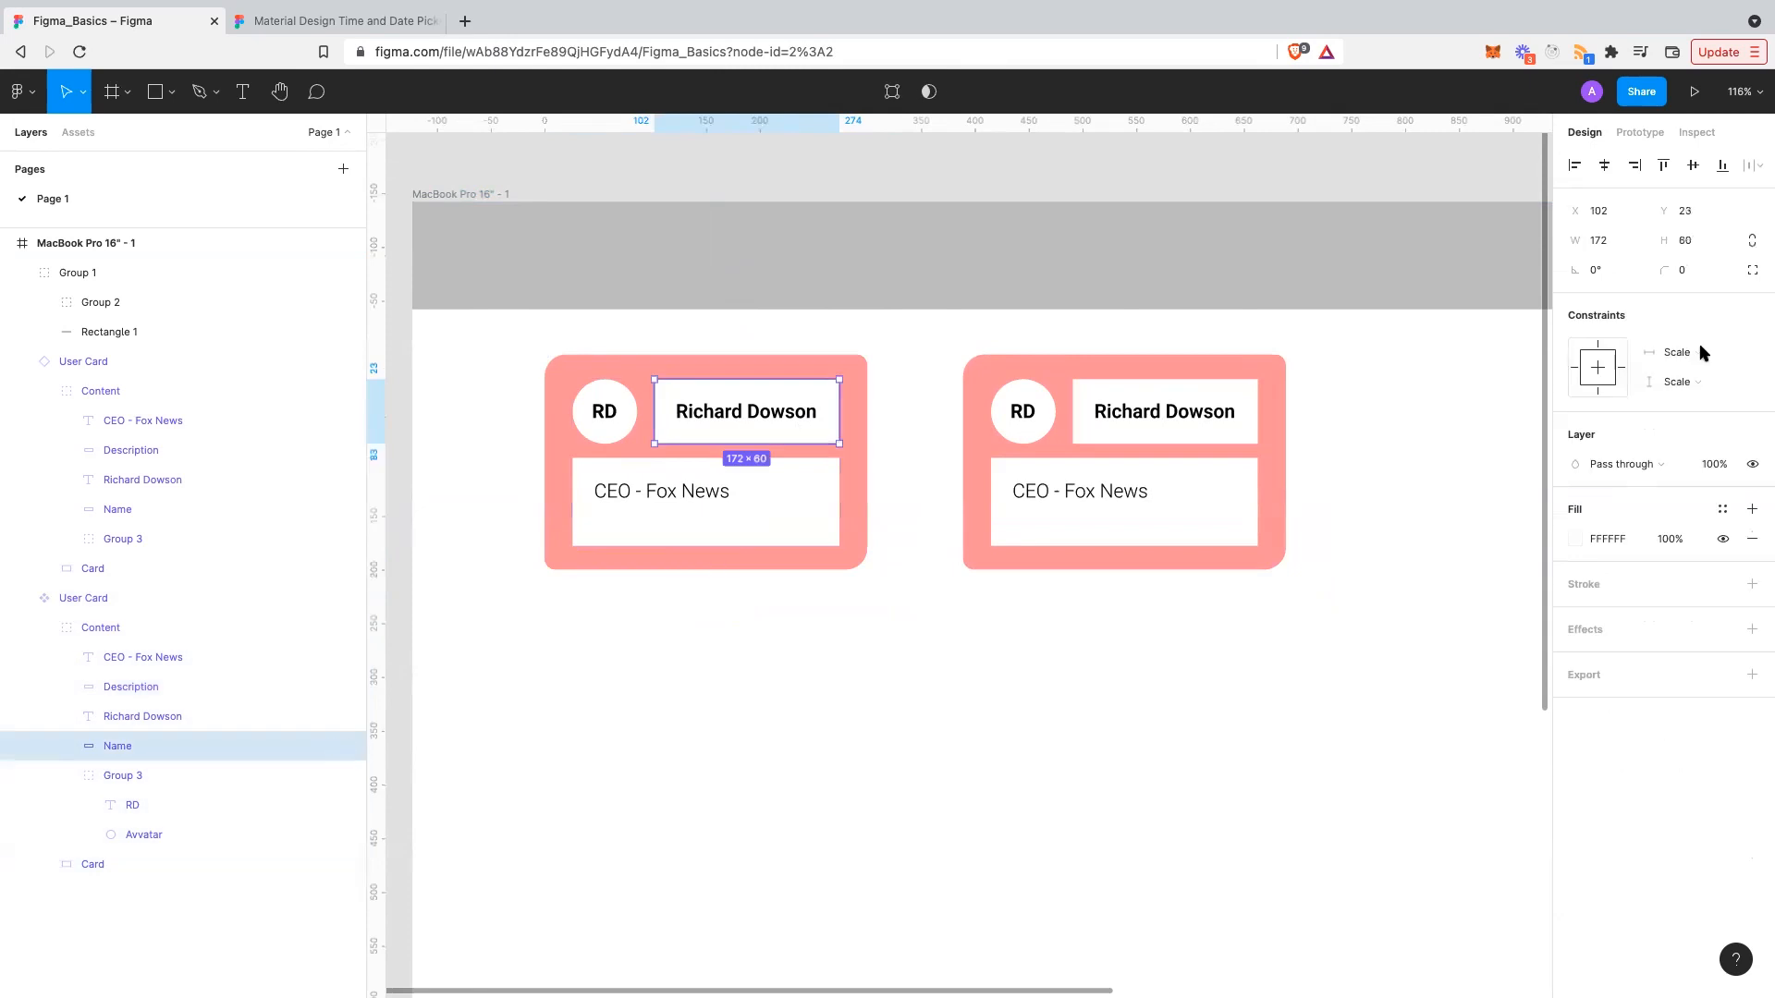
left_click(1699, 352)
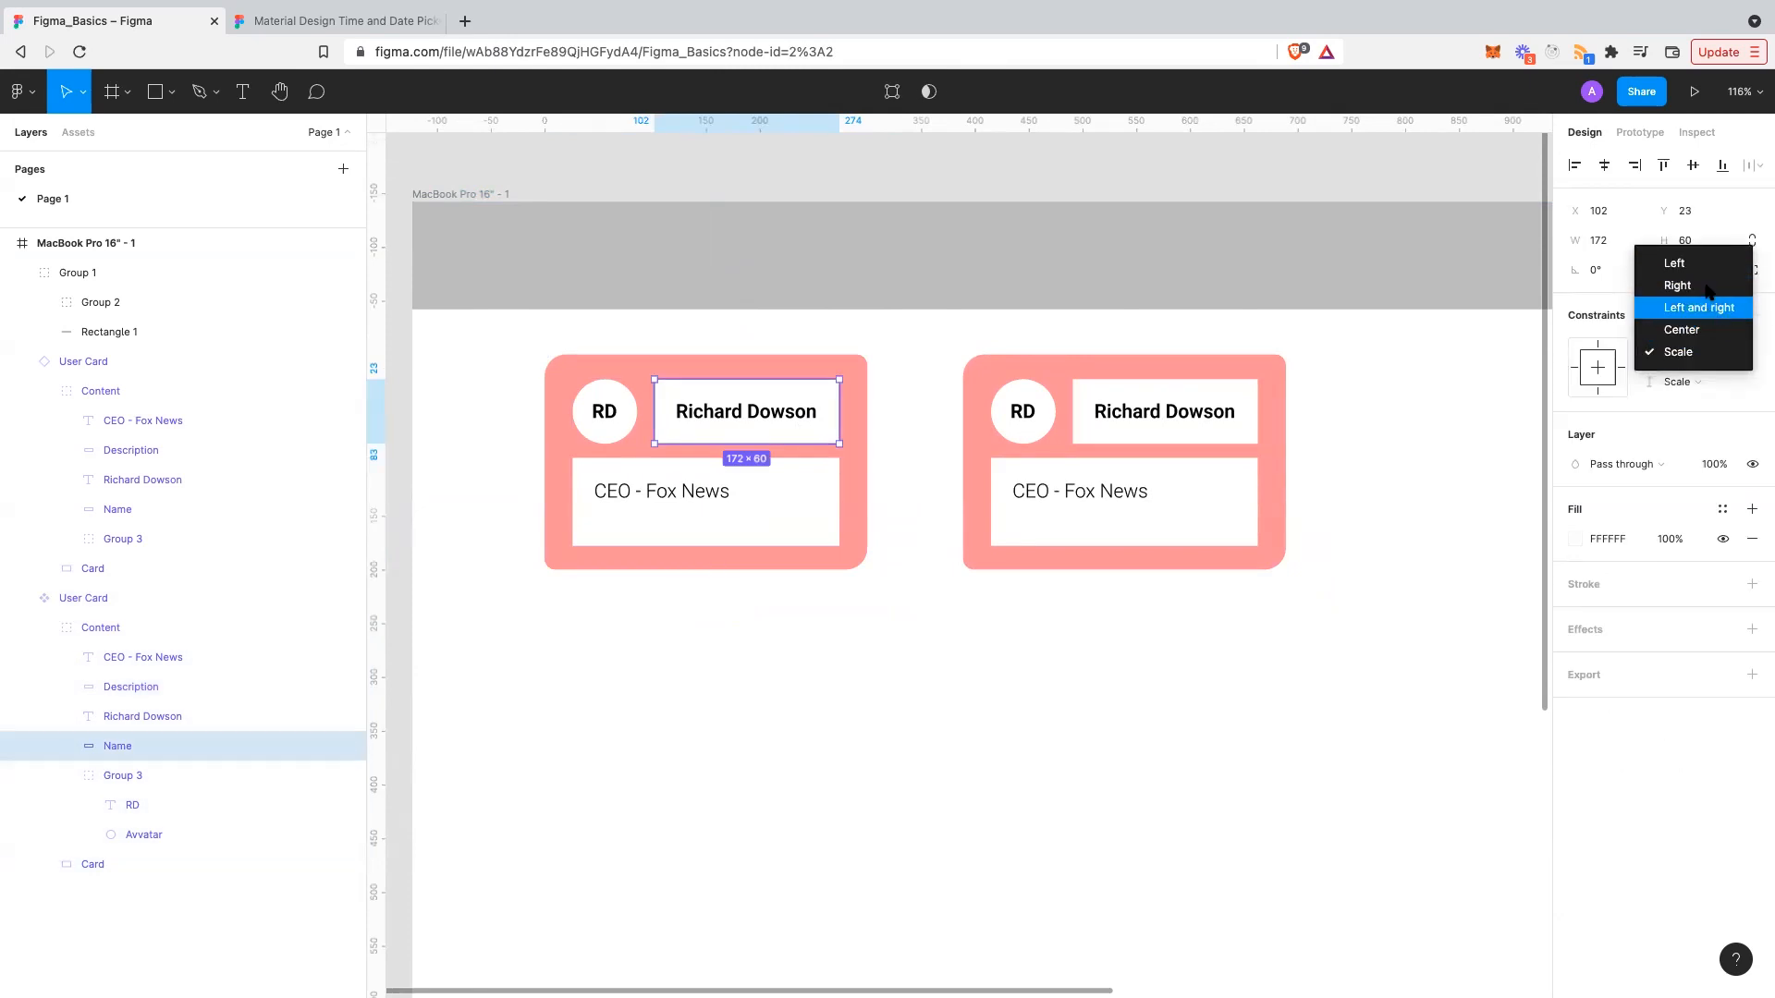
left_click(1700, 286)
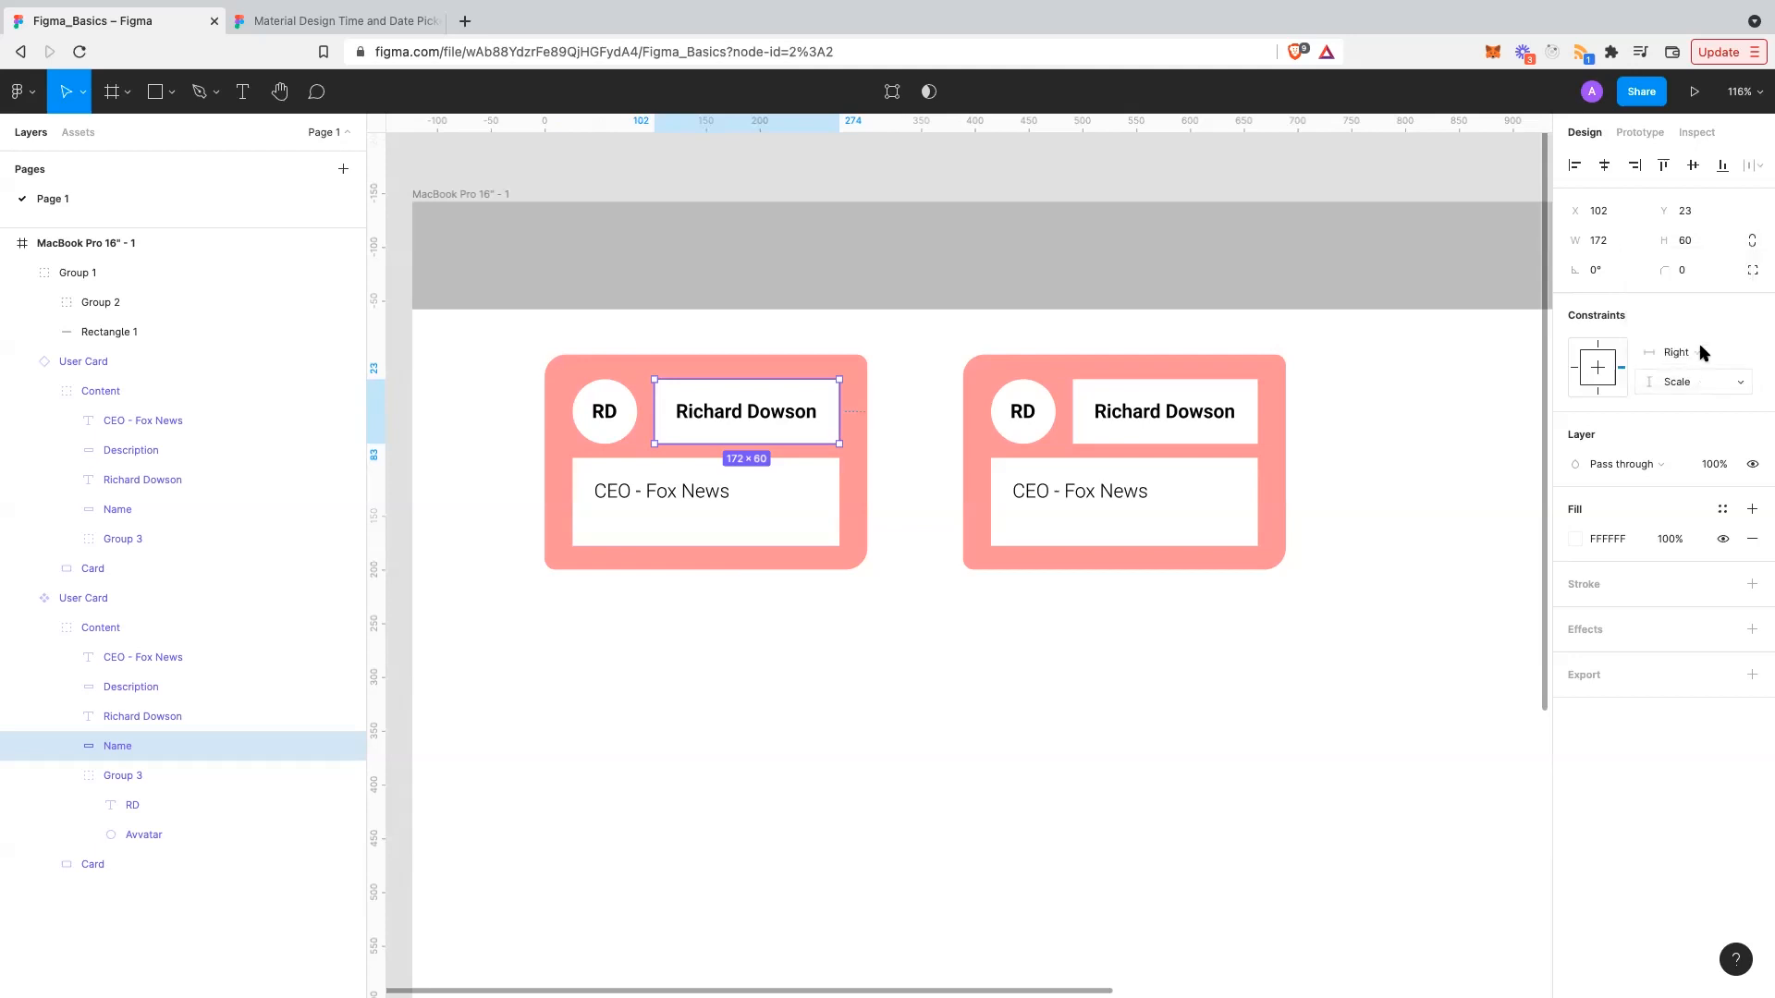
left_click(1697, 374)
left_click(1704, 339)
- Test-enlarge the left User Card to check the Name box, then undo
left_click(883, 559)
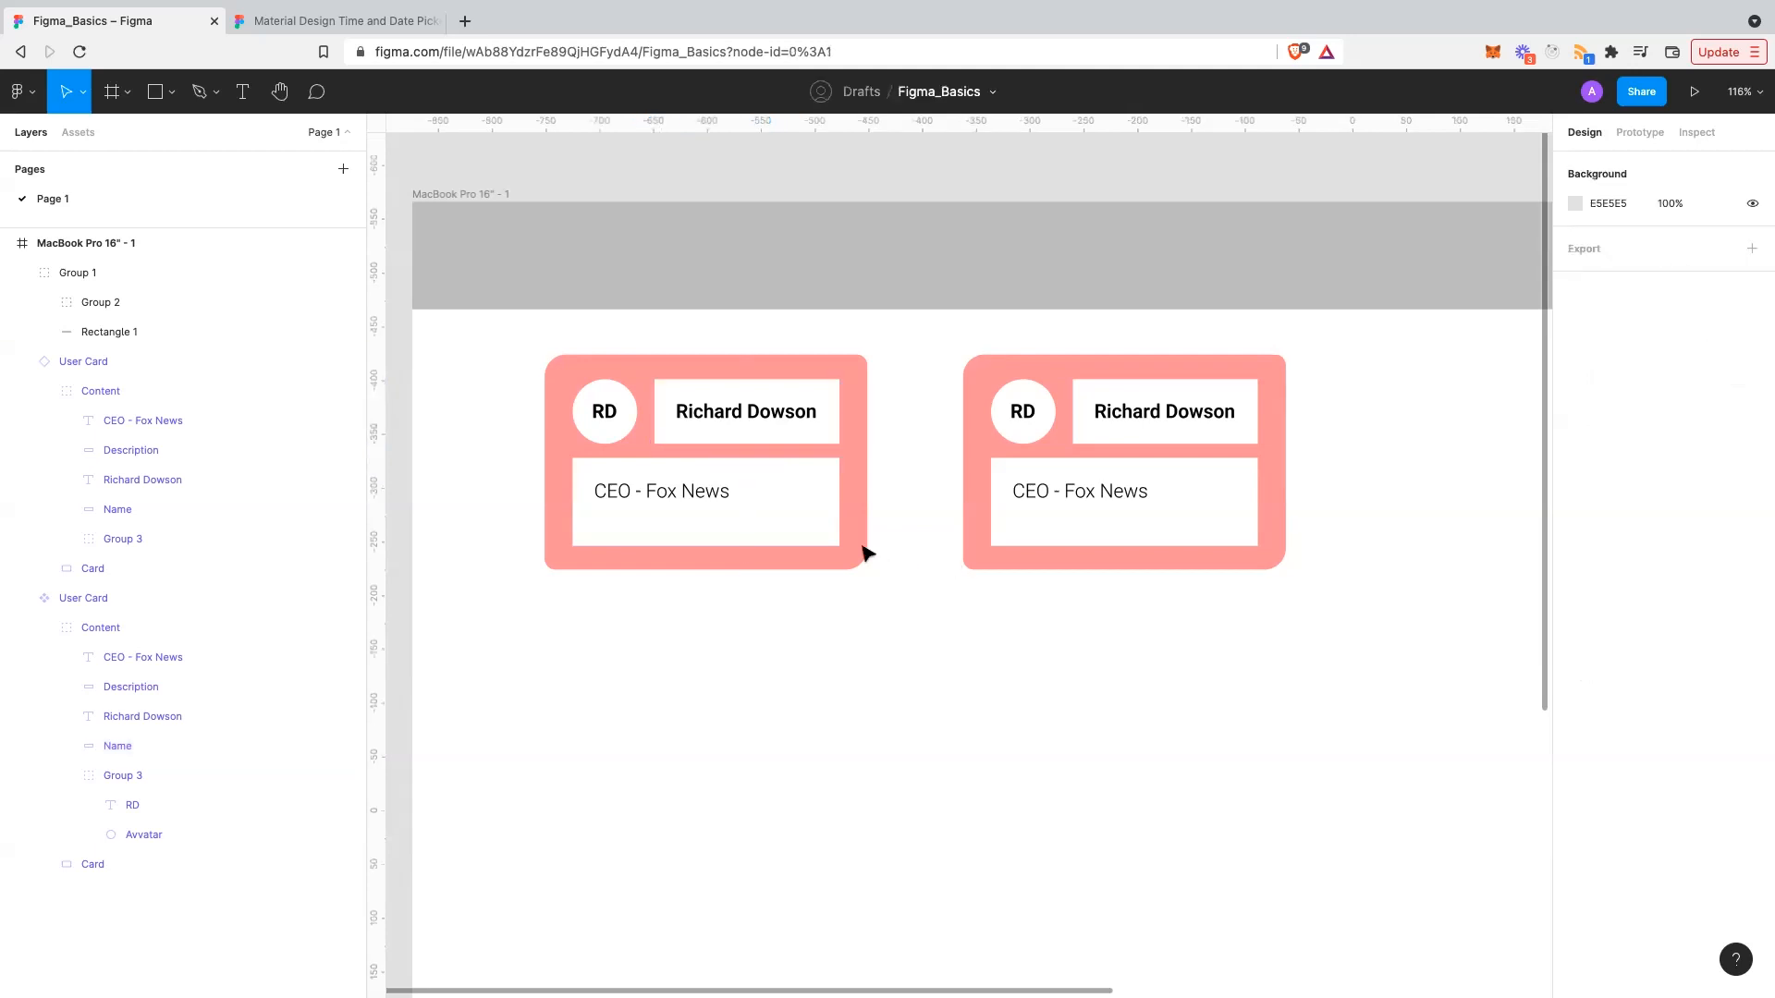
left_click(865, 565)
left_click_drag(865, 567, 903, 569)
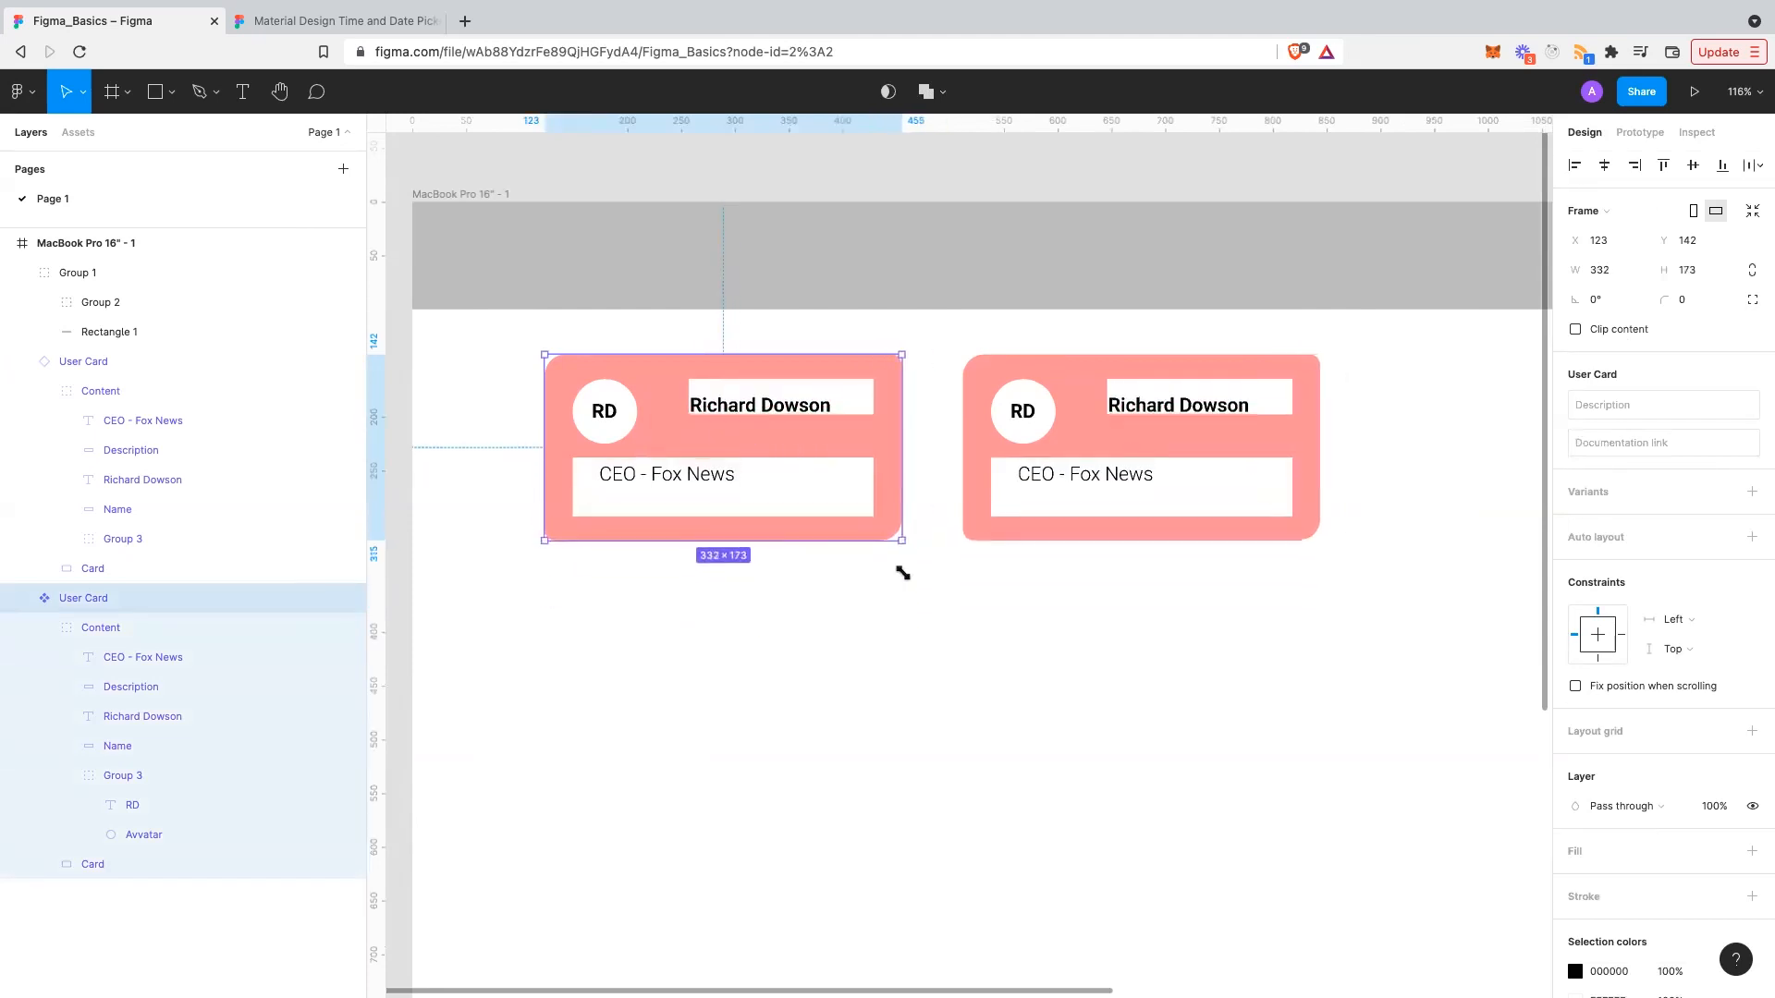
key("ctrl+z")
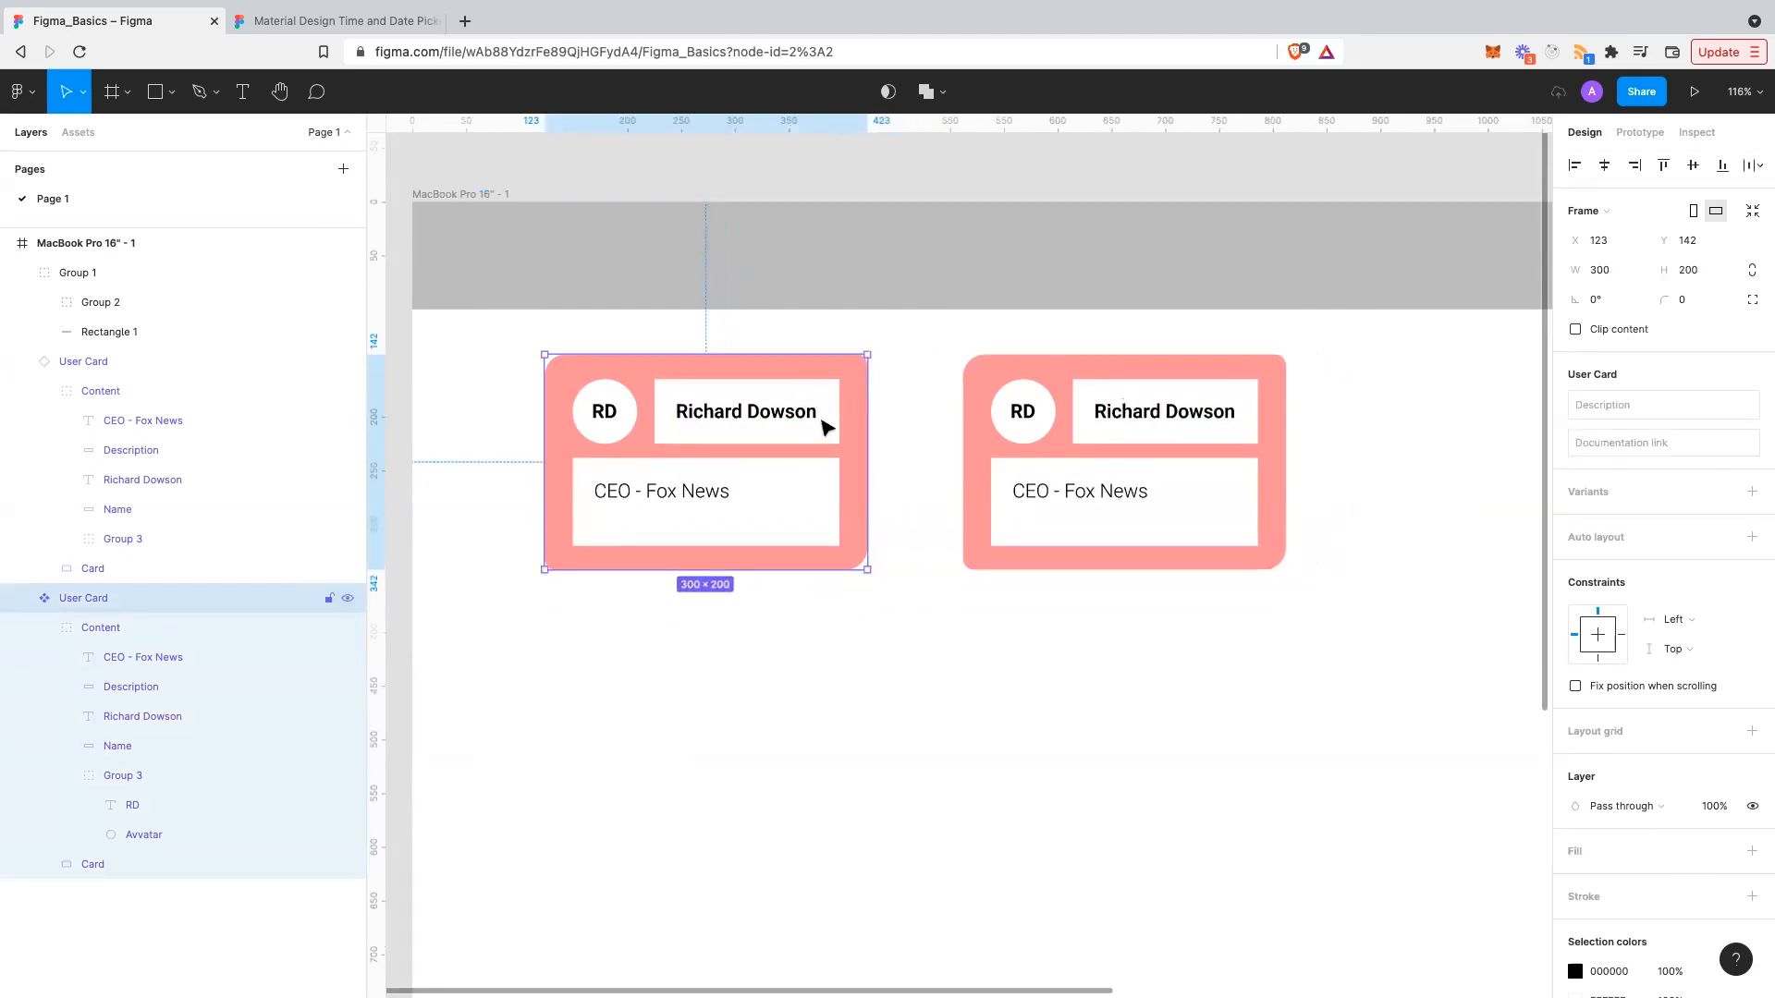
- Change the Name box's vertical constraint to Top, test-resize the card, and undo
left_click(826, 426)
left_click(825, 426)
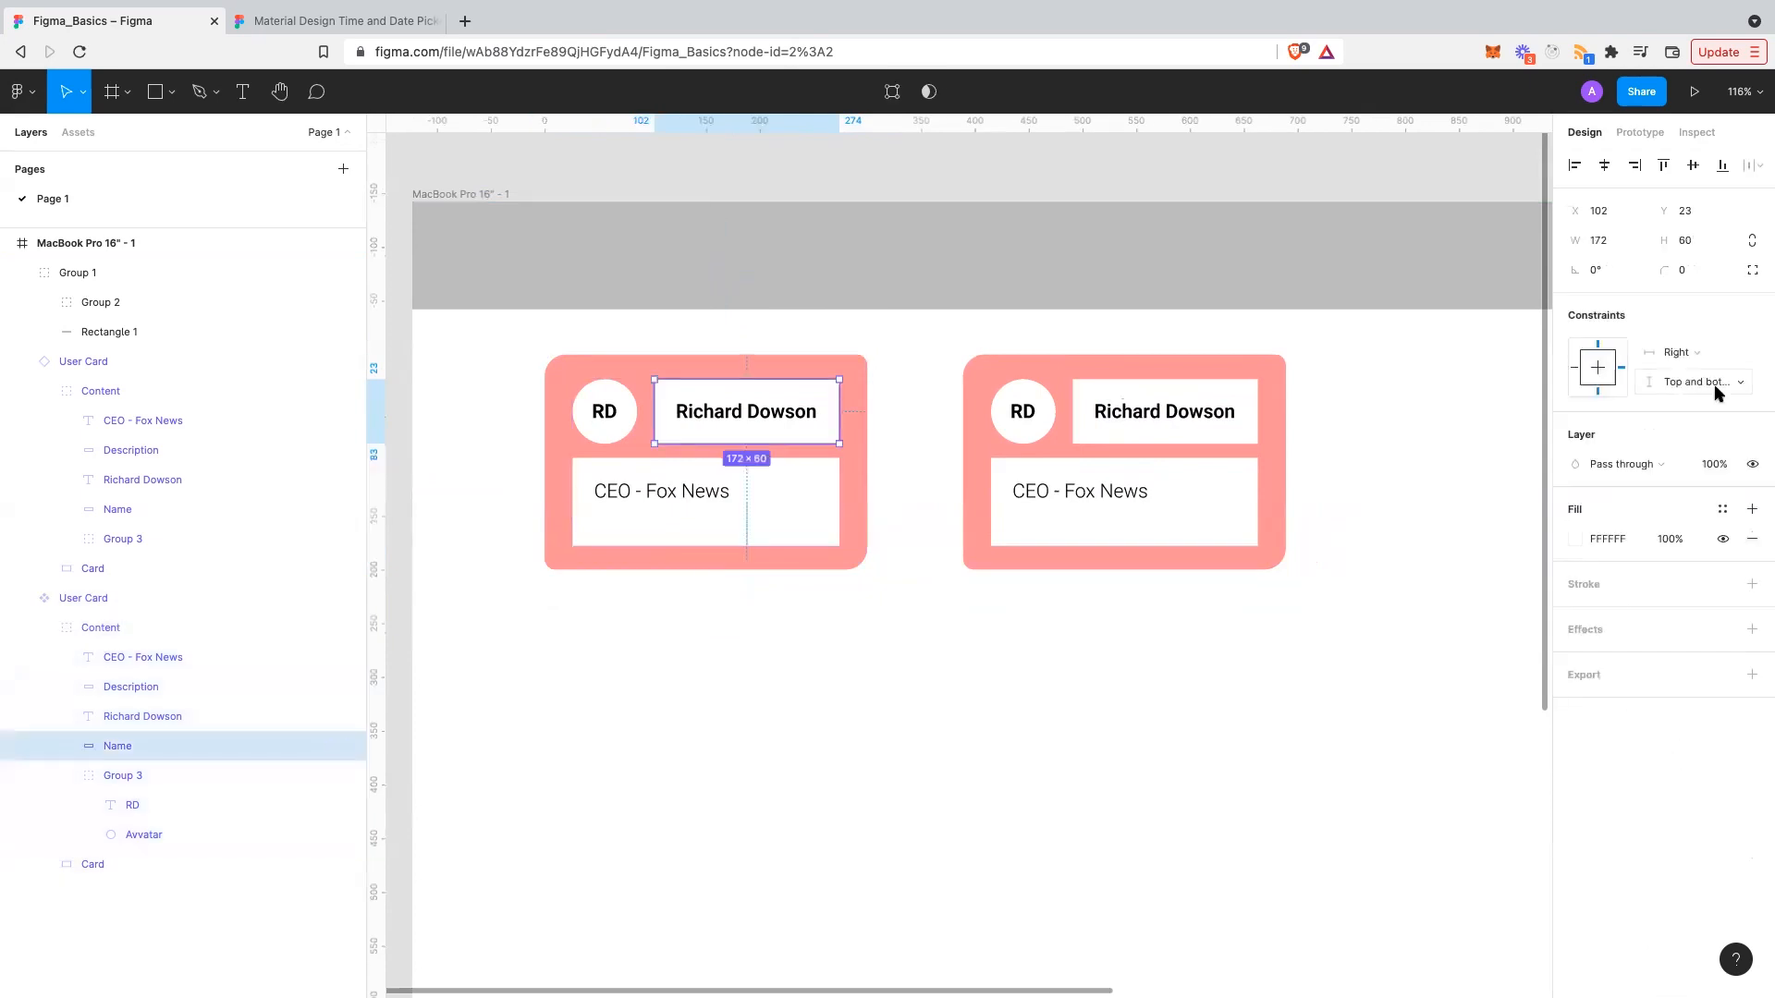
left_click(1717, 392)
left_click(1712, 339)
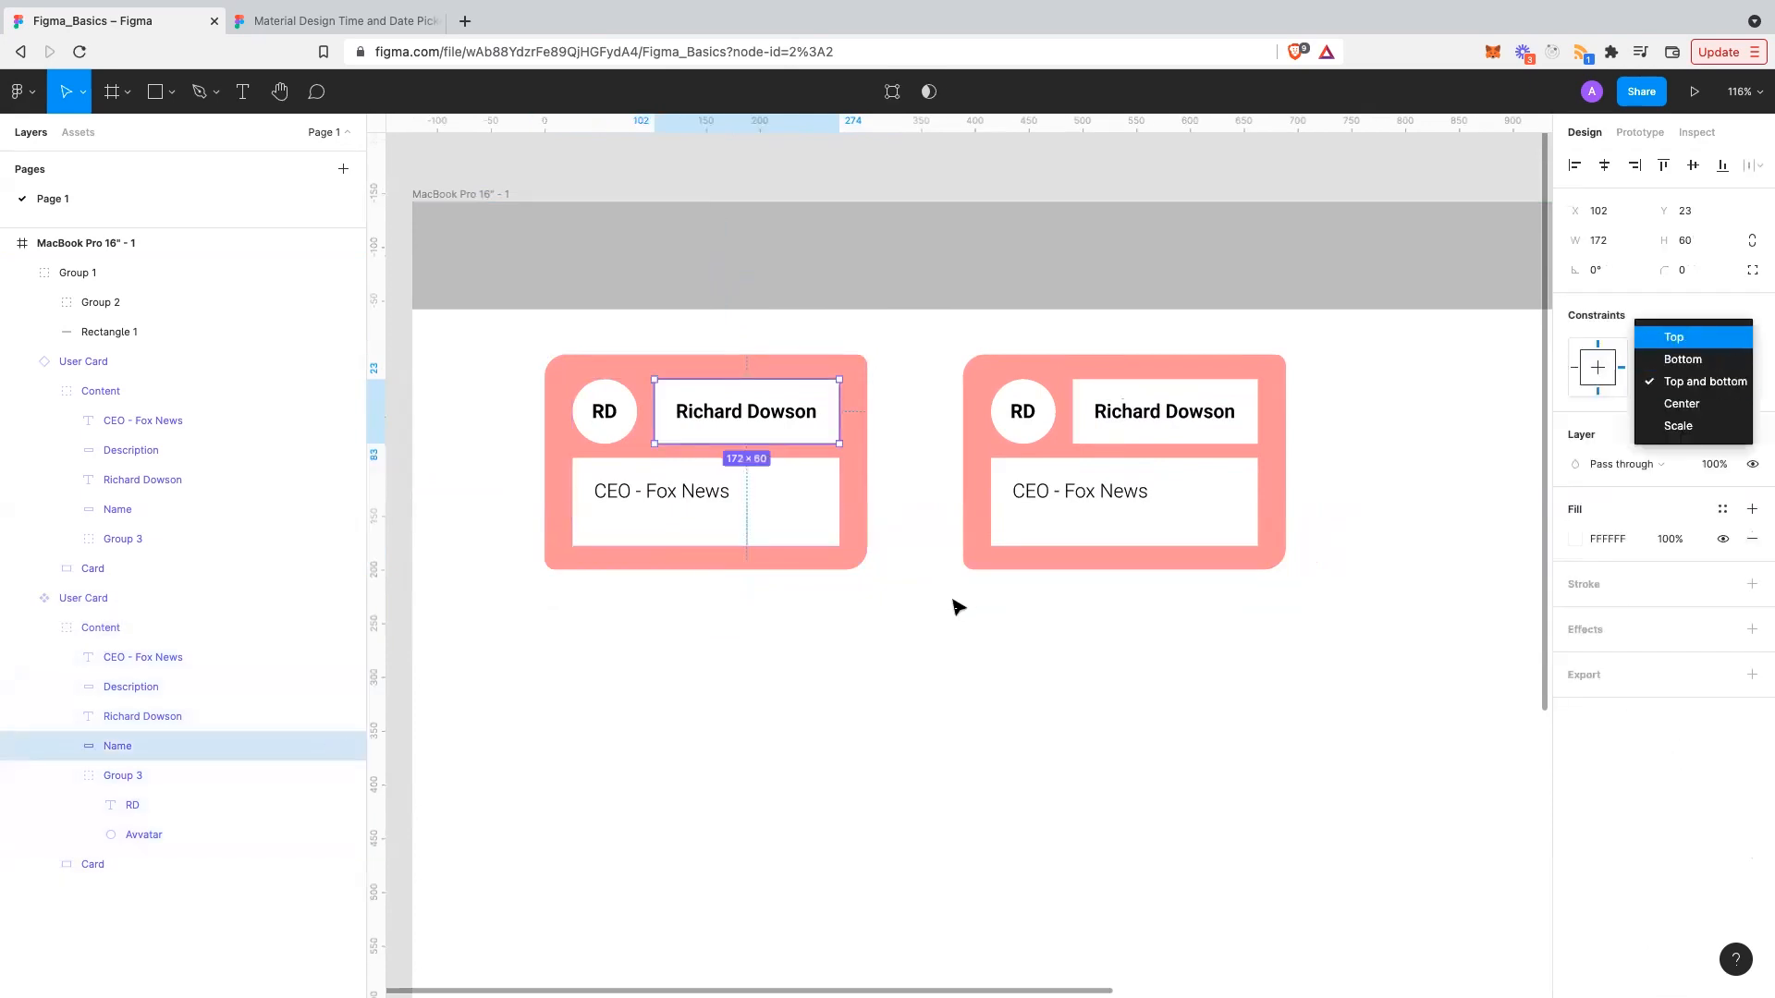
left_click(868, 569)
mouse_move(876, 570)
left_mouse_down()
mouse_move(905, 592)
mouse_move(908, 666)
mouse_move(832, 677)
mouse_move(978, 717)
mouse_move(877, 651)
mouse_move(849, 557)
mouse_move(878, 577)
left_mouse_up()
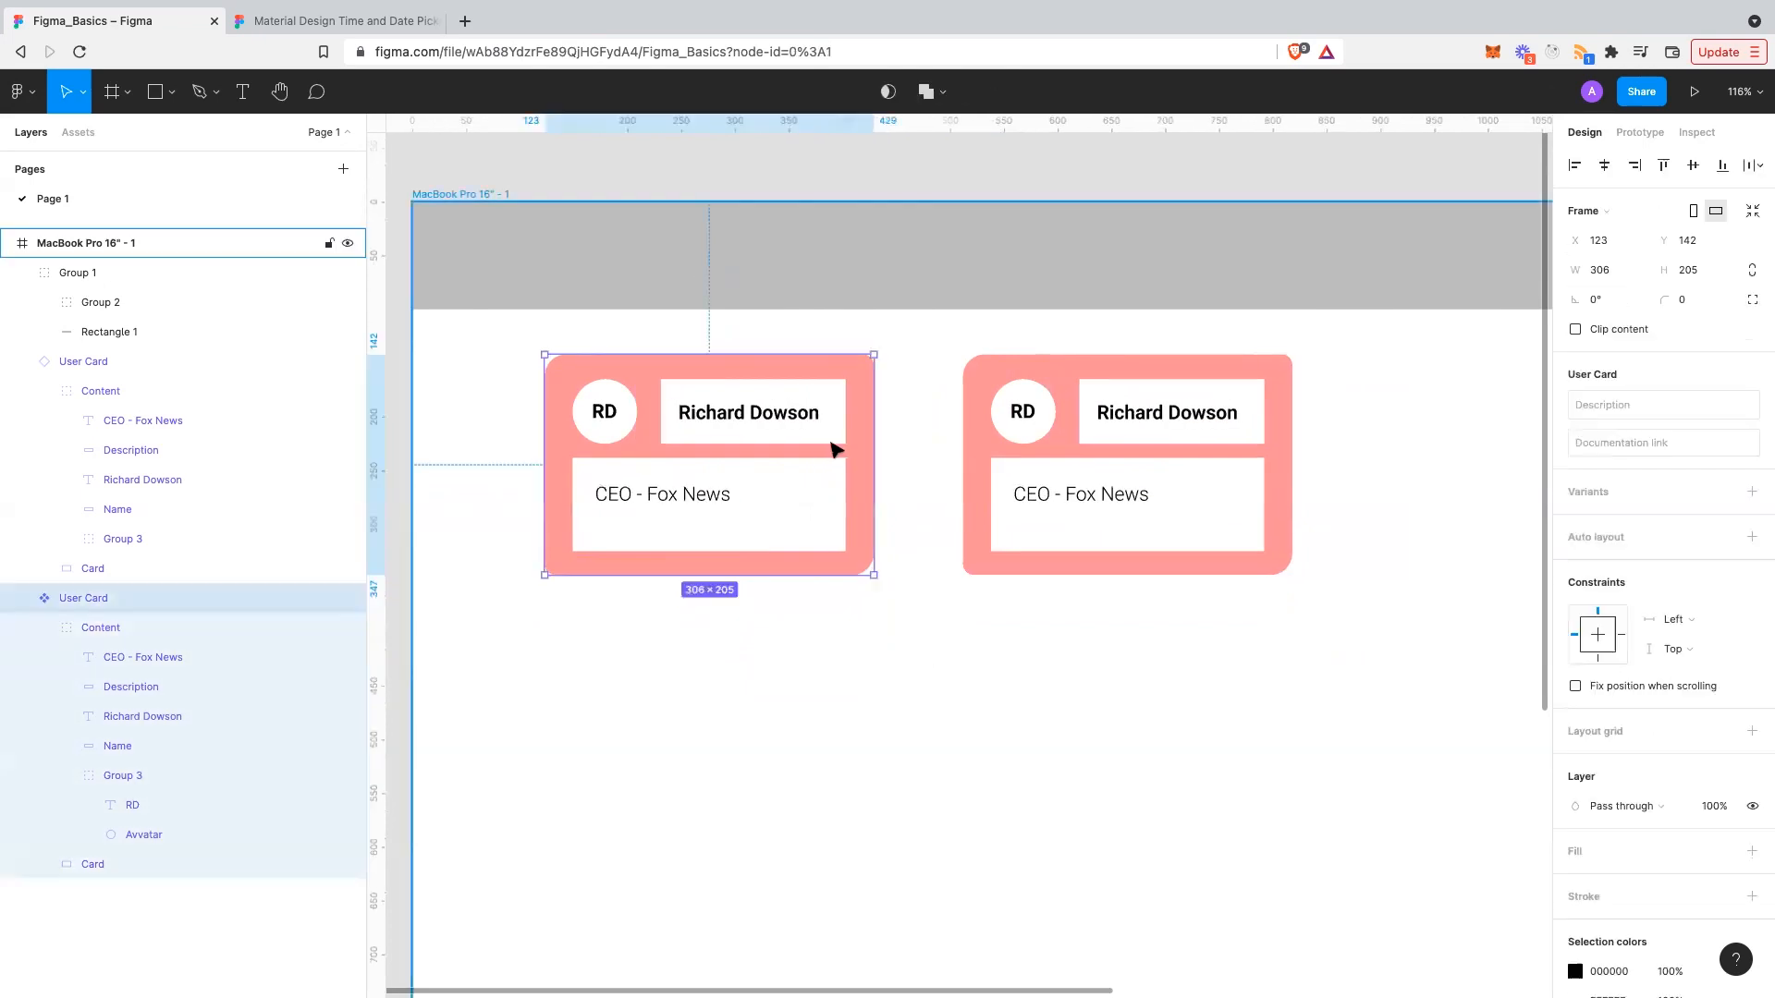
key("super+z")
double_click(799, 417)
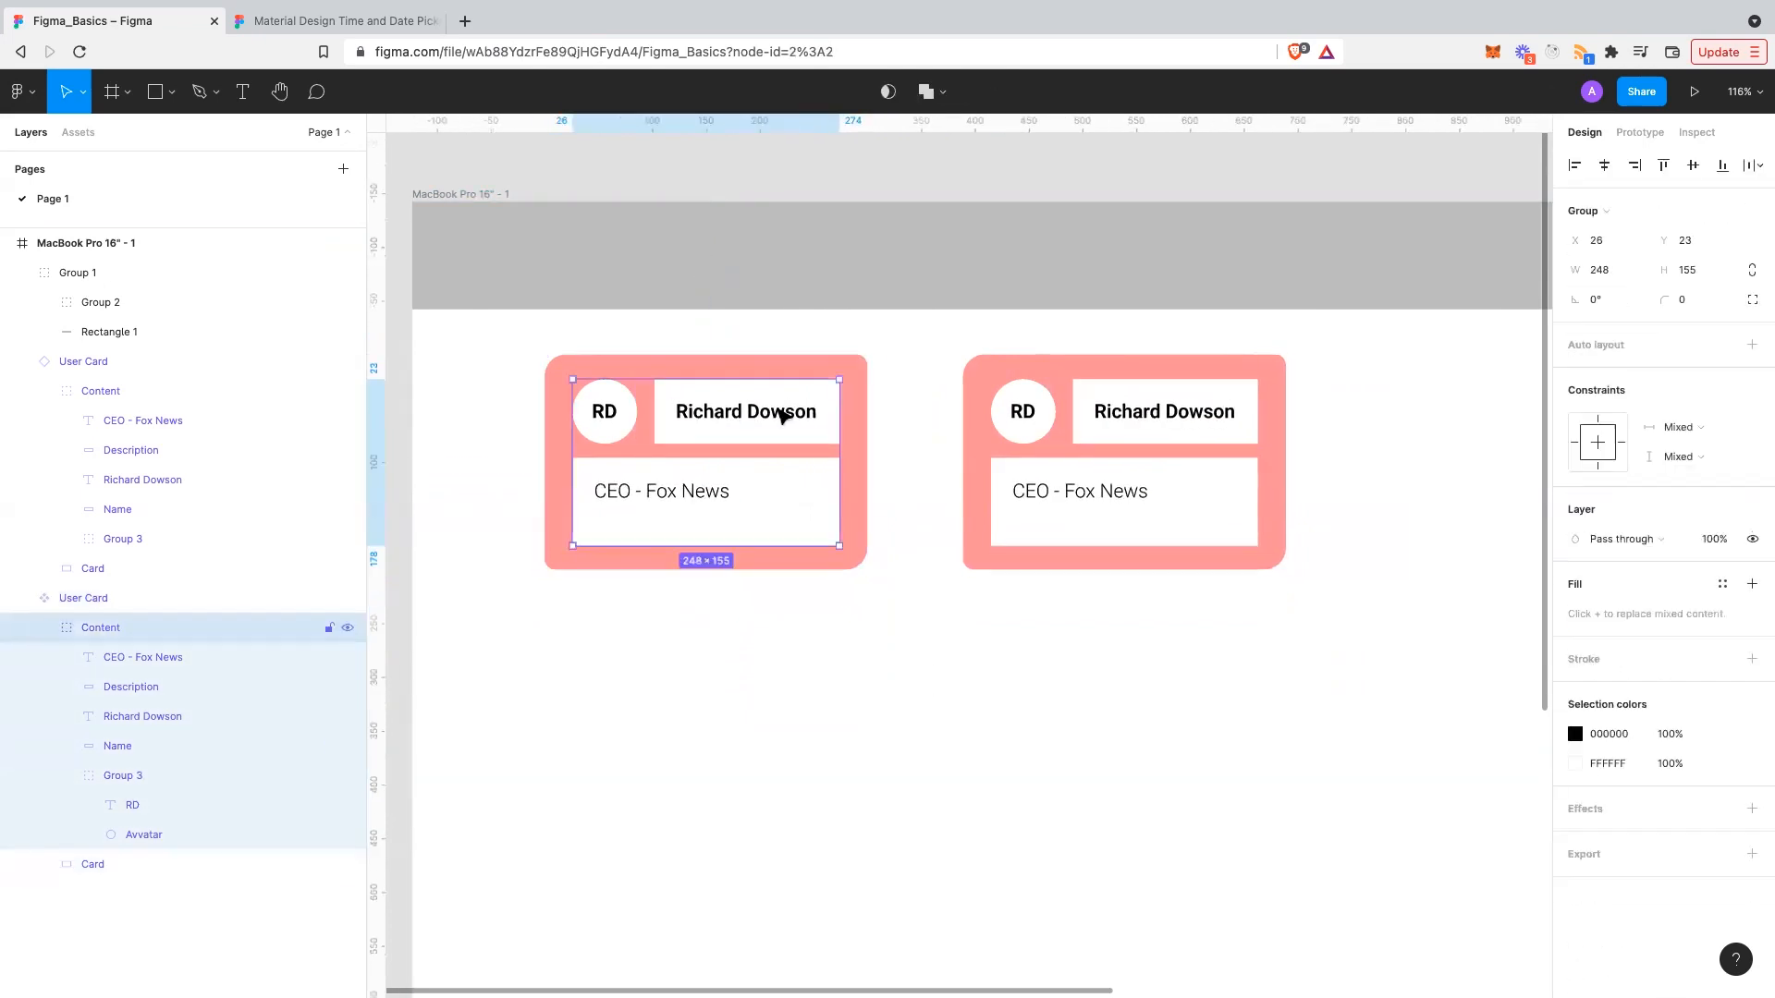
left_click(781, 417)
left_click(1690, 354)
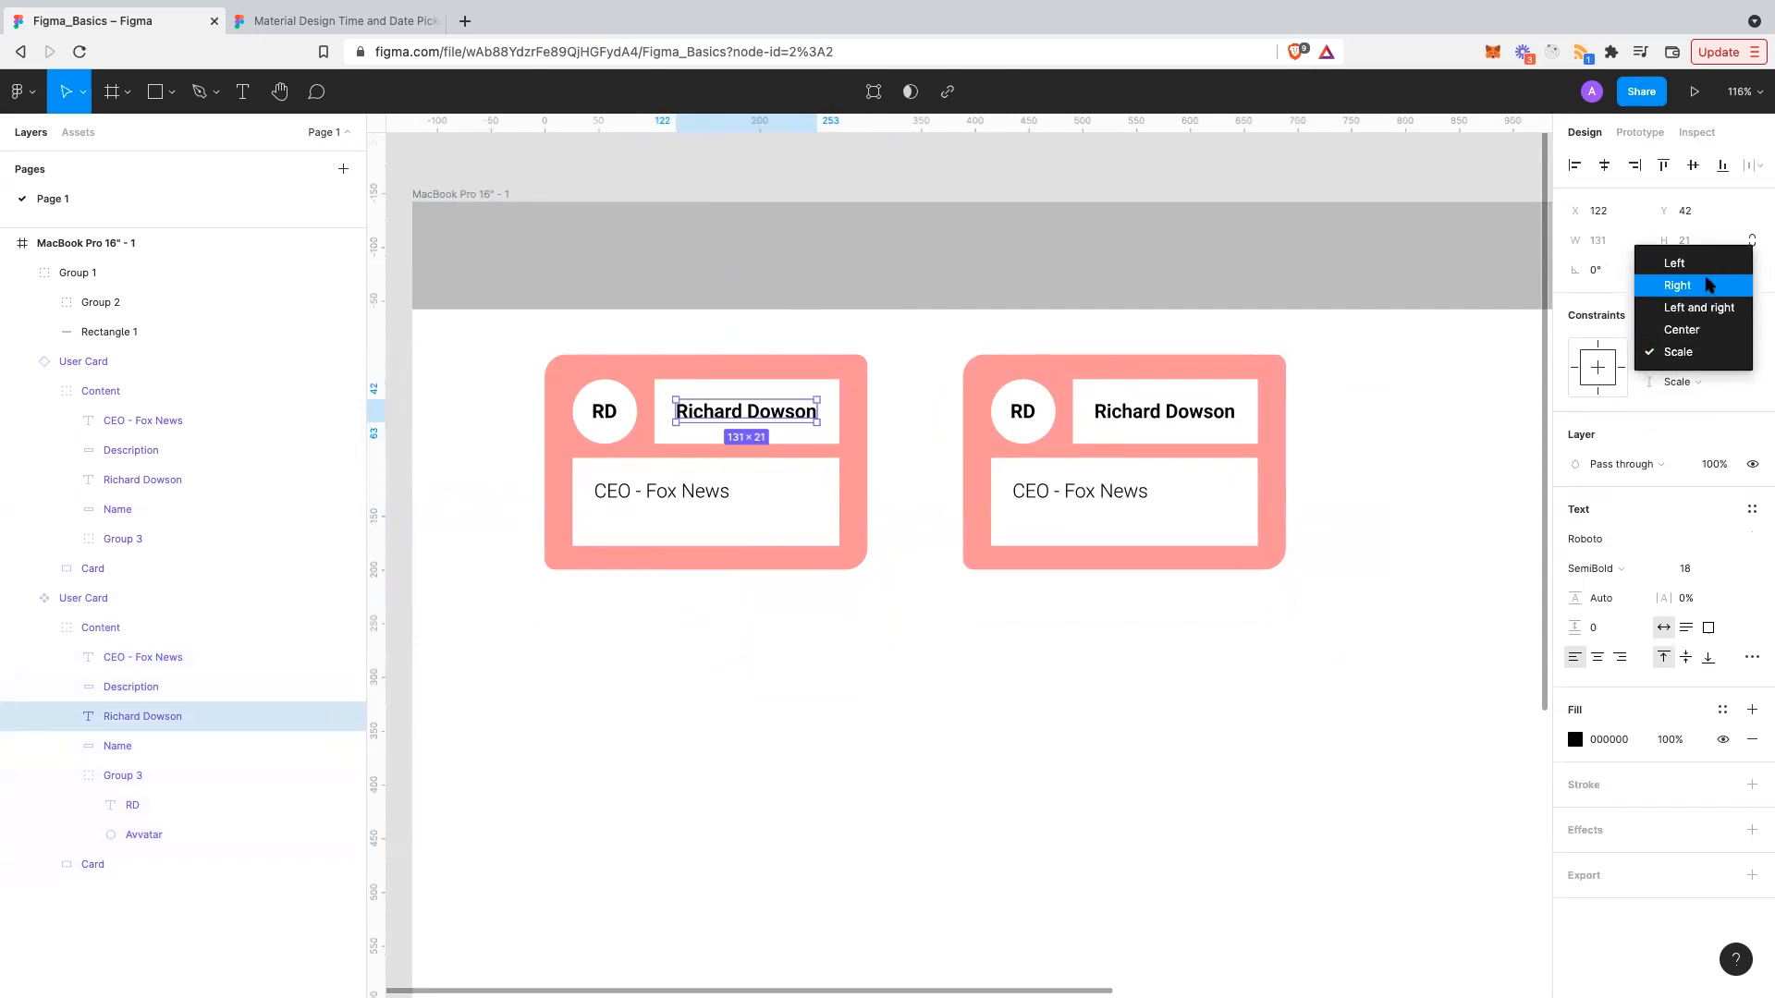
left_click(1677, 285)
left_click(1680, 382)
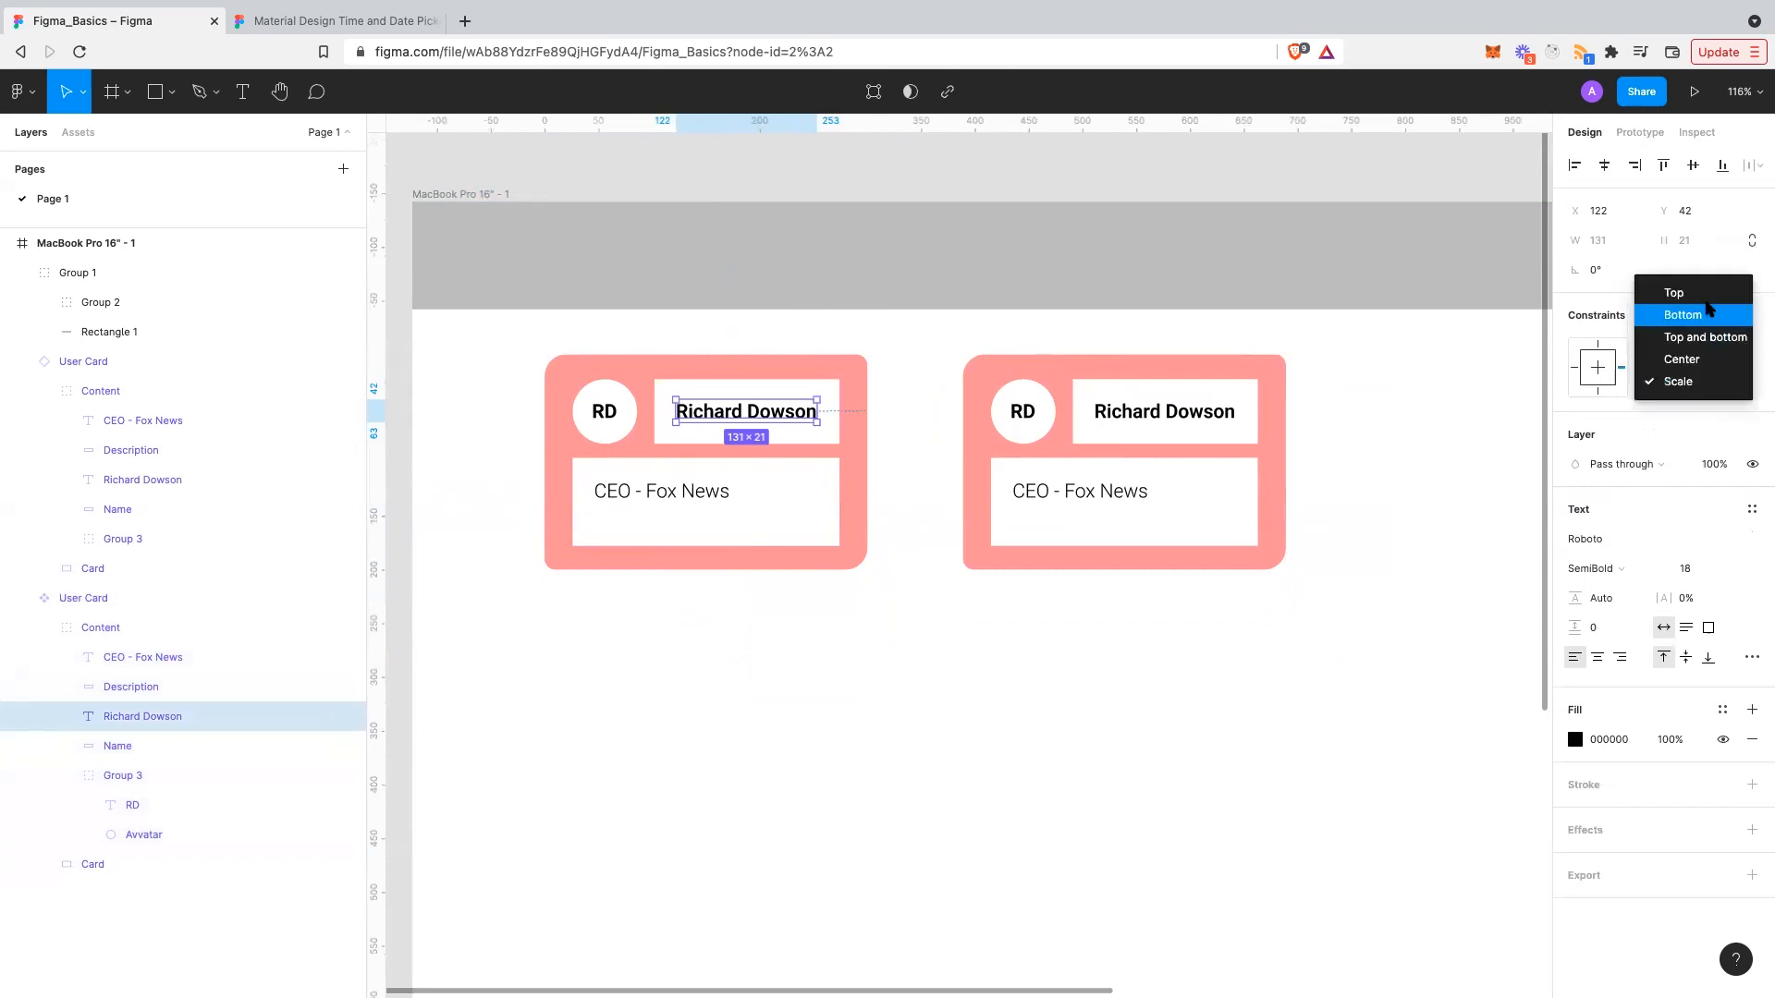
left_click(1705, 294)
- Test-enlarge the left User Card to check the name text, then undo
left_click(883, 666)
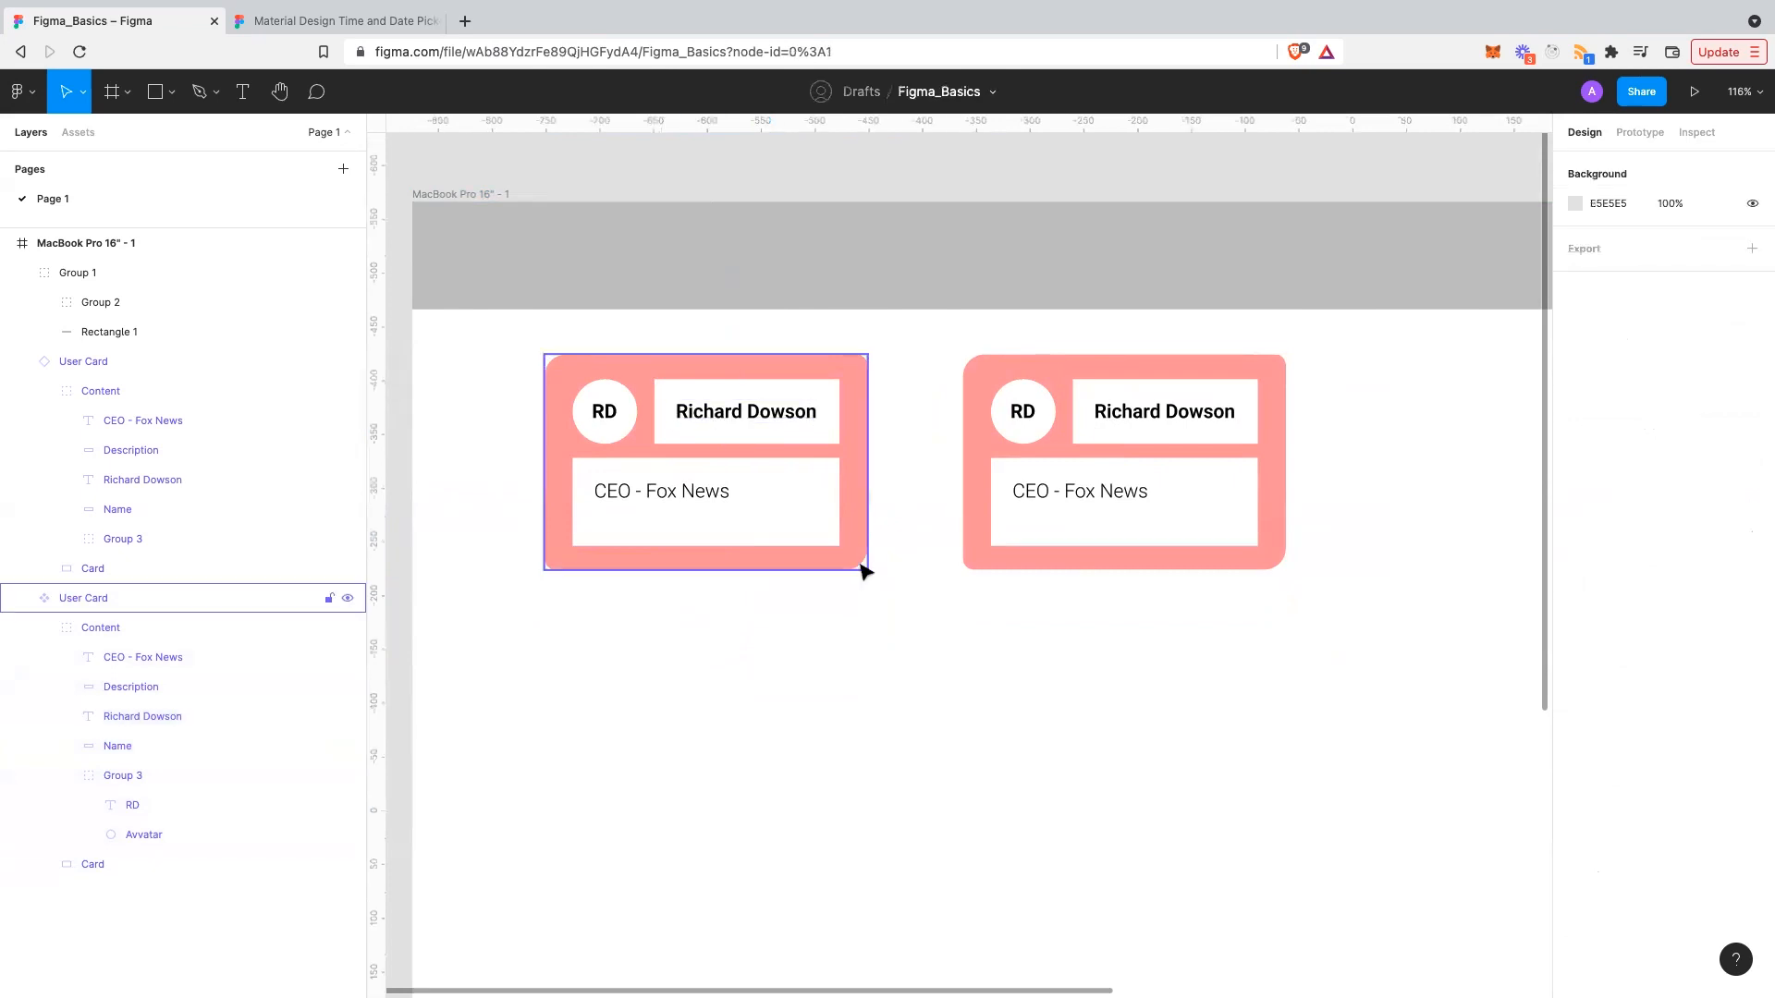
left_click_drag(859, 565, 919, 649)
left_click_drag(775, 658, 922, 602)
left_click(956, 653)
key("super+z")
key("super+z")
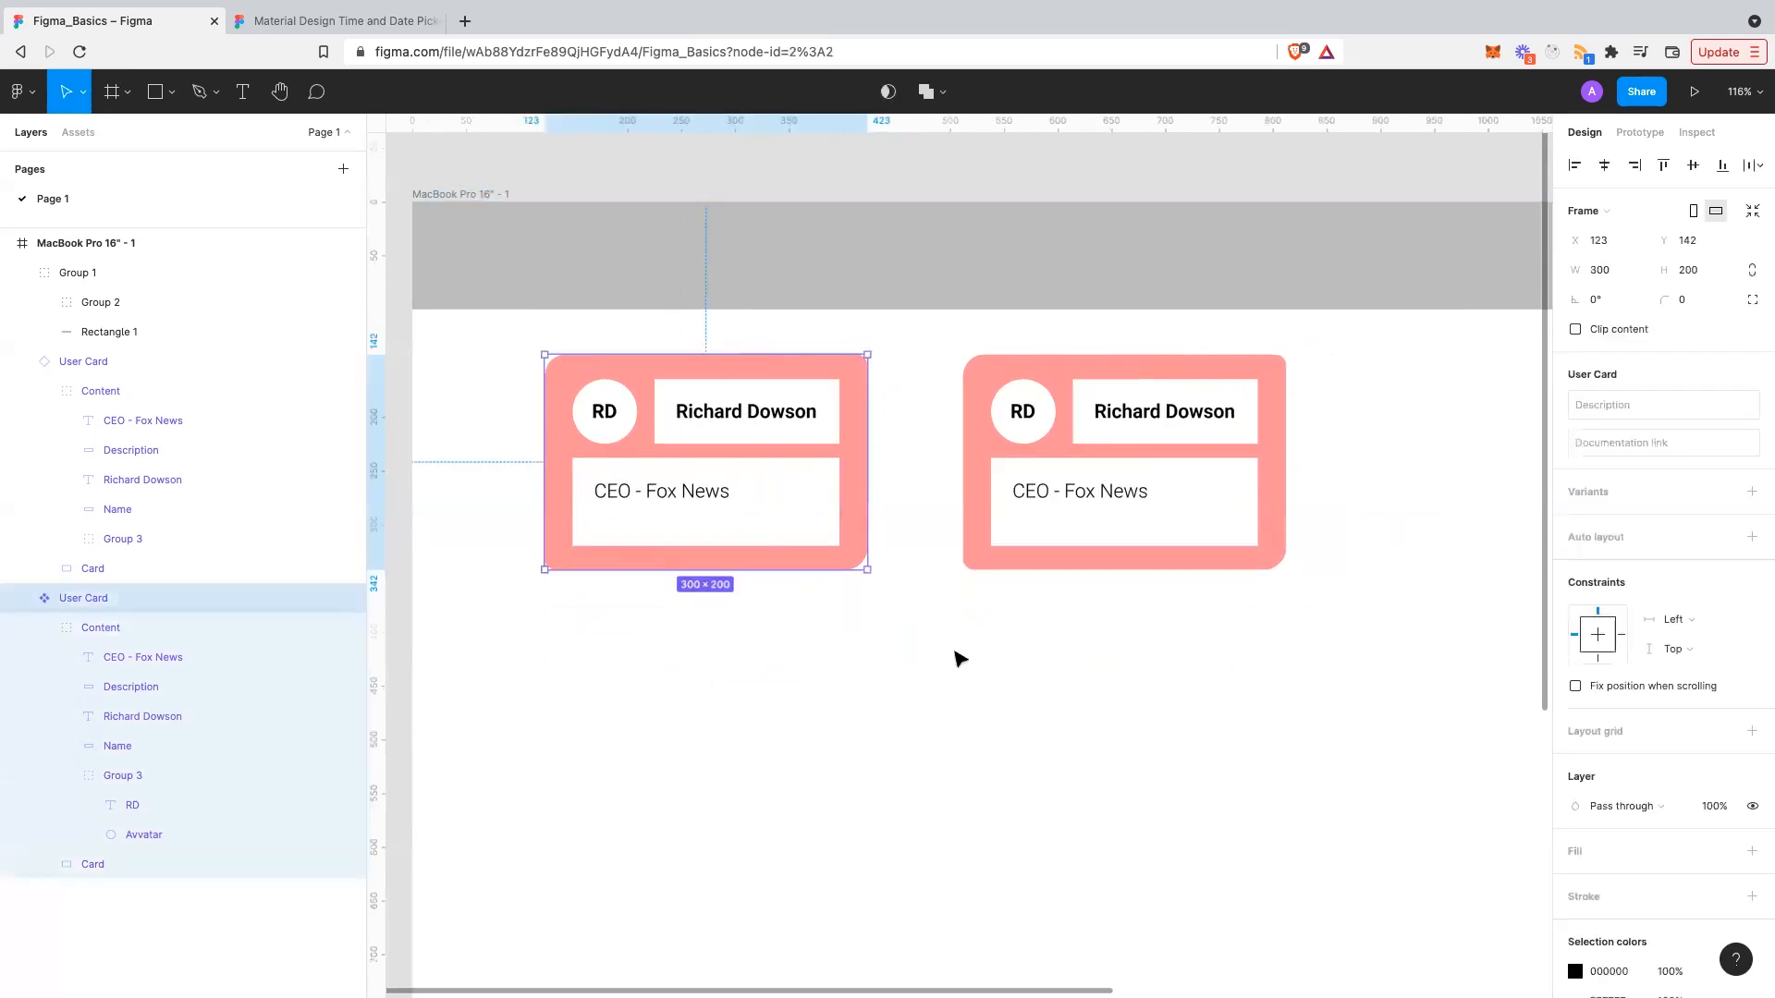
- Stretch the right User Card instance to preview its layout
left_click(1092, 646)
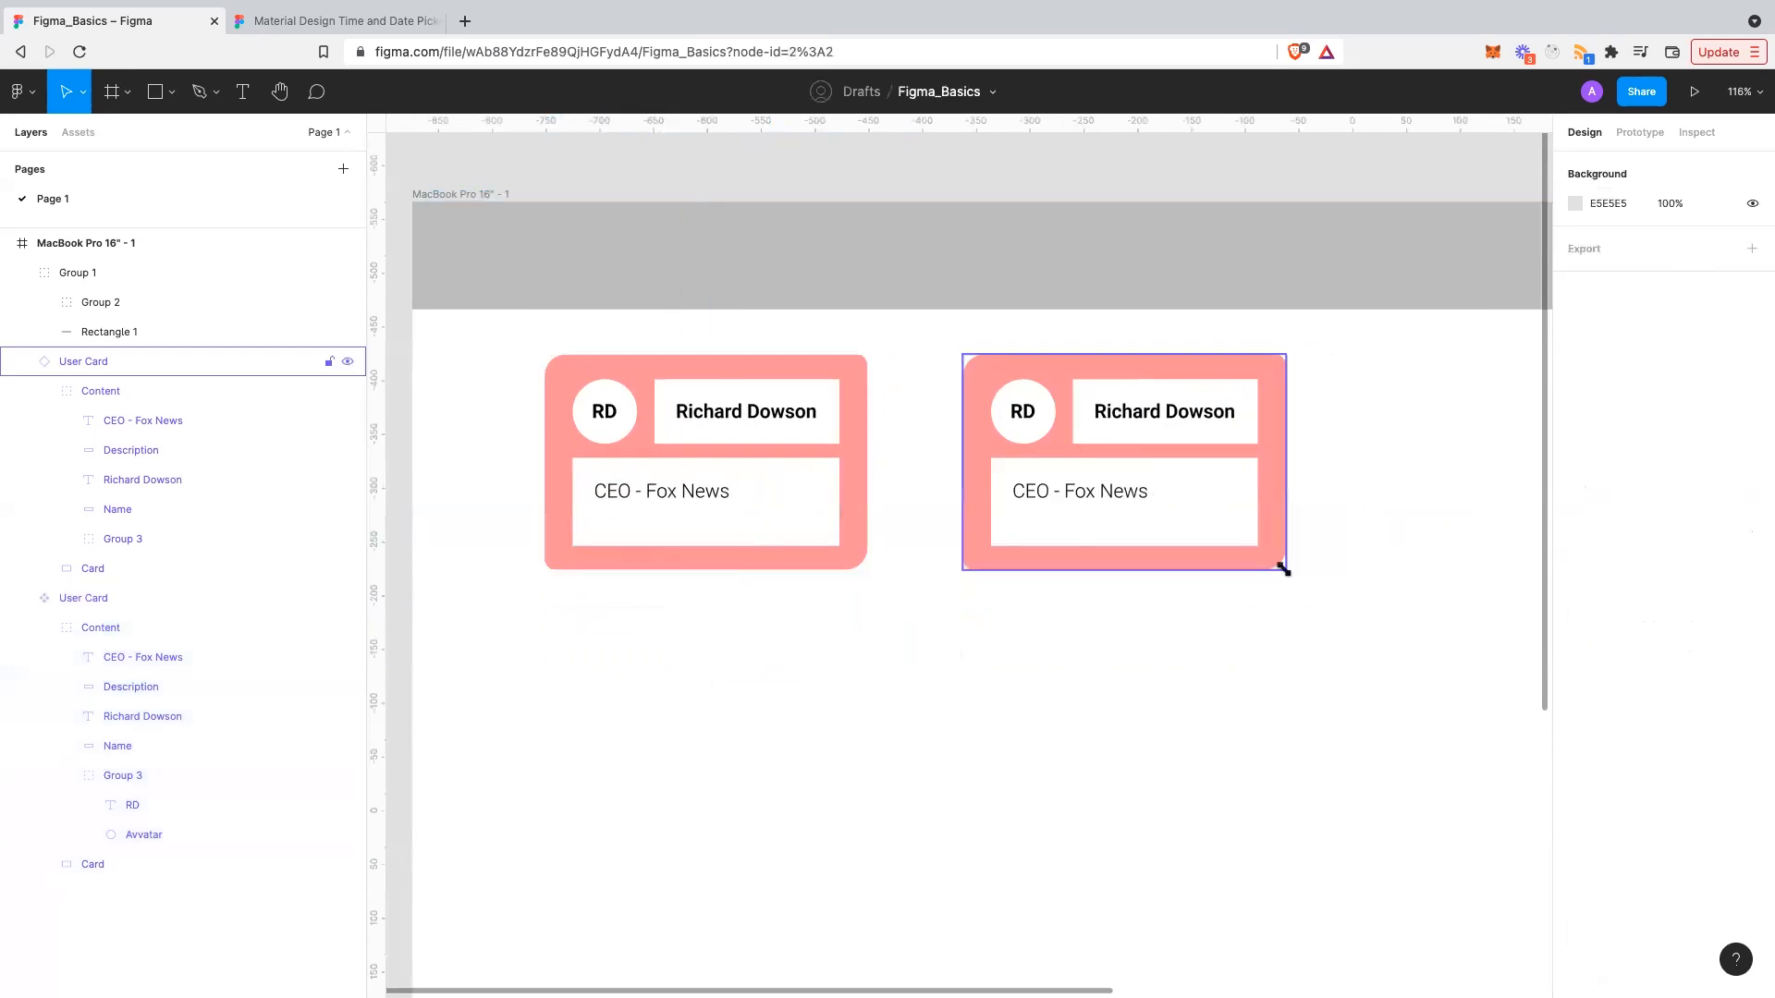
left_click(1090, 504)
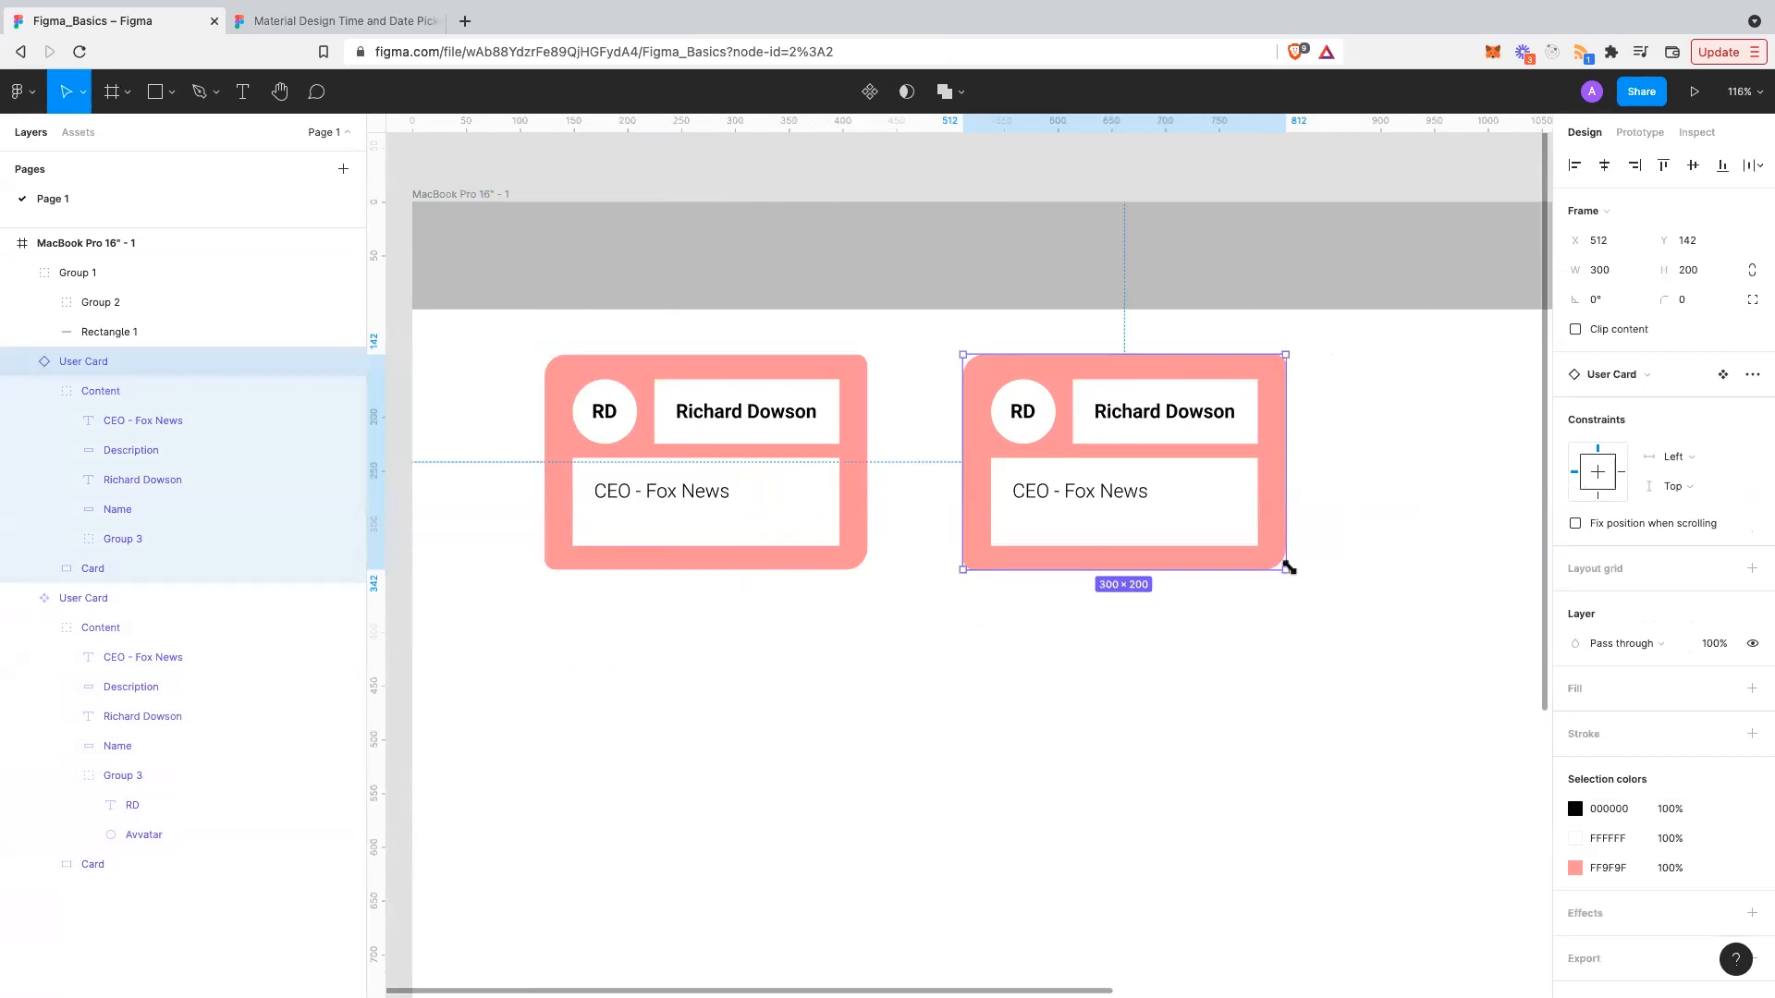
left_click_drag(1336, 592, 1285, 569)
- Constrain the CEO - Fox News text to Left and Bottom
left_click(707, 497)
double_click(705, 499)
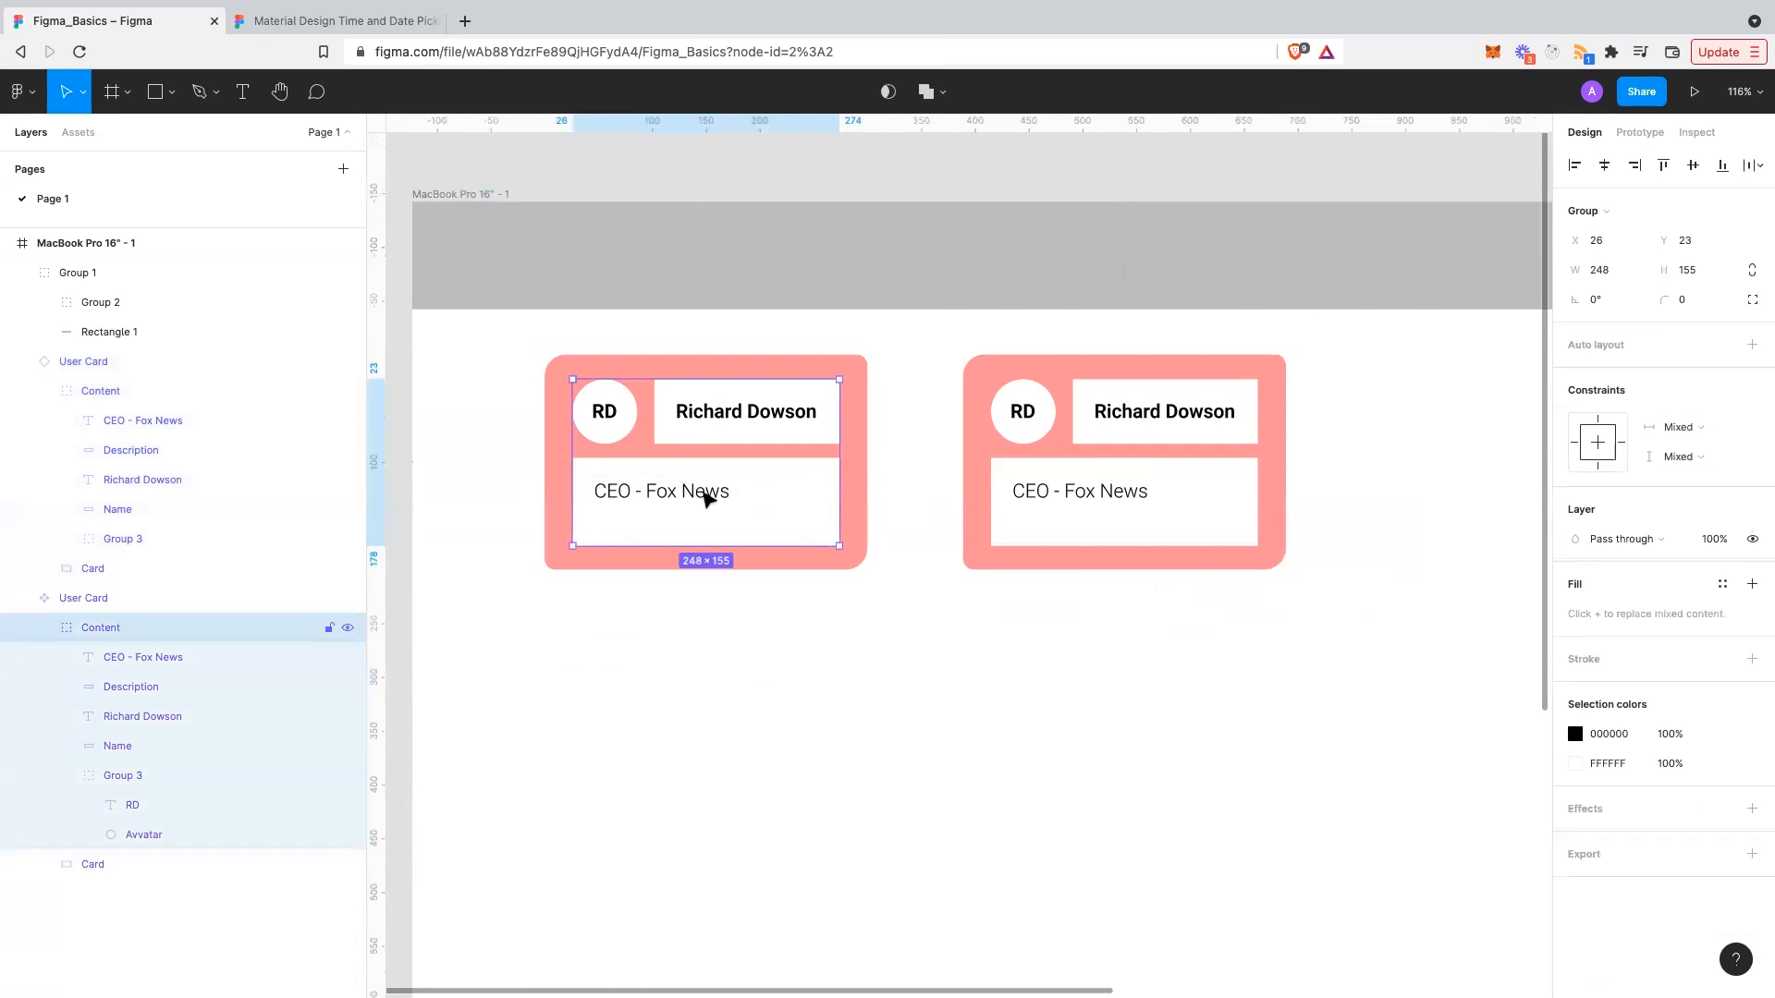
double_click(706, 499)
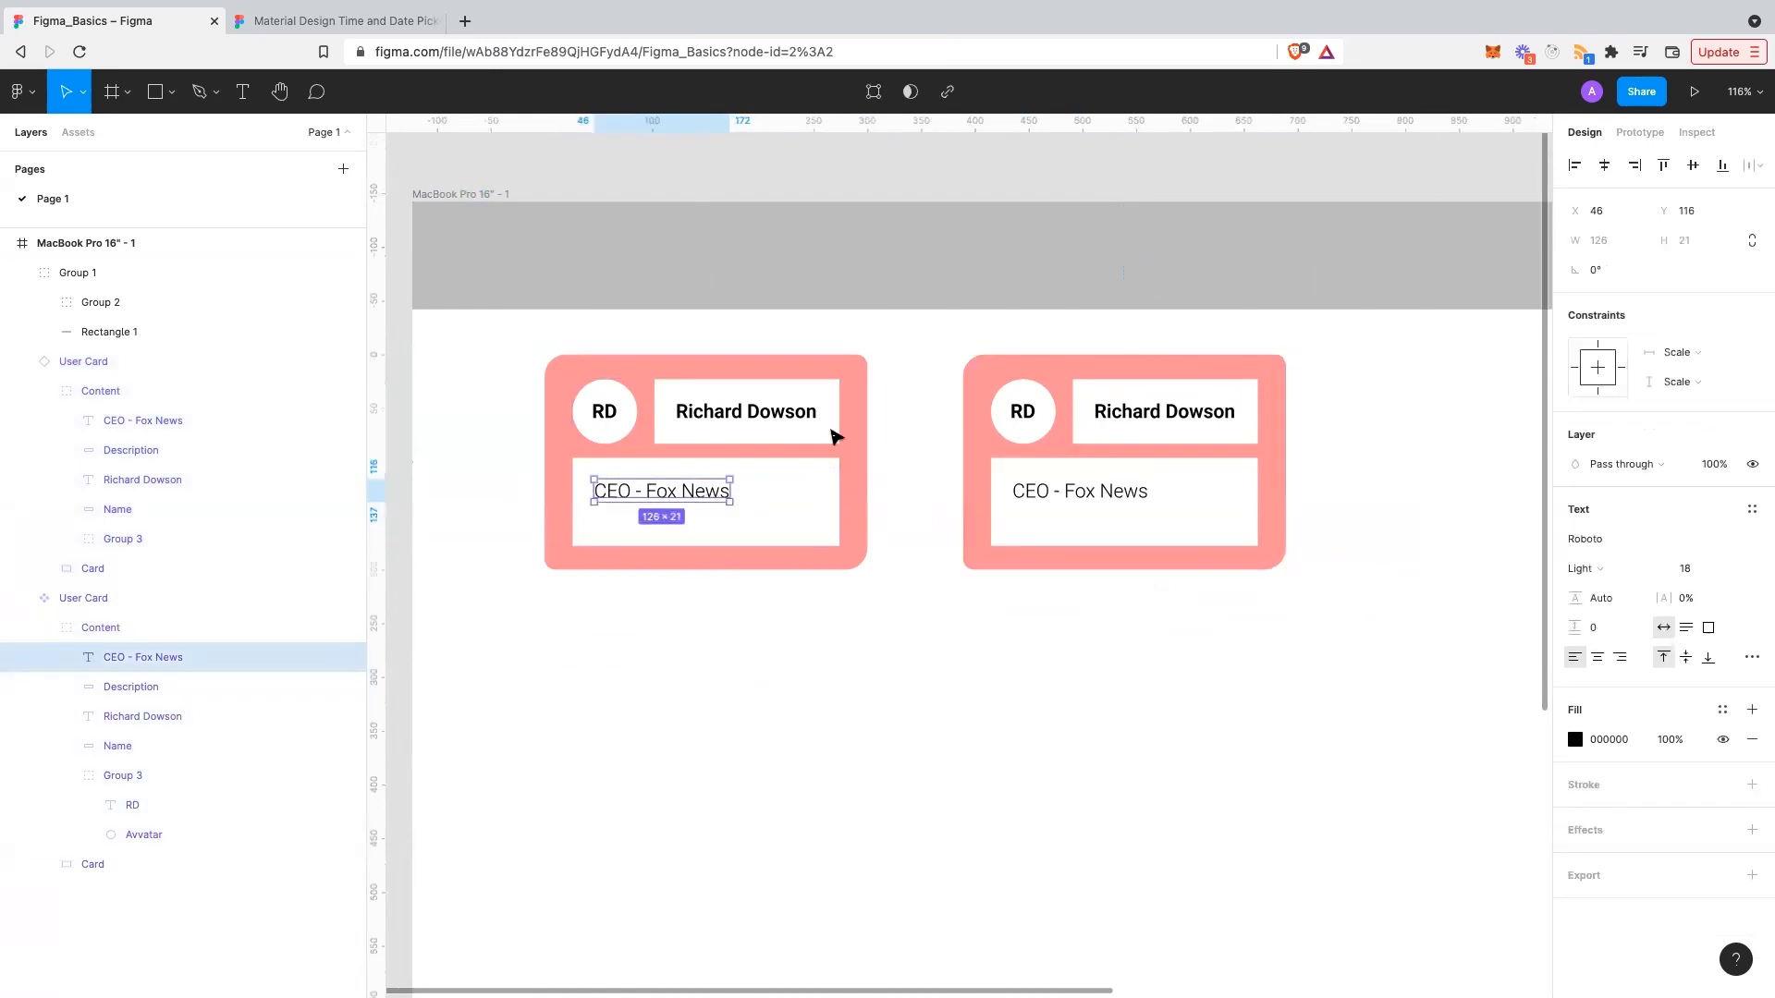
left_click(1709, 352)
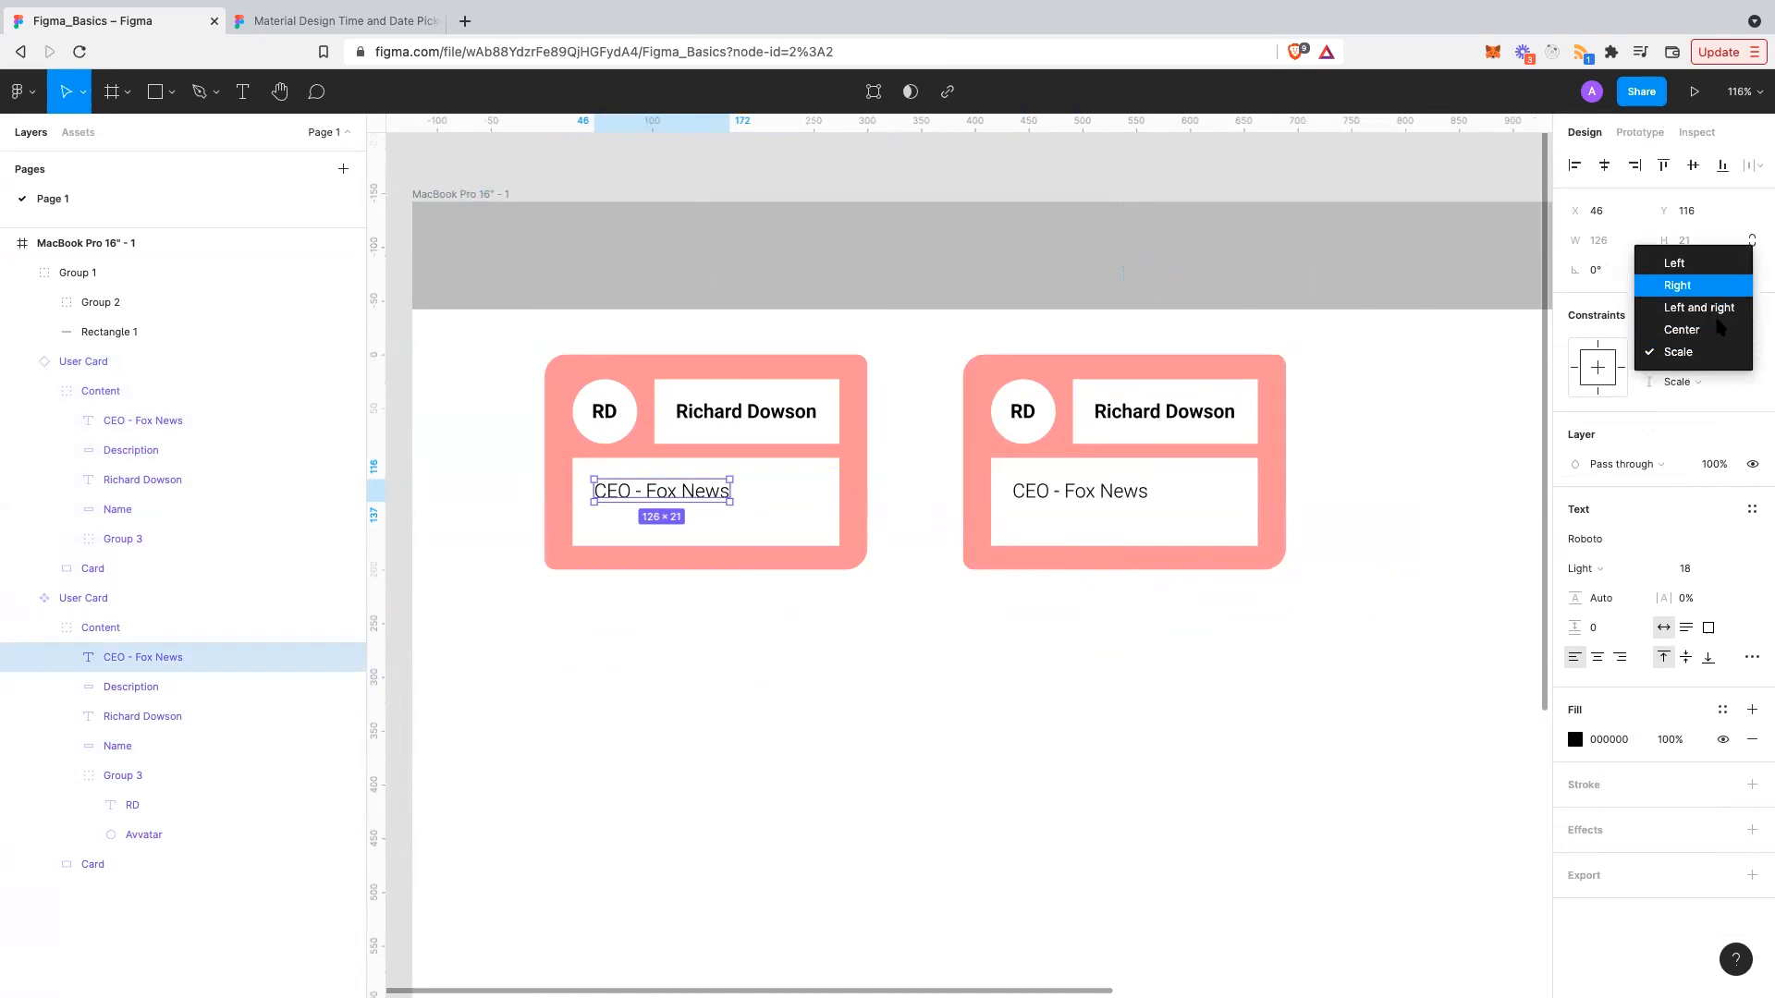
left_click(1706, 264)
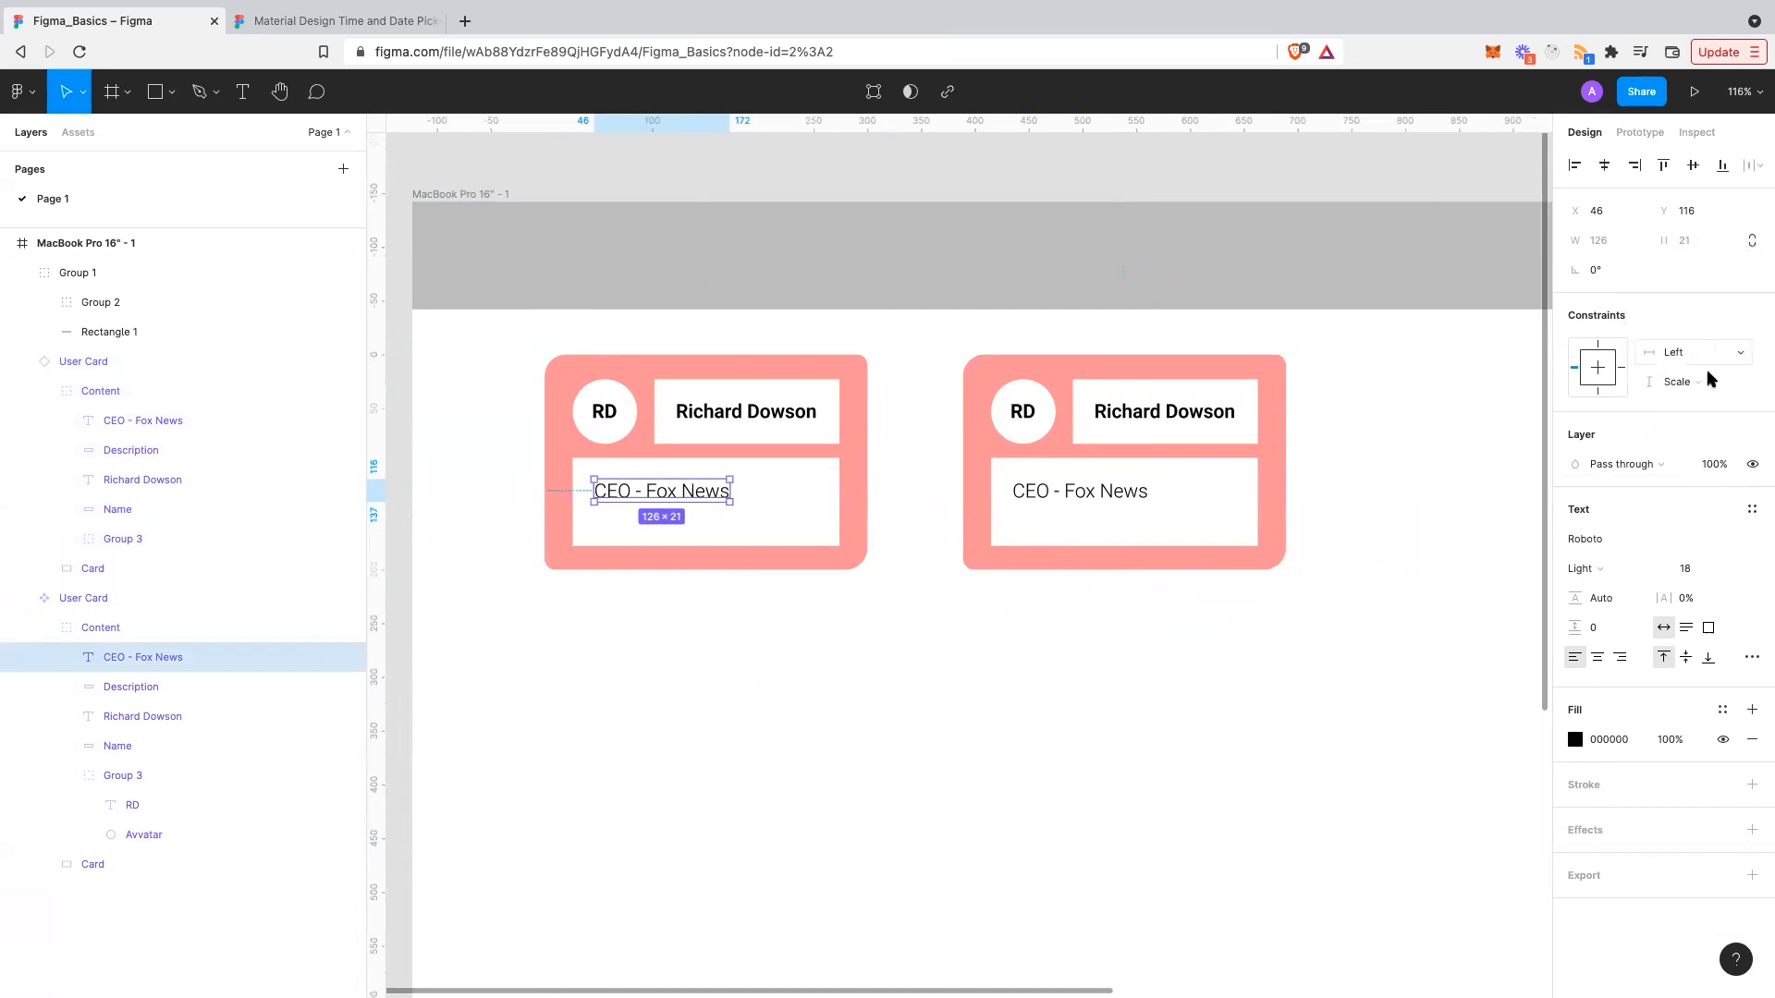
left_click(1709, 379)
left_click(1690, 313)
- Widen the right User Card to preview how the job title behaves
left_click(1259, 638)
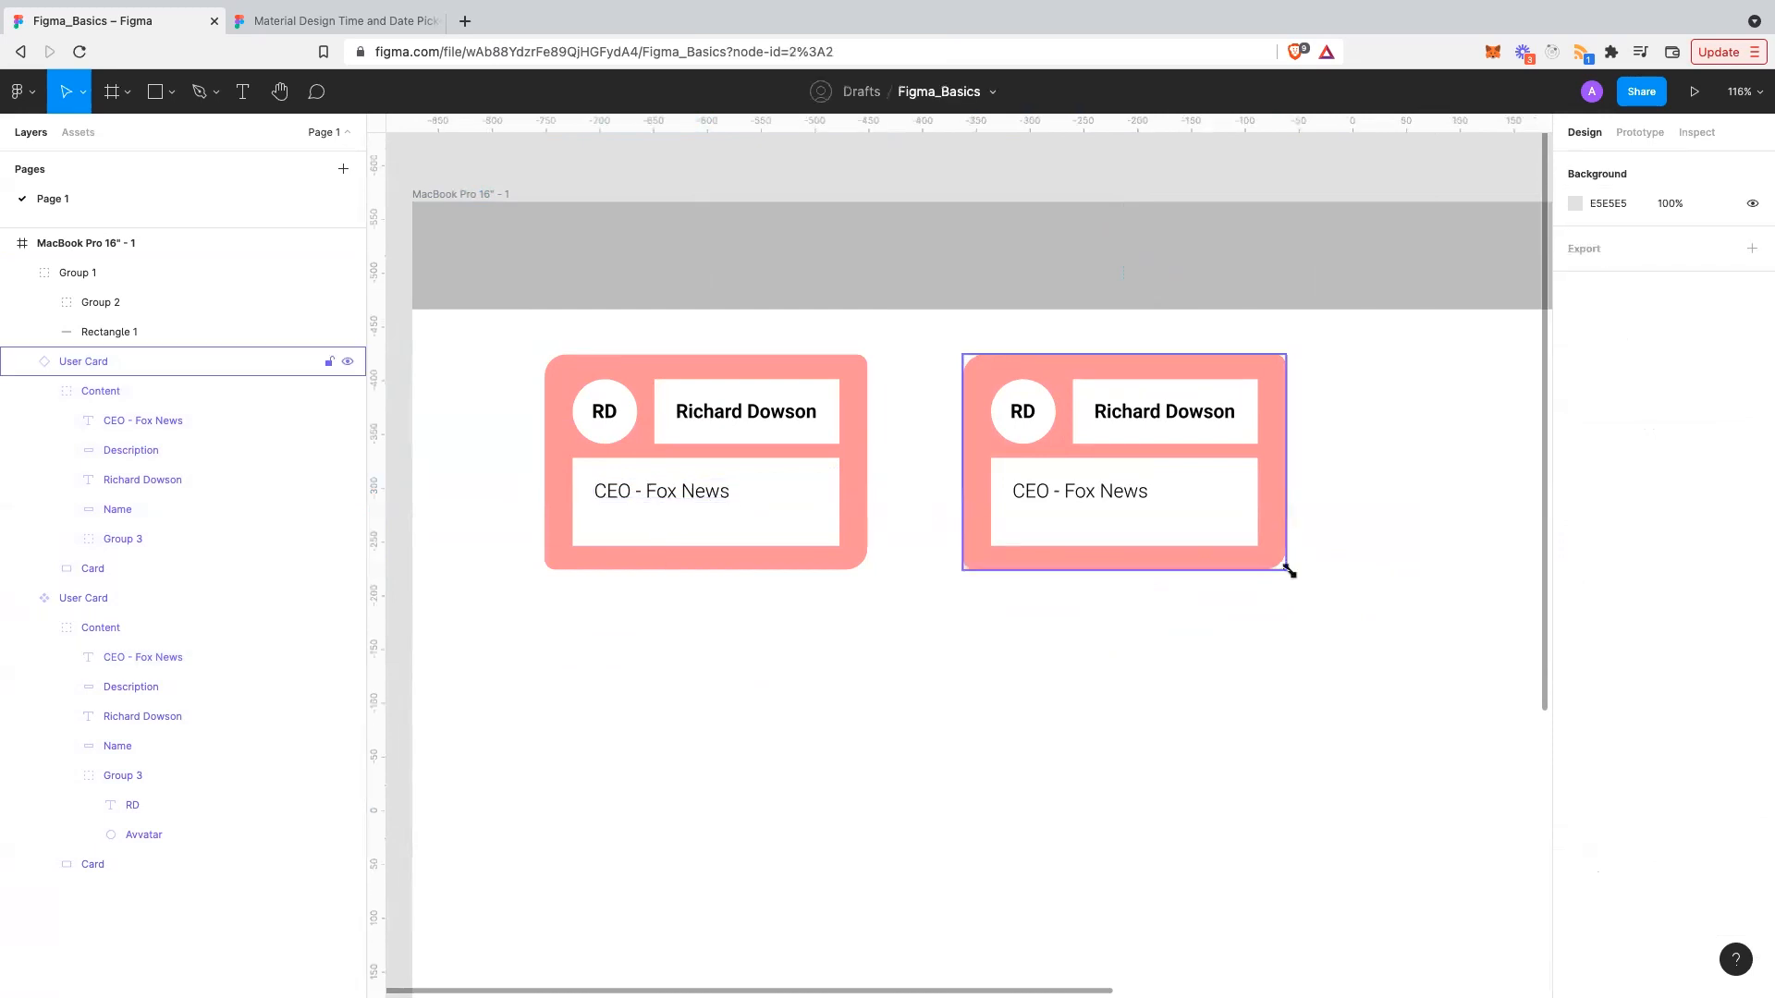
left_click(1283, 562)
left_click_drag(1378, 591, 1358, 564)
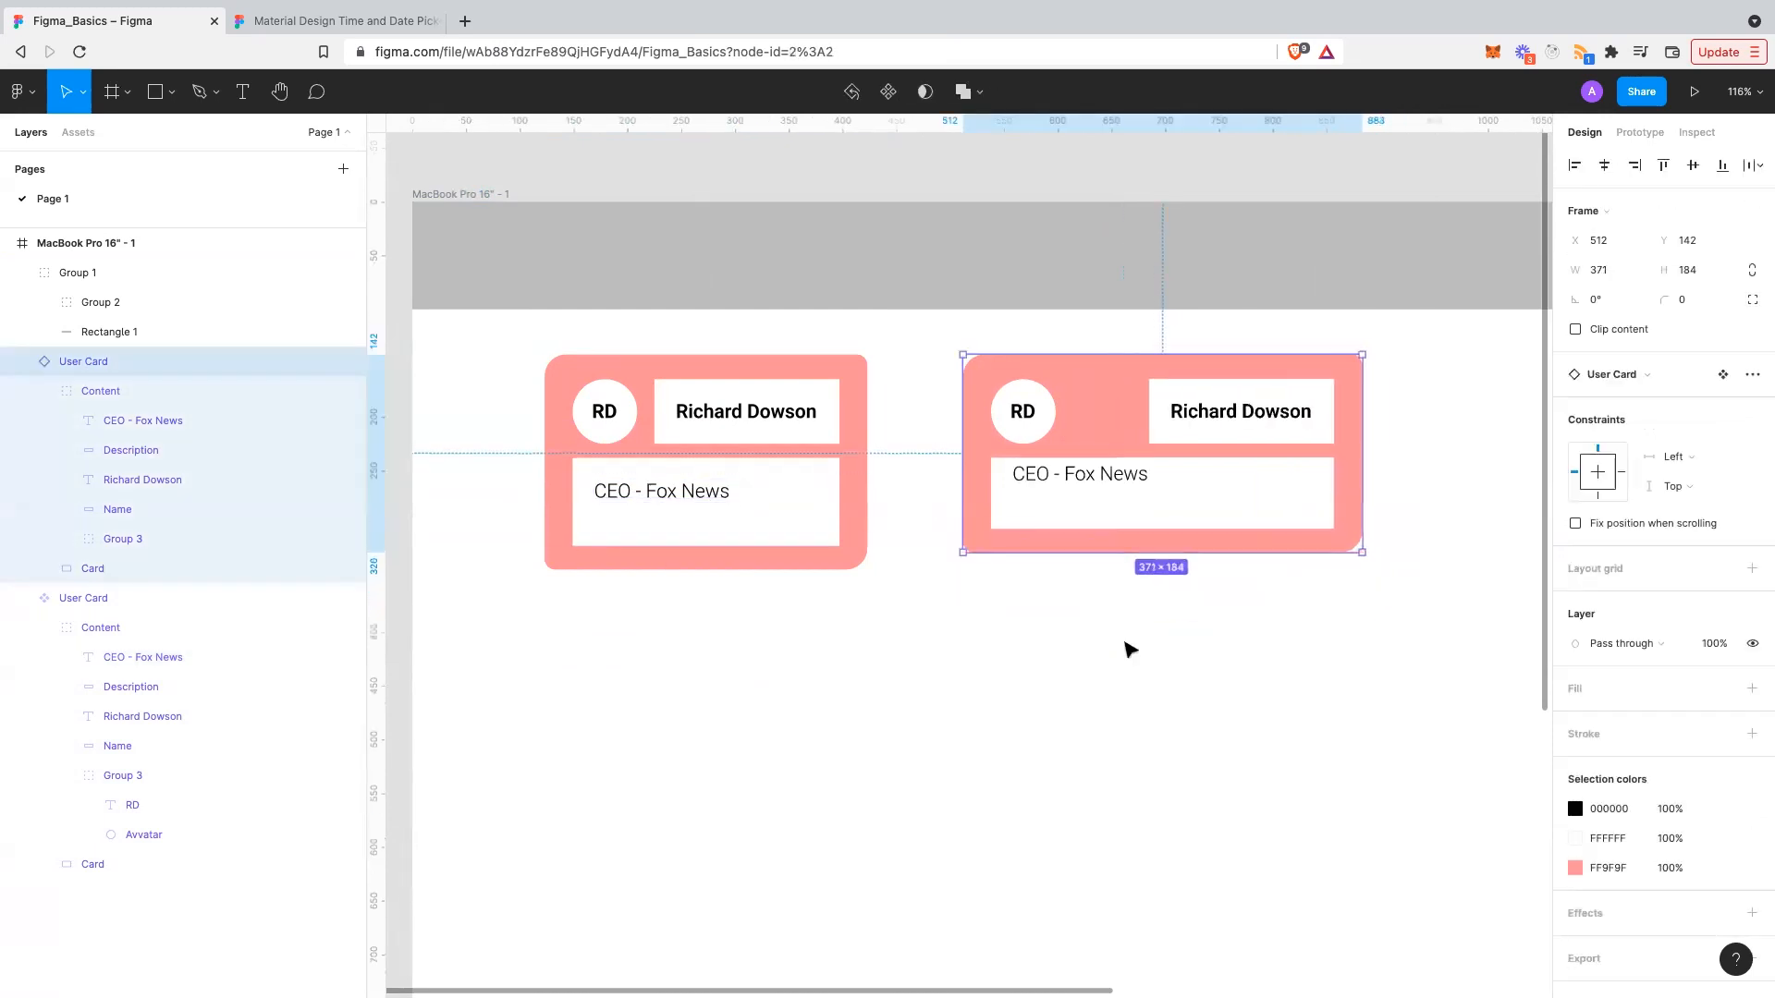
key("Escape")
- Change the CEO - Fox News text's vertical constraint to Top
left_click(821, 511)
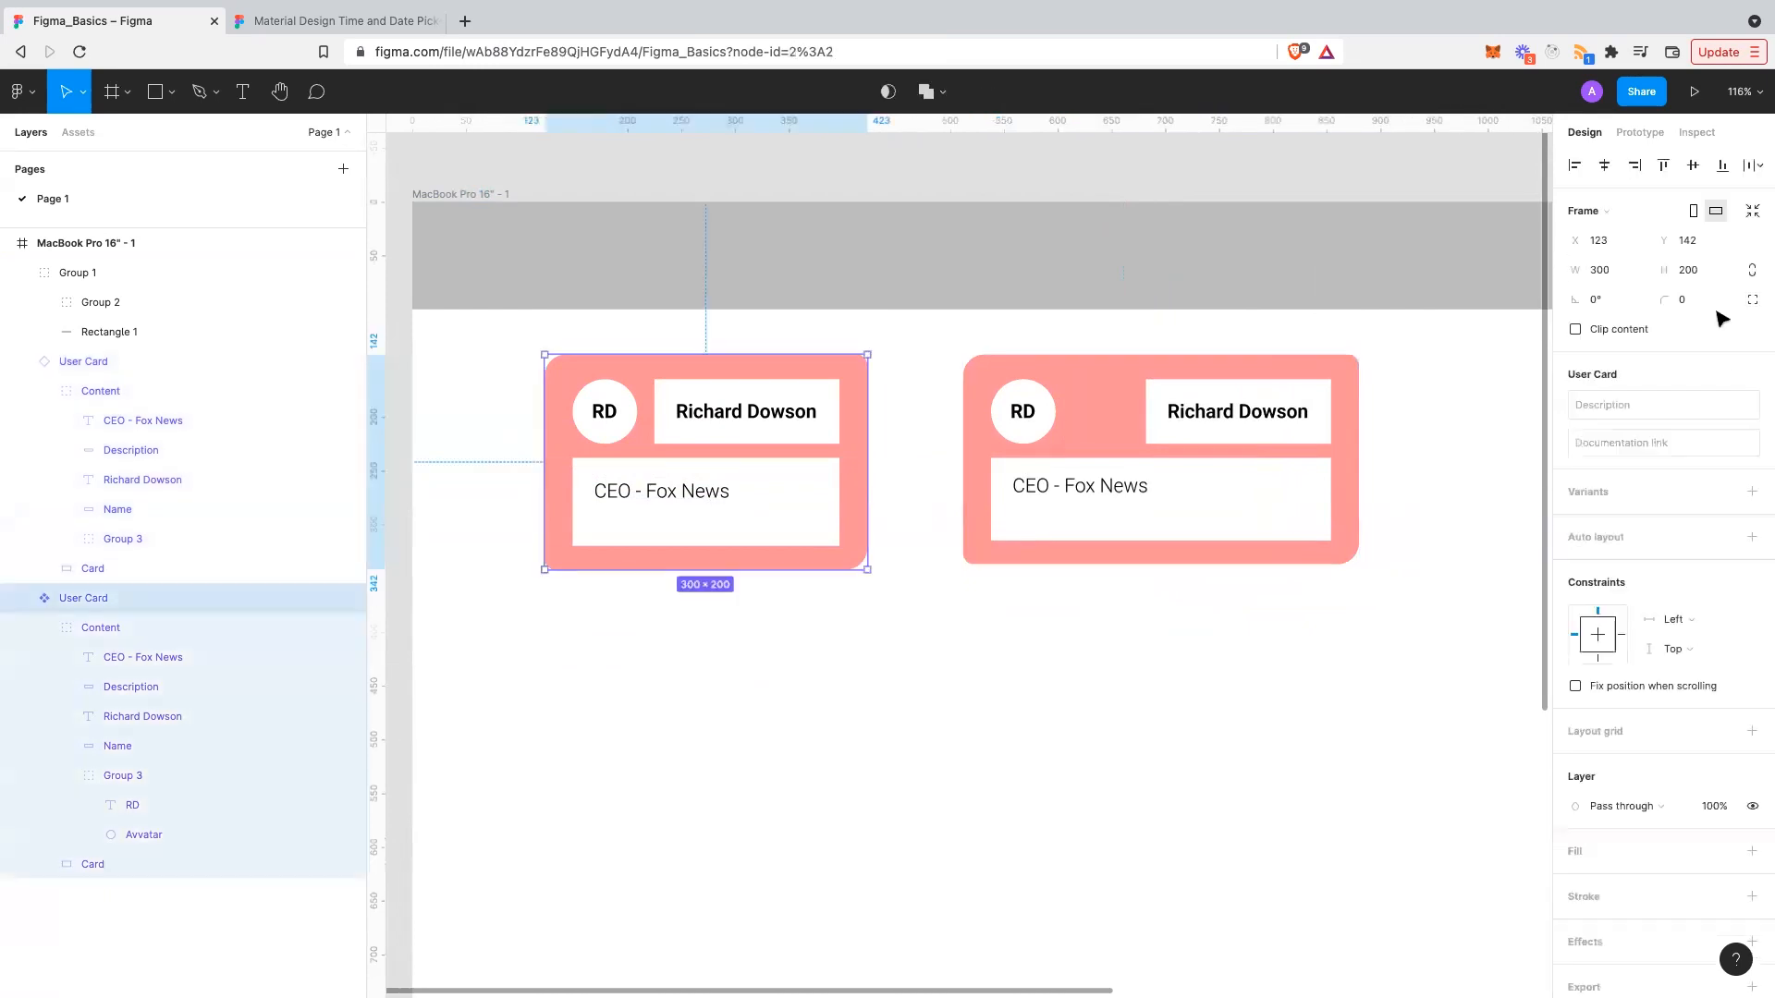
left_click(712, 496)
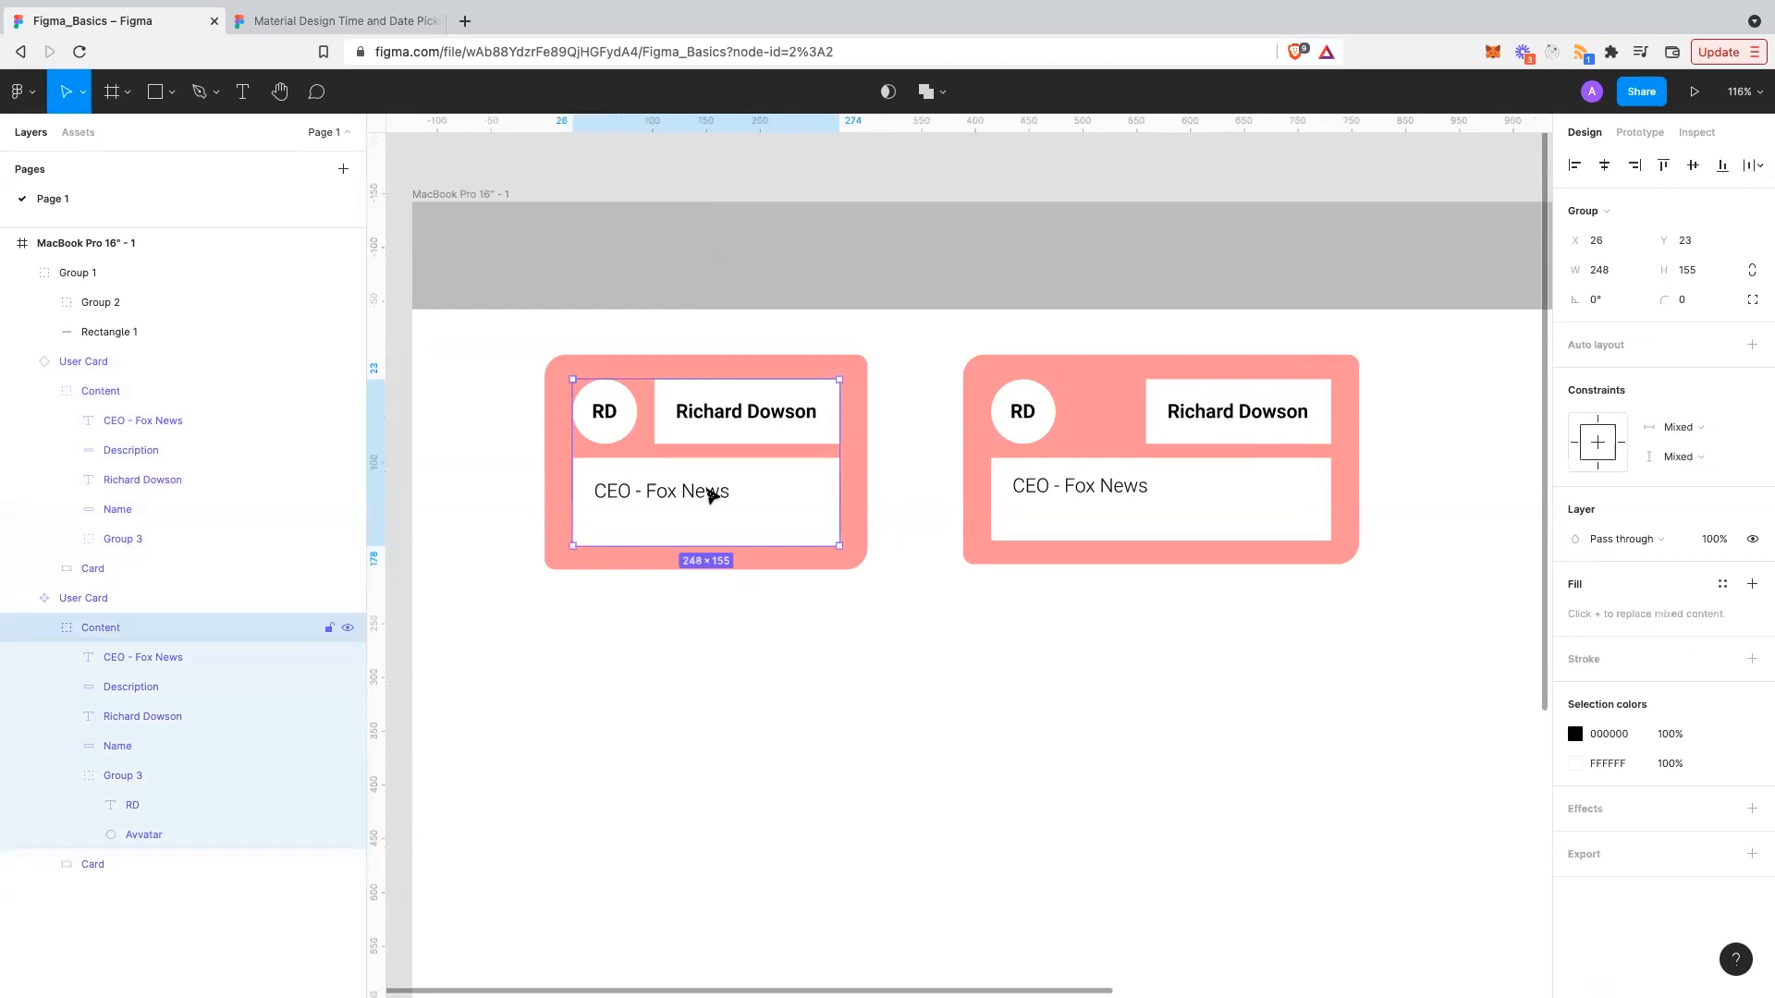
key("Return")
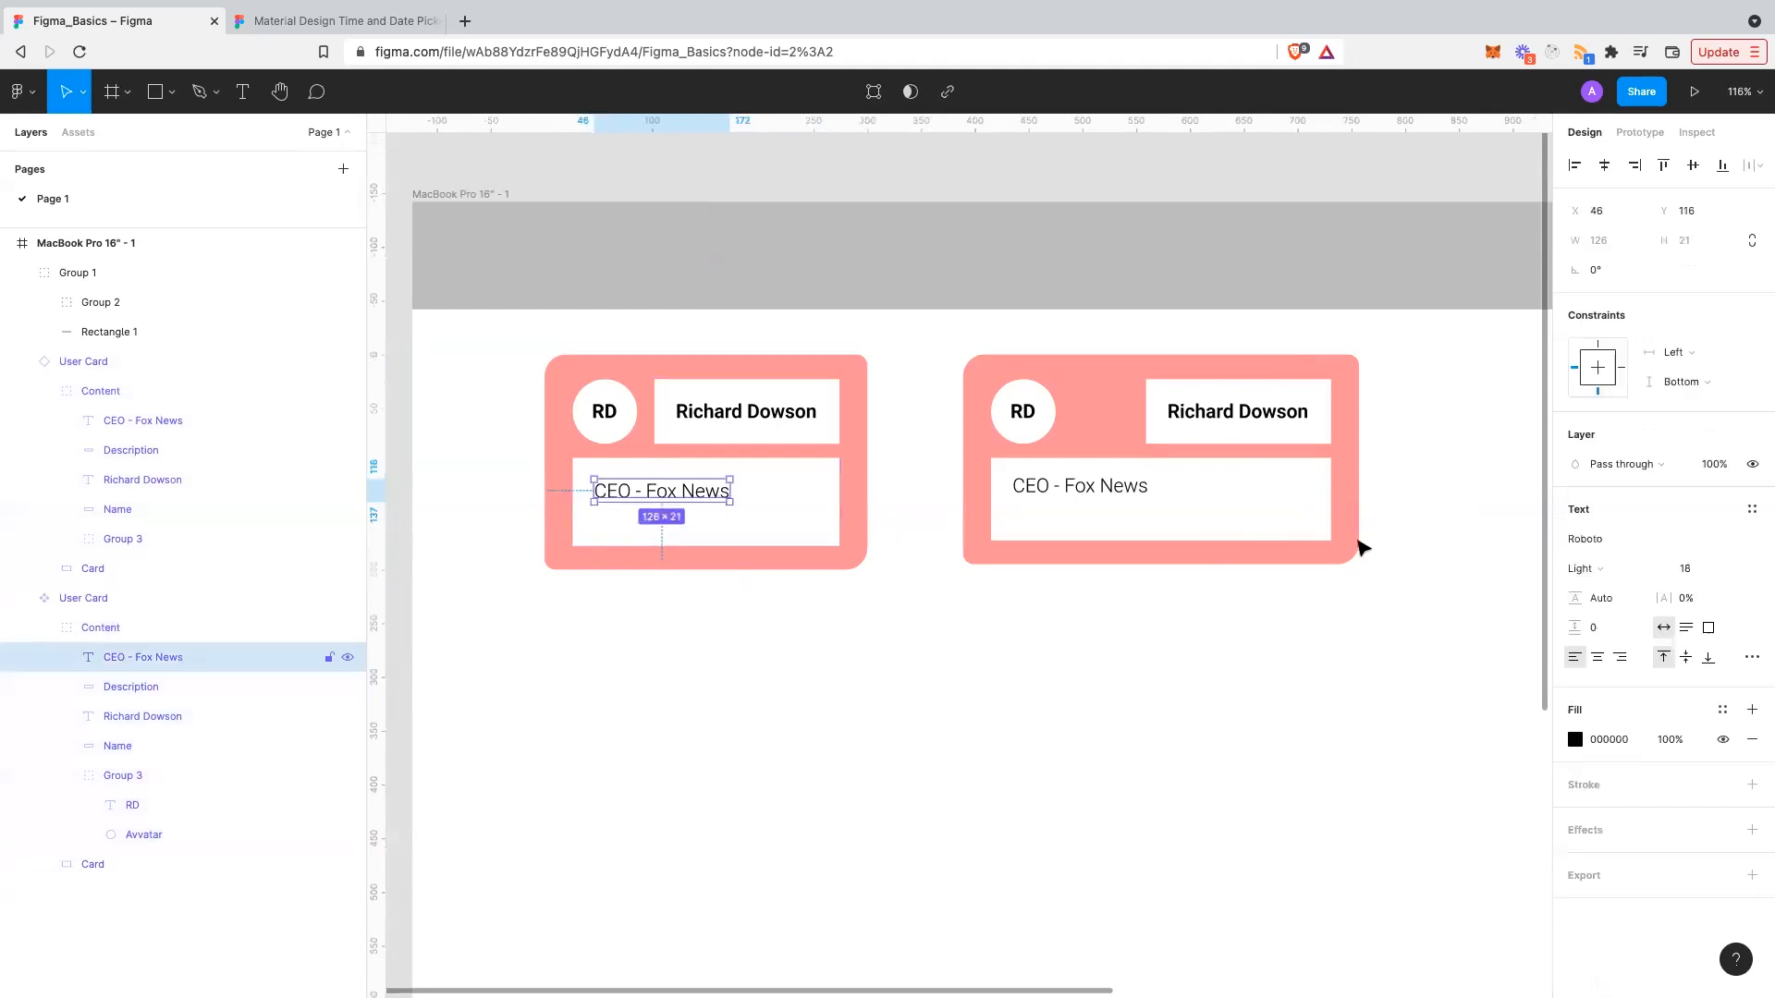
left_click(1687, 382)
left_click(1686, 358)
- Stretch the right User Card larger
left_click(1363, 562)
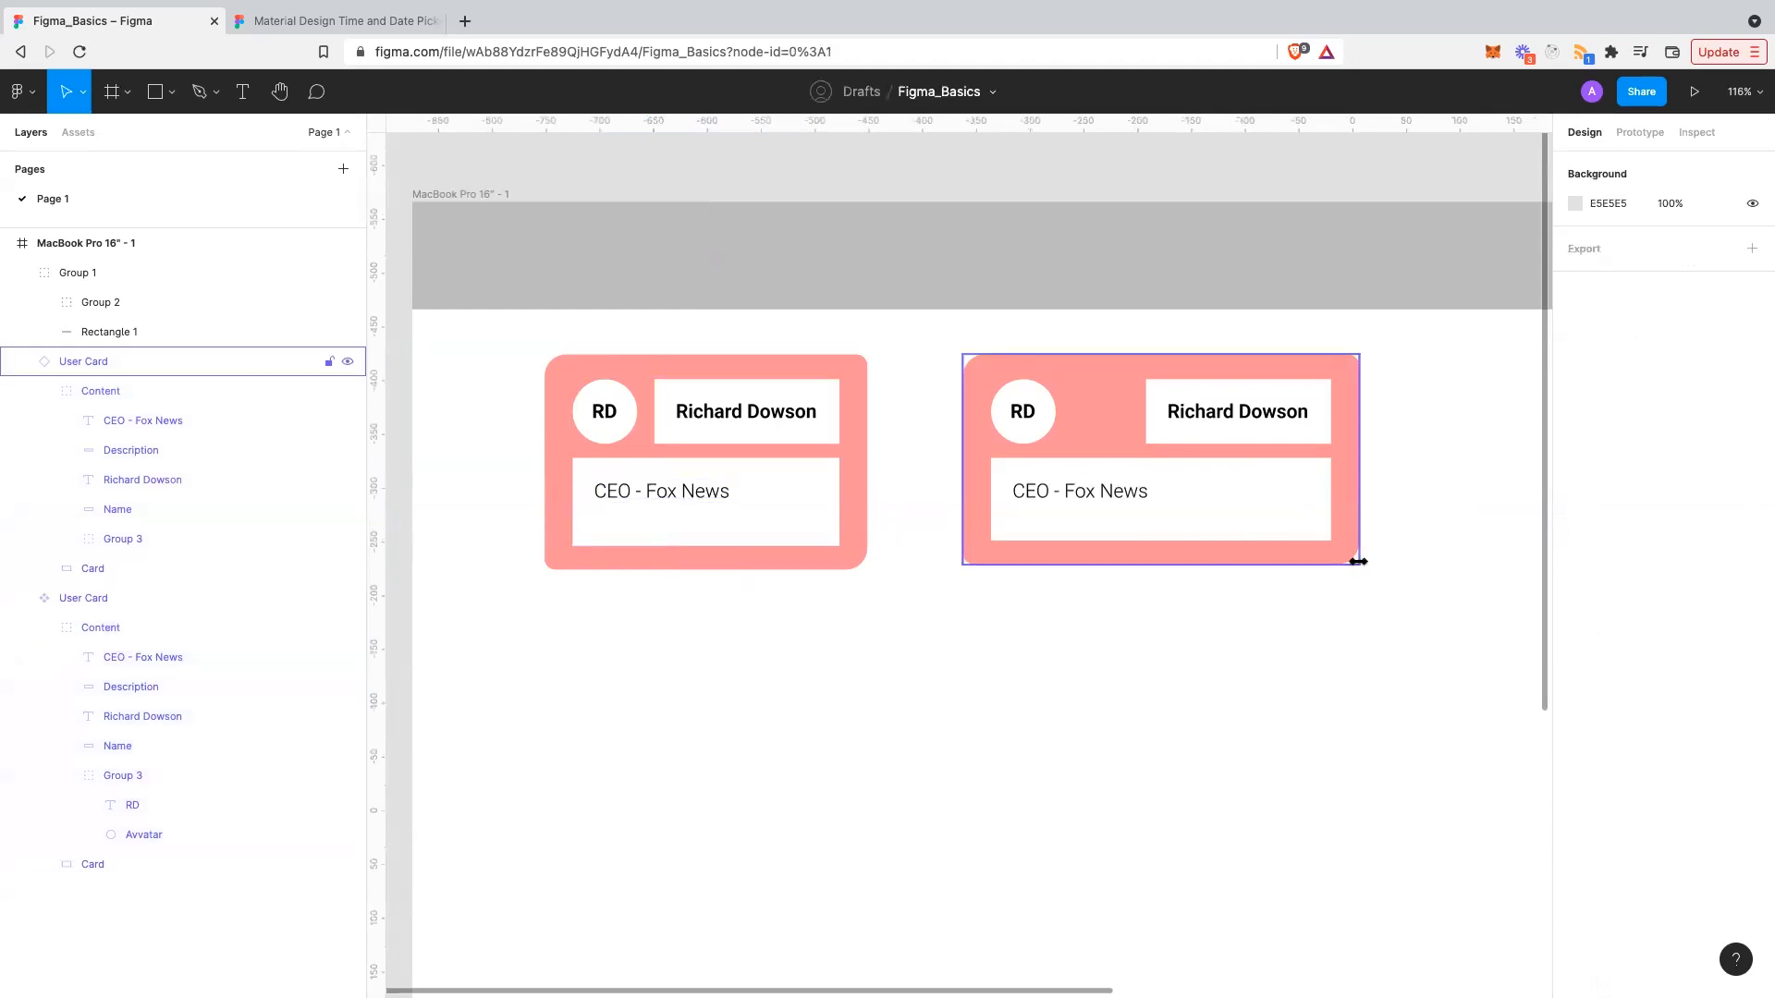
left_click(1358, 561)
left_click_drag(1471, 589, 1358, 614)
- Resize the right User Card to 317×443 so its description box stretches downward
left_click(1313, 650)
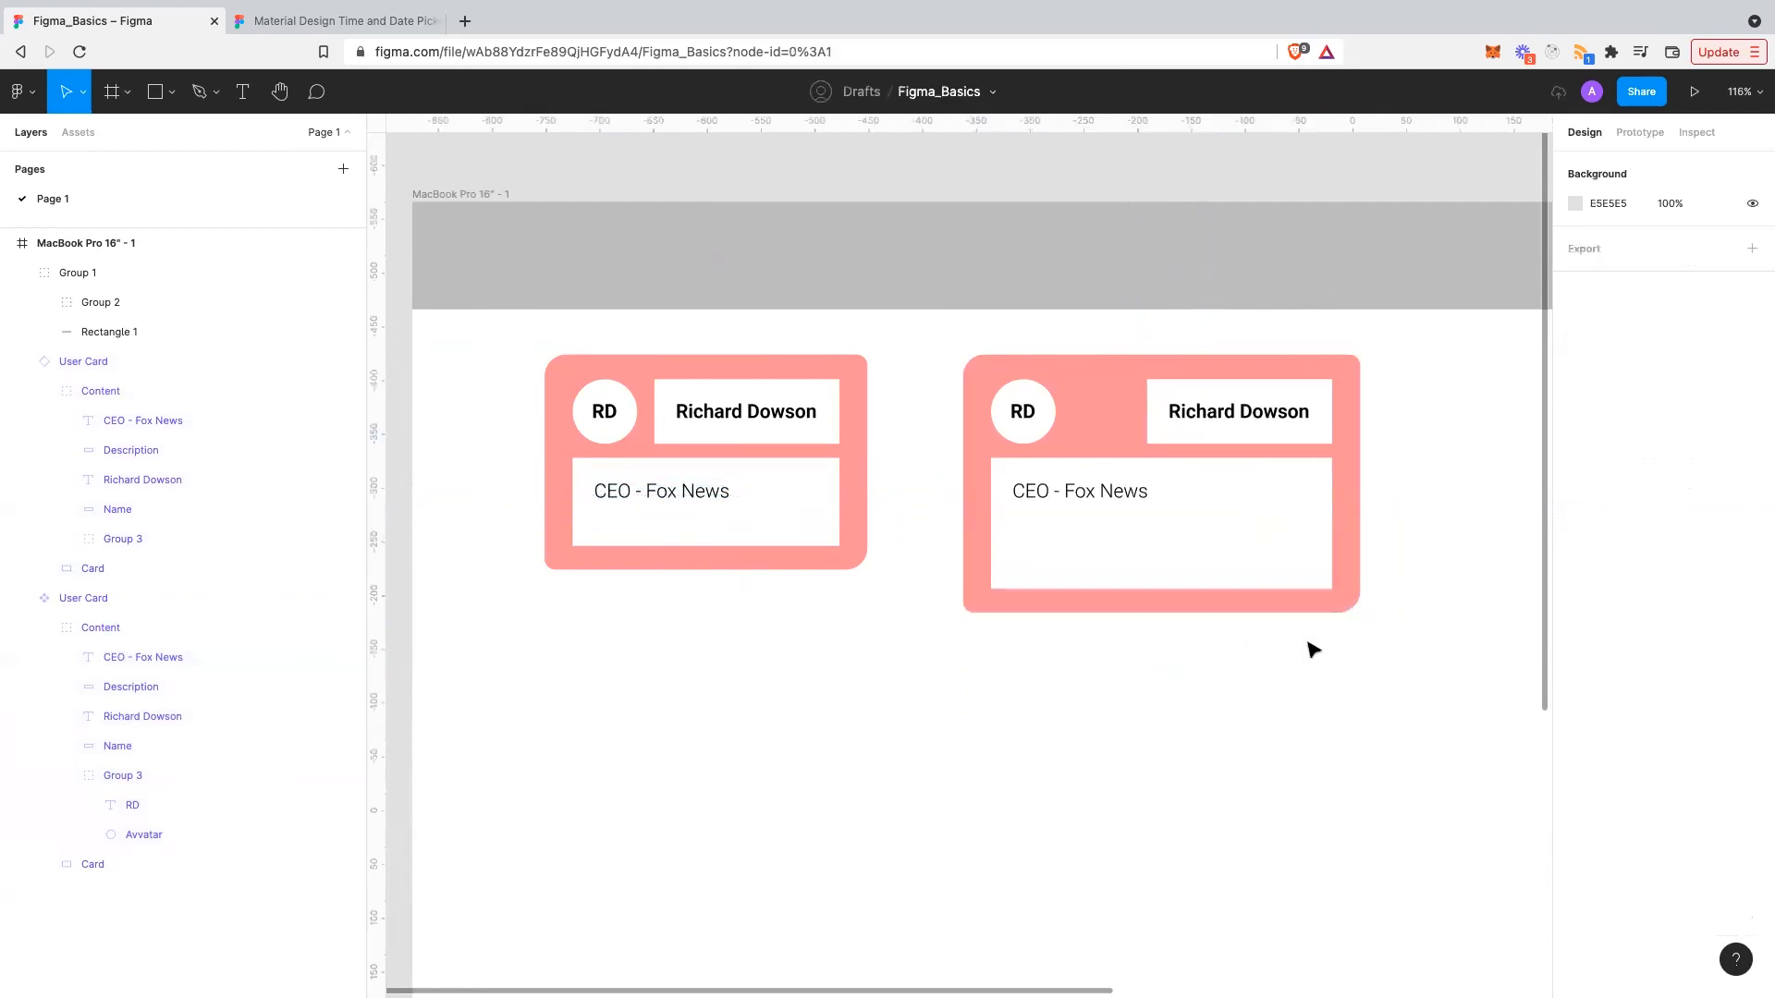
scroll(1313, 650, "right", 1)
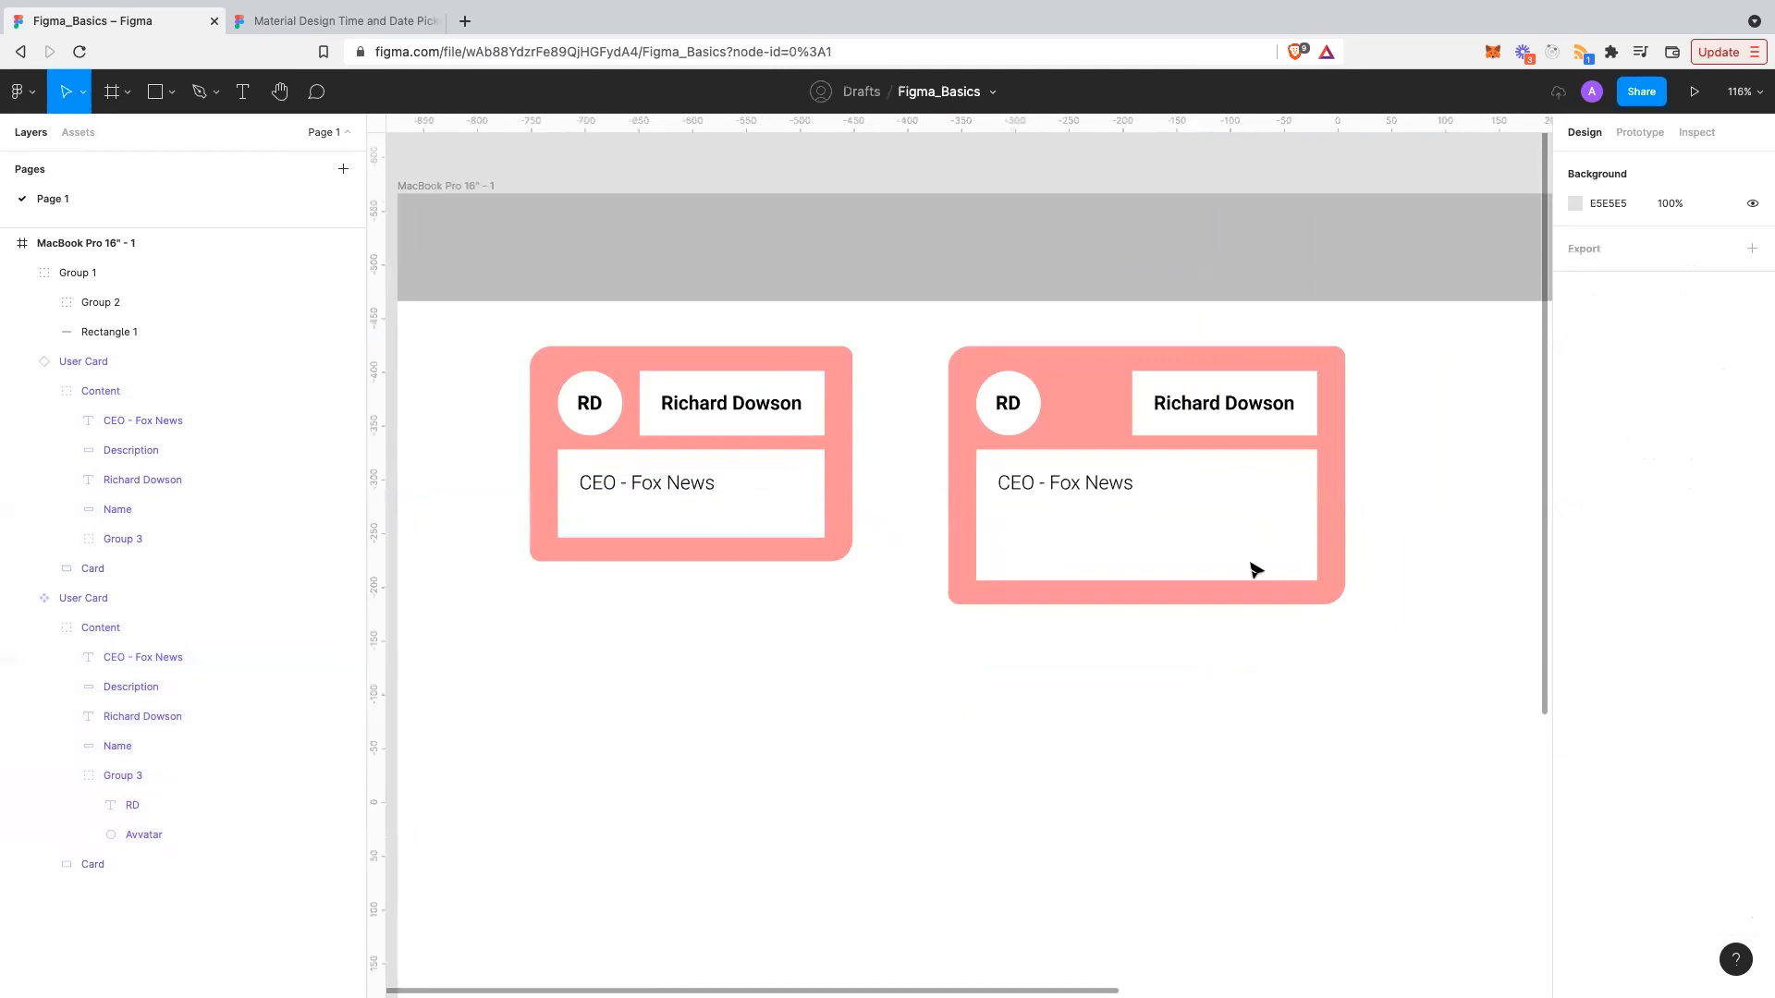
scroll(1266, 570, "down", 1)
scroll(1266, 571, "right", 1)
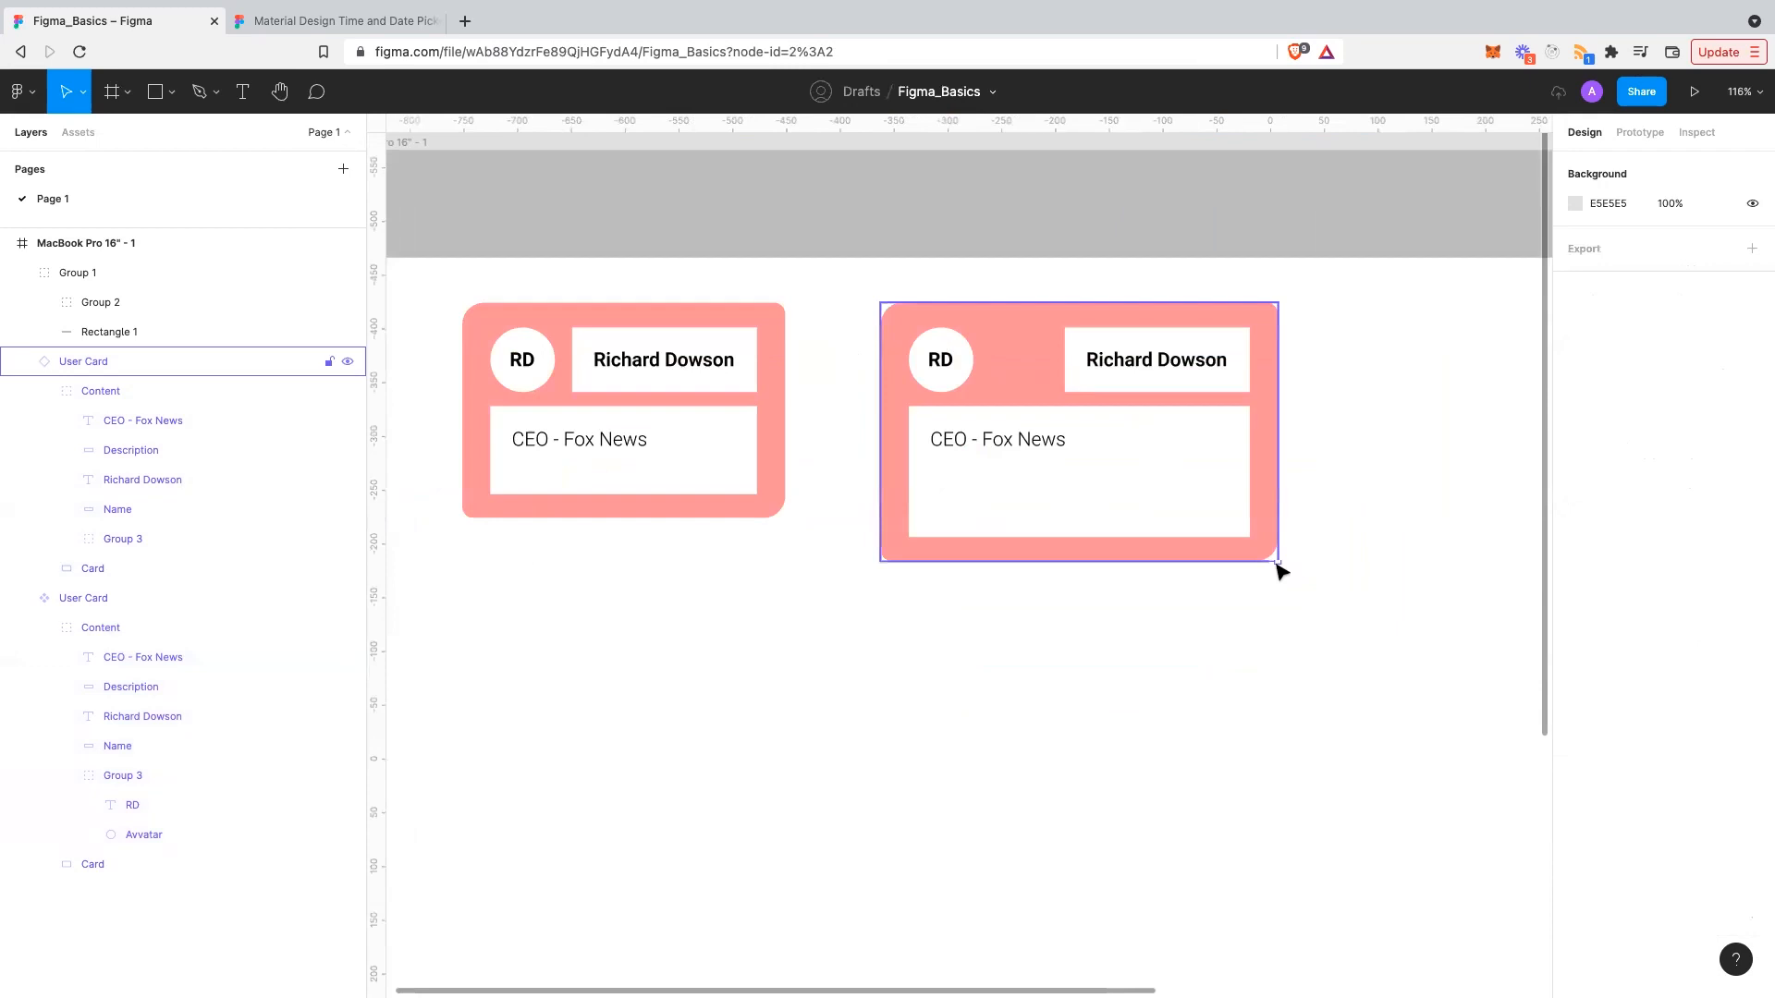
left_click(1278, 566)
left_click_drag(1278, 562, 1222, 779)
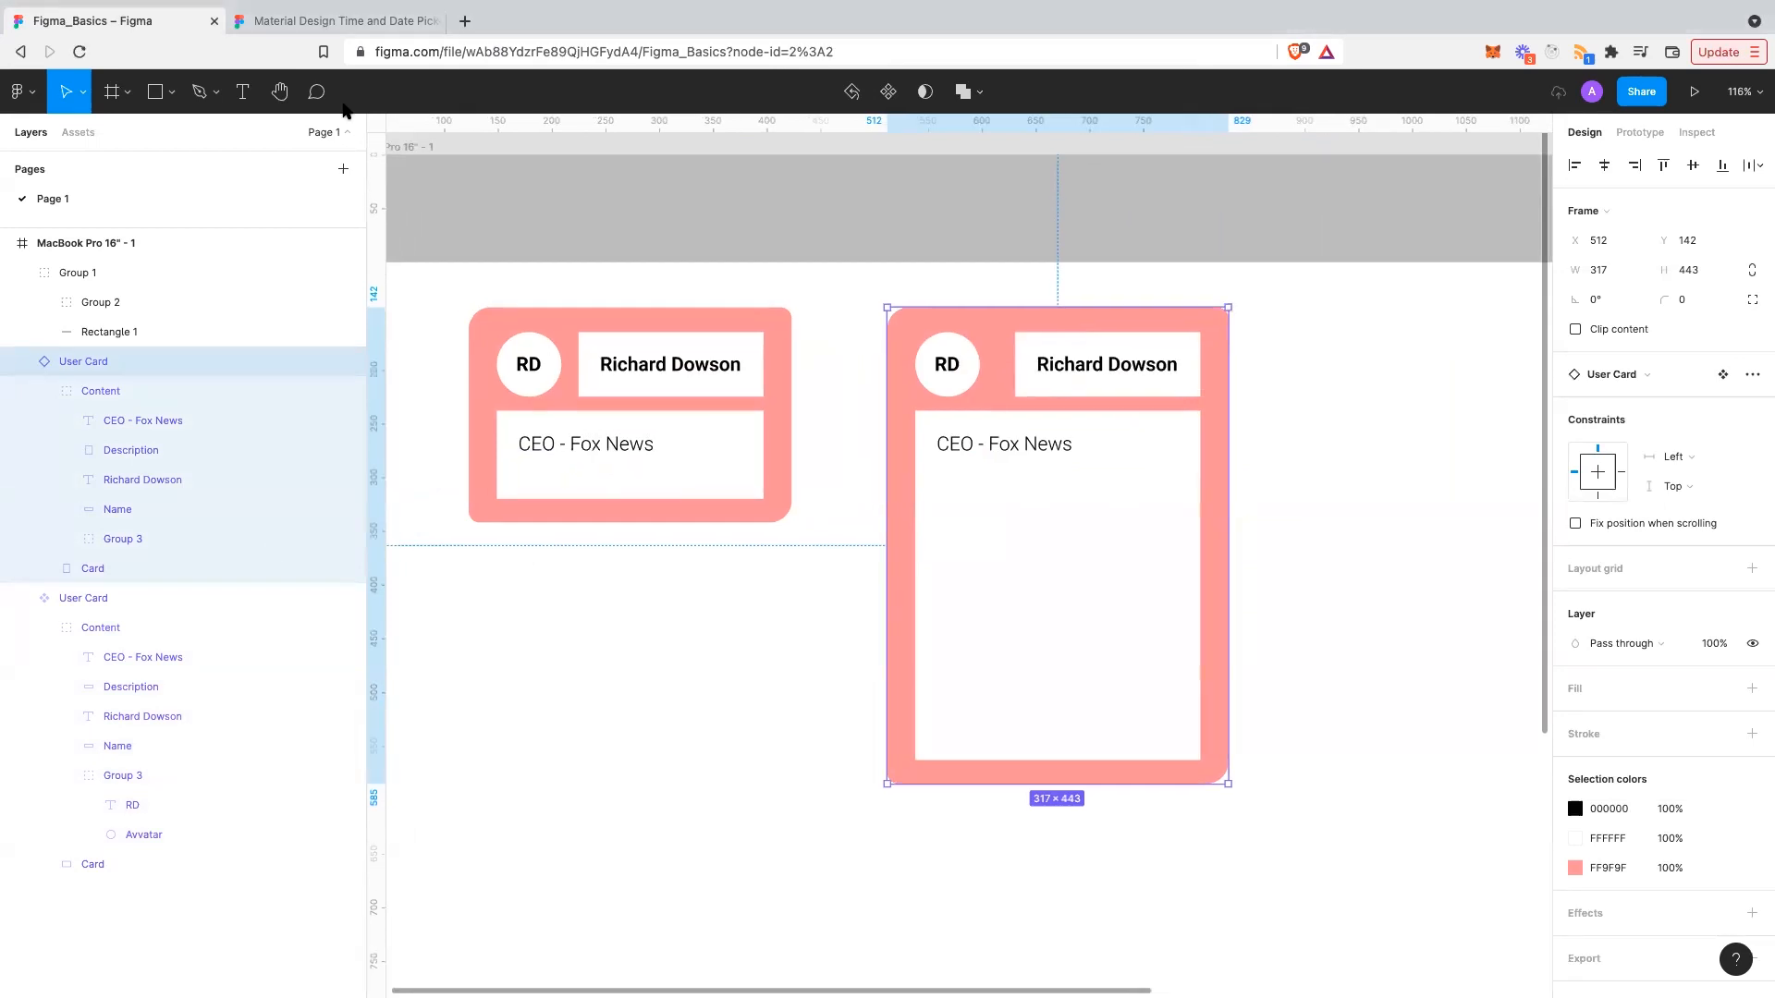
- Post the comment "How does this look?" beside the tall User Card and dismiss the tip
key("c")
scroll(546, 566, "left", 2)
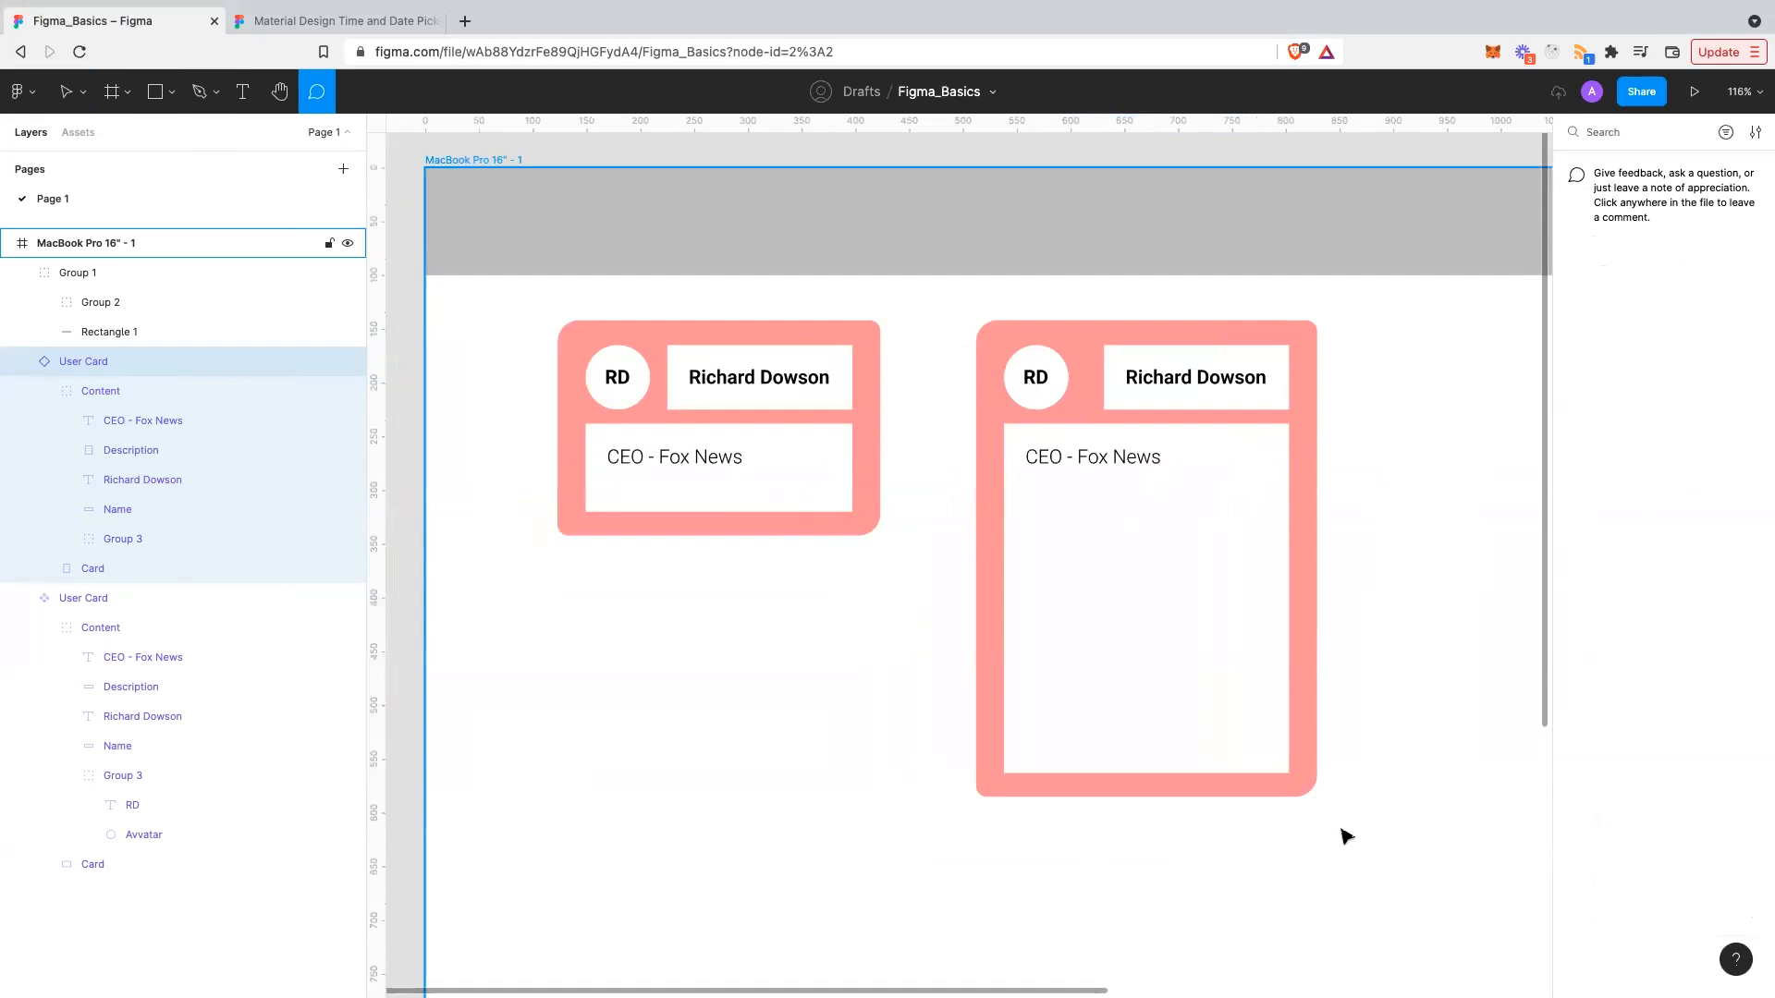
left_click_drag(1476, 856, 1342, 825)
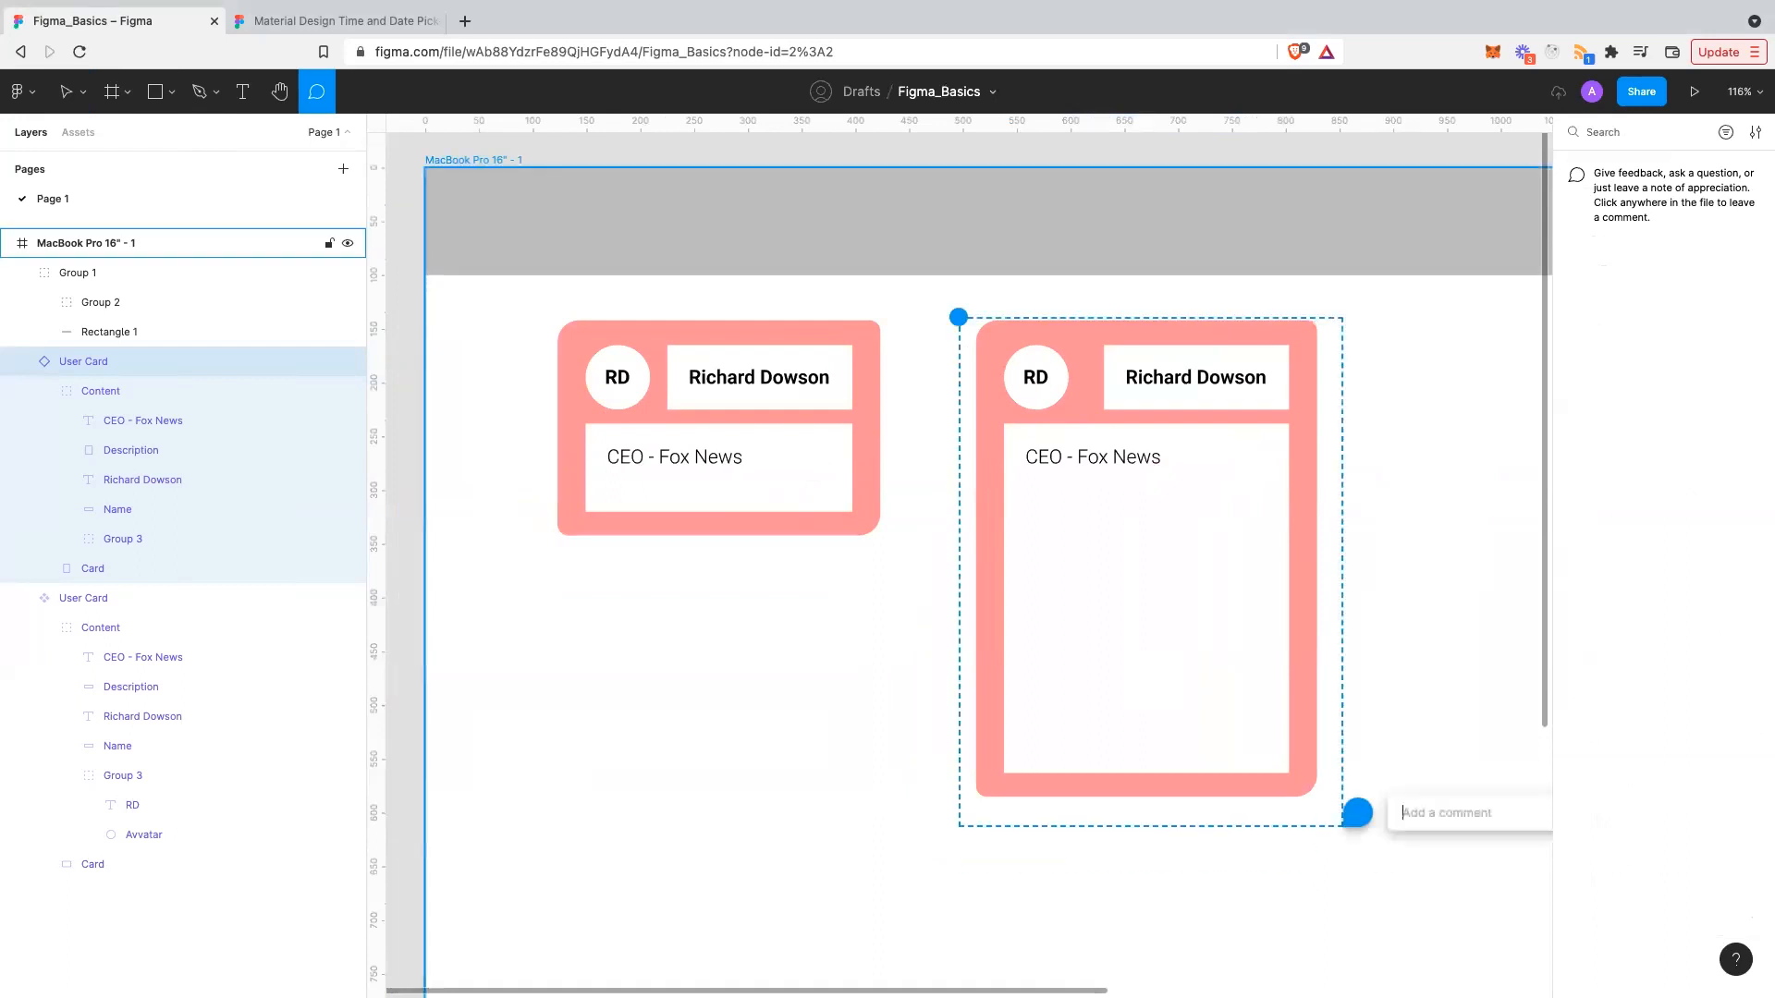
type("How does this look?")
left_click(1533, 863)
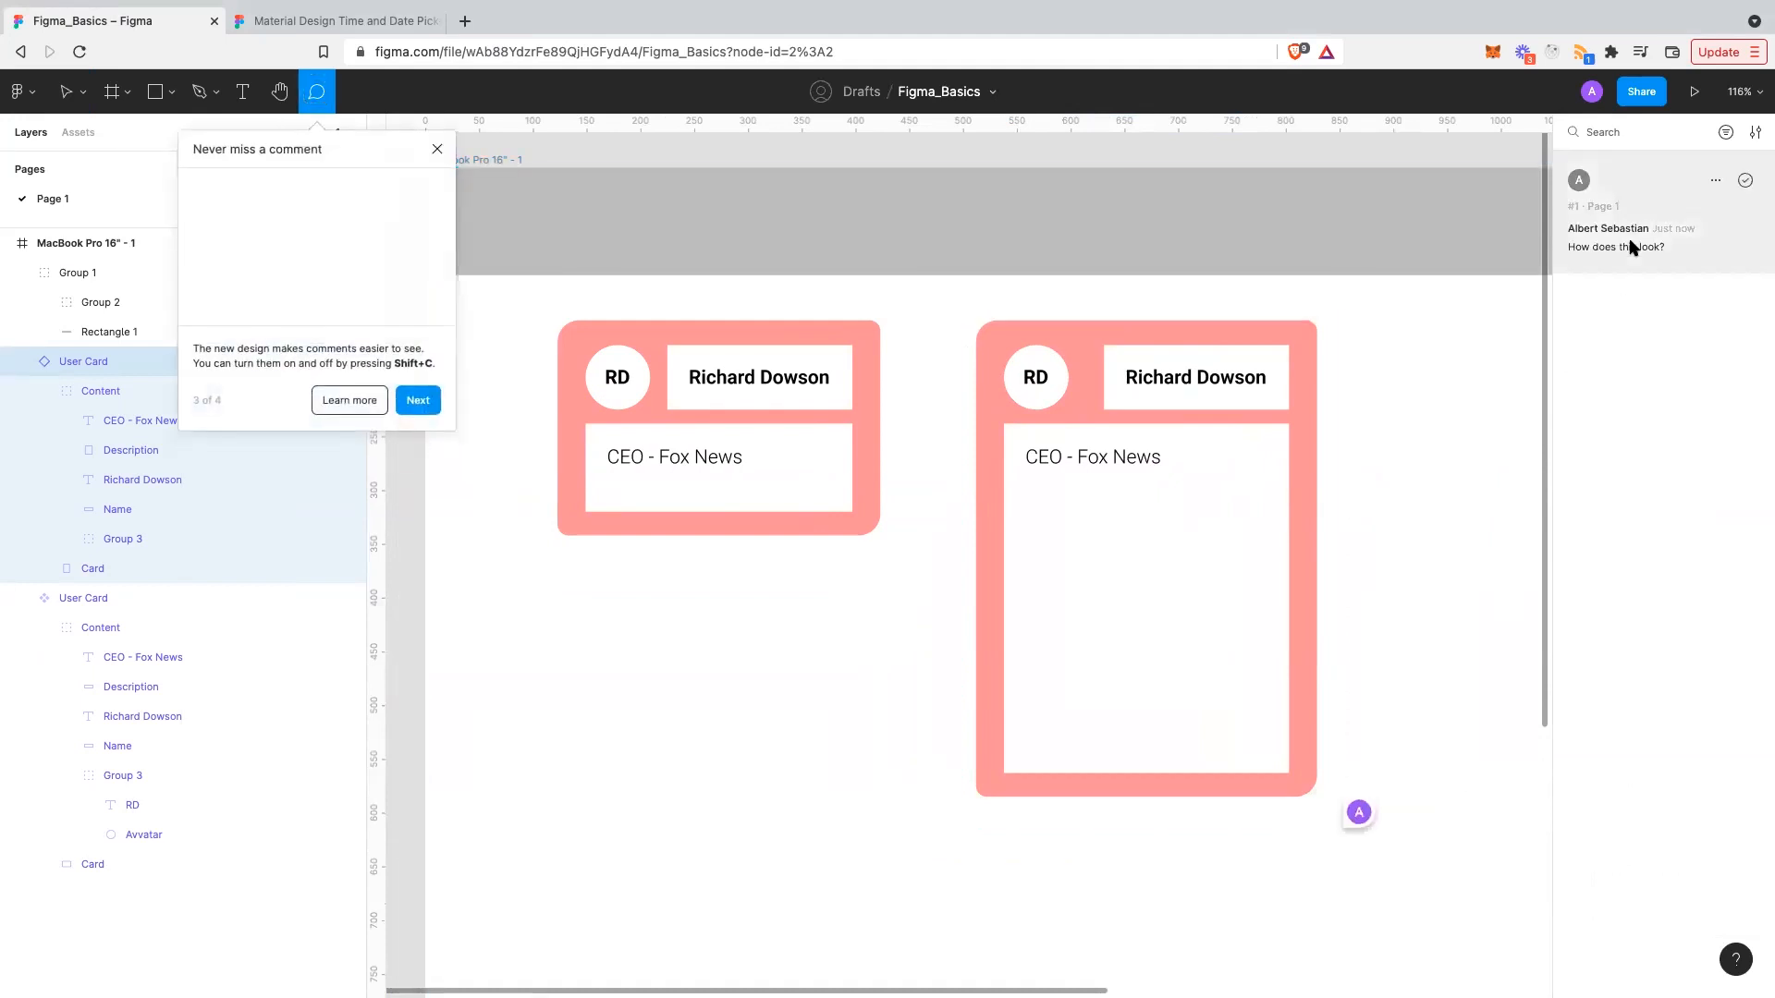
left_click(434, 152)
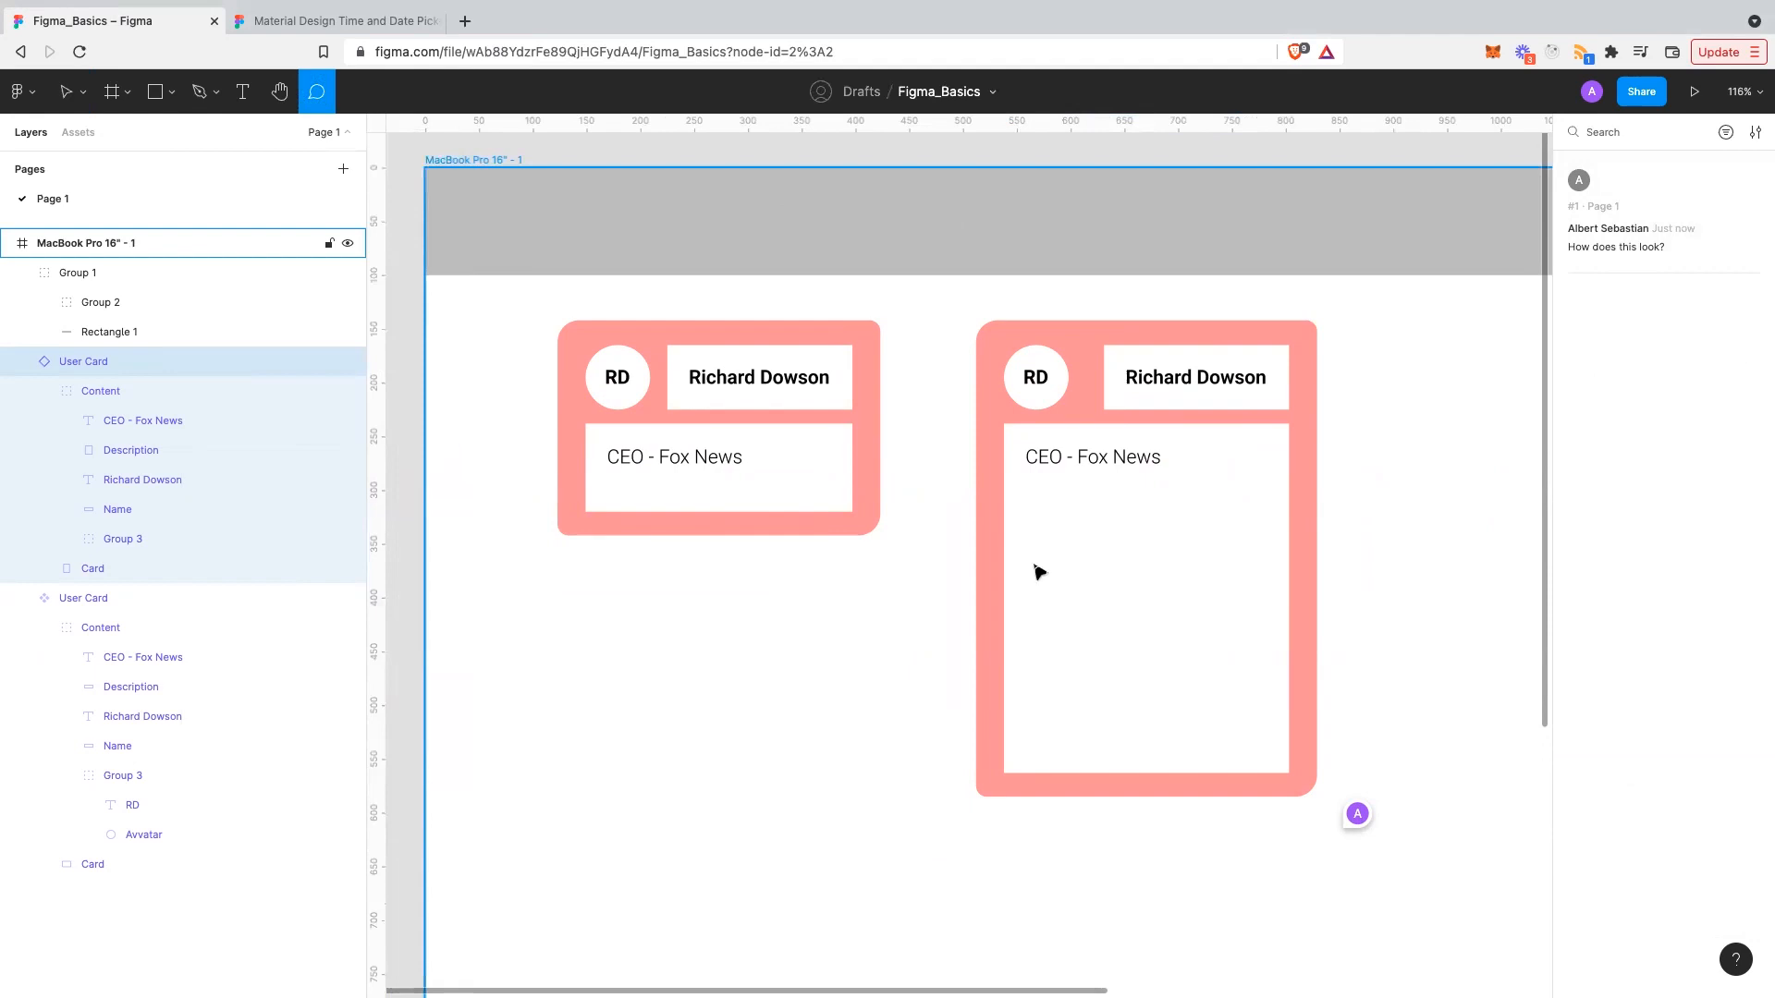
- Hide comments with Shift+C, then make them visible on the canvas again
key("shift+c")
left_click(816, 756)
scroll(817, 756, "down", 1)
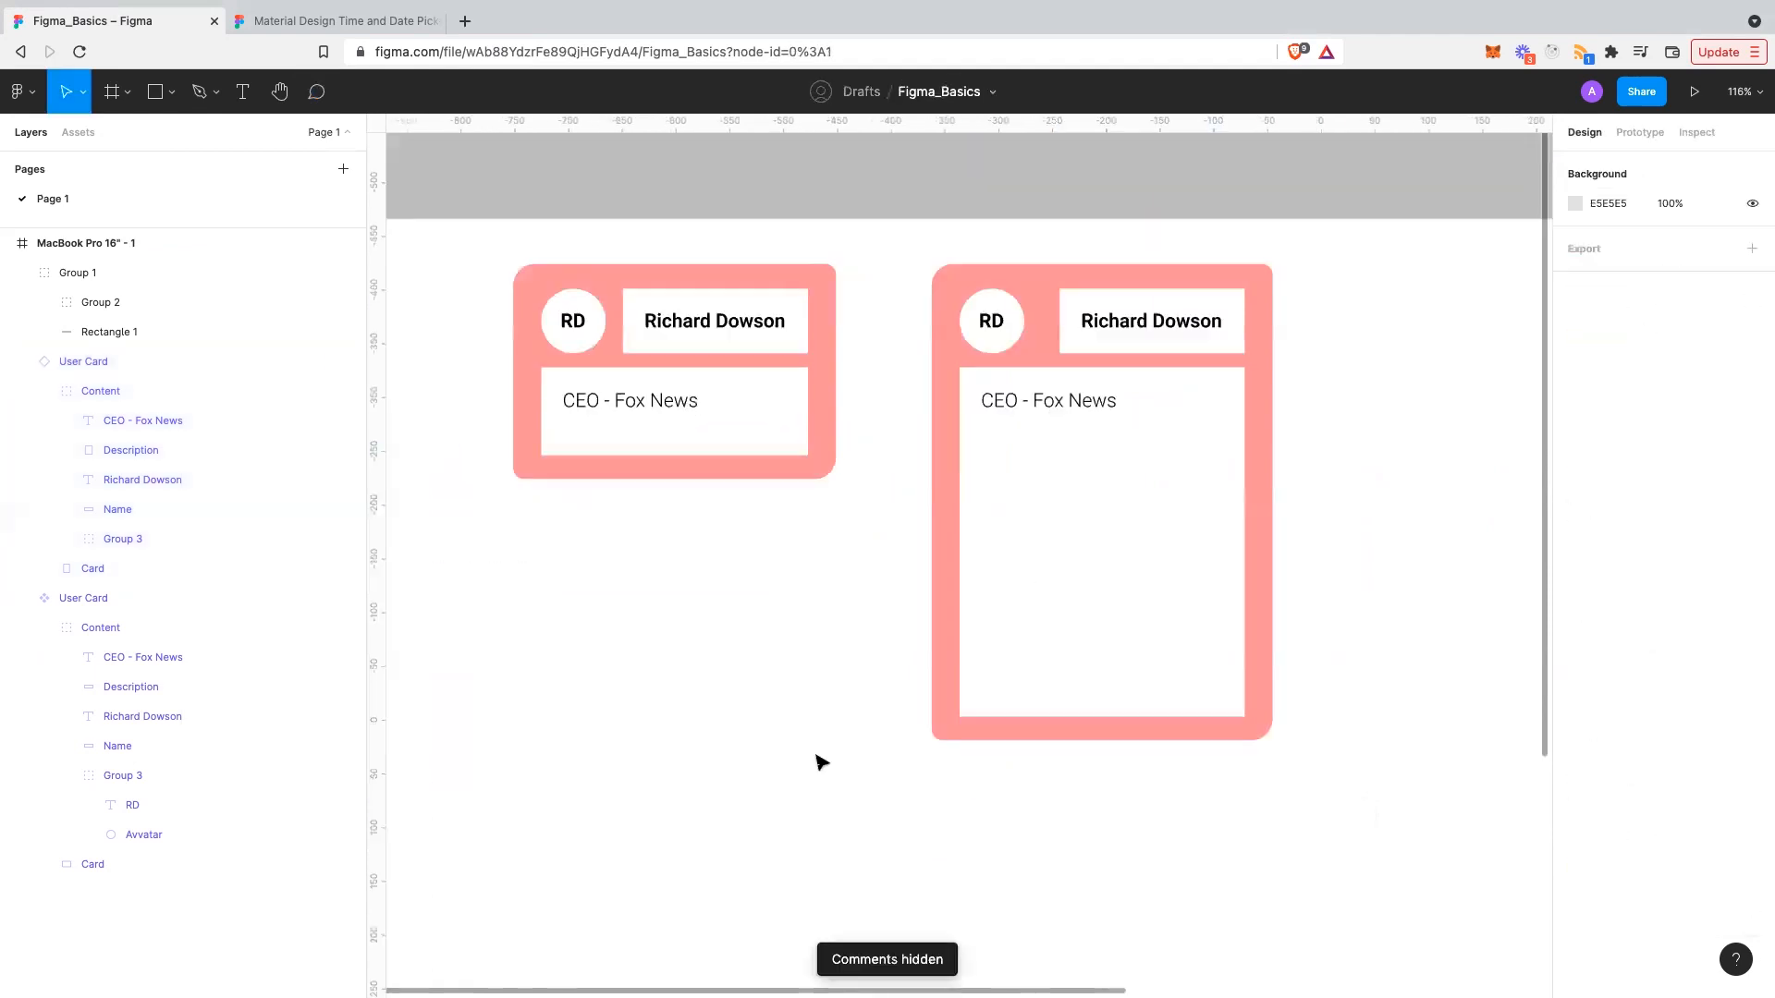
scroll(822, 762, "down", 5)
key("c")
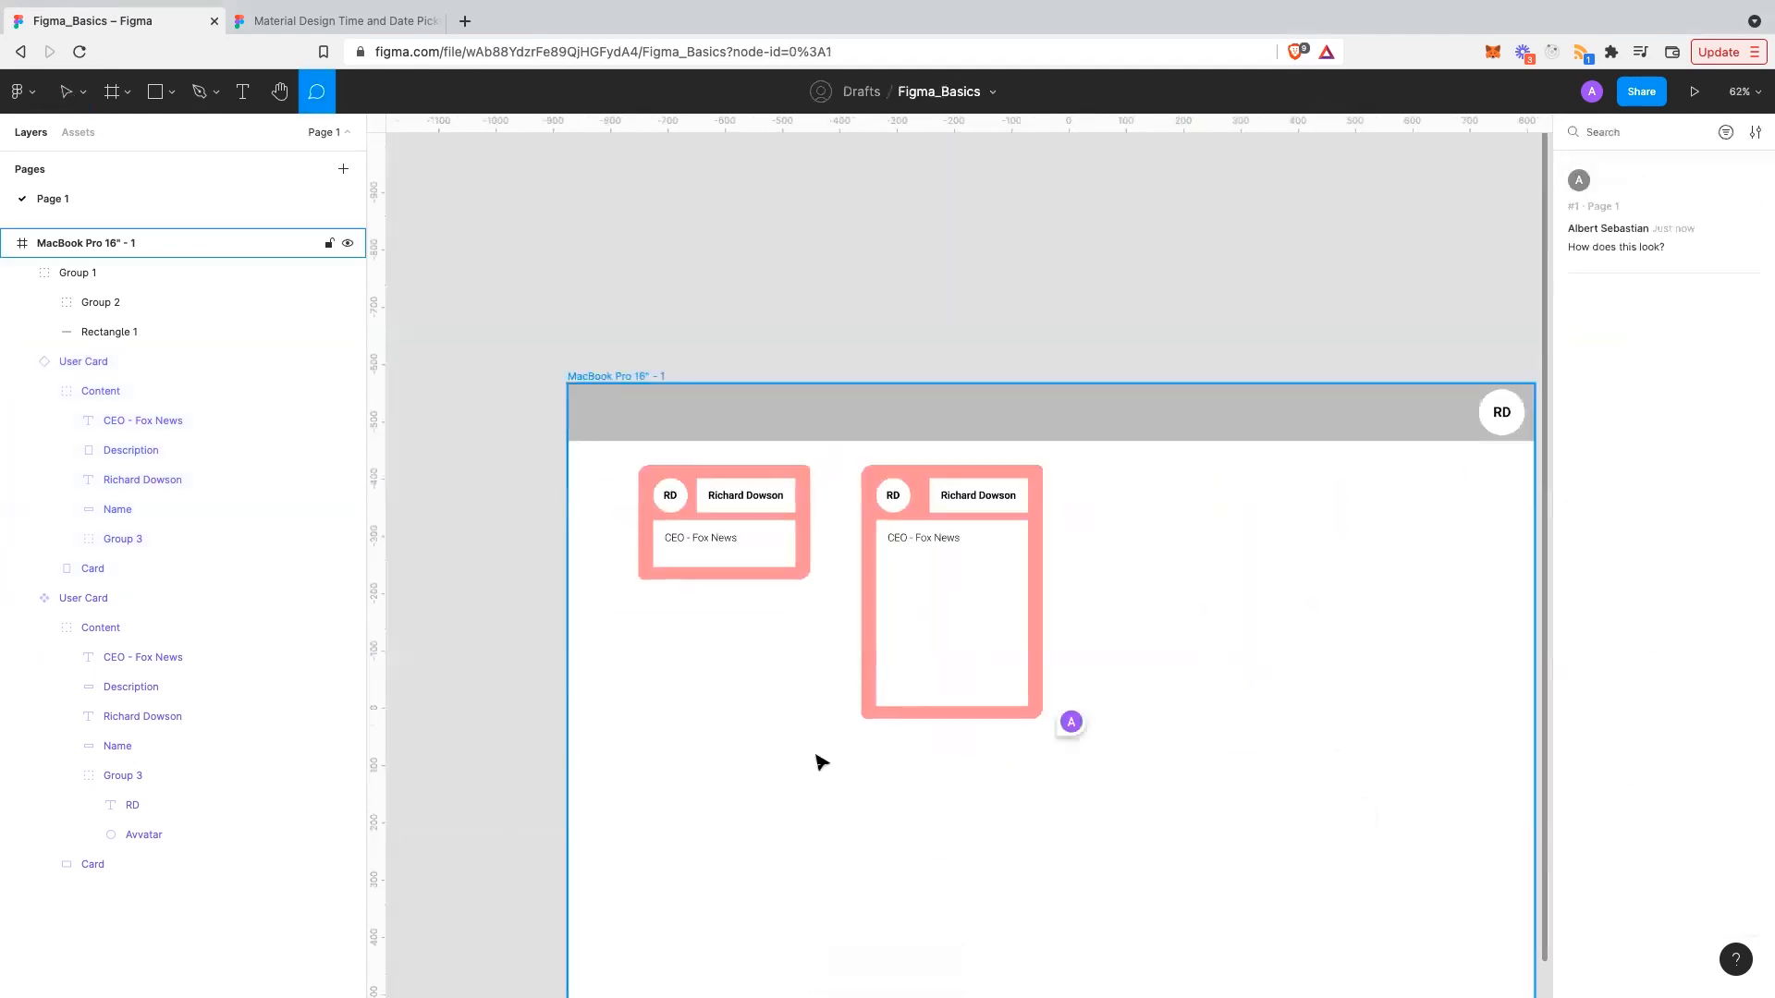
key("Escape")
key("shift+c")
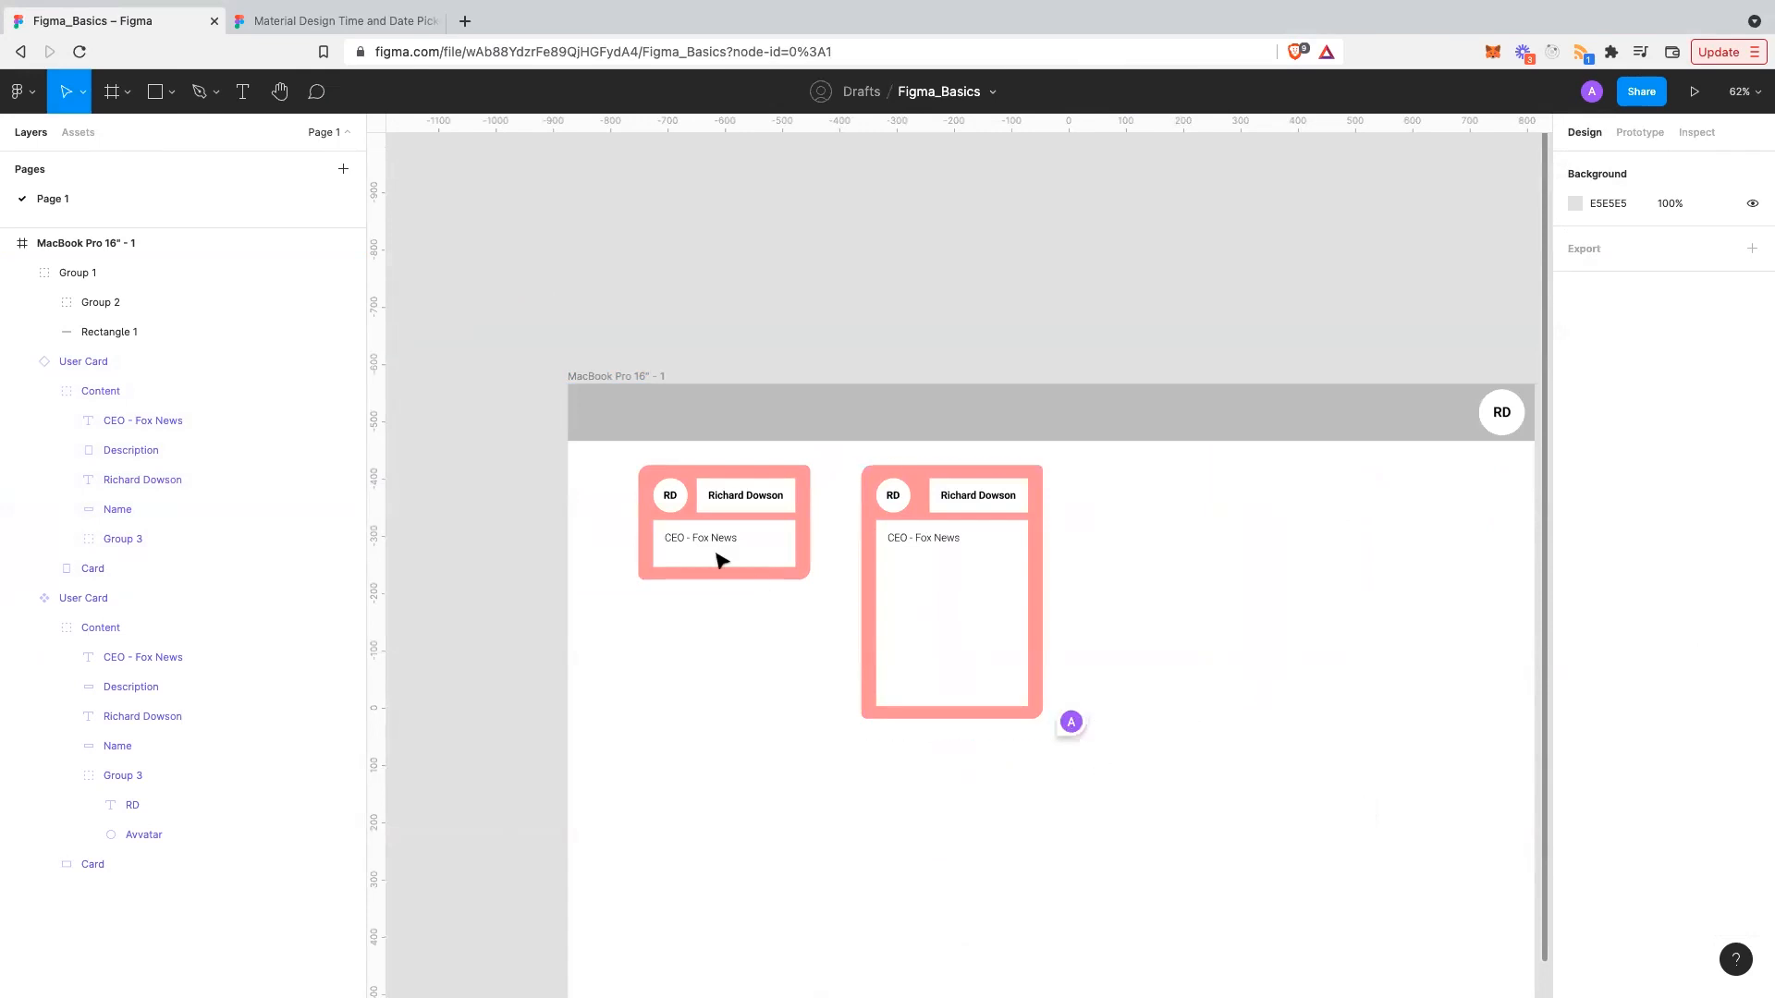
scroll(267, 307, "right", 1)
scroll(267, 307, "down", 1)
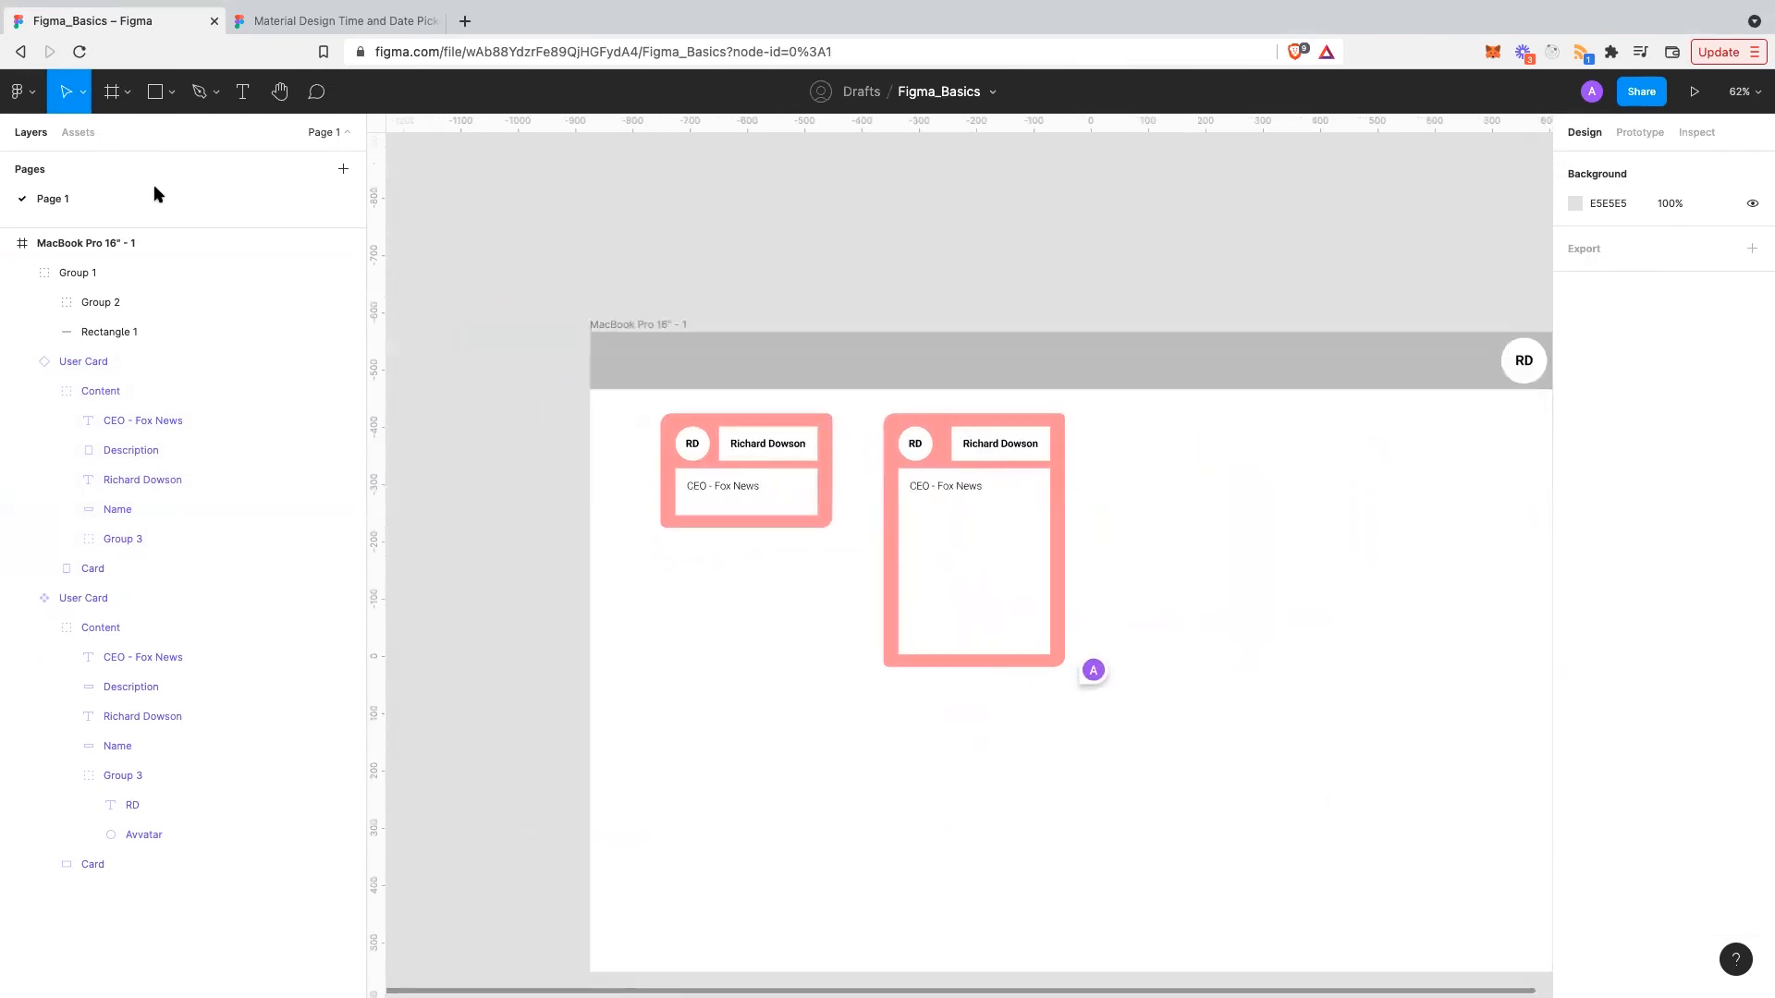
scroll(154, 185, "left", 2)
- Draw a test rectangle left of the MacBook frame, edit its points, then delete it
left_click(172, 108)
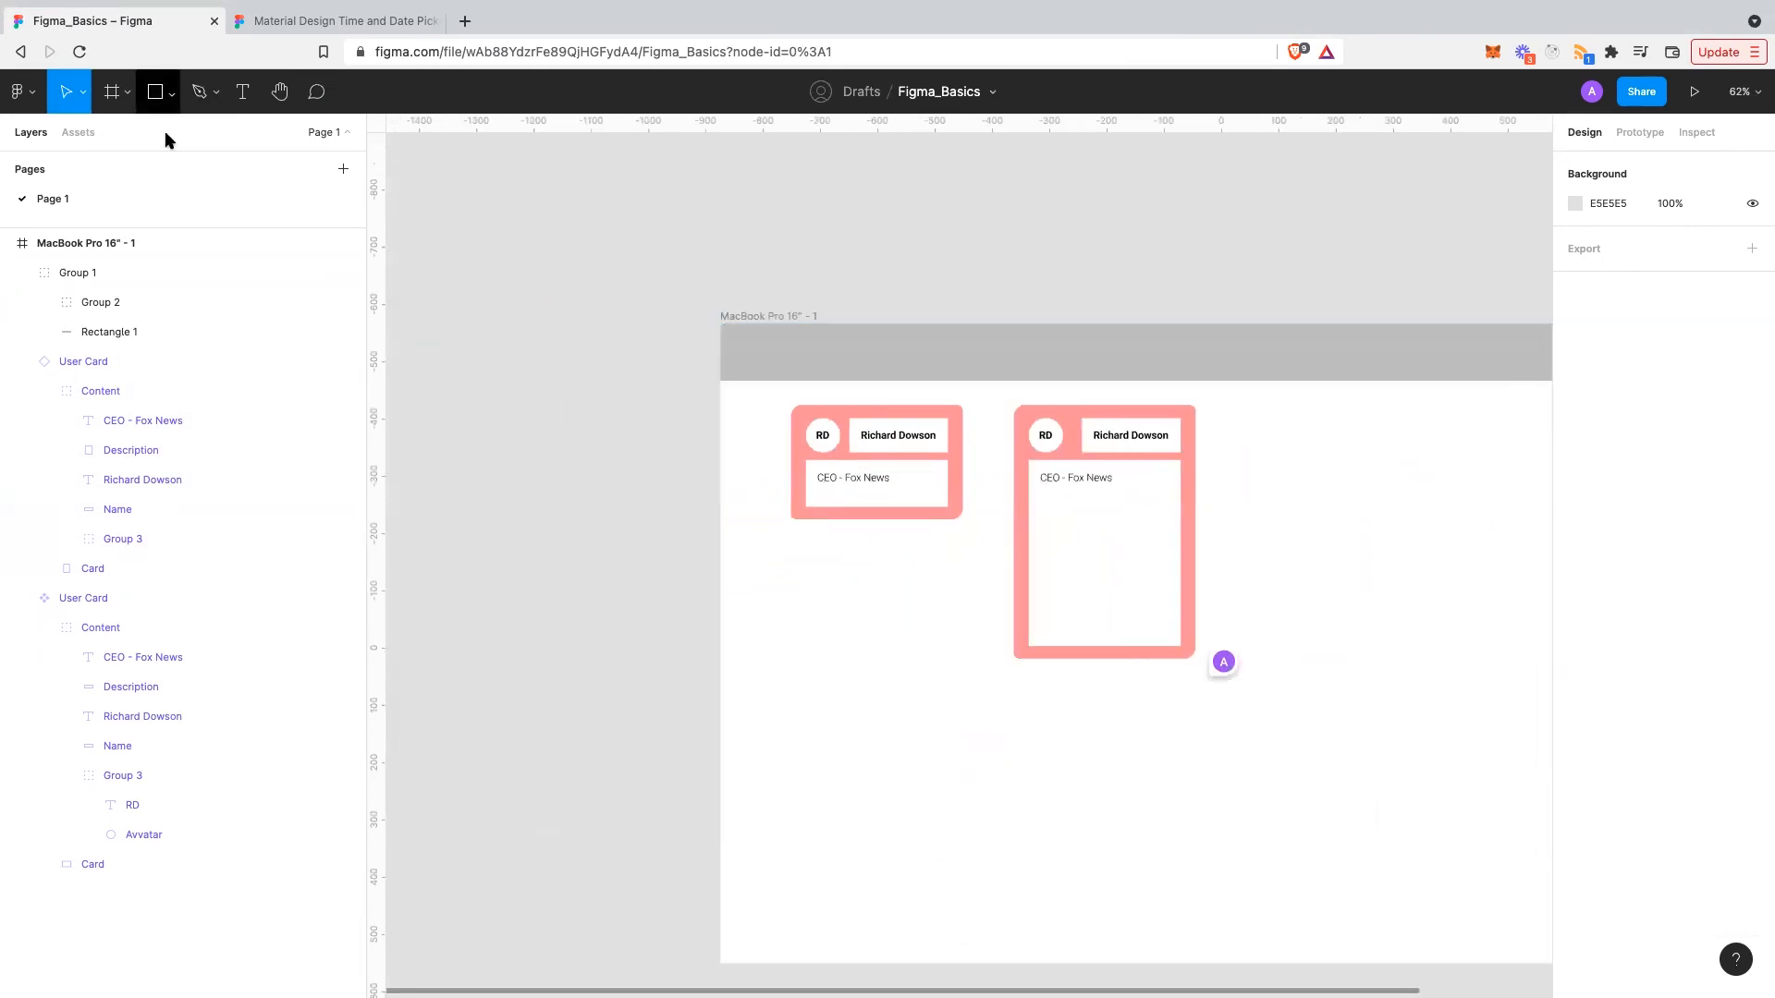
left_click(157, 137)
left_click_drag(445, 476, 625, 561)
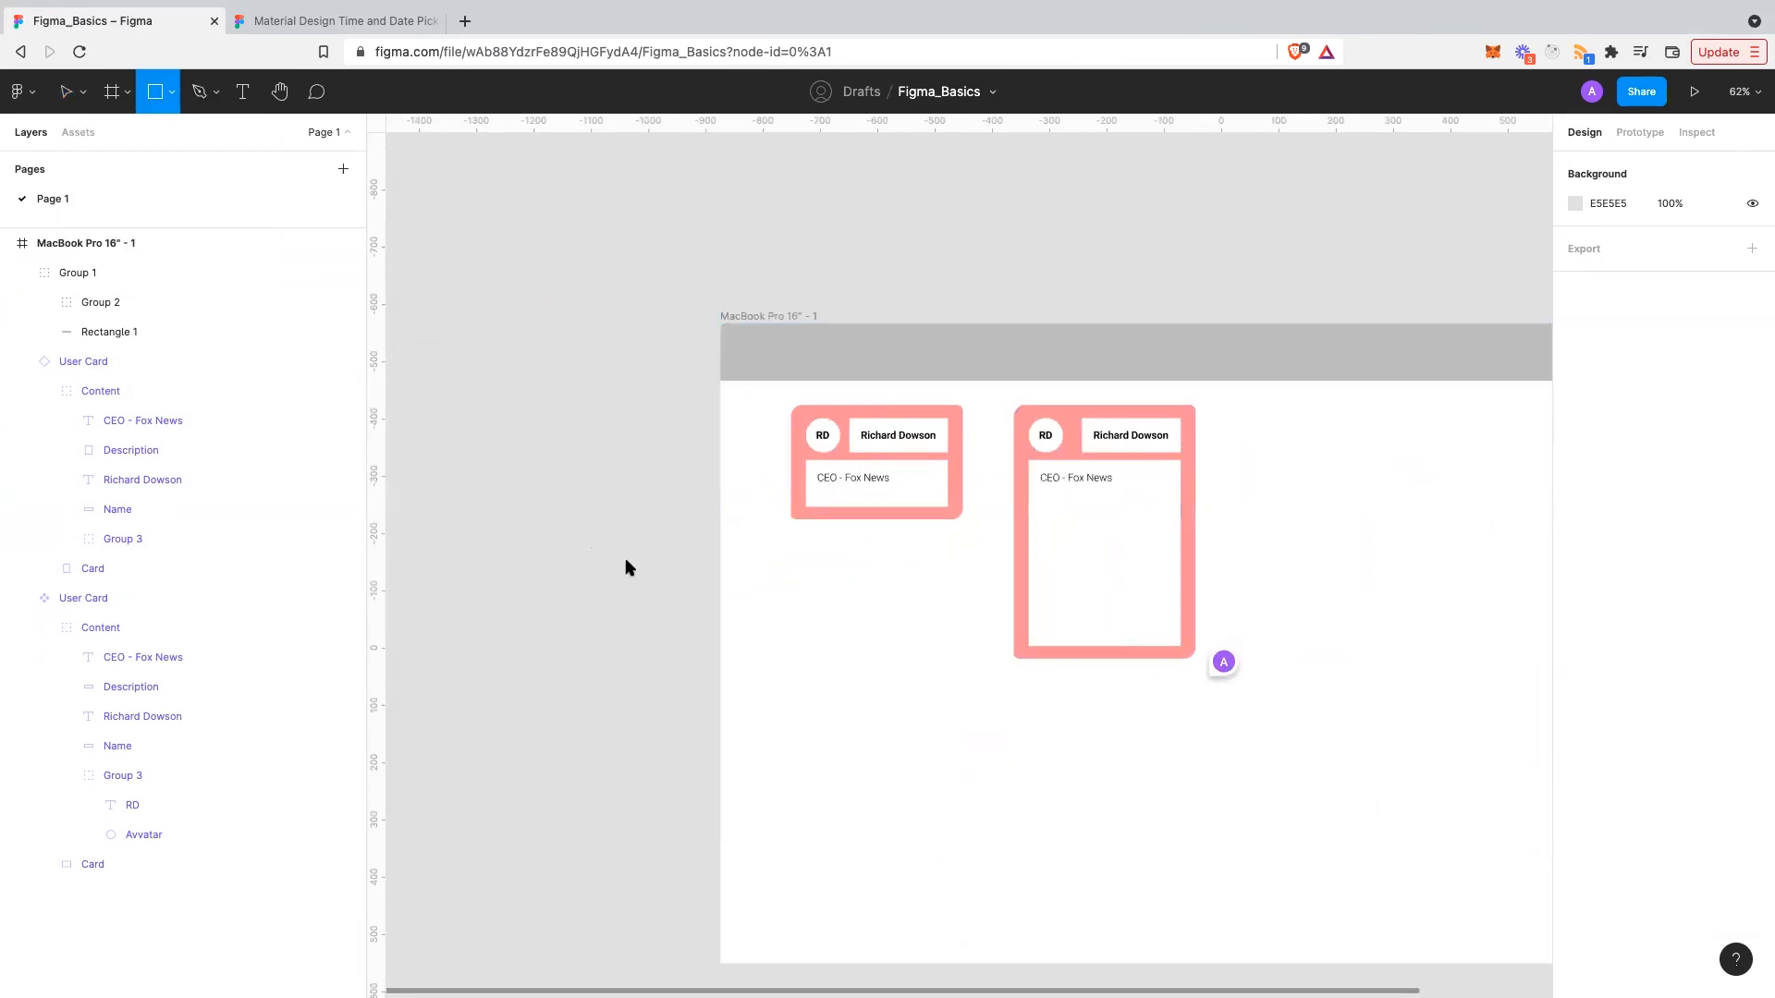
key("Escape")
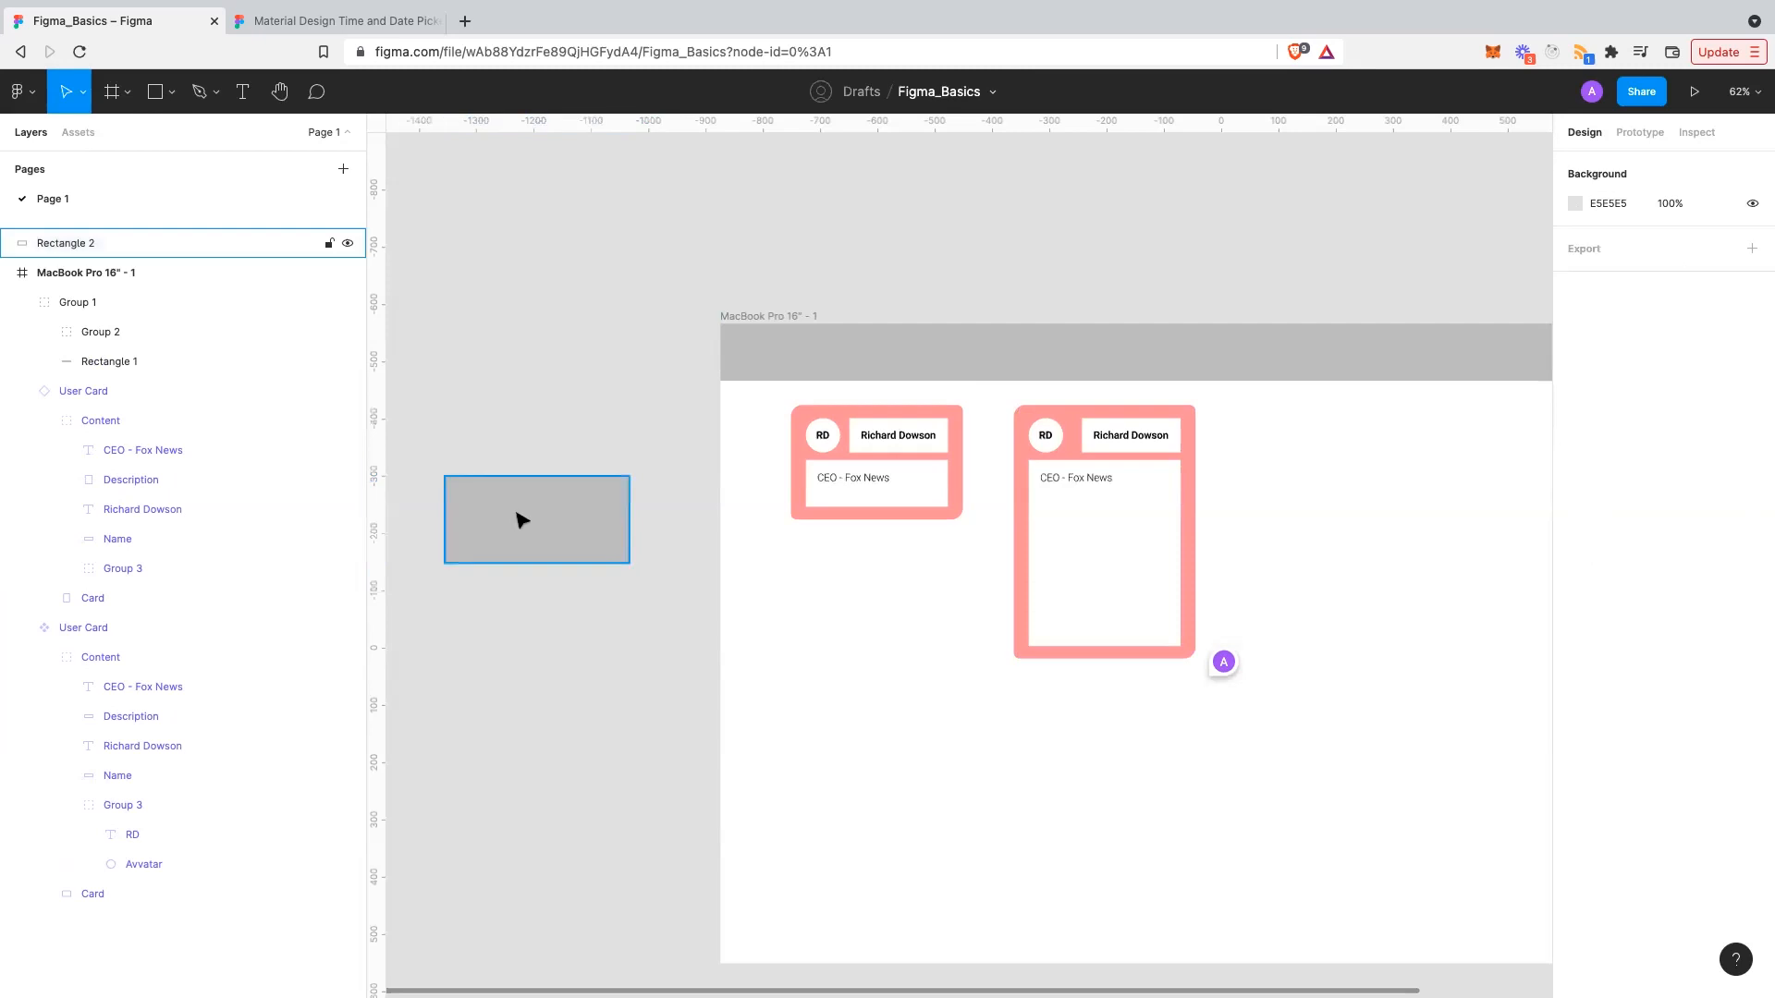
double_click(515, 515)
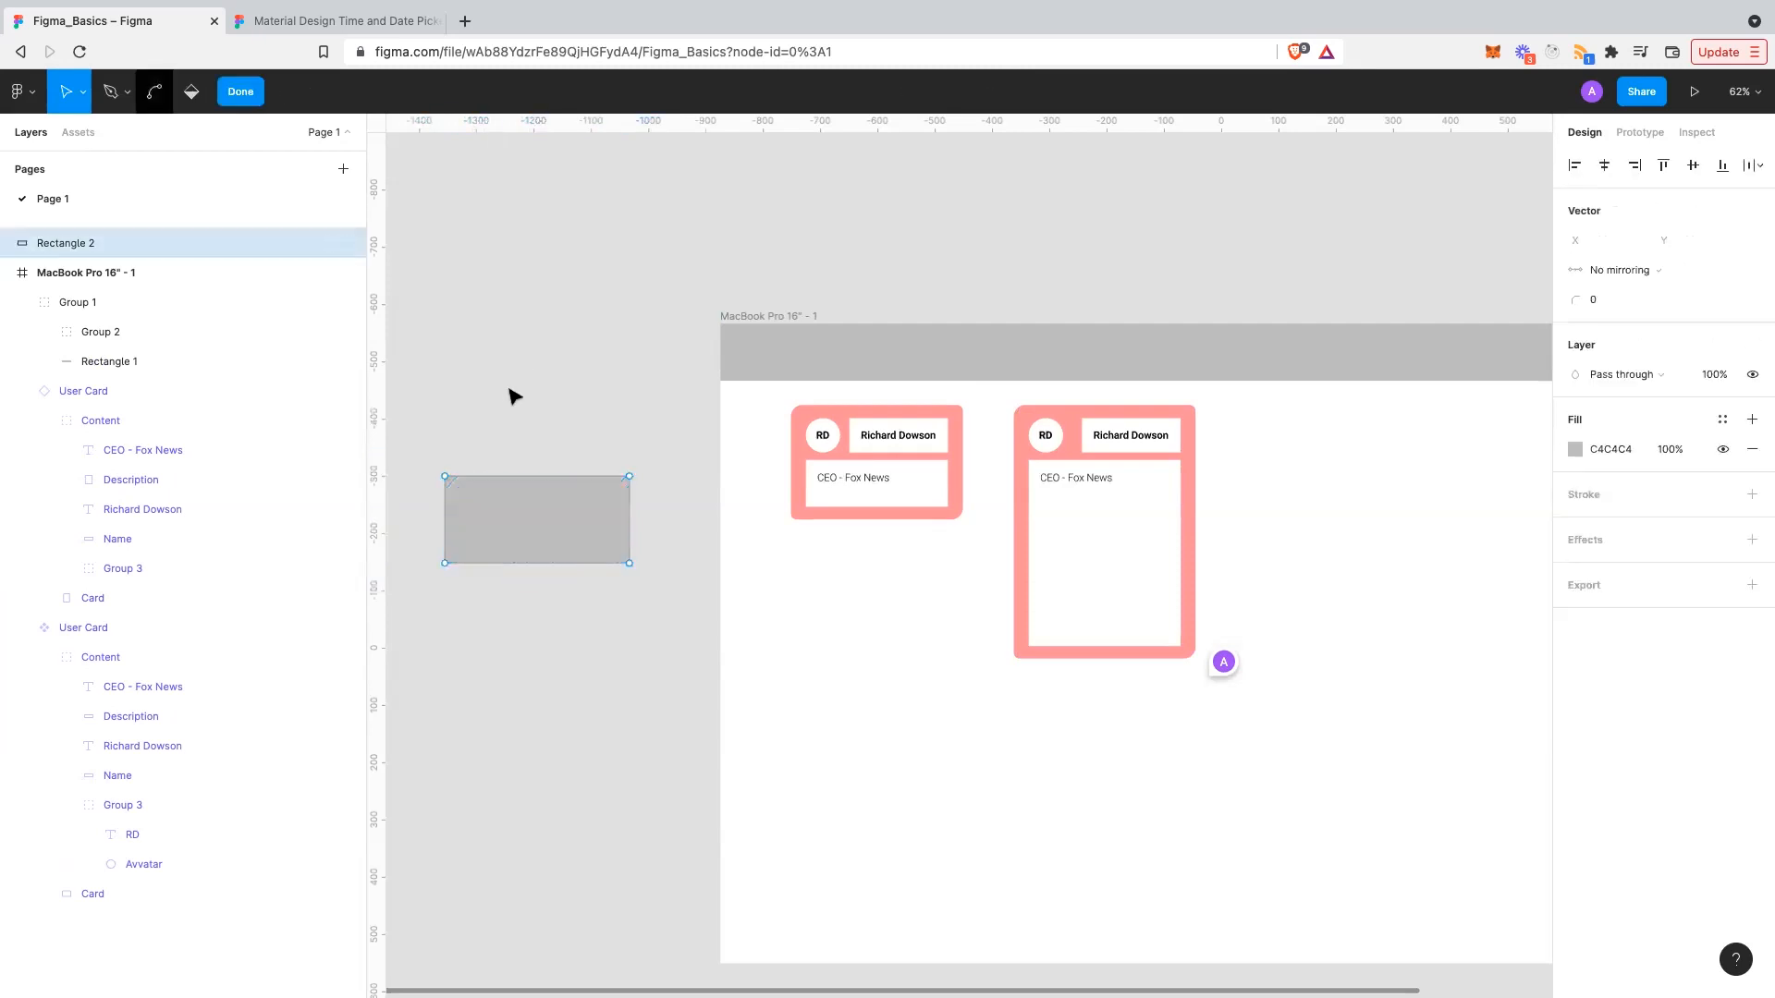
key("Escape")
key("Escape")
left_click(539, 500)
key("Delete")
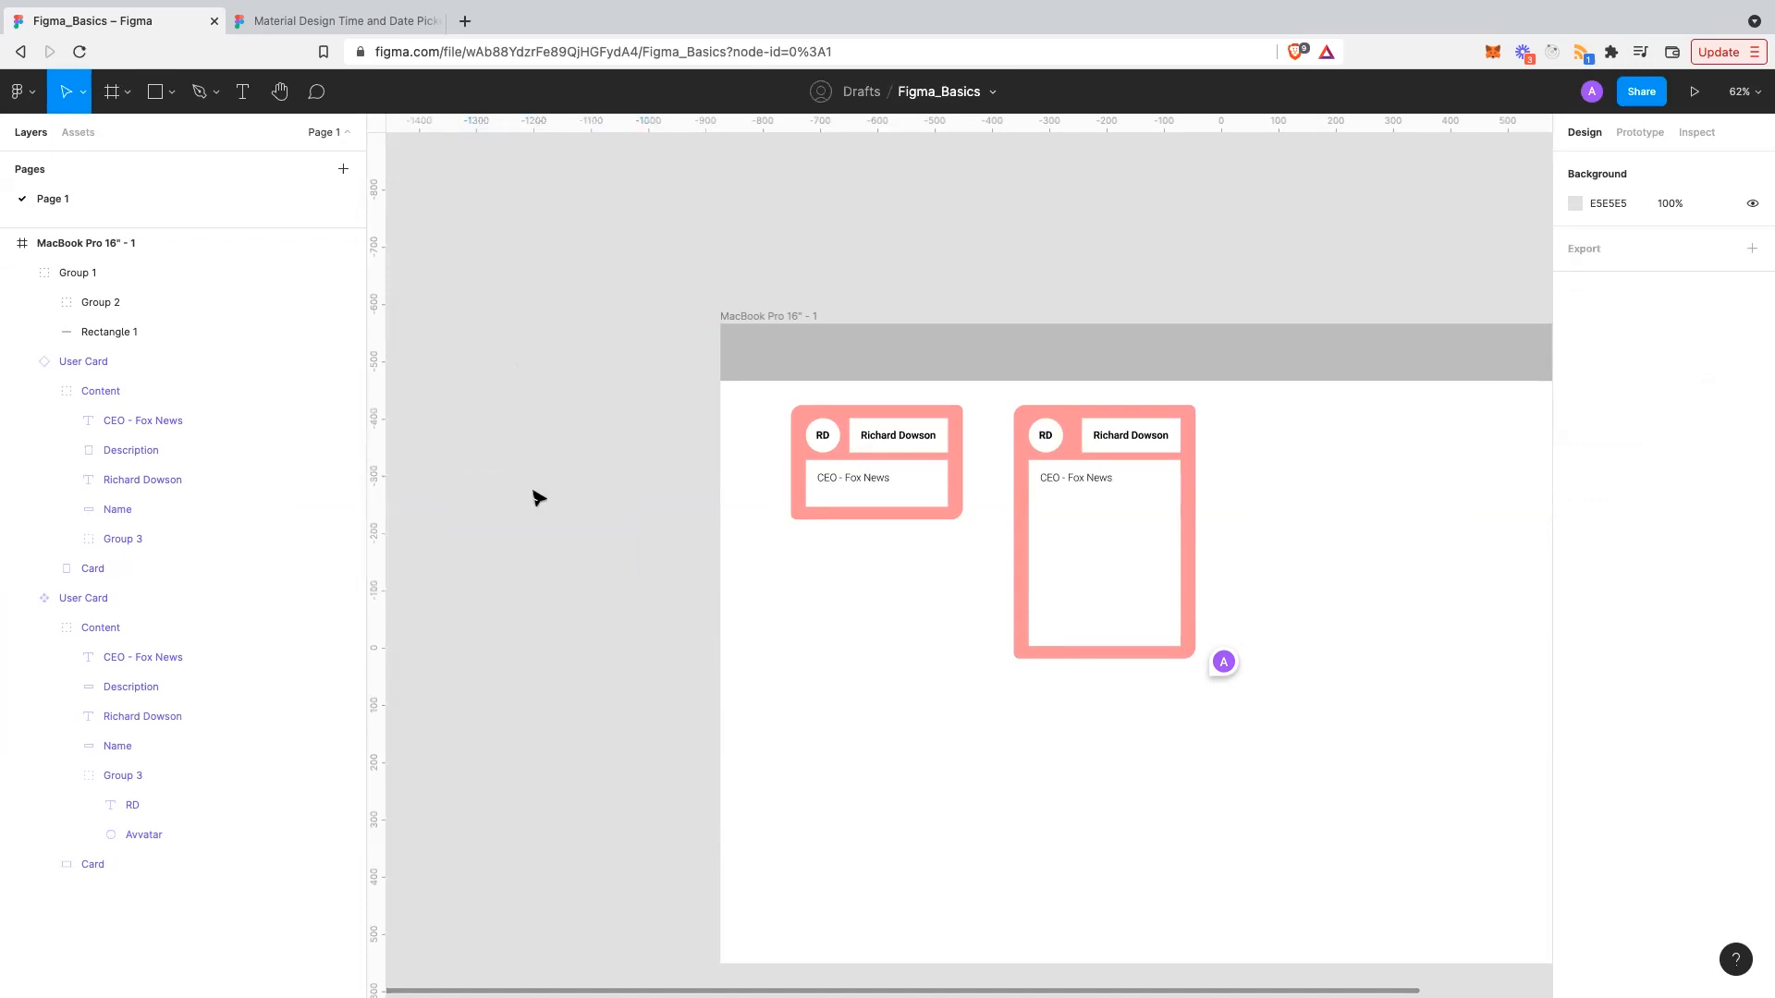
- Collapse the MacBook Pro 16" - 1 layer tree to a single row
scroll(537, 497, "right", 3)
scroll(536, 497, "up", 1)
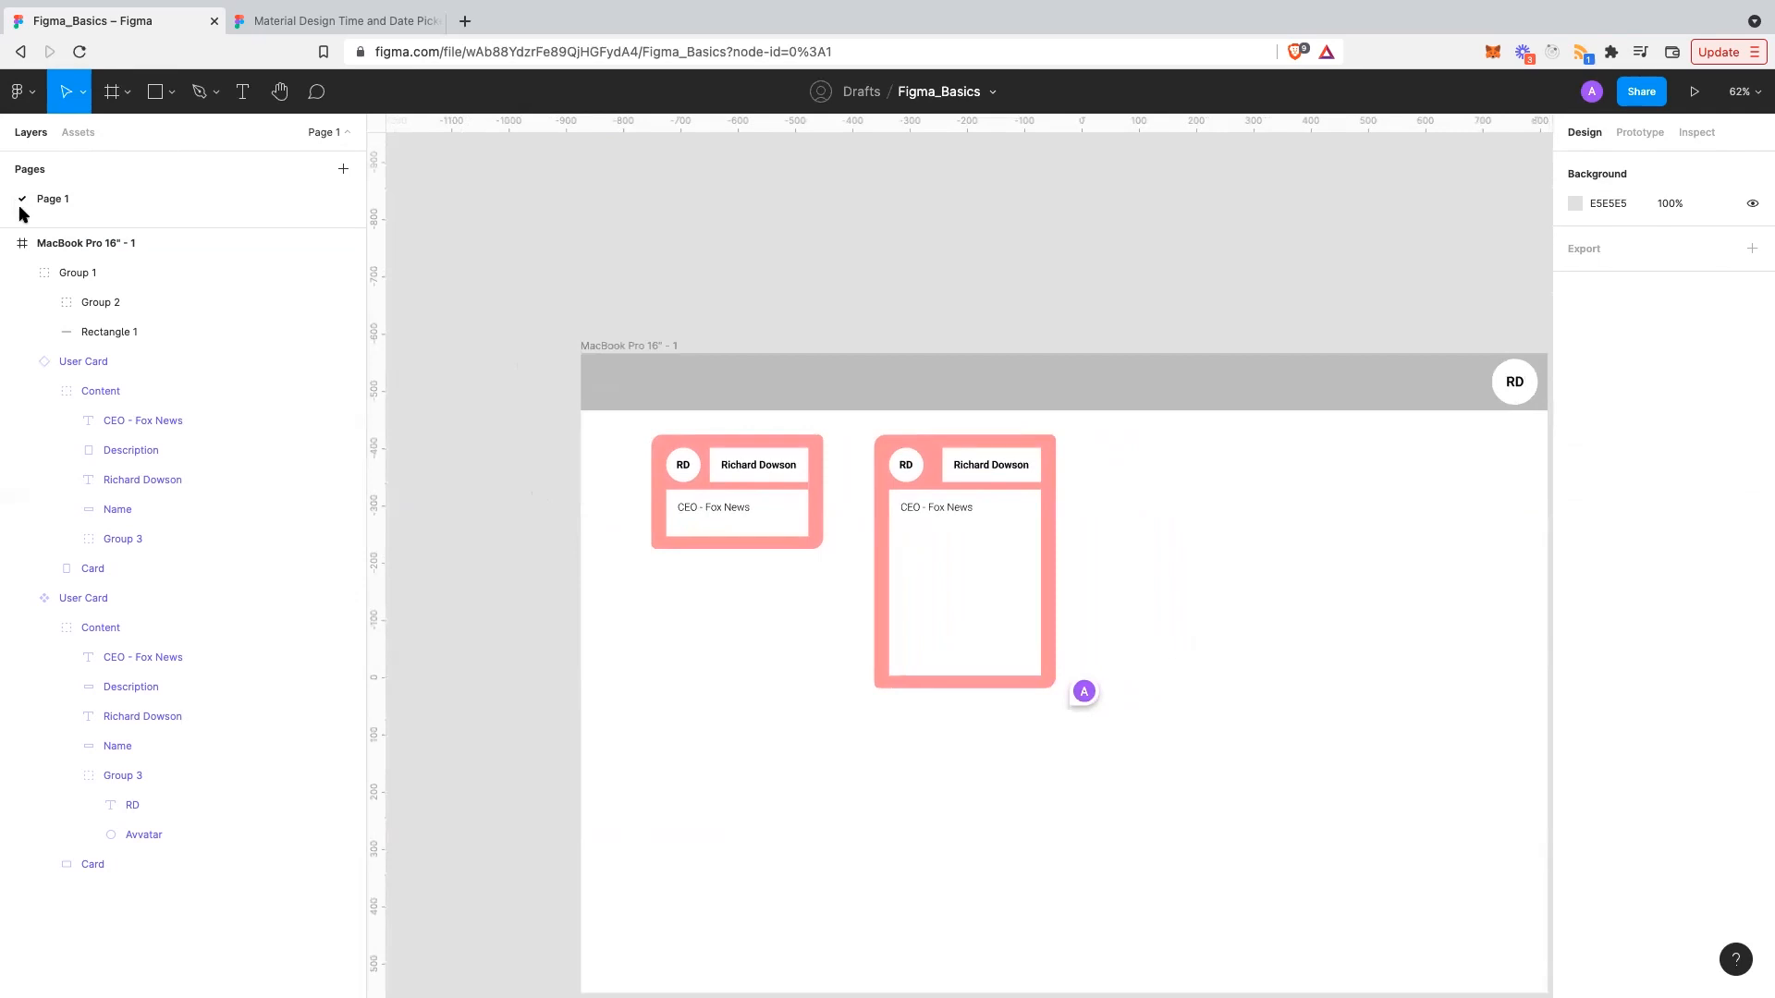
left_click(9, 243)
scroll(712, 487, "down", 5)
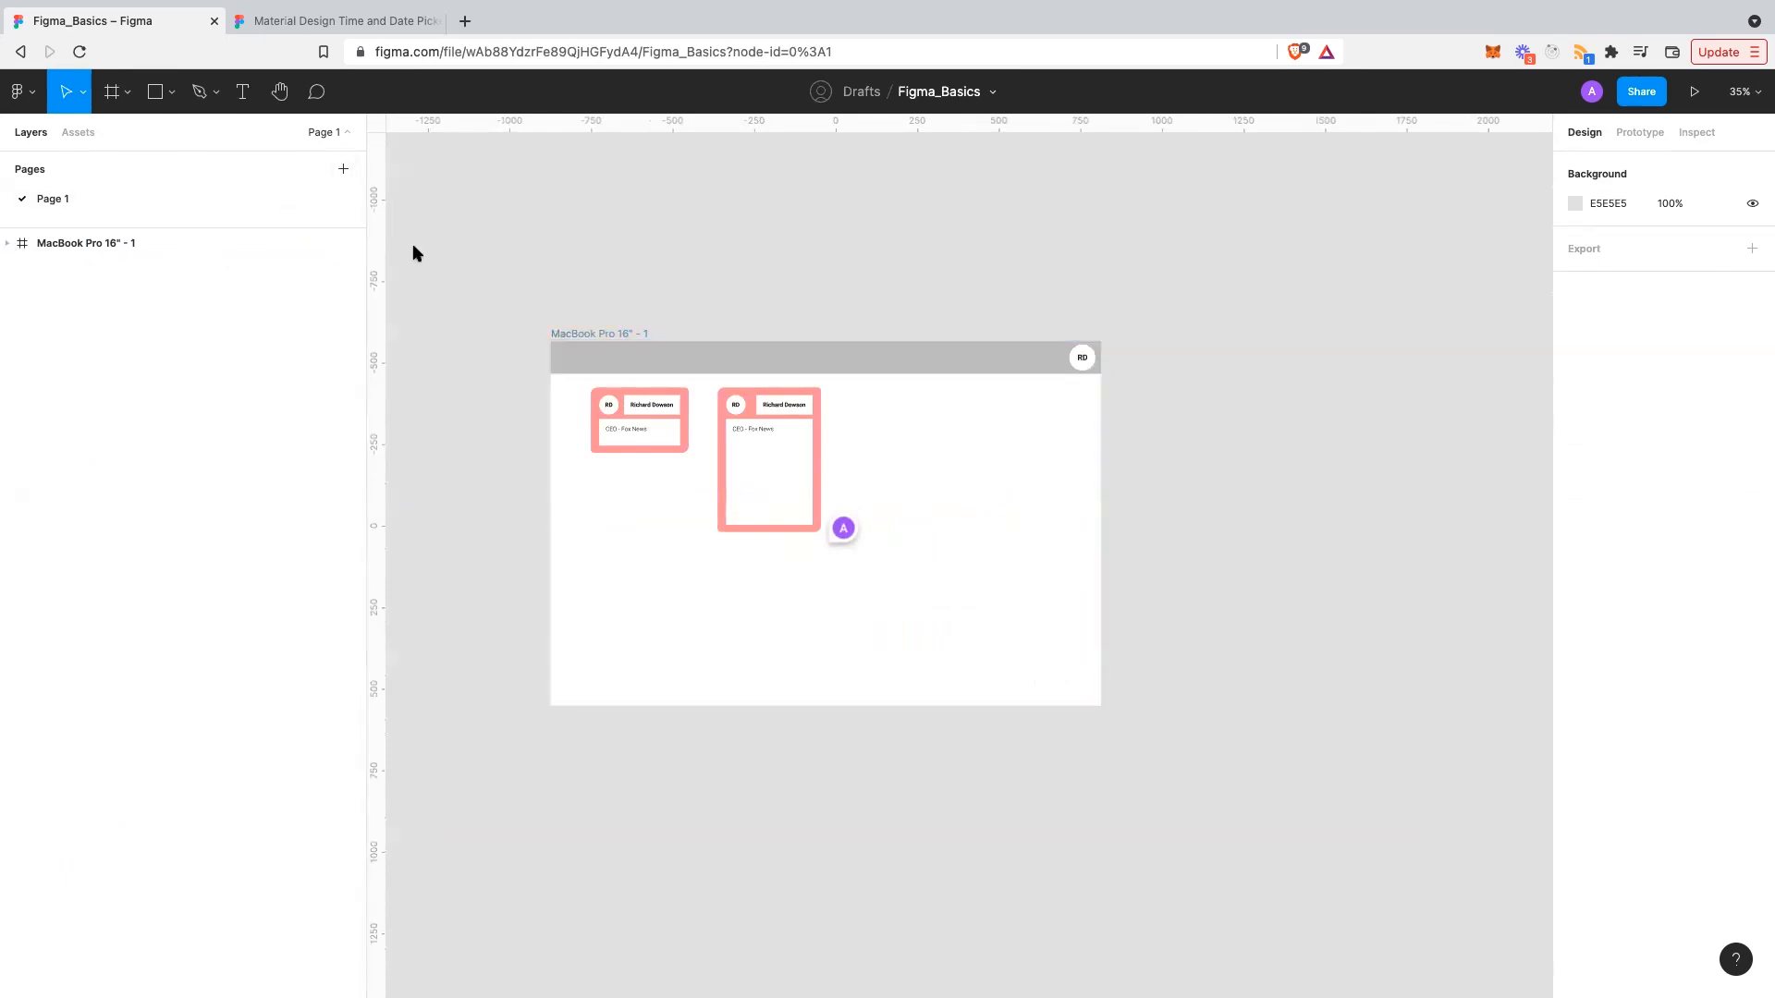
- Create a 414×896 iPhone 11 Pro Max frame from the Phone presets and move it below the MacBook frame
left_click(125, 96)
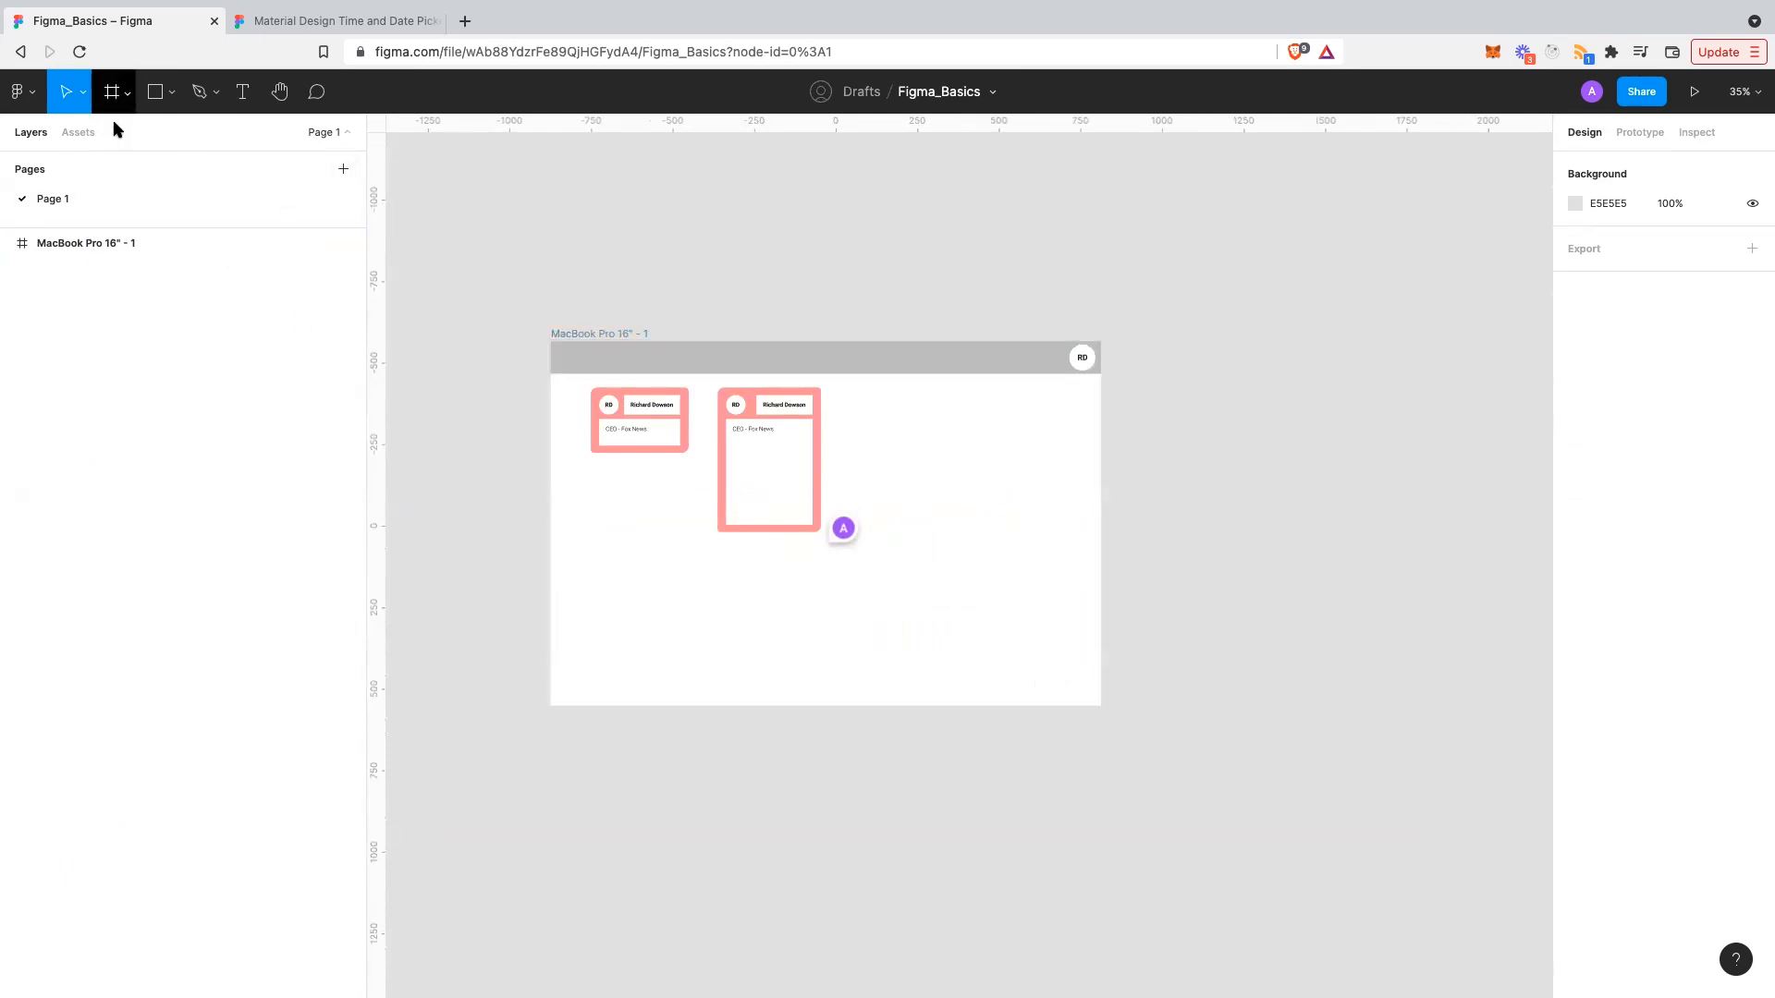
left_click(116, 128)
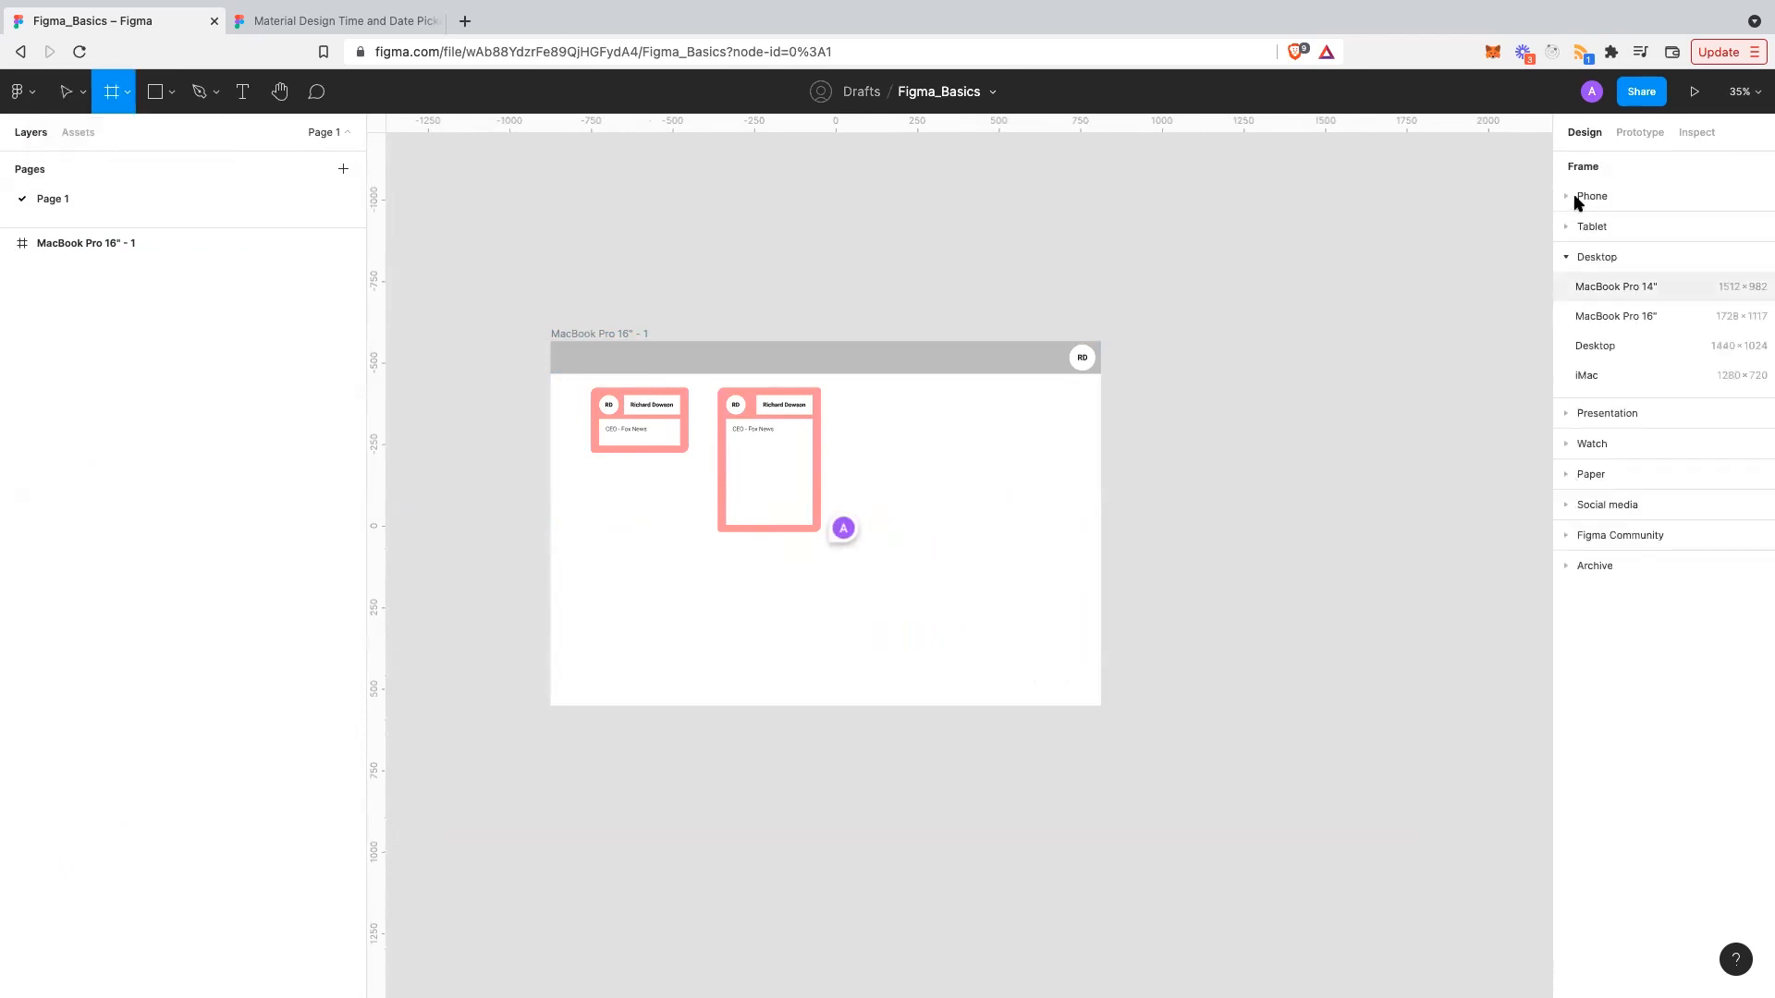
left_click(1594, 204)
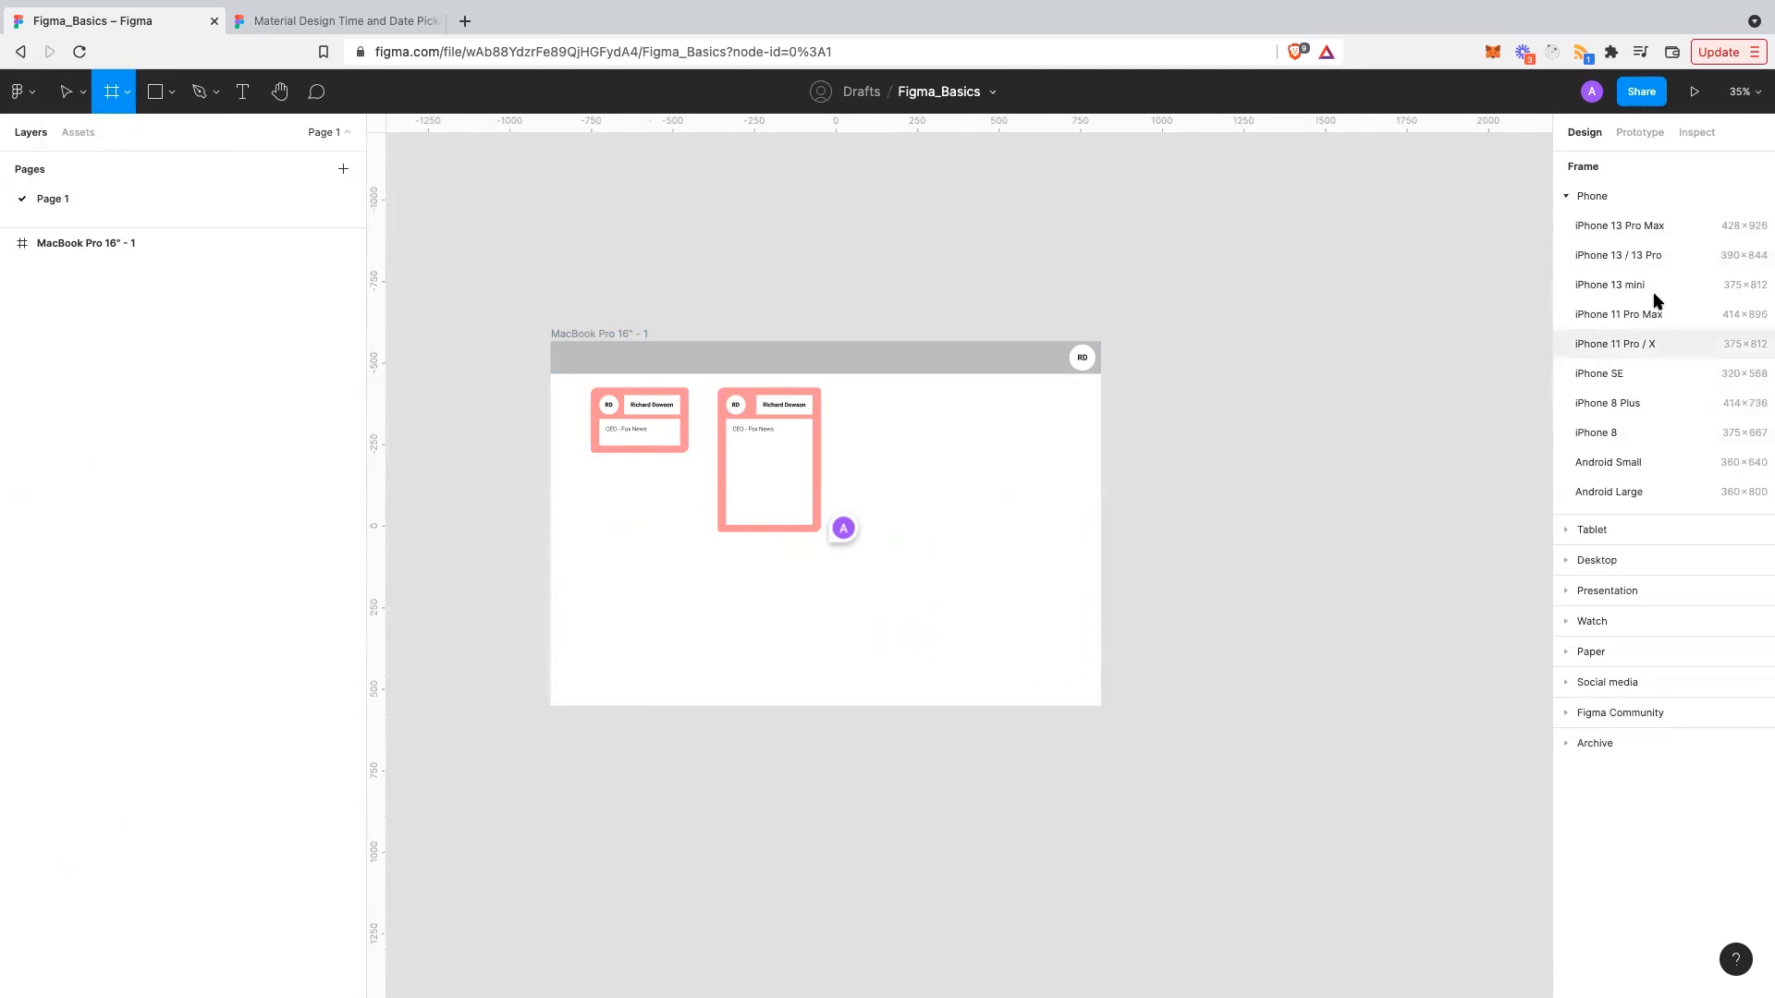
left_click_drag(1176, 469, 773, 563)
left_click_drag(642, 819, 606, 804)
scroll(889, 637, "down", 3)
scroll(889, 638, "down", 1)
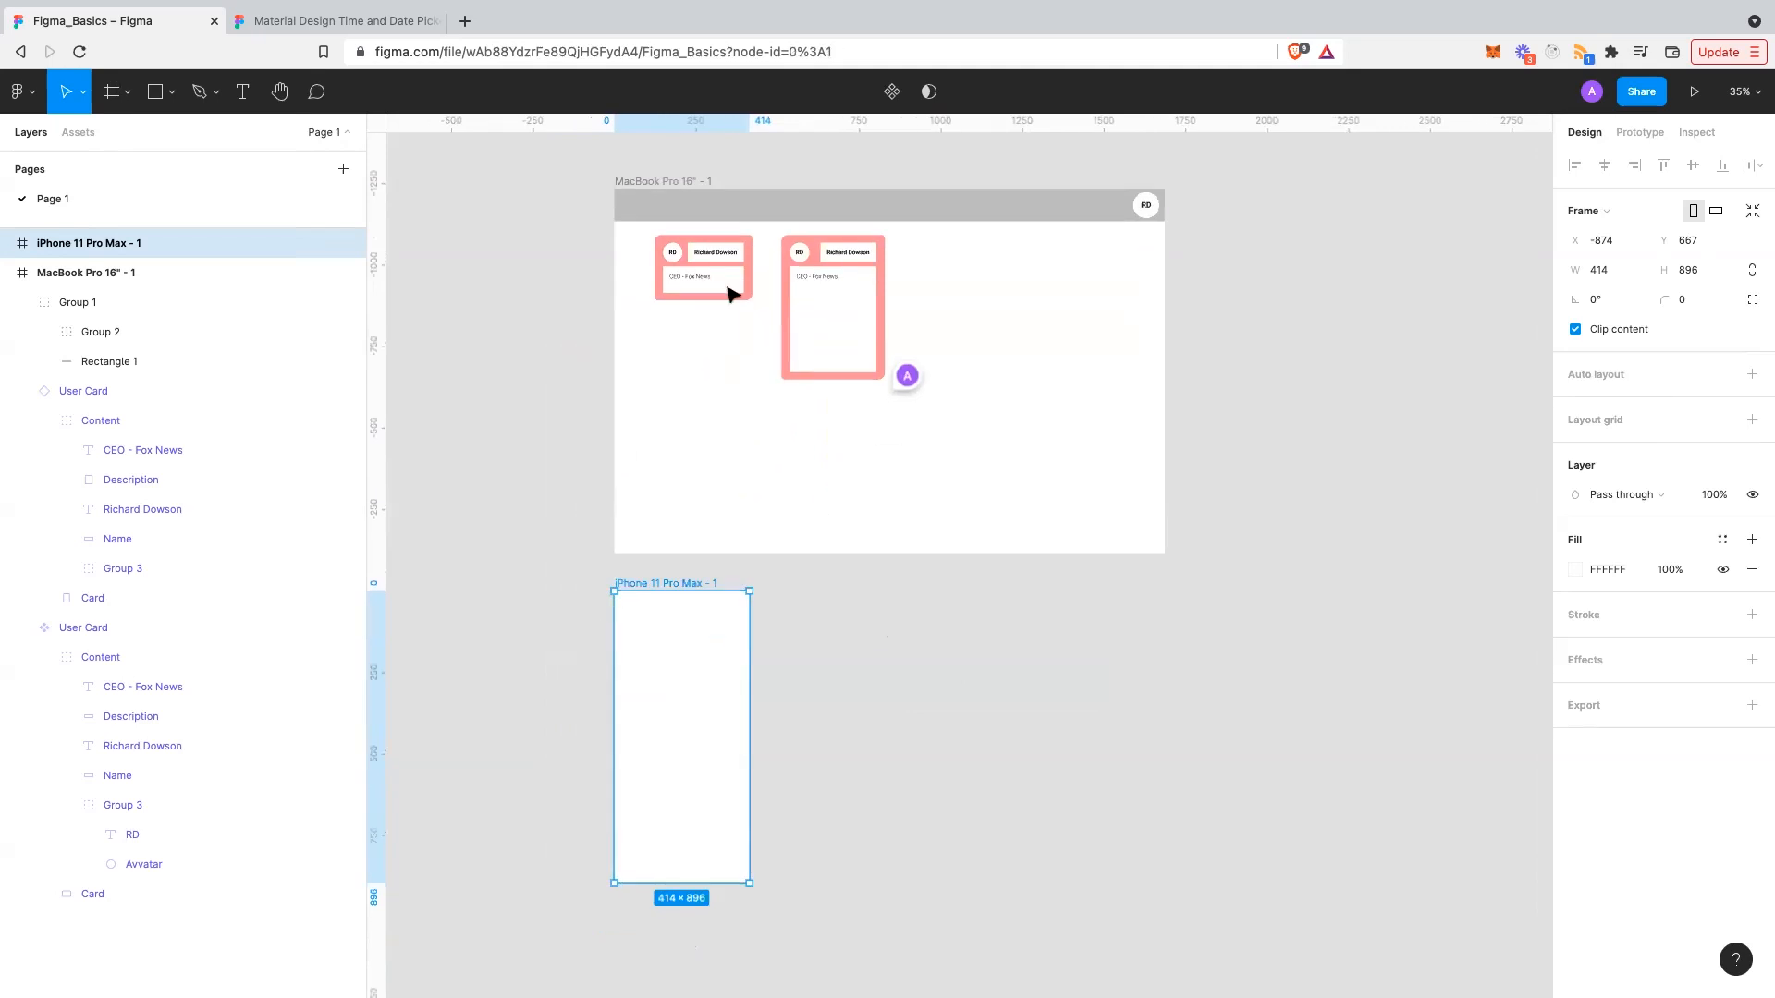
left_click(766, 266)
- Paste the tall User Card into the iPhone 11 Pro Max frame and centre it
left_click(805, 240)
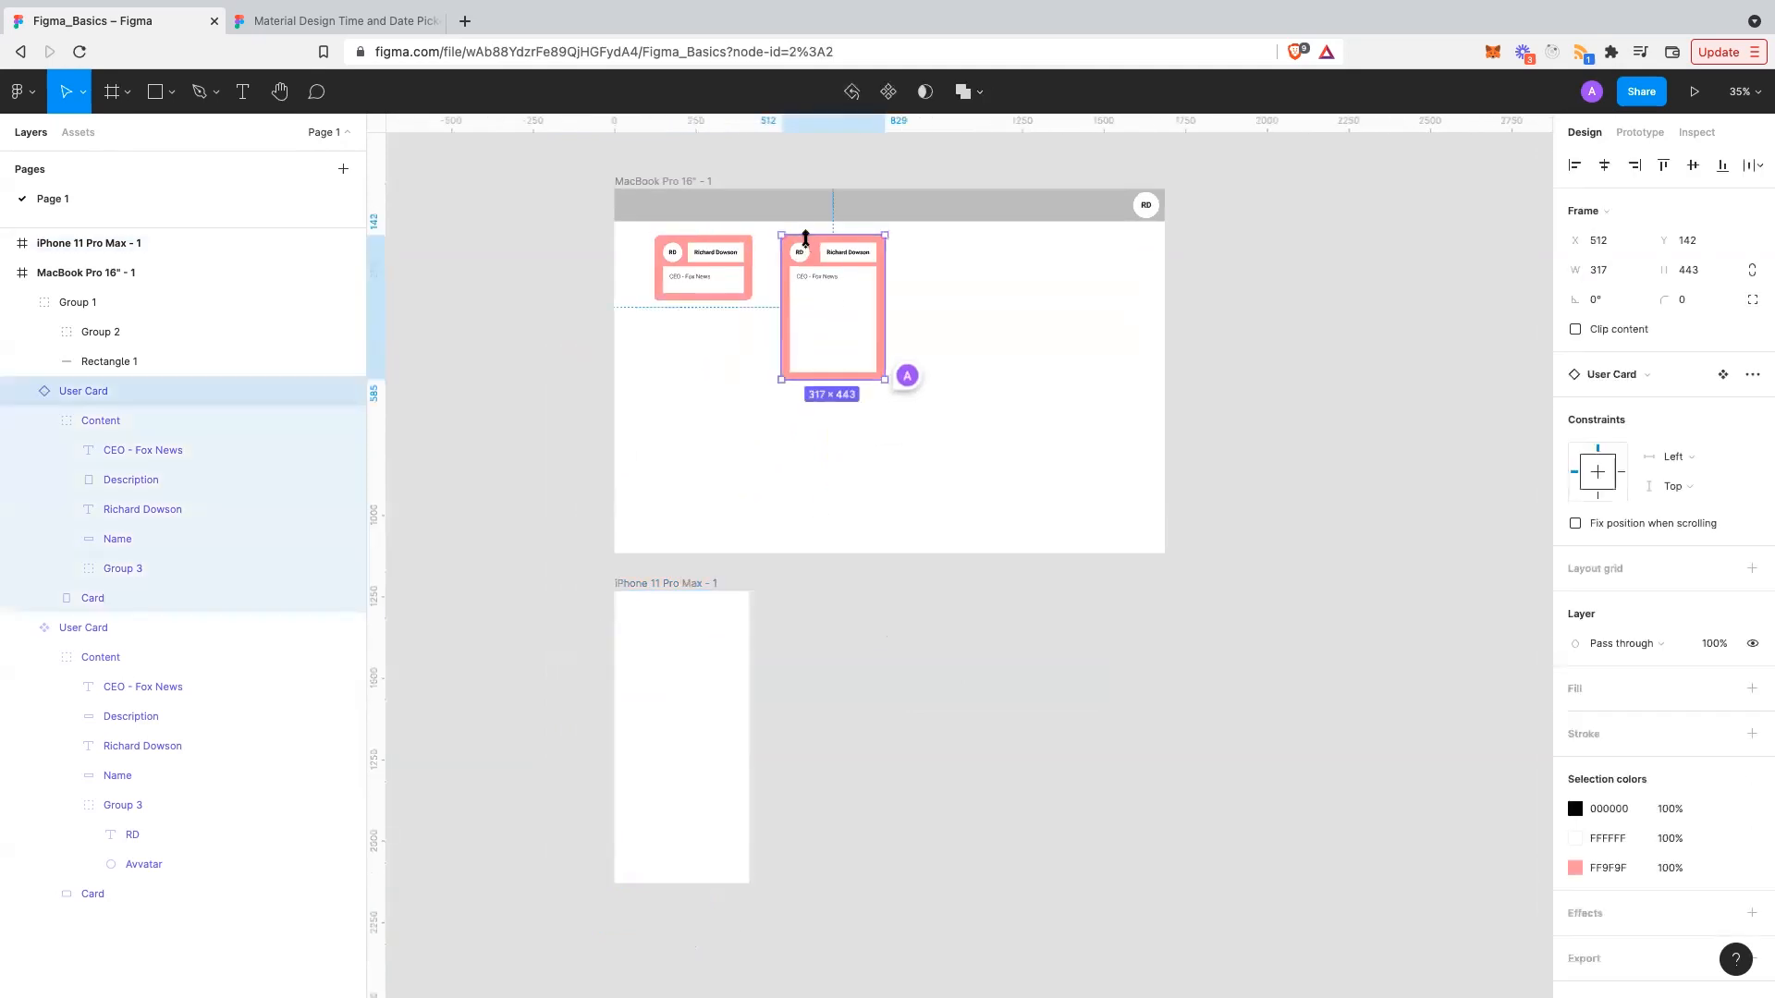
left_click(644, 718)
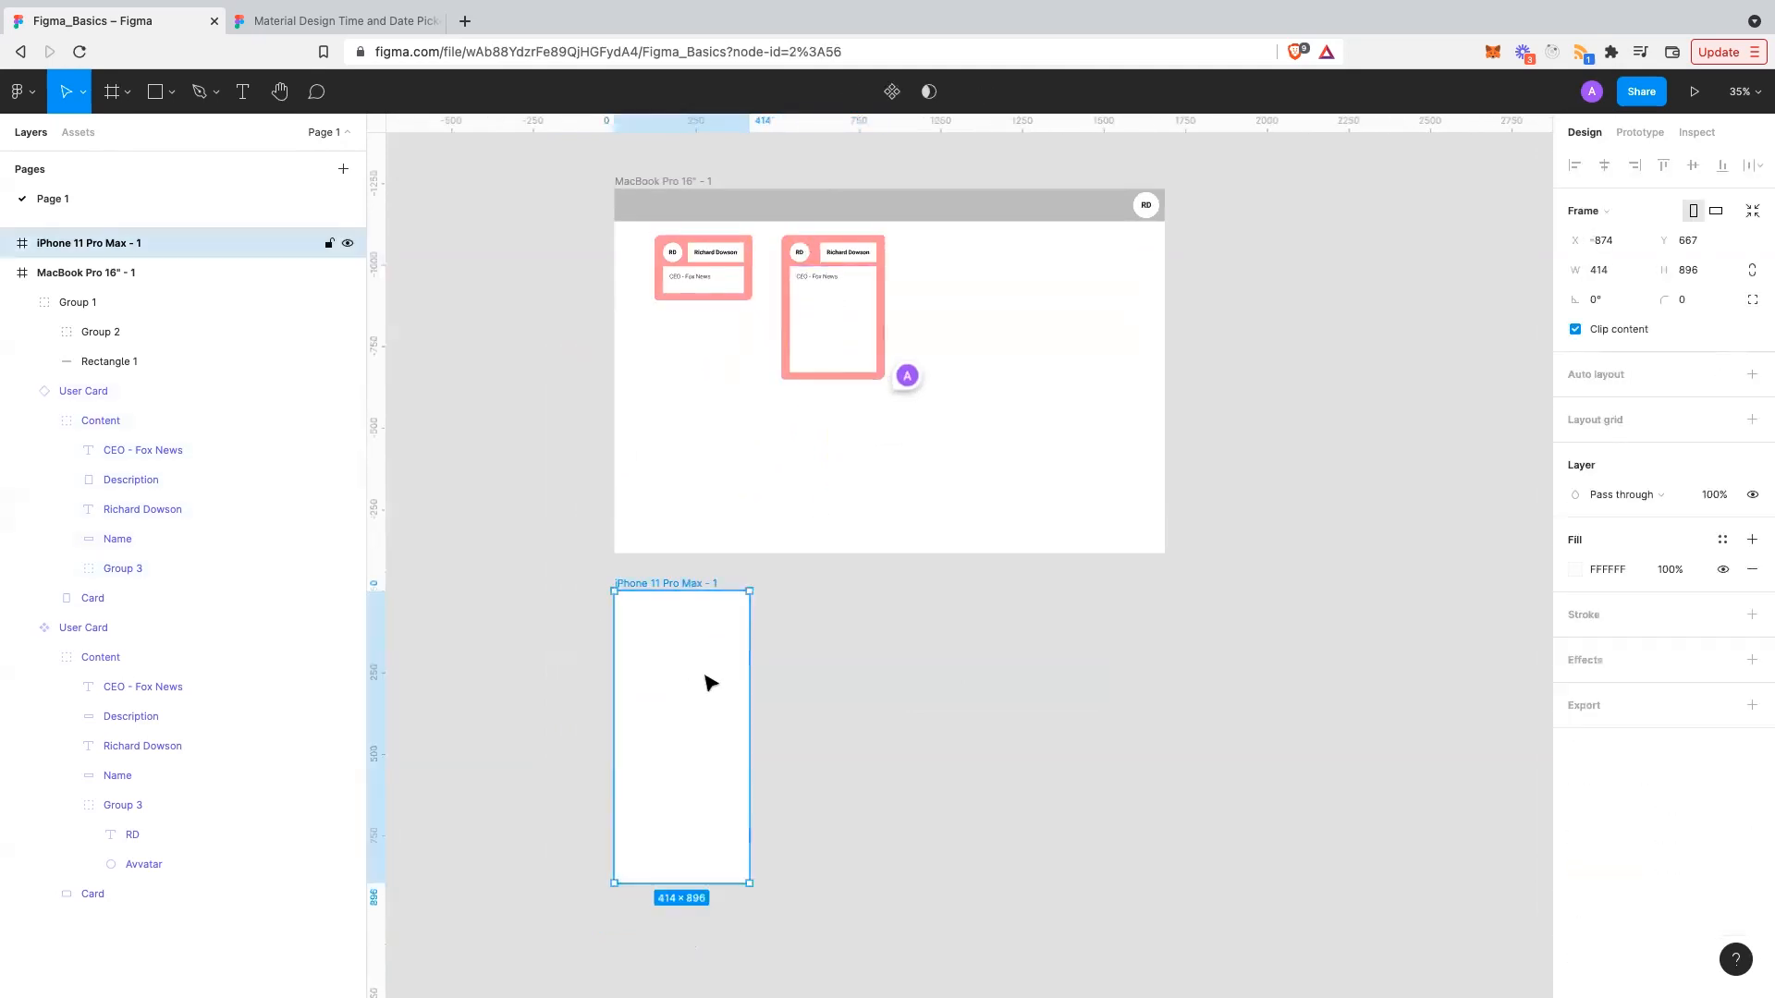
key("ctrl+v")
mouse_move(681, 689)
left_mouse_down()
mouse_move(682, 674)
mouse_move(681, 690)
left_mouse_up()
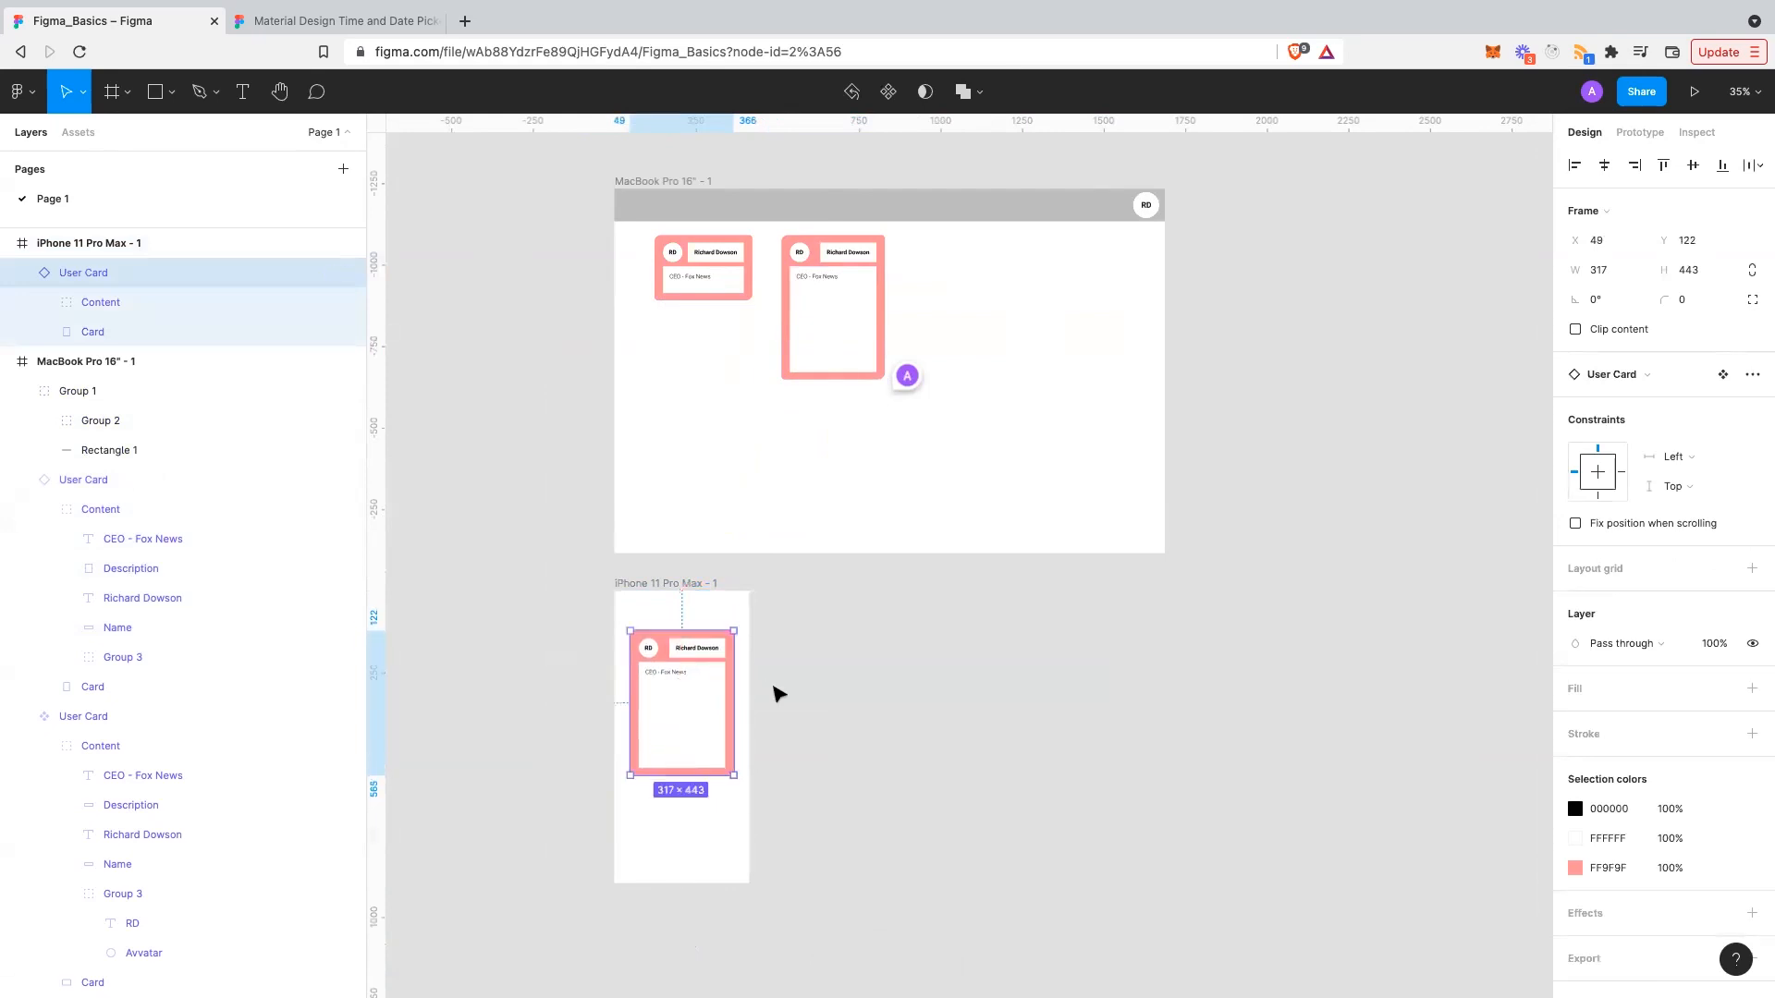
left_click(777, 693)
- Paste another copy of the User Card into the MacBook frame
scroll(903, 712, "down", 2)
scroll(903, 713, "left", 2)
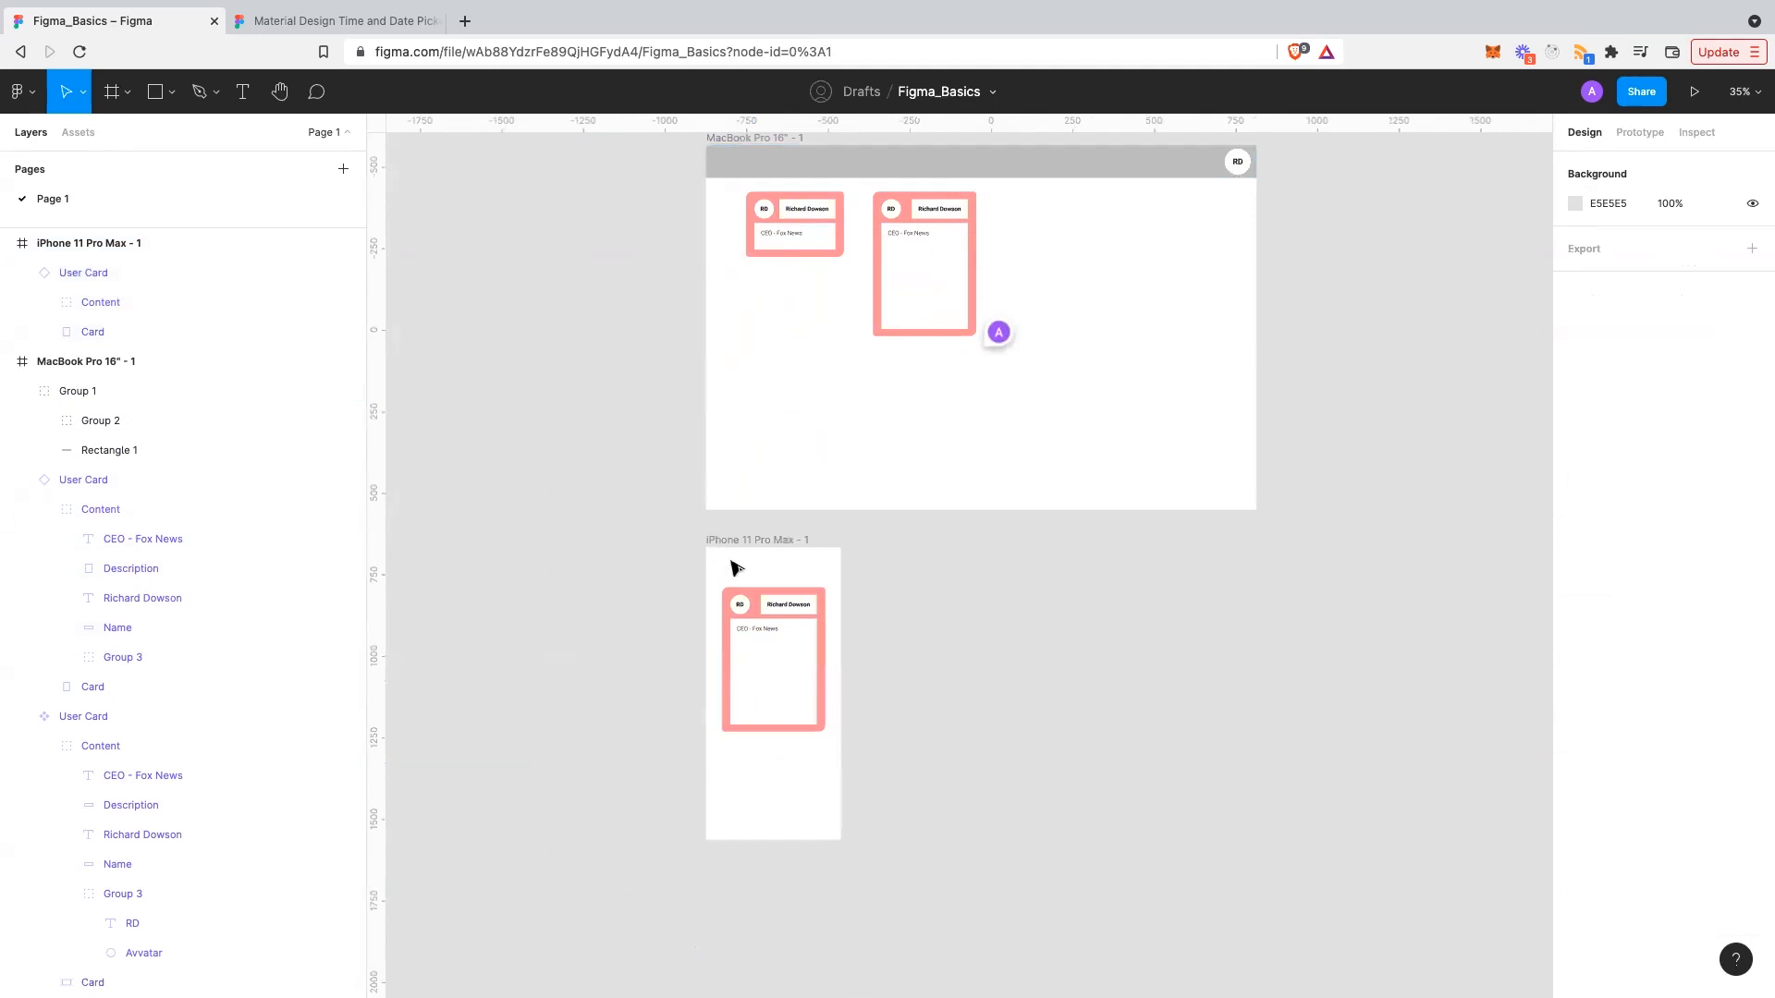
key("super+v")
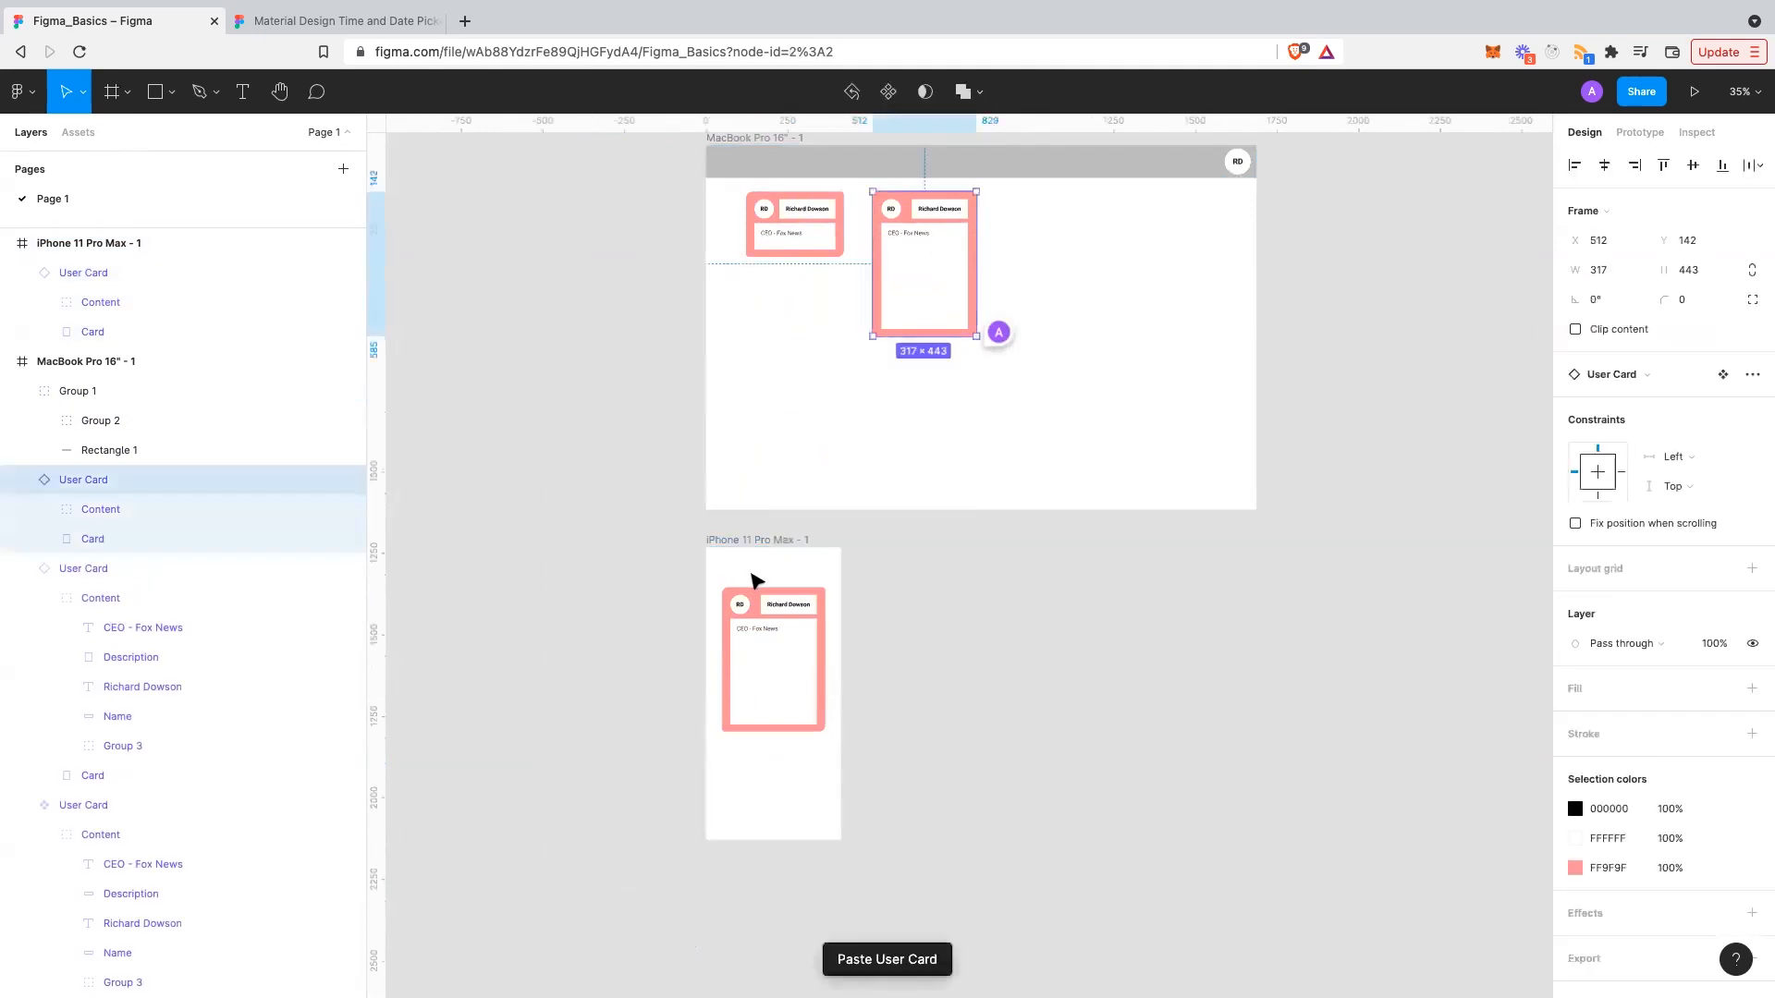
key("Escape")
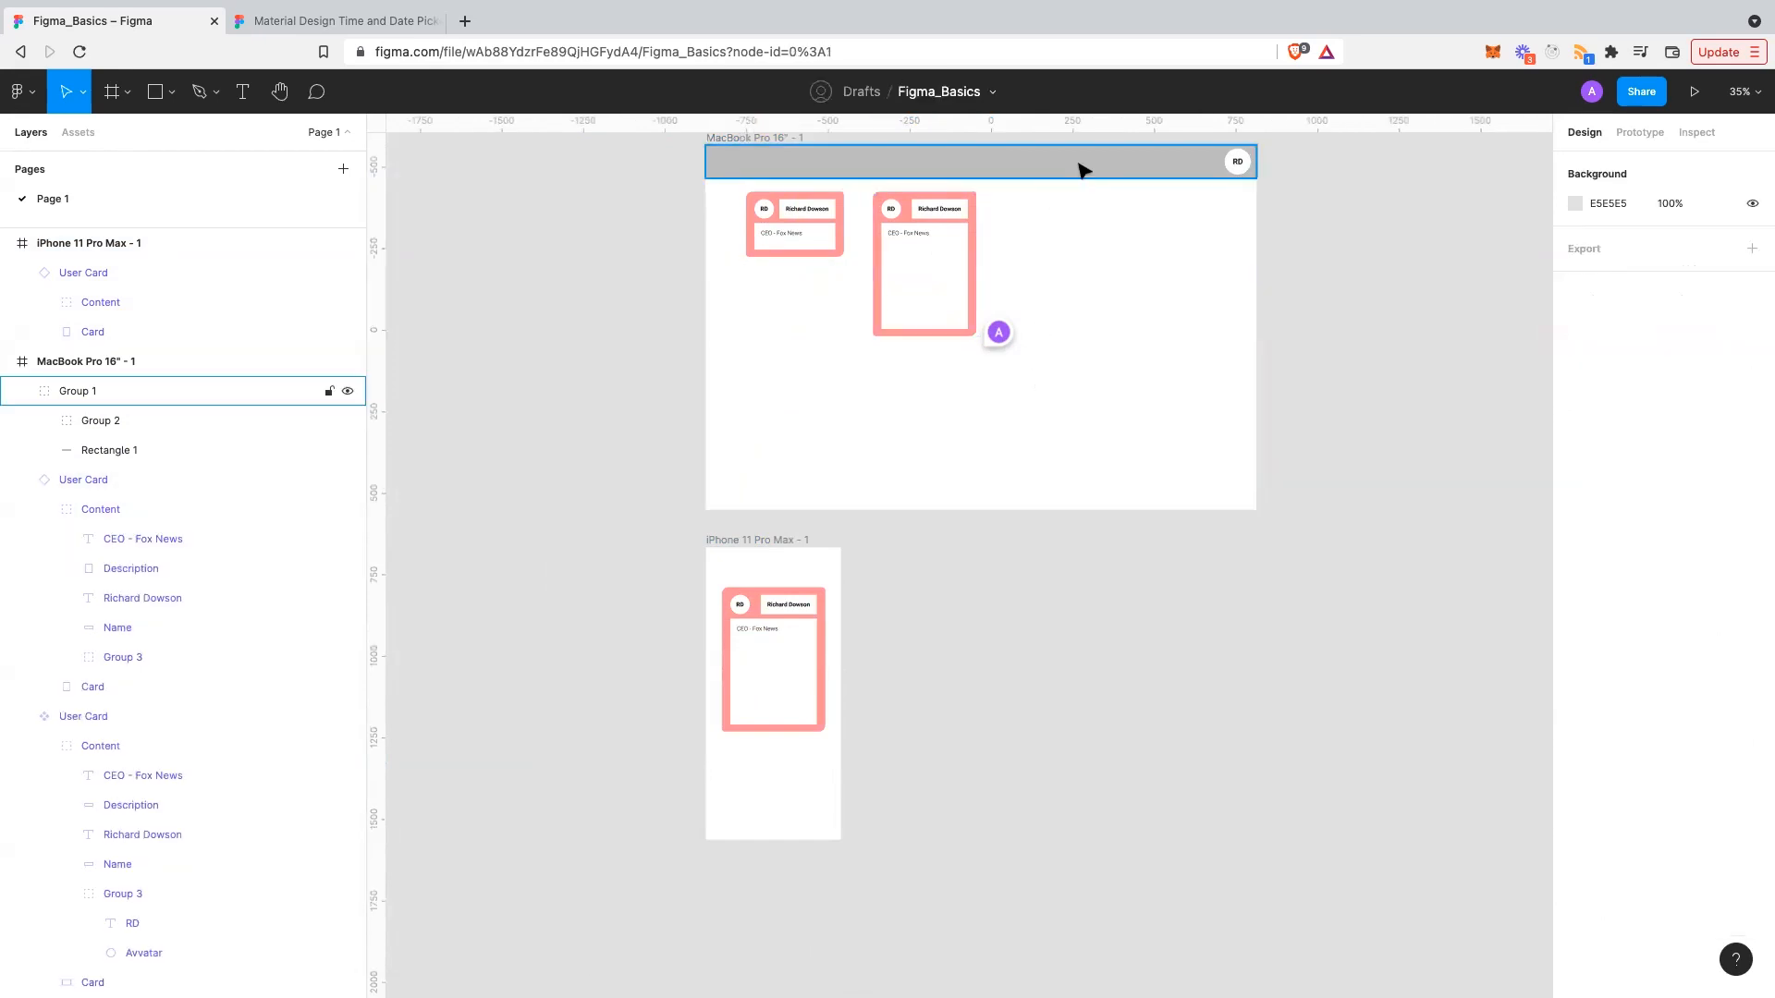
- Paste the grey Group 1 header bar into the iPhone frame
left_click(1081, 169)
left_click(792, 669)
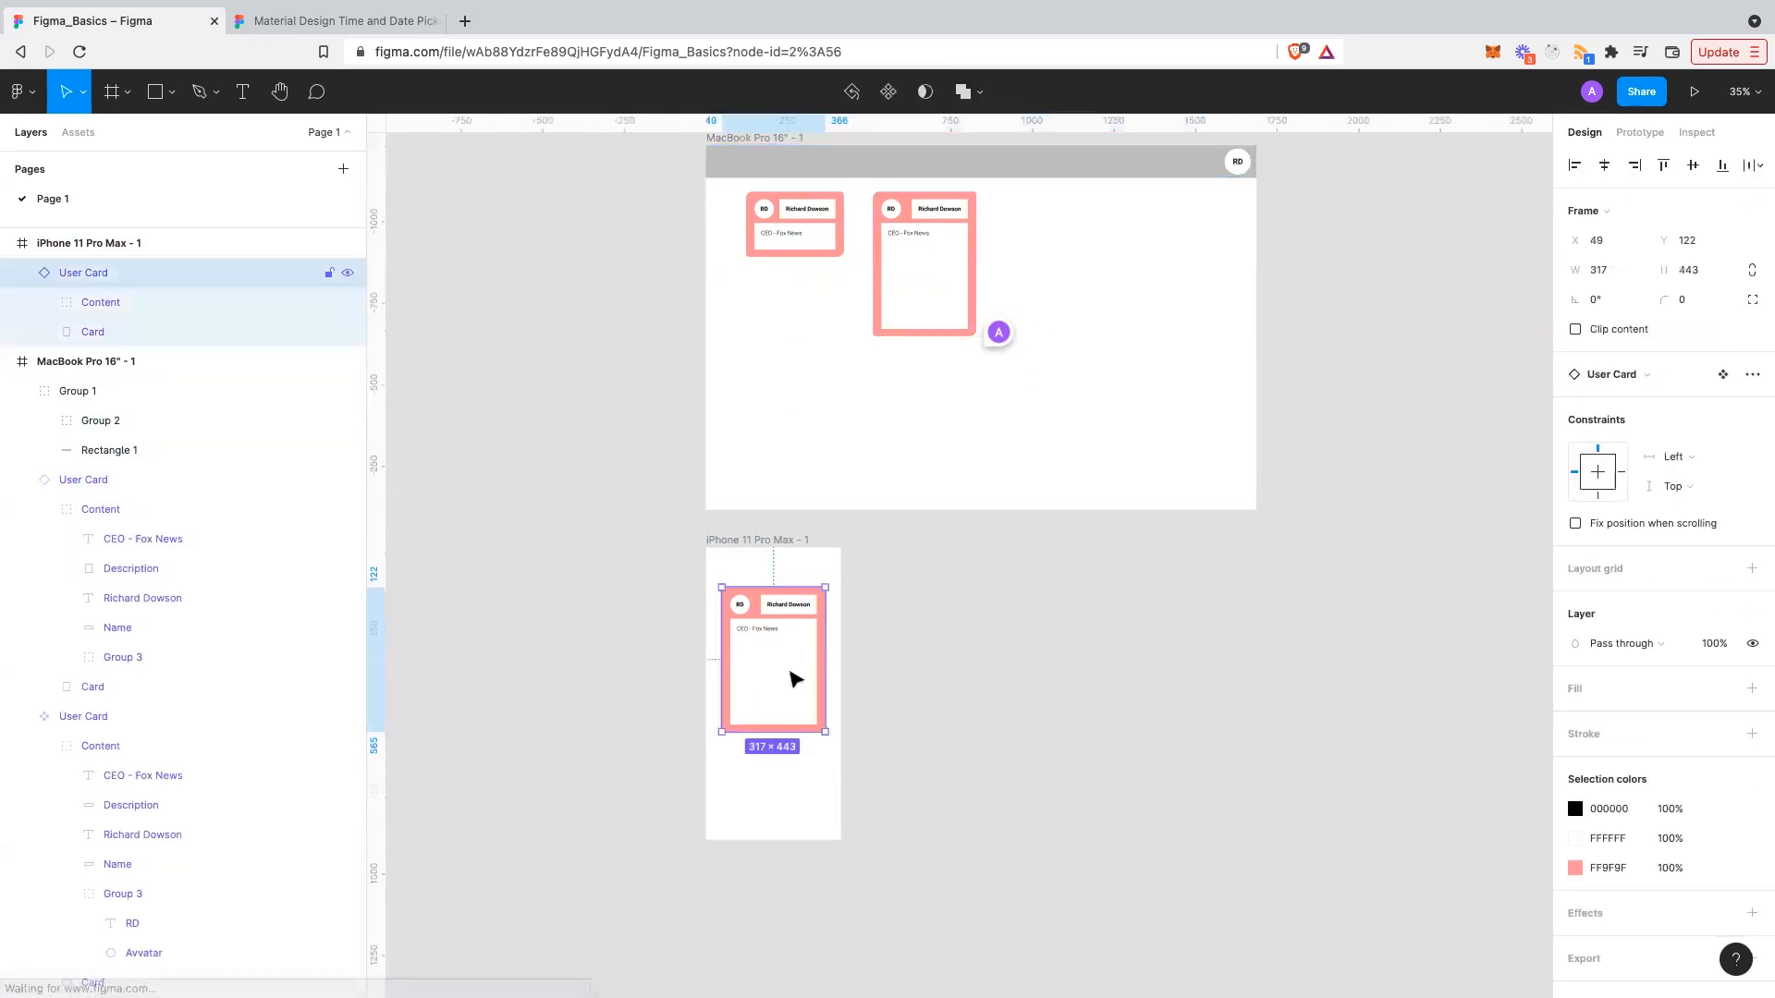
key("super+v")
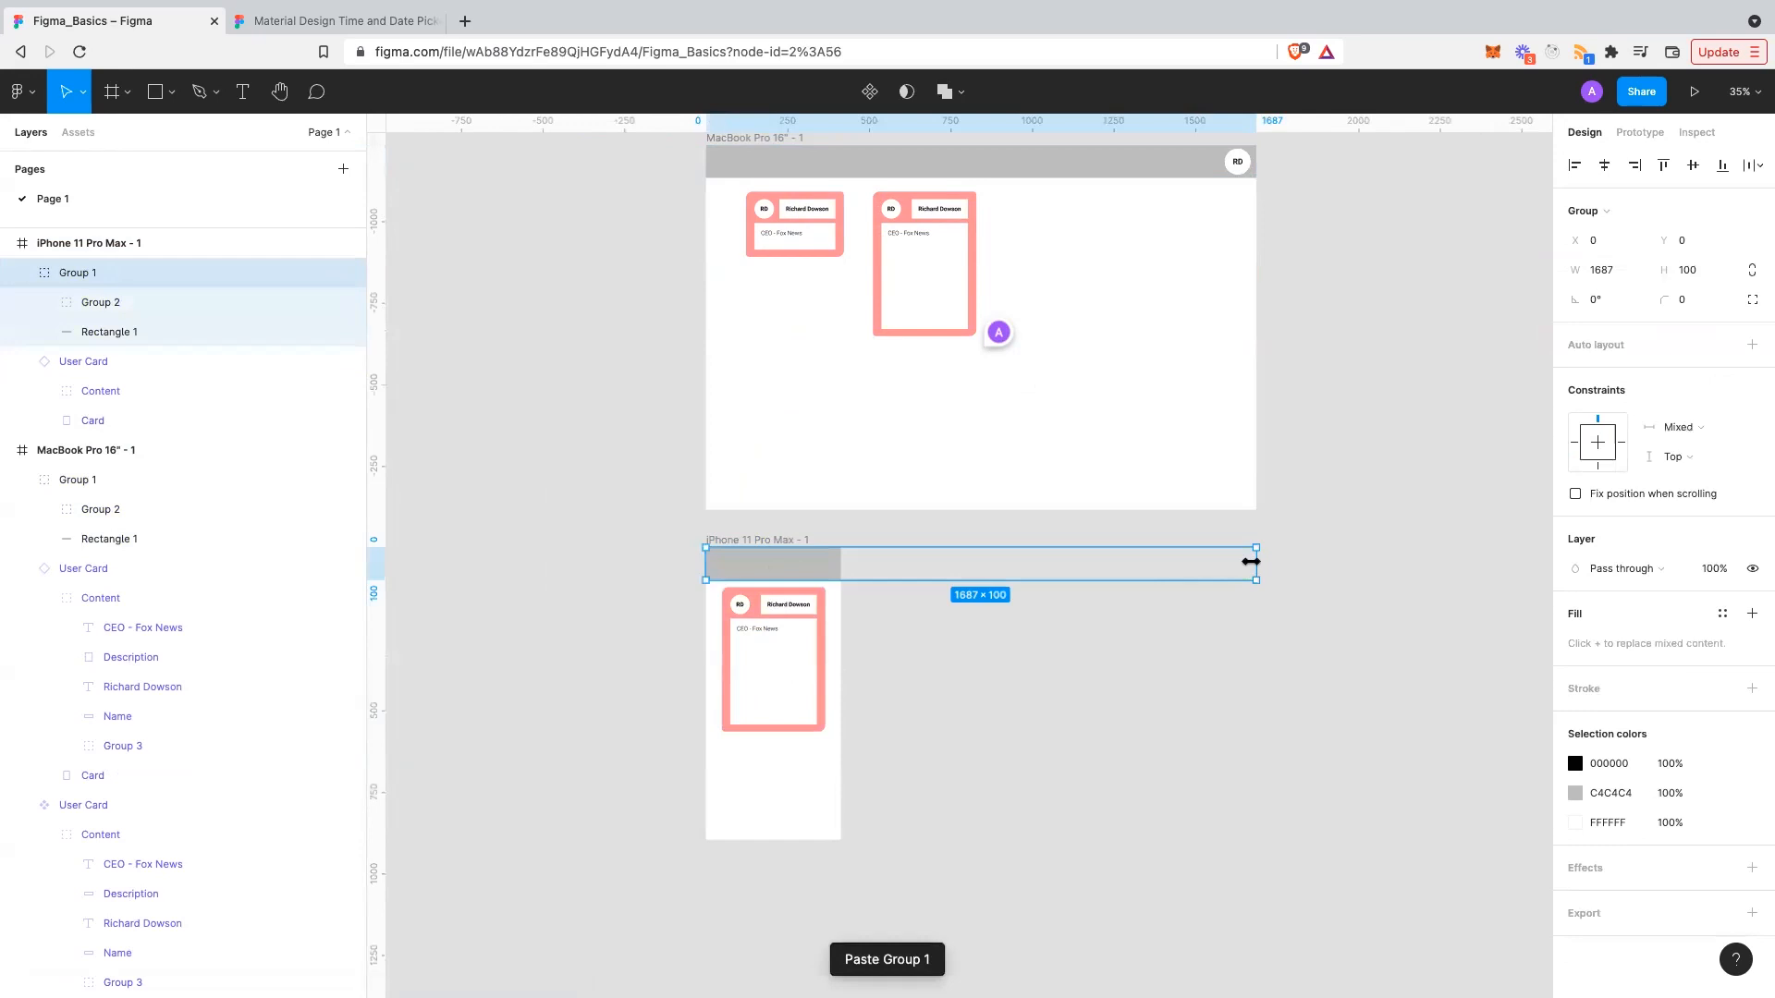
- Narrow the pasted header to the iPhone's 414 width and inspect its RD avatar layers
left_click_drag(855, 563, 840, 564)
scroll(765, 579, "up", 5)
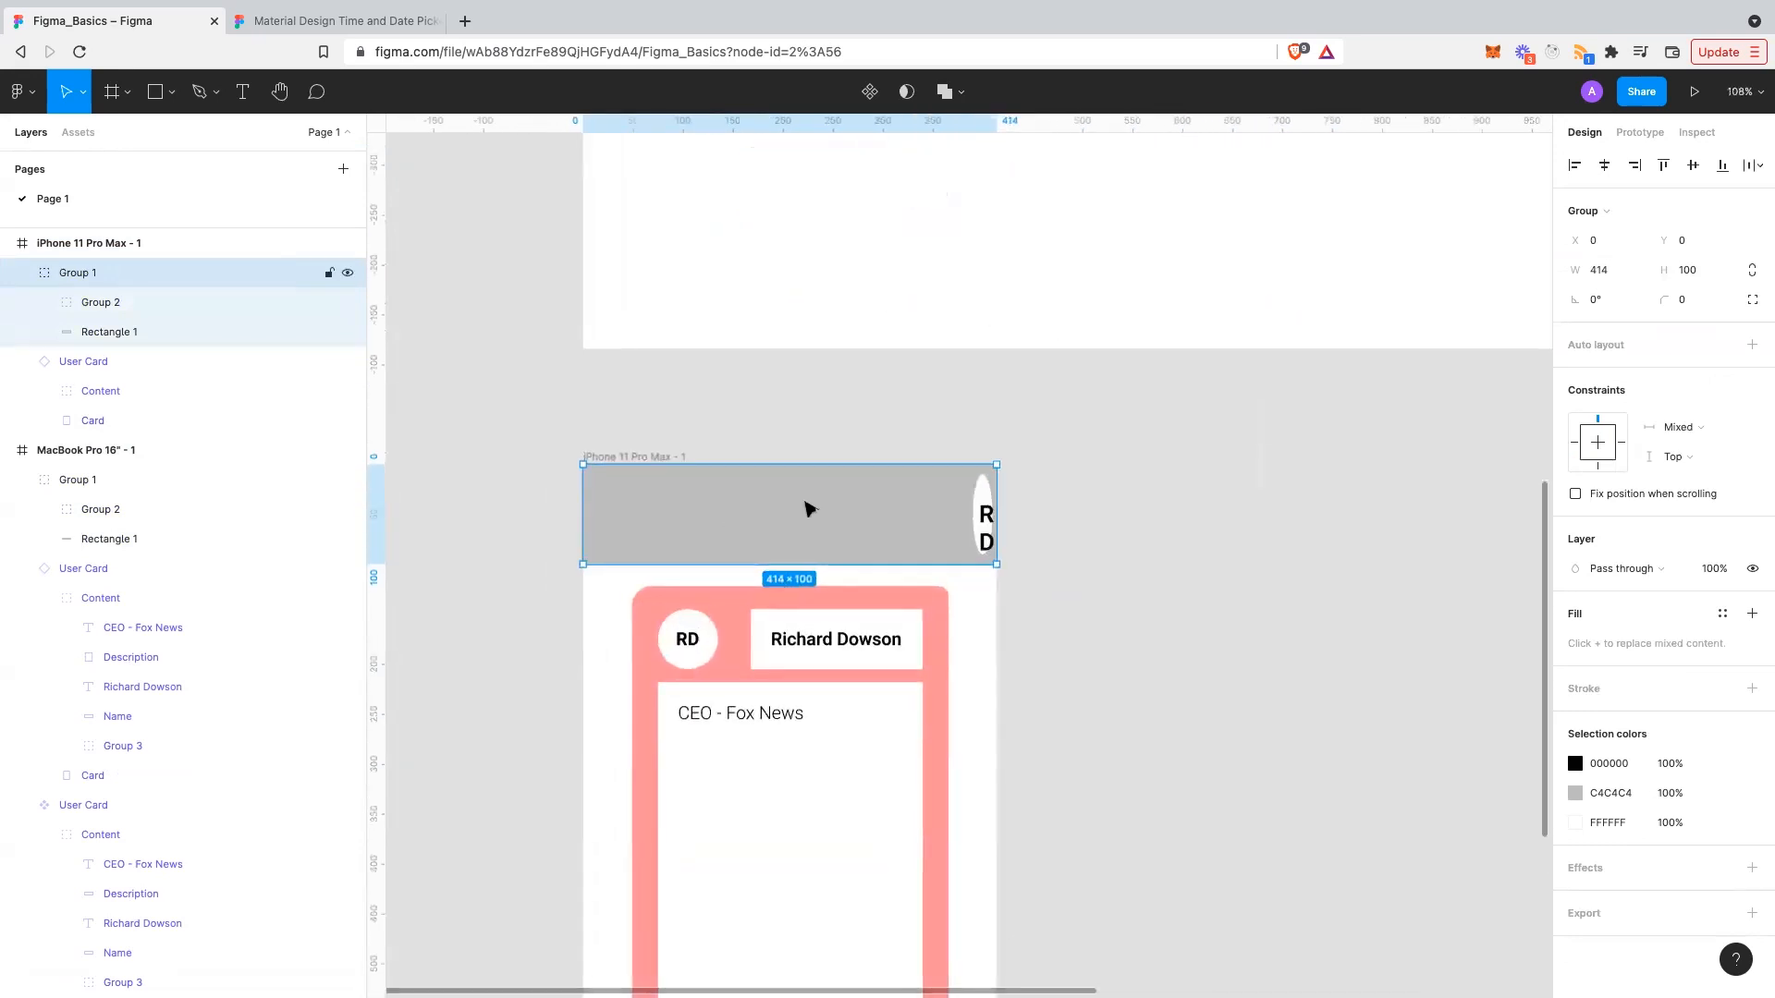
double_click(805, 508)
left_click(987, 520)
left_click(988, 520)
left_click(1101, 547)
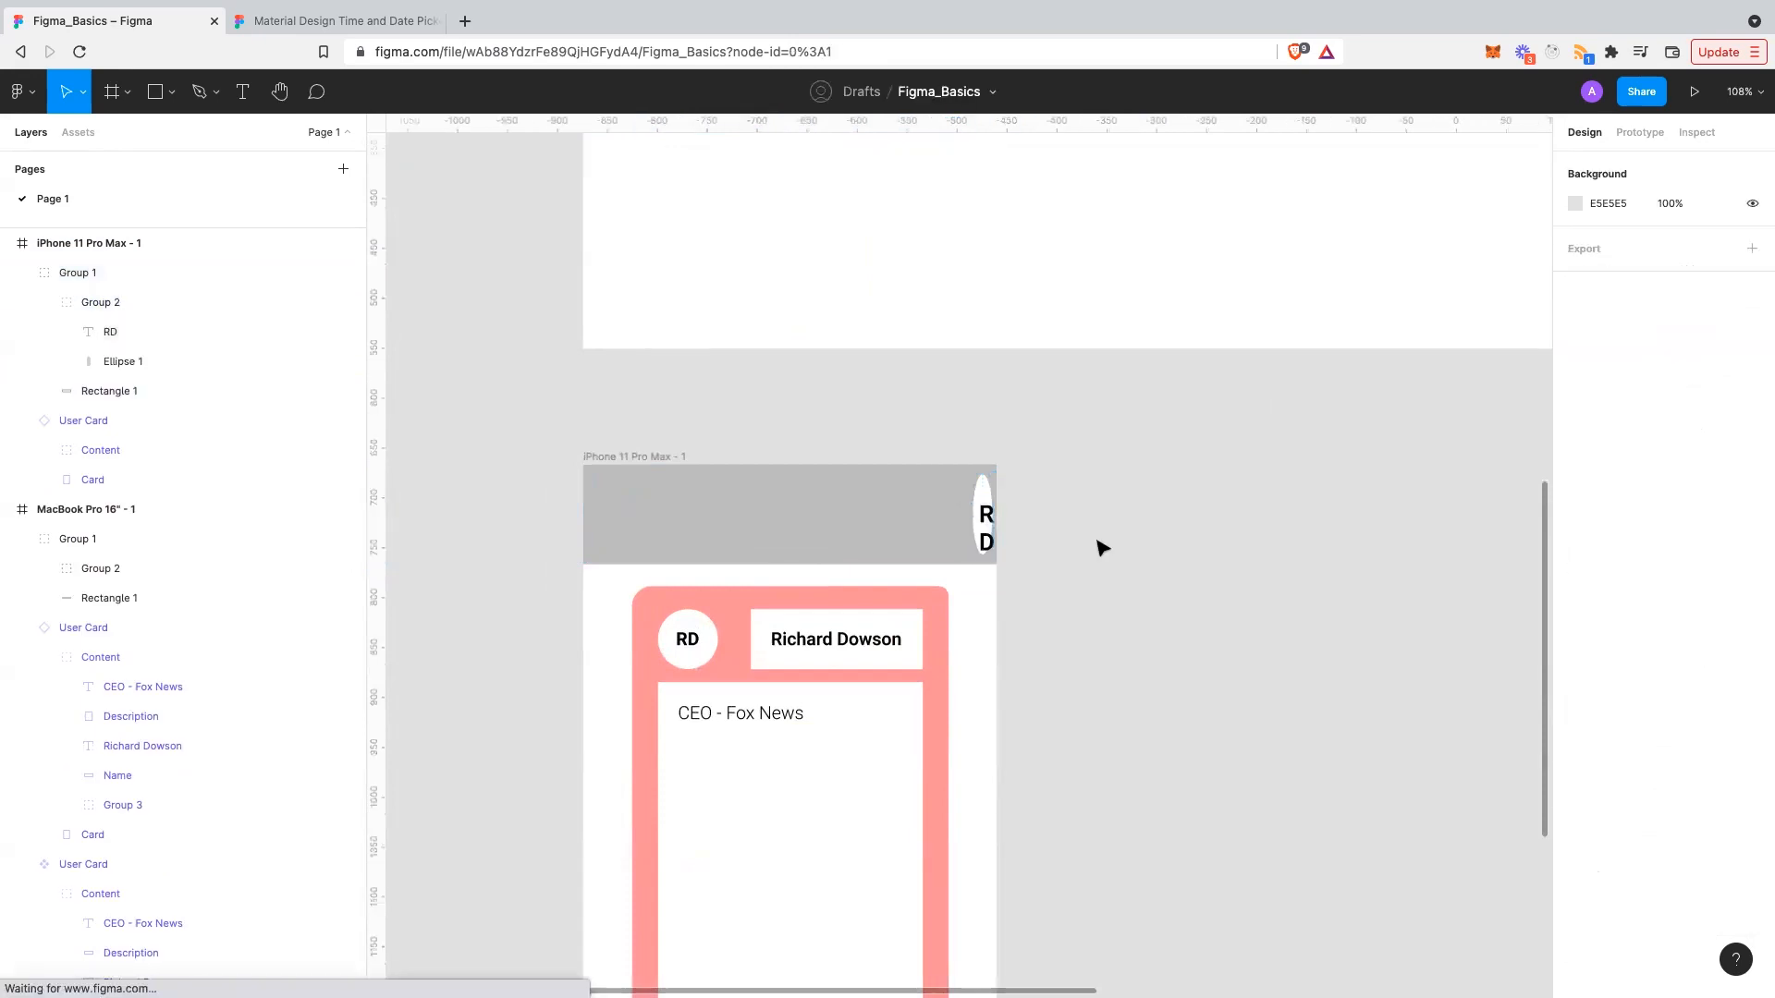
scroll(1098, 547, "up", 2)
scroll(1098, 547, "down", 5)
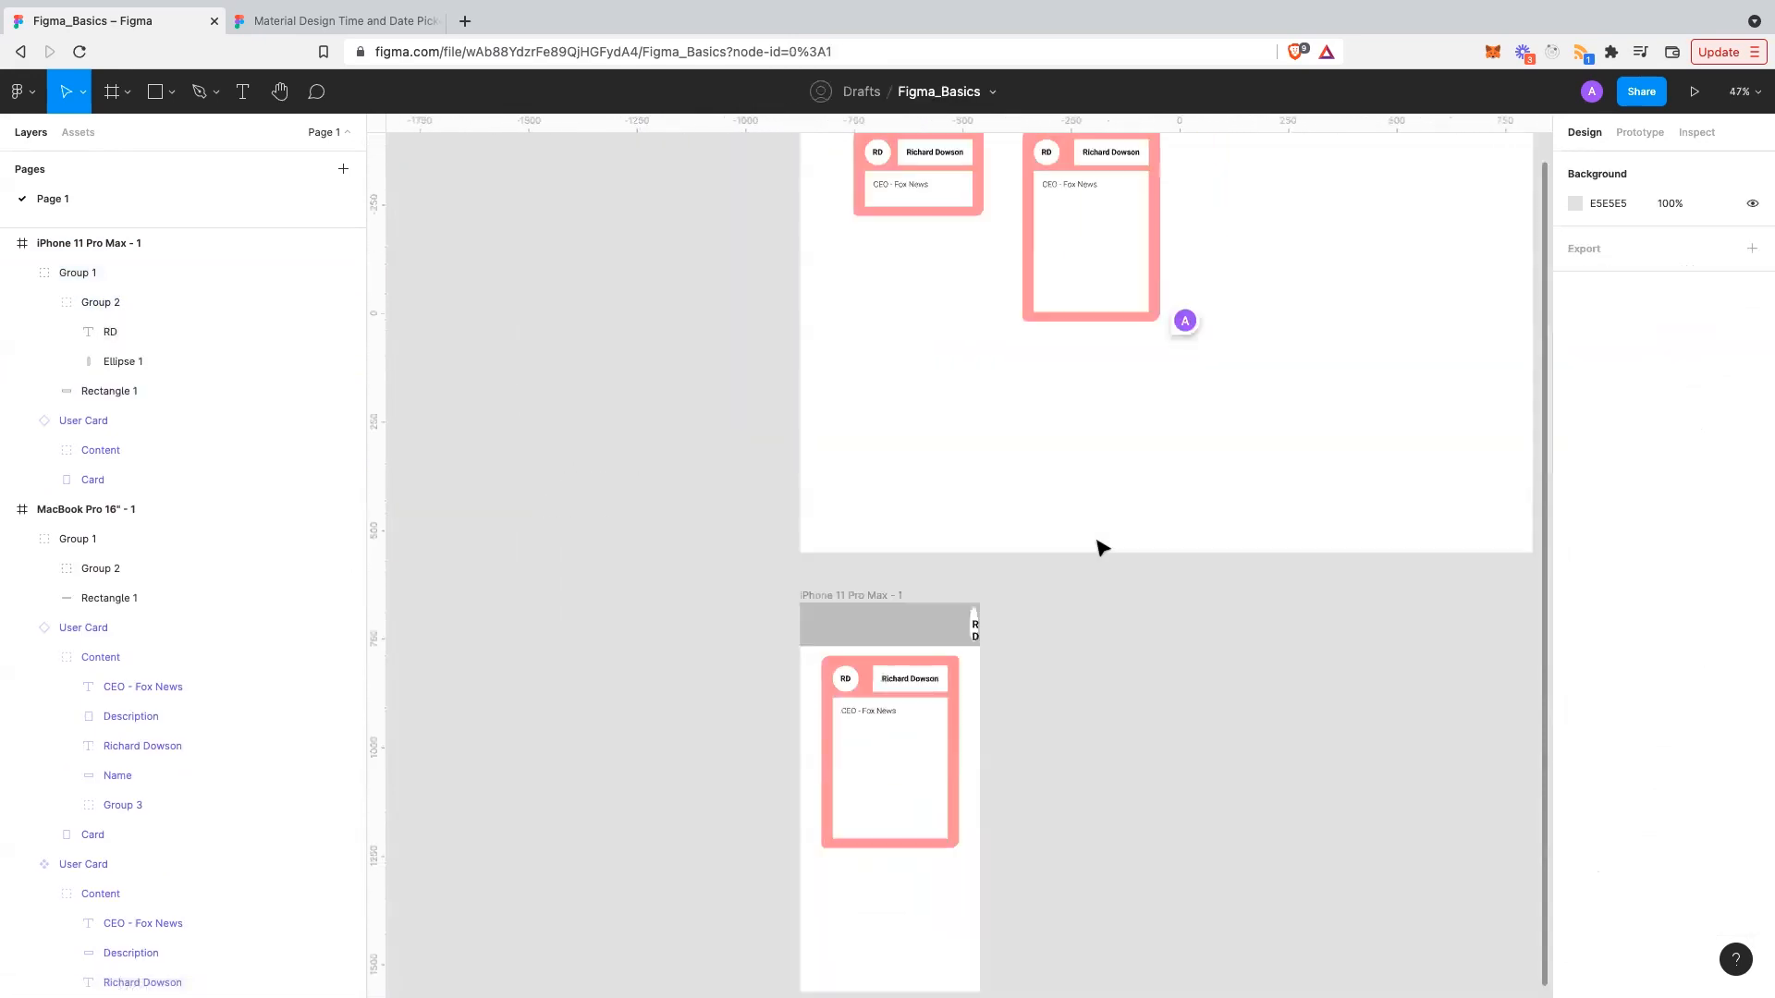
scroll(1343, 178, "up", 3)
- Test-narrow the MacBook frame to 472 wide, then undo
left_click(1294, 273)
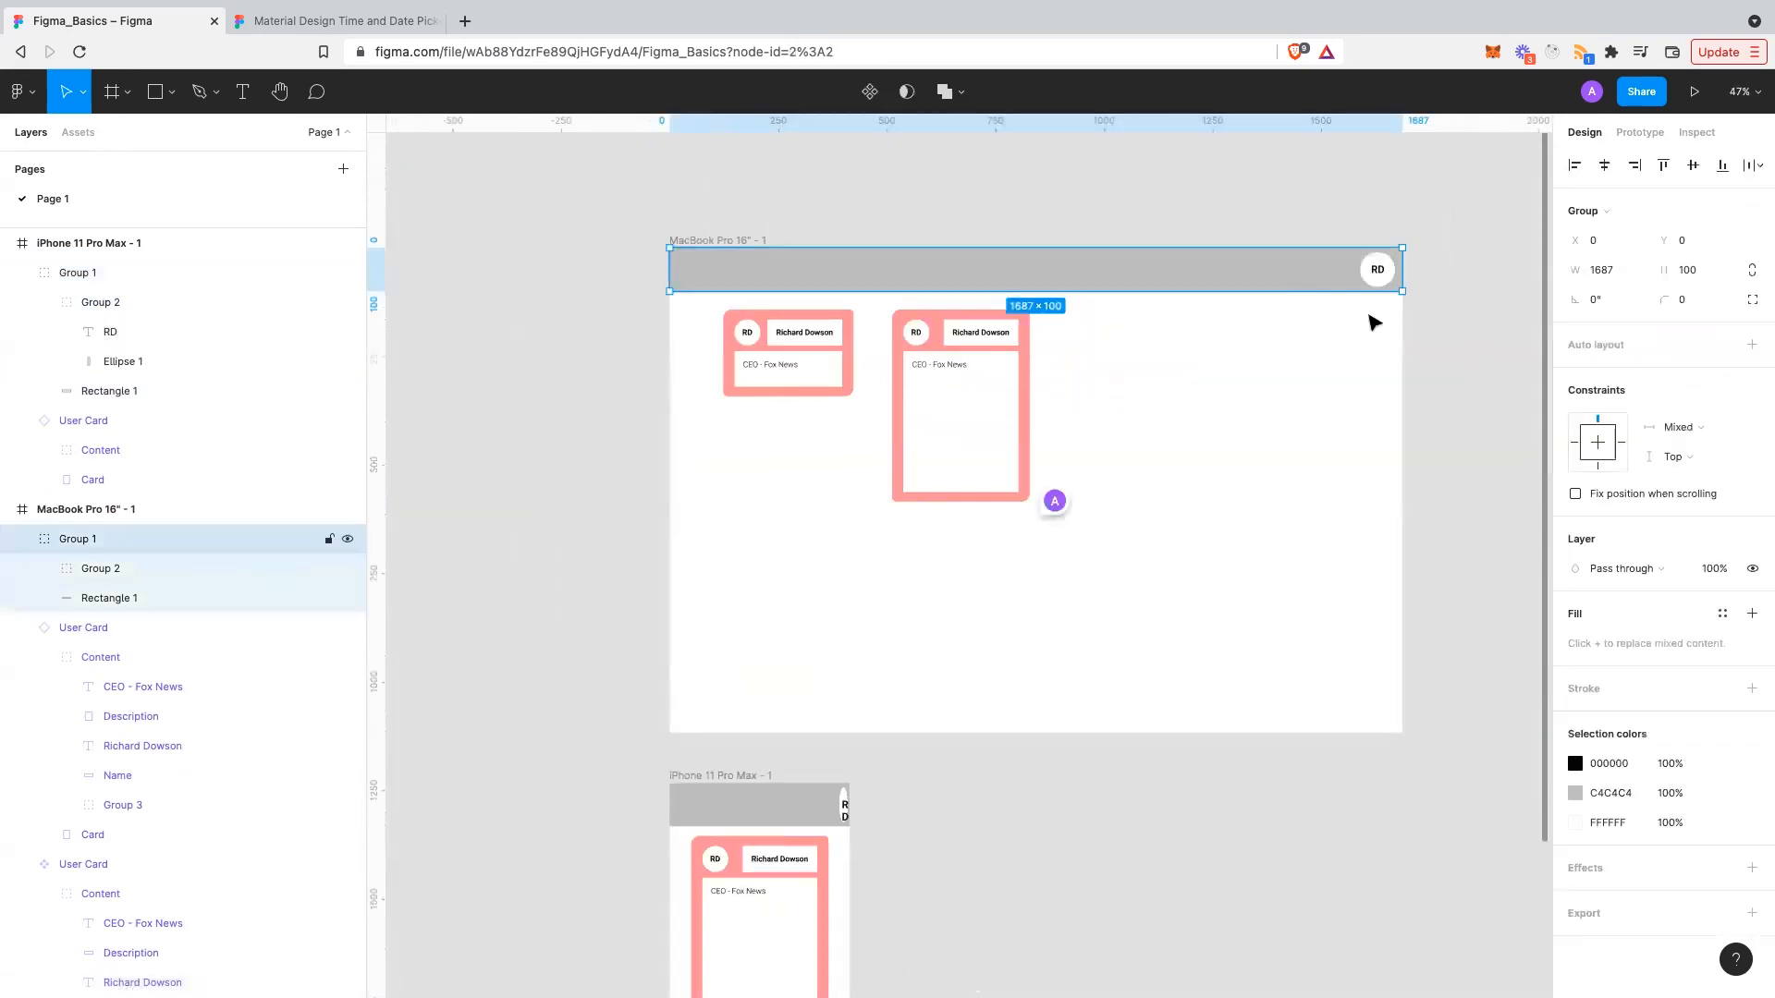
left_click(171, 518)
left_click_drag(1402, 463, 874, 541)
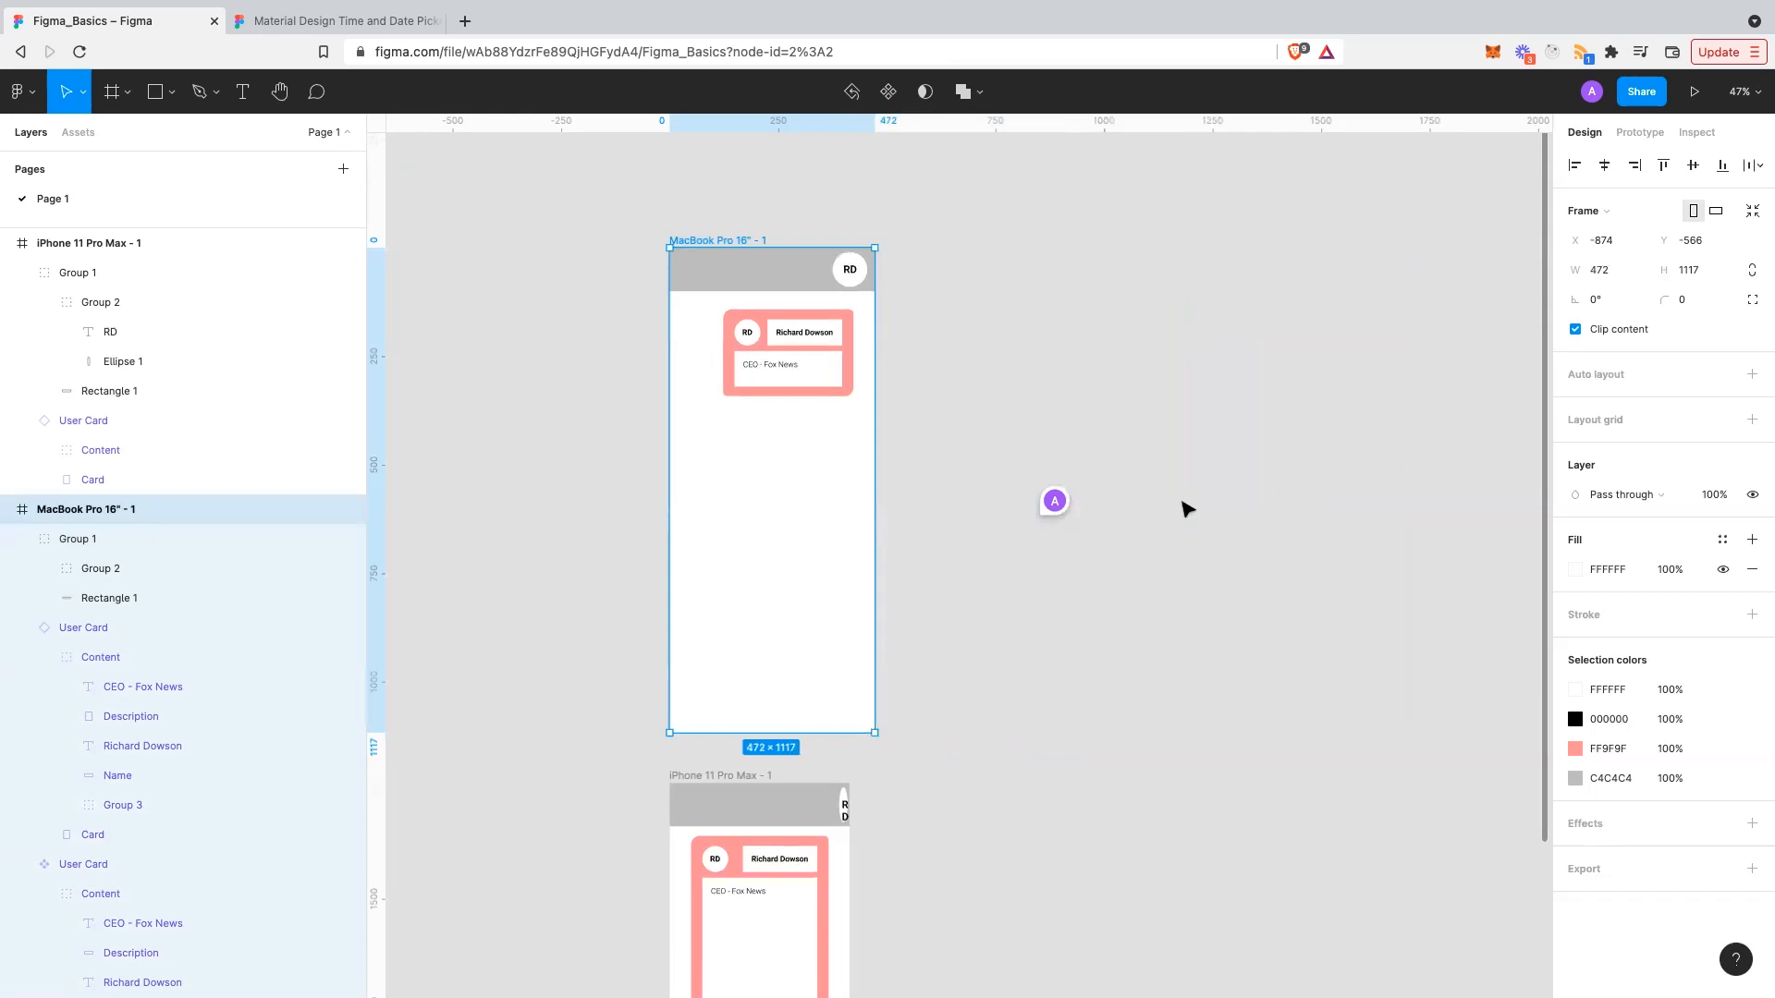
key("ctrl+z")
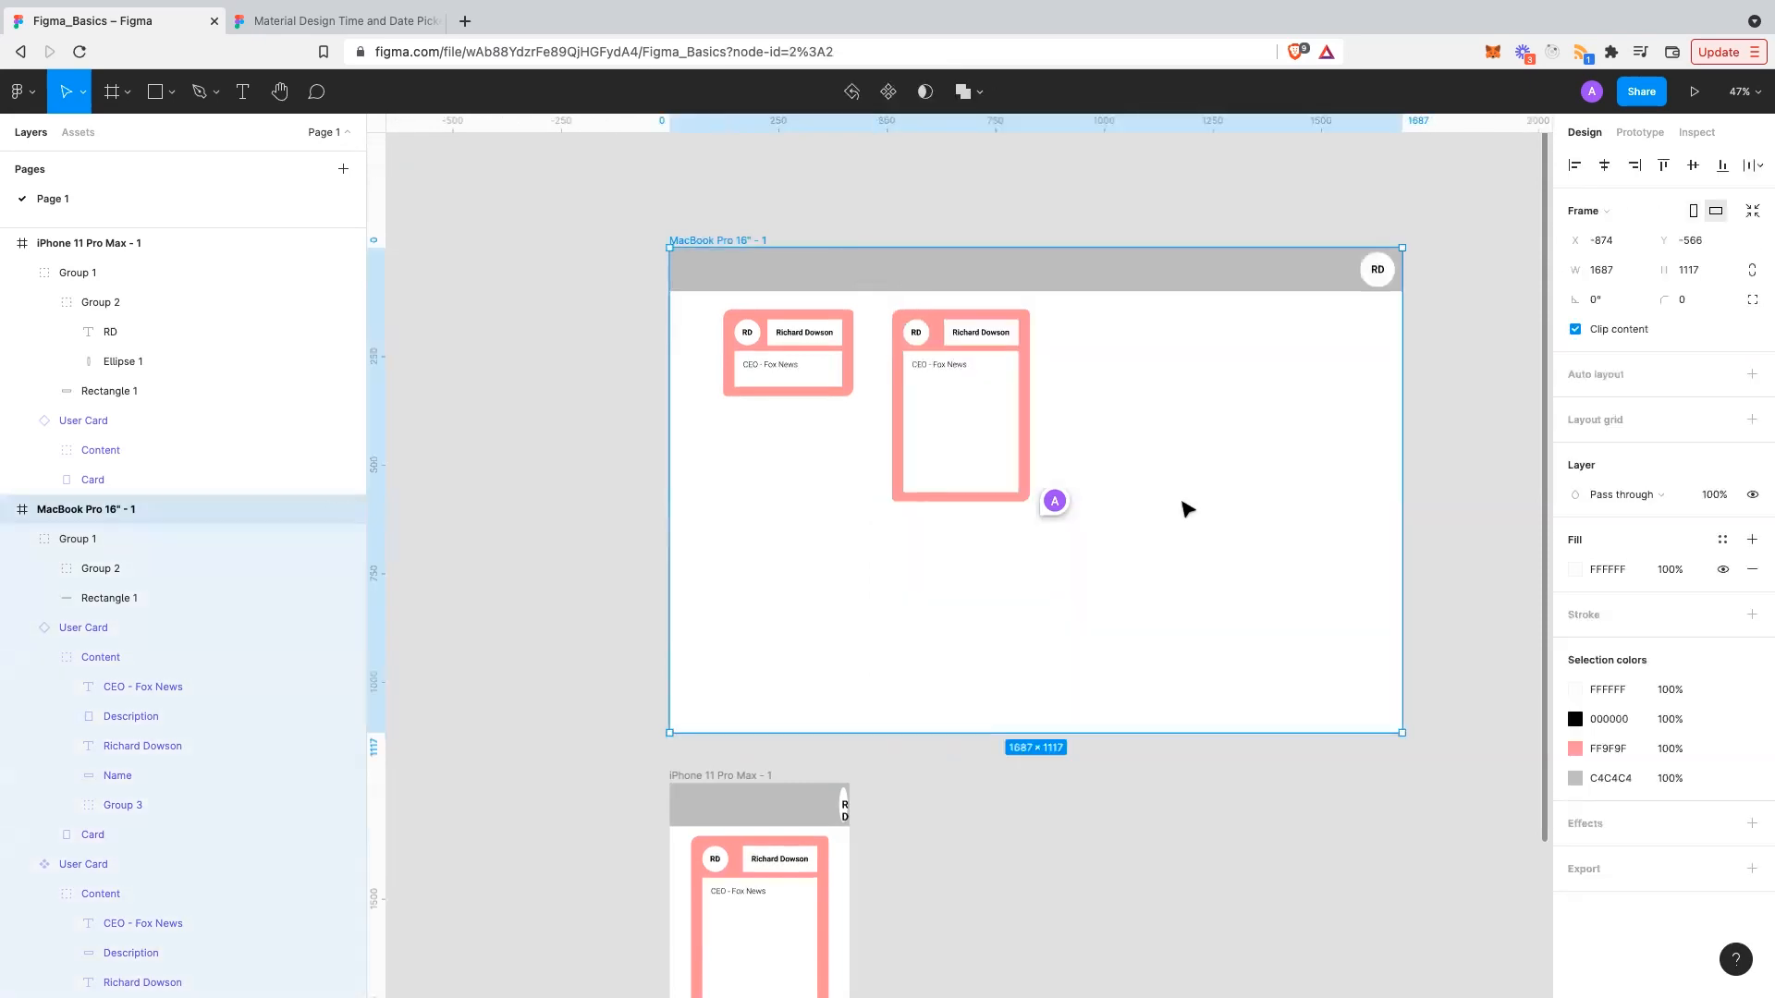
- Delete the header bar from the iPhone 11 Pro Max frame
left_click(1189, 444)
scroll(805, 772, "down", 1)
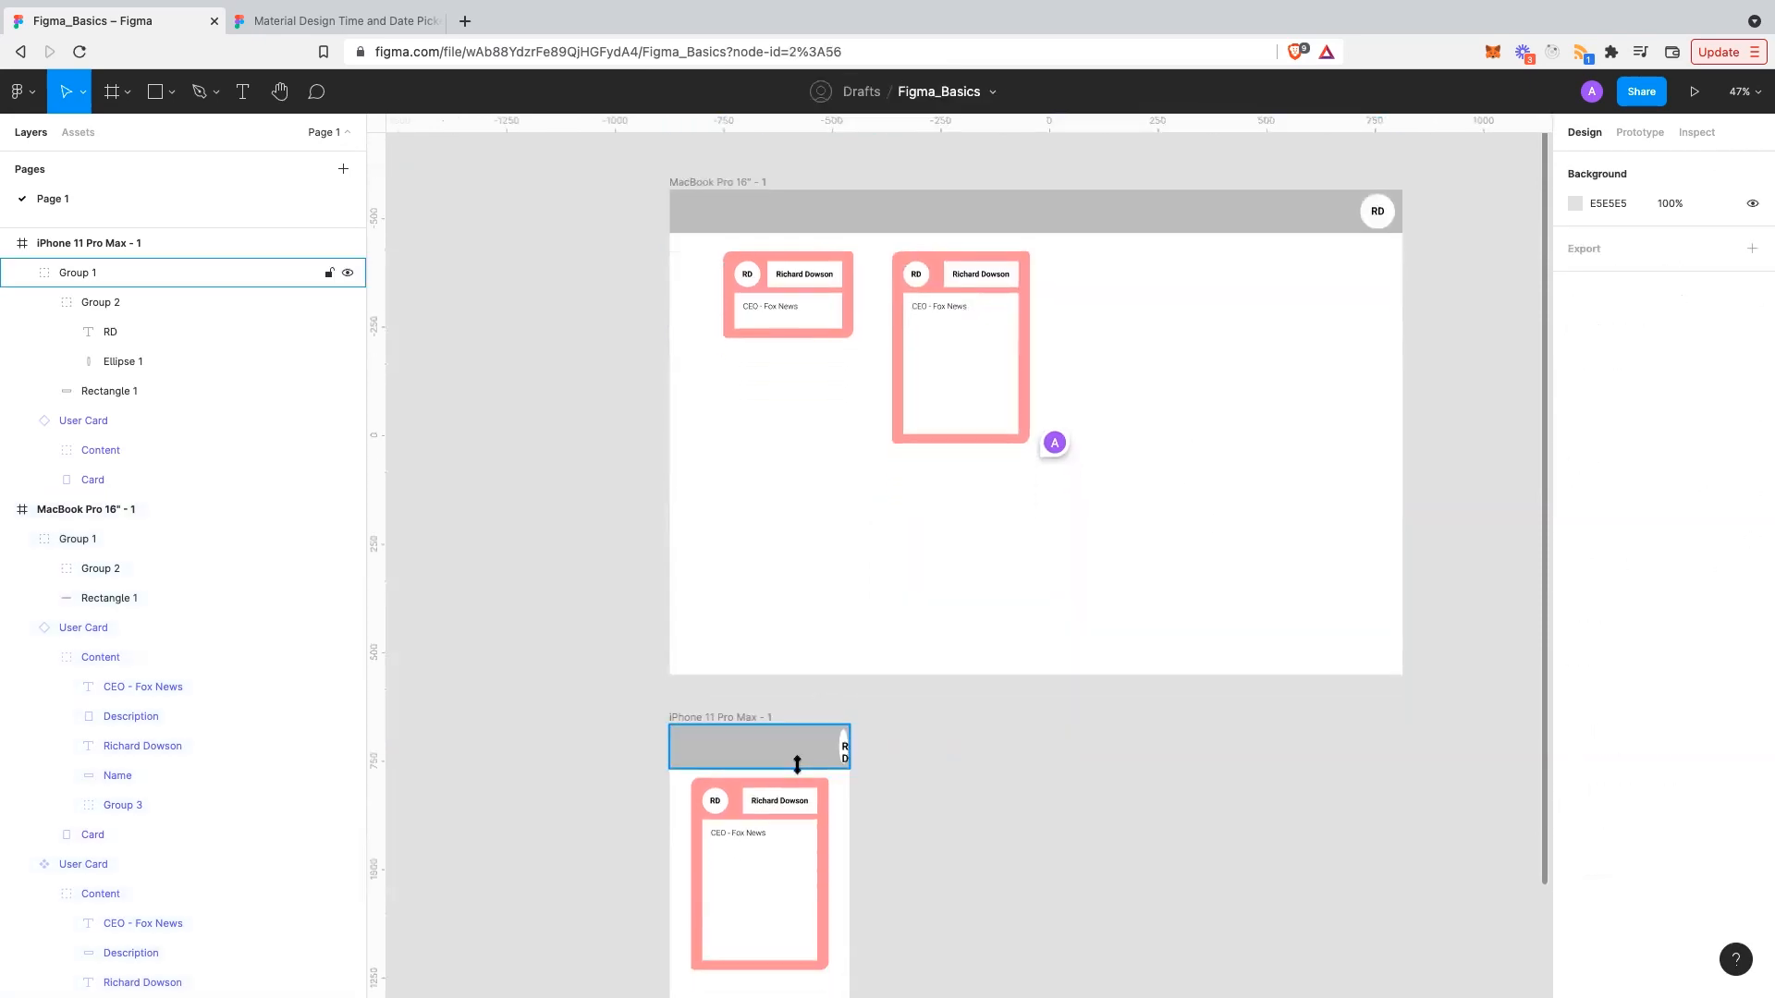
left_click(797, 764)
key("Delete")
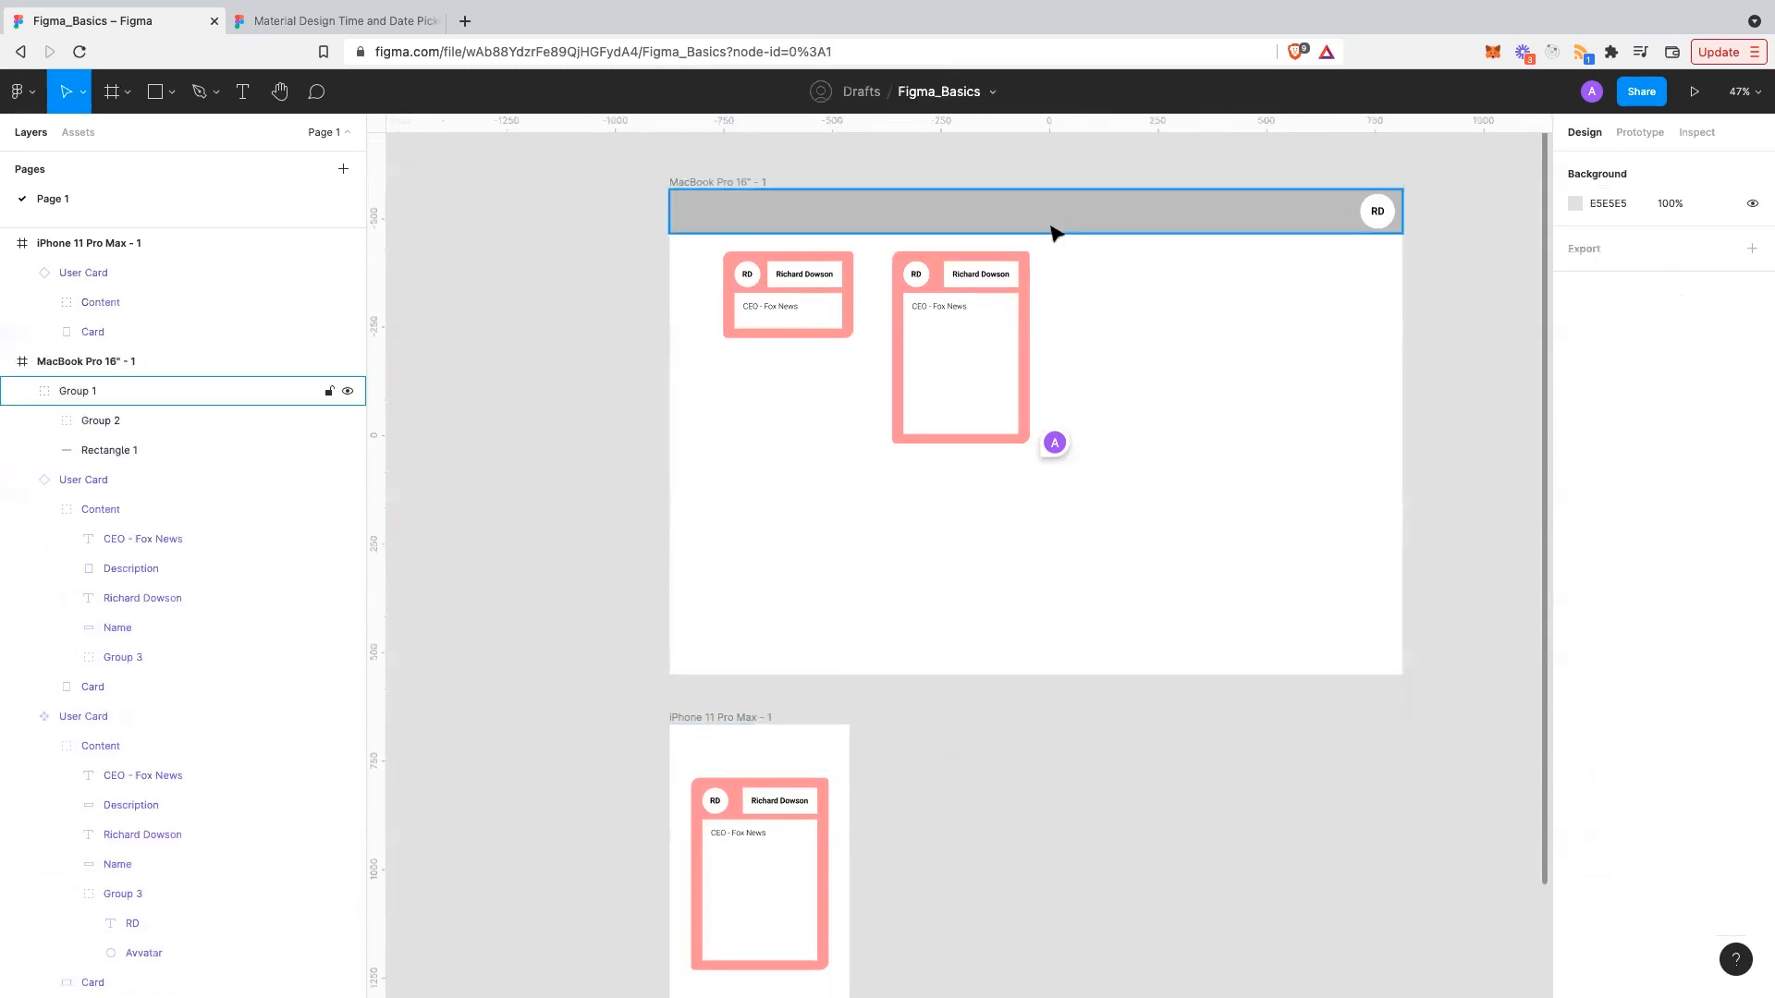
- Turn the MacBook's grey header bar into a reusable component
left_click(1056, 232)
right_click(1054, 228)
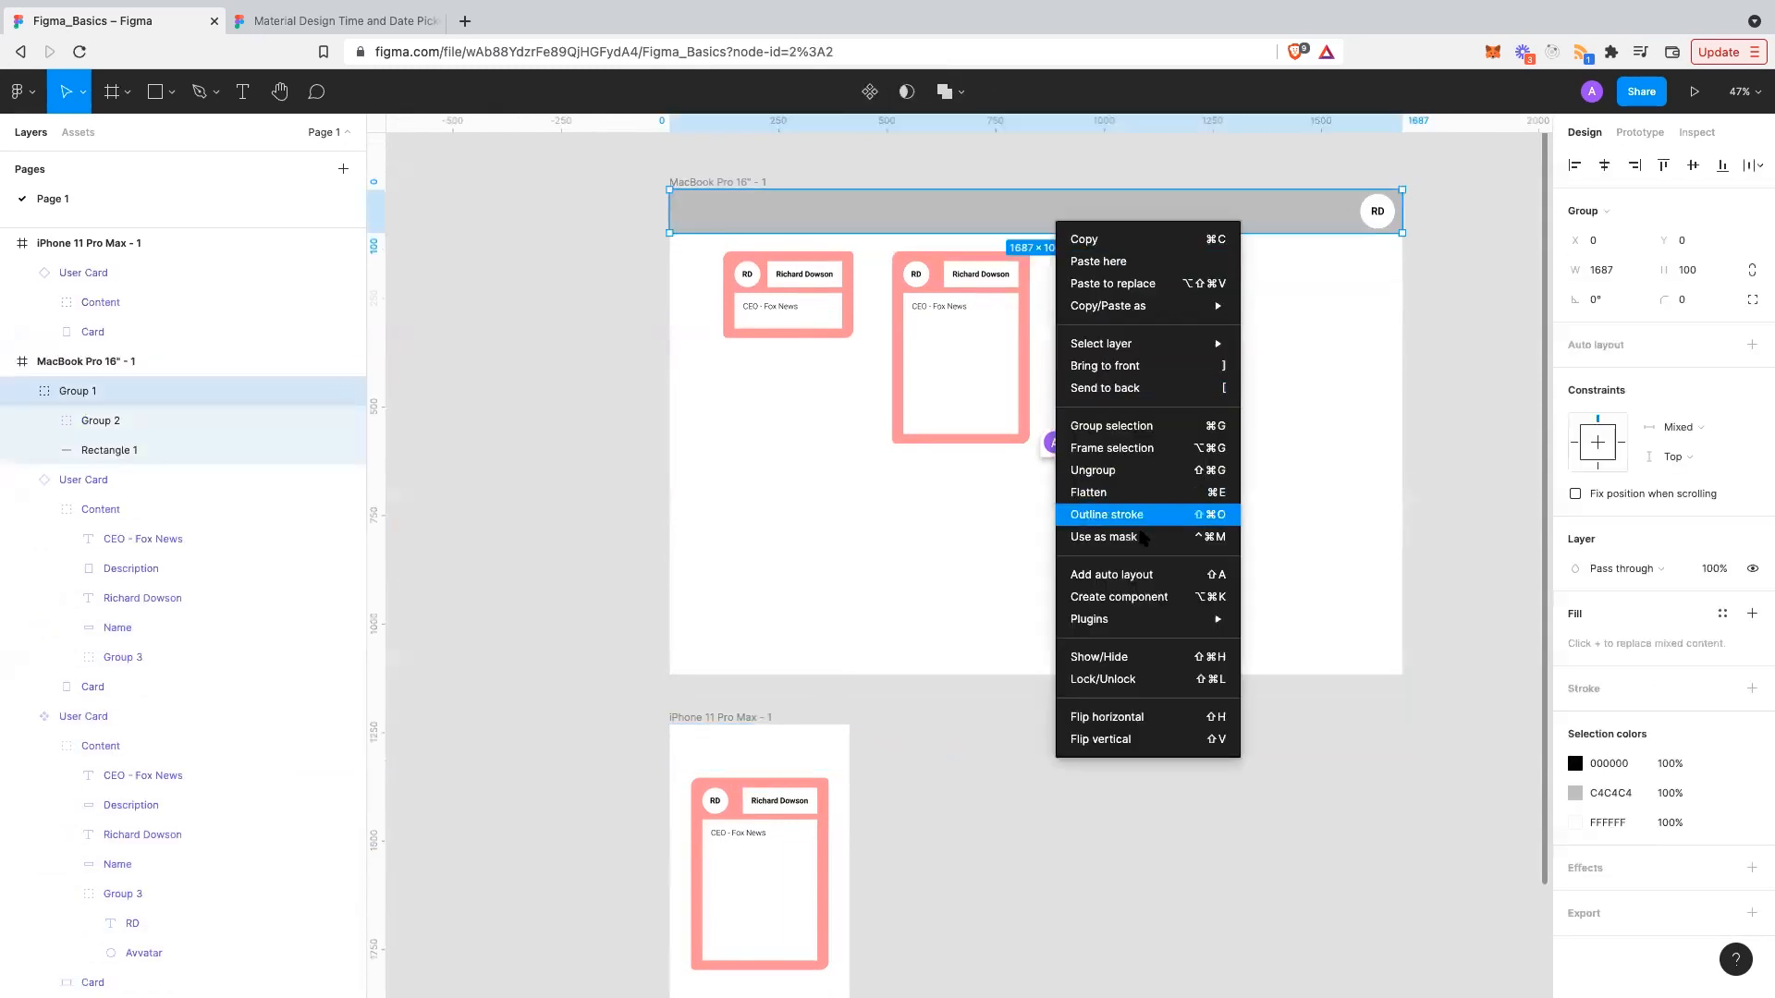
left_click(1146, 596)
scroll(1050, 722, "down", 2)
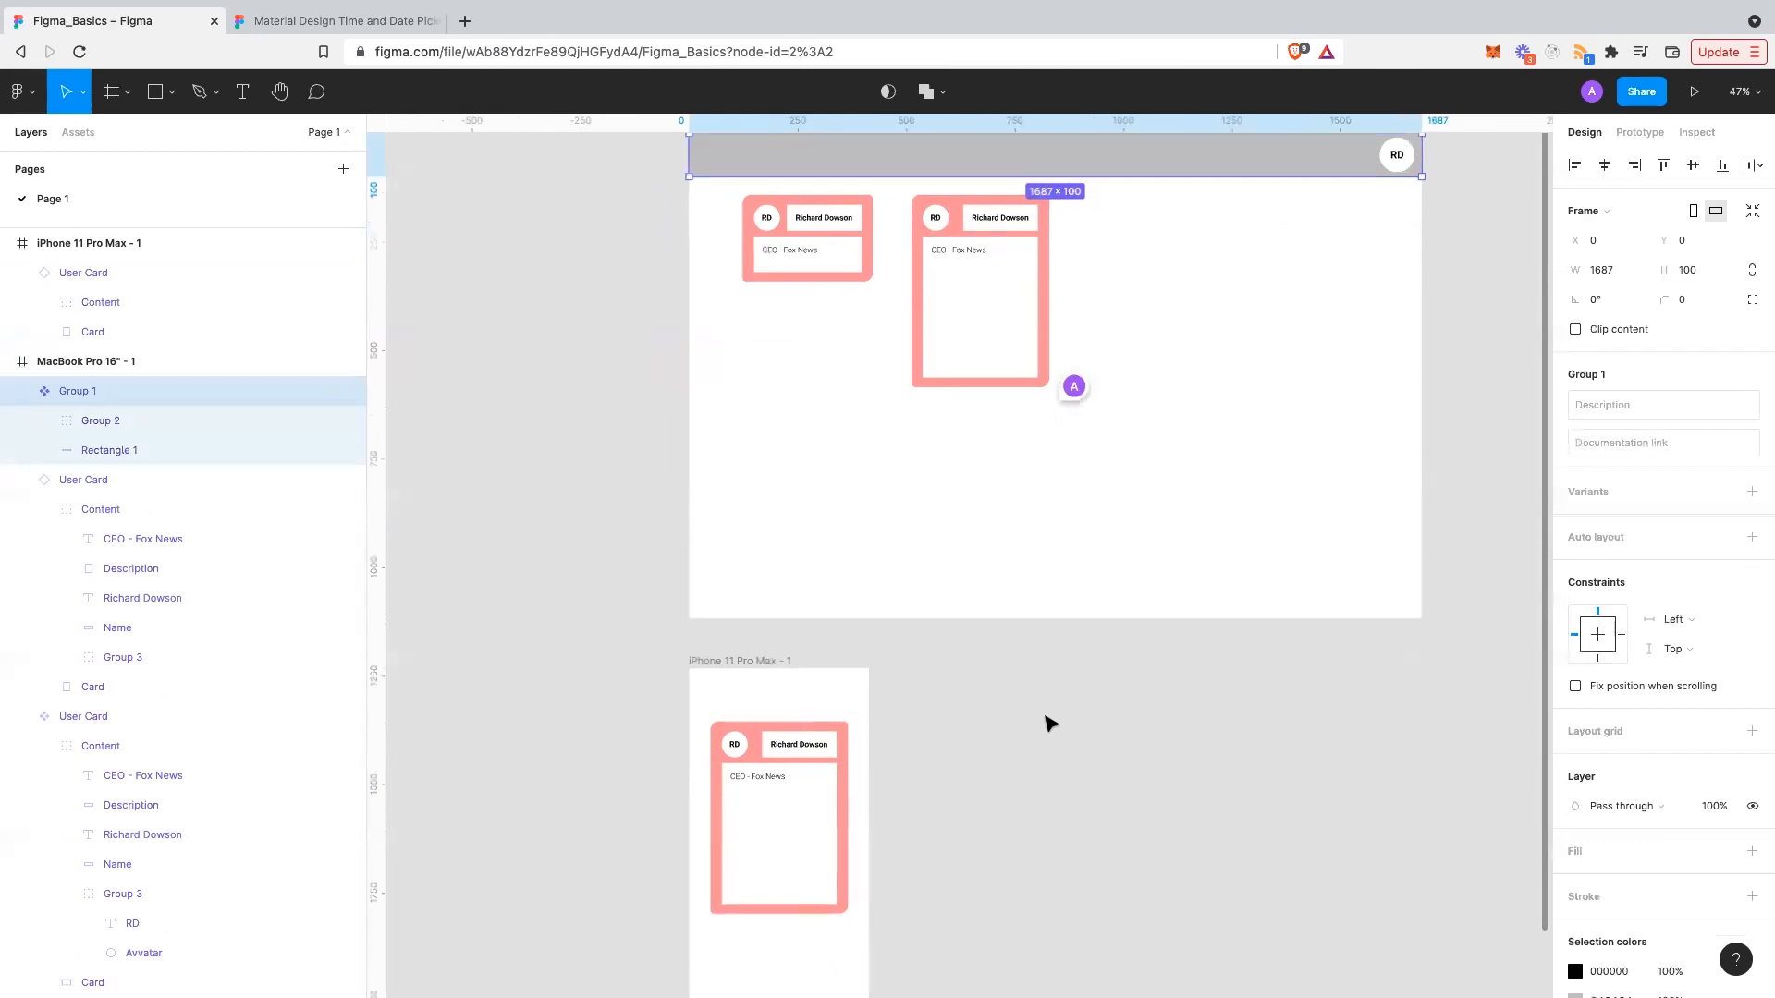
- Place a header instance from Local components at the iPhone frame's top, left-aligned and resized to 414 wide
left_click(785, 753)
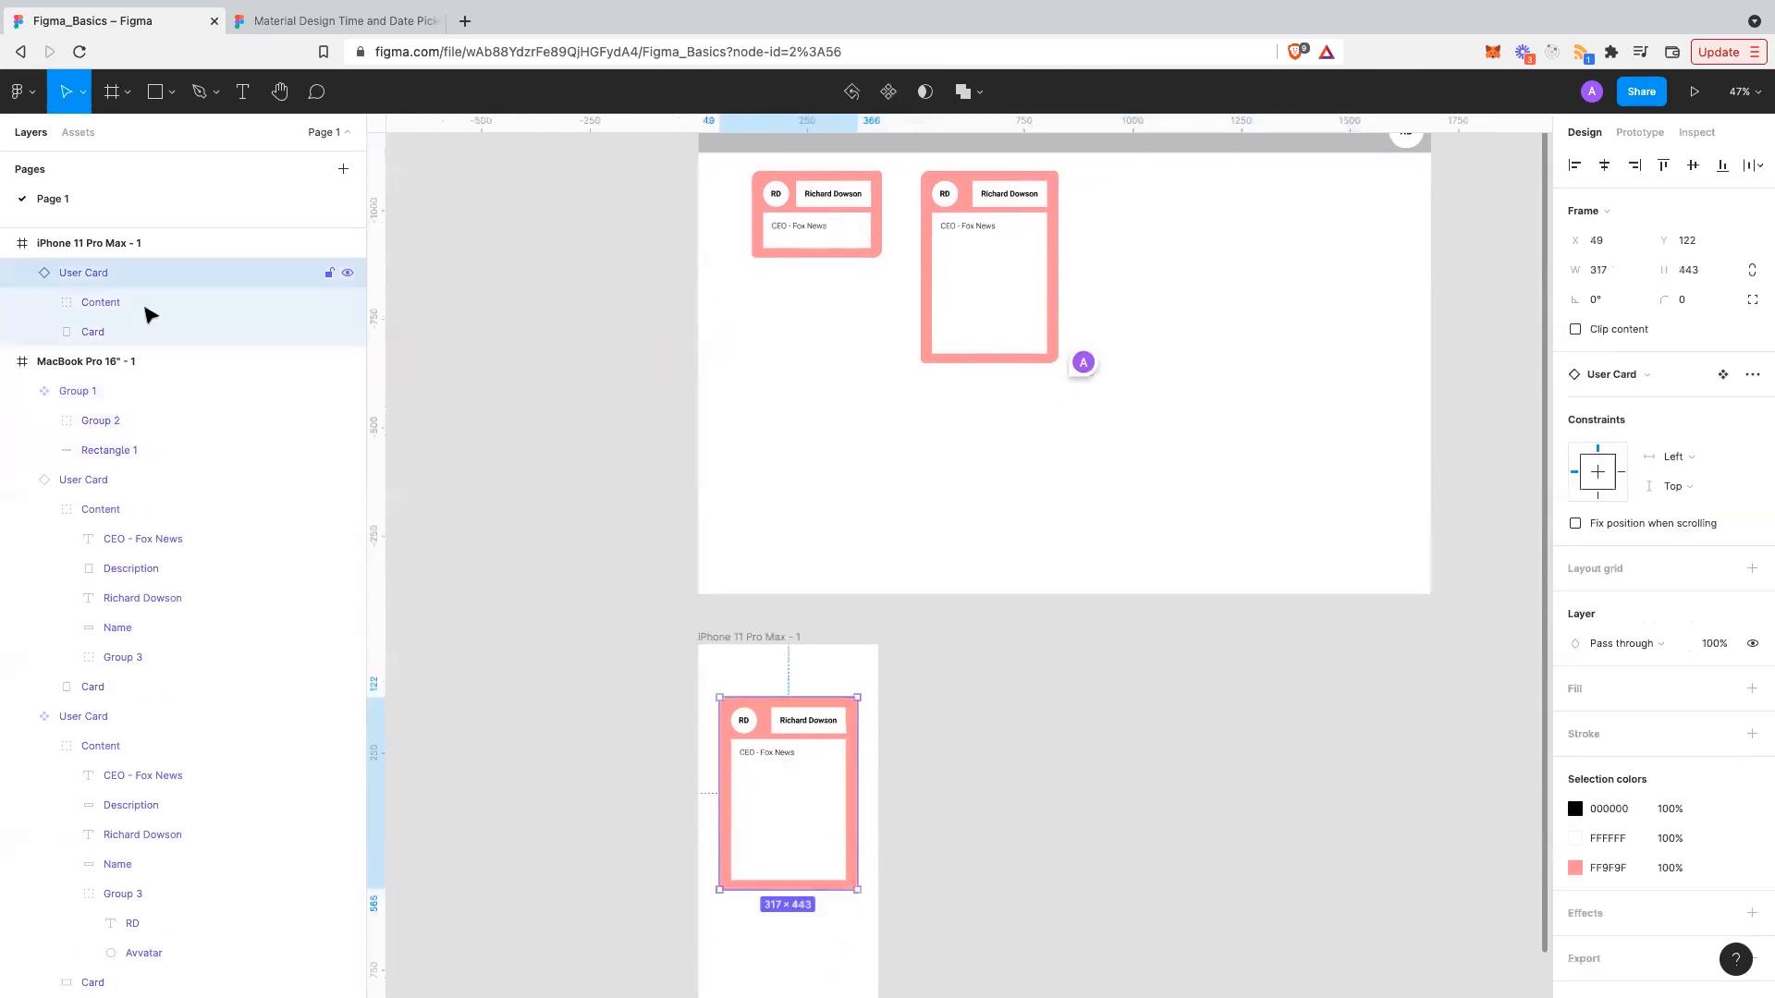
left_click(77, 134)
left_click(16, 209)
left_click(61, 237)
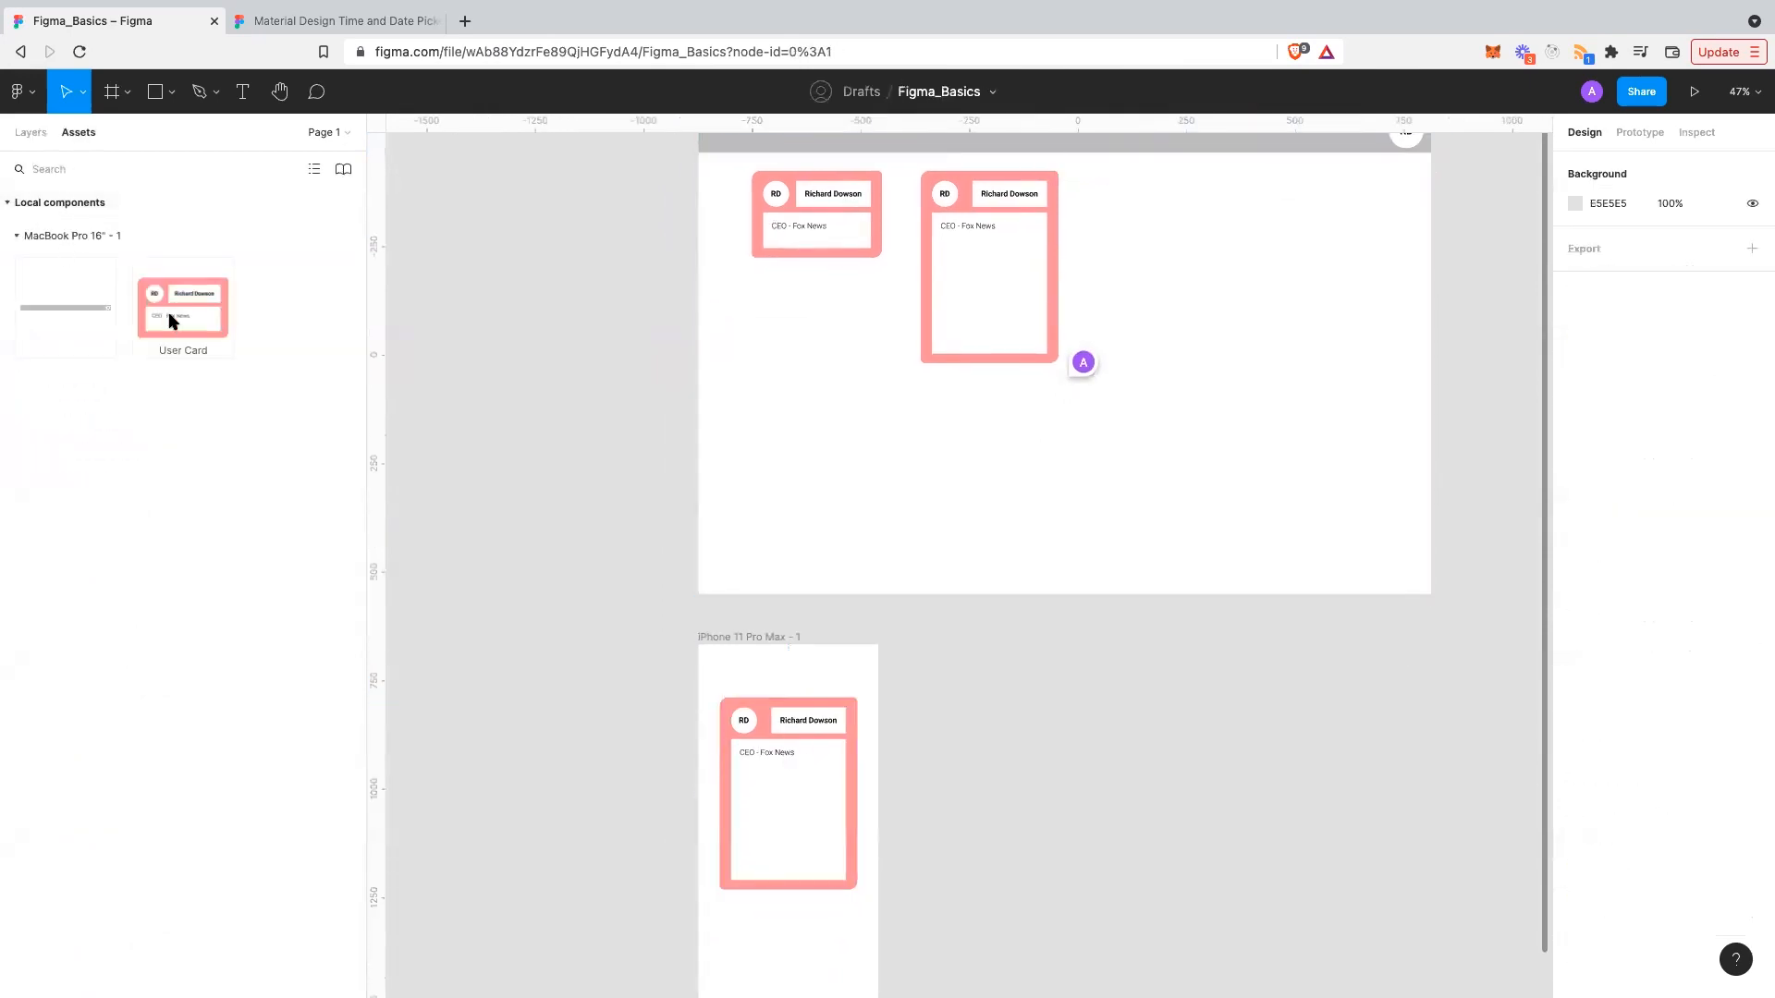
left_click(86, 314)
left_click_drag(65, 314, 800, 659)
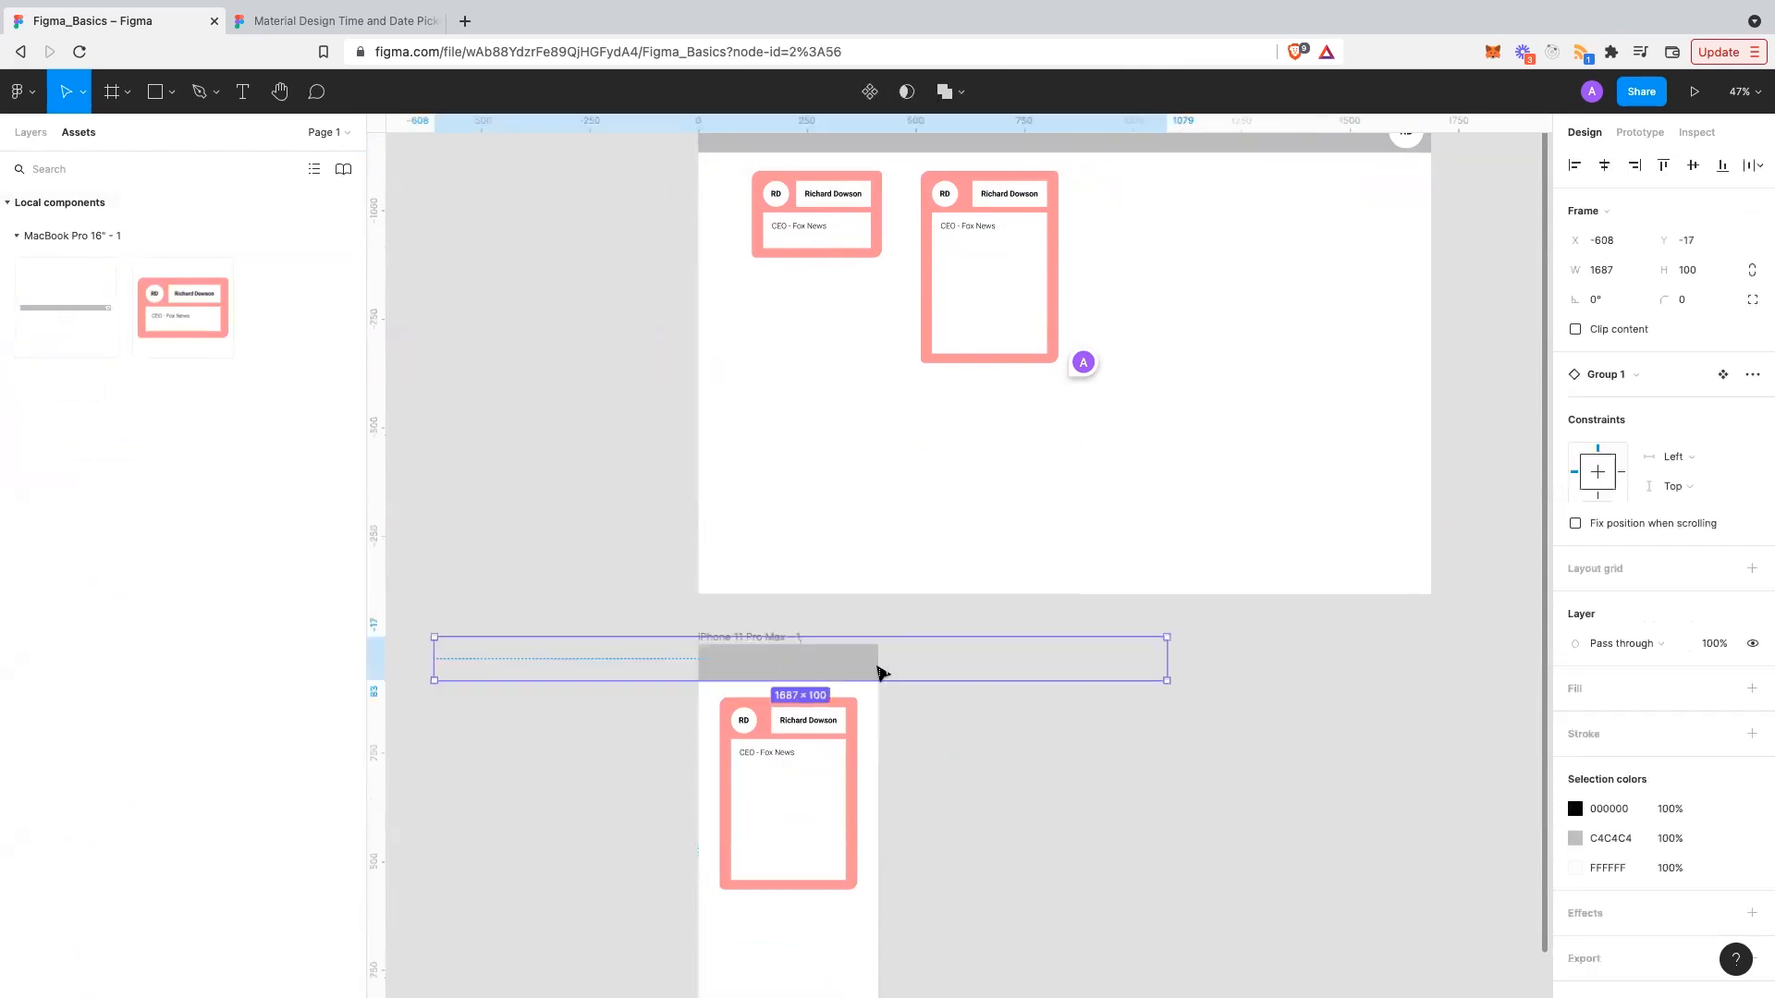
left_click_drag(433, 660, 765, 681)
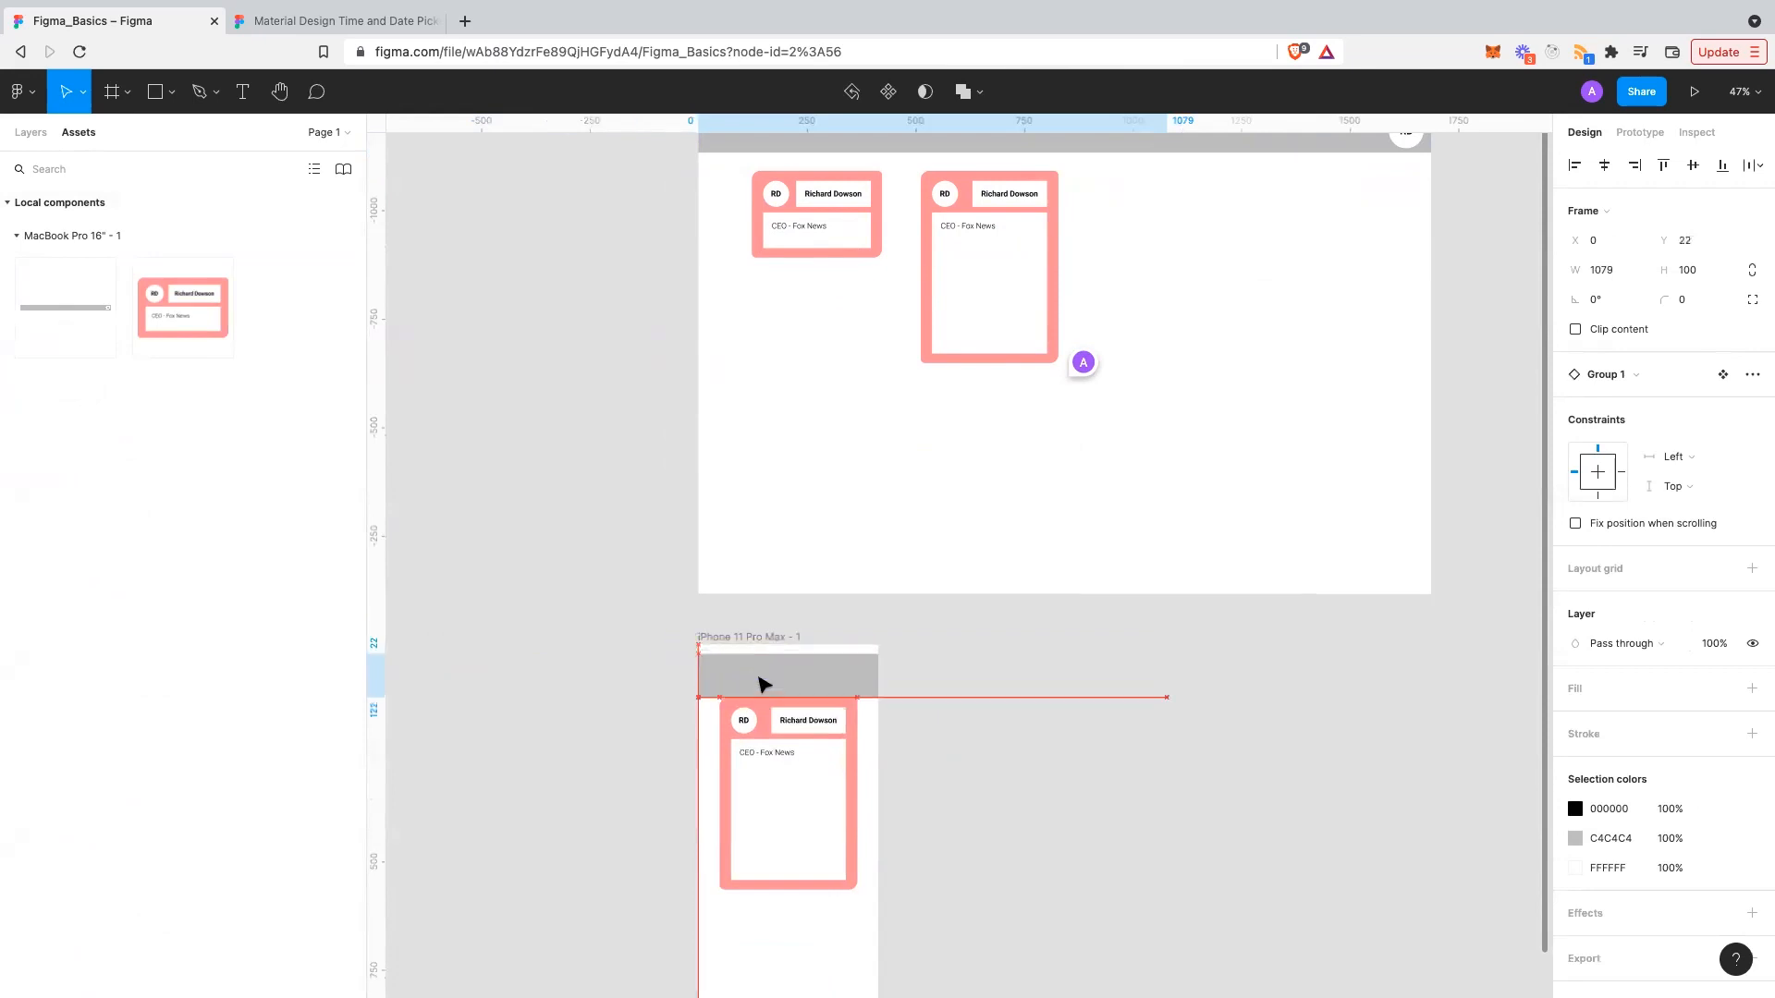
left_click_drag(1169, 671, 874, 676)
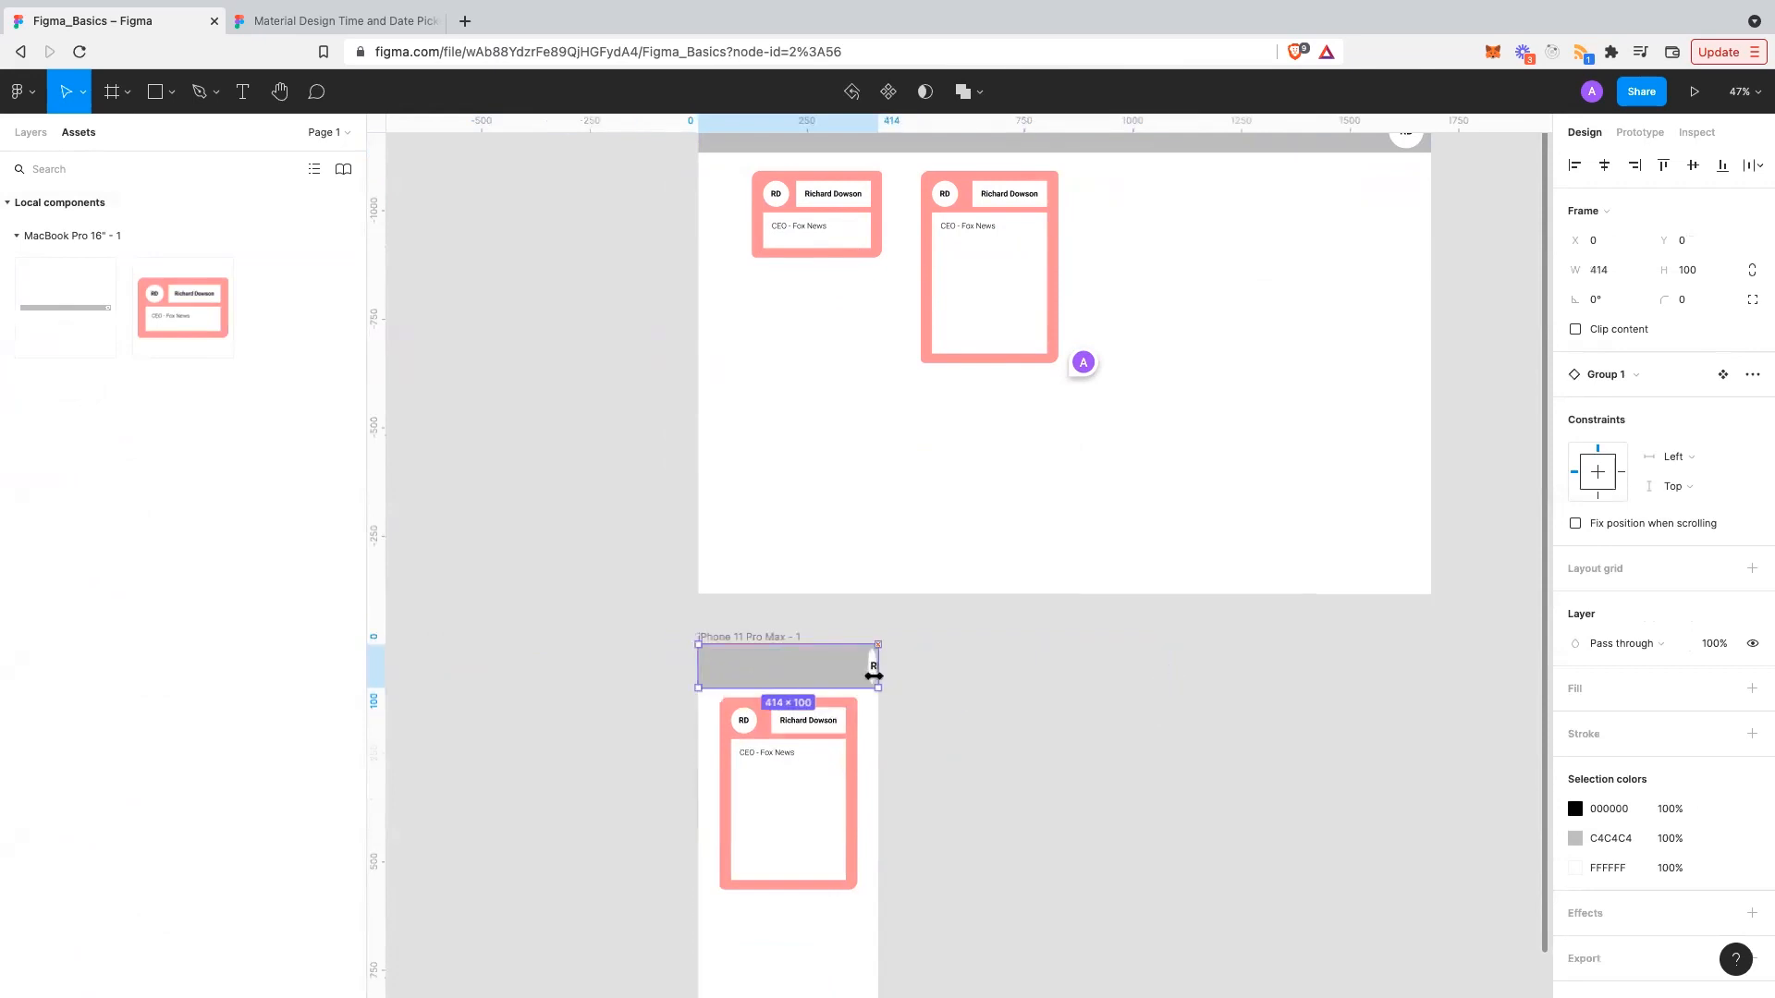
scroll(898, 725, "left", 1)
scroll(925, 686, "up", 1)
scroll(925, 686, "right", 1)
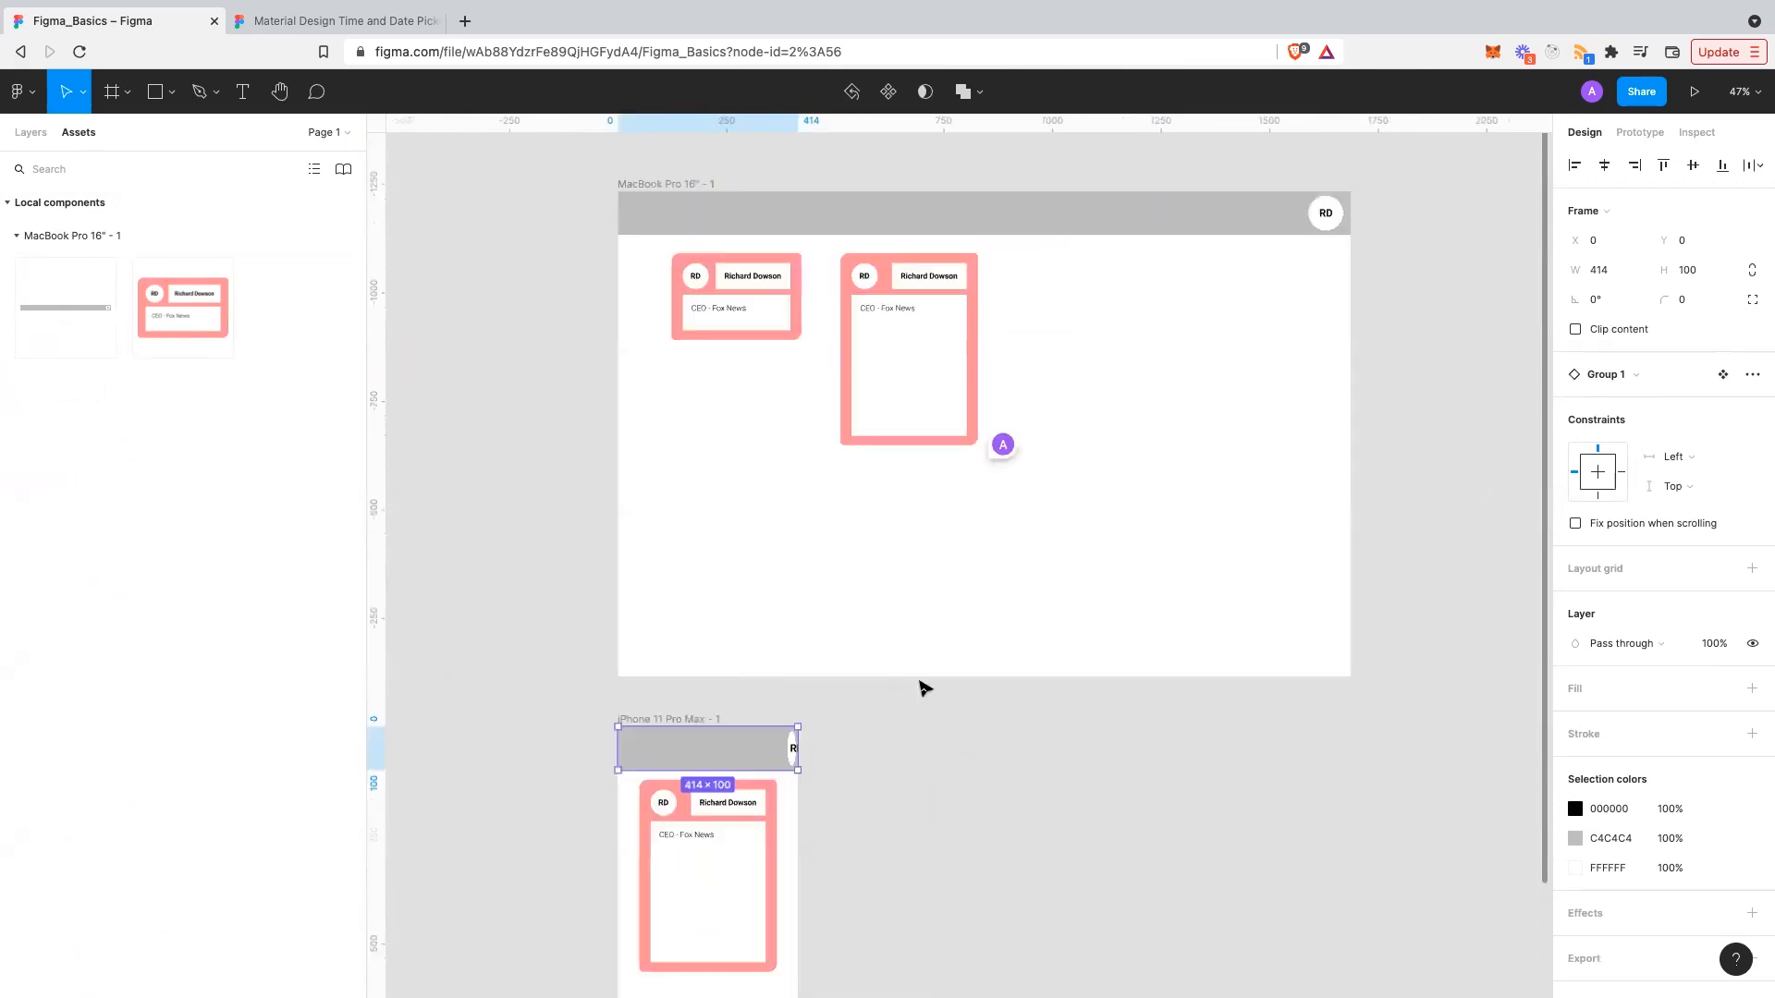
left_click(1261, 226)
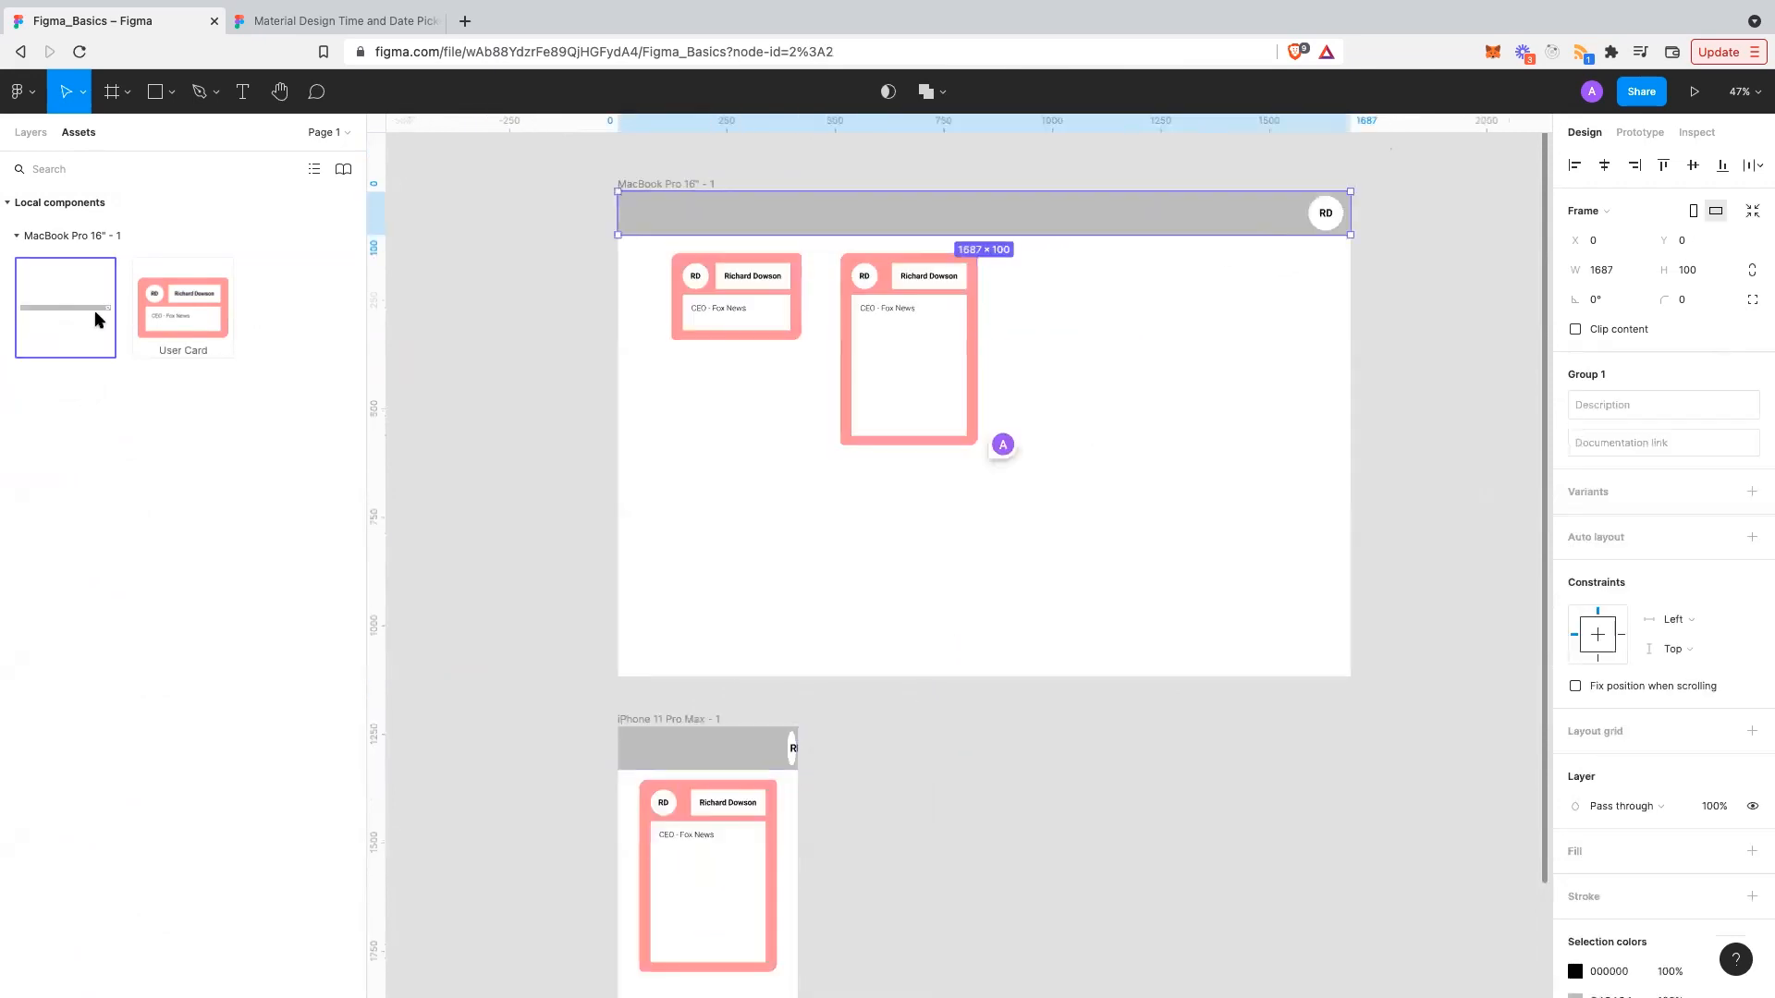
- Set the RD avatar (Group 2) horizontal constraint to Right, leaving vertical at Scale
left_click(41, 139)
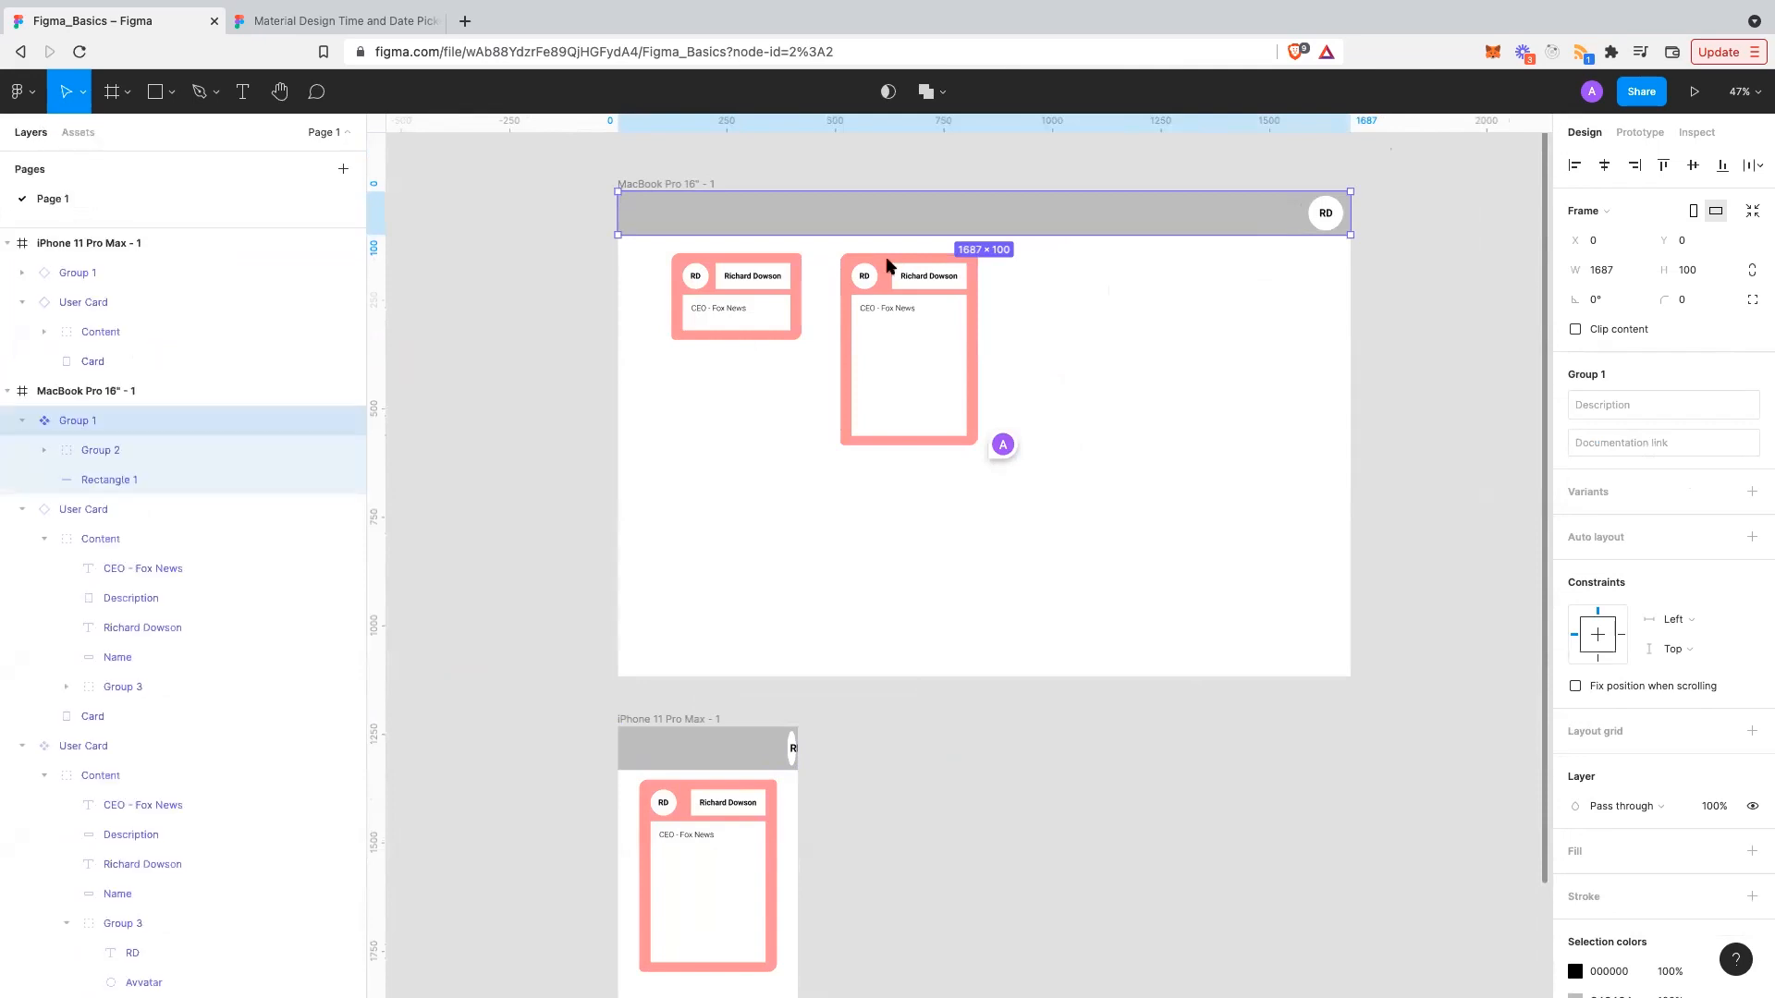
left_click(1335, 215)
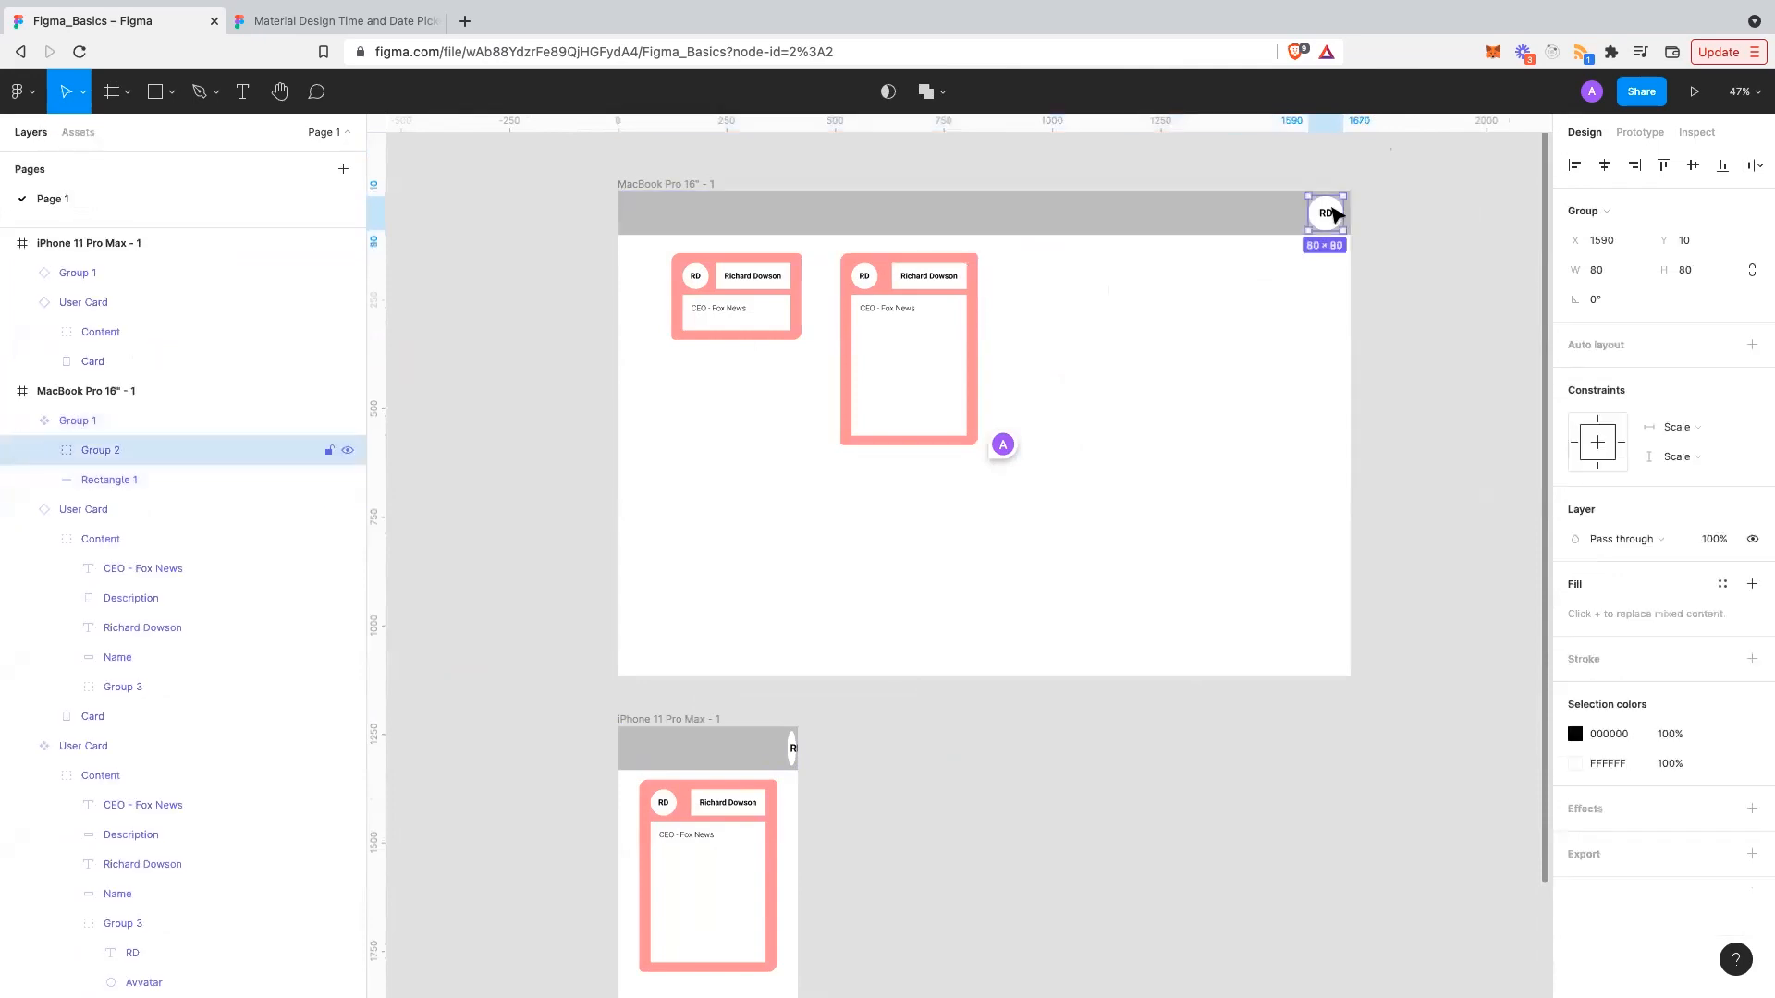
left_click(1705, 429)
left_click(1707, 360)
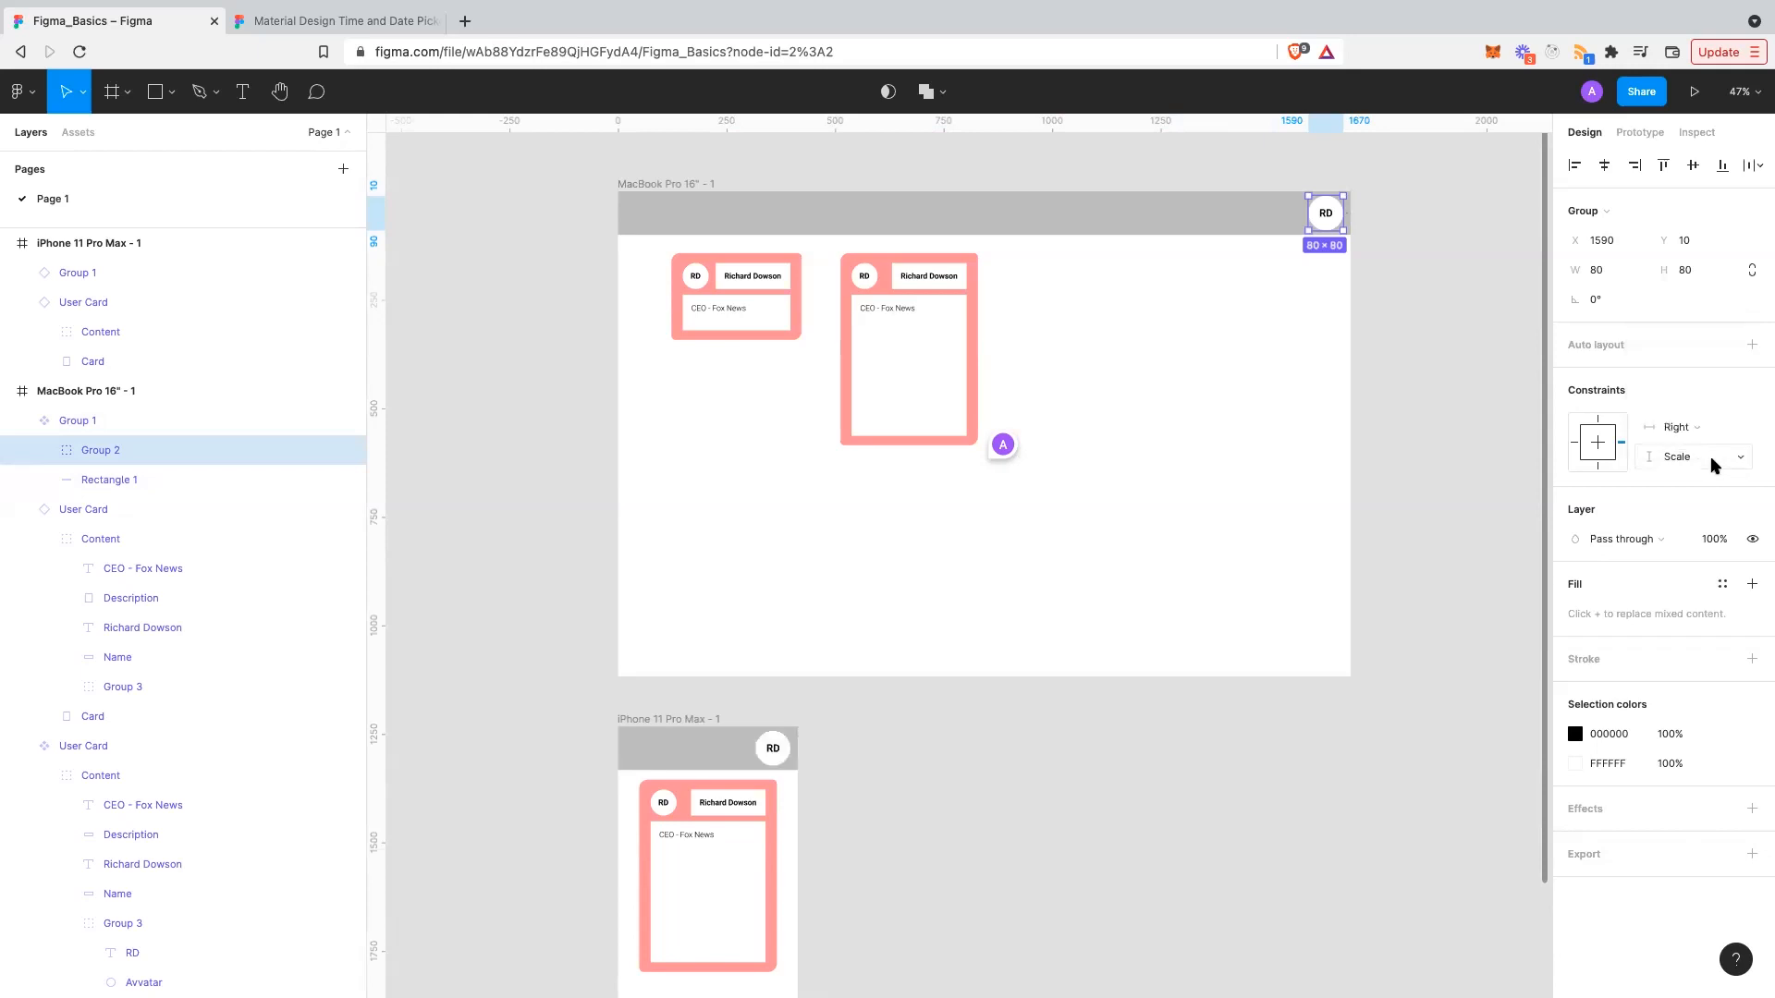
left_click(1725, 460)
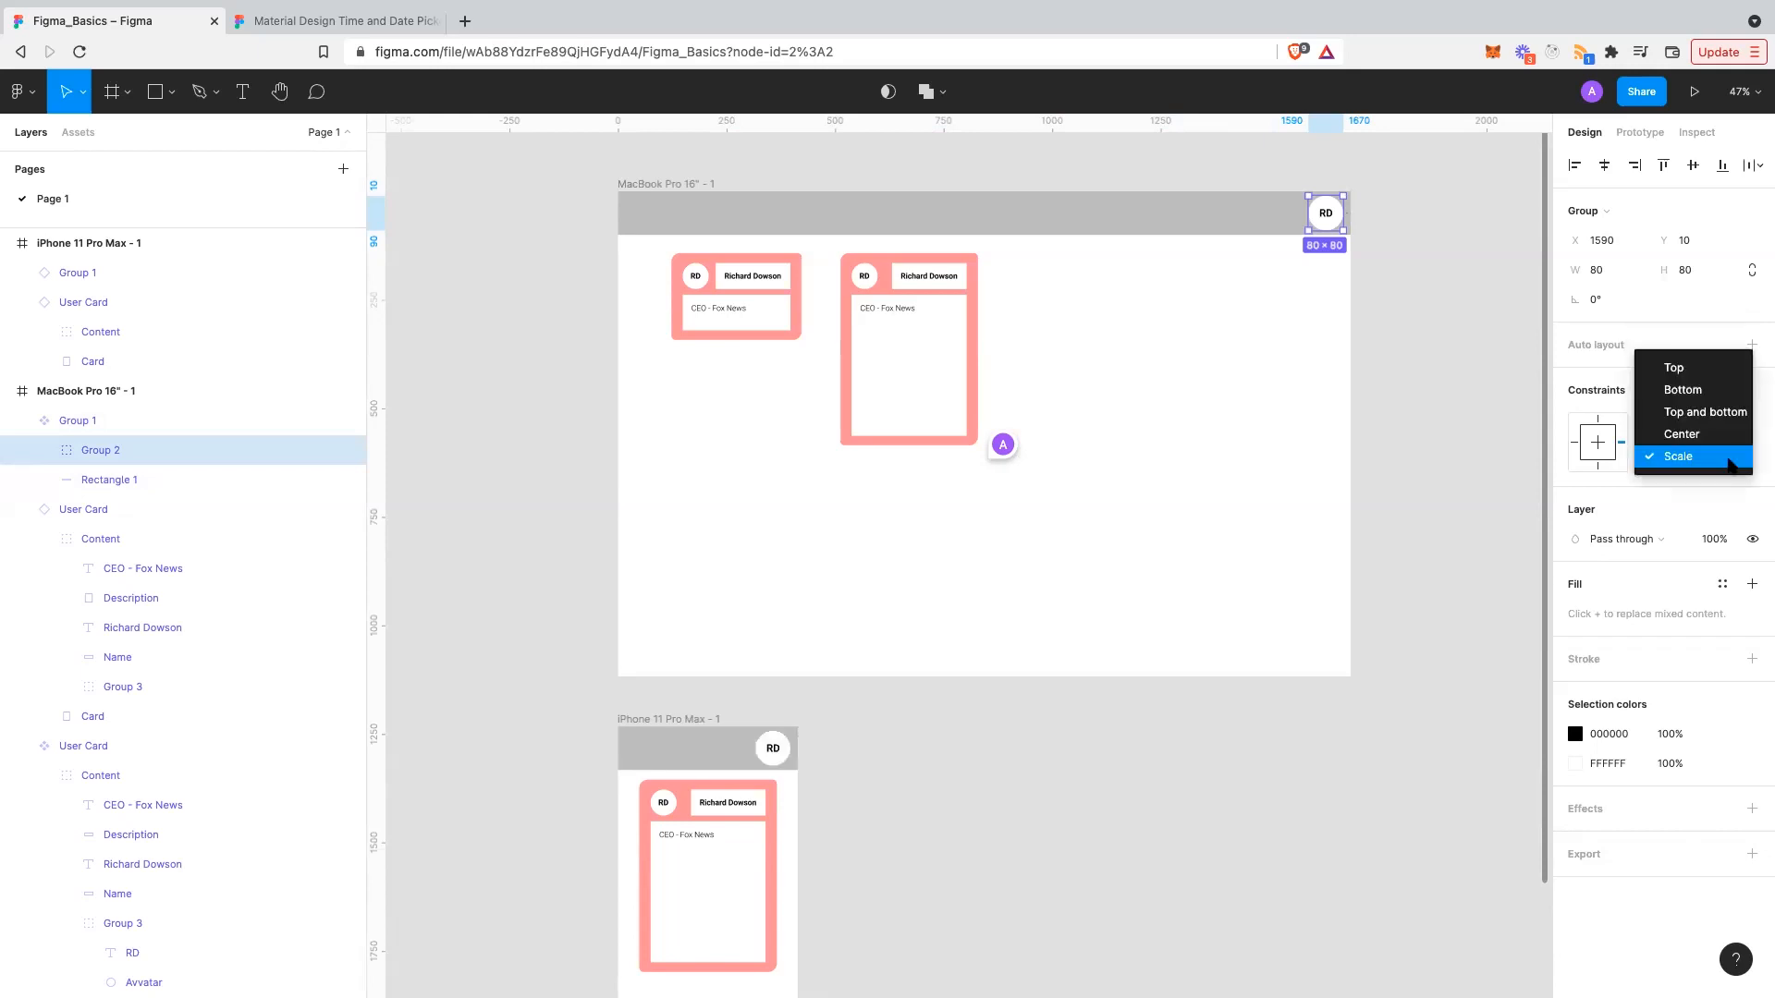
left_click(1449, 439)
scroll(942, 901, "down", 1)
scroll(941, 900, "left", 1)
left_click(941, 856)
- Select the iPhone frame's Group 1 header to show its Left and Top constraints
scroll(924, 822, "down", 1)
scroll(924, 822, "left", 1)
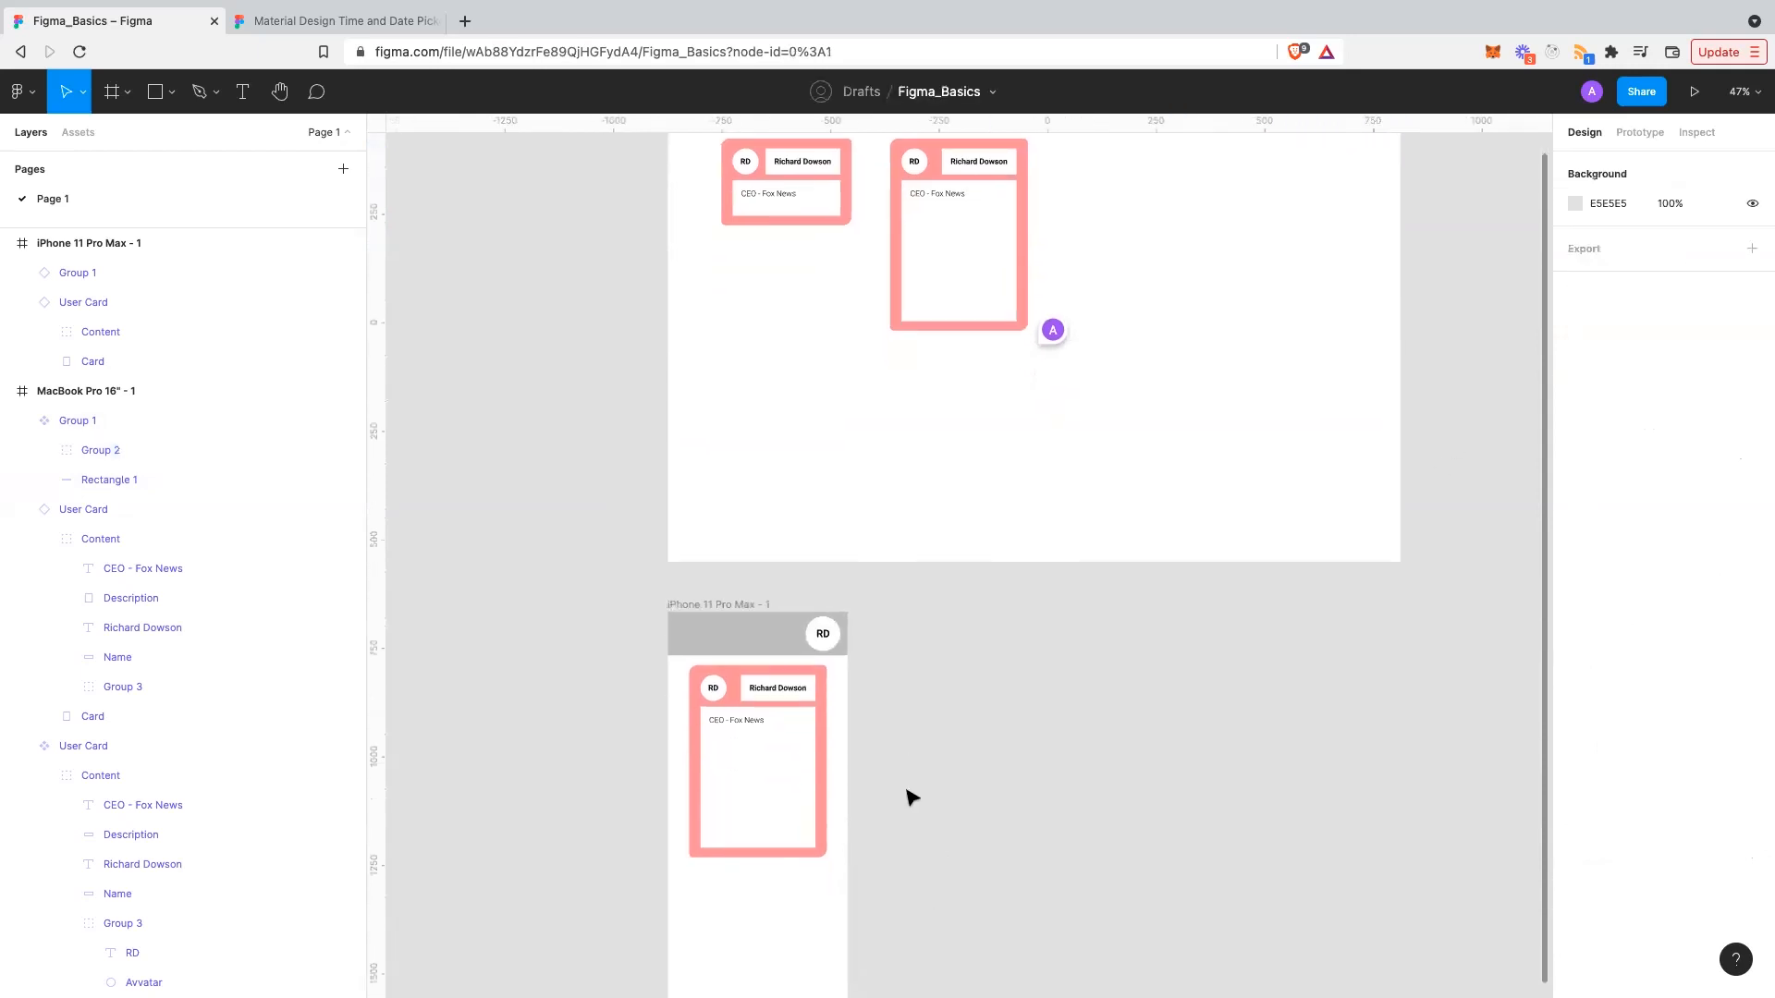
scroll(798, 673, "down", 1)
scroll(798, 673, "left", 1)
scroll(792, 665, "down", 2)
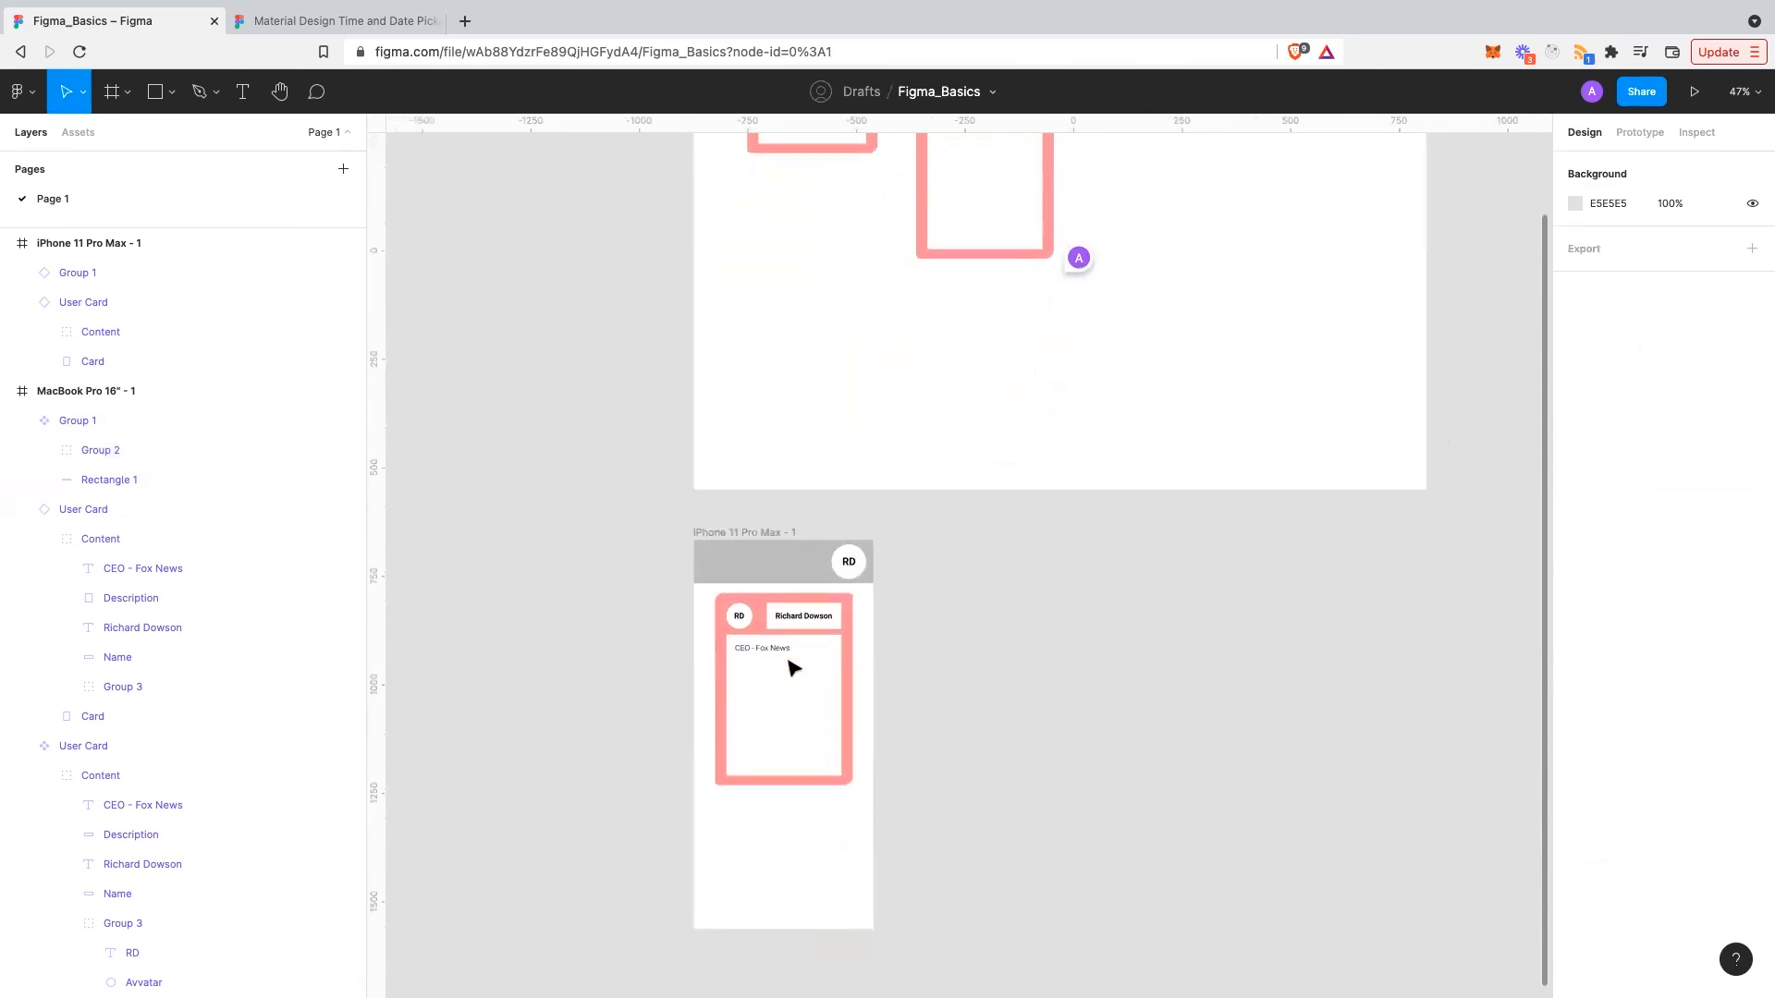
scroll(990, 634, "up", 3)
scroll(990, 634, "right", 1)
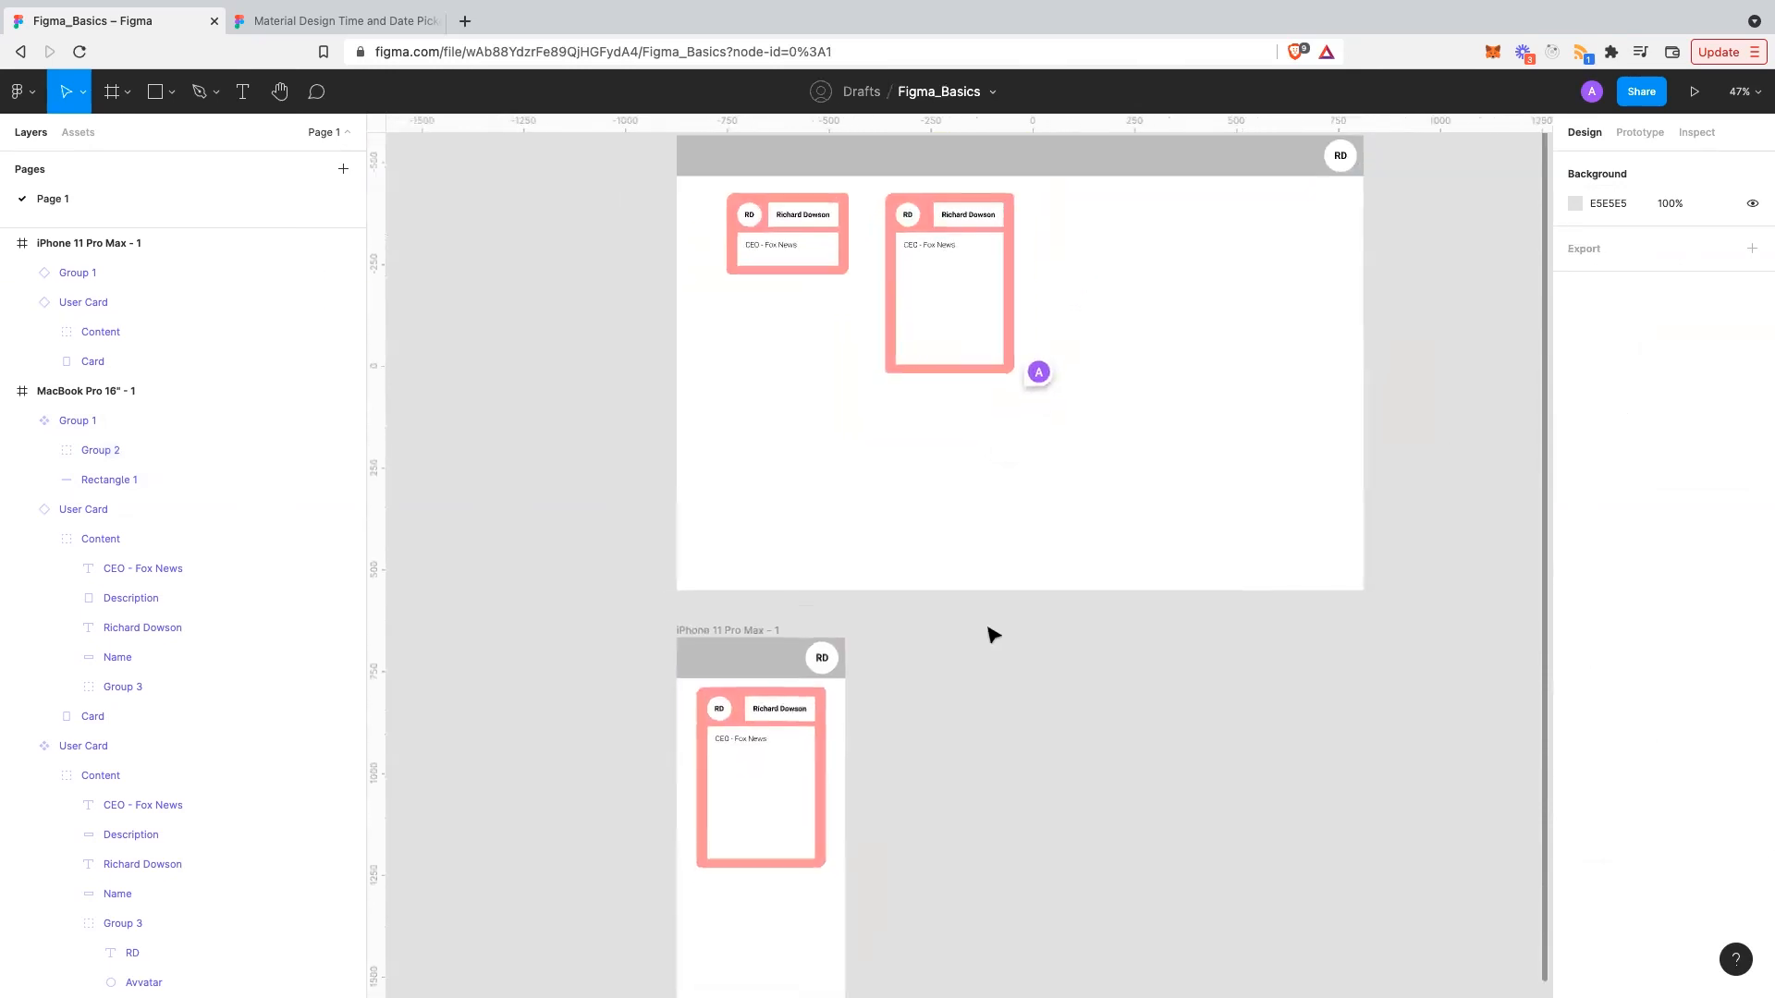
scroll(911, 662, "down", 1)
scroll(919, 680, "down", 5)
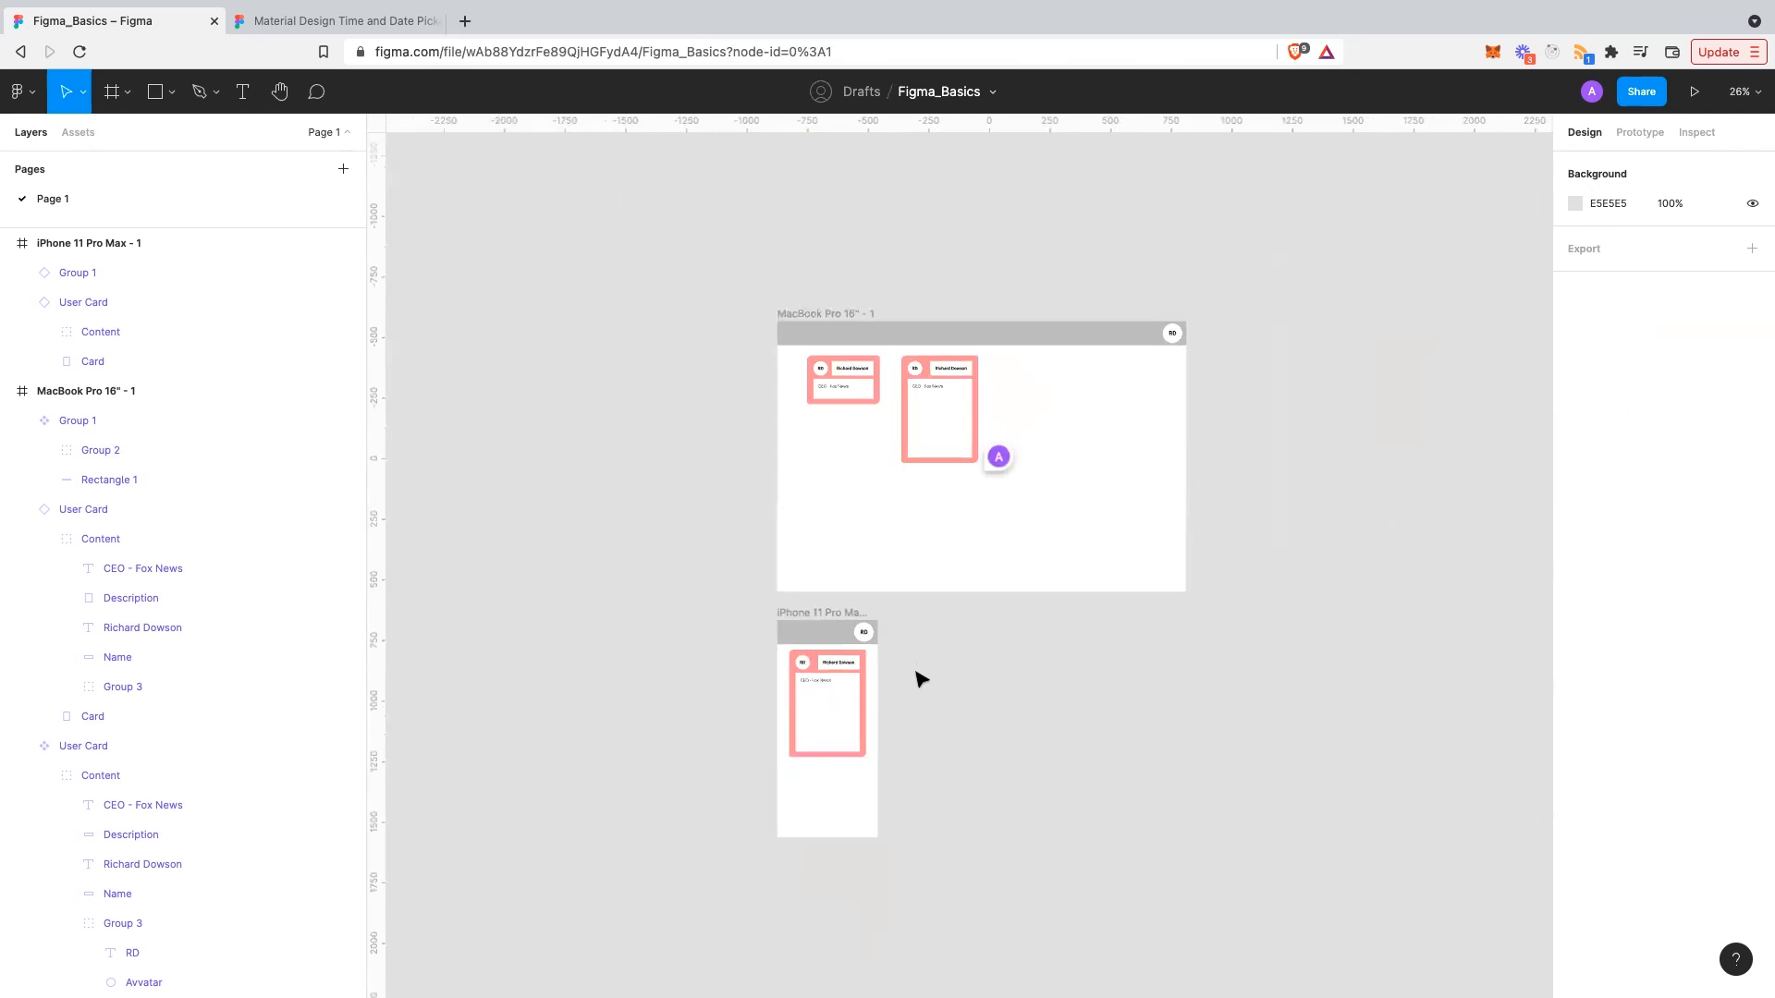
scroll(915, 677, "up", 2)
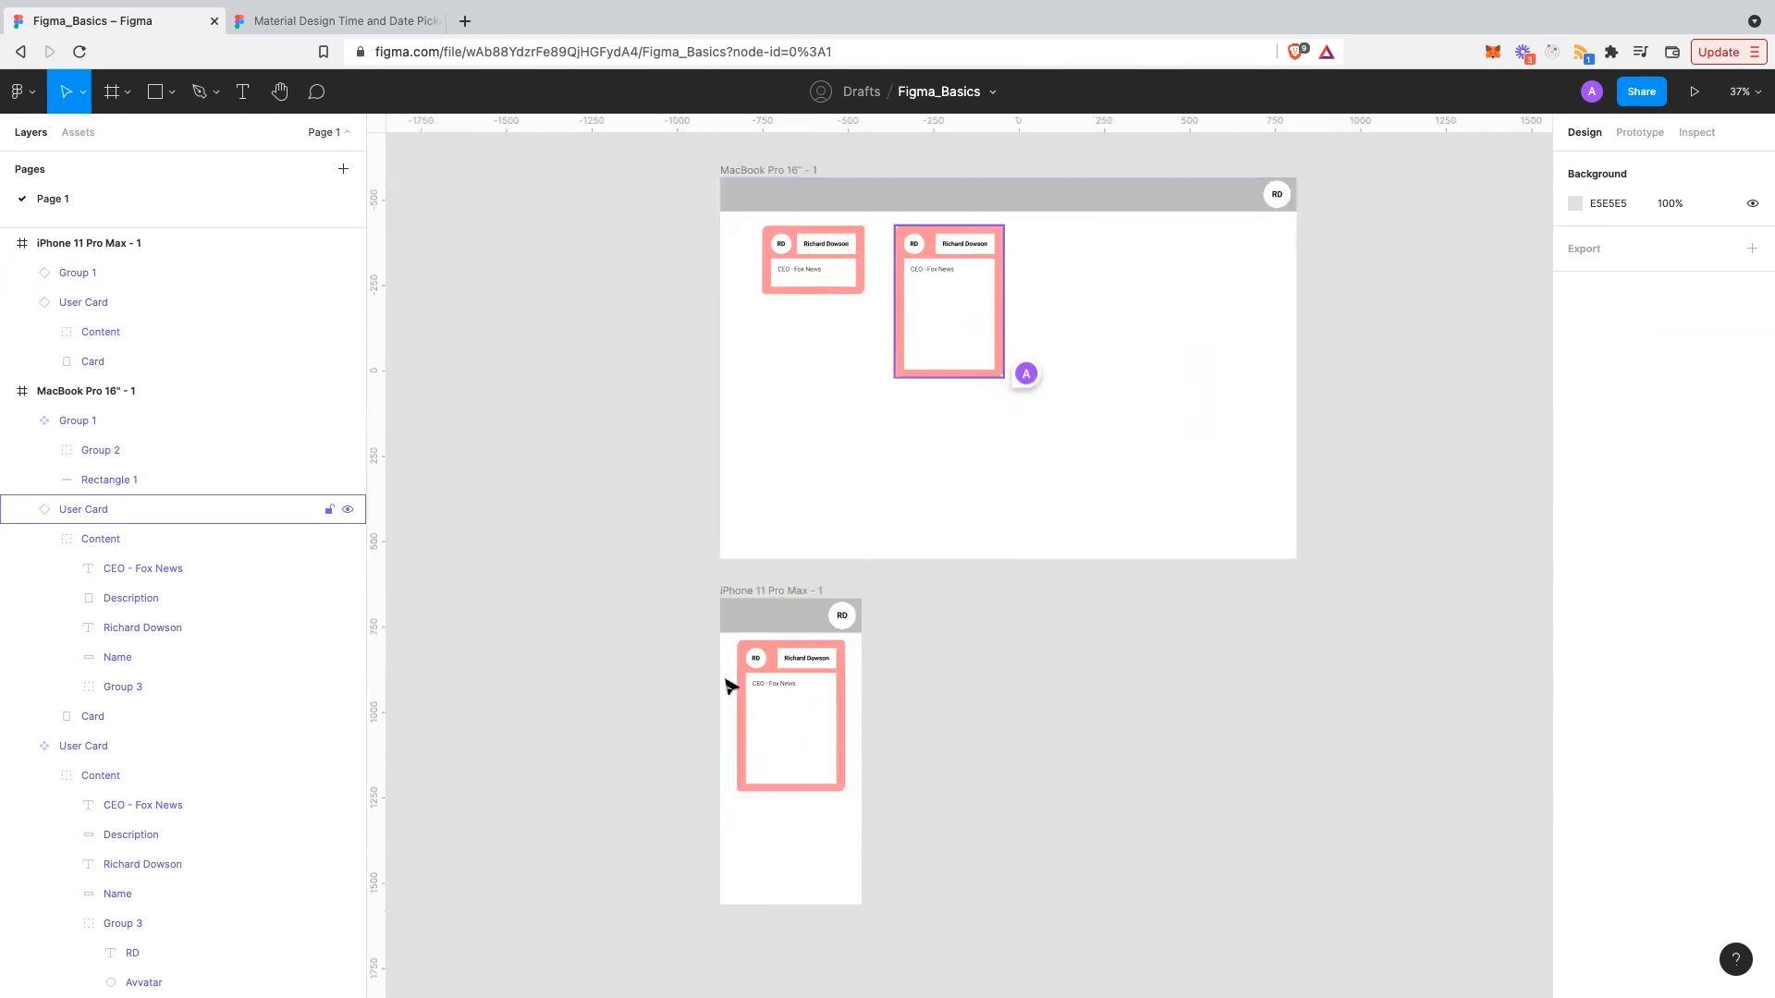
left_click(787, 623)
left_click(970, 667)
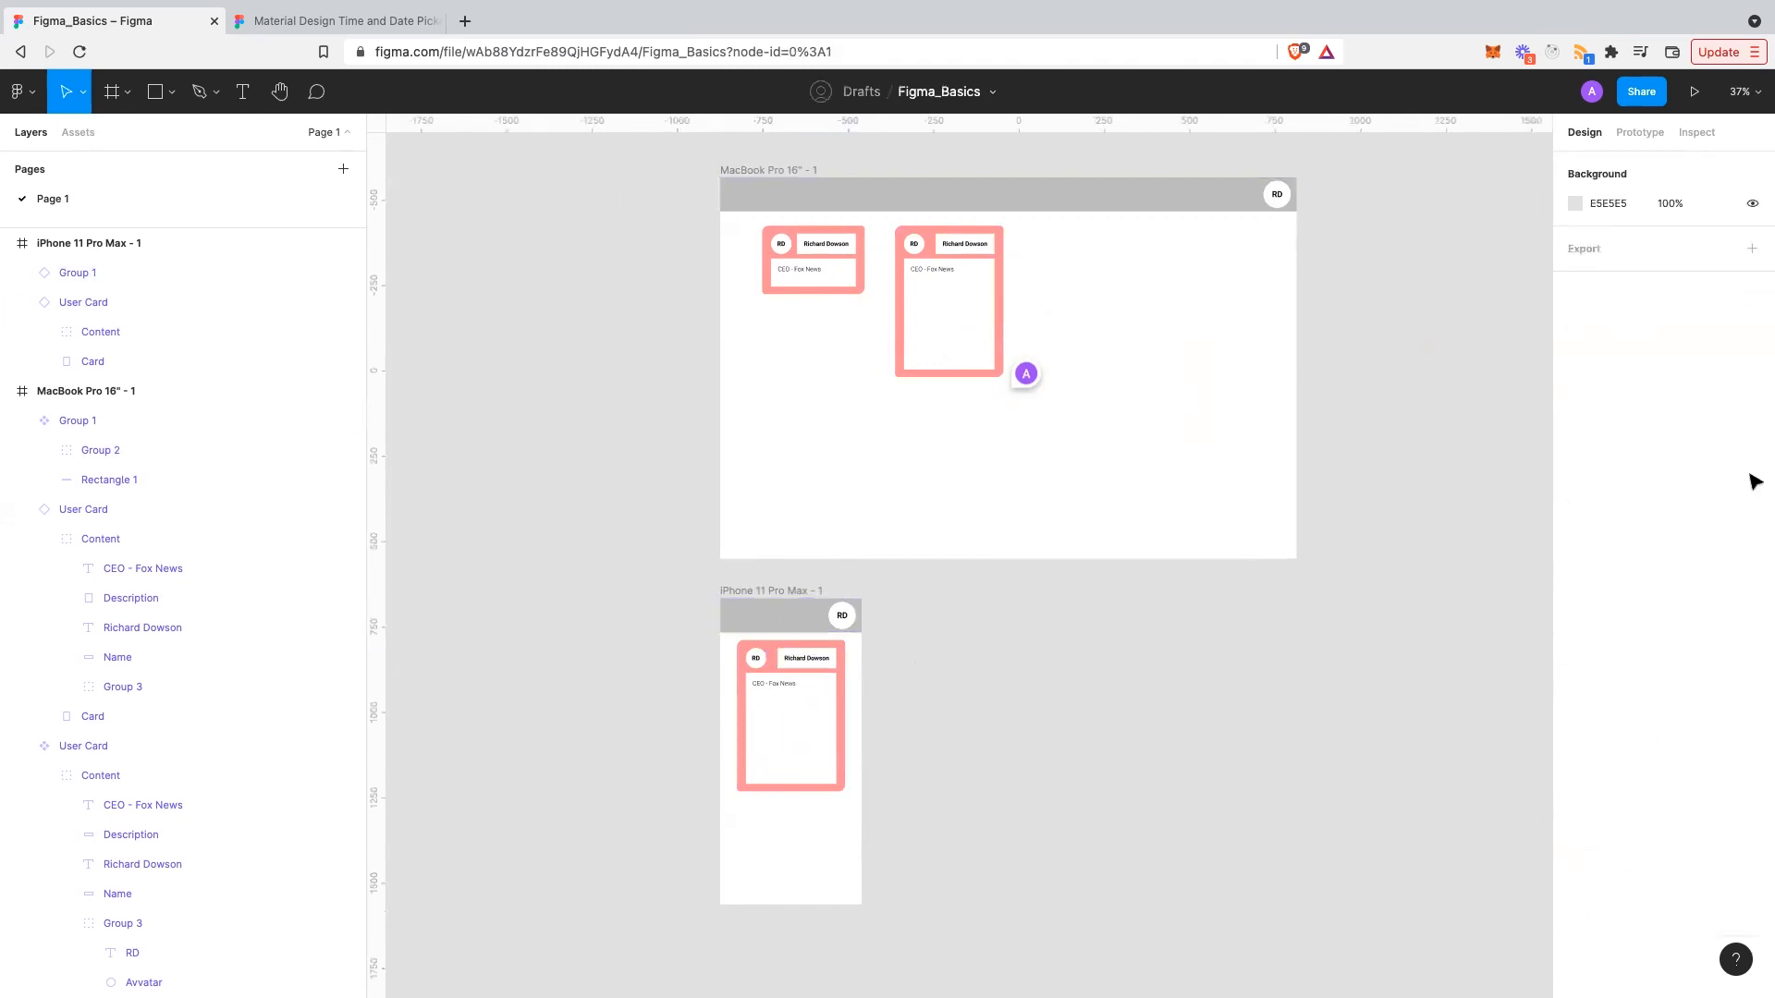
scroll(804, 636, "down", 1)
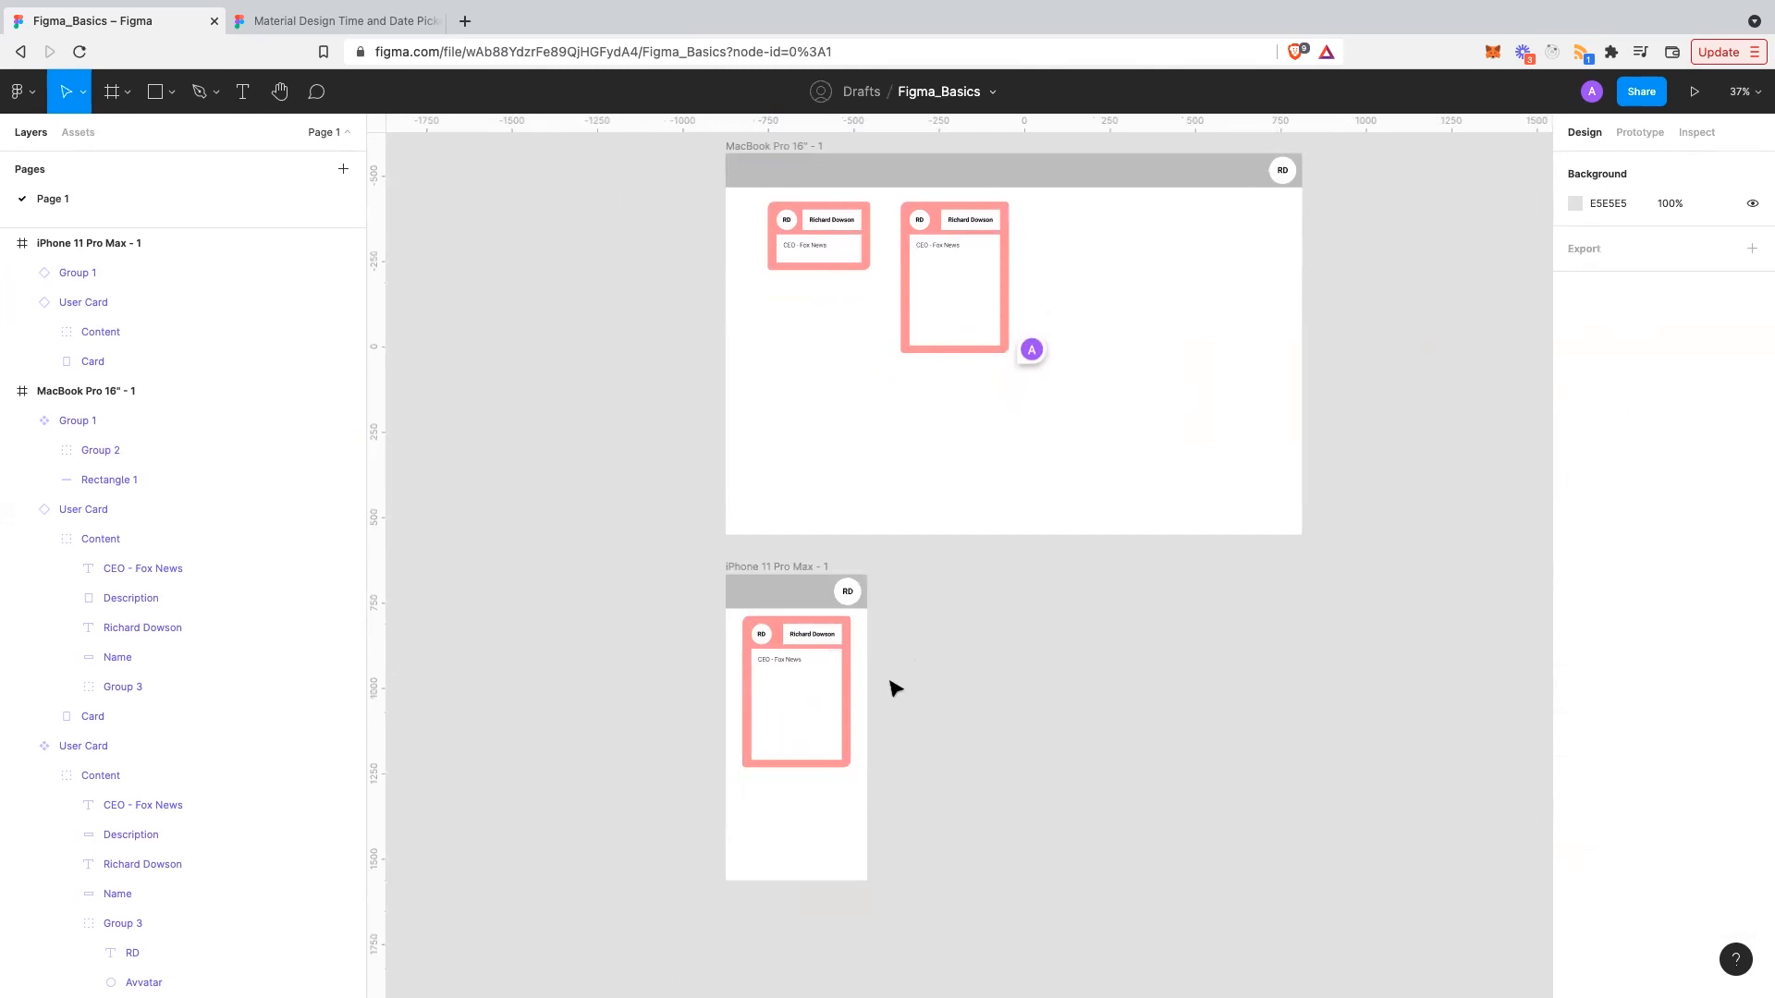
scroll(895, 688, "down", 1)
scroll(887, 684, "up", 2)
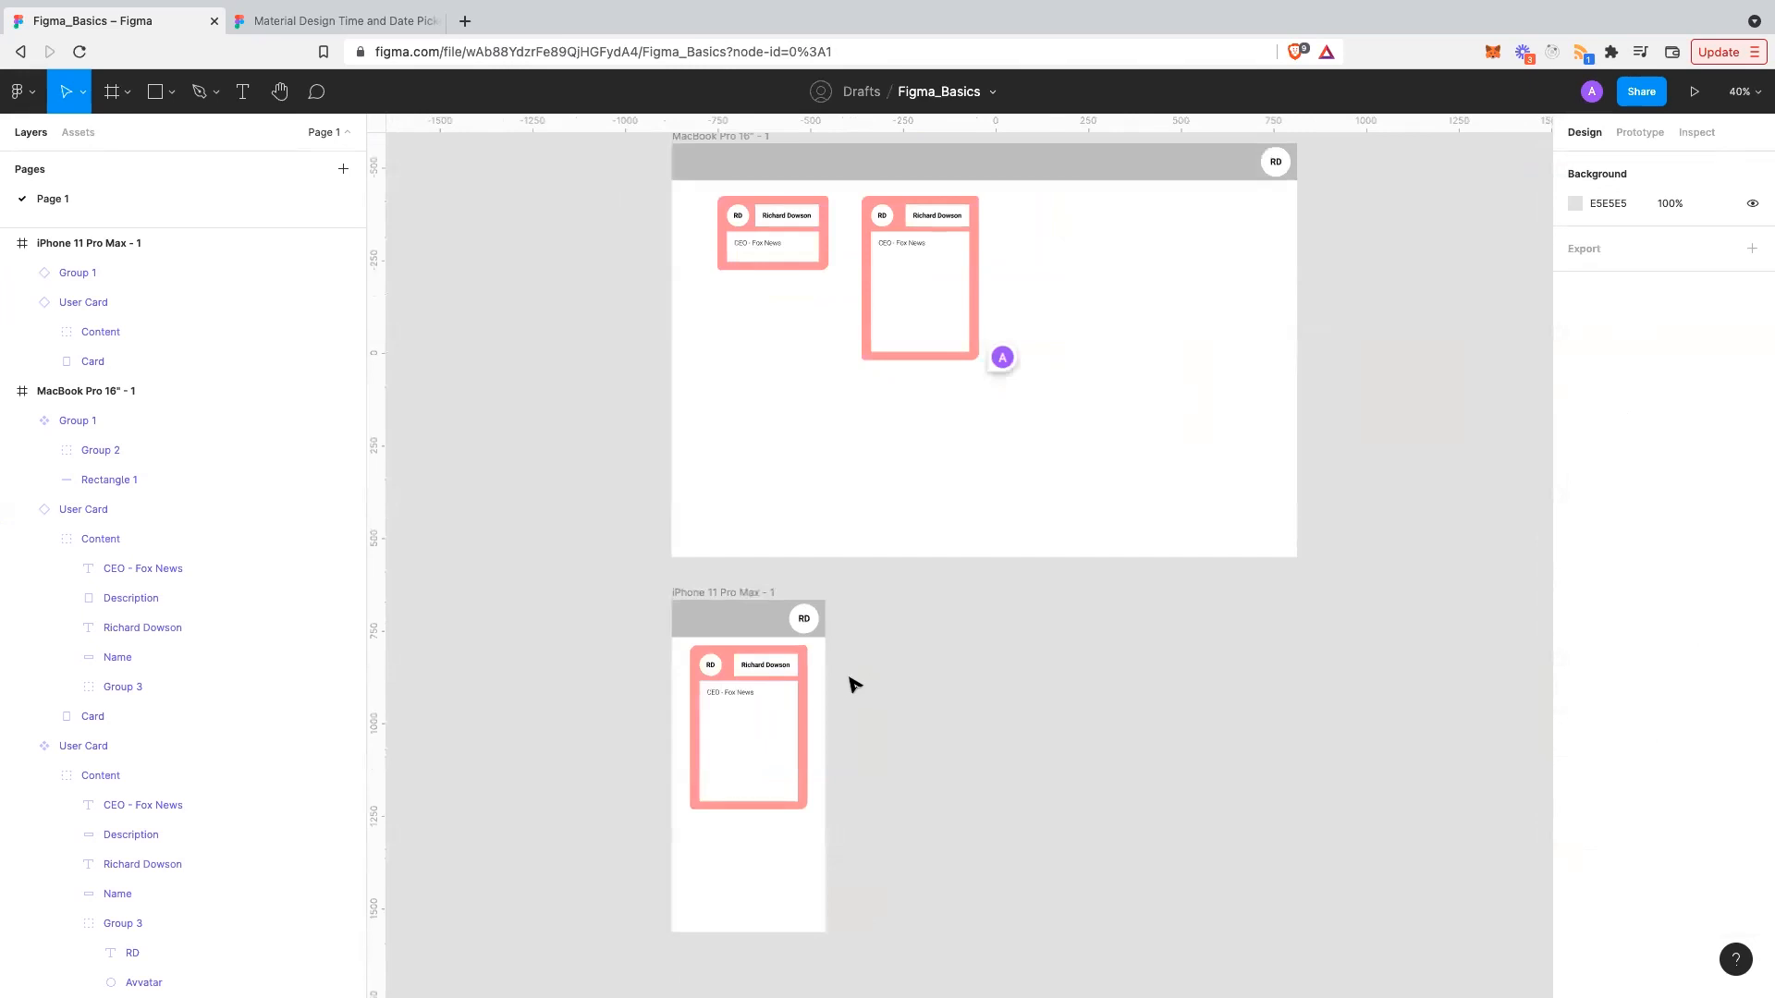
left_click(705, 627)
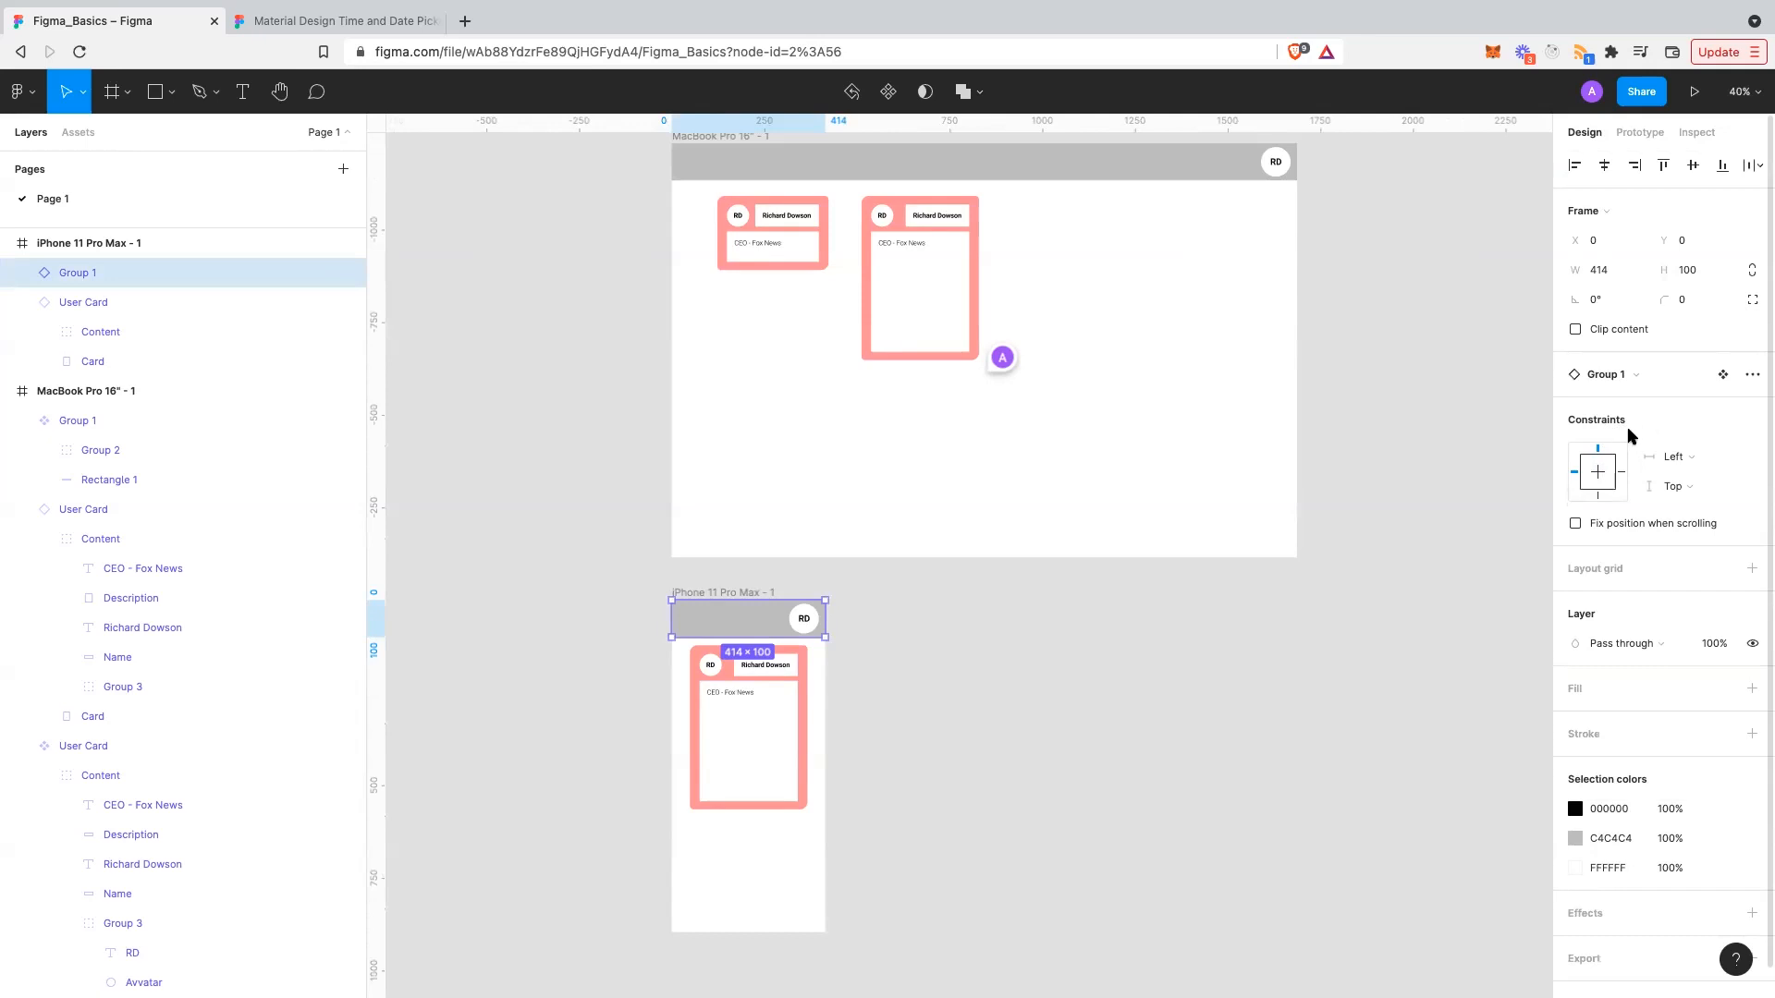
scroll(1247, 401, "up", 1)
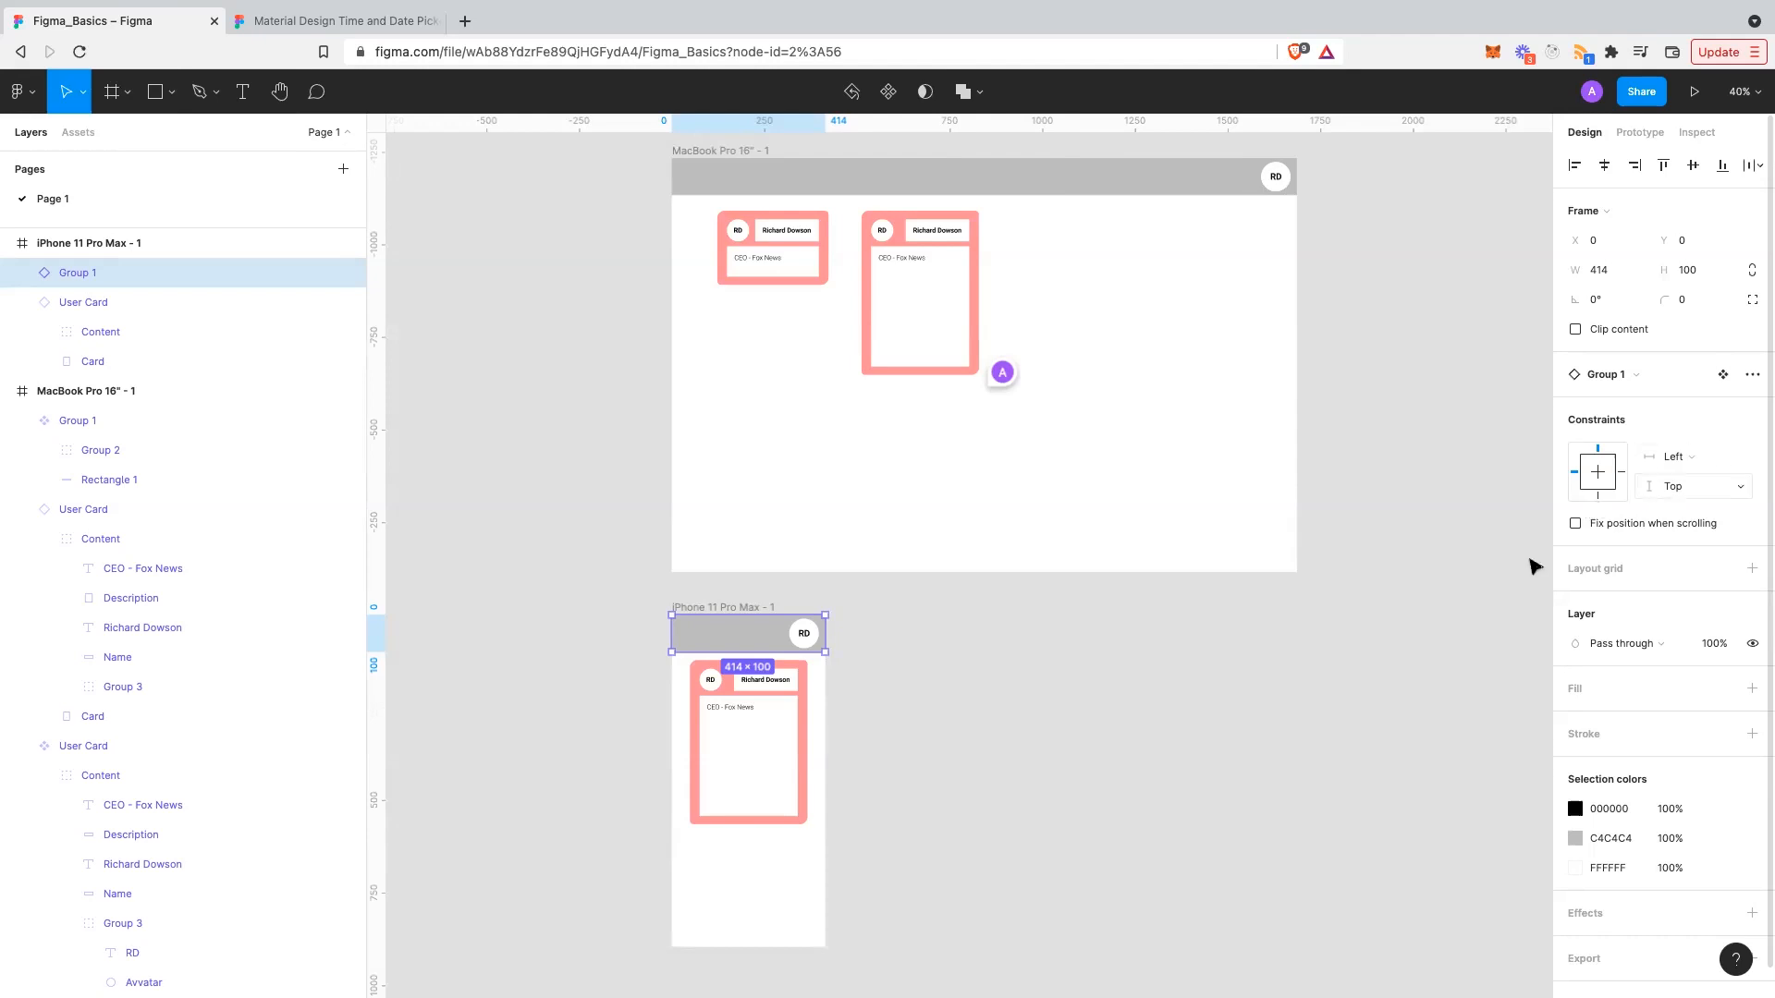
left_click(1162, 726)
scroll(1162, 725, "down", 1)
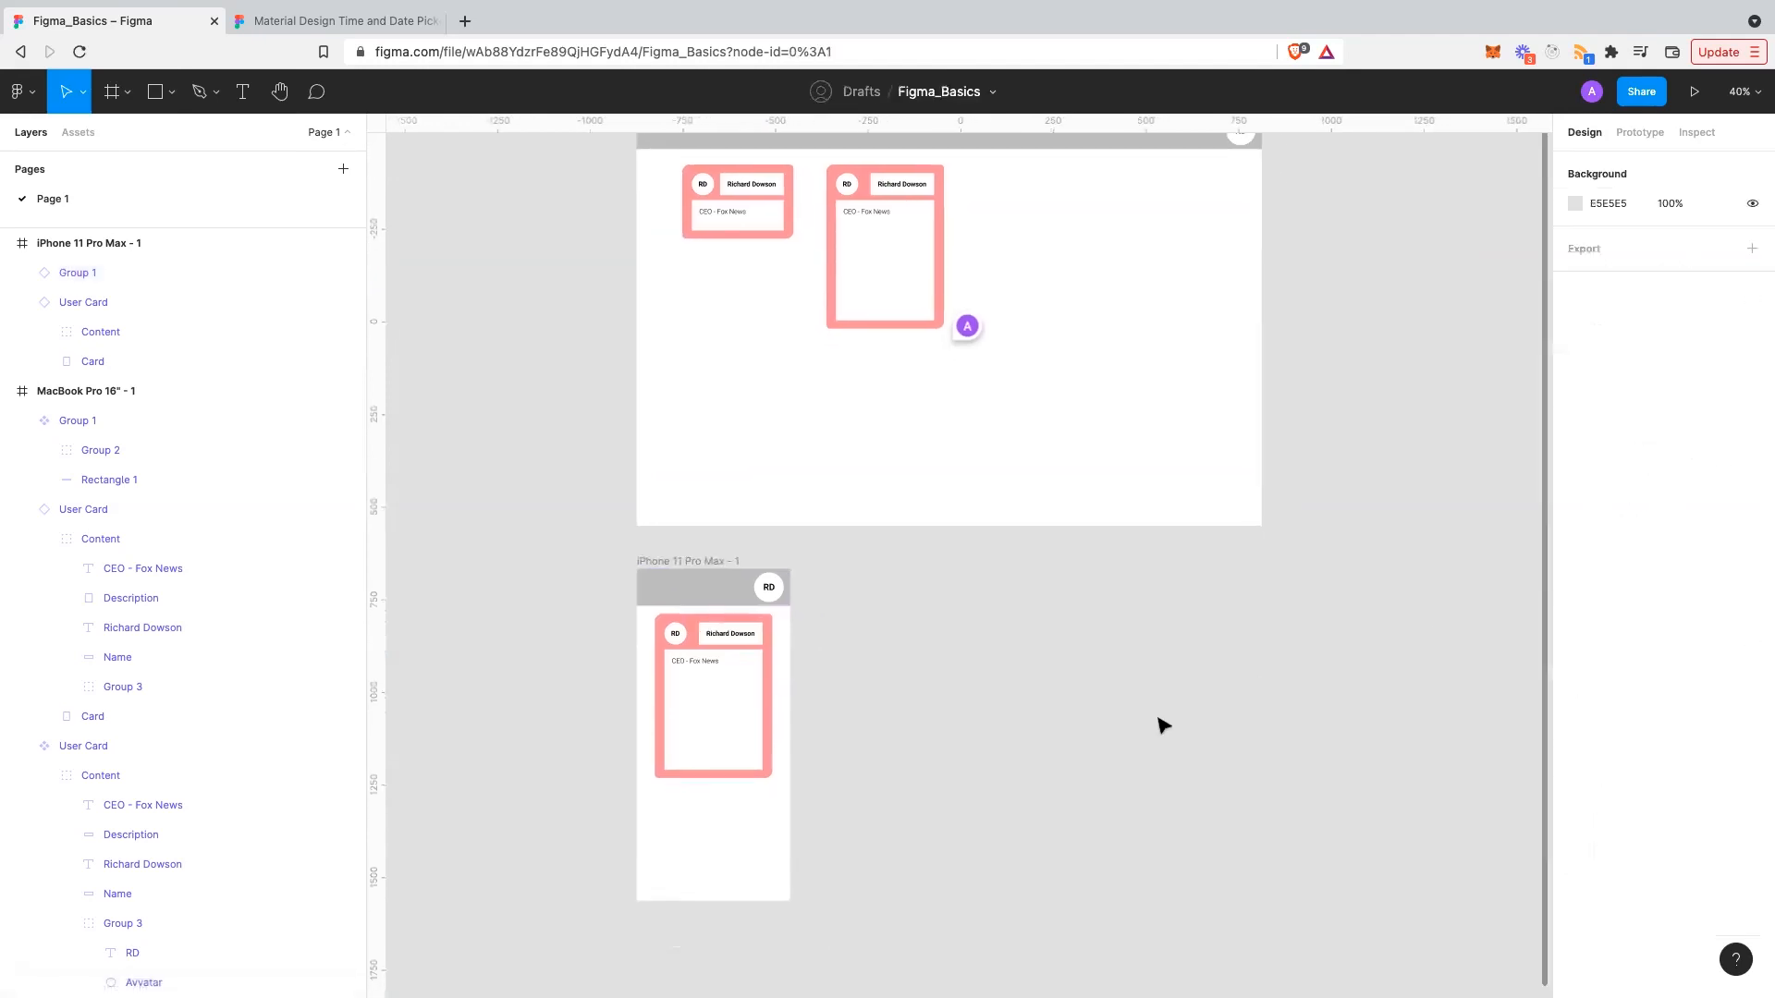
scroll(1161, 726, "up", 1)
scroll(1161, 734, "down", 1)
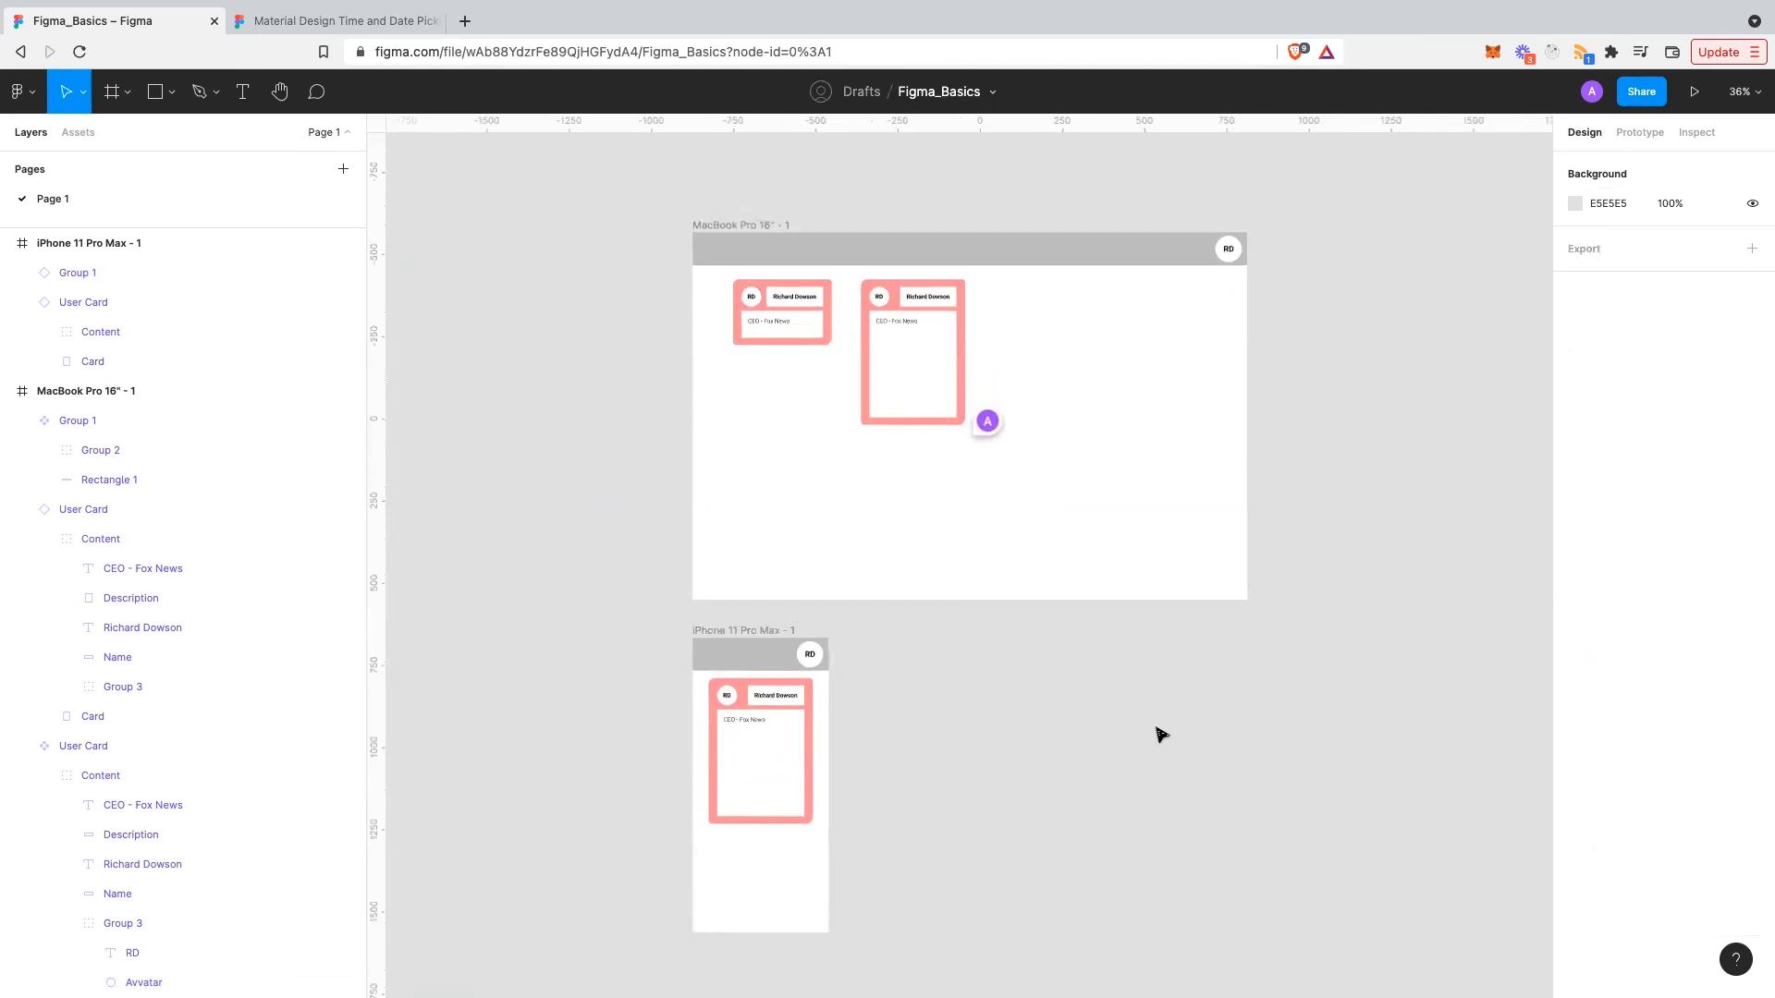
scroll(1093, 713, "right", 1)
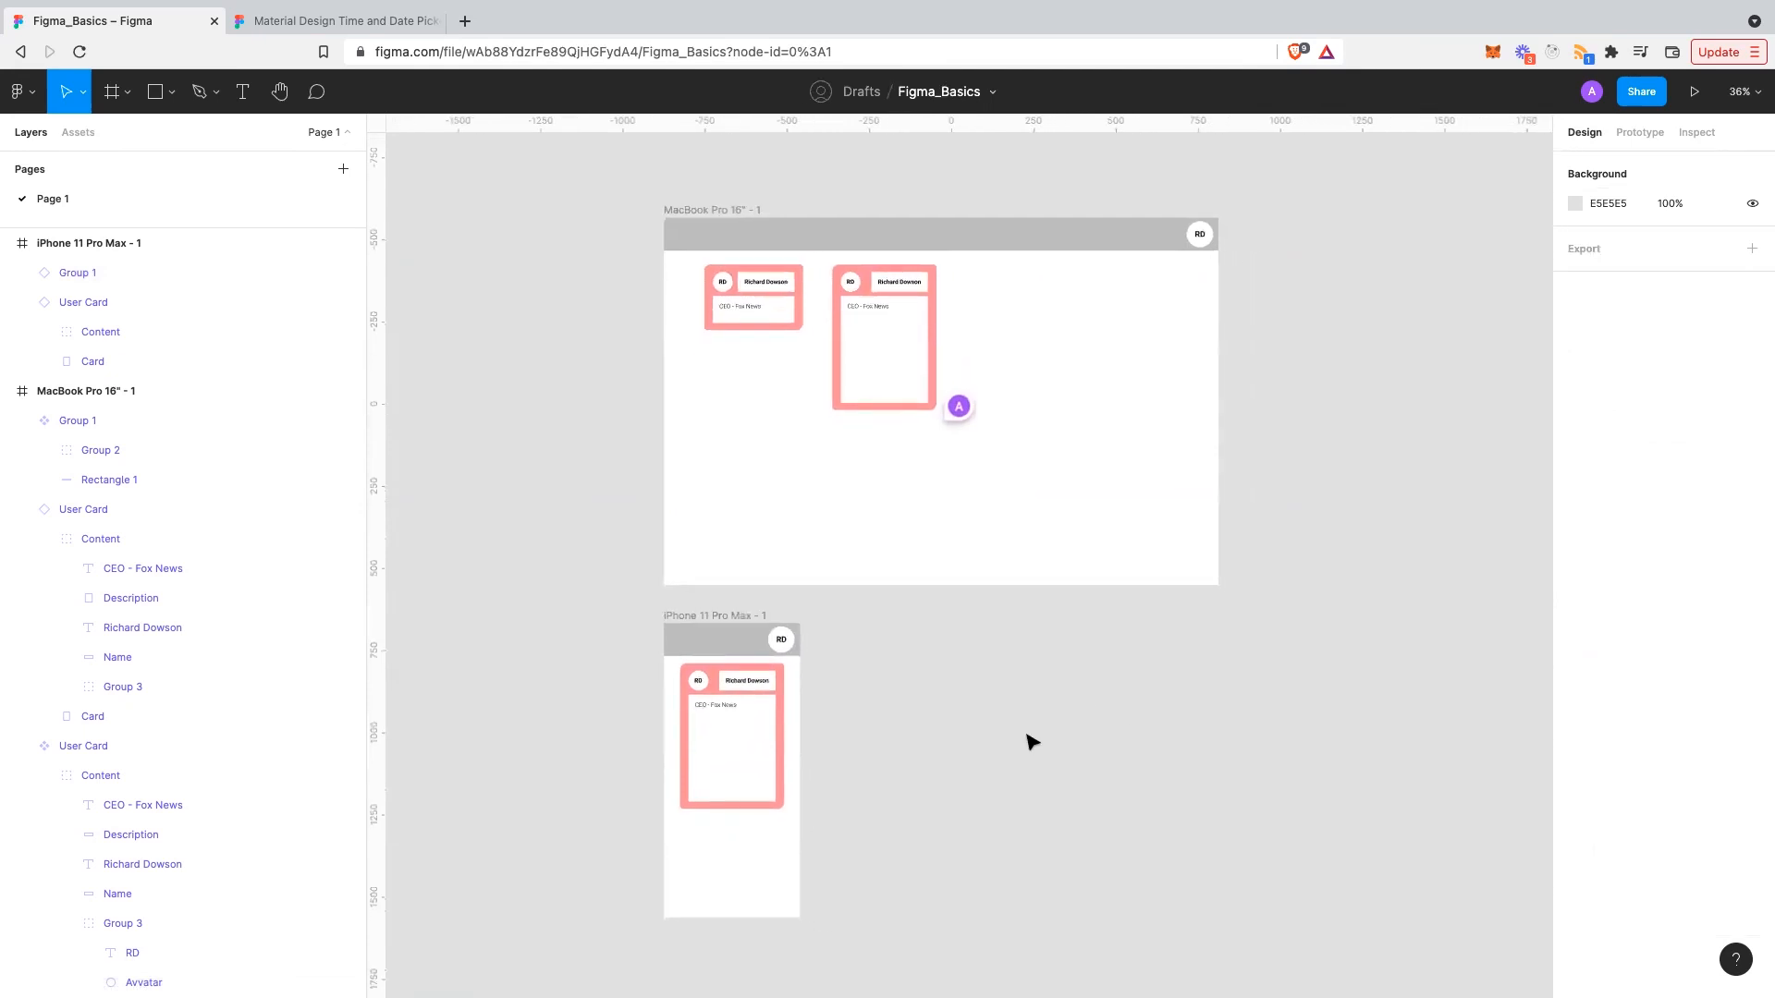
scroll(290, 680, "down", 1)
scroll(185, 670, "up", 1)
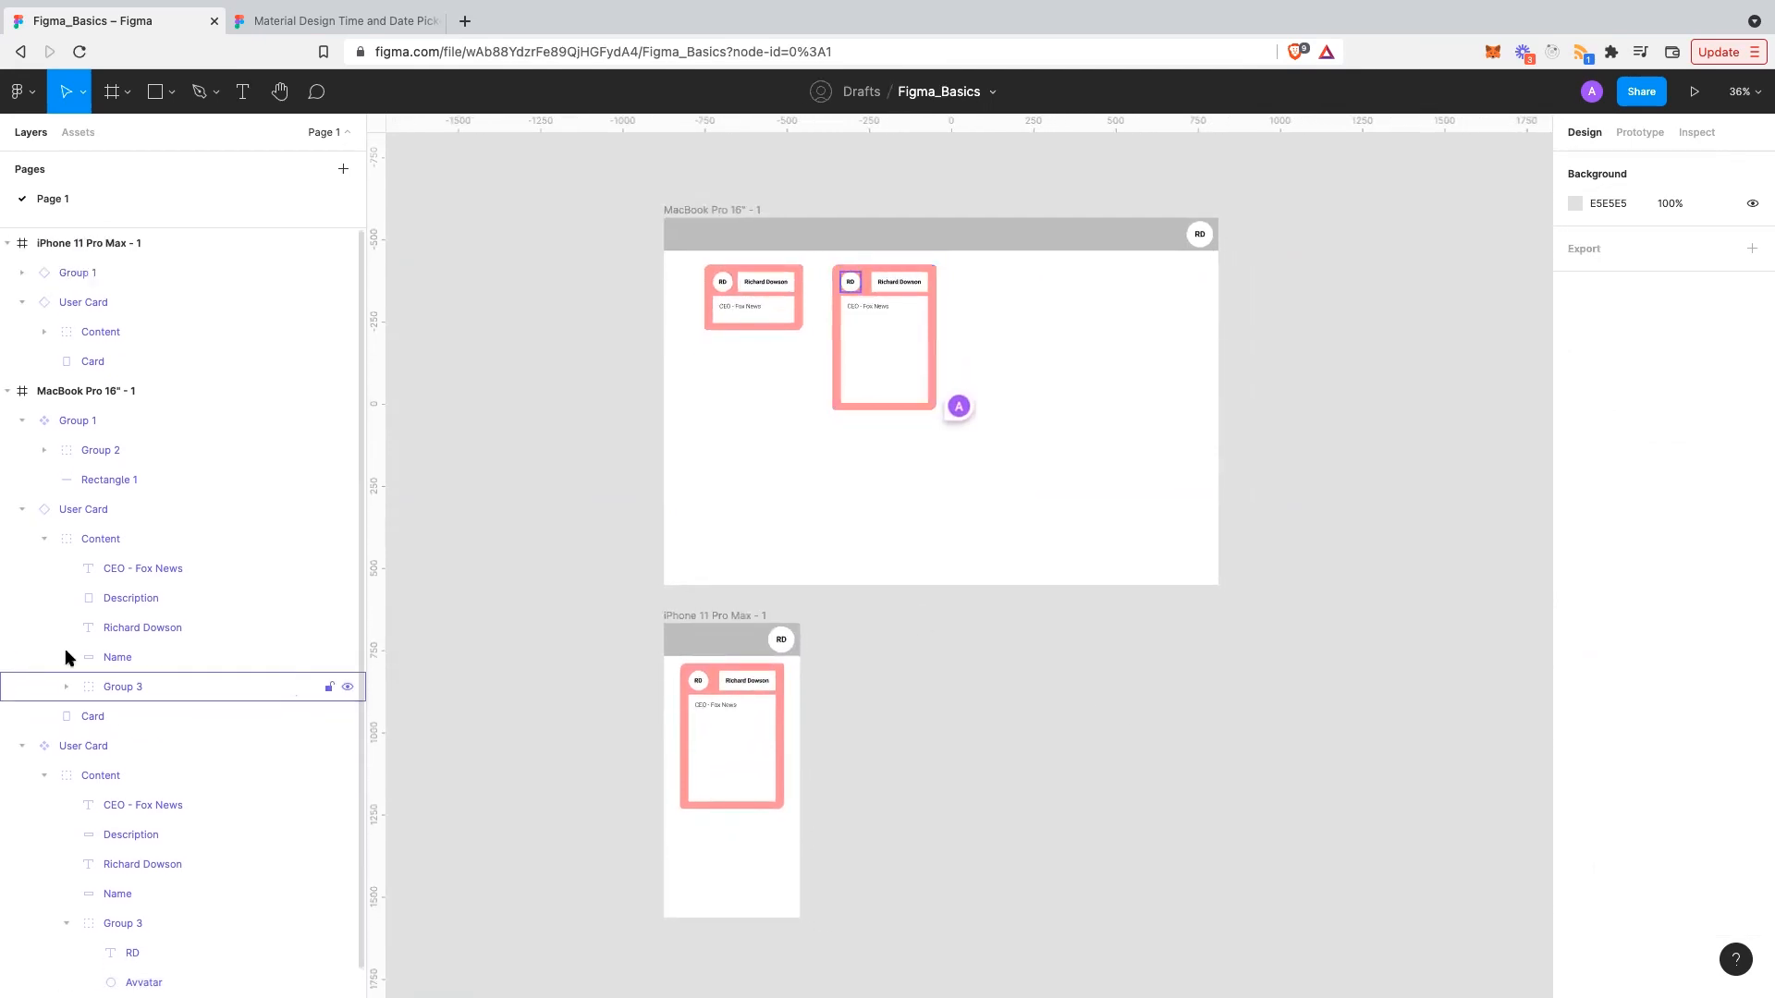
scroll(817, 712, "up", 1)
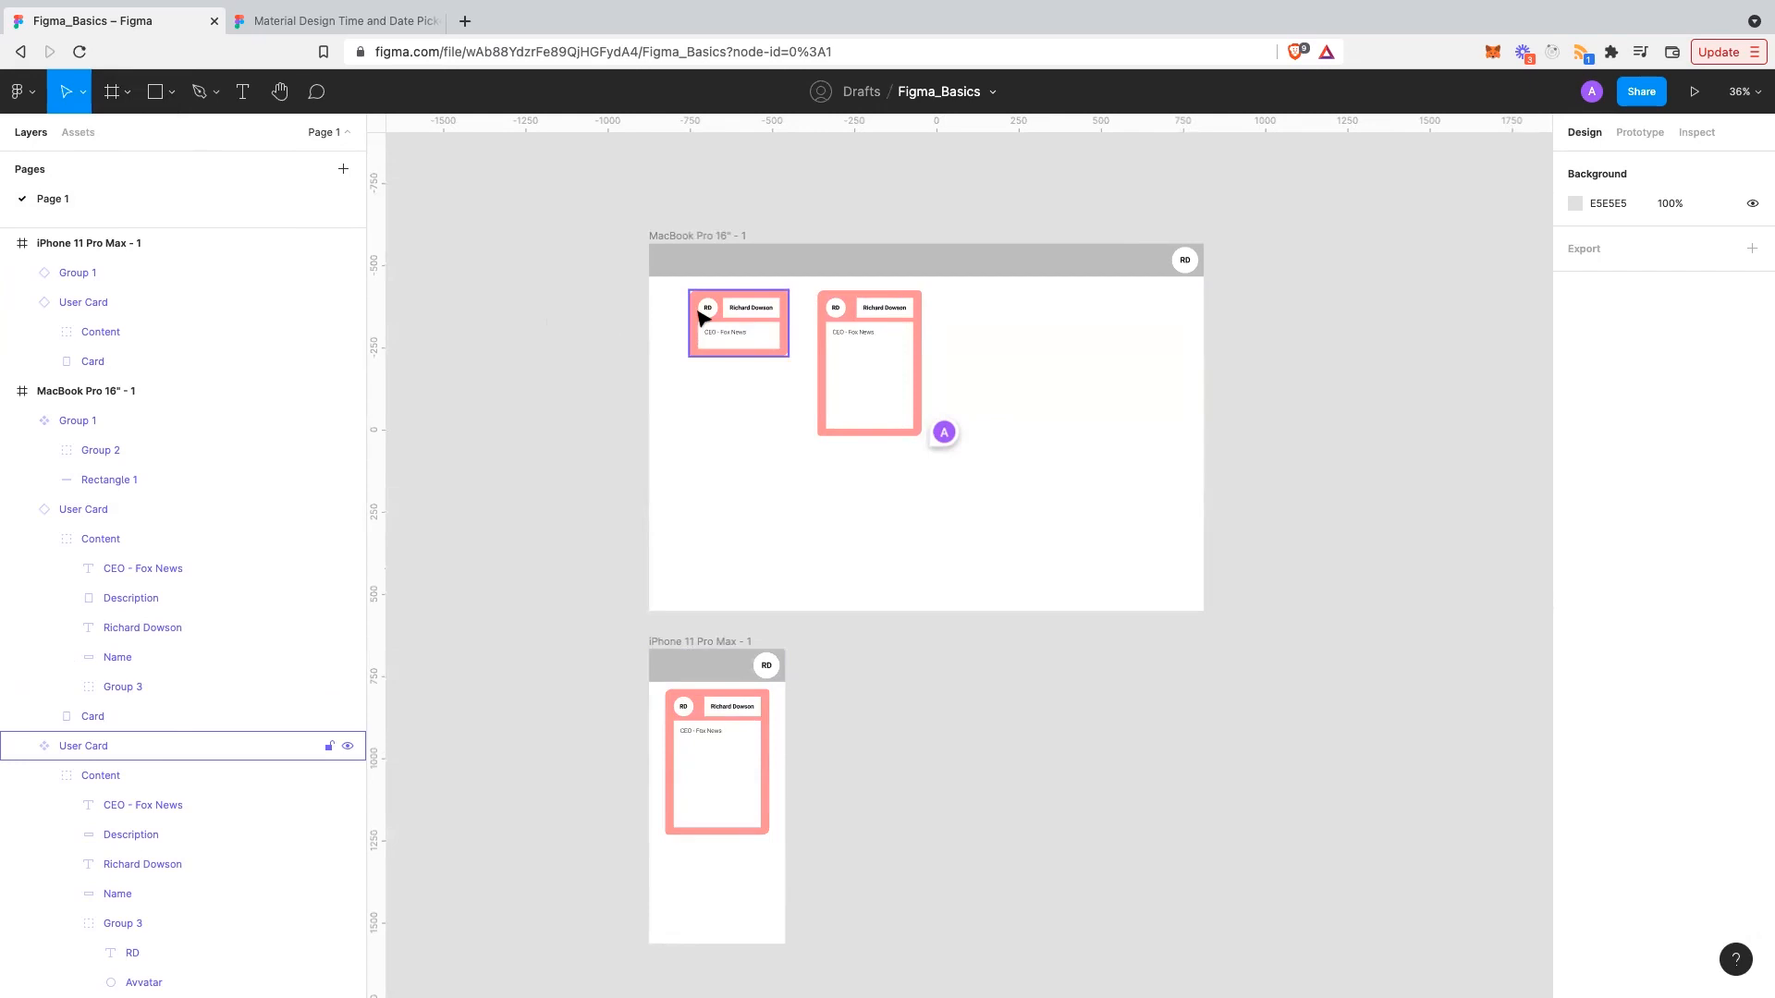
scroll(700, 318, "up", 3)
scroll(699, 318, "up", 3)
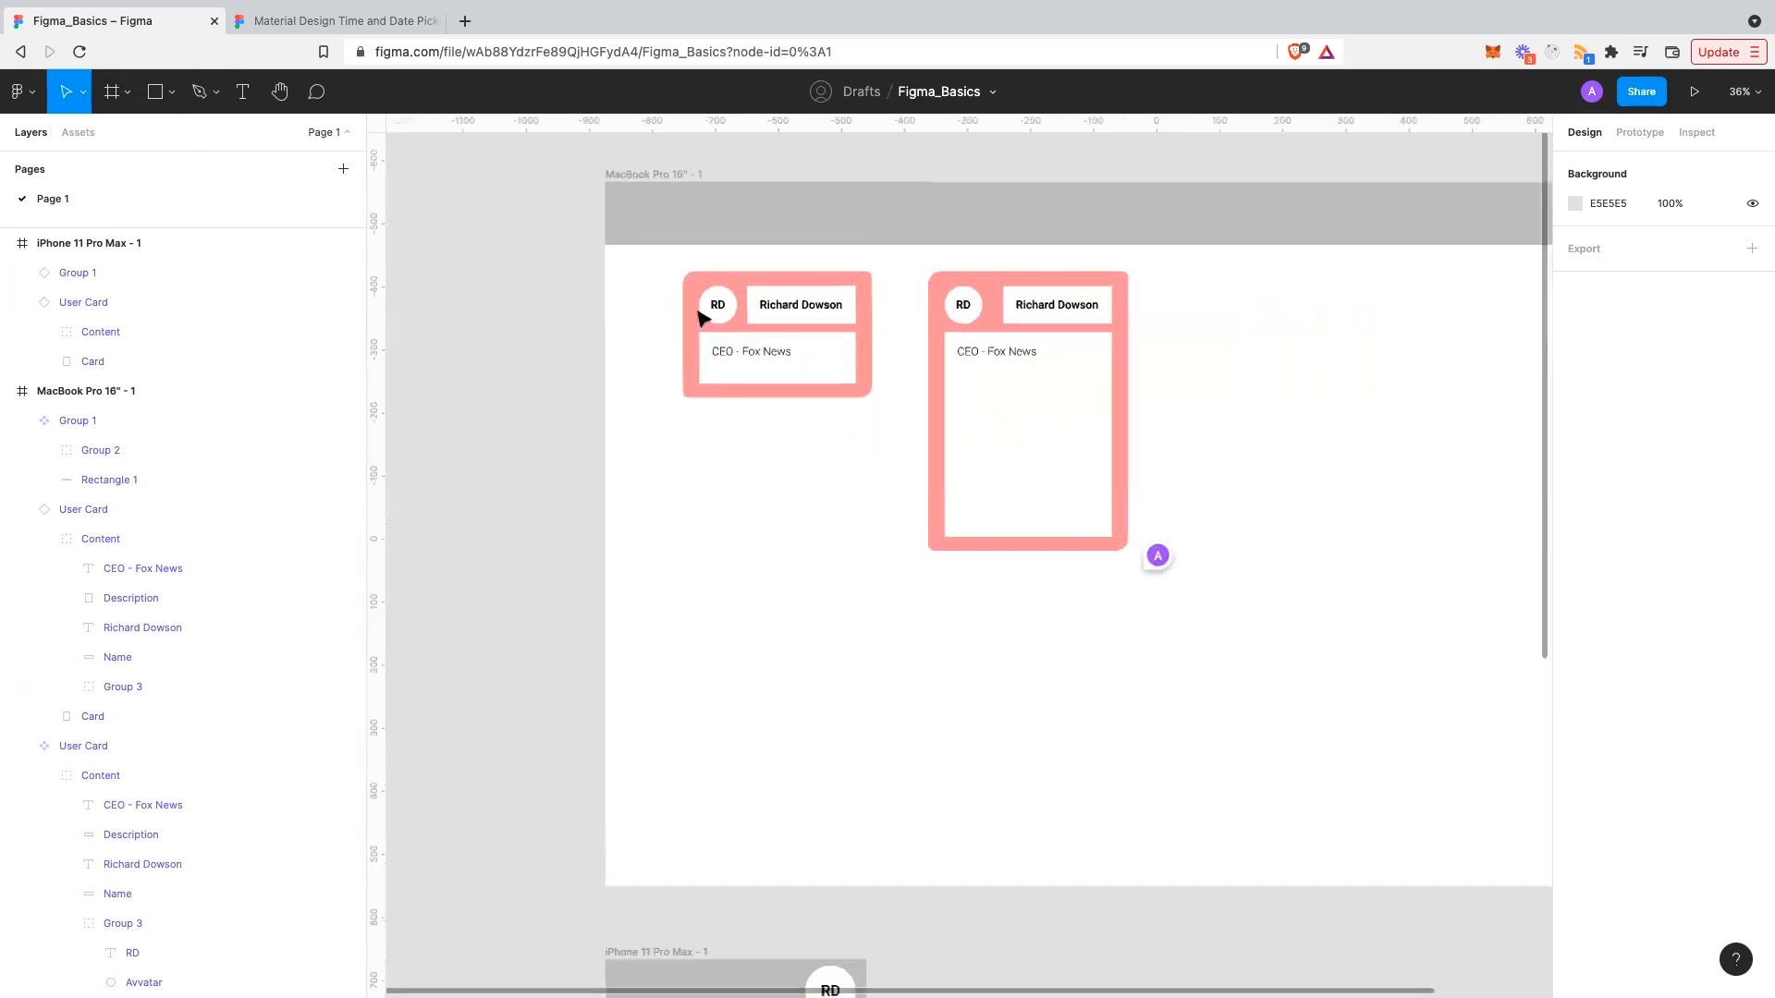
scroll(699, 318, "down", 3)
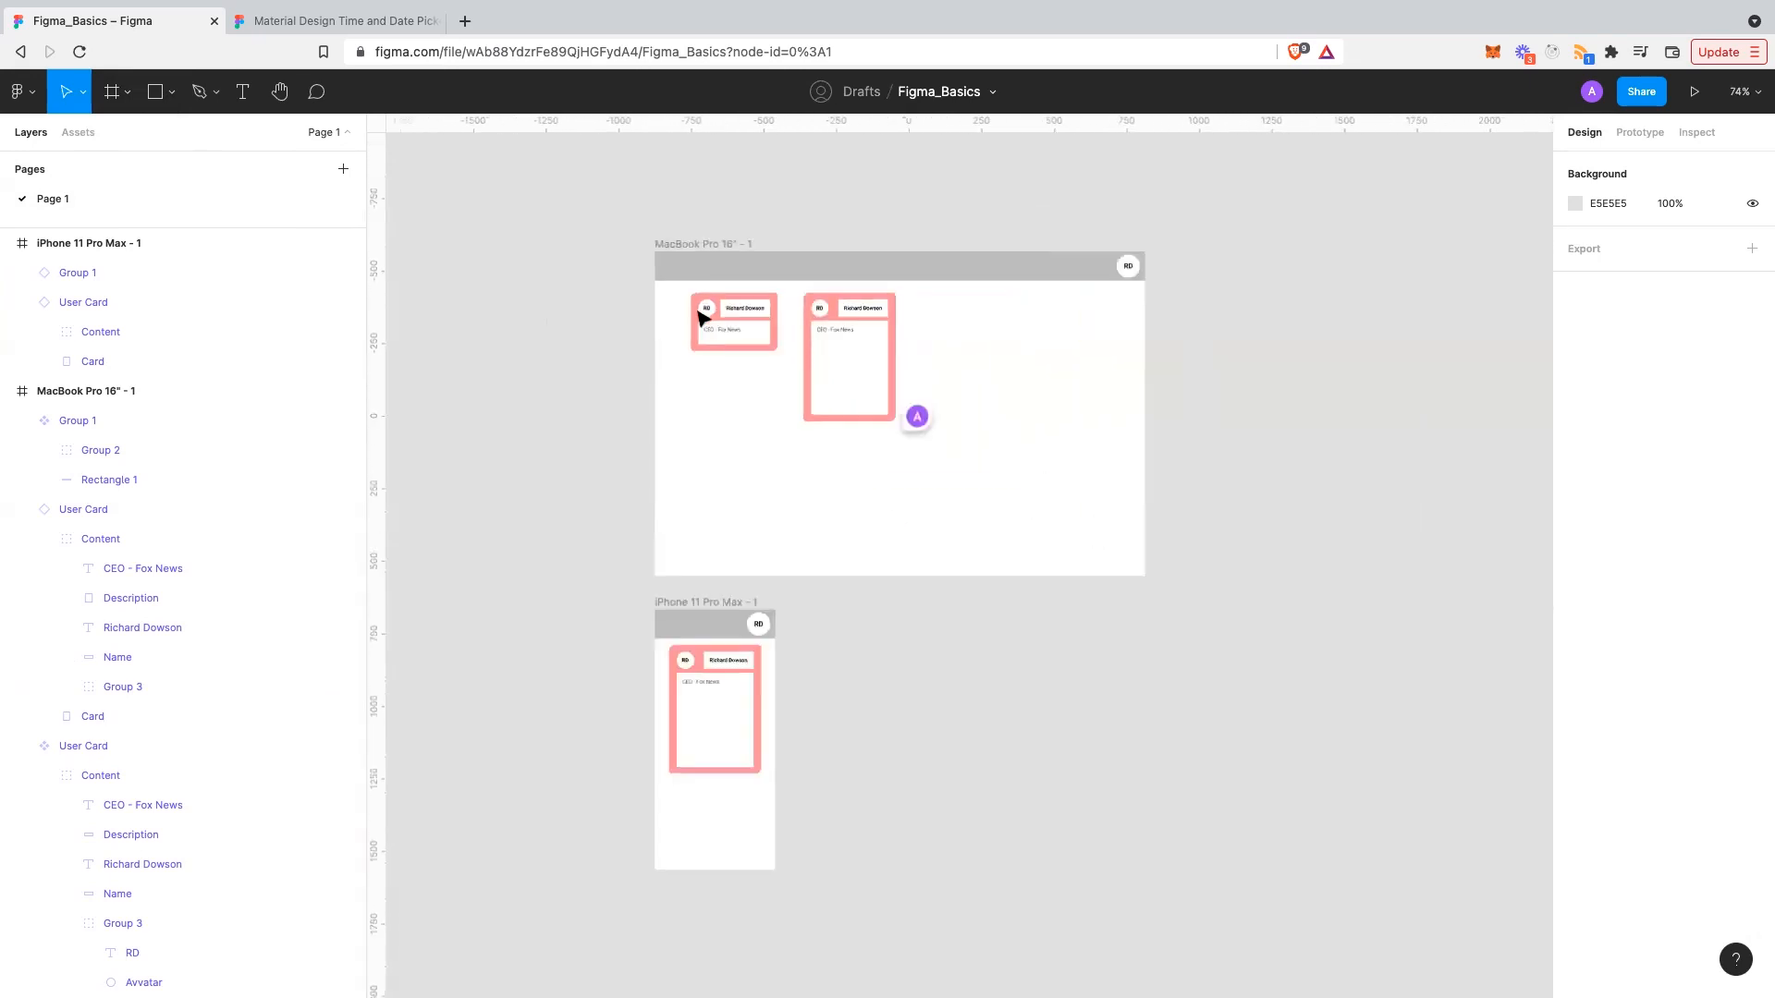
scroll(766, 328, "up", 3)
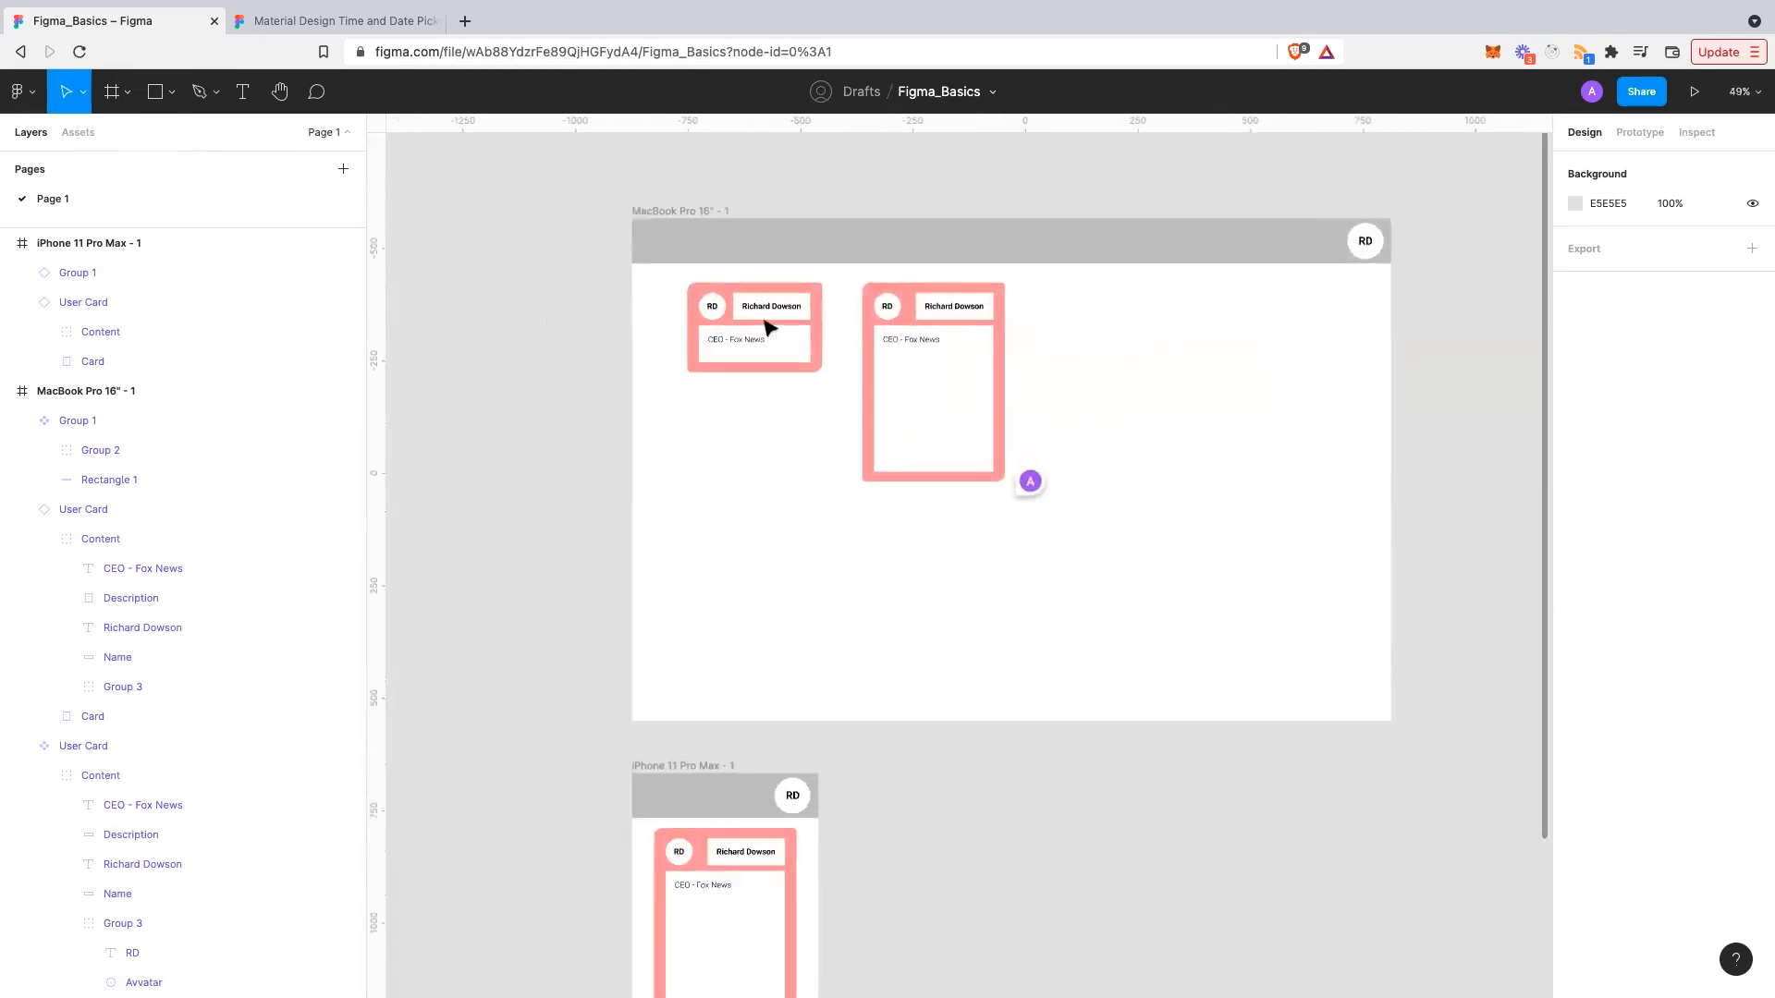
left_click(766, 328)
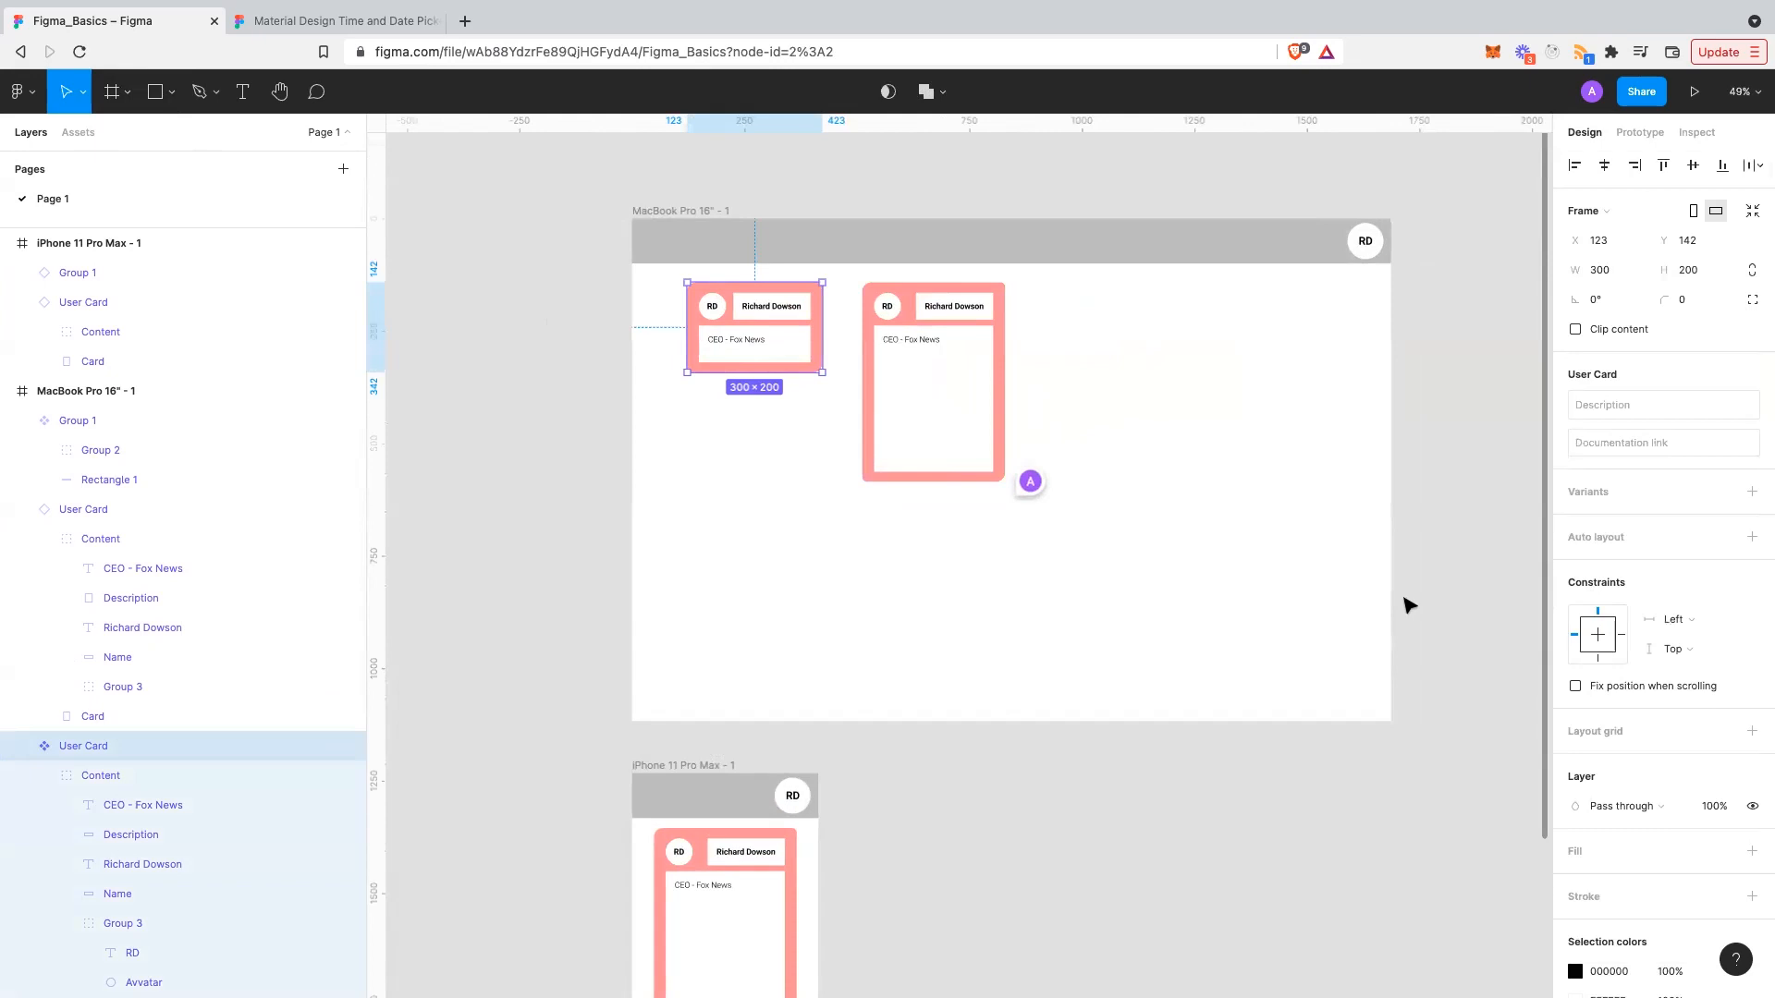
scroll(1410, 606, "down", 4)
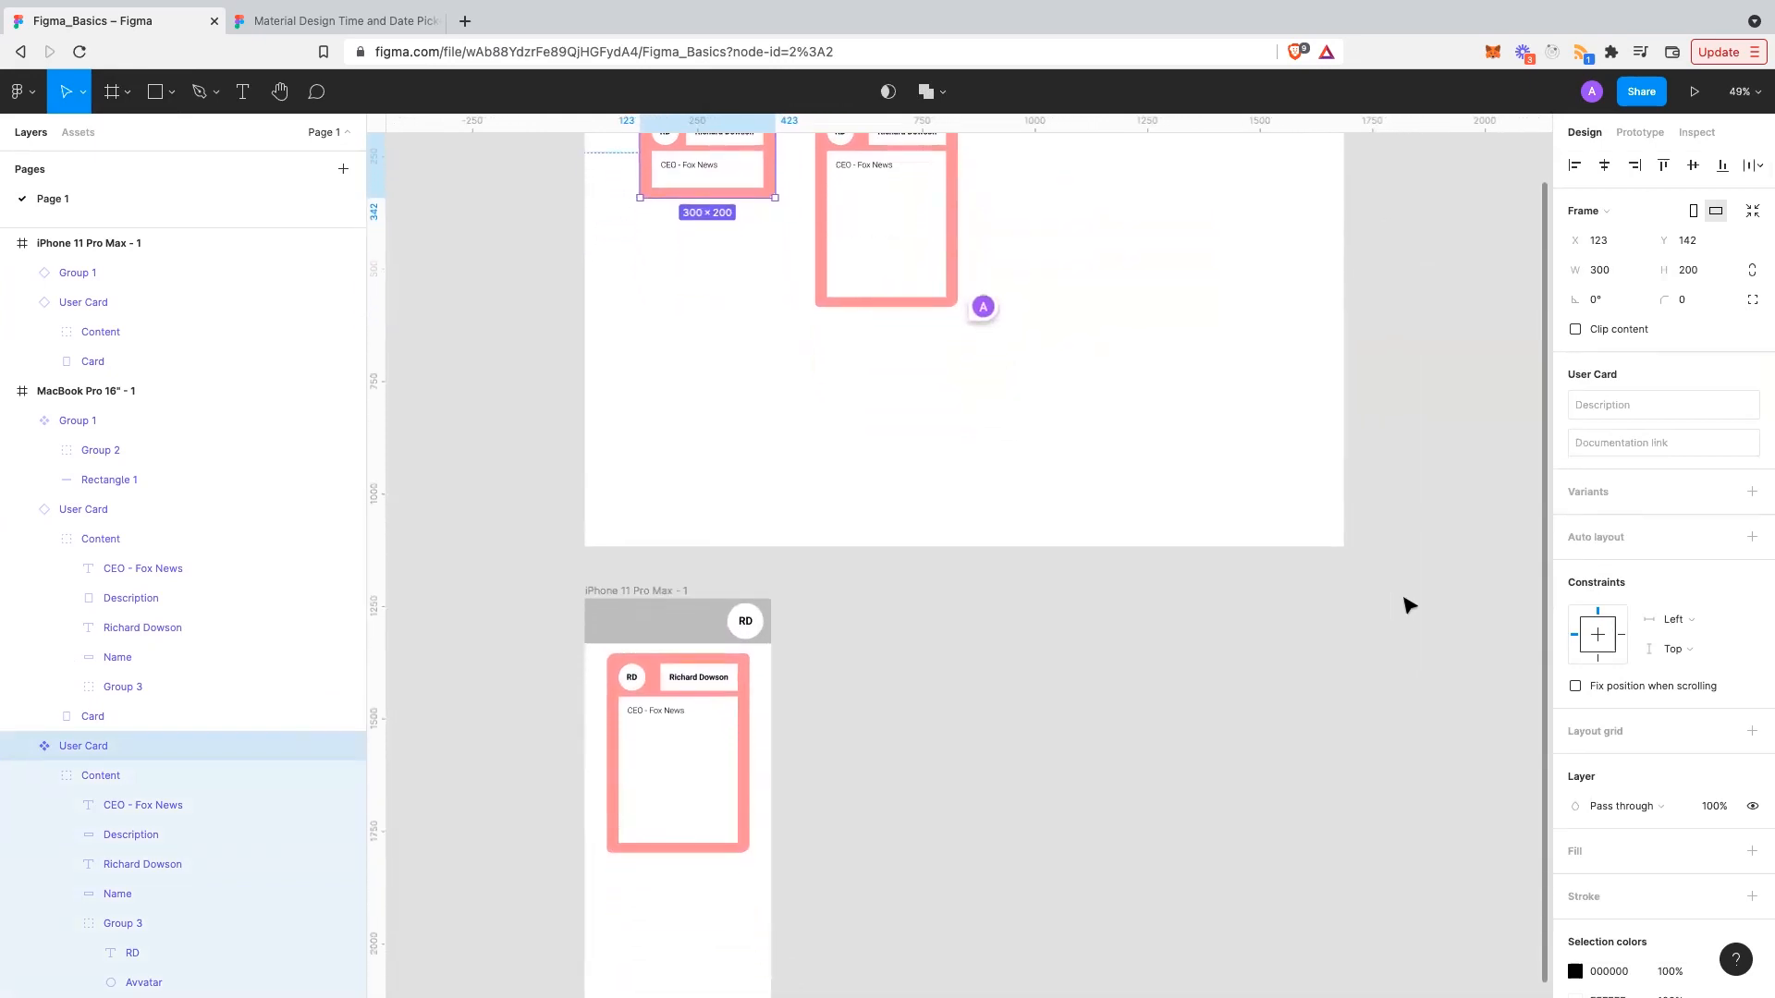
scroll(1410, 606, "up", 3)
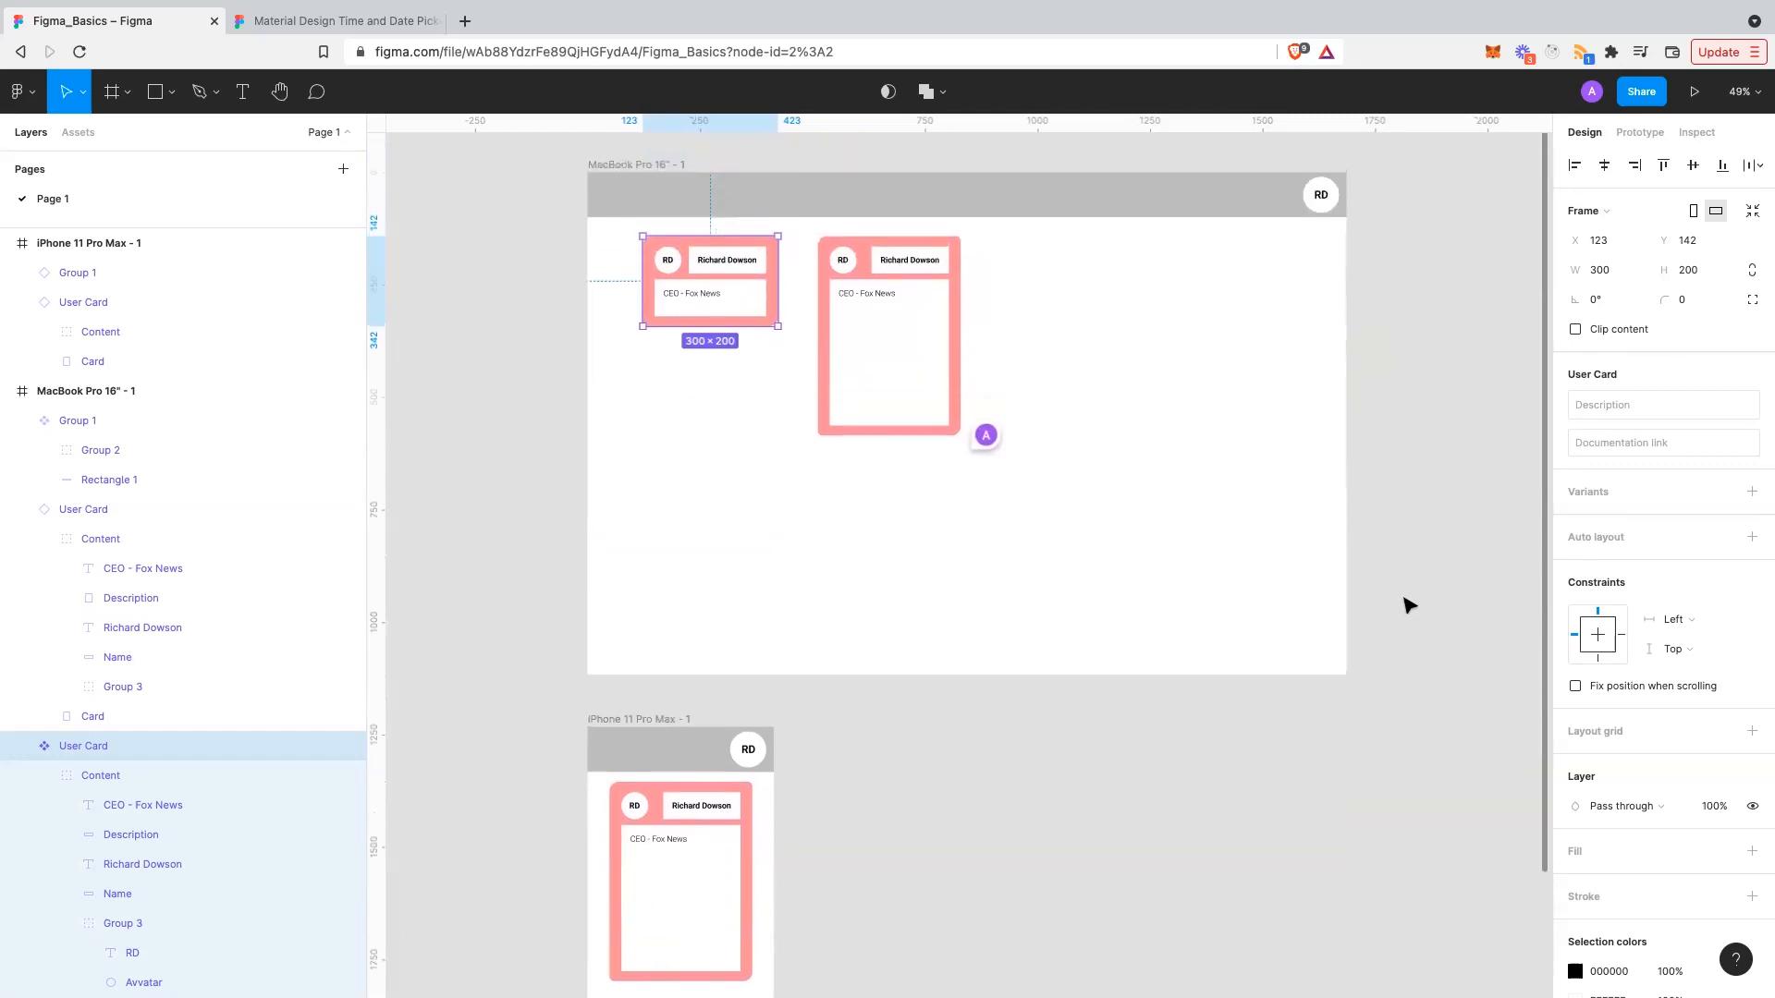
scroll(1410, 606, "down", 1)
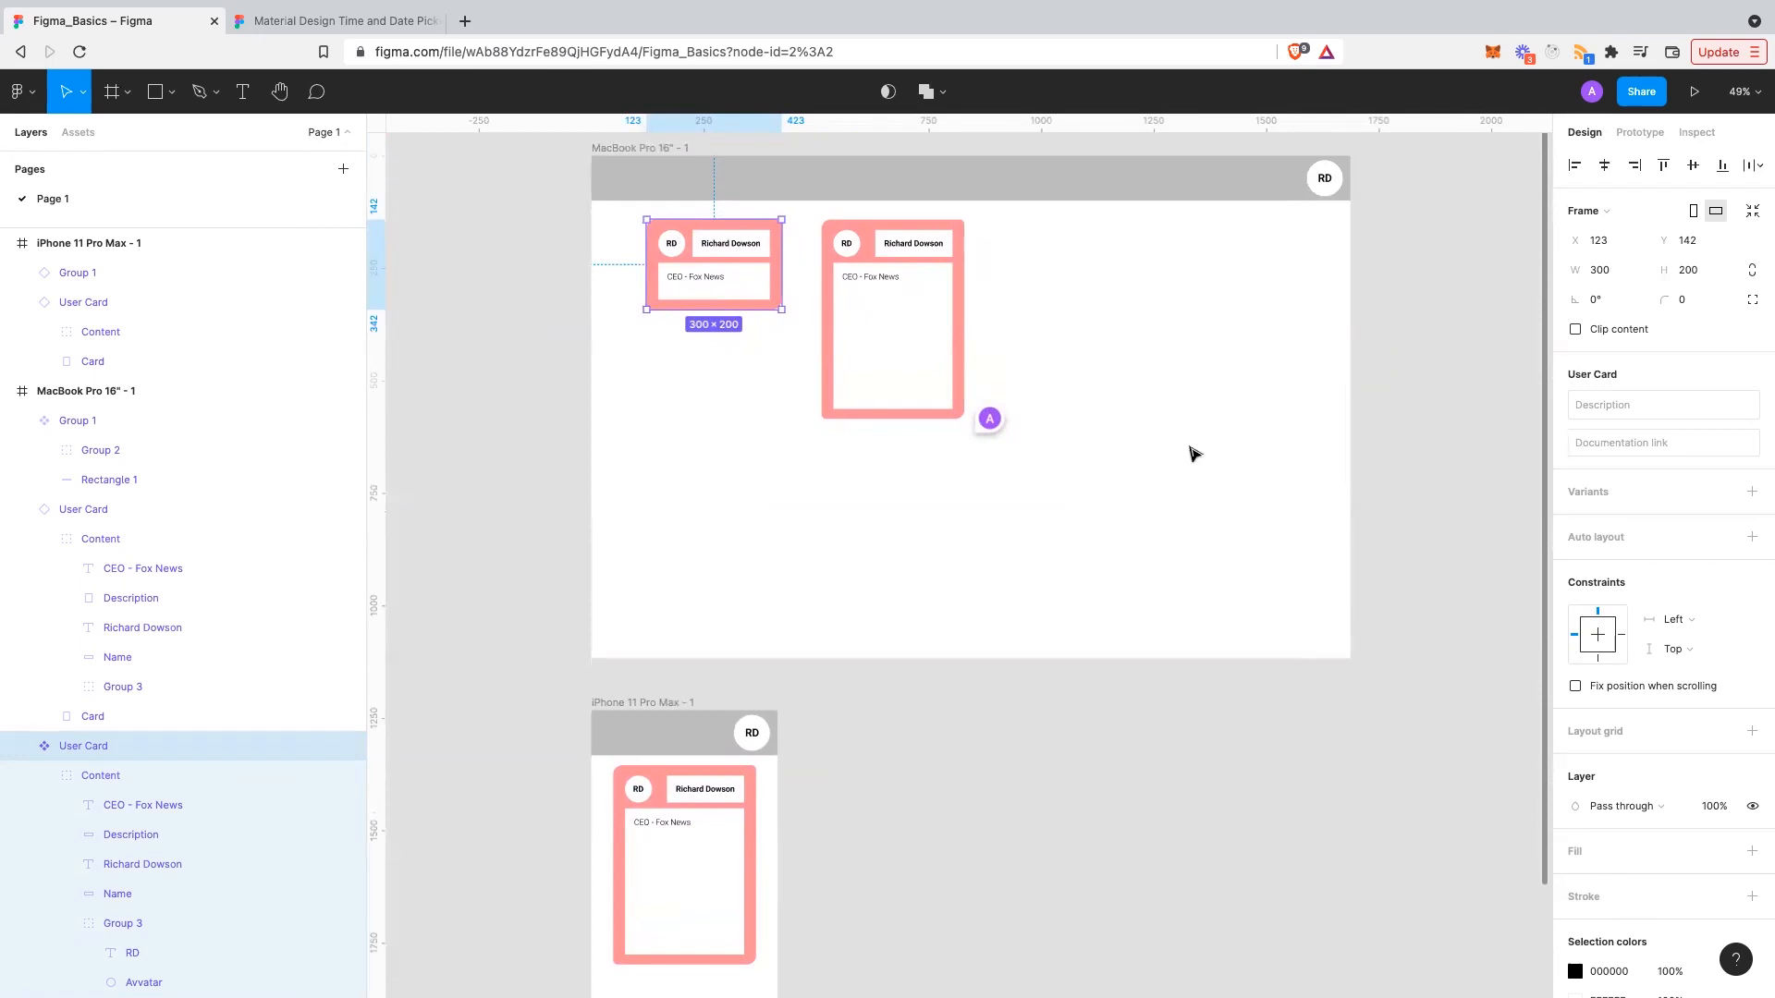
scroll(1163, 441, "down", 5)
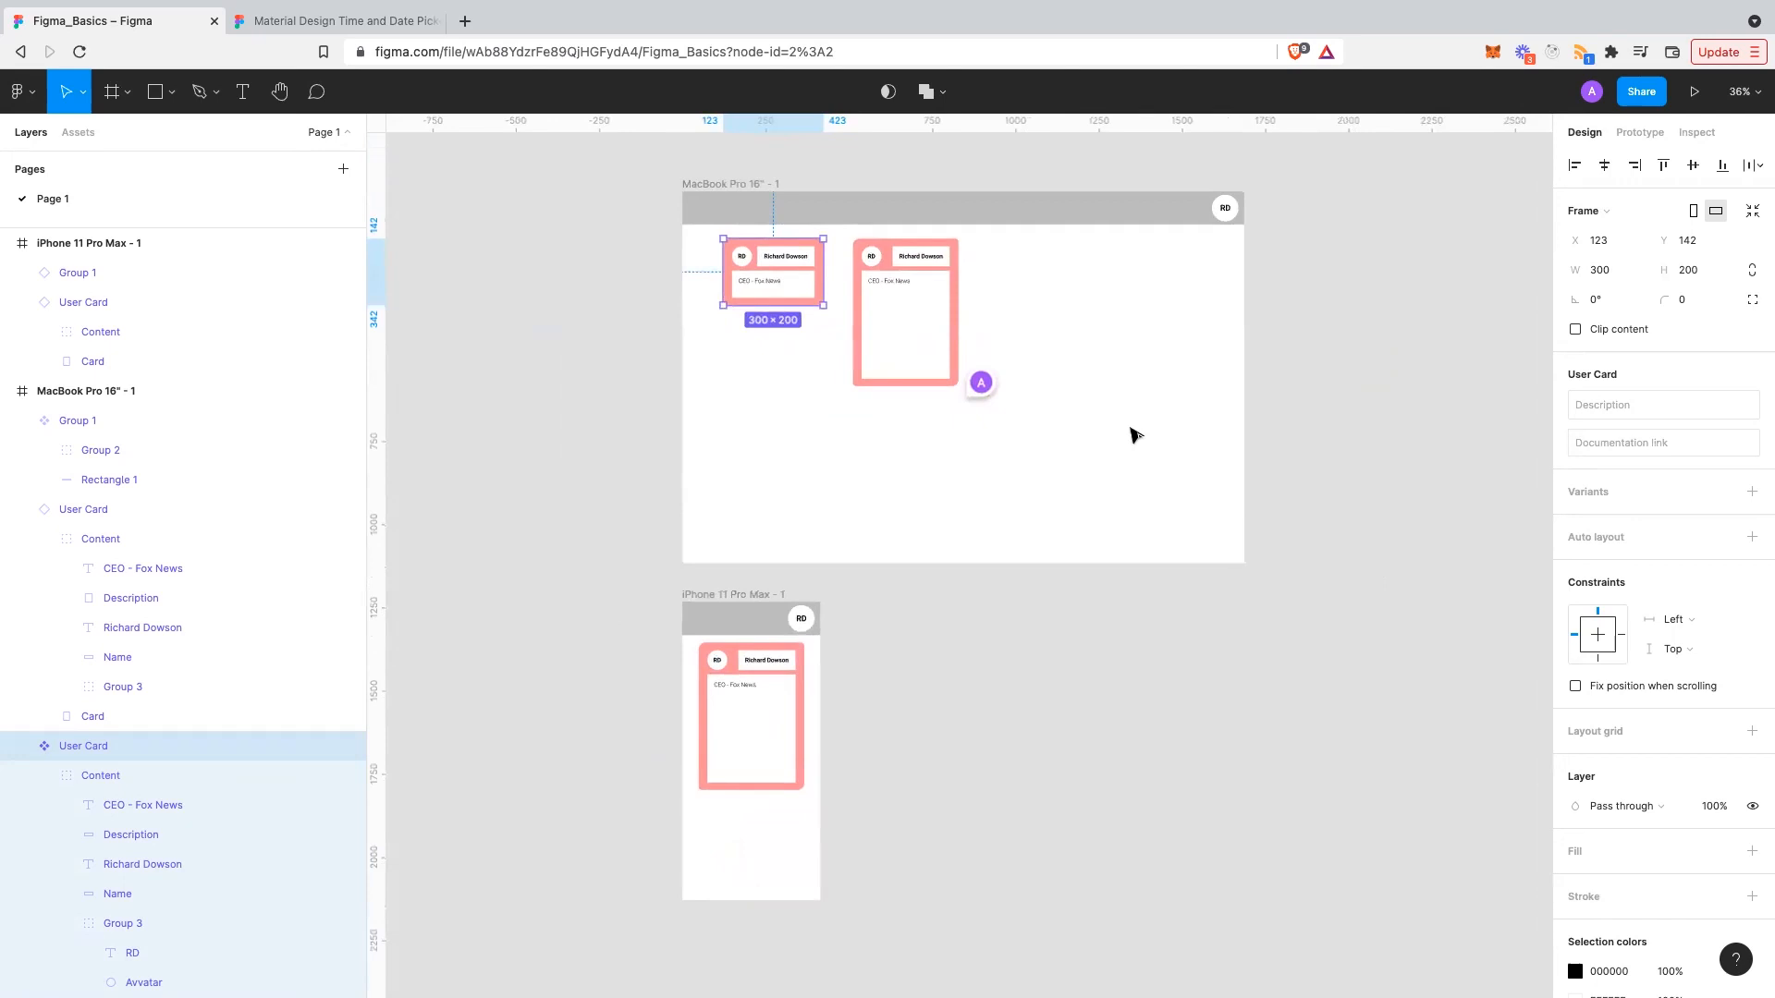
- Check the local components and Material Design pickers page, then collapse the MacBook Pro 16" - 1 layers
left_click(983, 414)
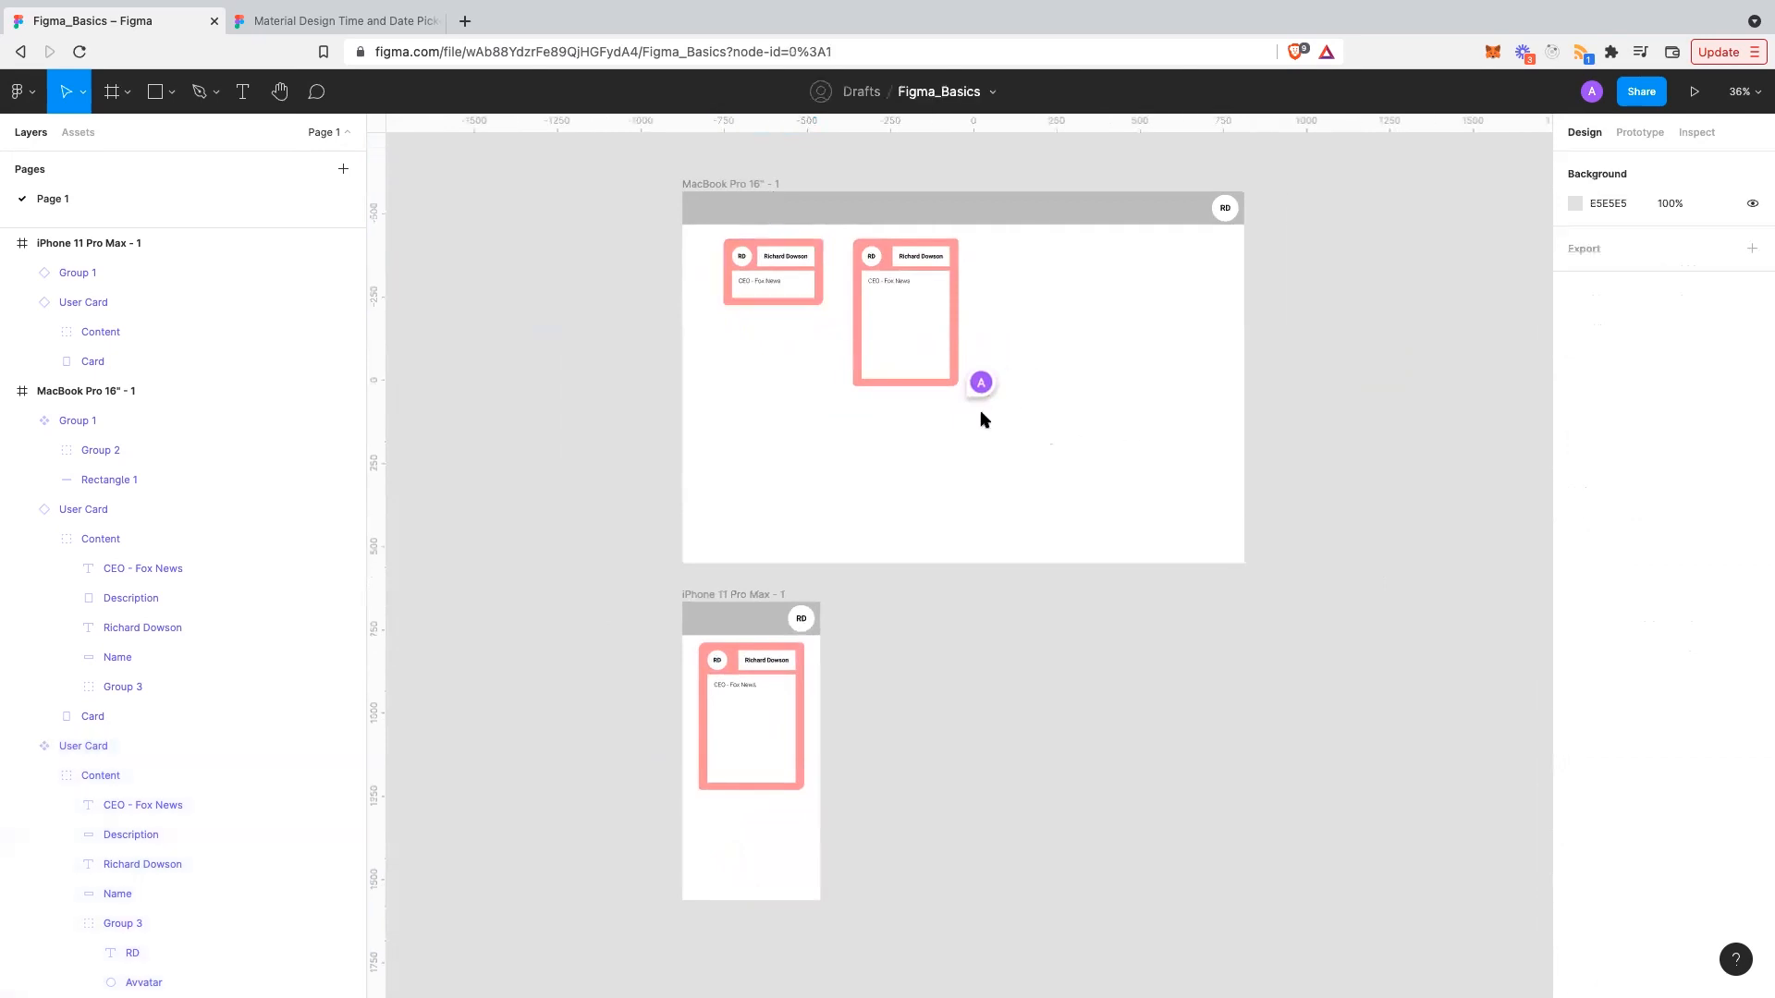
scroll(981, 412, "up", 1)
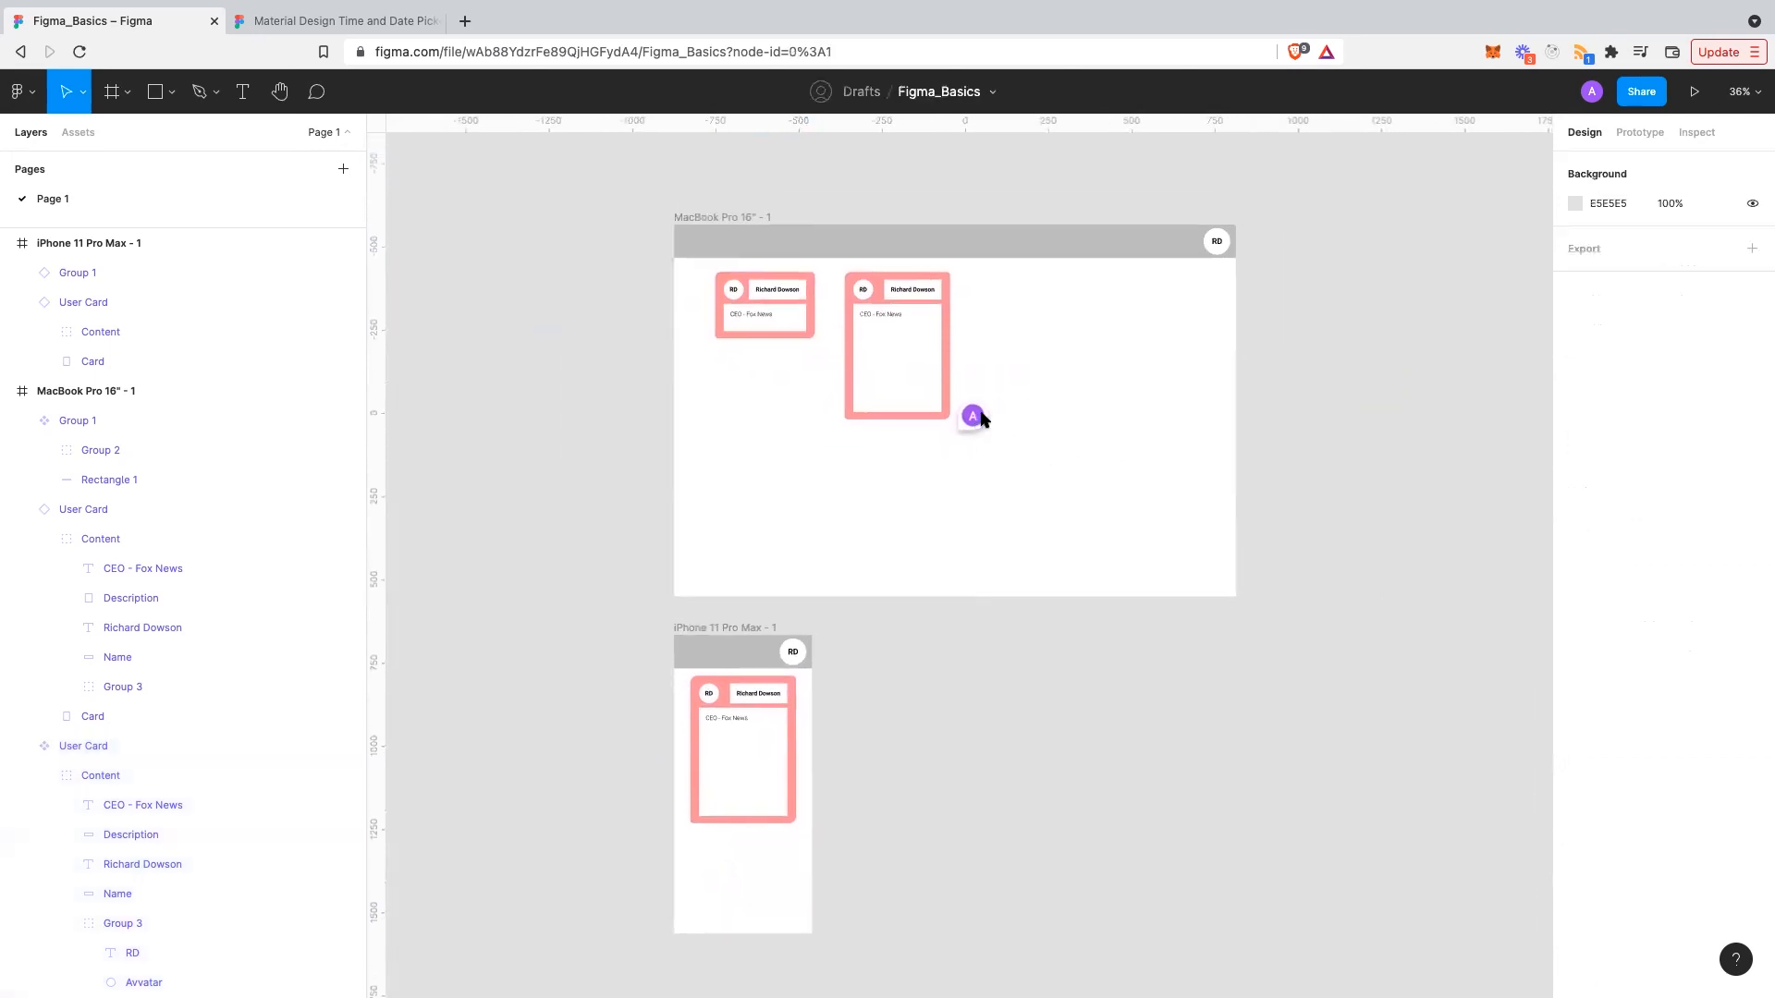
left_click(80, 133)
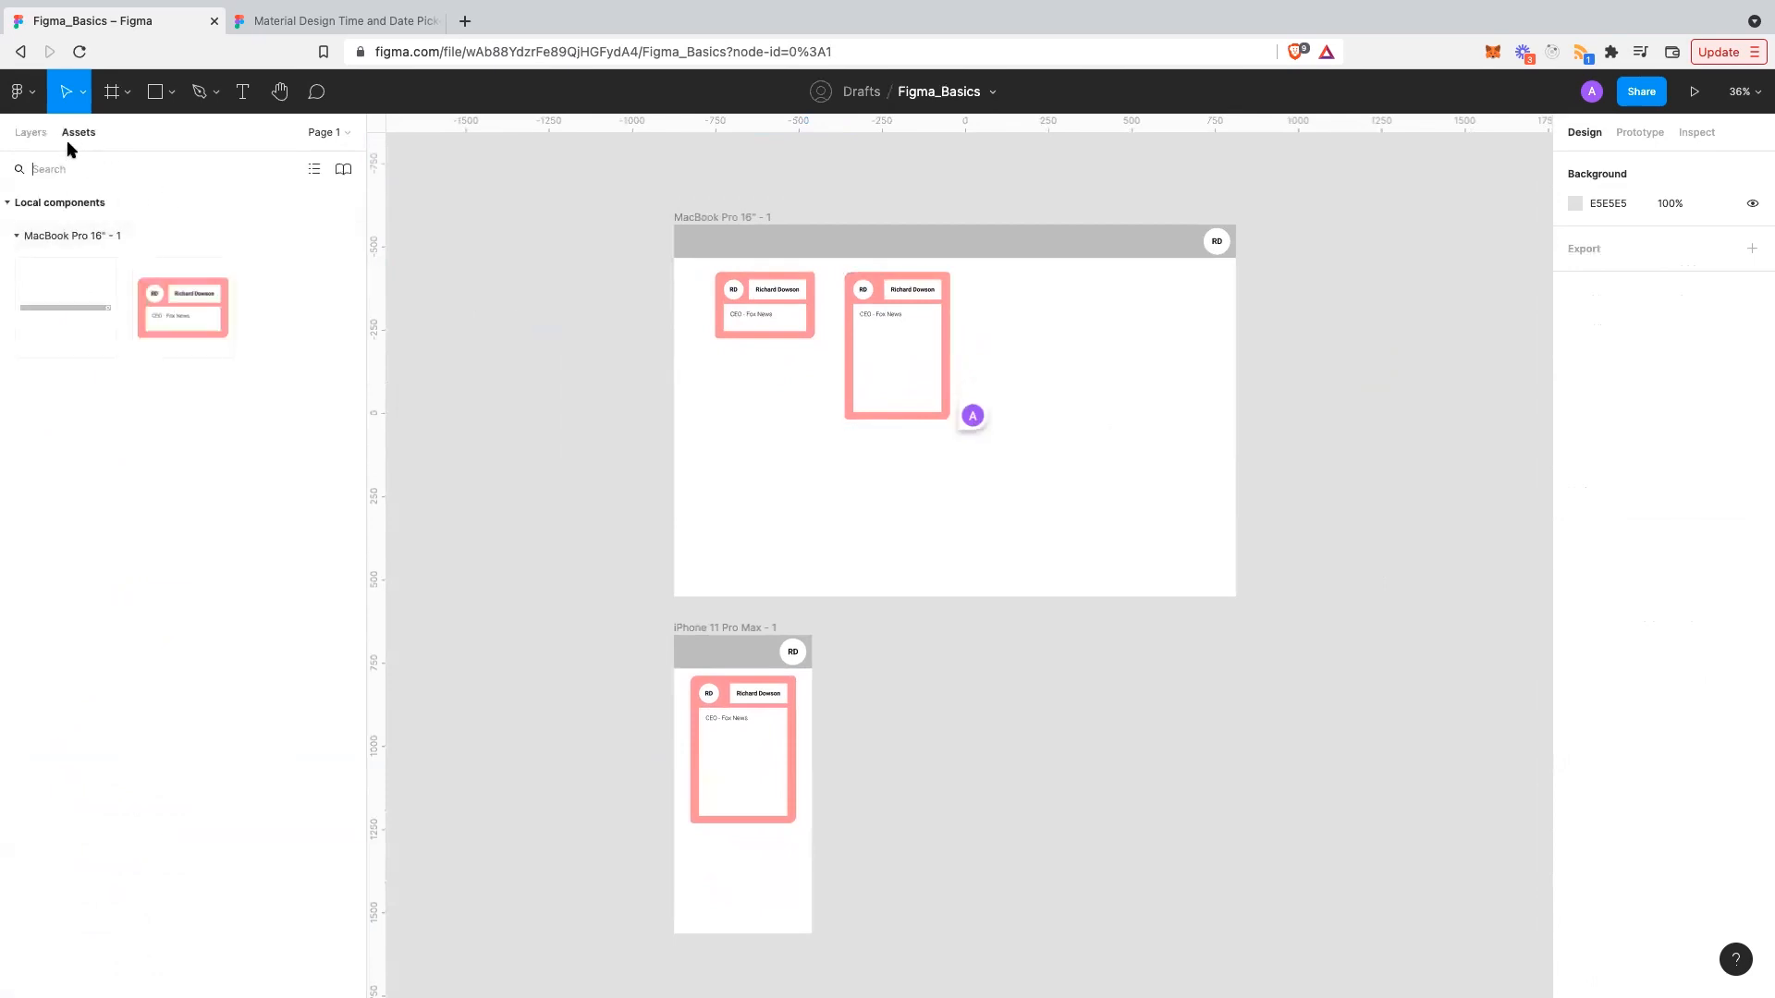
left_click(350, 72)
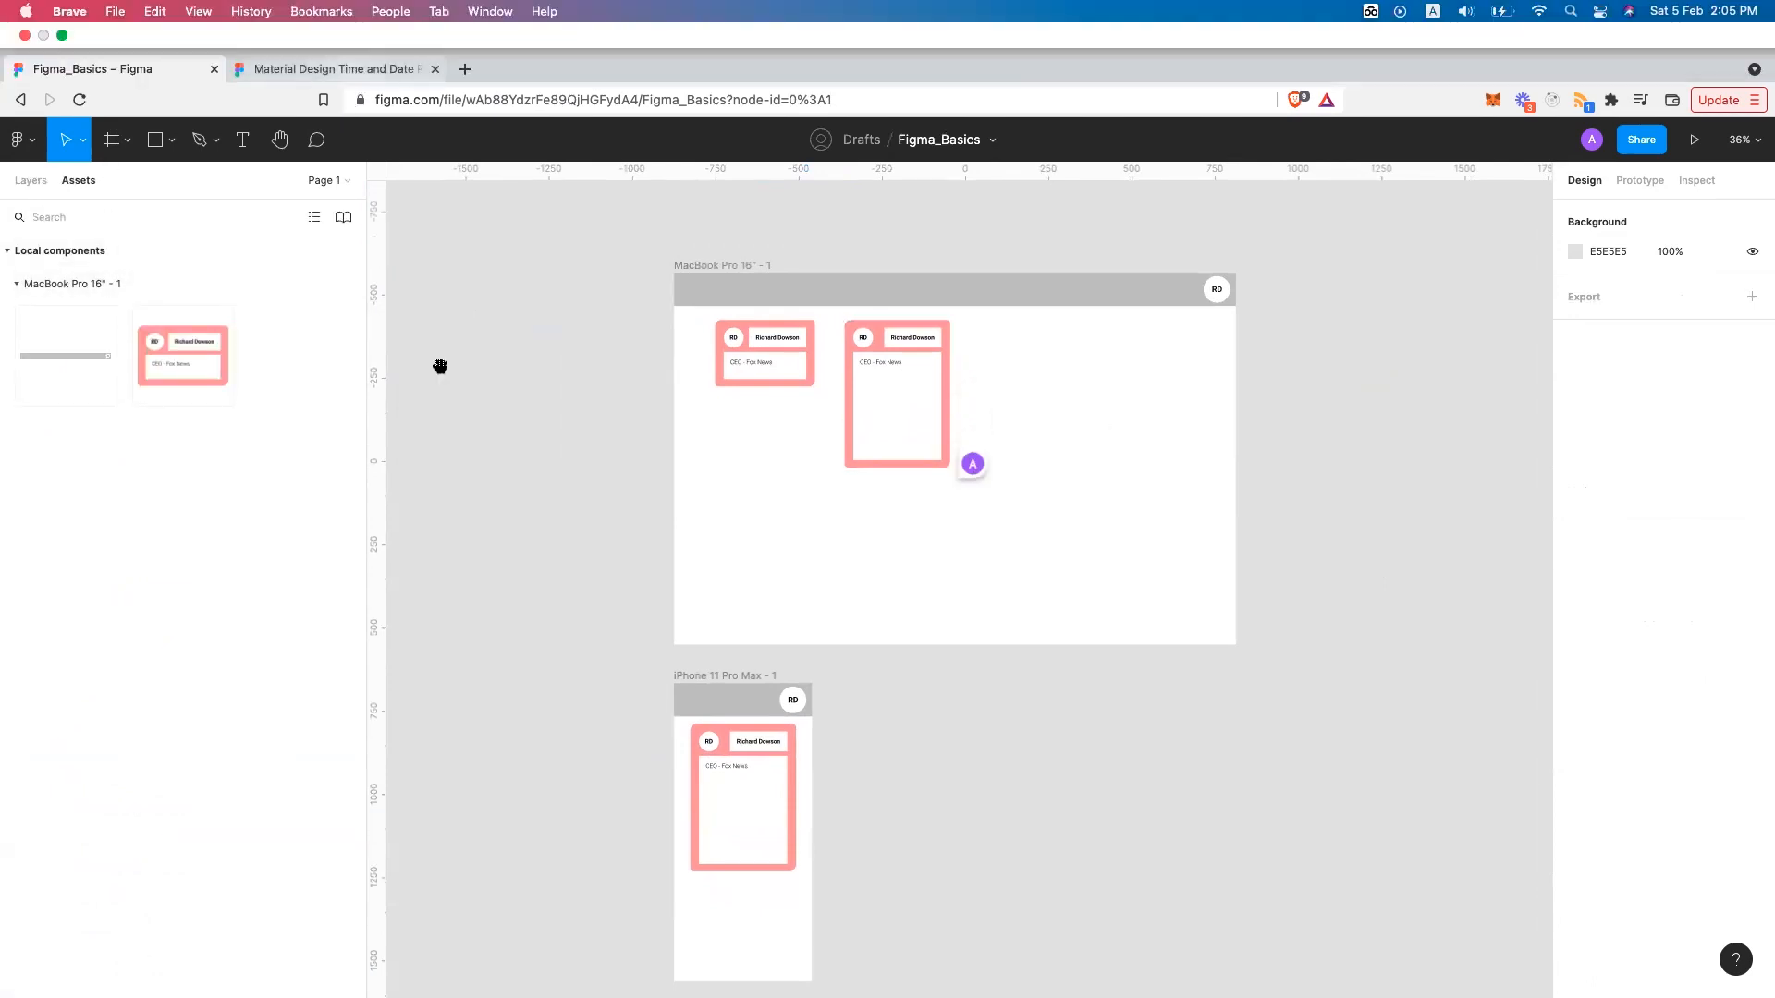
scroll(440, 370, "down", 2)
scroll(439, 370, "down", 5)
scroll(278, 142, "up", 7)
left_click(106, 19)
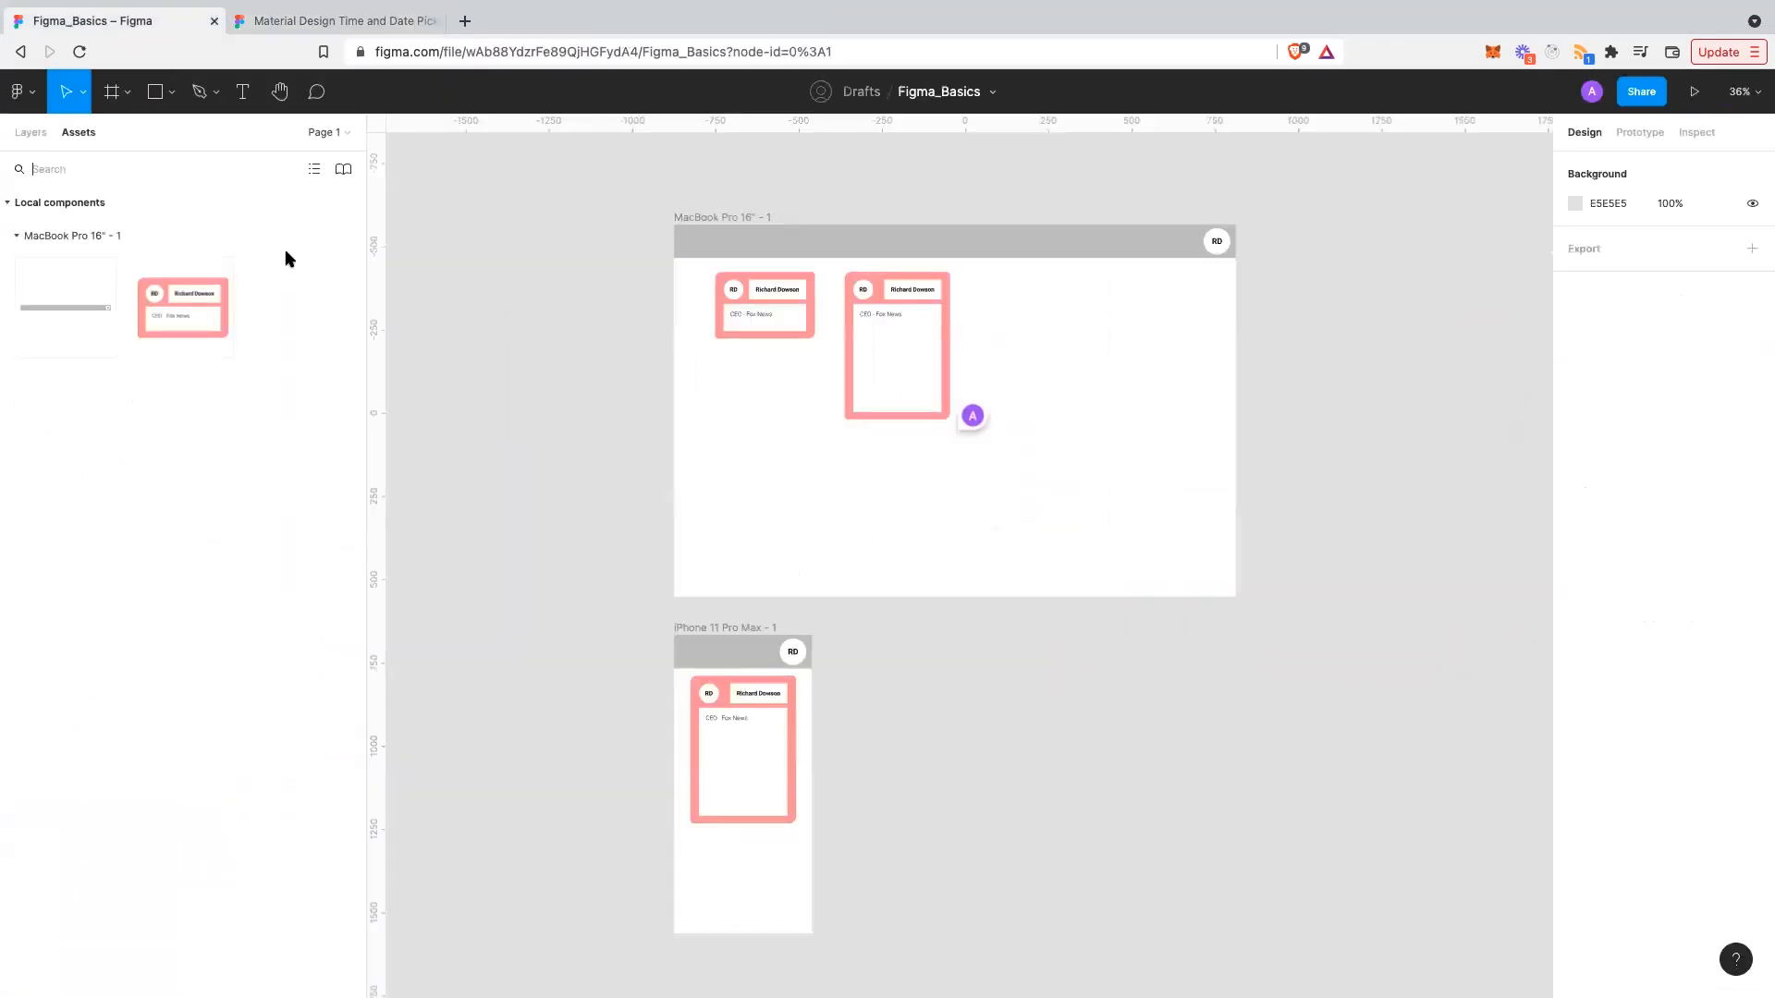
left_click(29, 132)
left_click(7, 391)
left_click(1142, 359)
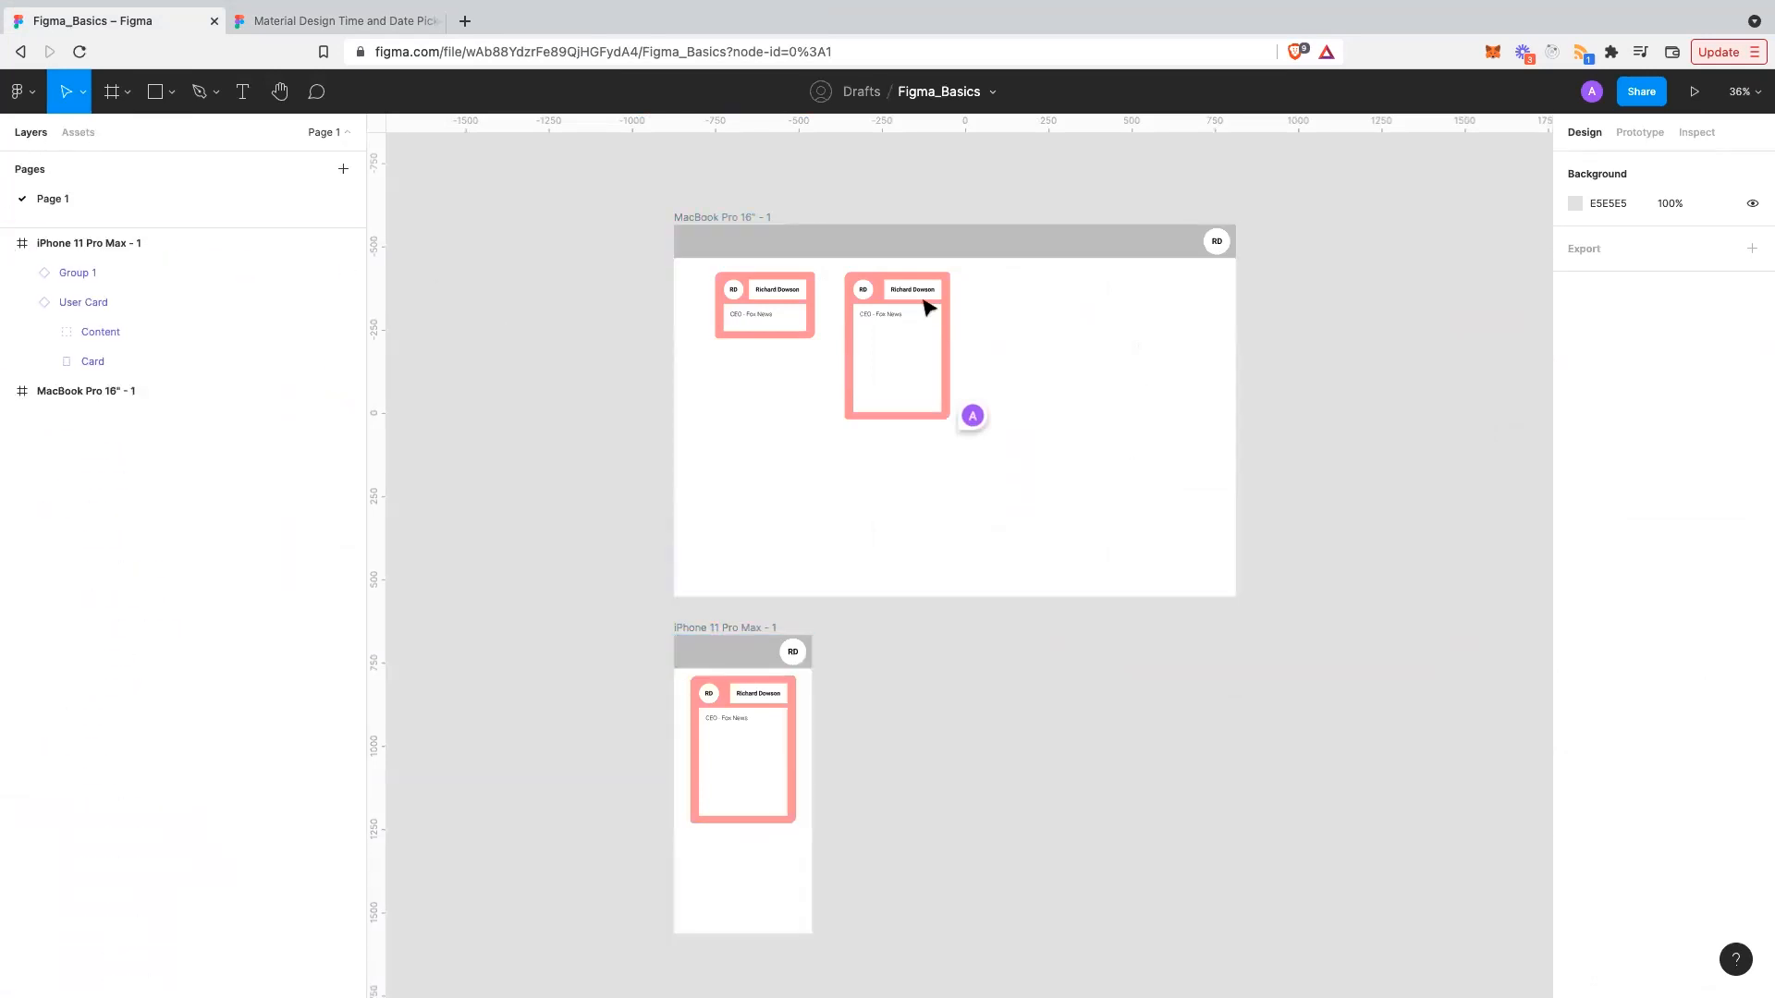
left_click(67, 275)
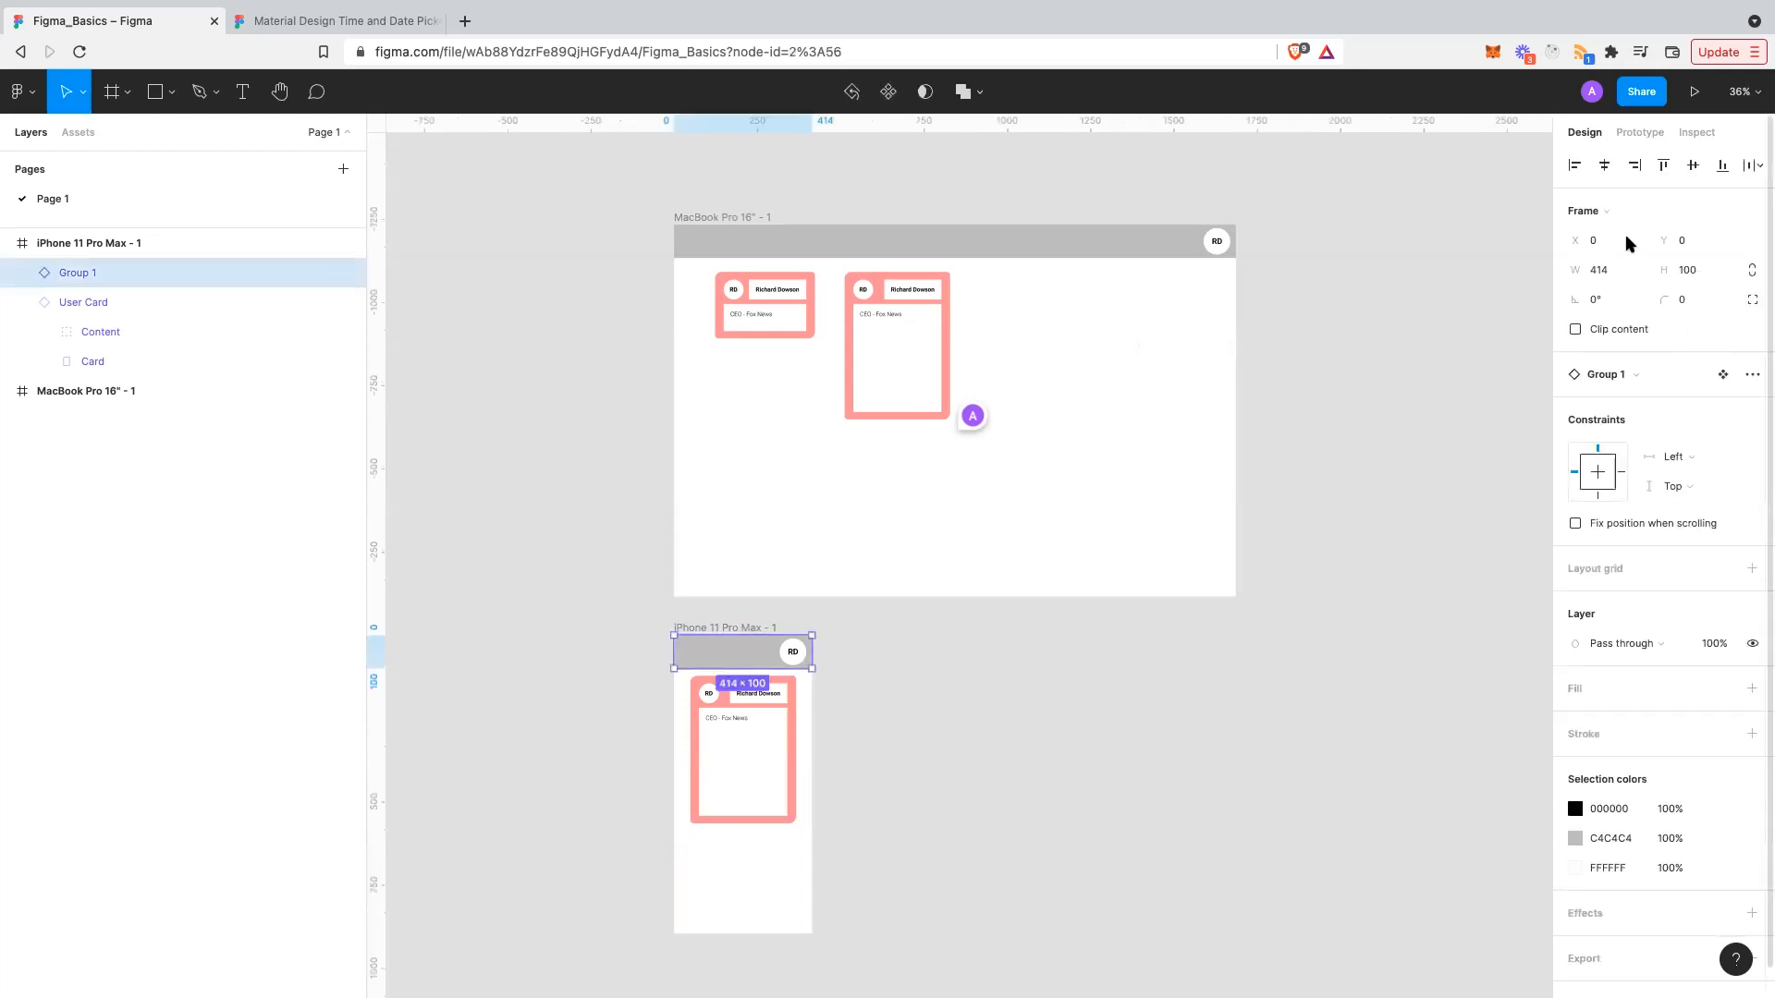
scroll(1631, 342, "down", 1)
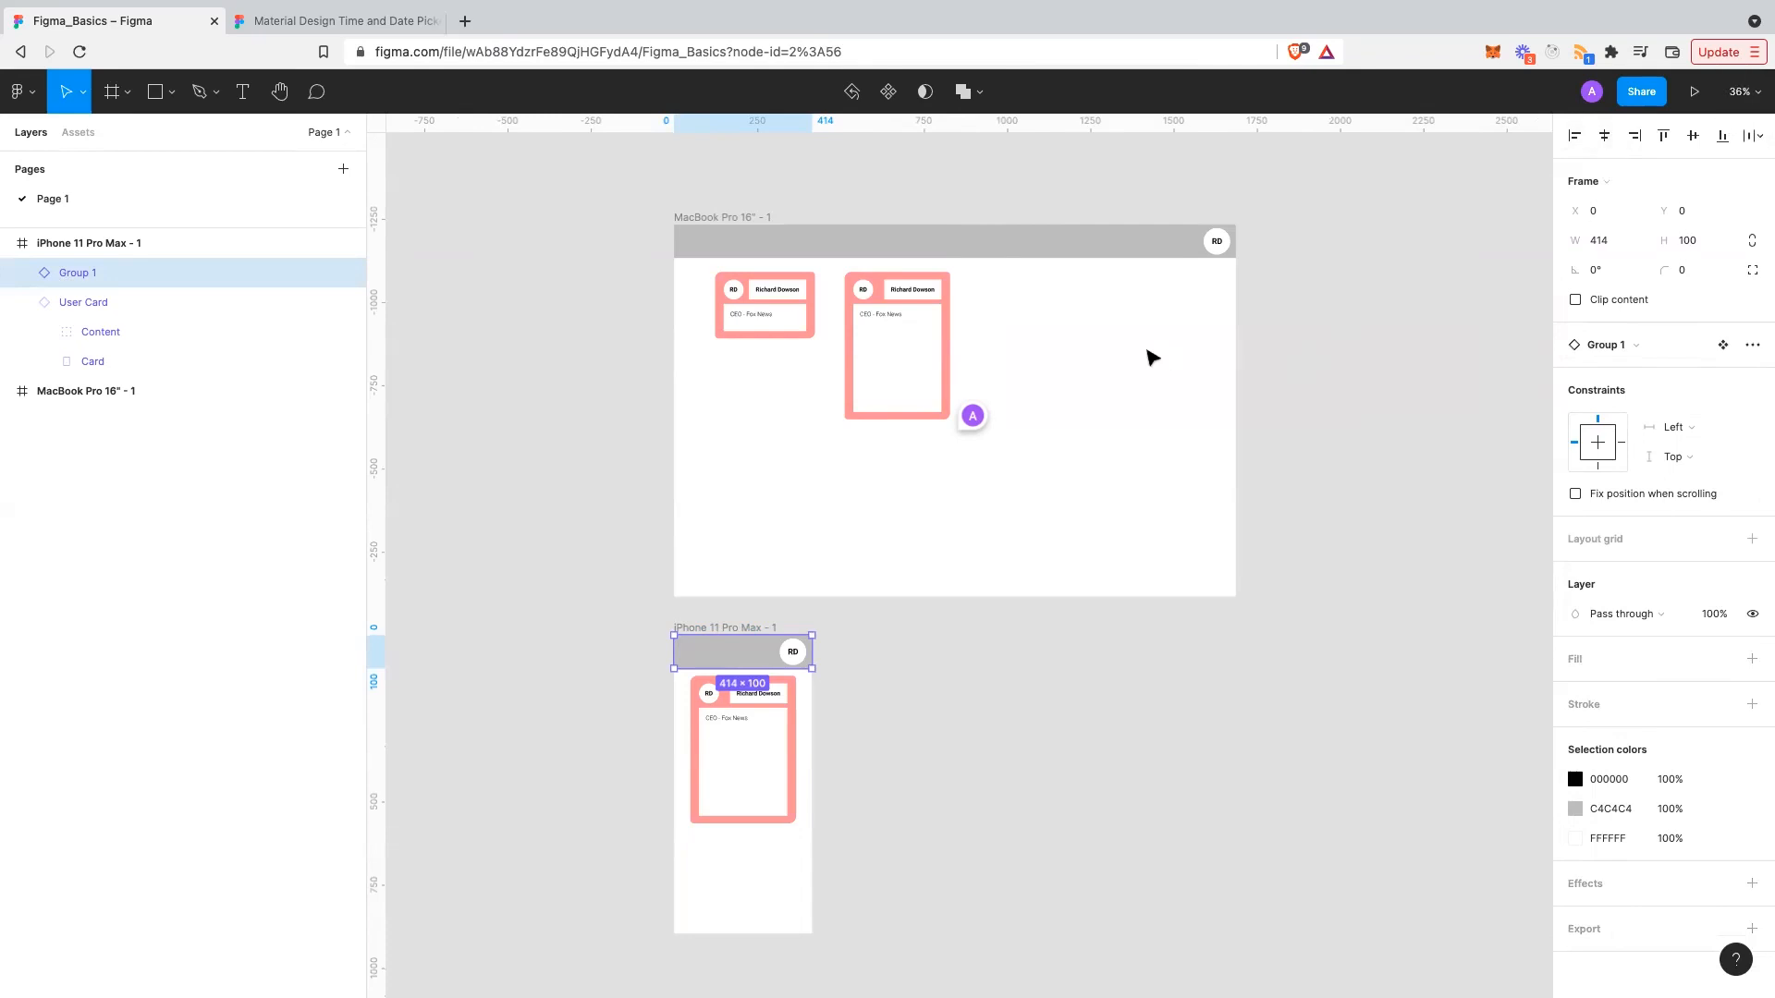
left_click(1153, 357)
scroll(1004, 379, "up", 1)
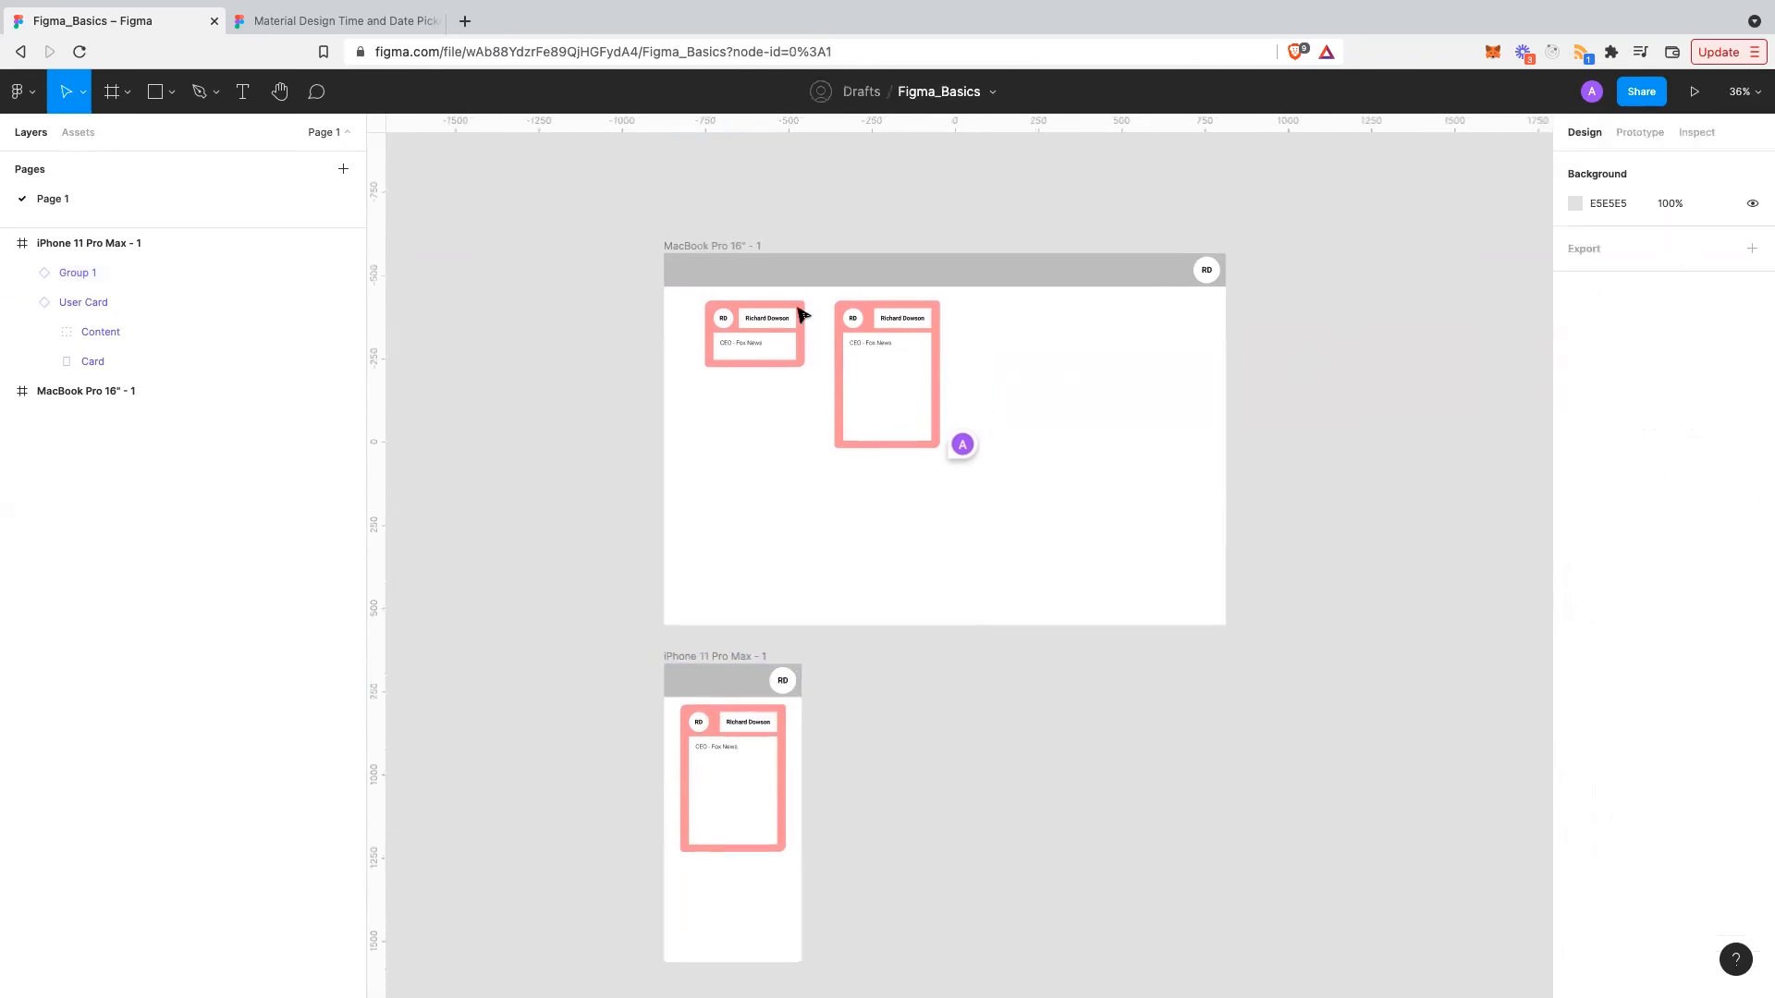
scroll(819, 321, "down", 1)
scroll(819, 320, "right", 1)
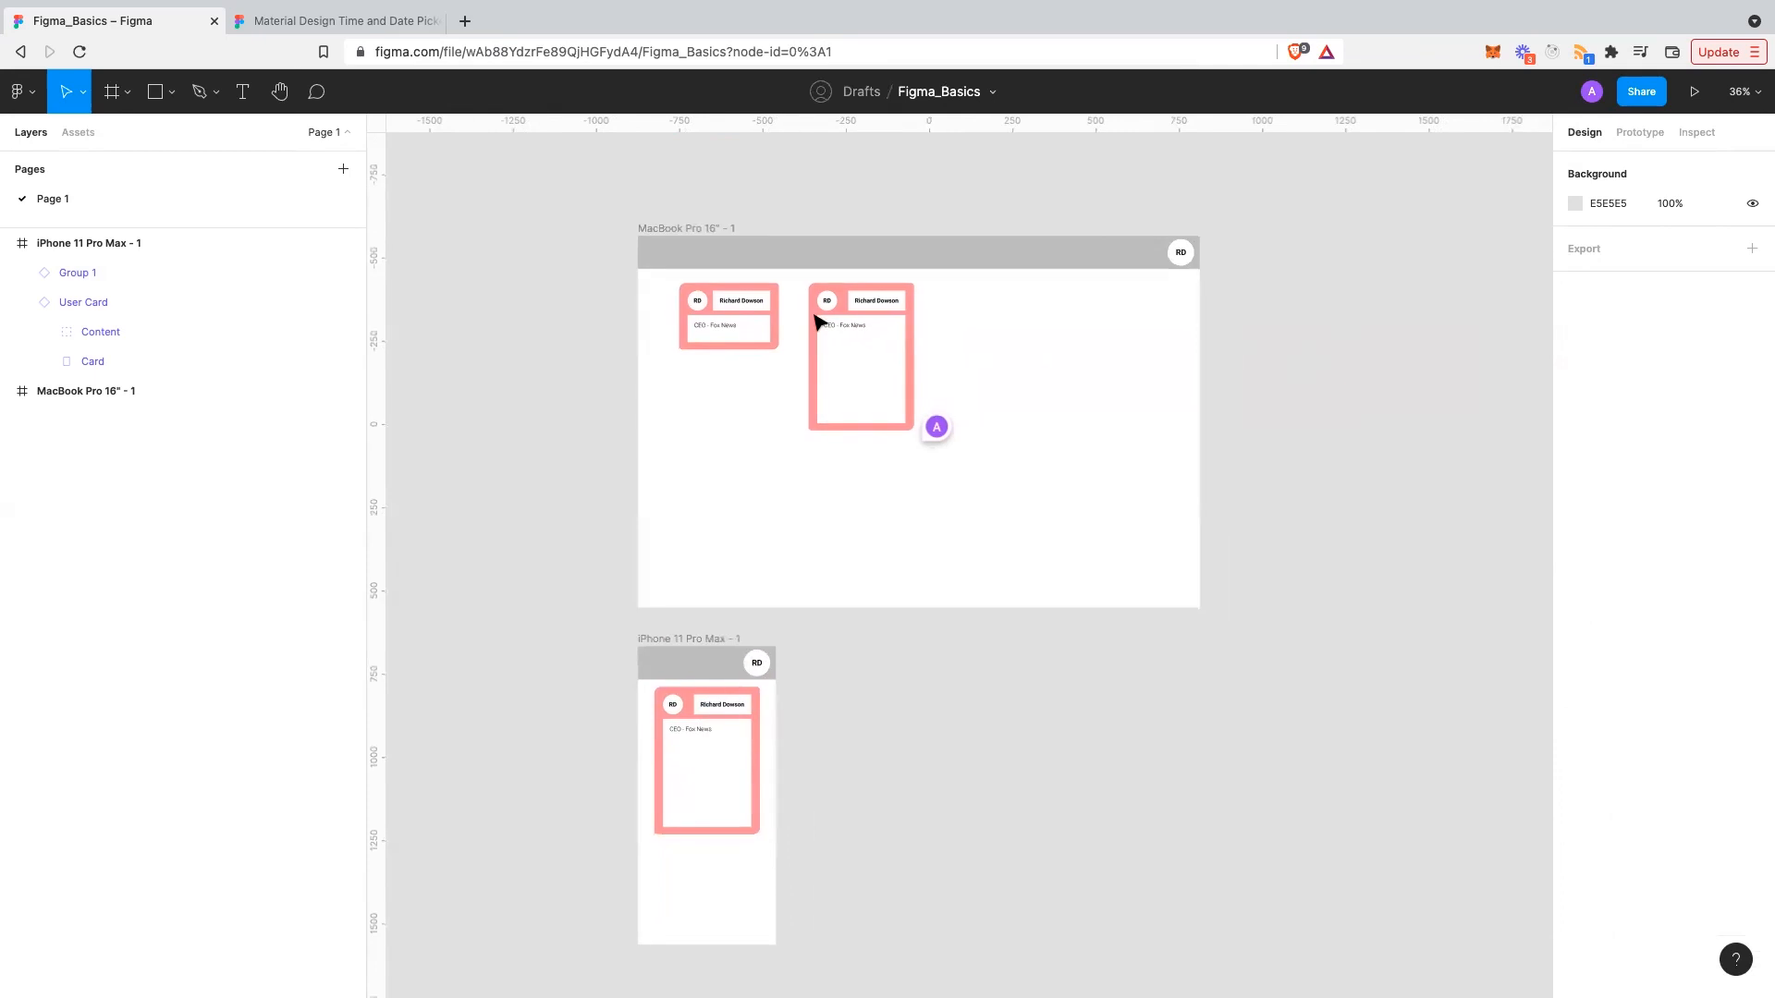